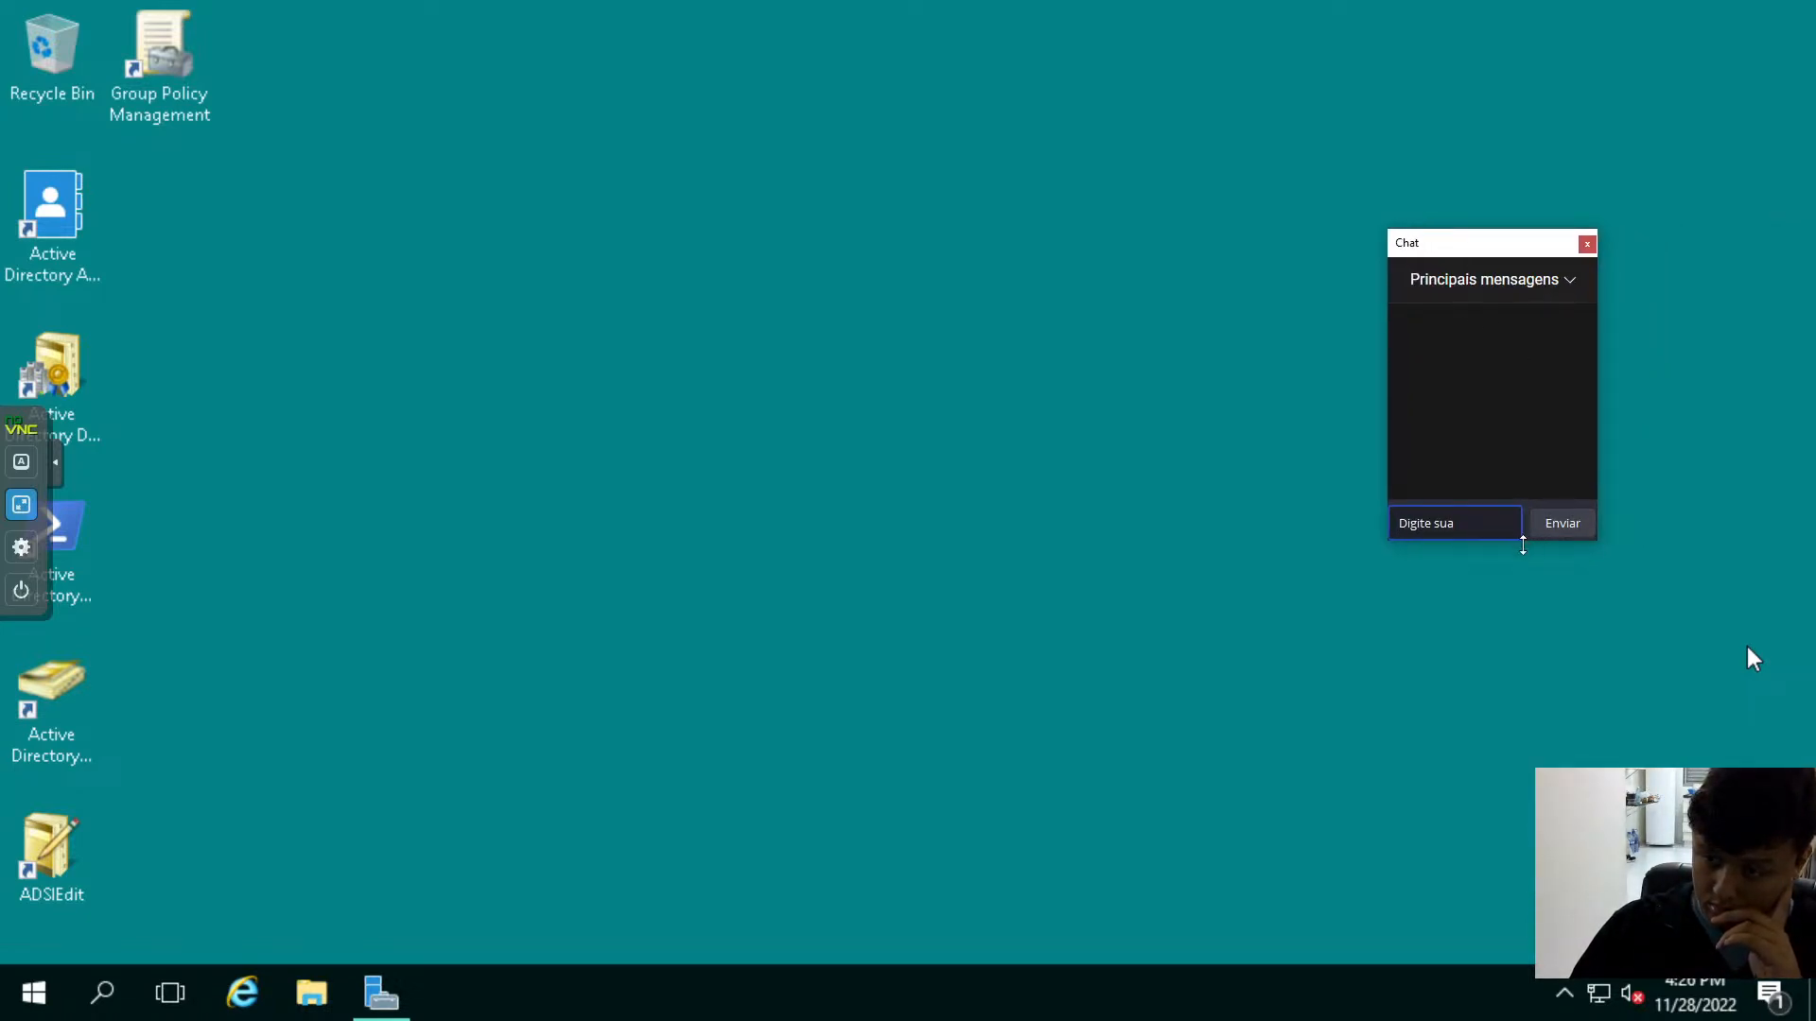
- Send the message "Começando agora" in the stream chat and enlarge the chat window in height and width
{"action": "left_click_drag", "start_coordinate": [1525, 541], "coordinate": [1527, 842]}
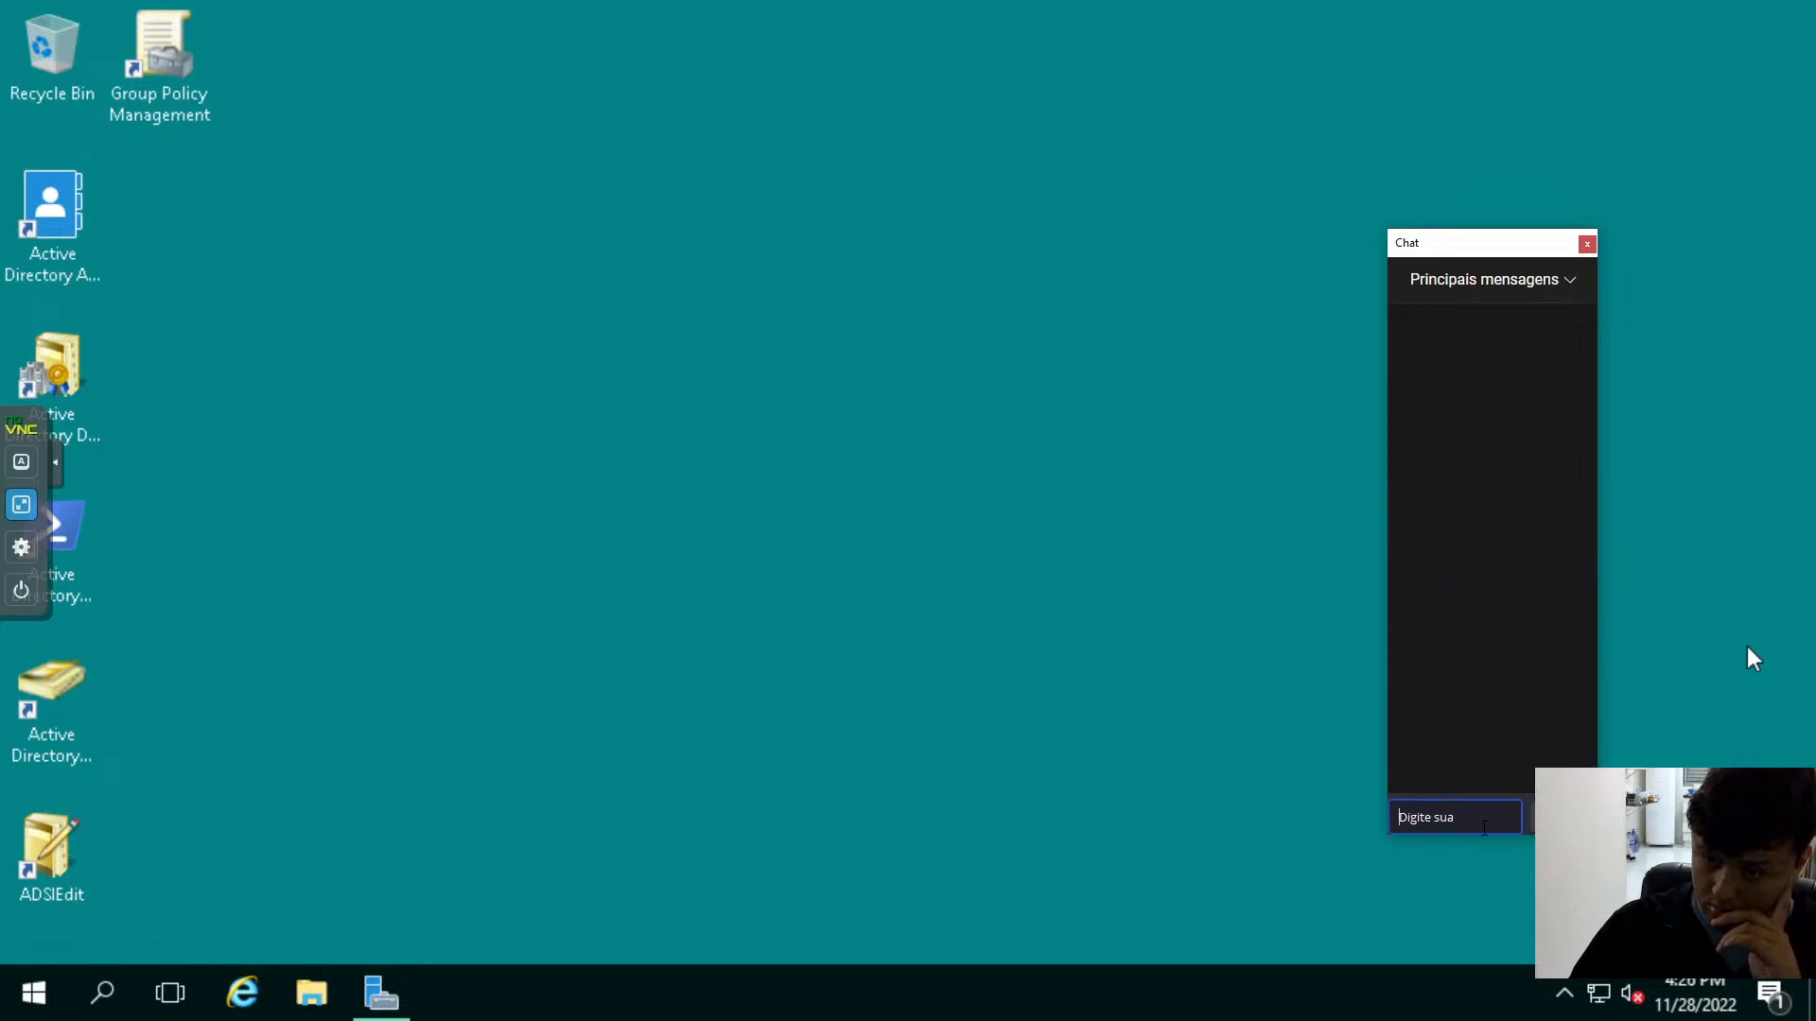
{"action": "type", "text": "Com"}
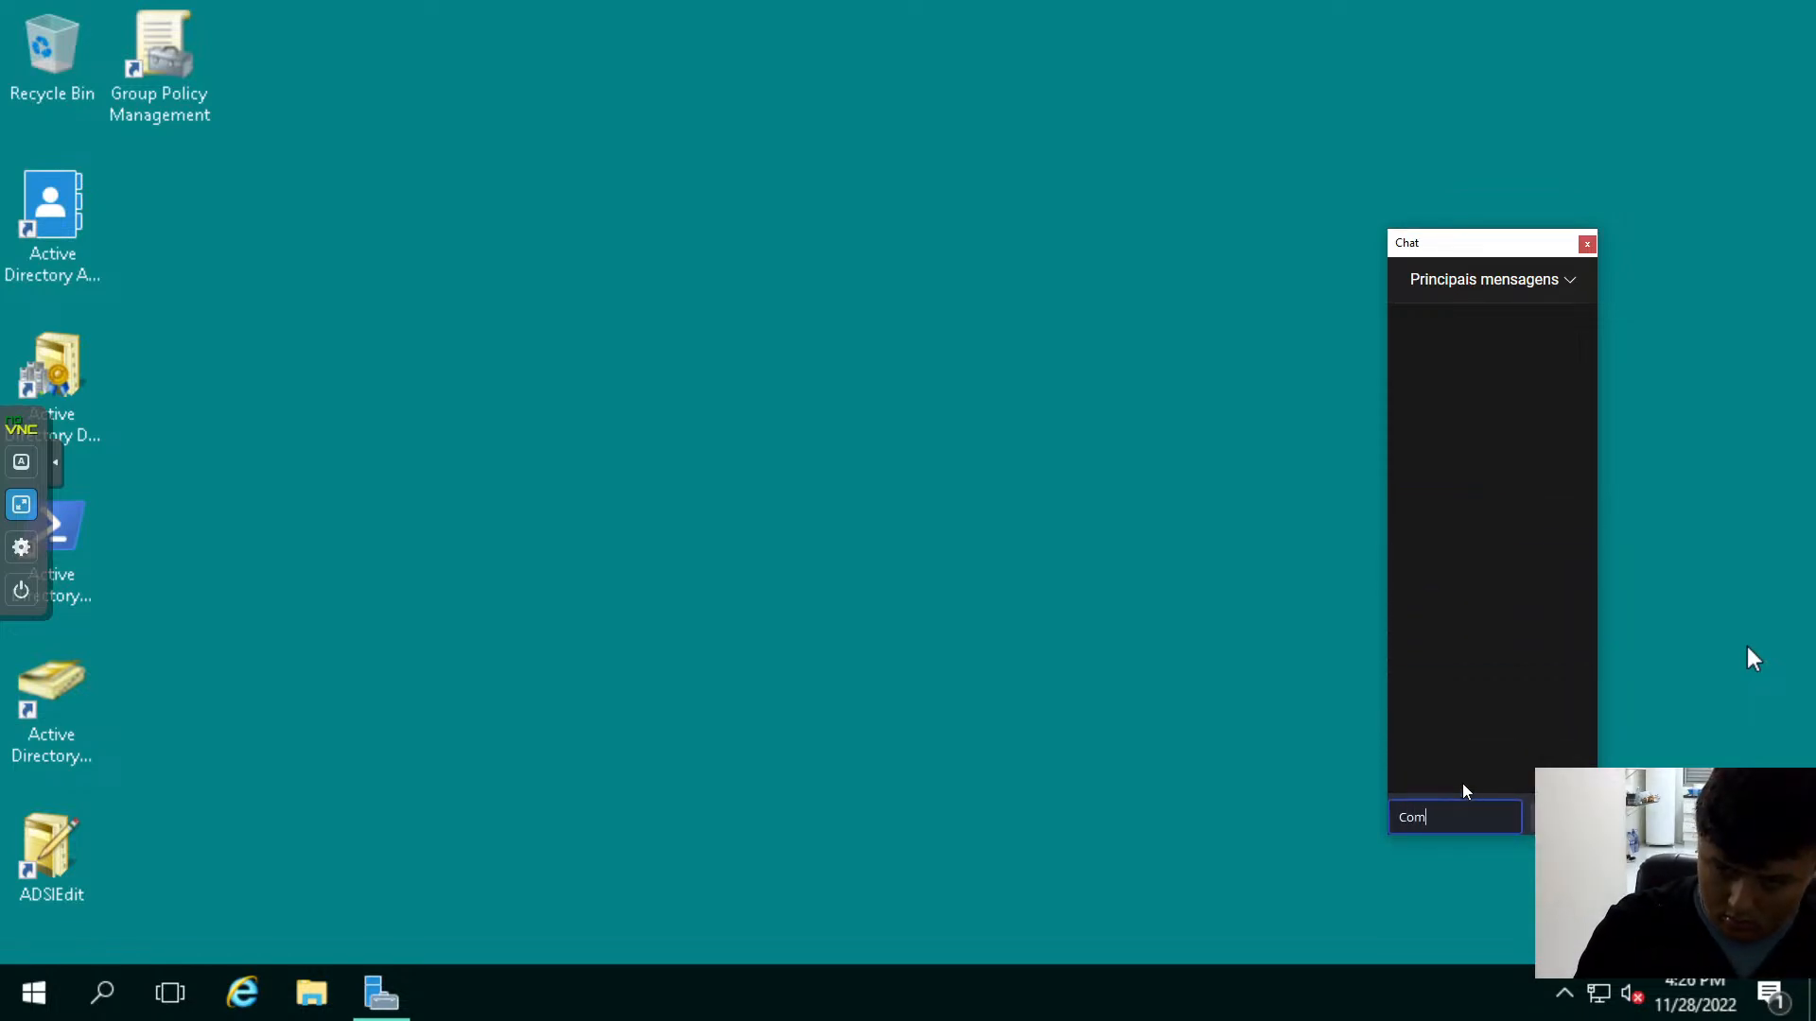
{"action": "type", "text": "eçando agora"}
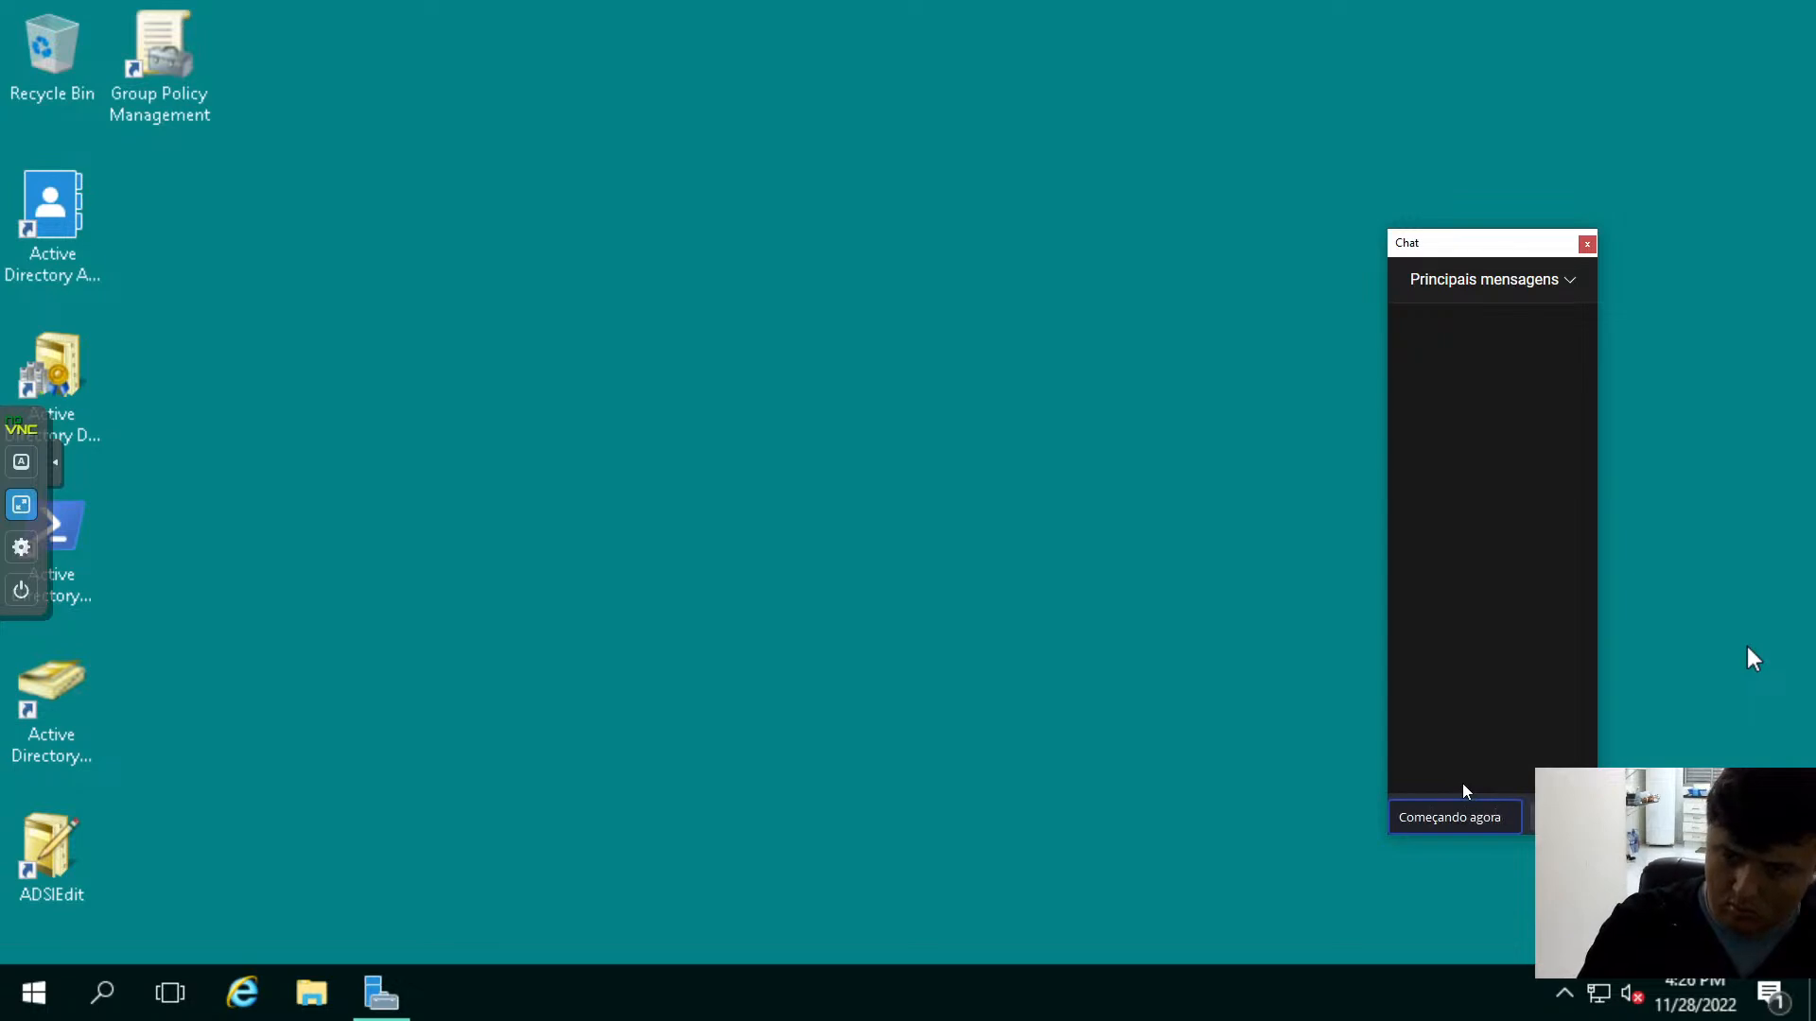
{"action": "key", "text": "Return"}
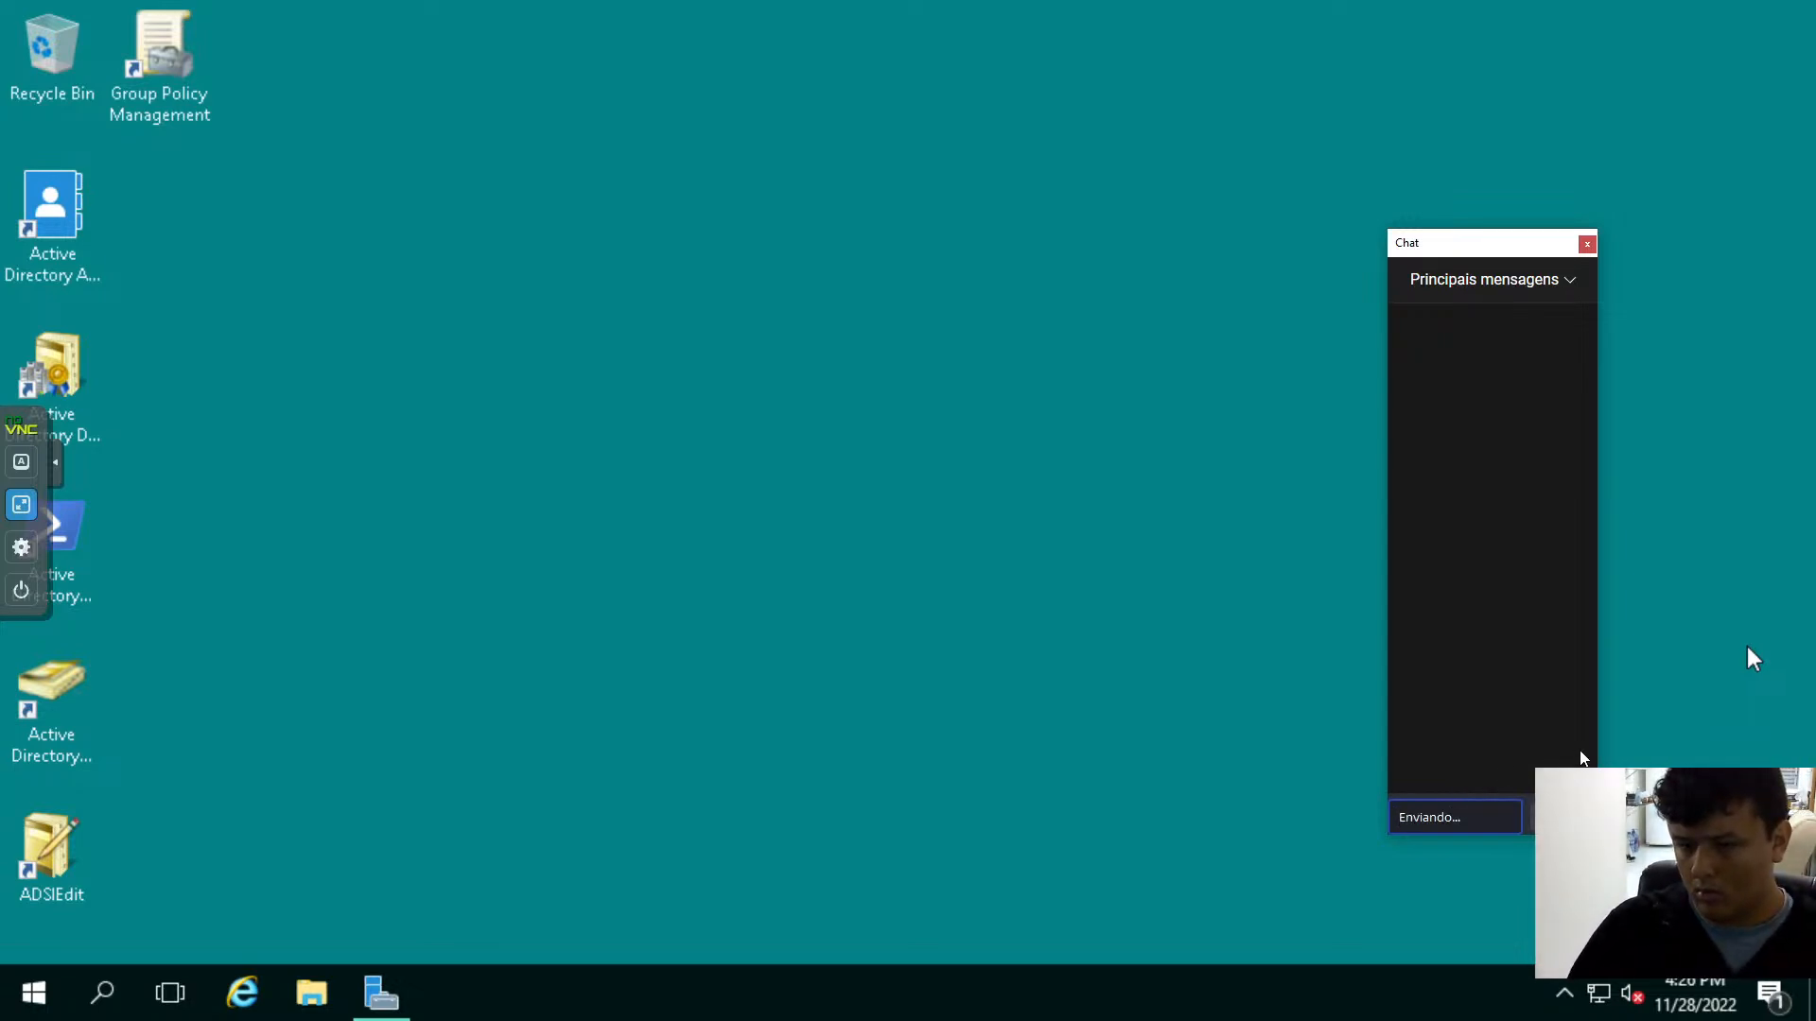
{"action": "left_click_drag", "start_coordinate": [1598, 742], "coordinate": [1752, 742]}
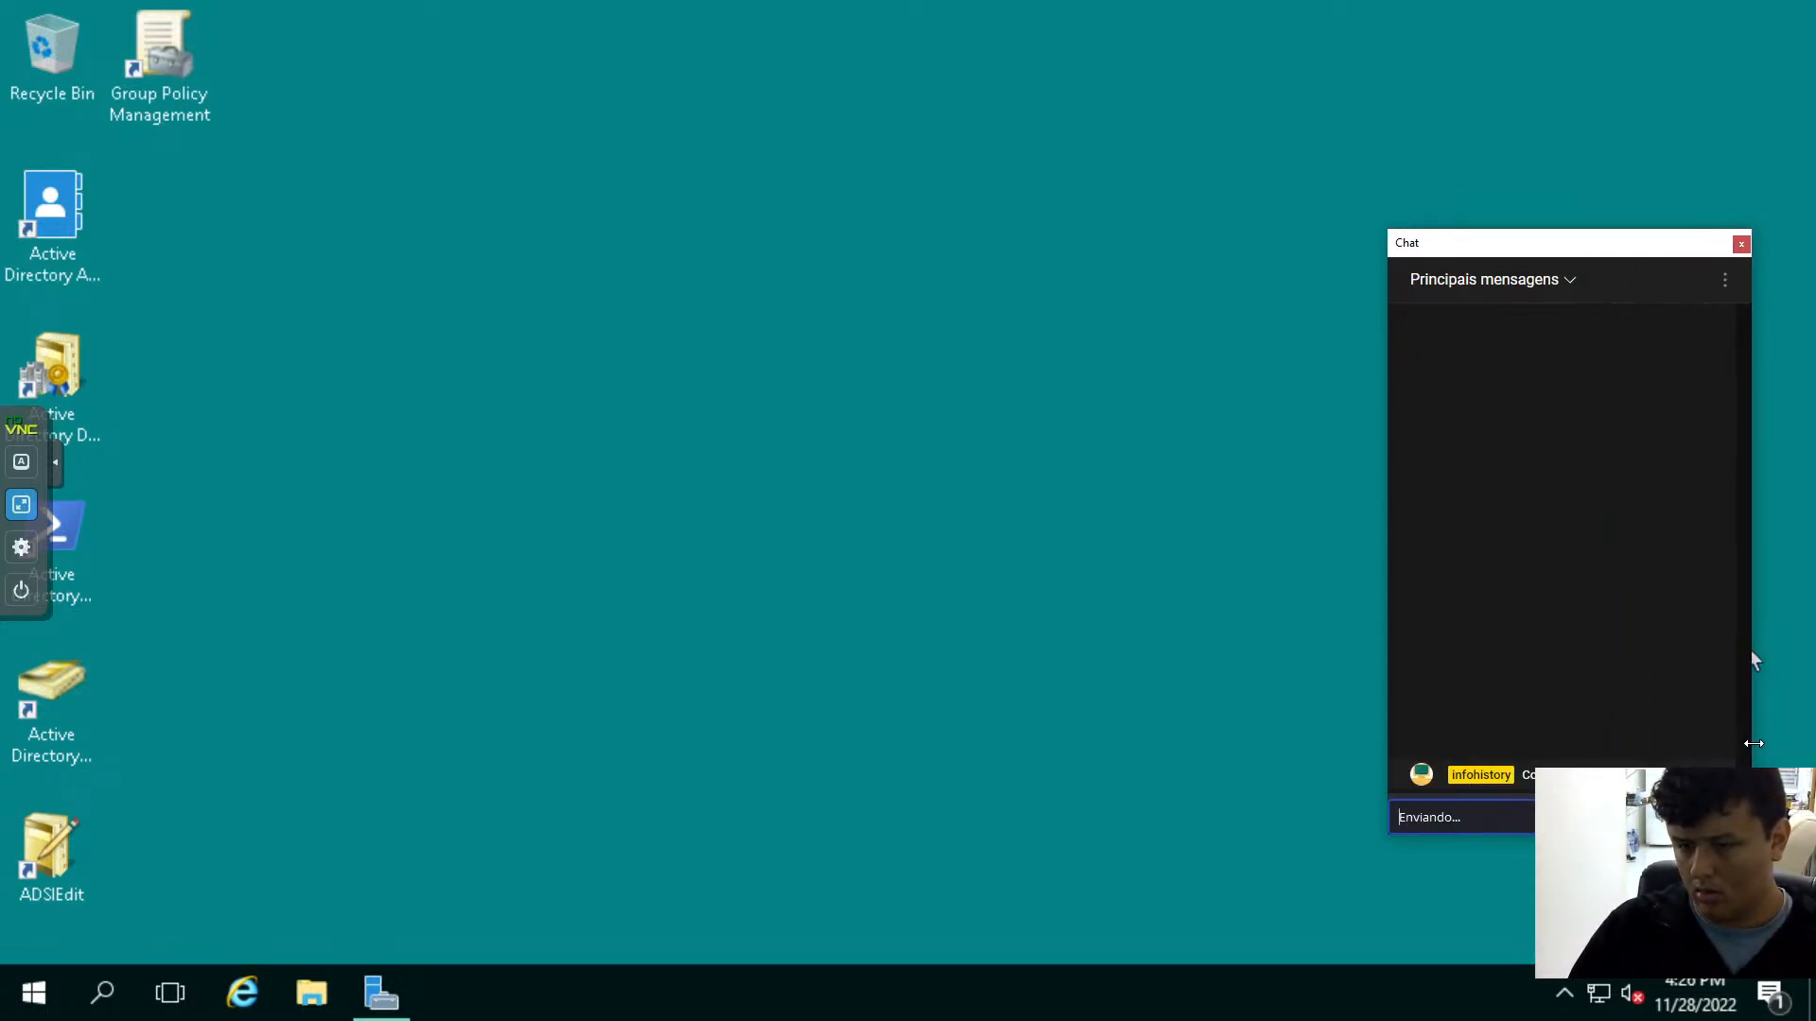
{"action": "left_click", "coordinate": [803, 807]}
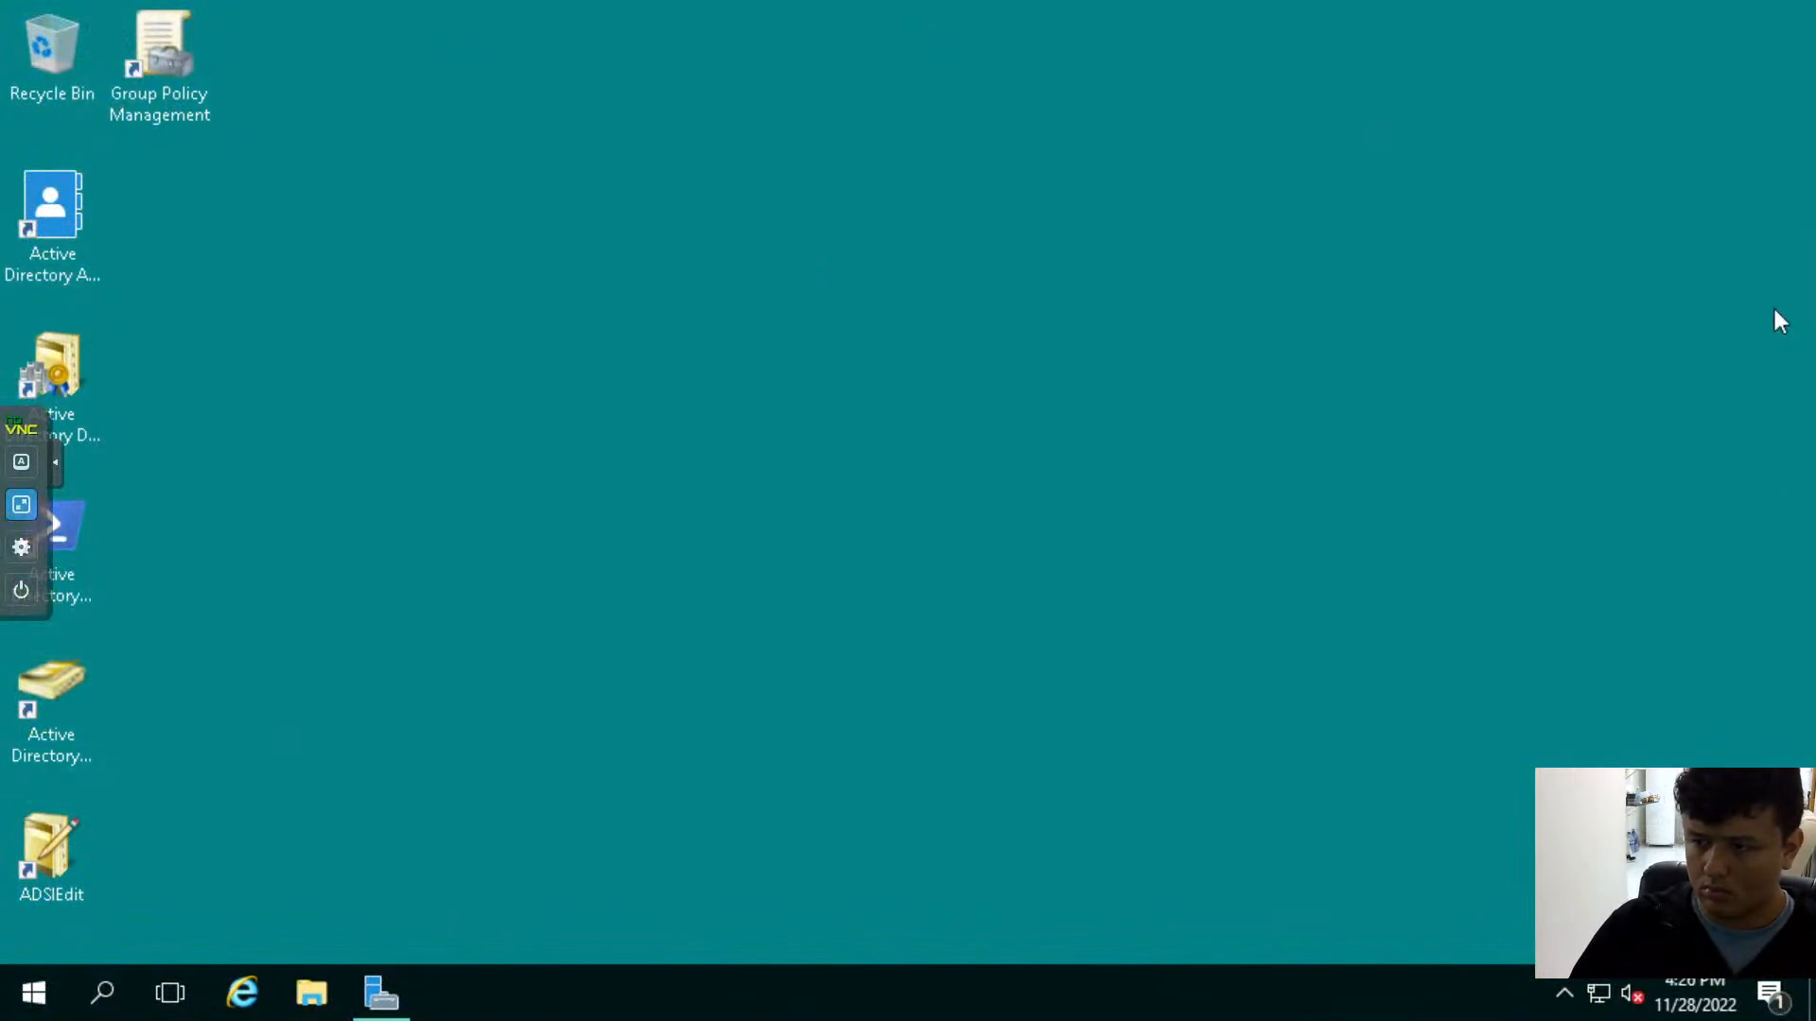
- Switch to the CLI001-W7U console and close its open connection dialogs and the Network and Sharing Center
{"action": "left_click_drag", "start_coordinate": [1815, 377], "coordinate": [989, 377]}
{"action": "double_click", "coordinate": [990, 377]}
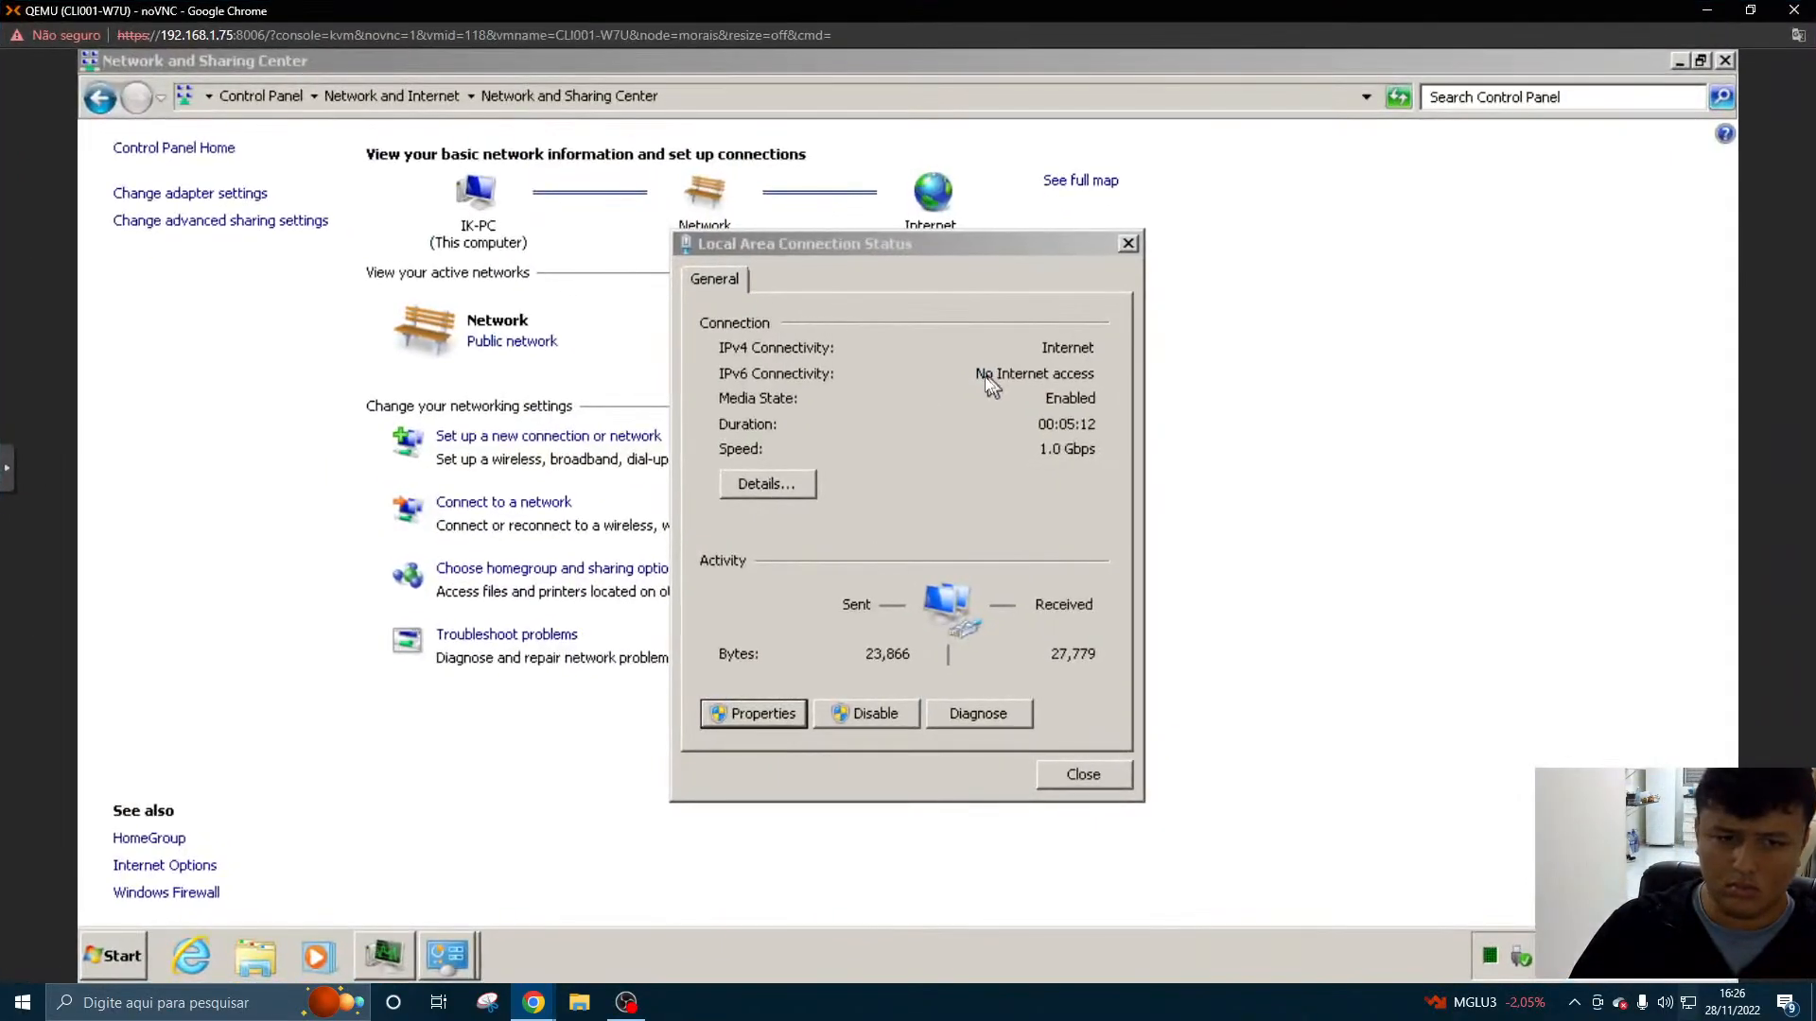
{"action": "left_click", "coordinate": [771, 723]}
{"action": "left_click", "coordinate": [1148, 264]}
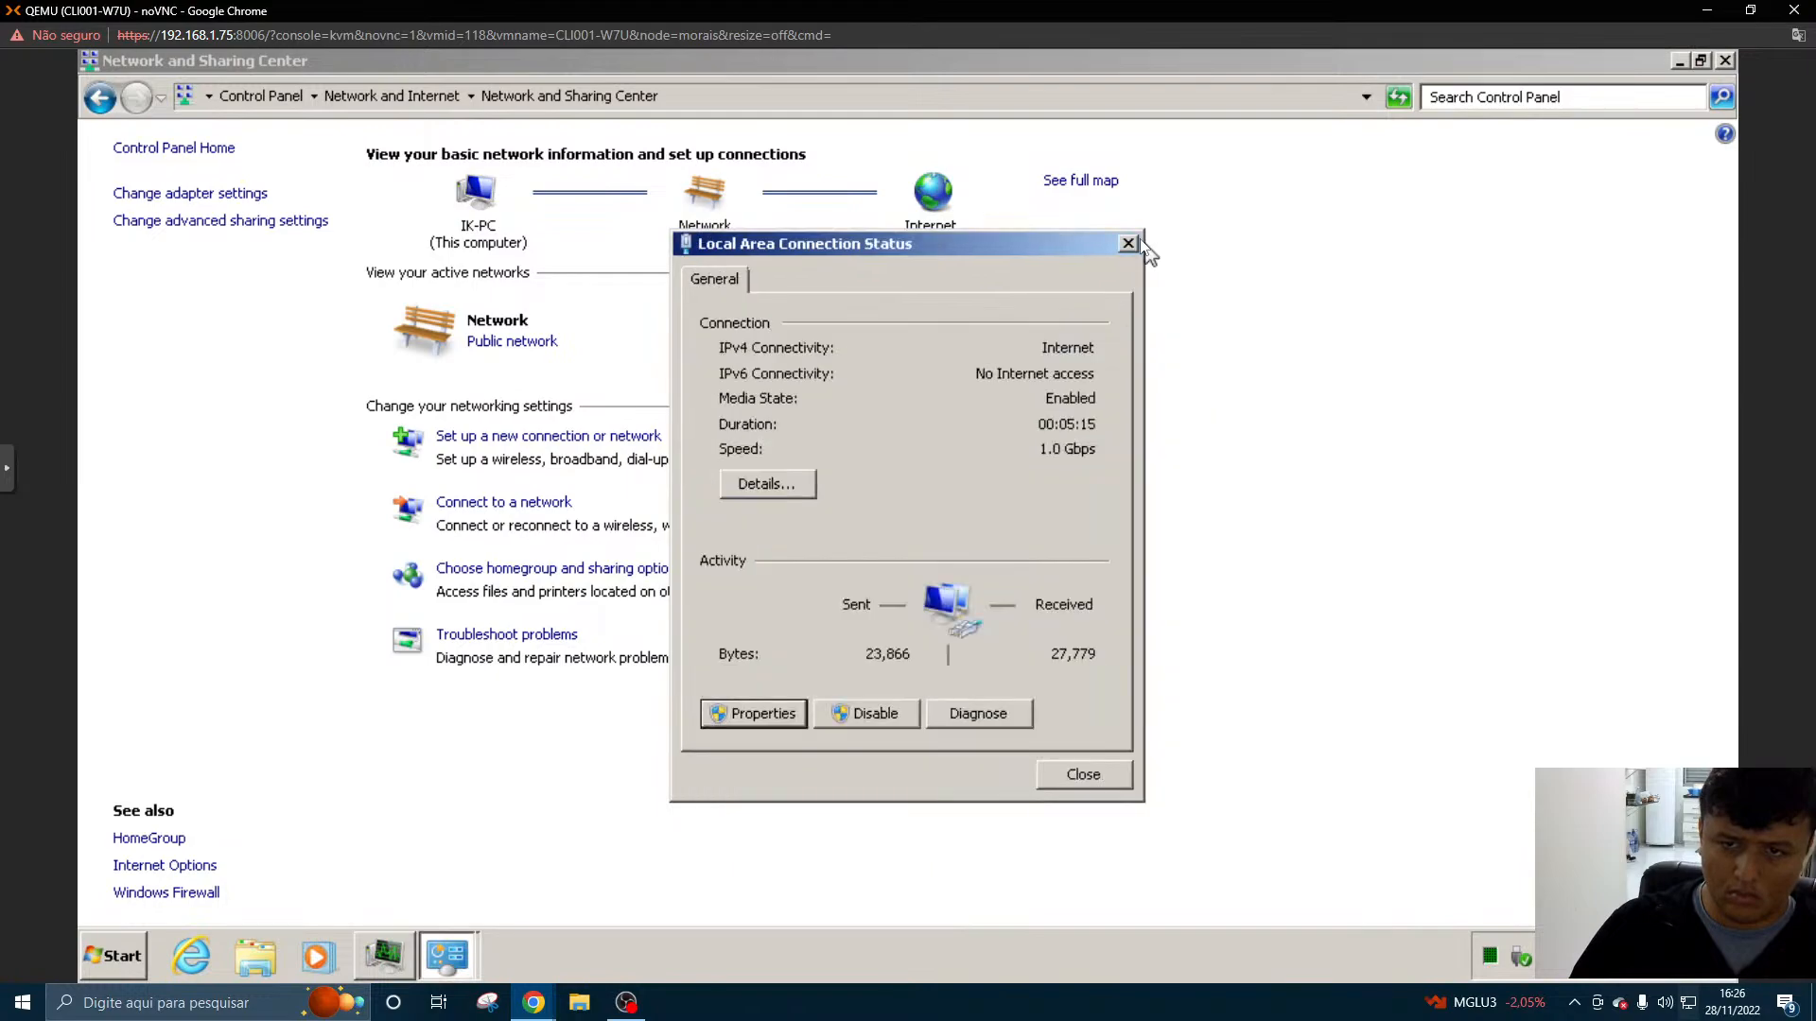
{"action": "left_click", "coordinate": [1131, 251]}
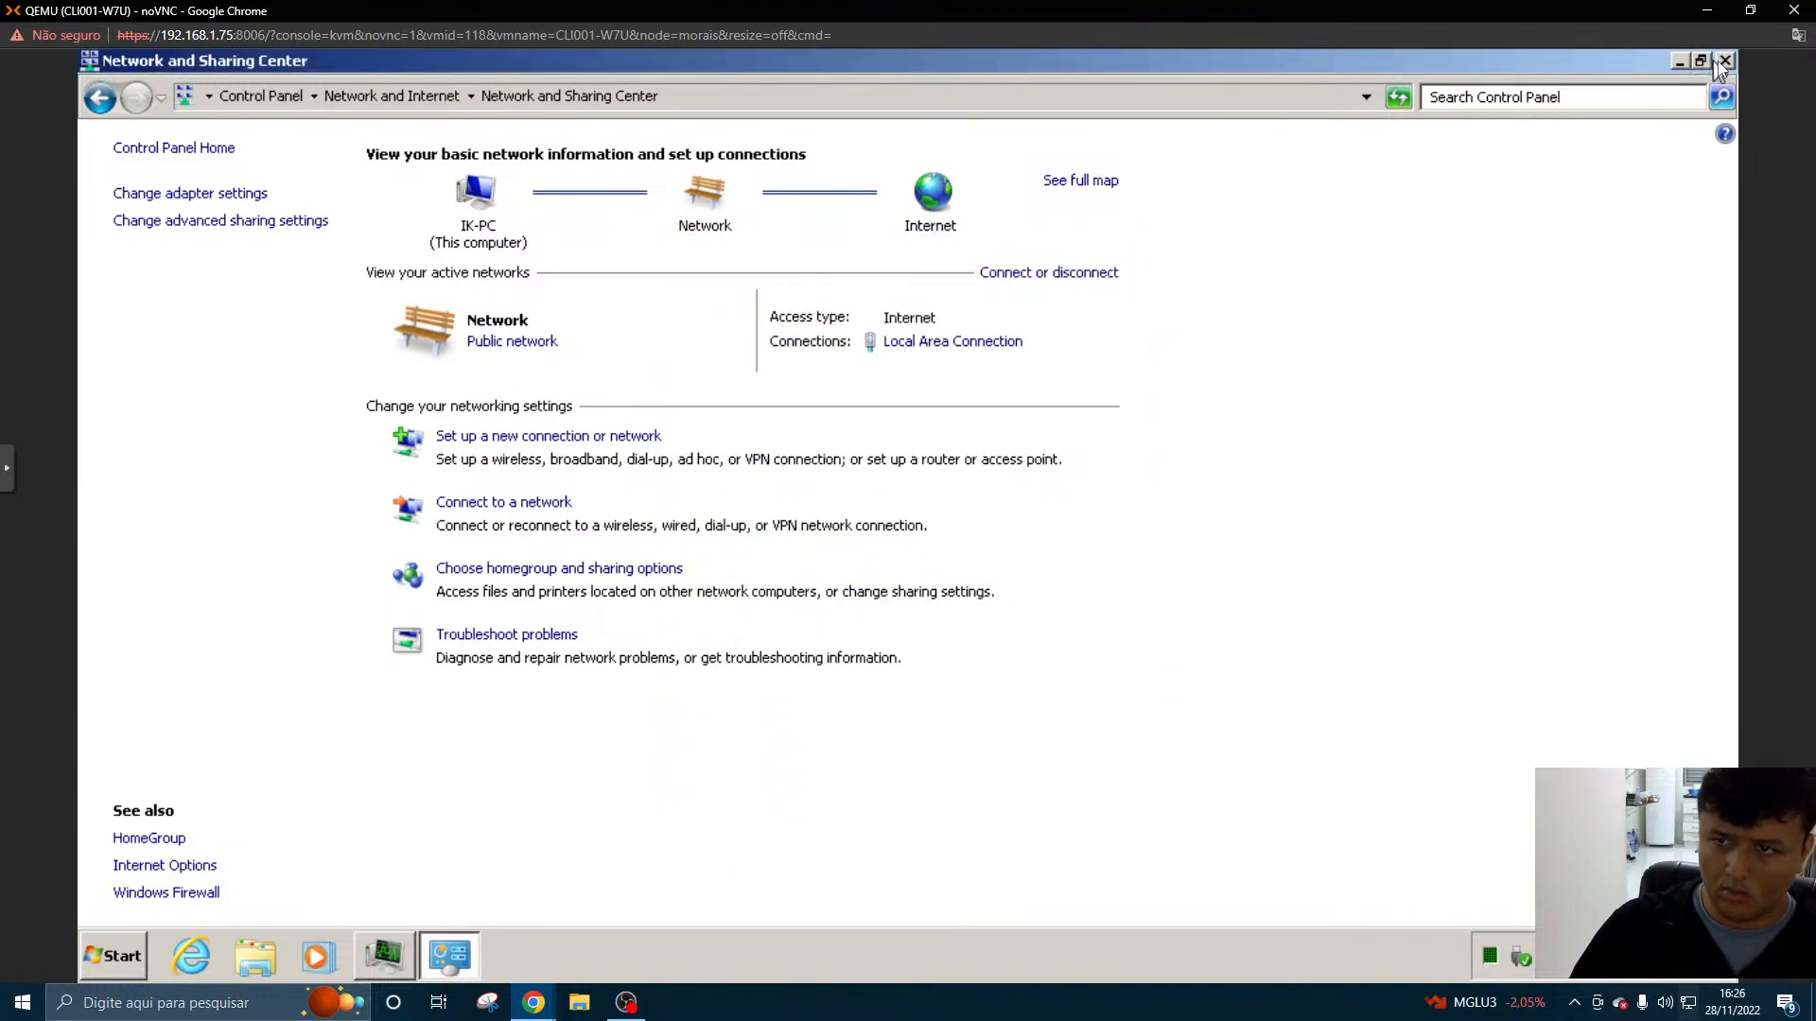
{"action": "left_click", "coordinate": [1724, 60]}
{"action": "left_click", "coordinate": [1324, 148]}
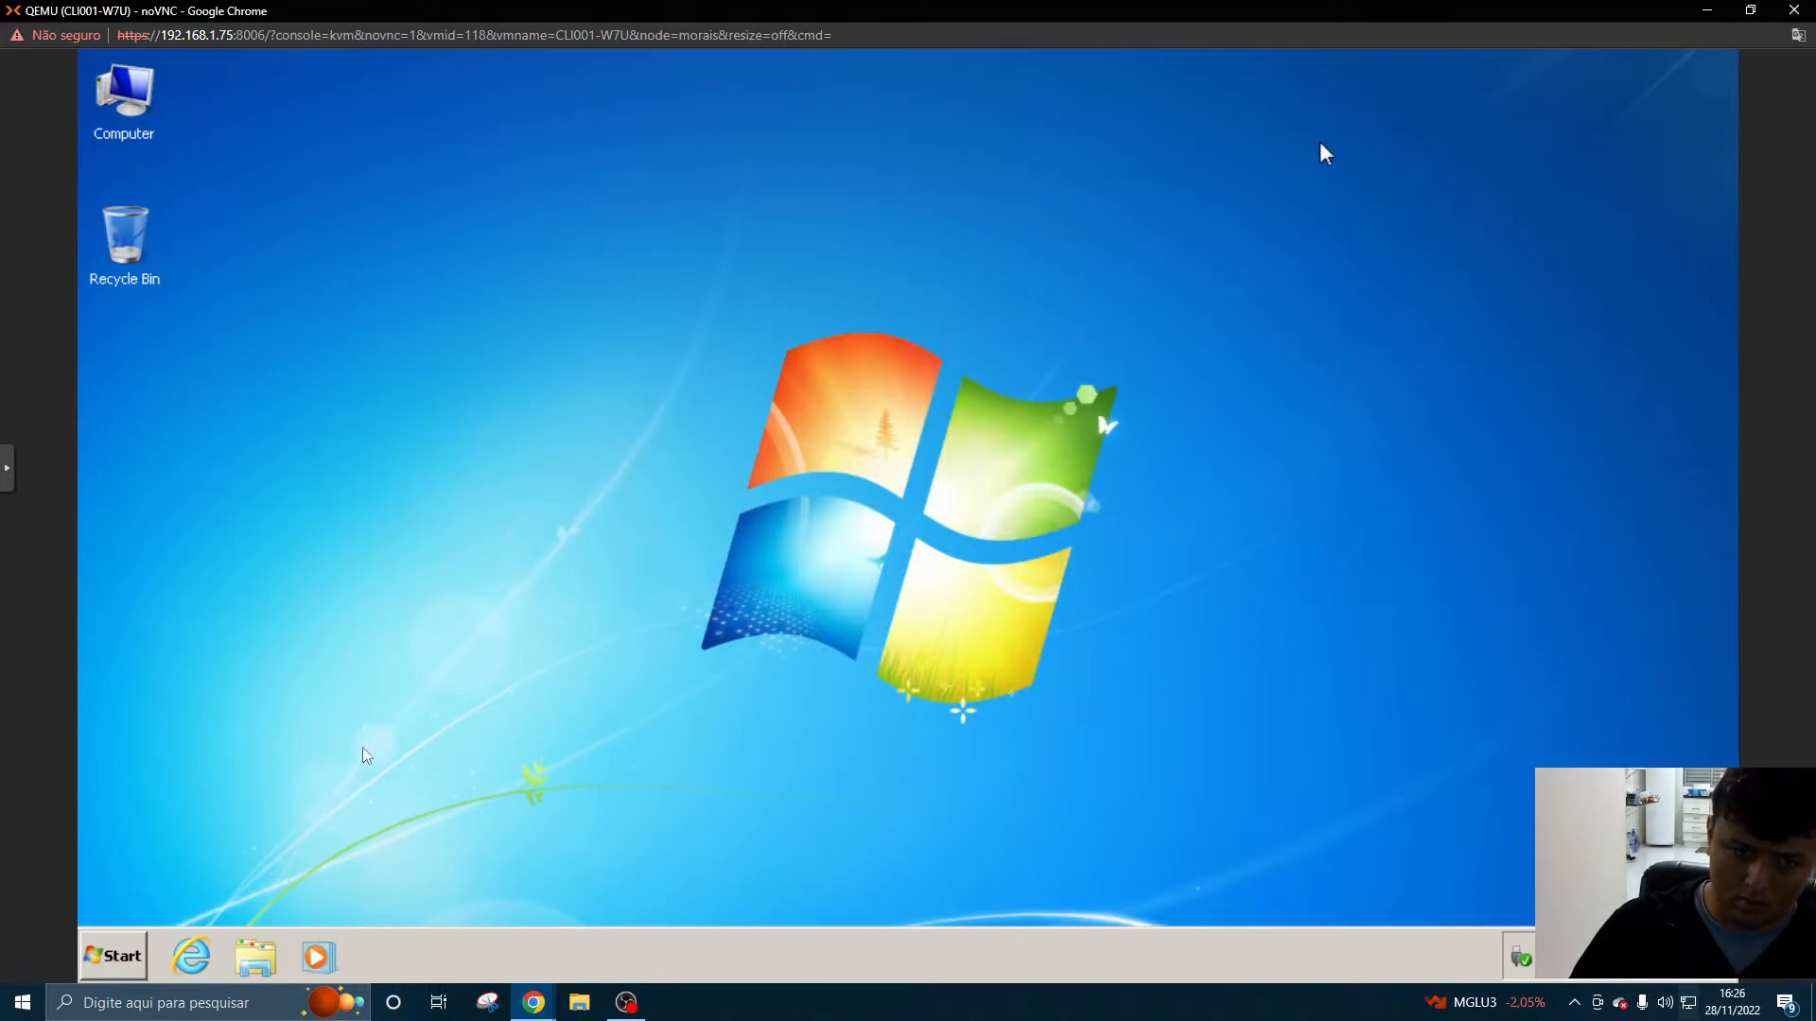
{"action": "left_click", "coordinate": [6, 471]}
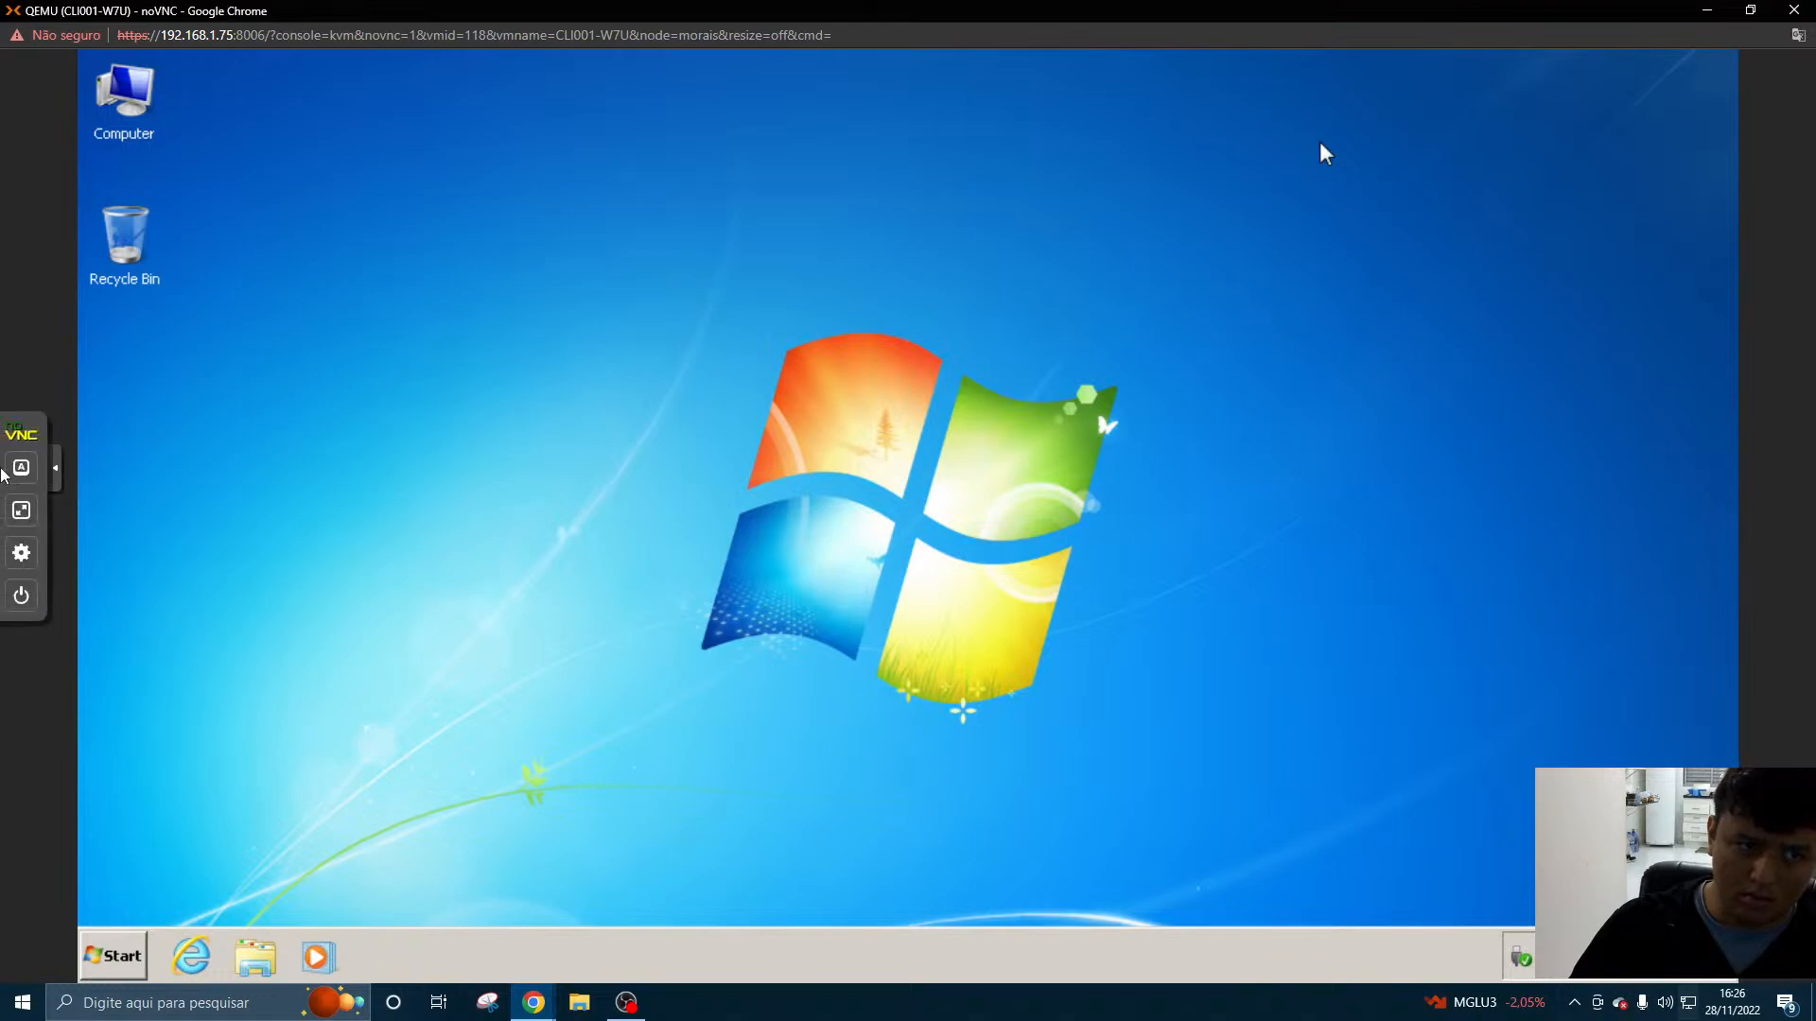
{"action": "left_click", "coordinate": [16, 472]}
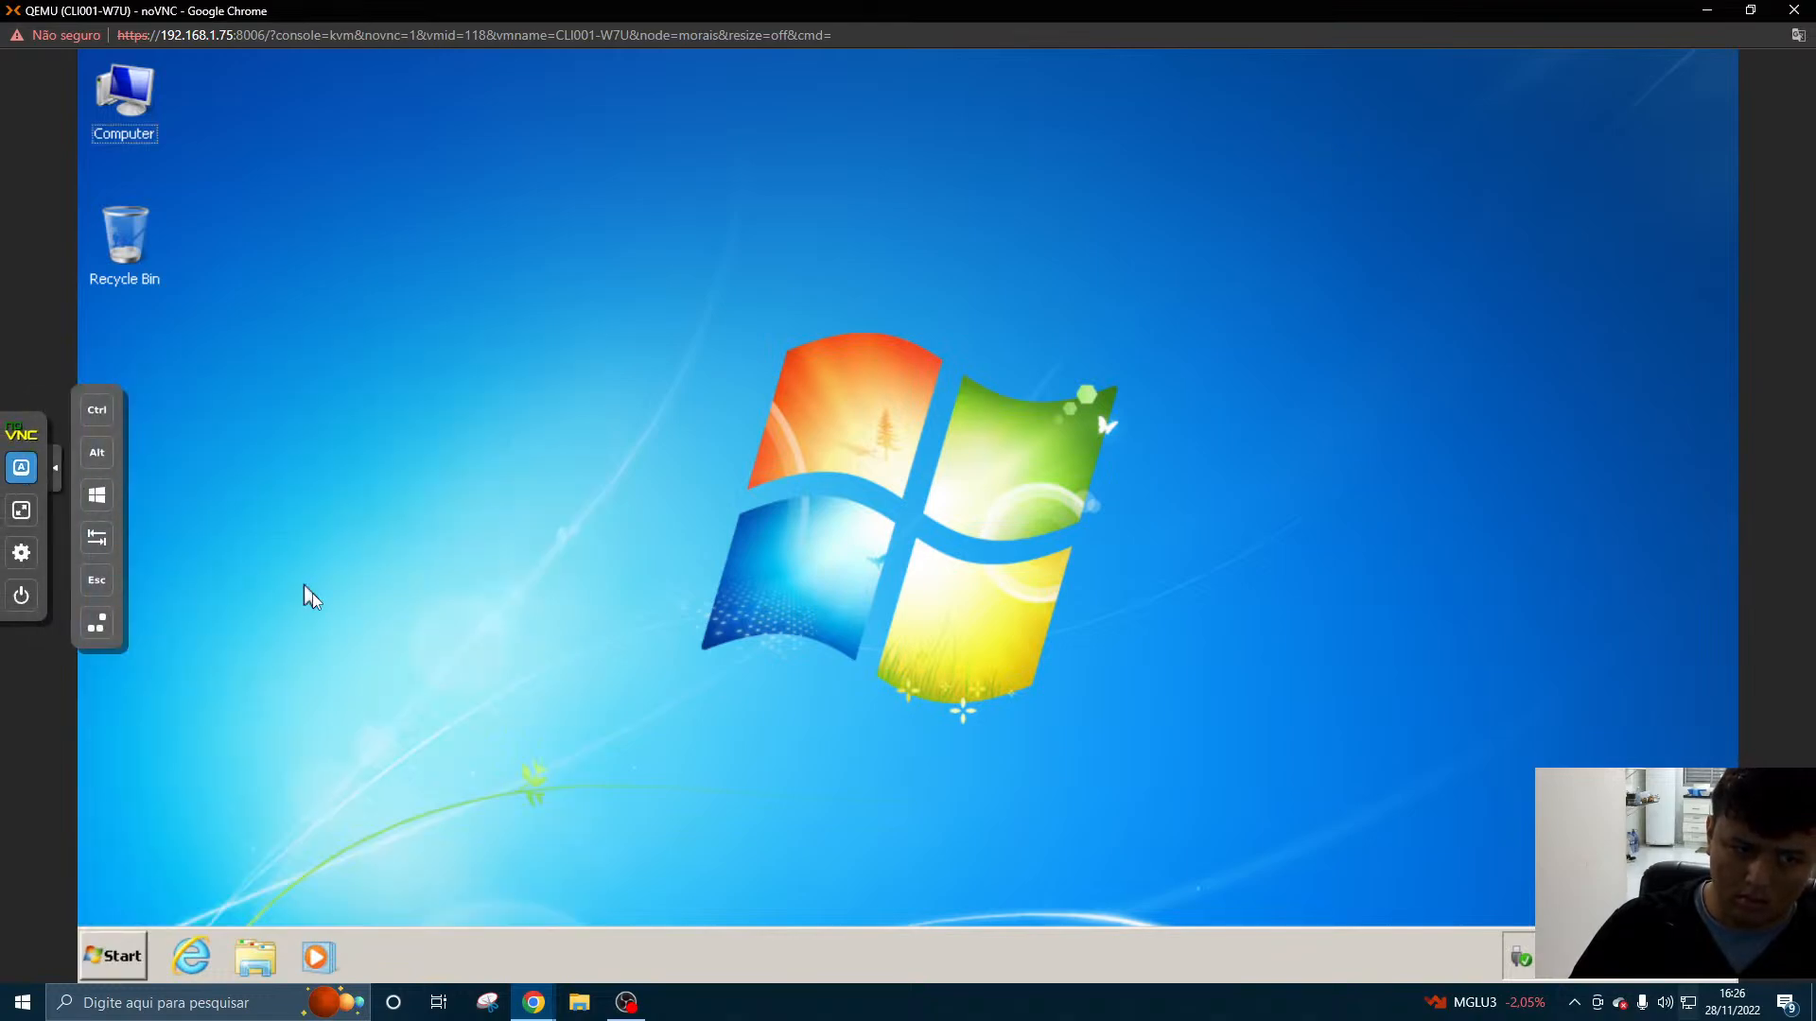
{"action": "left_click", "coordinate": [55, 469]}
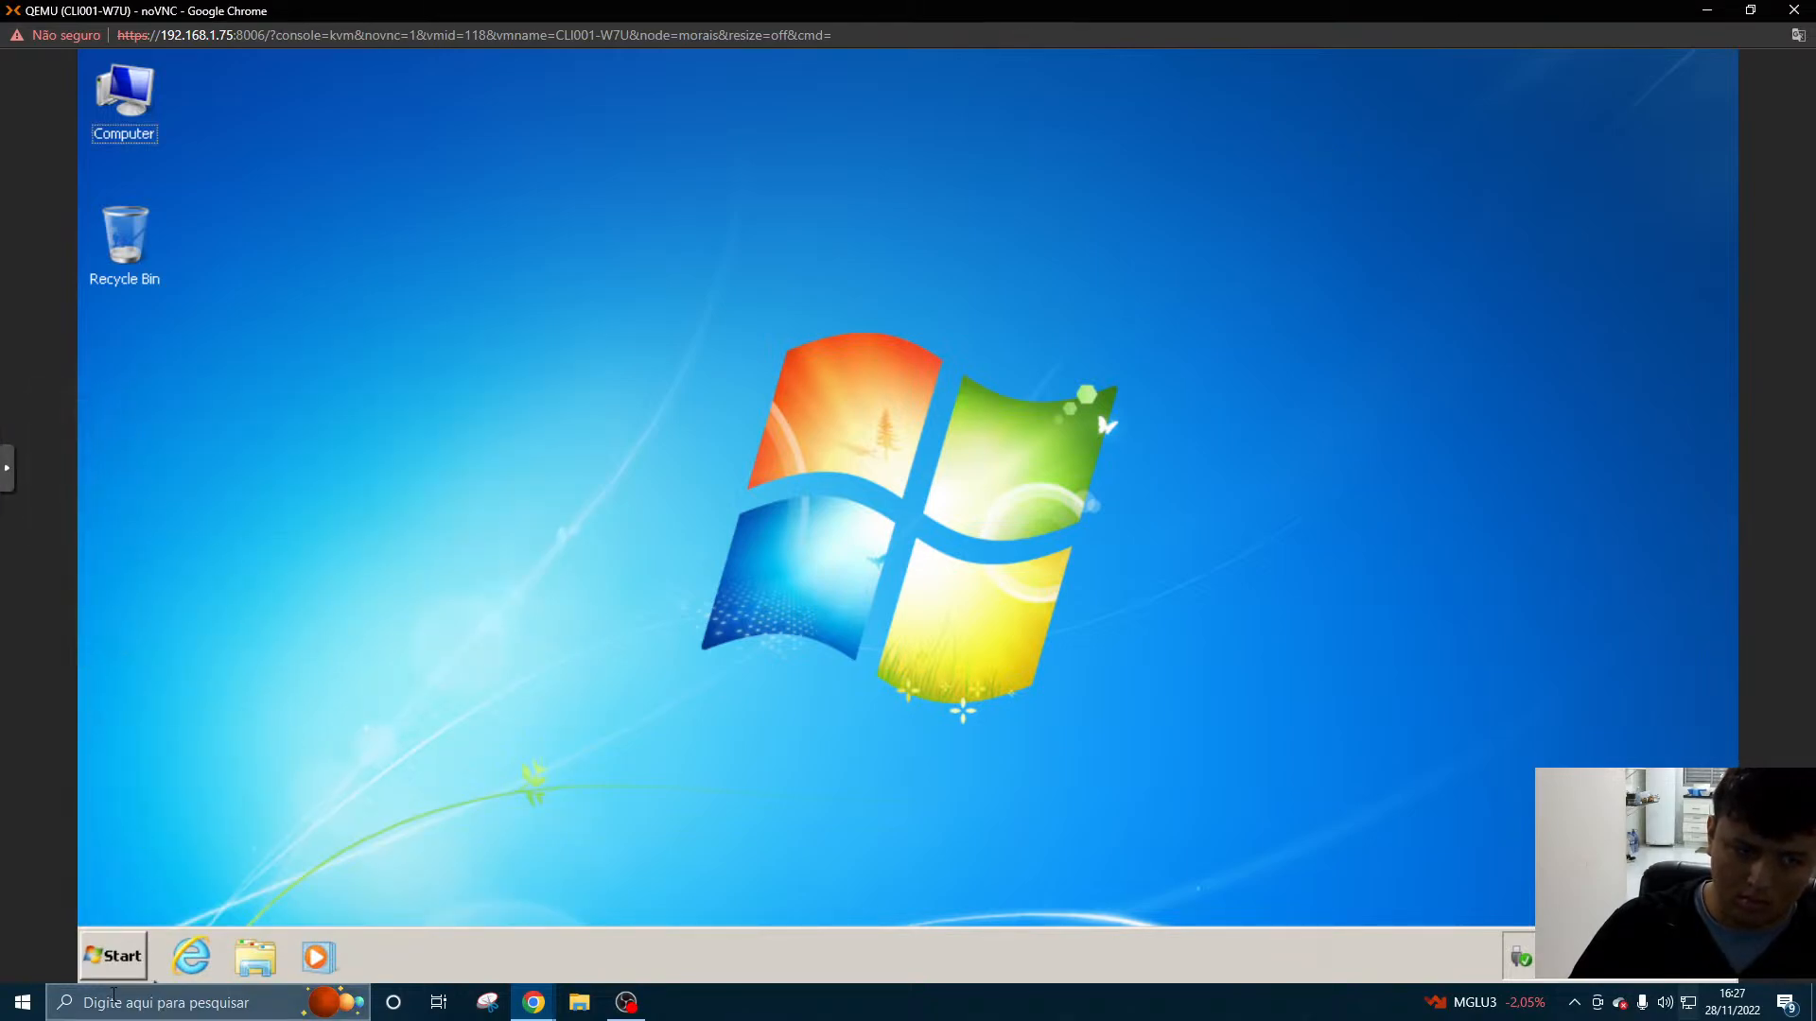
- Check the IPv4 address and DNS server settings of the Local Area Connection and accept them
{"action": "left_click", "coordinate": [114, 957]}
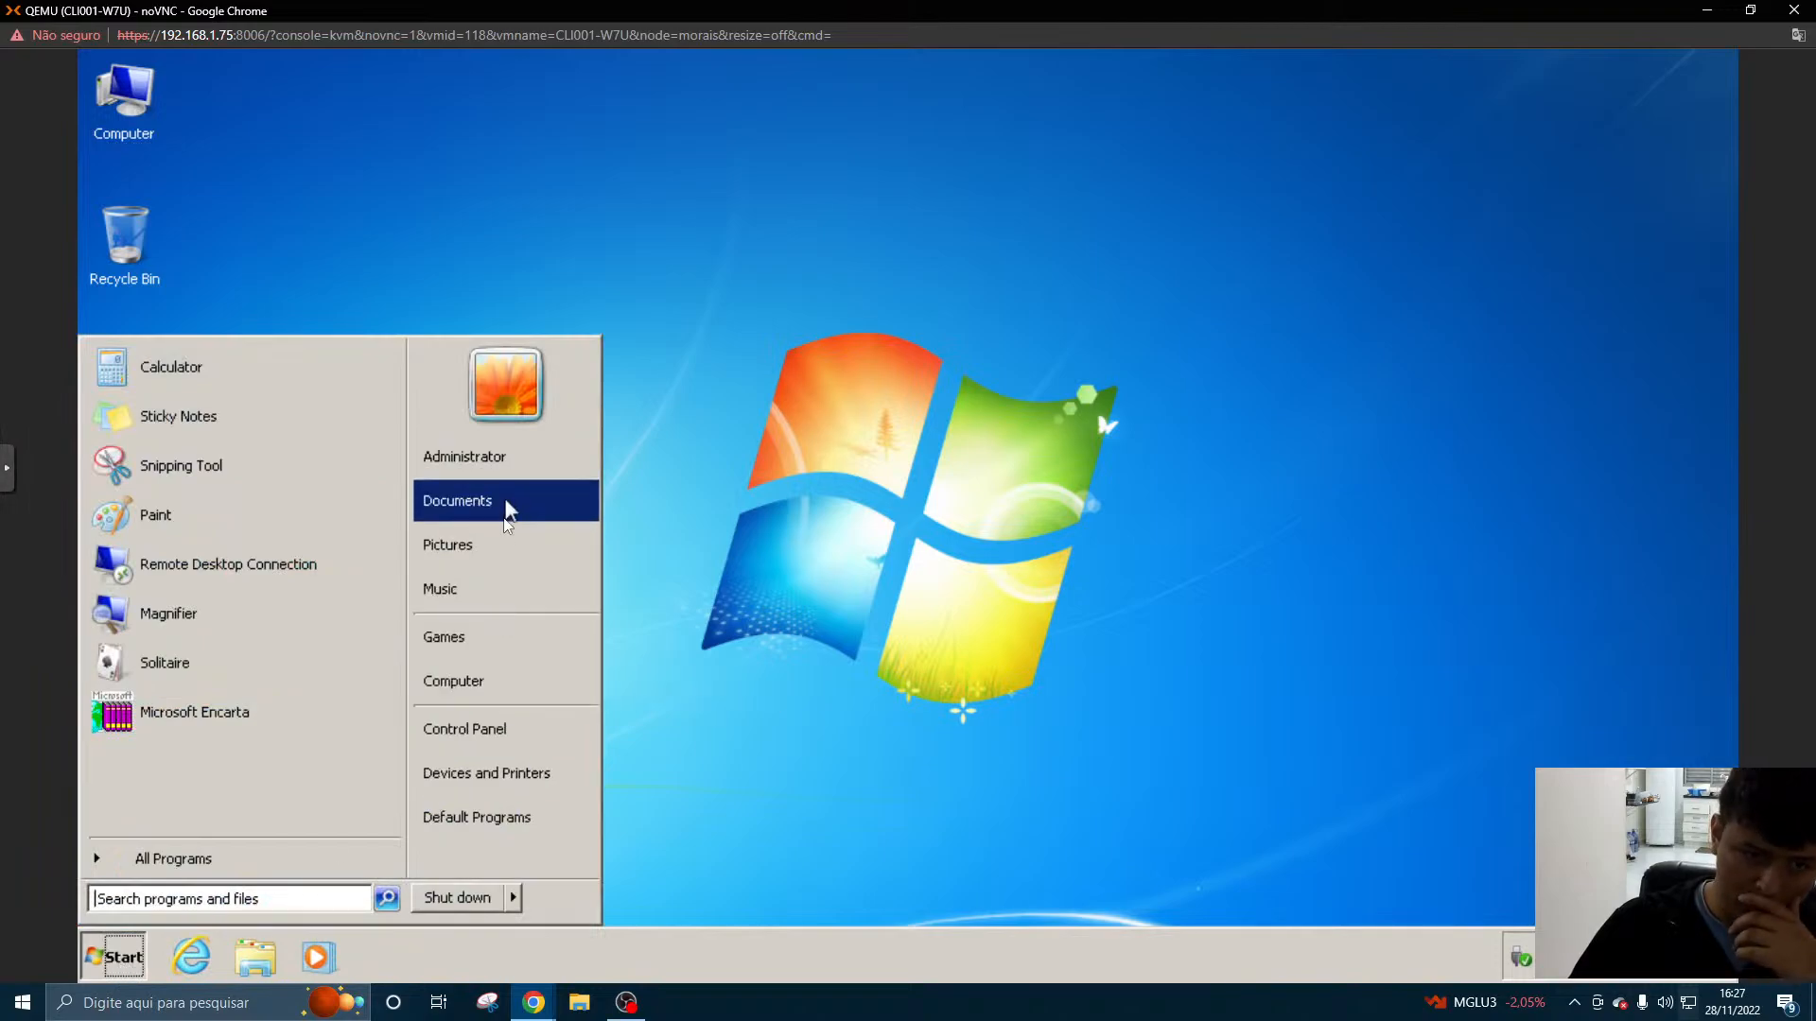
{"action": "left_click", "coordinate": [501, 733]}
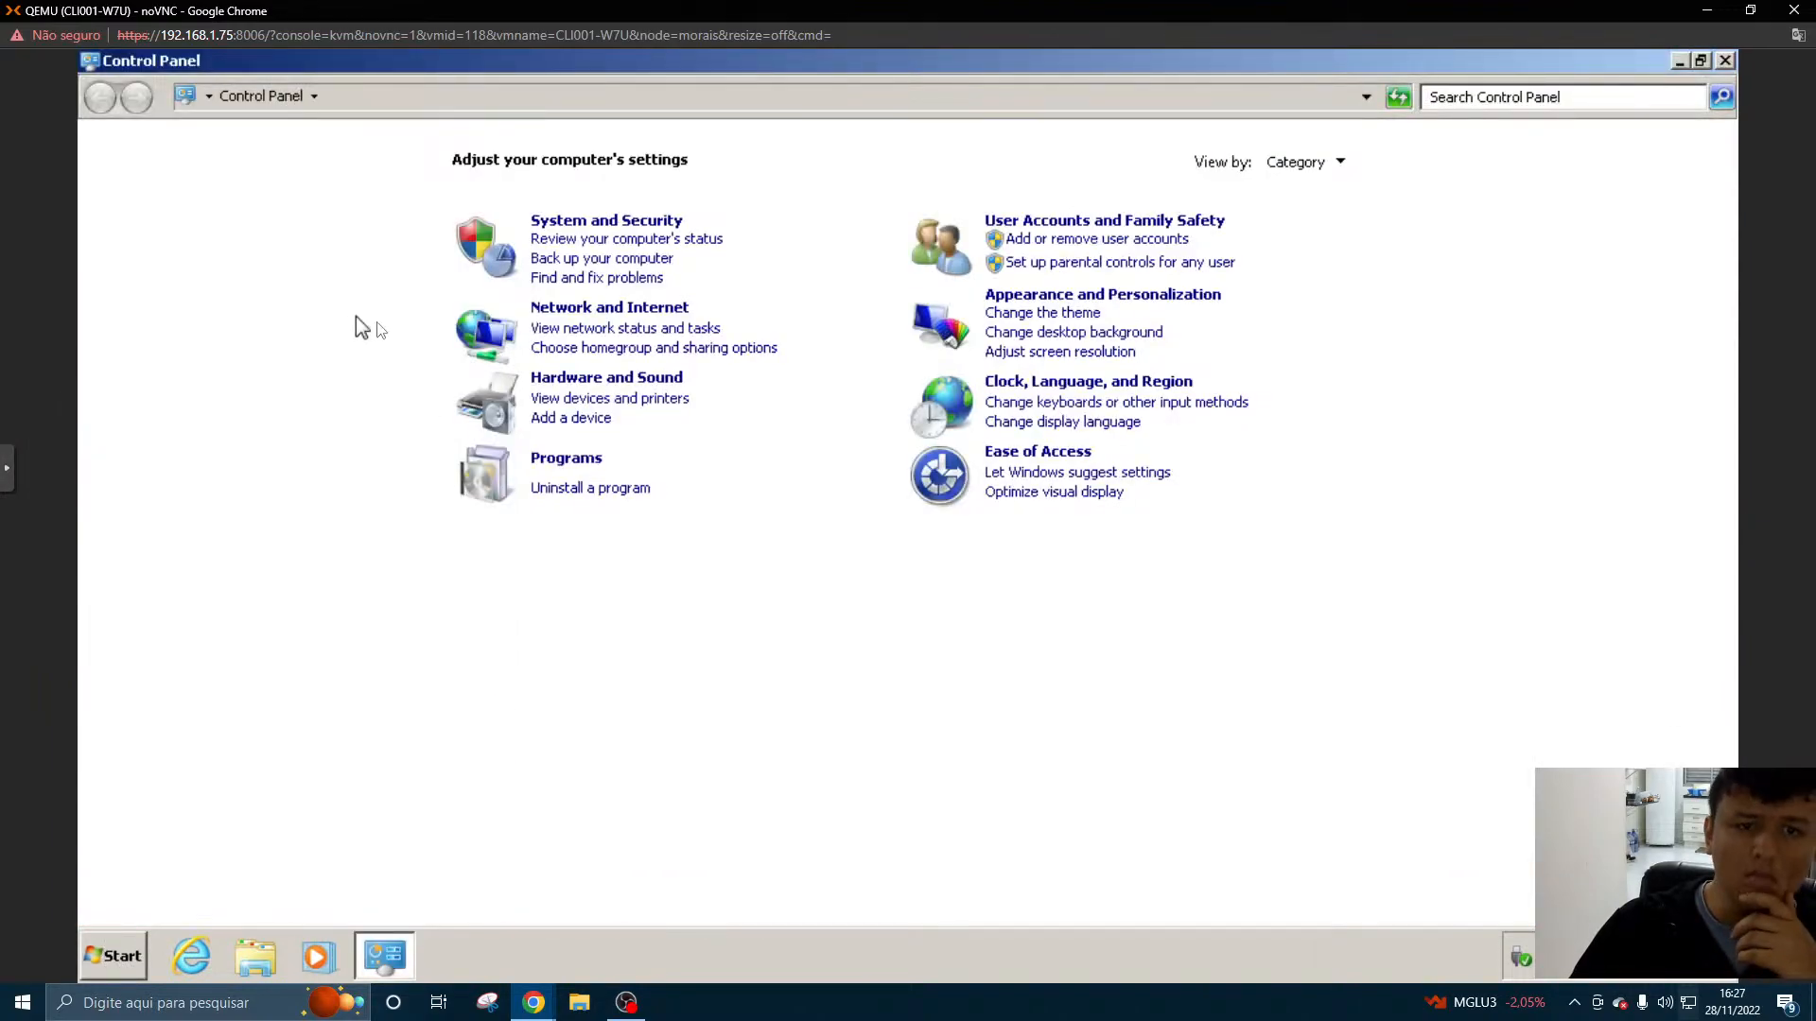
{"action": "left_click", "coordinate": [613, 308]}
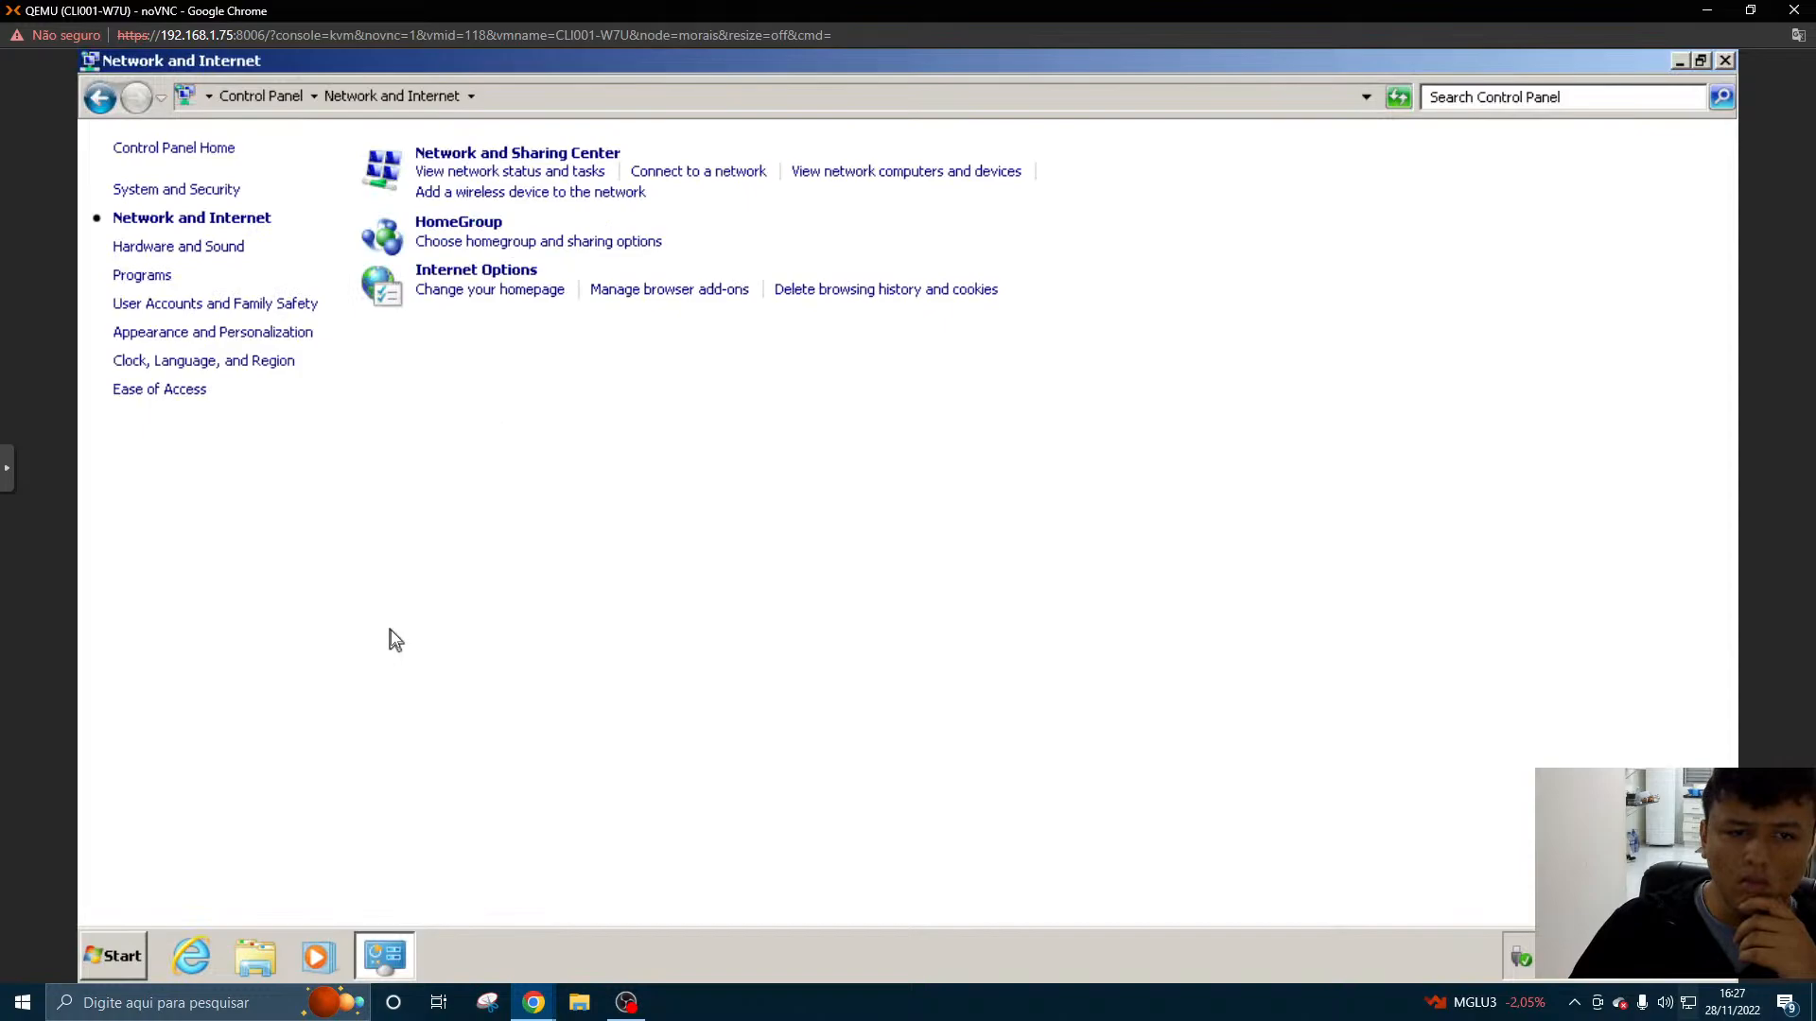
{"action": "left_click", "coordinate": [422, 173]}
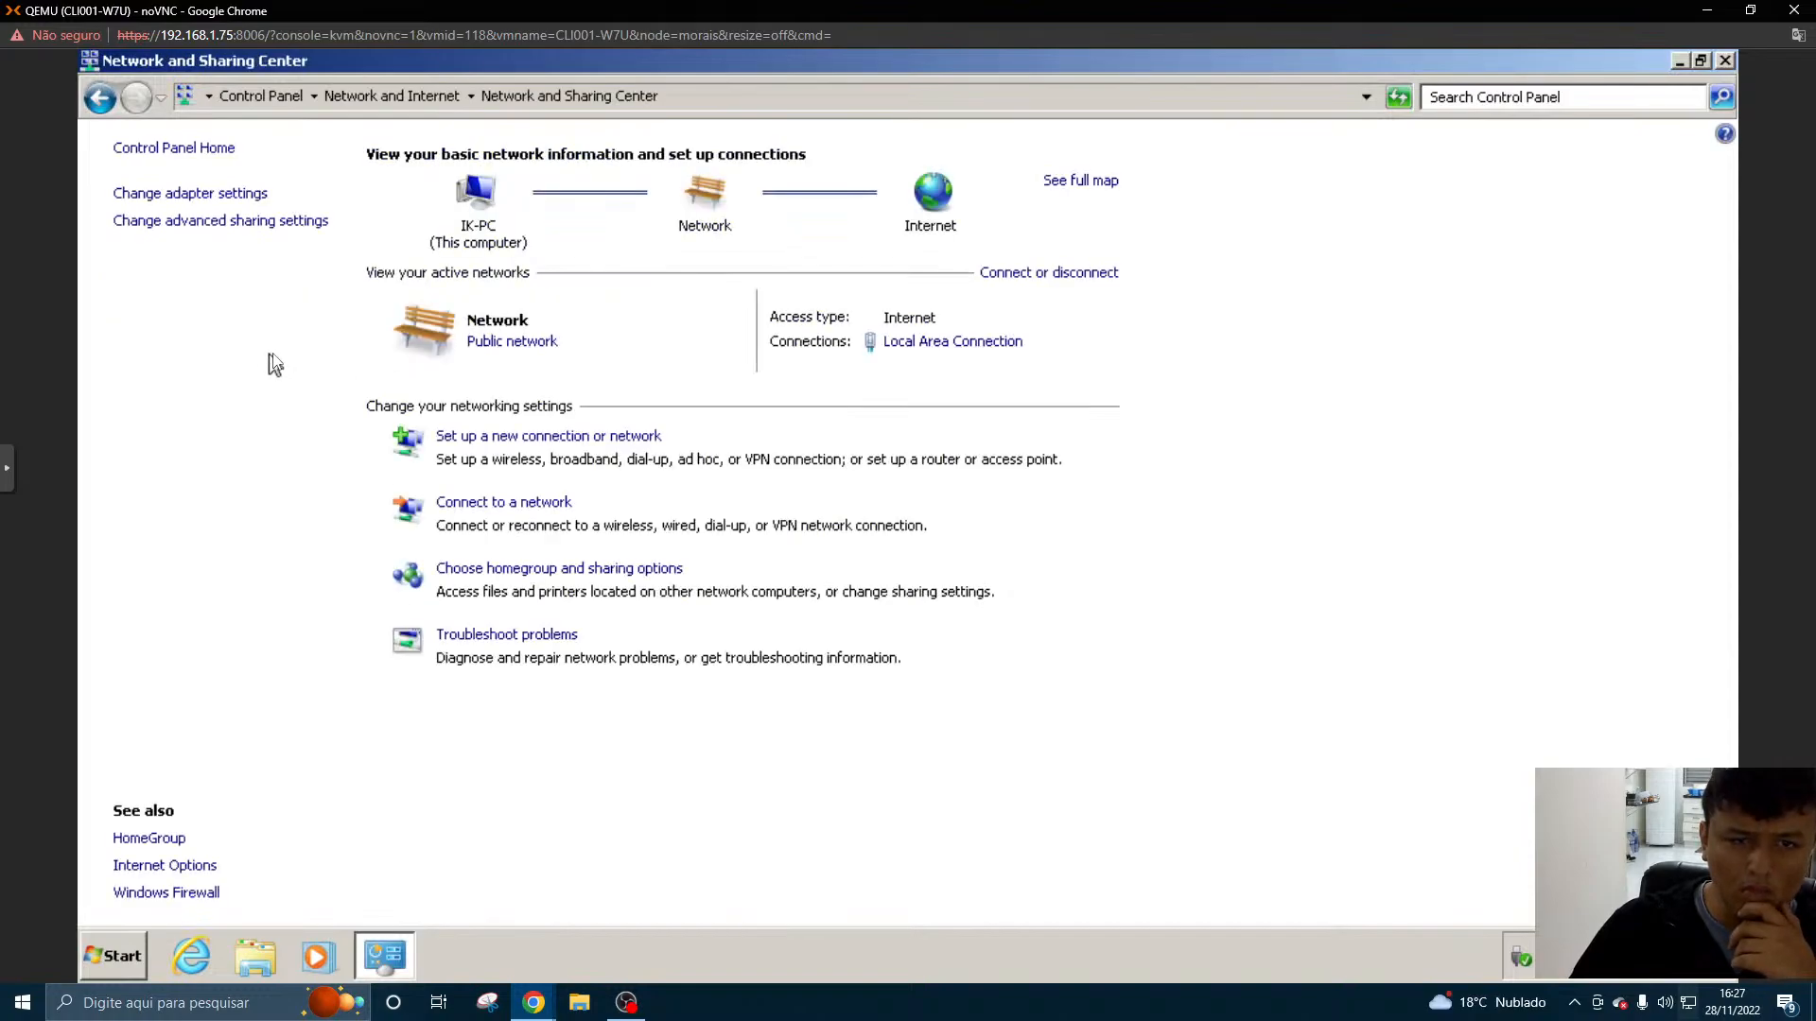
{"action": "left_click", "coordinate": [927, 346]}
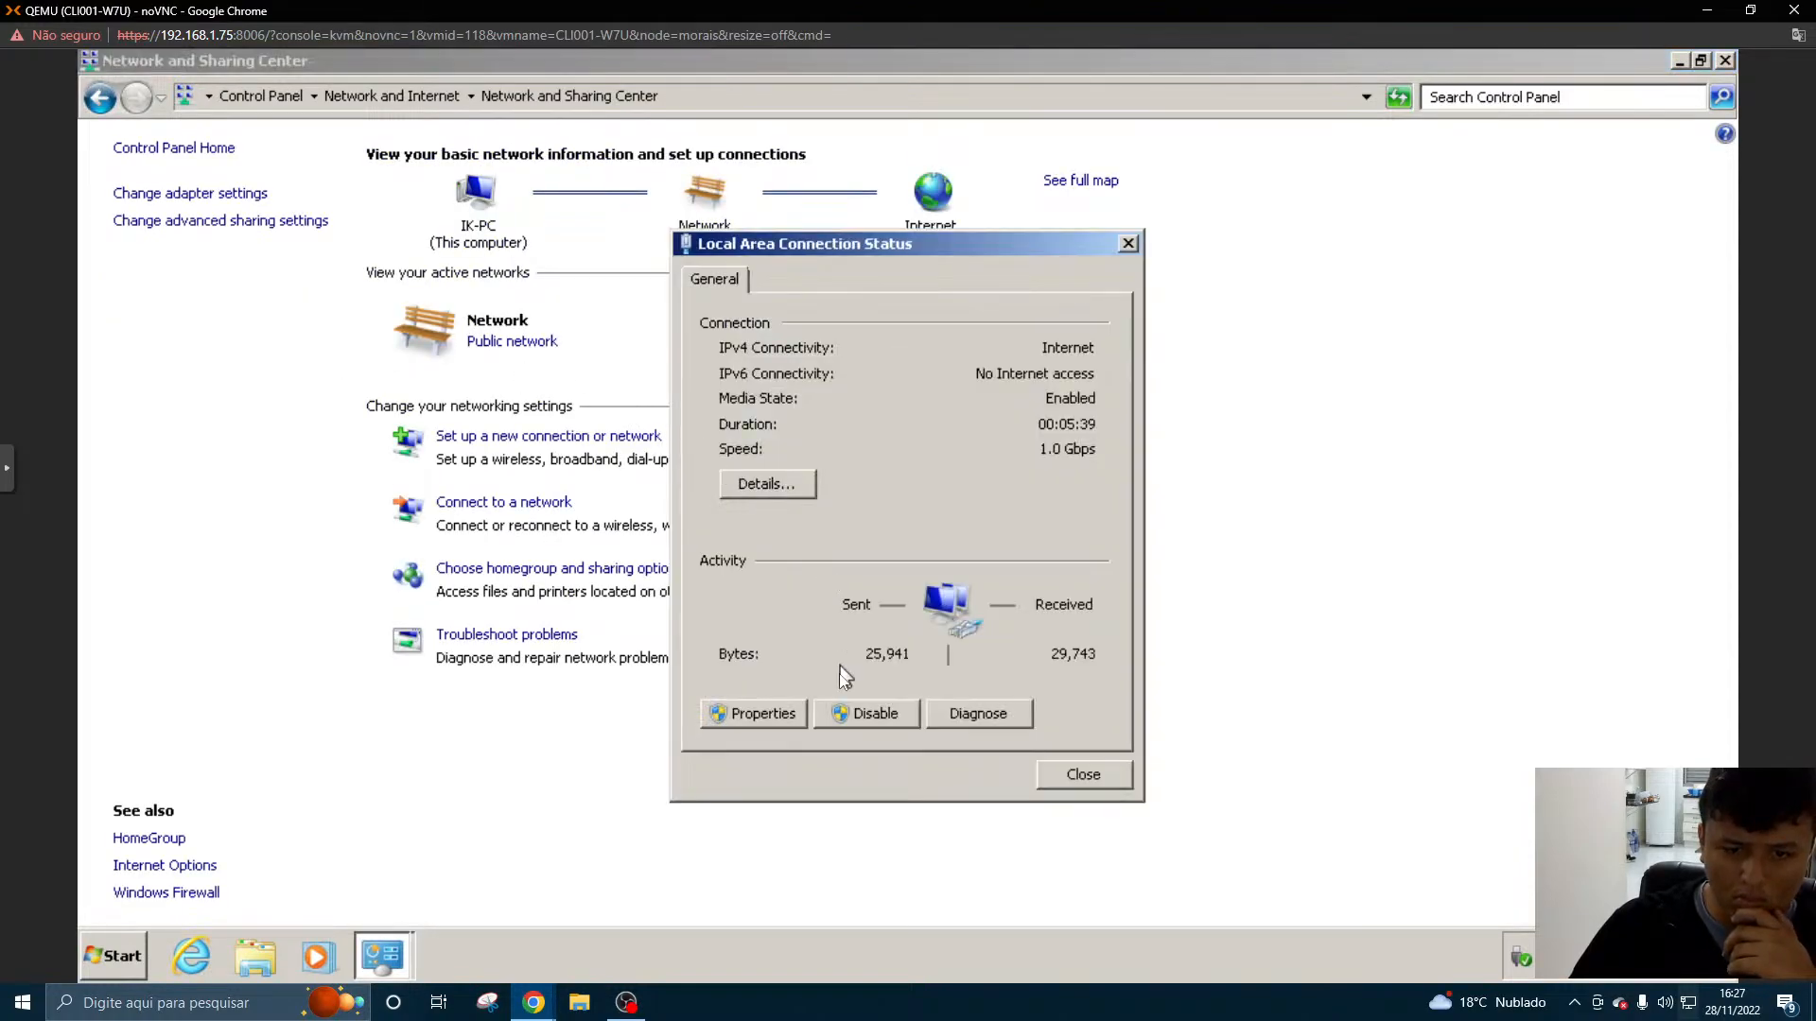
{"action": "left_click", "coordinate": [753, 713]}
{"action": "double_click", "coordinate": [885, 568]}
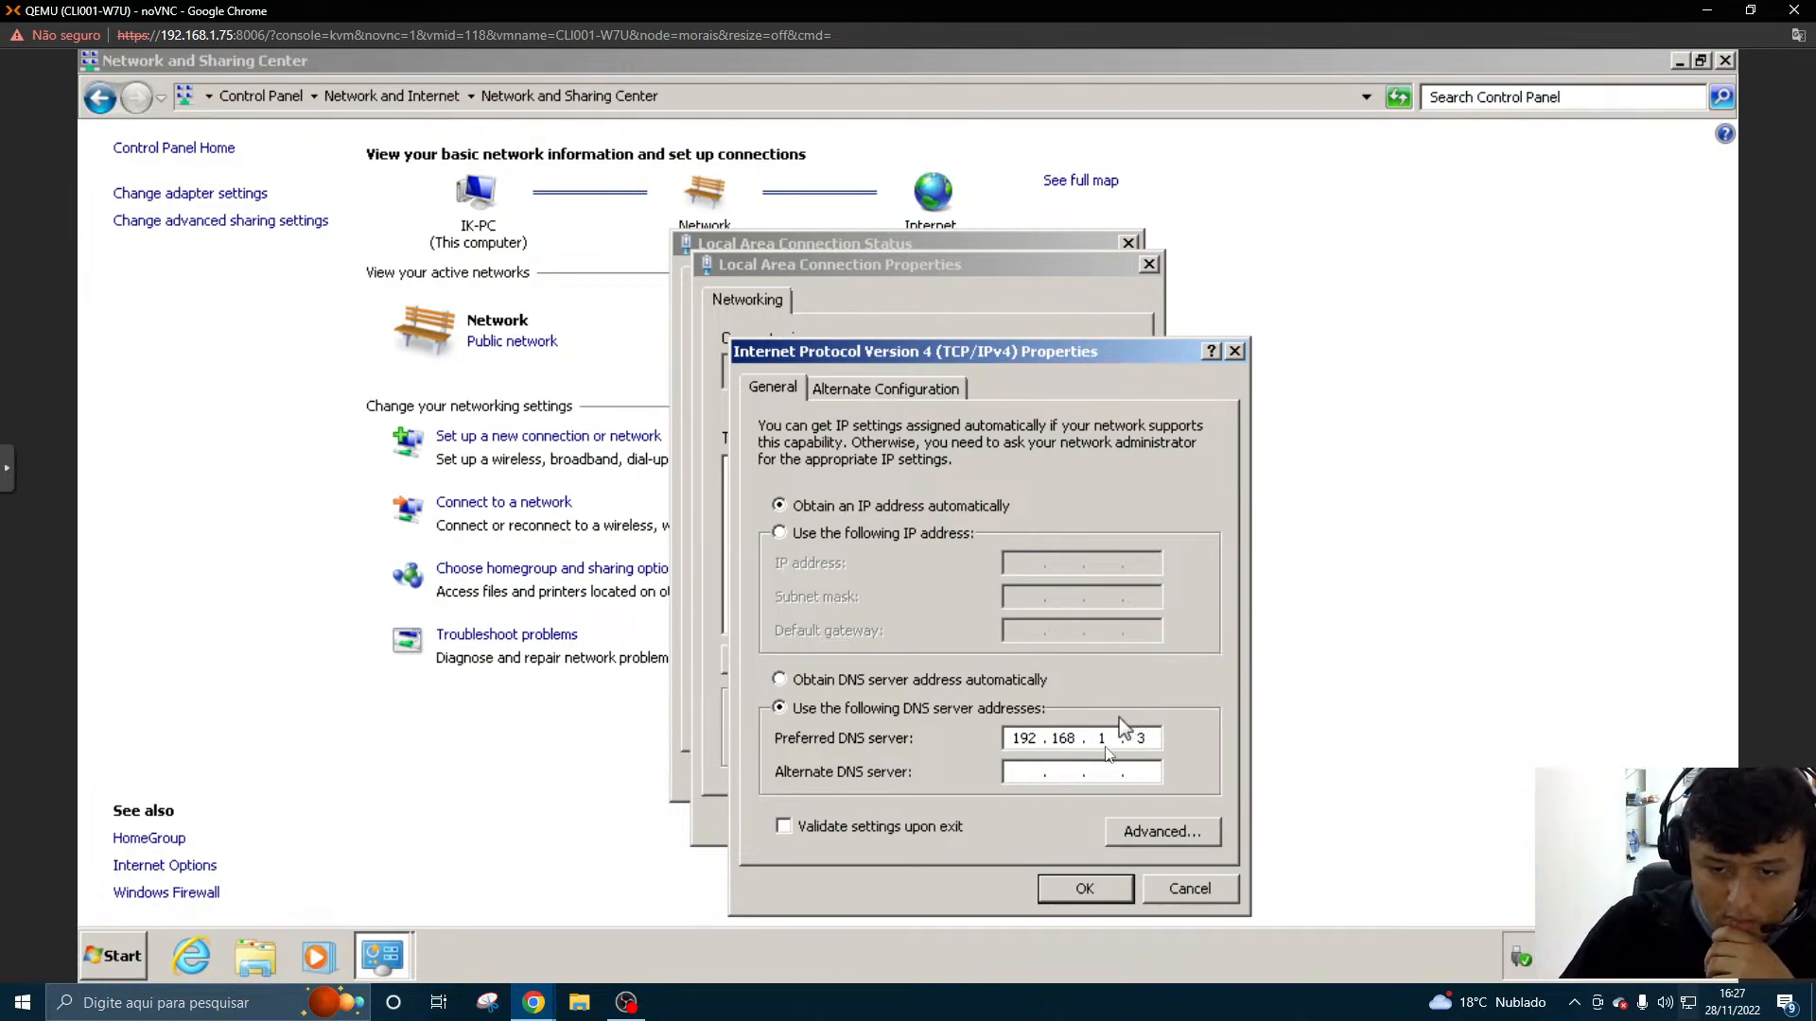
{"action": "left_click", "coordinate": [1085, 889]}
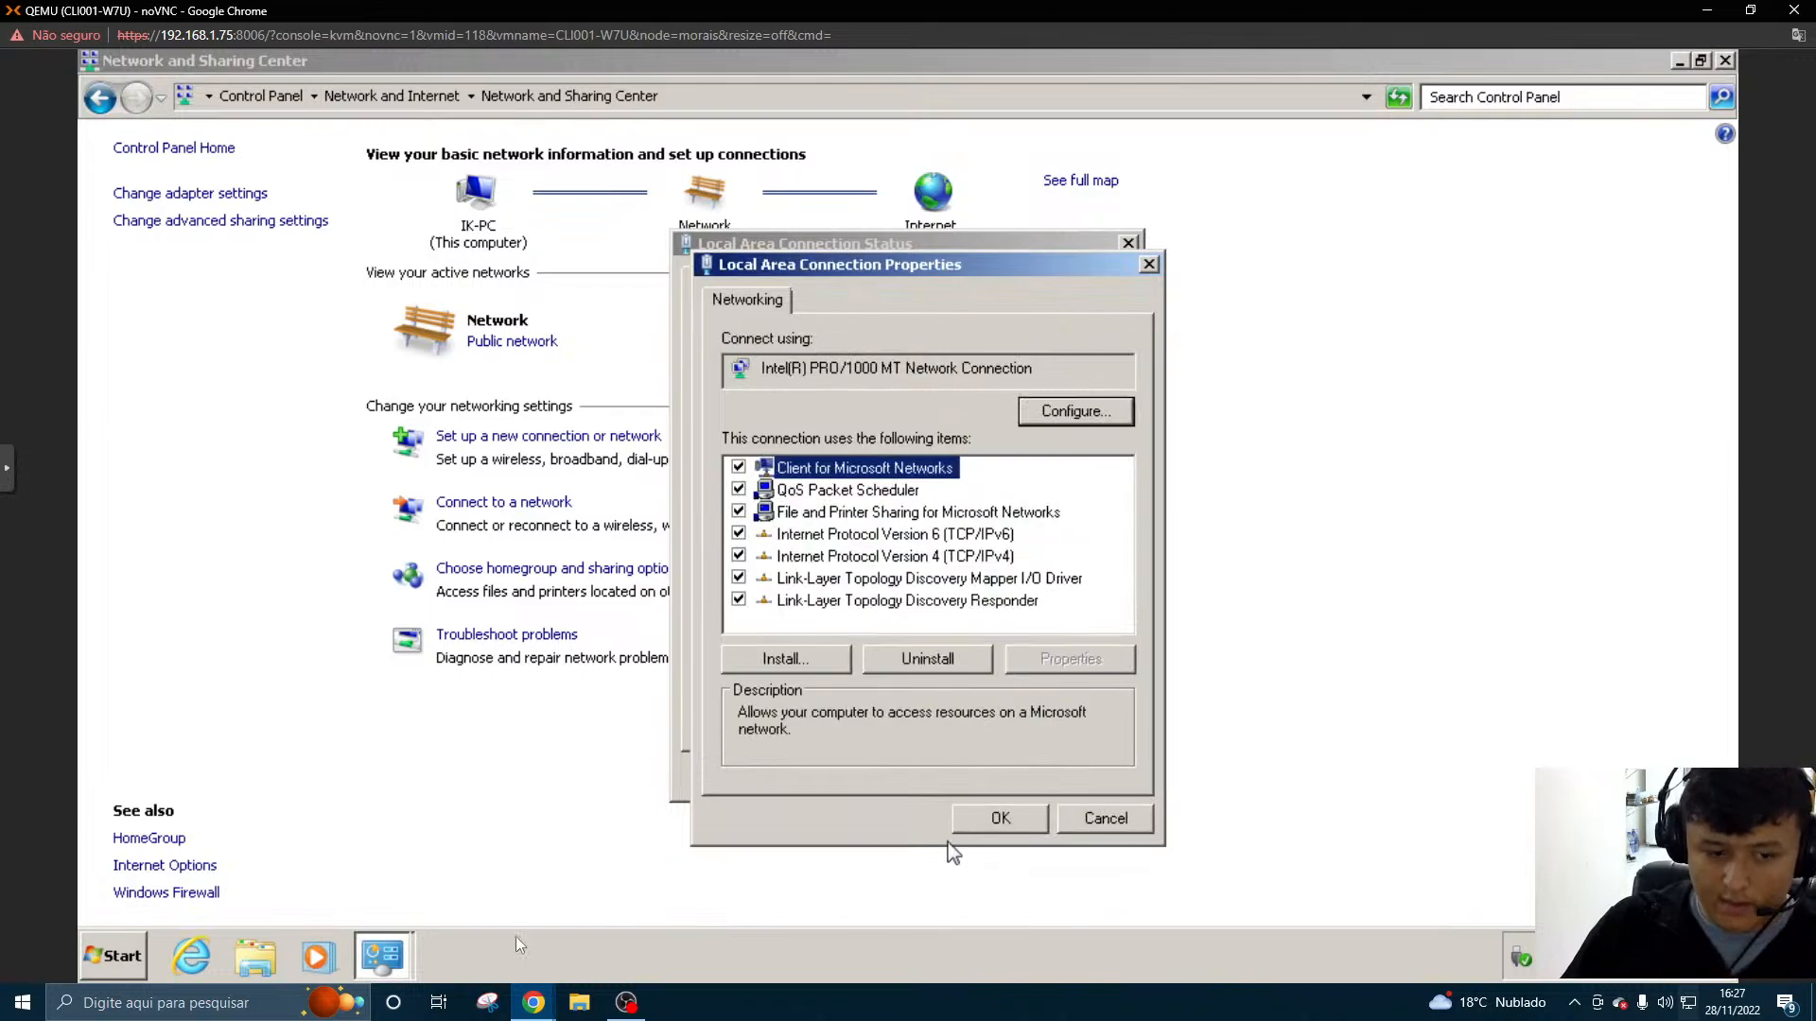
- Open the Windows 7 computer's System Properties at the computer name and workgroup settings
{"action": "left_click", "coordinate": [143, 965]}
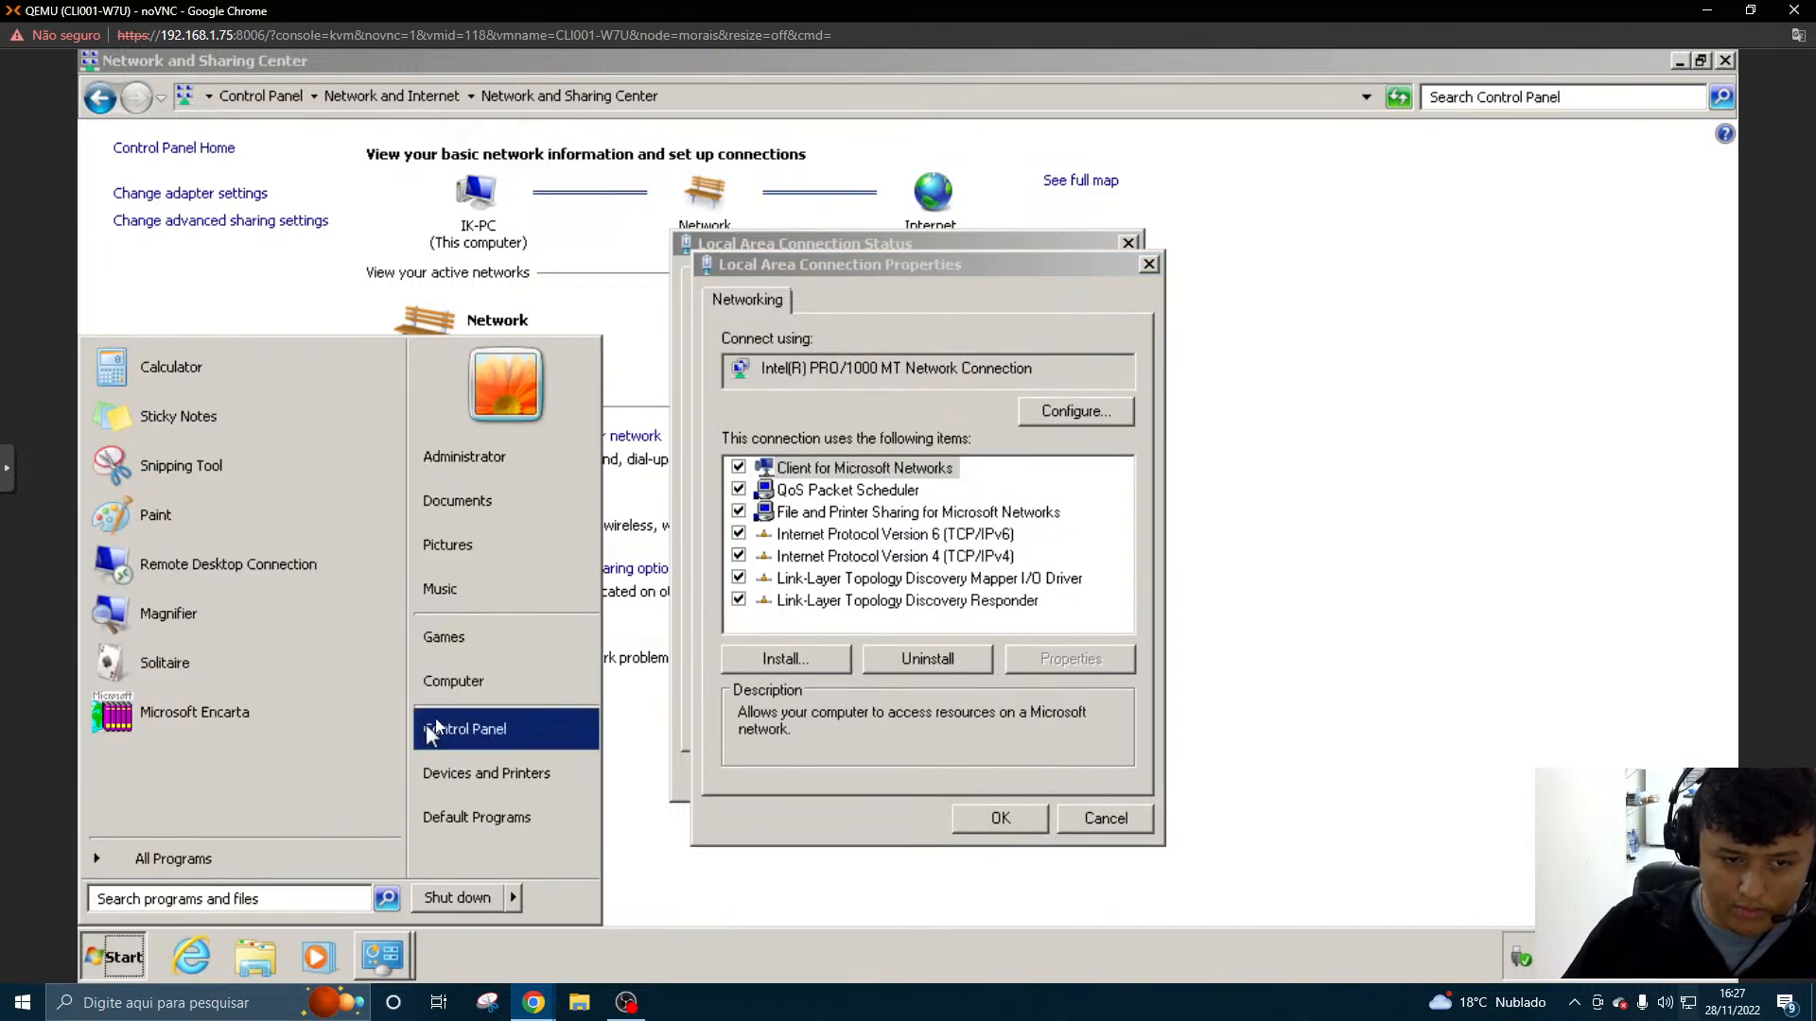
{"action": "left_click", "coordinate": [453, 690]}
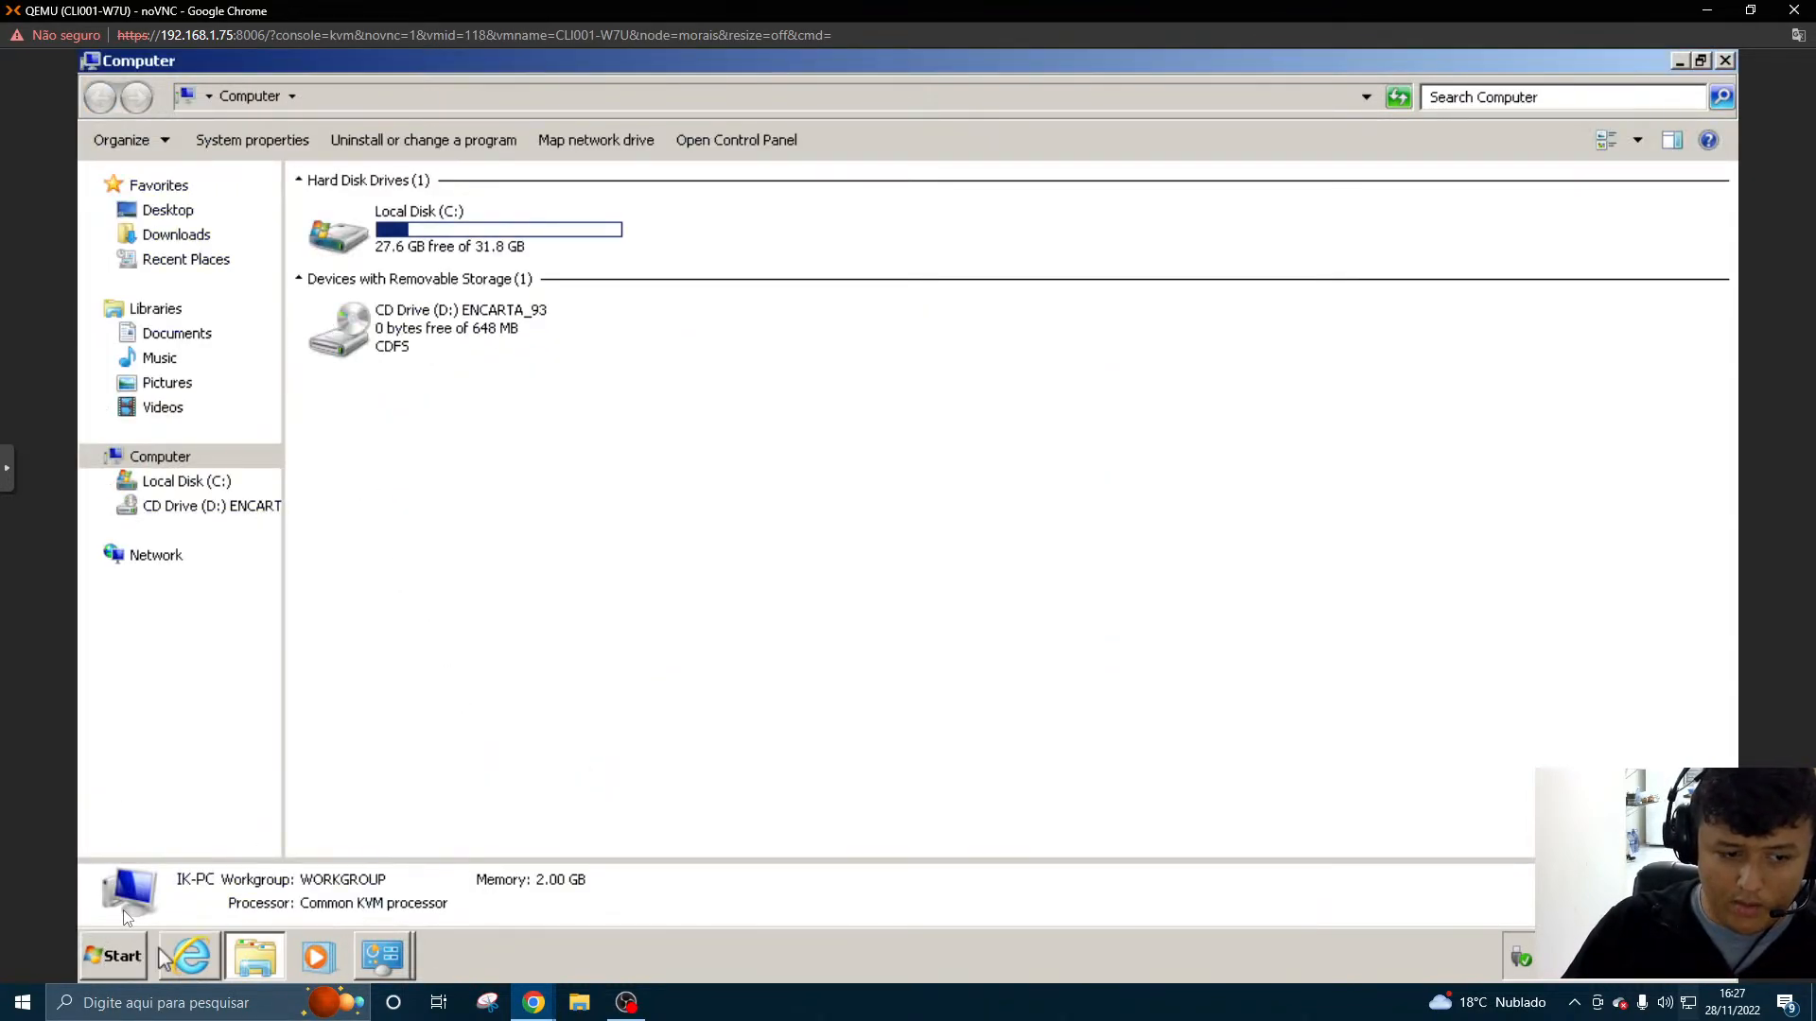
{"action": "left_click", "coordinate": [102, 966]}
{"action": "right_click", "coordinate": [437, 684]}
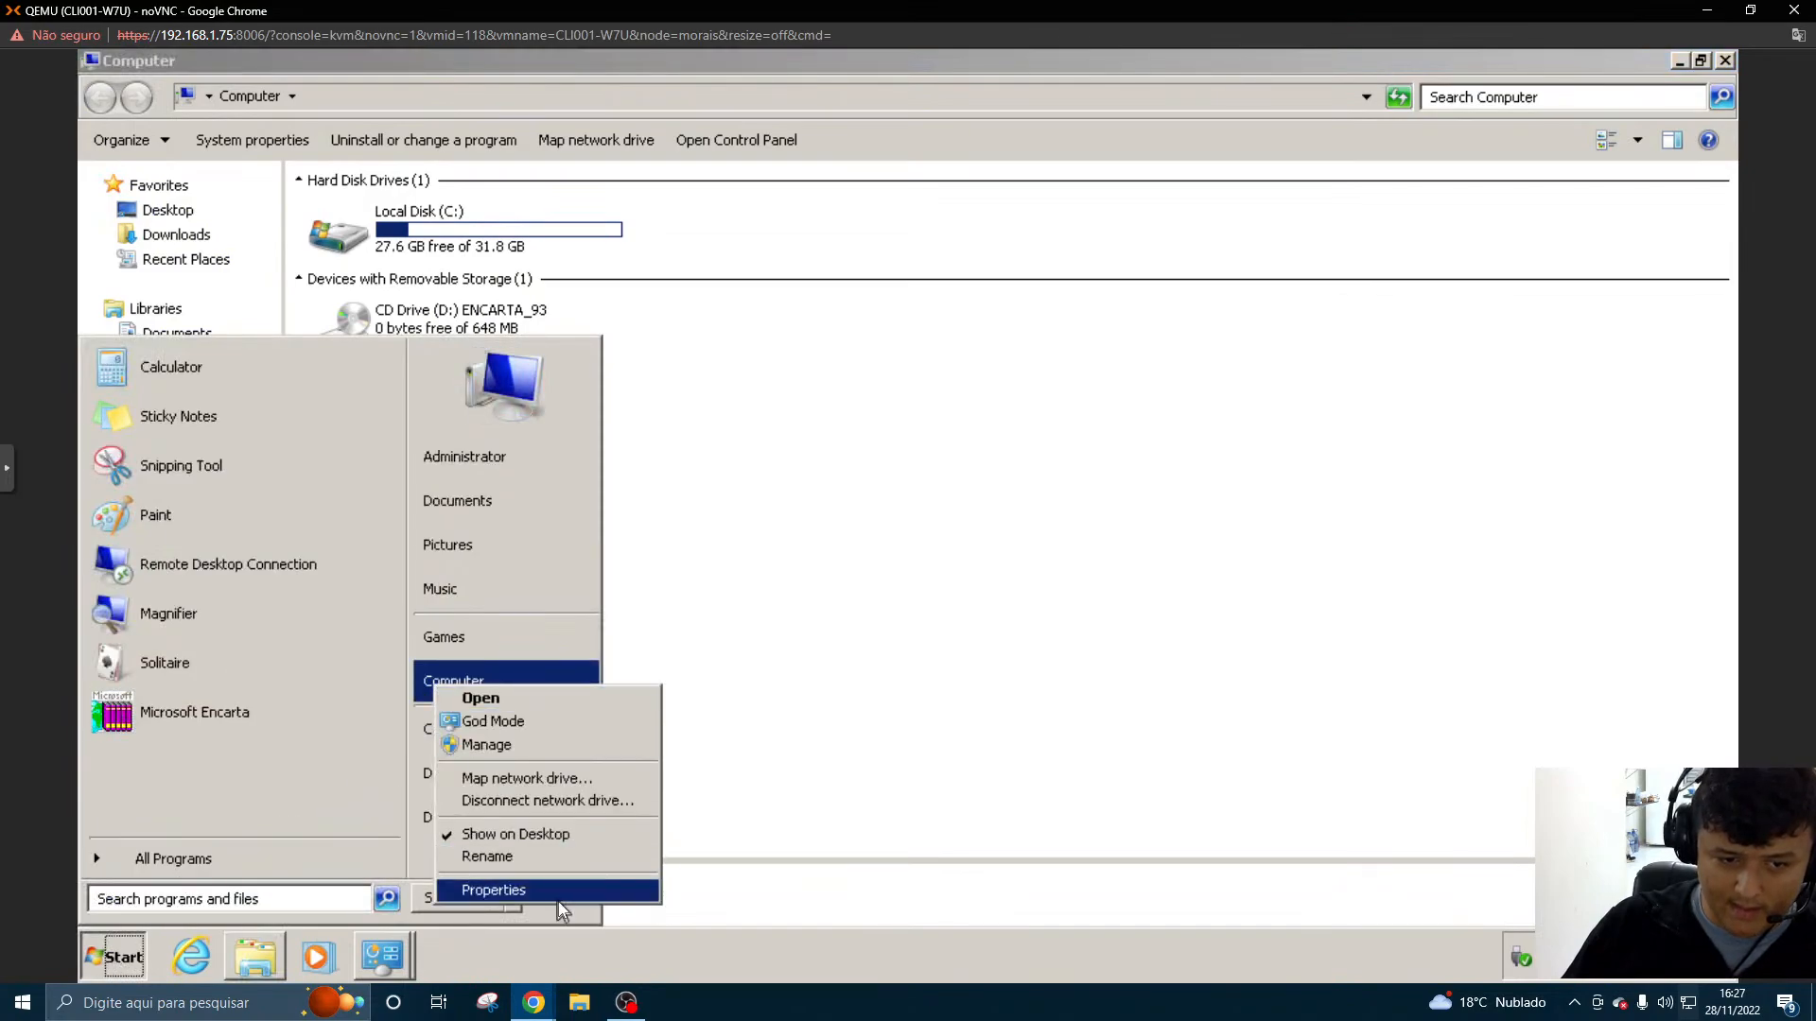
{"action": "left_click", "coordinate": [544, 938]}
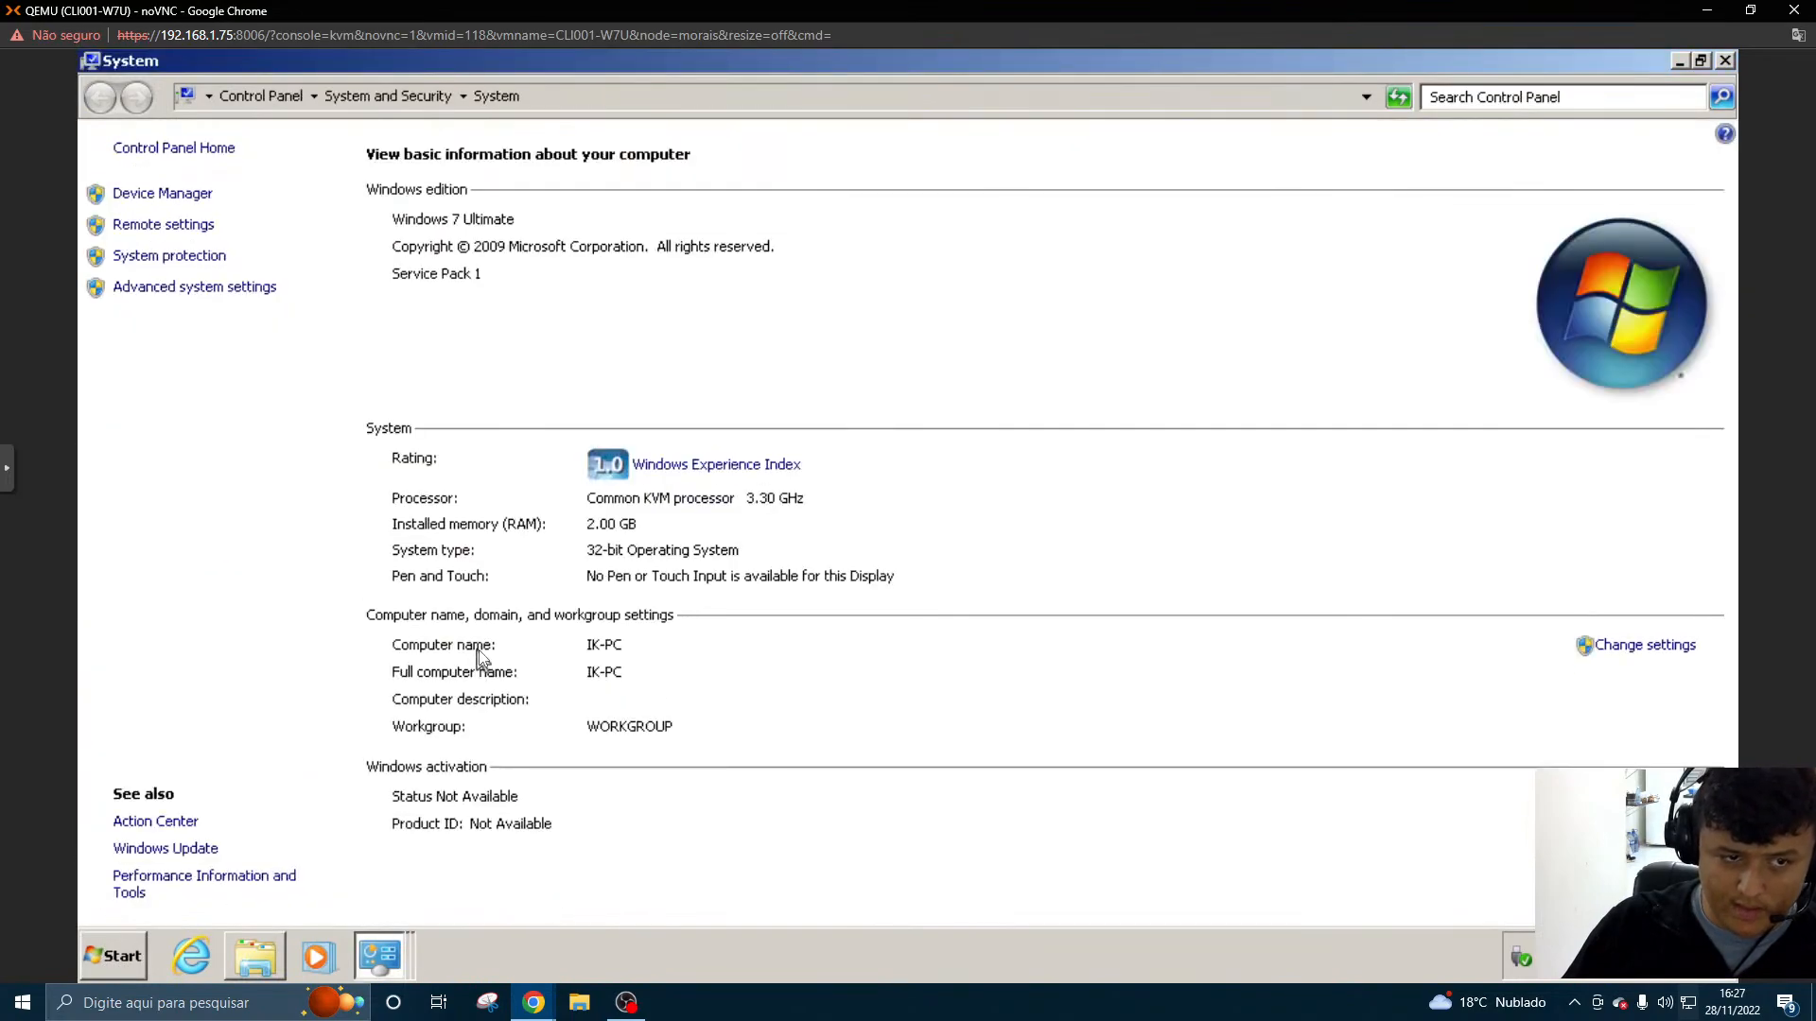
{"action": "left_click", "coordinate": [253, 289]}
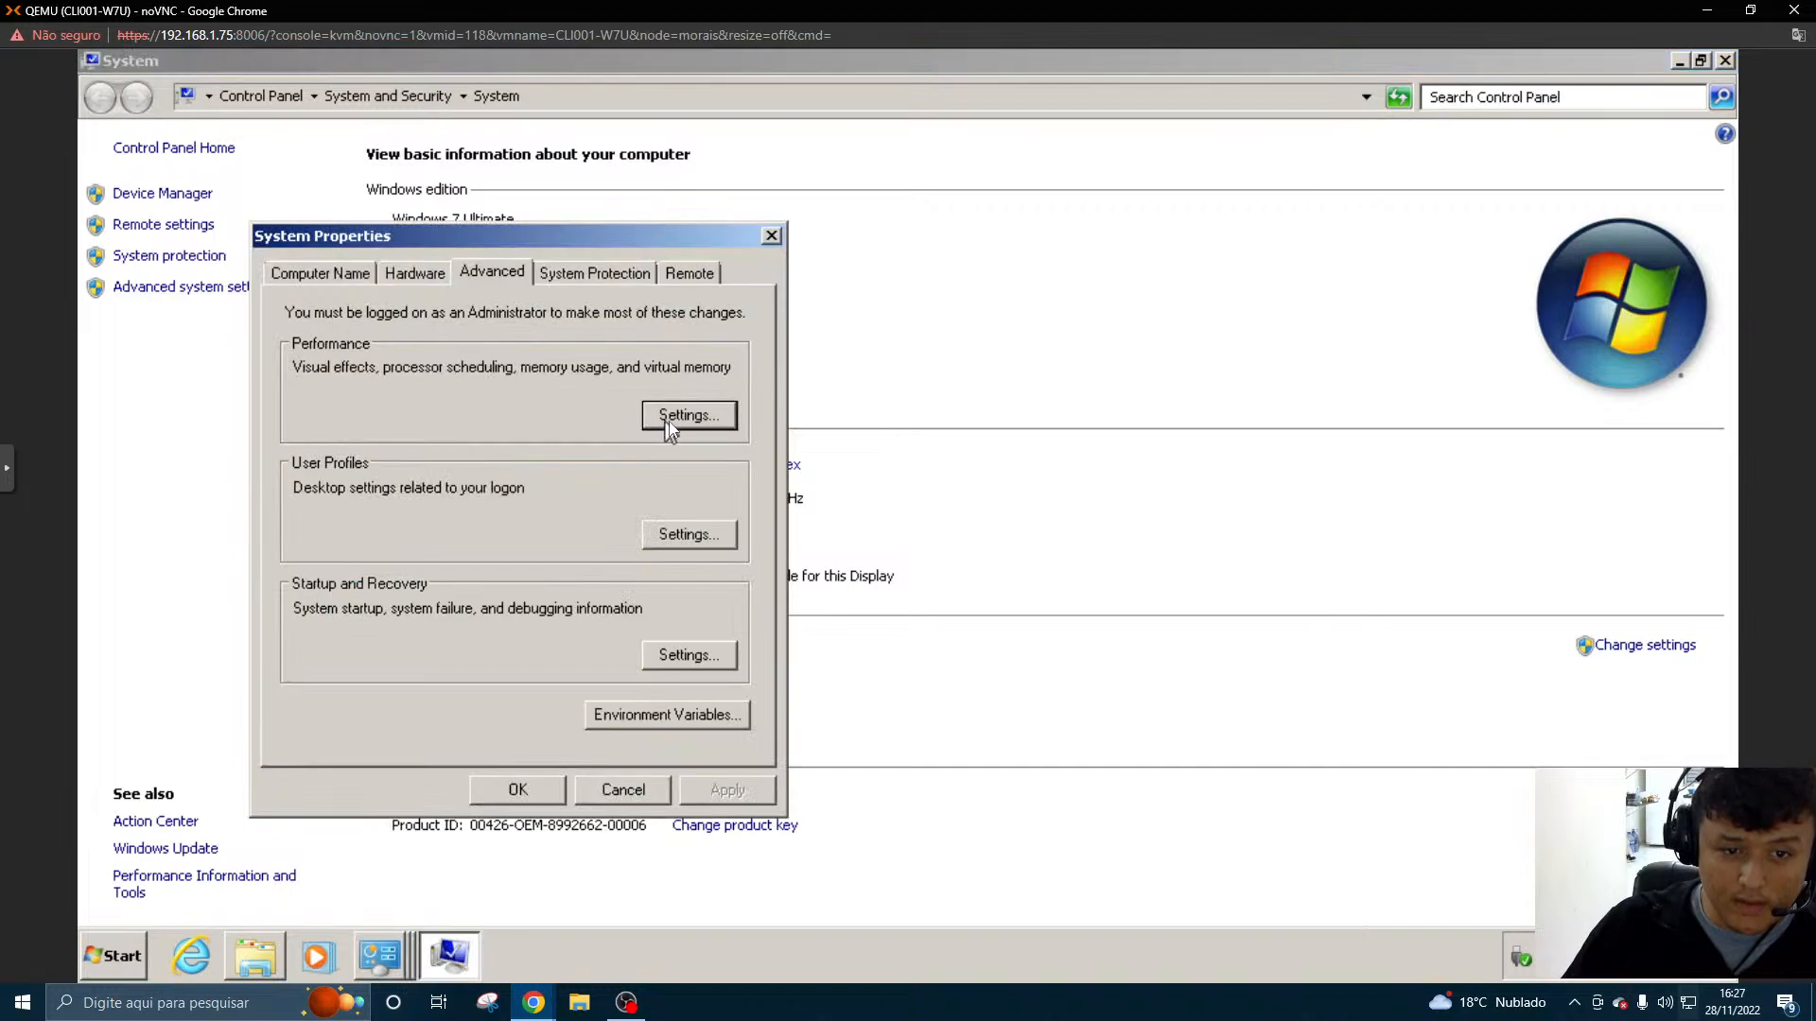
{"action": "left_click", "coordinate": [318, 274]}
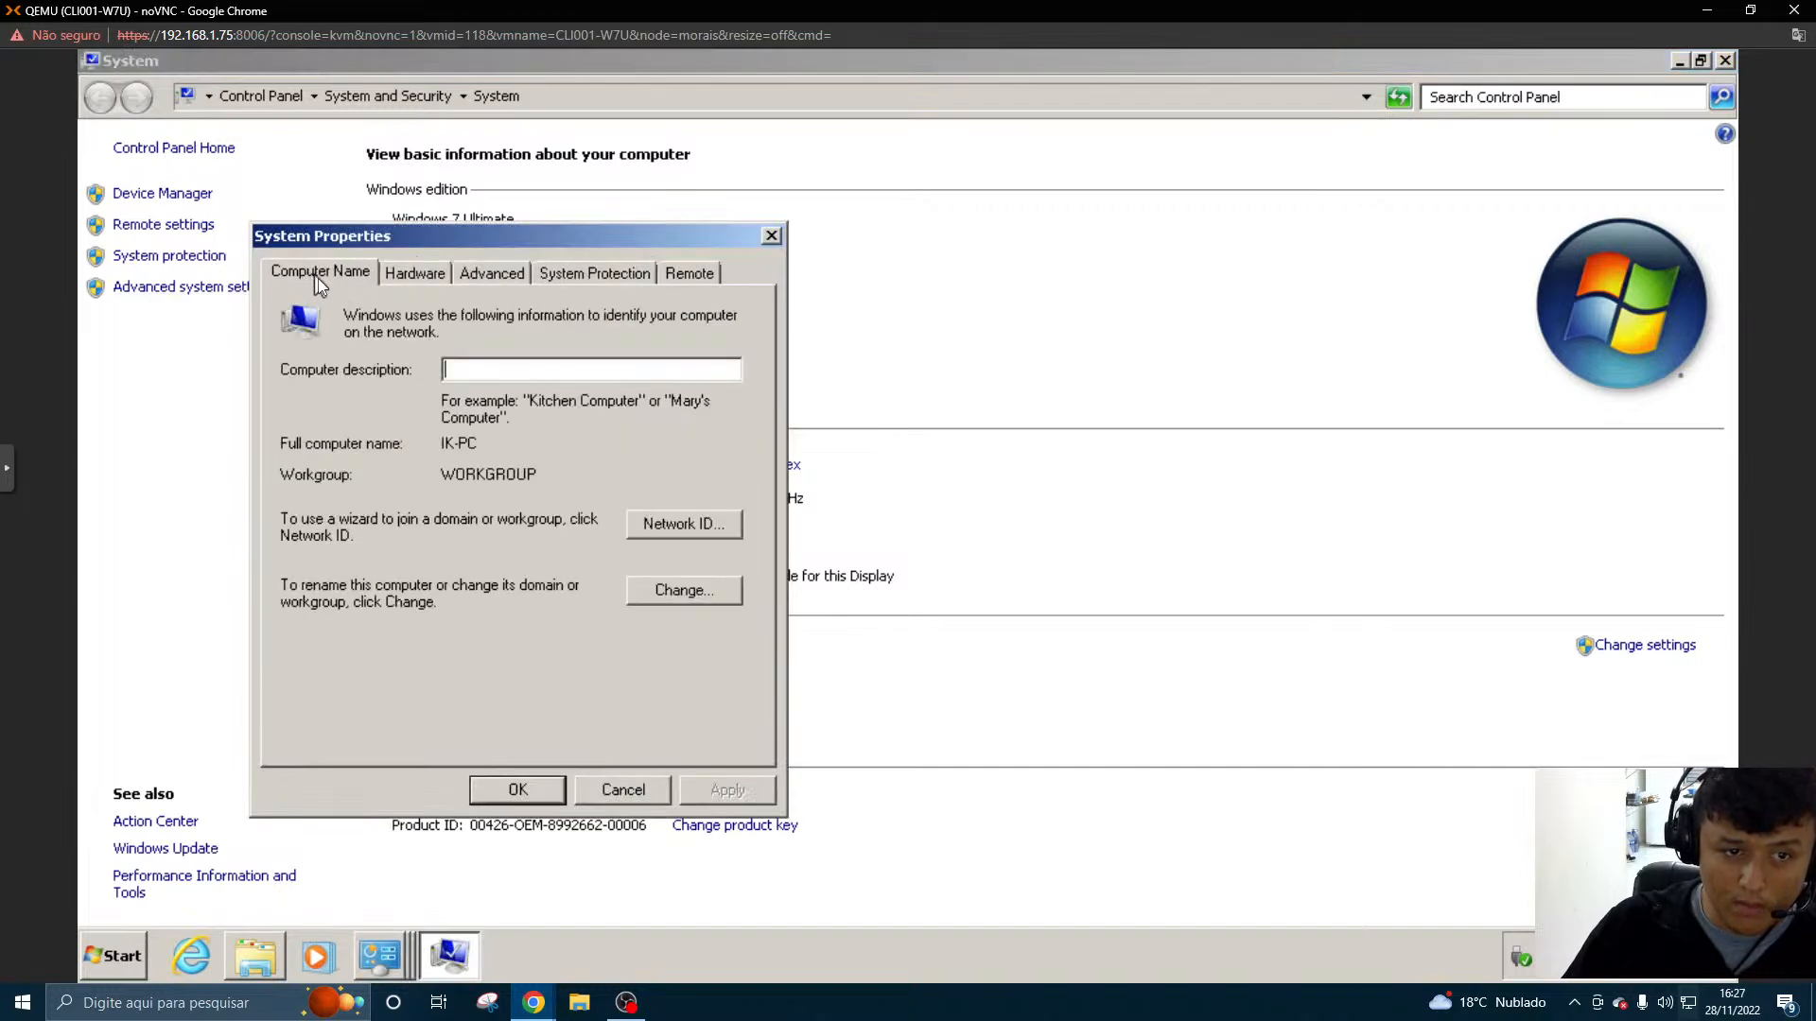
{"action": "left_click", "coordinate": [675, 526]}
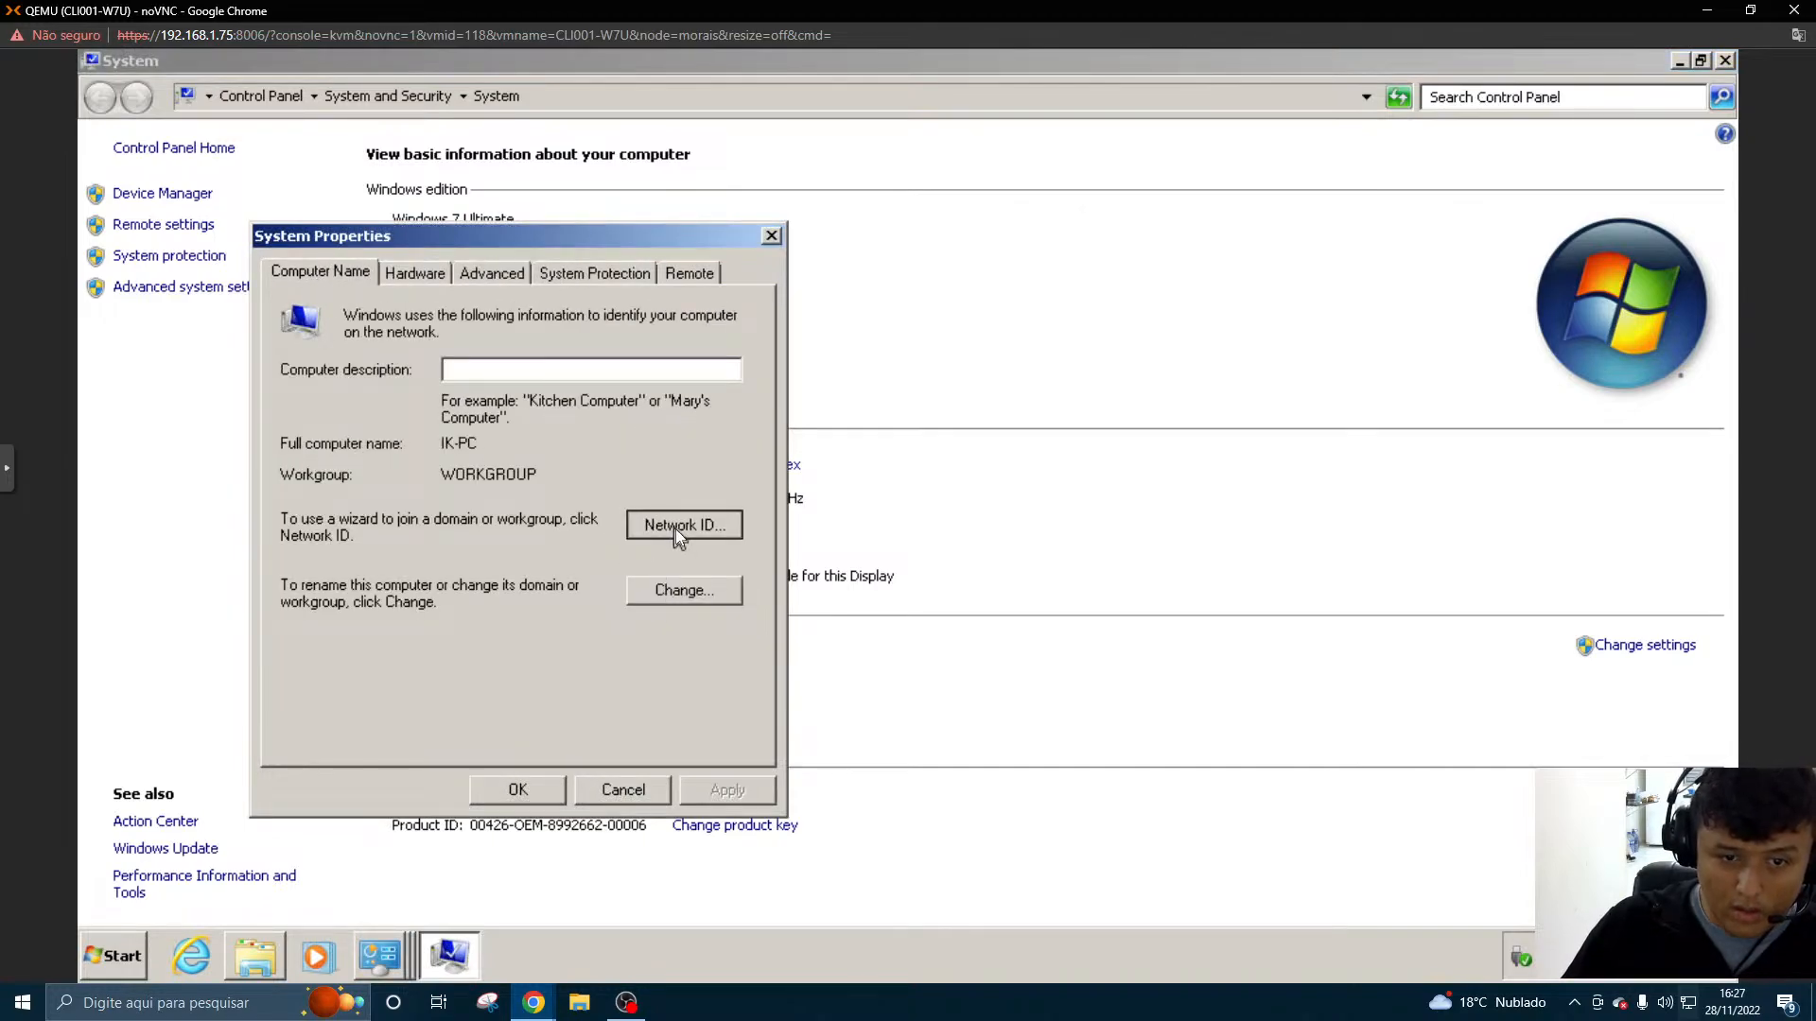
{"action": "key", "text": "Escape"}
- Change the computer's membership from workgroup to the domain teiatech and submit the change
{"action": "left_click", "coordinate": [678, 592]}
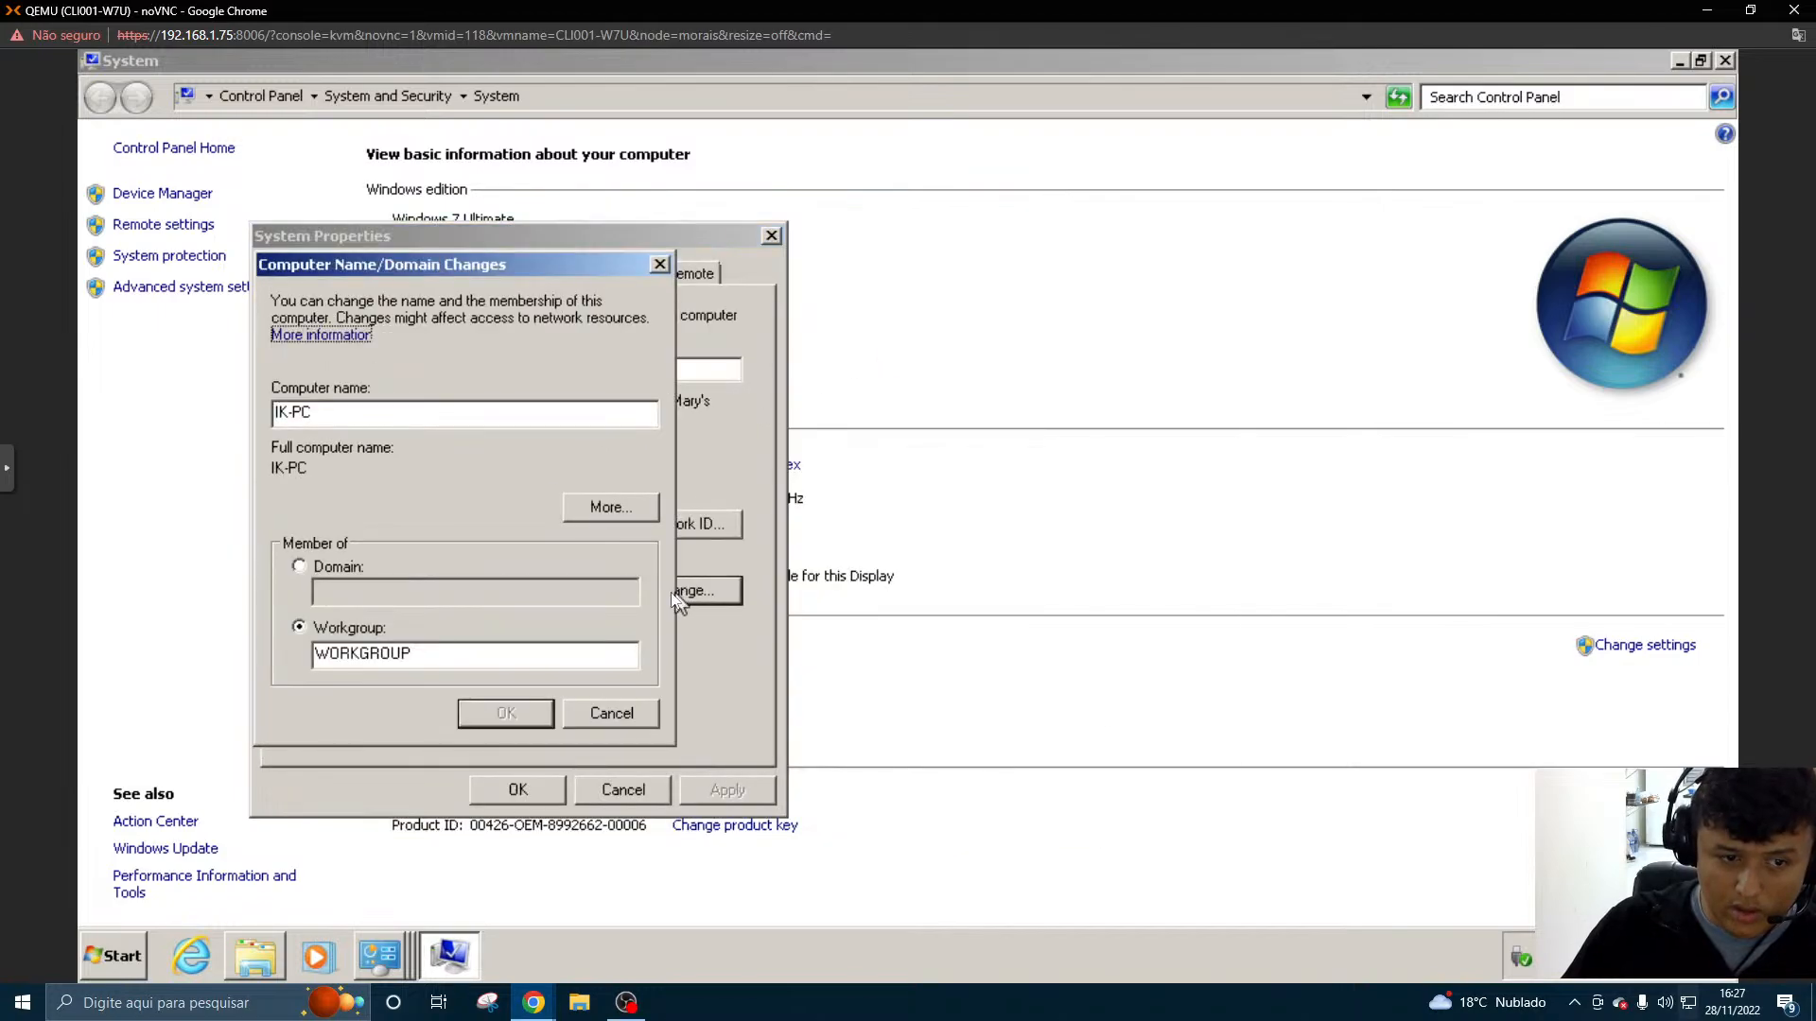
{"action": "left_click", "coordinate": [331, 568]}
{"action": "left_click", "coordinate": [342, 593]}
{"action": "type", "text": "teiatech"}
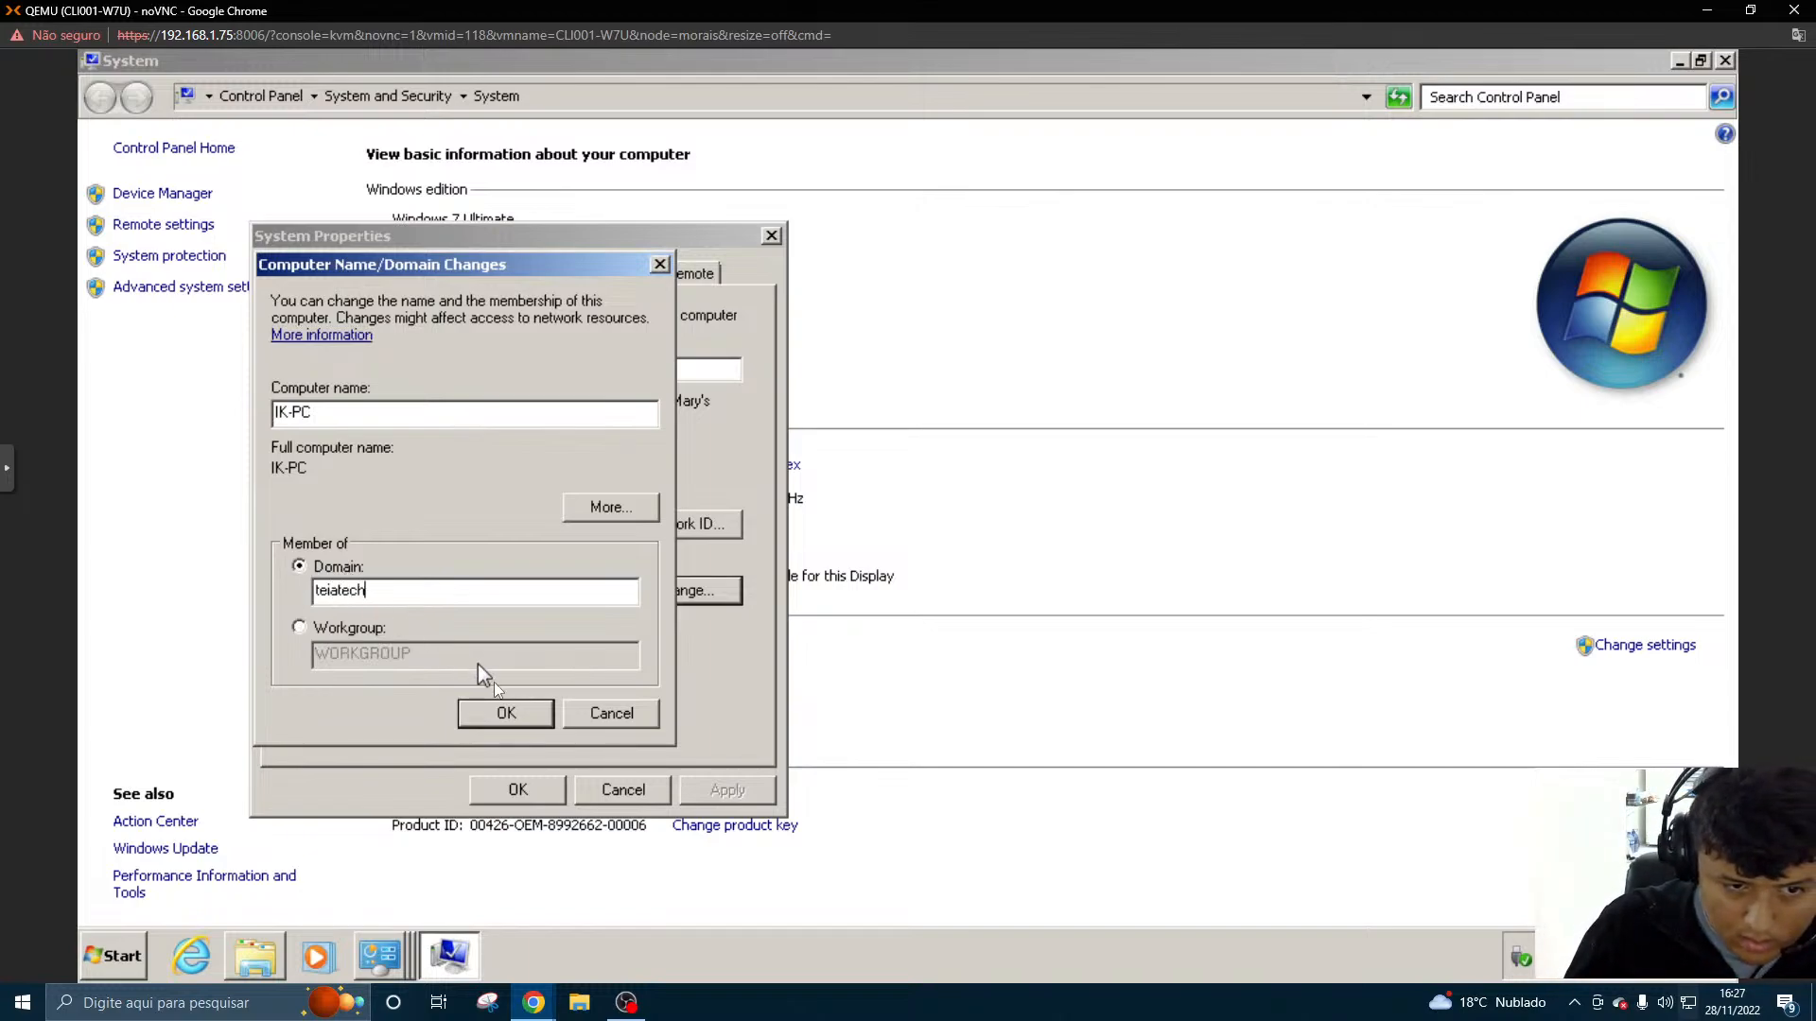
{"action": "left_click", "coordinate": [493, 711]}
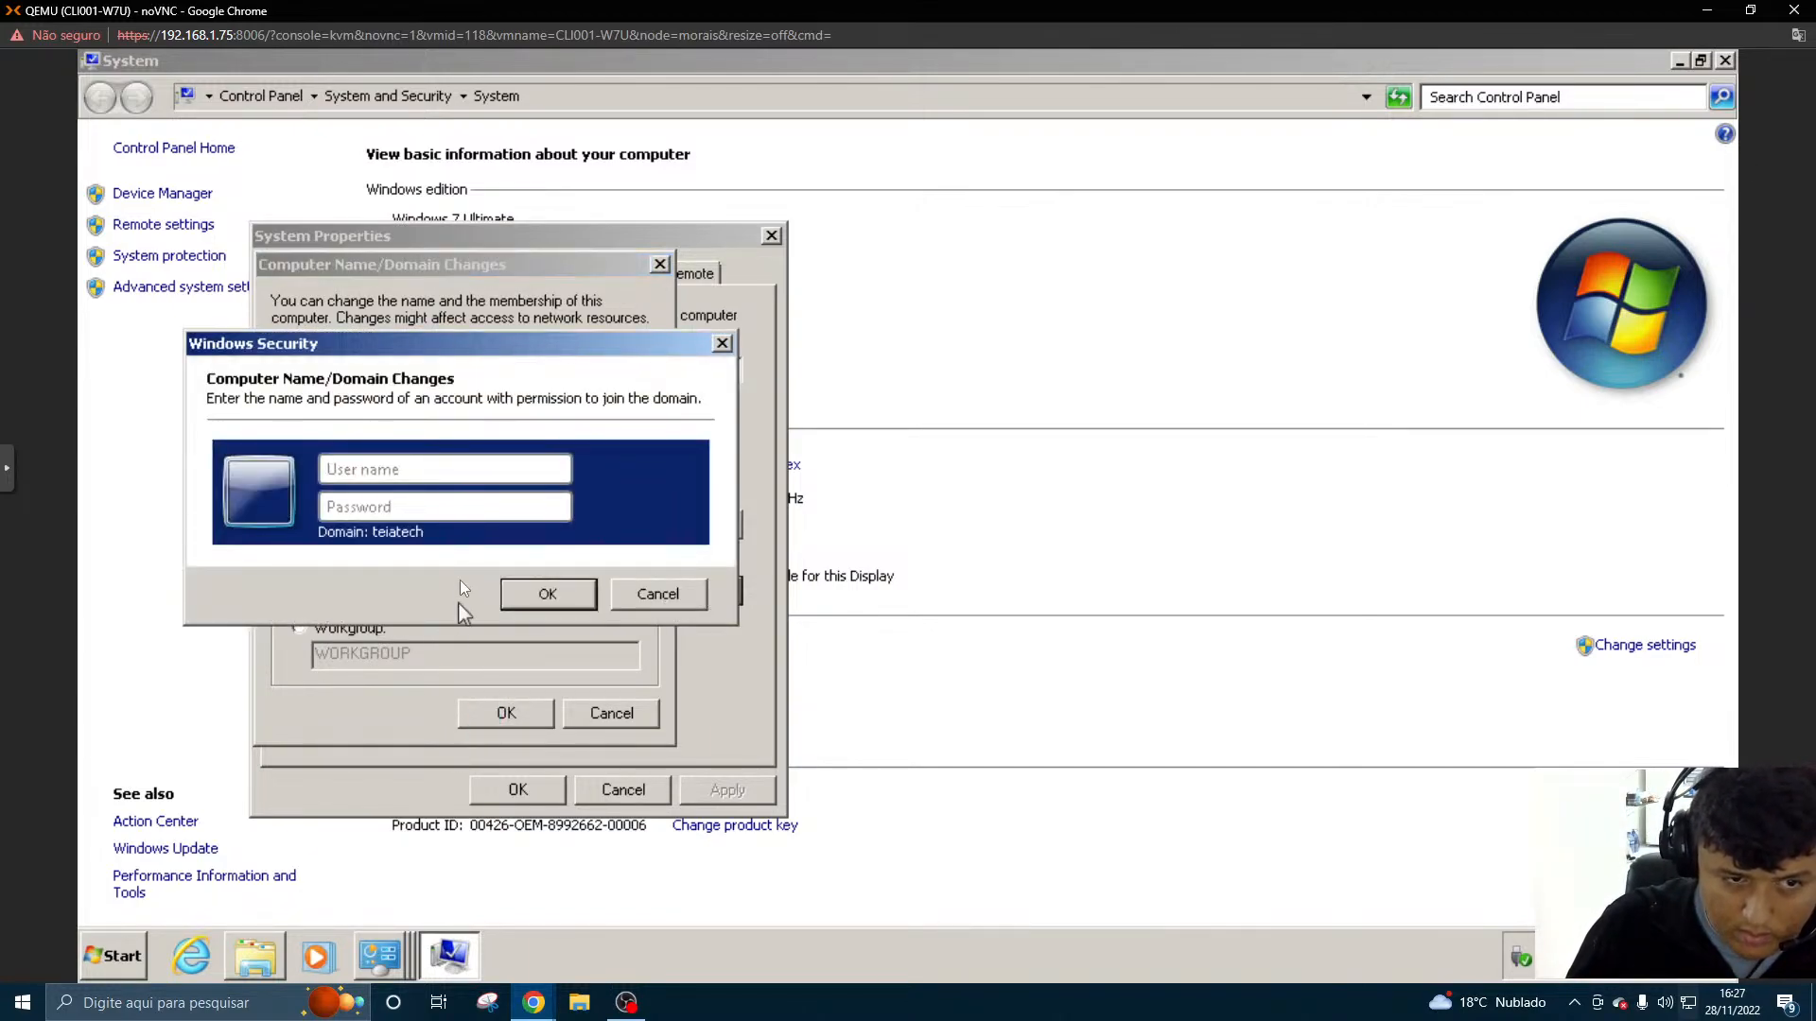
- Authorise the domain join with the administrator account and its password
{"action": "type", "text": "administ"}
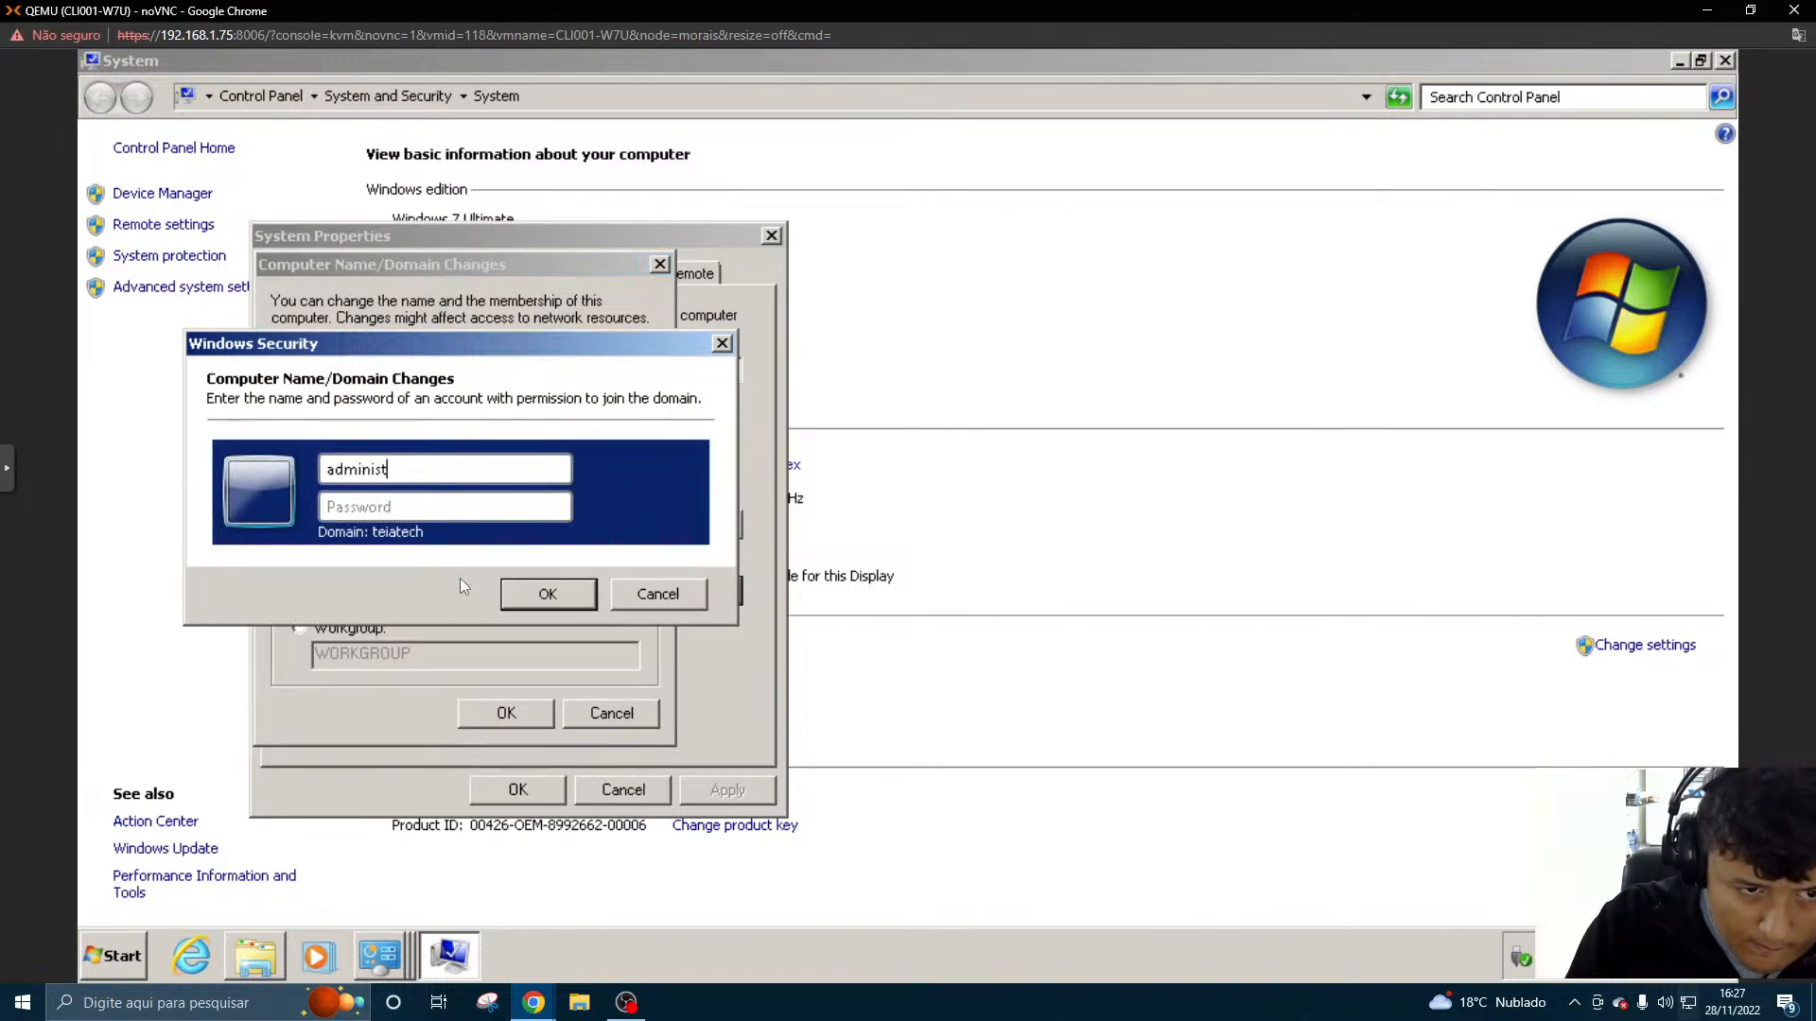
{"action": "type", "text": "rator"}
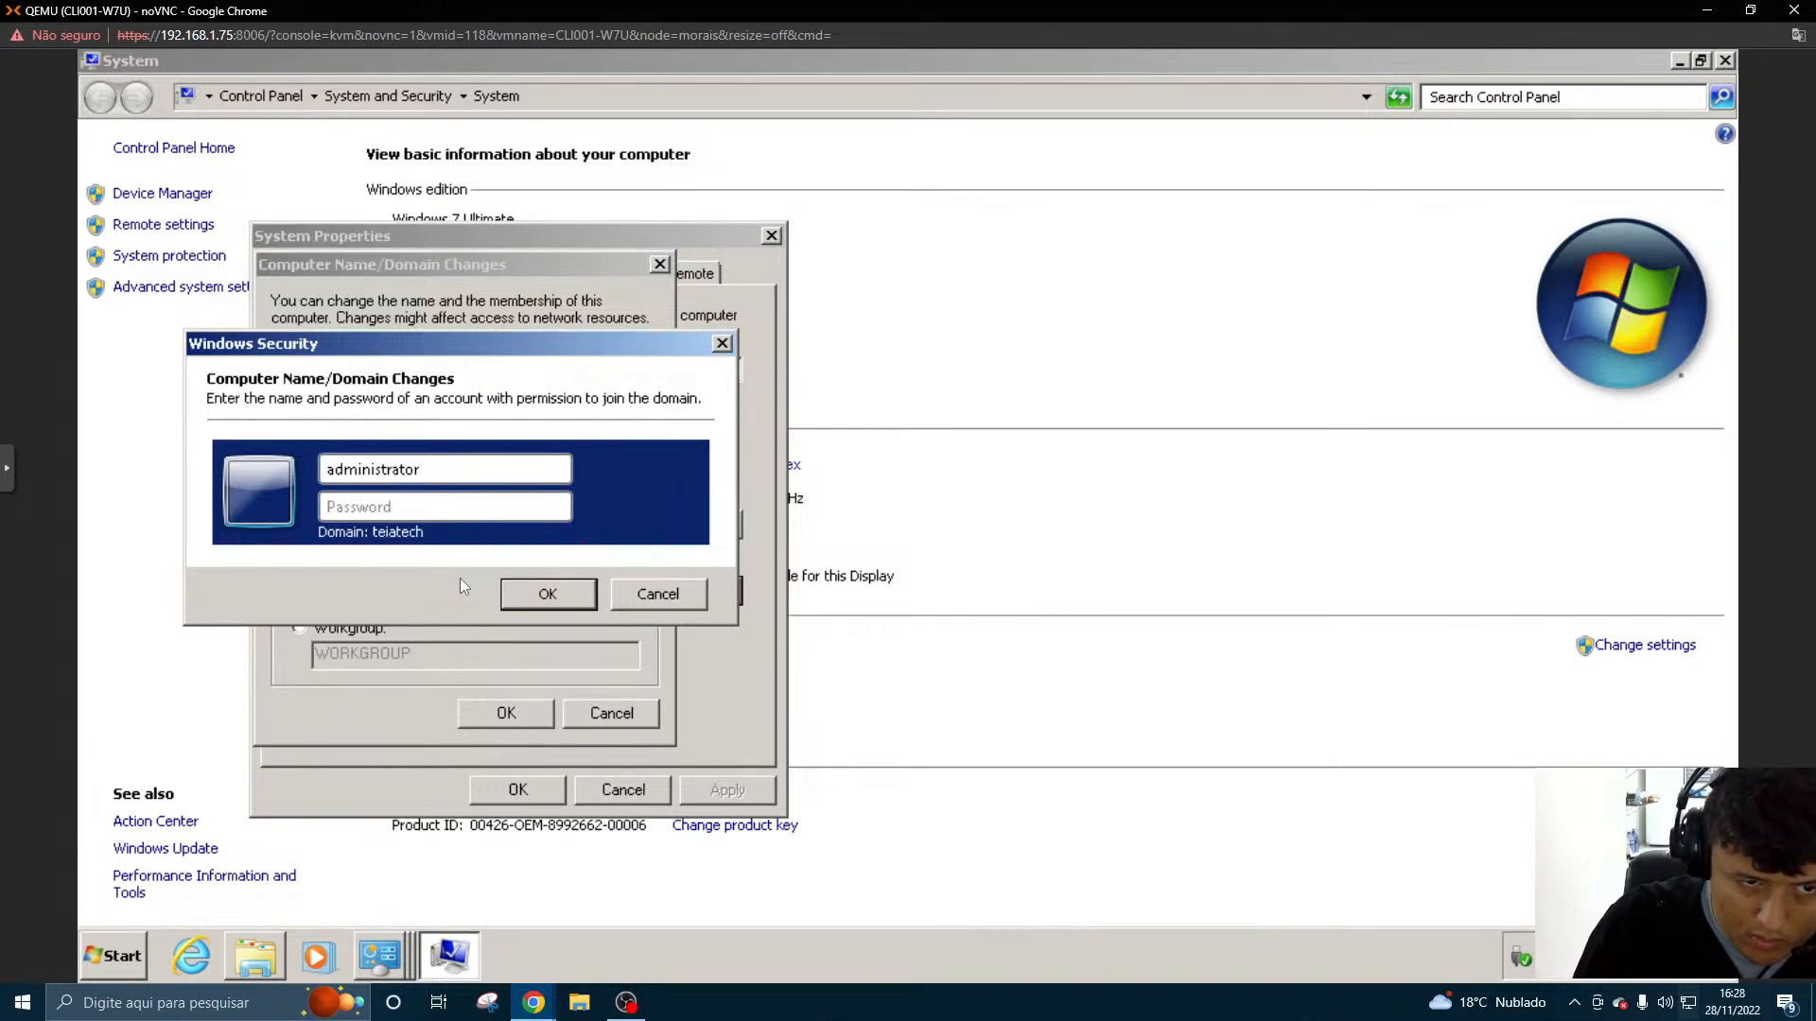
{"action": "type", "text": "••••"}
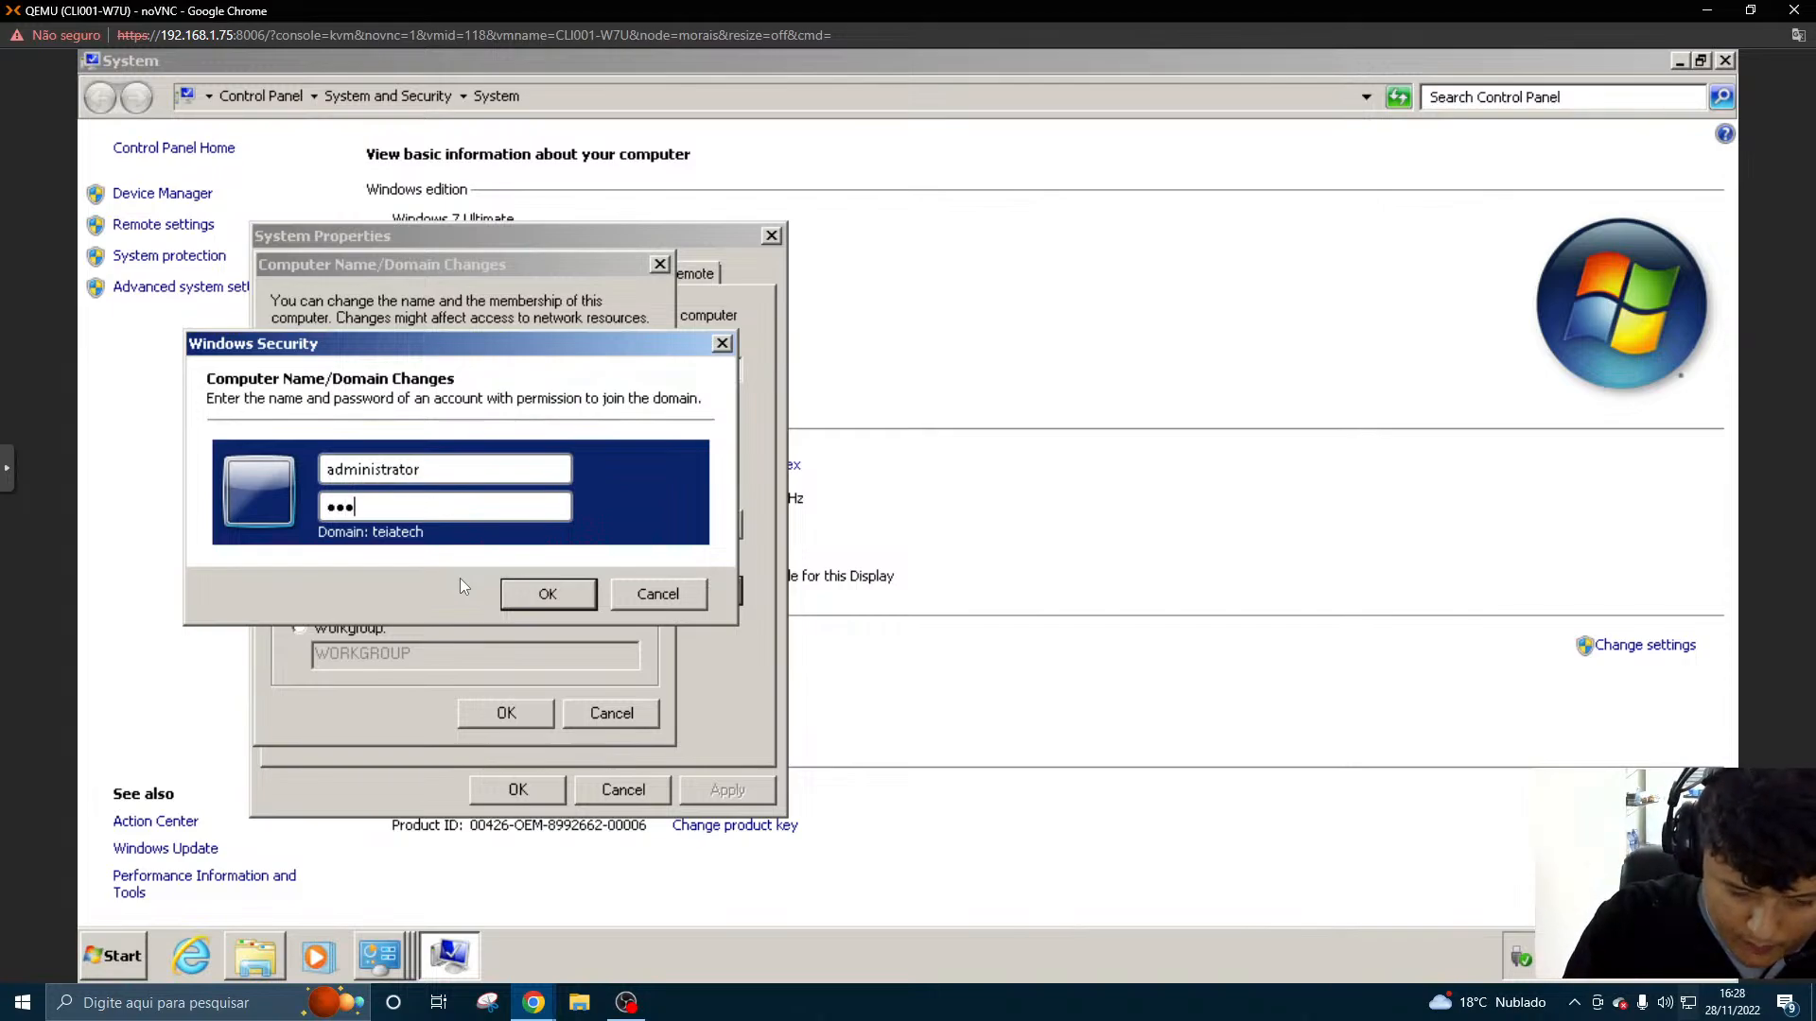
{"action": "type", "text": "••••"}
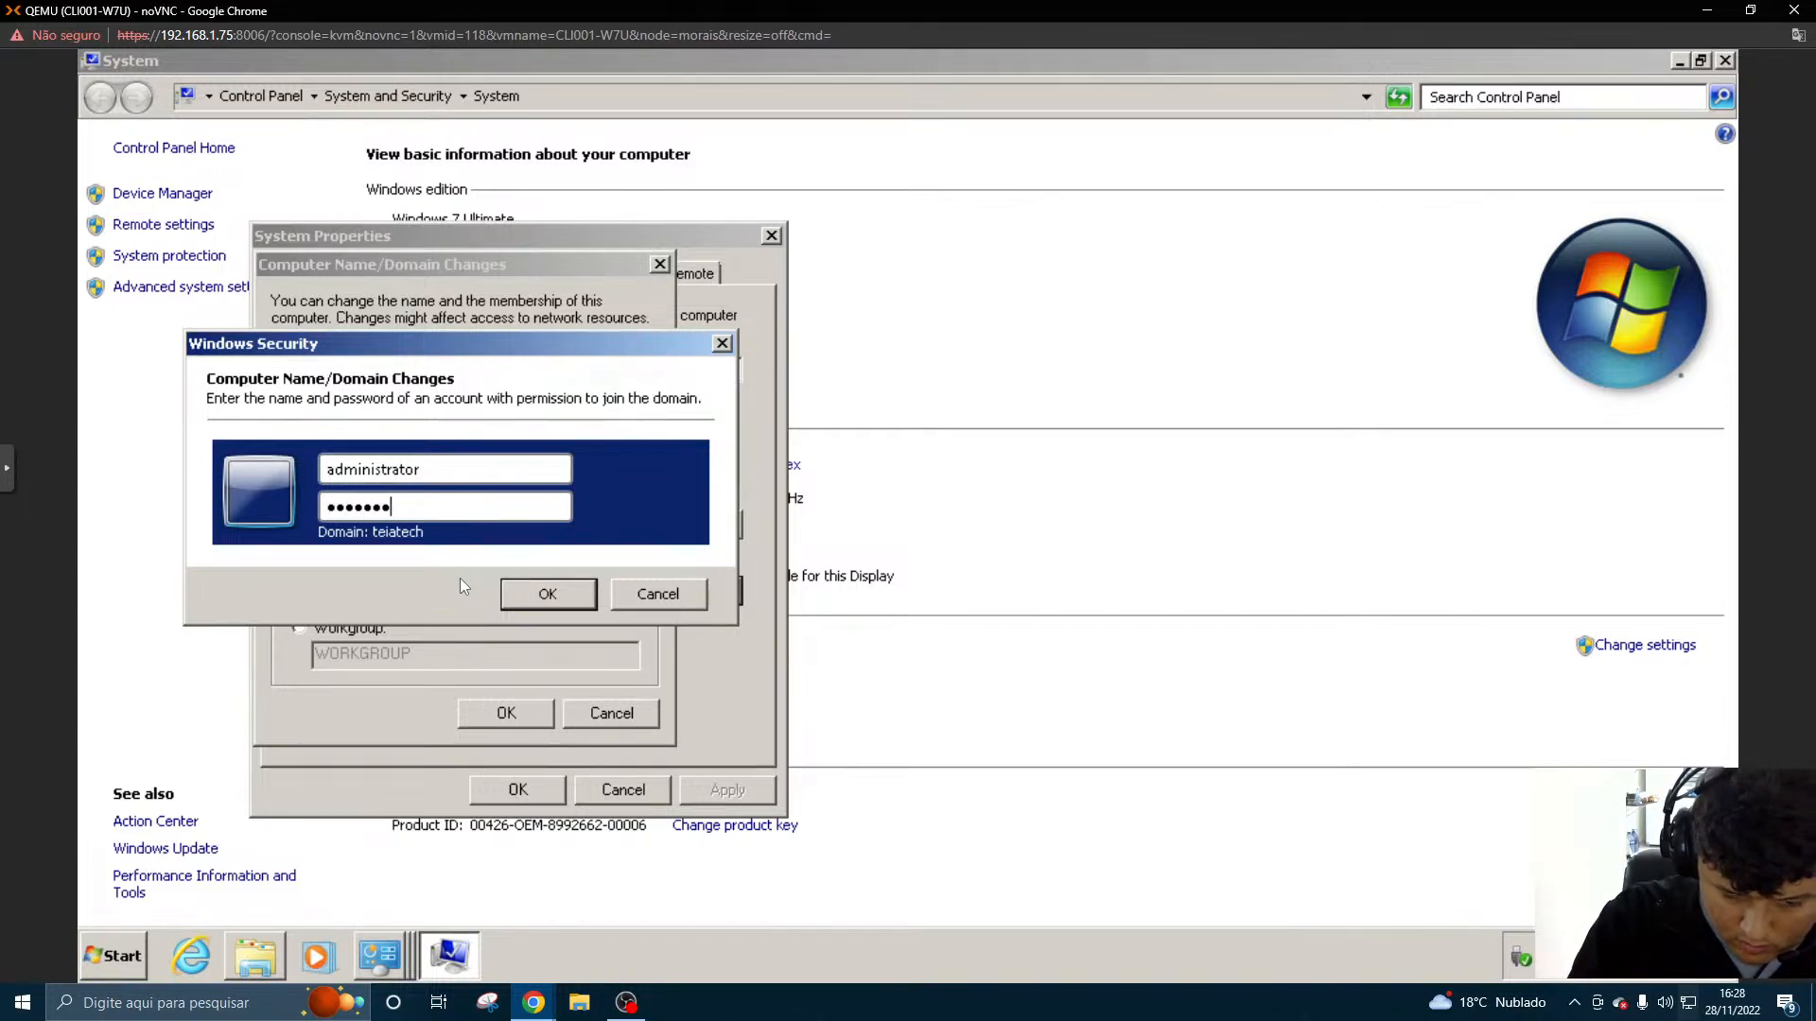
{"action": "key", "text": "BackSpace"}
{"action": "type", "text": "••"}
{"action": "key", "text": "Caps_Lock"}
{"action": "type", "text": "•"}
{"action": "key", "text": "Caps_Lock"}
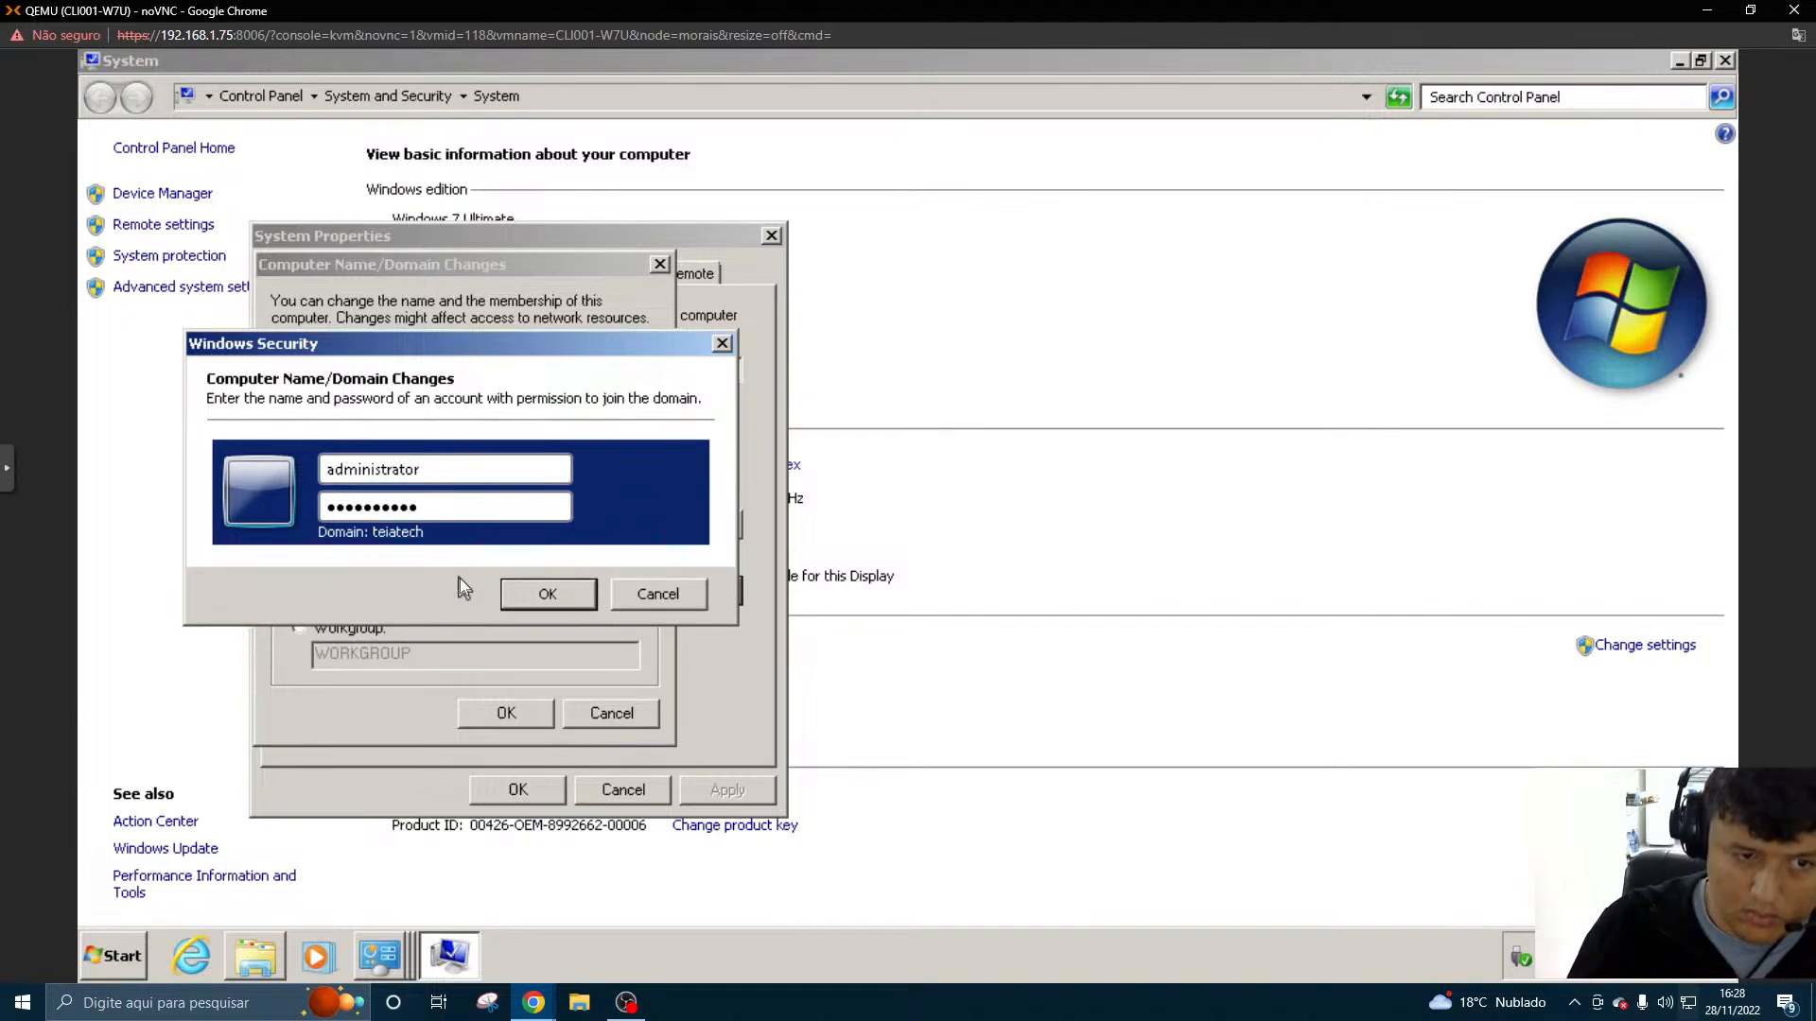
{"action": "left_click", "coordinate": [530, 592]}
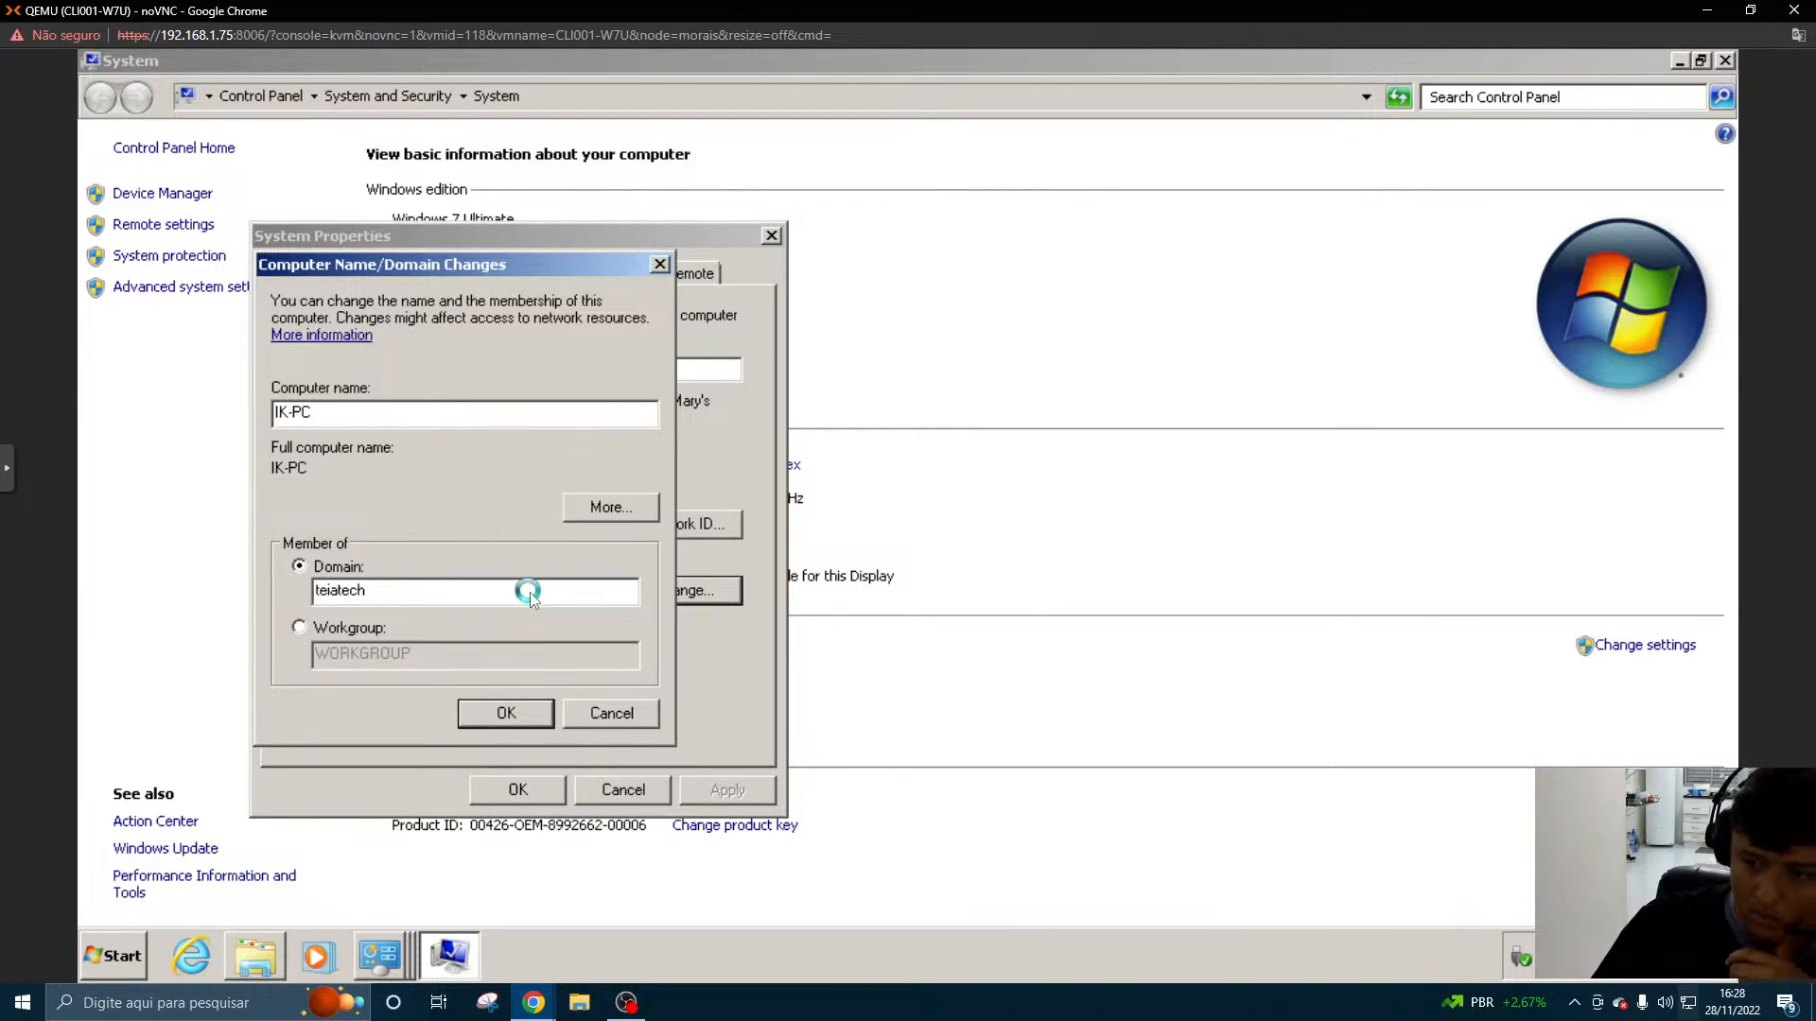
- Switch to the SRV001-AD server console and open a Command Prompt there
{"action": "mouse_move", "coordinate": [525, 979]}
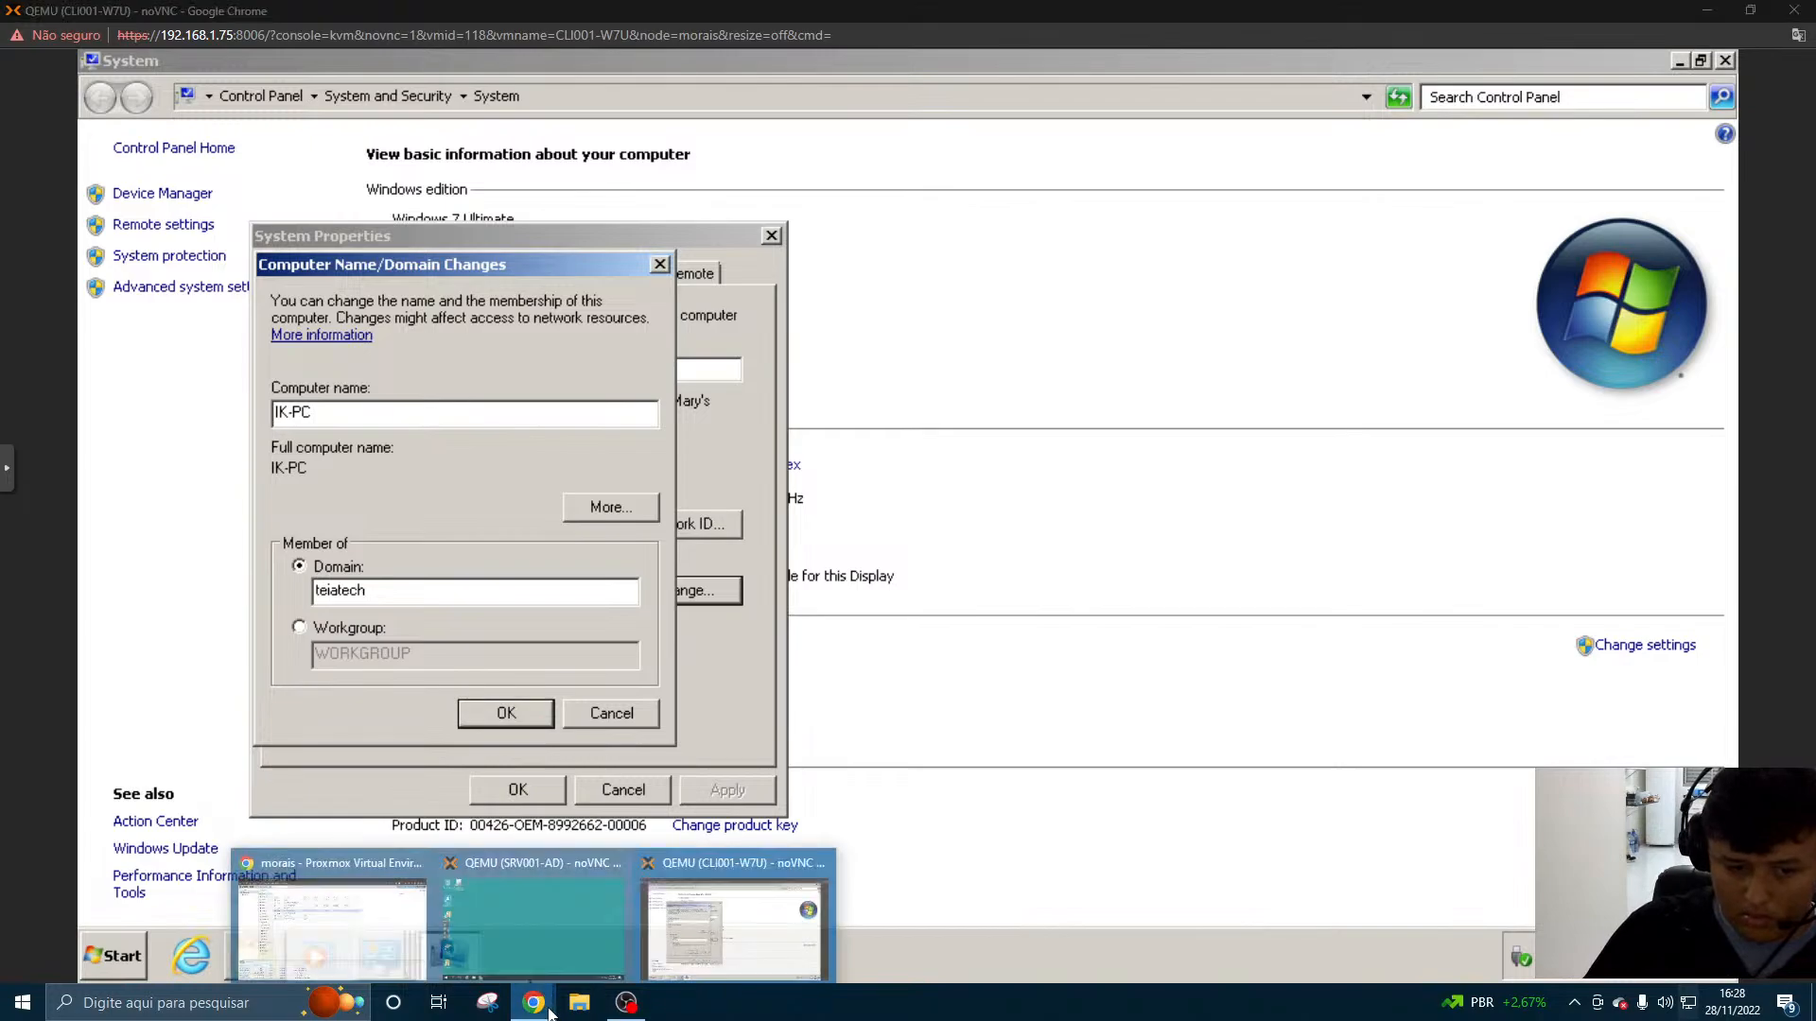
{"action": "left_click", "coordinate": [491, 929]}
{"action": "left_click", "coordinate": [5, 985]}
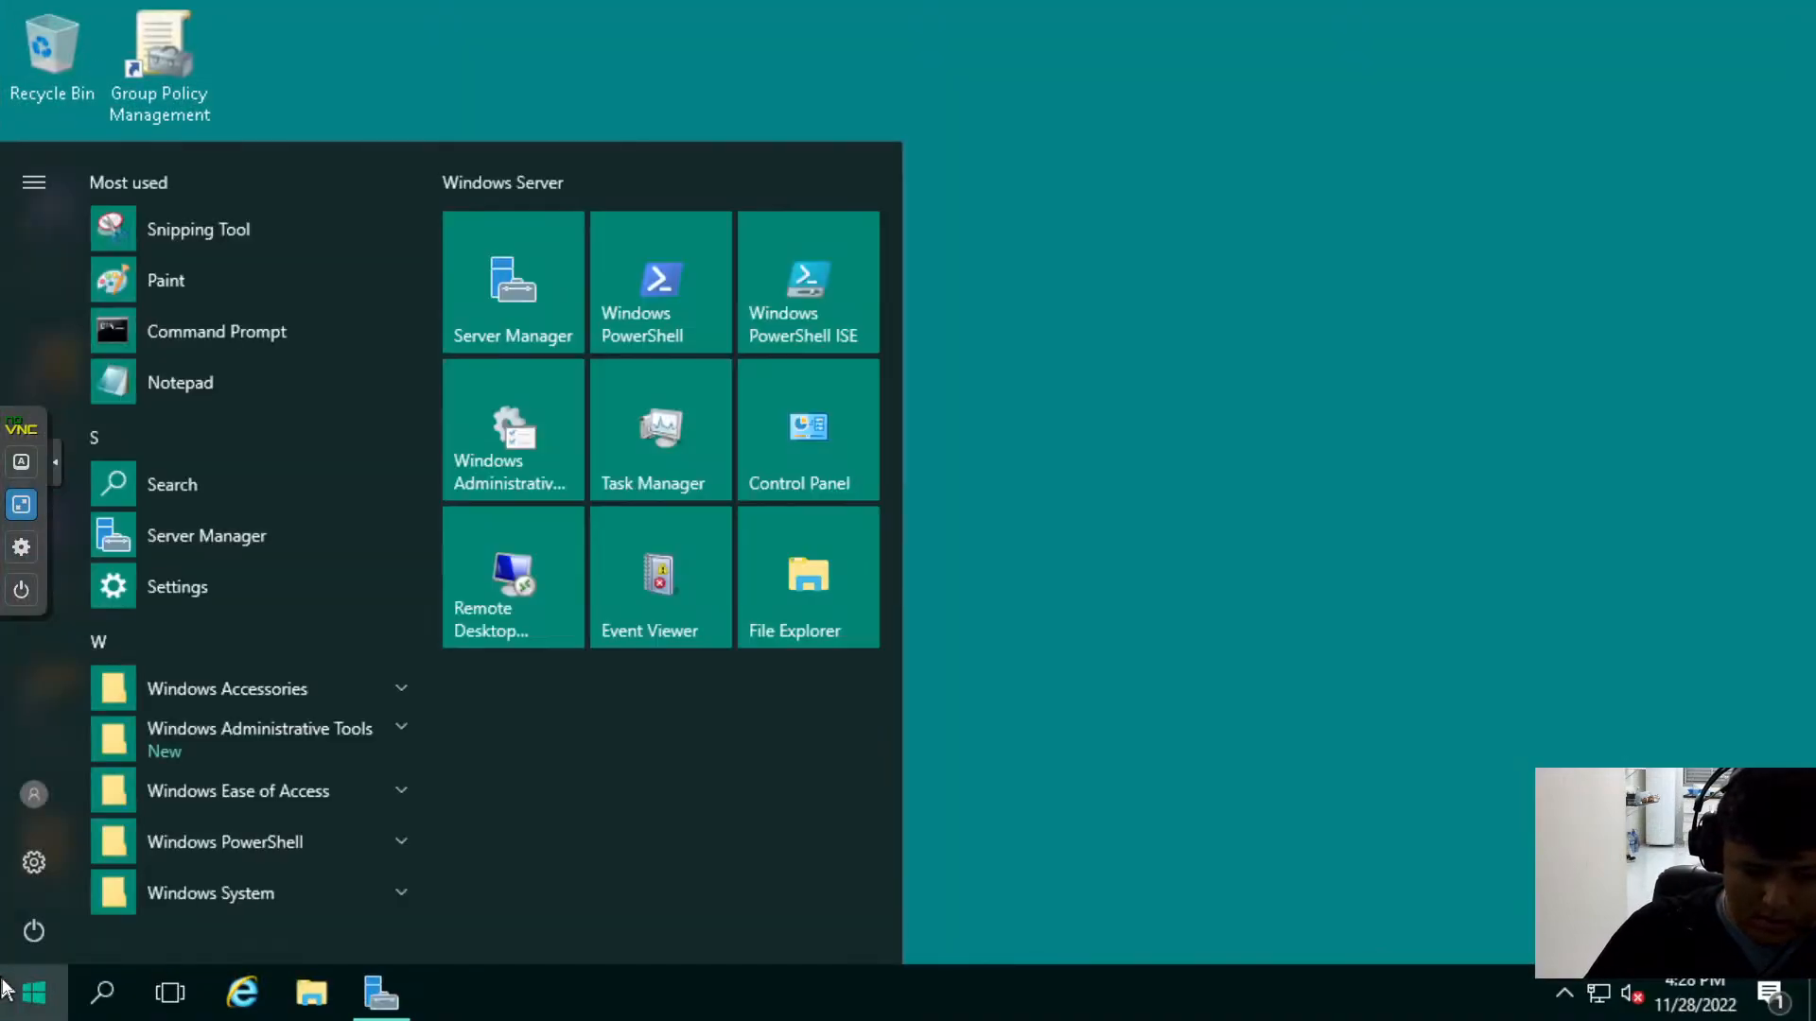
{"action": "type", "text": "cmd"}
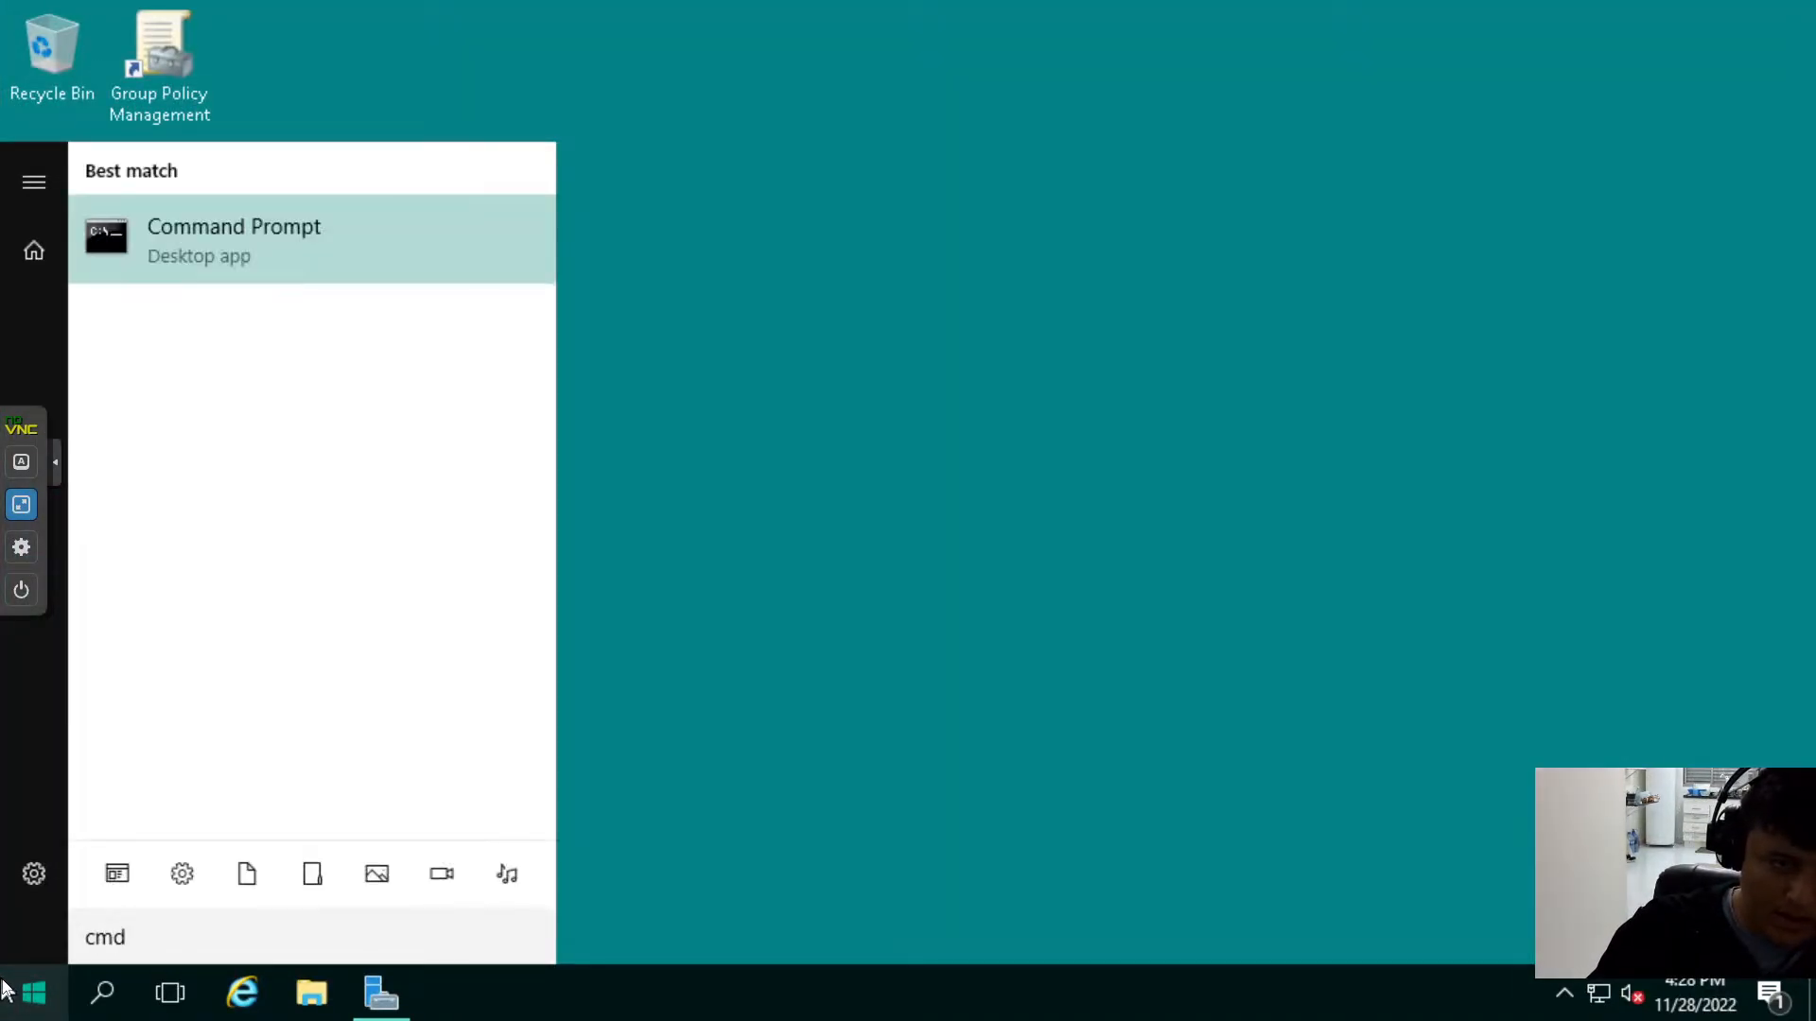
{"action": "key", "text": "Return"}
- Run ipconfig on the server to check its network configuration, and leave the console's full-screen view
{"action": "type", "text": "ipcodnfi"}
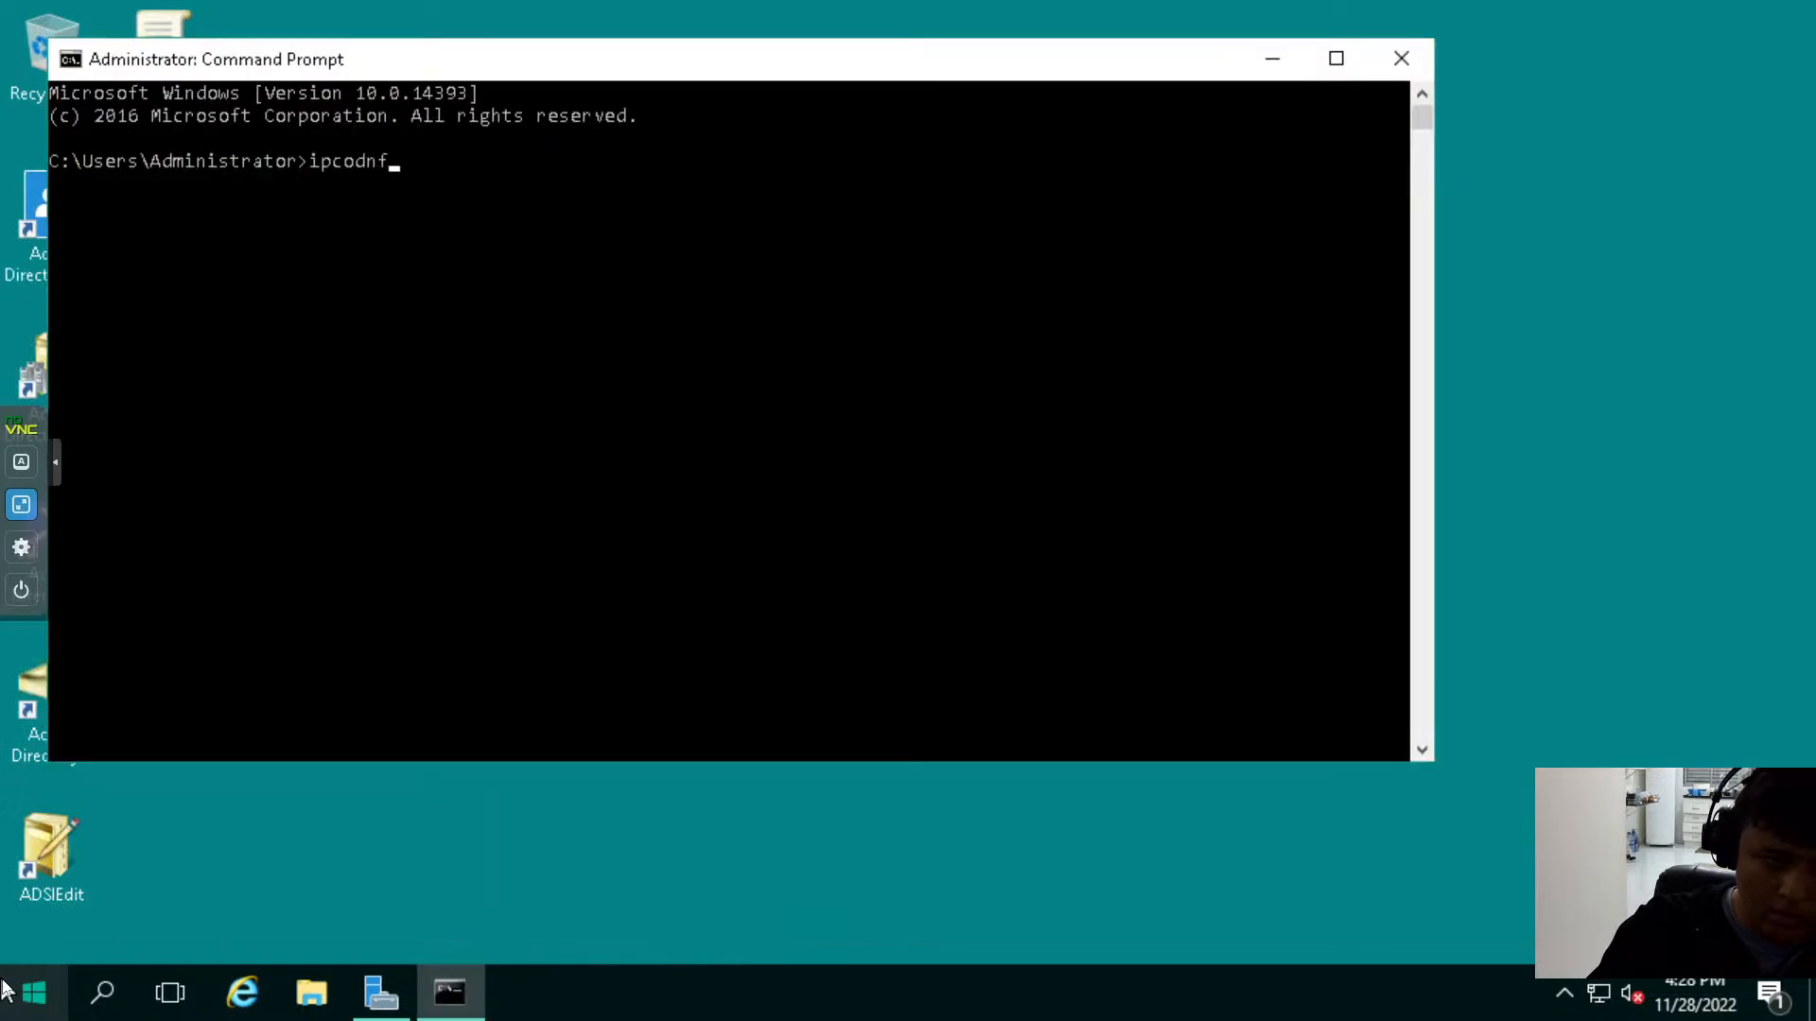
{"action": "key", "text": "BackSpace"}
{"action": "key", "text": "BackSpace"}
{"action": "key", "text": "BackSpace"}
{"action": "key", "text": "BackSpace"}
{"action": "type", "text": "nfig"}
{"action": "key", "text": "Return"}
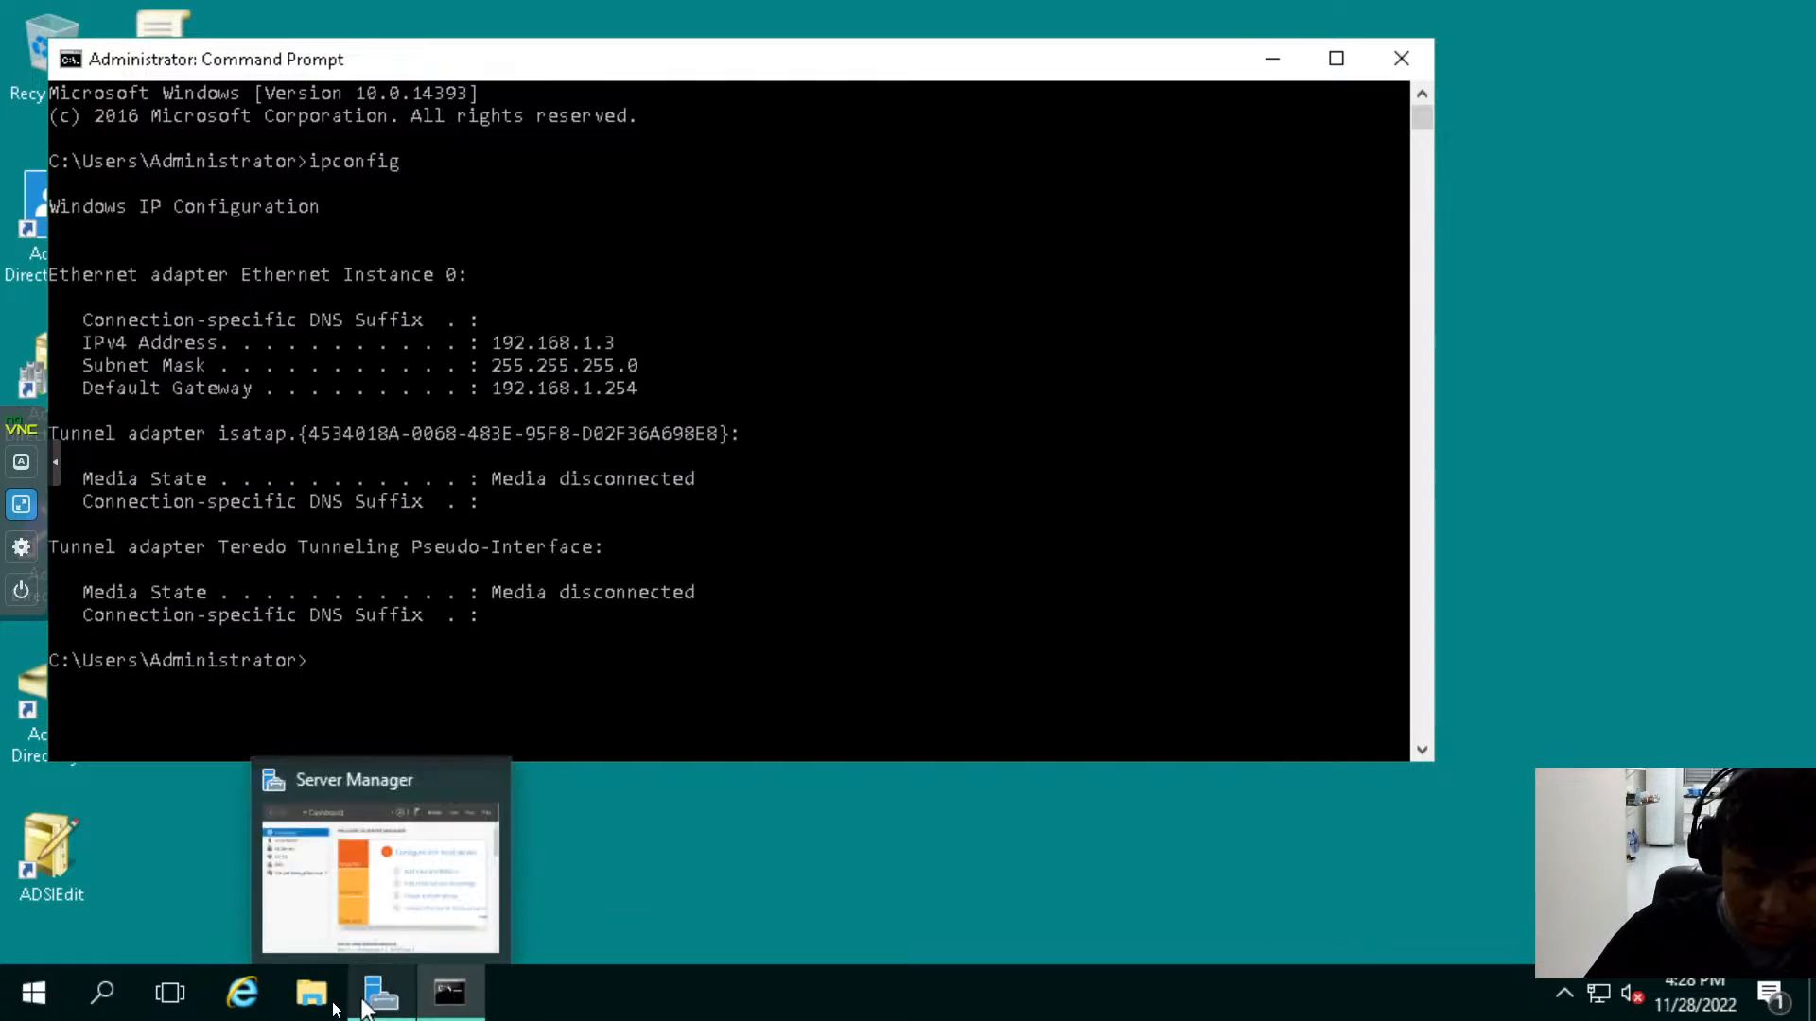
{"action": "key", "text": "Escape"}
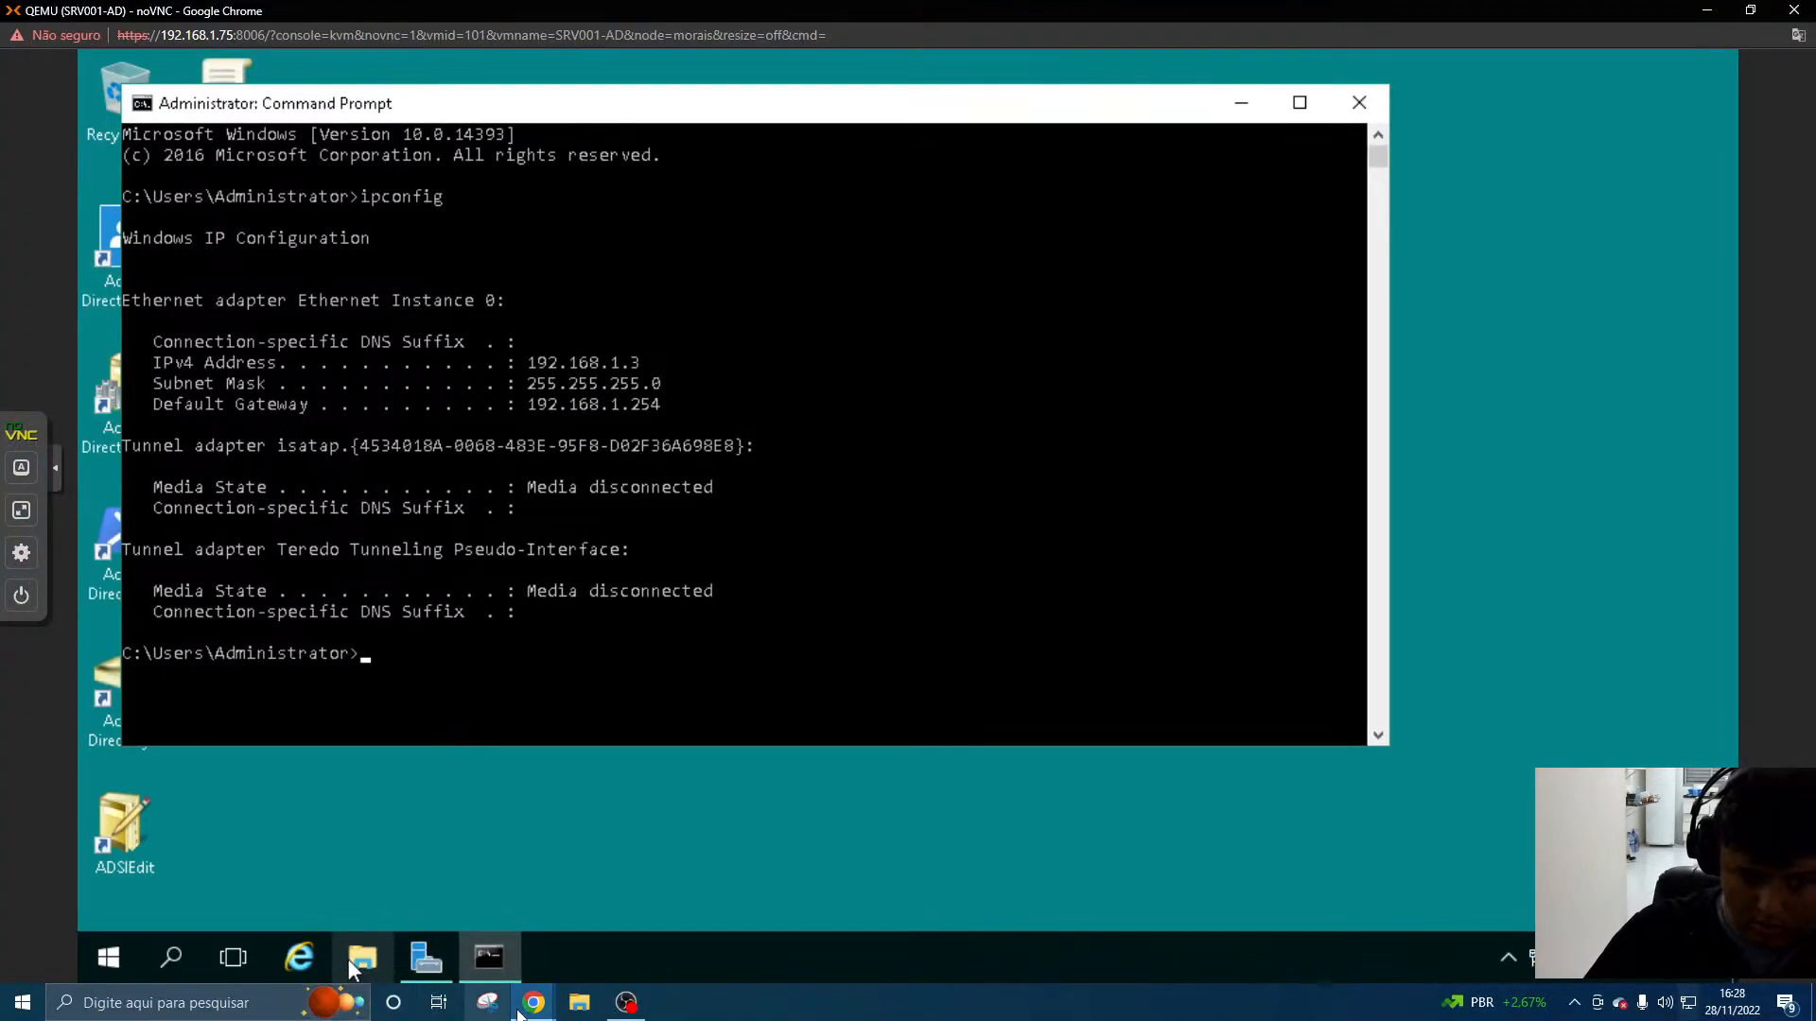
- Return to the CLI001-W7U console and submit the teiatech domain membership change again
{"action": "mouse_move", "coordinate": [533, 1002]}
{"action": "left_click", "coordinate": [723, 928]}
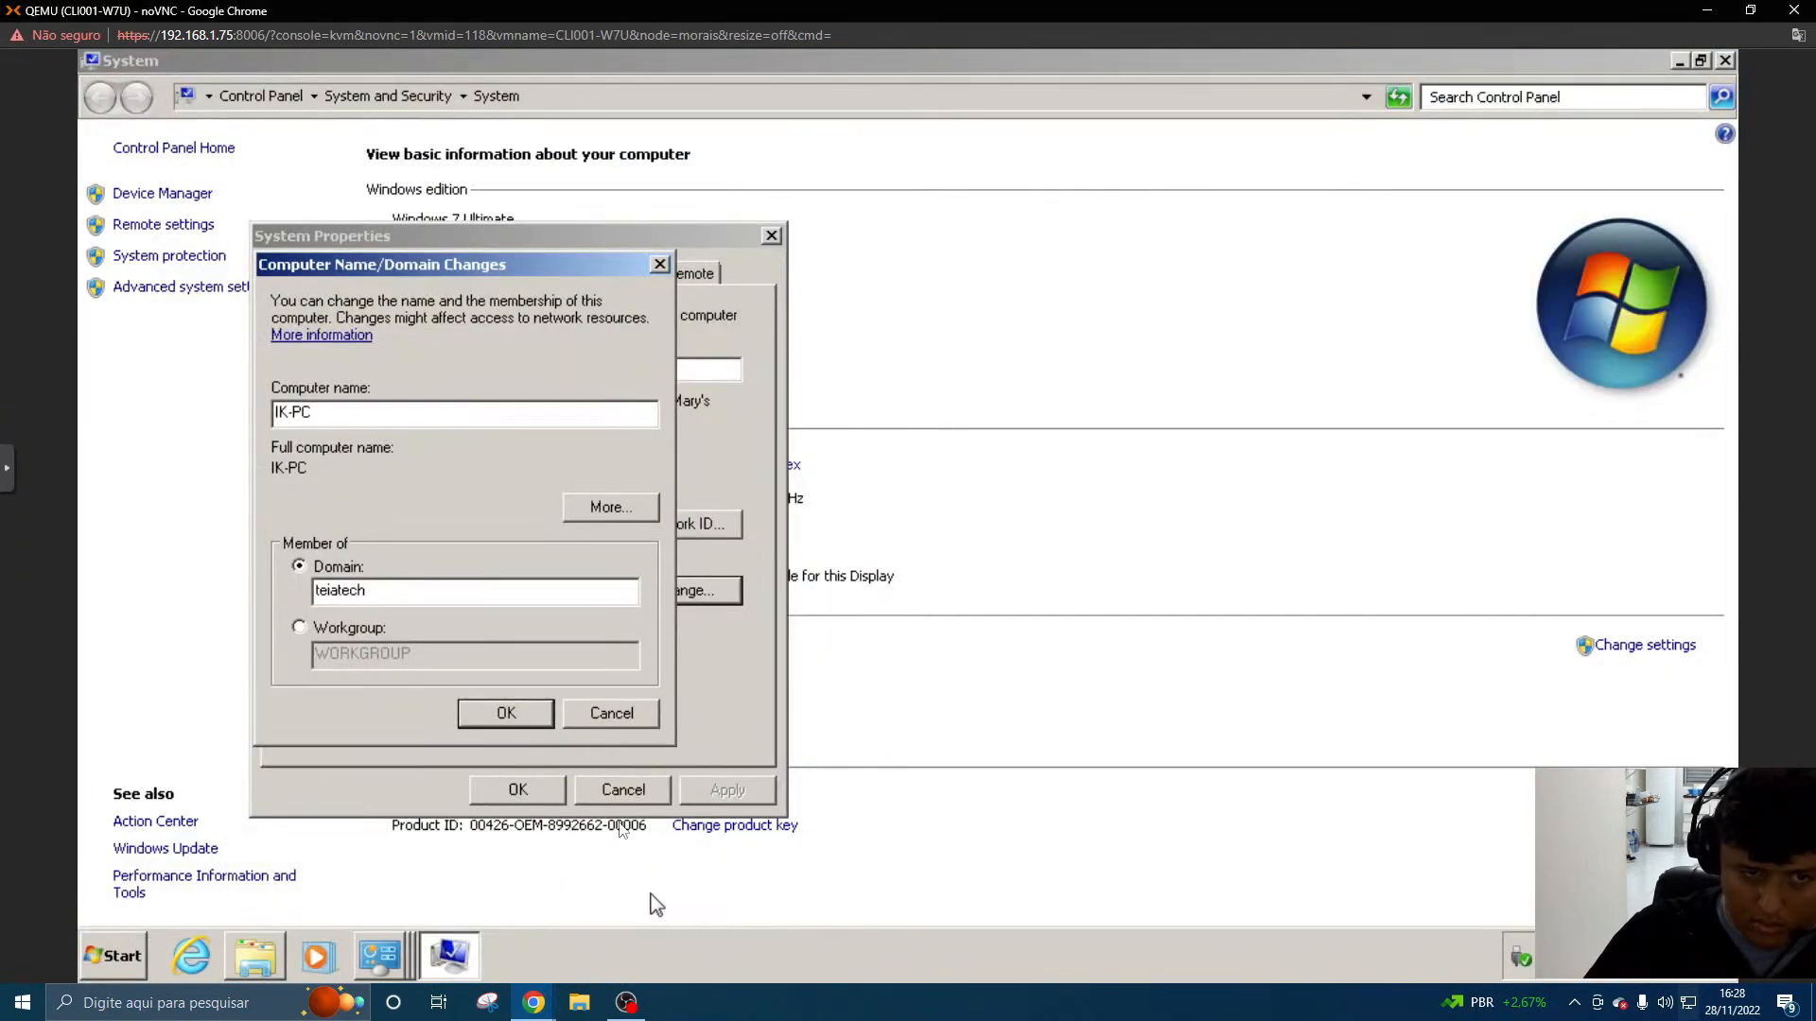
{"action": "left_click", "coordinate": [511, 708]}
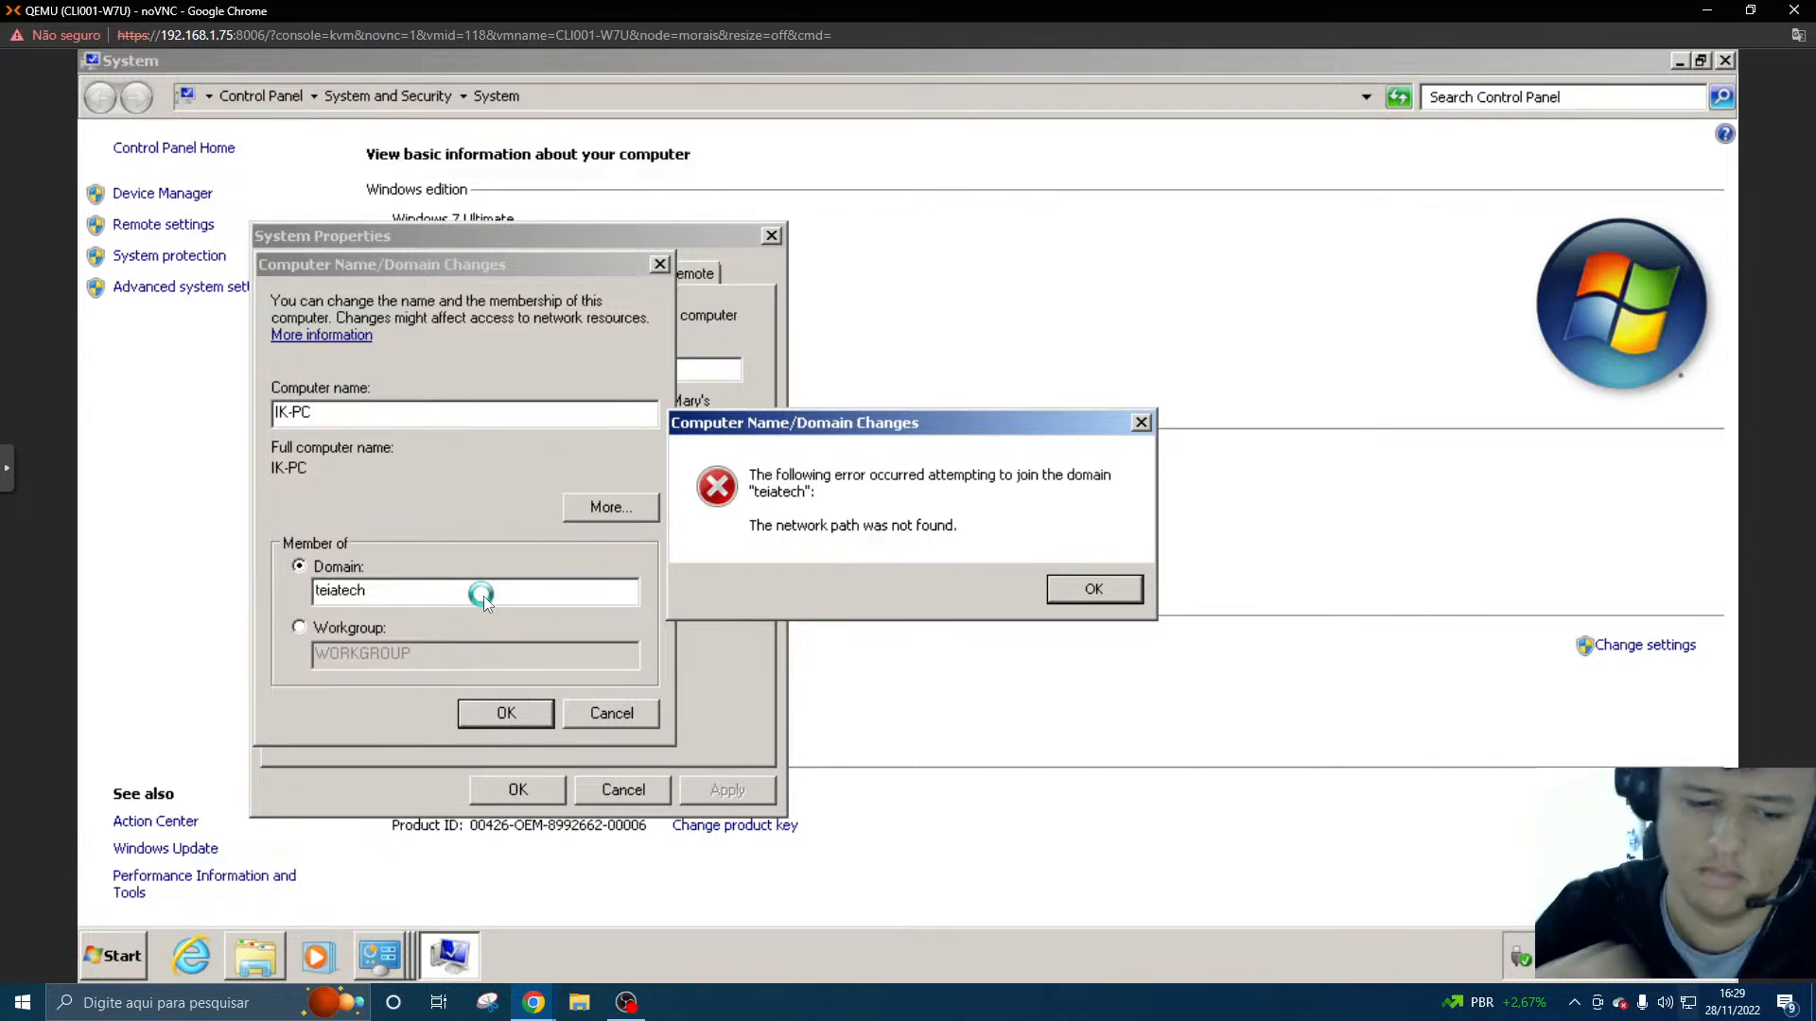
- Search Google in a new browser tab for "the network path was not found joining domain windows 7"
{"action": "left_click", "coordinate": [532, 1001]}
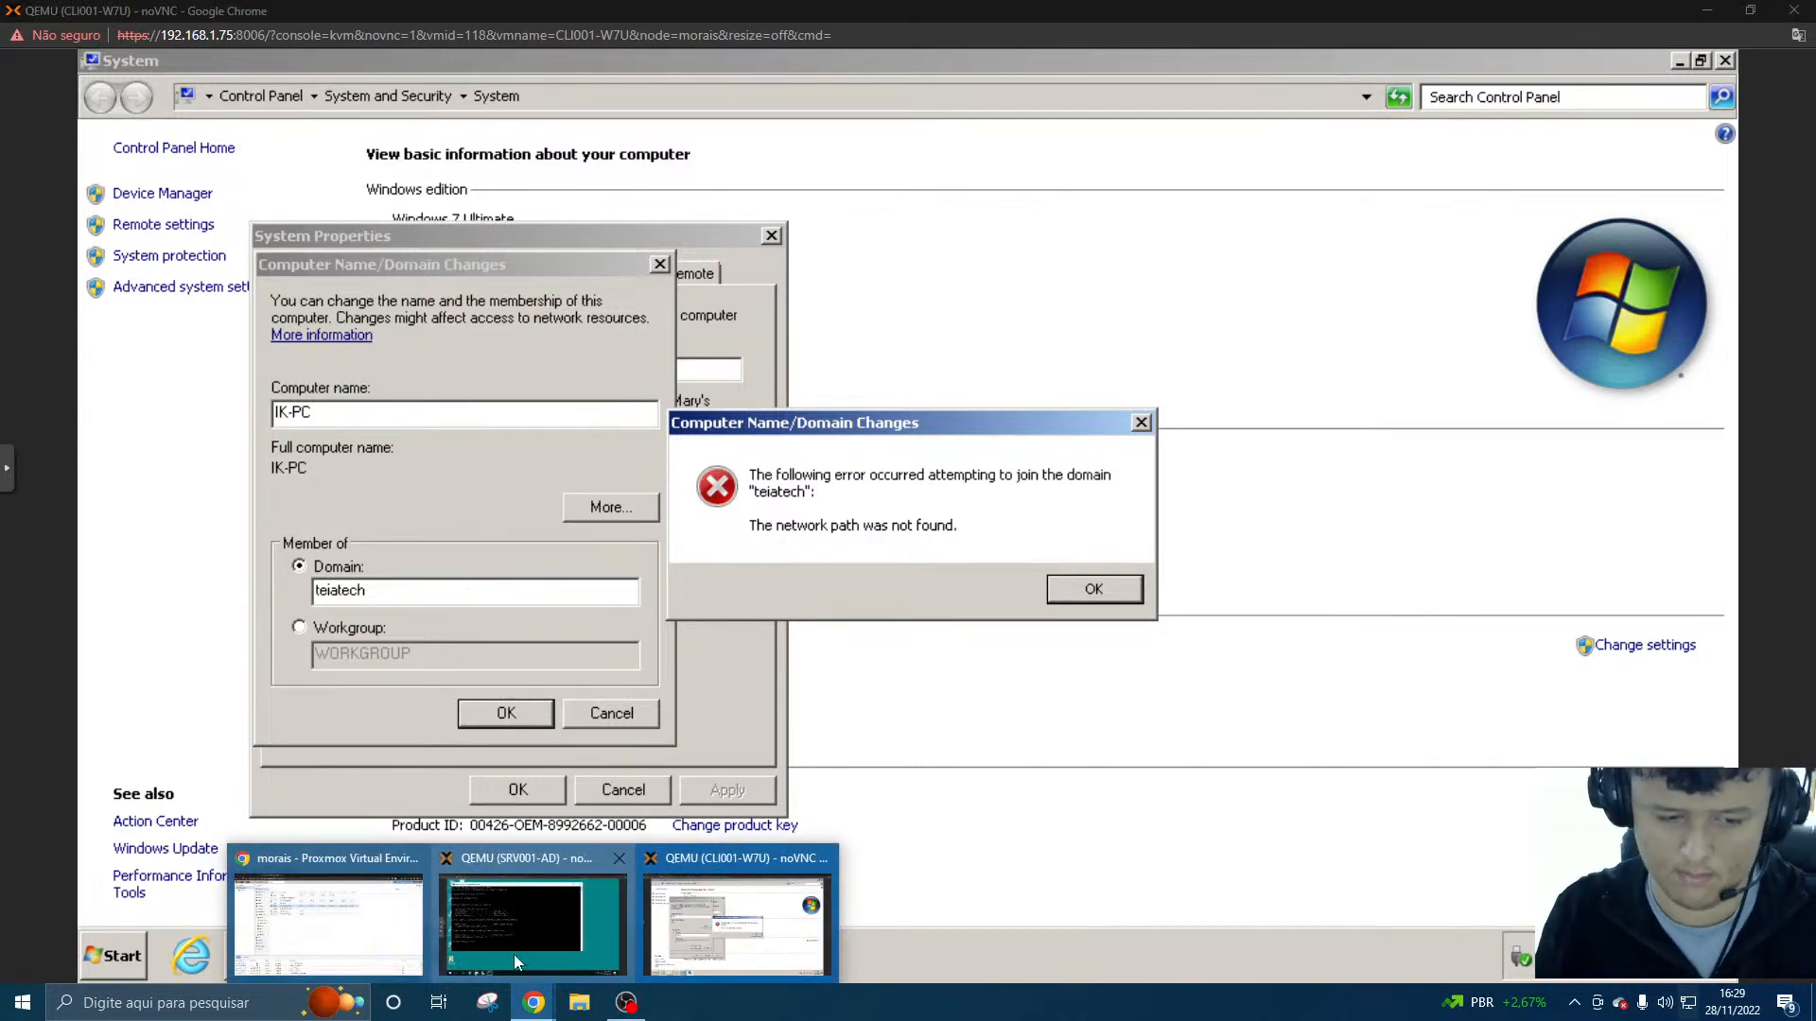
{"action": "left_click", "coordinate": [421, 919]}
{"action": "left_click", "coordinate": [481, 16]}
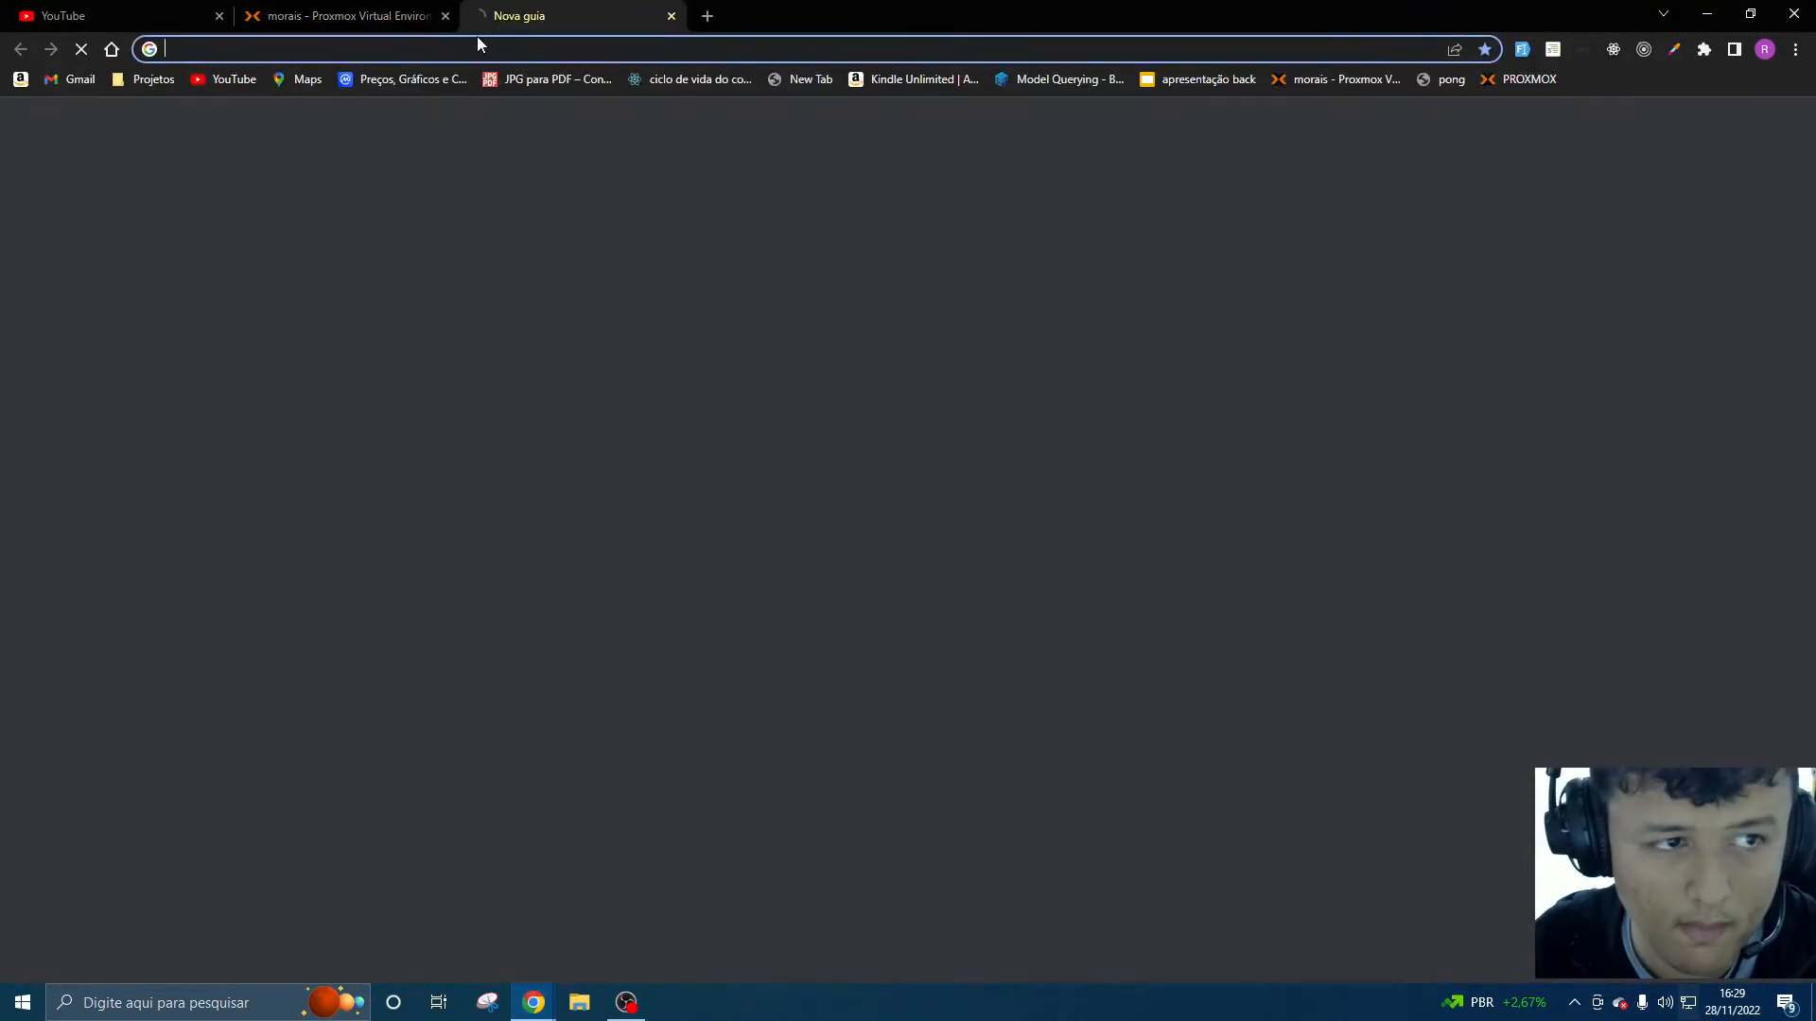
{"action": "type", "text": "the net"}
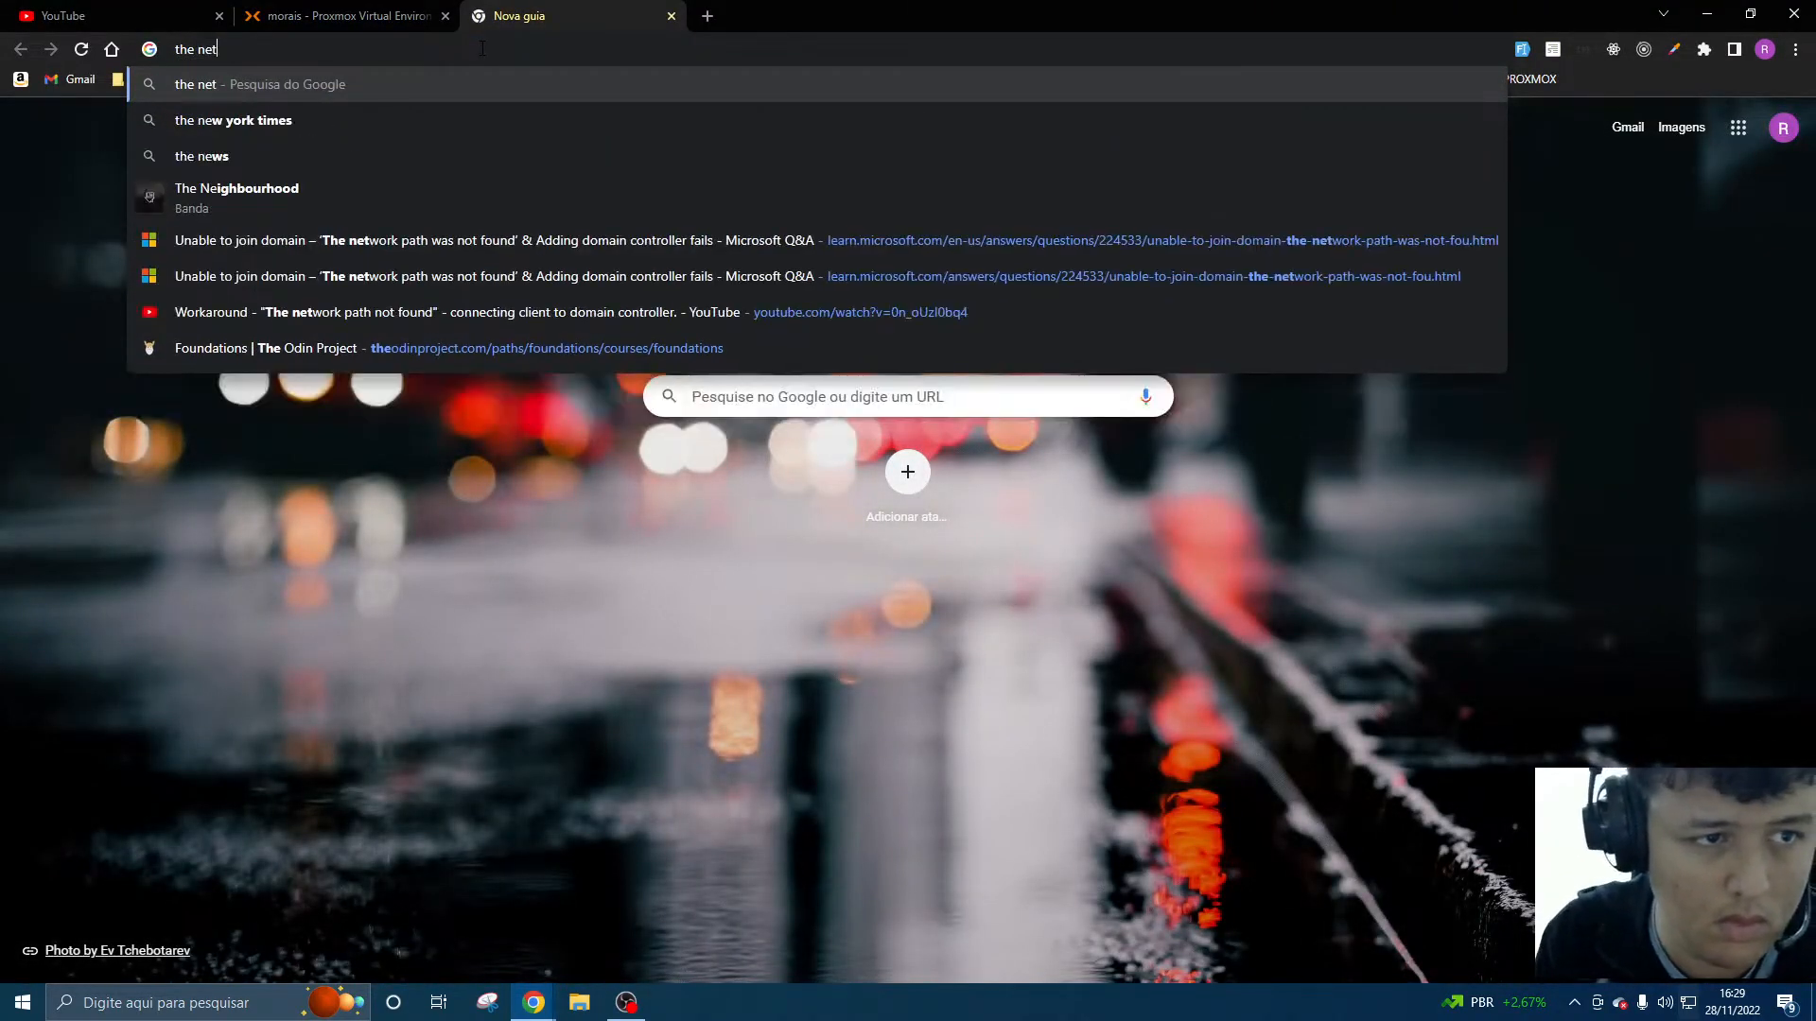
{"action": "type", "text": "work path was not found"}
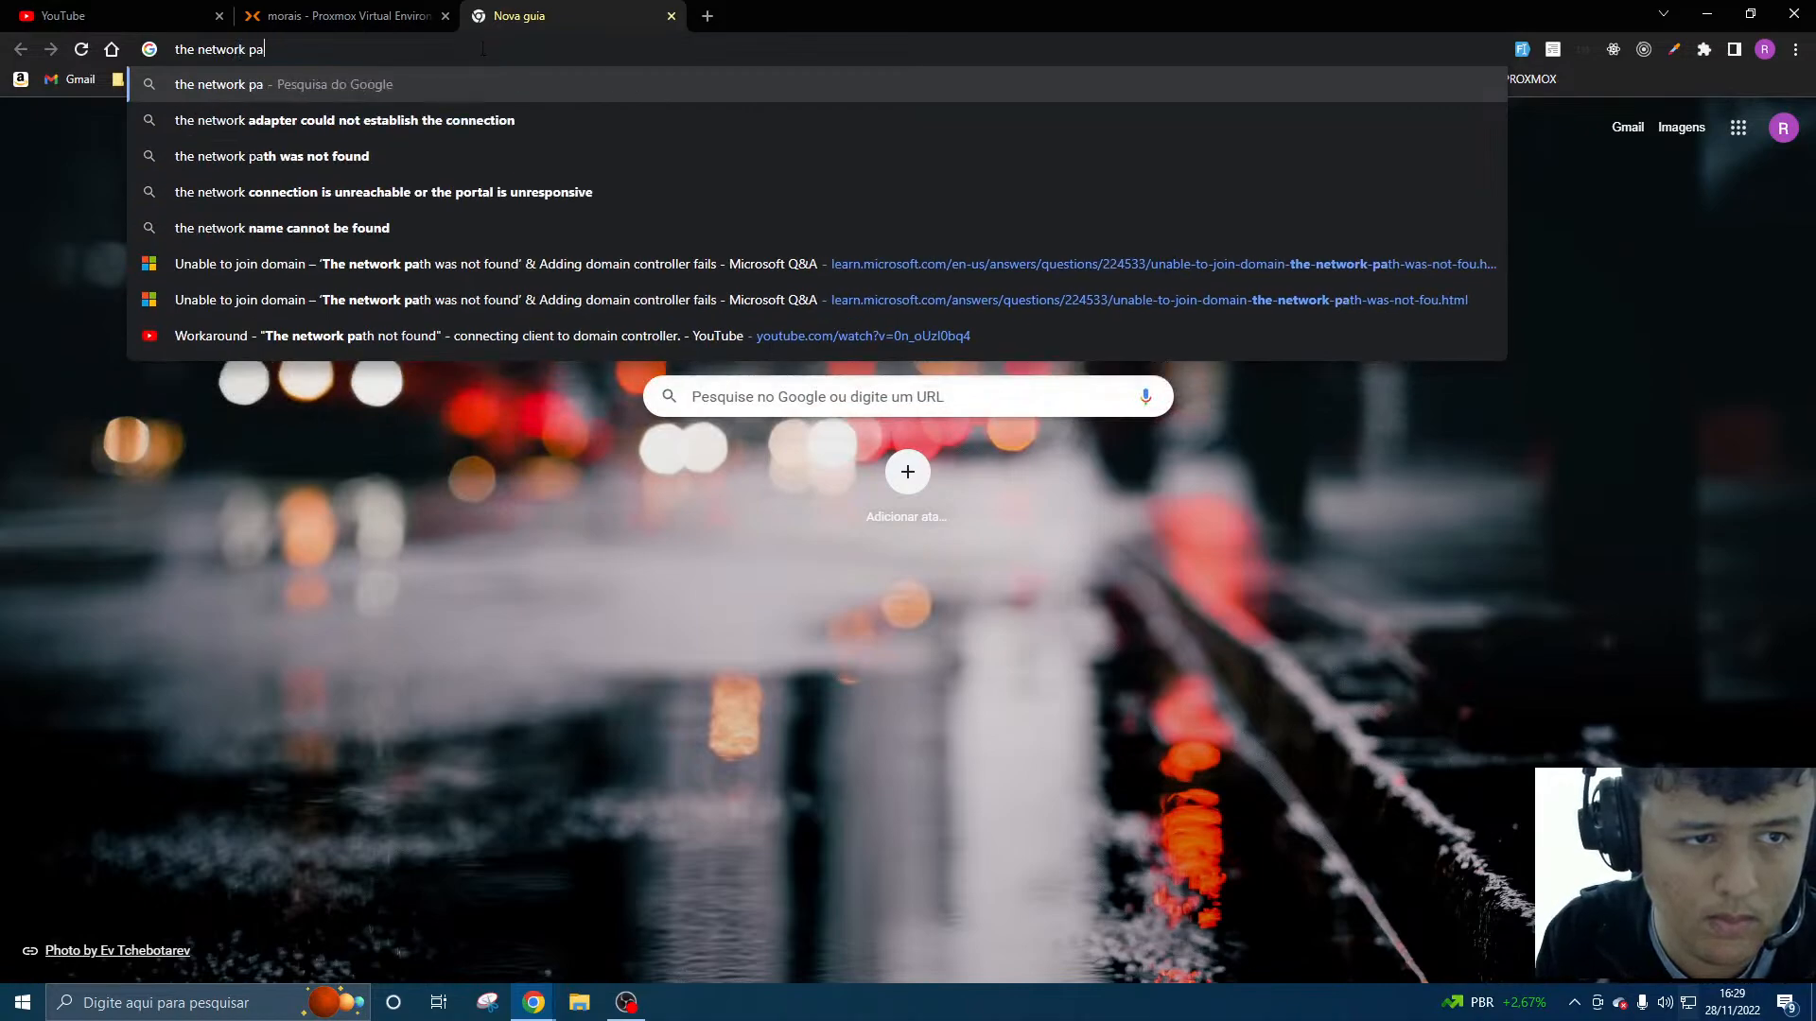
{"action": "key", "text": "Right"}
{"action": "type", "text": "j"}
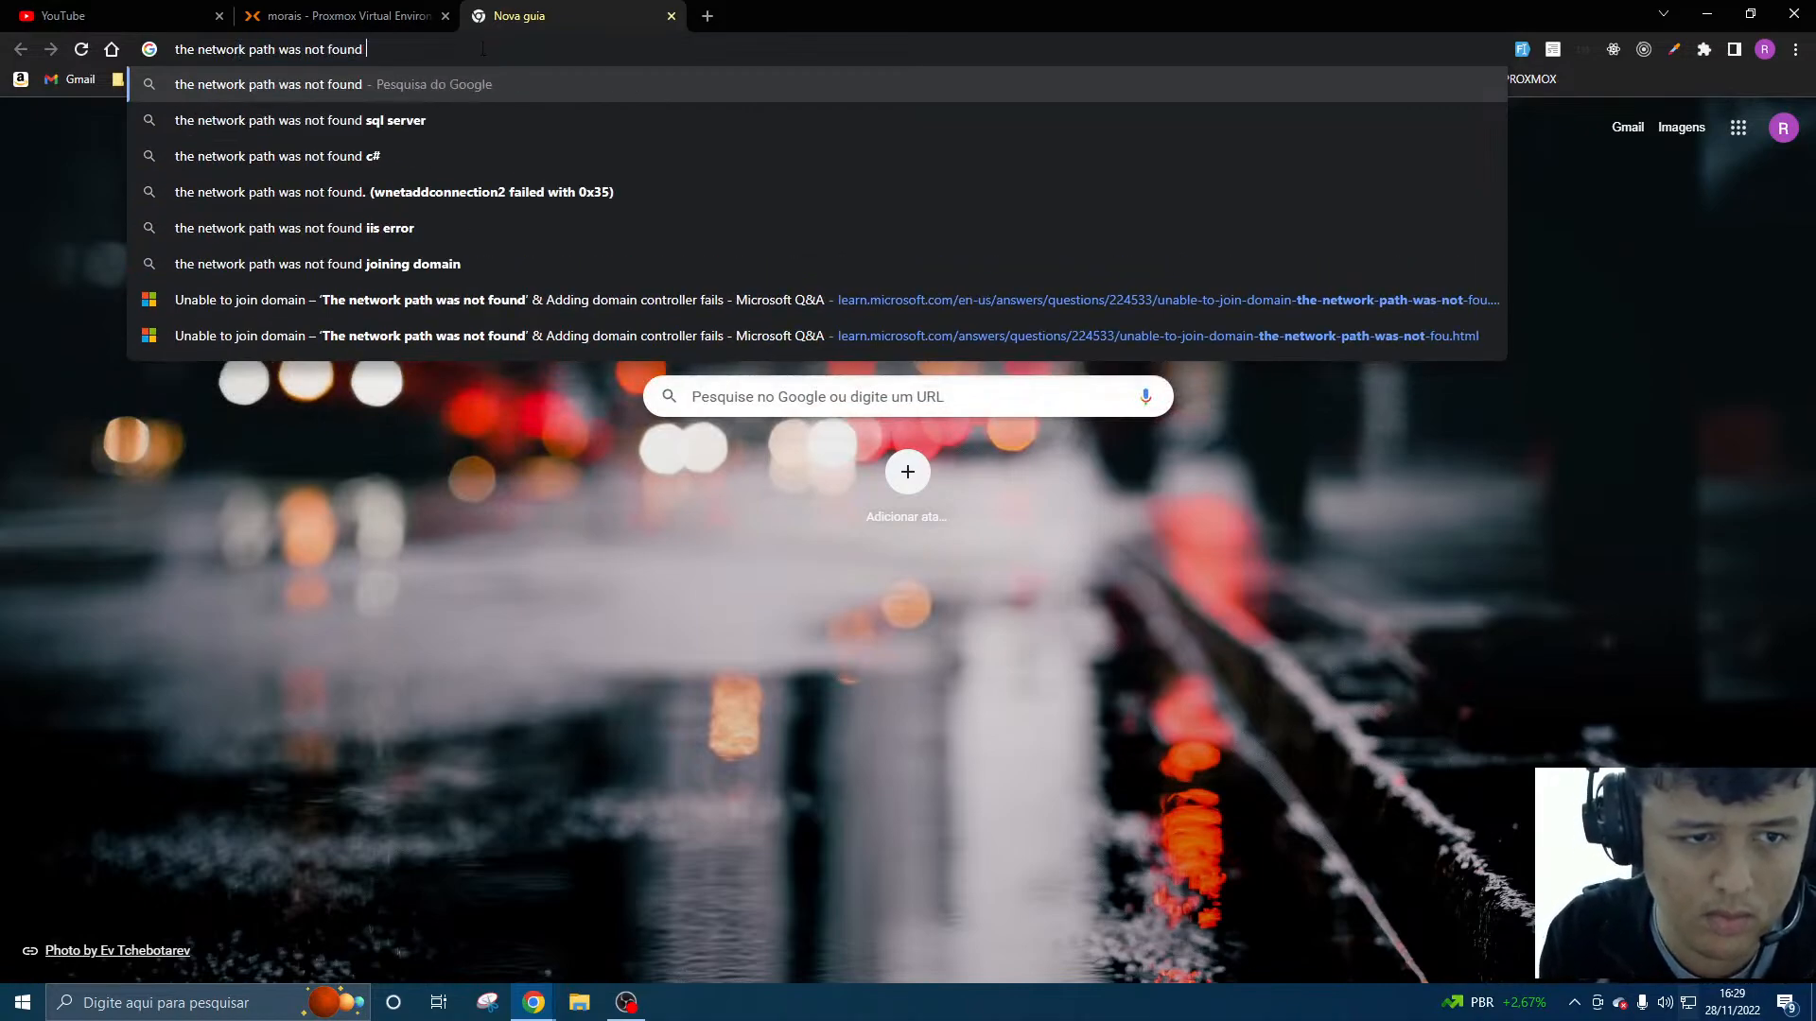
{"action": "key", "text": "Right"}
{"action": "type", "text": "windows "}
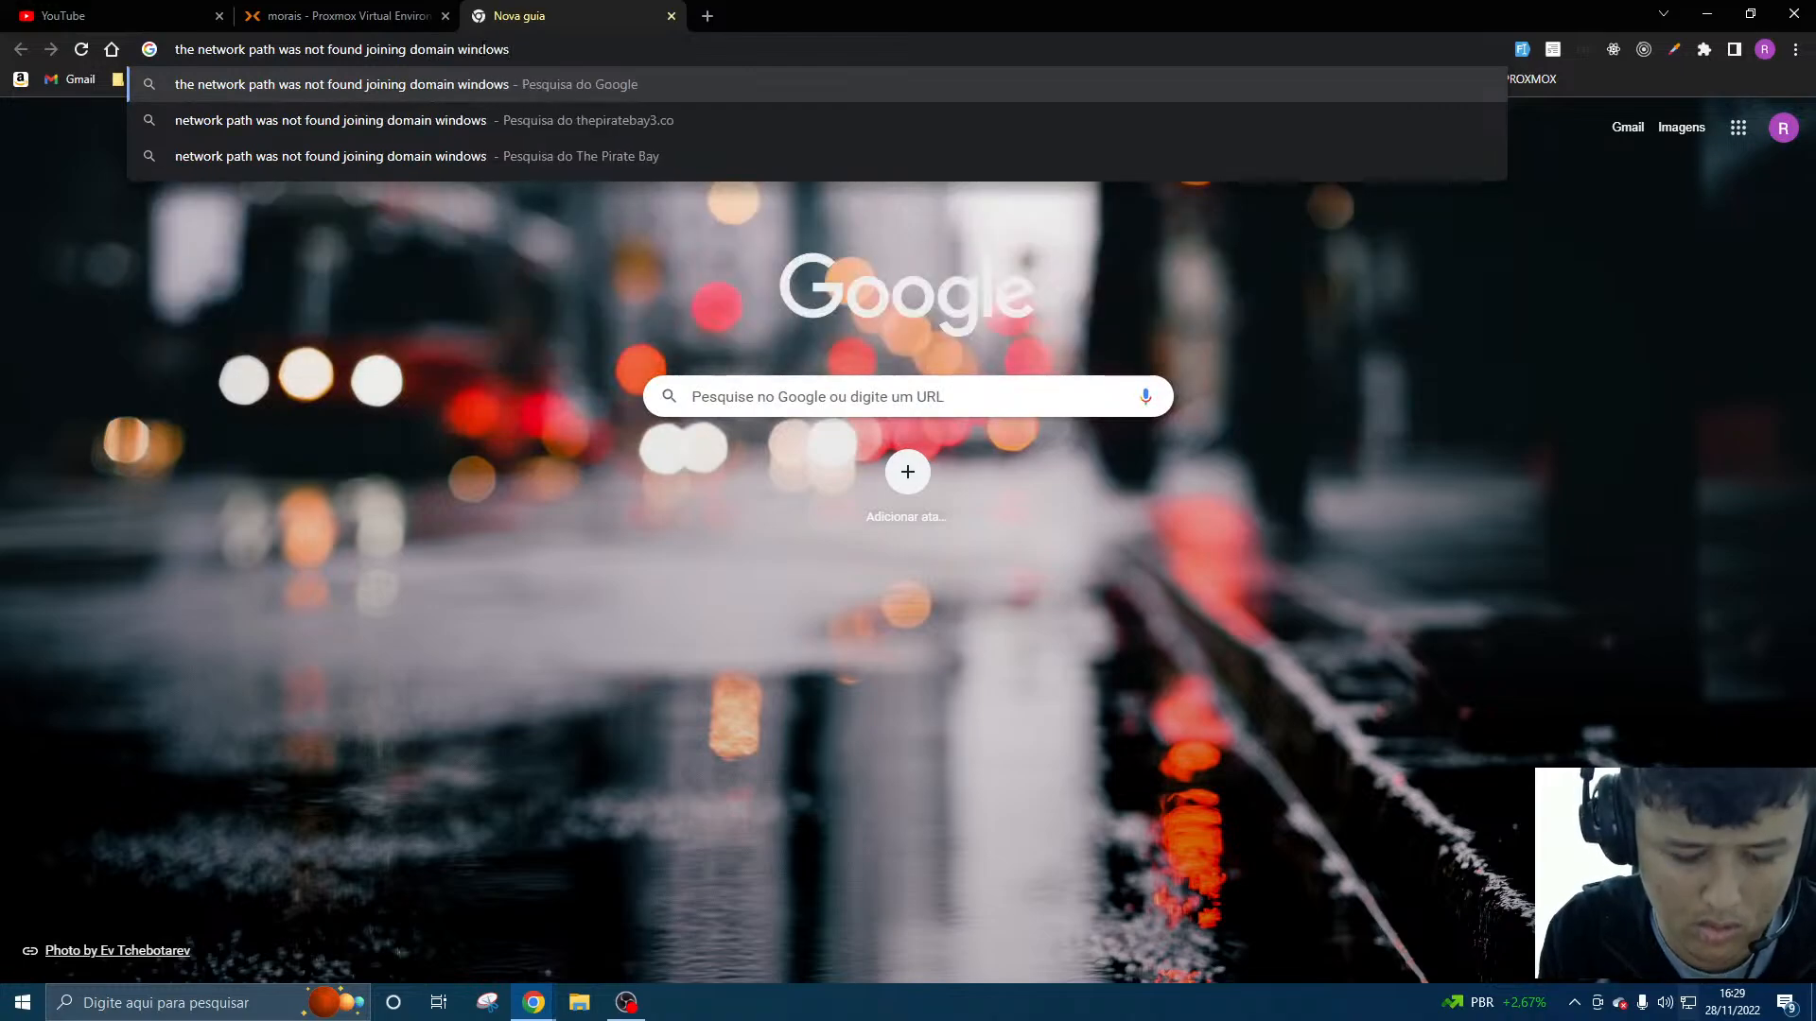
{"action": "type", "text": "7"}
{"action": "key", "text": "Return"}
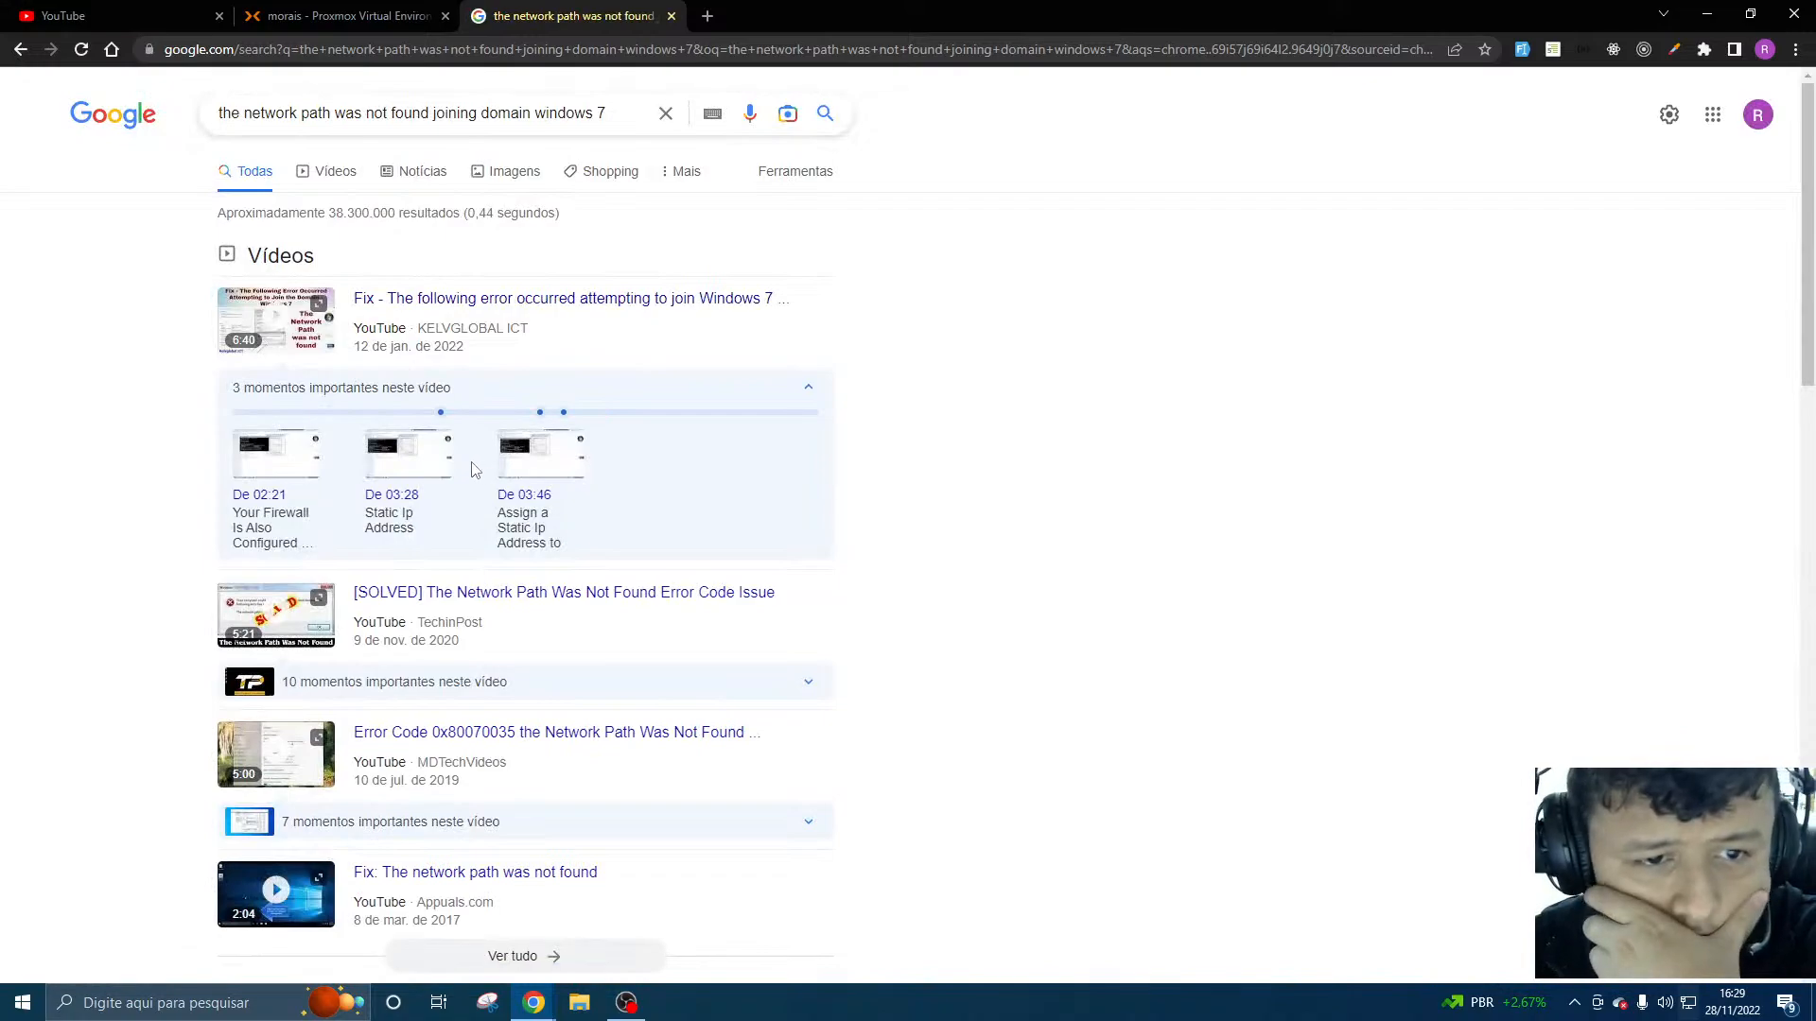
- Play the KELVGLOBAL ICT video about the Windows 7 domain join error and move its browser window aside
{"action": "left_click", "coordinate": [618, 301]}
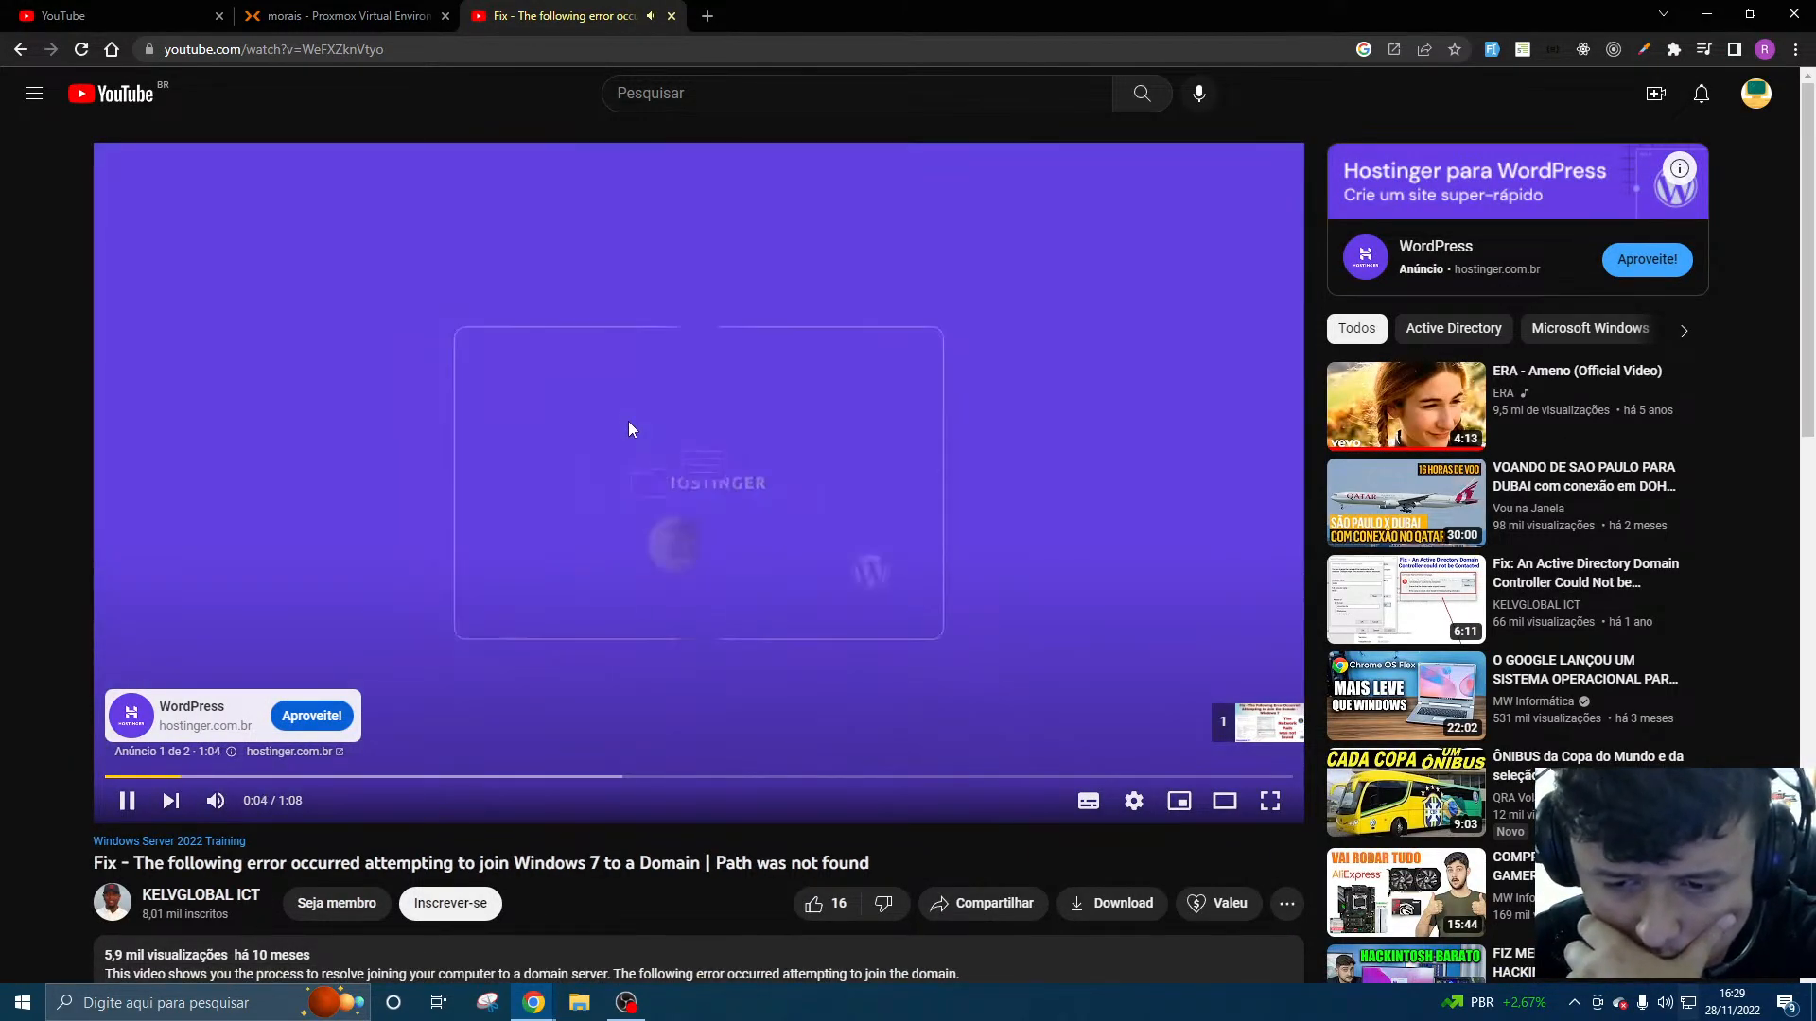
{"action": "left_click", "coordinate": [1220, 728]}
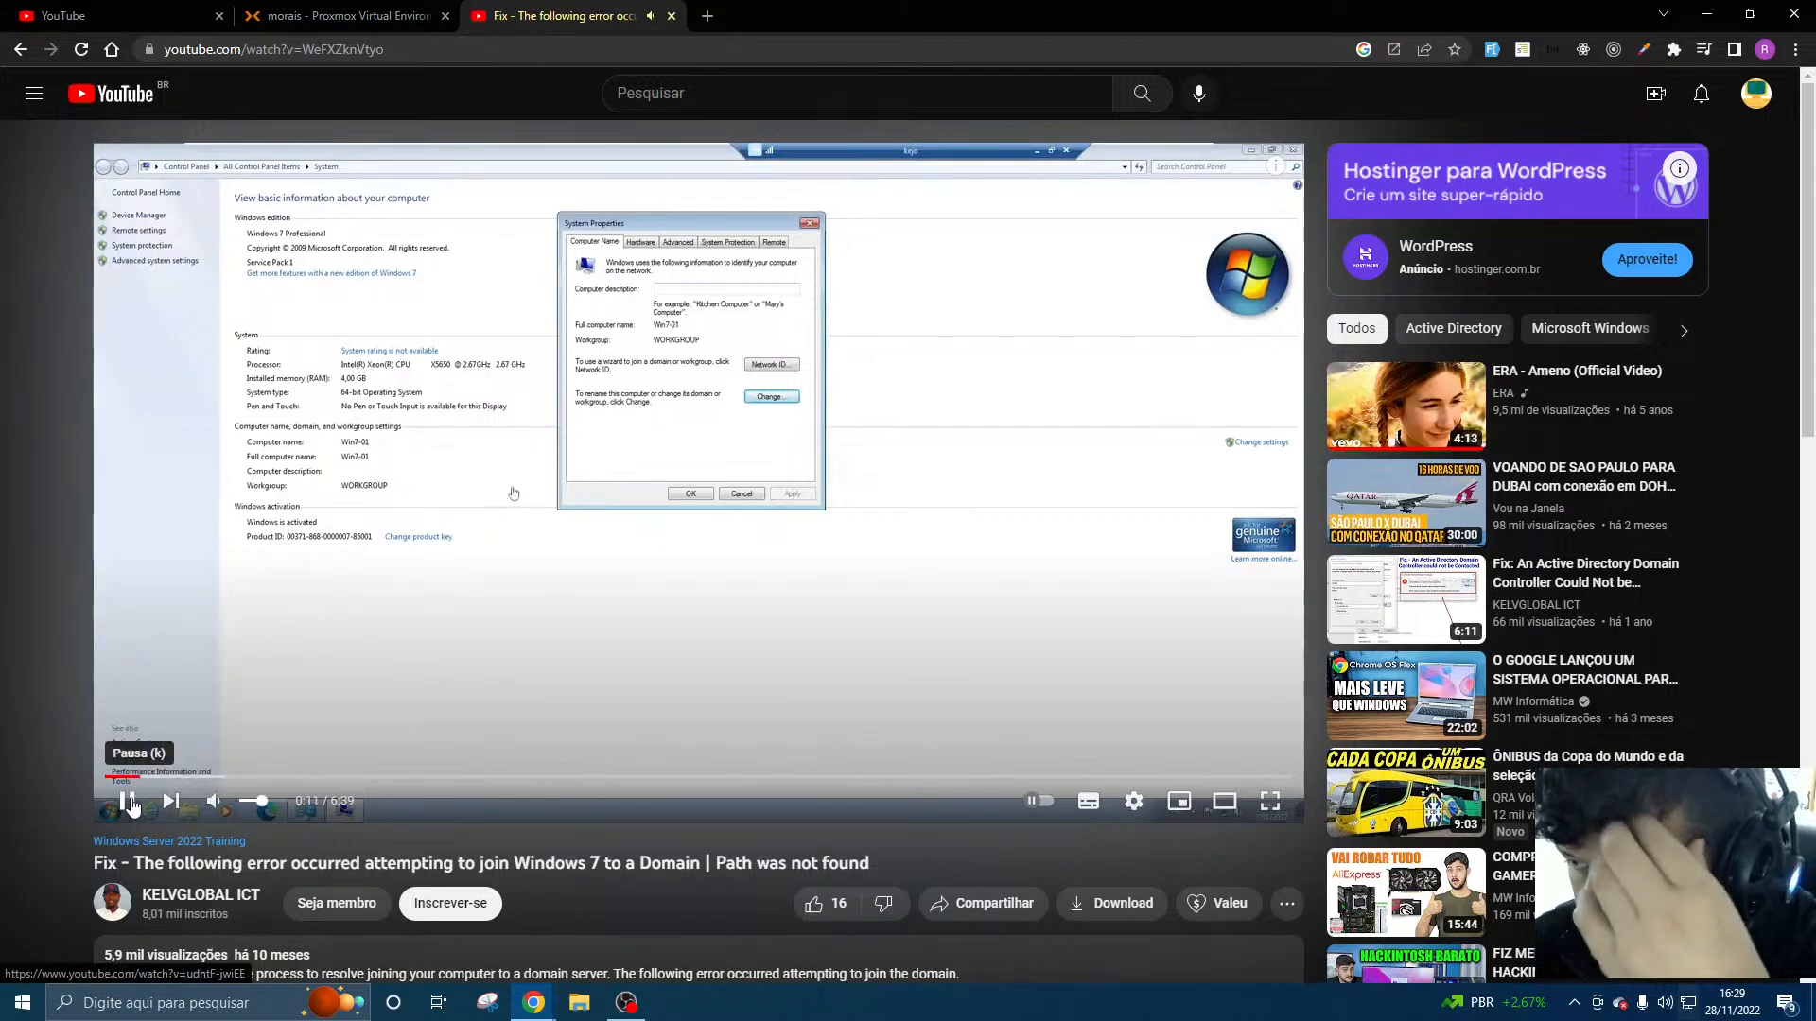
{"action": "left_click_drag", "start_coordinate": [1132, 8], "coordinate": [1815, 56]}
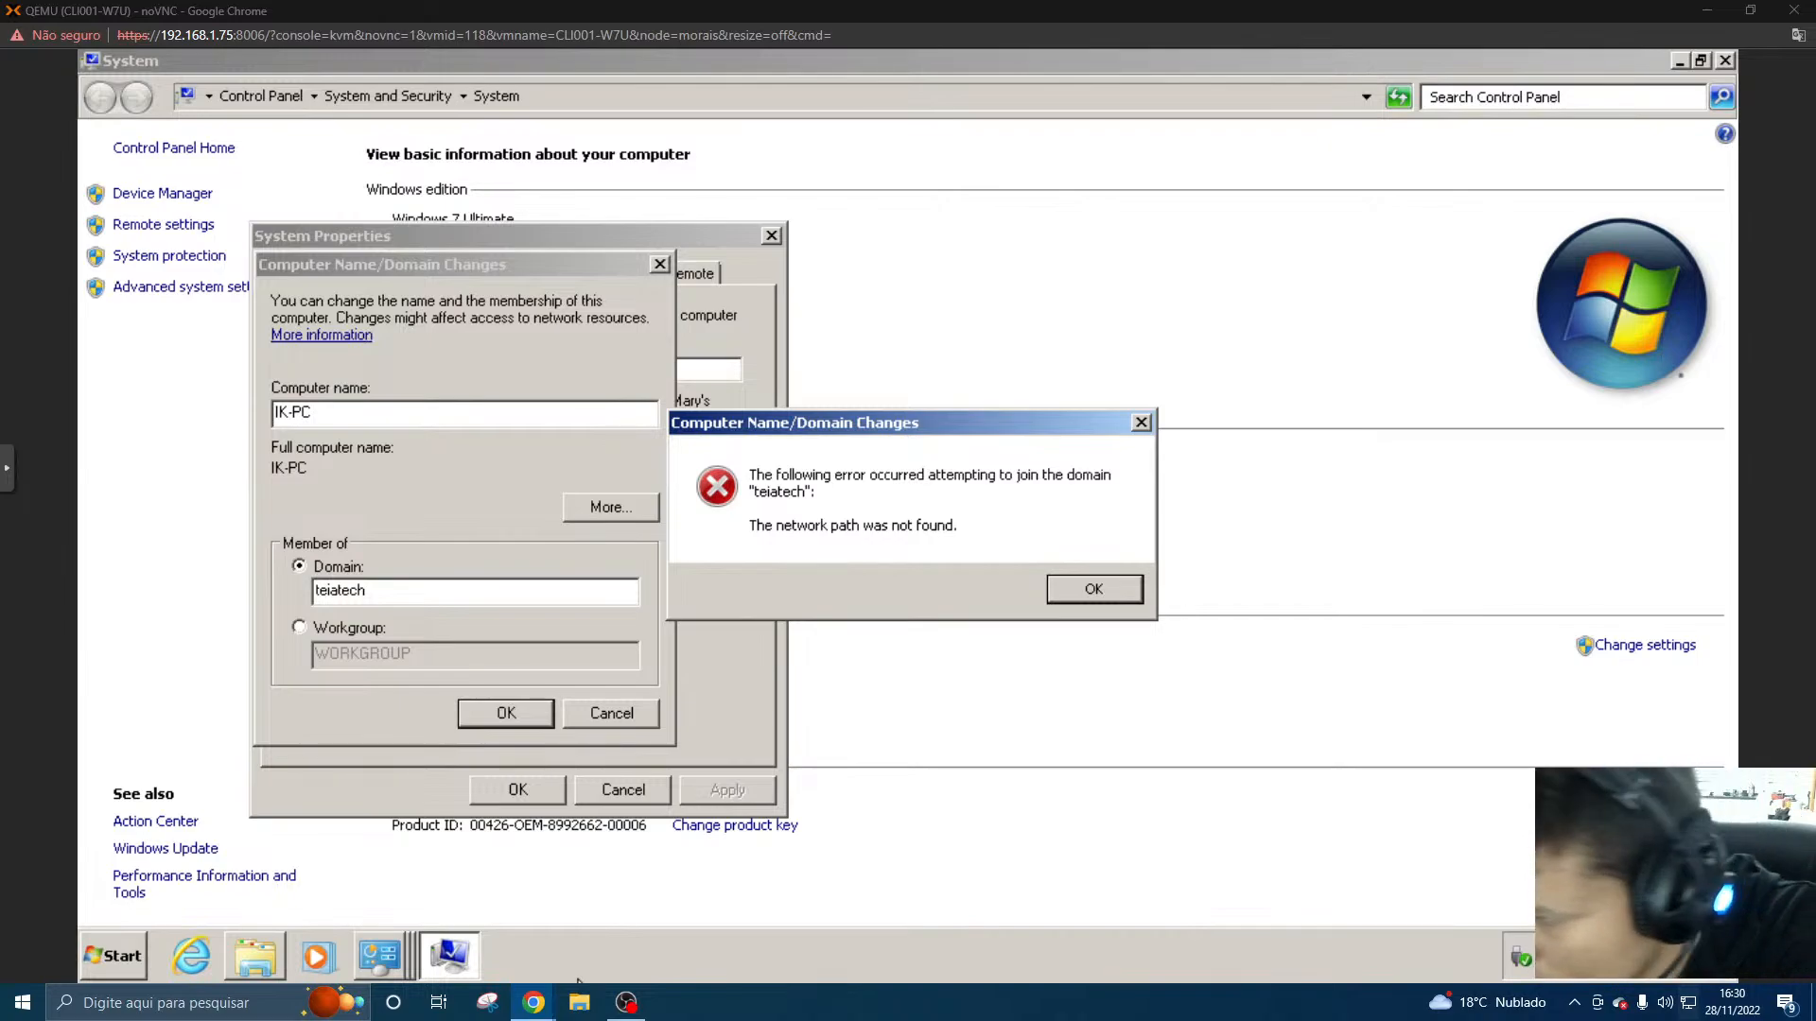
- Open a command prompt (cmd) on the CLI001-W7U computer
{"action": "left_click", "coordinate": [116, 957]}
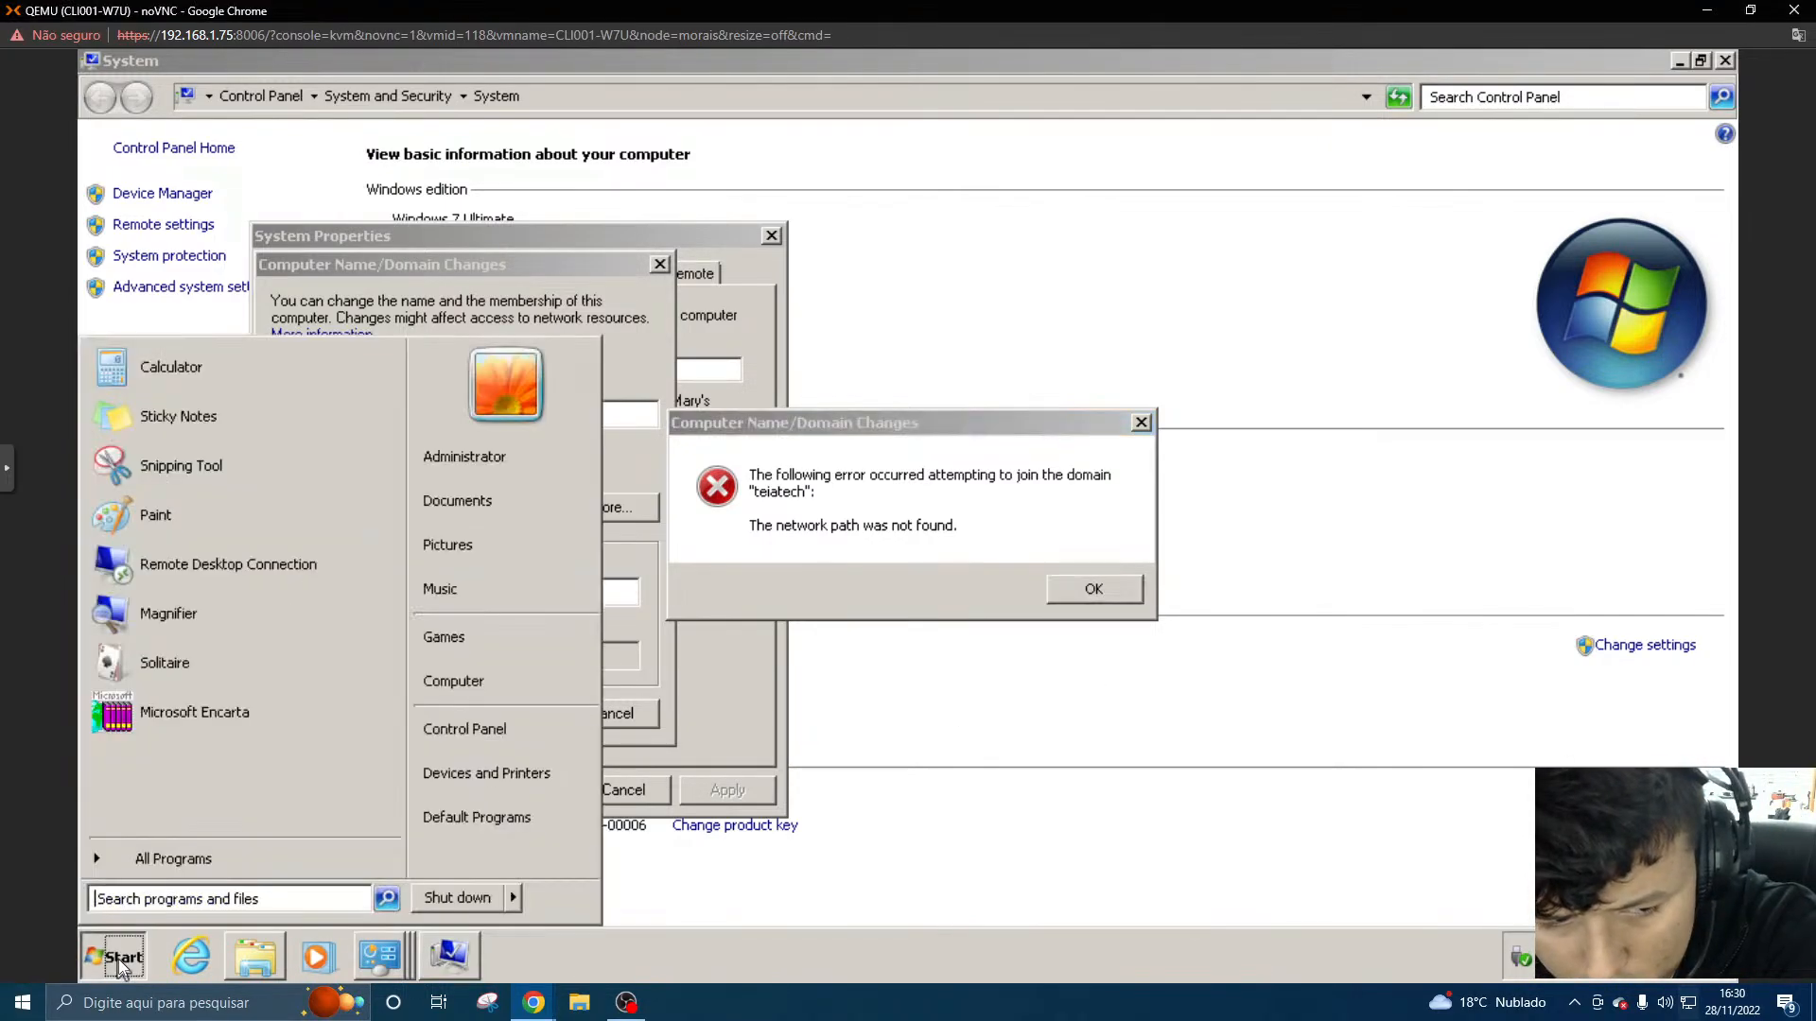
{"action": "left_click", "coordinate": [315, 898]}
{"action": "type", "text": "cmd"}
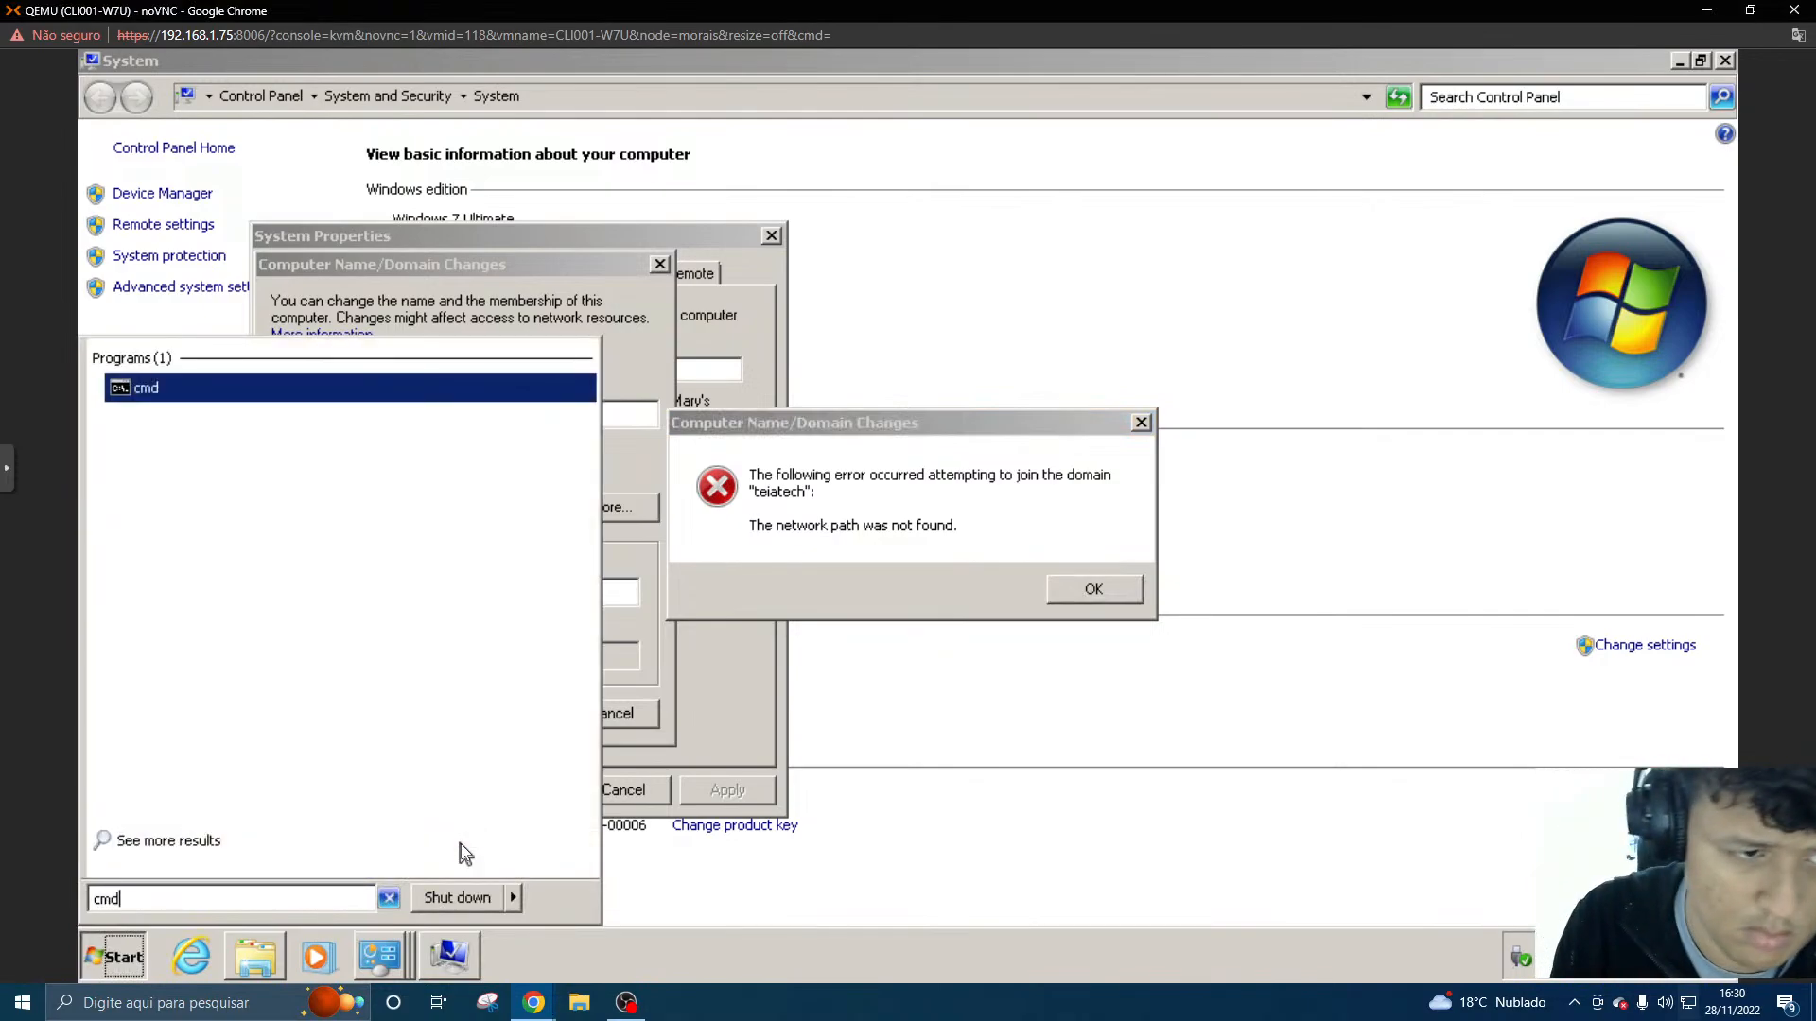
{"action": "key", "text": "Return"}
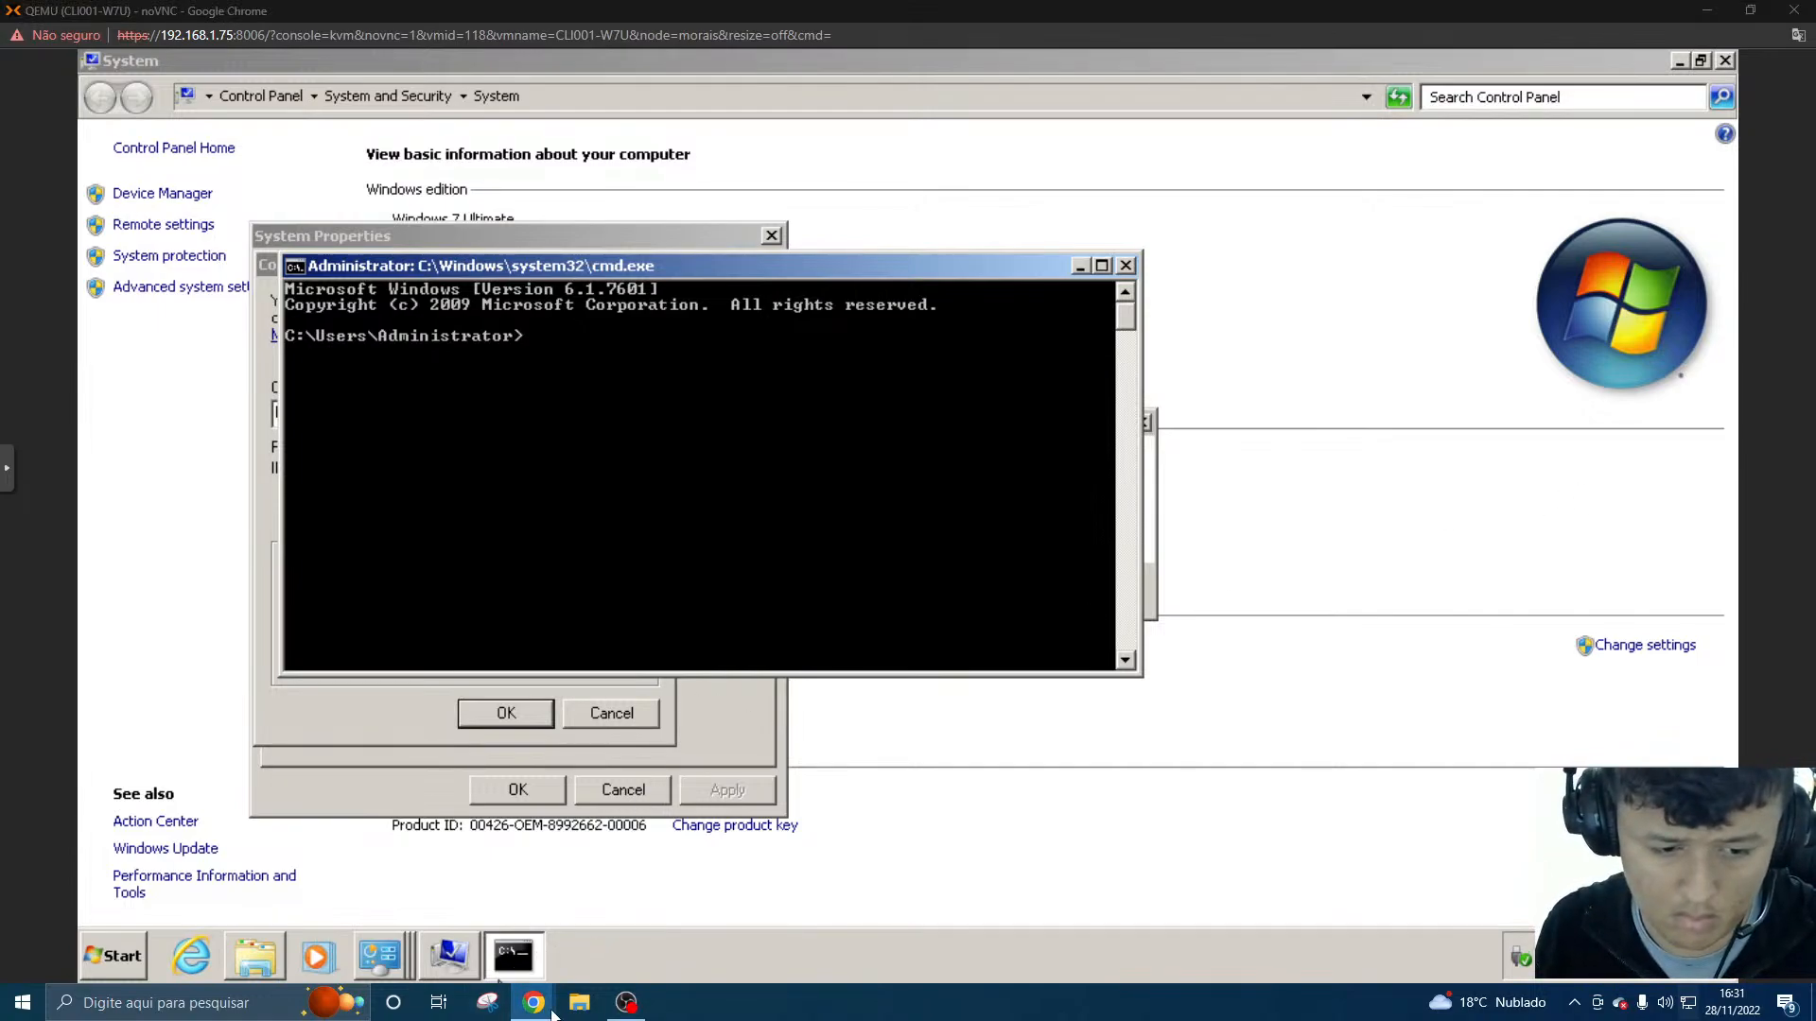
- Switch to the SRV001-AD console and check the server's computer name in Server Manager's Local Server properties
{"action": "mouse_move", "coordinate": [547, 1004]}
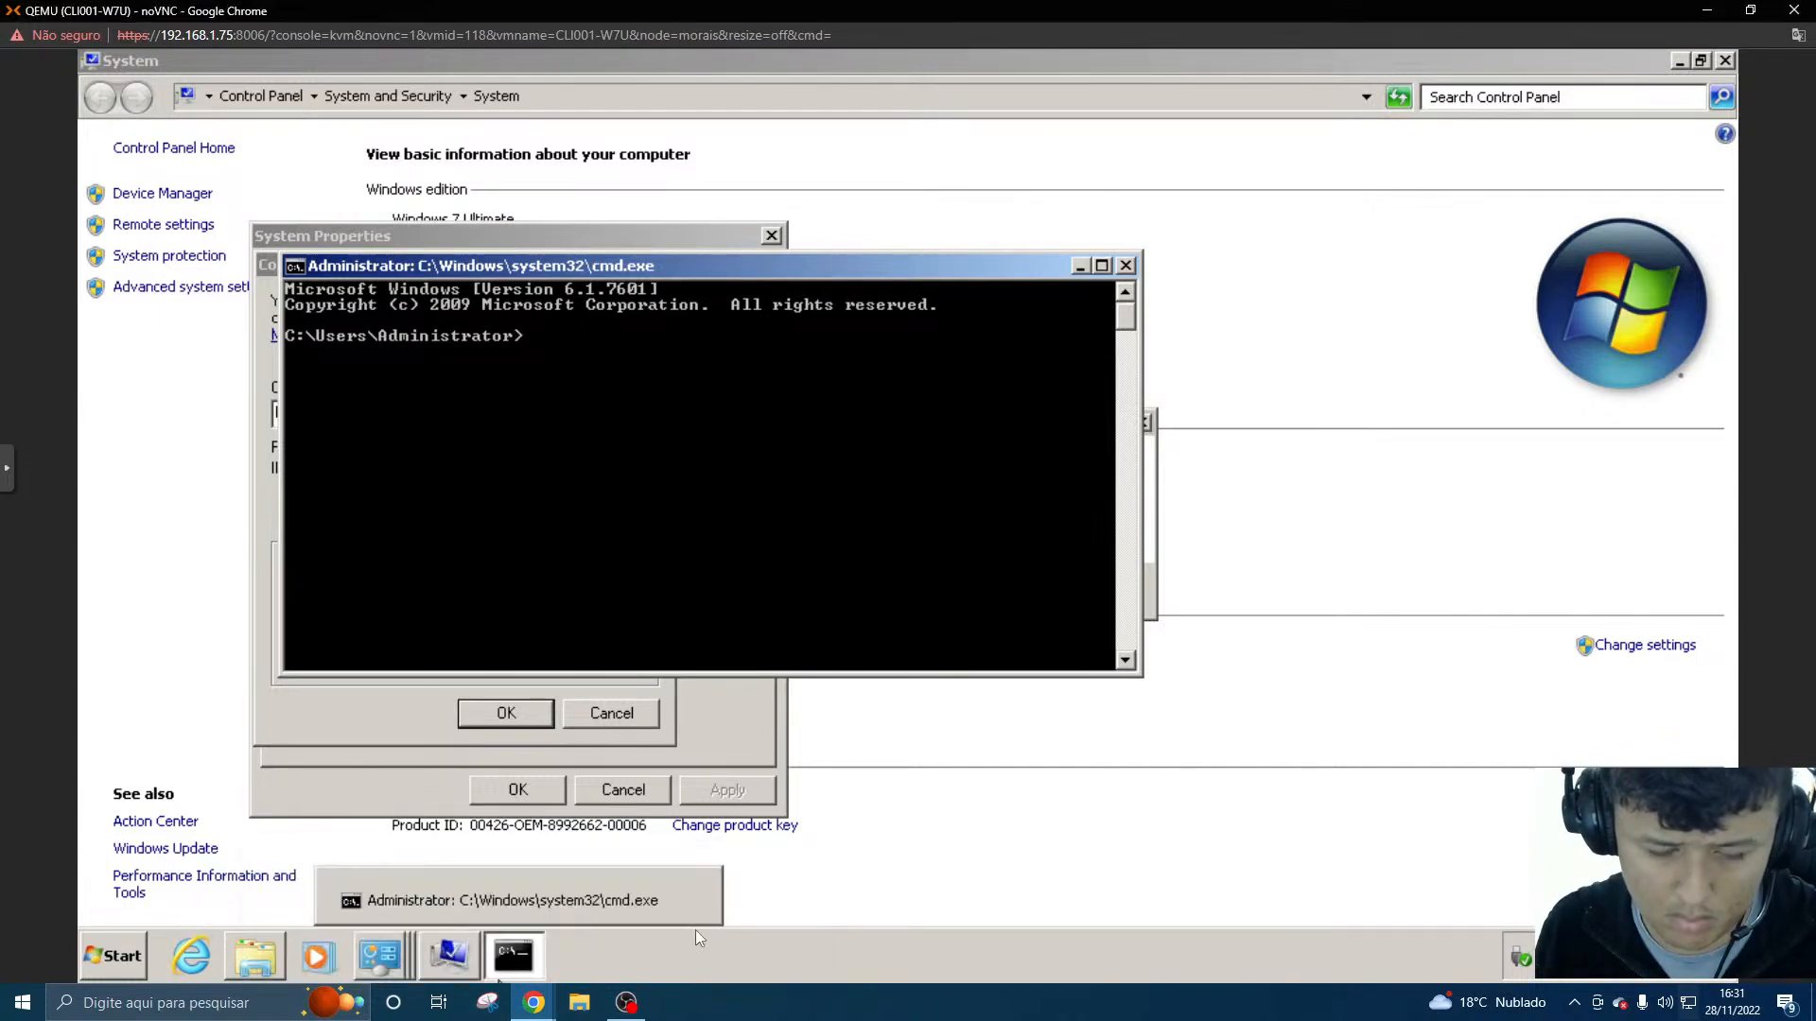
{"action": "left_click", "coordinate": [536, 953]}
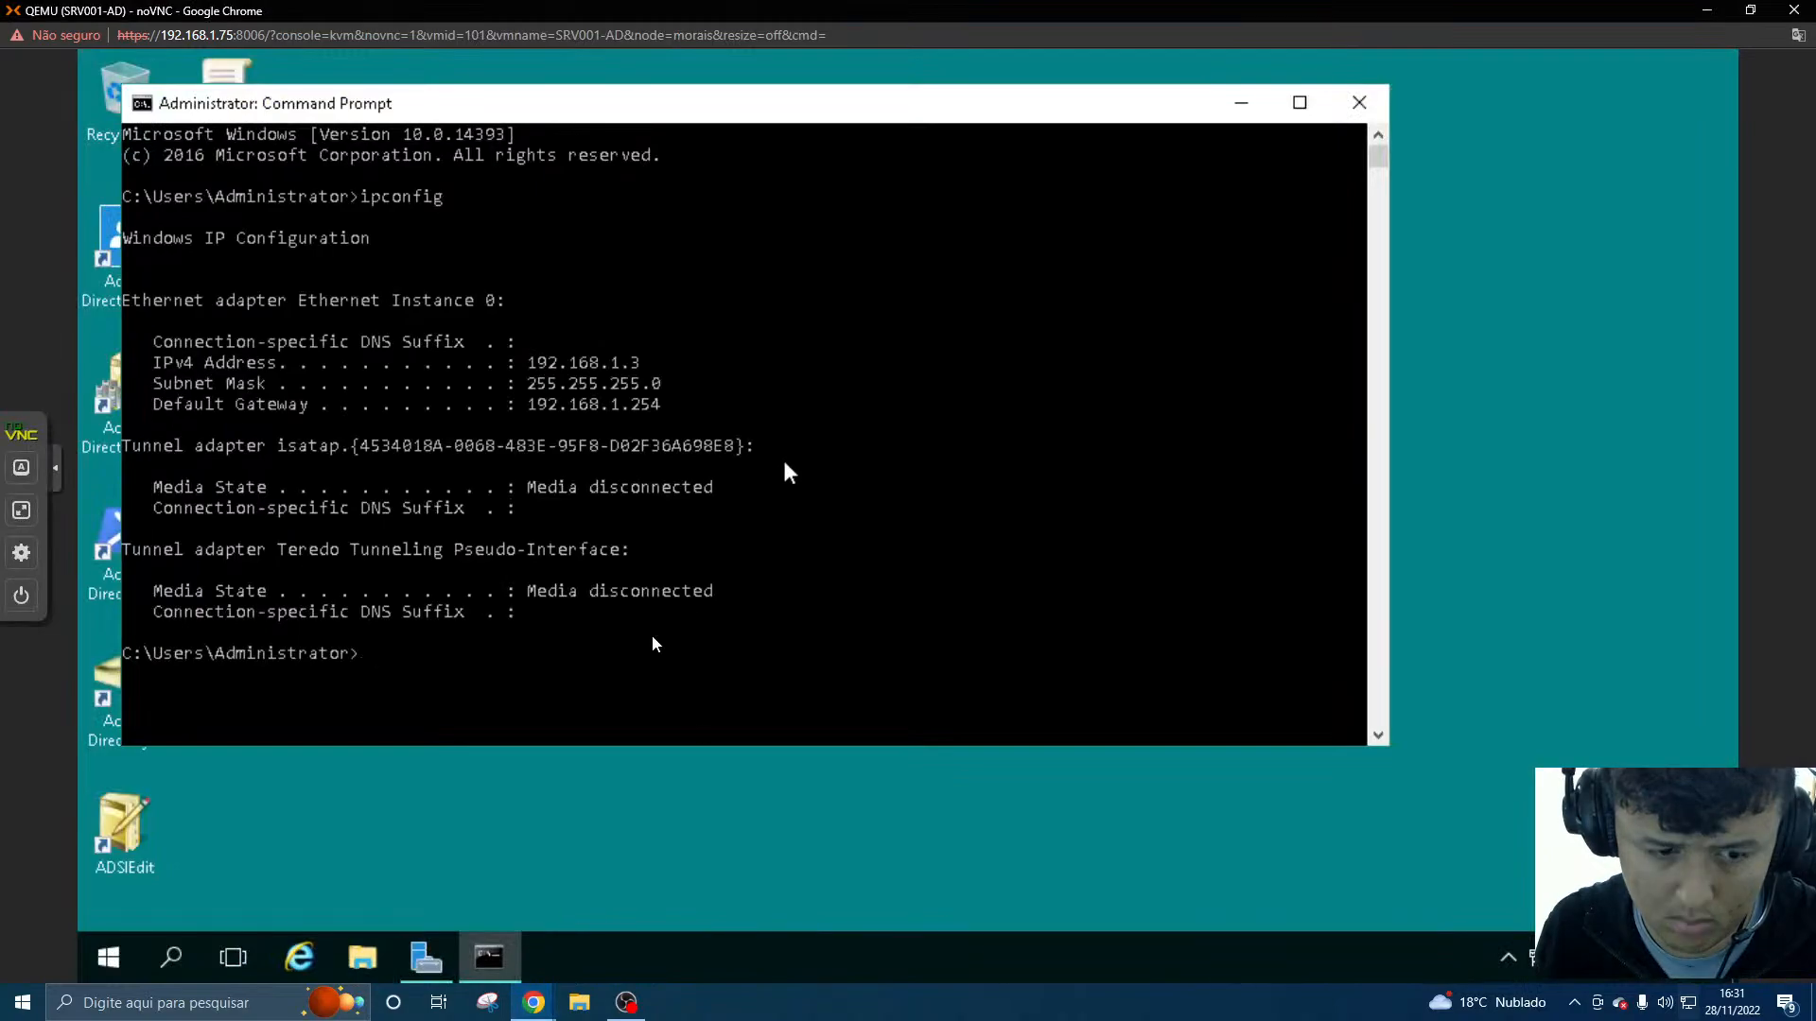
{"action": "left_click", "coordinate": [425, 959]}
{"action": "left_click", "coordinate": [979, 469]}
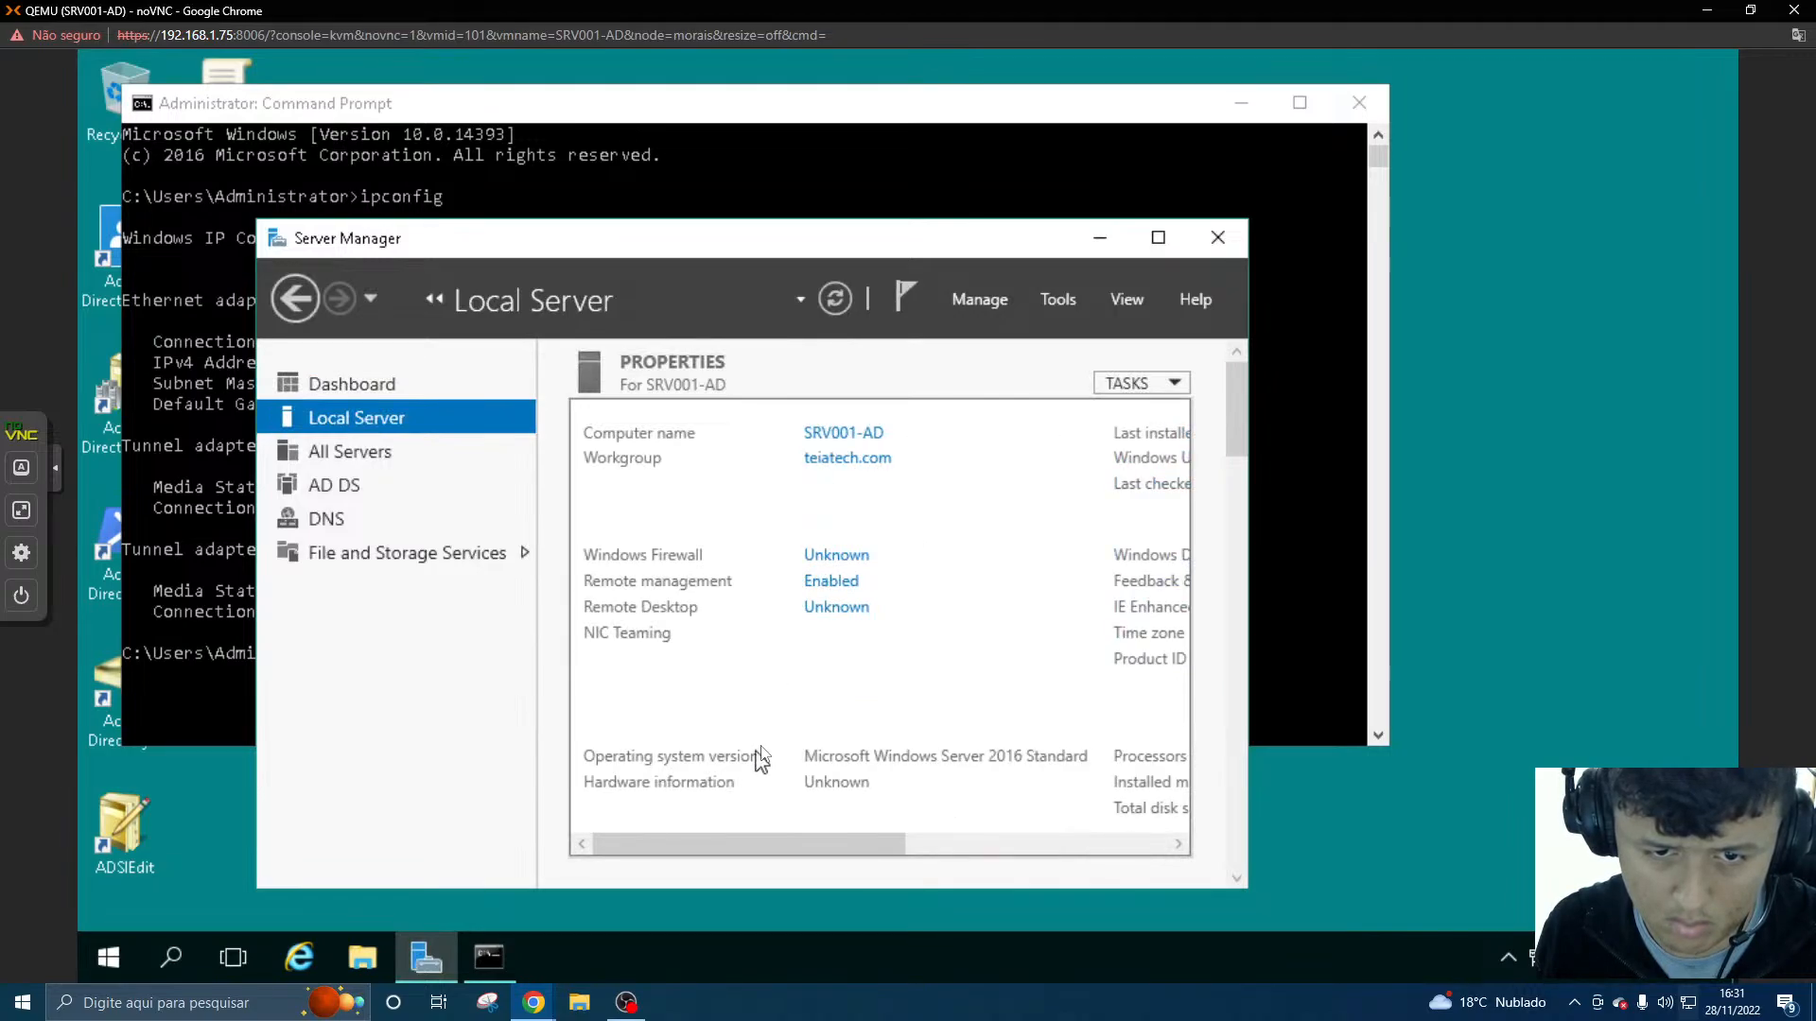
- Return to the CLI001-W7U command prompt and ping SRV001-AD to test name resolution and connectivity
{"action": "mouse_move", "coordinate": [533, 1003]}
{"action": "left_click", "coordinate": [639, 957]}
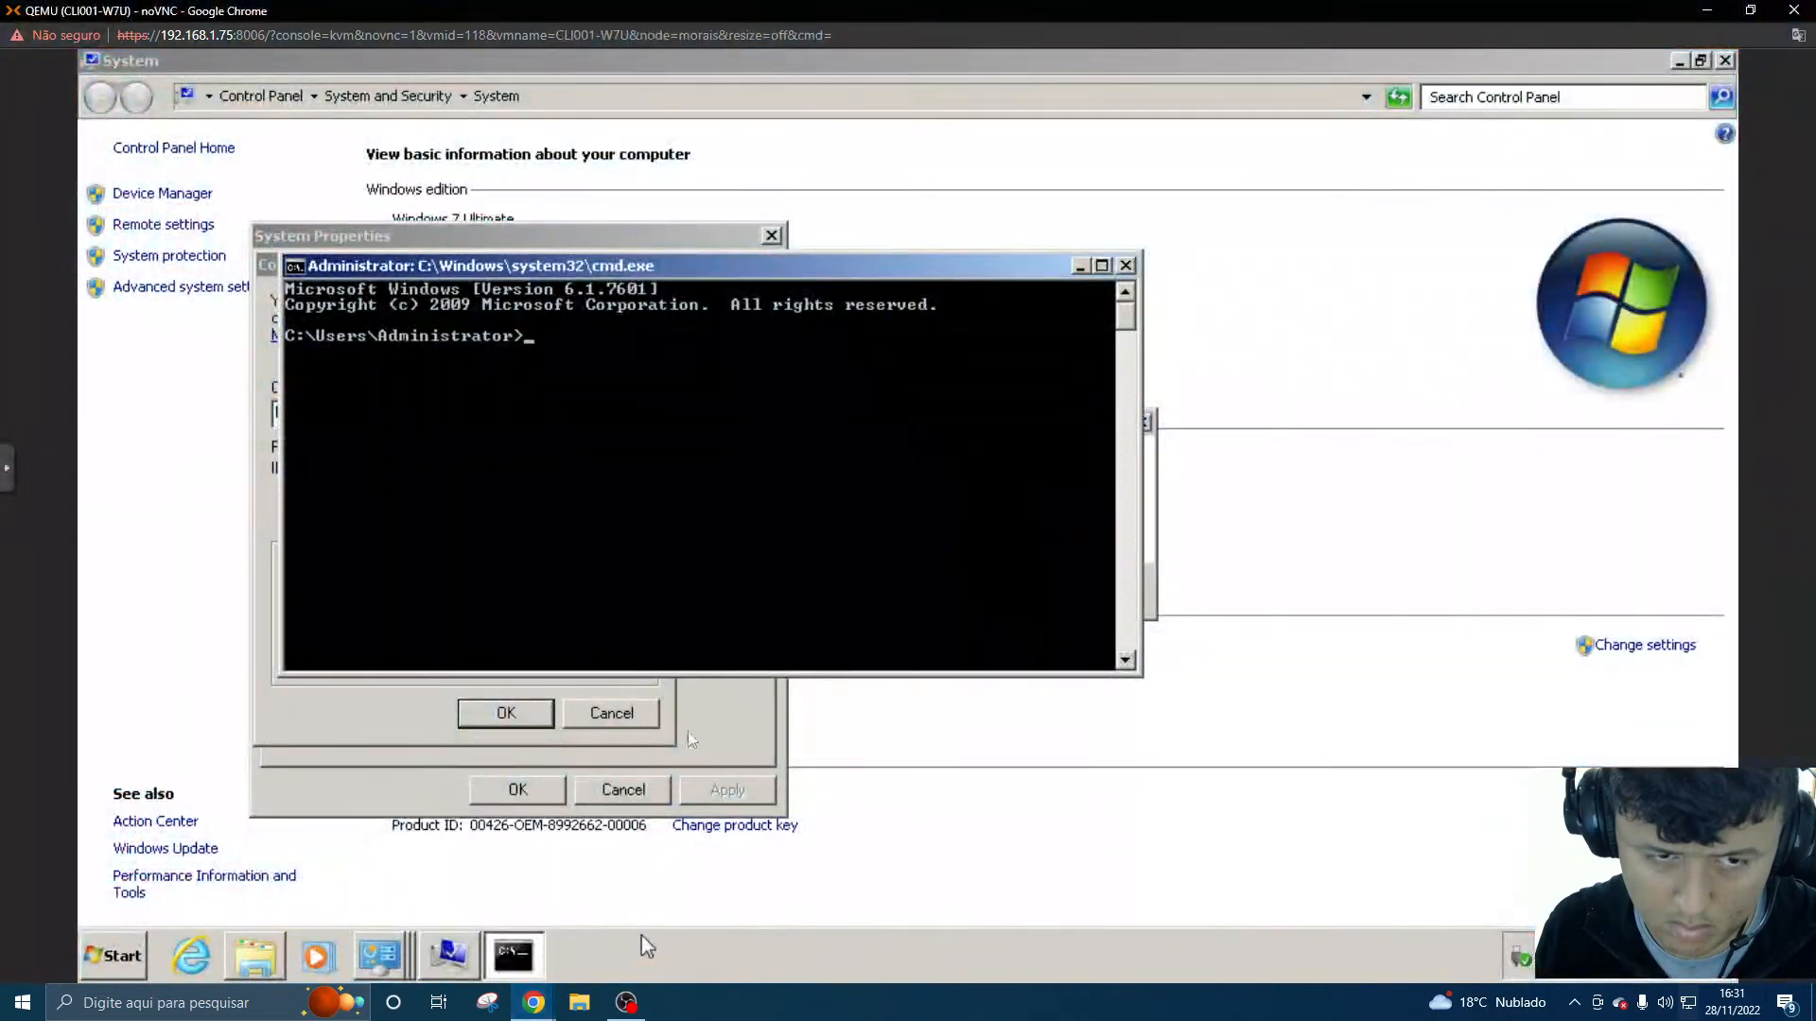
{"action": "type", "text": "ping"}
{"action": "type", "text": " st"}
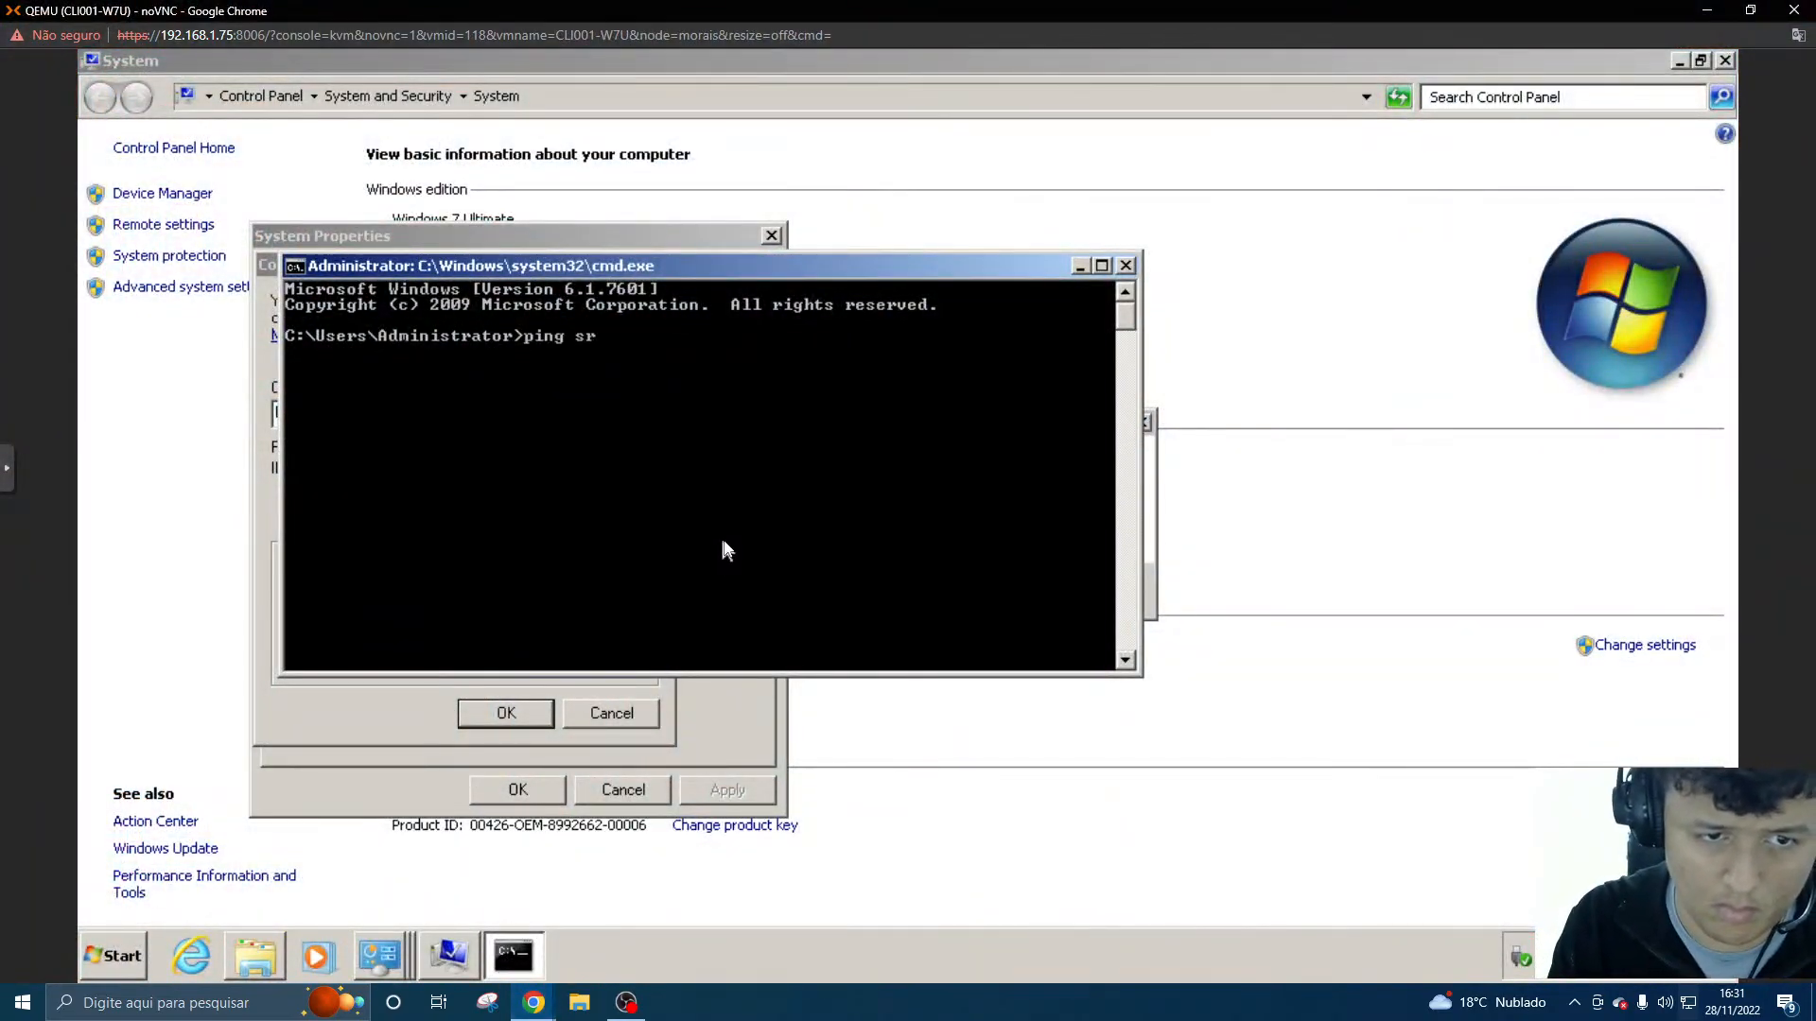
{"action": "key", "text": "BackSpace"}
{"action": "key", "text": "BackSpace"}
{"action": "type", "text": "STV"}
{"action": "key", "text": "BackSpace"}
{"action": "key", "text": "BackSpace"}
{"action": "type", "text": "RV001-AD"}
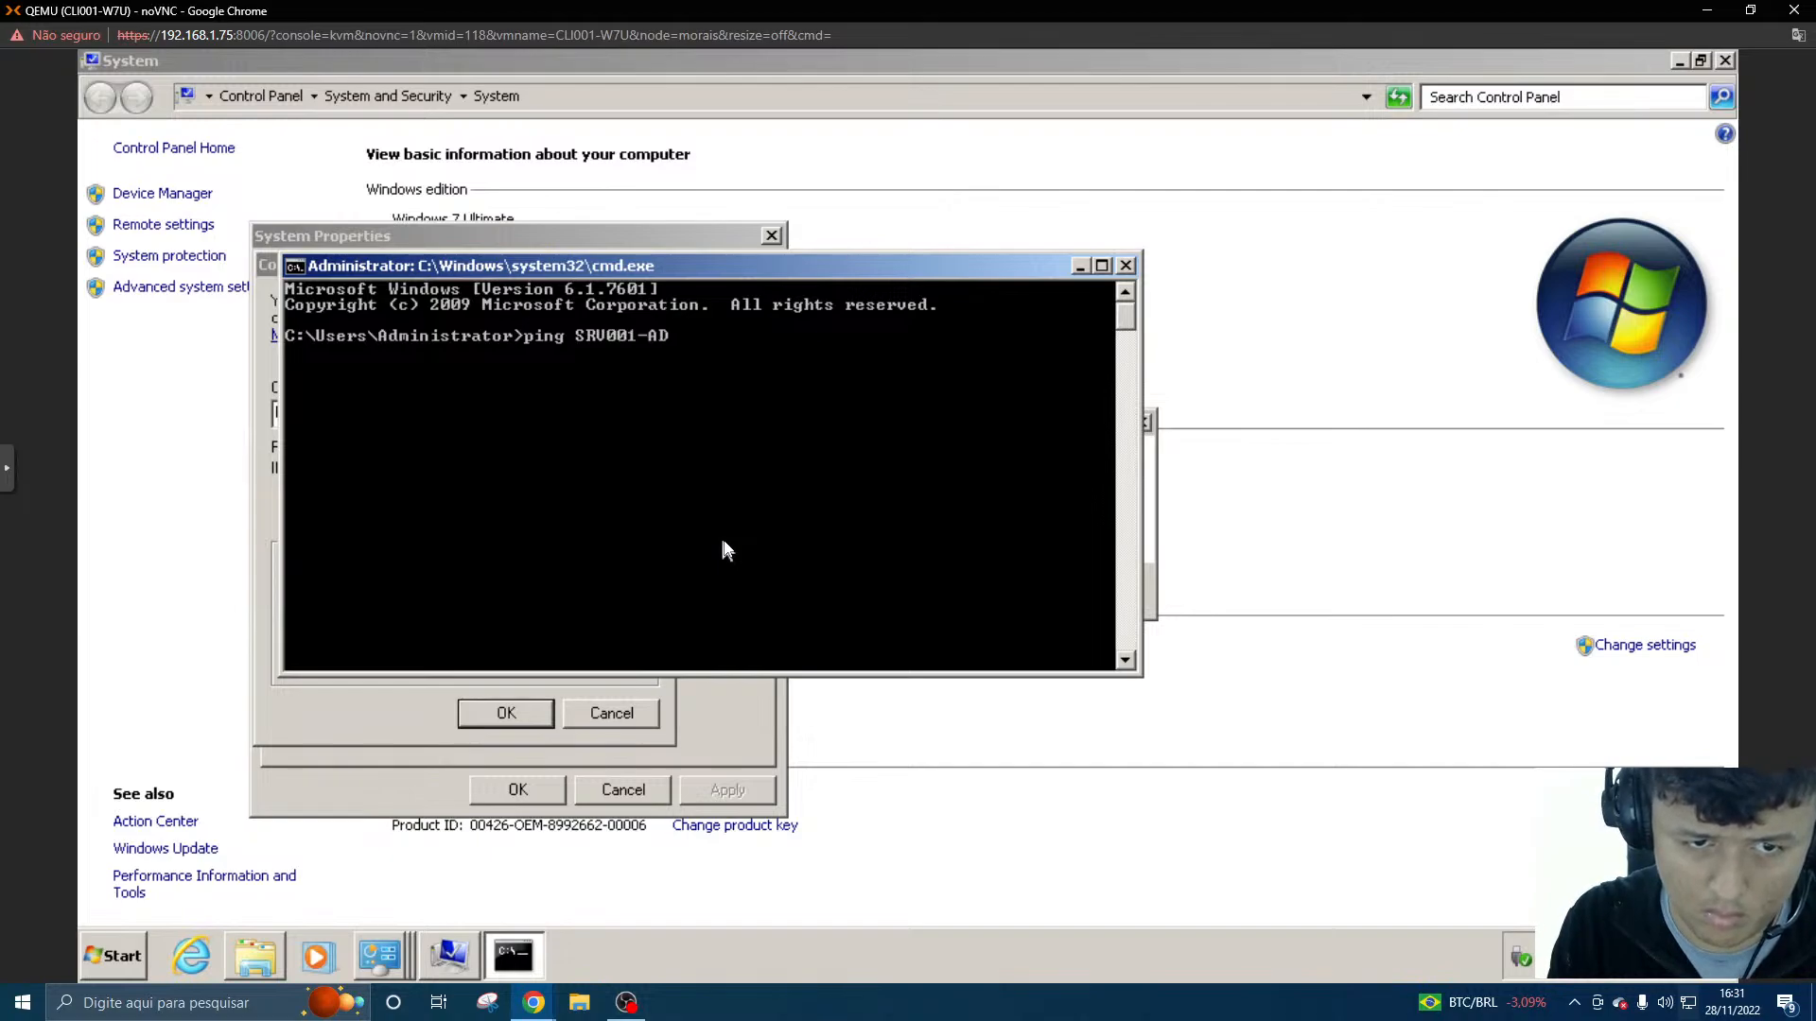
{"action": "key", "text": "Return"}
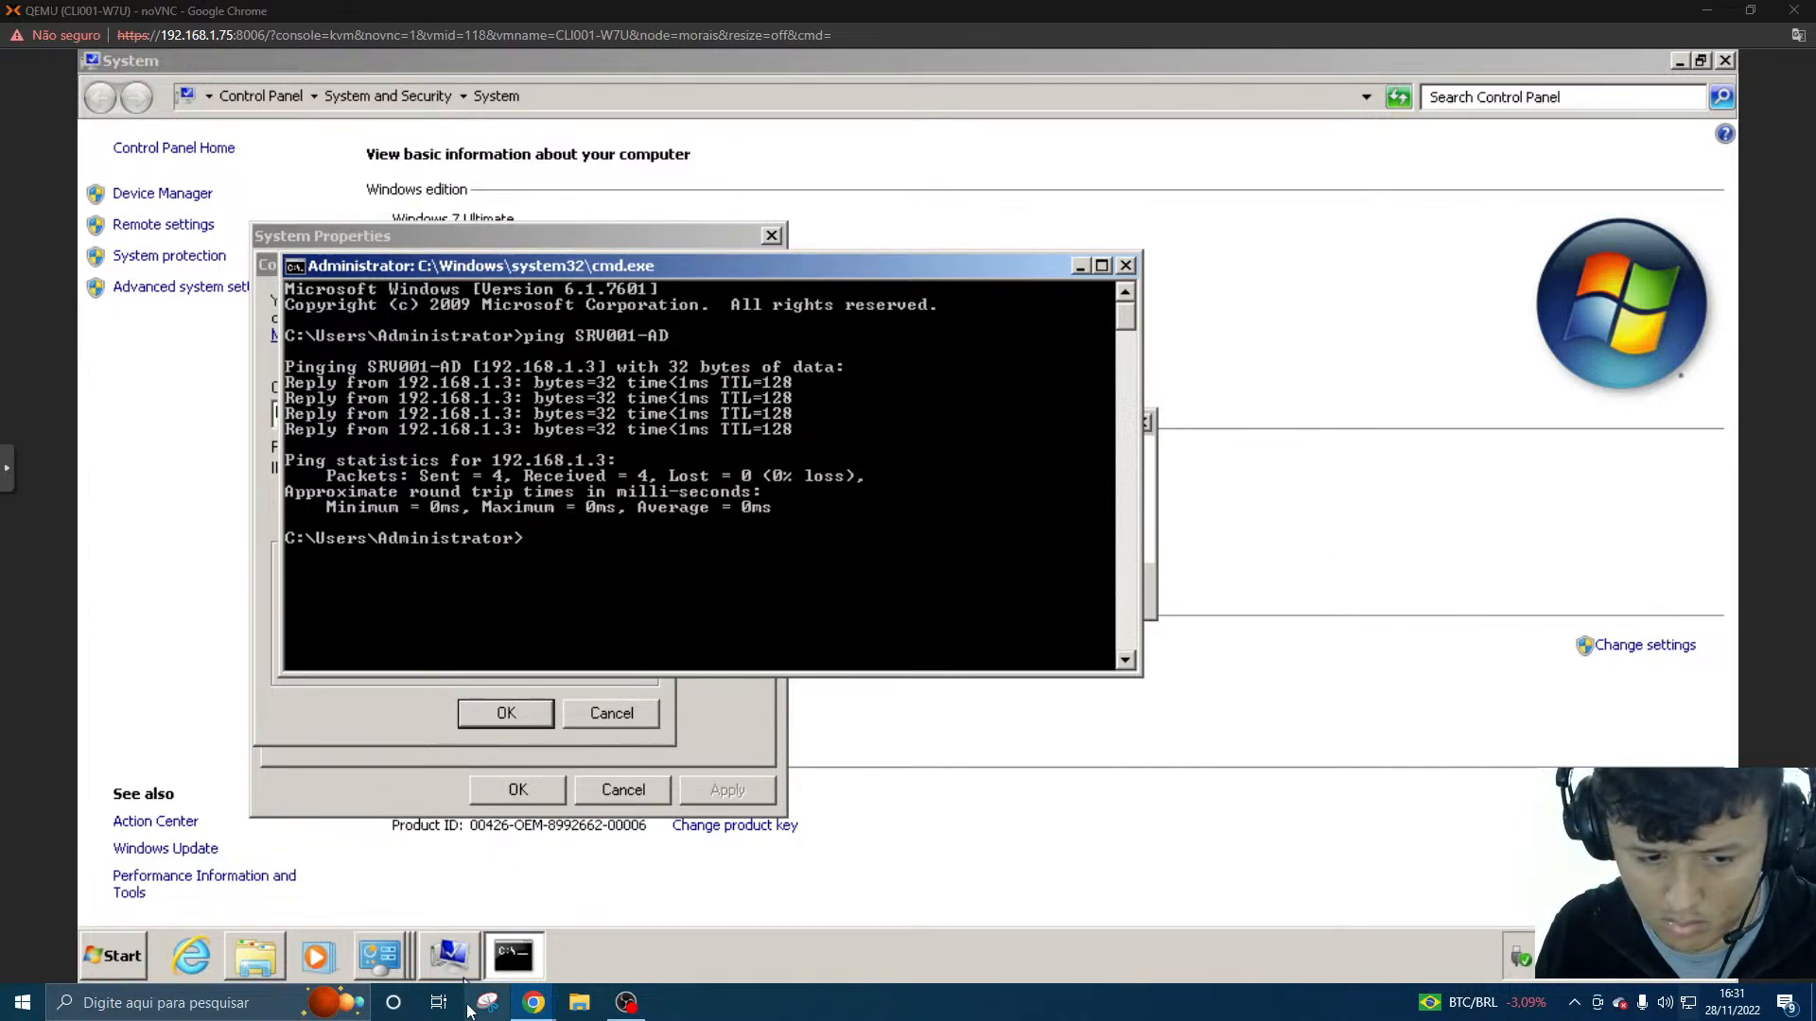
{"action": "mouse_move", "coordinate": [533, 1002]}
{"action": "mouse_move", "coordinate": [388, 925]}
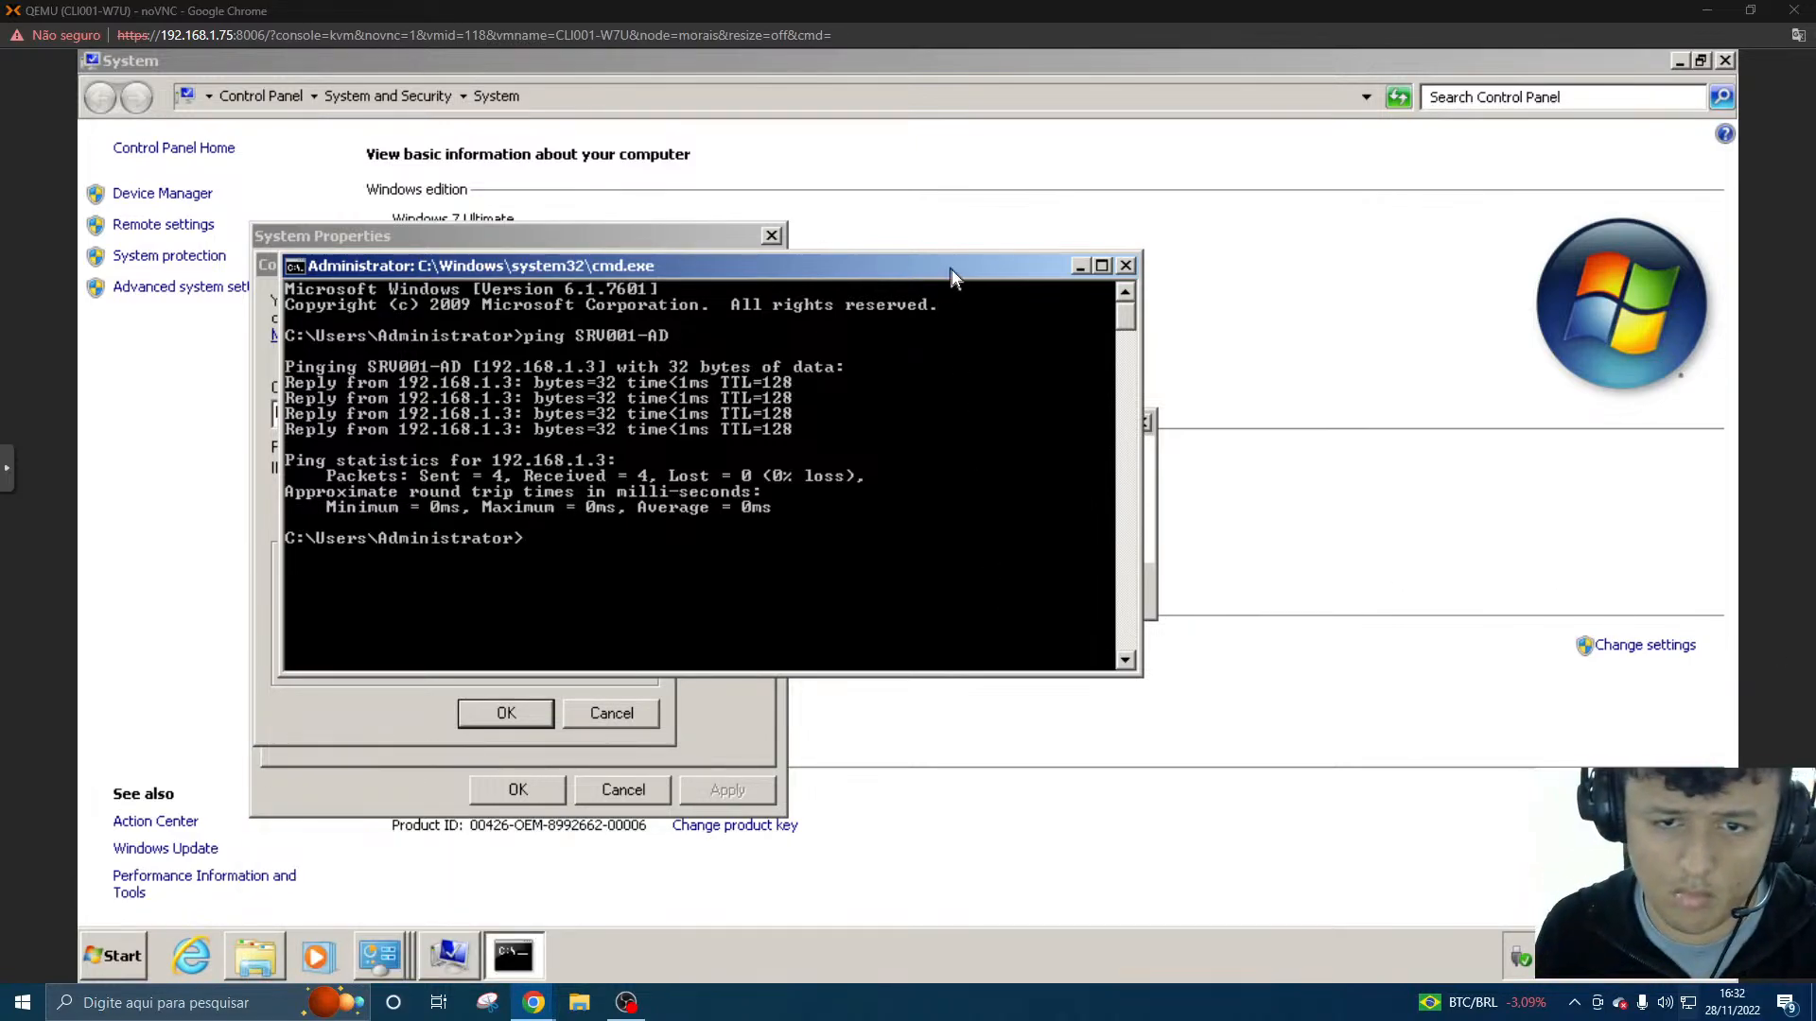
- Switch to the SRV001-AD console and ping IK-PC from its command prompt to test connectivity back to the client
{"action": "left_click_drag", "start_coordinate": [952, 269], "coordinate": [1227, 415]}
{"action": "left_click", "coordinate": [974, 207]}
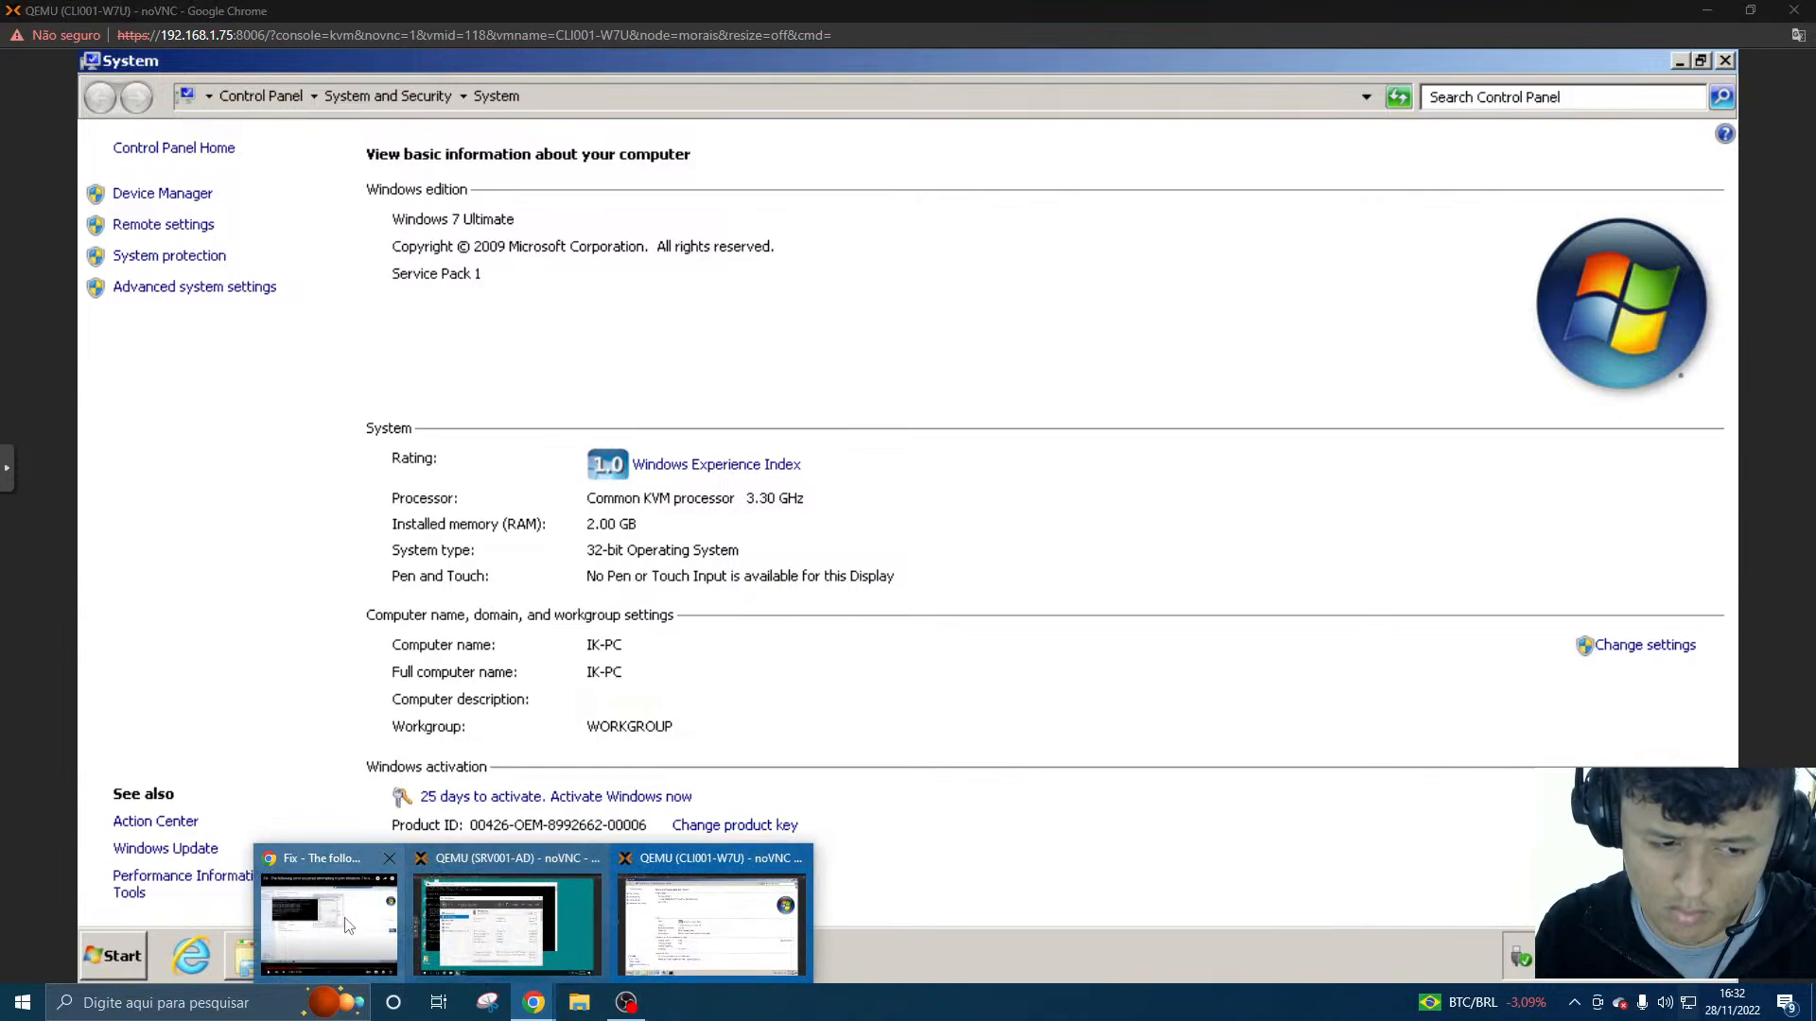
{"action": "left_click", "coordinate": [346, 925]}
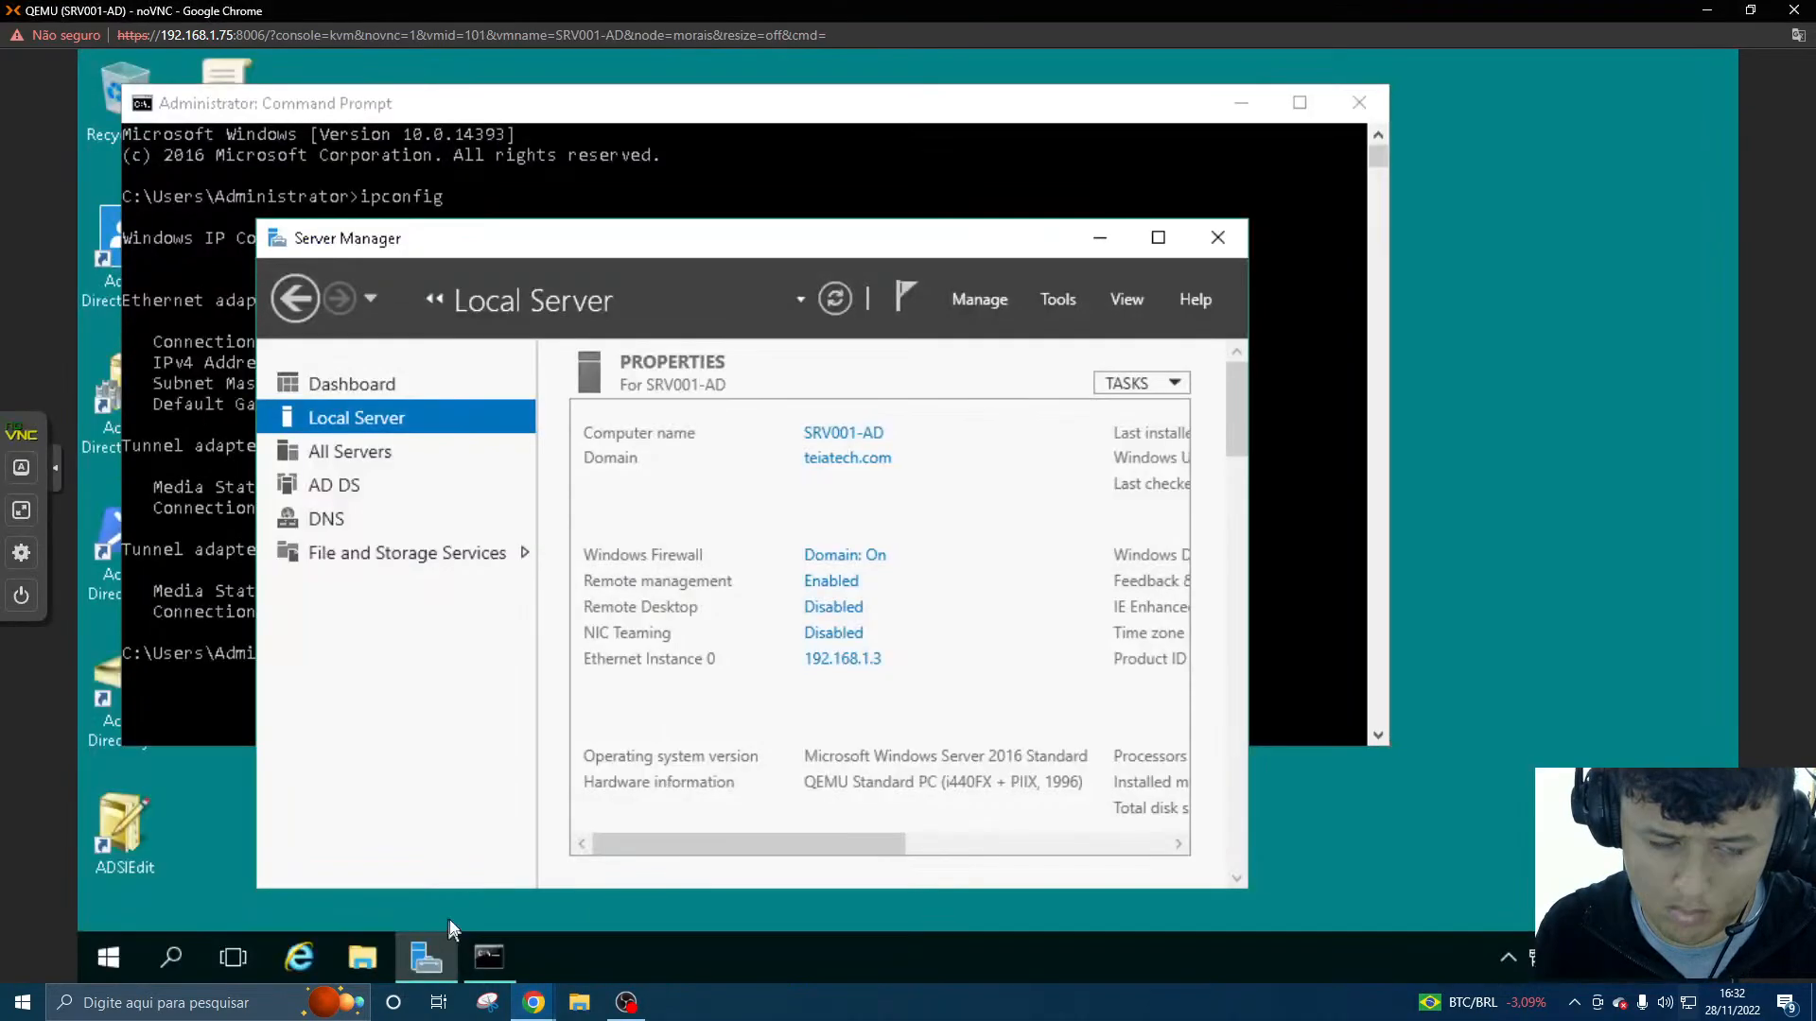
{"action": "left_click", "coordinate": [1100, 237]}
{"action": "left_click", "coordinate": [922, 596]}
{"action": "type", "text": "PIN"}
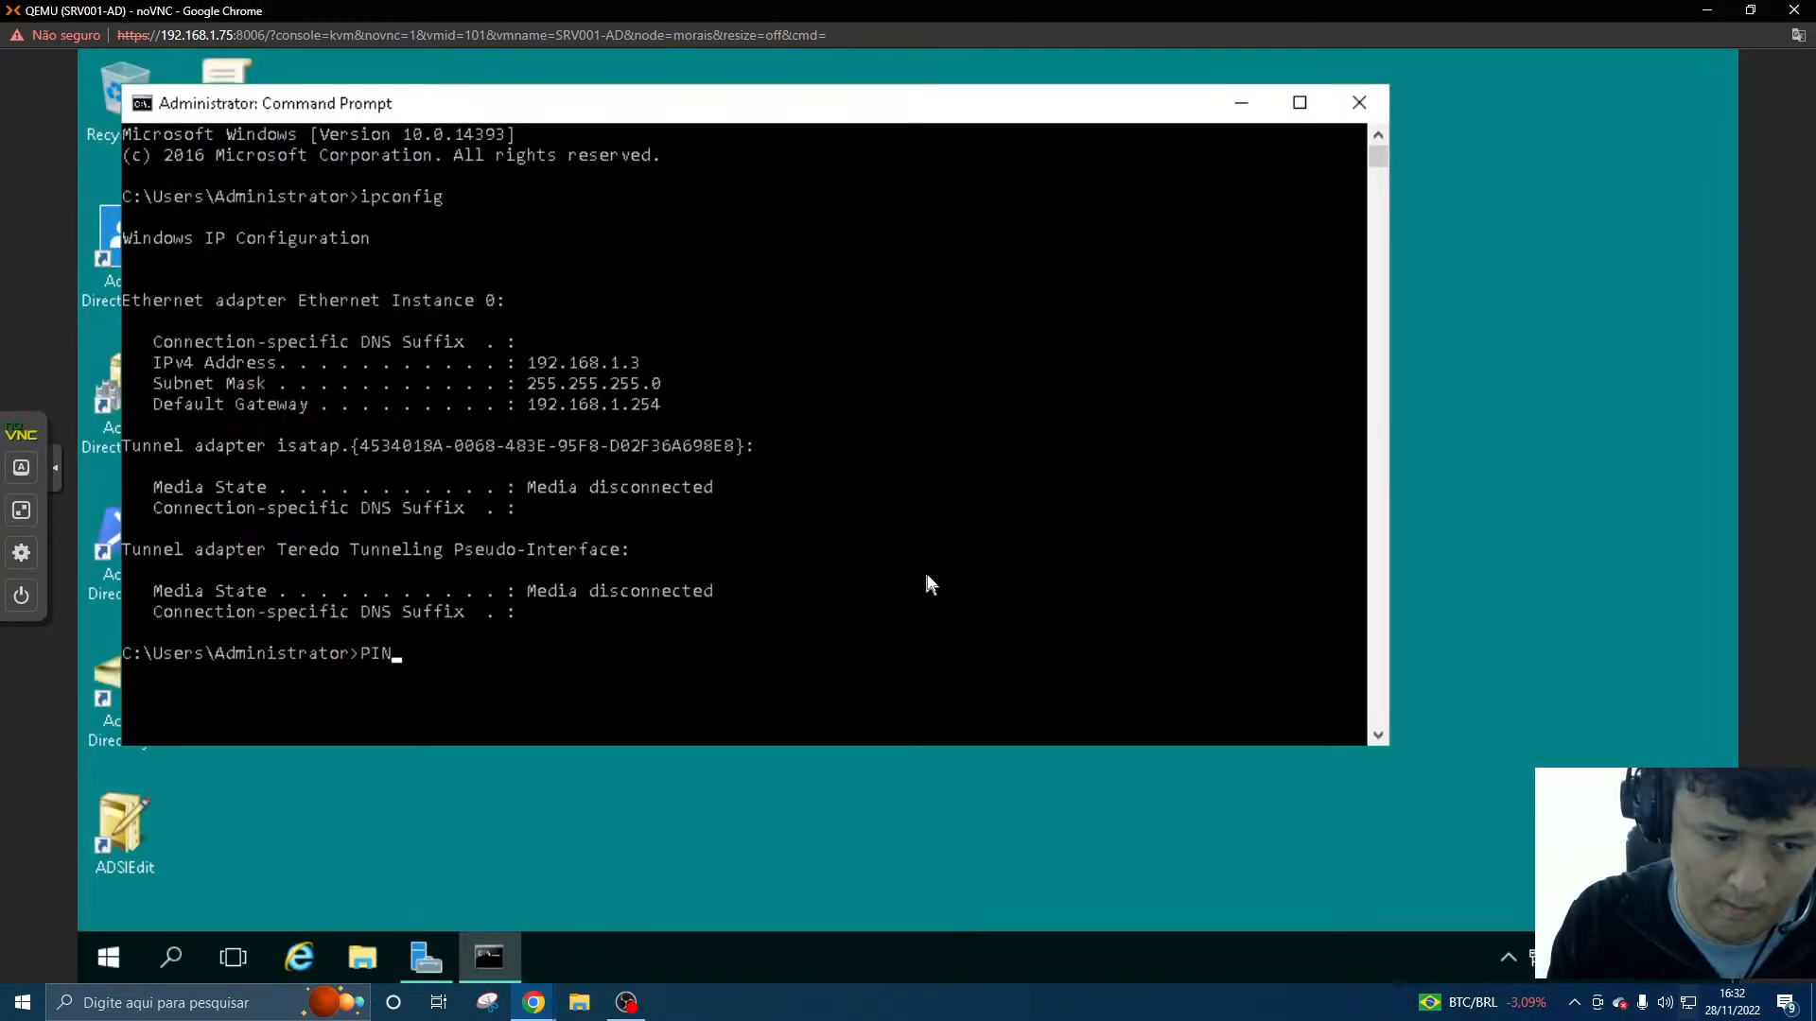
{"action": "type", "text": "G IK-PC"}
{"action": "key", "text": "Return"}
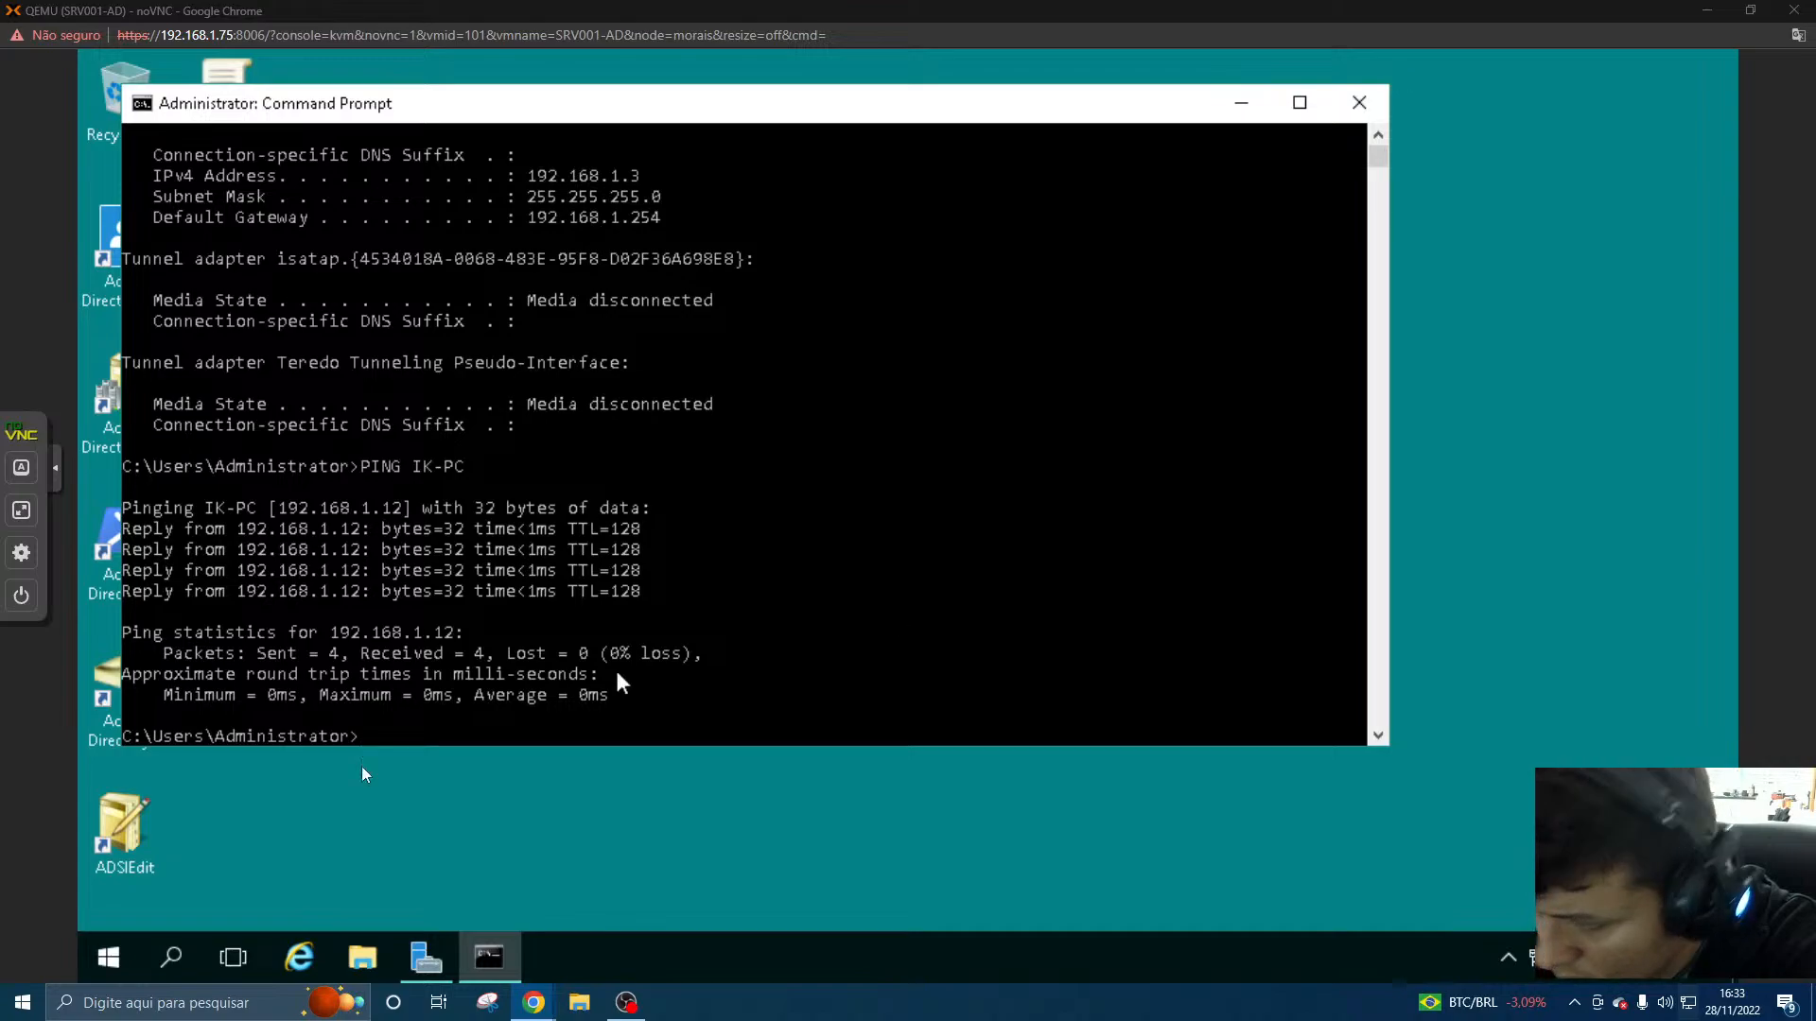
- Return to the CLI001-W7U console and open the TCP/IPv4 properties of its Local Area Connection
{"action": "mouse_move", "coordinate": [534, 1002]}
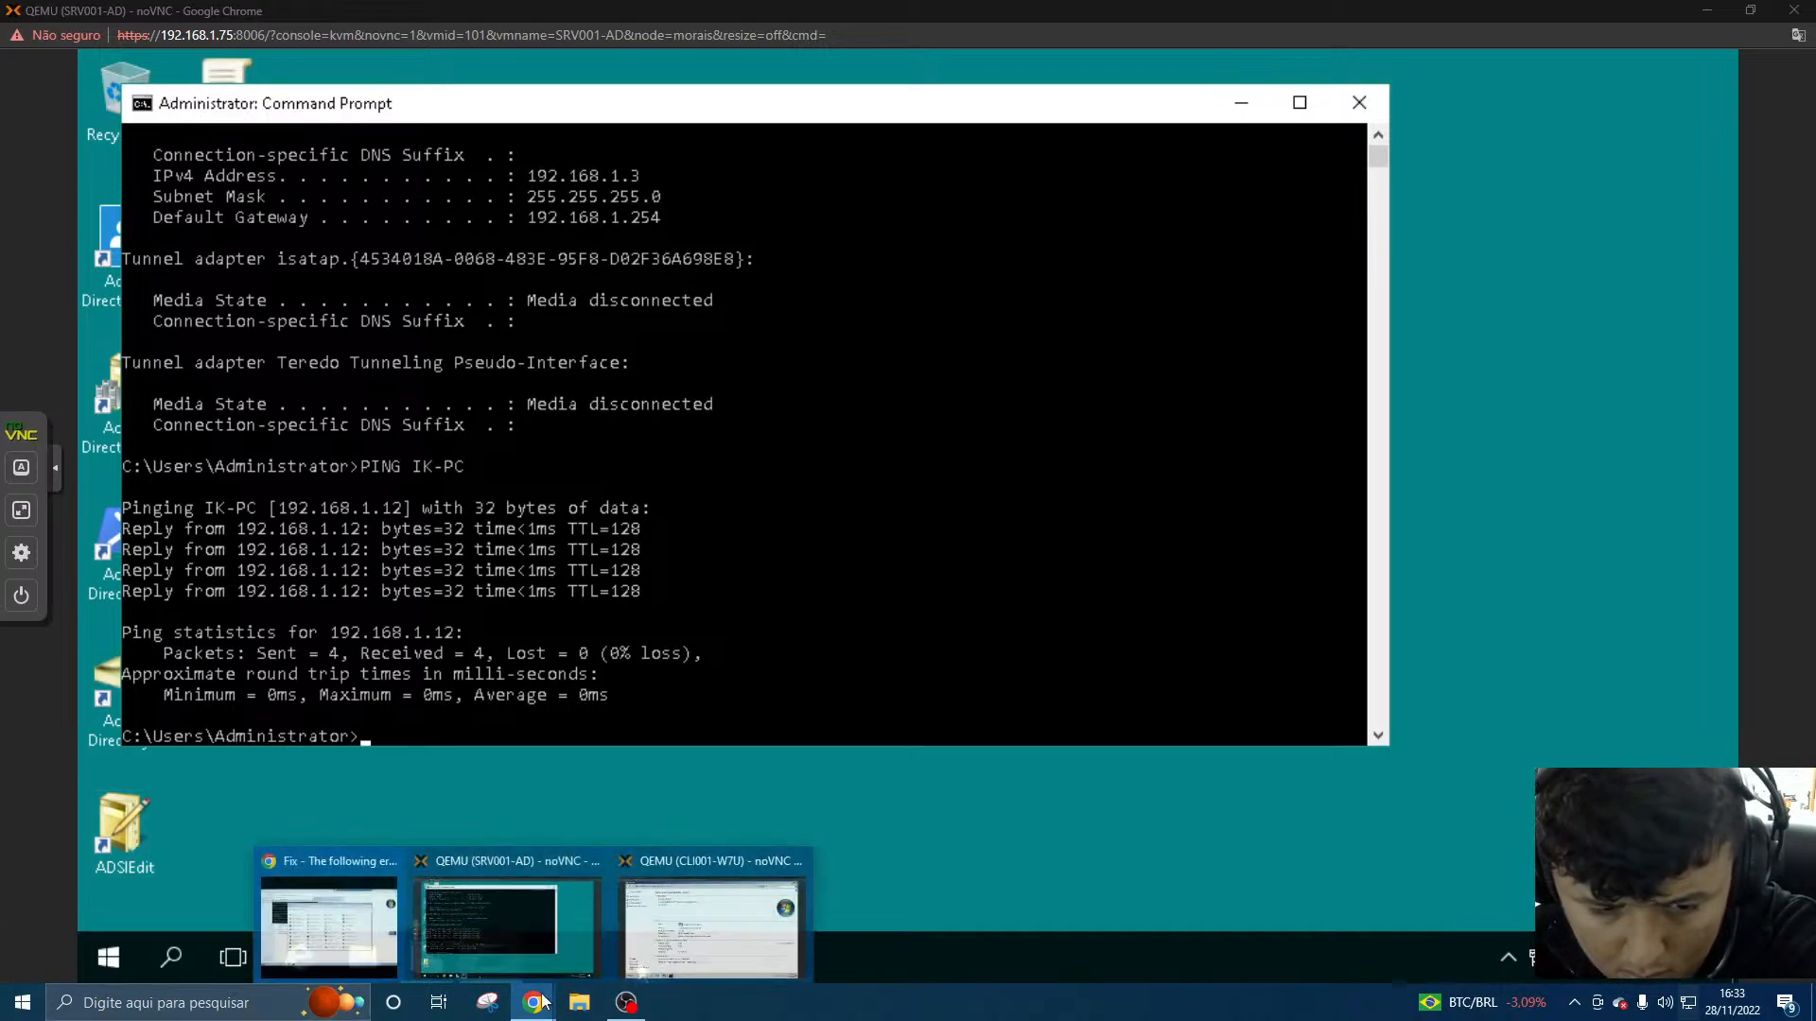
{"action": "left_click", "coordinate": [671, 955]}
{"action": "left_click", "coordinate": [135, 965]}
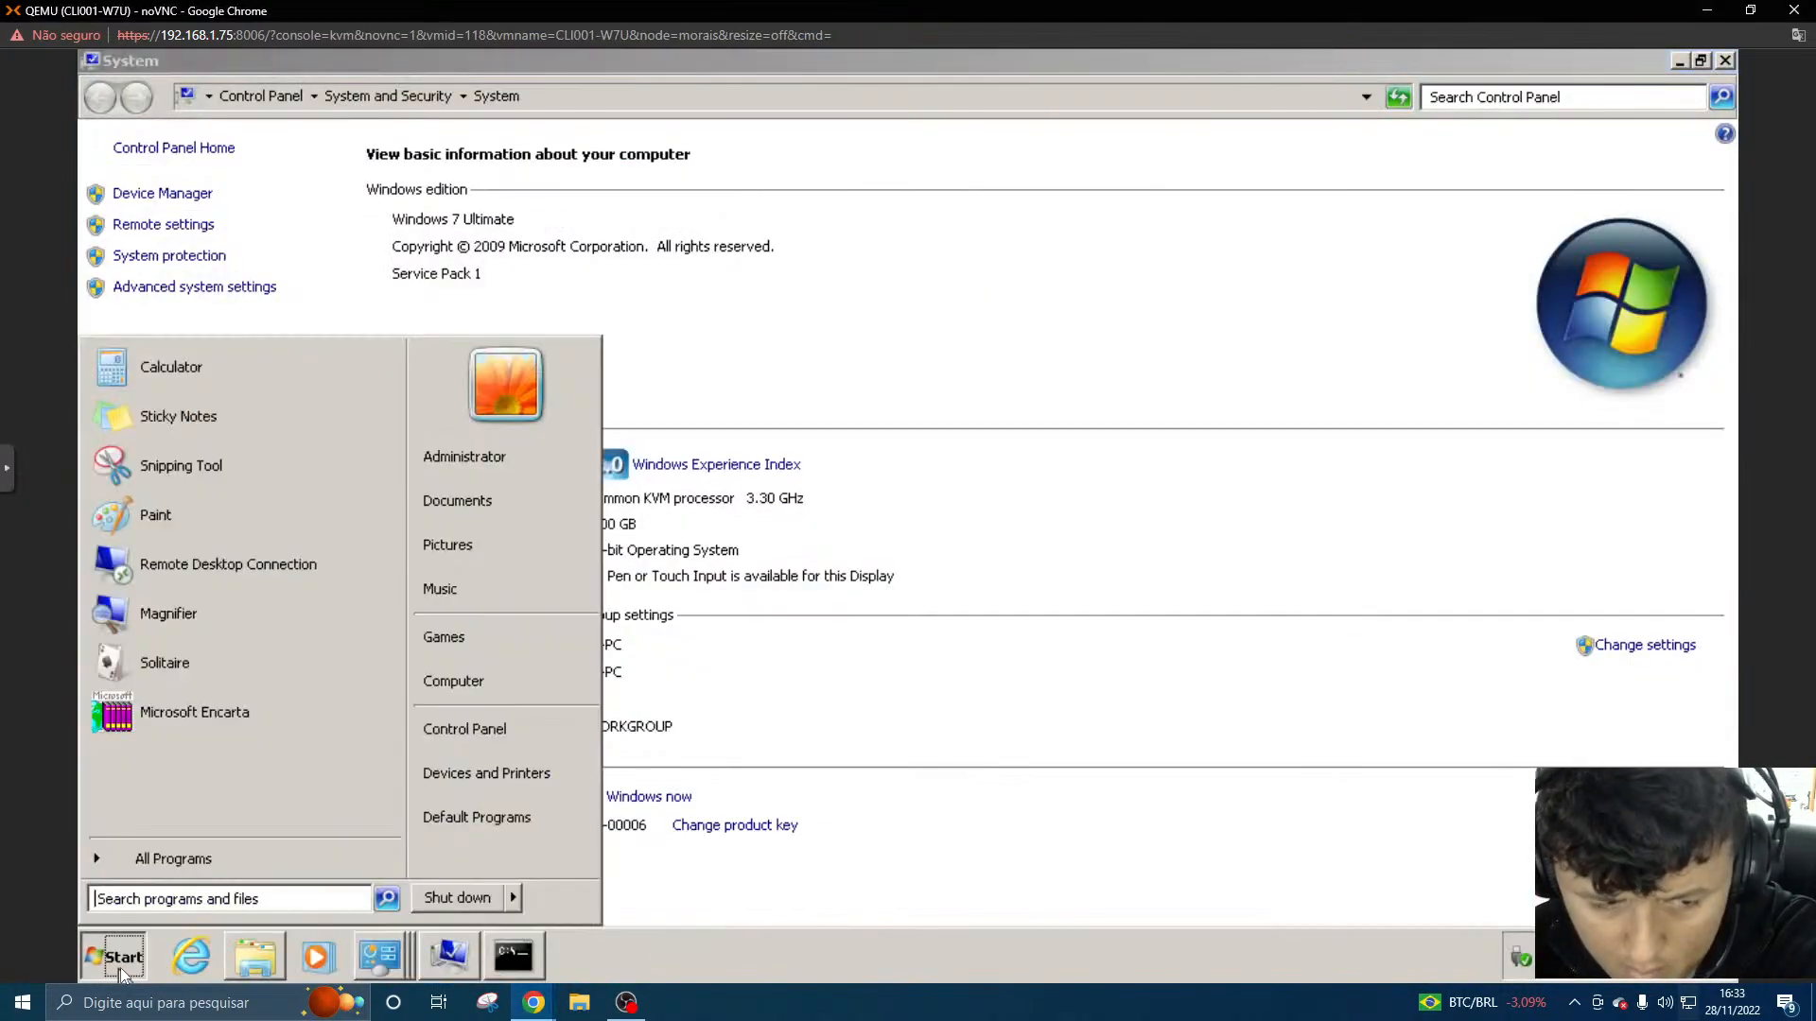
{"action": "type", "text": "control panel"}
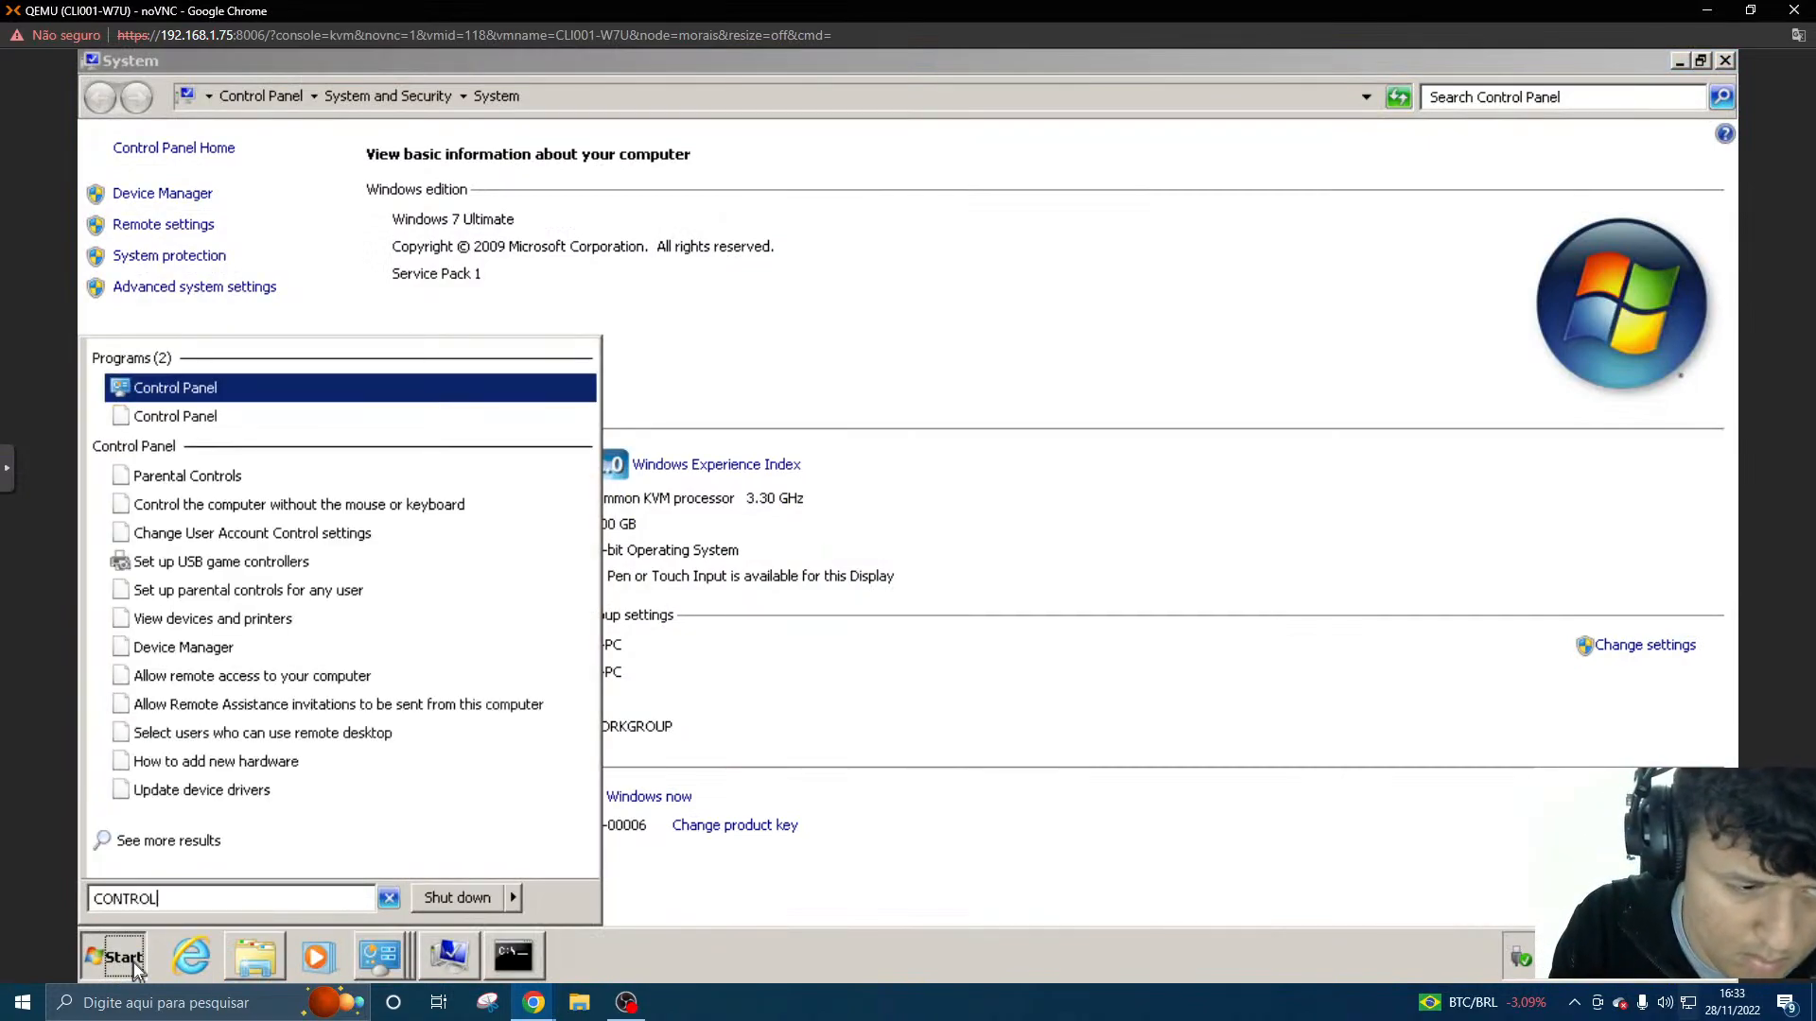
{"action": "key", "text": "Return"}
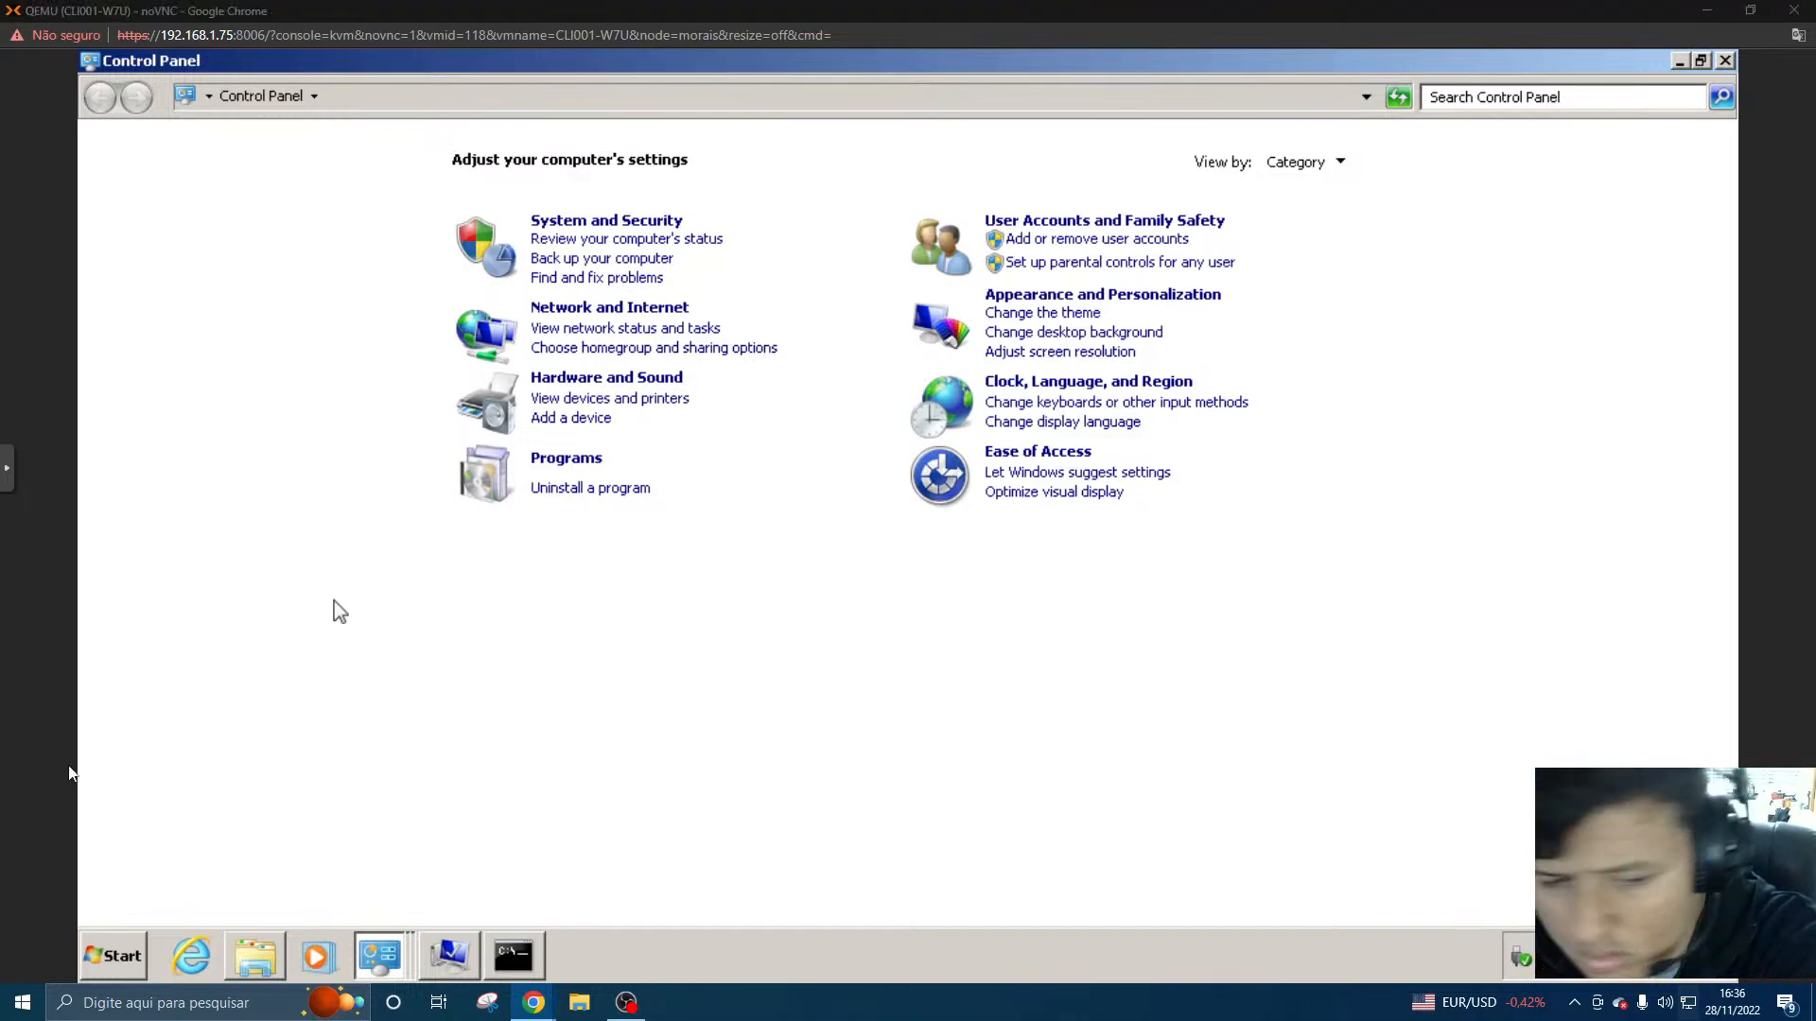
{"action": "left_click", "coordinate": [615, 310]}
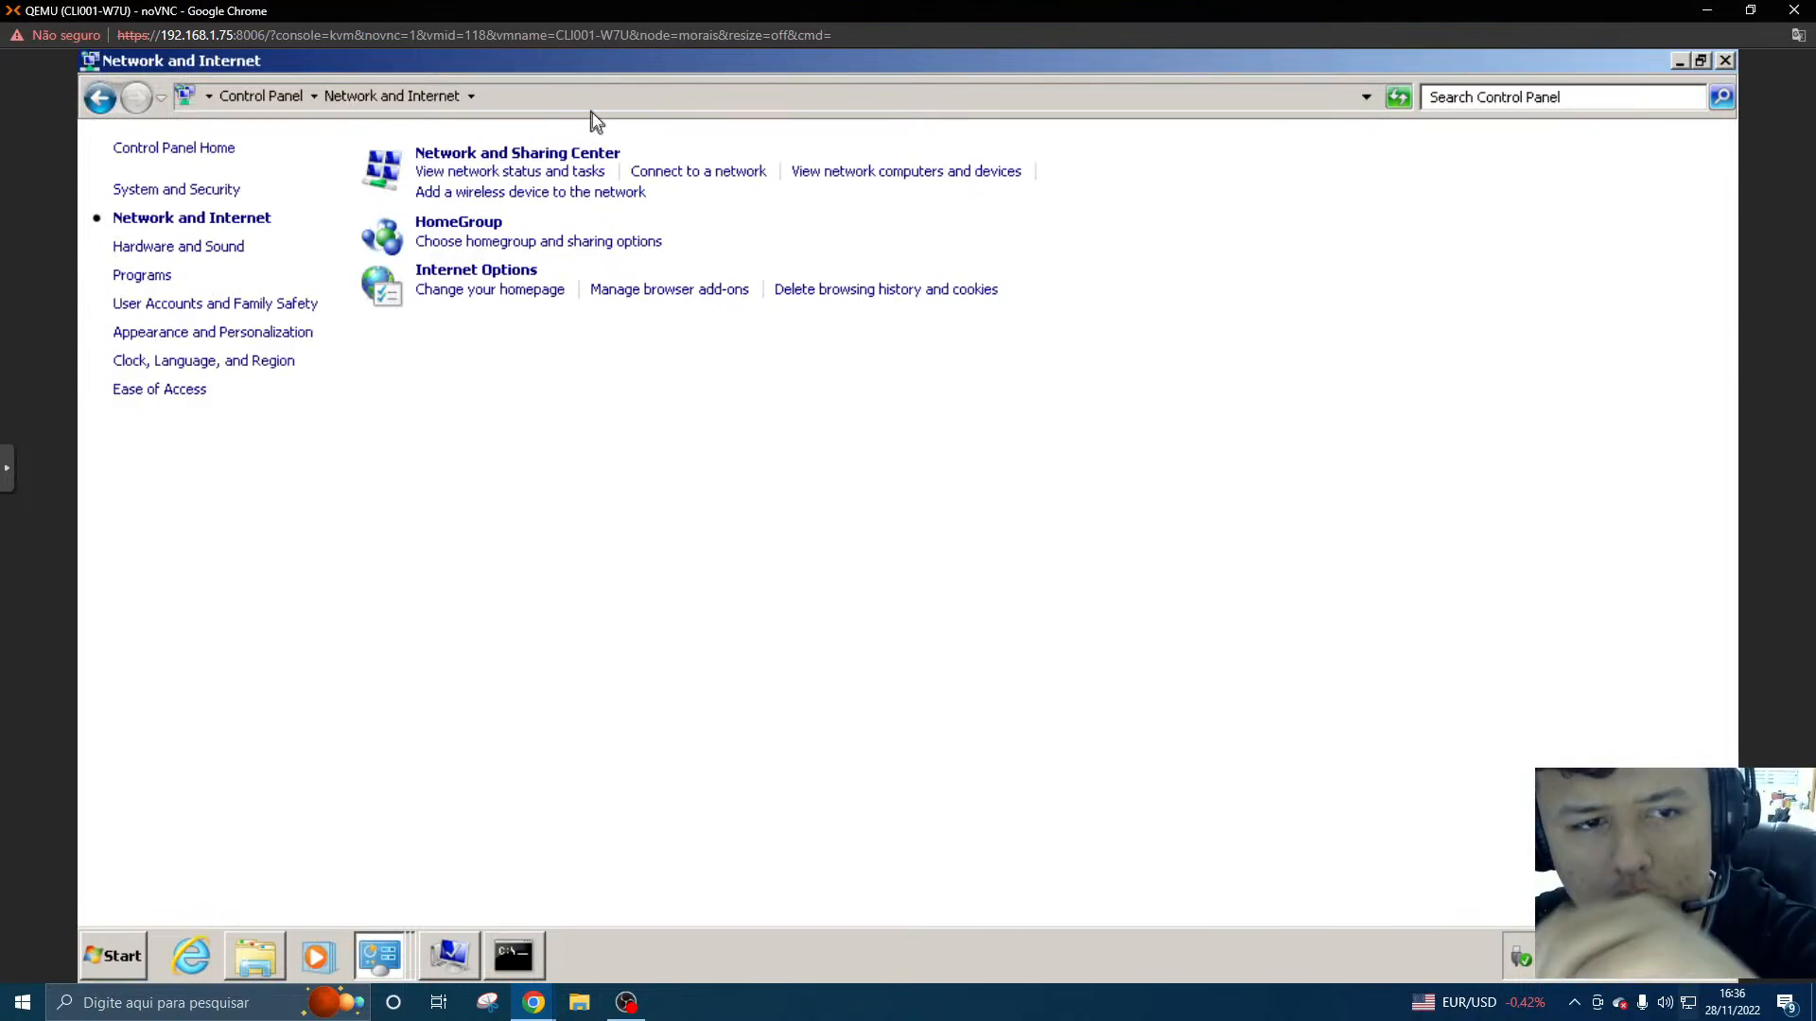
{"action": "left_click", "coordinate": [579, 161]}
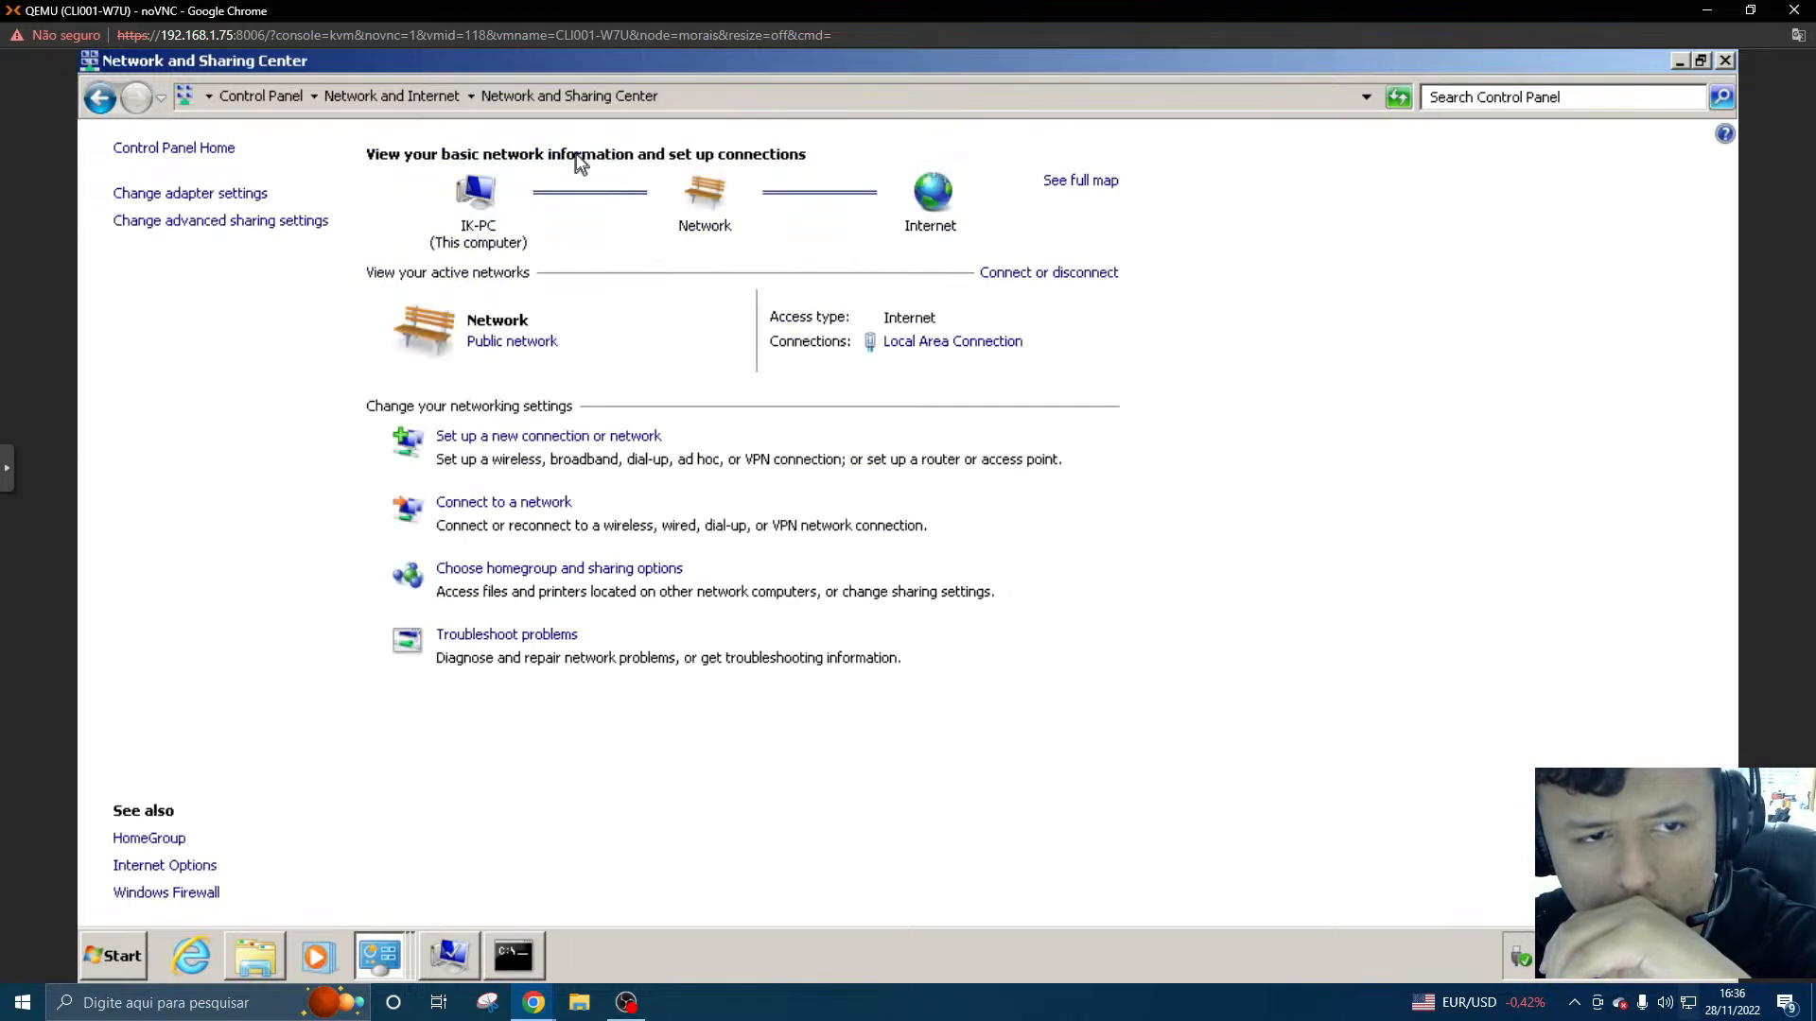
{"action": "left_click", "coordinate": [963, 345]}
{"action": "double_click", "coordinate": [889, 553]}
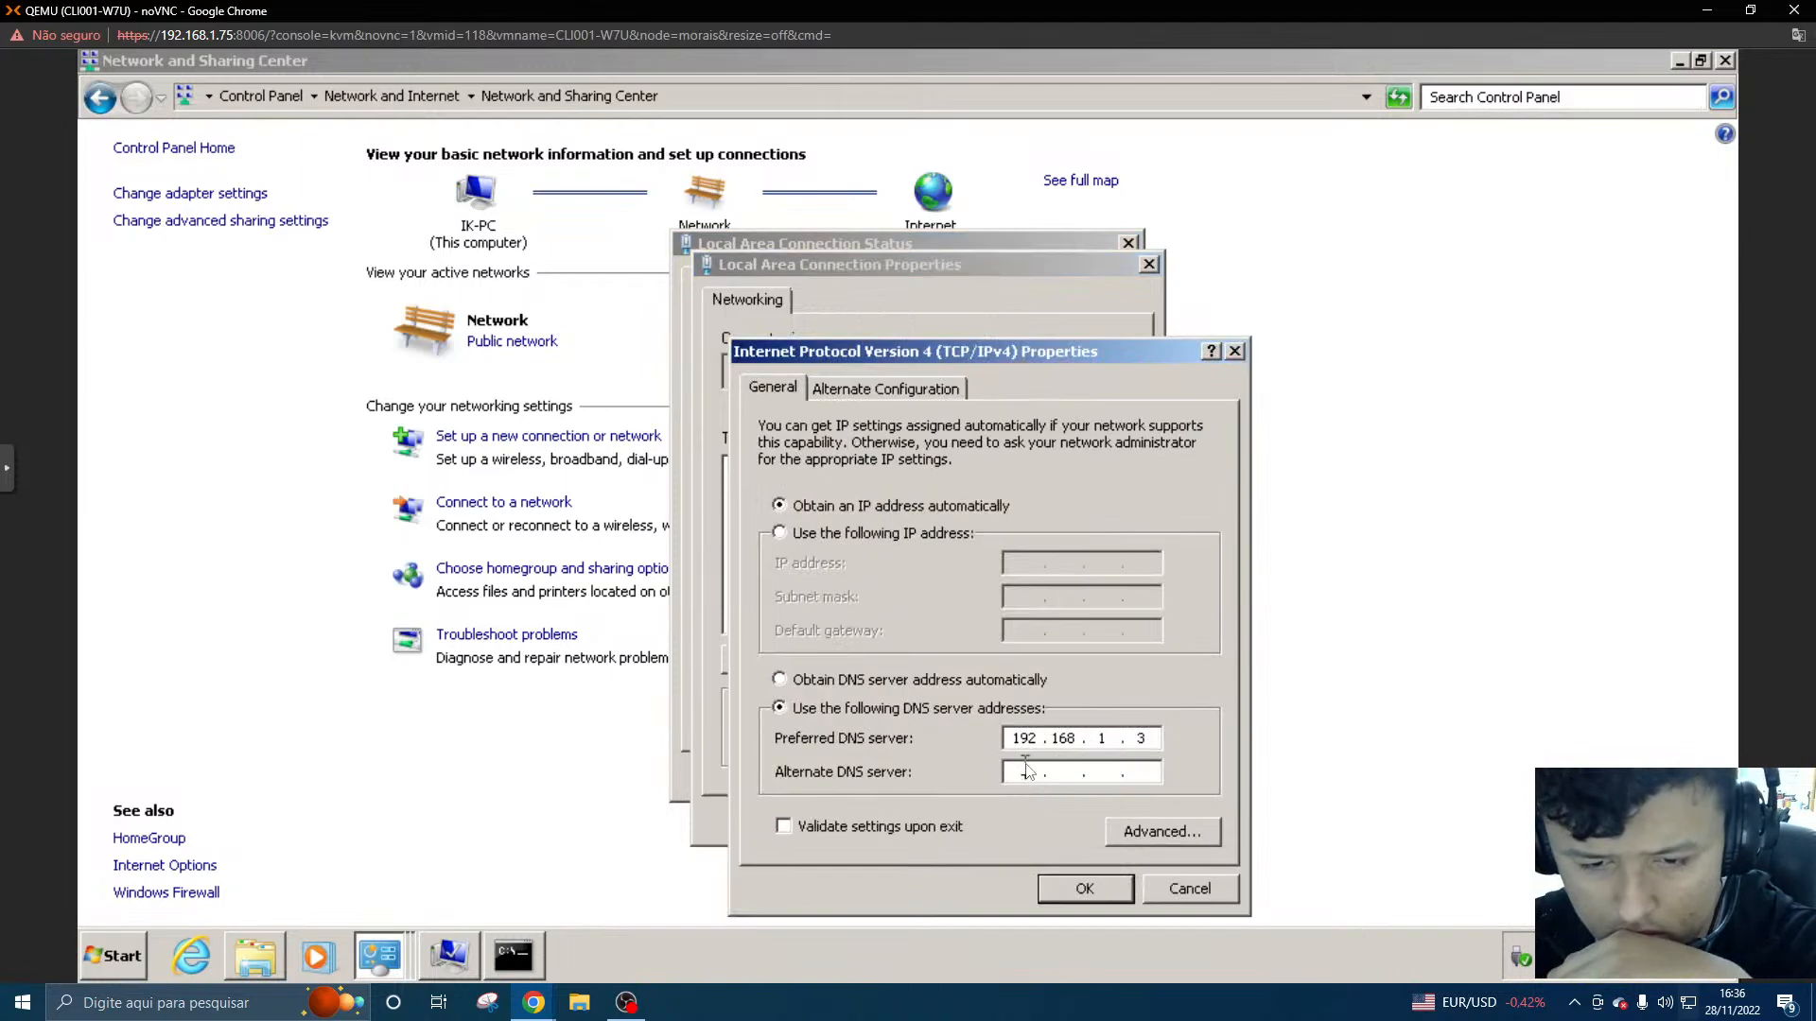
- Run ipconfig in the CLI001-W7U command prompt to look up the default gateway address, then minimize the prompt
{"action": "left_click", "coordinate": [514, 955]}
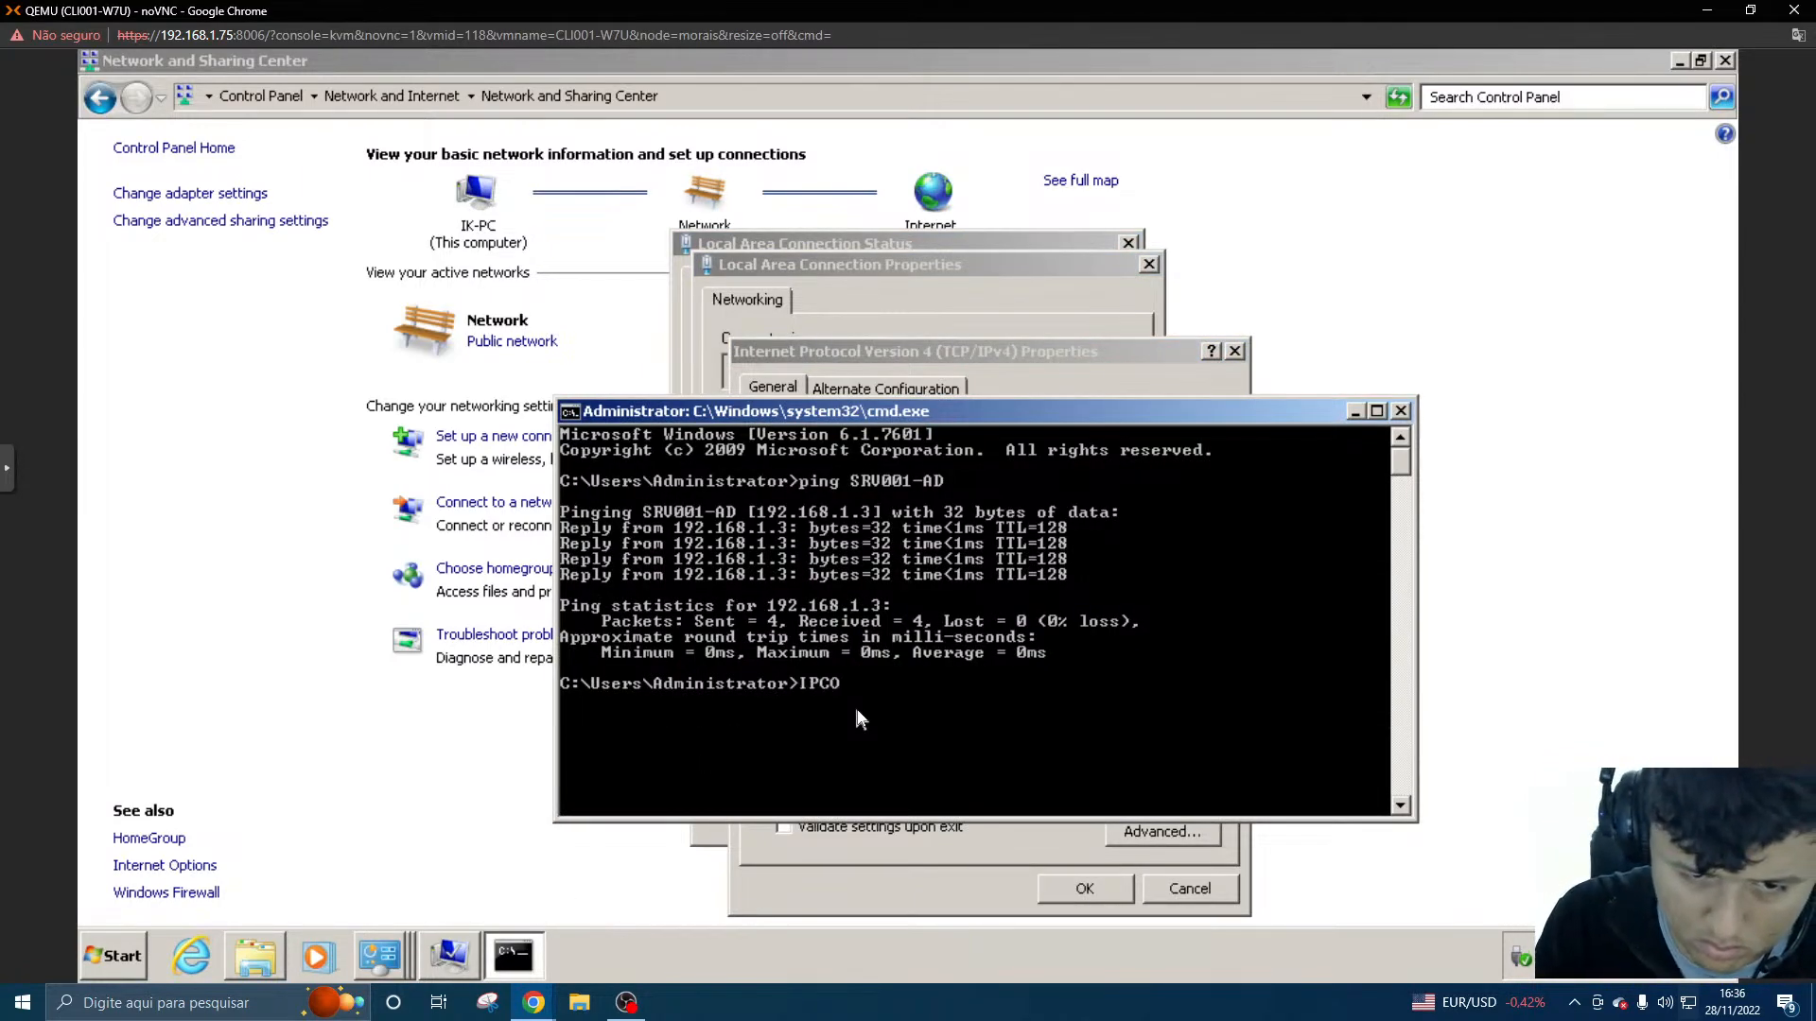
{"action": "type", "text": "ipconfig"}
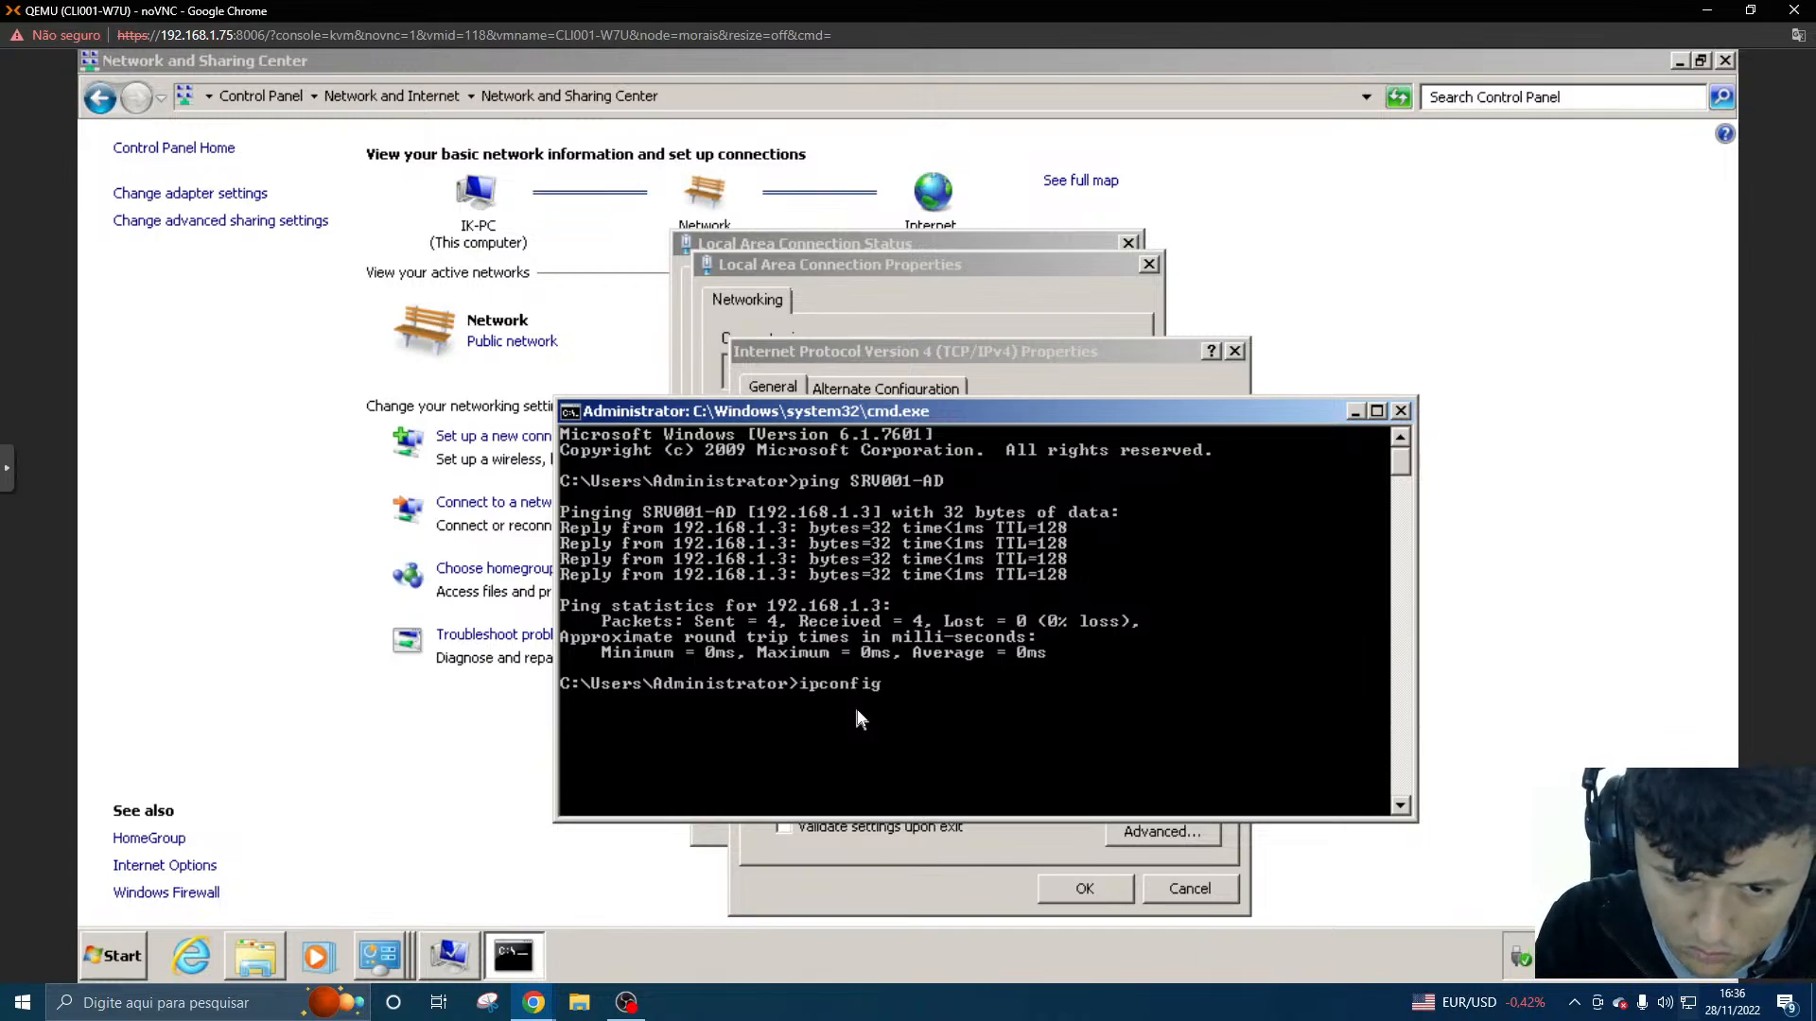
{"action": "key", "text": "Return"}
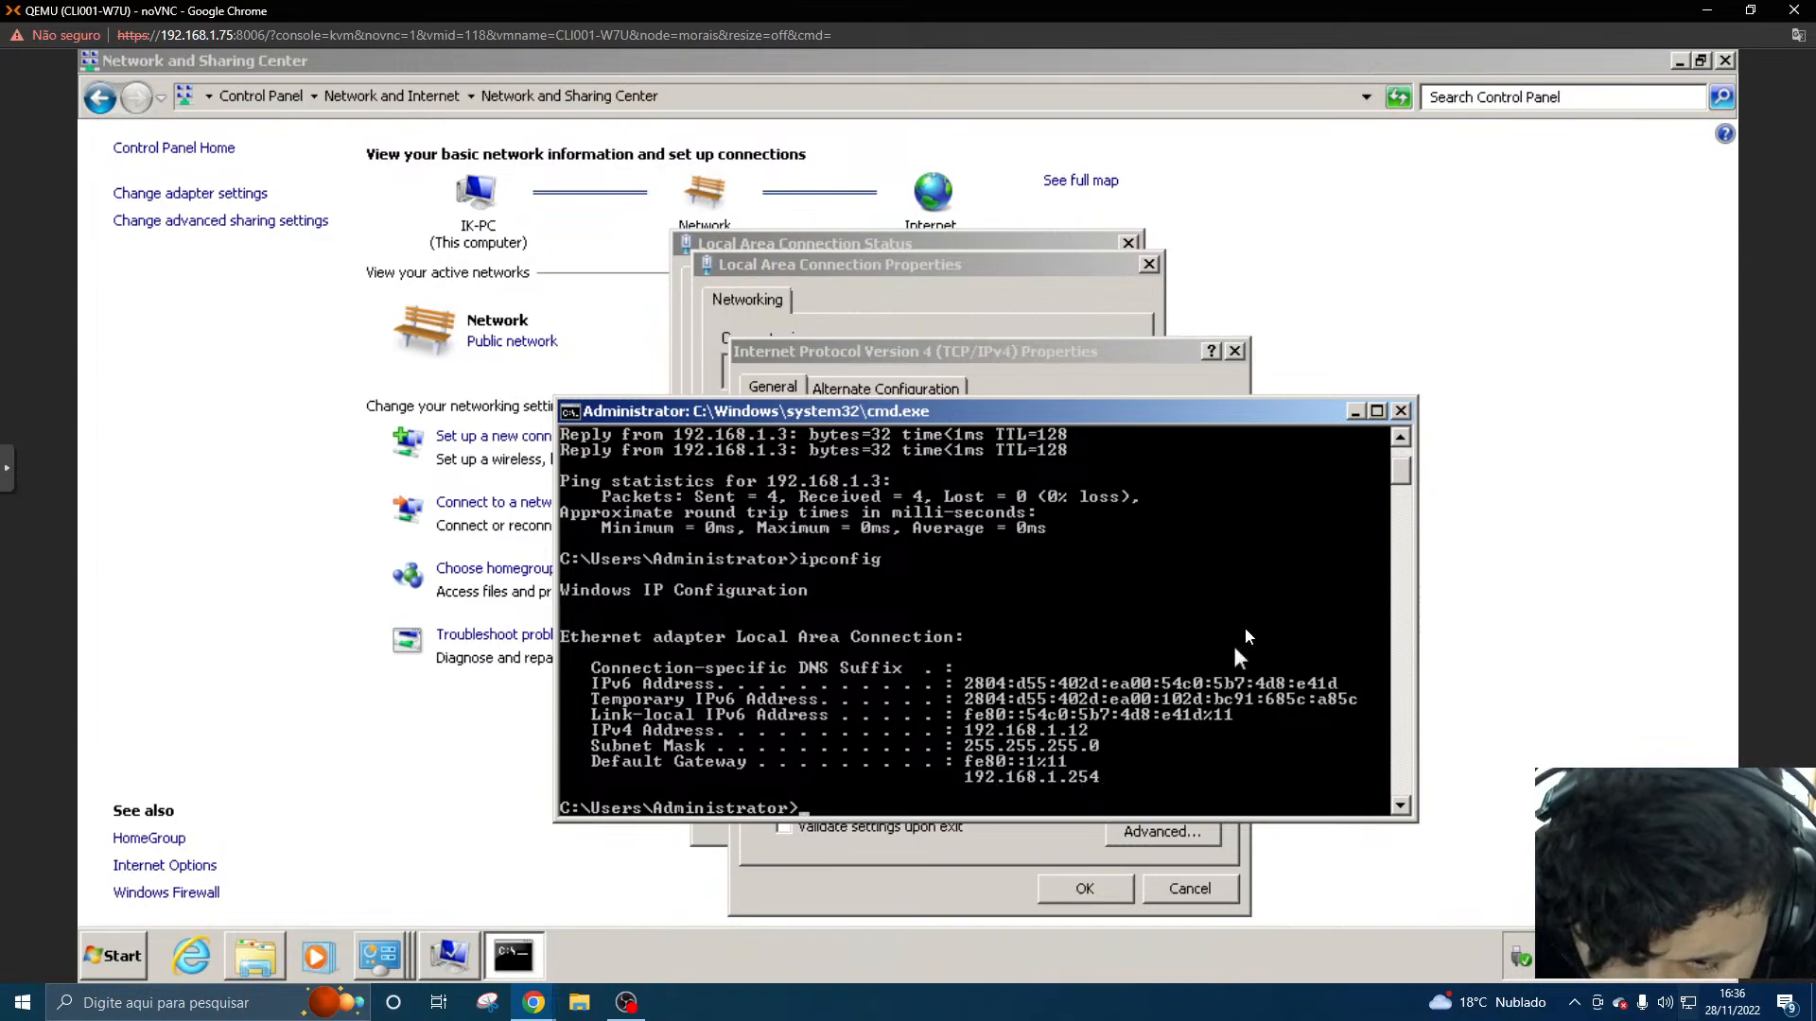
{"action": "left_click", "coordinate": [1354, 413]}
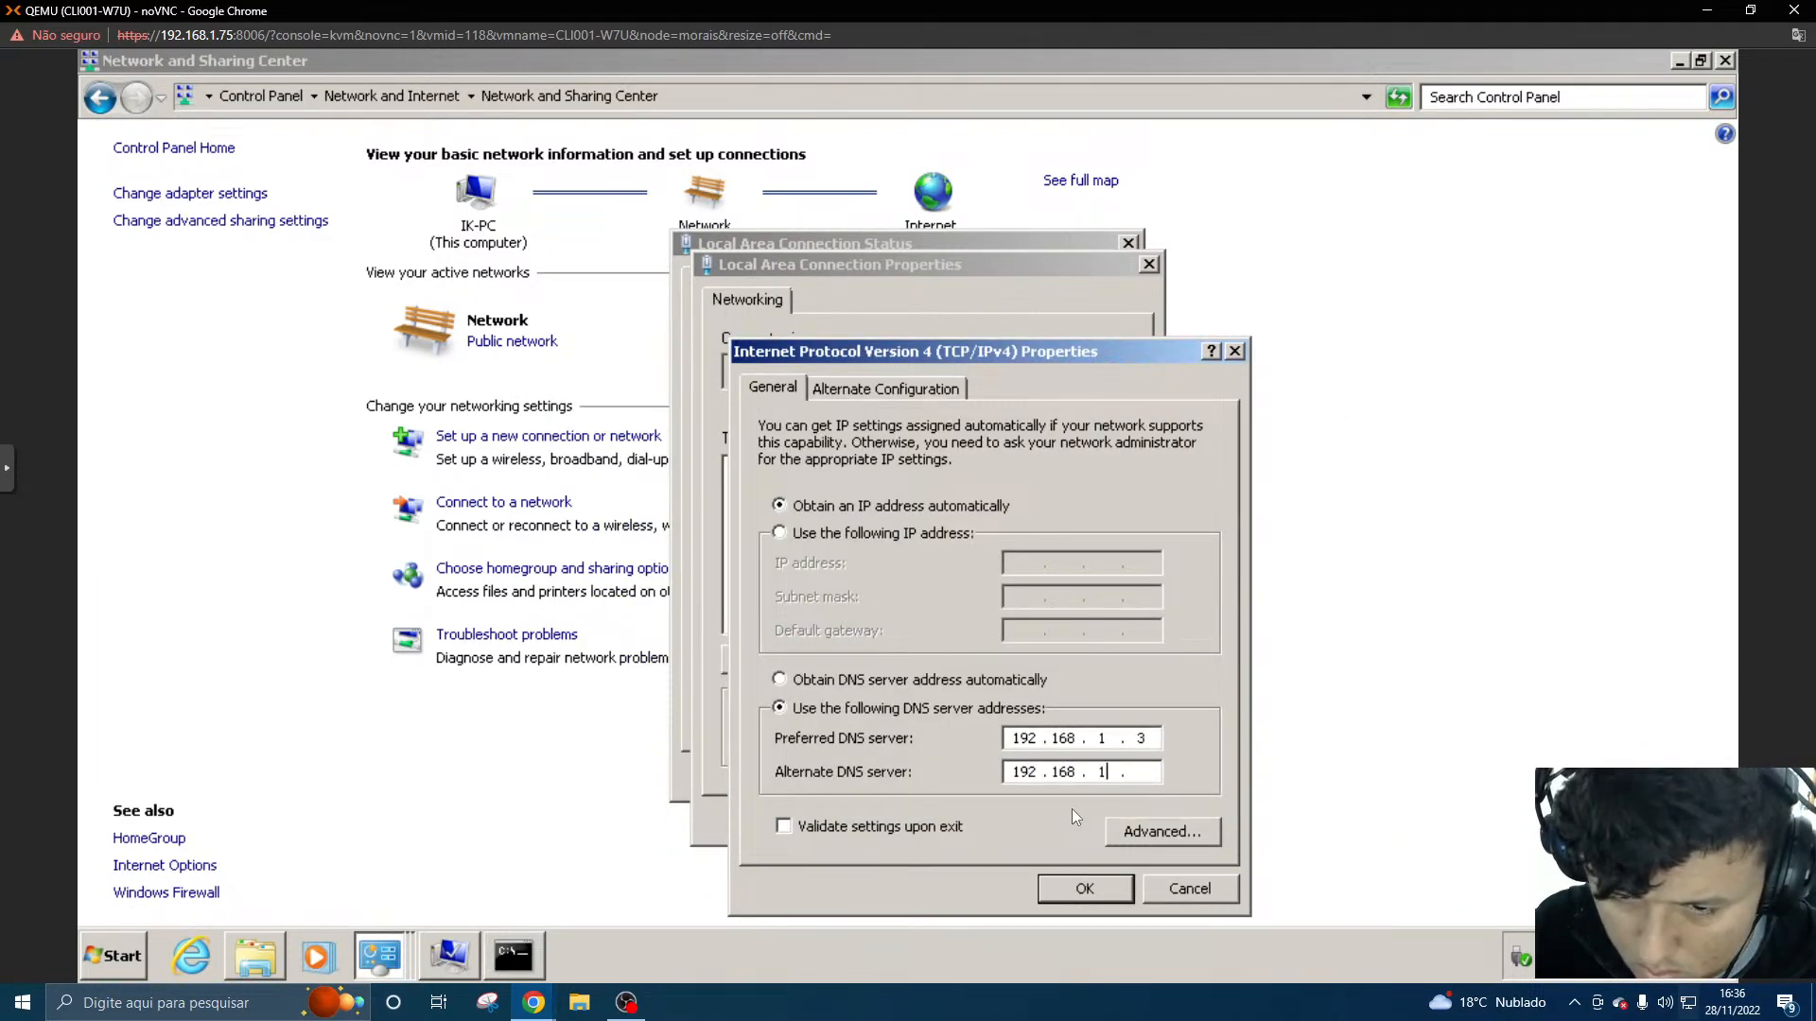
- Set the alternate DNS server to 192.168.1.254 and apply the Local Area Connection properties
{"action": "key", "text": "Tab"}
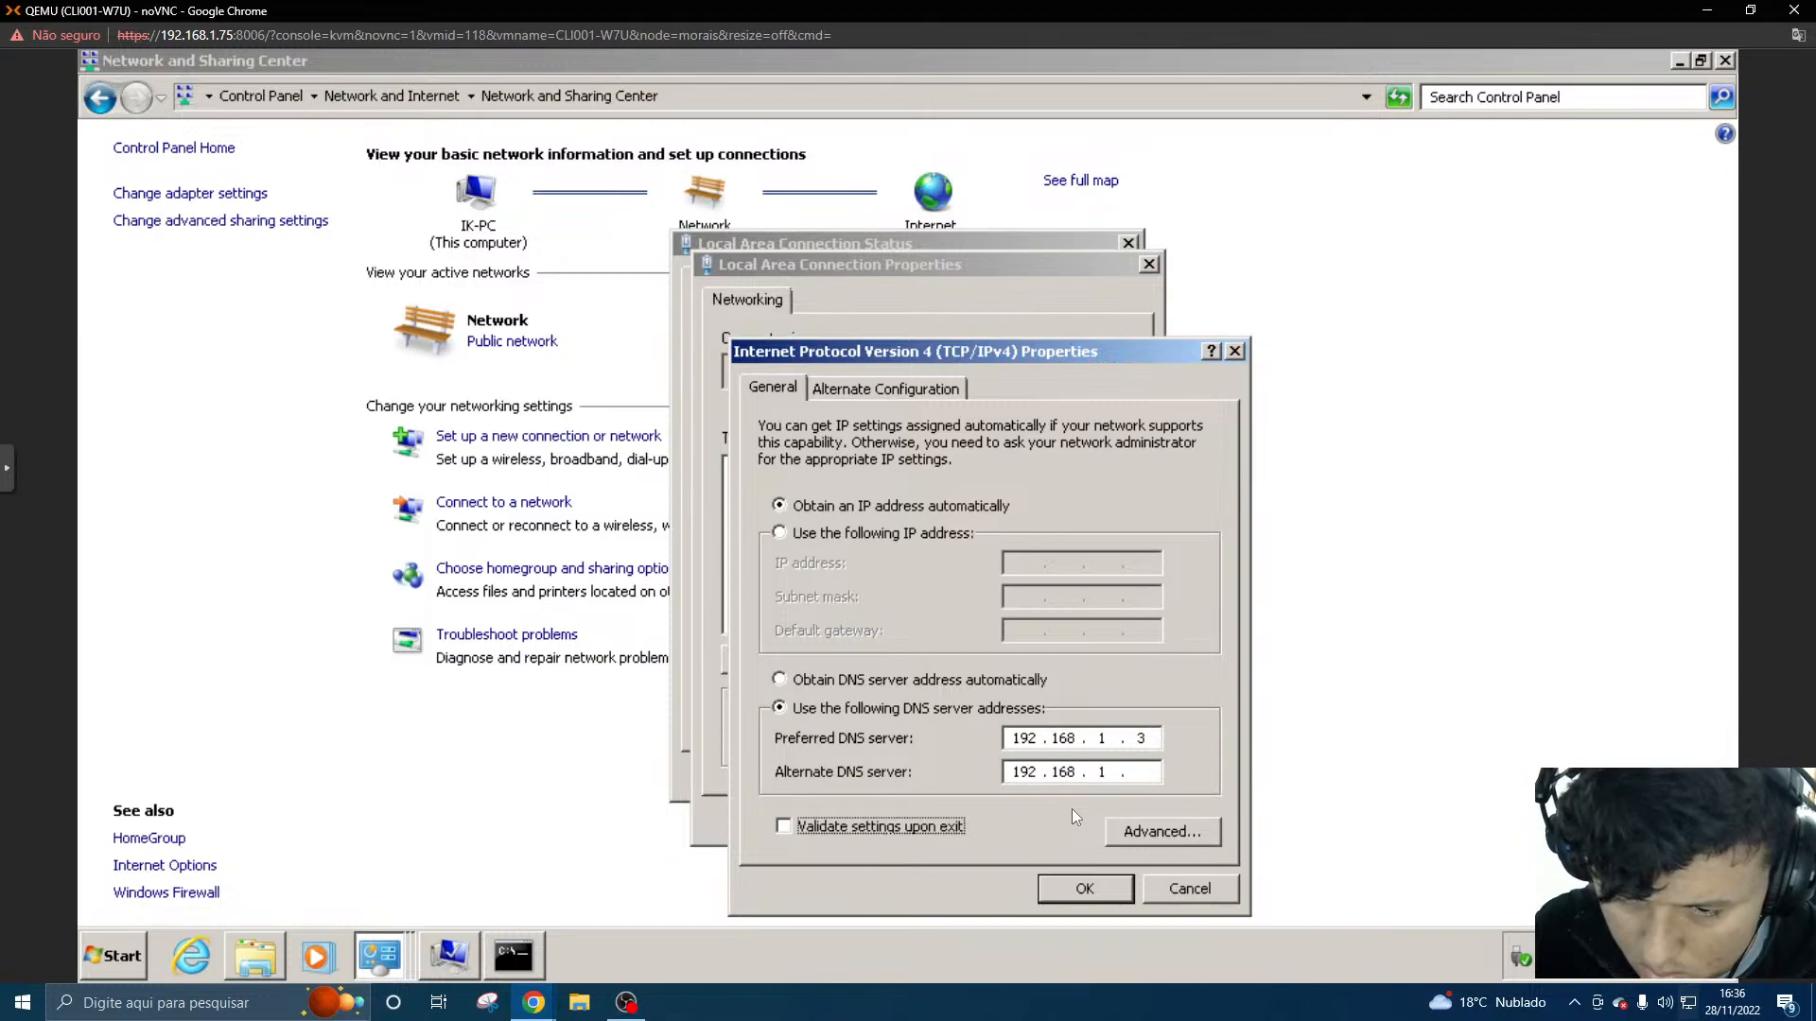
{"action": "left_click", "coordinate": [1147, 772]}
{"action": "type", "text": "254"}
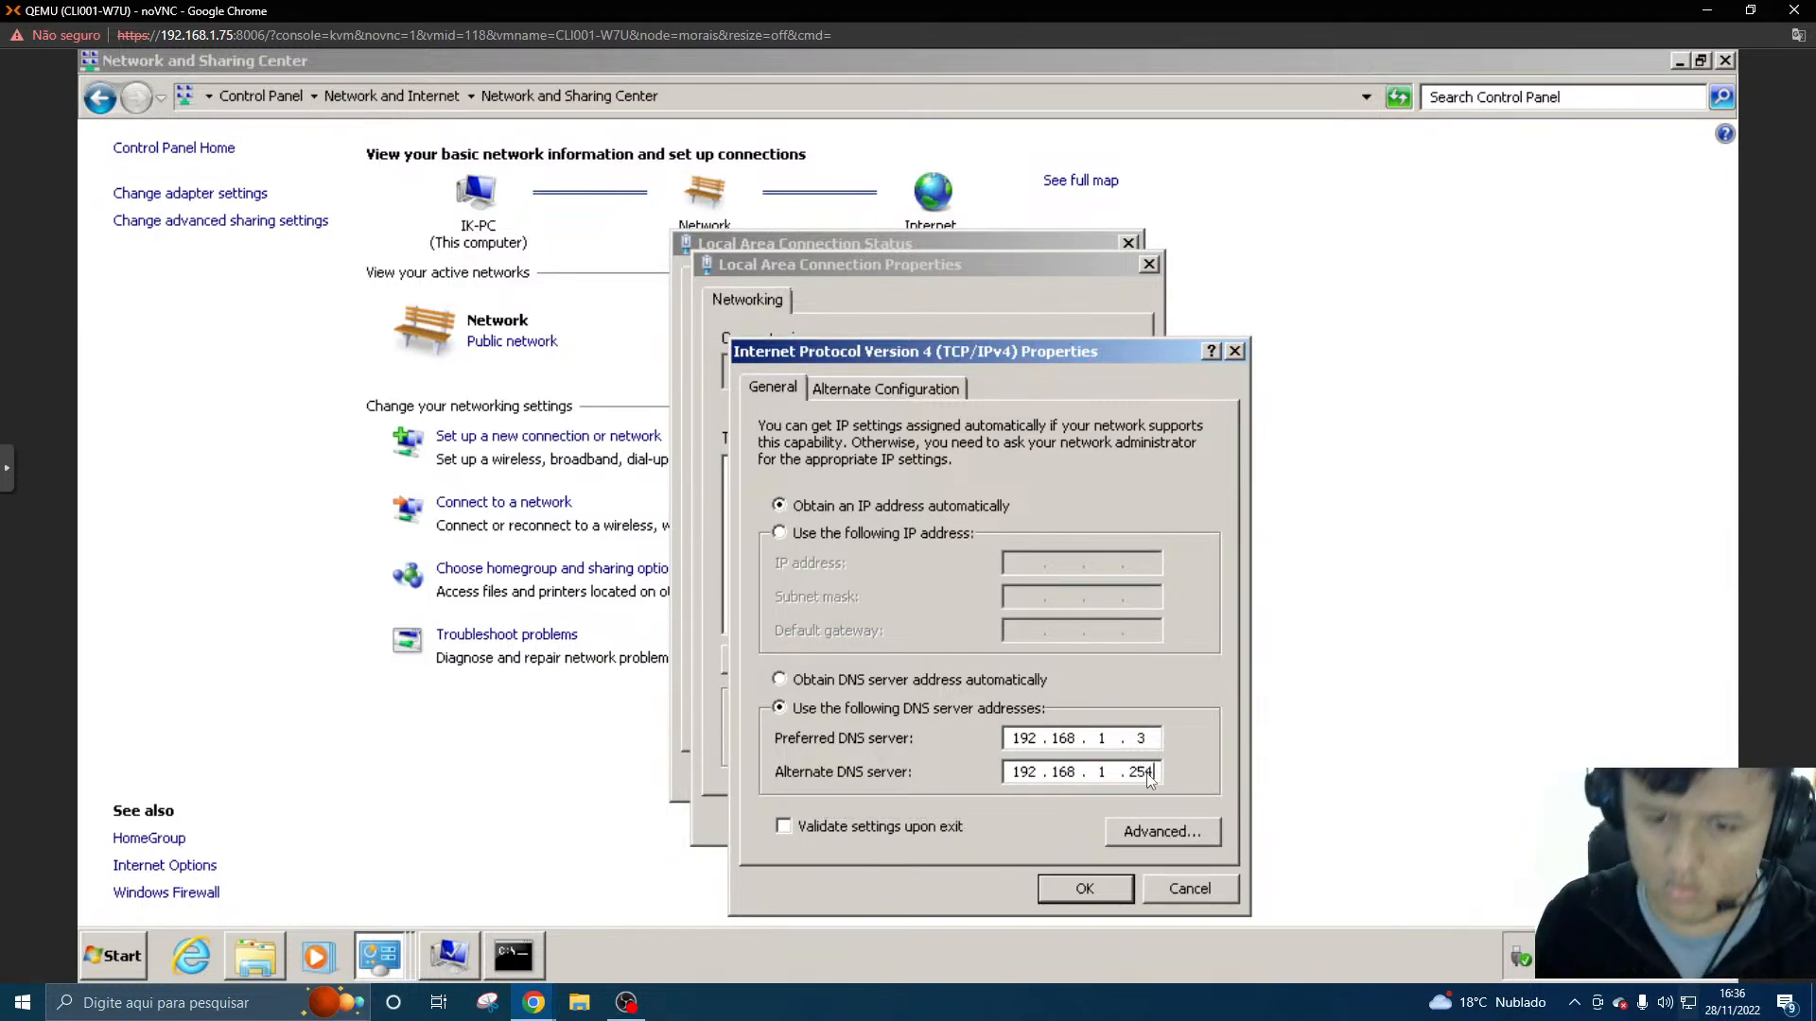
{"action": "left_click", "coordinate": [1088, 889]}
{"action": "left_click", "coordinate": [1018, 821]}
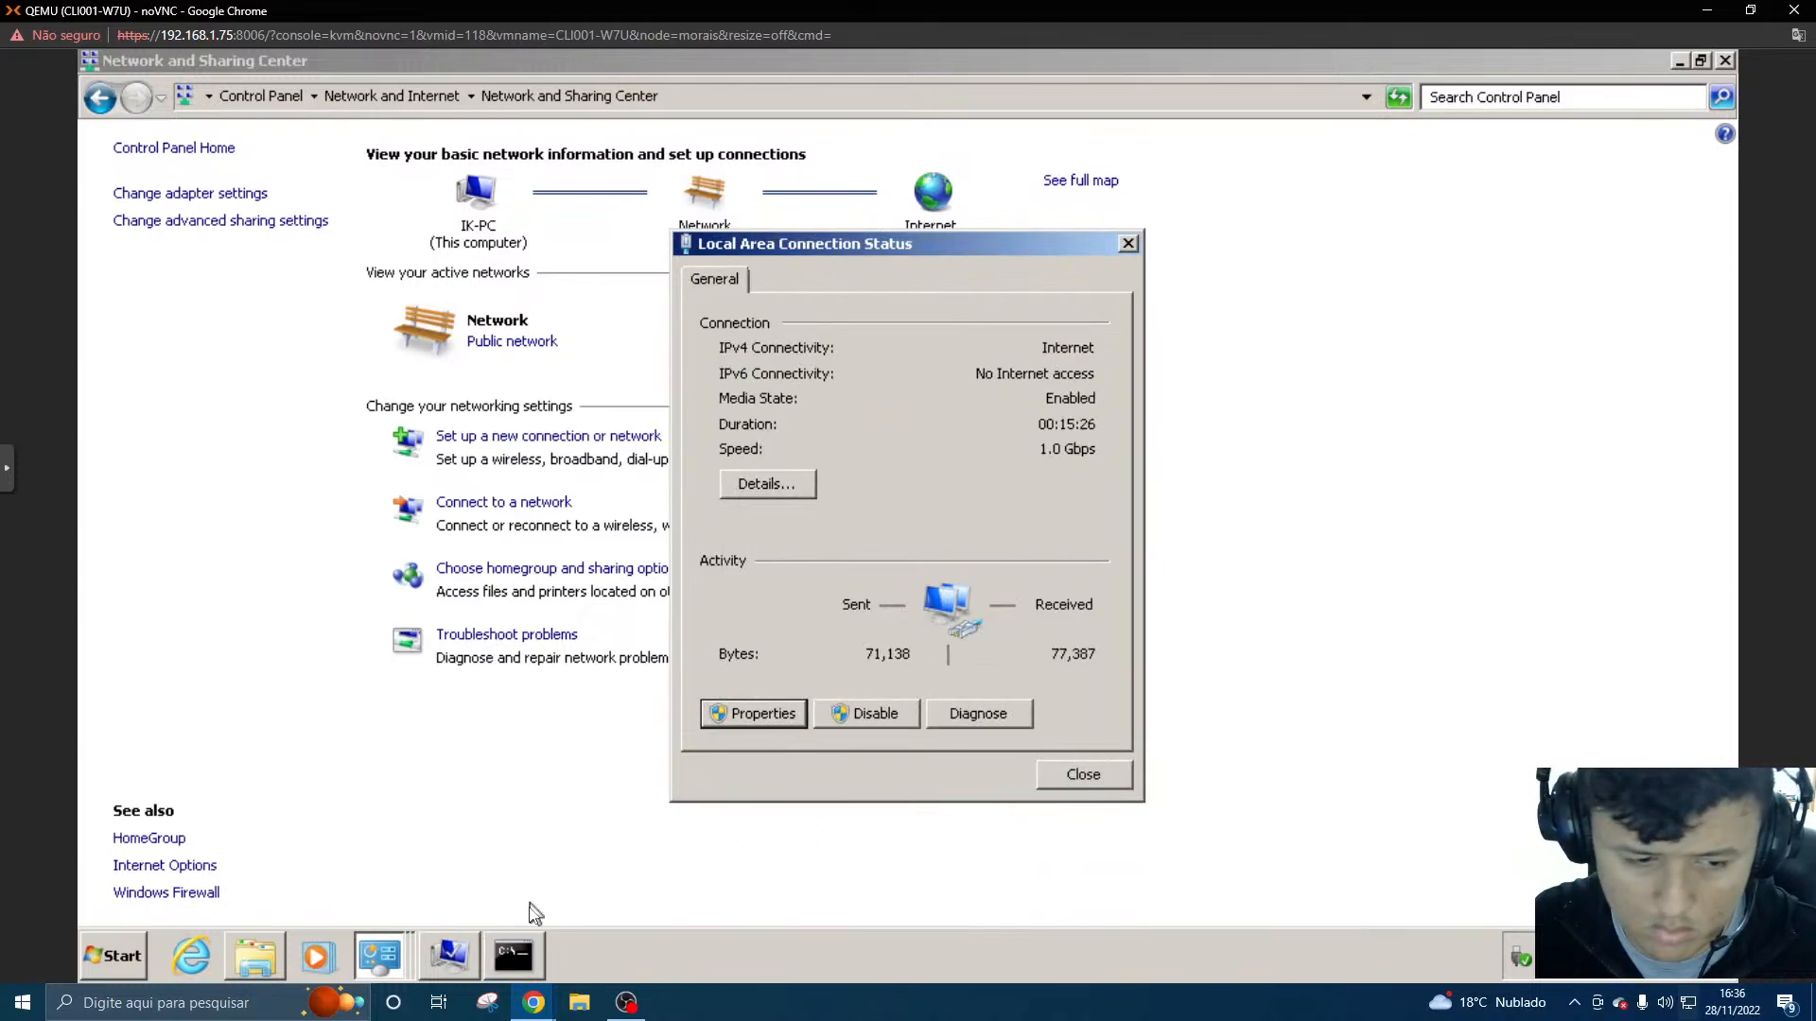
- Bring the open Computer Name/Domain Changes dialog back to the front
{"action": "left_click", "coordinate": [254, 969]}
{"action": "left_click", "coordinate": [399, 963]}
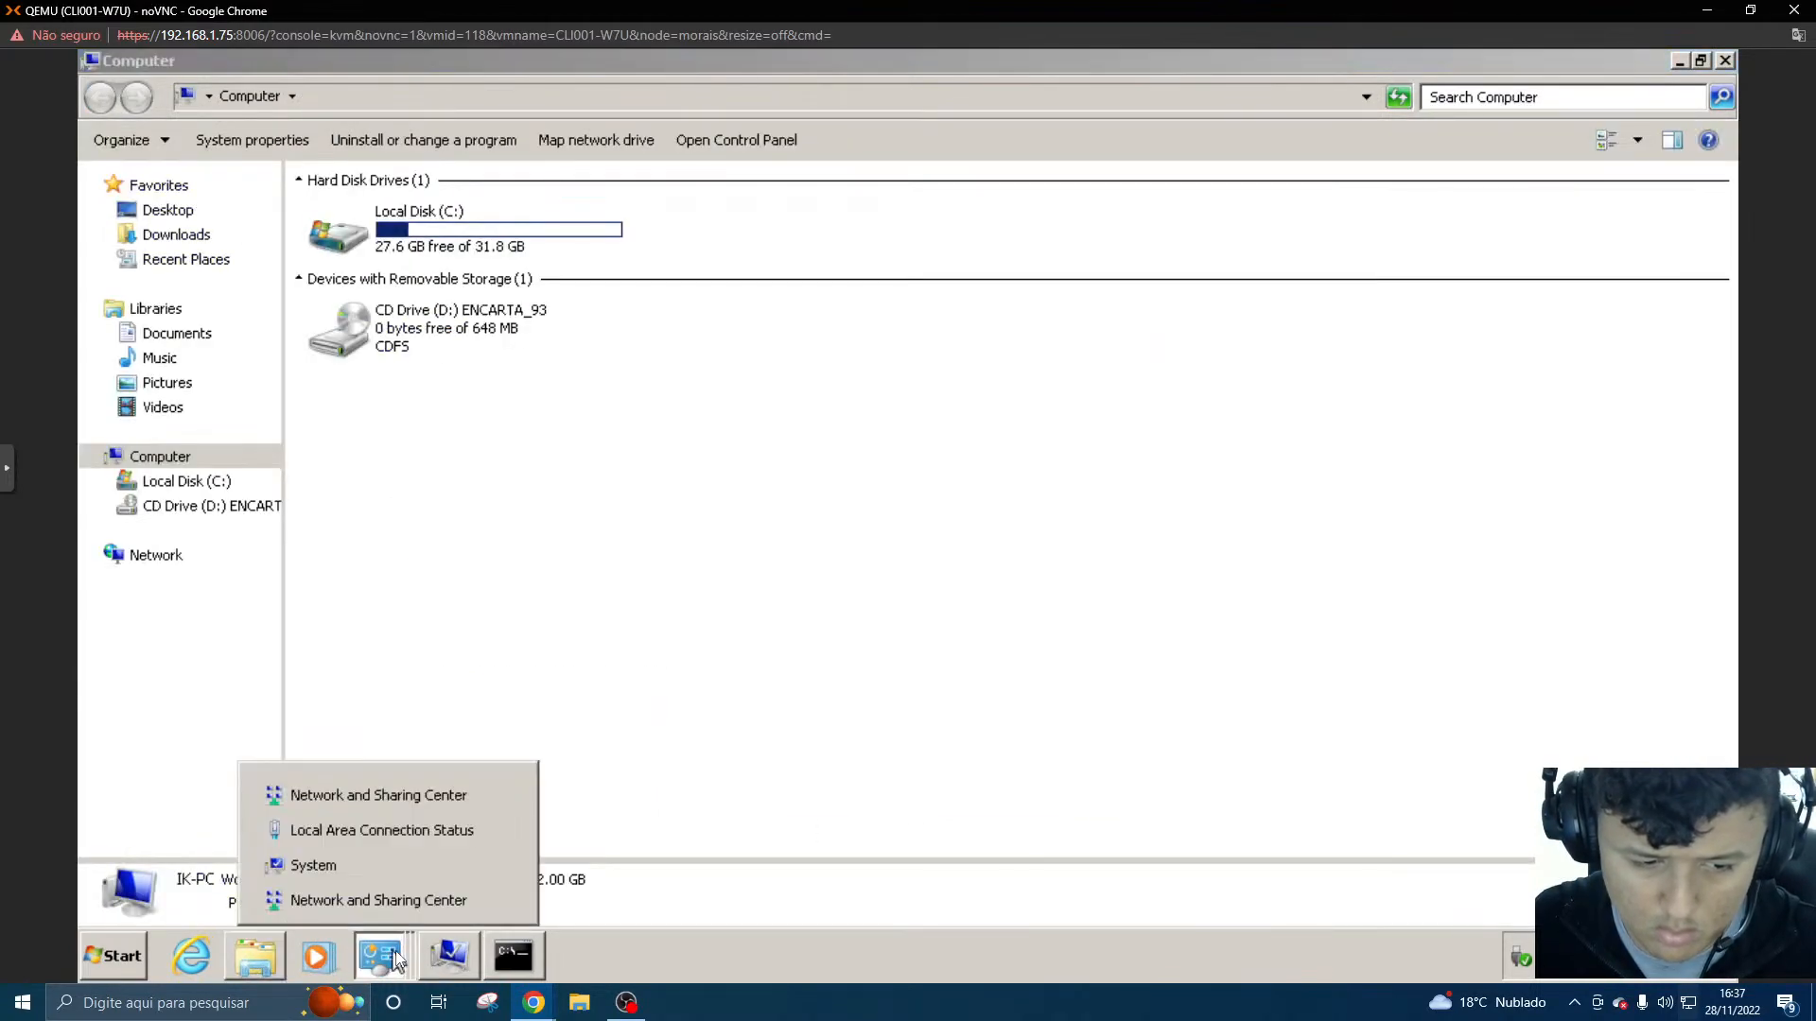
{"action": "left_click", "coordinate": [427, 864]}
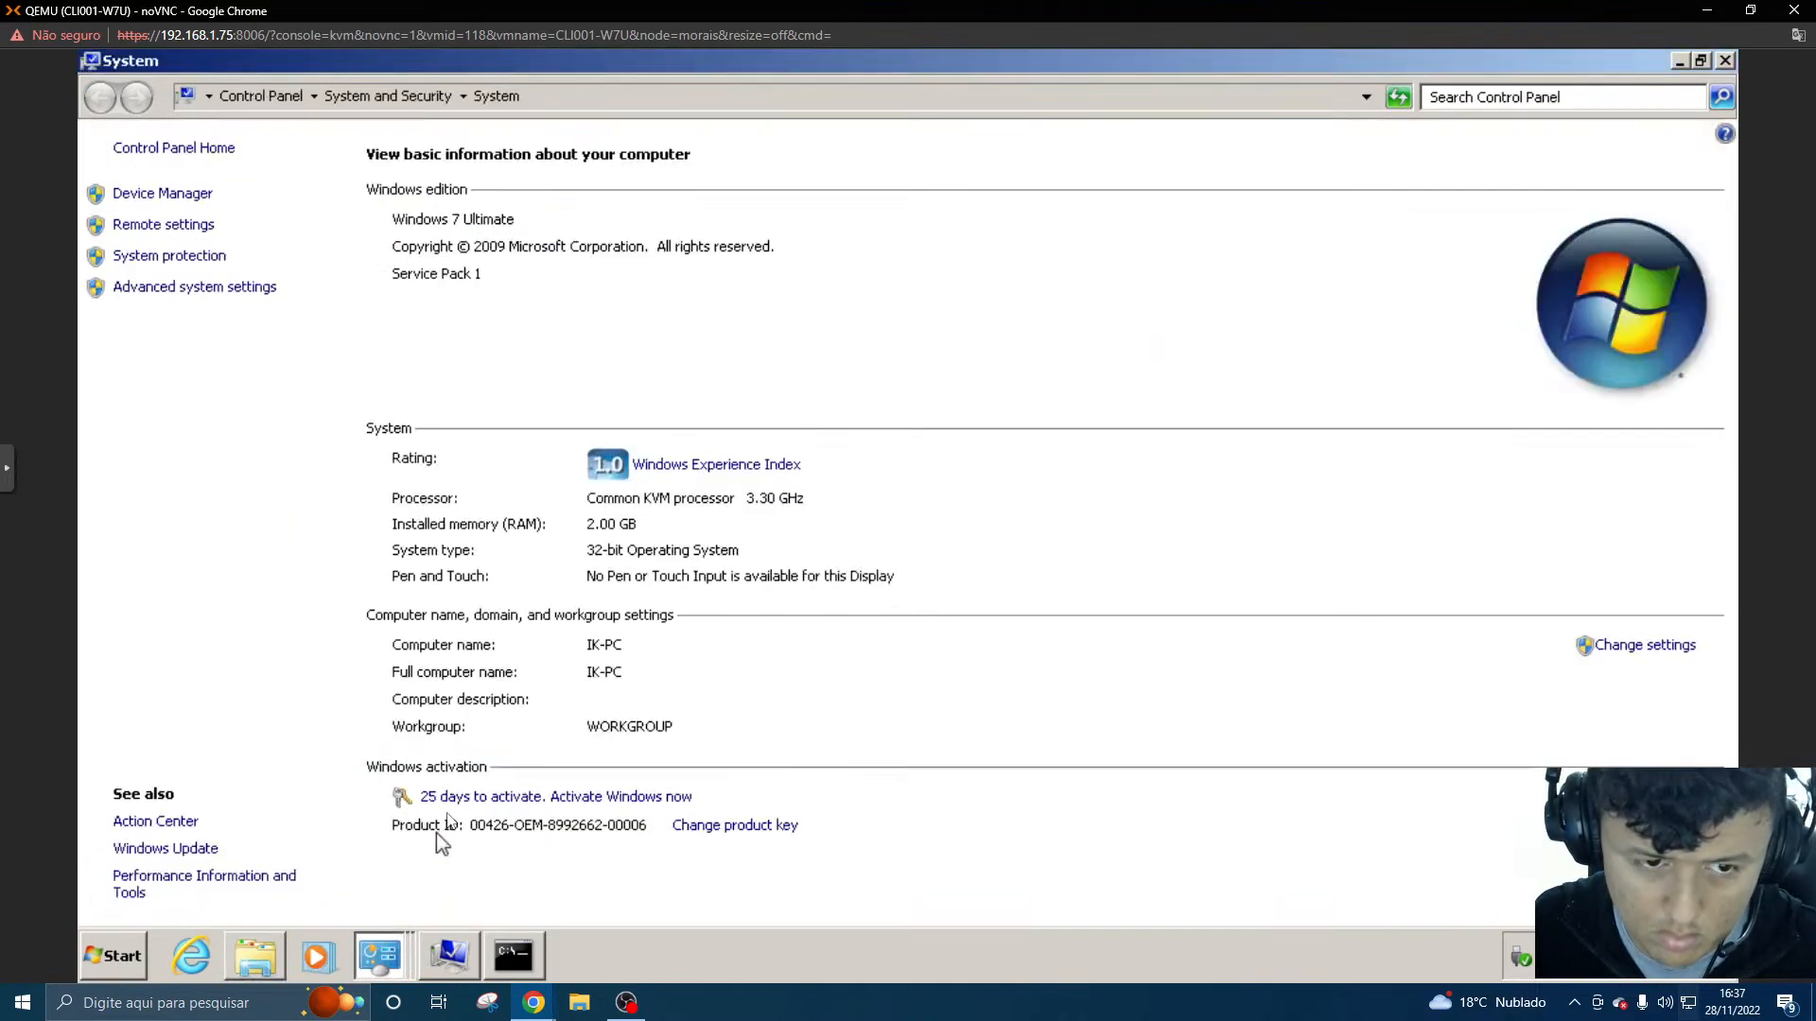
{"action": "left_click", "coordinate": [230, 289]}
{"action": "left_click", "coordinate": [1090, 590]}
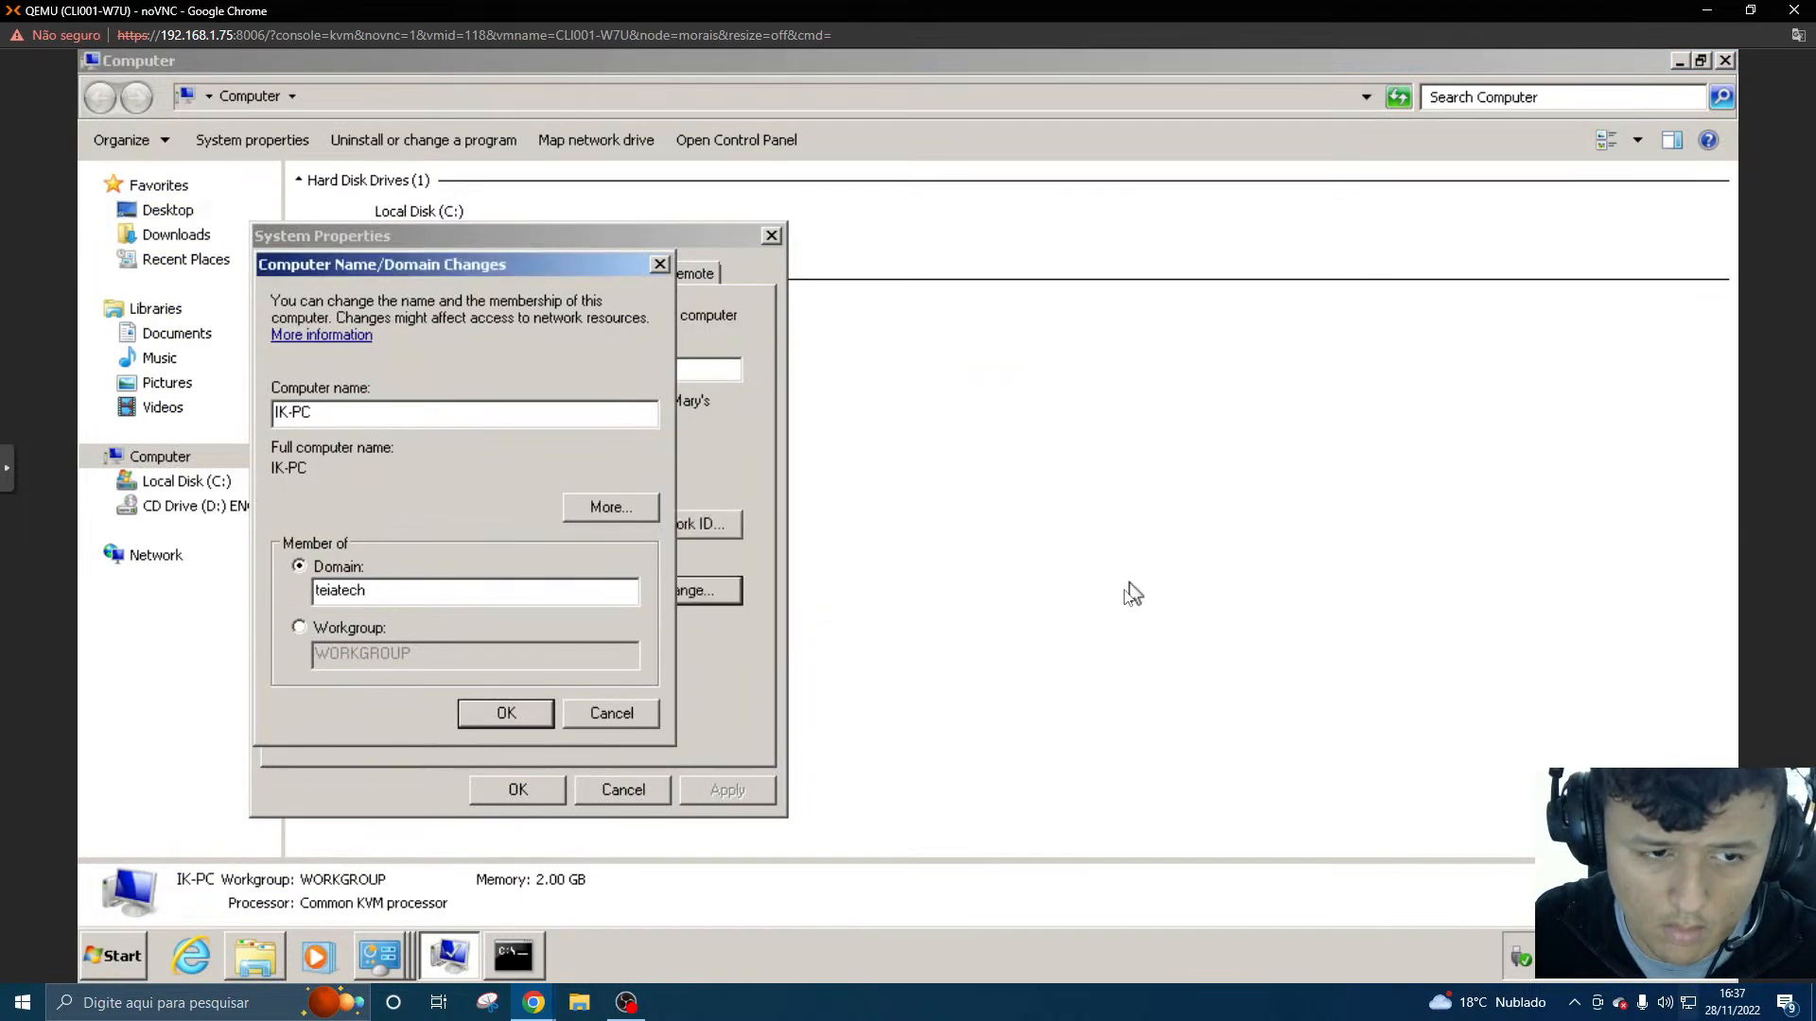
- Try to join the teiatech domain, authenticating as administrator with the account password
{"action": "left_click", "coordinate": [506, 719]}
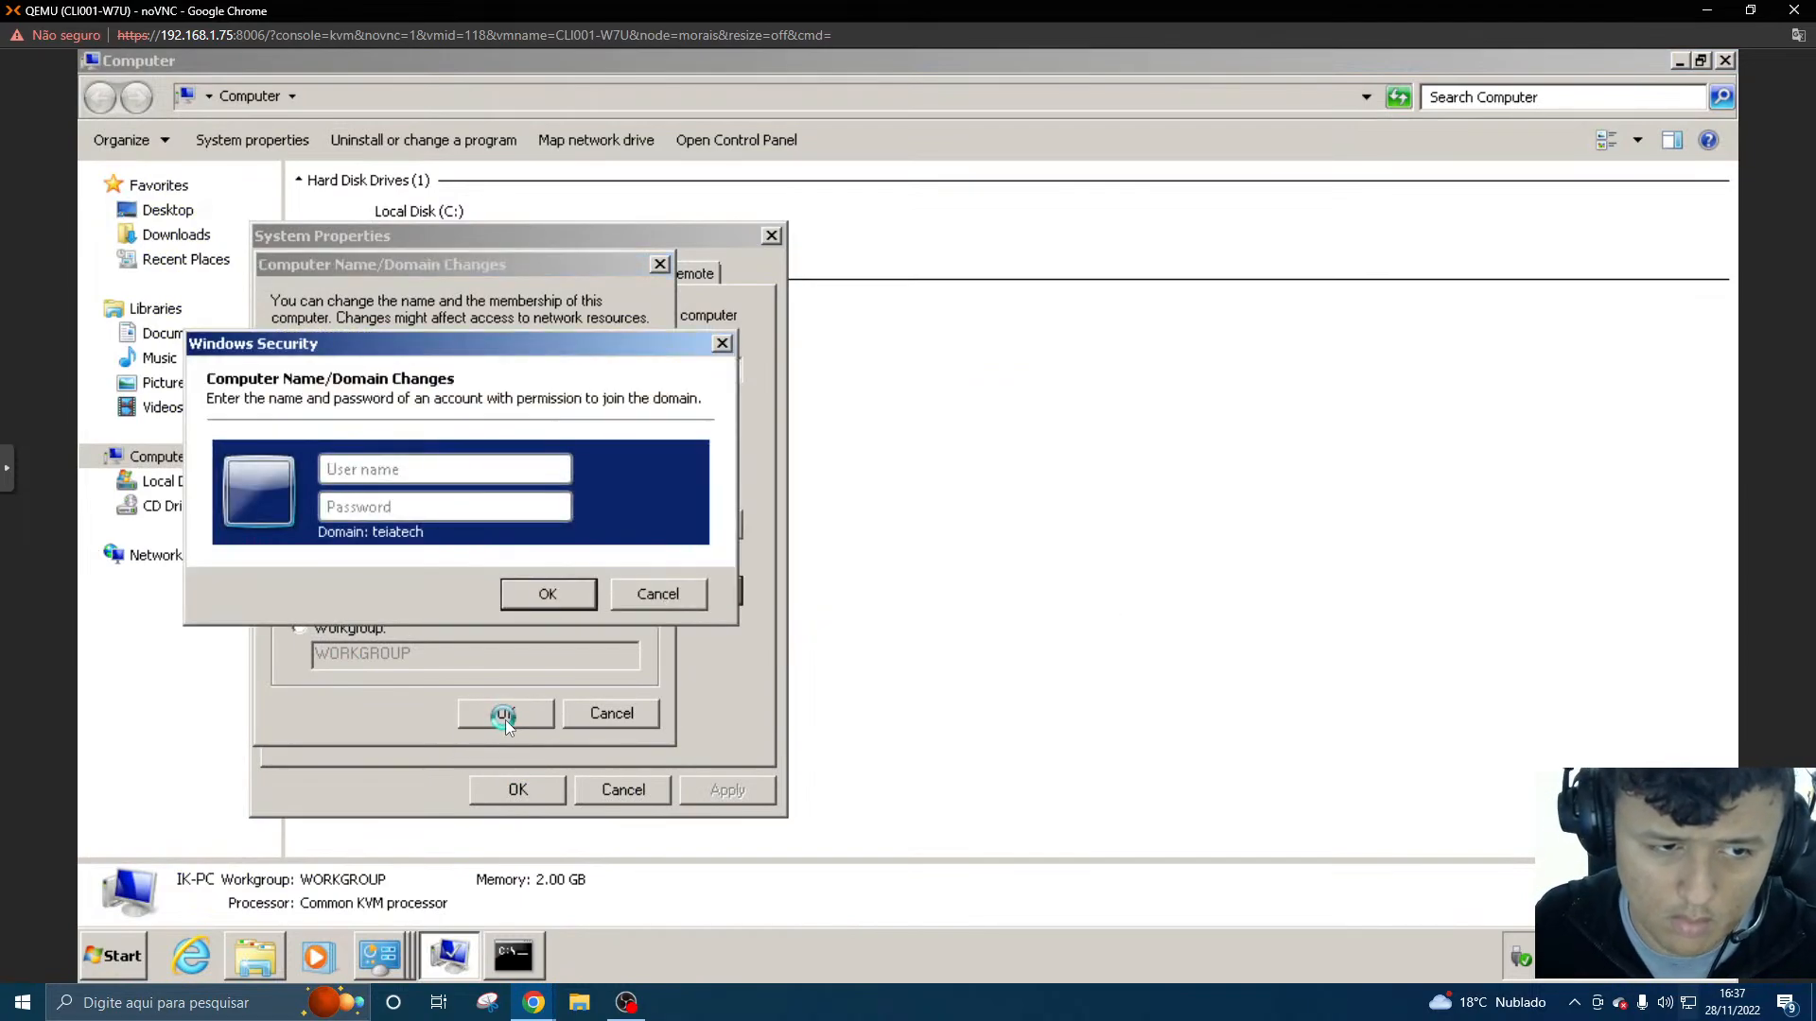
{"action": "type", "text": "administrator"}
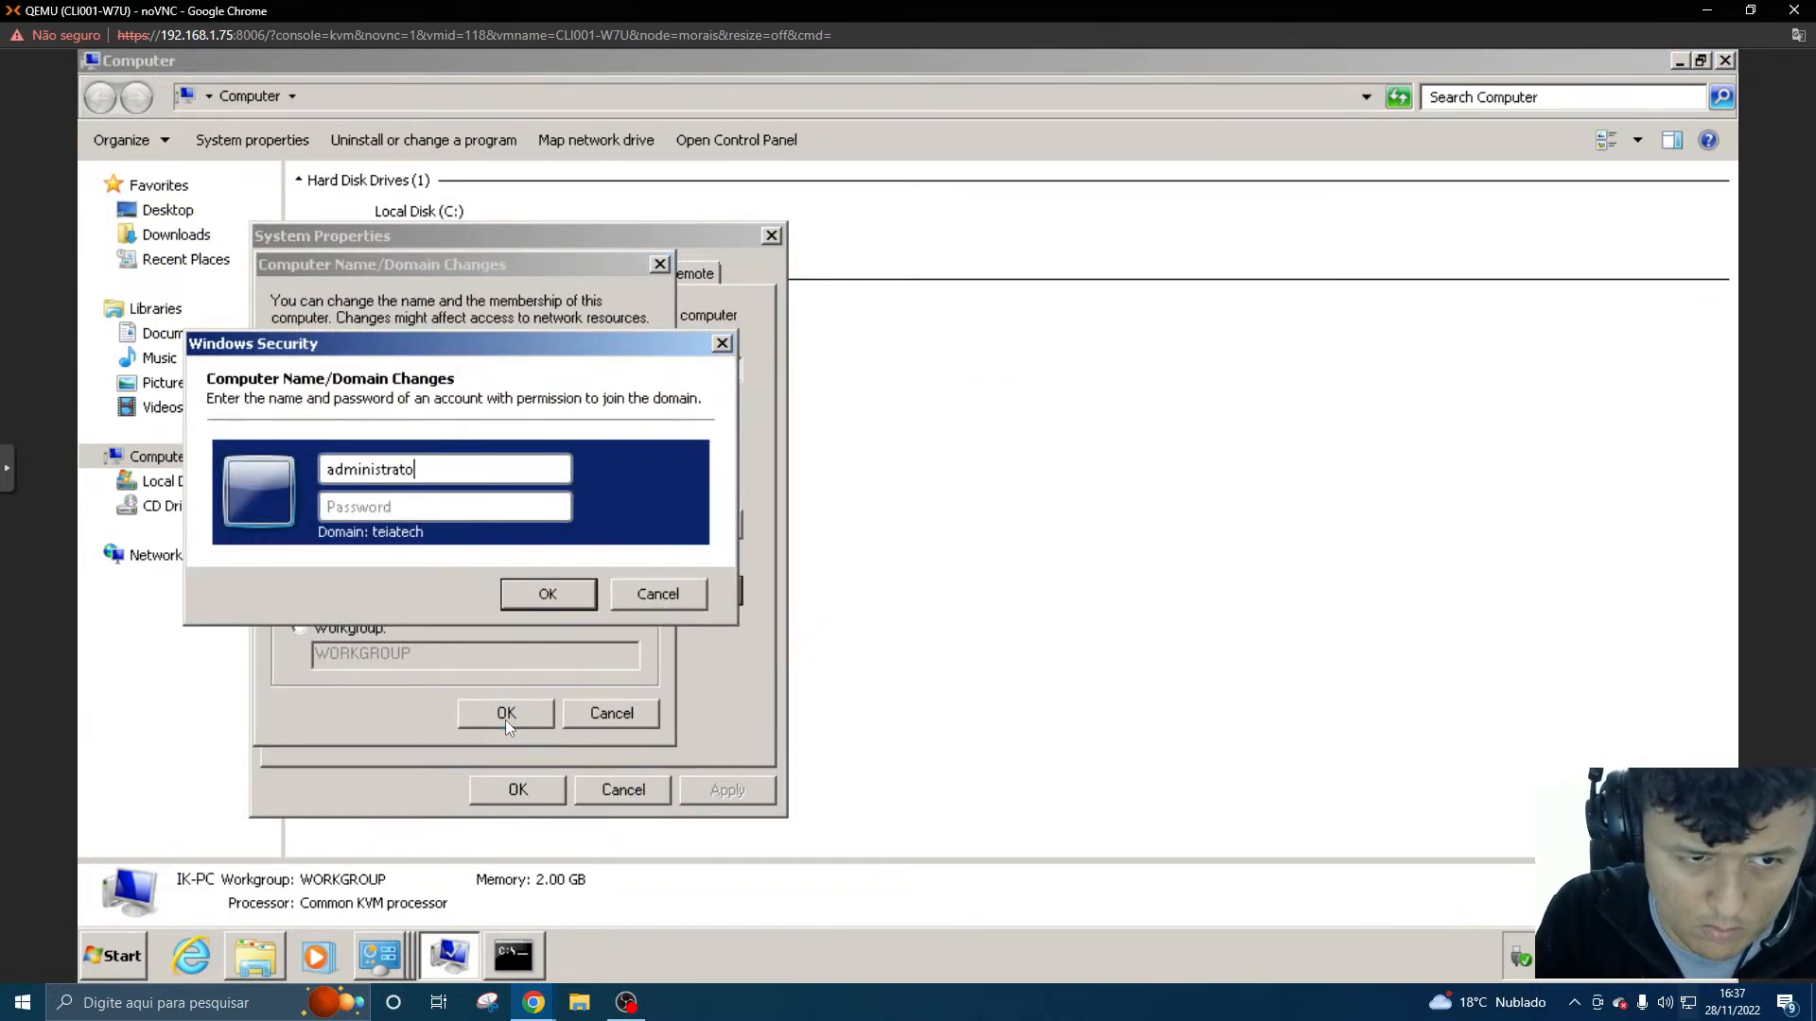
{"action": "key", "text": "Tab"}
{"action": "type", "text": "•••••"}
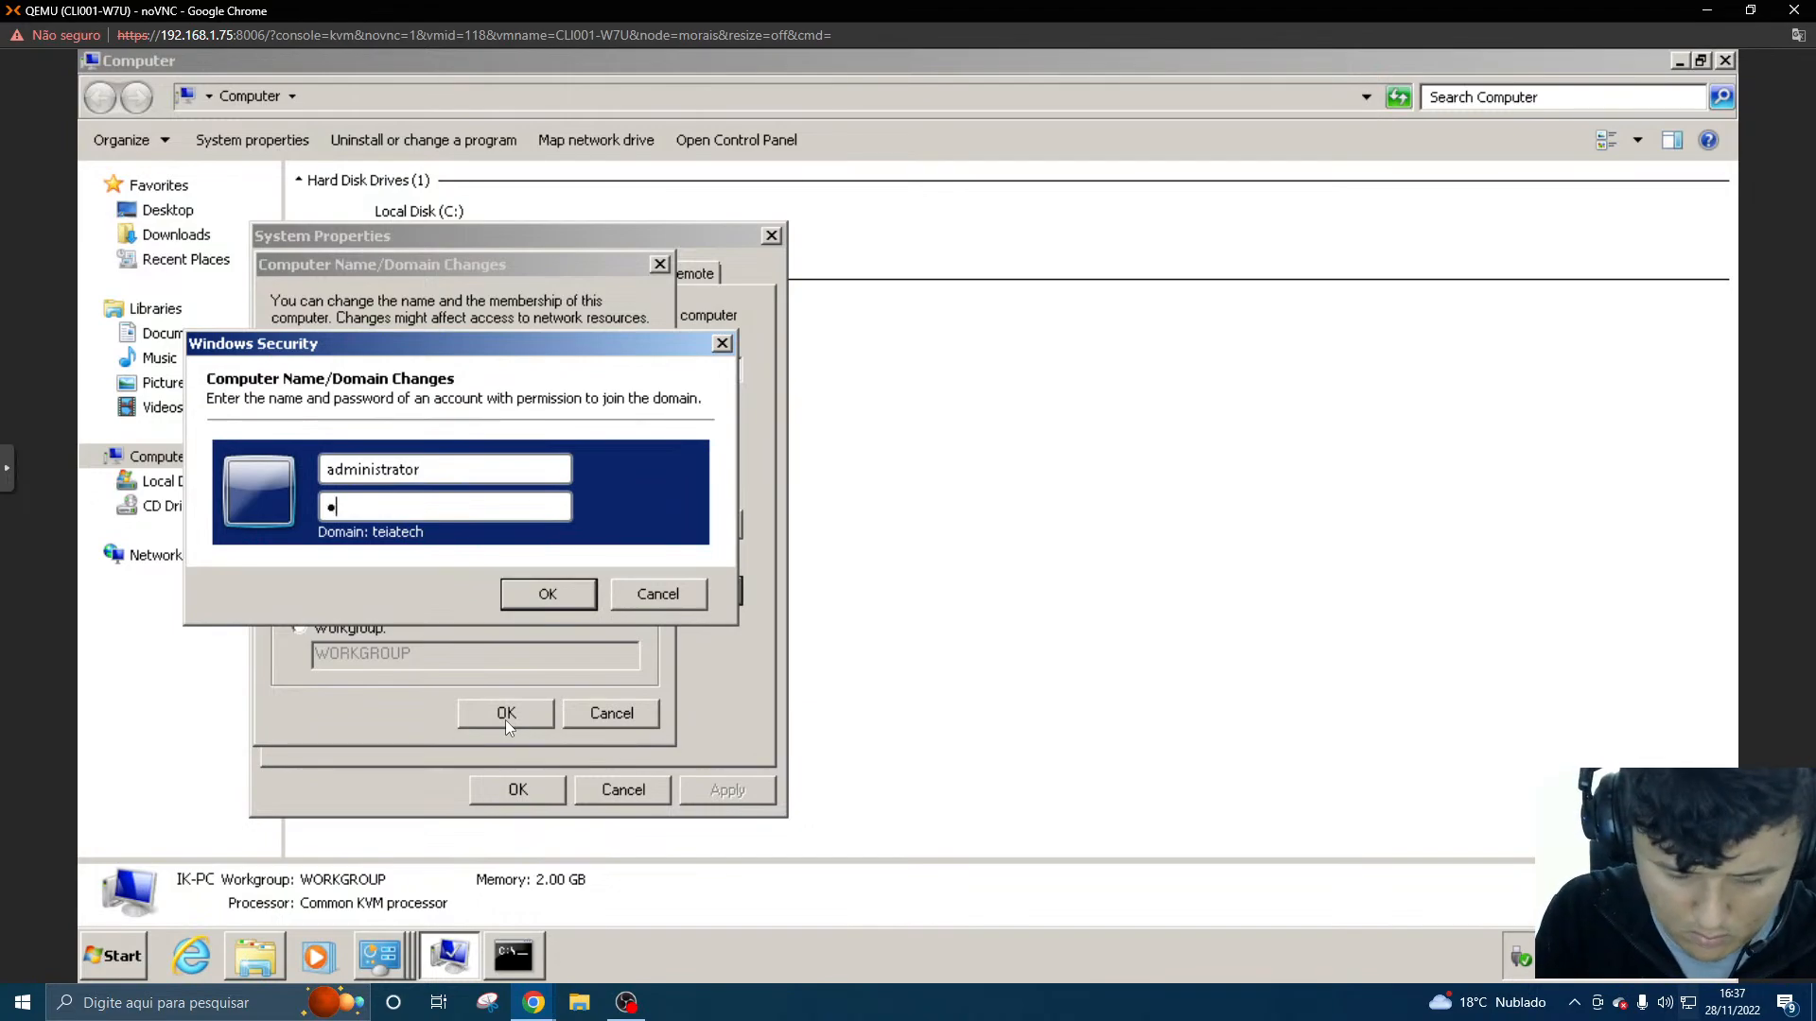
{"action": "type", "text": "•••••"}
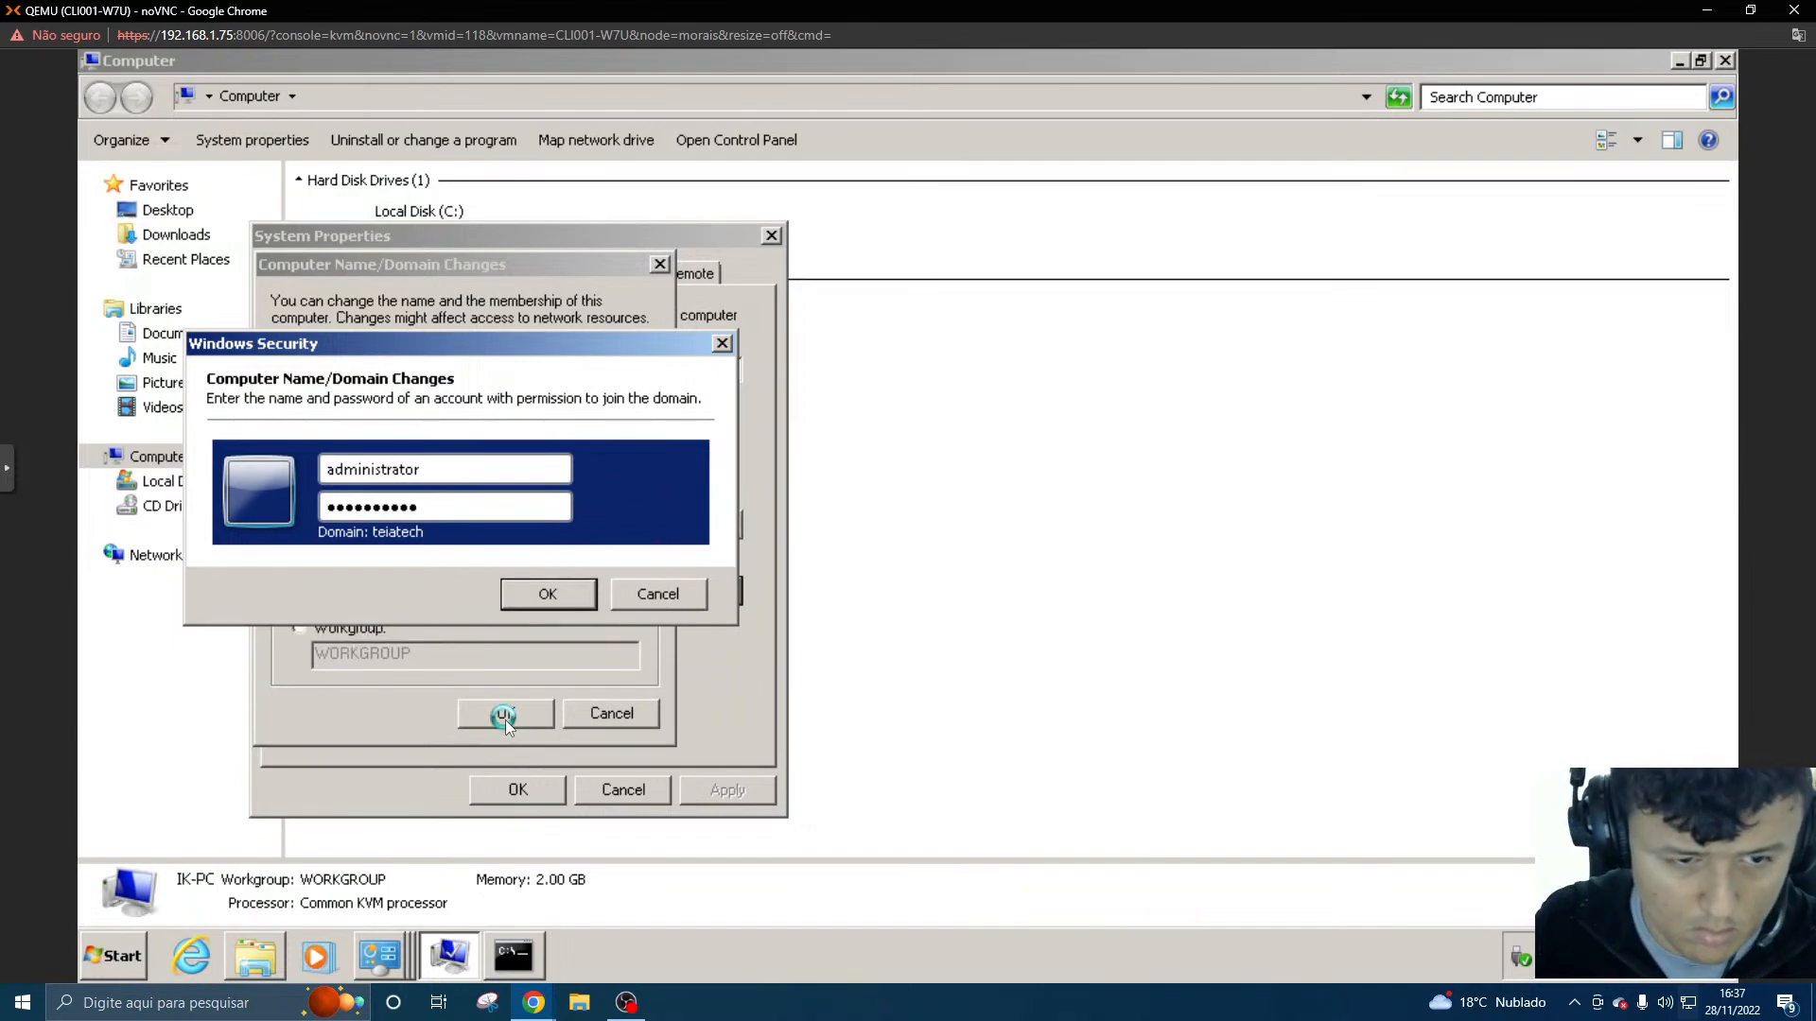
{"action": "left_click", "coordinate": [544, 620]}
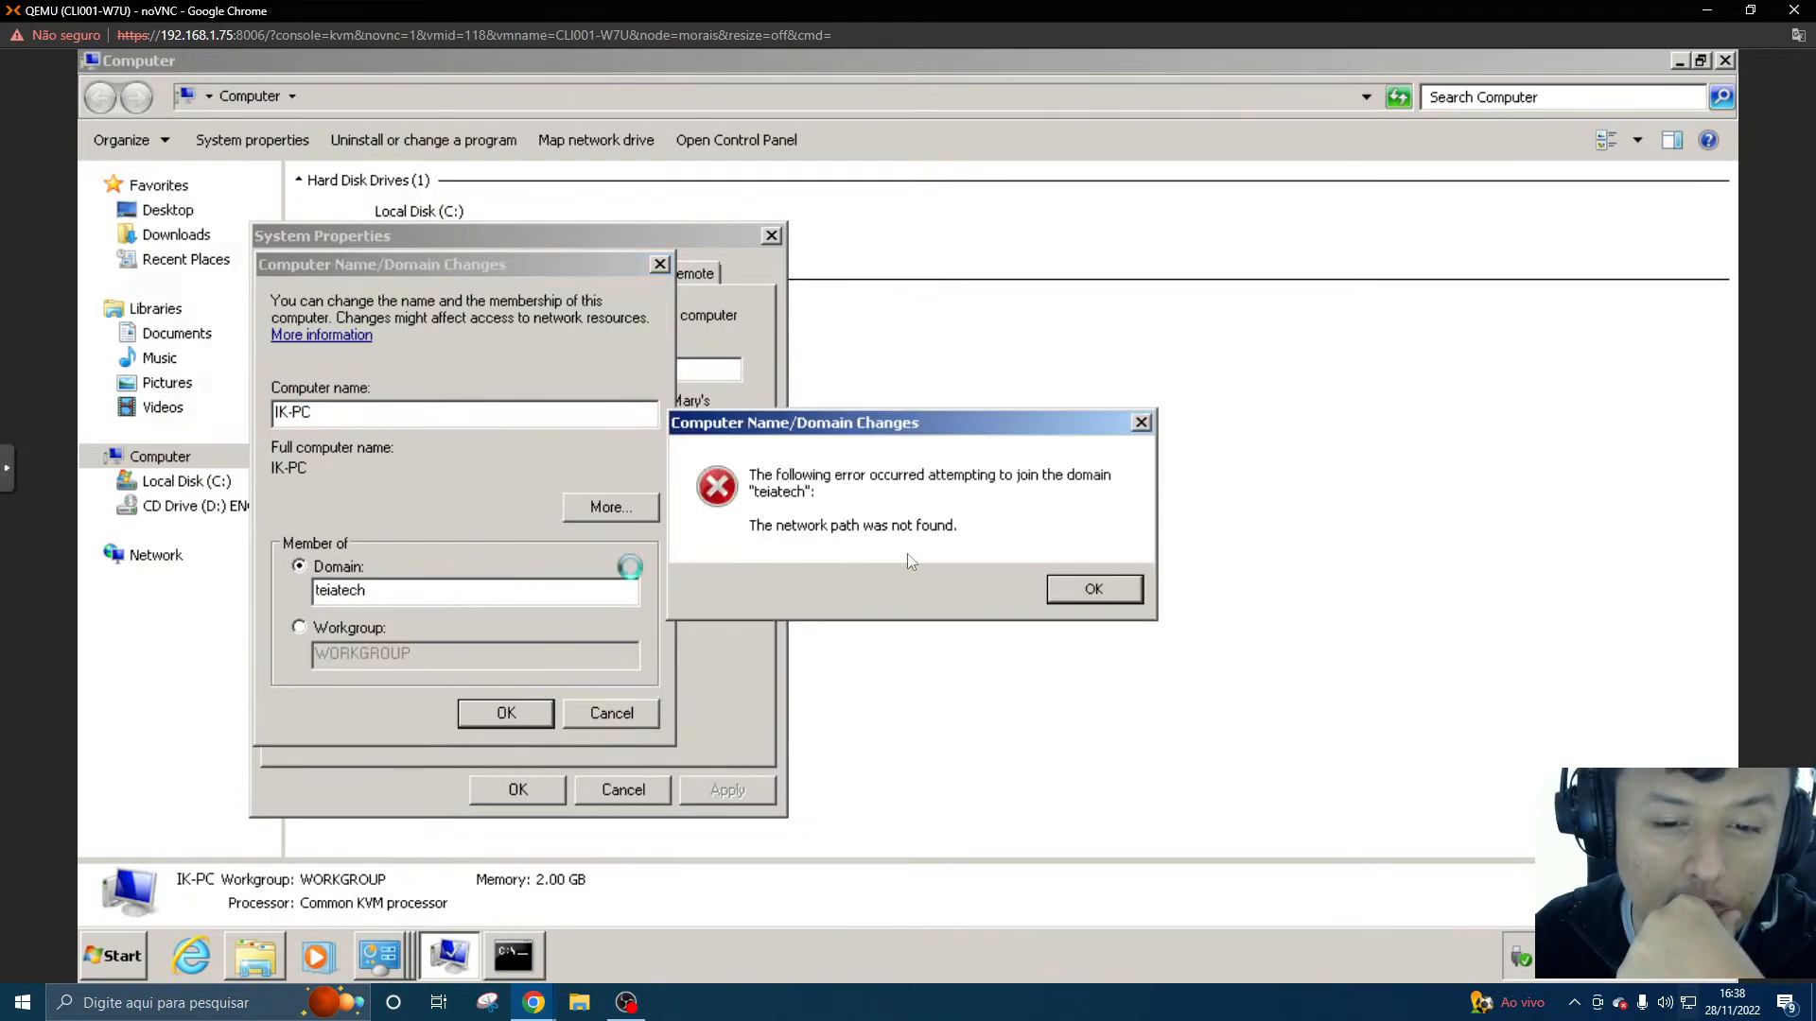
{"action": "left_click", "coordinate": [1092, 589]}
- Replace the domain name with TEIATECH in capitals and submit the domain change
{"action": "left_click_drag", "start_coordinate": [478, 594], "coordinate": [267, 601]}
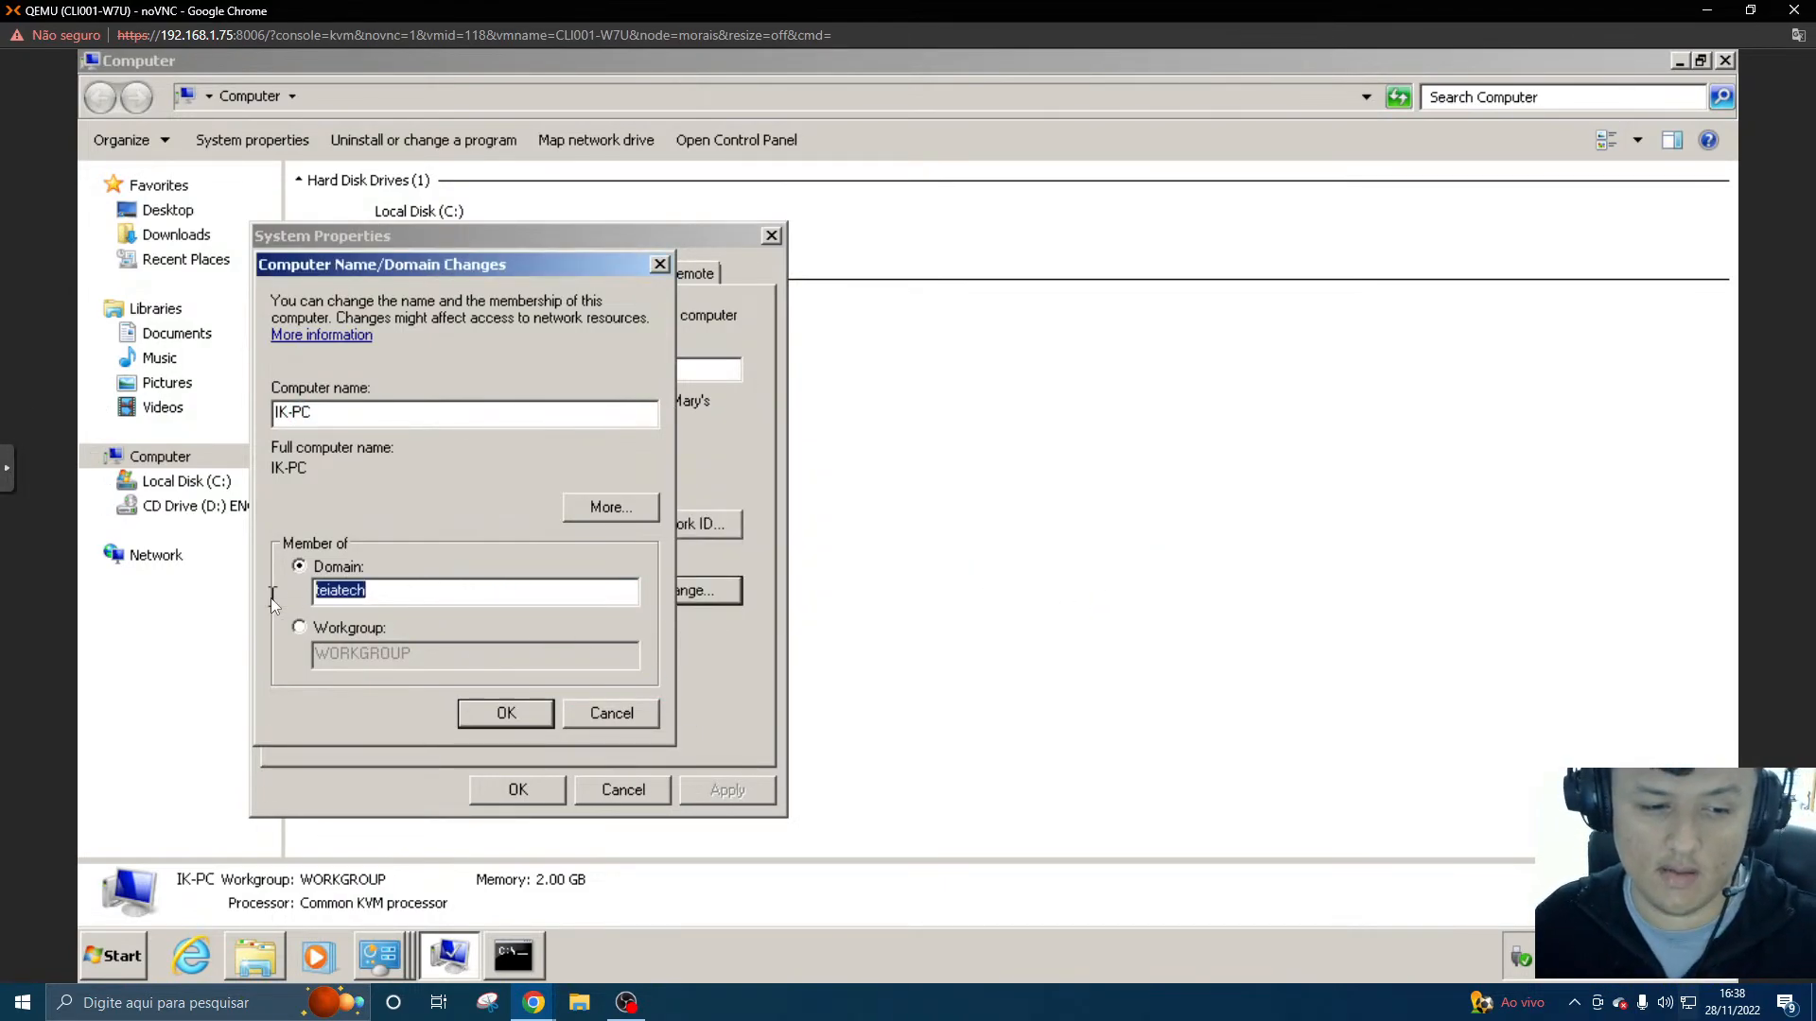
{"action": "type", "text": "TEIATECH"}
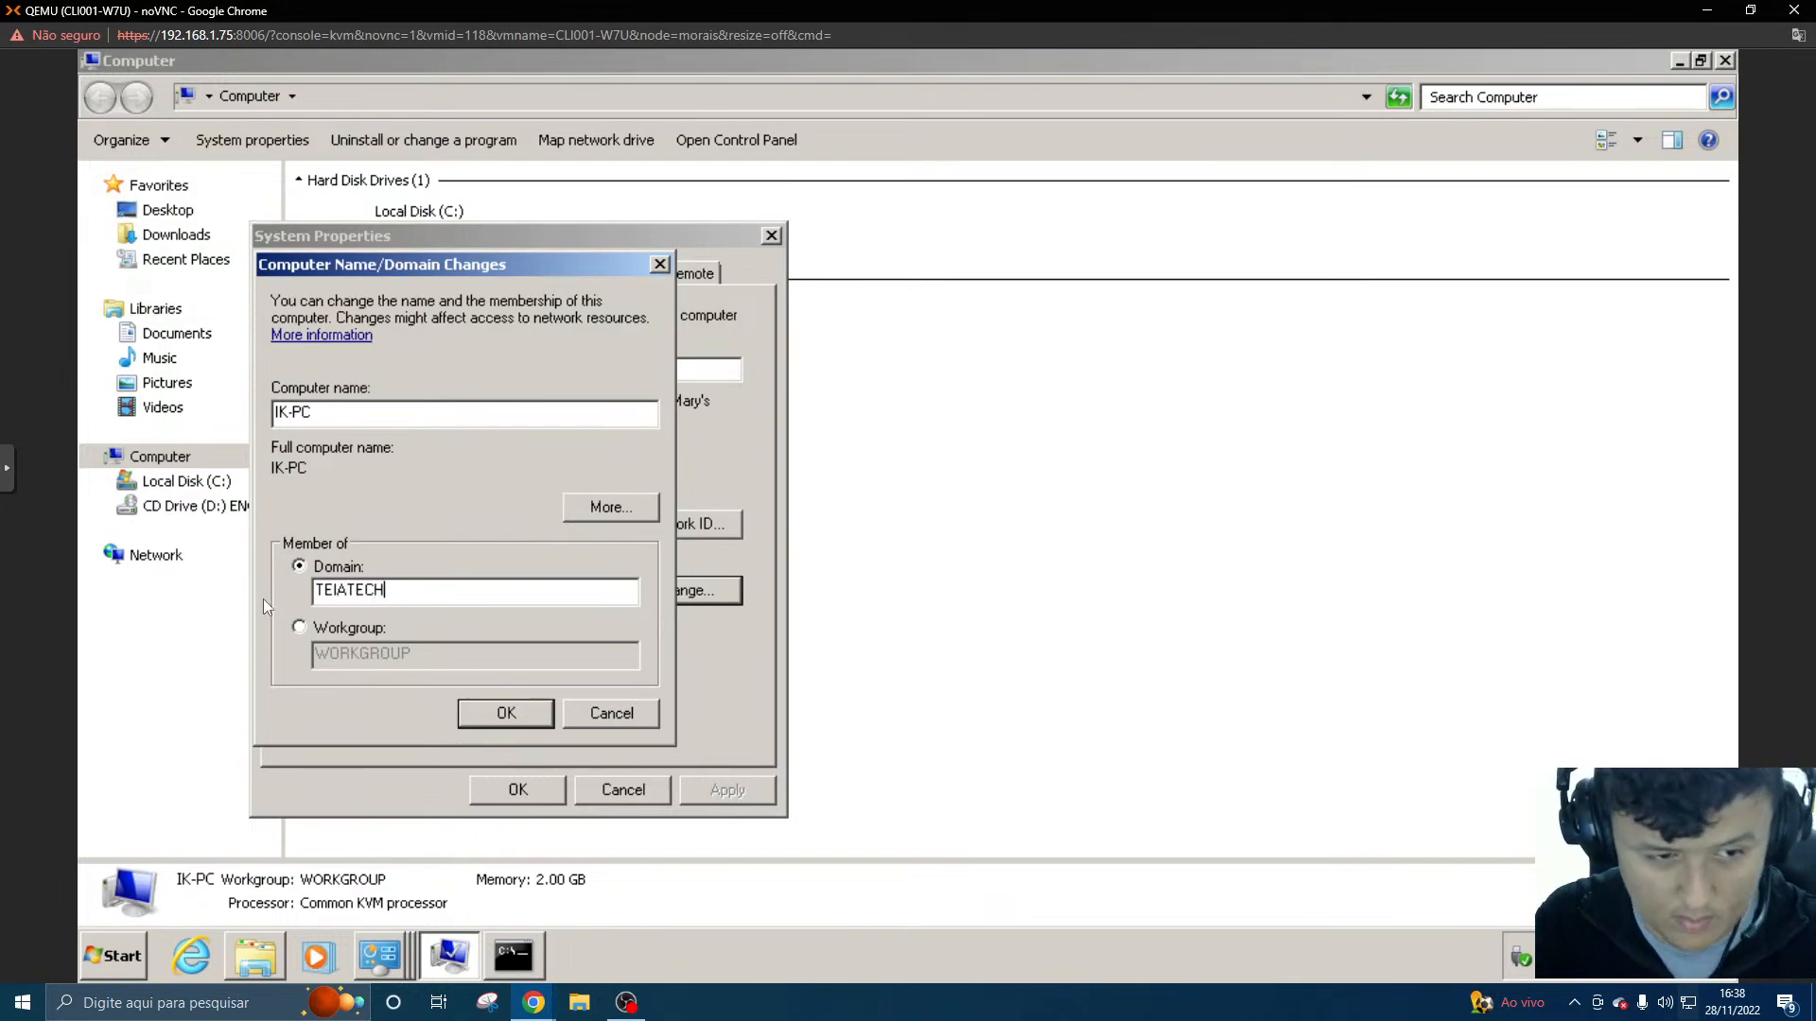
{"action": "left_click", "coordinate": [546, 723]}
- Enter administrator in lowercase as the user name for joining the TEIATECH domain
{"action": "type", "text": "AD"}
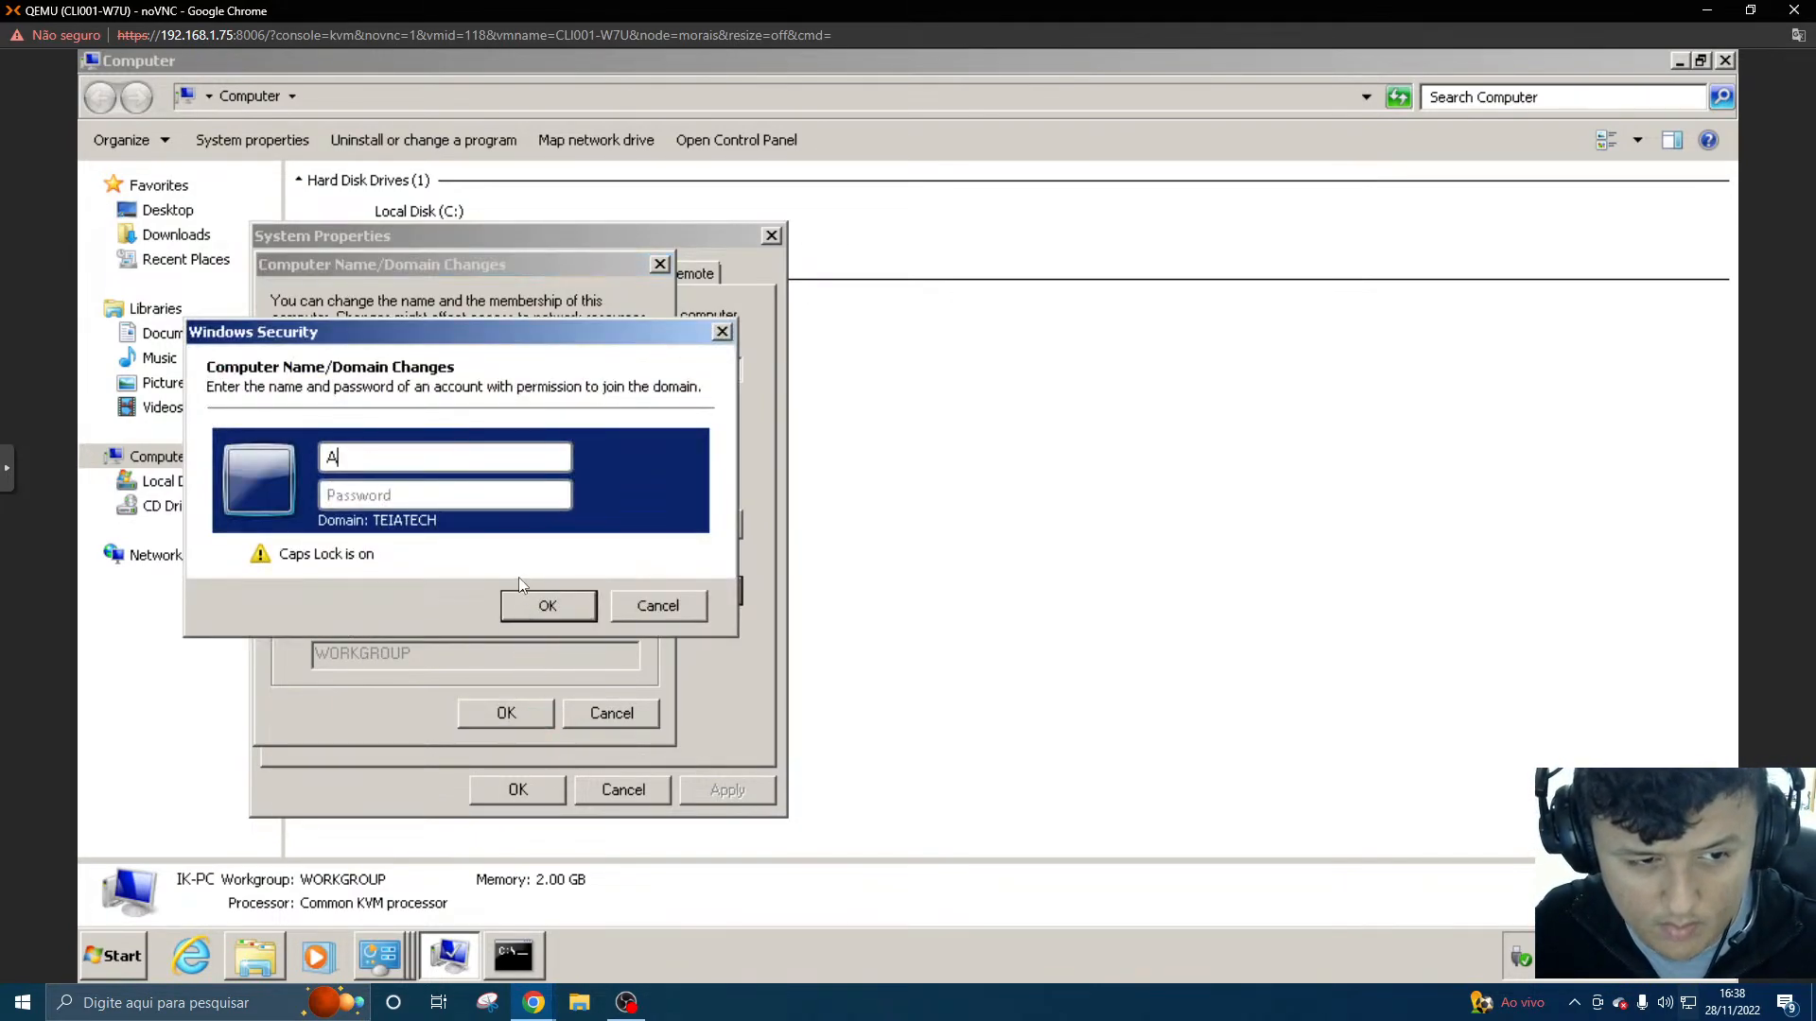
{"action": "key", "text": "BackSpace"}
{"action": "key", "text": "BackSpace"}
{"action": "key", "text": "Caps_Lock"}
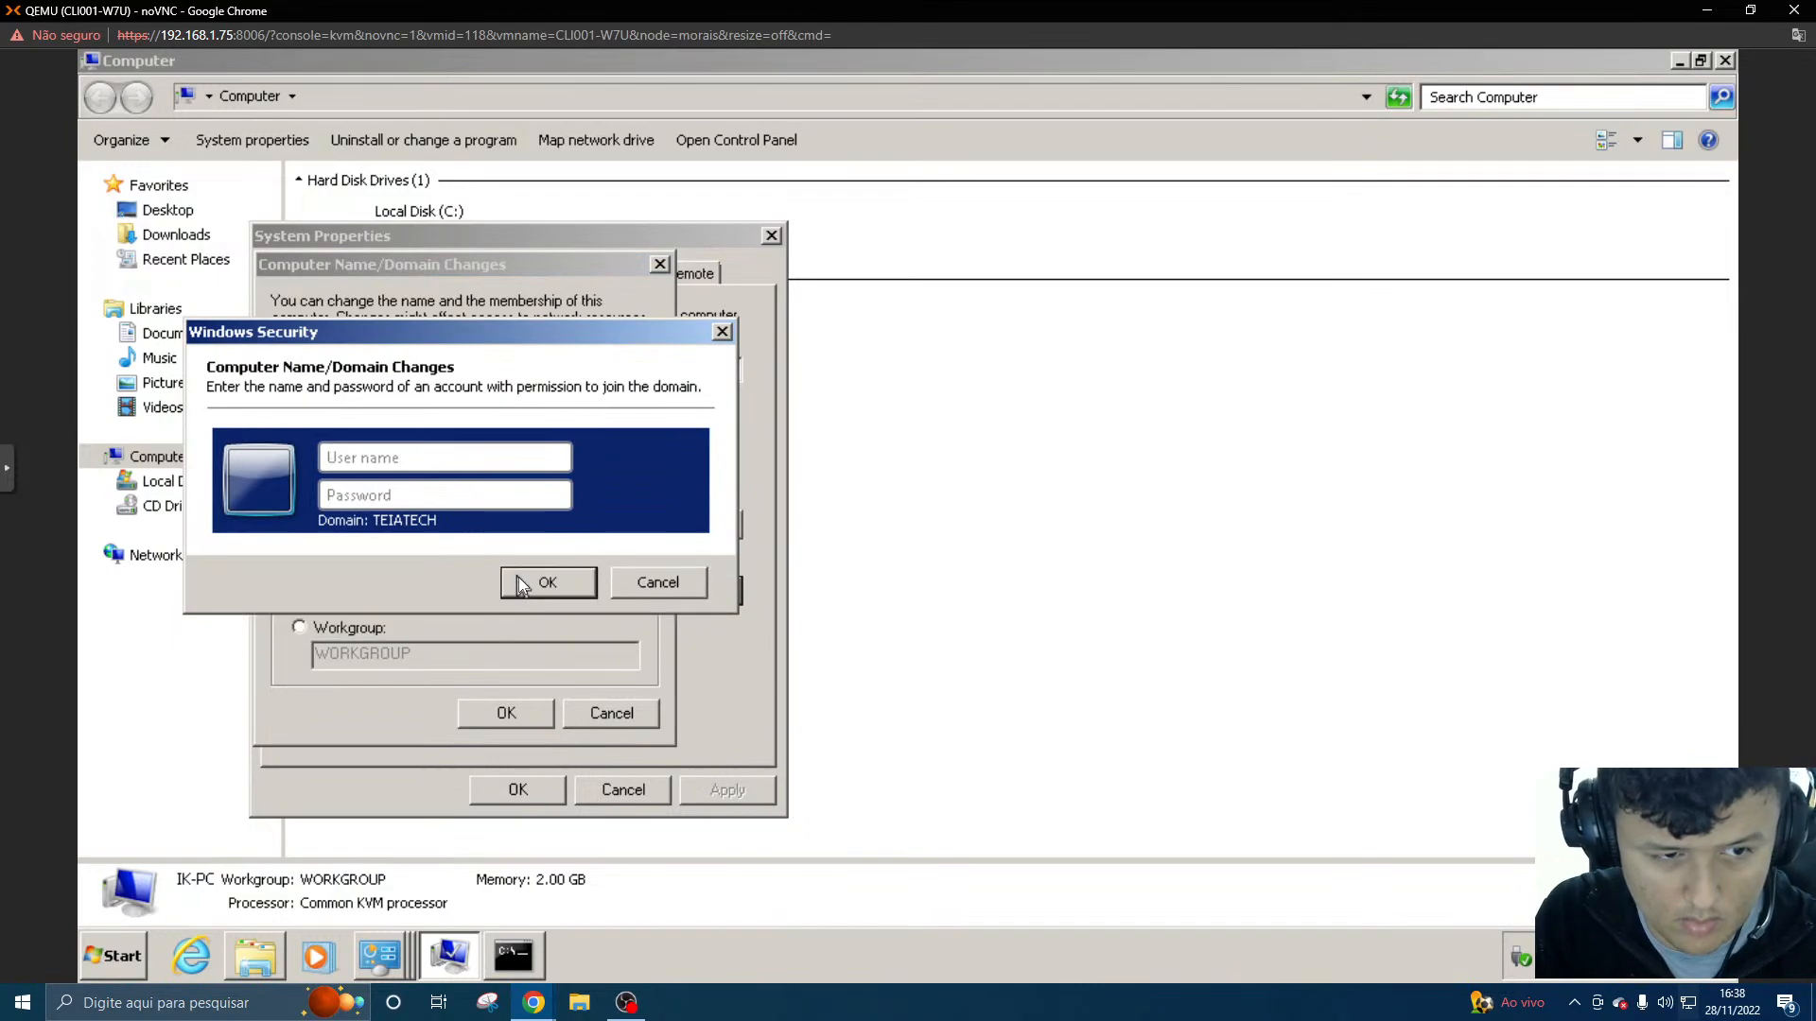
{"action": "type", "text": "administrator"}
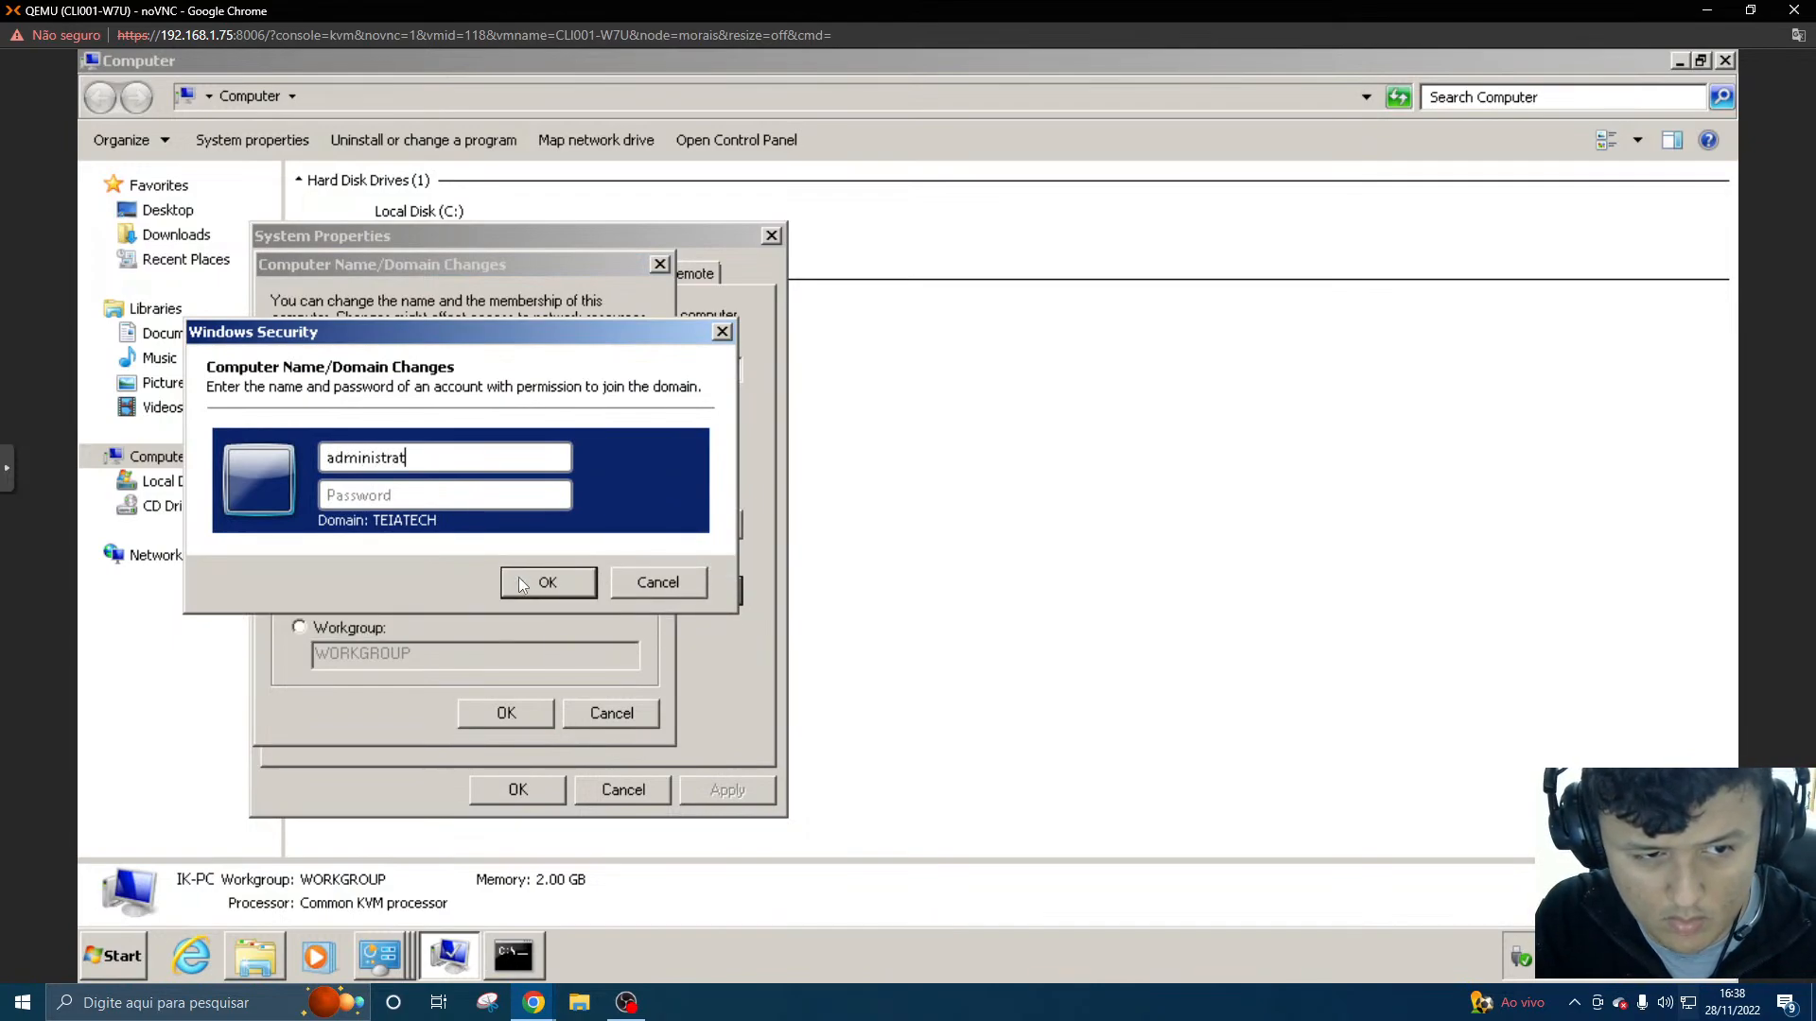
{"action": "key", "text": "Tab"}
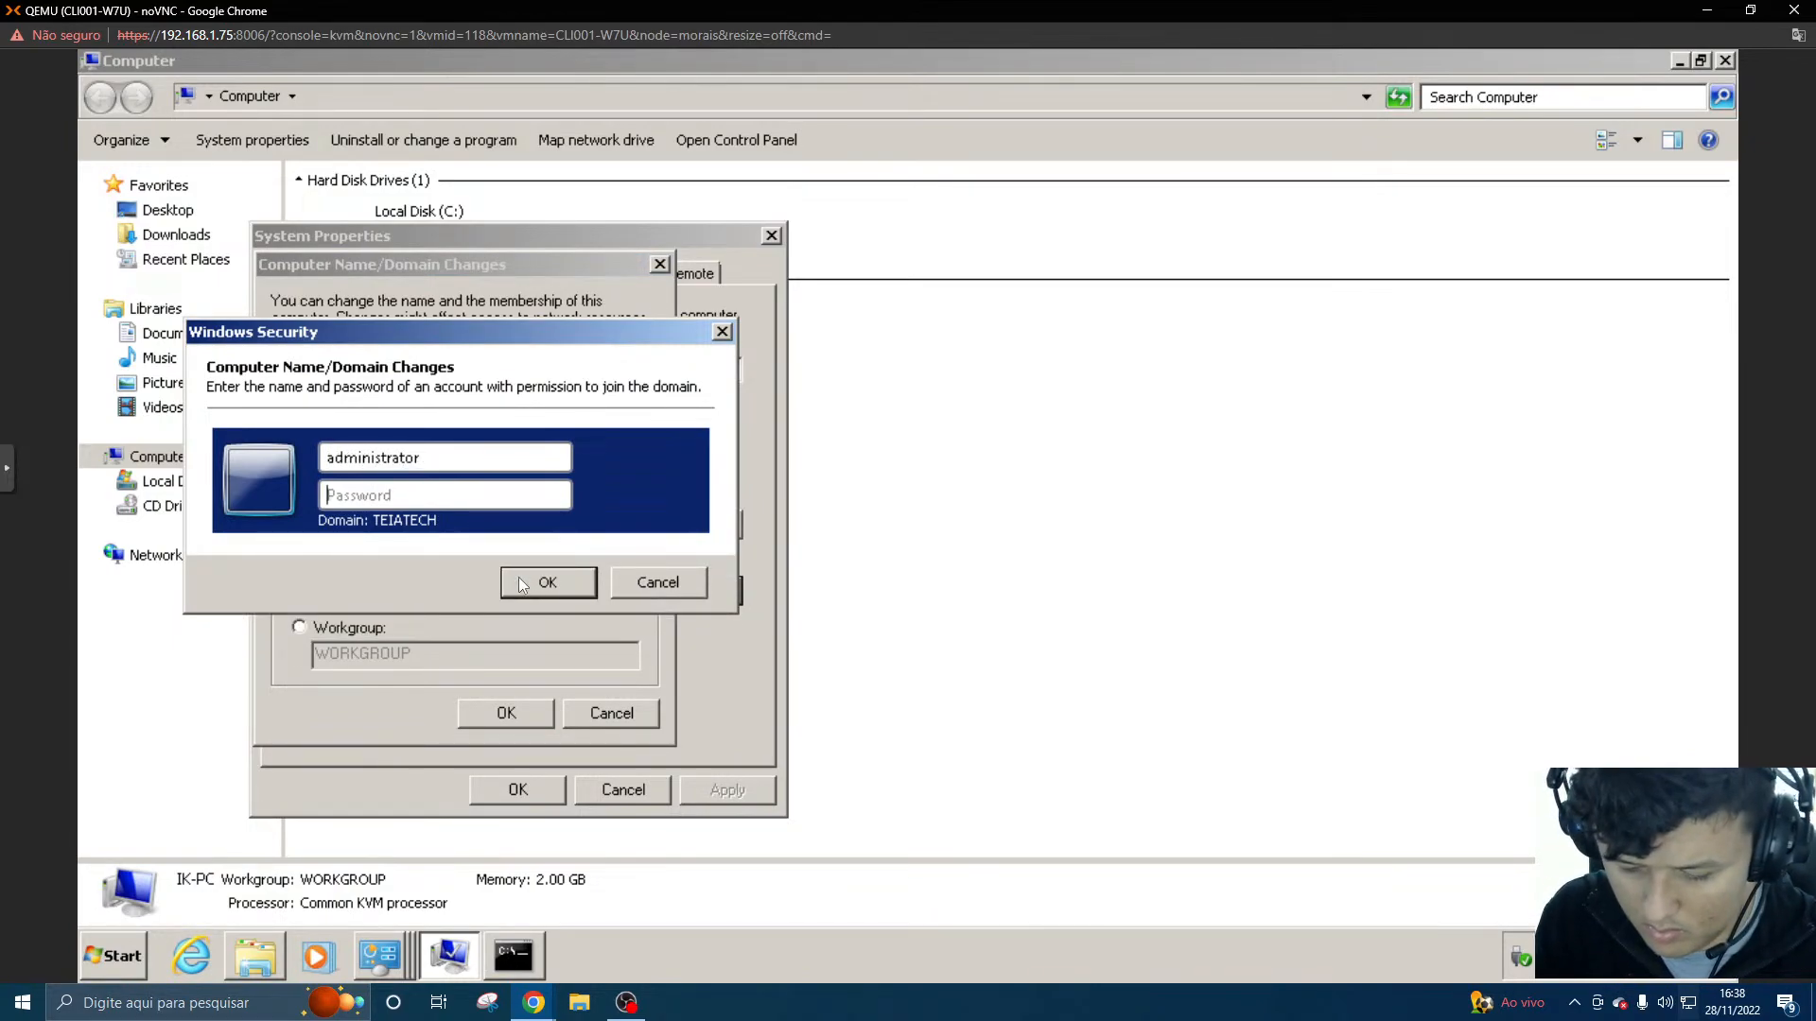
- Enter the administrator account's password, correcting mistyped characters, and submit the credentials for the TEIATECH domain join
{"action": "type", "text": "•••"}
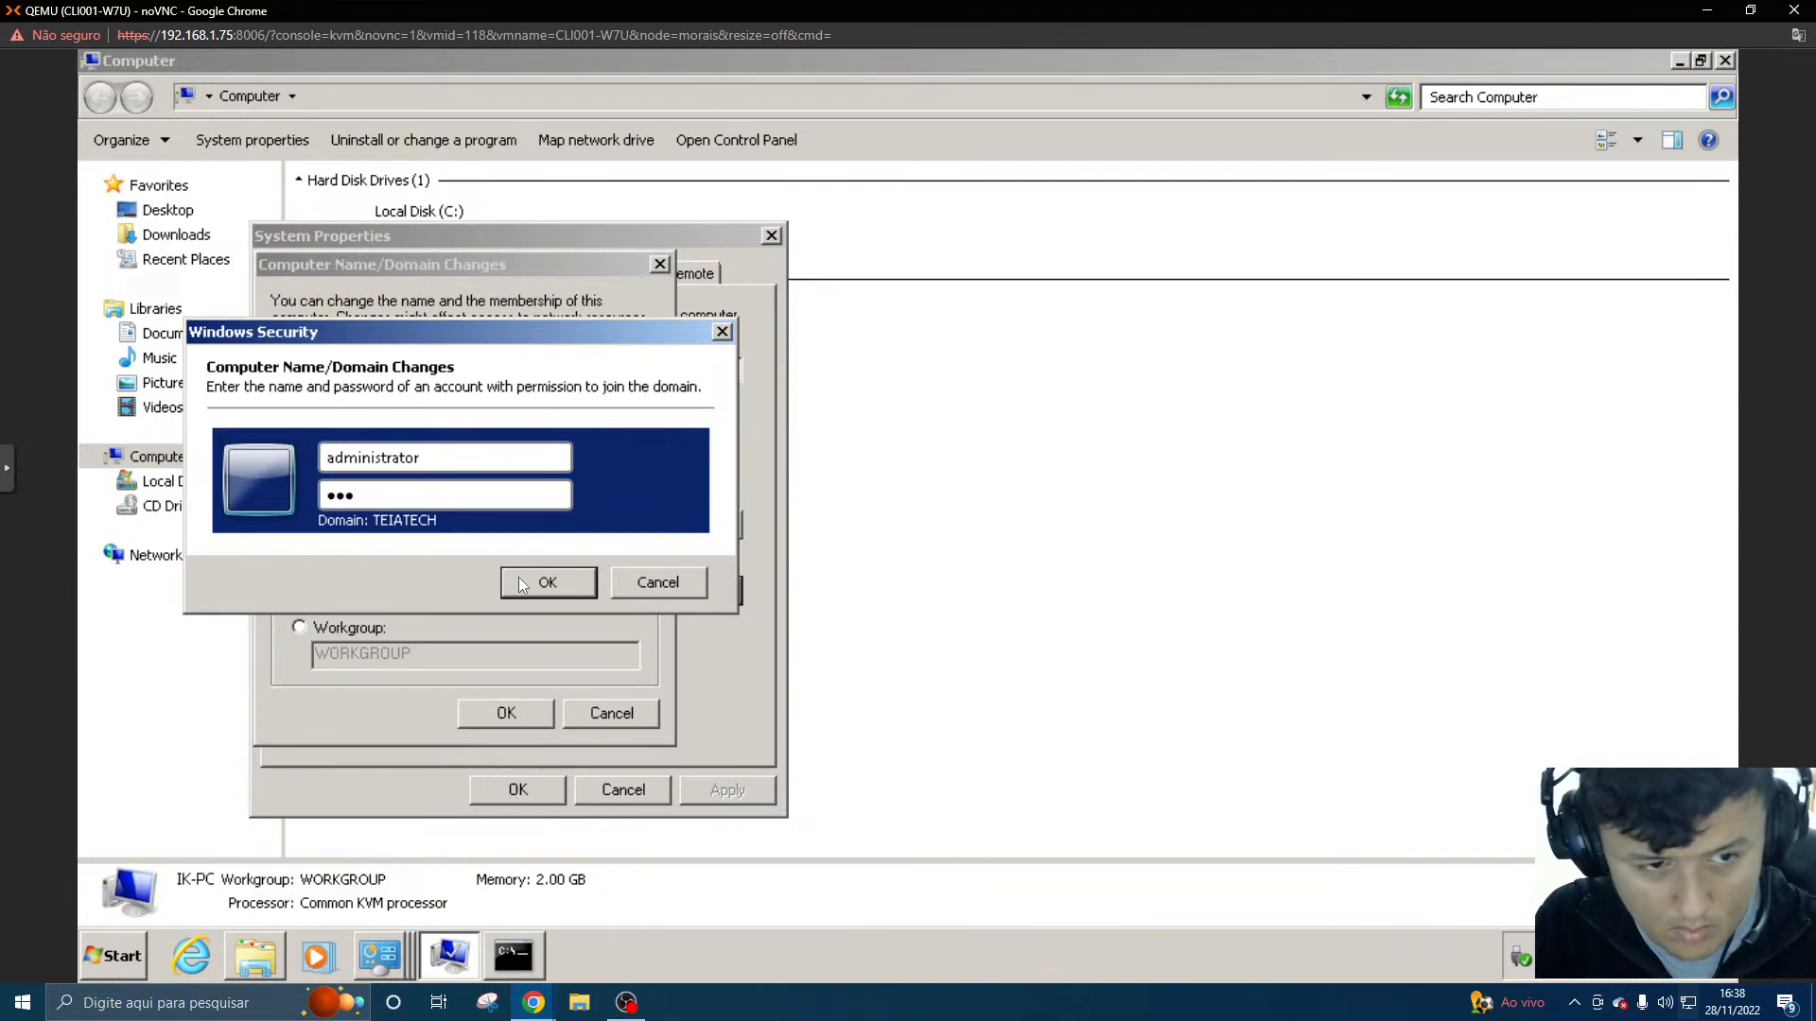
{"action": "type", "text": "••"}
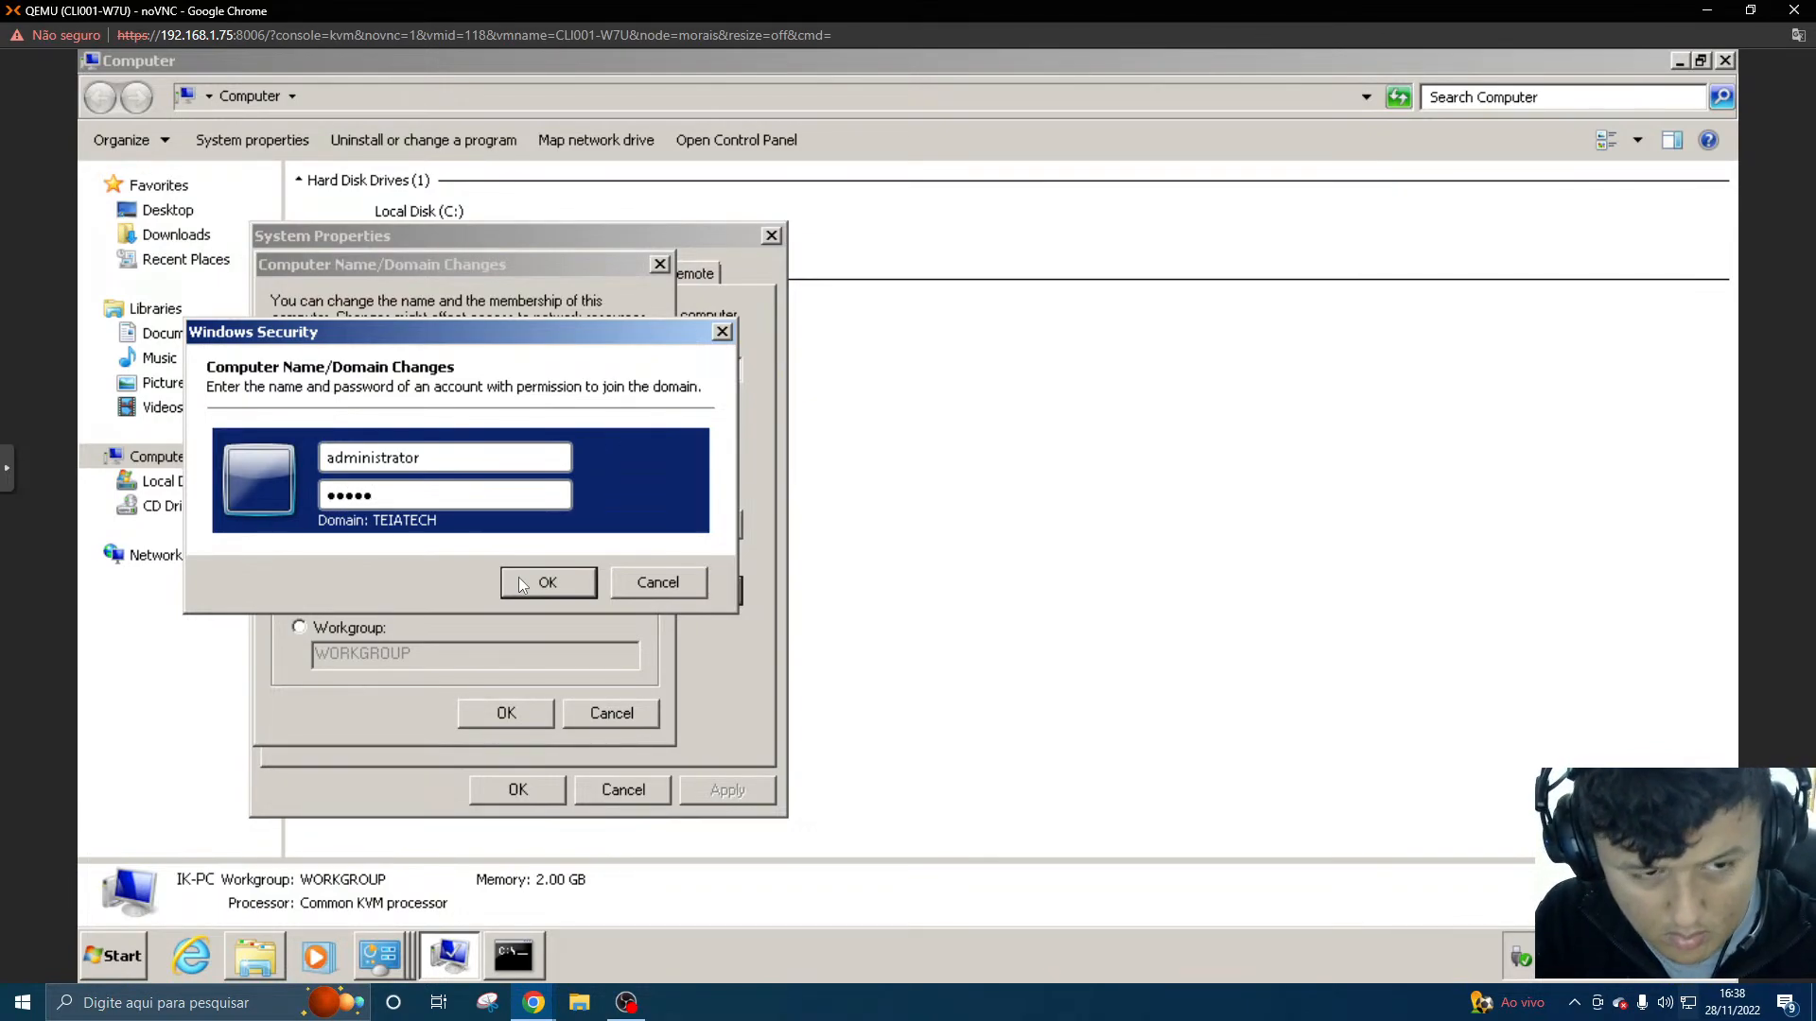
{"action": "type", "text": "•"}
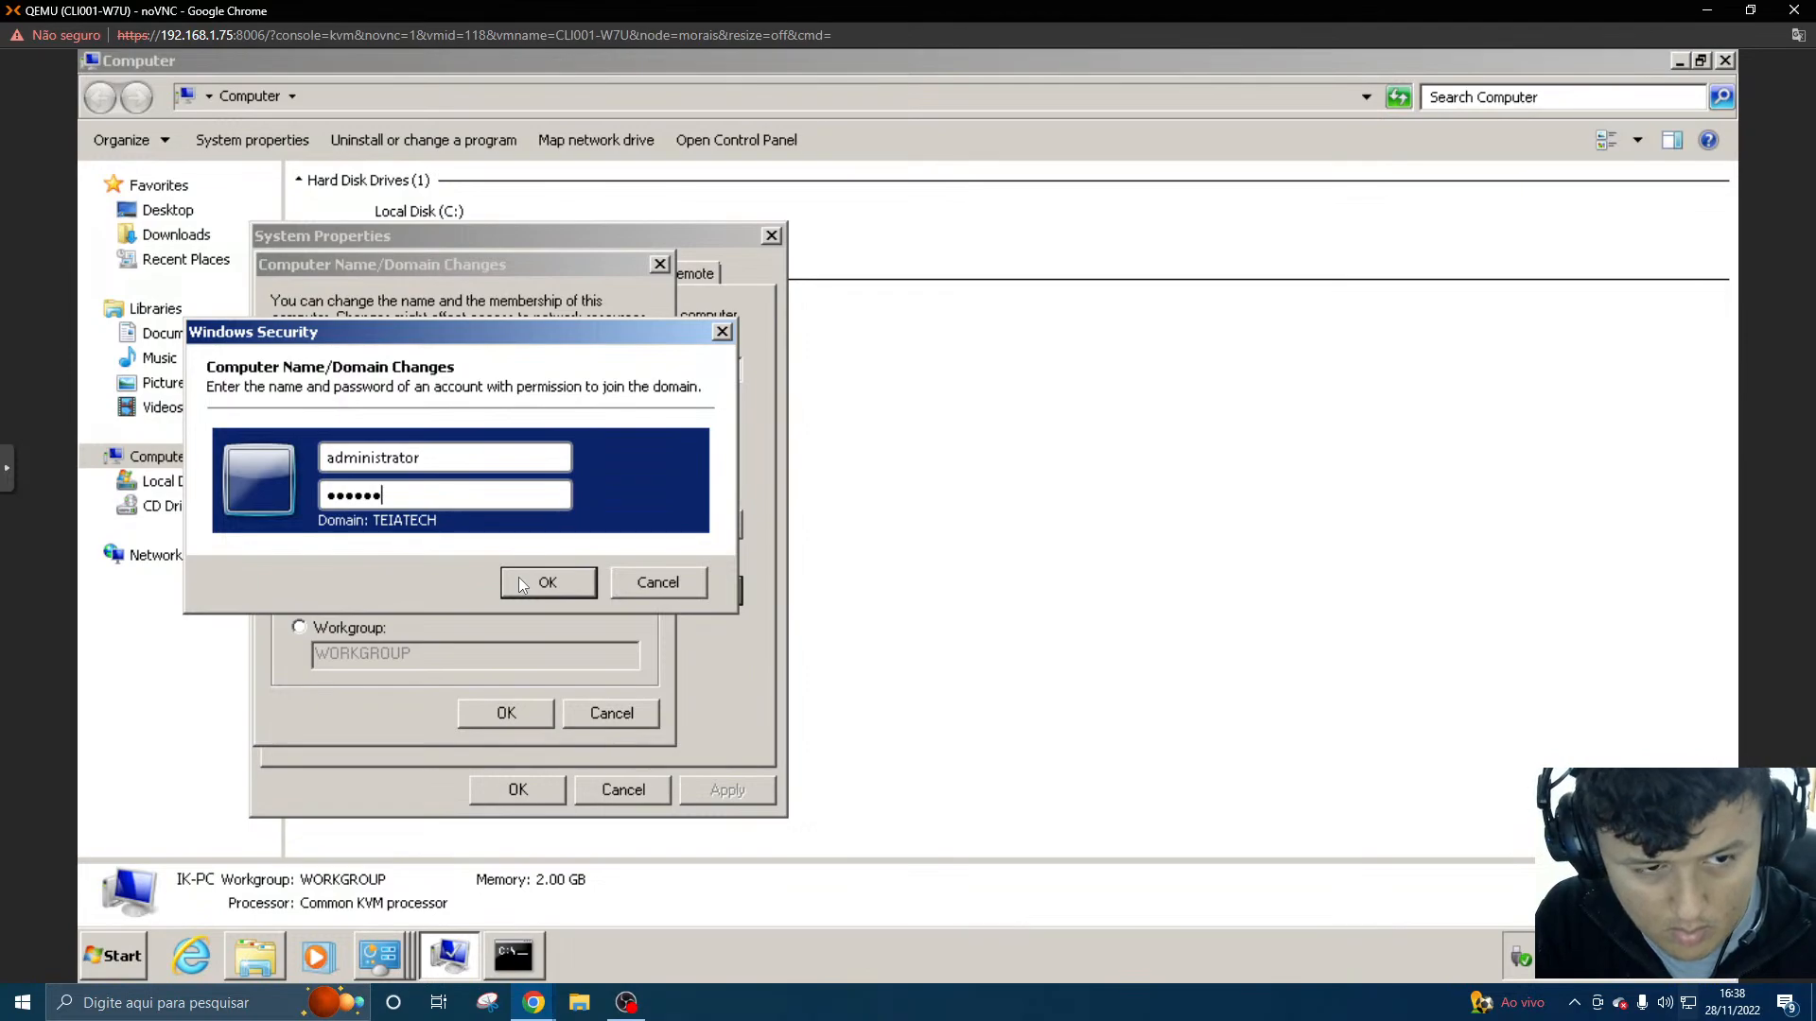
{"action": "key", "text": "BackSpace"}
{"action": "key", "text": "BackSpace"}
{"action": "key", "text": "BackSpace"}
{"action": "key", "text": "BackSpace"}
{"action": "key", "text": "BackSpace"}
{"action": "key", "text": "BackSpace"}
{"action": "type", "text": "•••••"}
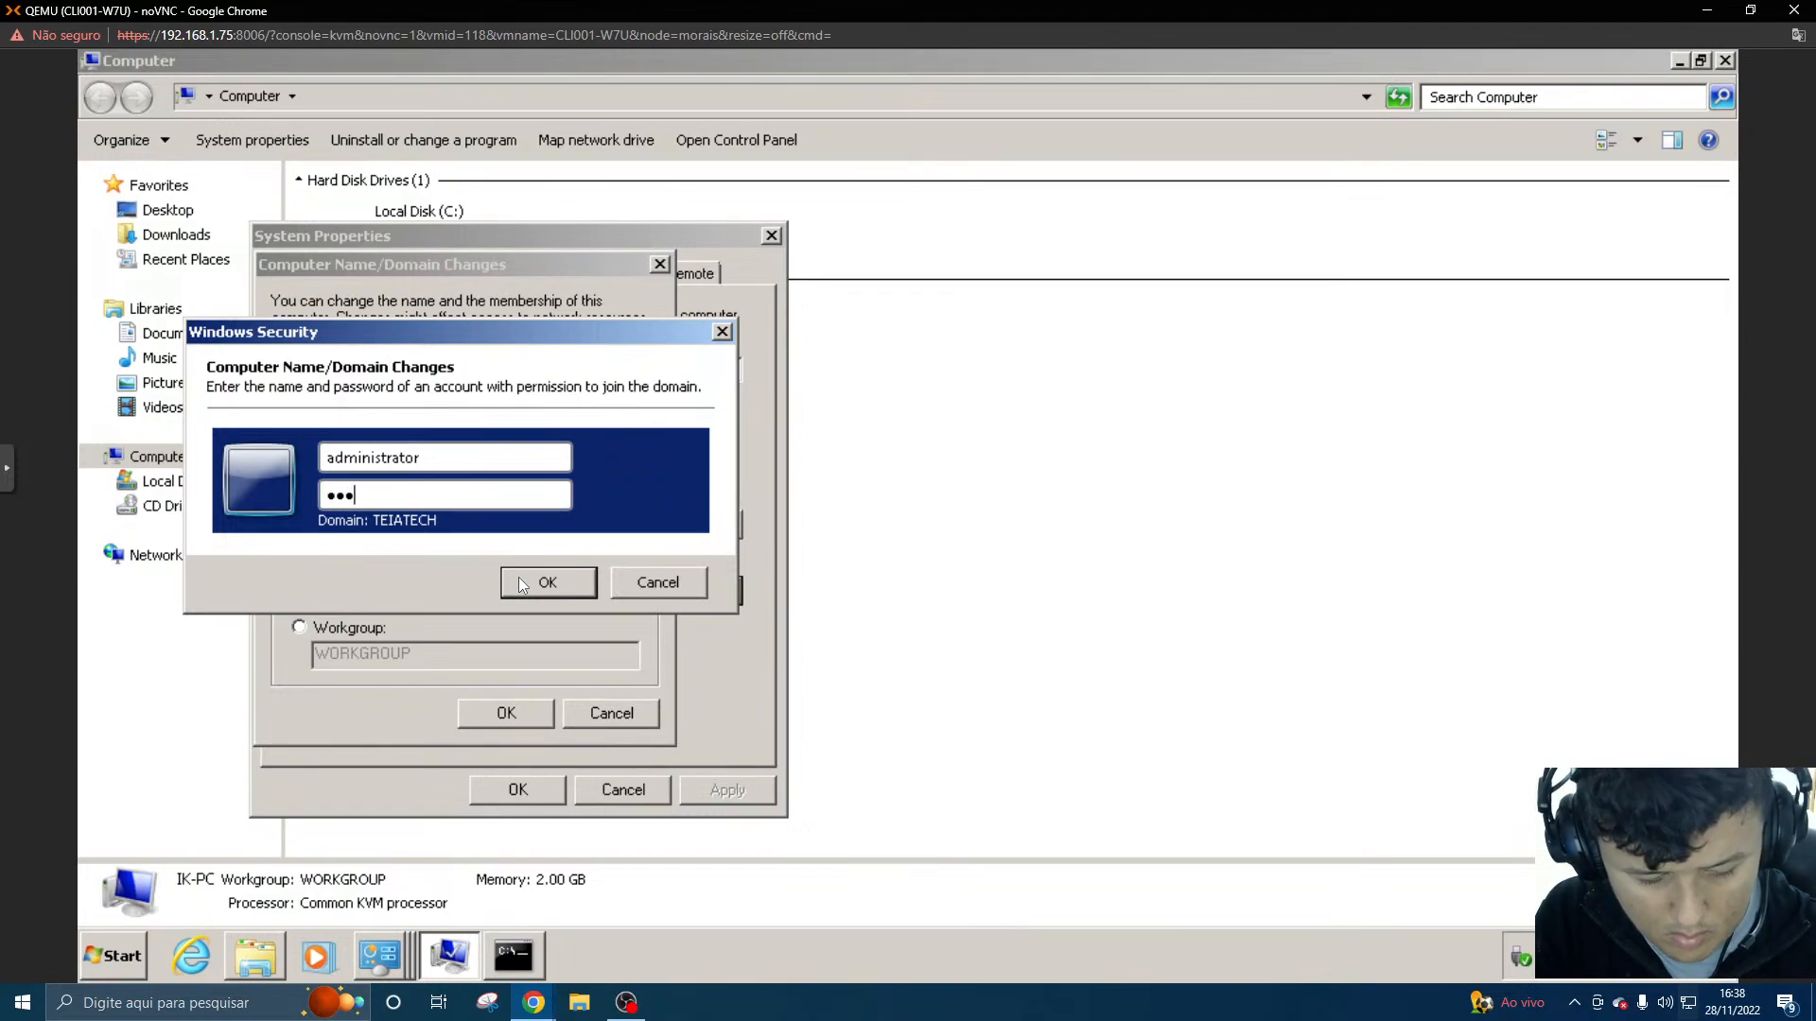
{"action": "key", "text": "BackSpace"}
{"action": "key", "text": "BackSpace"}
{"action": "key", "text": "BackSpace"}
{"action": "key", "text": "BackSpace"}
{"action": "key", "text": "BackSpace"}
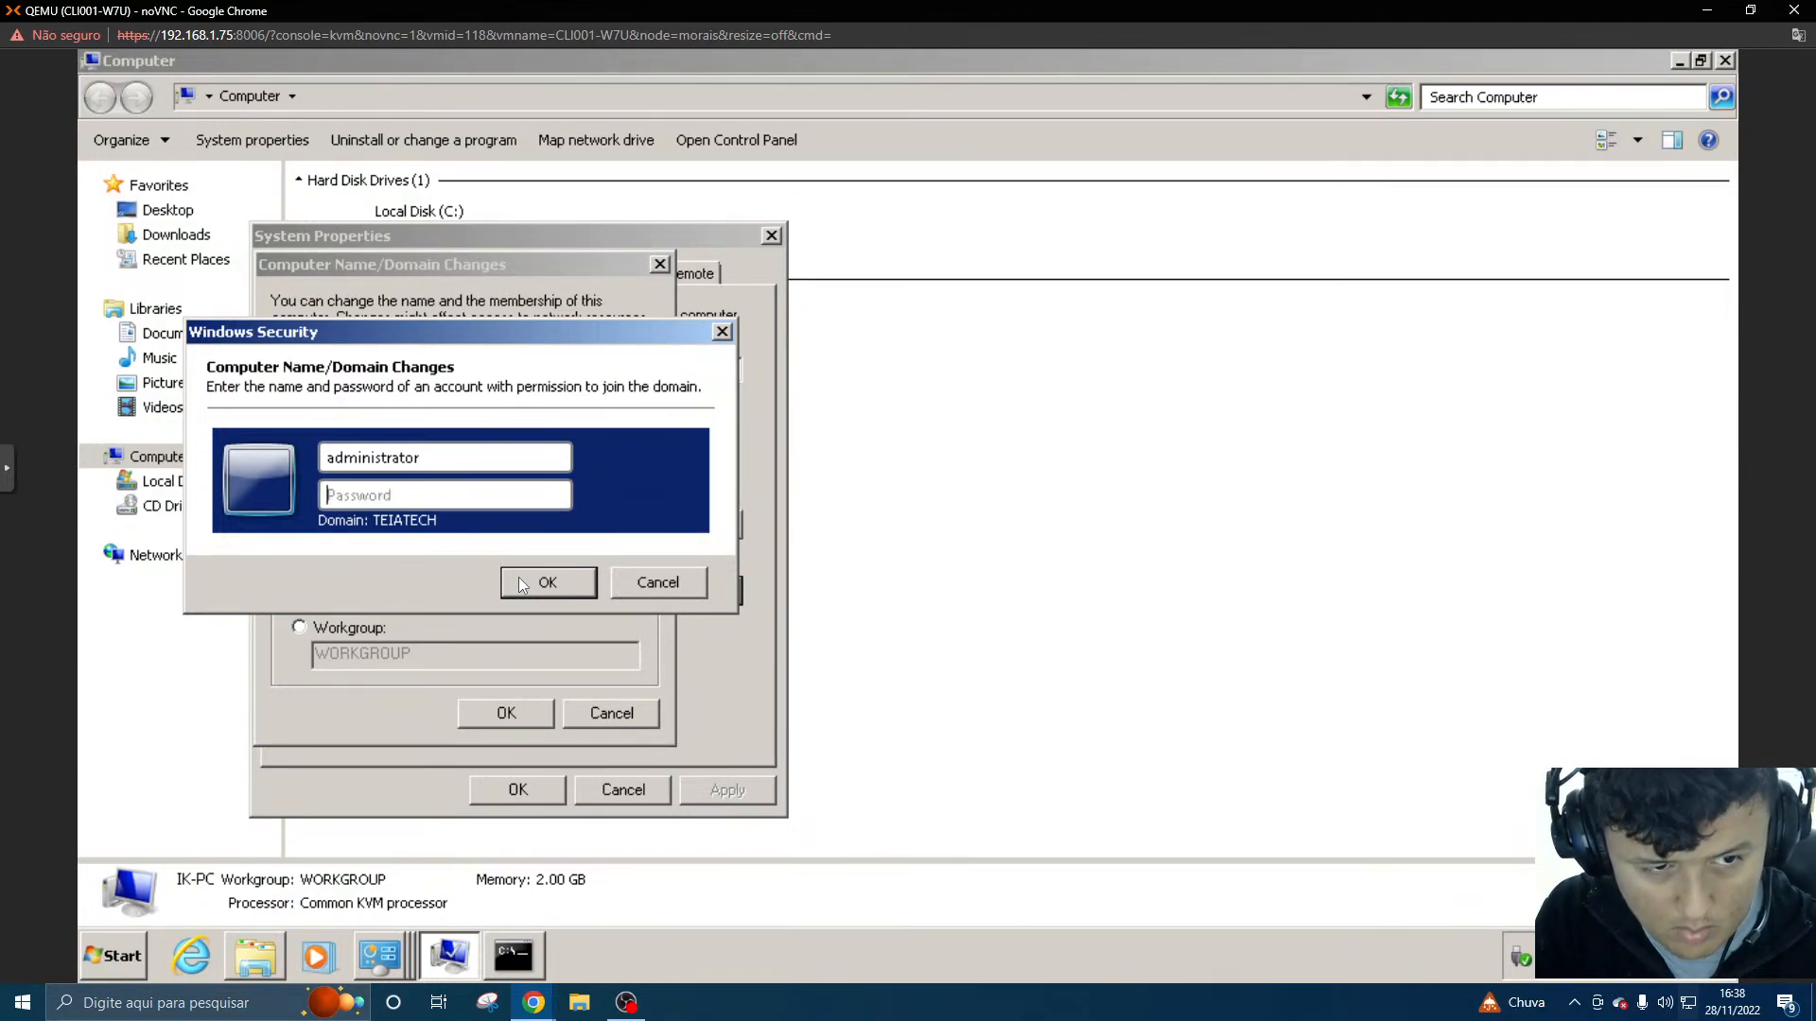
{"action": "type", "text": "••••••••"}
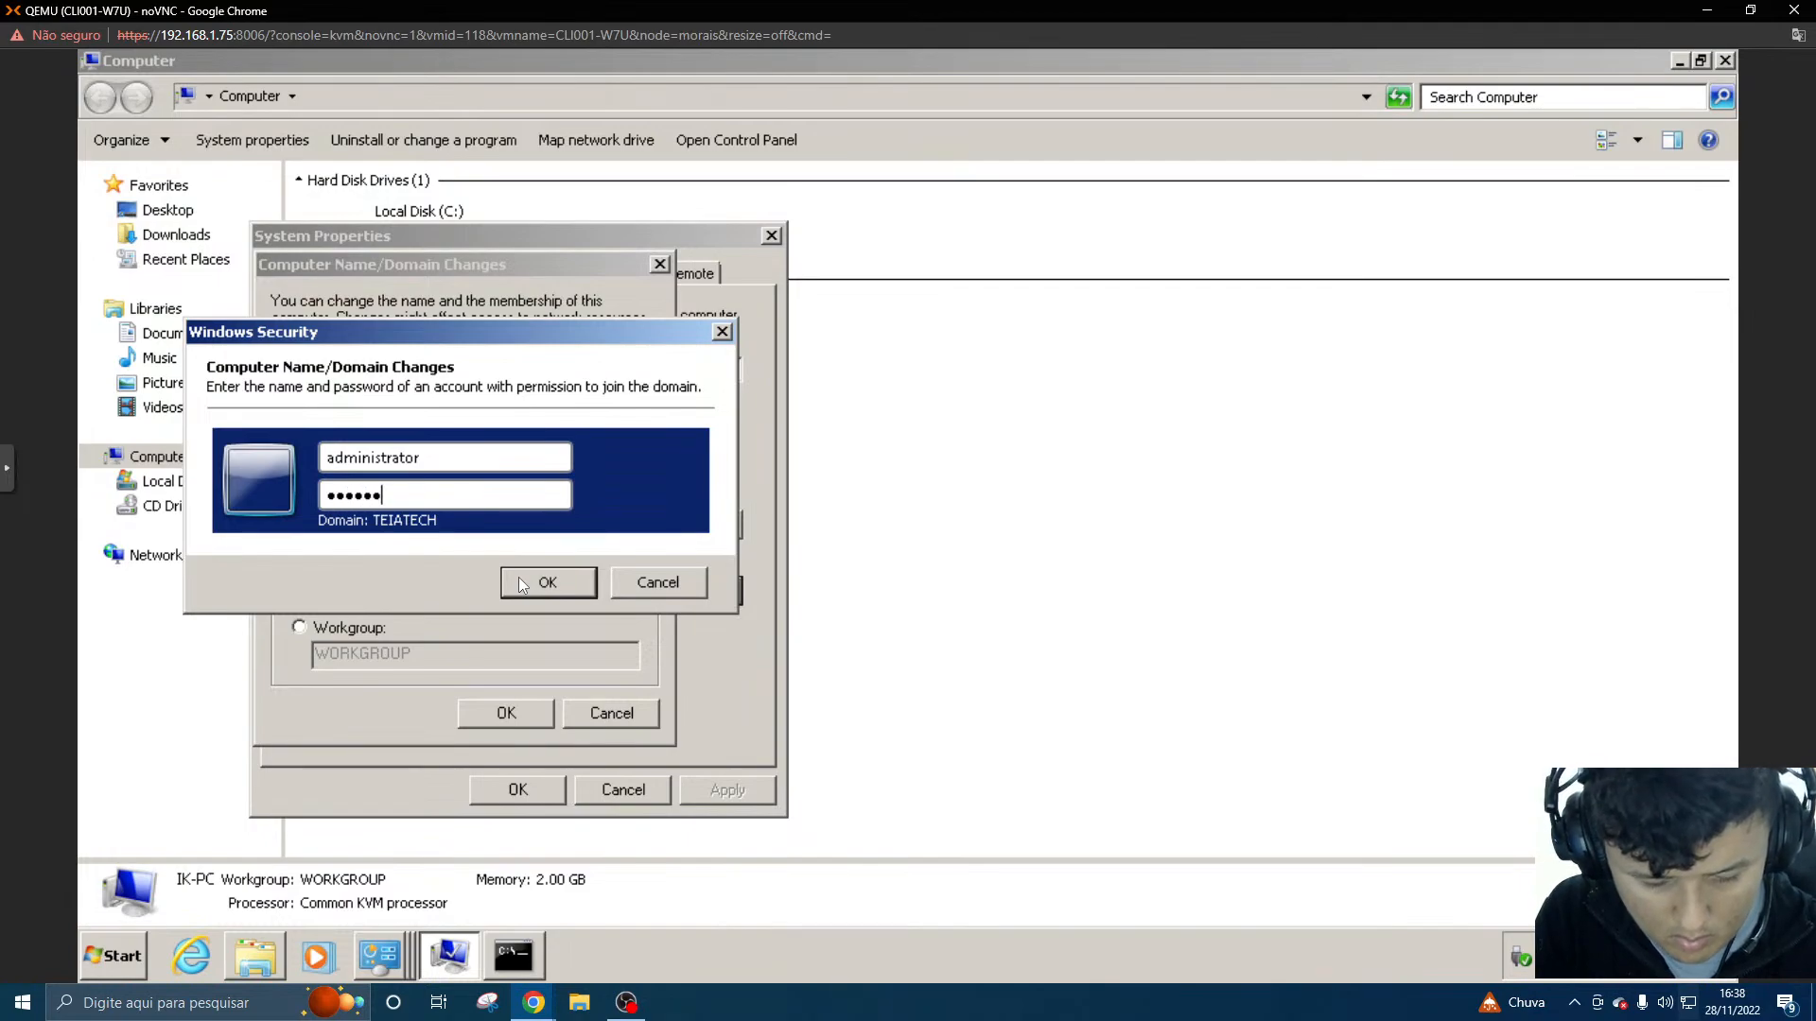
{"action": "key", "text": "Caps_Lock"}
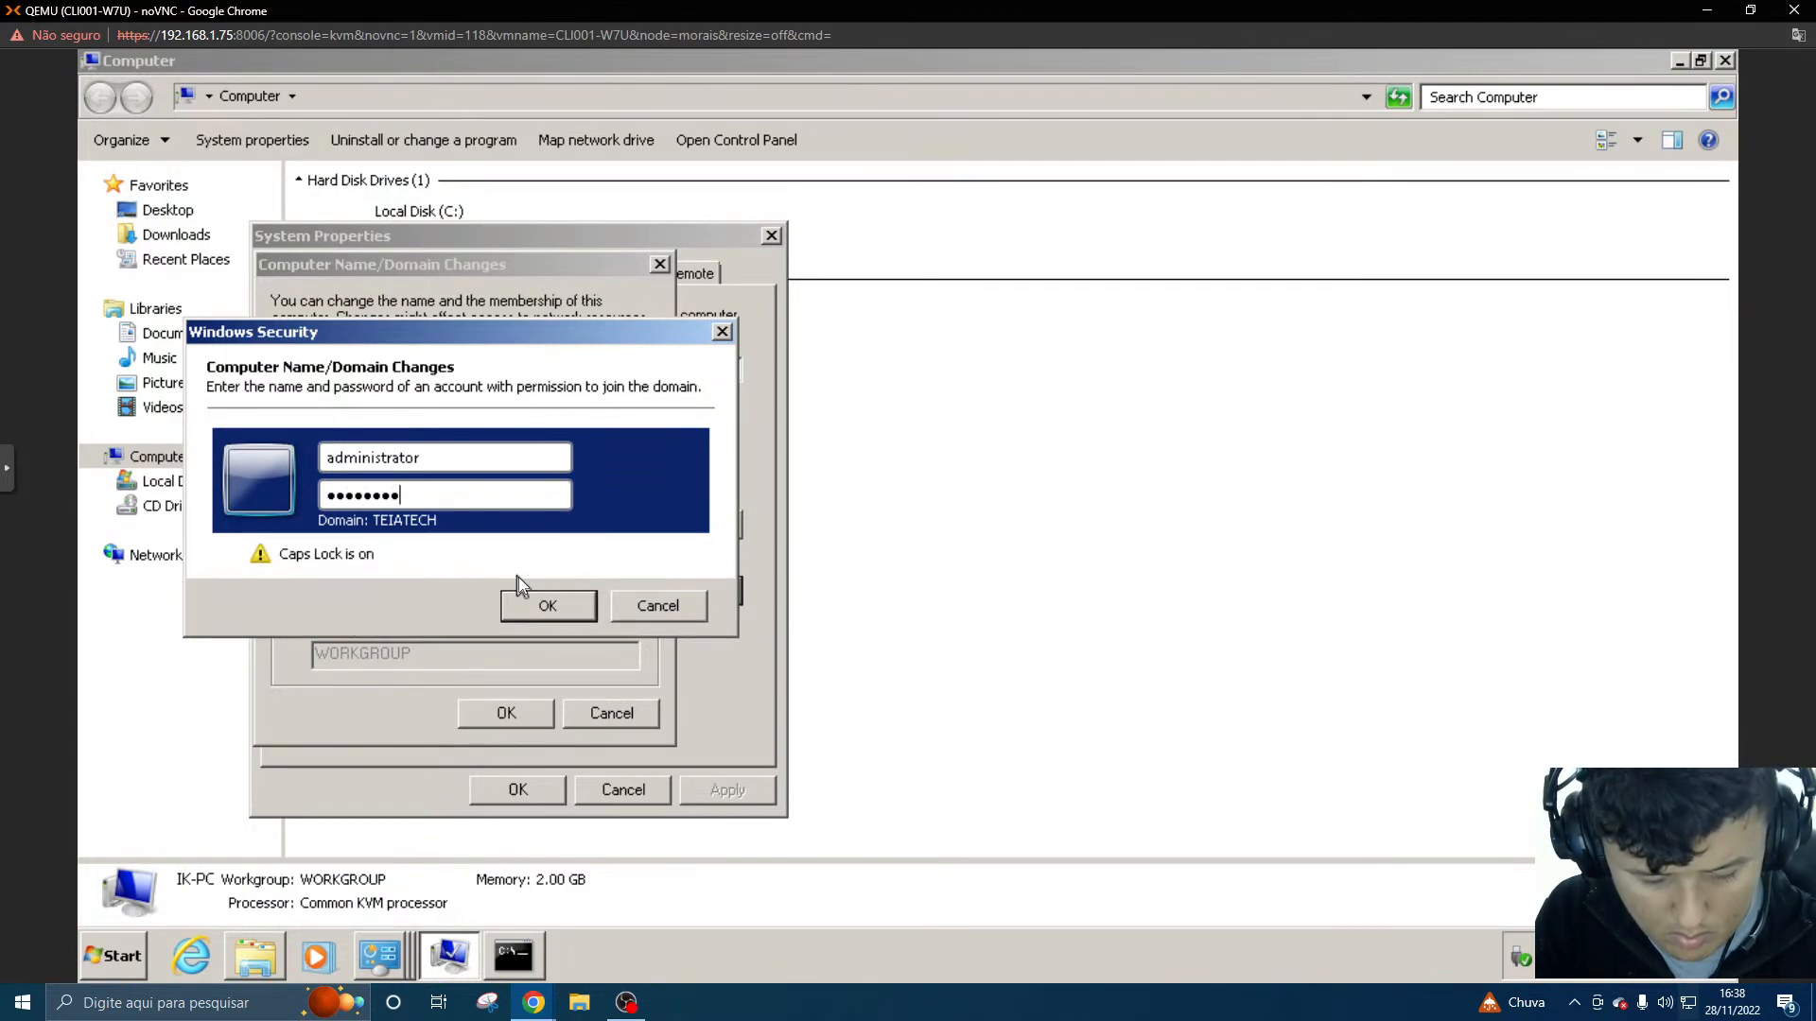
{"action": "type", "text": "••"}
{"action": "key", "text": "Caps_Lock"}
{"action": "left_click", "coordinate": [518, 582]}
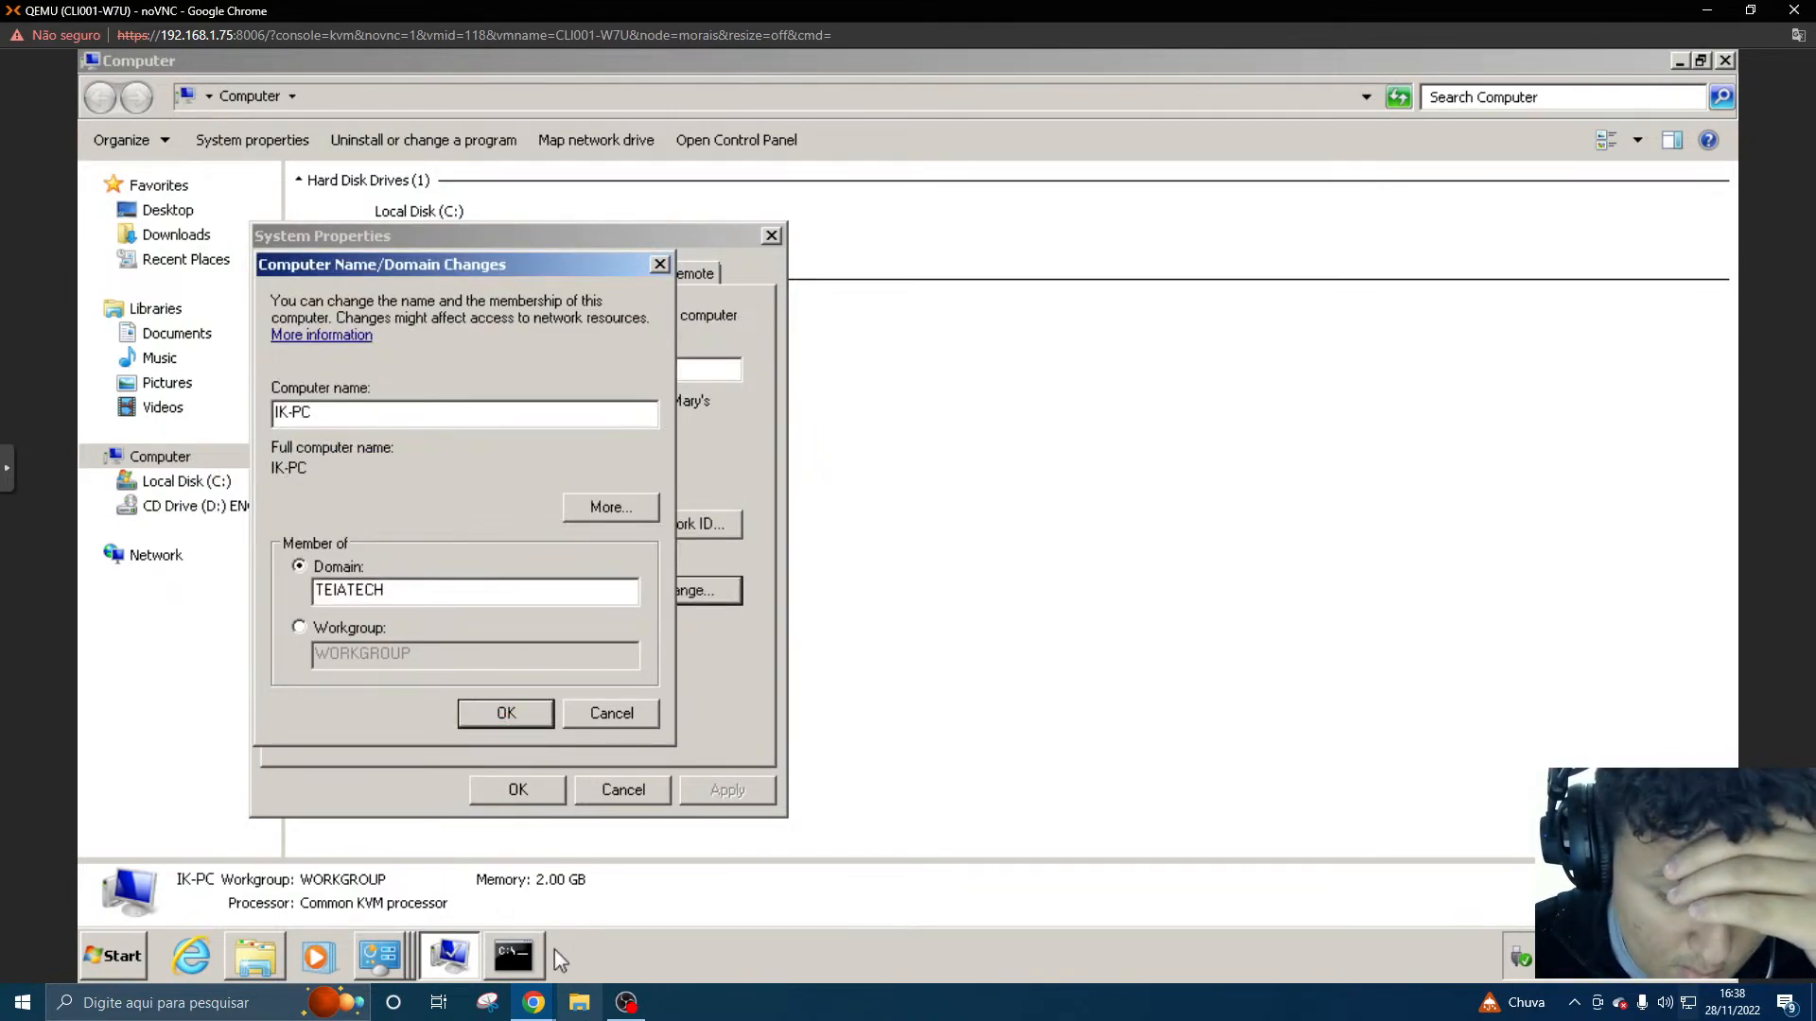
- Check the signed-in account's name in the account settings of the SRV001-AD server, and return to the CLI001-W7U console
{"action": "mouse_move", "coordinate": [535, 1003]}
{"action": "left_click", "coordinate": [503, 950]}
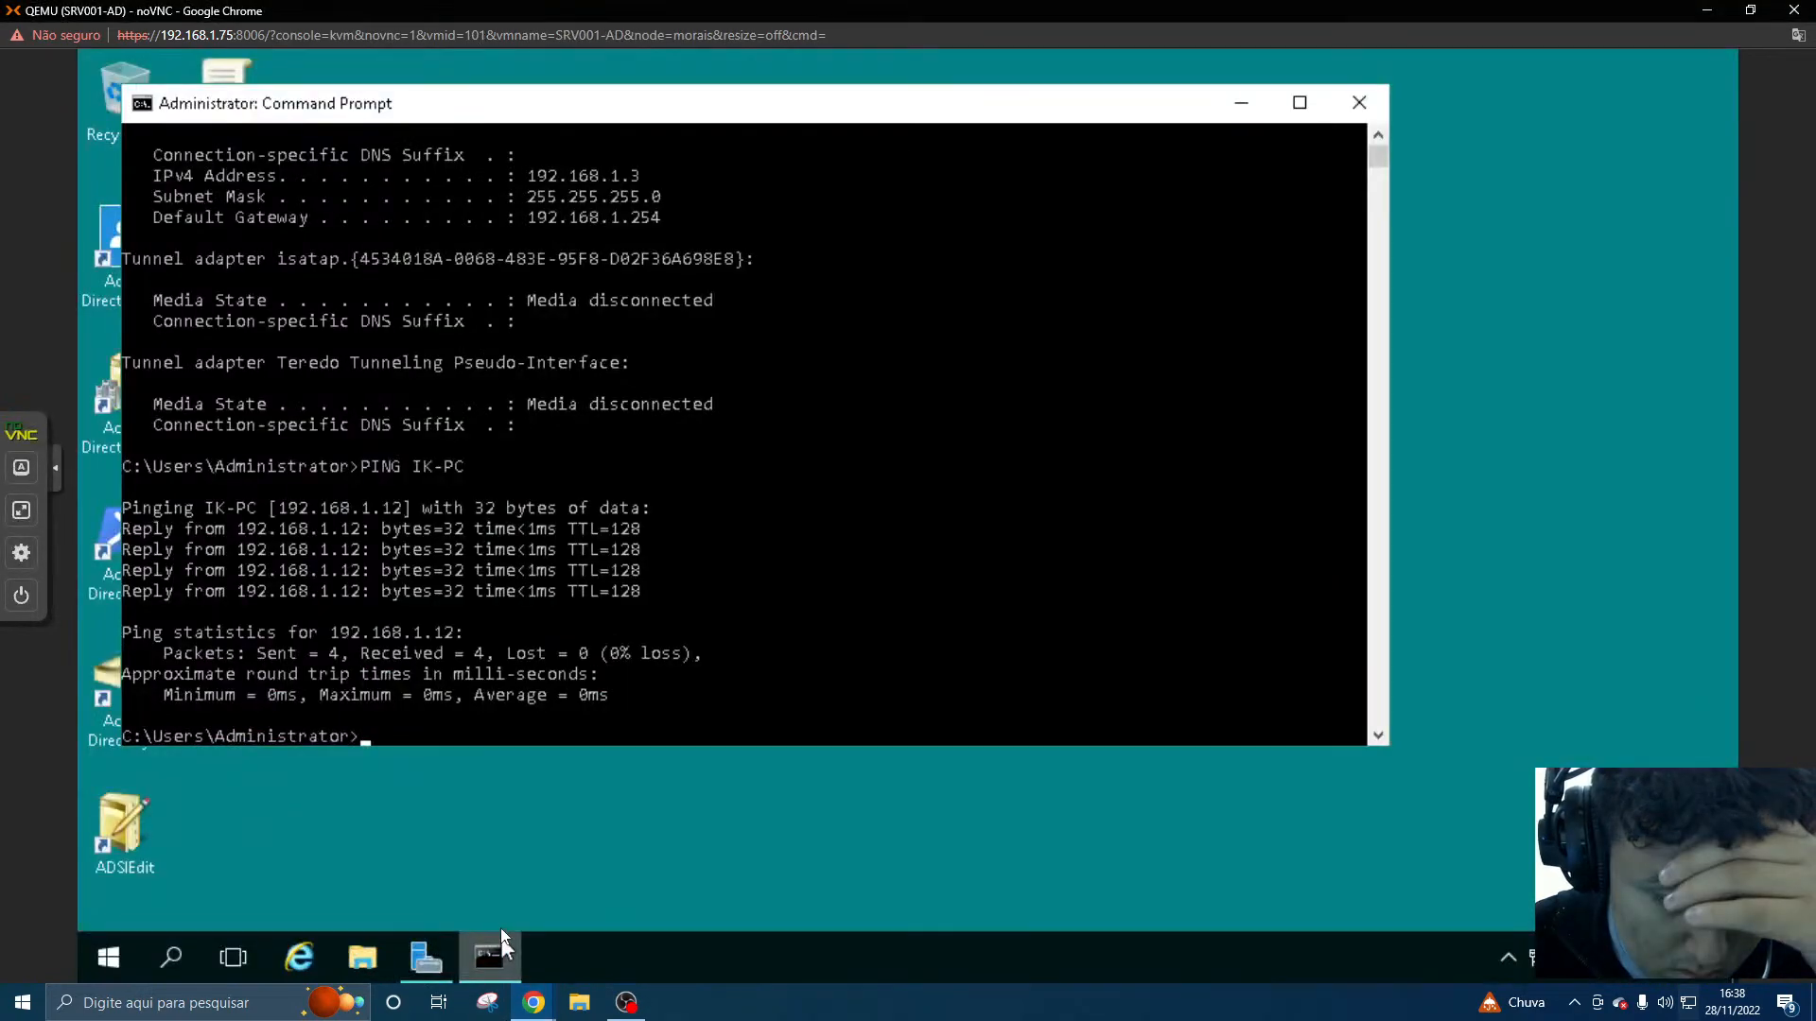
{"action": "left_click", "coordinate": [125, 957]}
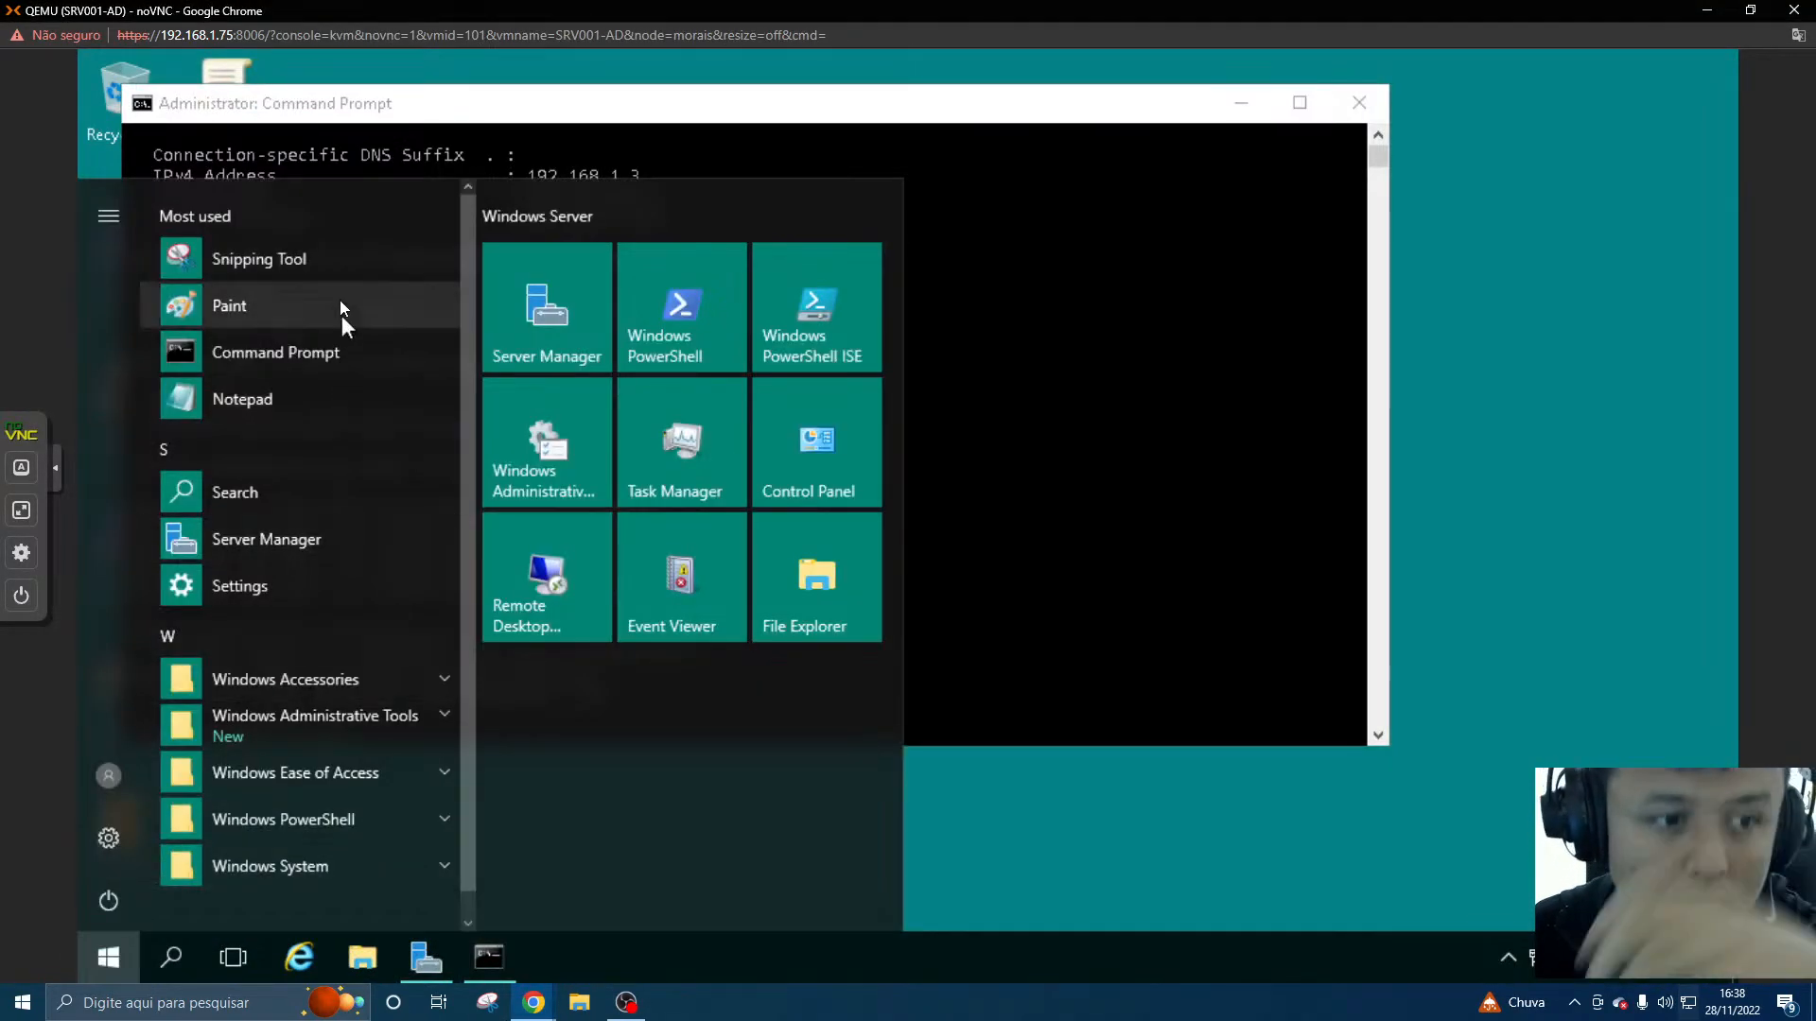
{"action": "left_click", "coordinate": [113, 778]}
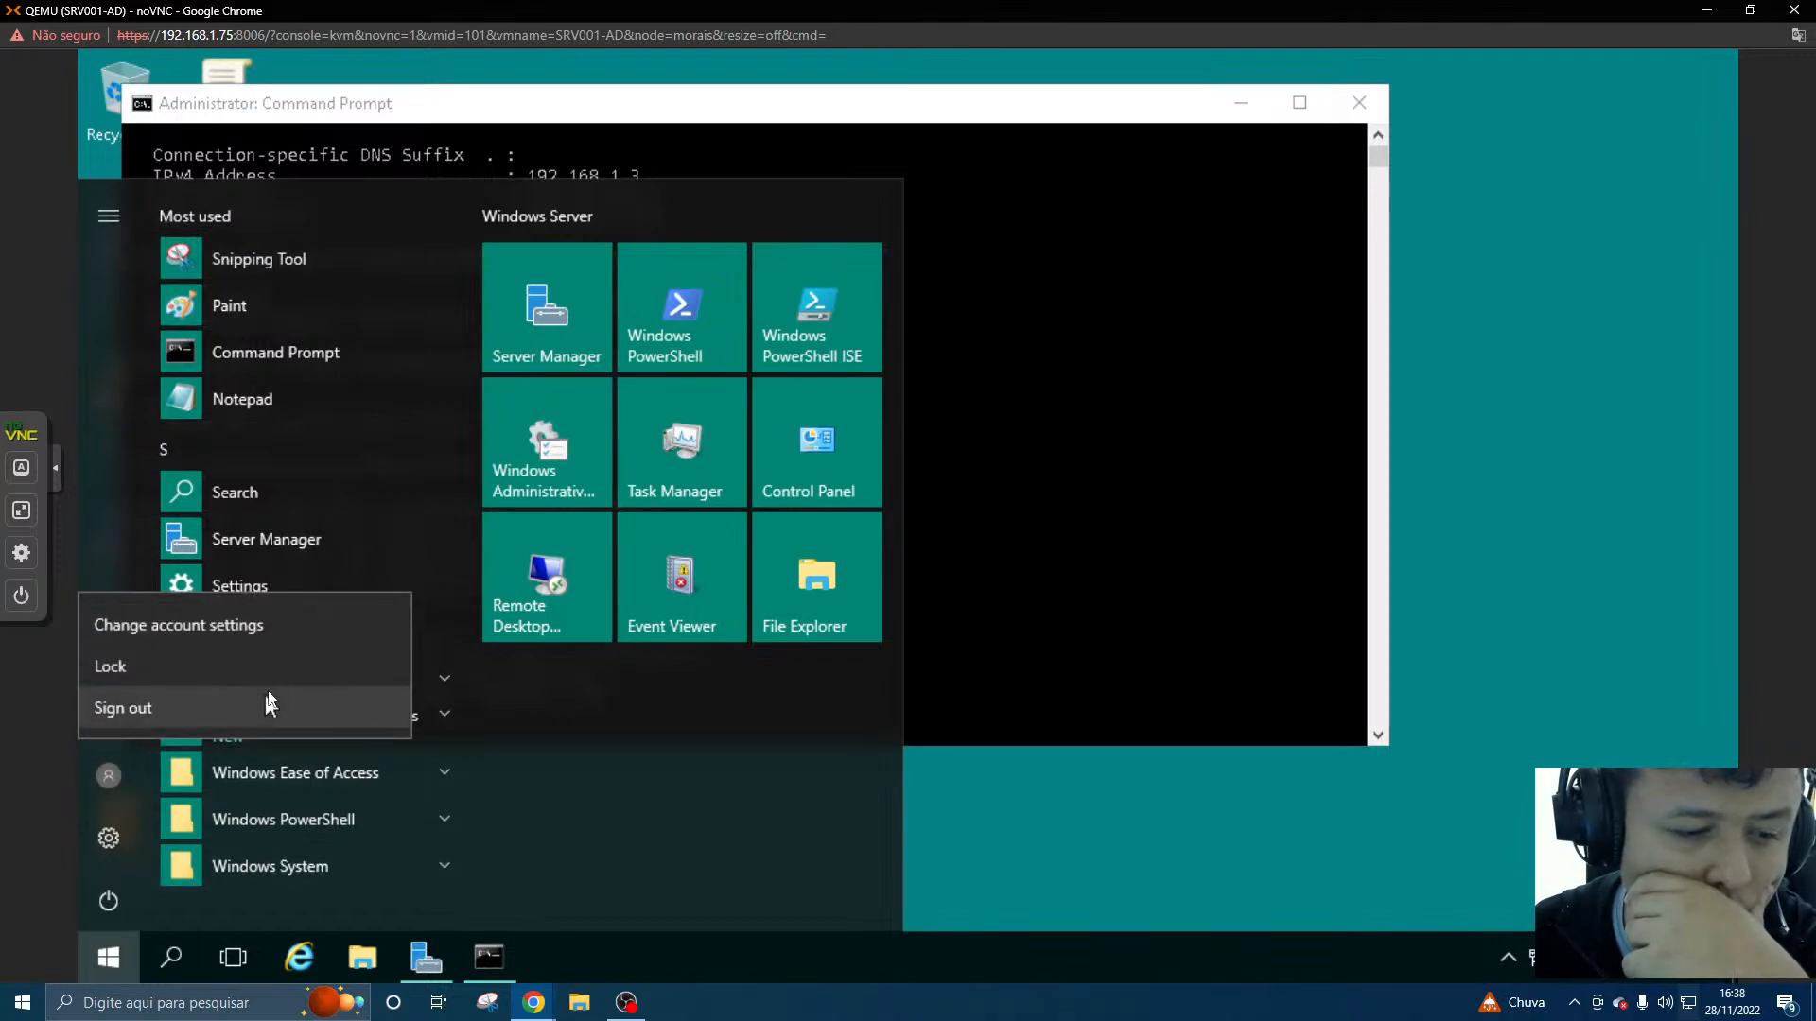
{"action": "left_click", "coordinate": [289, 627]}
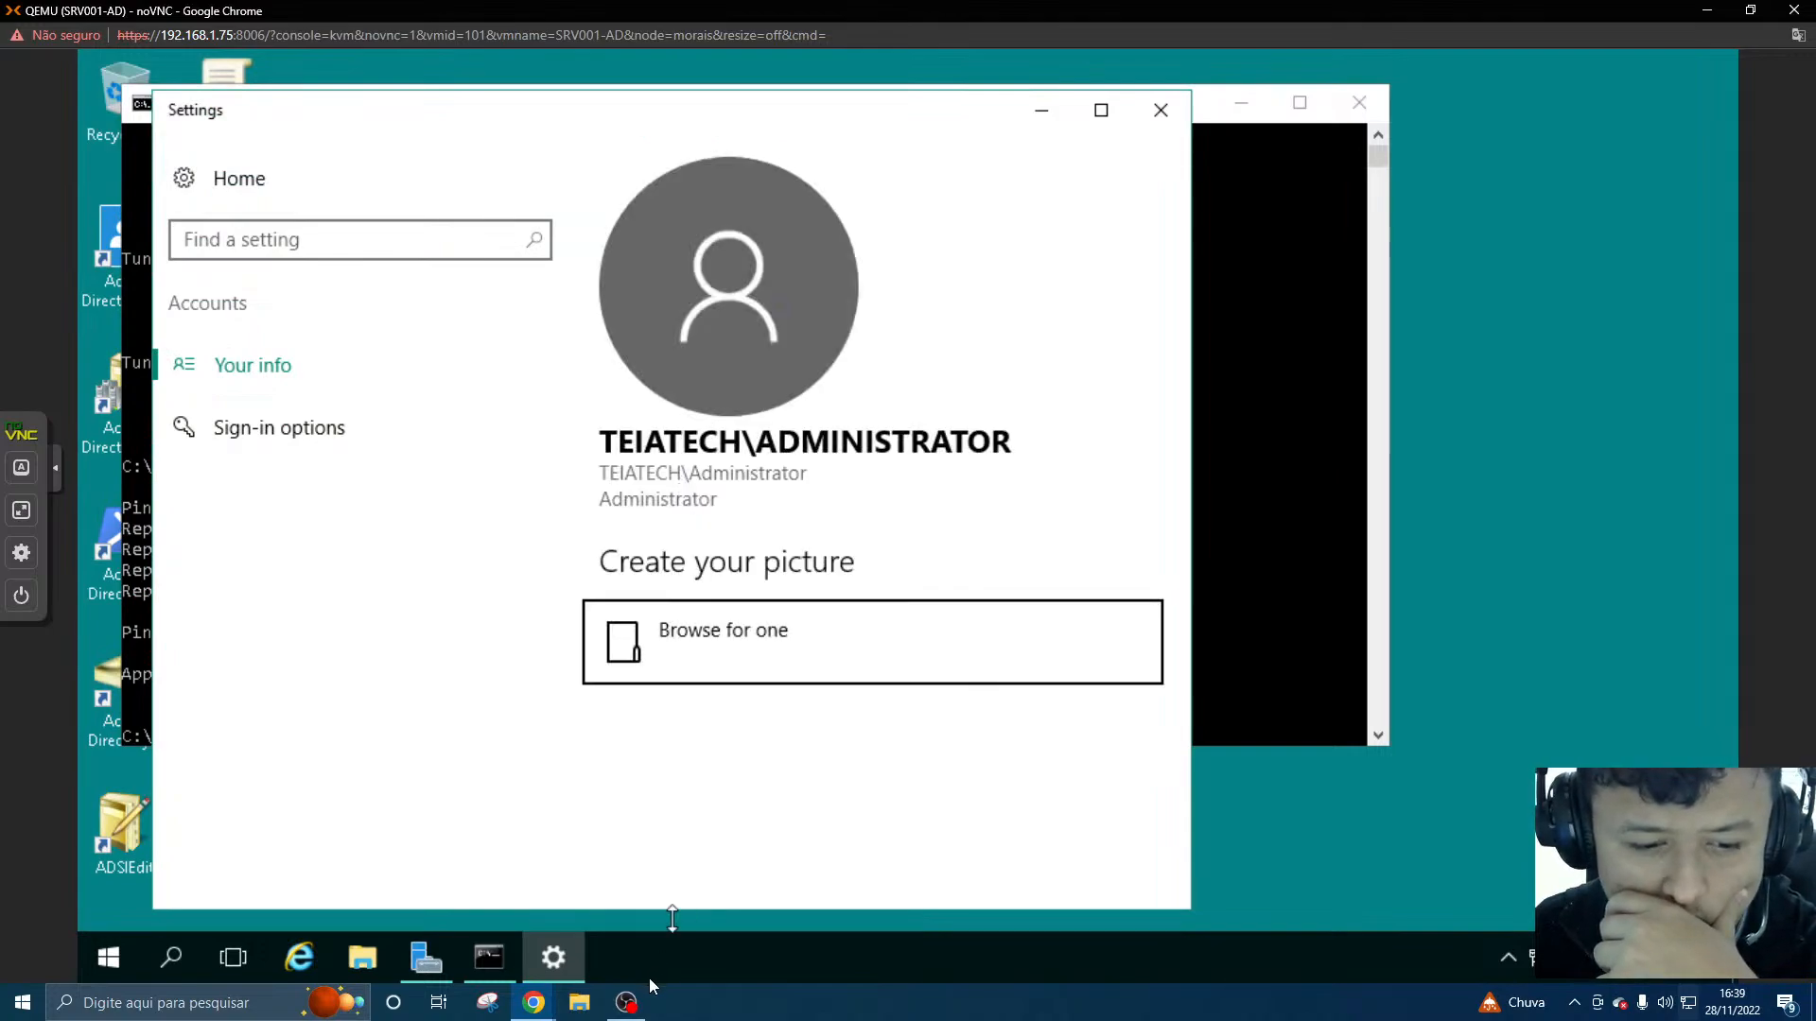
{"action": "left_click", "coordinate": [548, 1012]}
{"action": "left_click", "coordinate": [633, 940]}
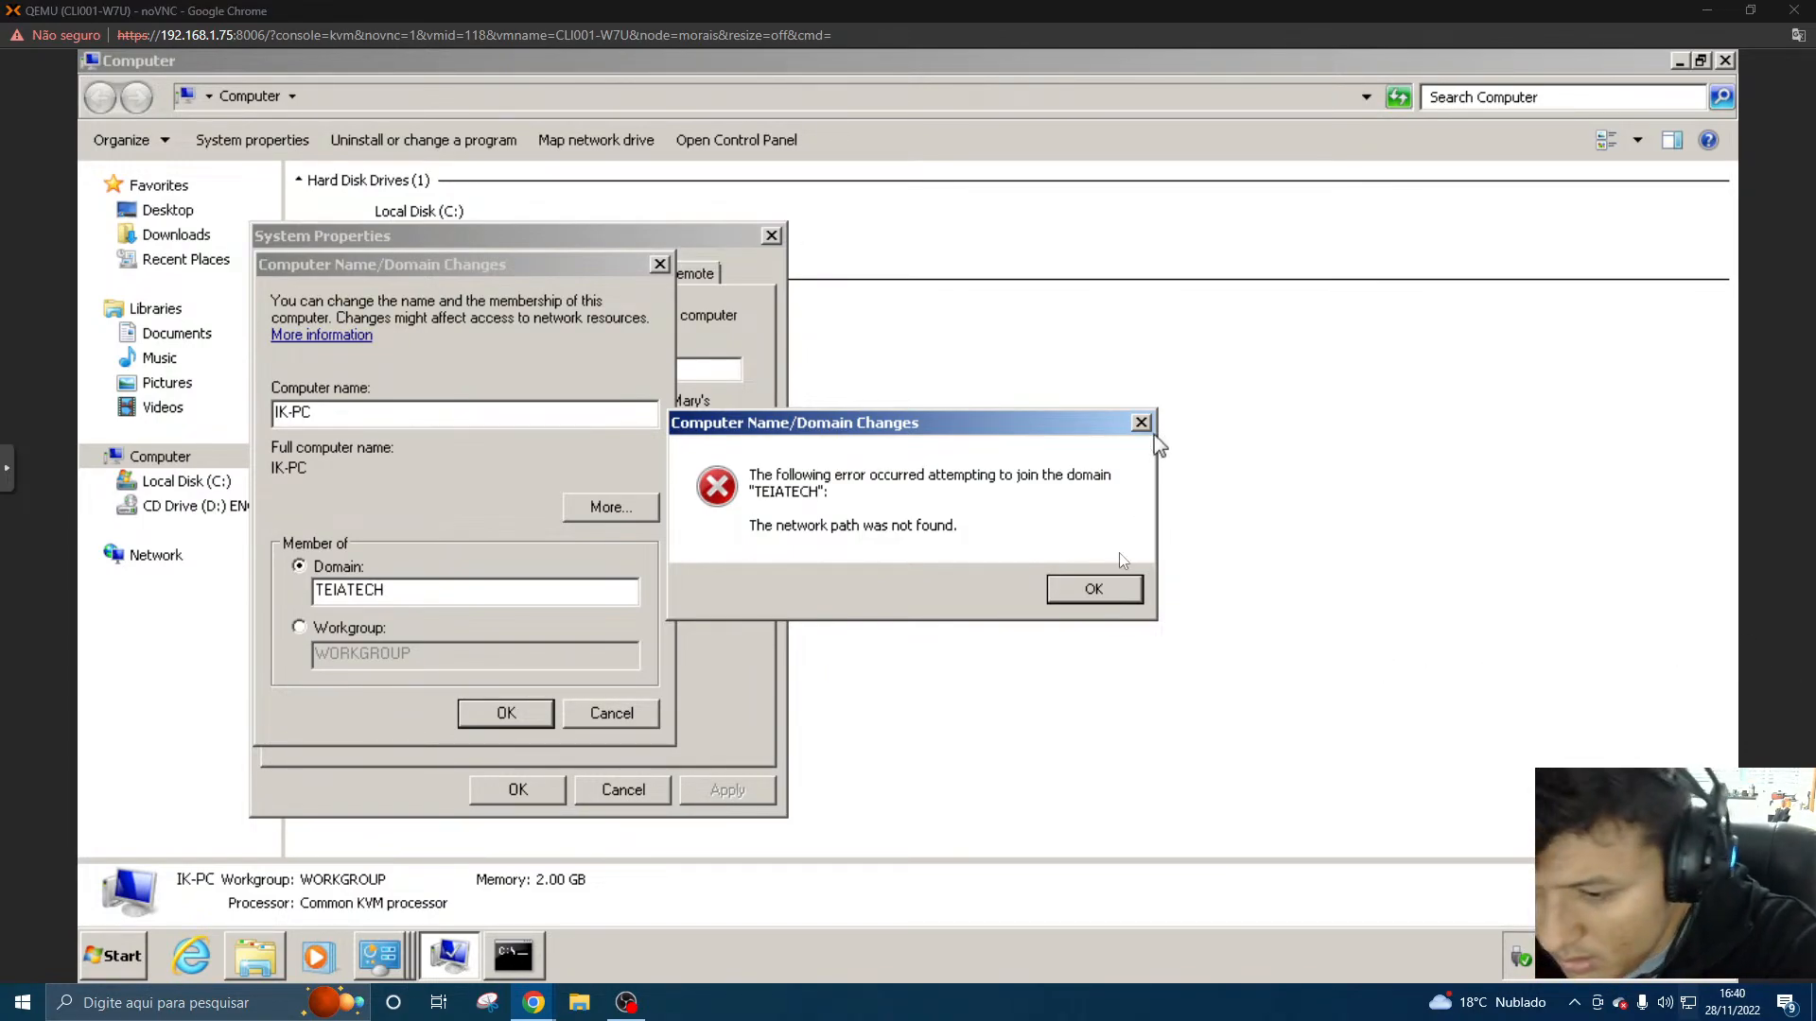
- Check the live-stream chat and statistics windows, move them aside, and dismiss the domain join error
{"action": "left_click", "coordinate": [626, 1002]}
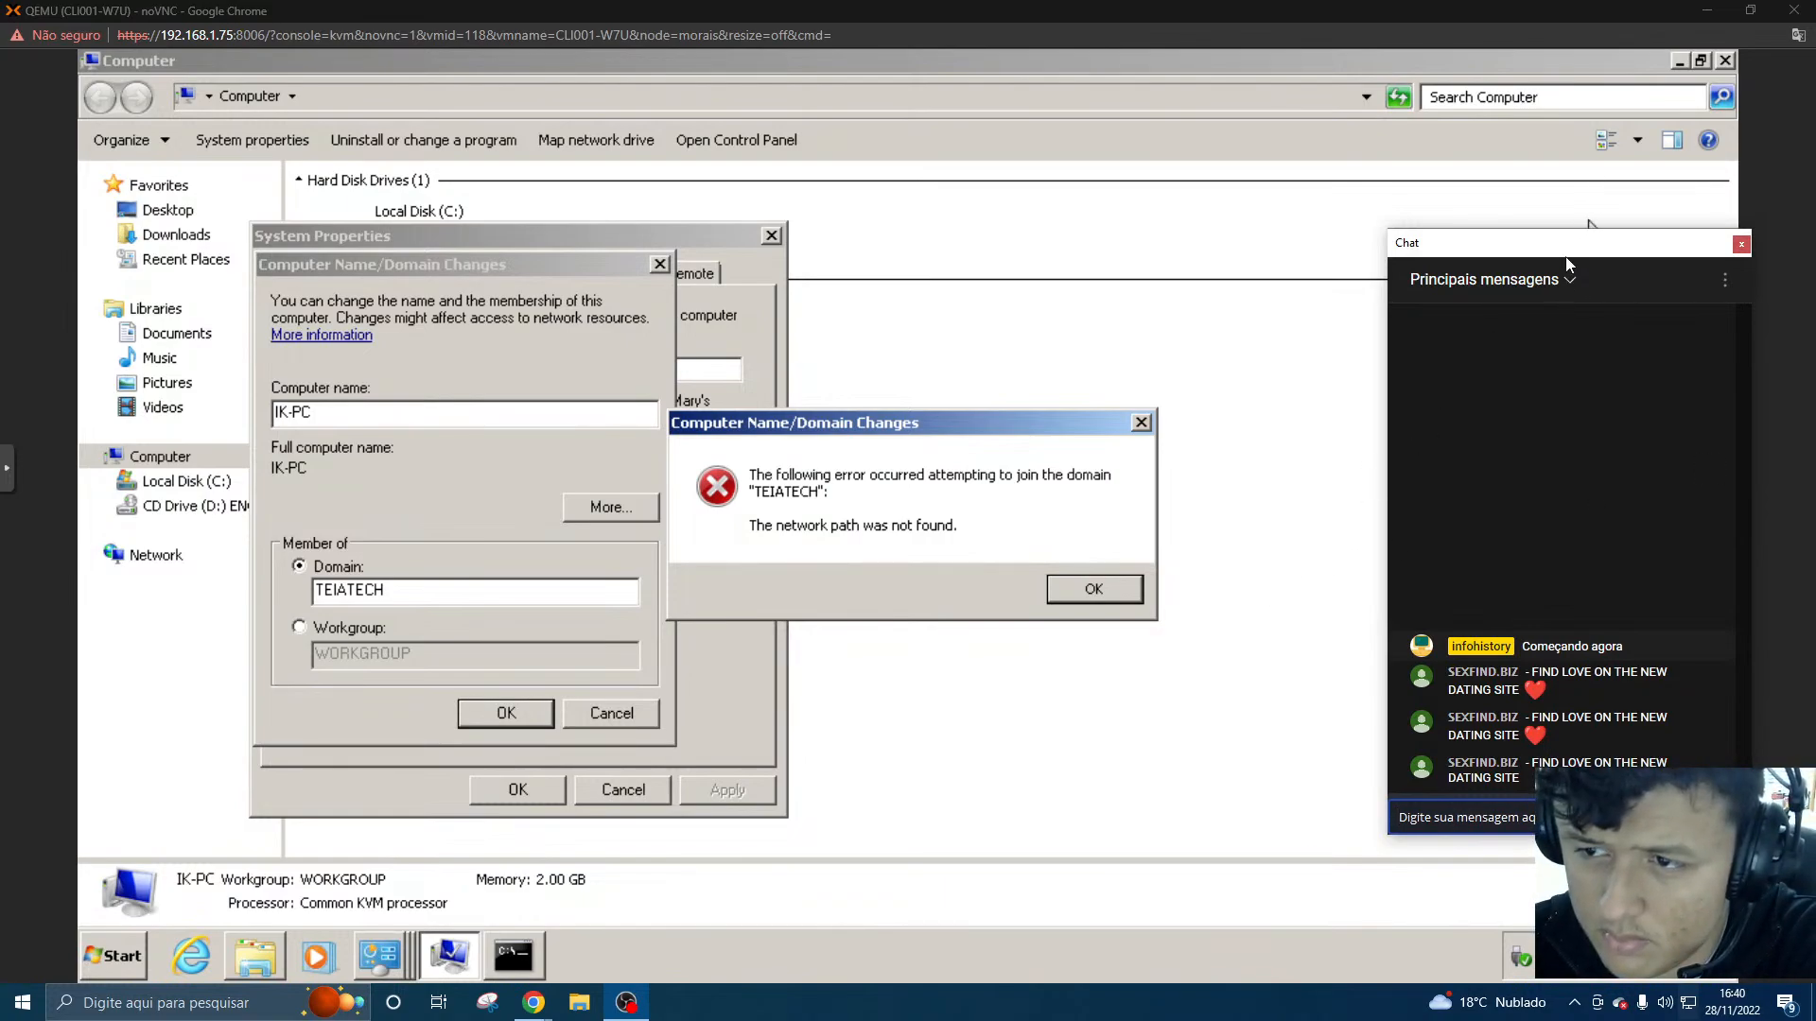
{"action": "left_click_drag", "start_coordinate": [1572, 251], "coordinate": [1357, 236]}
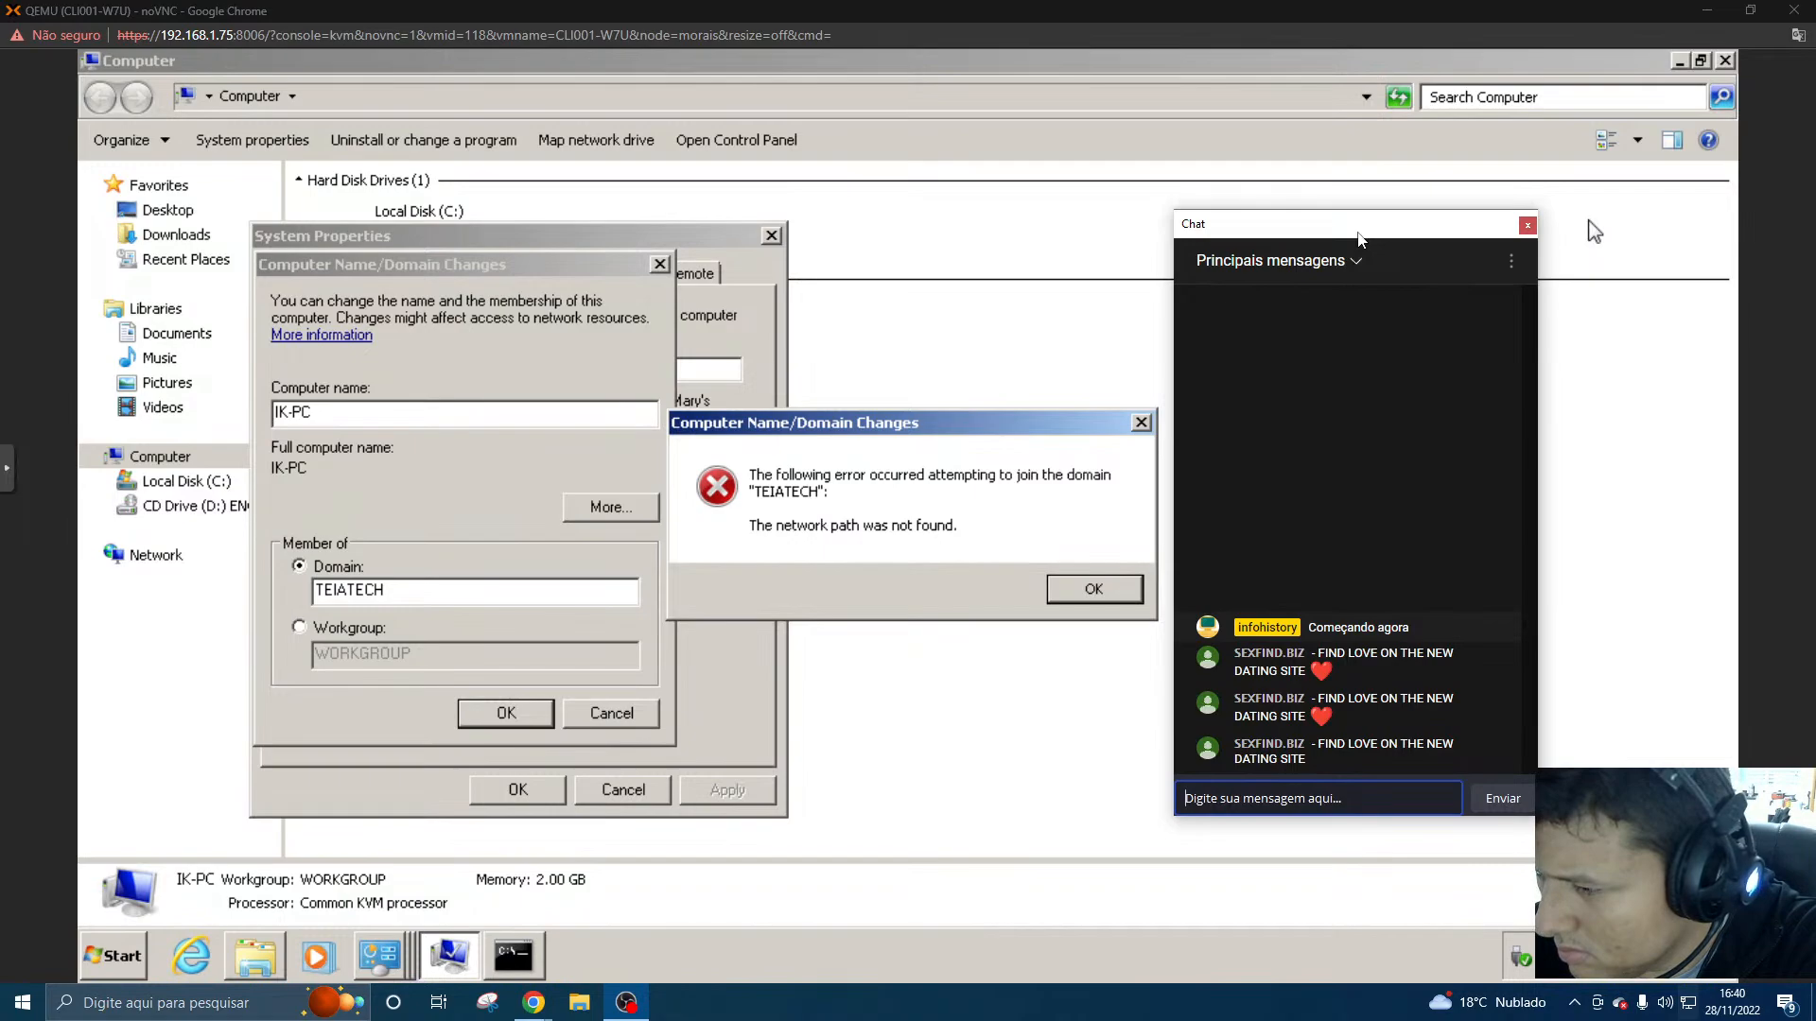
{"action": "left_click", "coordinate": [1734, 282]}
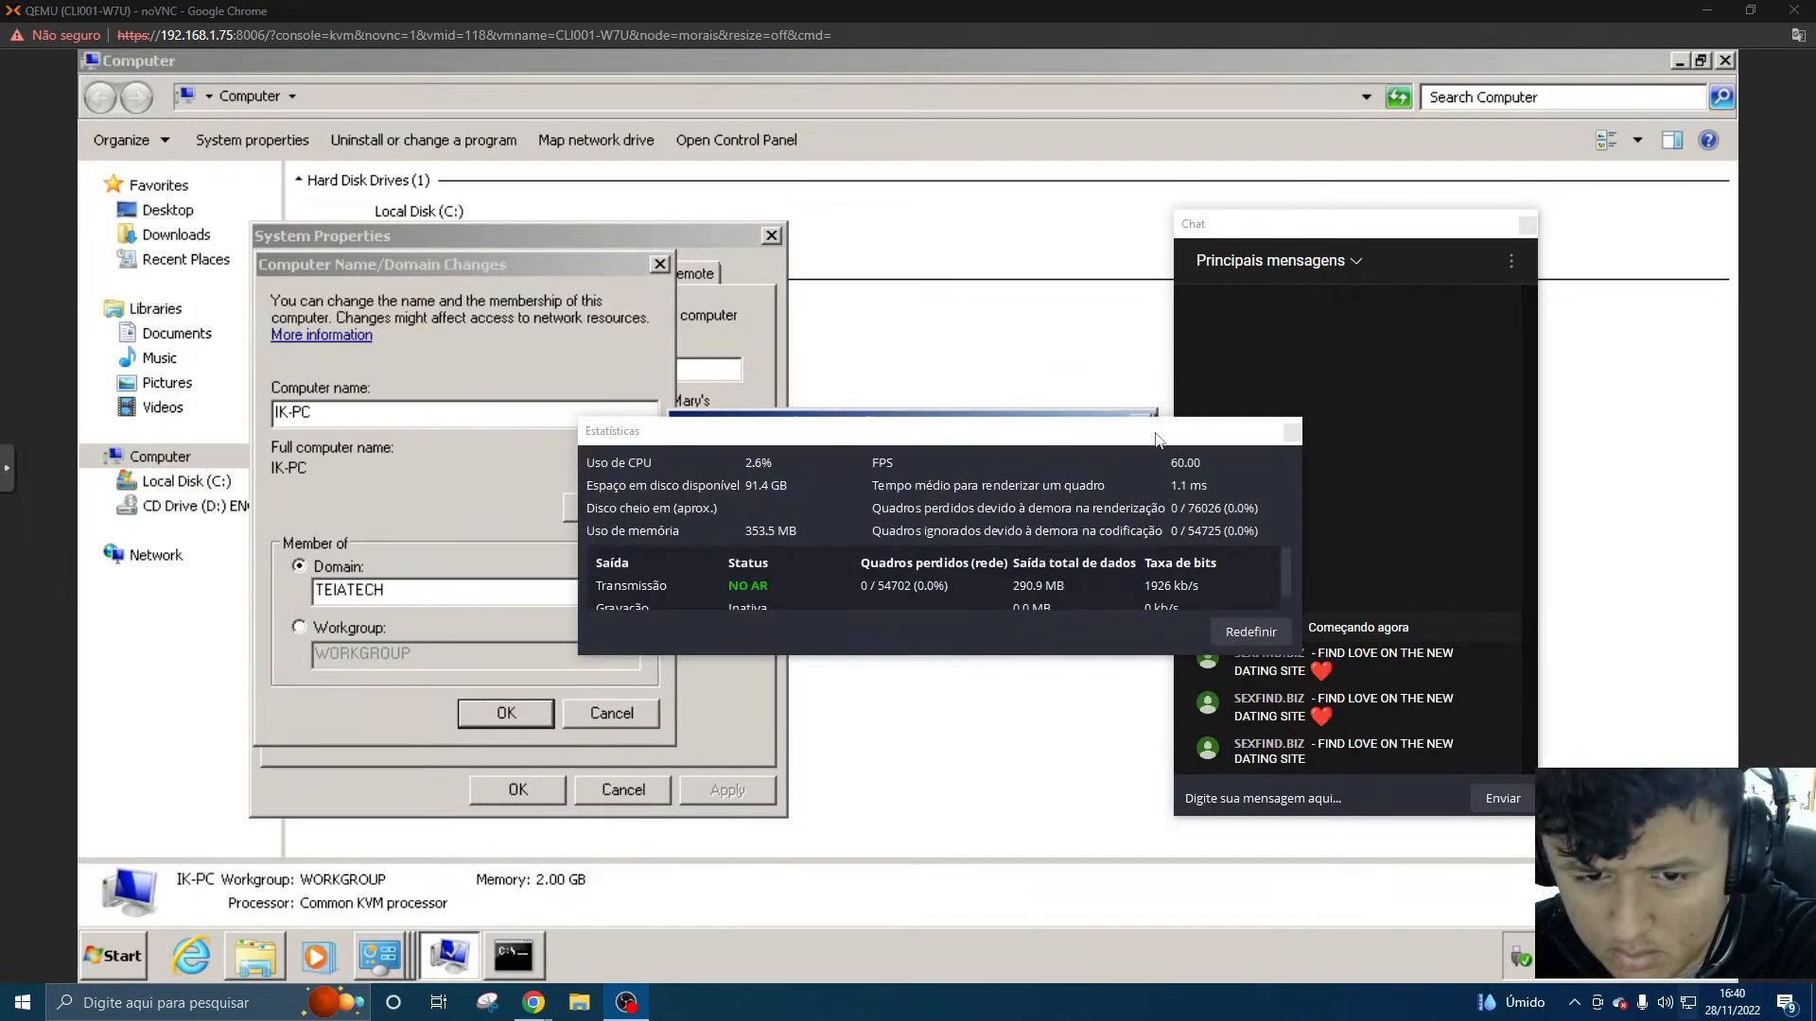
{"action": "left_click_drag", "start_coordinate": [1156, 433], "coordinate": [1815, 336]}
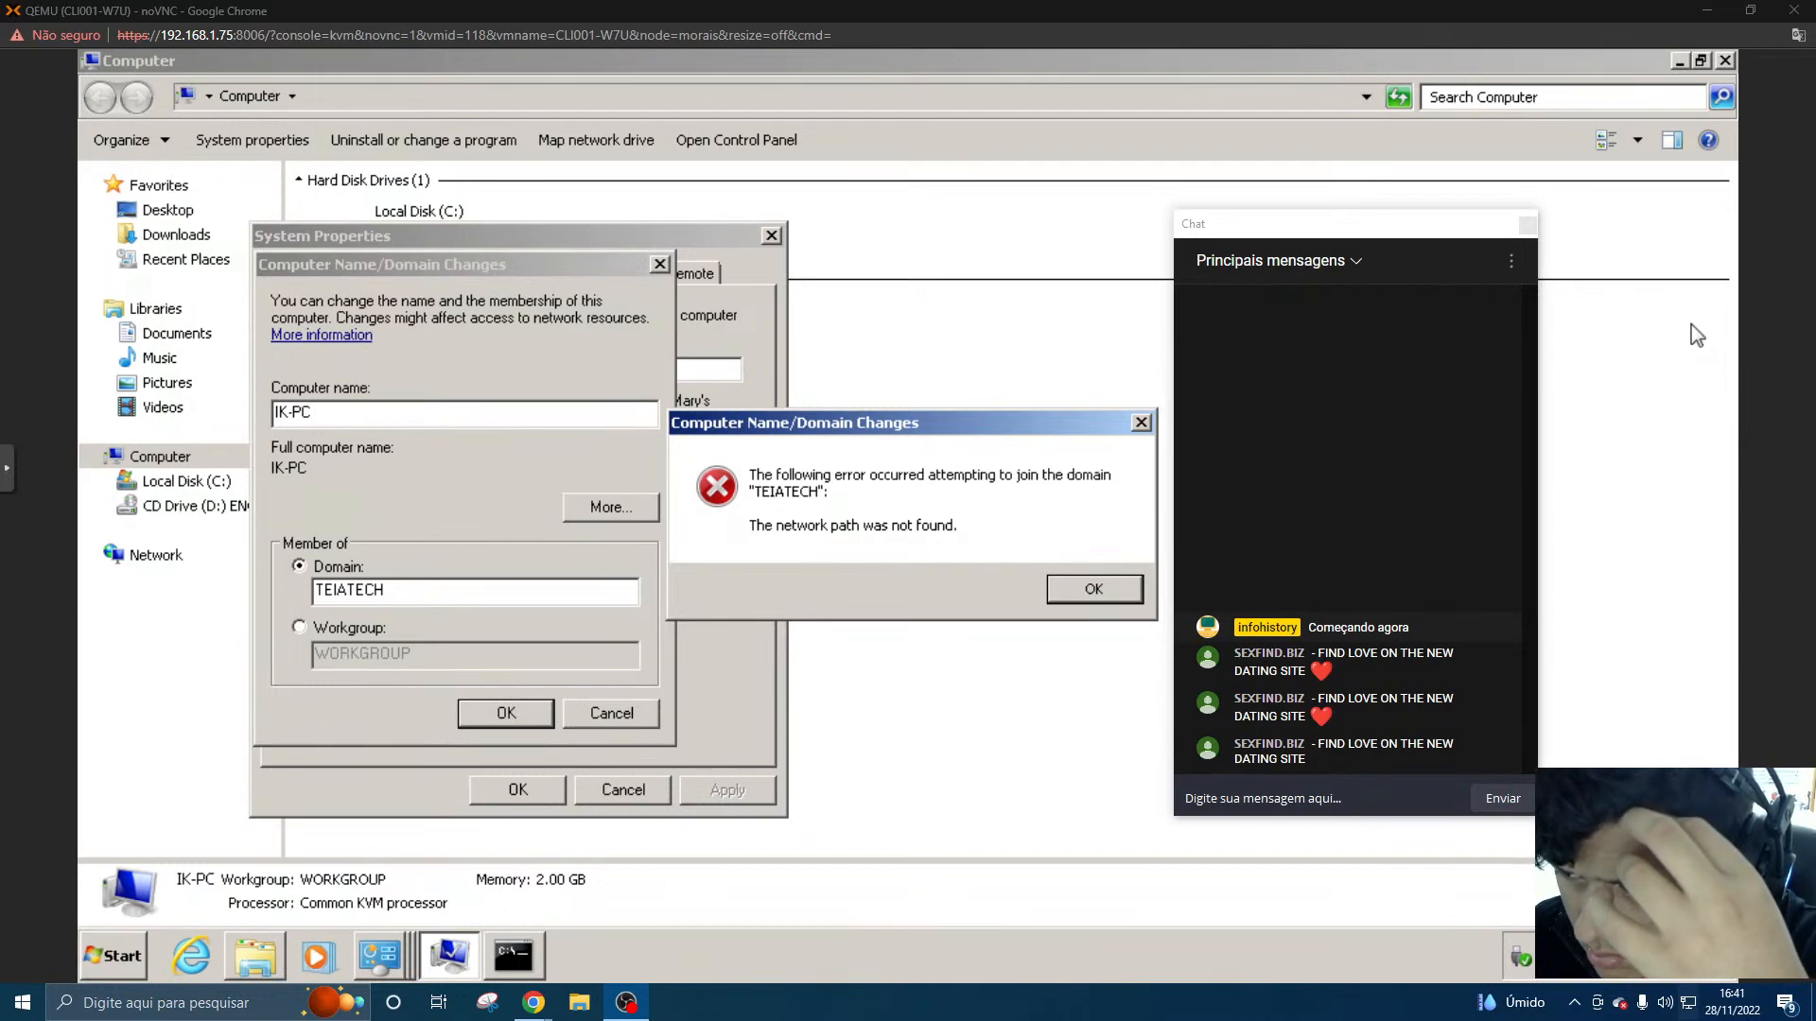
{"action": "left_click_drag", "start_coordinate": [1441, 224], "coordinate": [1443, 246]}
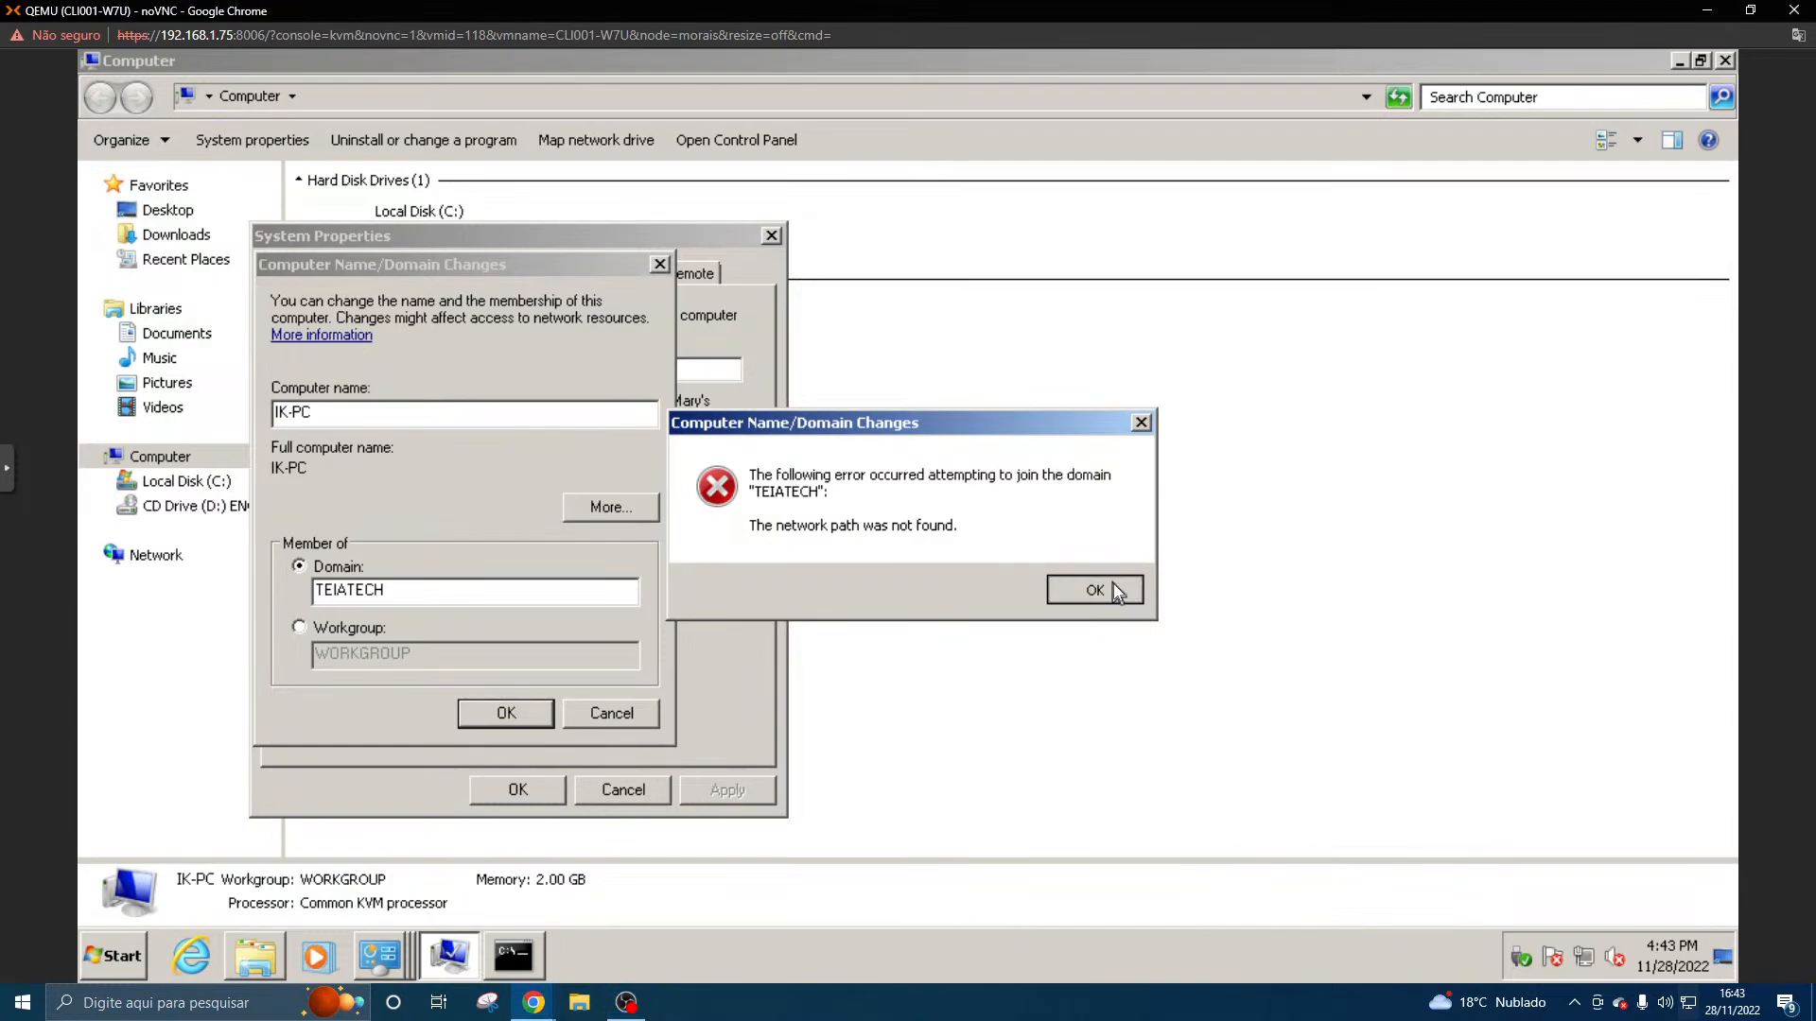
{"action": "left_click", "coordinate": [1114, 586]}
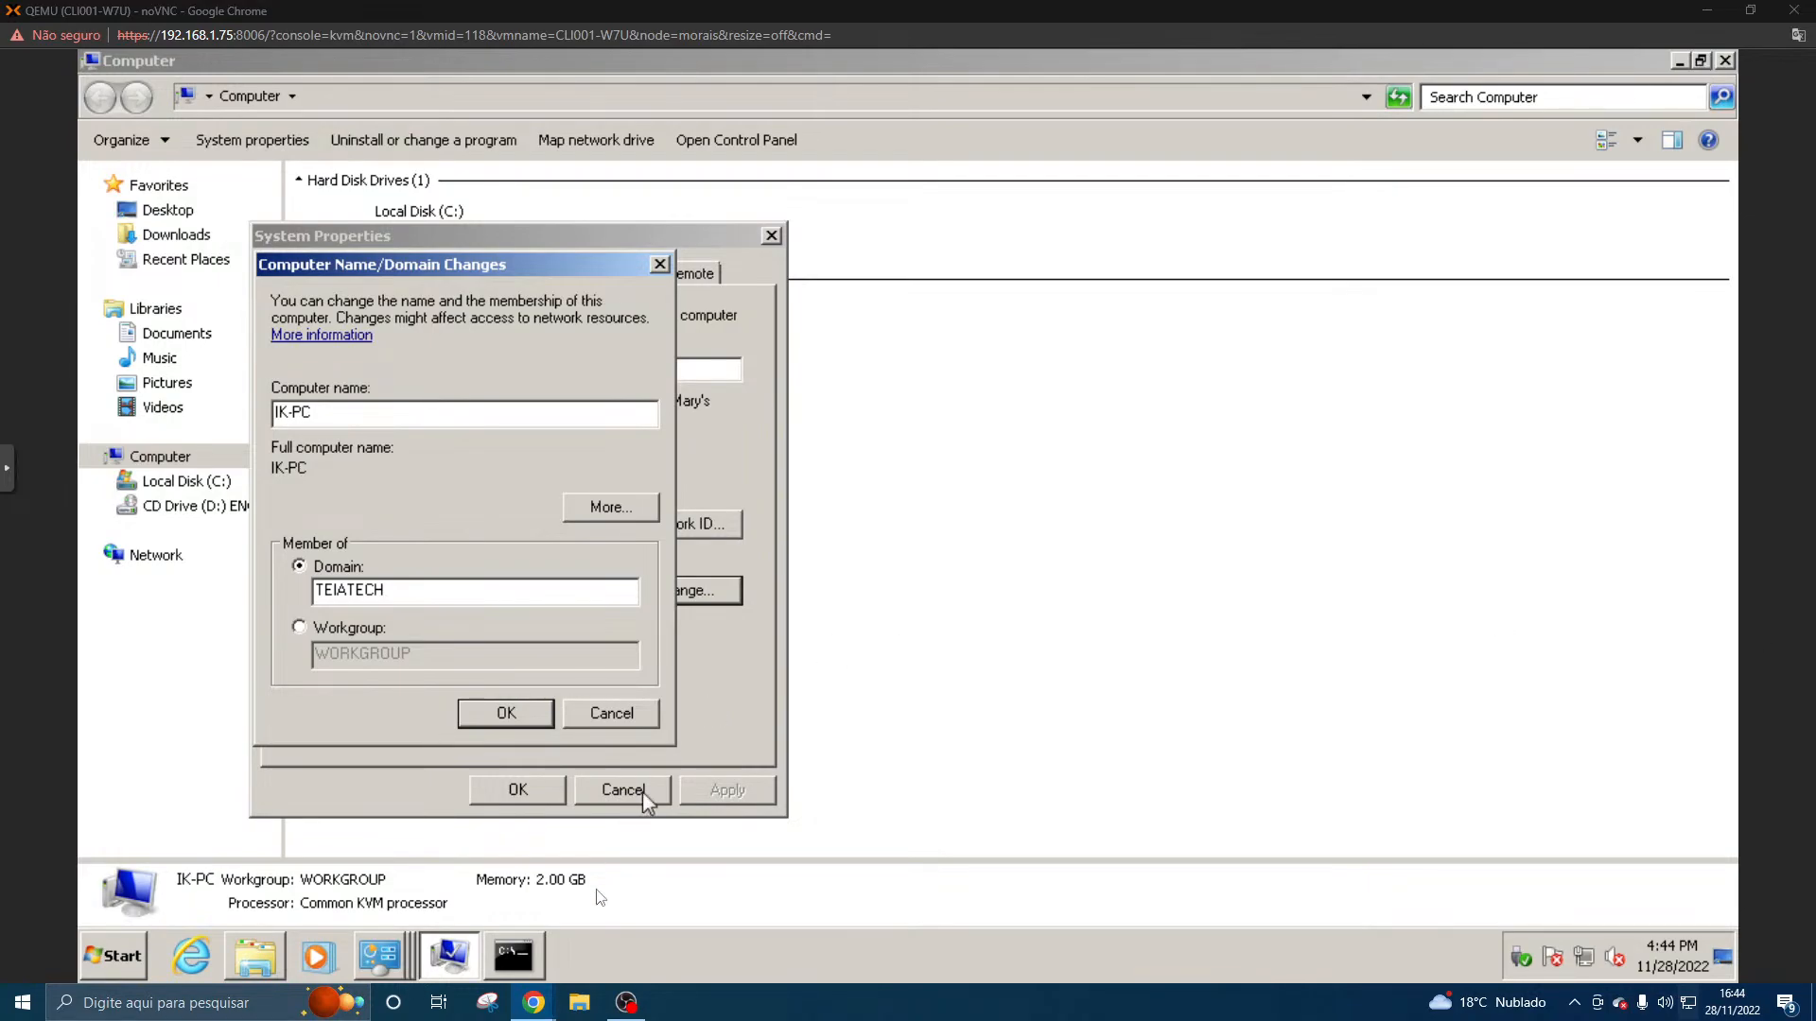
- Post "se alguém que estiver por ai ter alguma idiea é só dizer aqui no chat" in the live-stream chat
{"action": "left_click", "coordinate": [622, 1004]}
{"action": "left_click", "coordinate": [1259, 820]}
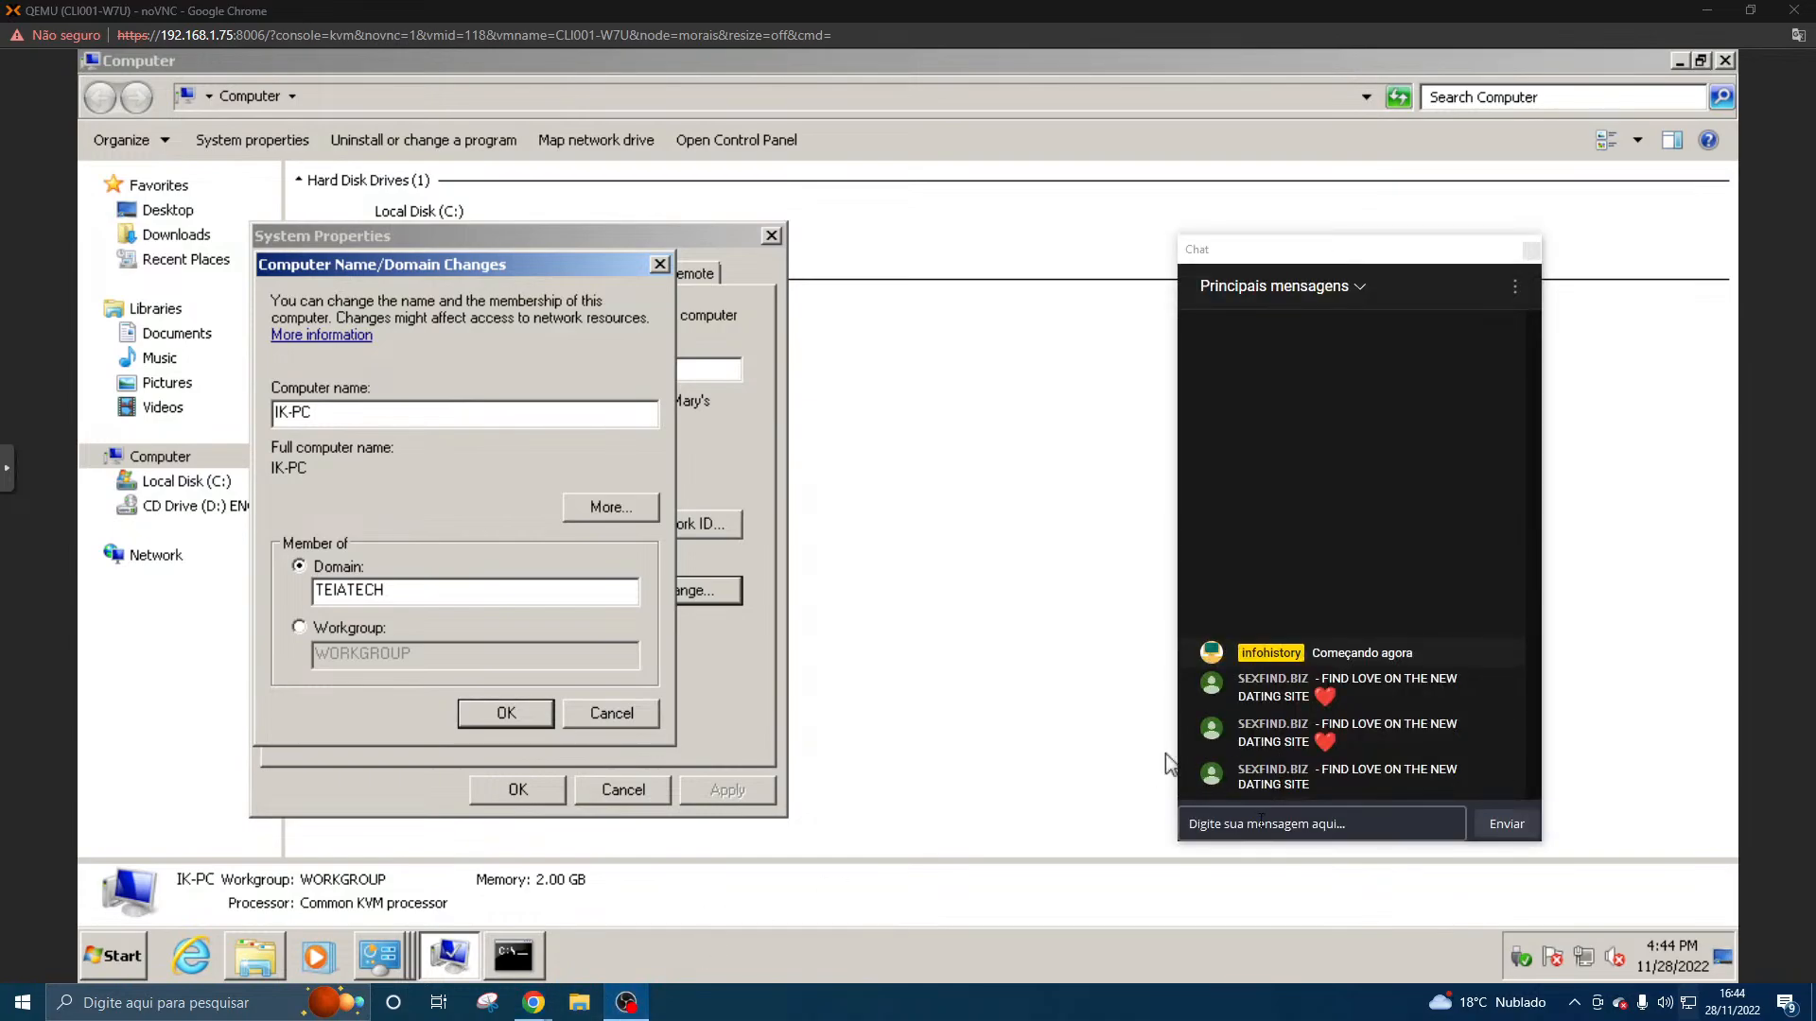
{"action": "type", "text": "se"}
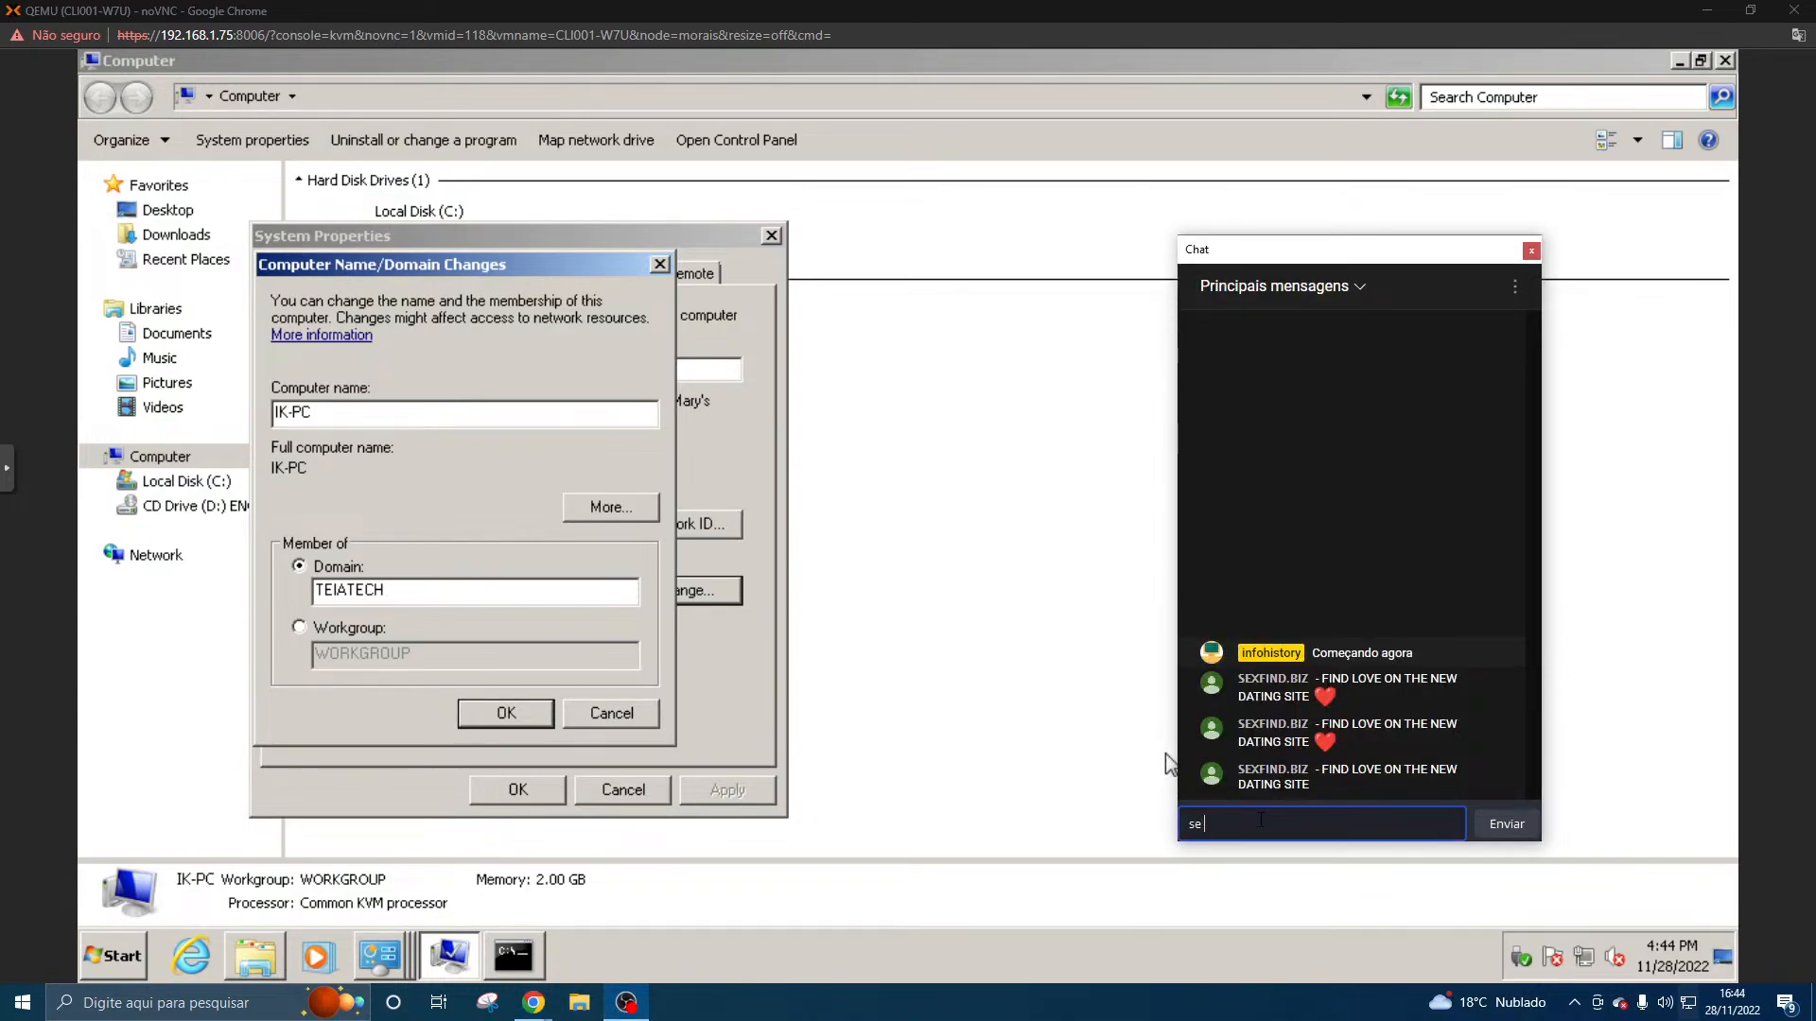
{"action": "type", "text": " algu"}
{"action": "type", "text": "ém que est"}
{"action": "type", "text": "iver por ai t"}
{"action": "type", "text": "iver"}
{"action": "key", "text": "BackSpace"}
{"action": "key", "text": "BackSpace"}
{"action": "key", "text": "BackSpace"}
{"action": "key", "text": "BackSpace"}
{"action": "type", "text": "er laguma"}
{"action": "key", "text": "BackSpace"}
{"action": "key", "text": "BackSpace"}
{"action": "key", "text": "BackSpace"}
{"action": "key", "text": "BackSpace"}
{"action": "key", "text": "BackSpace"}
{"action": "key", "text": "BackSpace"}
{"action": "key", "text": "BackSpace"}
{"action": "type", "text": "alm"}
{"action": "key", "text": "BackSpace"}
{"action": "key", "text": "BackSpace"}
{"action": "type", "text": "lguma "}
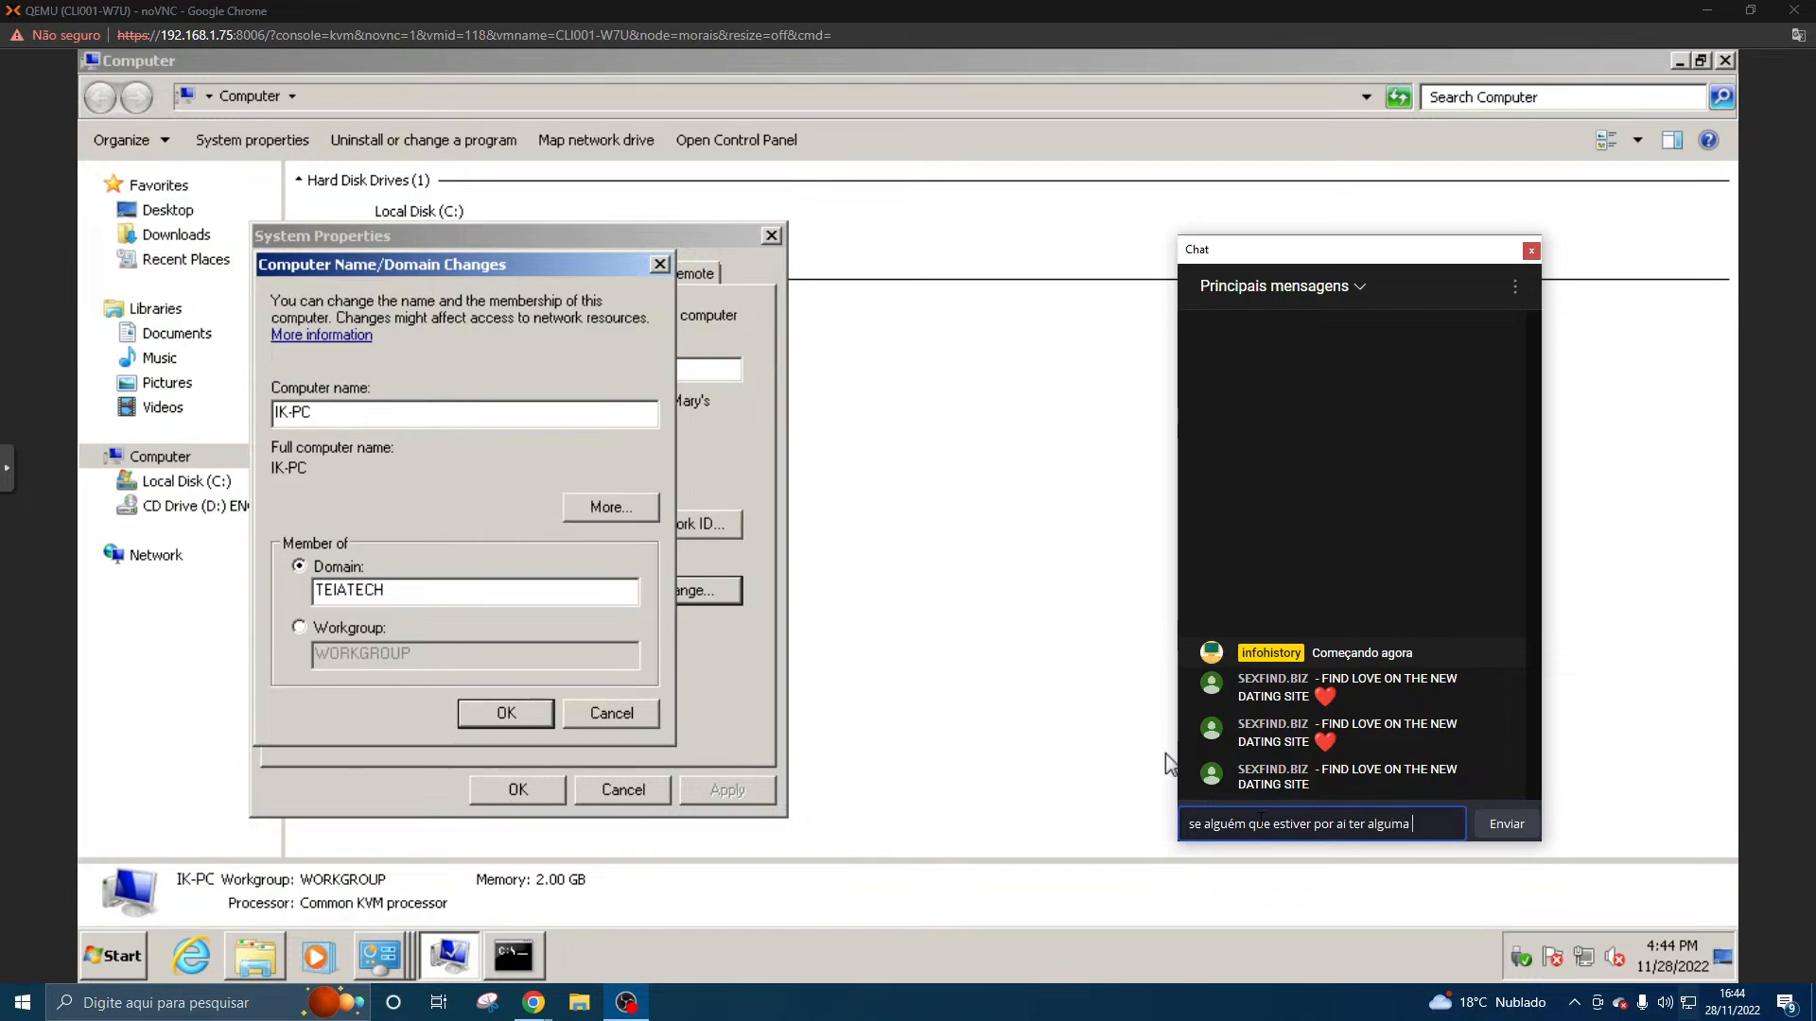
{"action": "type", "text": "idiea eé s"}
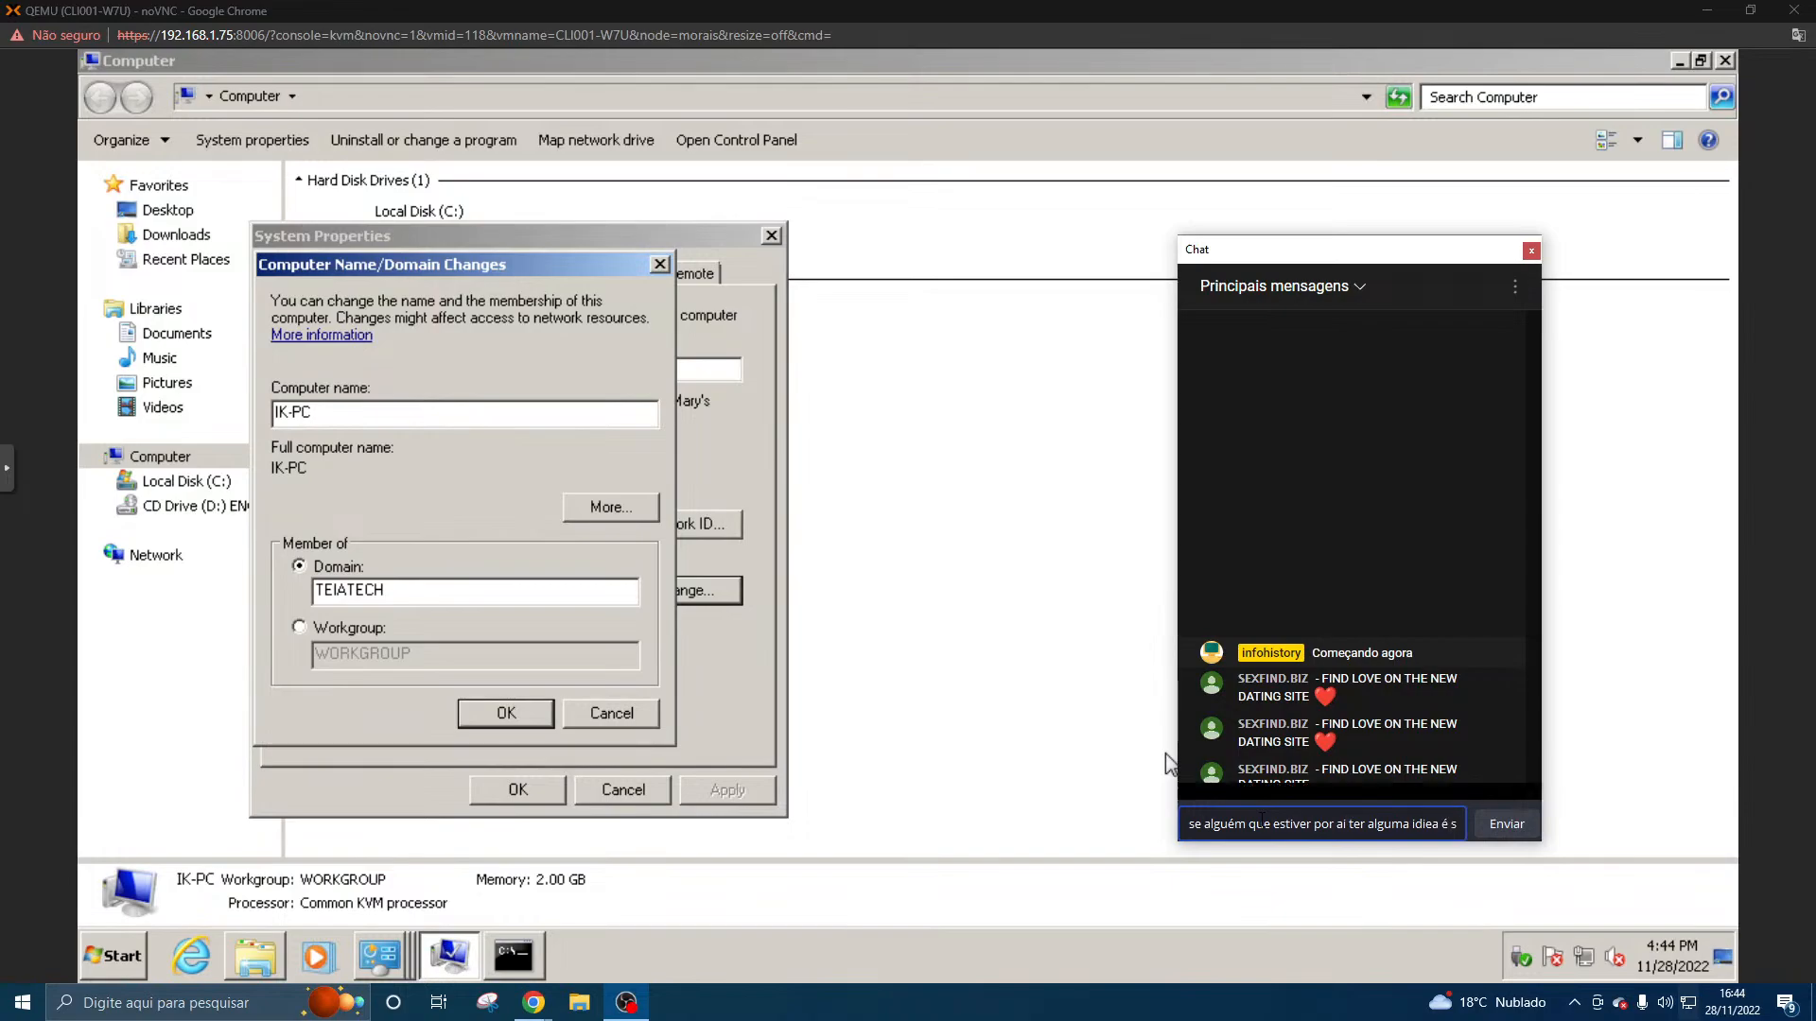
{"action": "type", "text": "ó dizer aqui no c"}
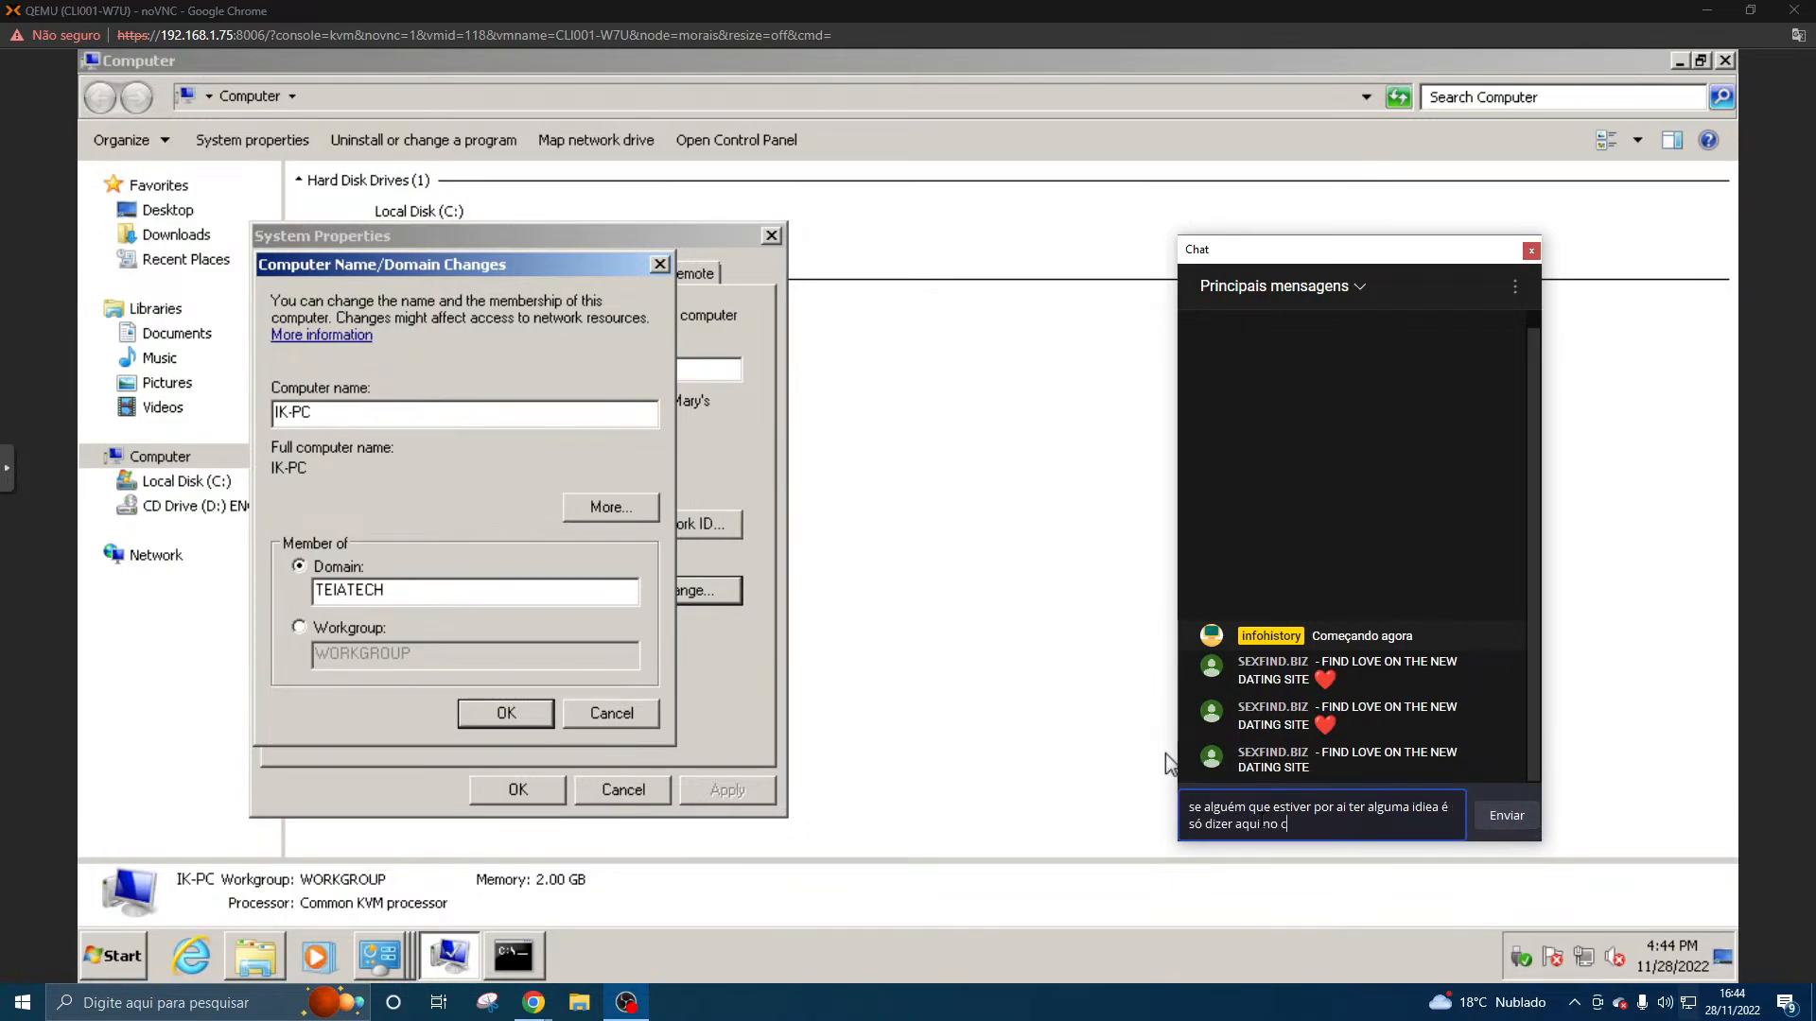
{"action": "key", "text": "Return"}
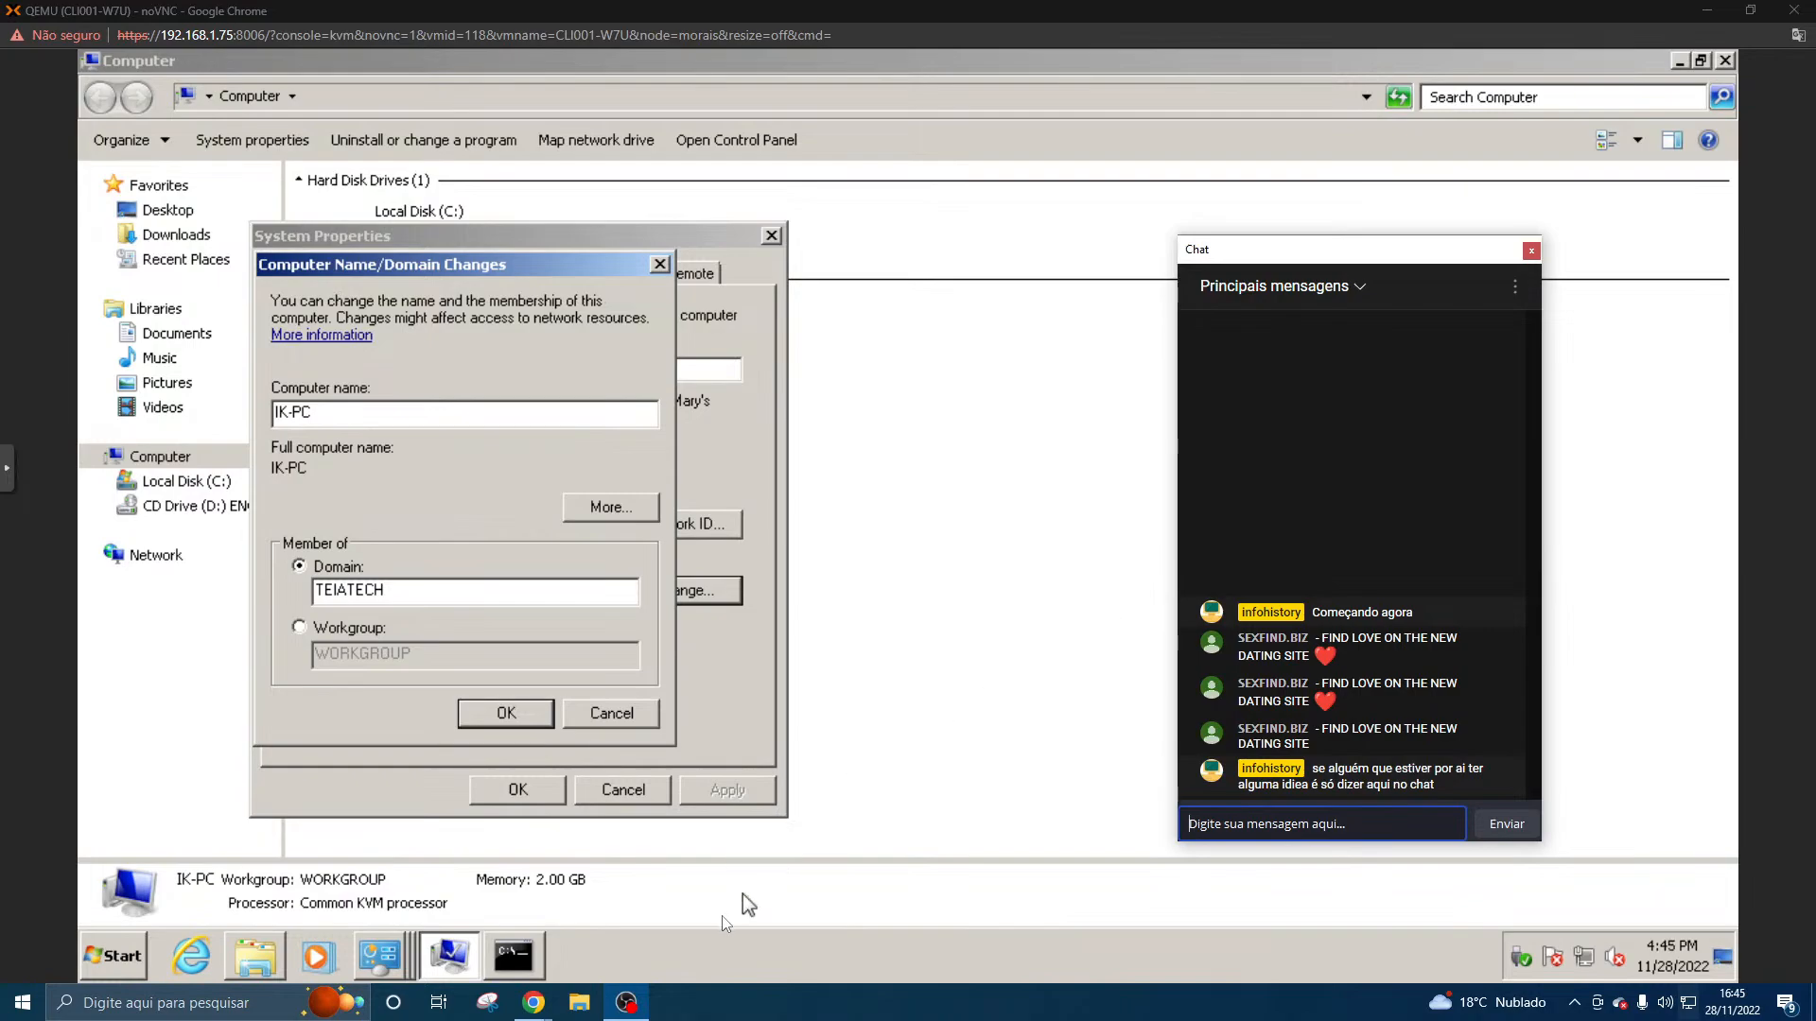
- Review the client's ipconfig output in the Command Prompt and return to the Computer Name/Domain Changes dialog
{"action": "left_click", "coordinate": [521, 959]}
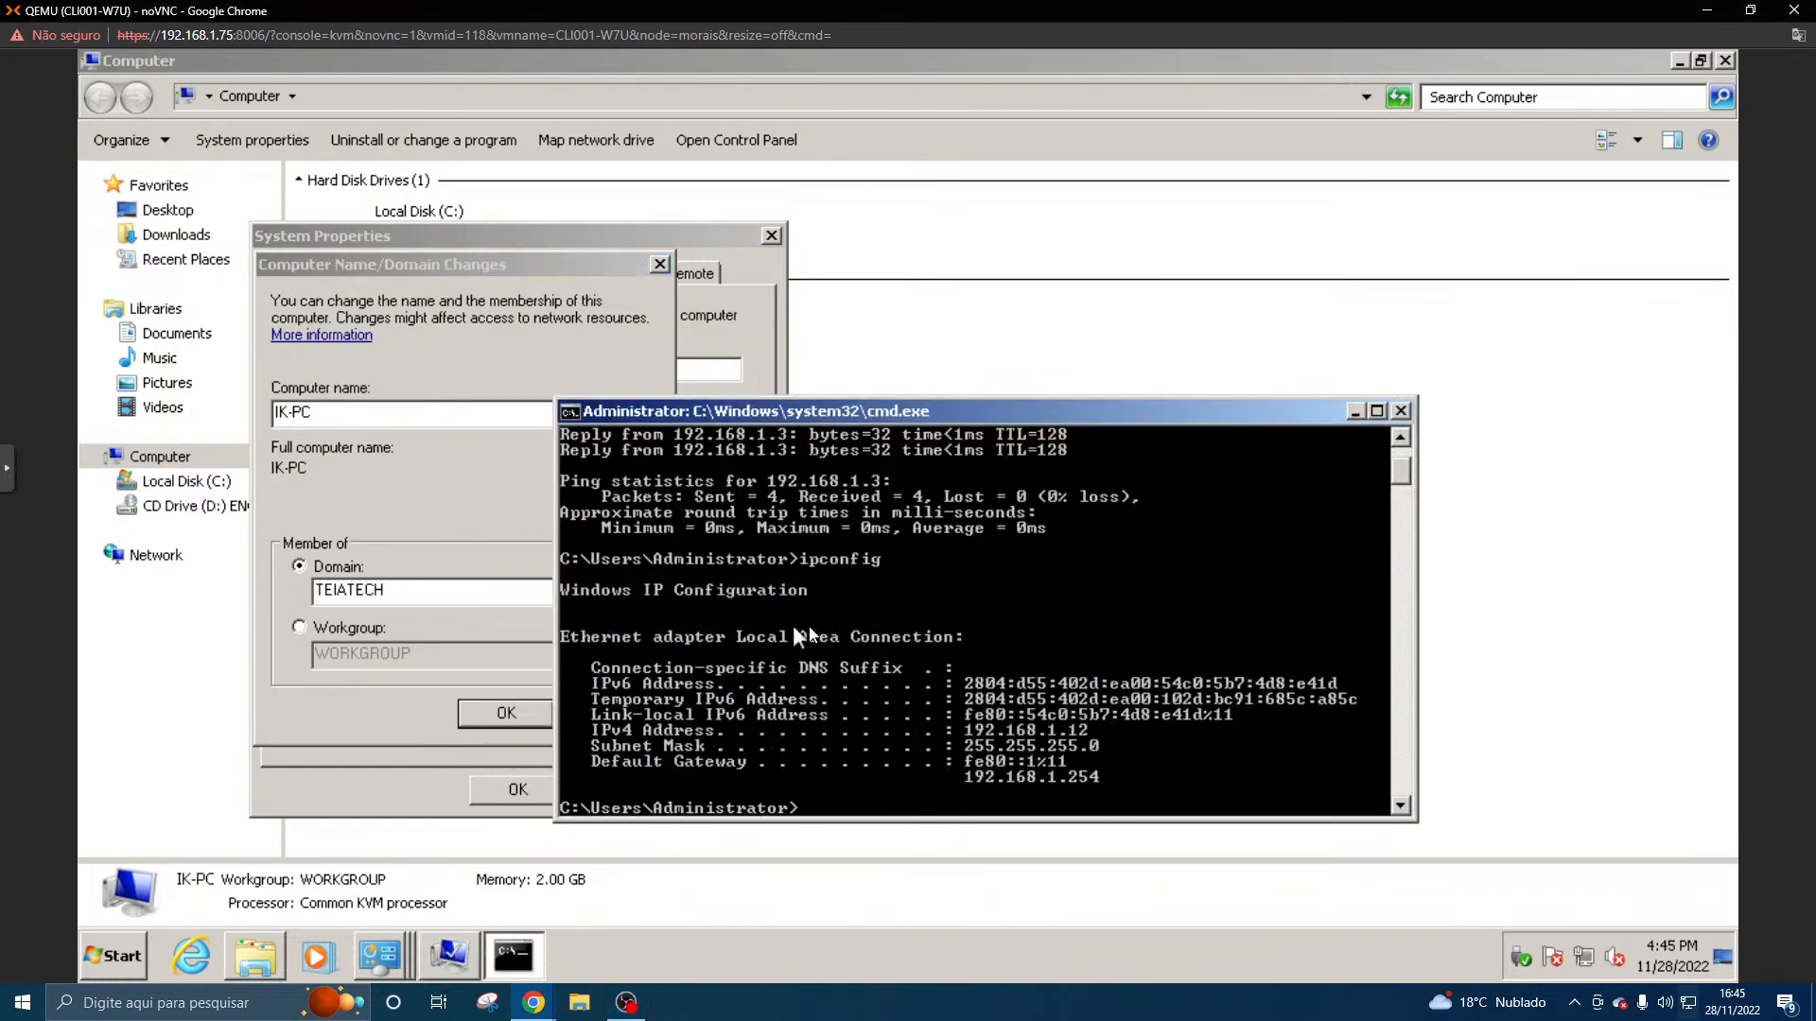
{"action": "scroll", "coordinate": [804, 624], "scroll_direction": "down", "scroll_amount": 4}
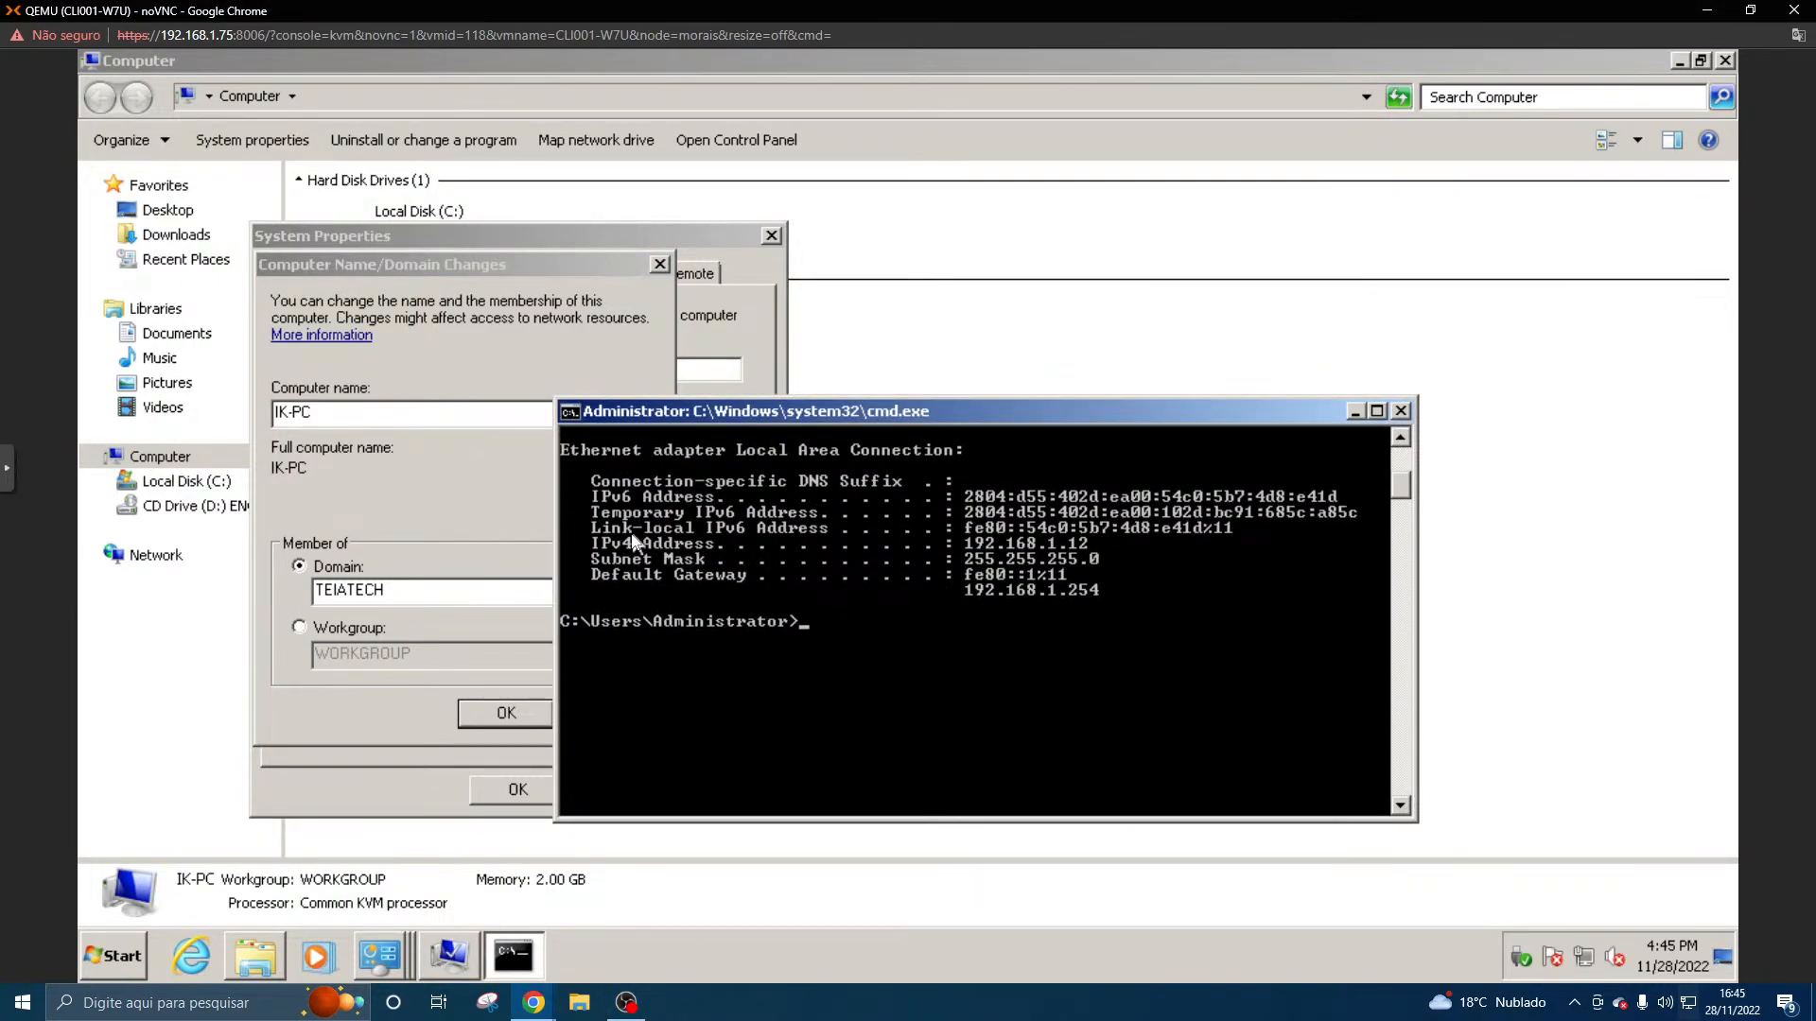
{"action": "left_click", "coordinate": [441, 501]}
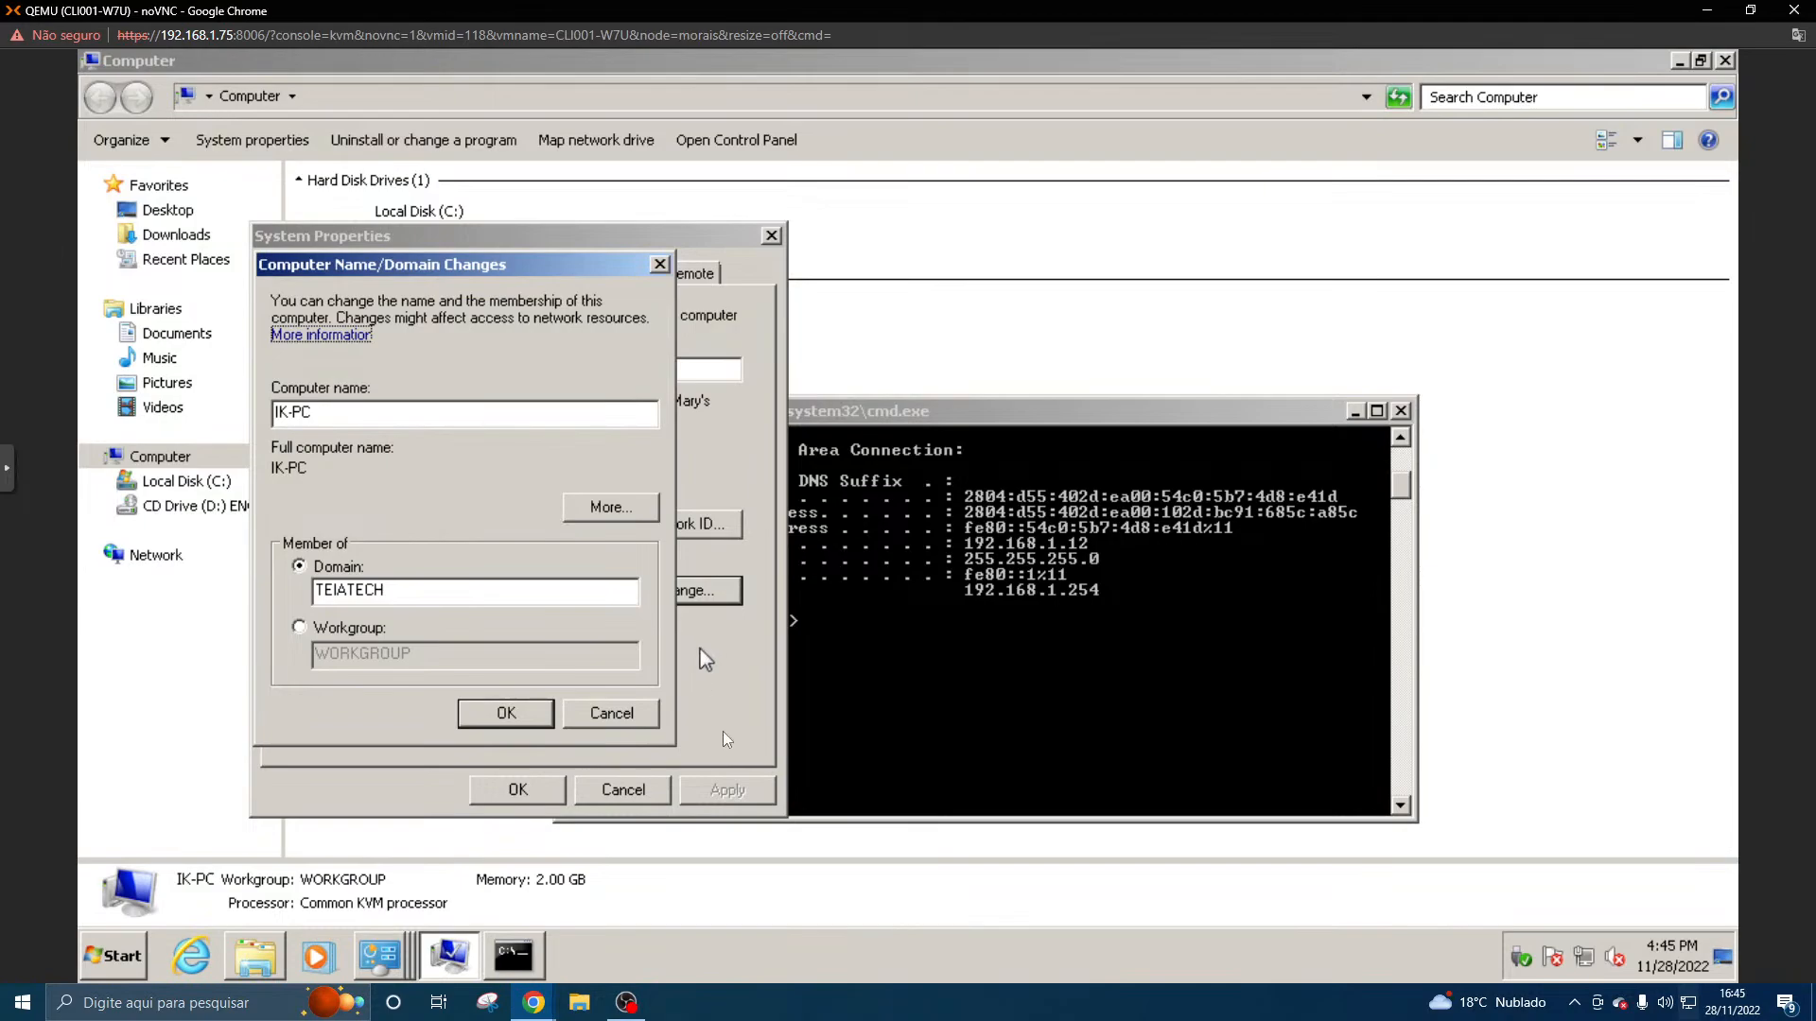
- Move the live-stream chat window off the screen and bring up the Local Area Connection Status window
{"action": "left_click", "coordinate": [626, 1002]}
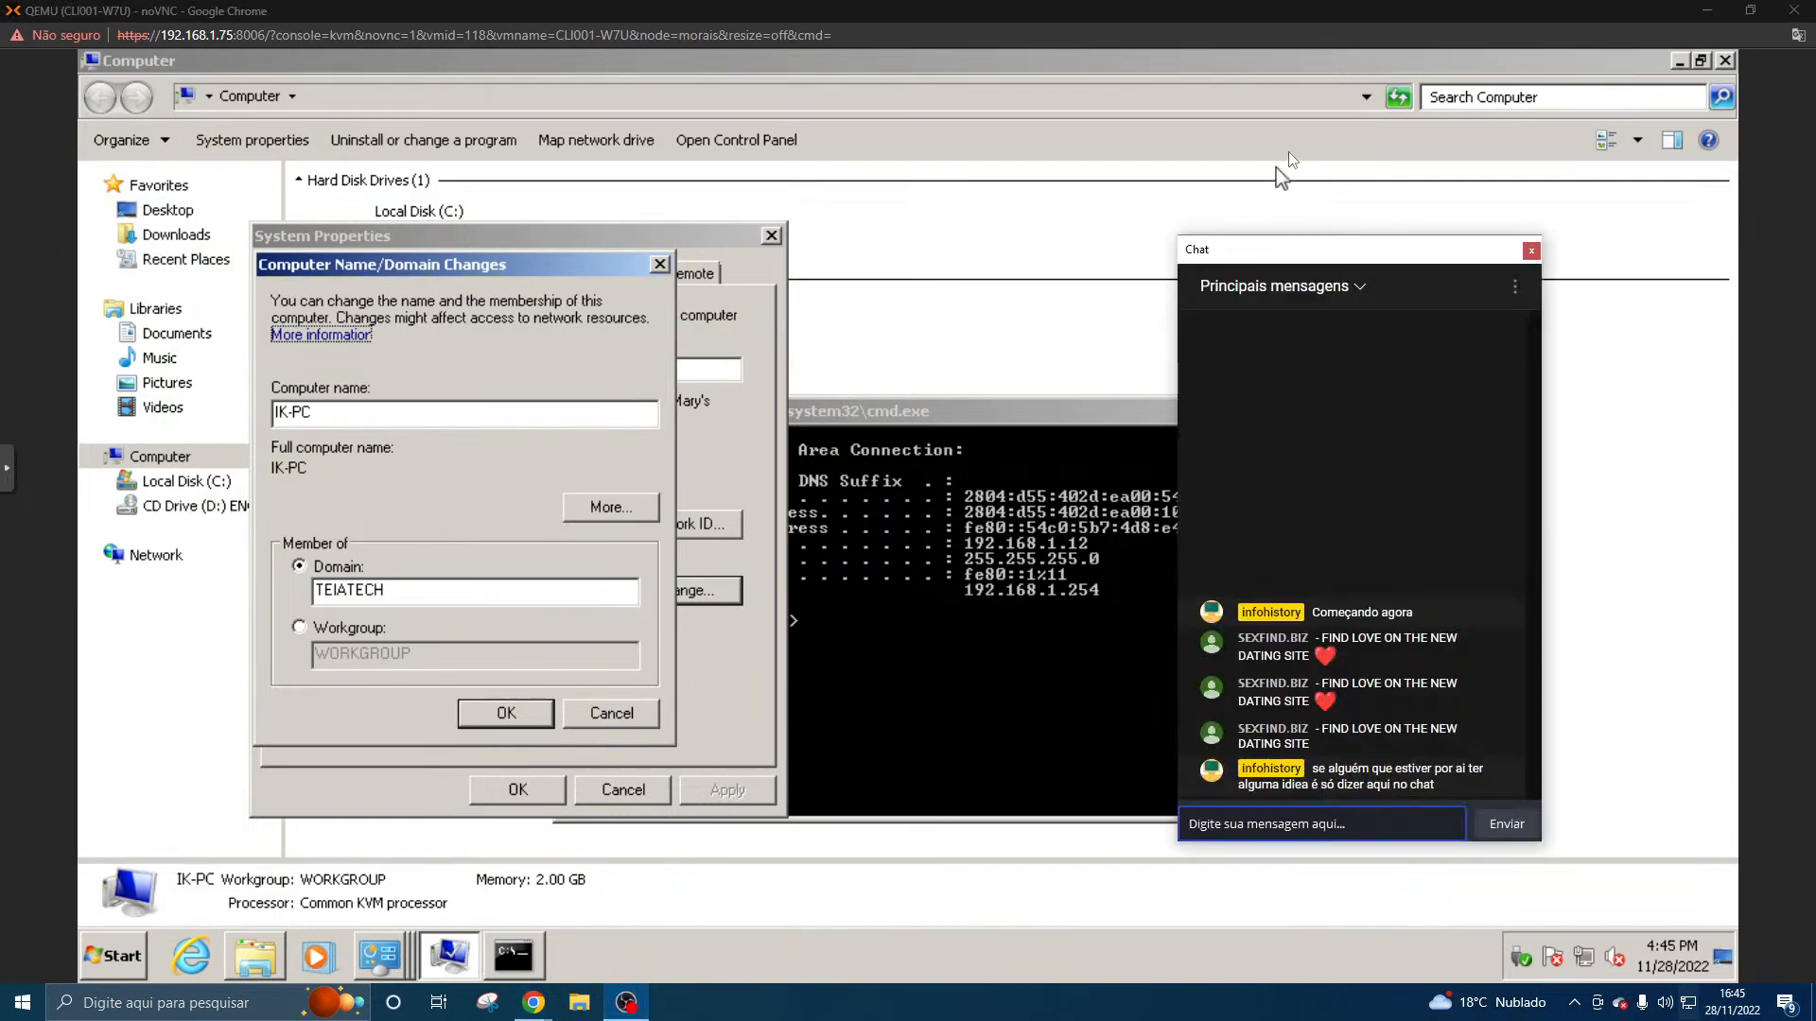
{"action": "left_click_drag", "start_coordinate": [1315, 259], "coordinate": [1815, 259]}
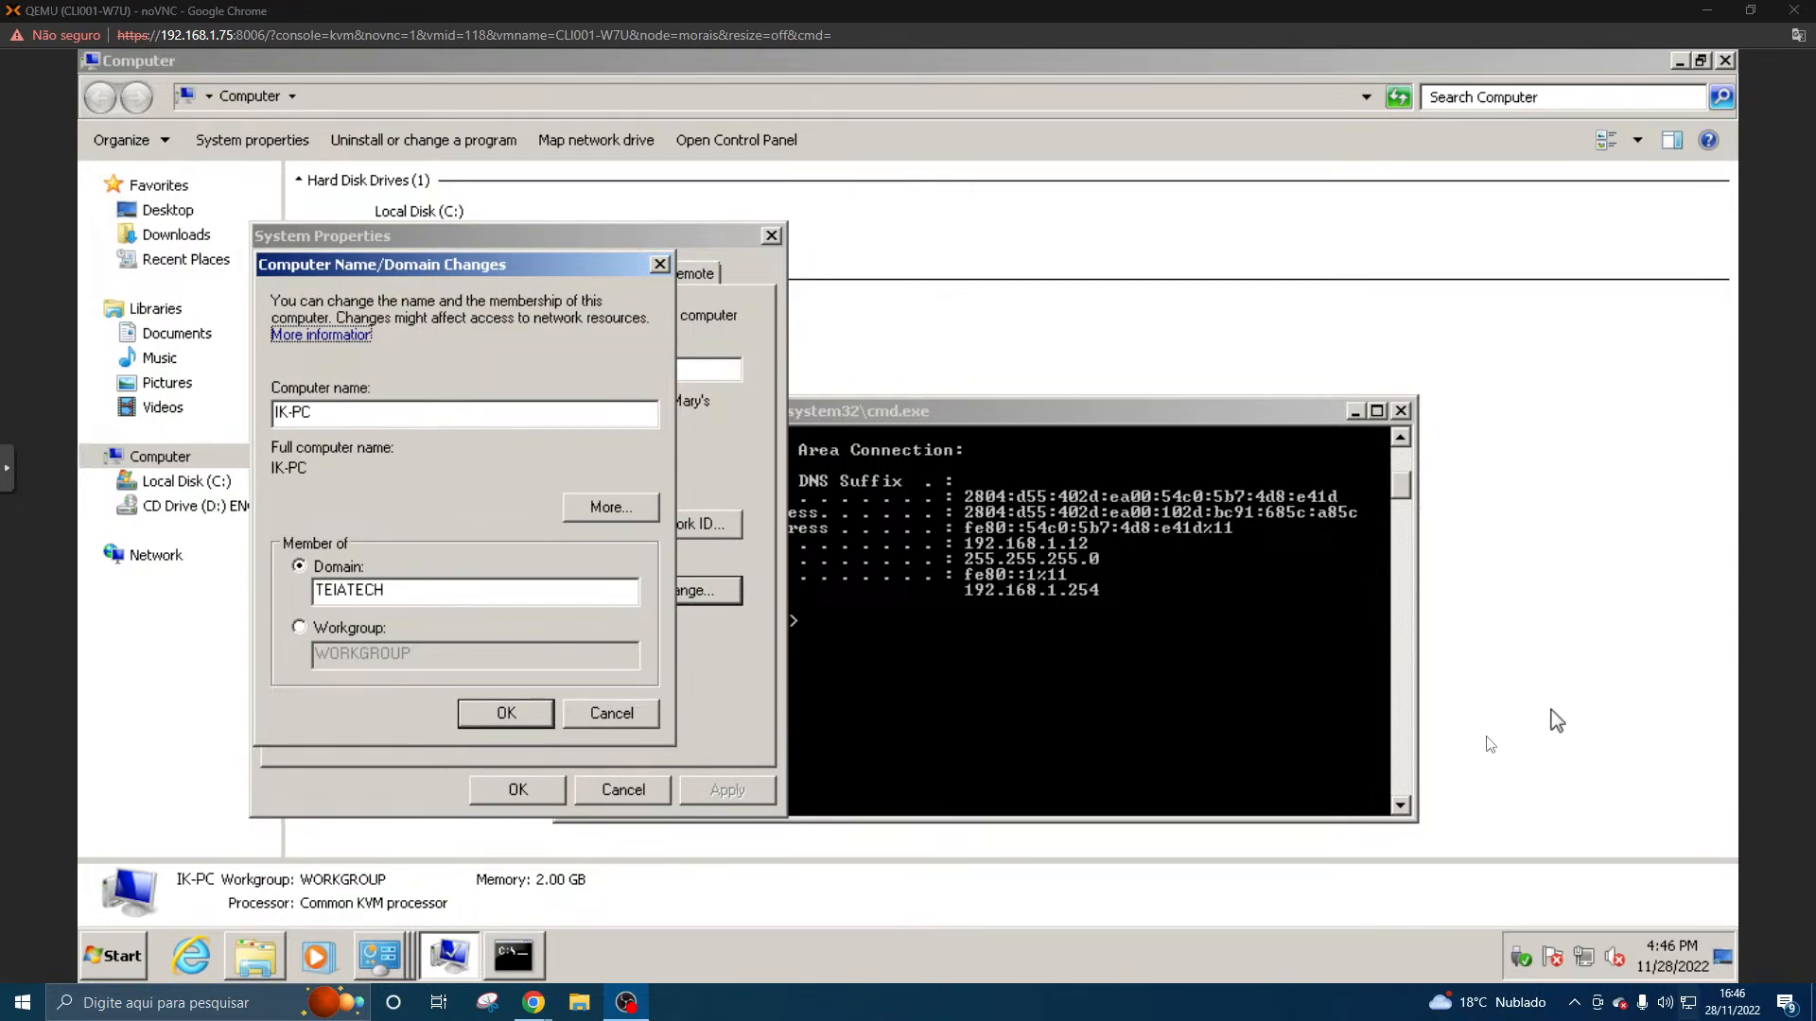
{"action": "left_click", "coordinate": [405, 961]}
{"action": "left_click", "coordinate": [382, 830]}
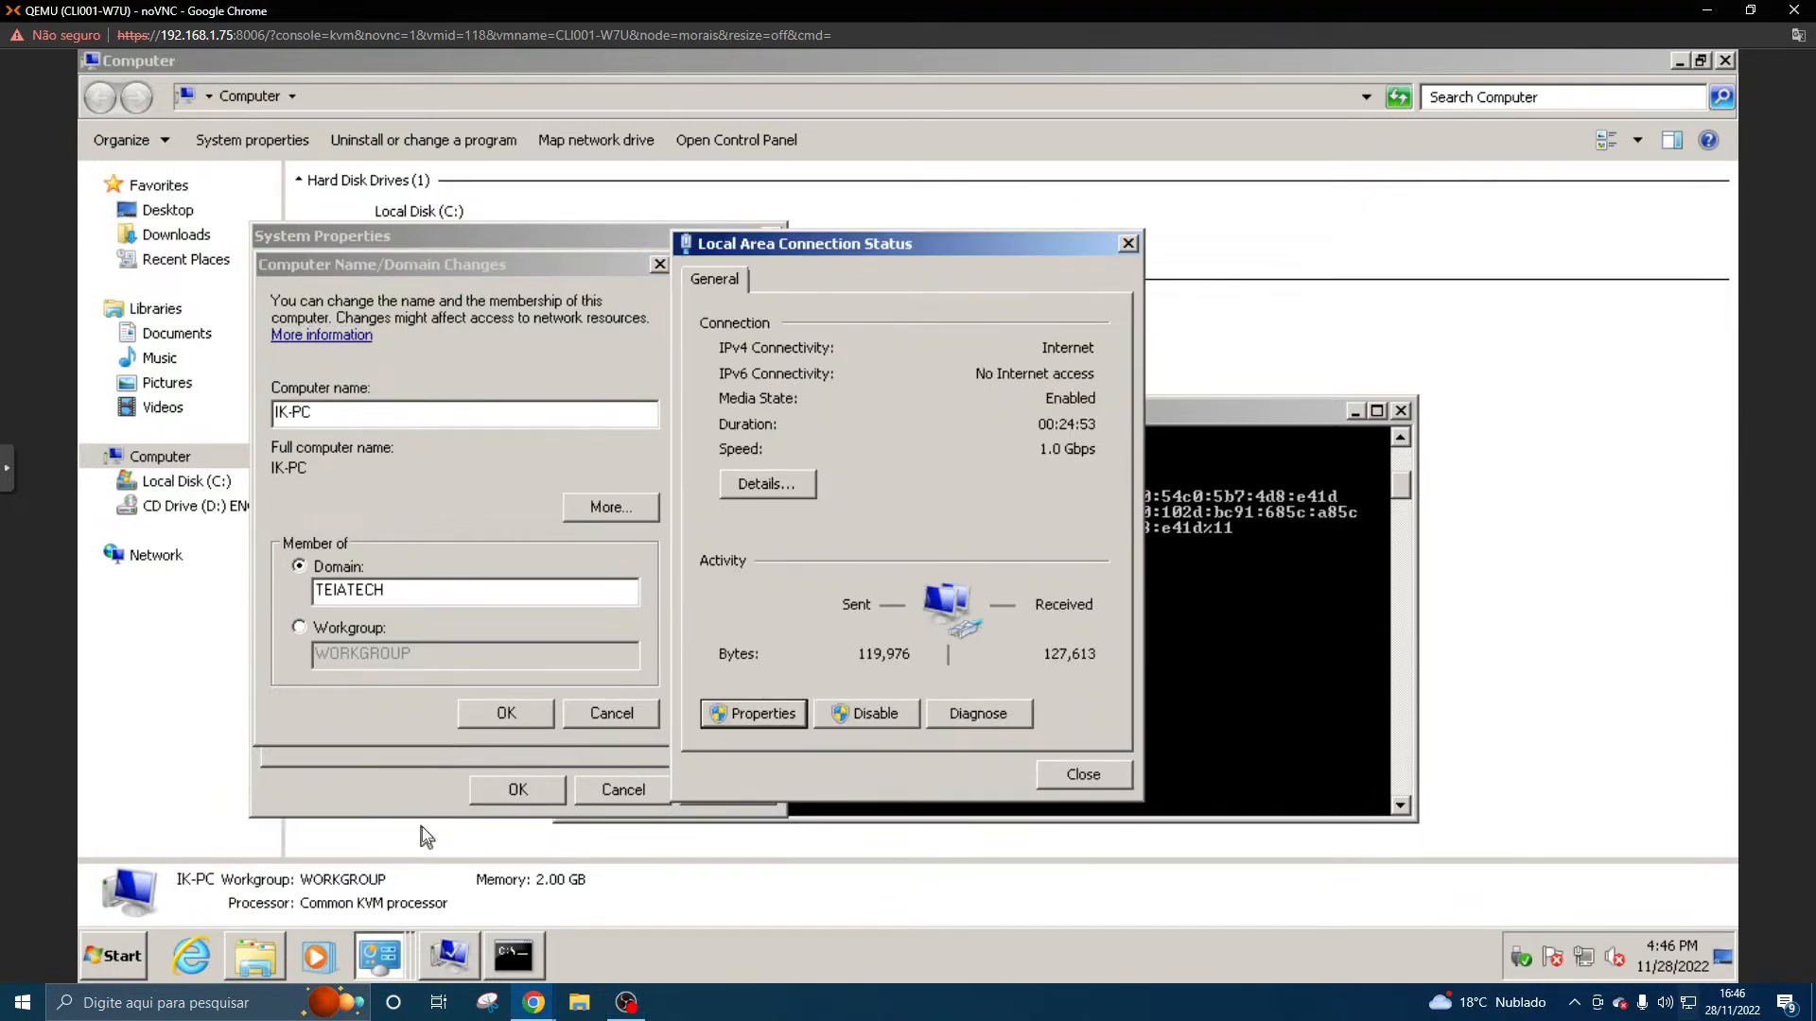
- Disable Internet Protocol Version 6 (TCP/IPv6) for the Local Area Connection and apply the change
{"action": "left_click", "coordinate": [763, 713]}
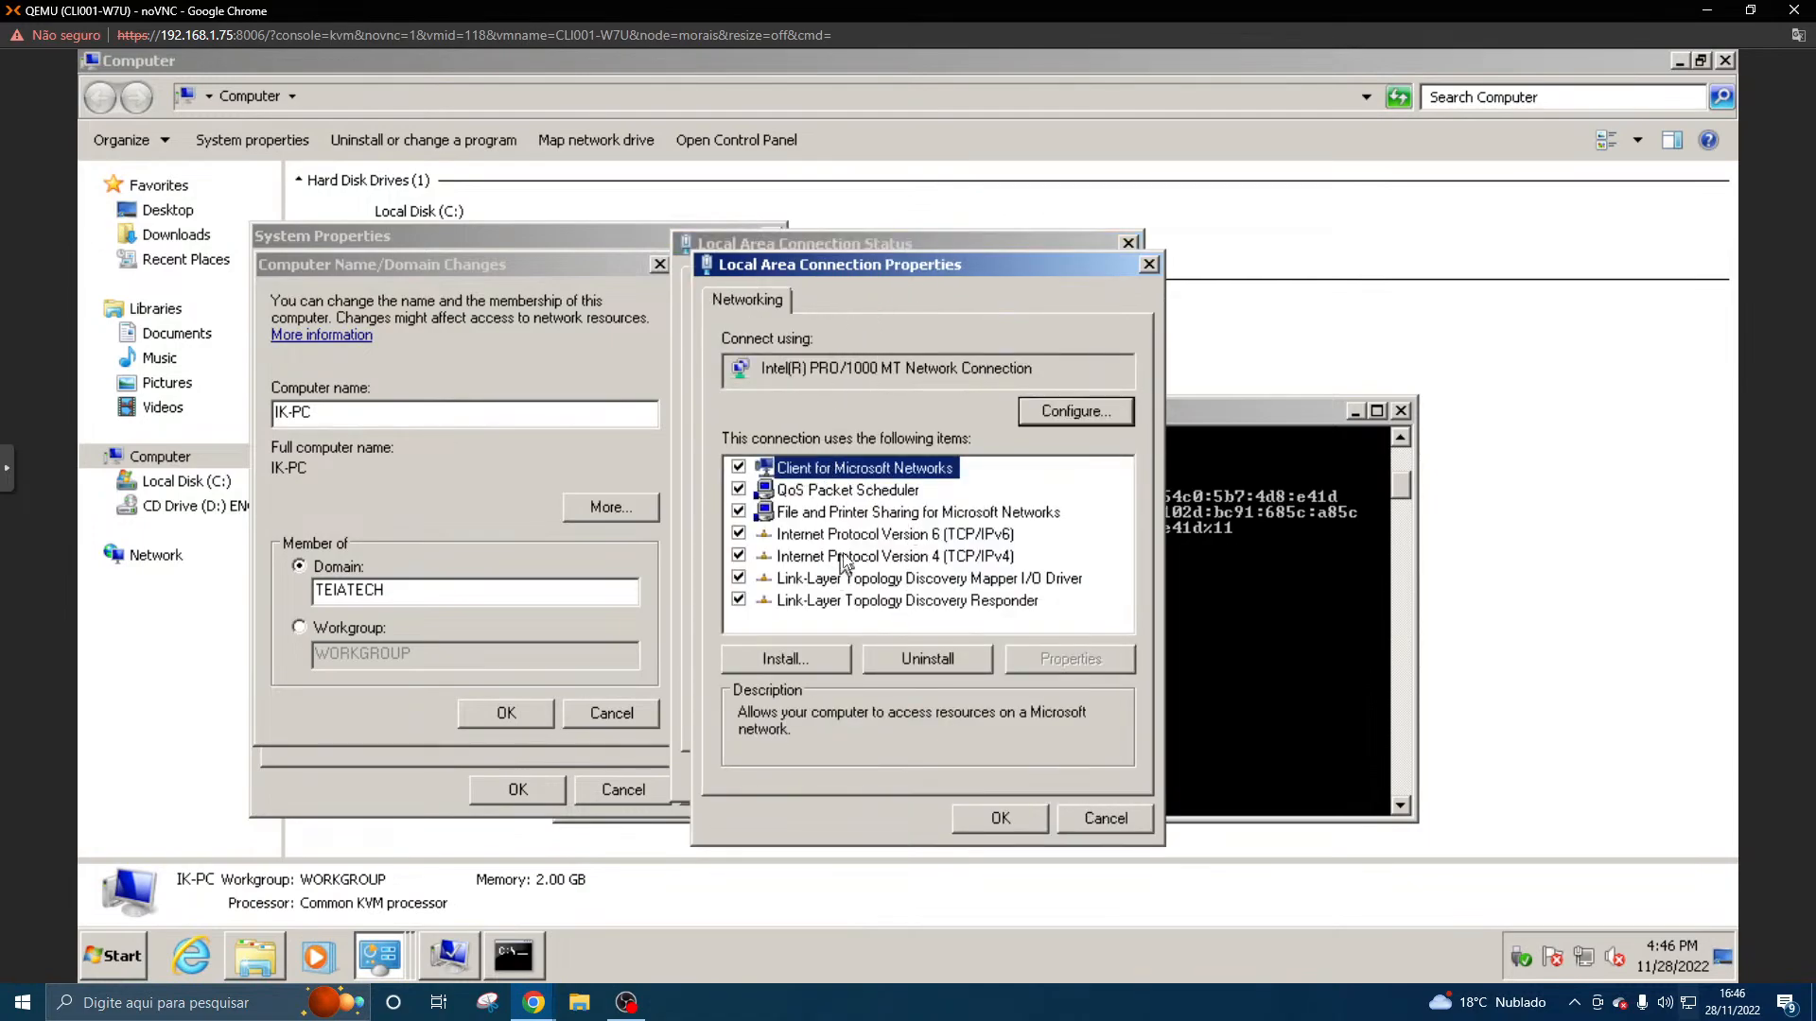
{"action": "left_click", "coordinate": [738, 533]}
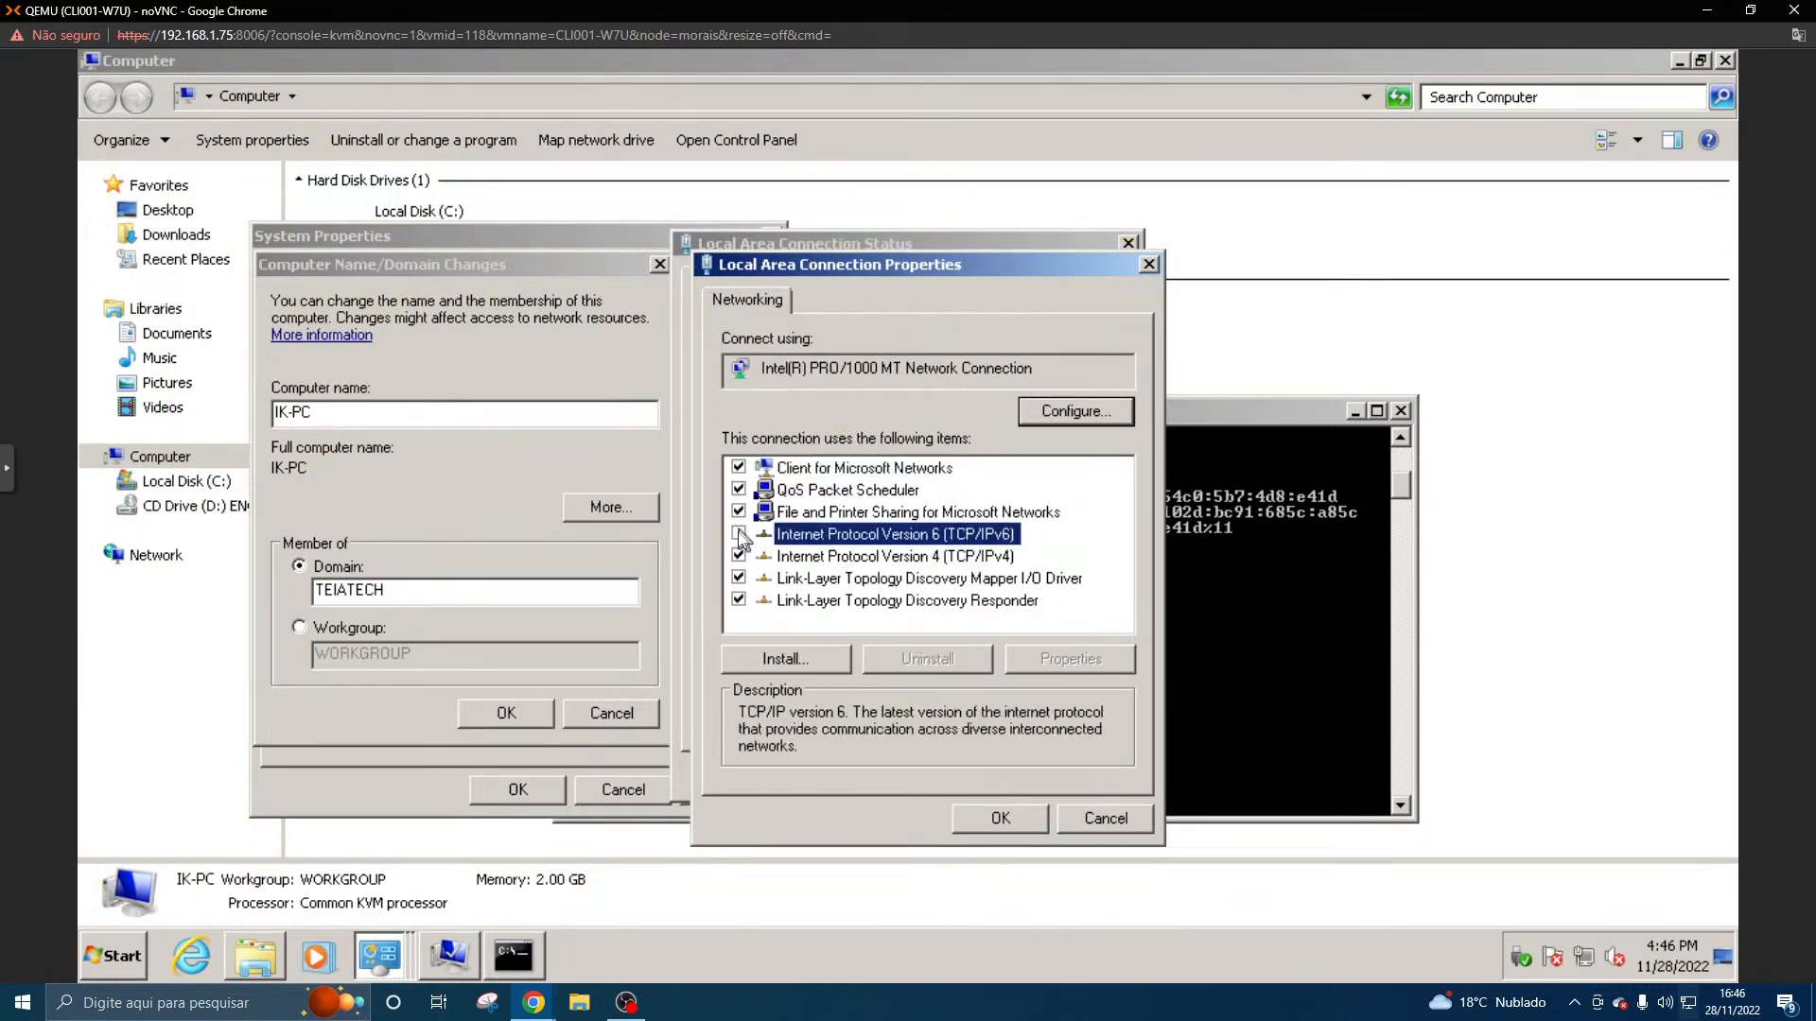
{"action": "left_click", "coordinate": [1017, 819]}
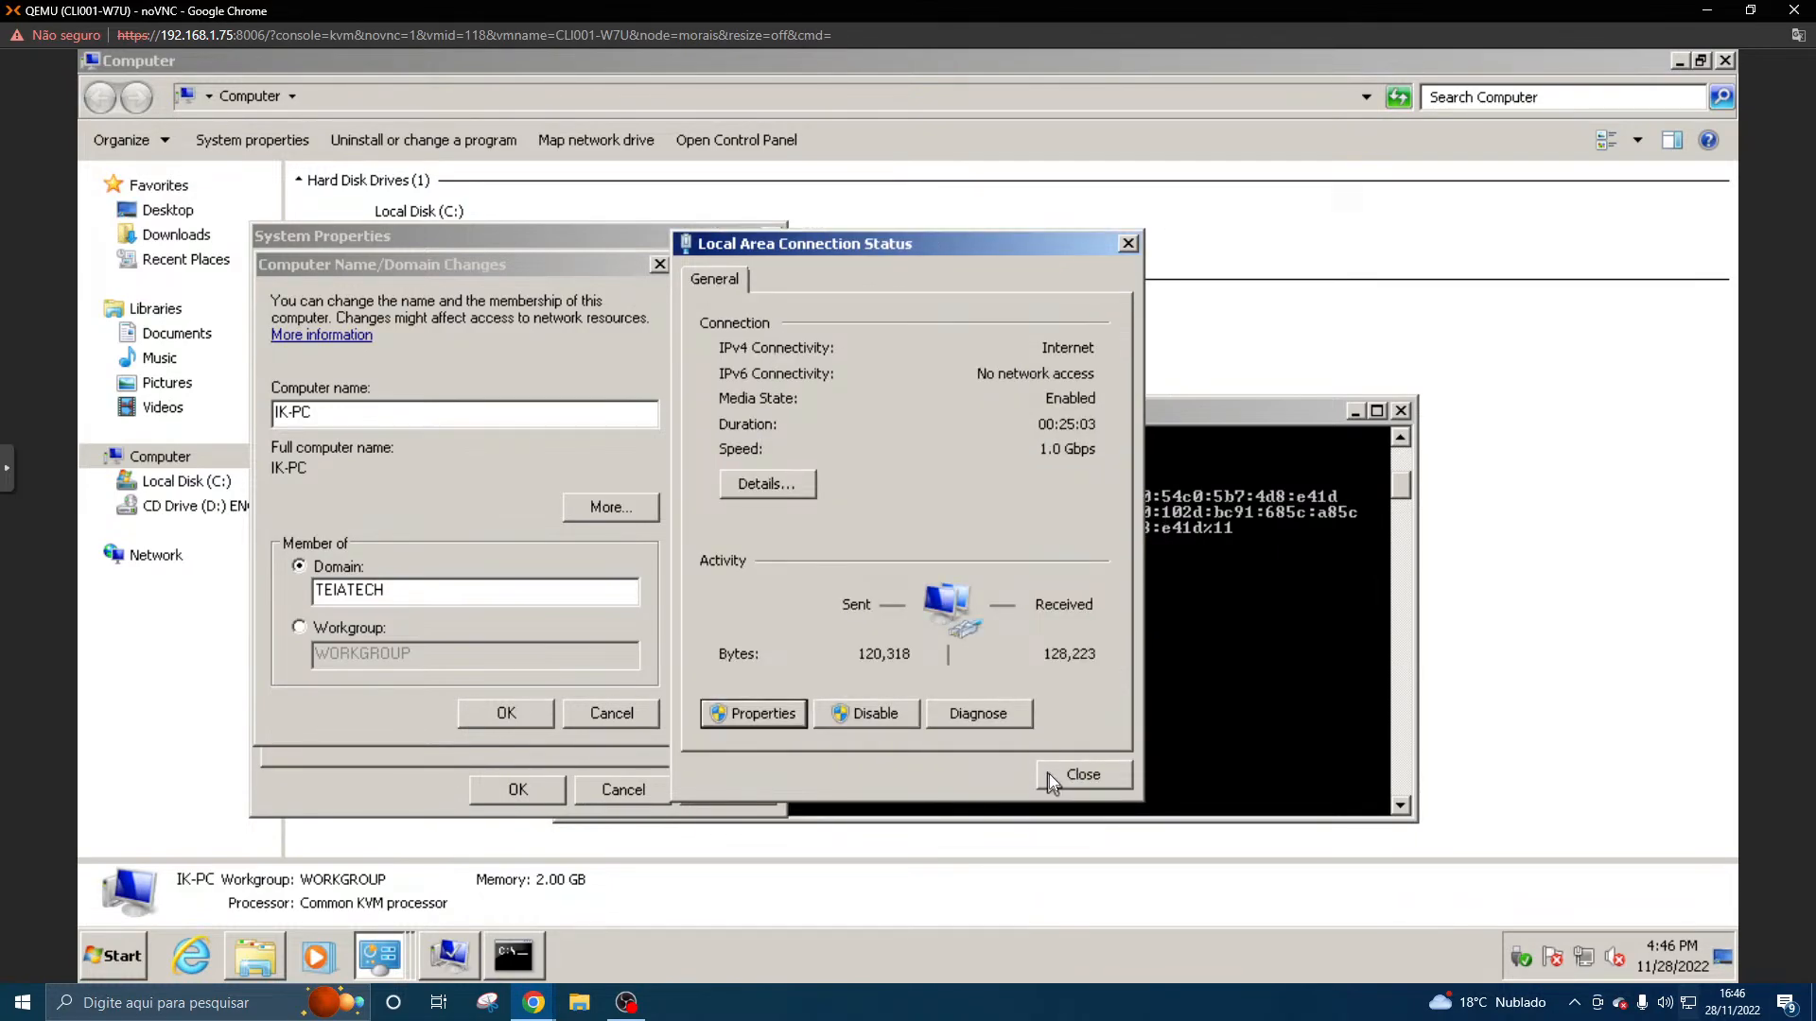
- Give the connection's IPv4 protocol the static IP address 192.168.1.12 with subnet mask 255.255.255.0
{"action": "left_click", "coordinate": [787, 713]}
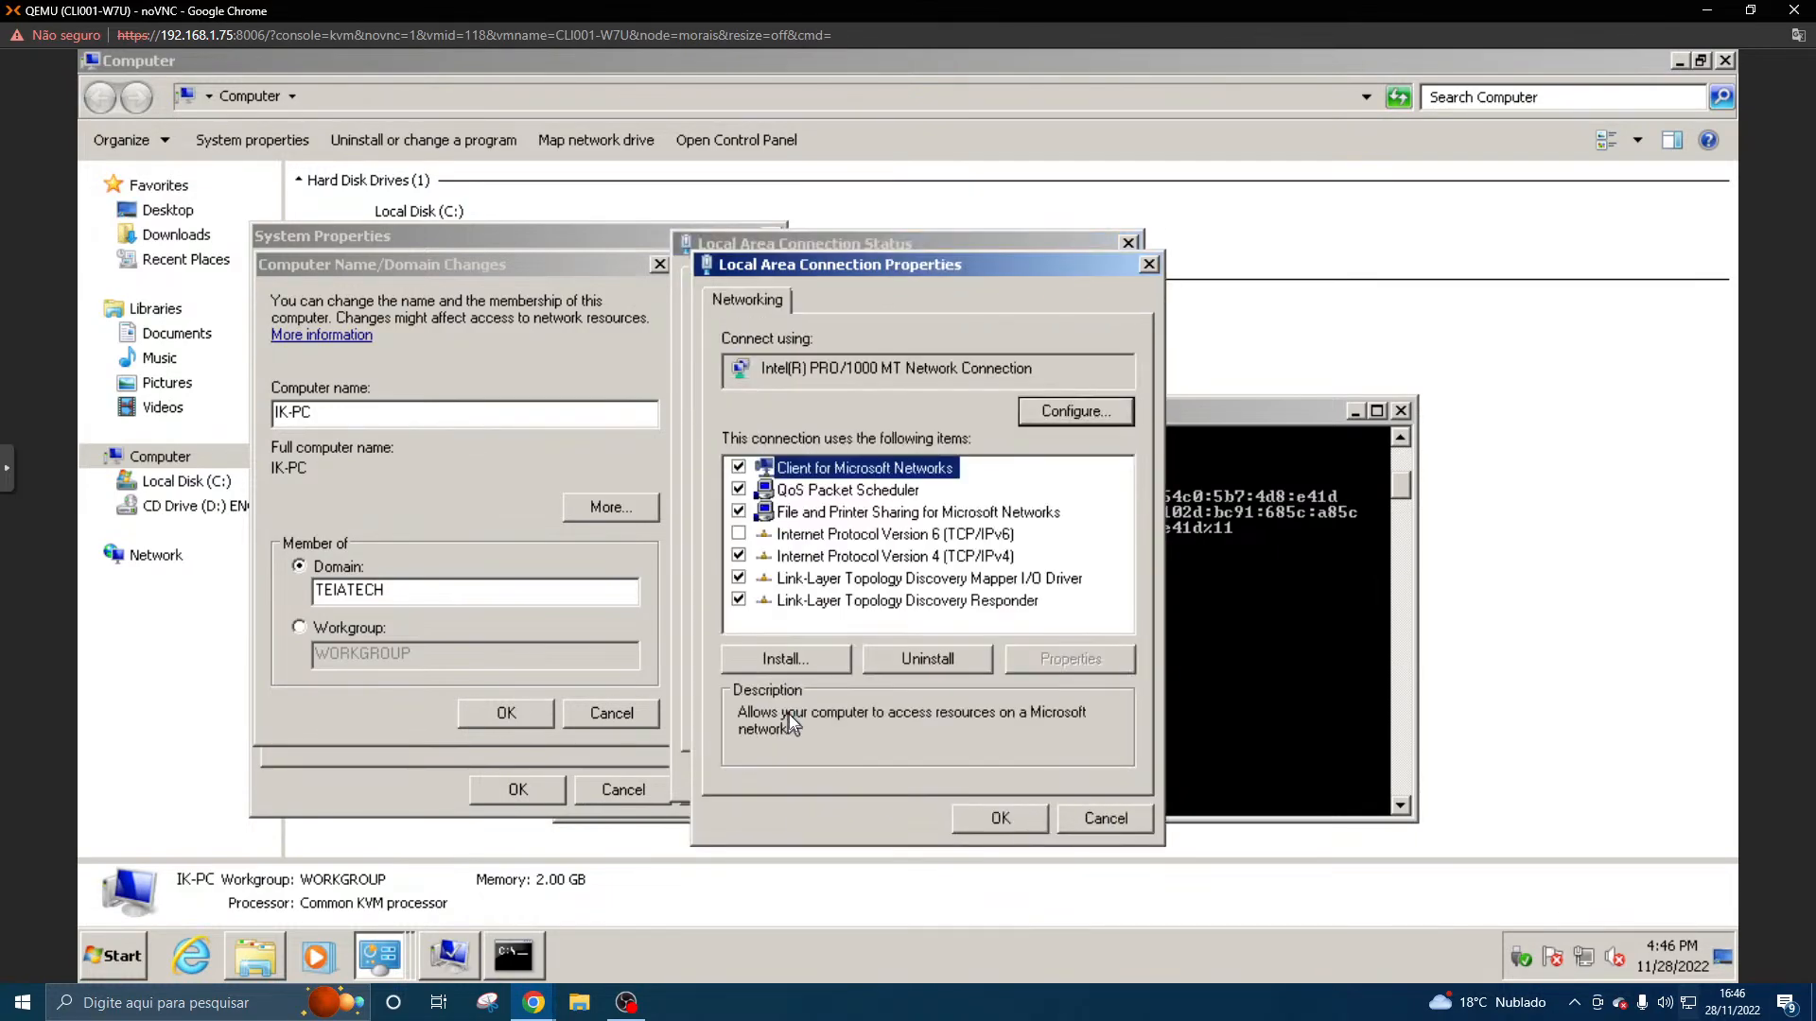
{"action": "double_click", "coordinate": [883, 555]}
{"action": "left_click", "coordinate": [952, 535]}
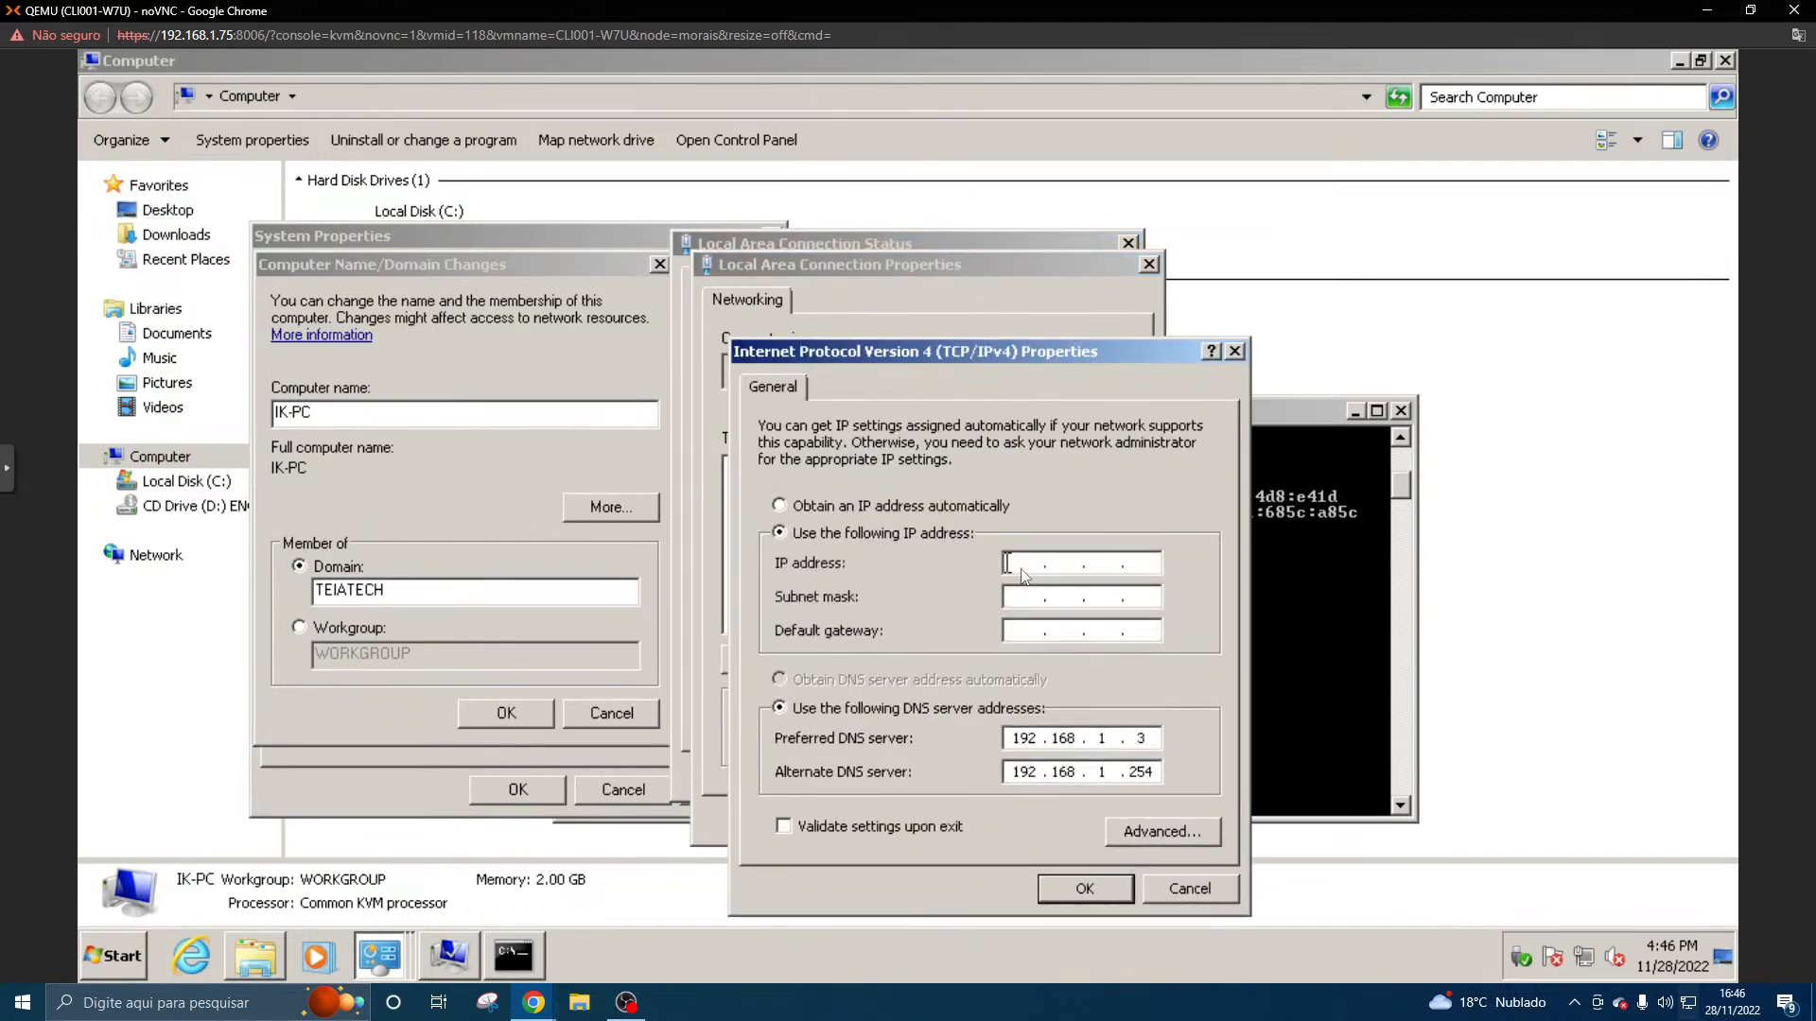
{"action": "type", "text": "192.168.1."}
{"action": "key", "text": "Tab"}
{"action": "left_click", "coordinate": [1128, 563]}
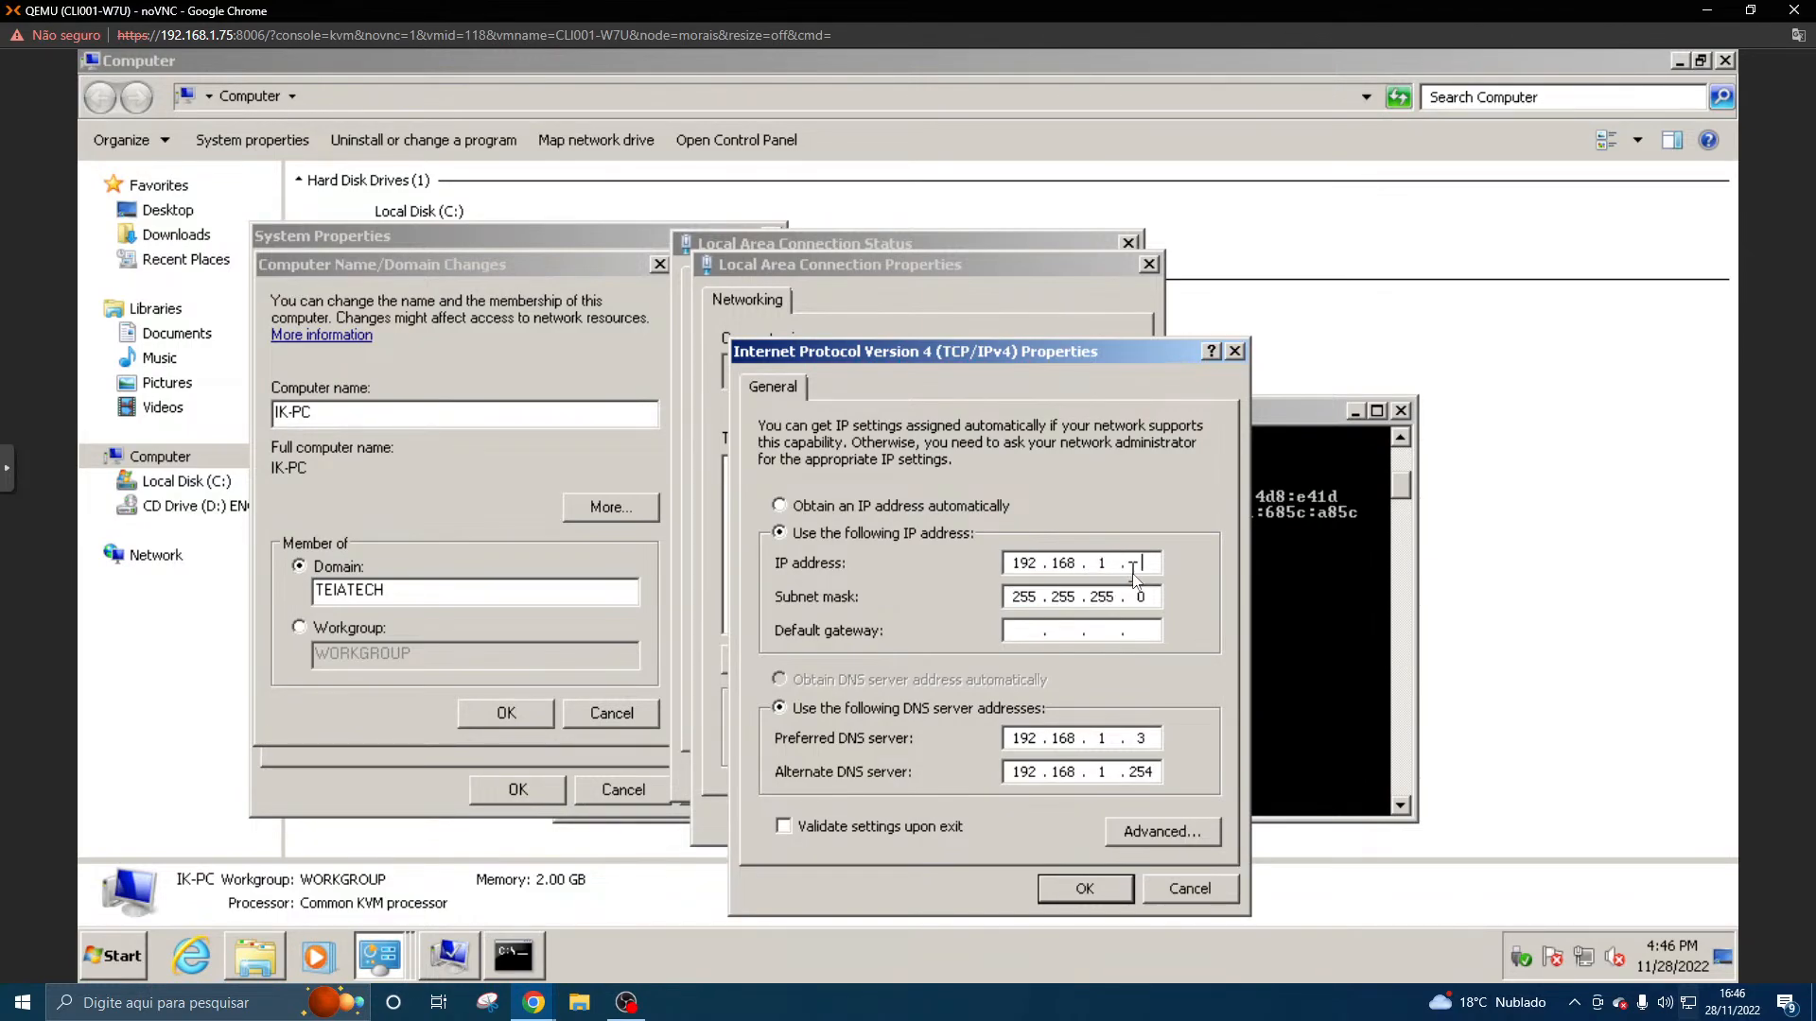
{"action": "type", "text": "12"}
- Set the IPv4 default gateway to 192.168.1.254
{"action": "left_click", "coordinate": [1035, 629]}
{"action": "type", "text": "192.168.1."}
{"action": "key", "text": "Tab"}
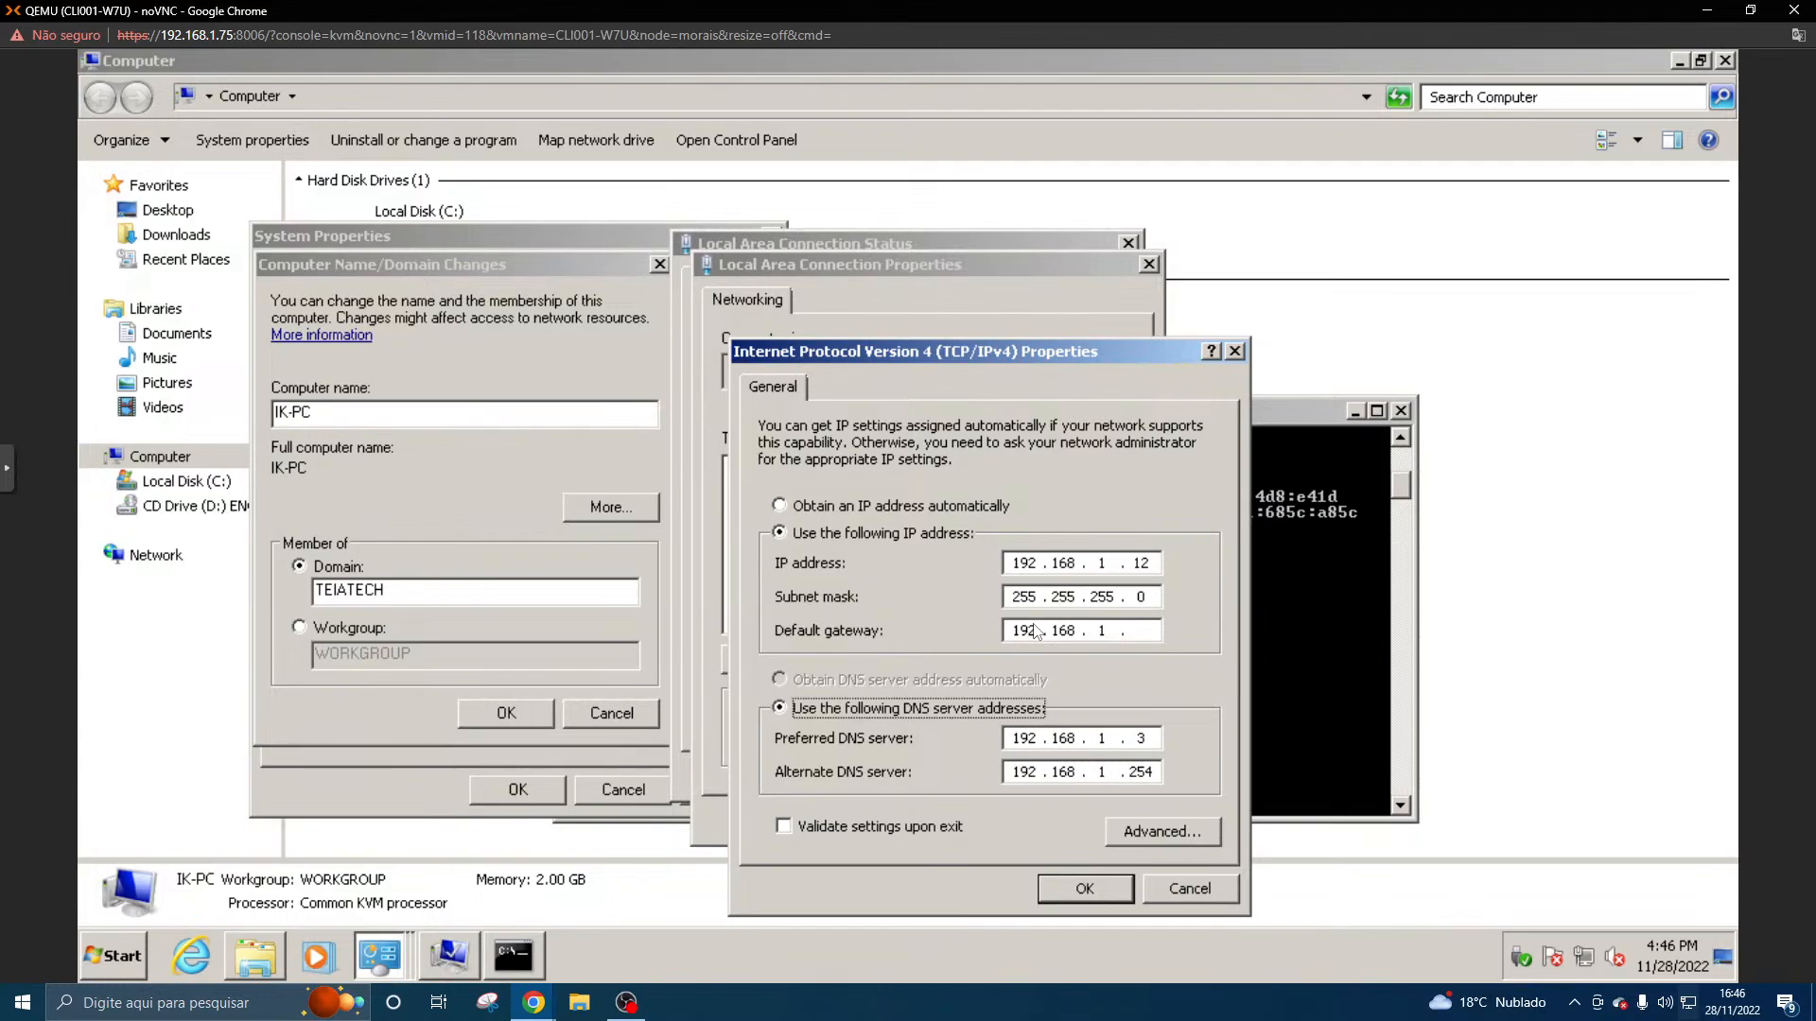
{"action": "left_click", "coordinate": [1138, 632]}
{"action": "type", "text": "2"}
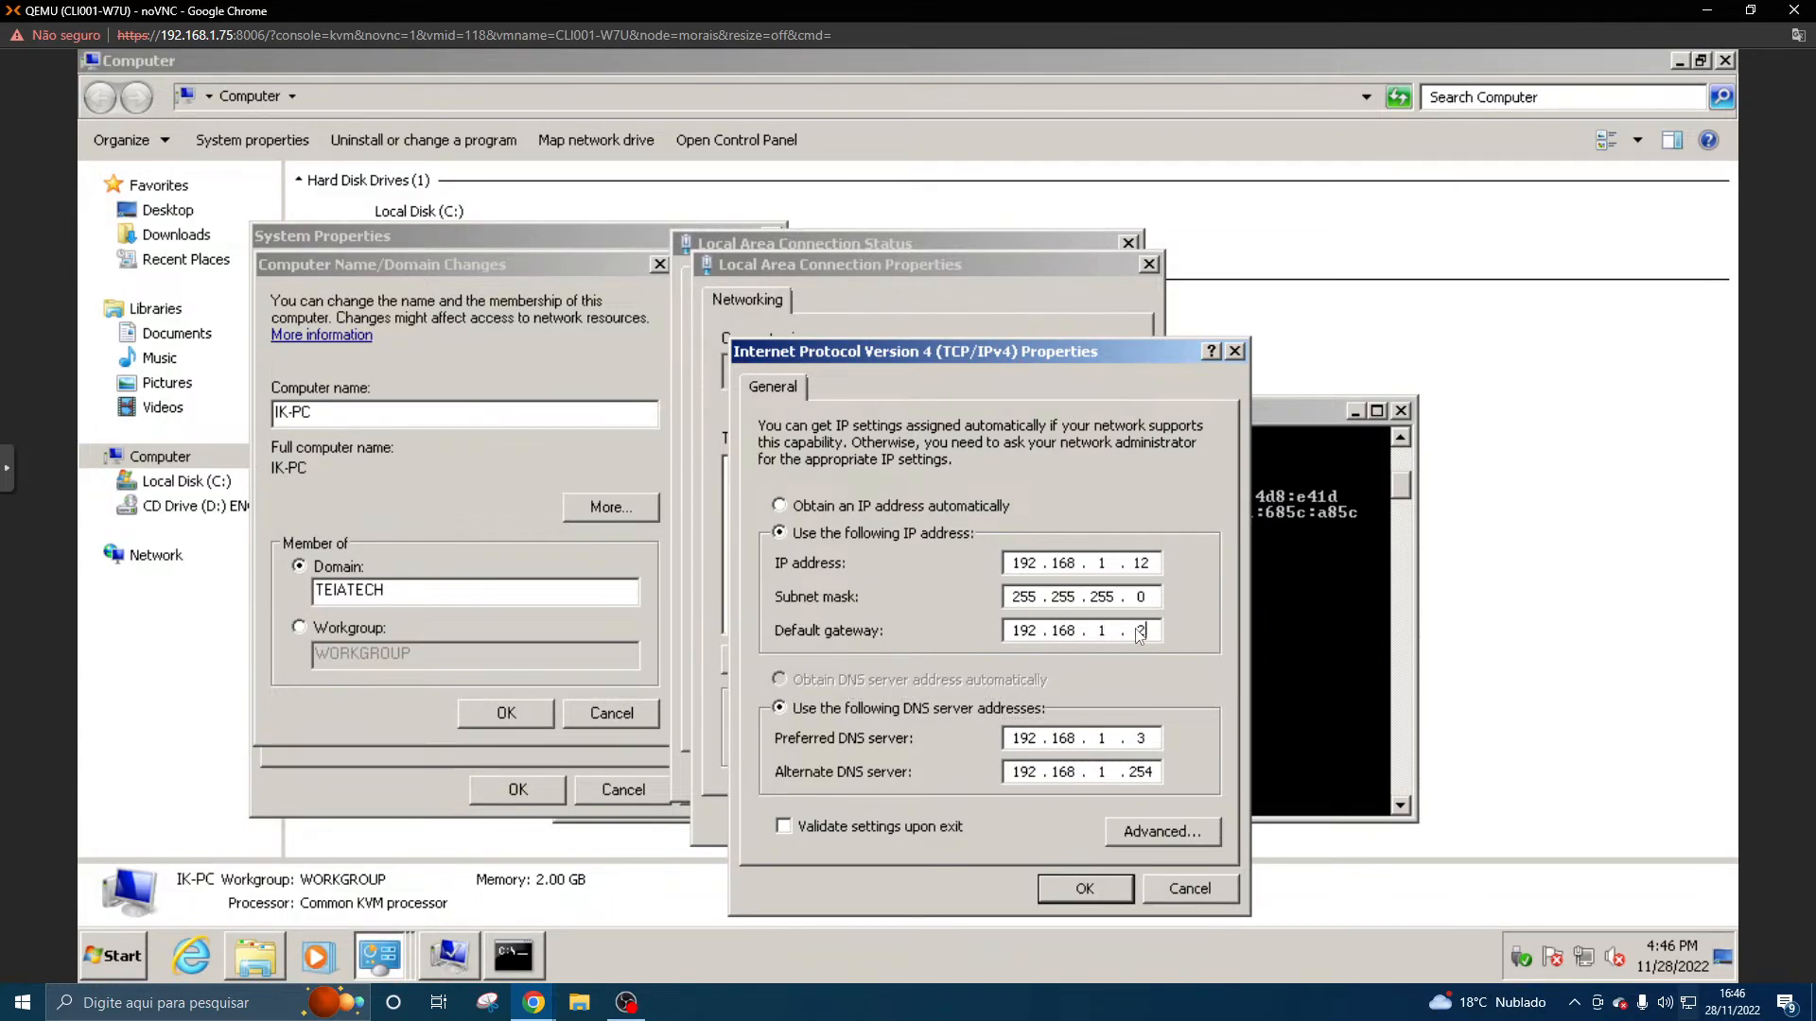
{"action": "type", "text": "54"}
- Clear the alternate DNS server address, apply the IPv4 settings, and close the Local Area Connection windows
{"action": "double_click", "coordinate": [1135, 772]}
{"action": "key", "text": "BackSpace"}
{"action": "key", "text": "BackSpace"}
{"action": "key", "text": "BackSpace"}
{"action": "key", "text": "BackSpace"}
{"action": "key", "text": "BackSpace"}
{"action": "key", "text": "BackSpace"}
{"action": "key", "text": "BackSpace"}
{"action": "left_click", "coordinate": [1085, 888]}
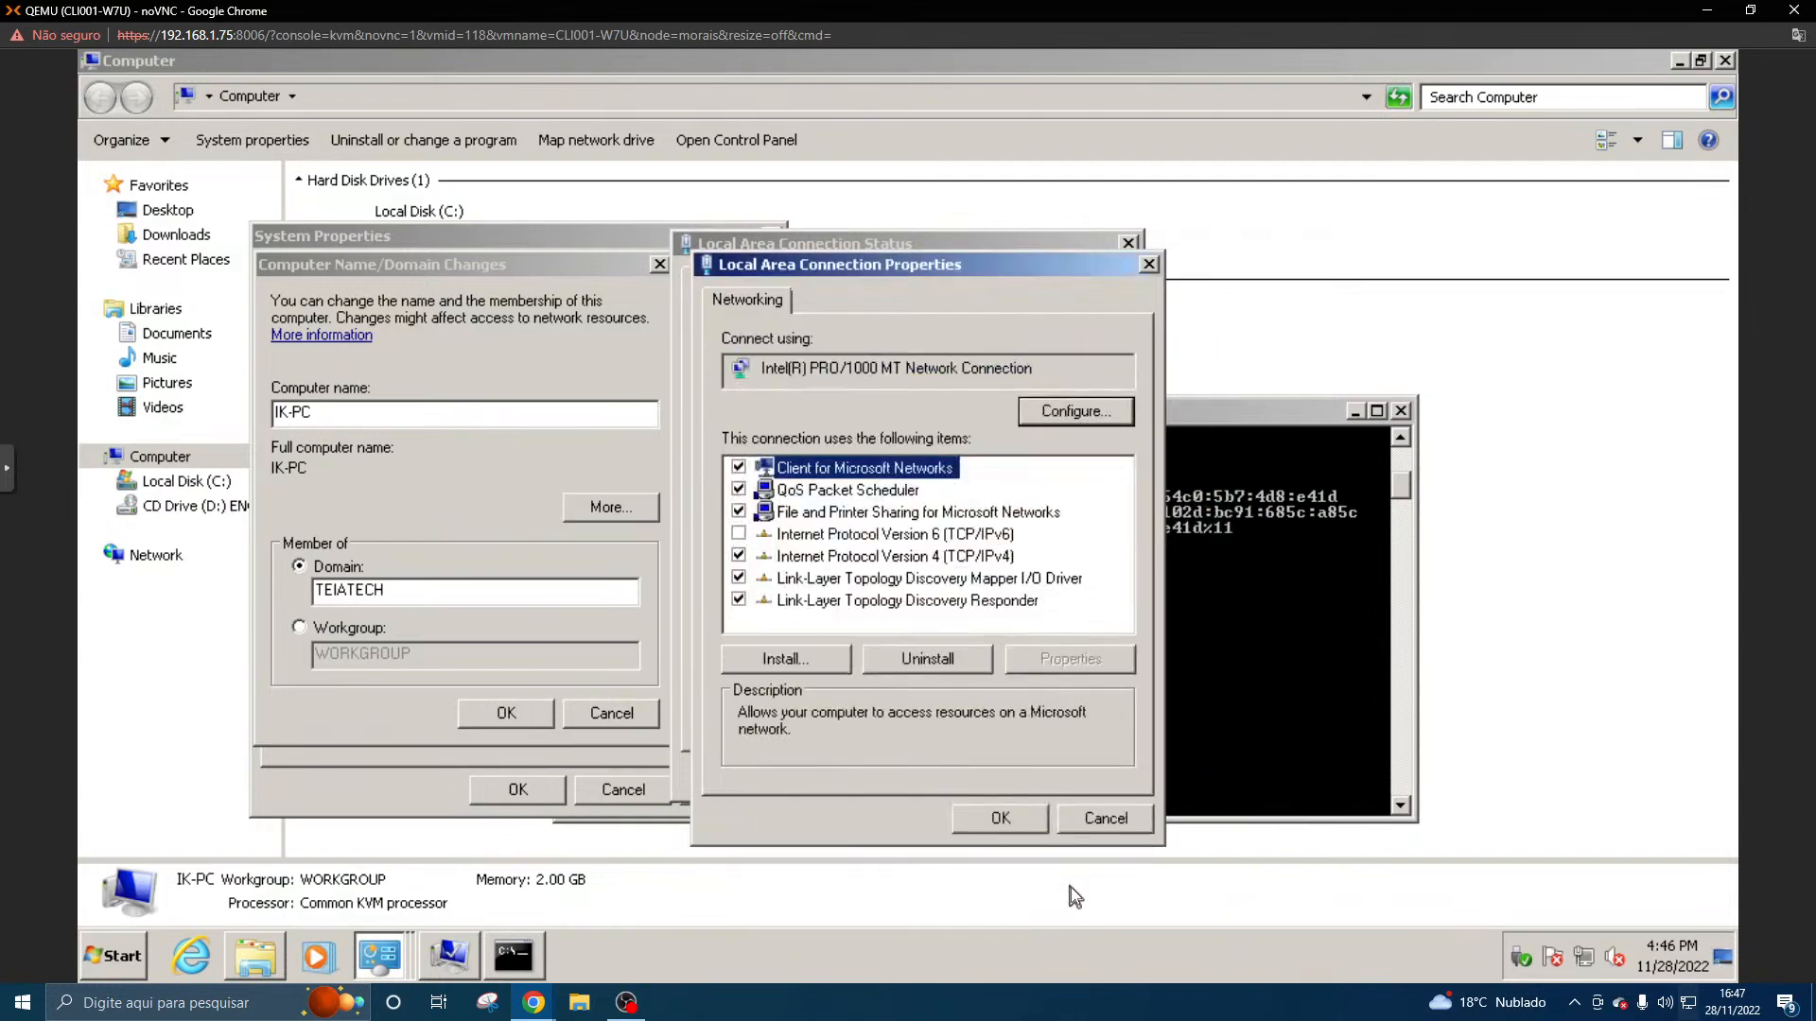
{"action": "left_click", "coordinate": [1014, 819]}
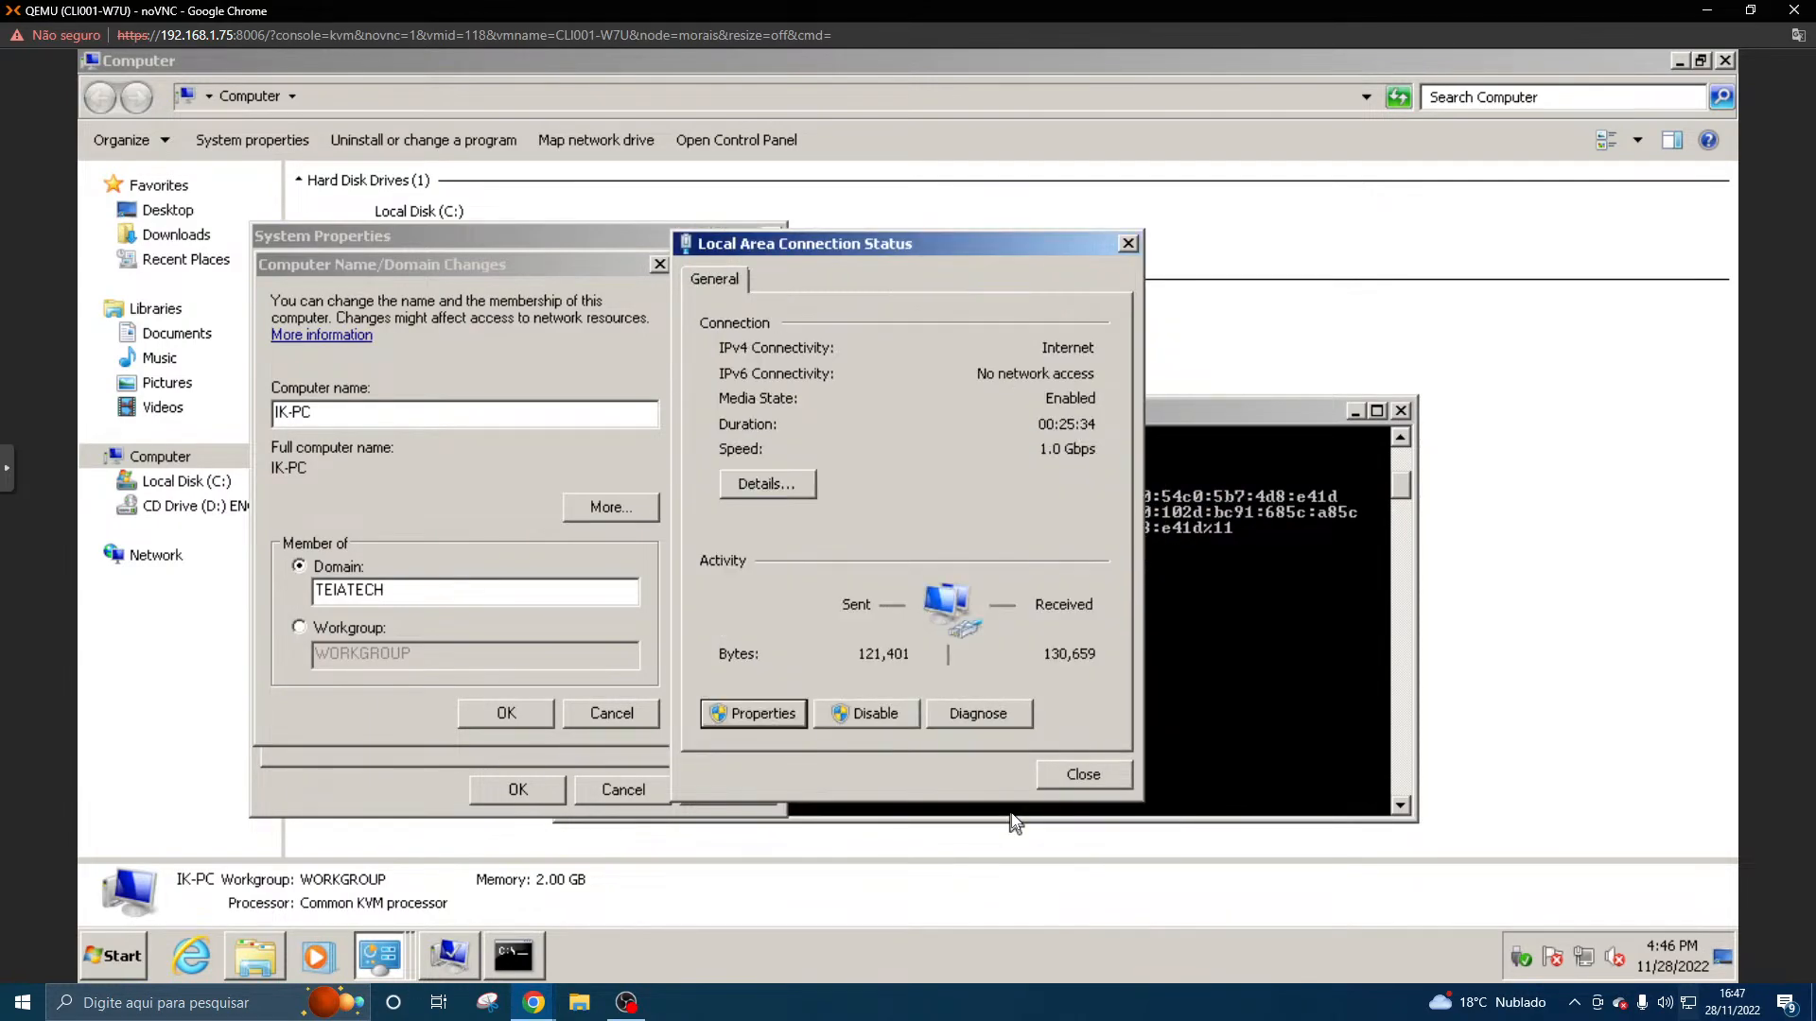
{"action": "left_click", "coordinate": [1059, 776]}
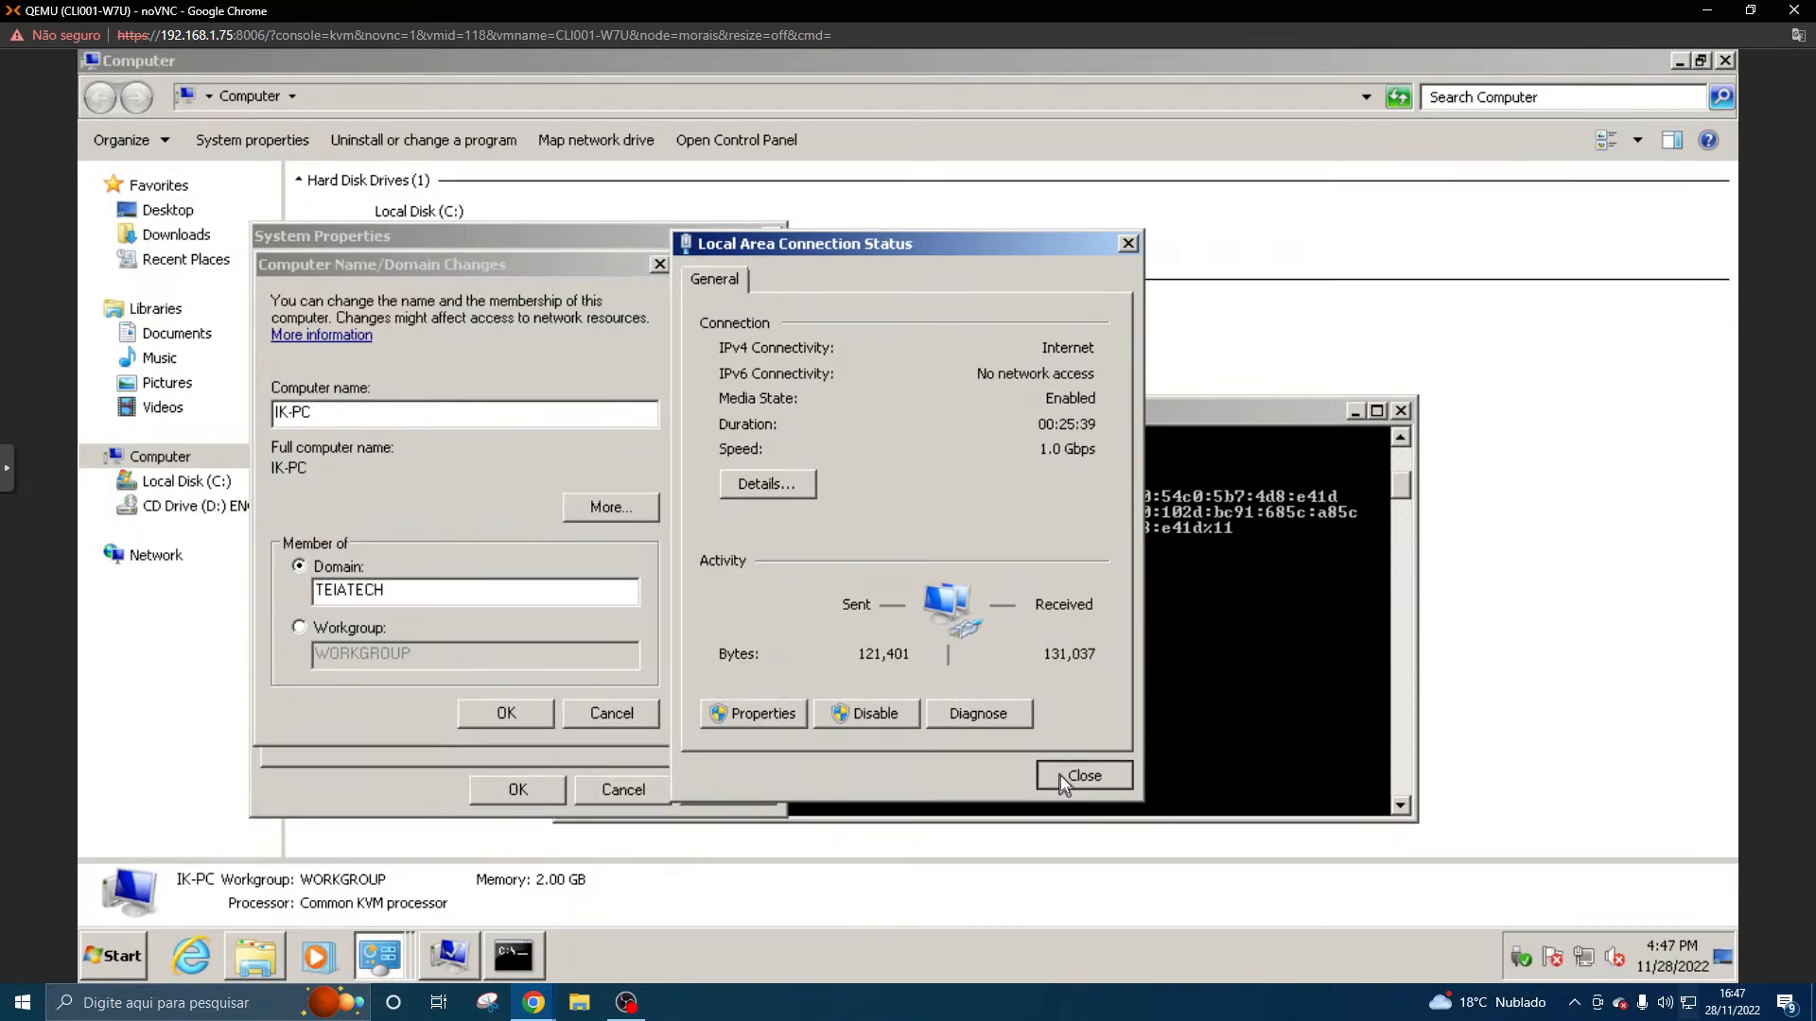
{"action": "left_click", "coordinate": [1060, 776]}
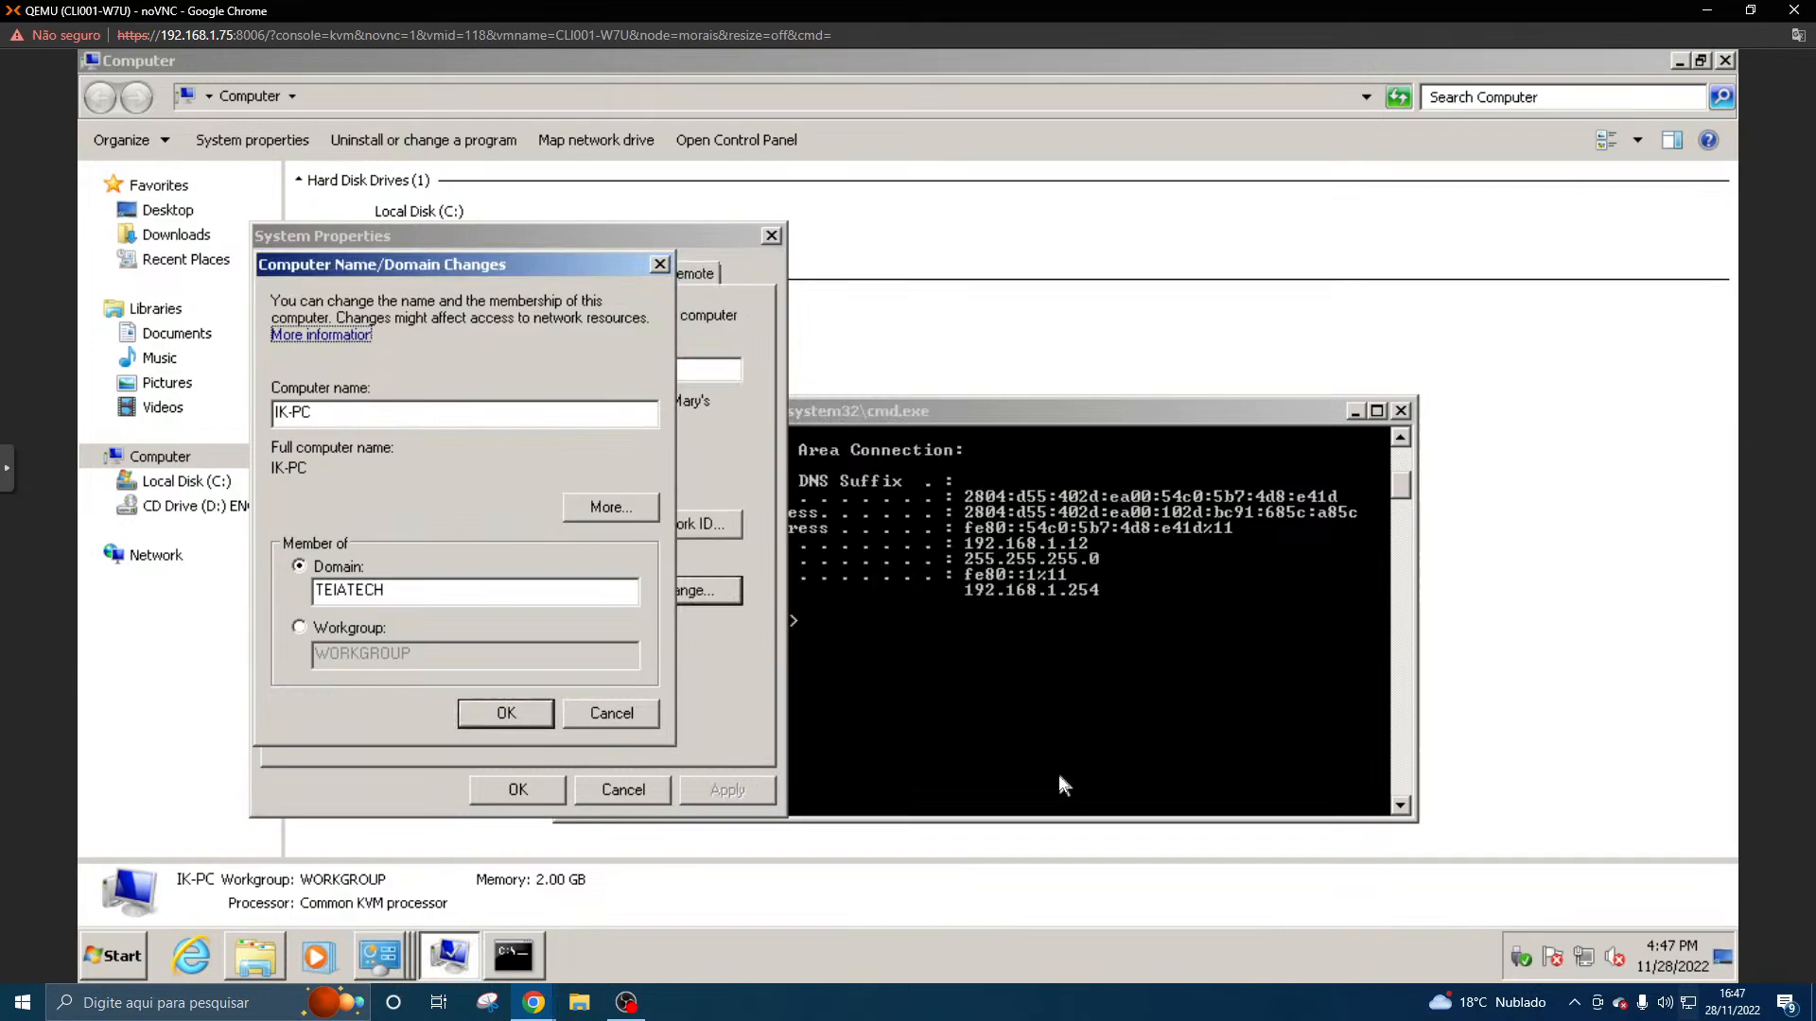
- Submit the join to the TEIATECH domain and enter ADMINISTRATOR as the user name, checking the account name on SRV001-AD
{"action": "left_click", "coordinate": [503, 714]}
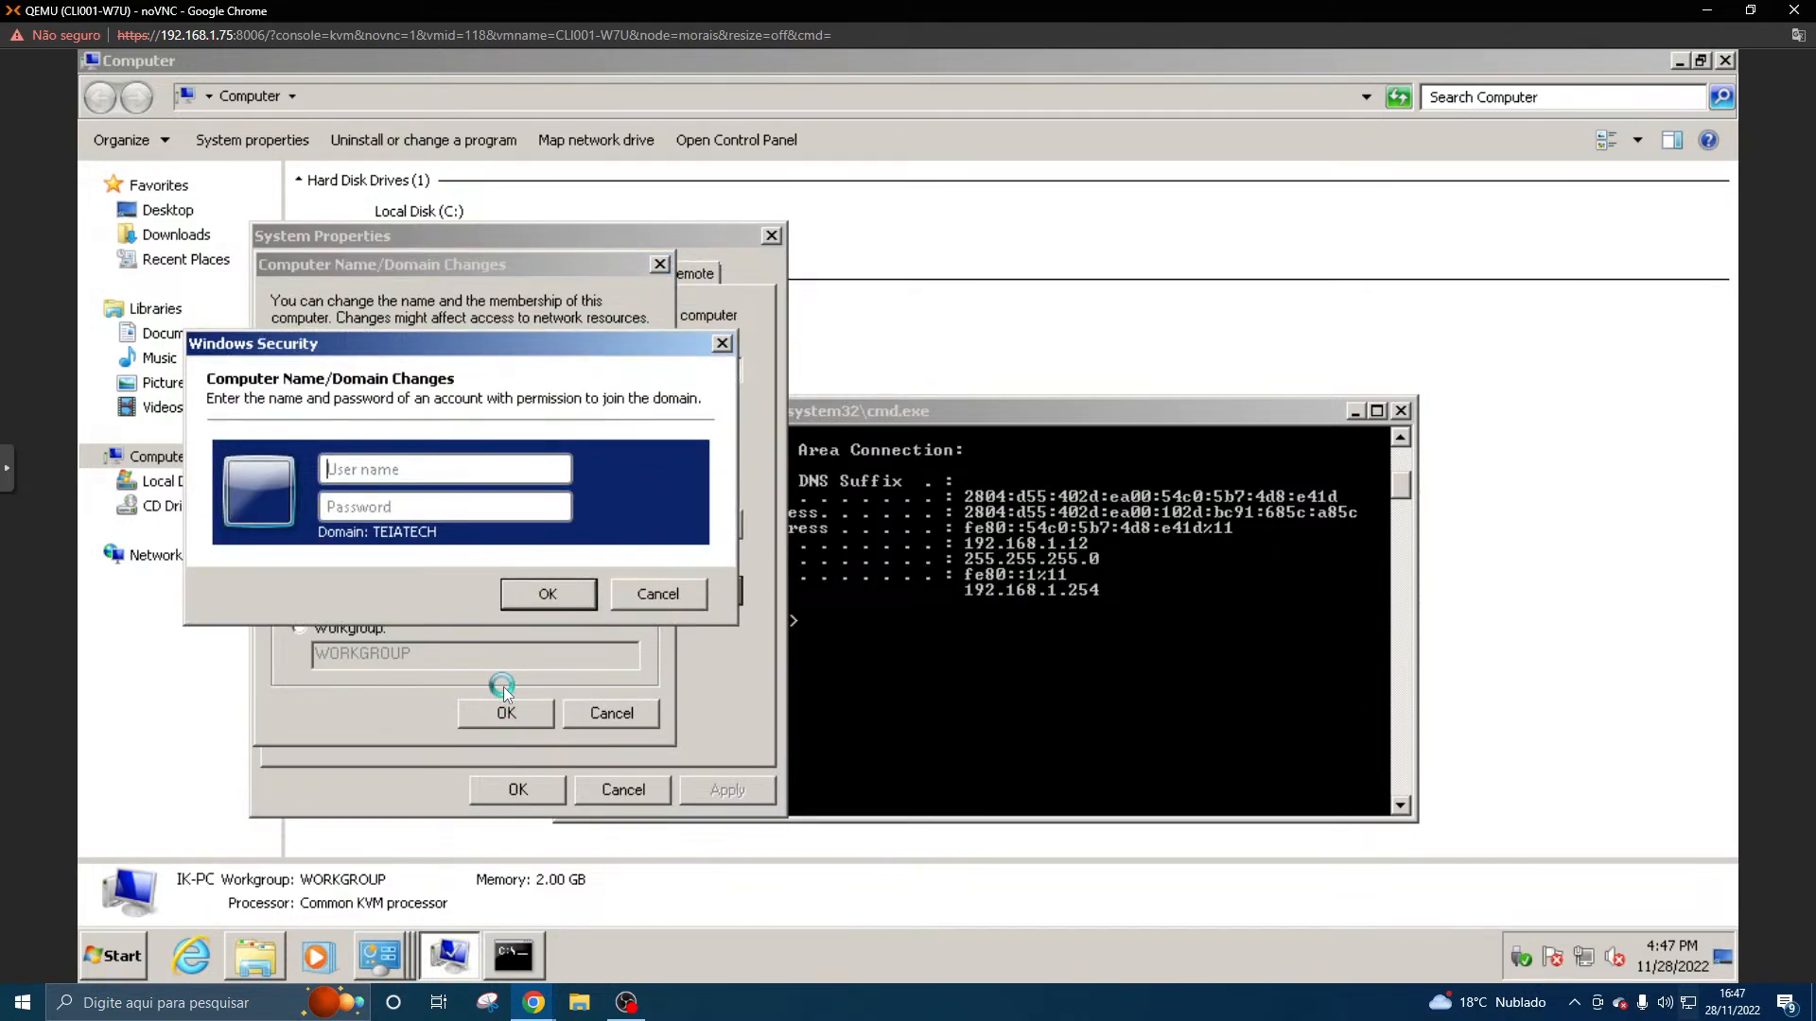
{"action": "type", "text": "ADMNI"}
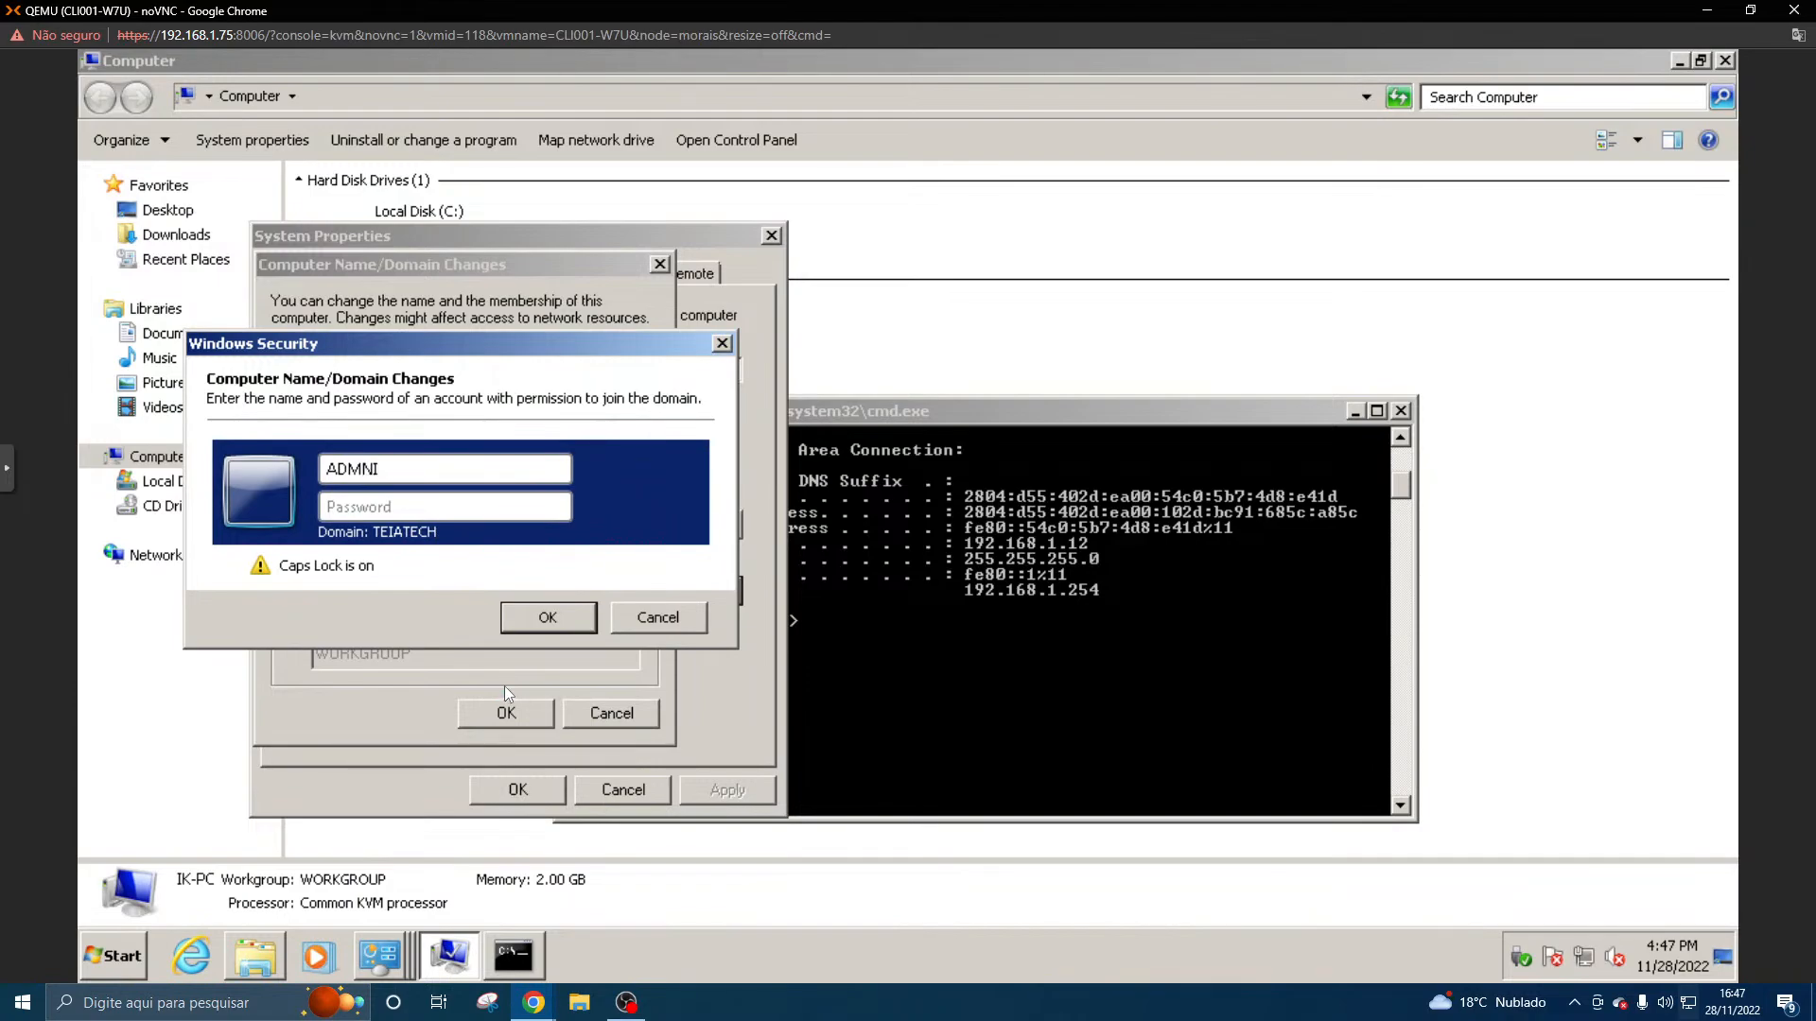
{"action": "key", "text": "BackSpace"}
{"action": "key", "text": "BackSpace"}
{"action": "type", "text": "INISTRATOR"}
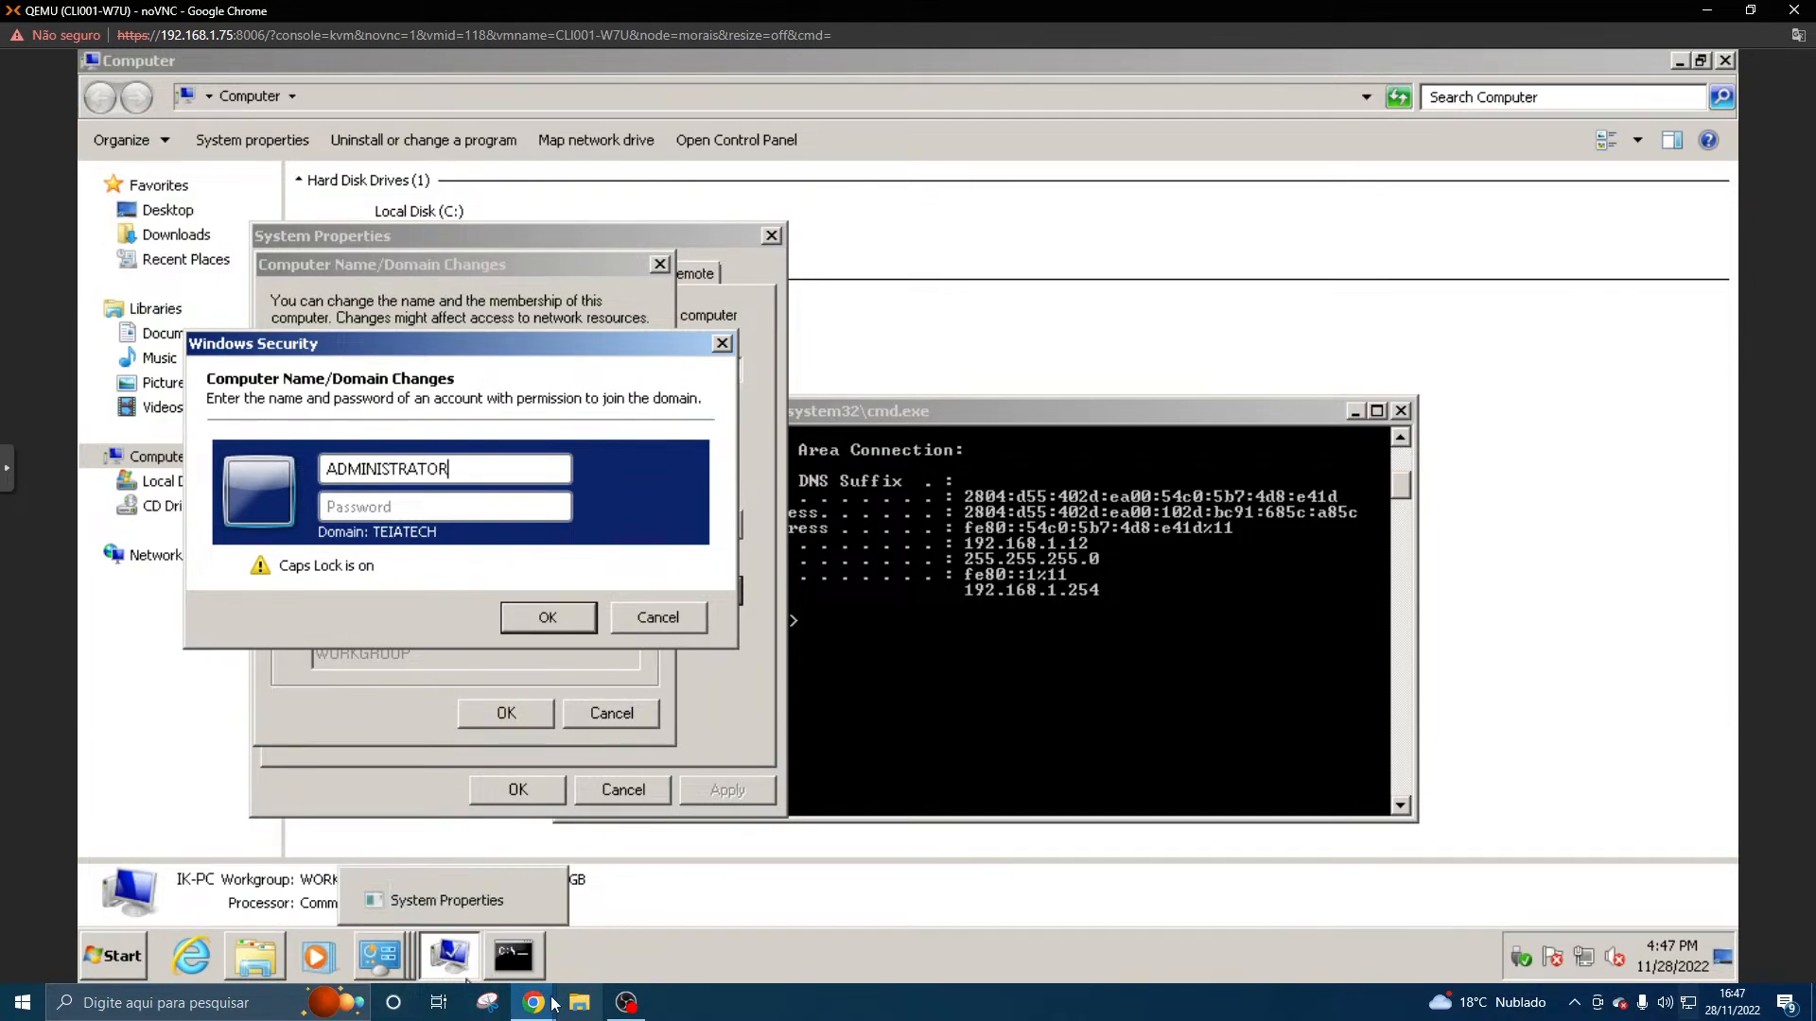
{"action": "left_click", "coordinate": [570, 934]}
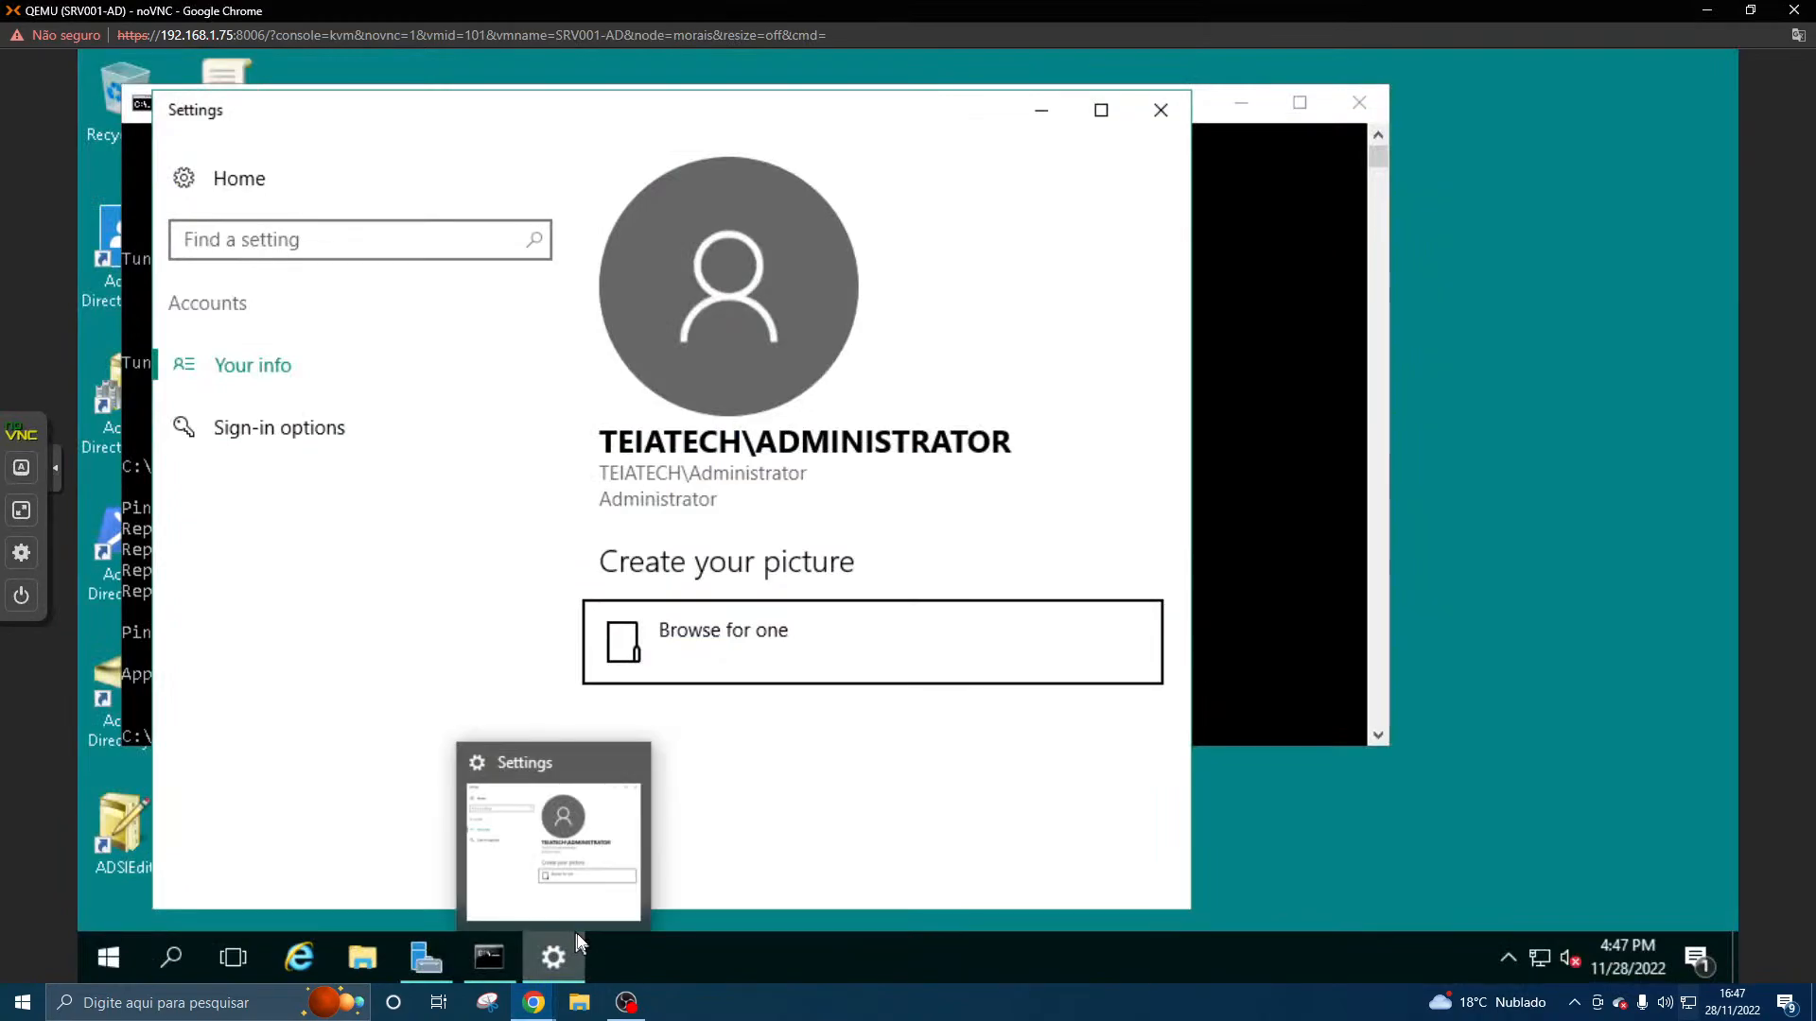
{"action": "left_click", "coordinate": [1708, 11]}
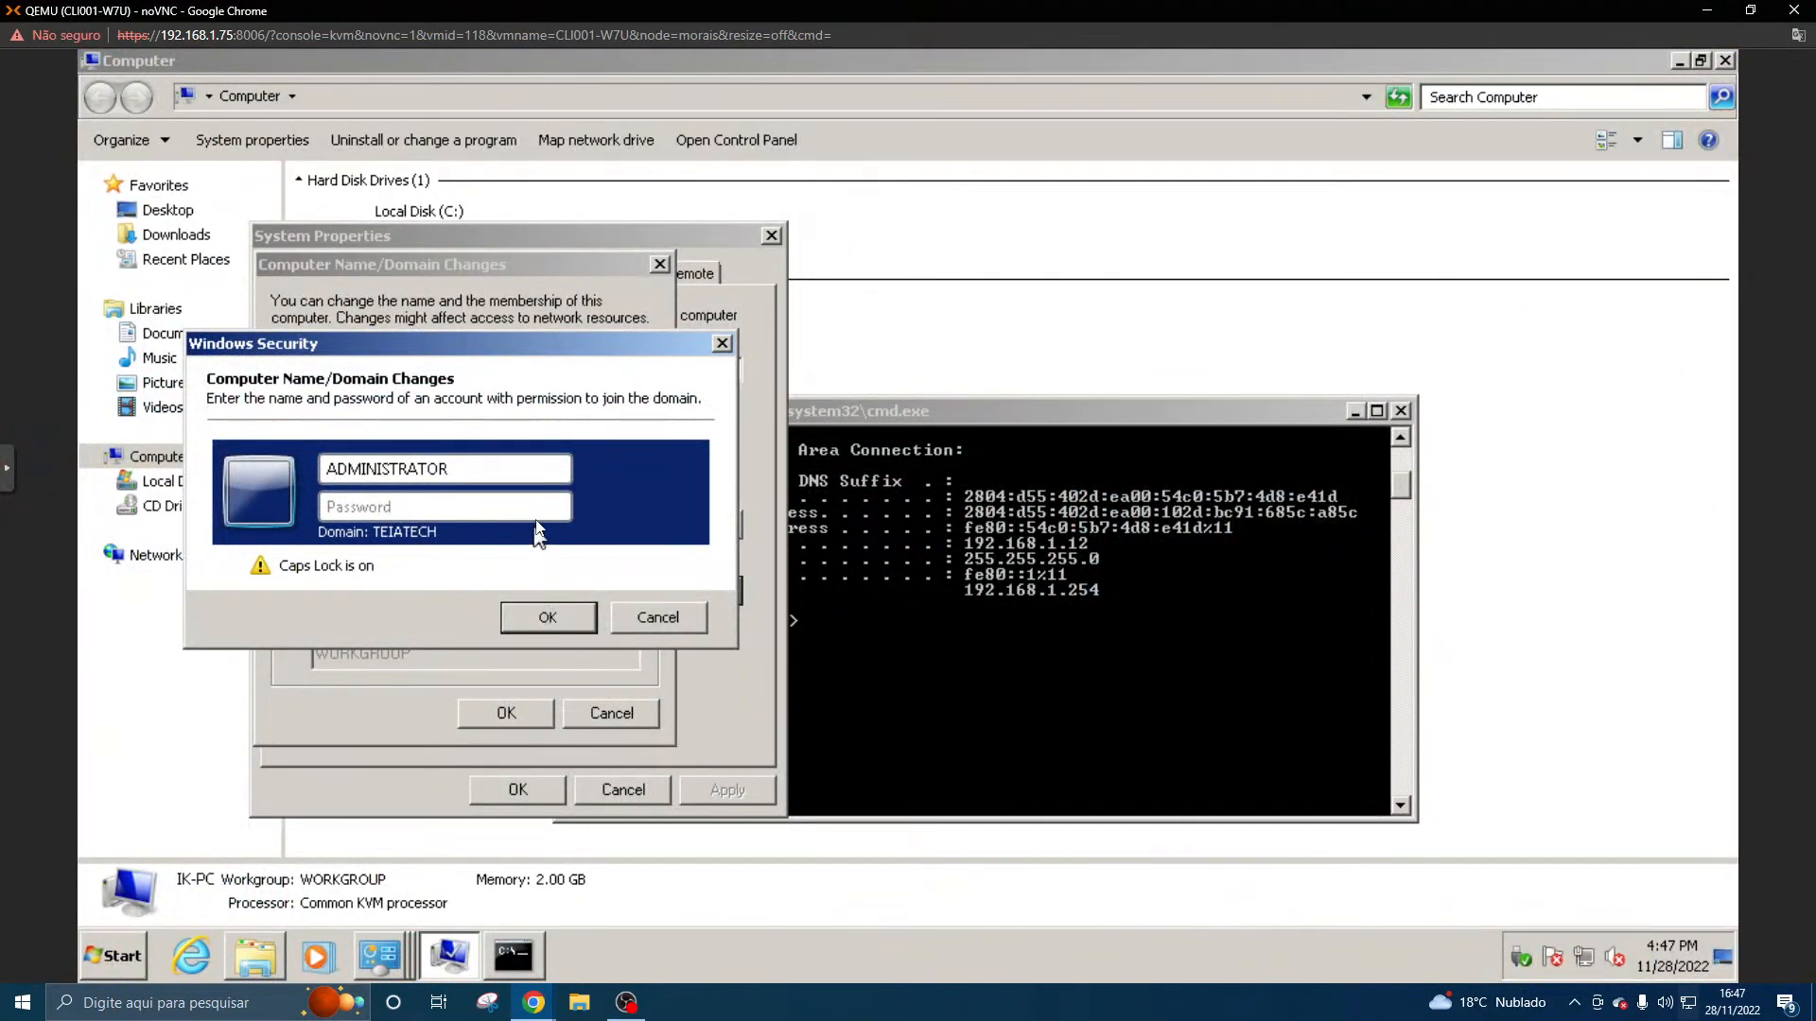
- Enter the domain administrator's account password and submit the credentials for the domain join
{"action": "key", "text": "Caps_Lock"}
{"action": "type", "text": "•••"}
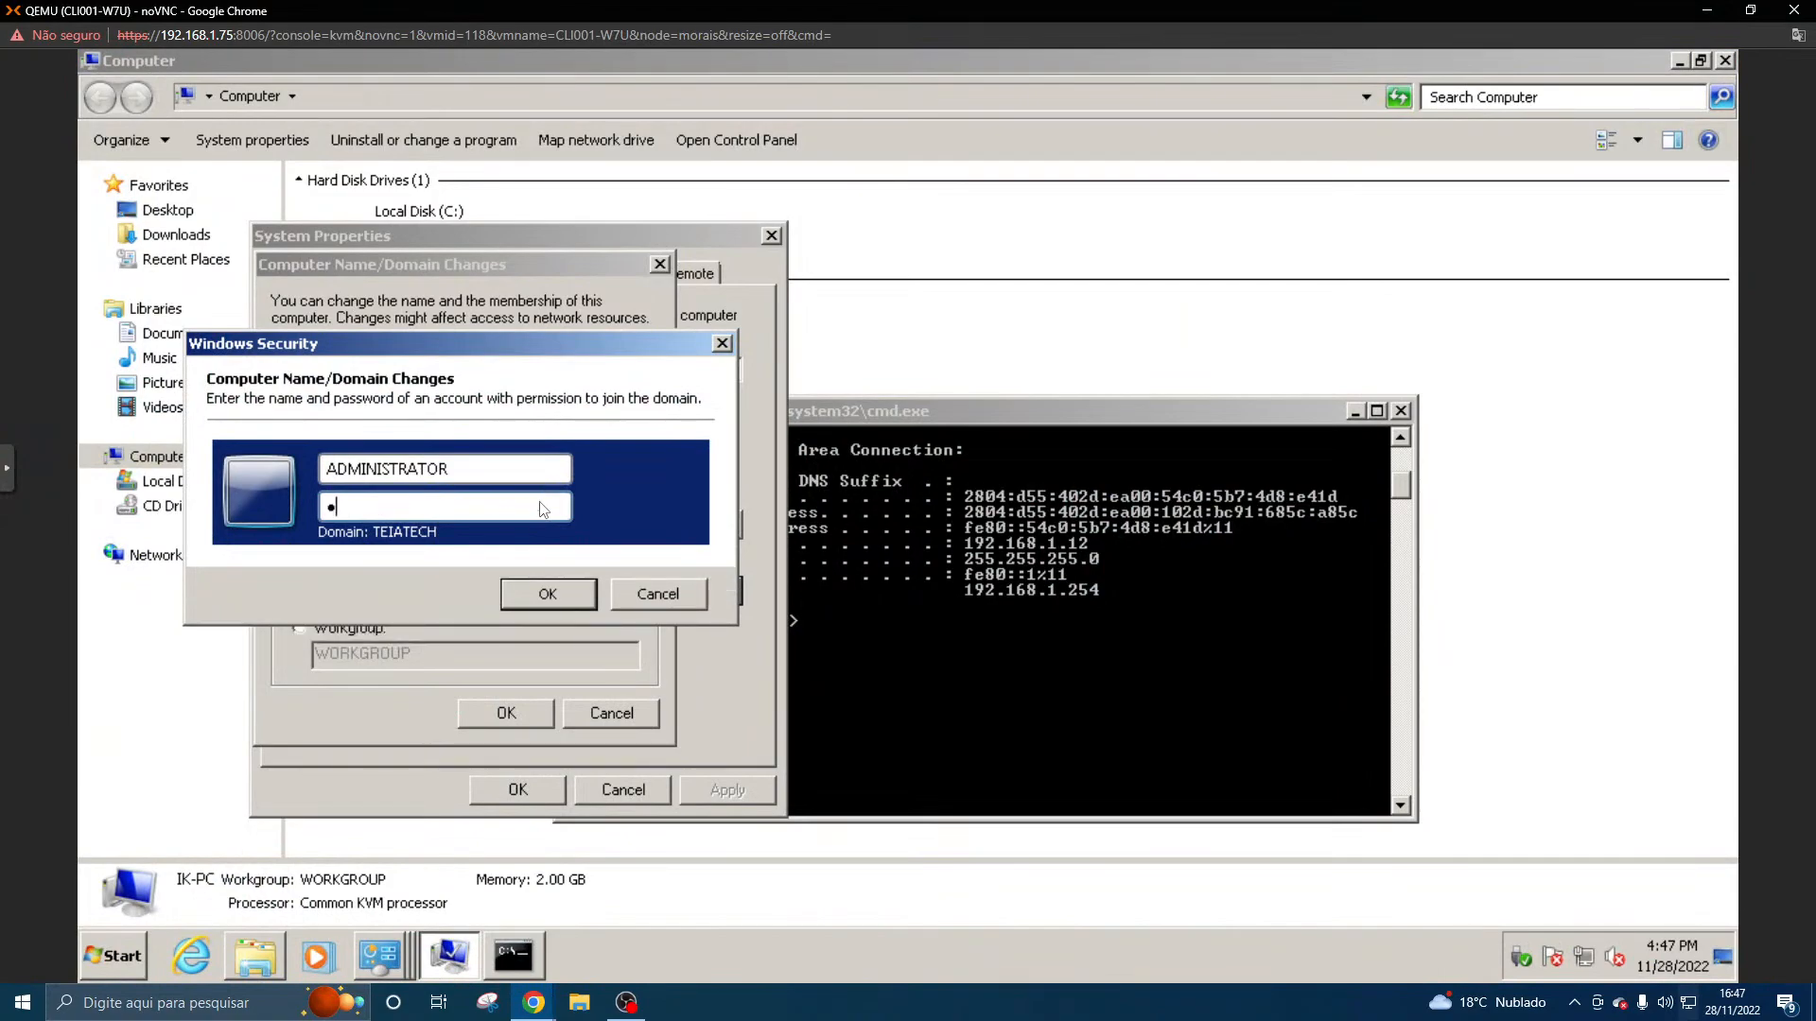
{"action": "type", "text": "•••••"}
{"action": "key", "text": "Caps_Lock"}
{"action": "type", "text": "••"}
{"action": "key", "text": "Caps_Lock"}
{"action": "left_click", "coordinate": [552, 600]}
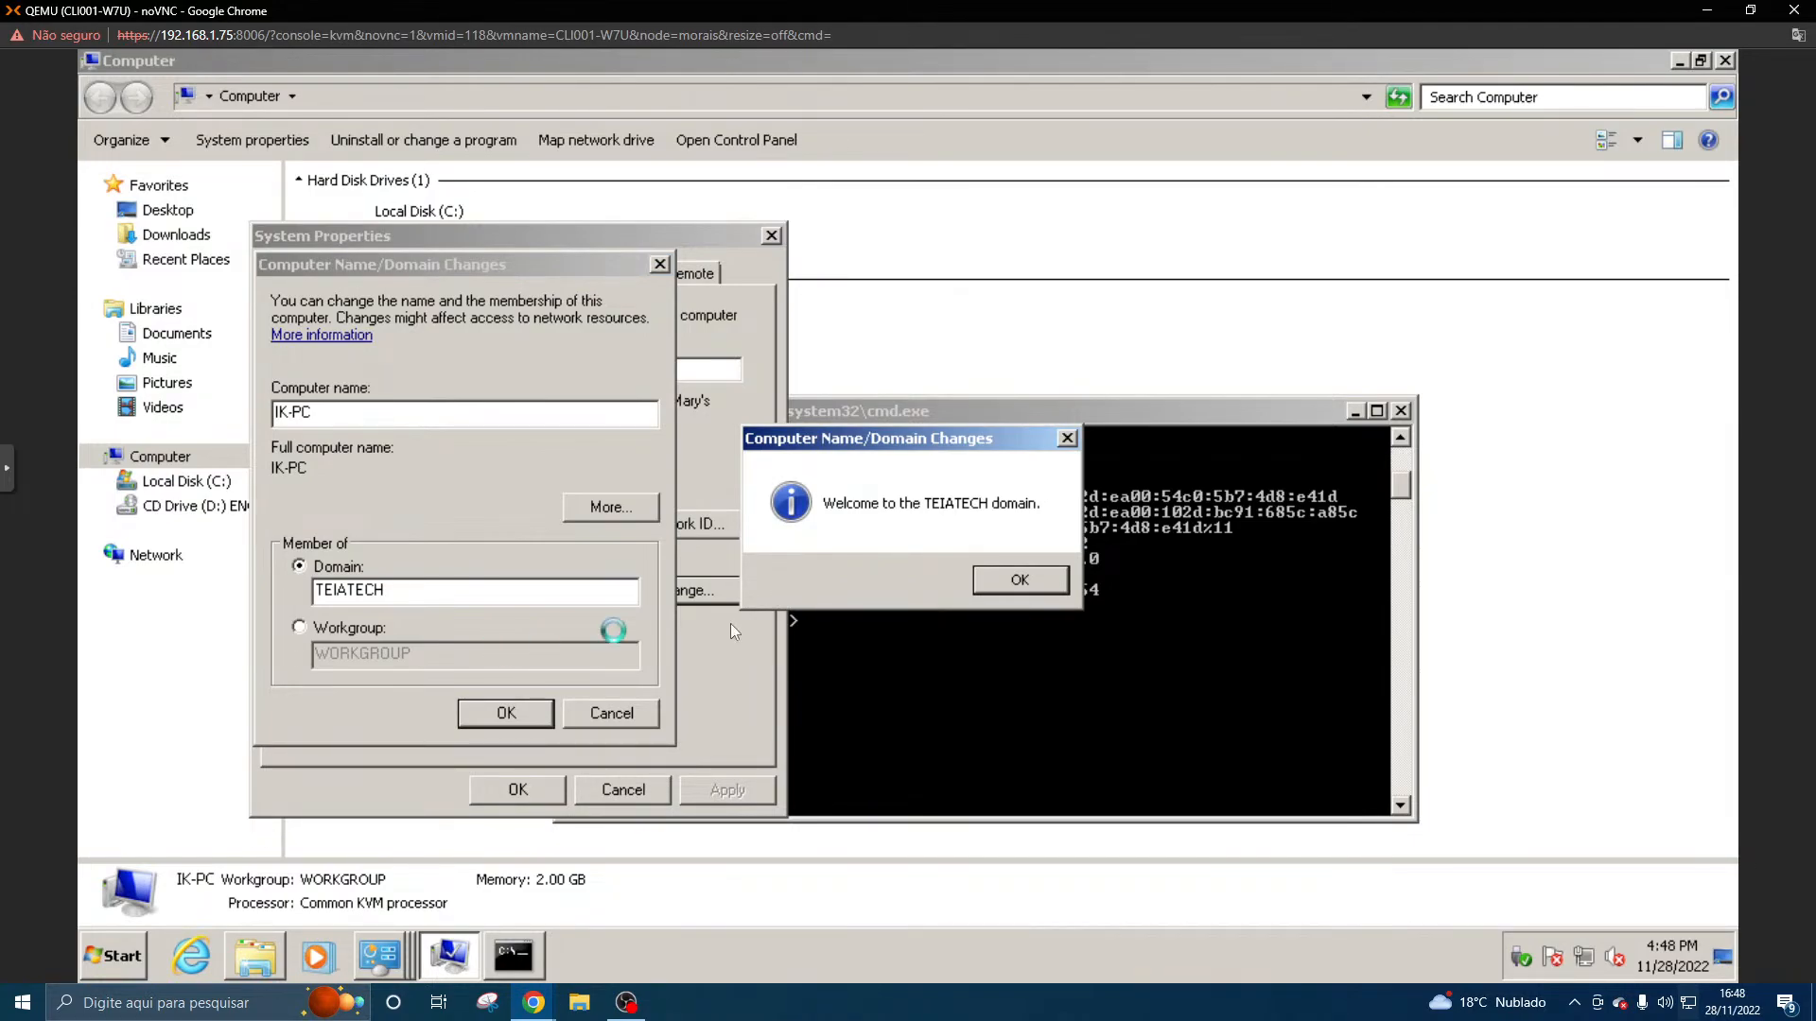
- Acknowledge the domain join messages, close System Properties, and restart the client immediately
{"action": "left_click", "coordinate": [1007, 581]}
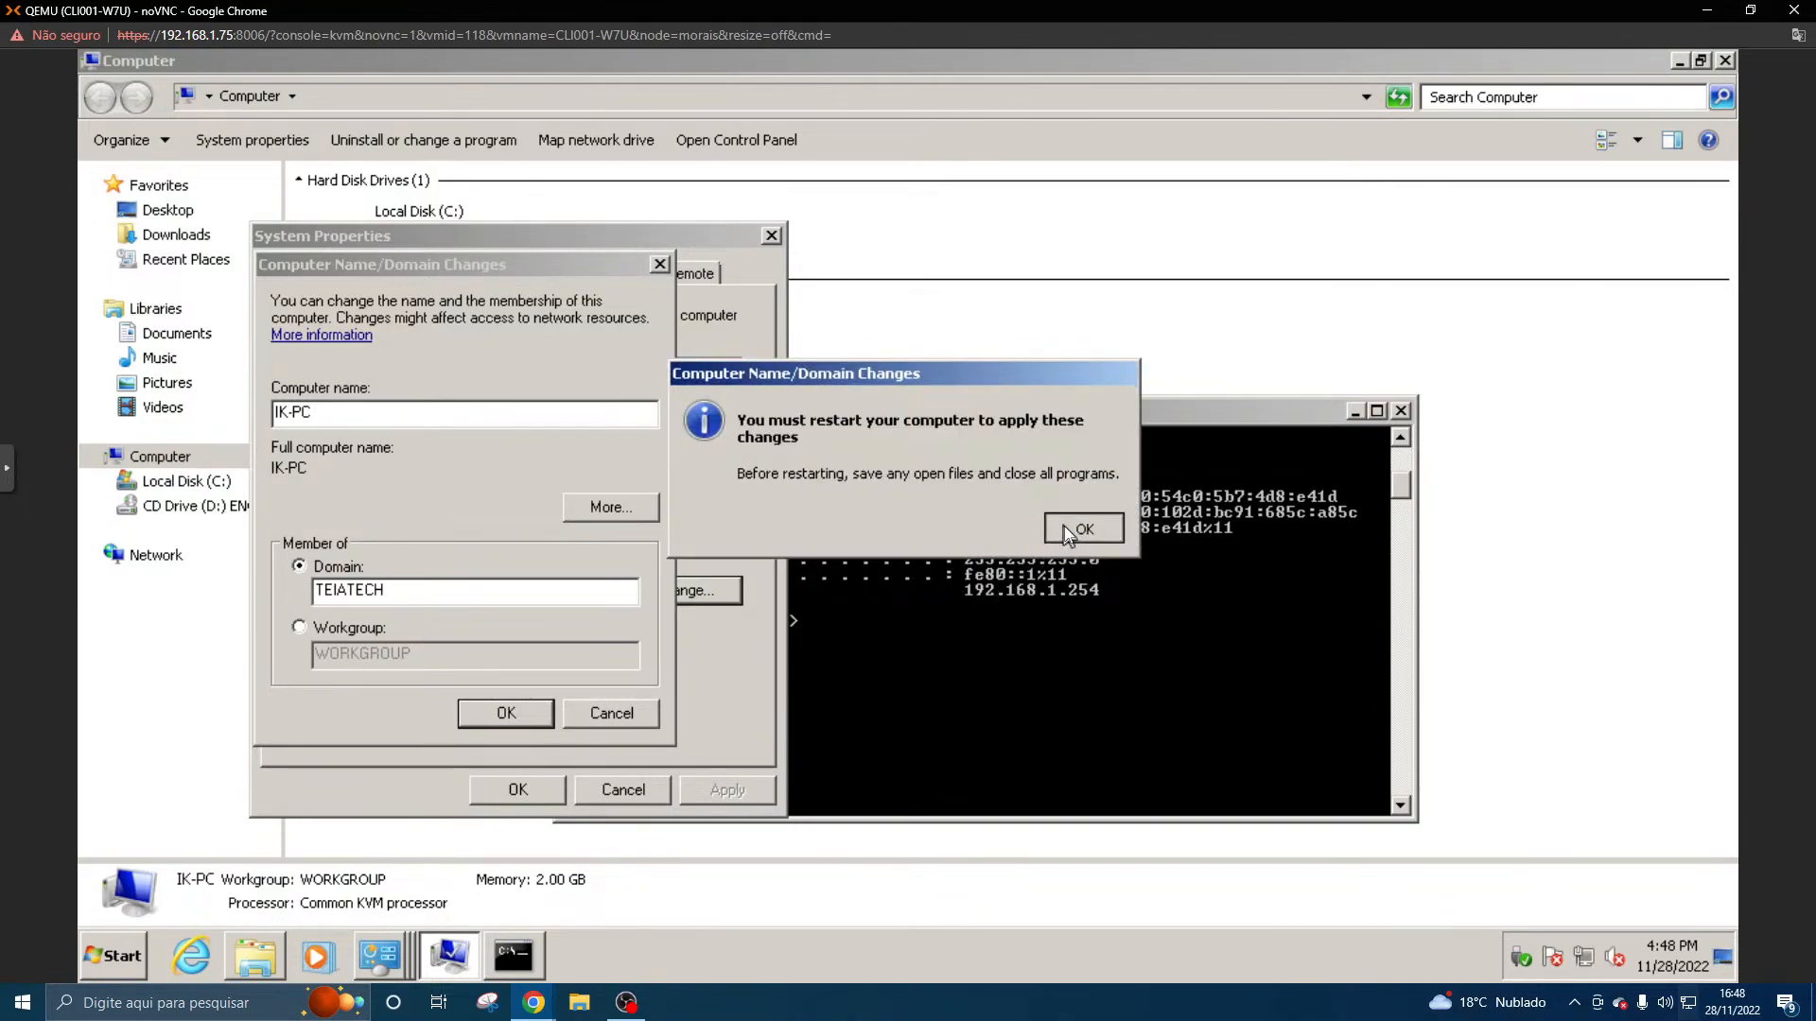
{"action": "left_click", "coordinate": [1064, 526]}
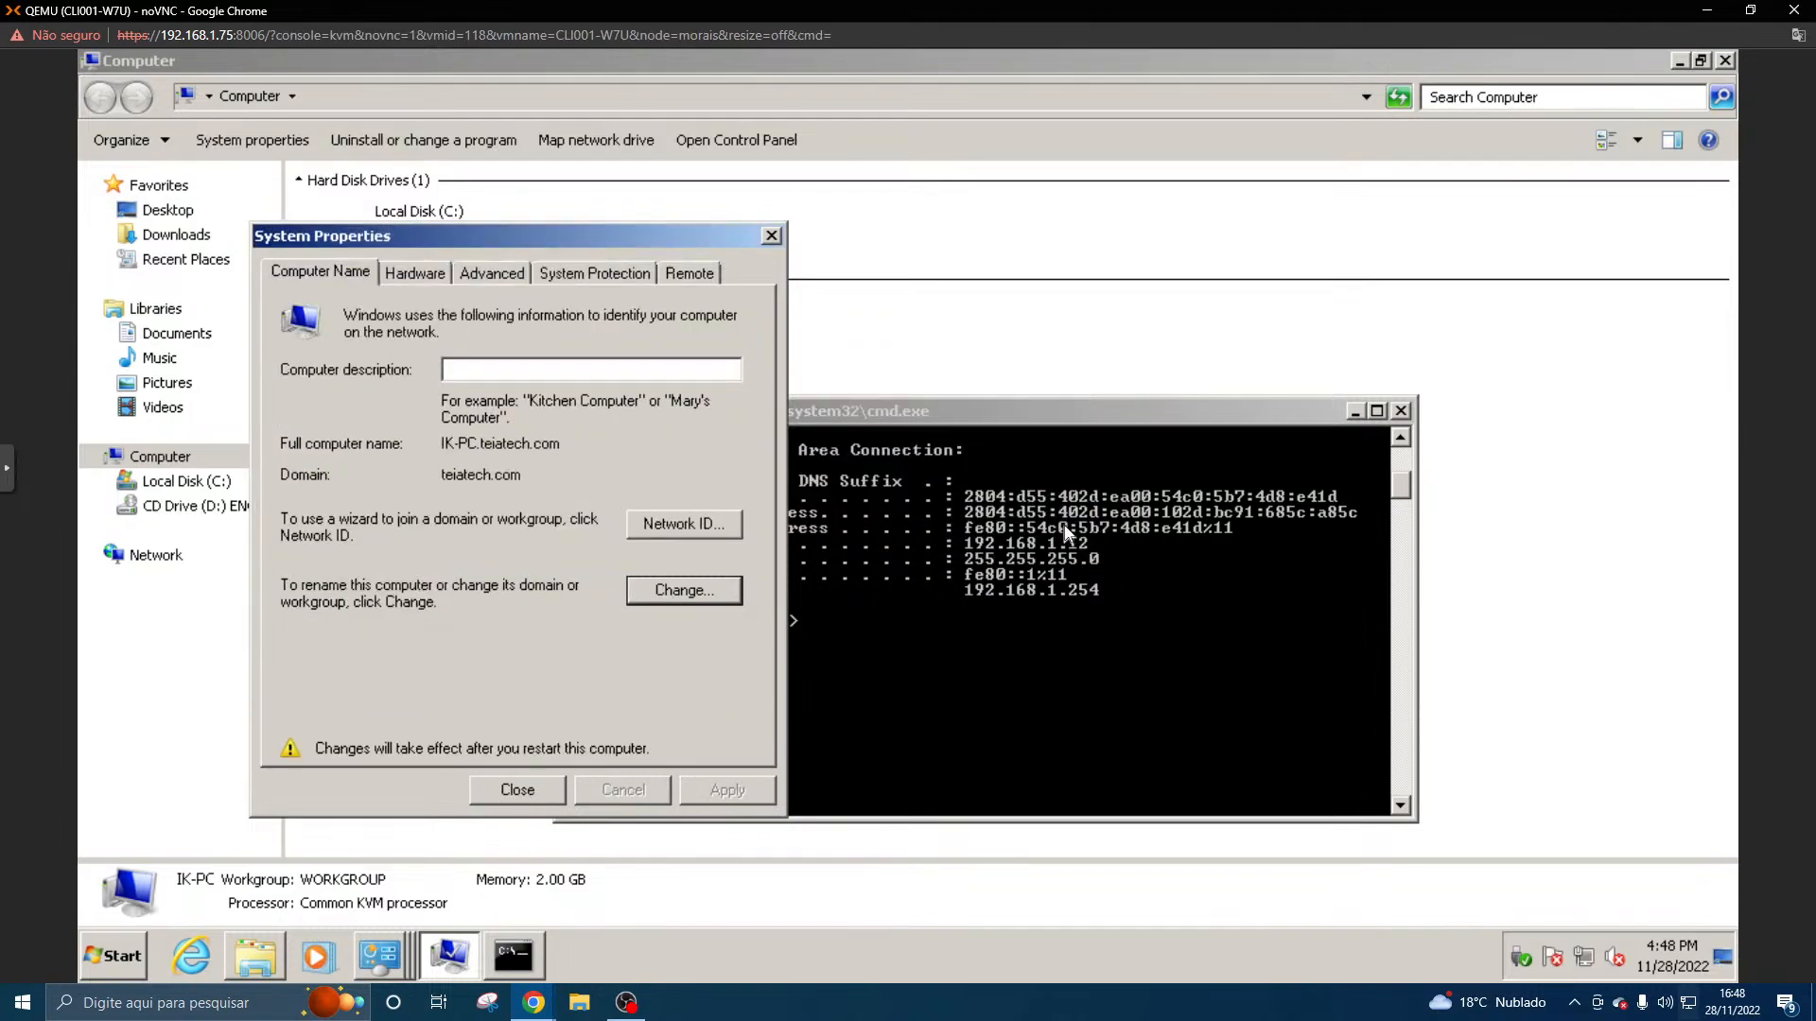
{"action": "left_click", "coordinate": [516, 790]}
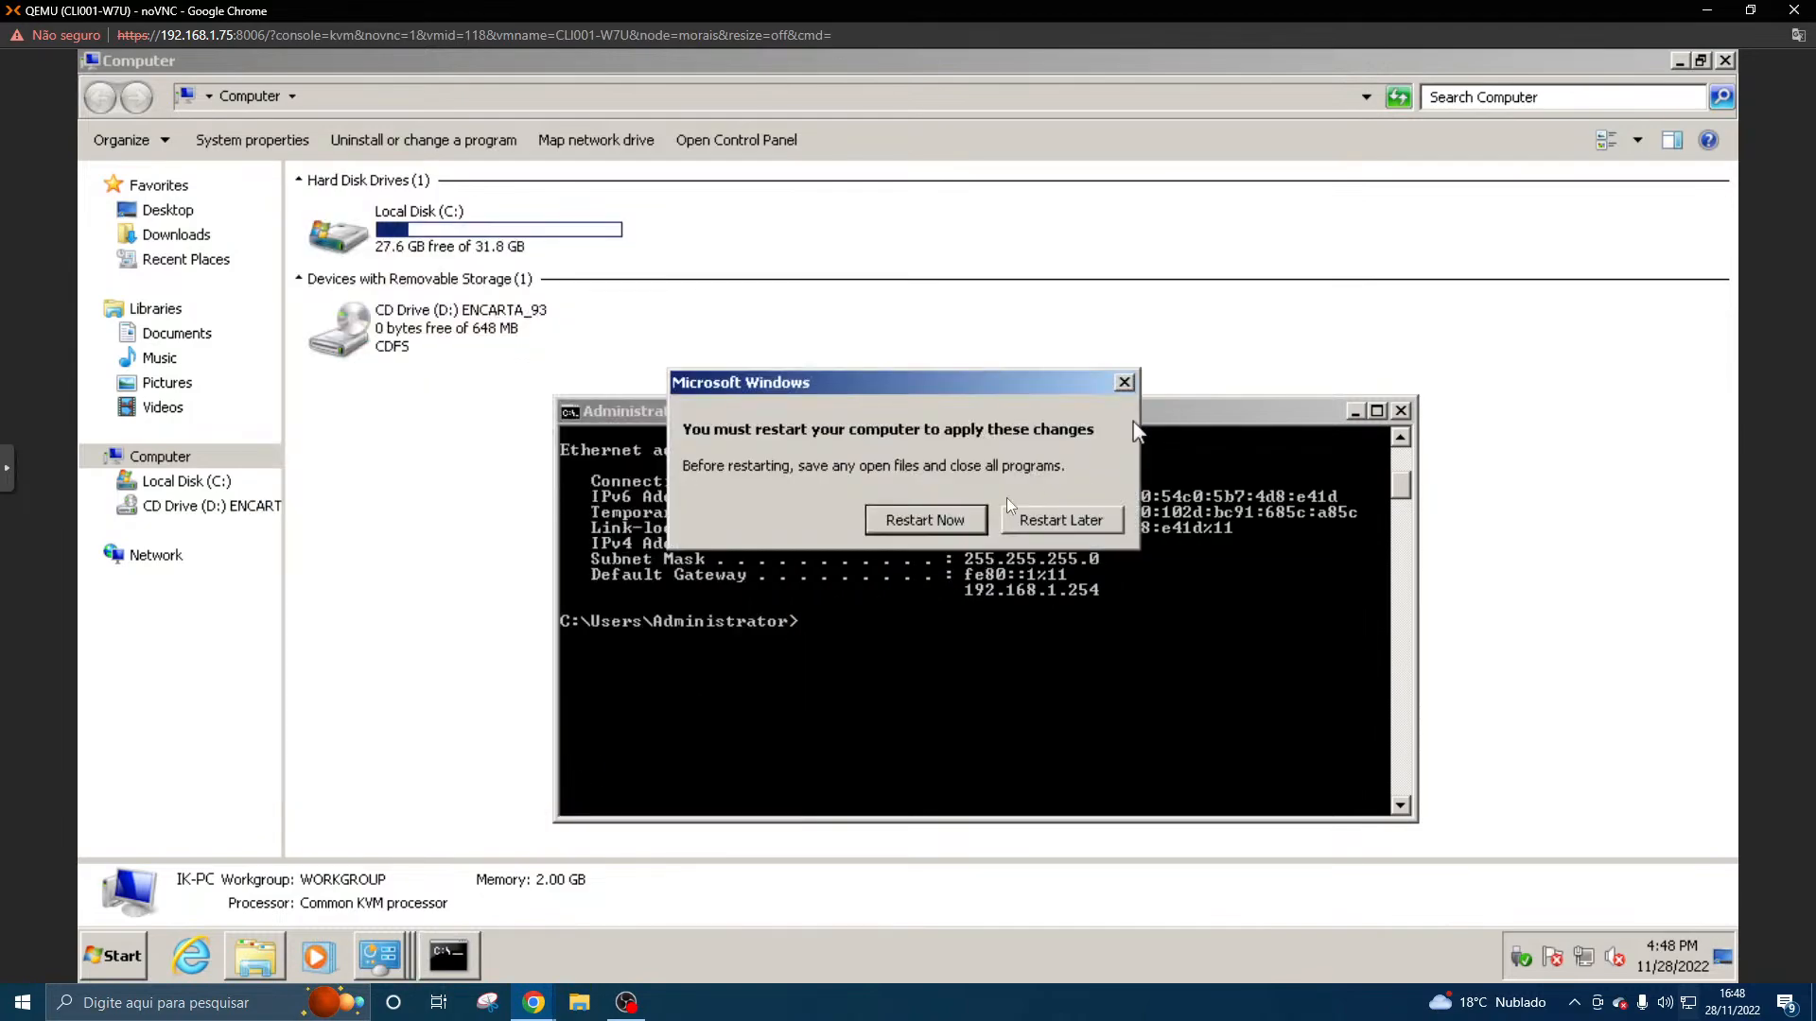
{"action": "left_click", "coordinate": [961, 526]}
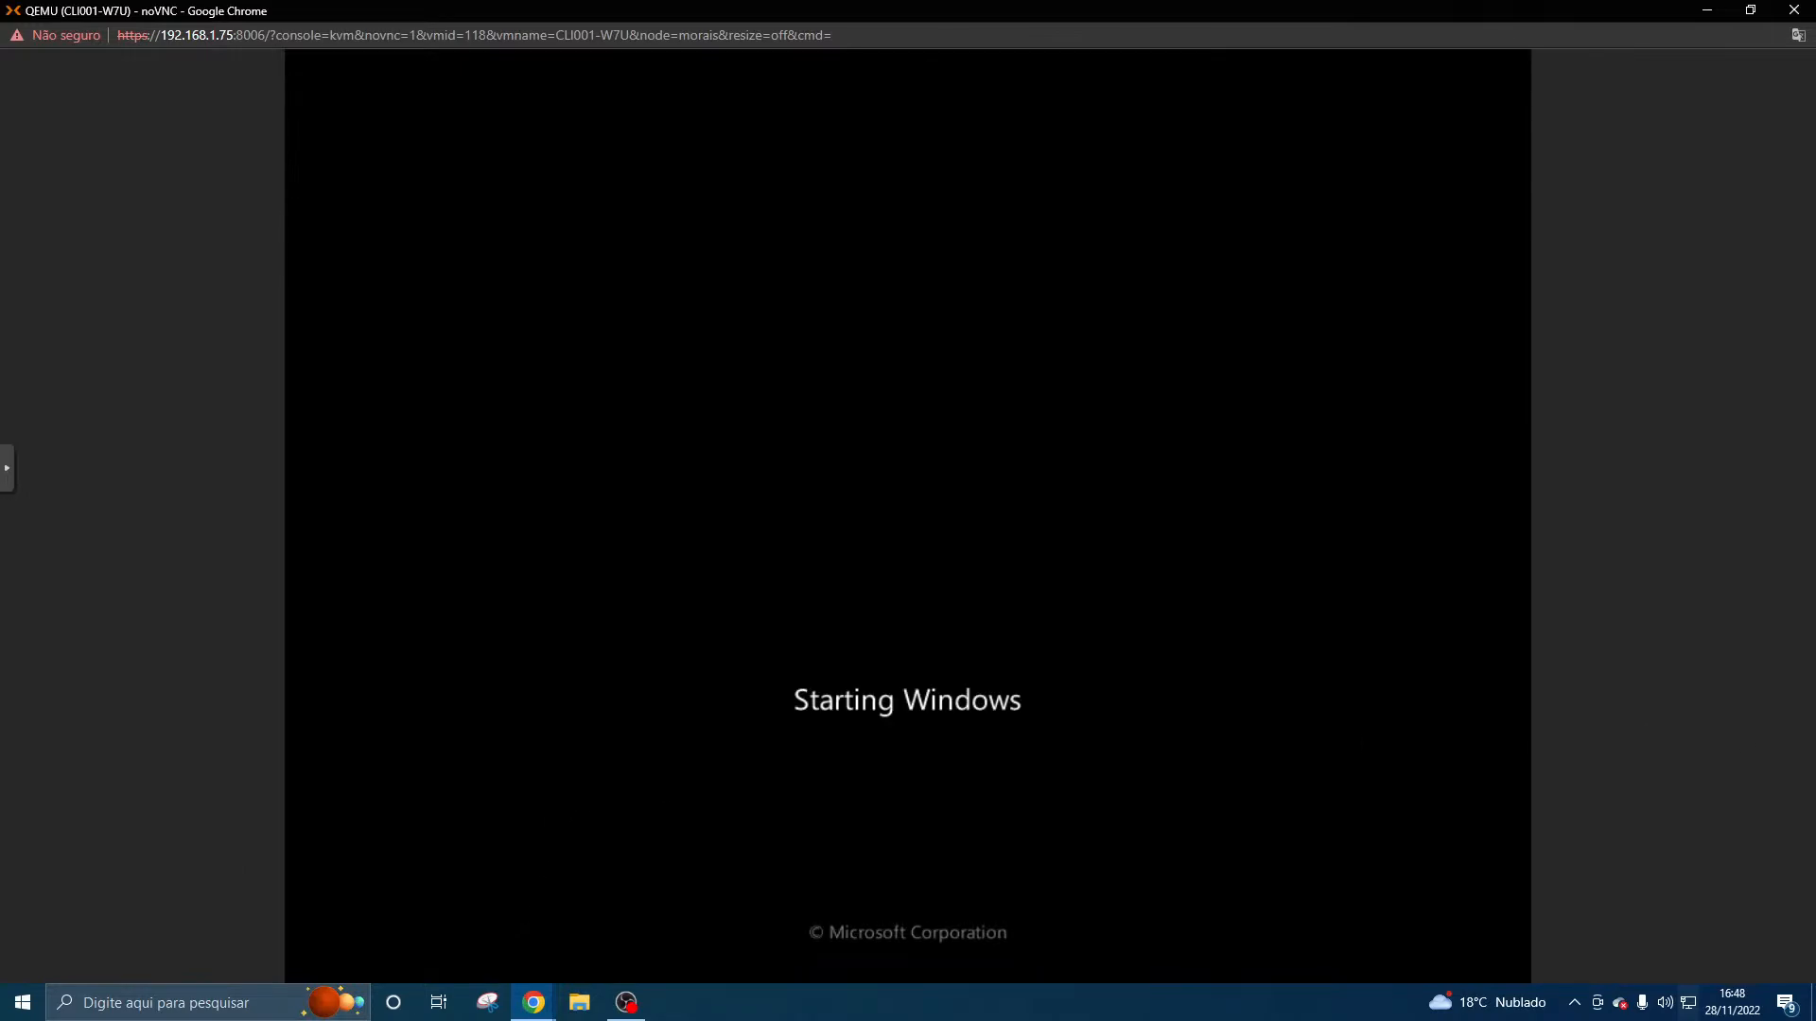
- Bring up the live-stream chat window, widen it, and move it higher on the screen to read the messages
{"action": "key", "text": "alt+Tab"}
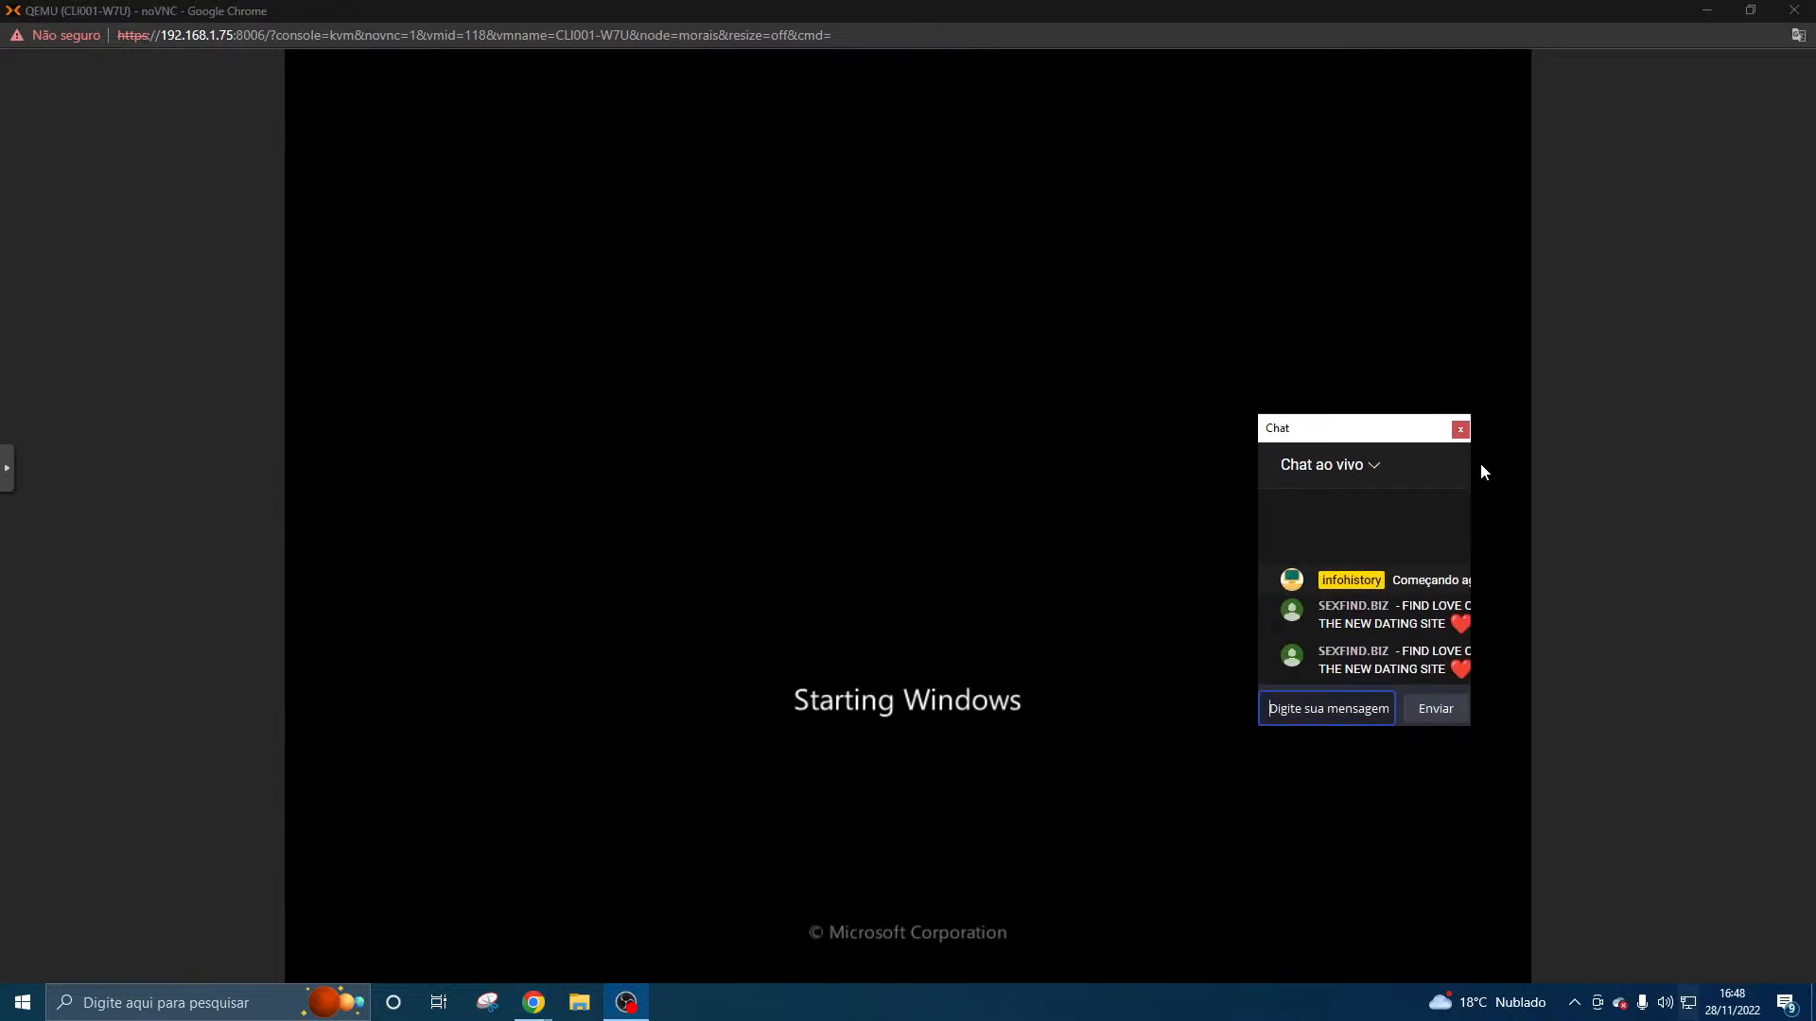
{"action": "left_click_drag", "start_coordinate": [1482, 470], "coordinate": [1694, 473]}
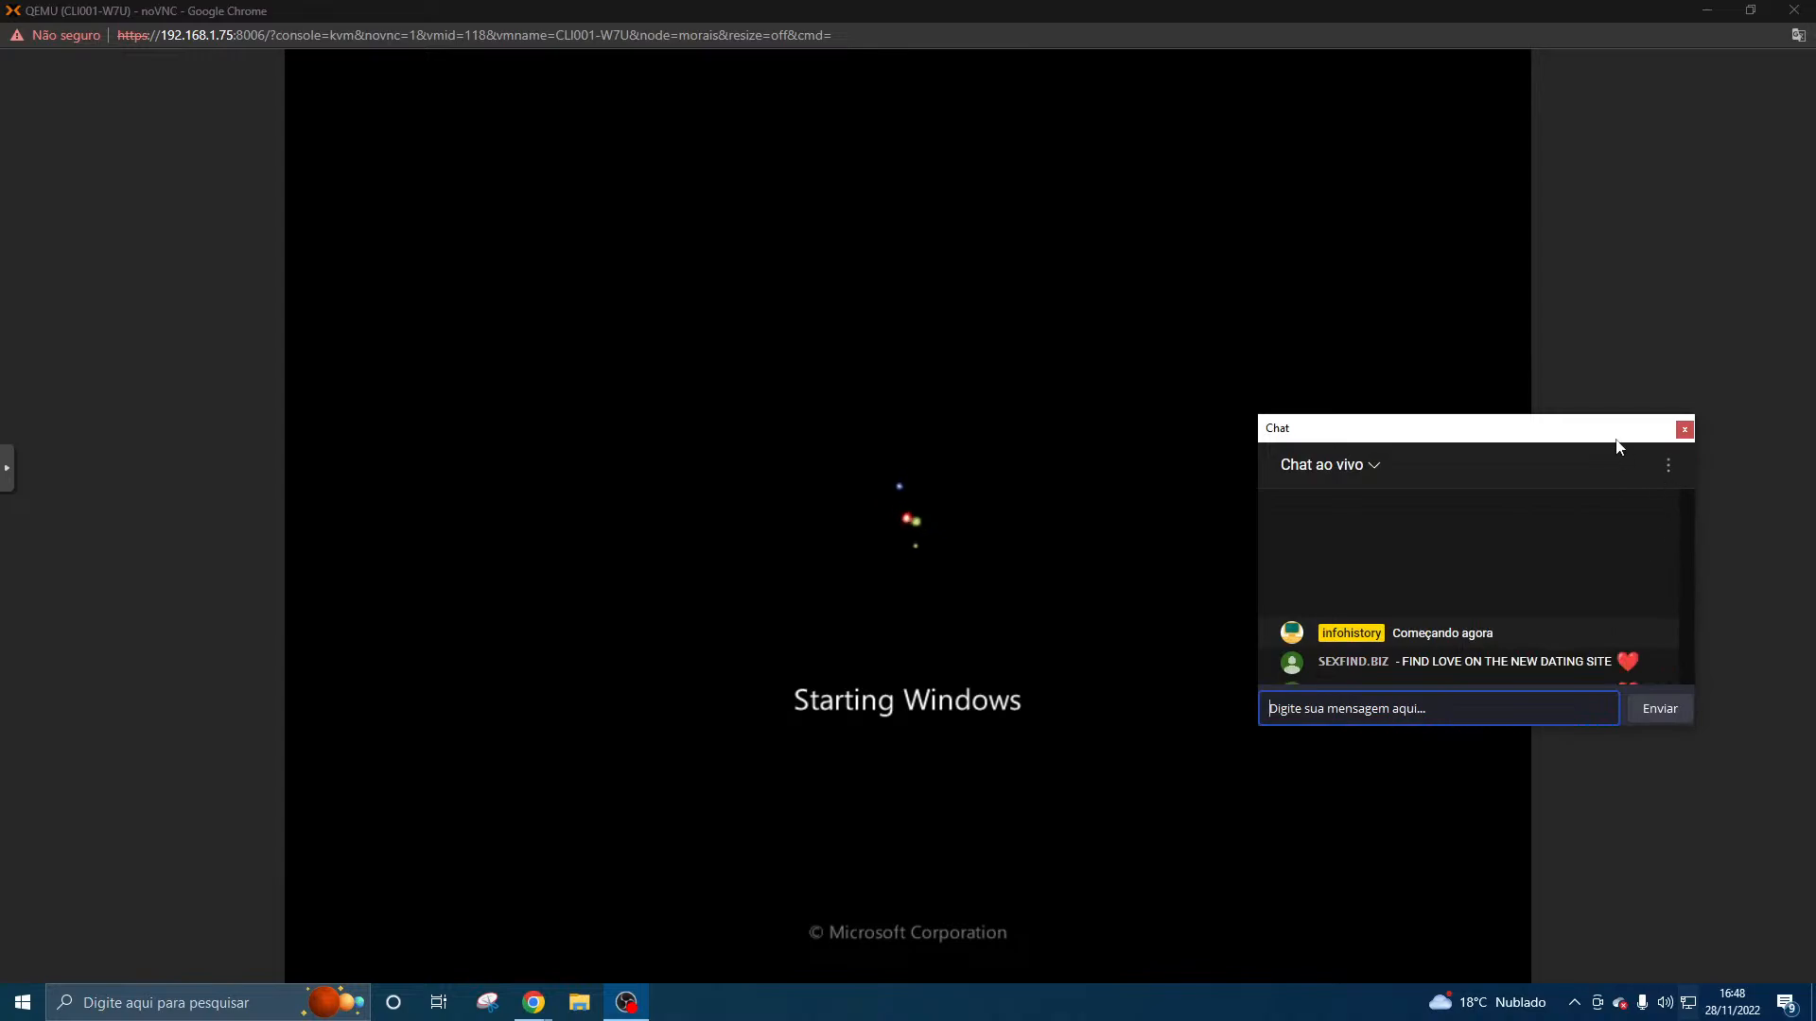
{"action": "left_click_drag", "start_coordinate": [1614, 413], "coordinate": [1633, 111]}
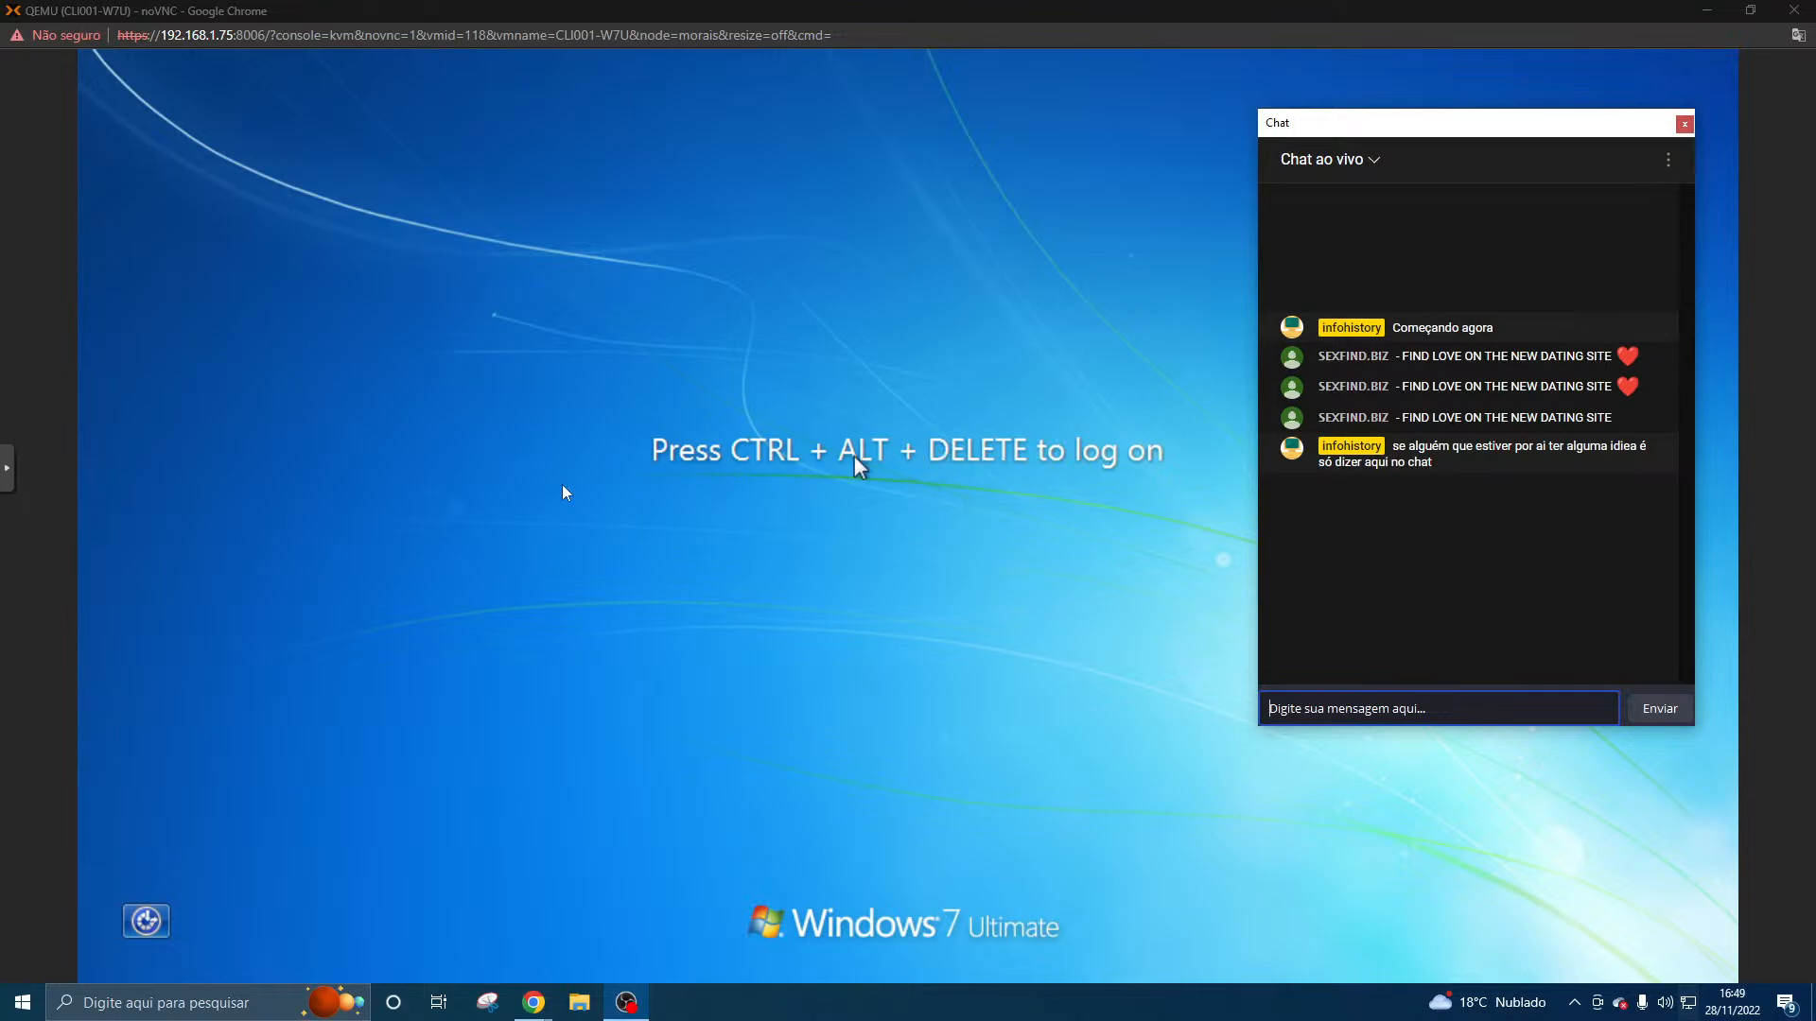
- Send Ctrl+Alt+Delete to the Windows 7 client and switch to the Other User logon for the TEIATECH domain
{"action": "left_click", "coordinate": [8, 469]}
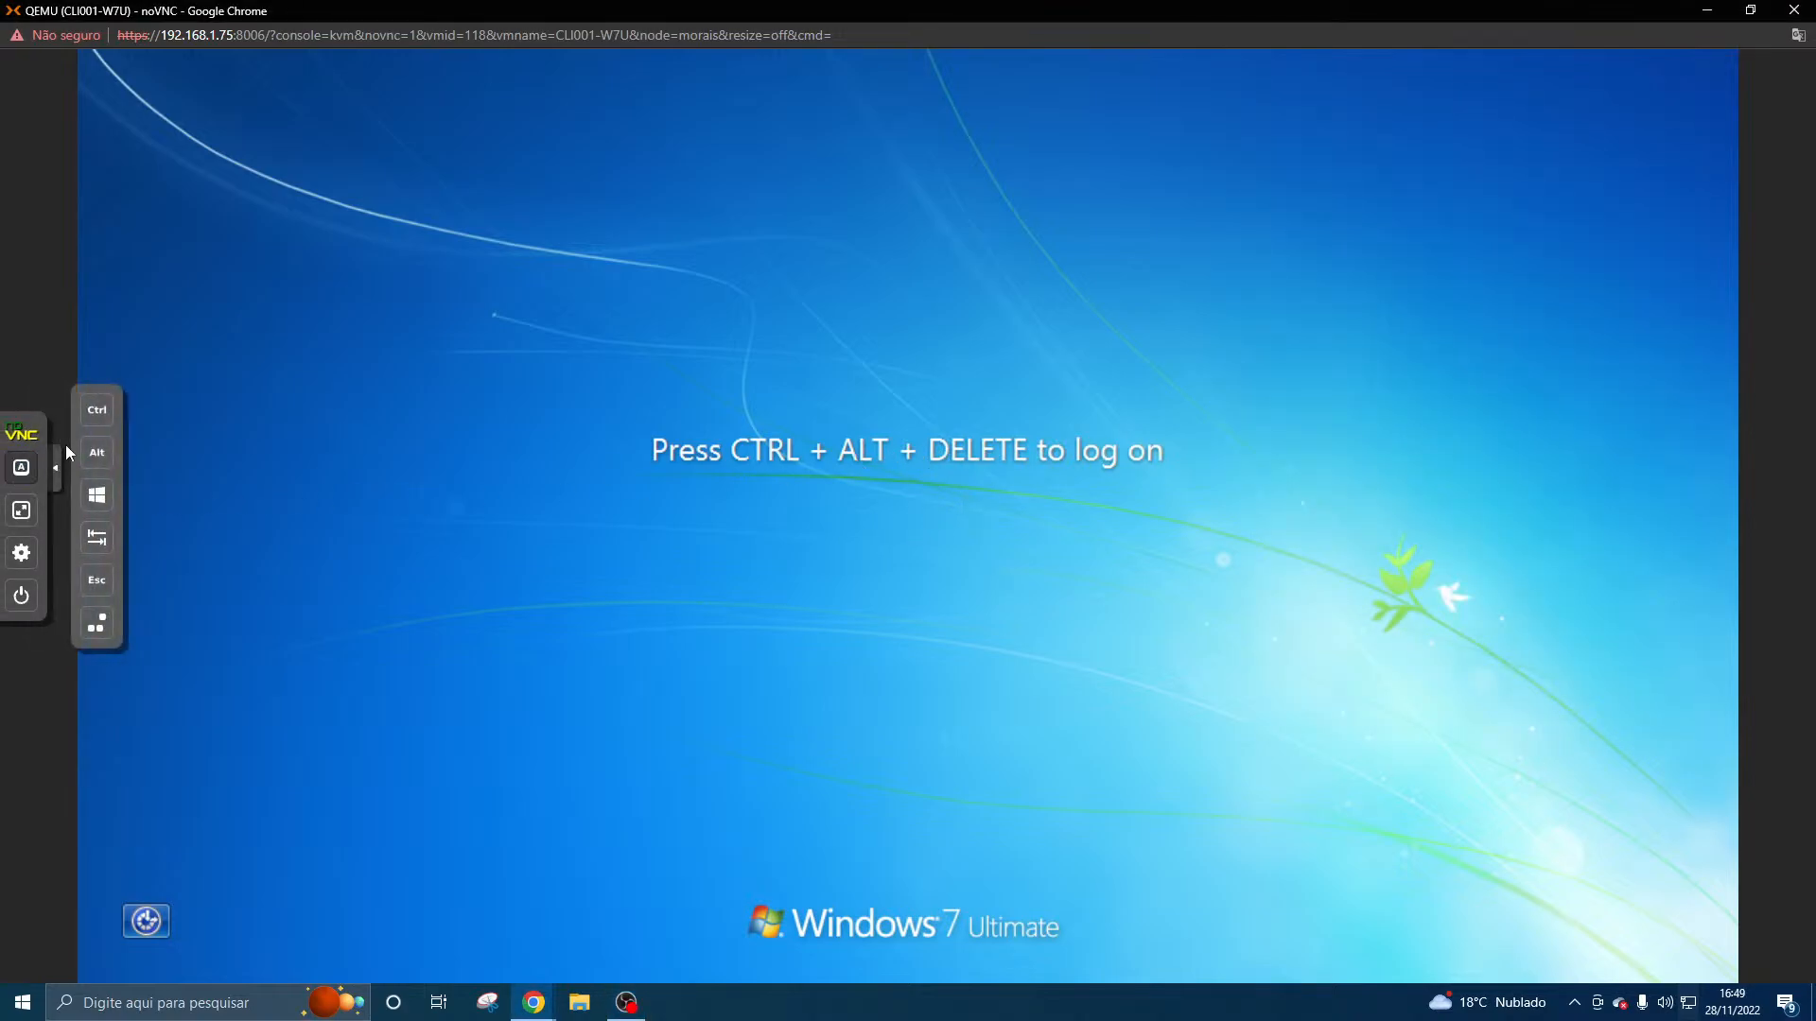
{"action": "left_click", "coordinate": [97, 414]}
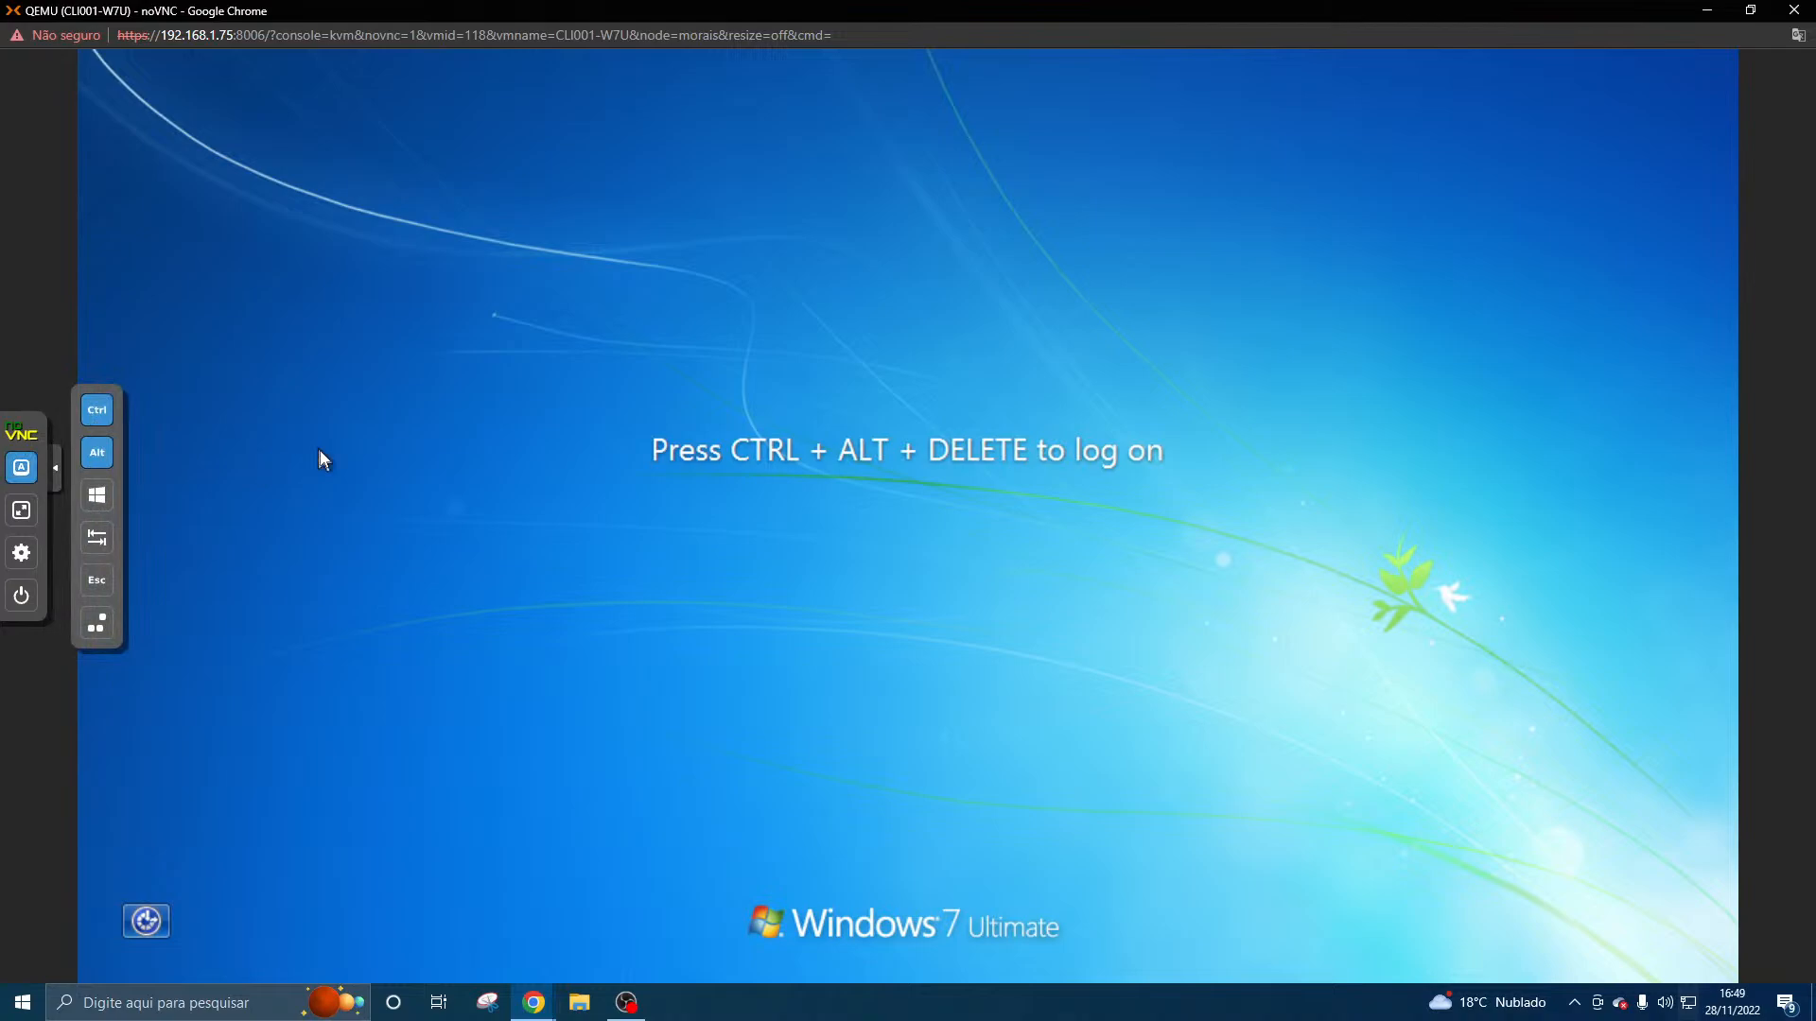
{"action": "key", "text": "Delete"}
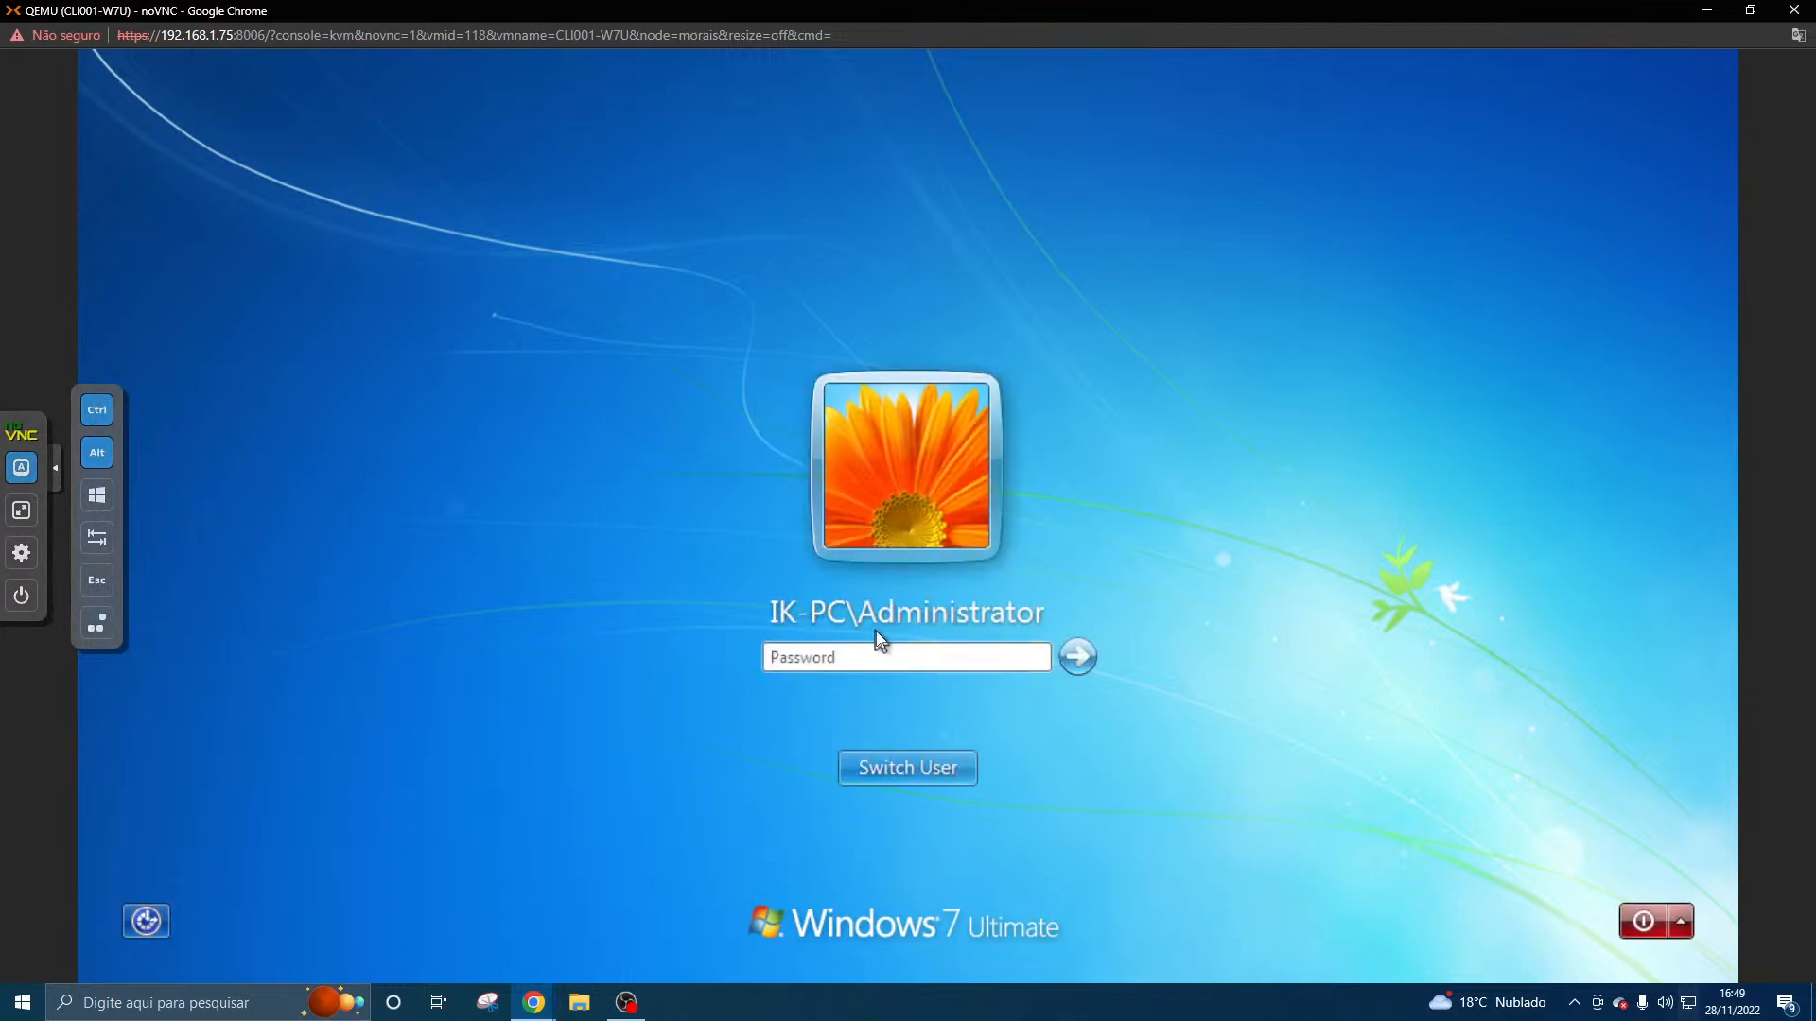
{"action": "left_click", "coordinate": [874, 763]}
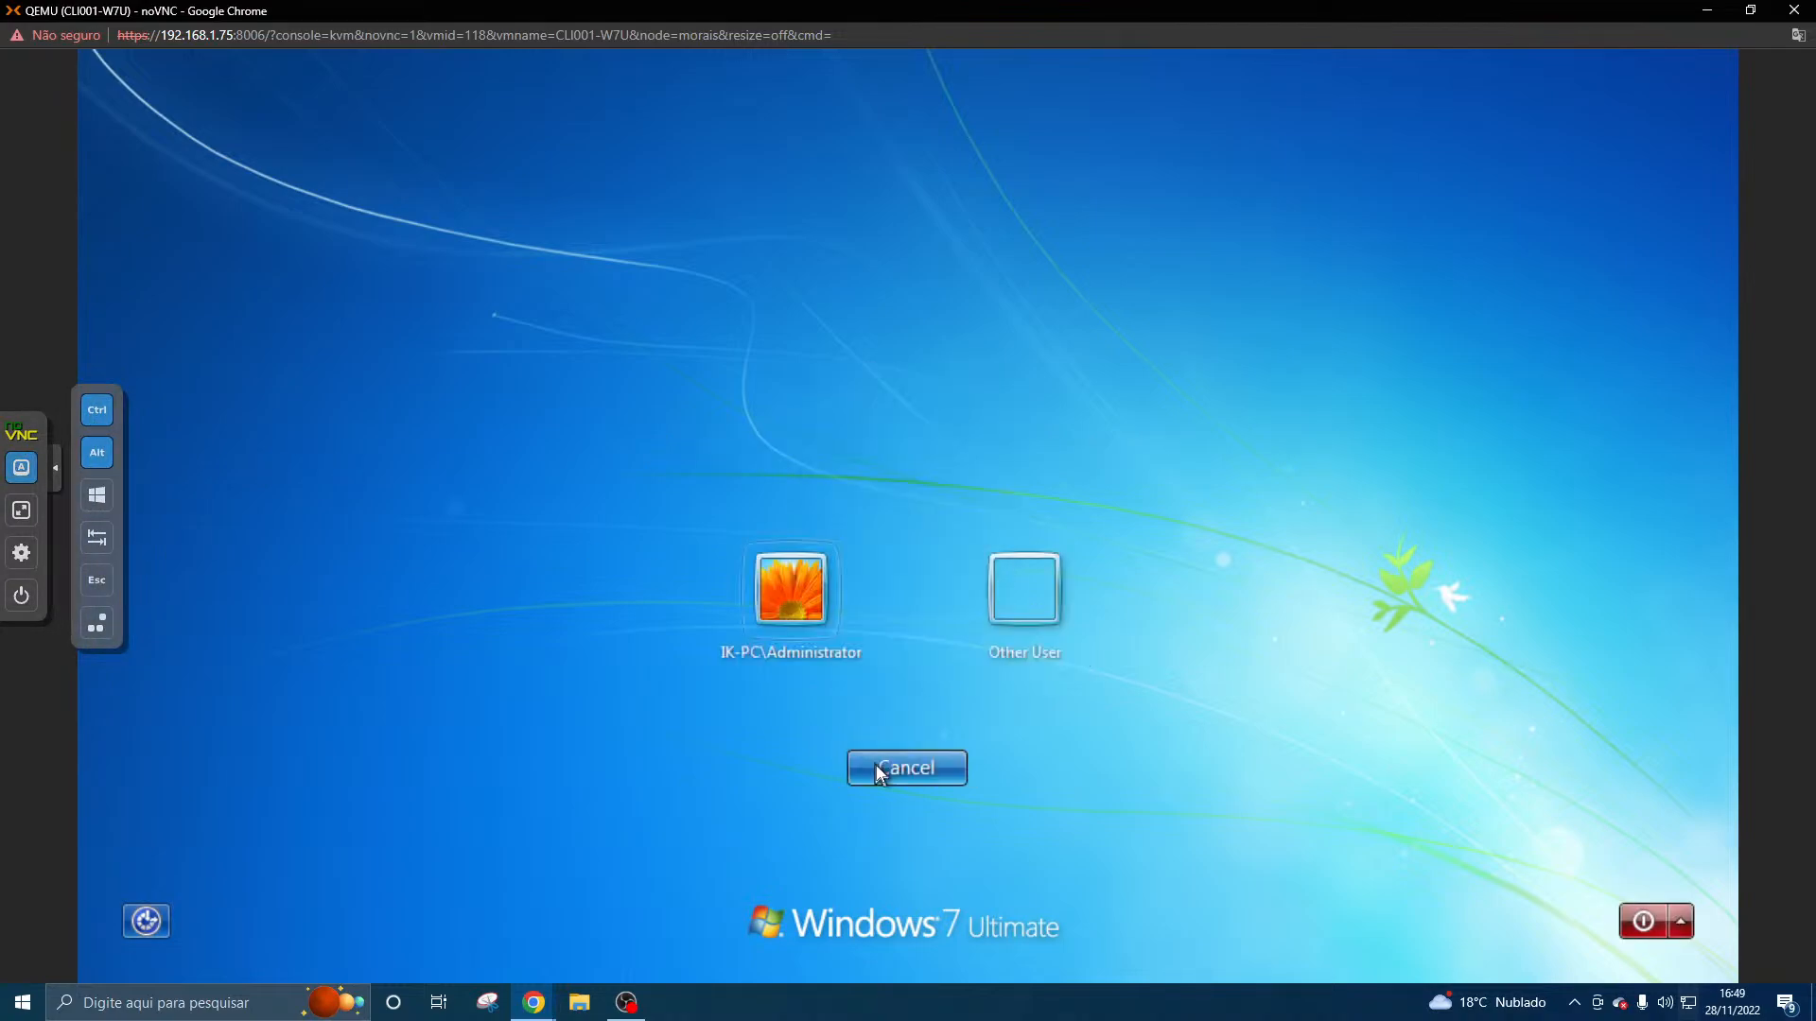
{"action": "left_click", "coordinate": [1009, 579]}
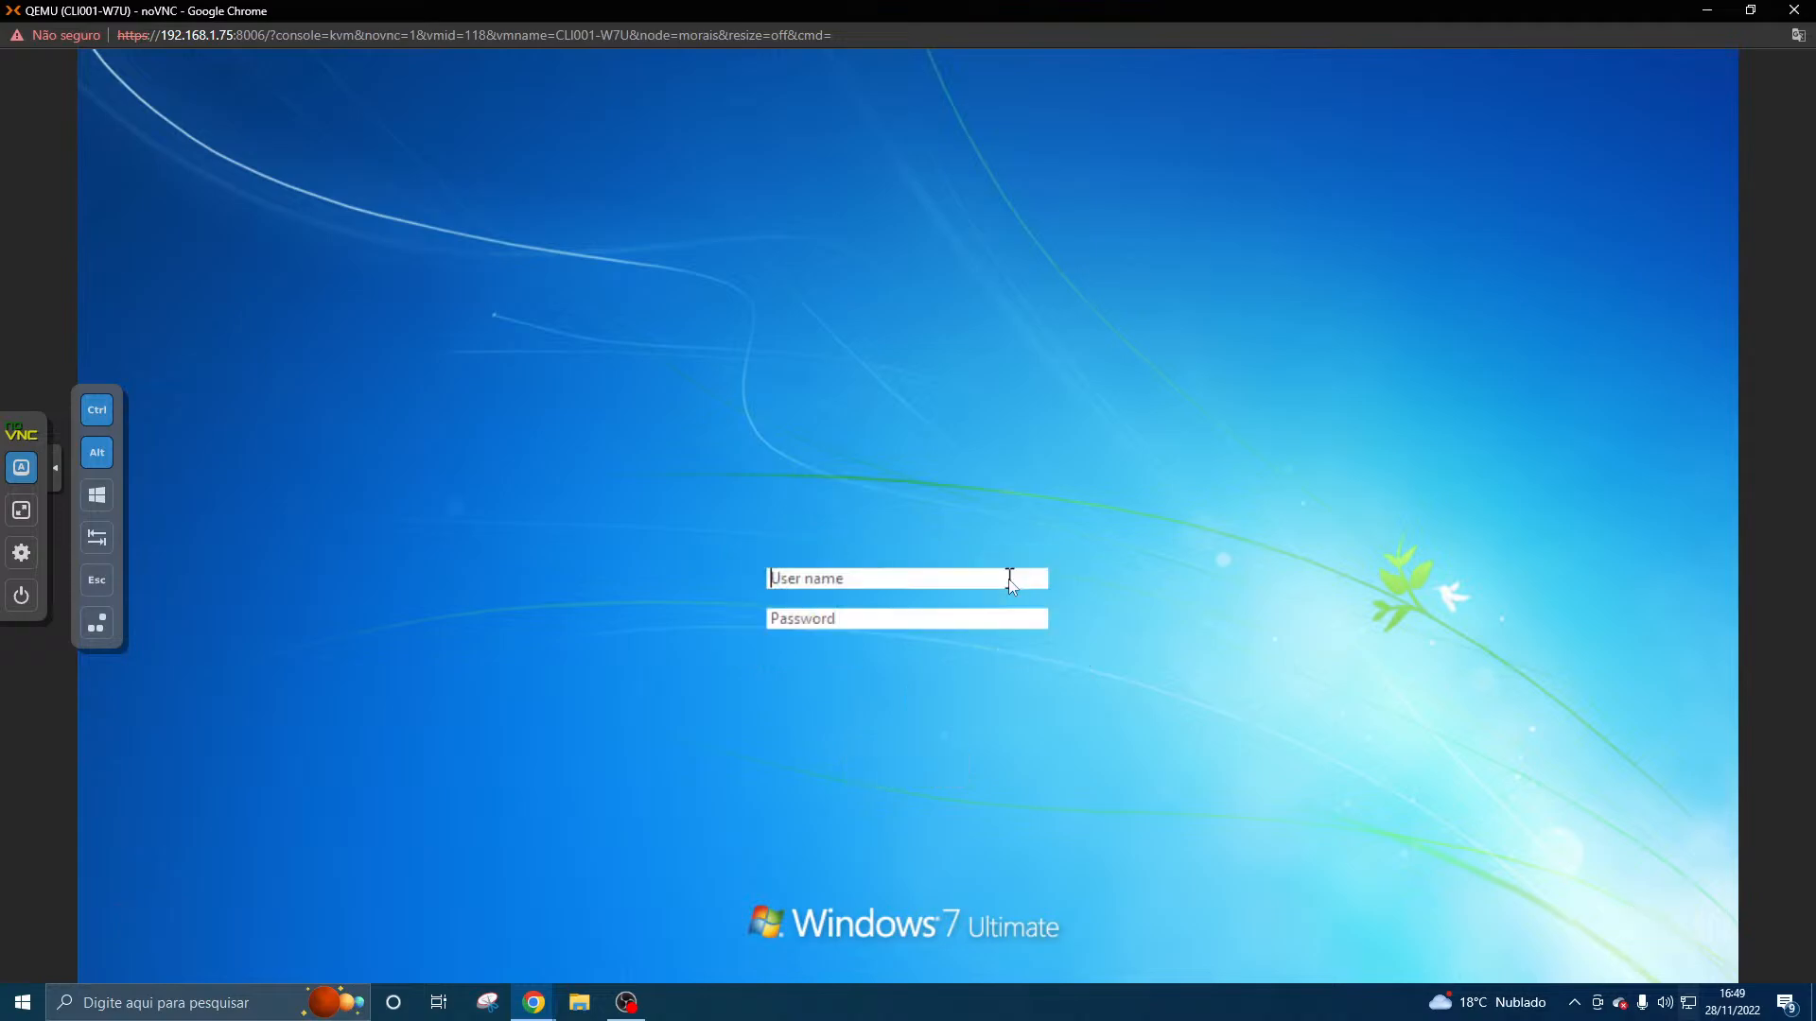
- Switch to the SRV001-AD console, clear the Settings and Command Prompt windows out of the way, and open Active Directory Users and Computers
{"action": "left_click", "coordinate": [534, 1003]}
{"action": "left_click", "coordinate": [594, 949]}
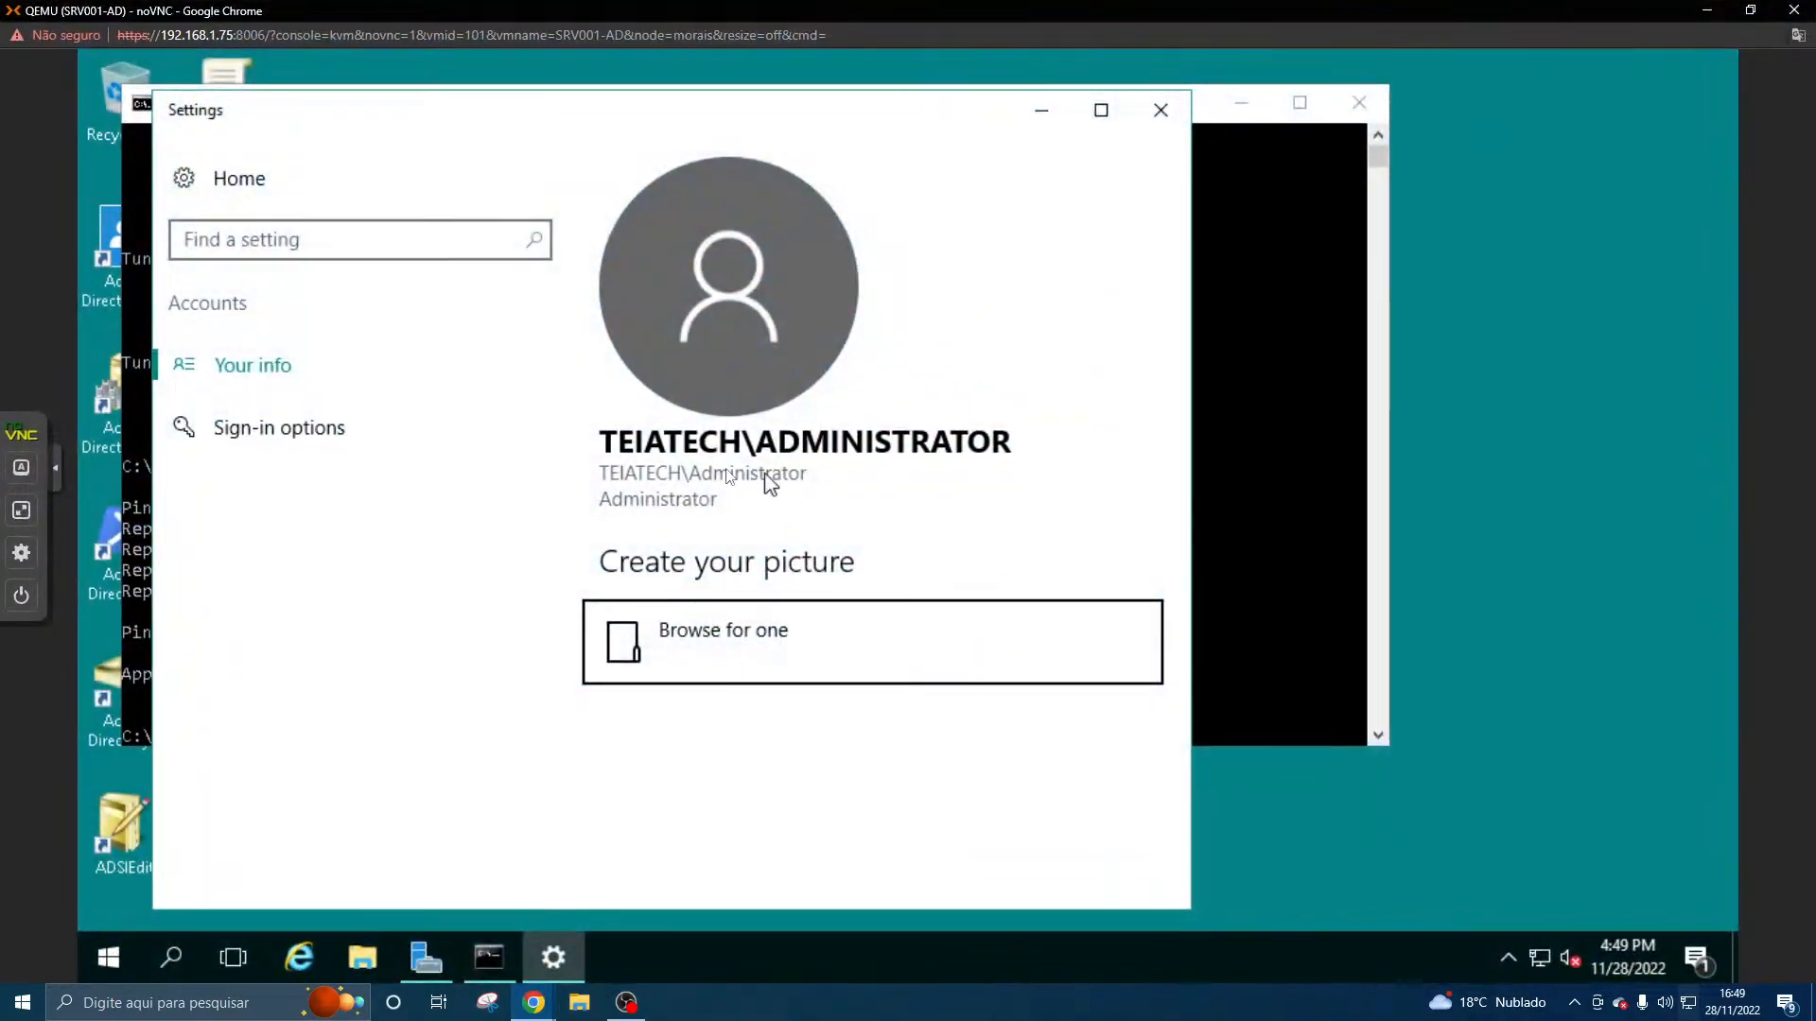
{"action": "left_click", "coordinate": [1040, 114]}
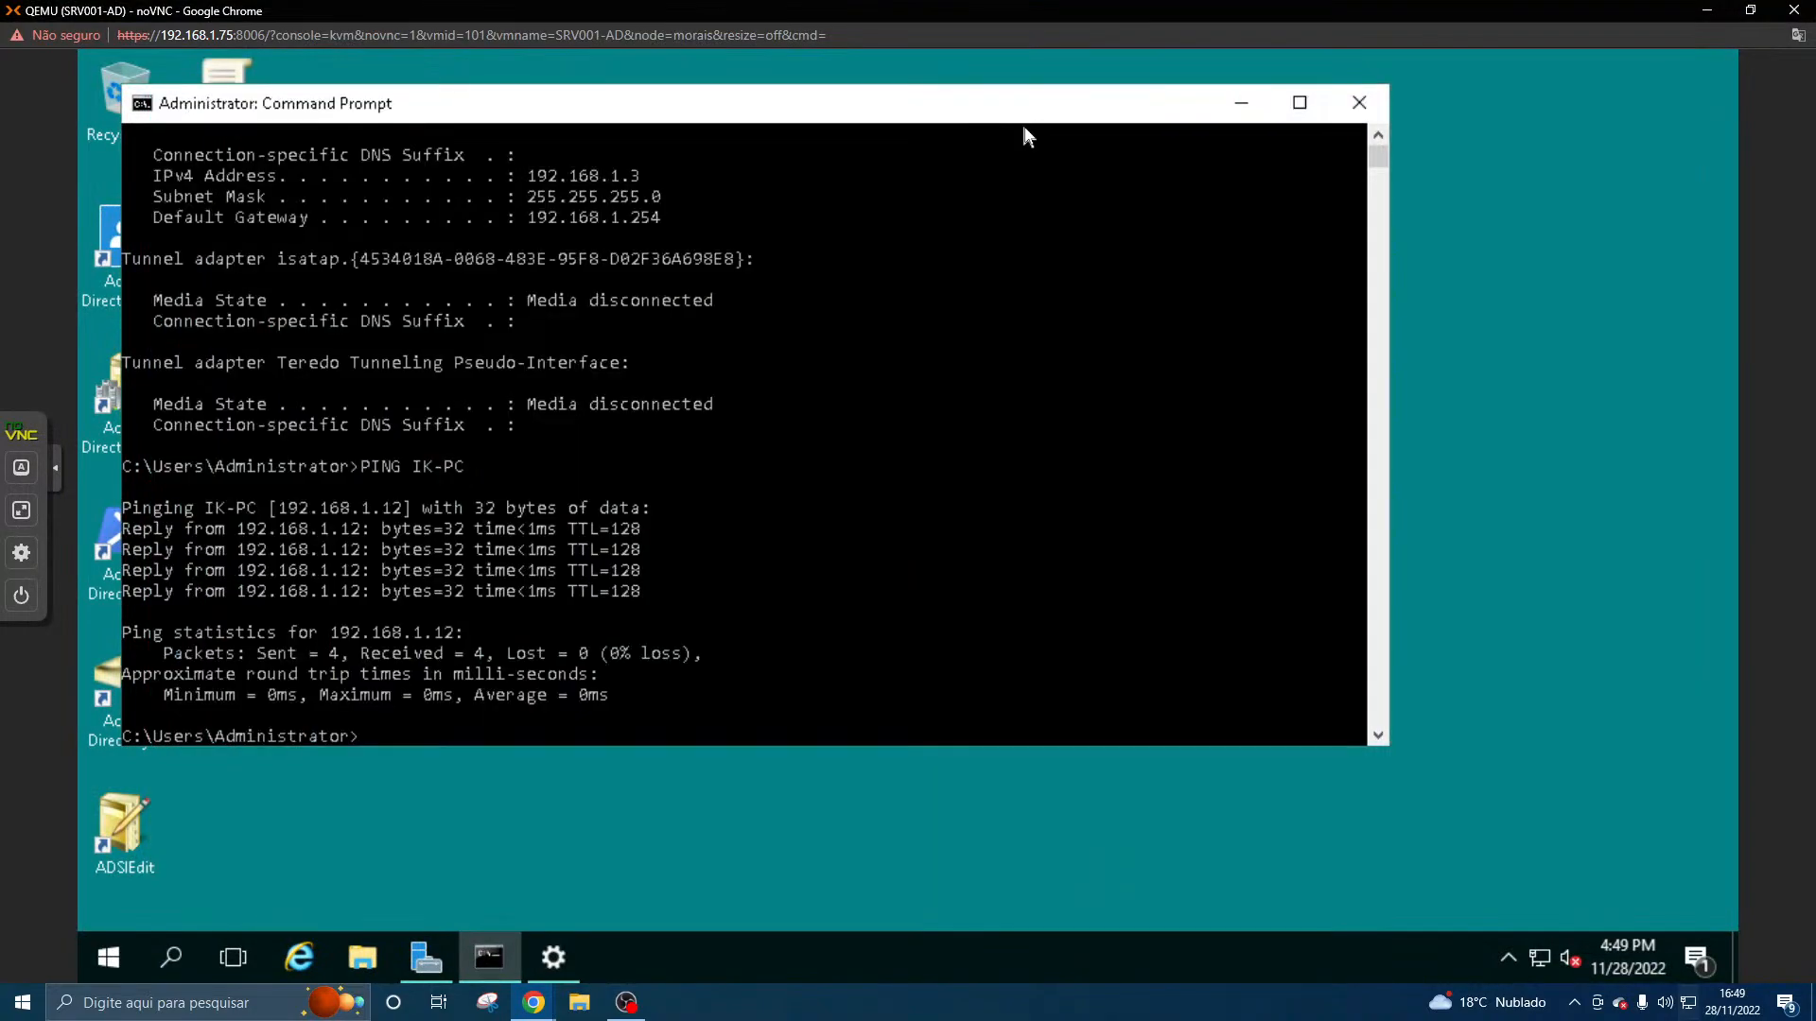
{"action": "left_click_drag", "start_coordinate": [1019, 116], "coordinate": [1283, 89]}
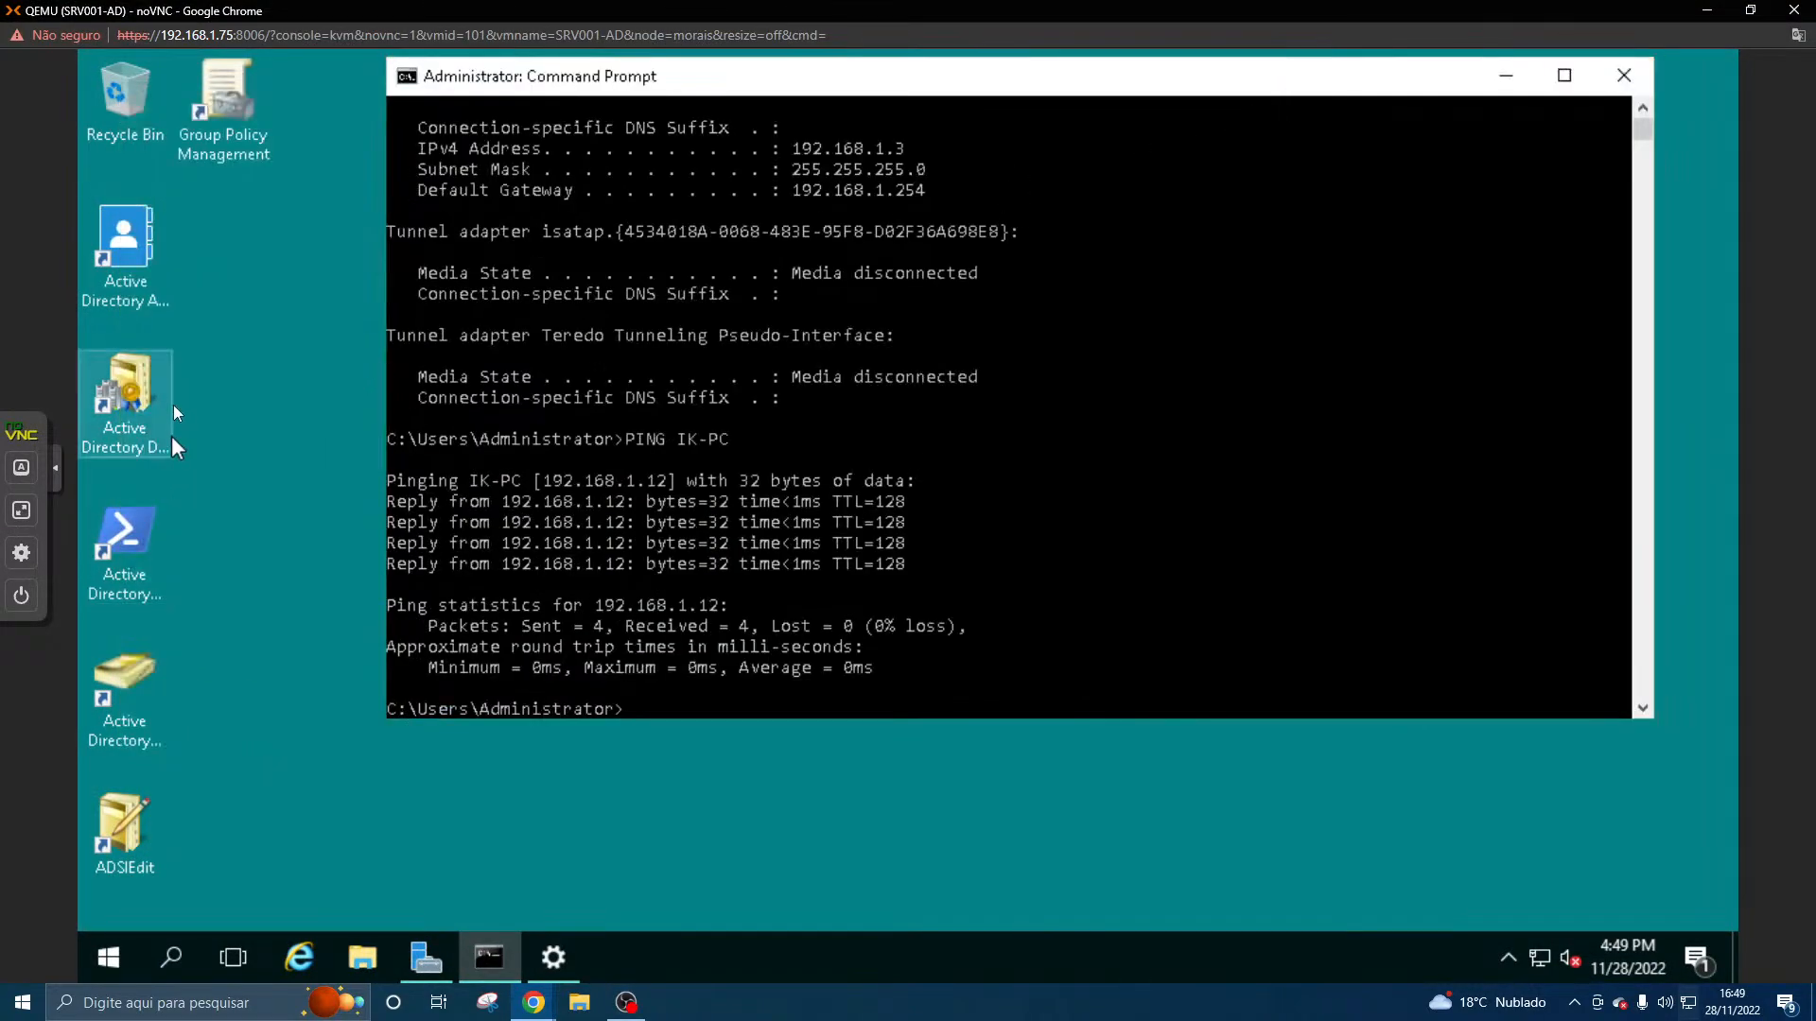
{"action": "left_click", "coordinate": [133, 698]}
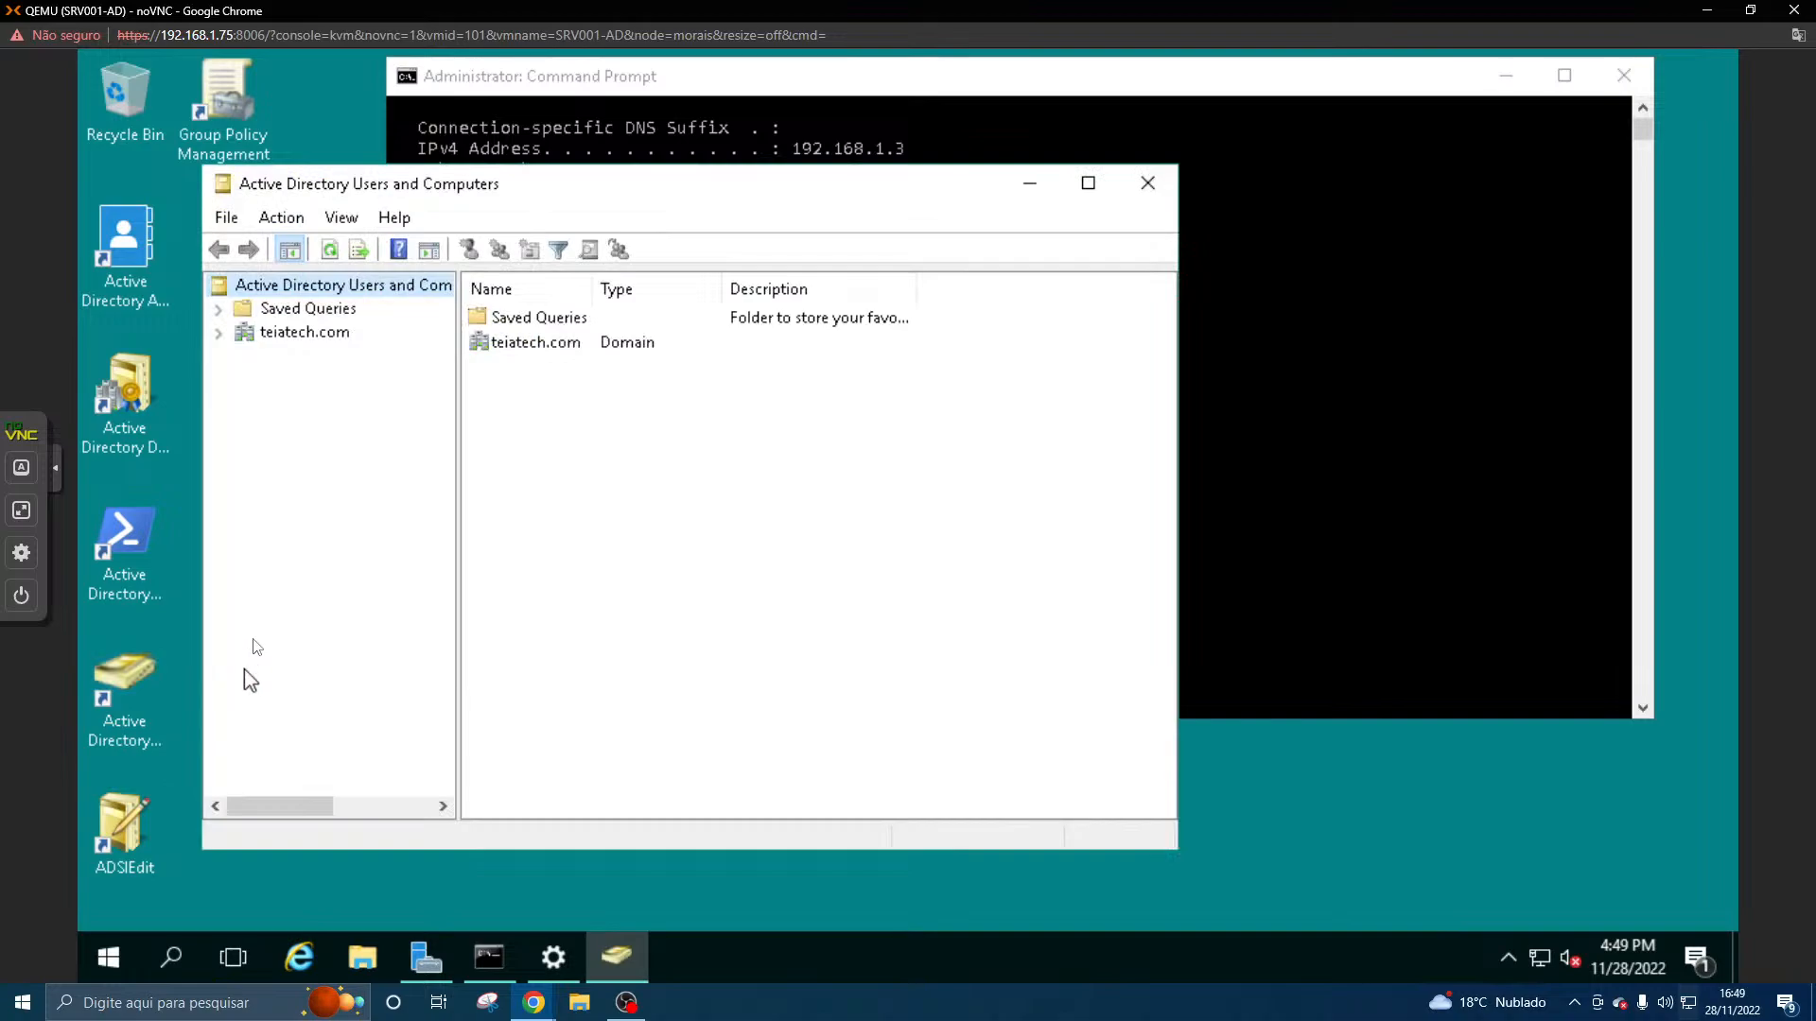
- Open the domain user's properties from the Users container of teiatech.com and look up the logon name in the account details
{"action": "left_click", "coordinate": [335, 310]}
{"action": "left_click", "coordinate": [325, 334]}
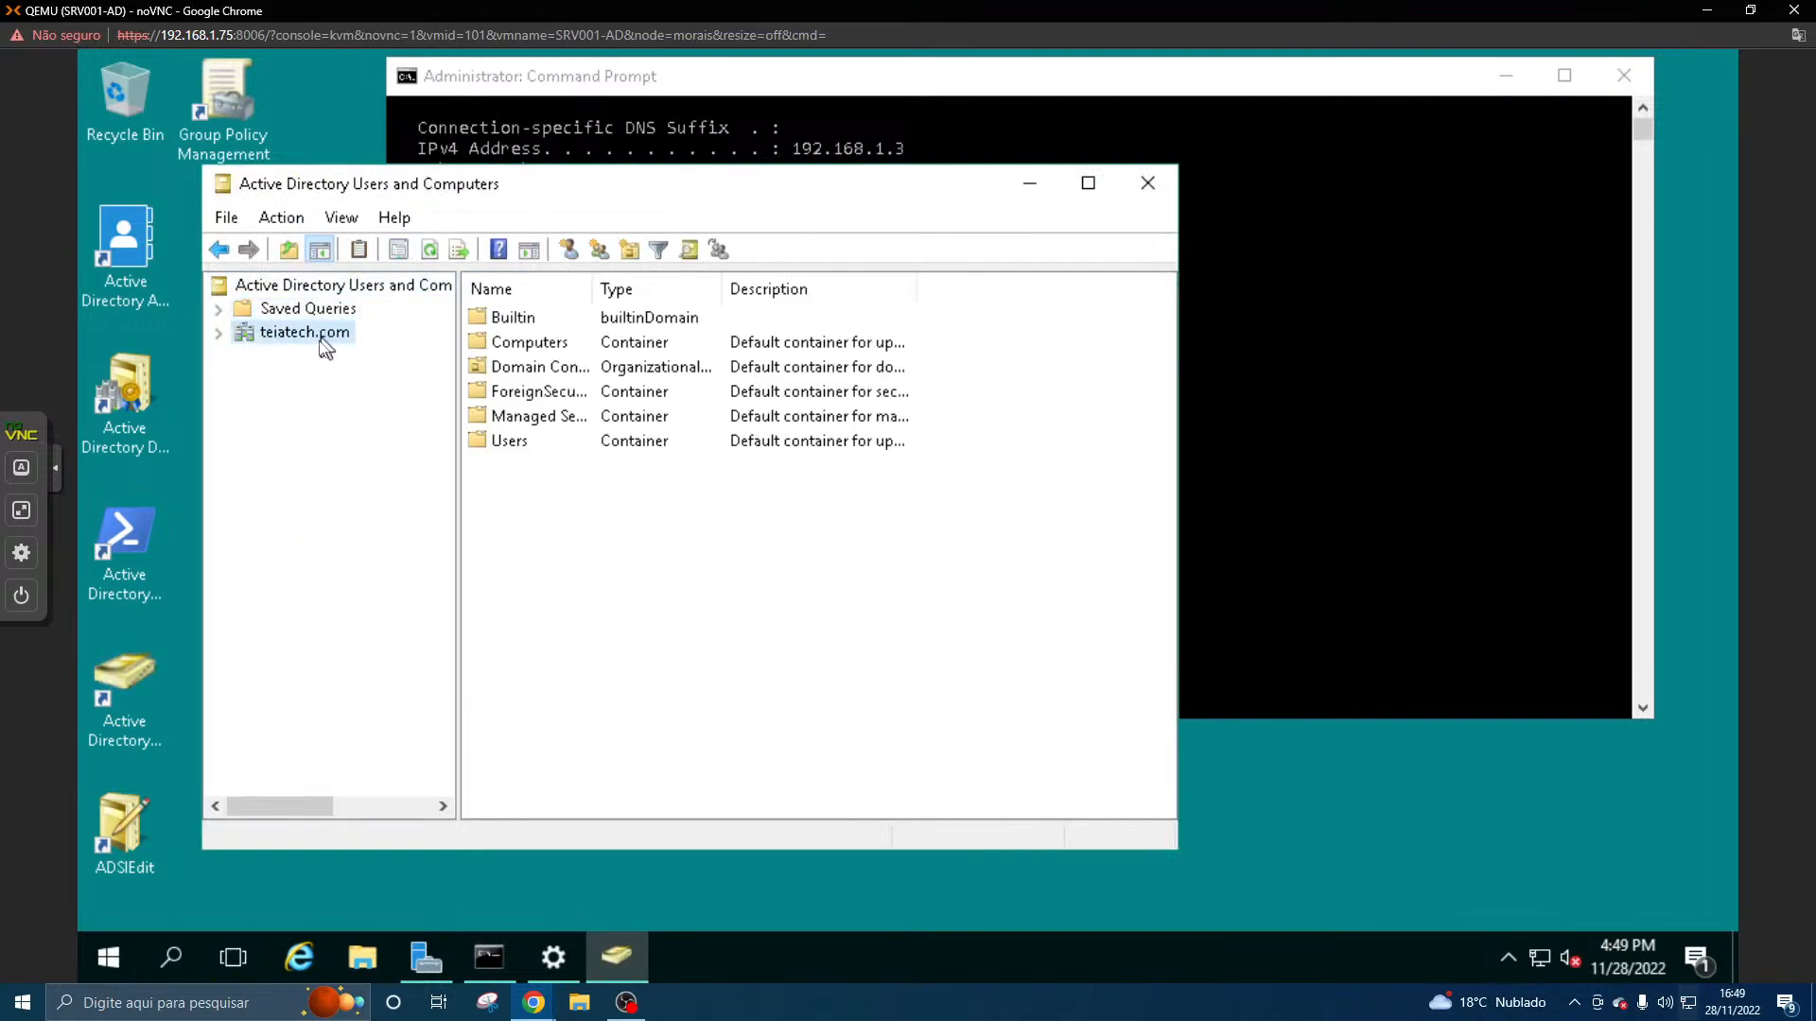
{"action": "double_click", "coordinate": [506, 445]}
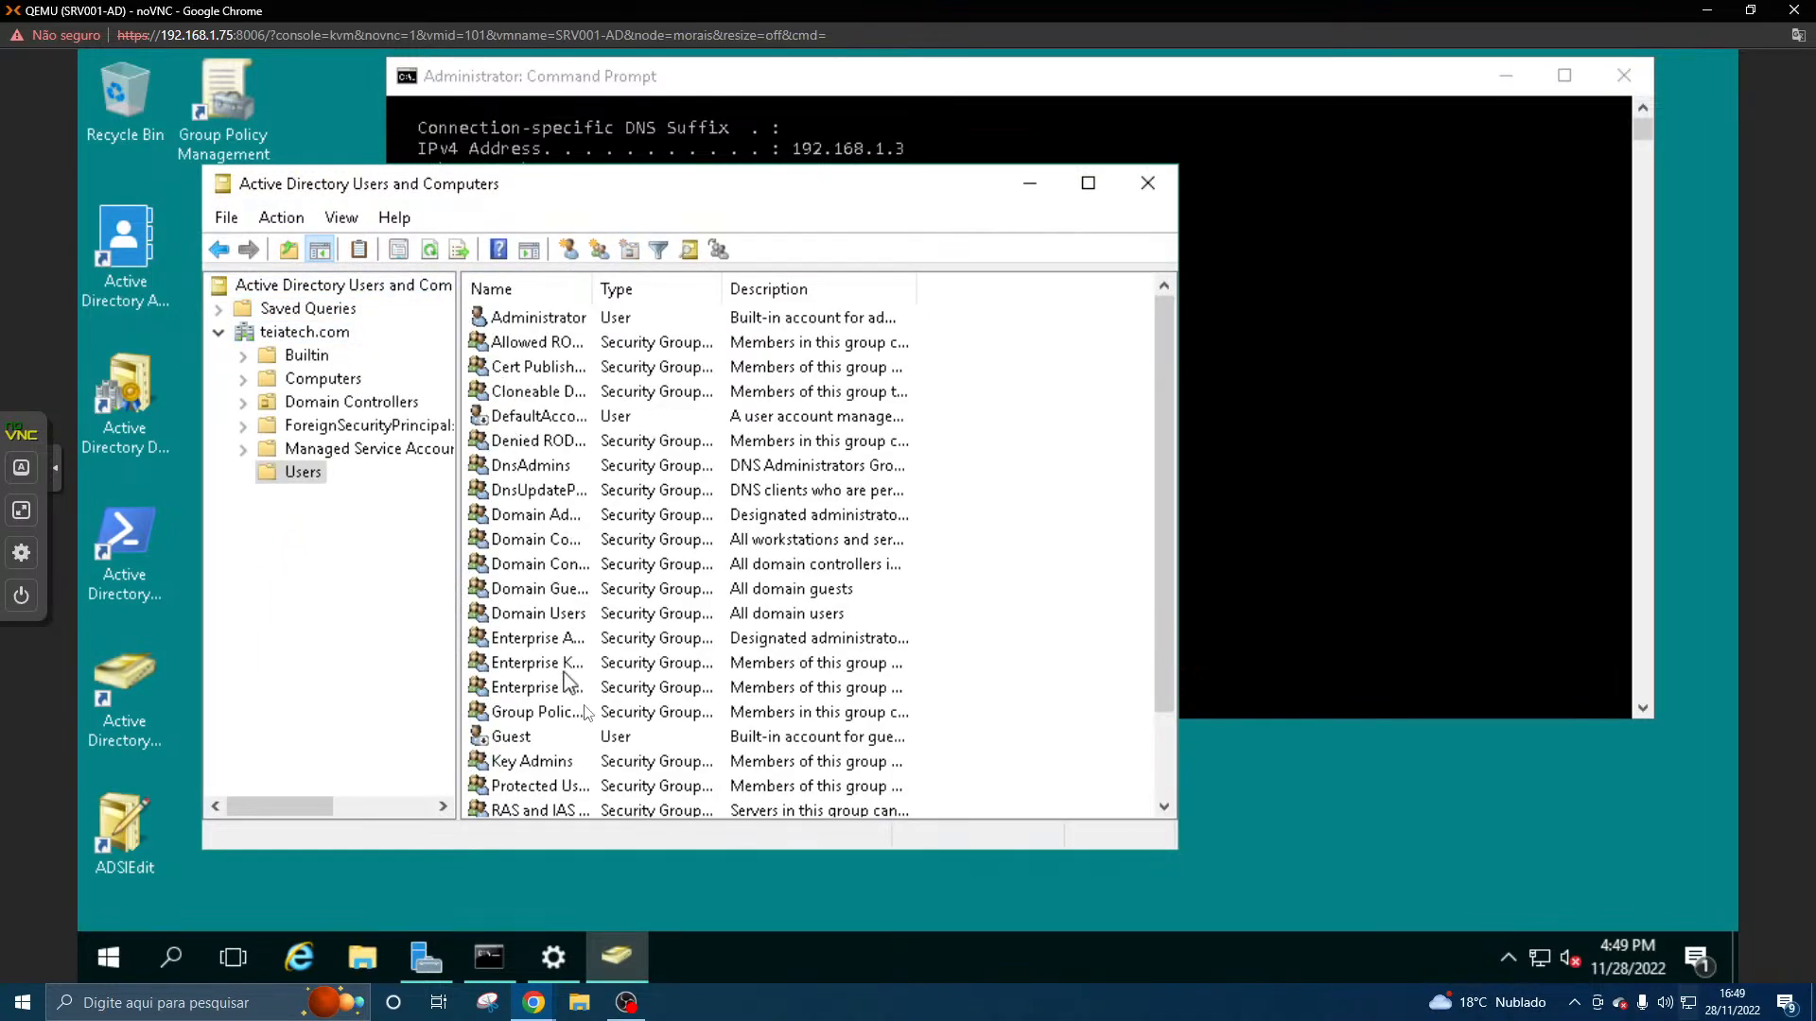
{"action": "scroll", "coordinate": [570, 684], "scroll_direction": "down", "scroll_amount": 2}
{"action": "double_click", "coordinate": [553, 786]}
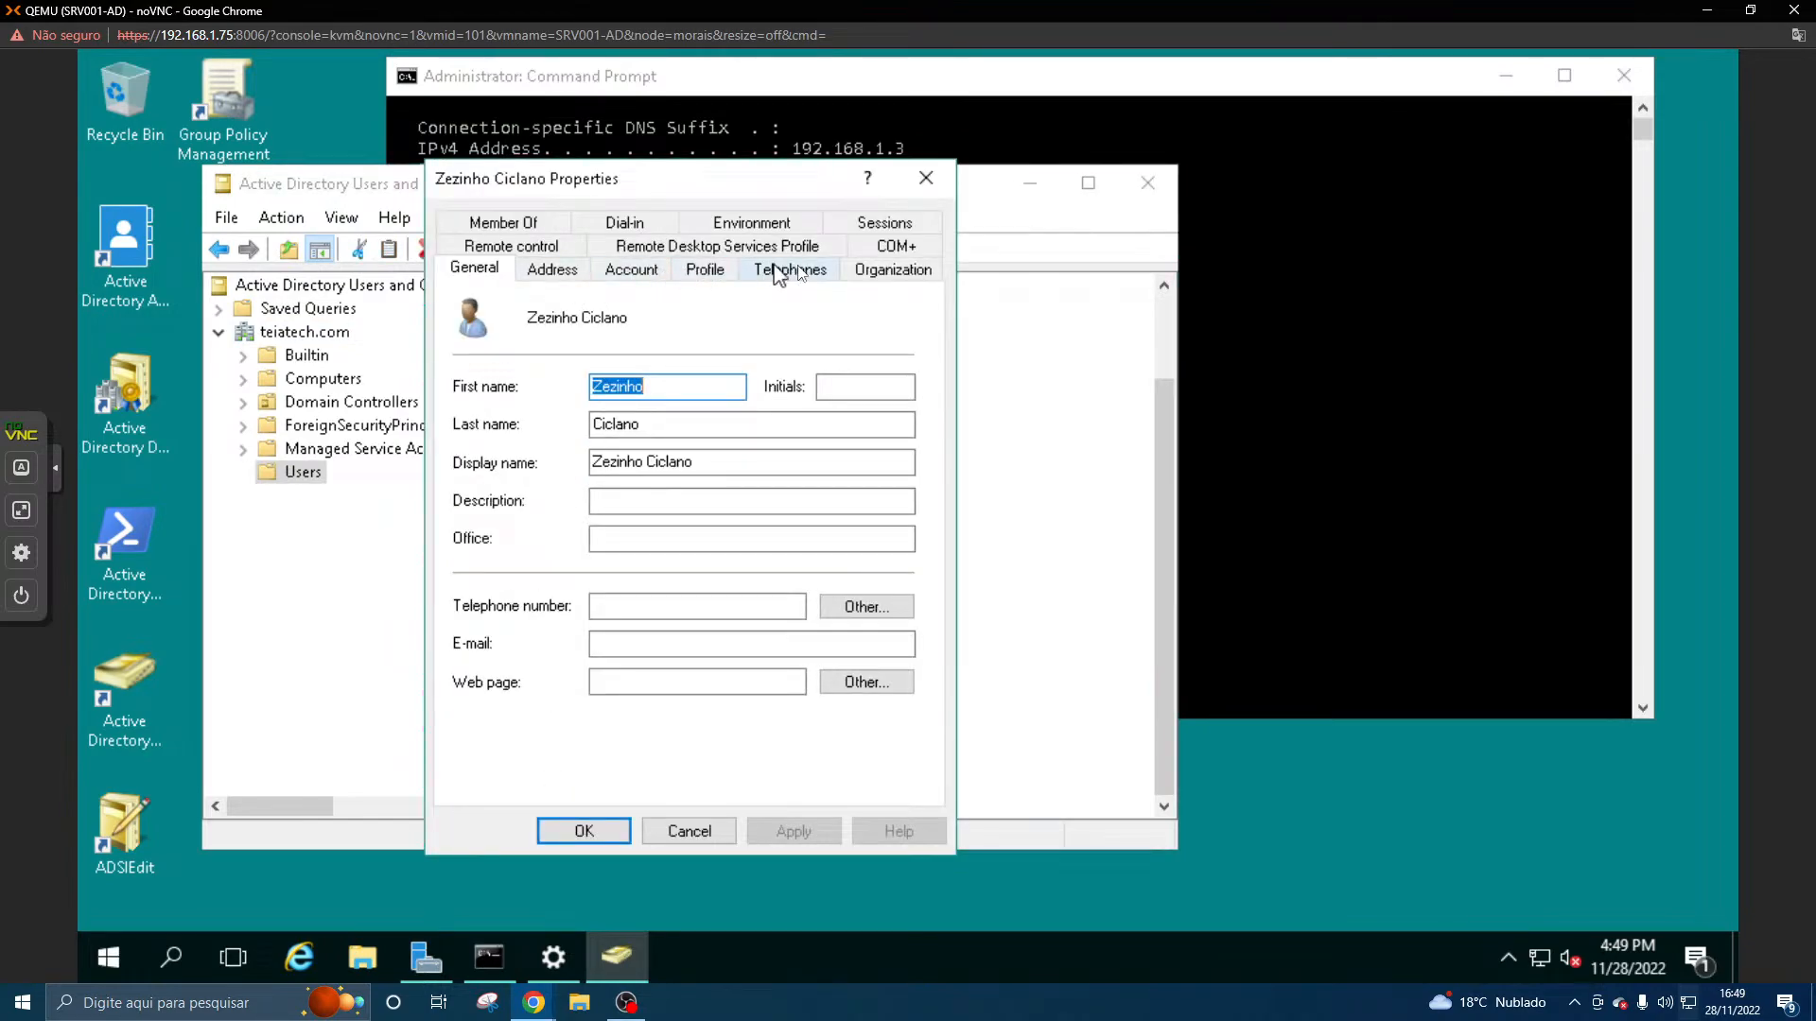
{"action": "left_click", "coordinate": [643, 269]}
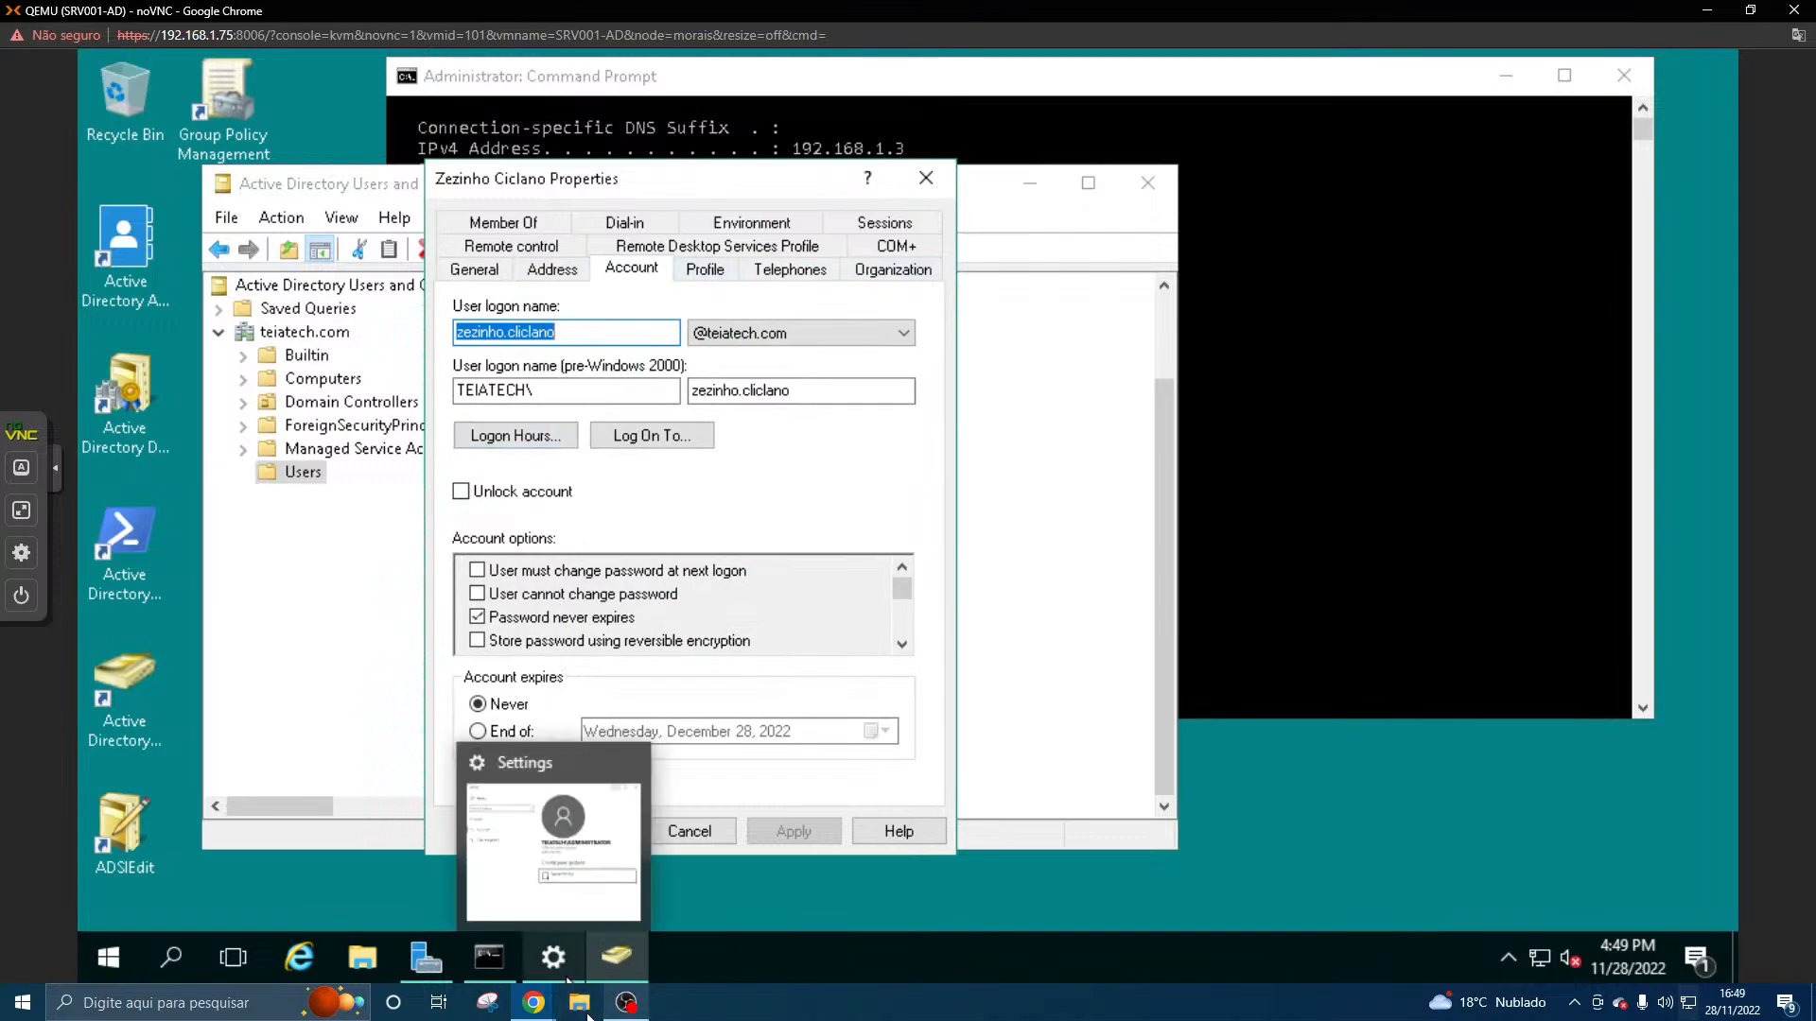
- Switch to the CLI001-W7U console, release the held Ctrl and Alt keys, and hide noVNC's extra keys
{"action": "left_click", "coordinate": [543, 1003]}
{"action": "left_click", "coordinate": [732, 877]}
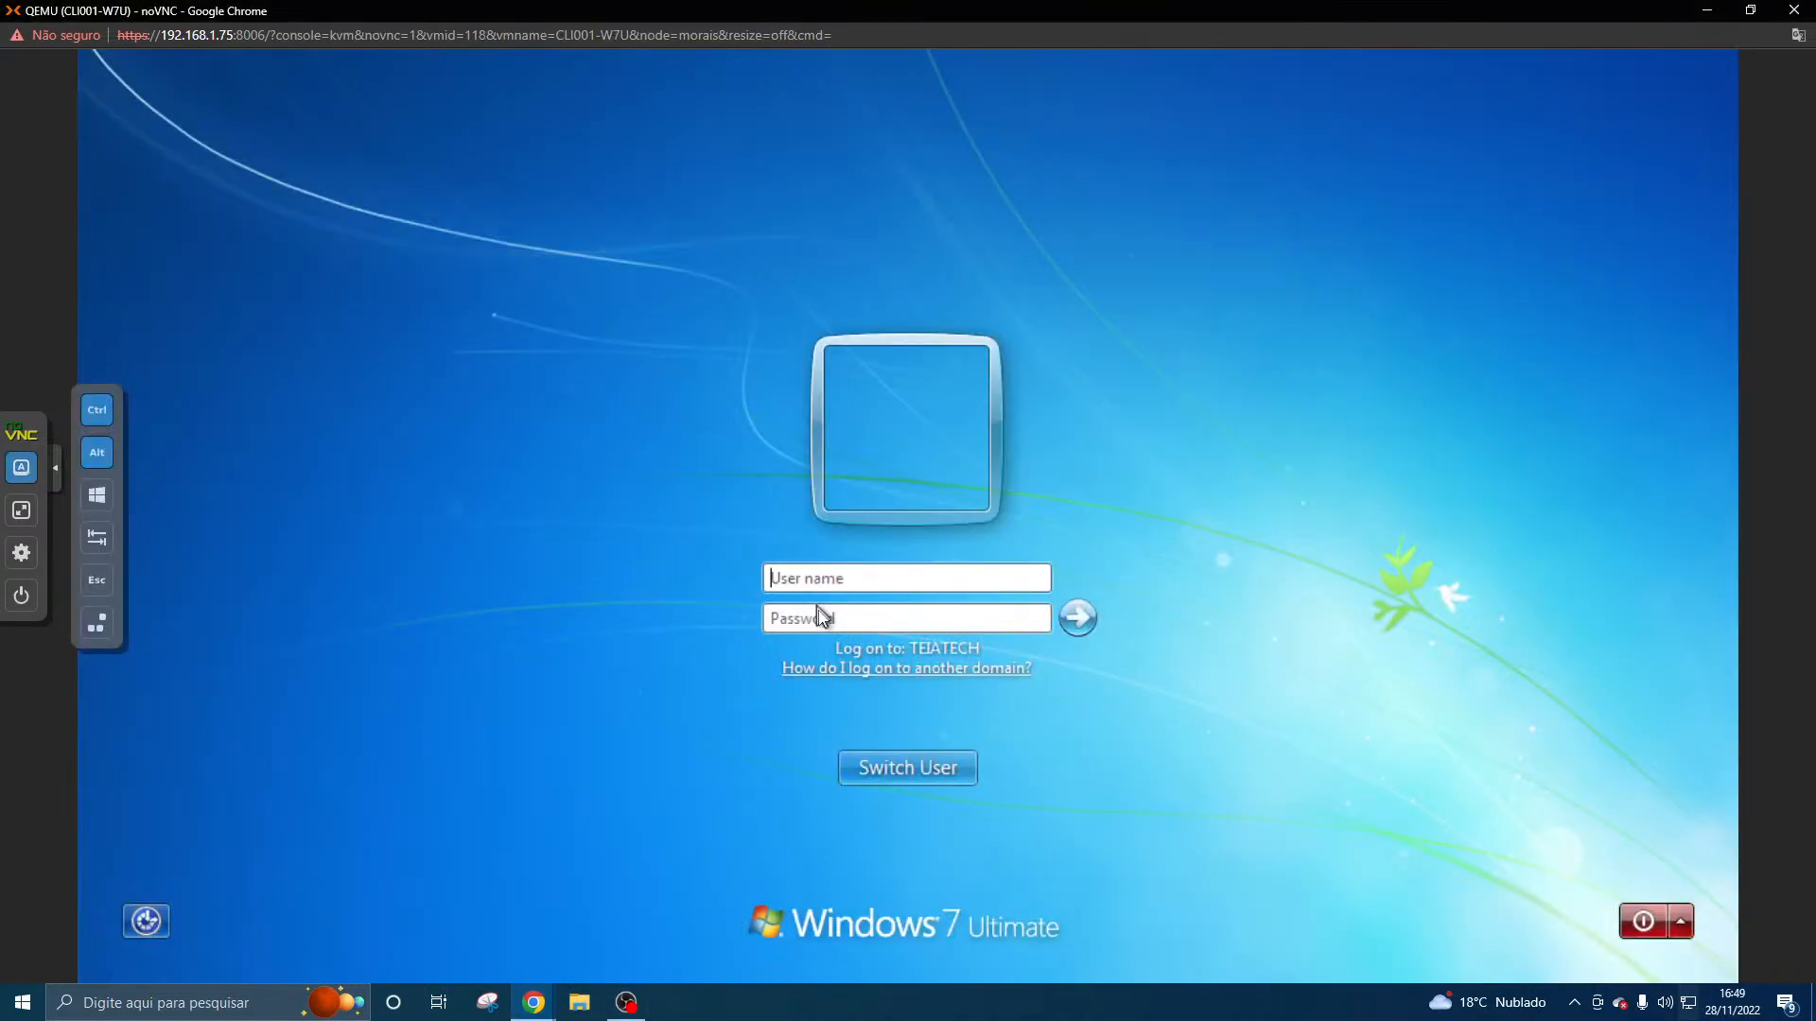
{"action": "left_click", "coordinate": [916, 576]}
{"action": "left_click", "coordinate": [97, 412]}
{"action": "left_click", "coordinate": [96, 452]}
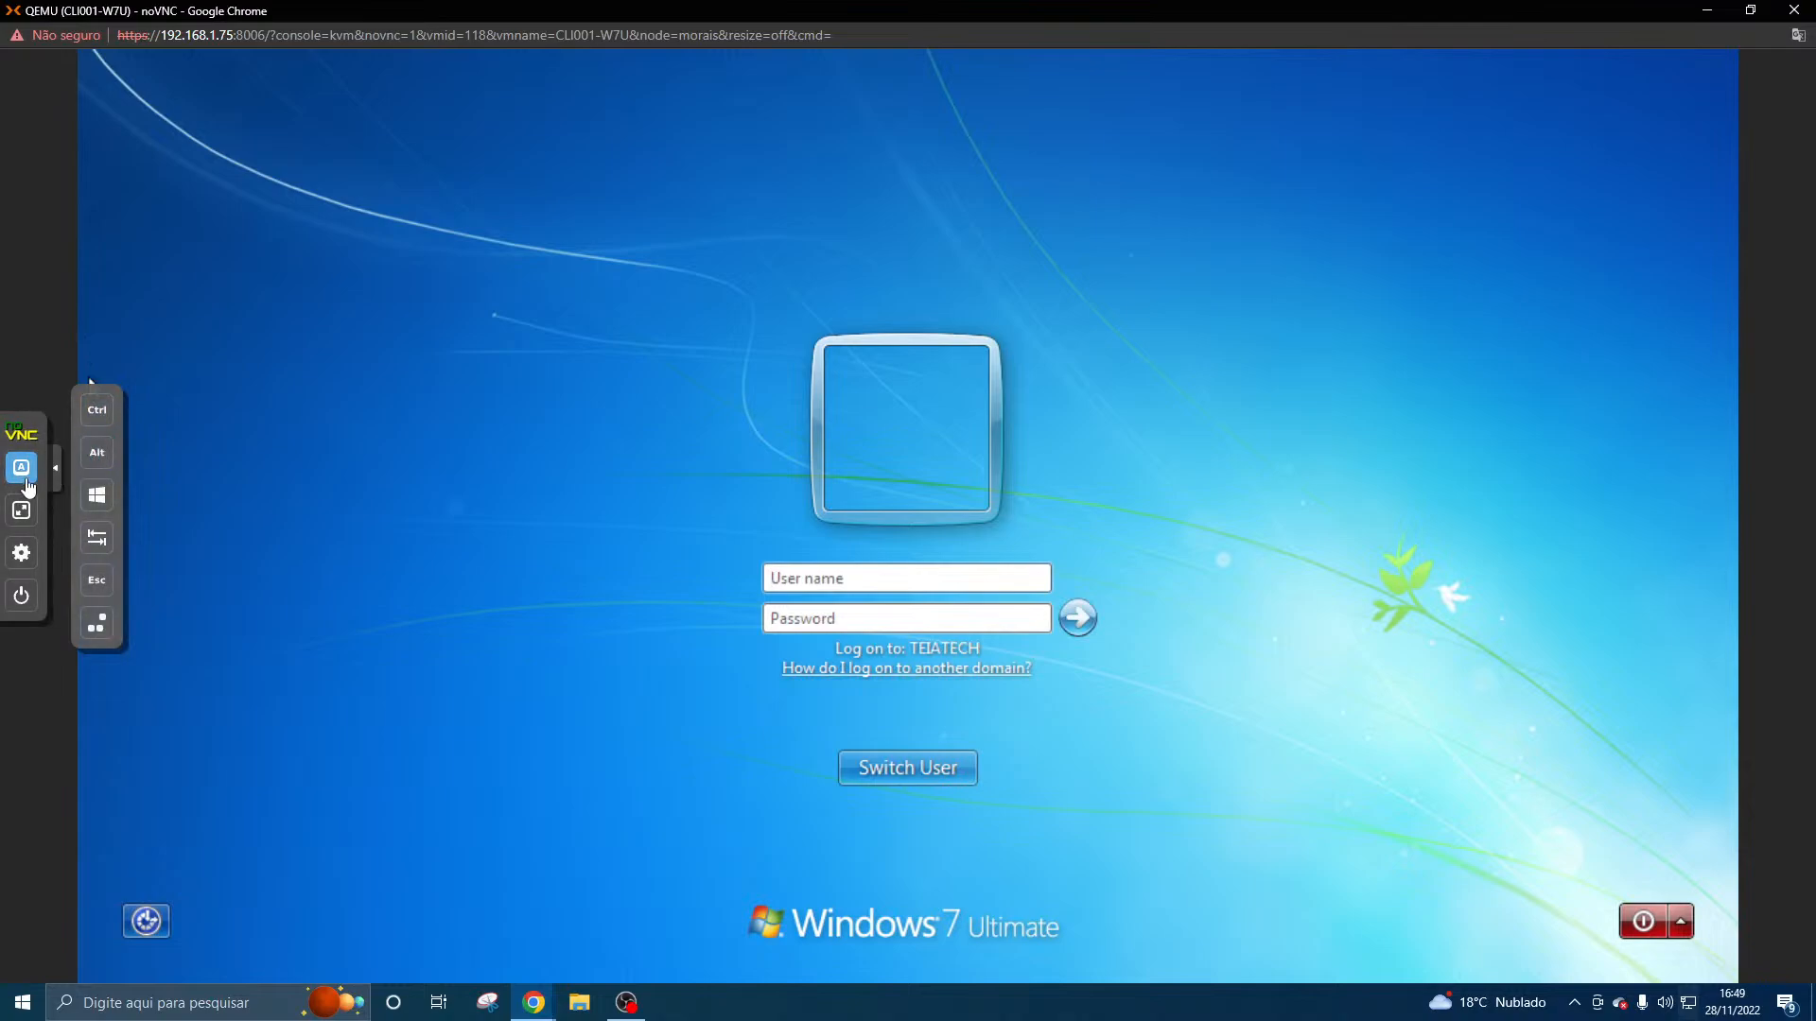
{"action": "left_click", "coordinate": [21, 467]}
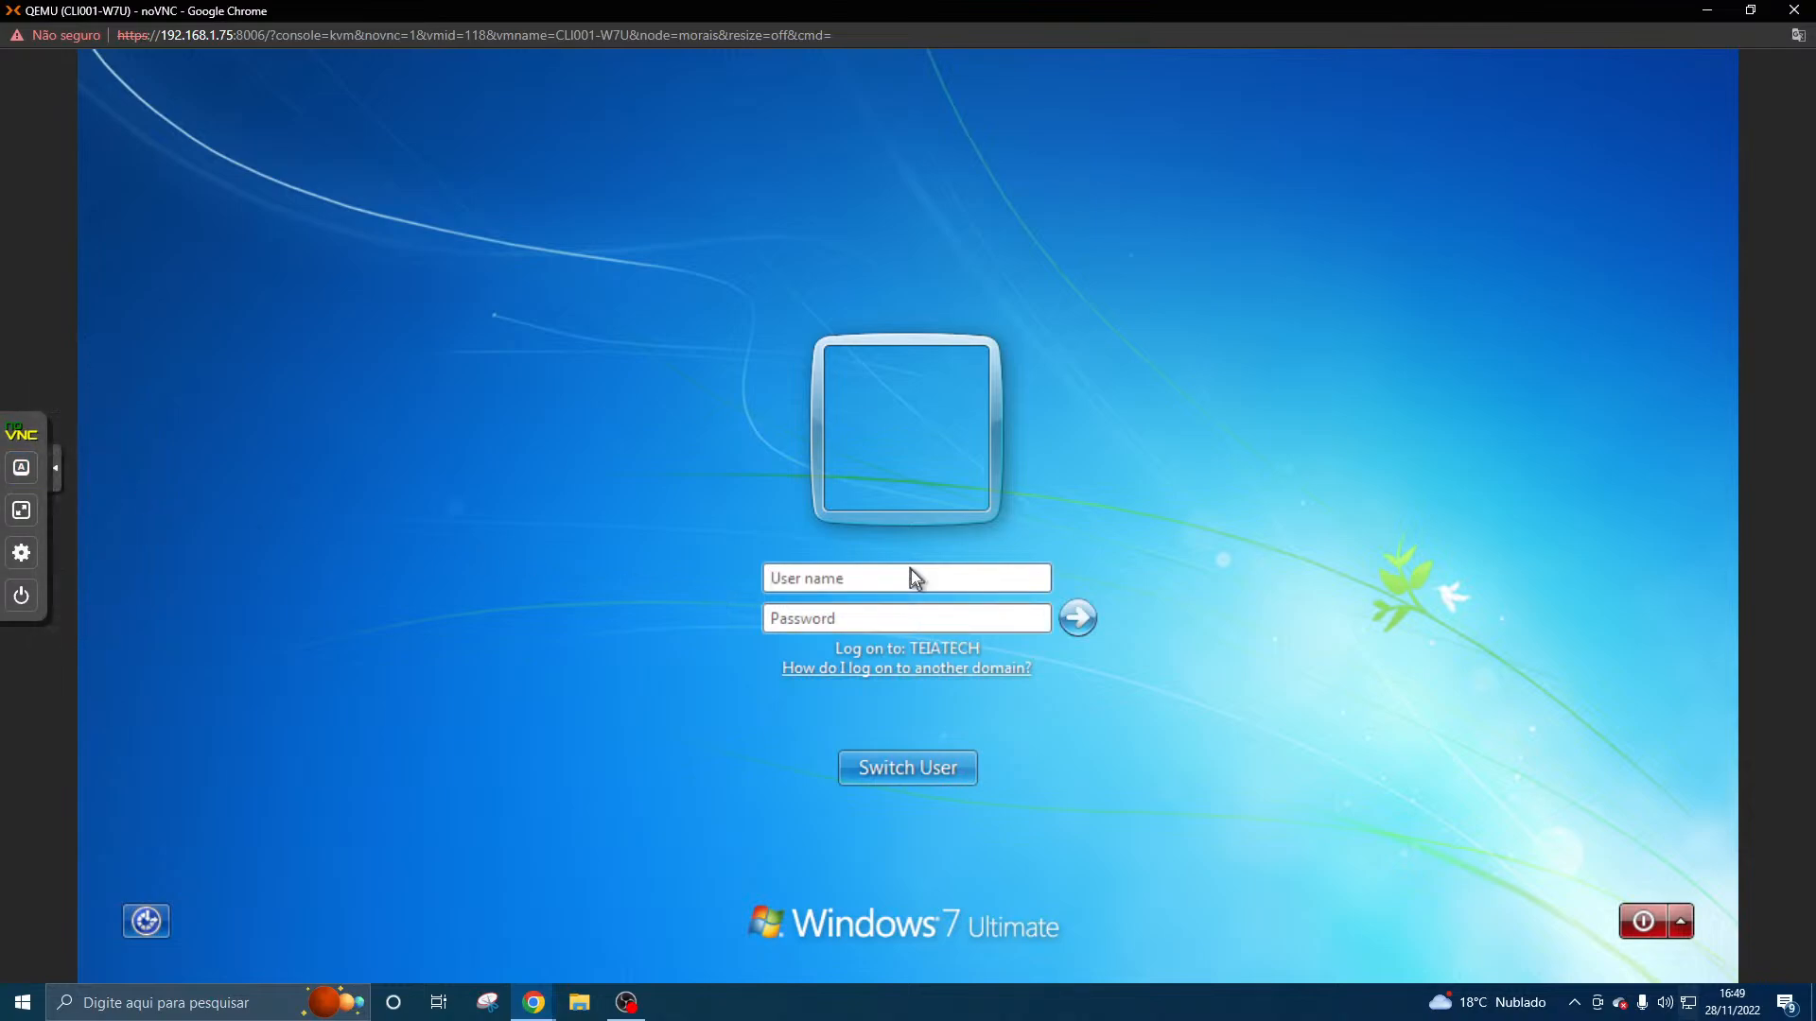
{"action": "type", "text": "zezinho"}
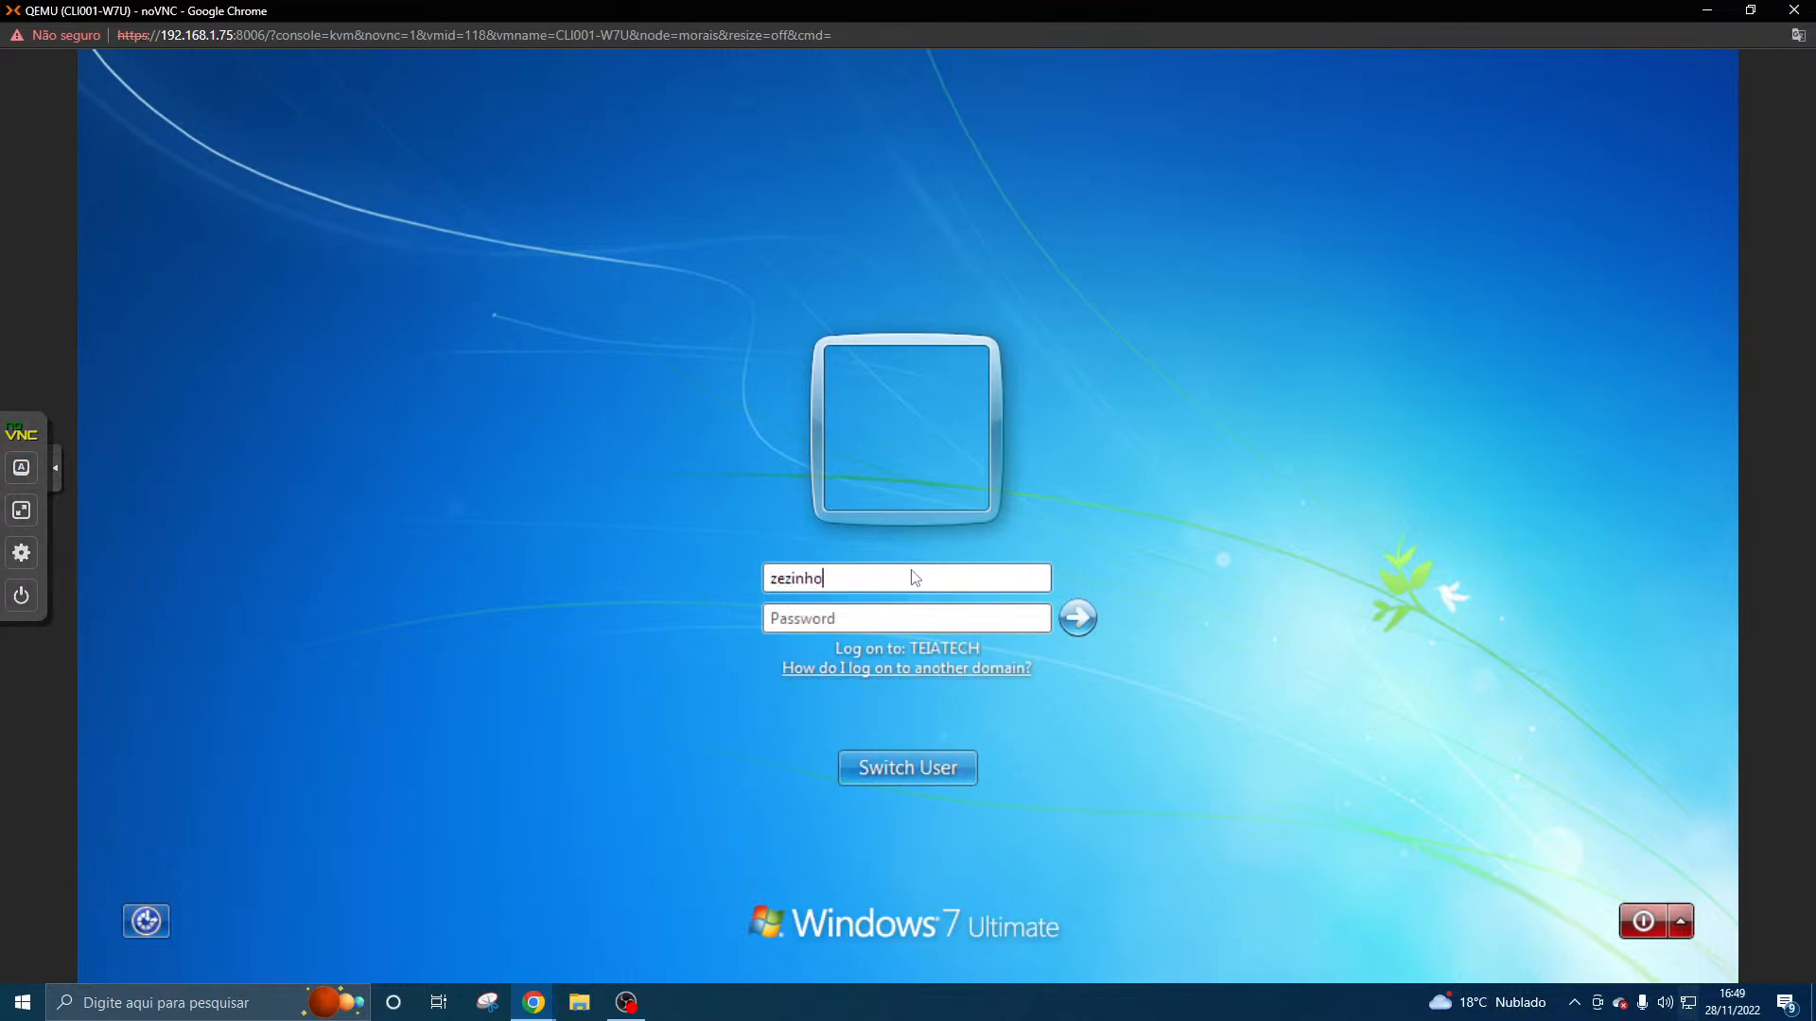
{"action": "type", "text": ".clin"}
{"action": "type", "text": "lano"}
{"action": "key", "text": "Escape"}
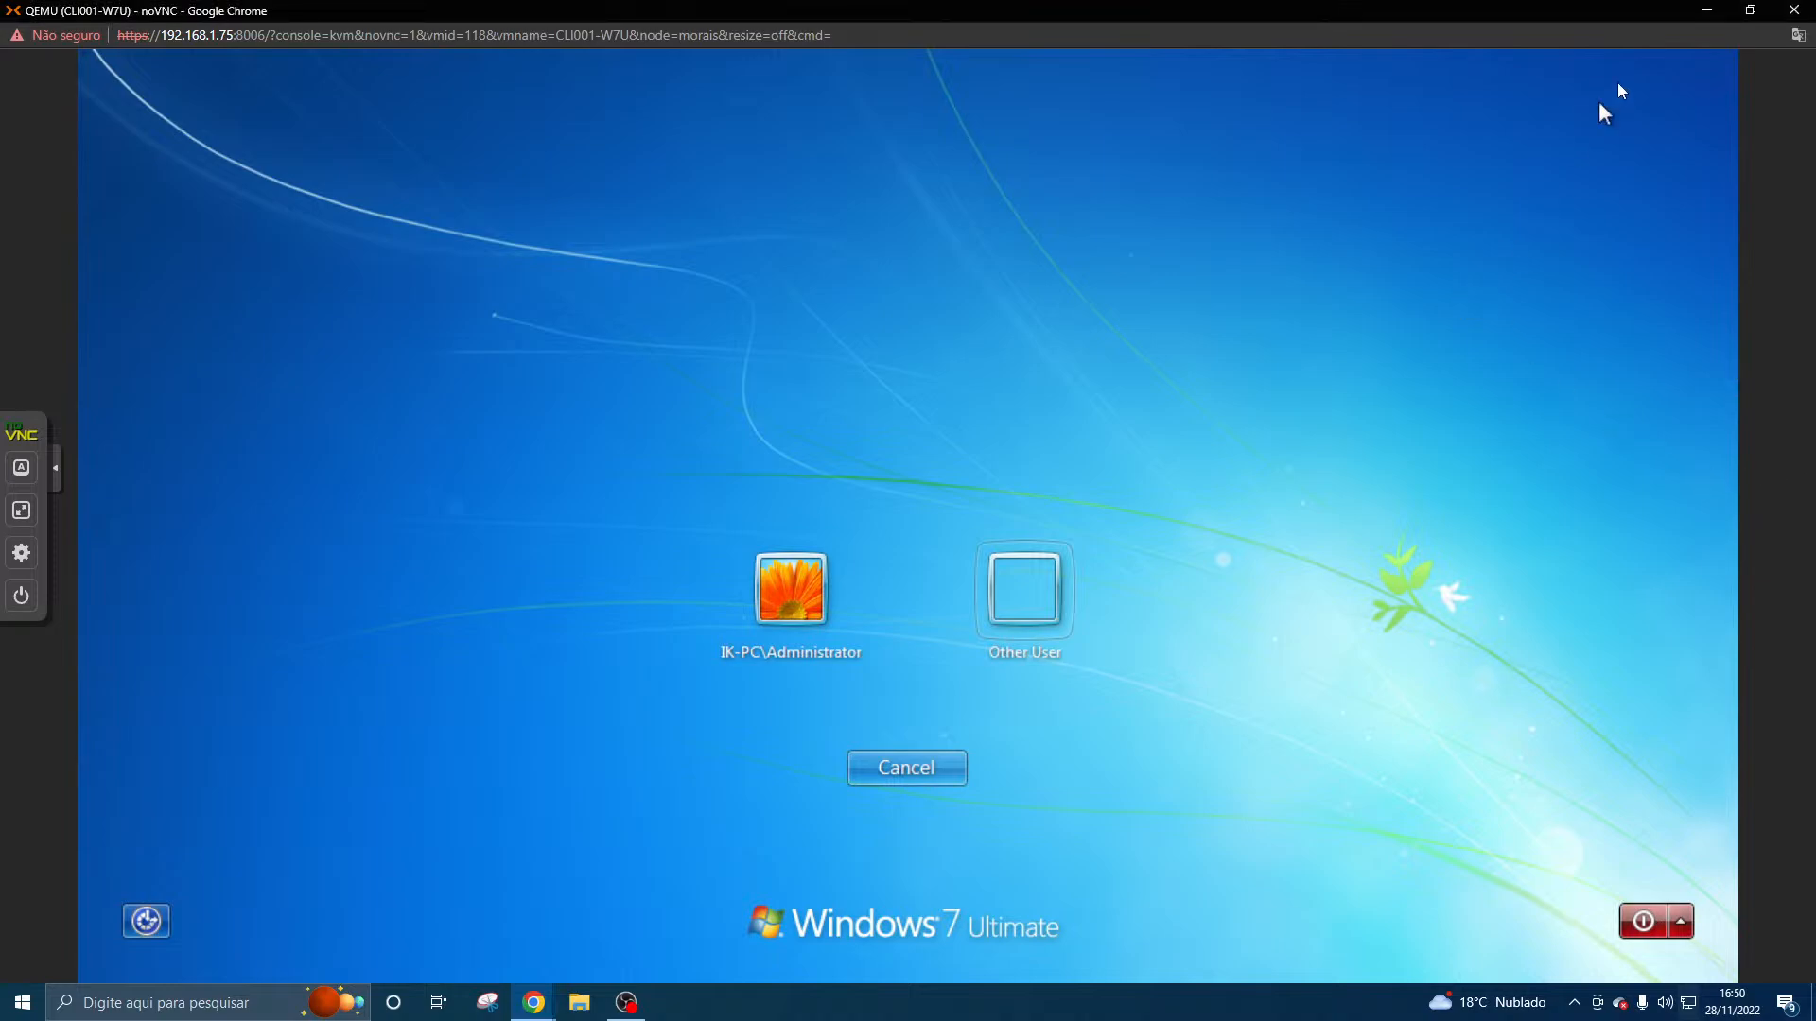
- Minimize the console, open the DOMINIO.txt note on the host desktop to consult it, and return to the CLI001-W7U console
{"action": "left_click", "coordinate": [1707, 10]}
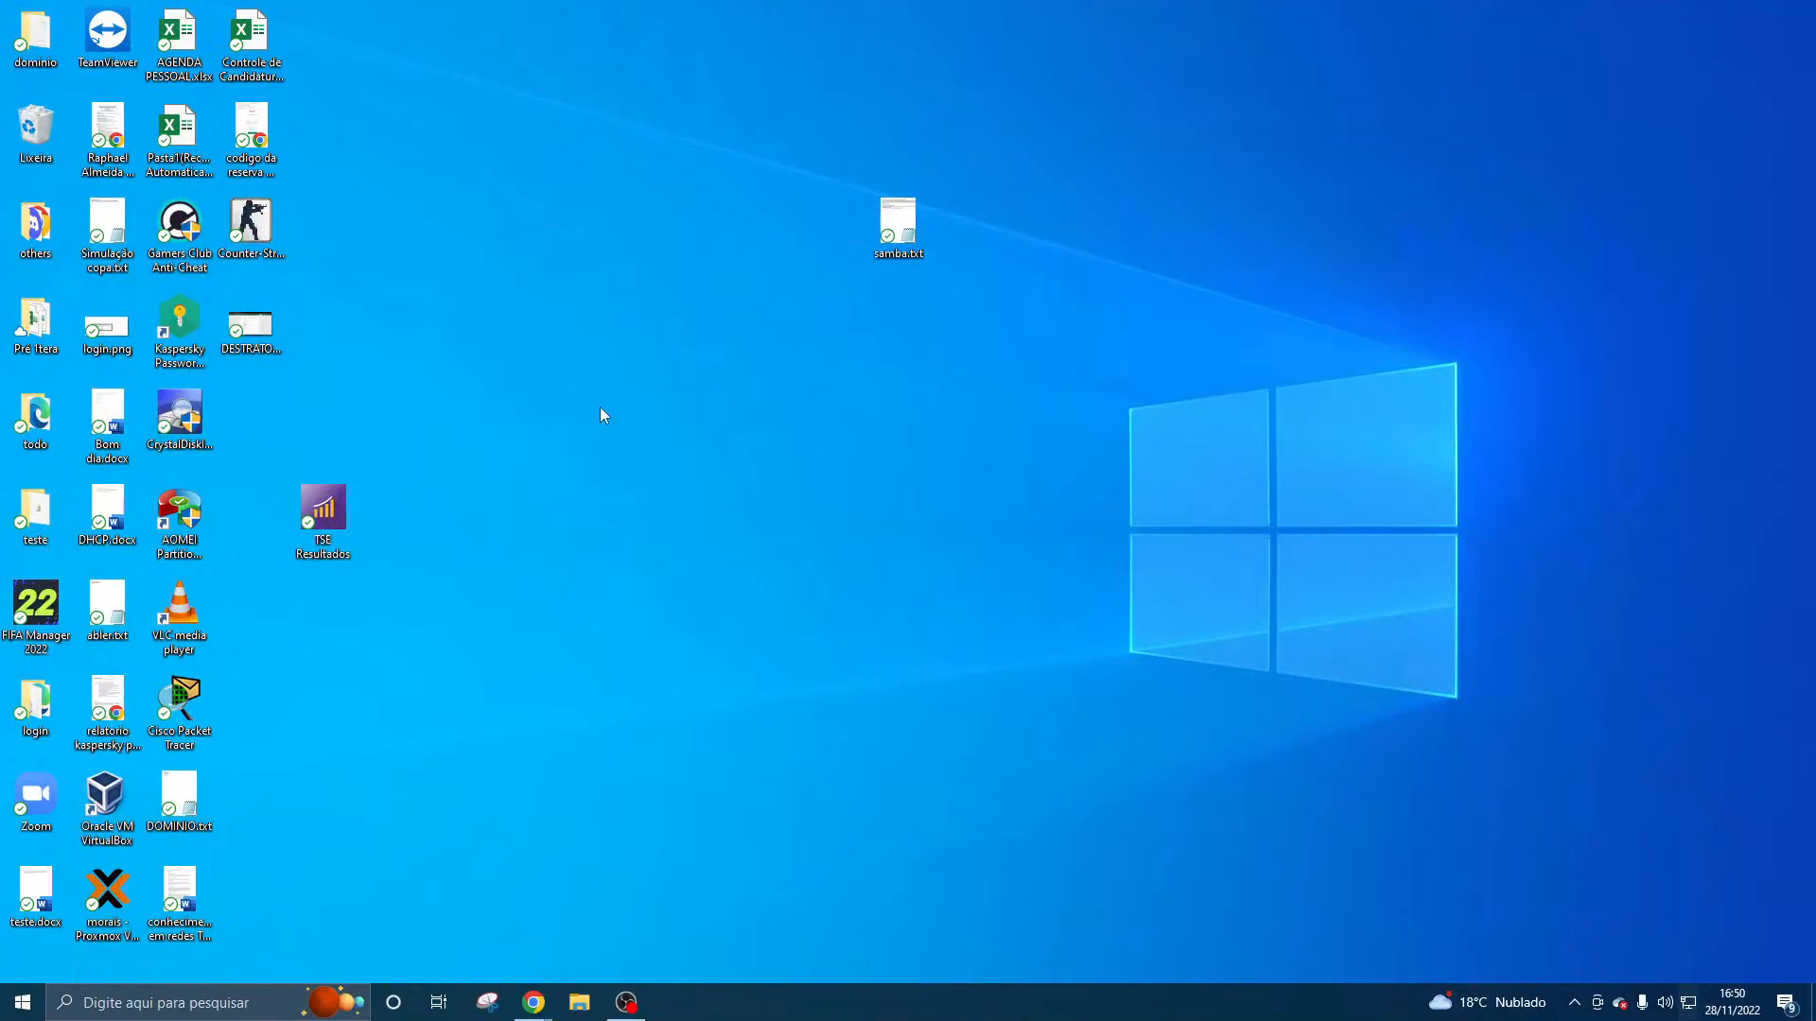
{"action": "double_click", "coordinate": [193, 778]}
{"action": "left_click", "coordinate": [534, 1005]}
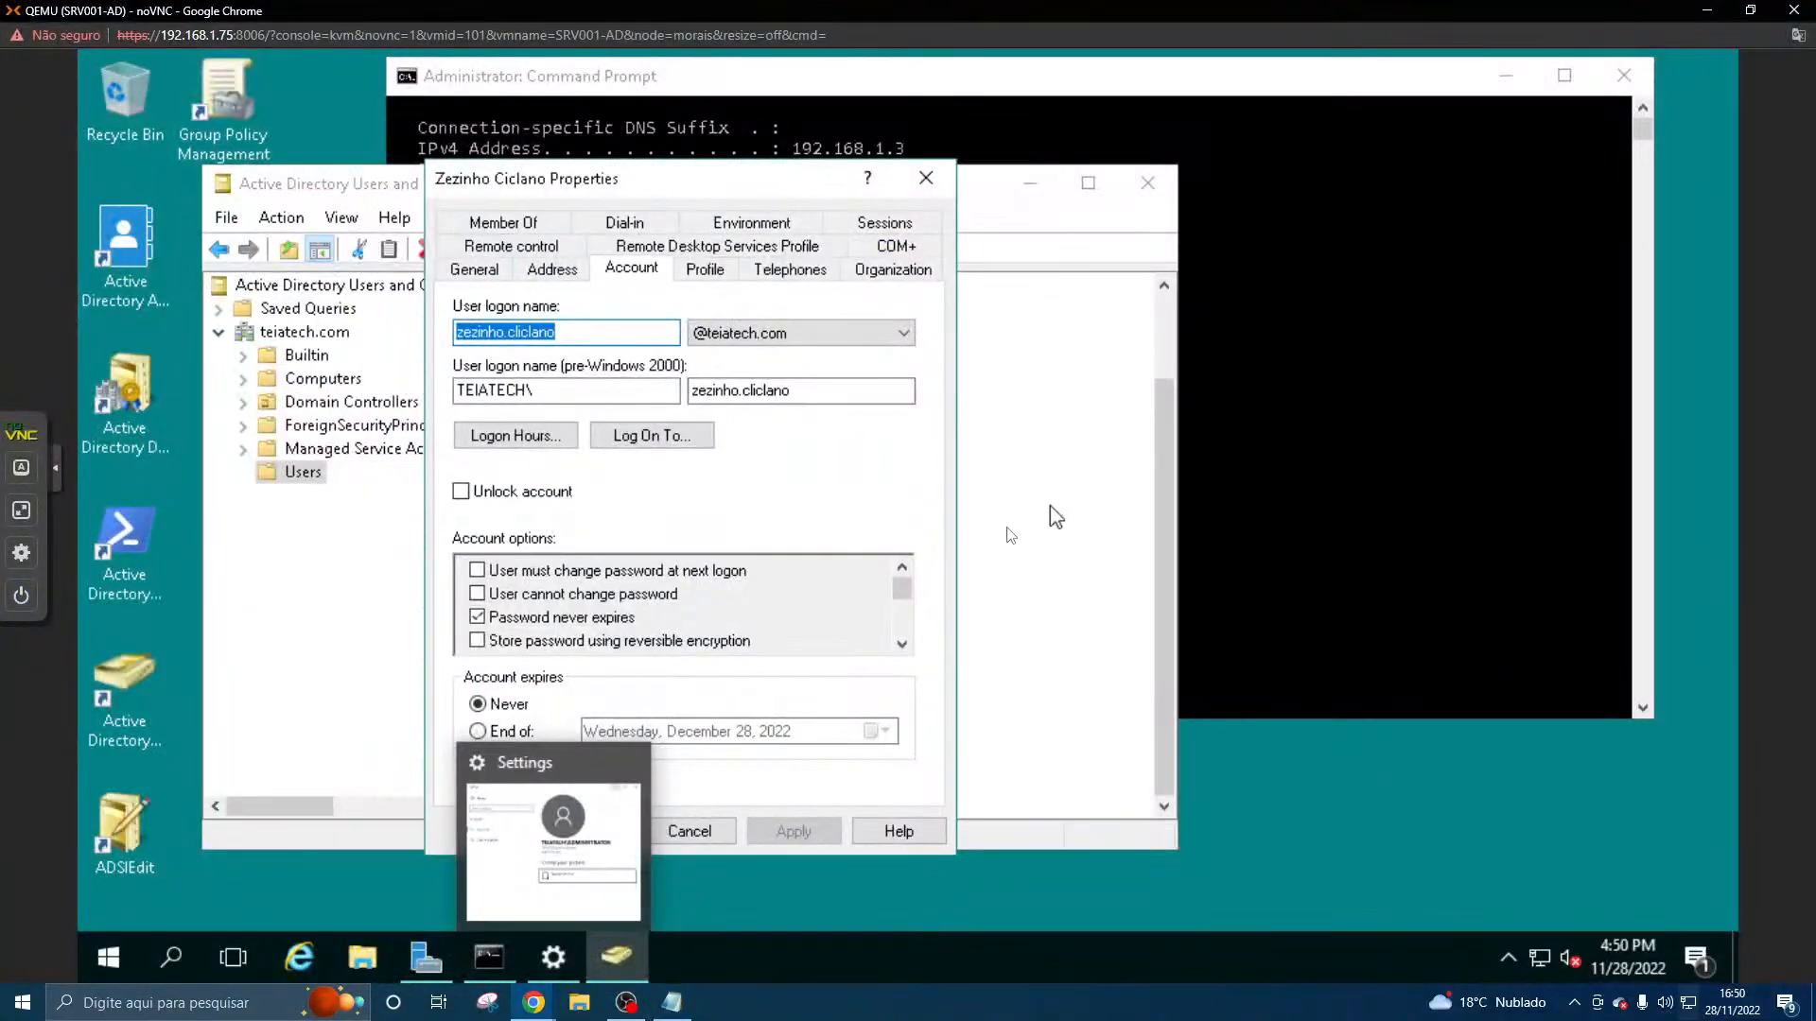
{"action": "mouse_move", "coordinate": [534, 1004]}
{"action": "left_click", "coordinate": [664, 940]}
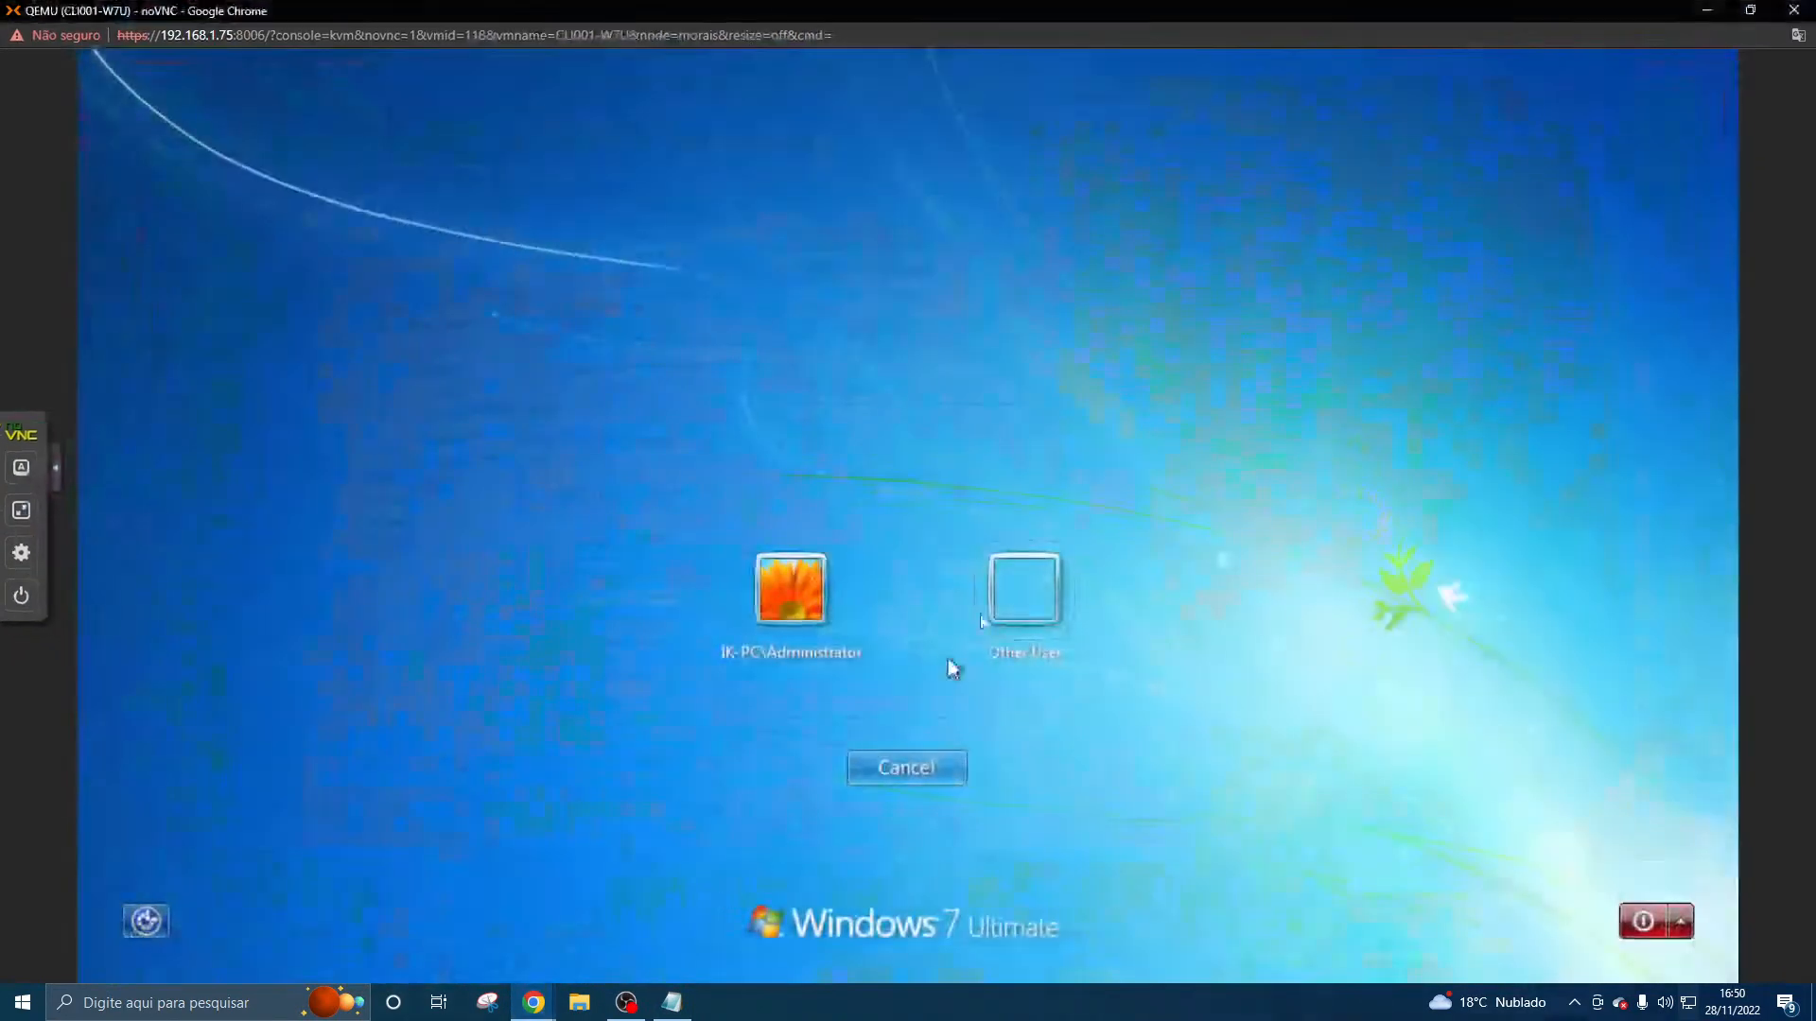
- Try to log on to TEIATECH as Other User with the domain user's logon name and password, and dismiss the message
{"action": "left_click", "coordinate": [1017, 582]}
{"action": "type", "text": "zezi"}
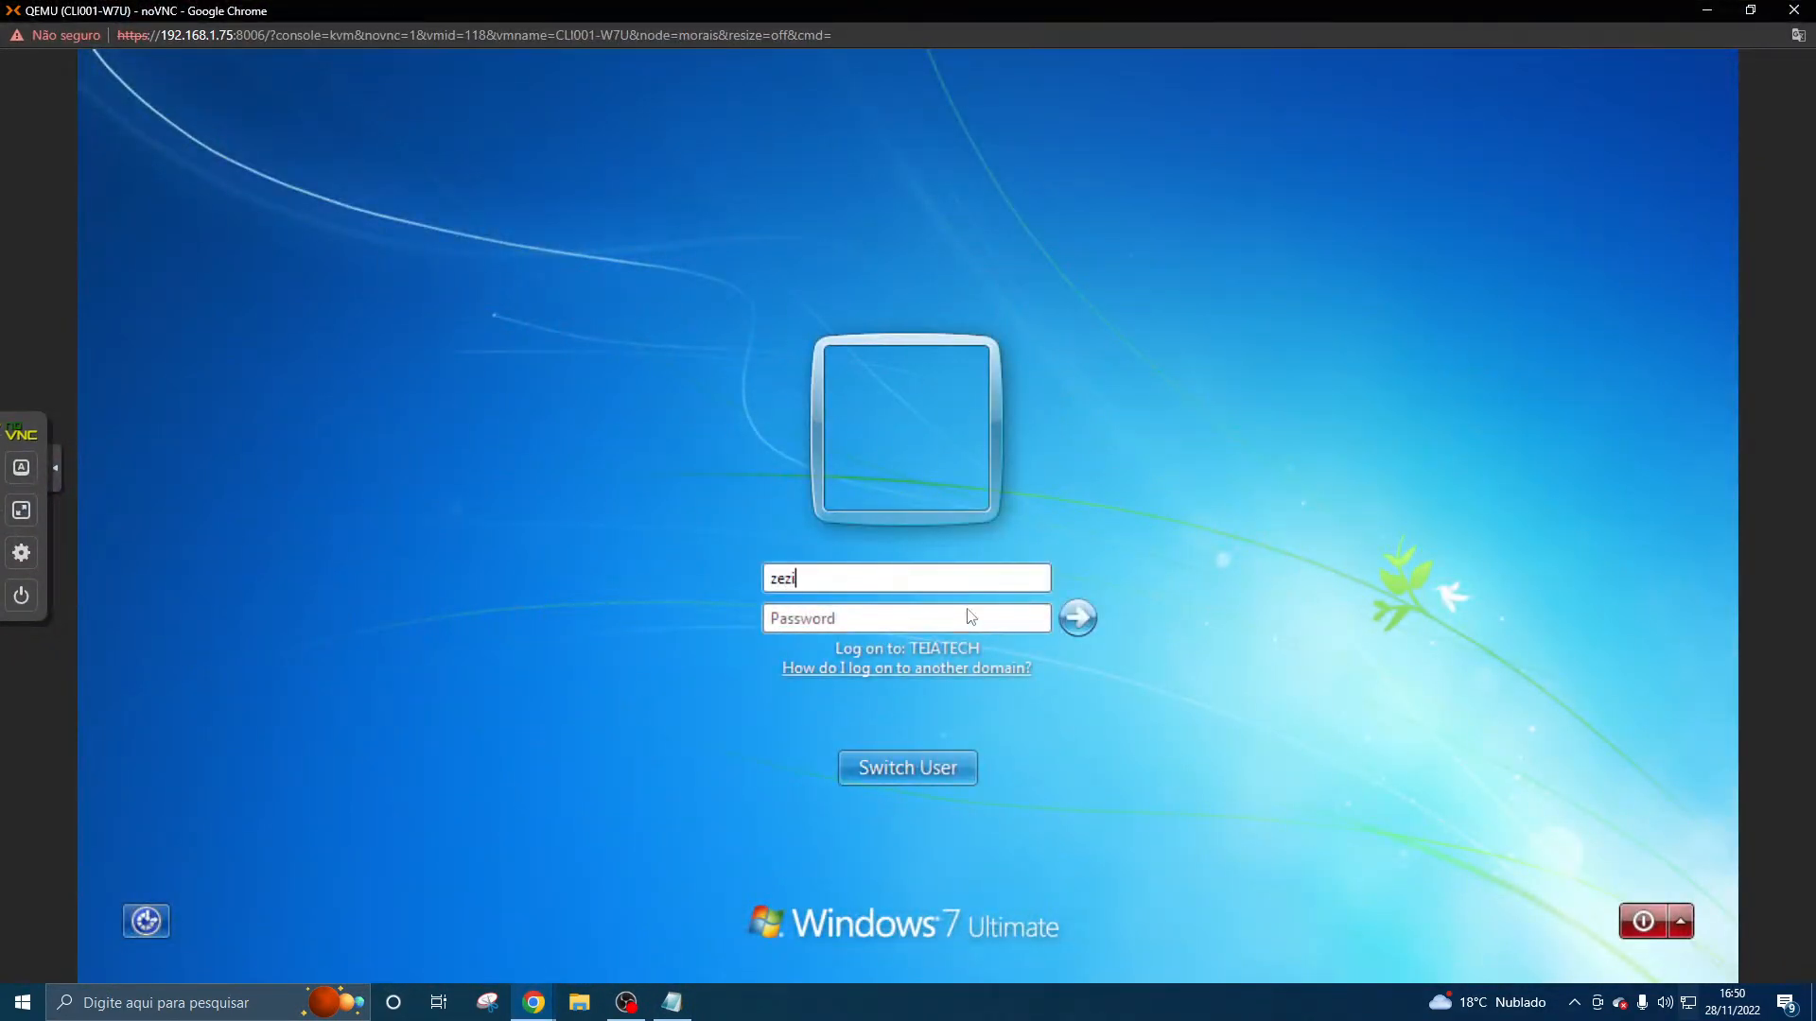
{"action": "type", "text": "nho.ciclano*************"}
{"action": "left_click", "coordinate": [1077, 621]}
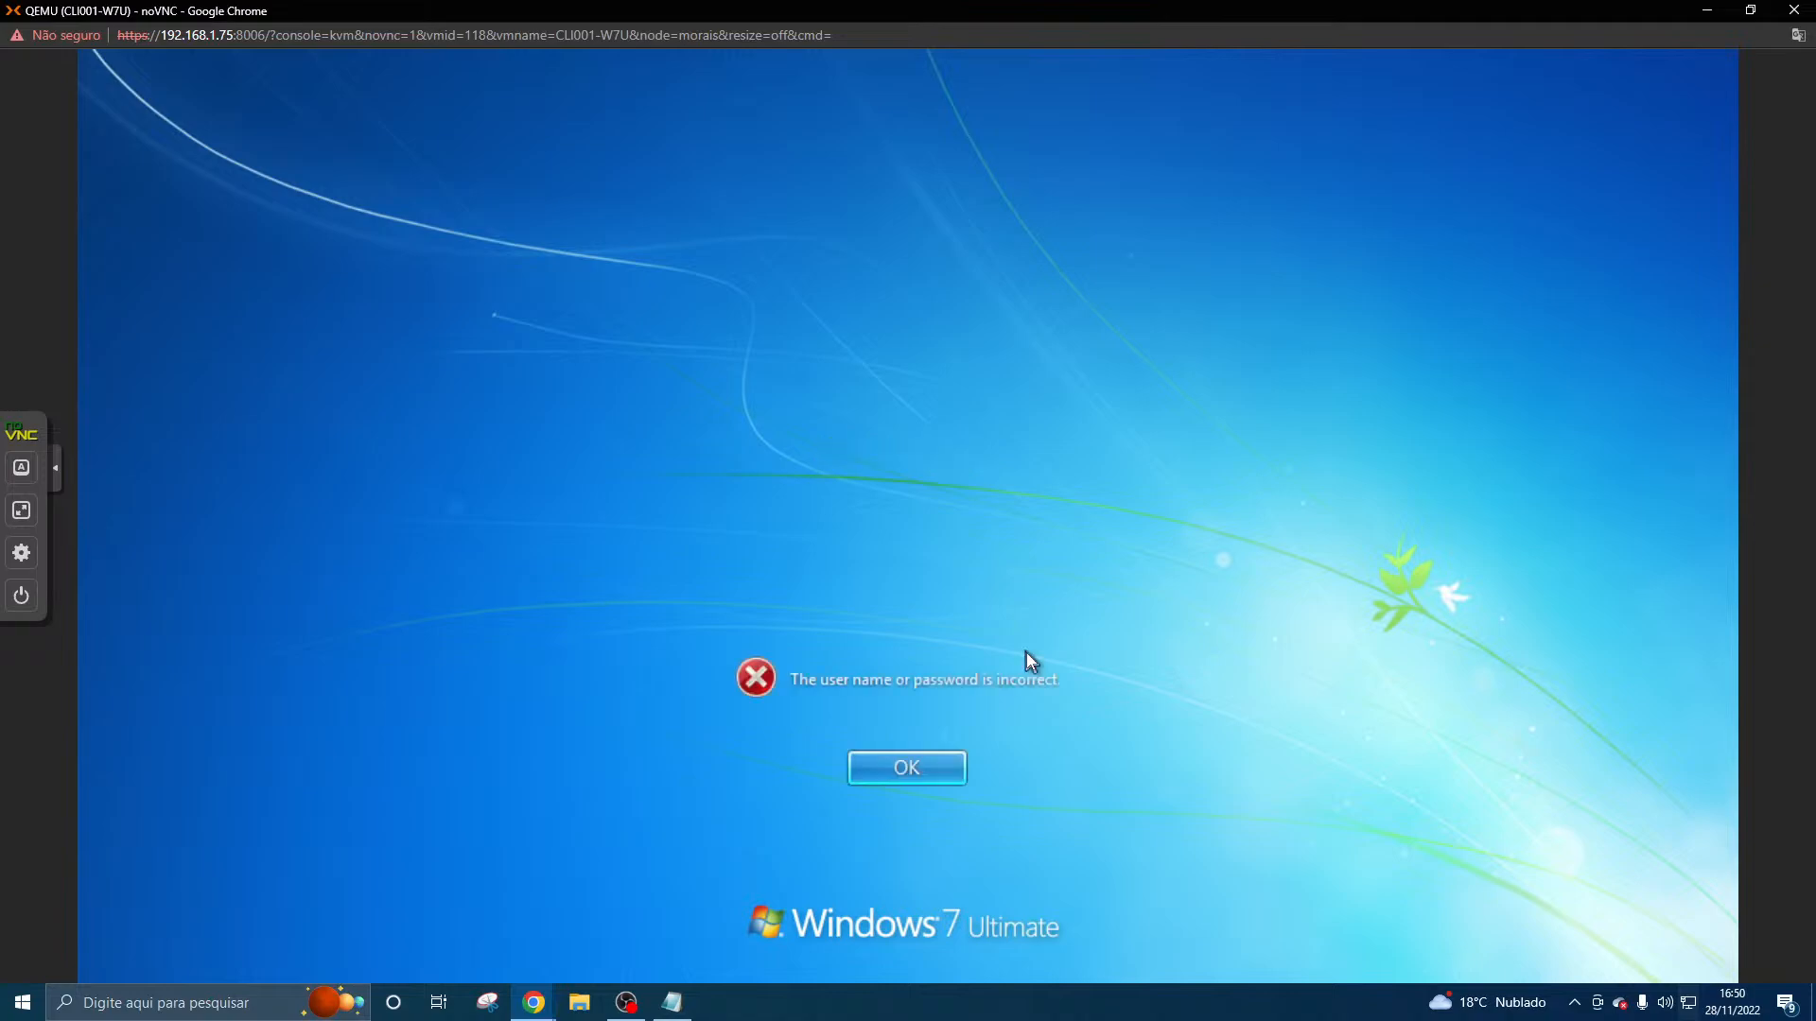
{"action": "left_click", "coordinate": [944, 756]}
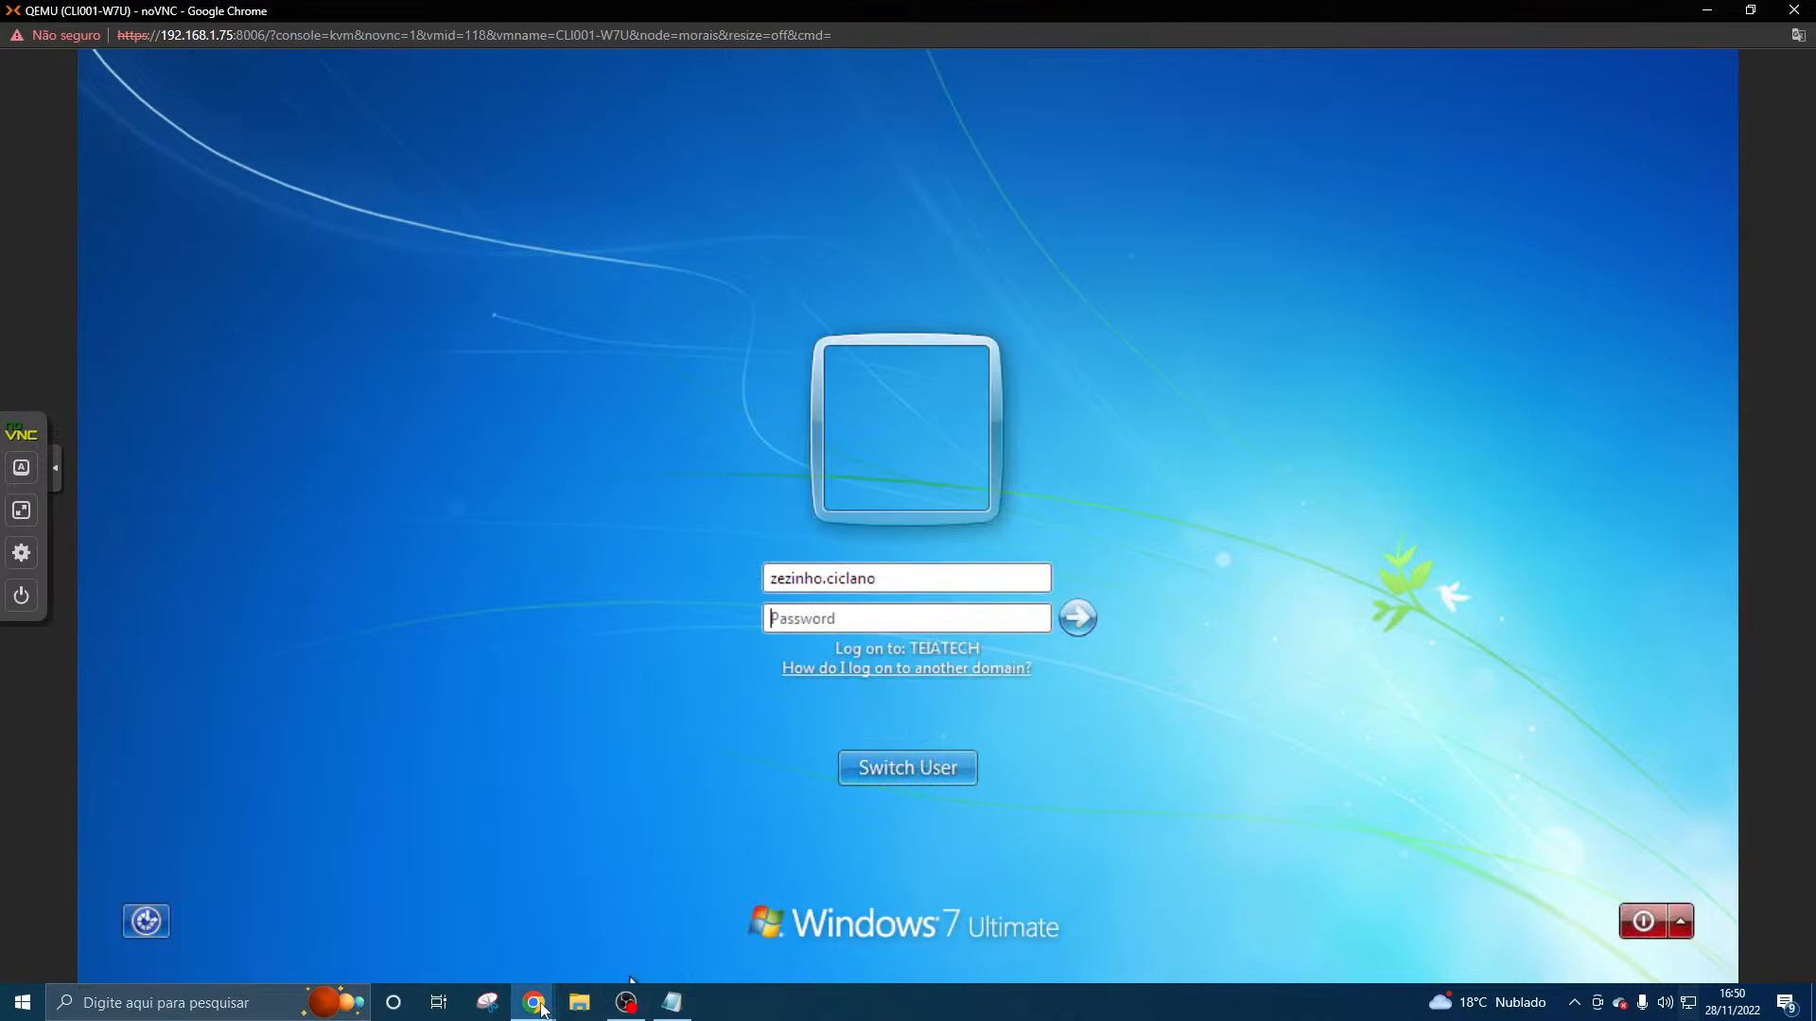
- Return to the SRV001-AD console and check the spelling of the user logon name in the account properties
{"action": "mouse_move", "coordinate": [533, 1003]}
{"action": "left_click", "coordinate": [514, 927]}
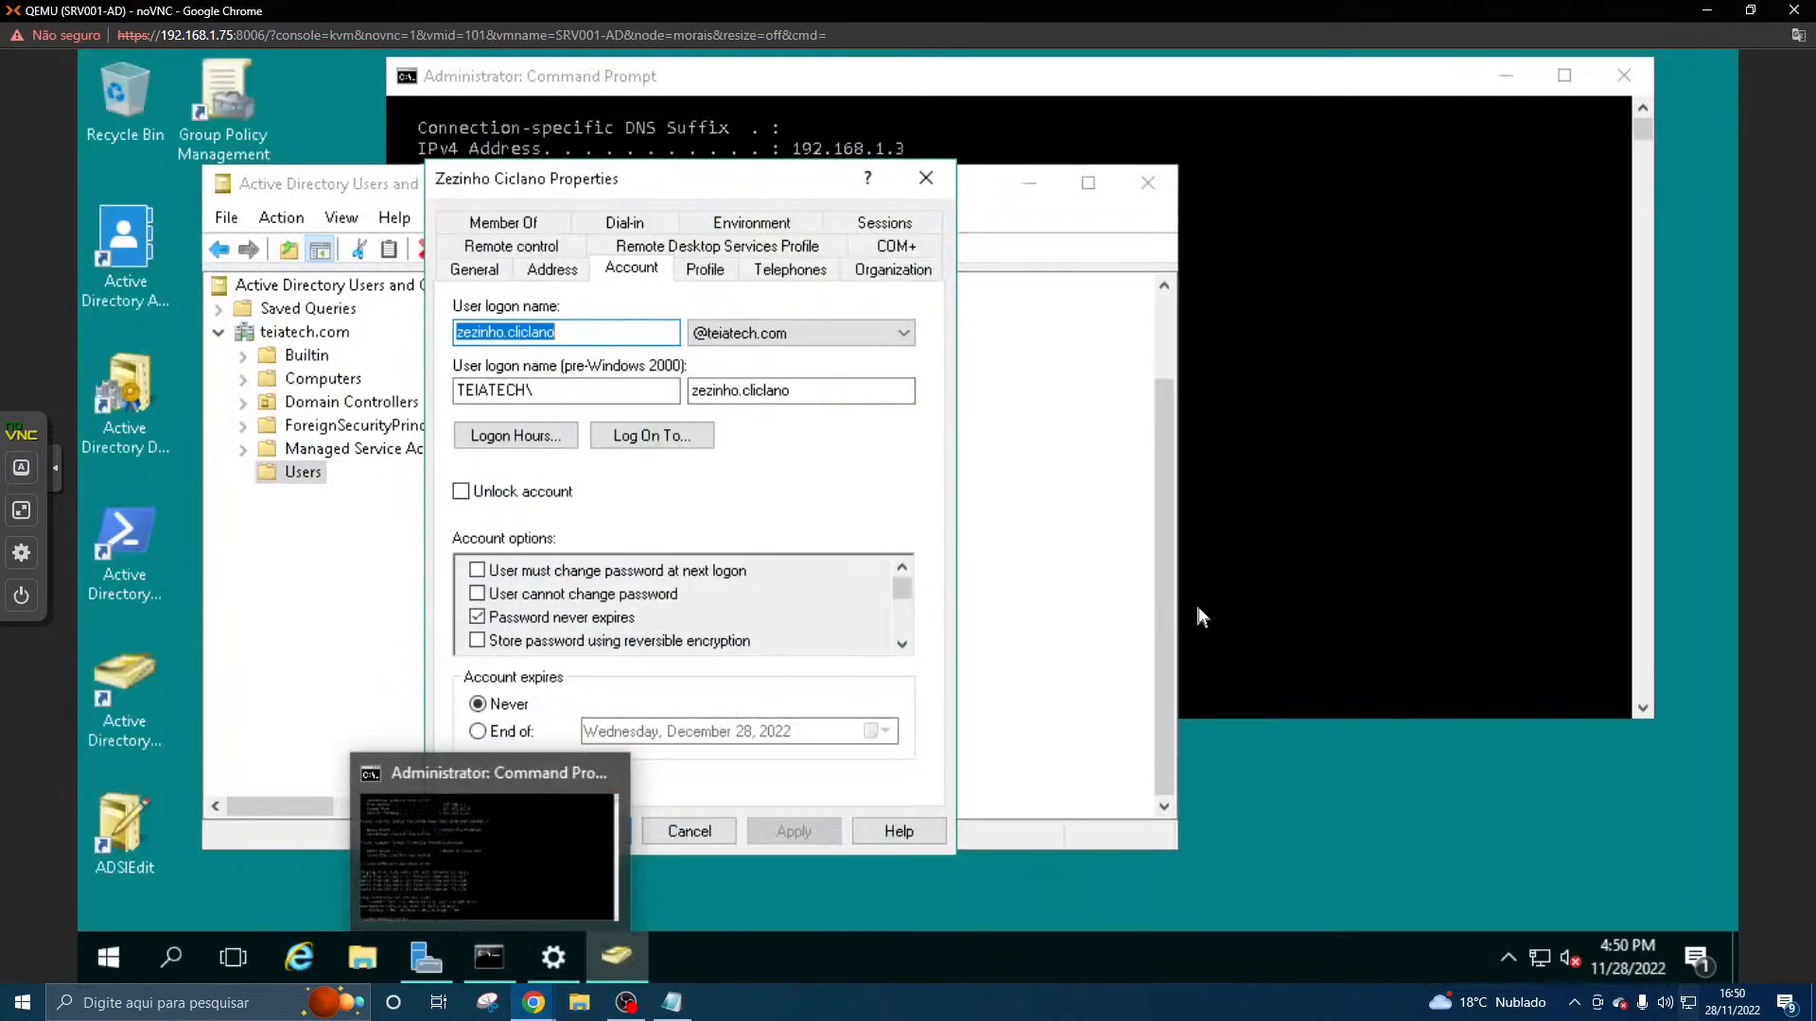
{"action": "left_click", "coordinate": [1091, 623]}
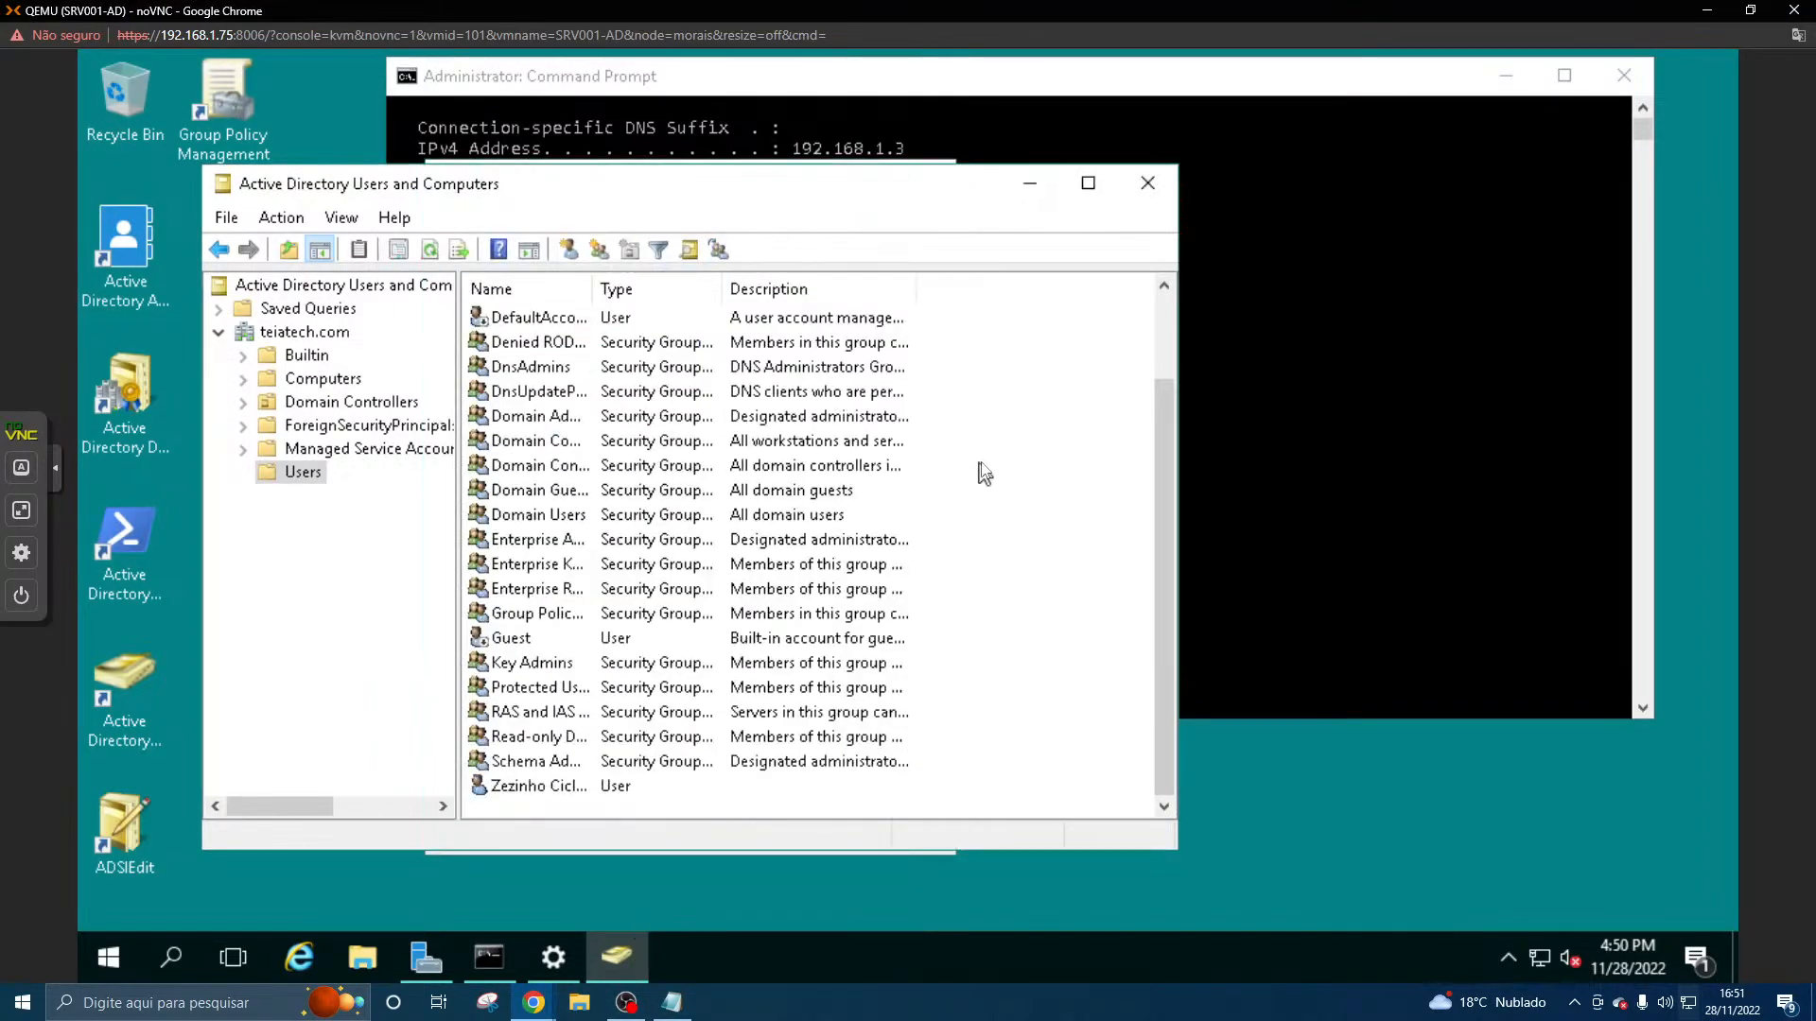
{"action": "left_click", "coordinate": [1148, 183]}
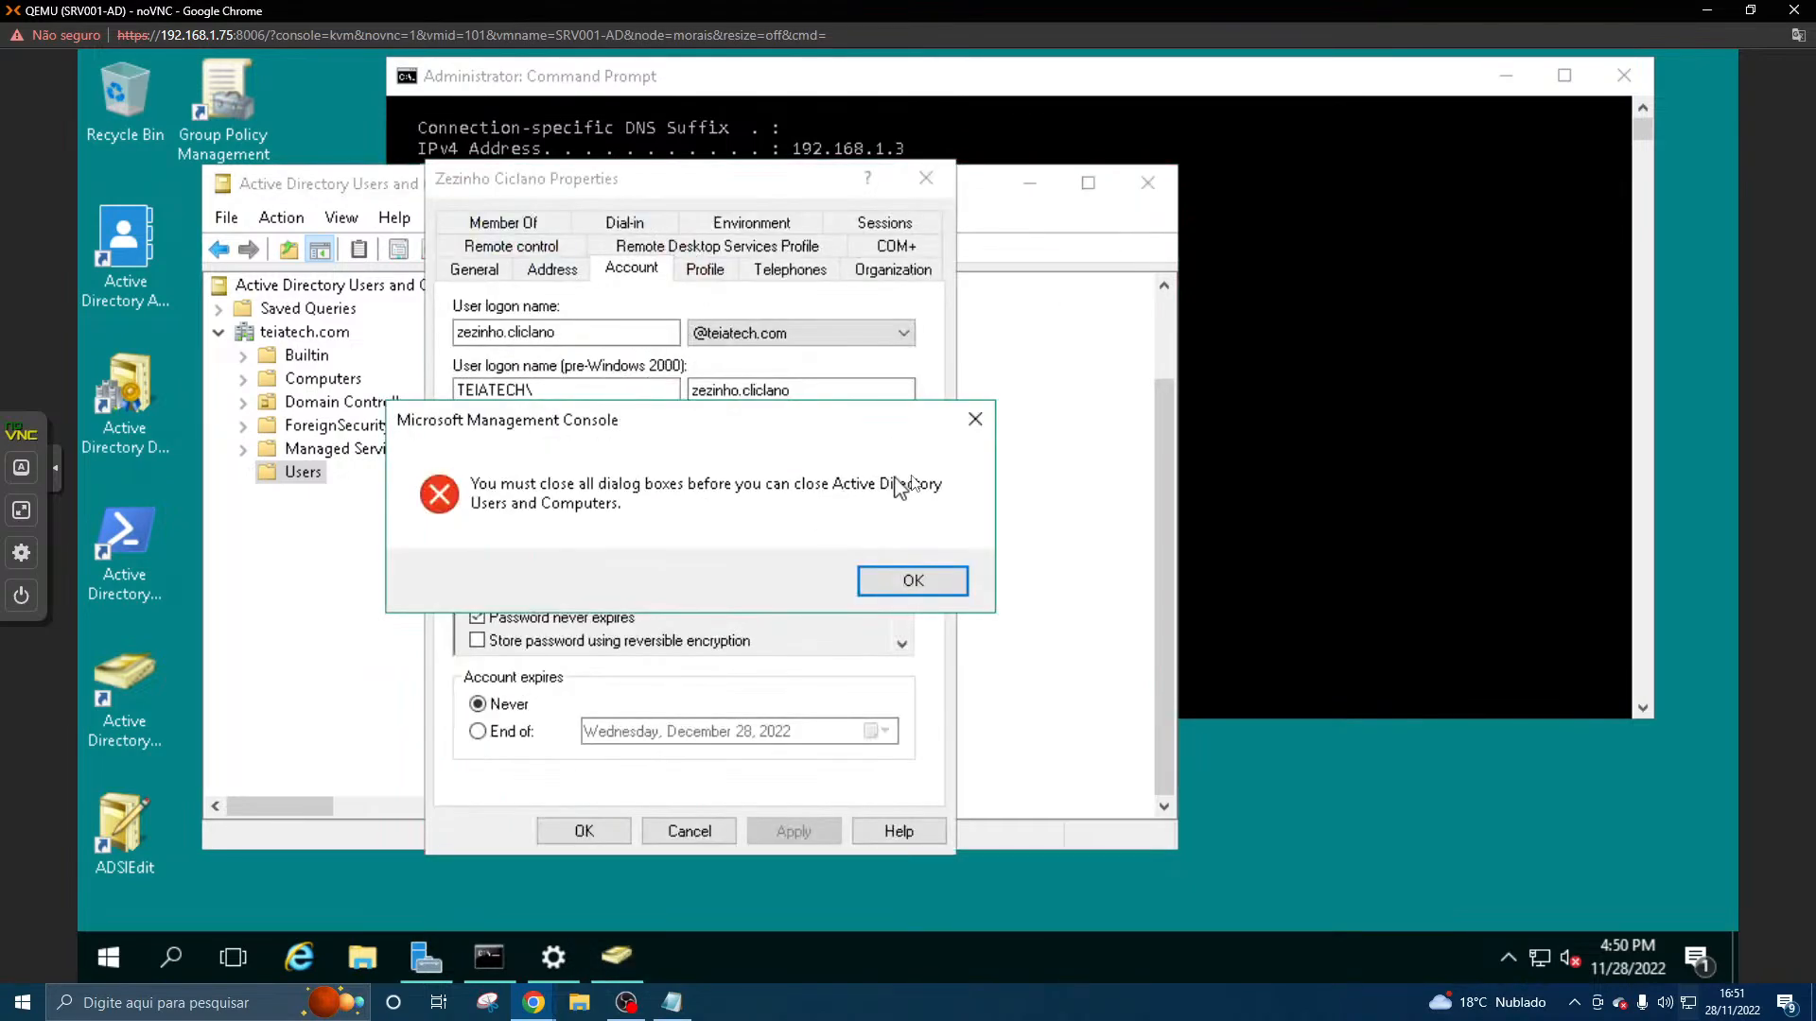
{"action": "left_click", "coordinate": [975, 418]}
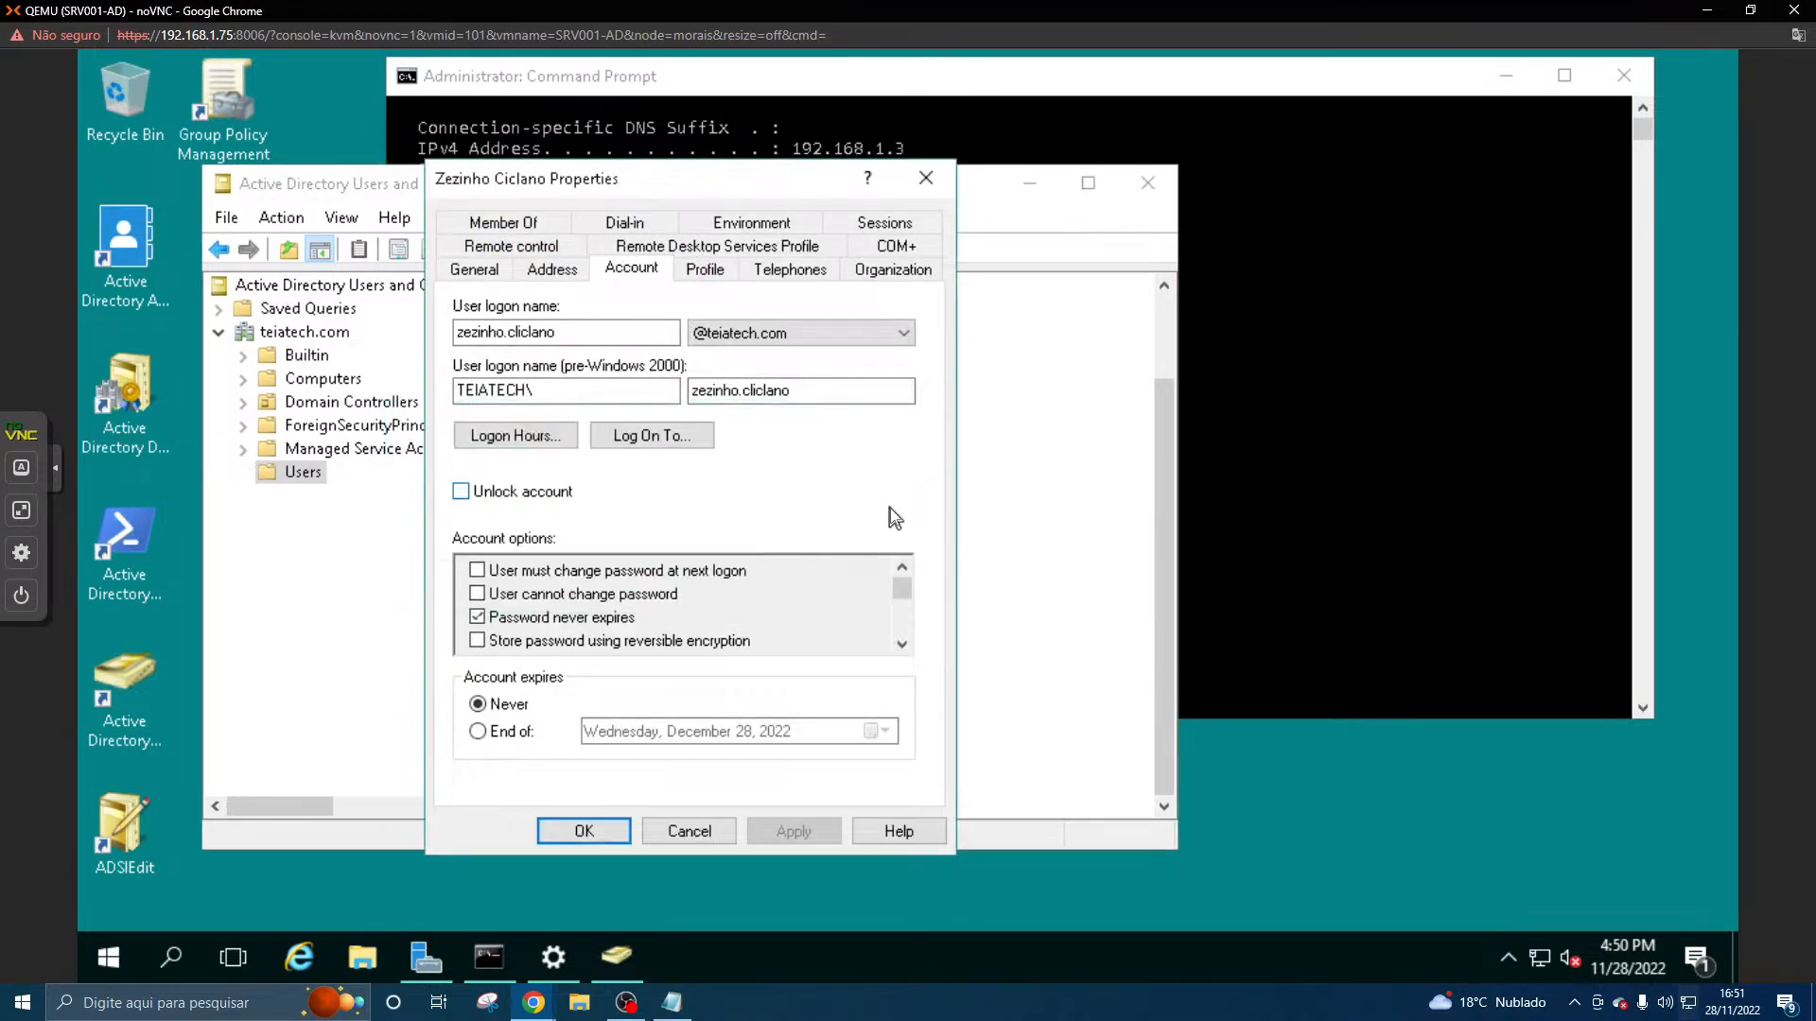
{"action": "left_click", "coordinate": [564, 331]}
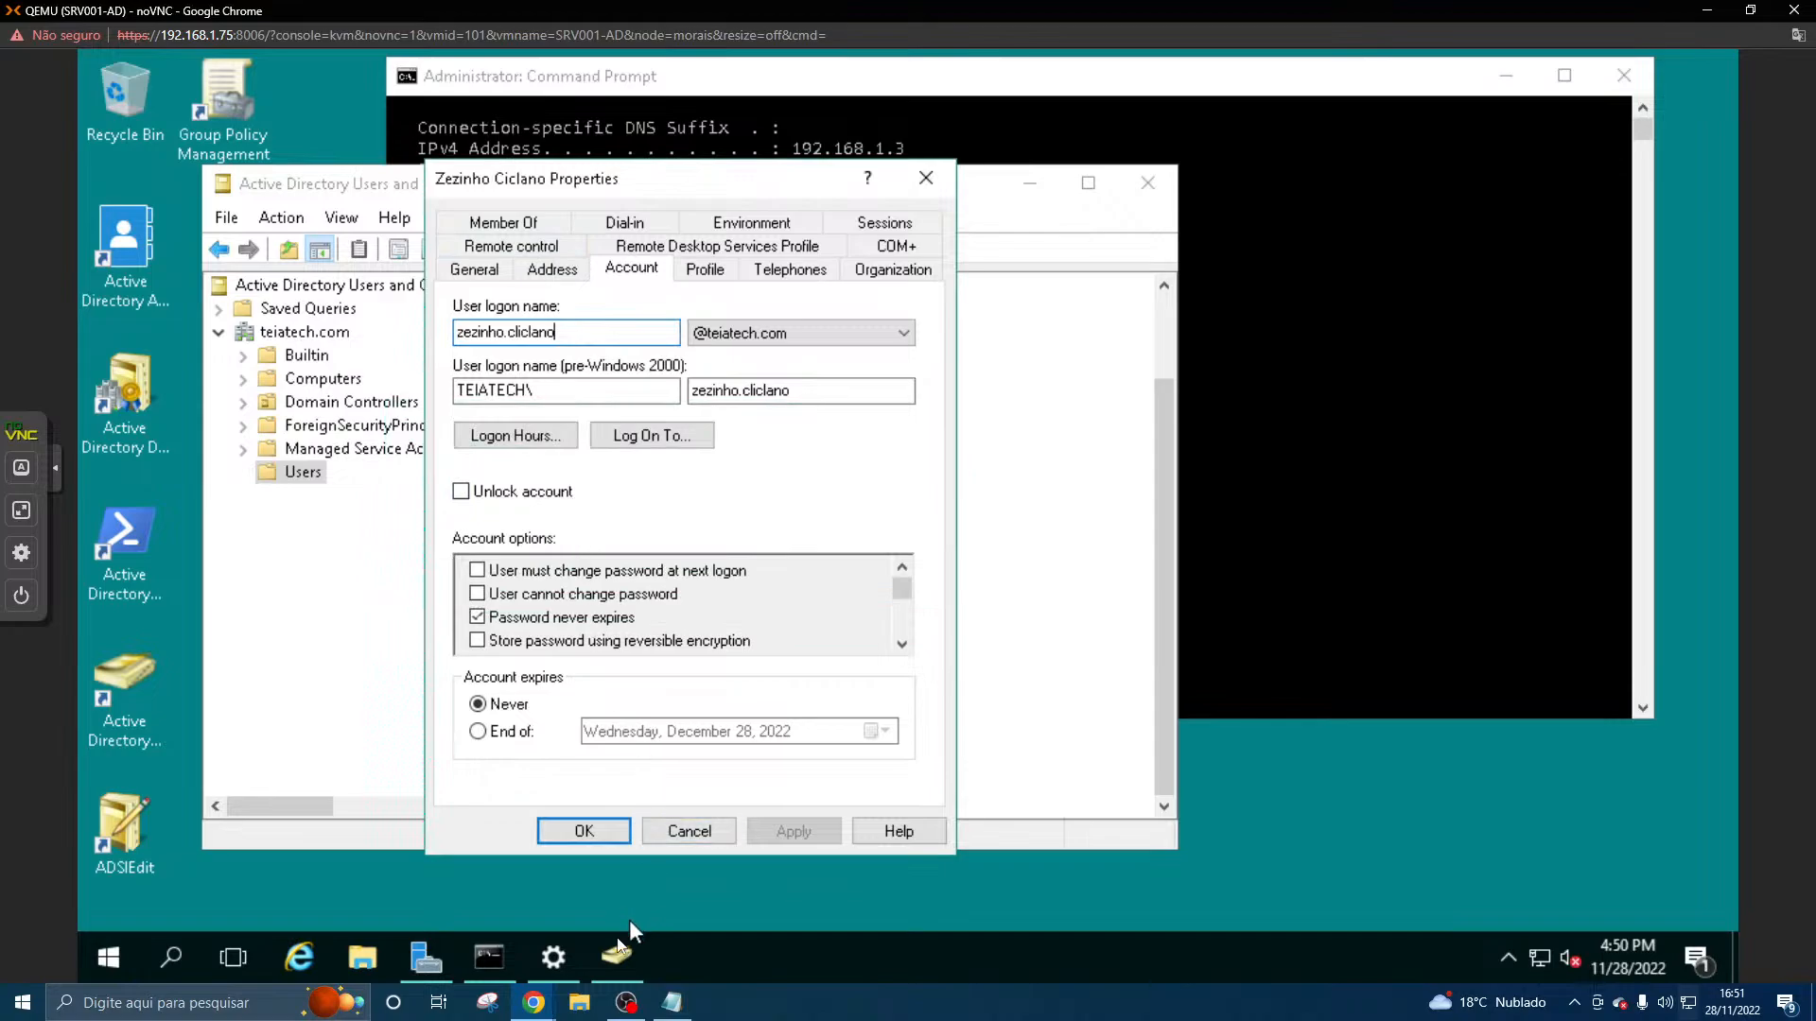
- Switch back to the Windows 7 client, retry the domain logon by re-entering the account password, and dismiss the result
{"action": "mouse_move", "coordinate": [535, 1001]}
{"action": "left_click", "coordinate": [702, 939]}
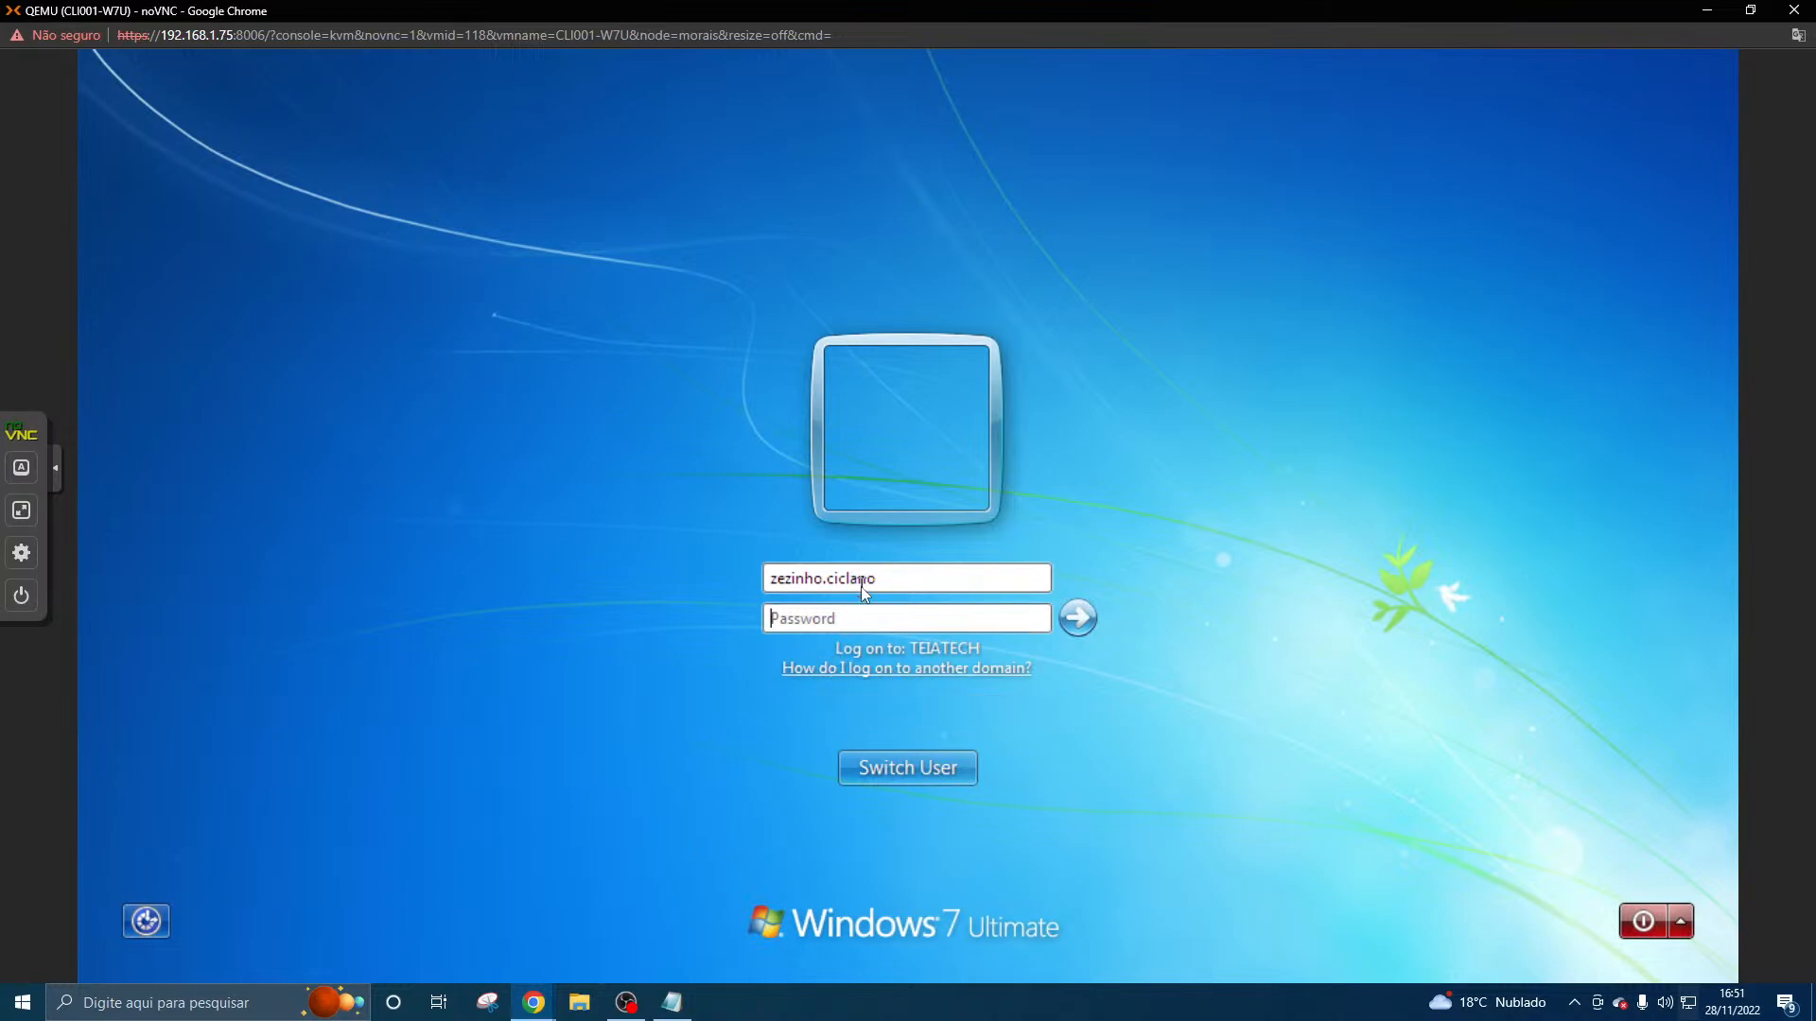
{"action": "left_click", "coordinate": [869, 619]}
{"action": "type", "text": "•••••••••••••"}
{"action": "left_click", "coordinate": [1078, 622]}
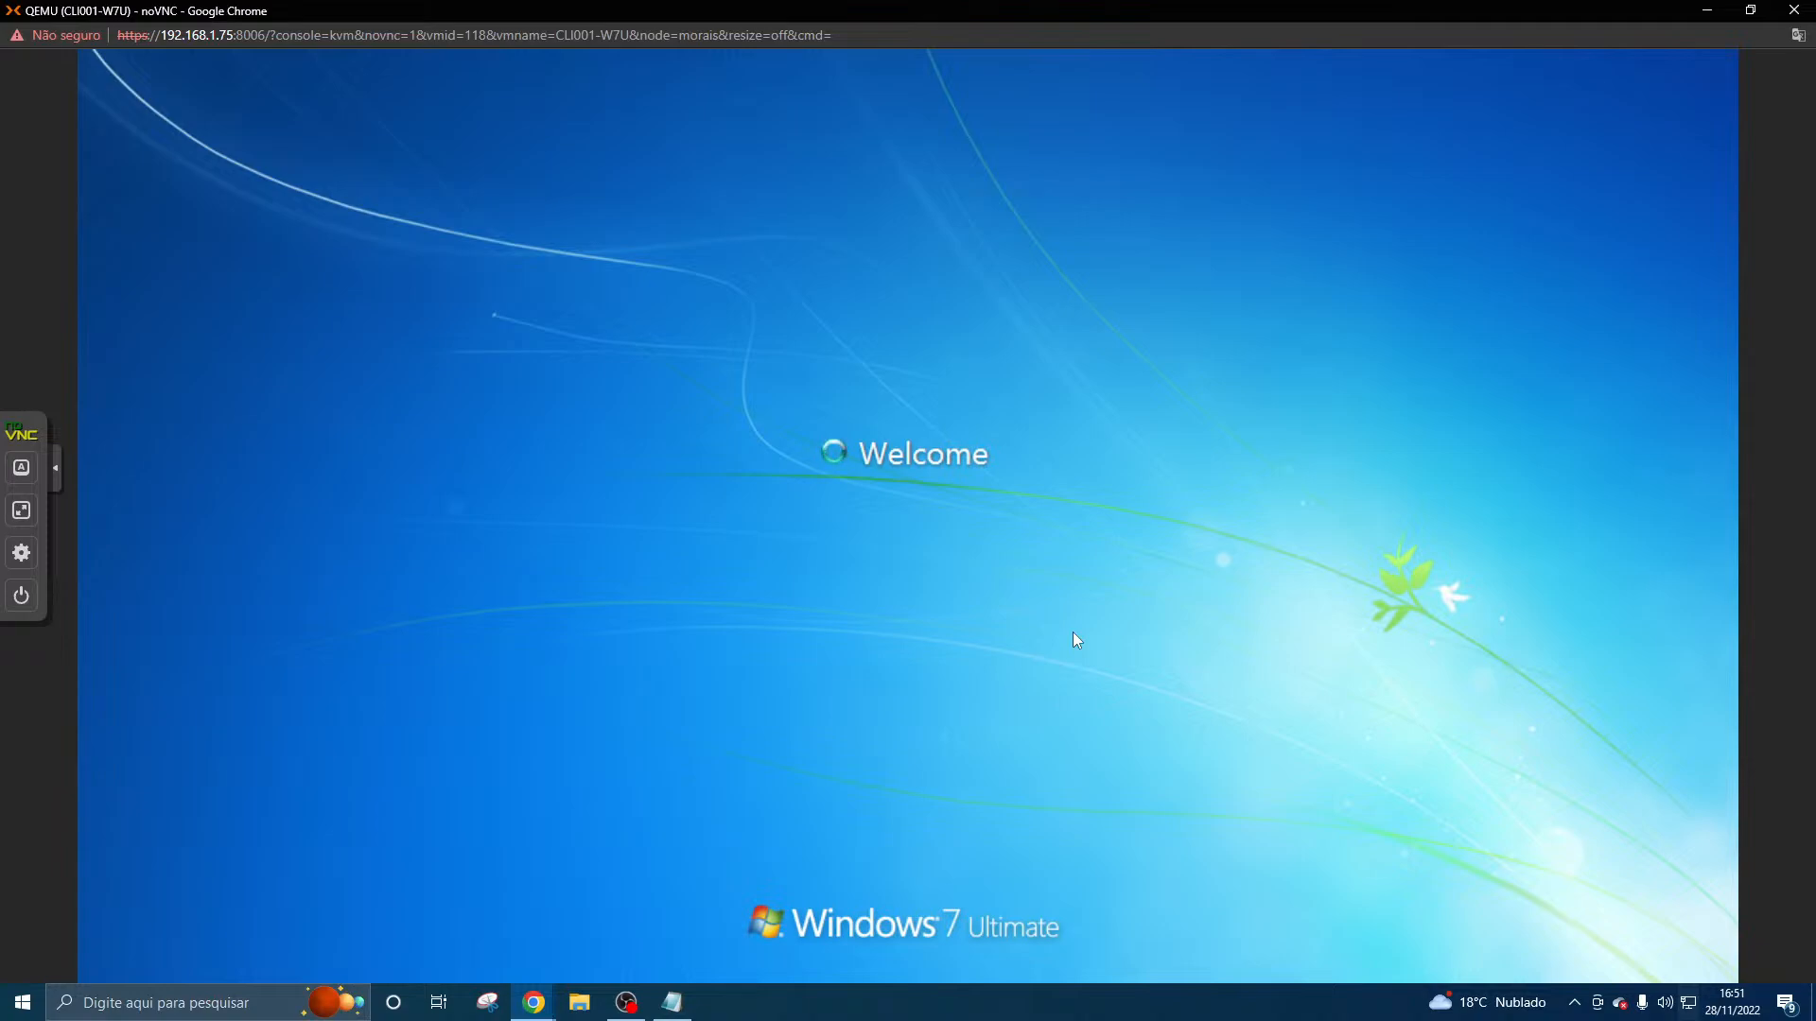
{"action": "left_click", "coordinate": [967, 774]}
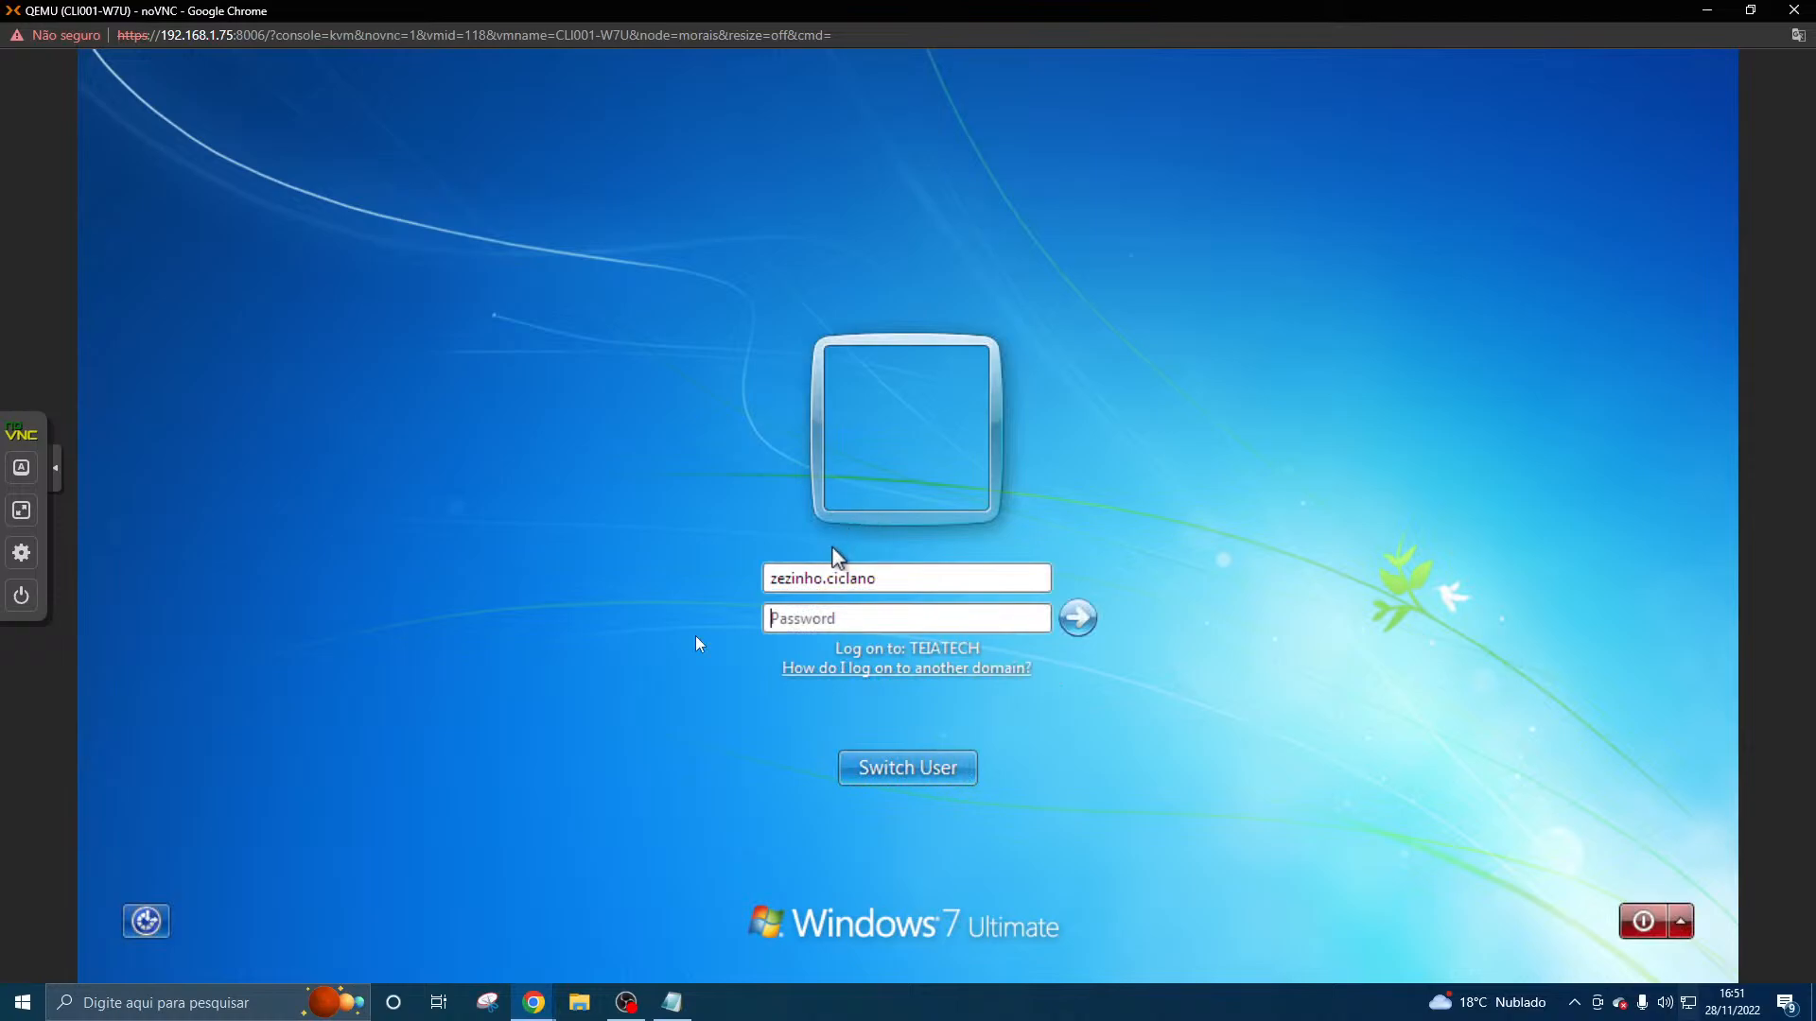
- Show the SRV001-AD console as a smaller window over the client to check the account details, and maximize it again
{"action": "mouse_move", "coordinate": [533, 1002]}
{"action": "left_click", "coordinate": [511, 922]}
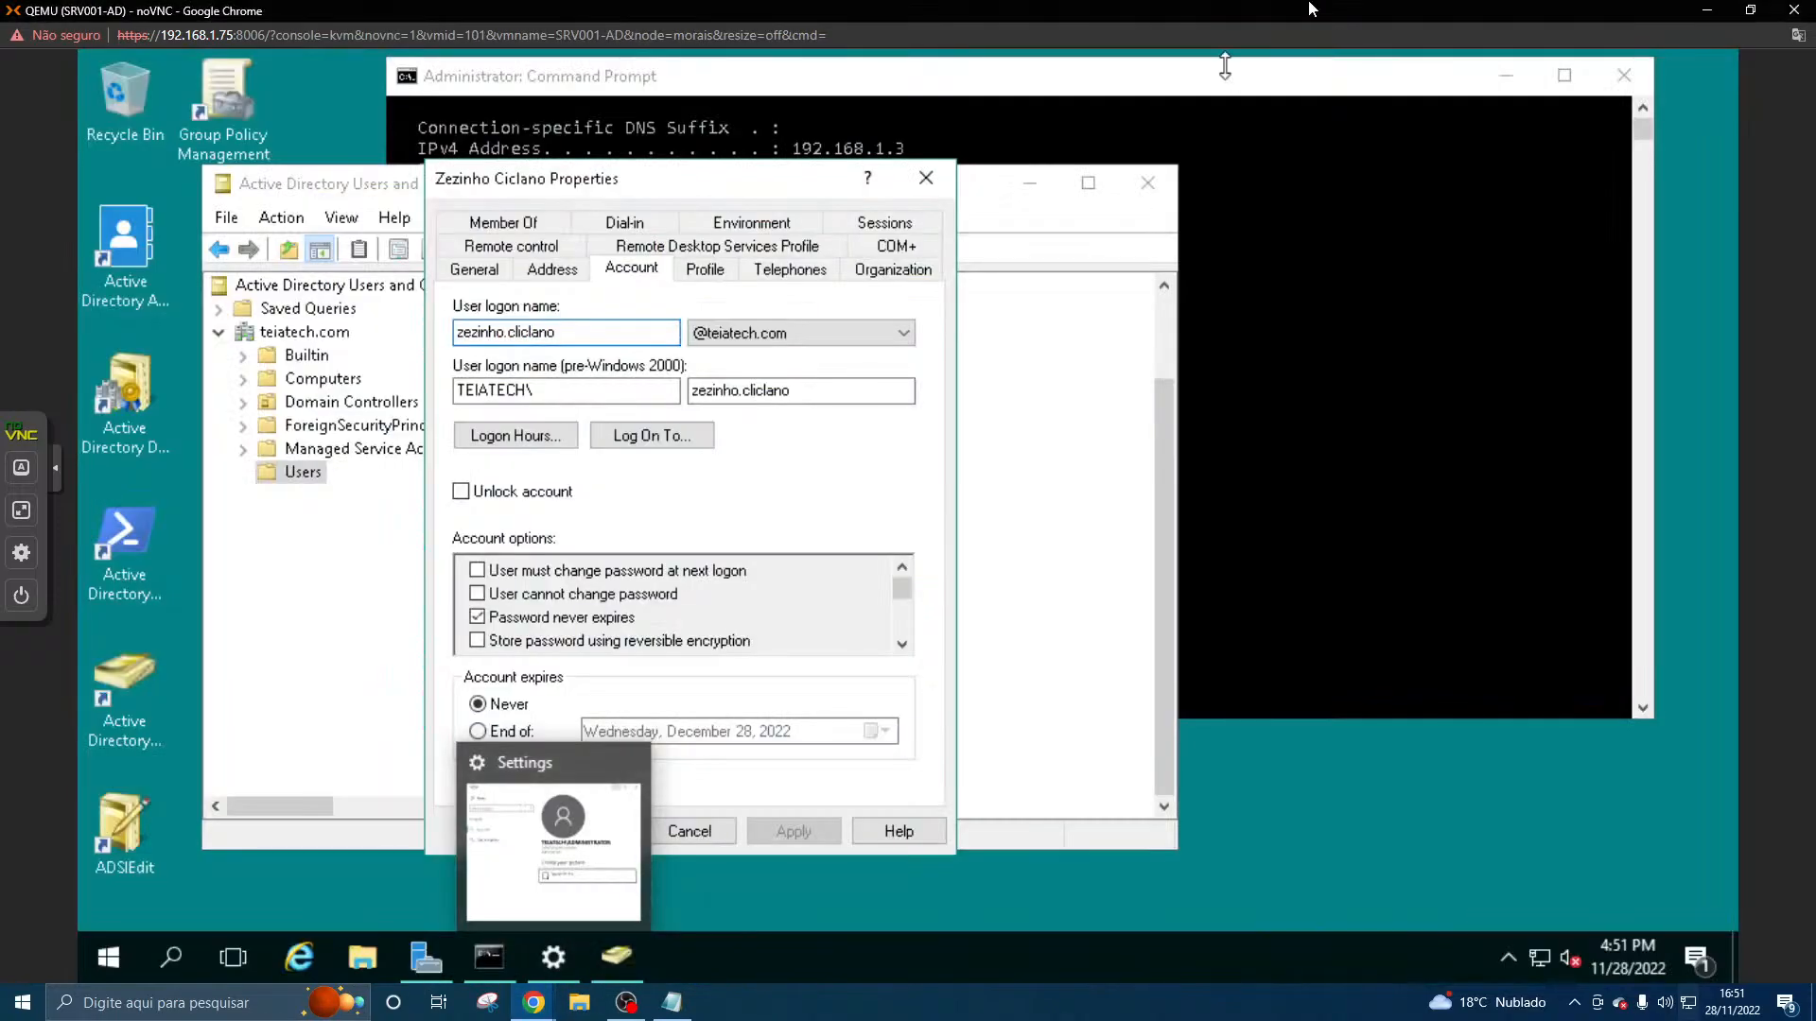
{"action": "double_click", "coordinate": [1308, 9]}
{"action": "left_click_drag", "start_coordinate": [1304, 14], "coordinate": [1108, 153]}
{"action": "left_click", "coordinate": [1109, 170]}
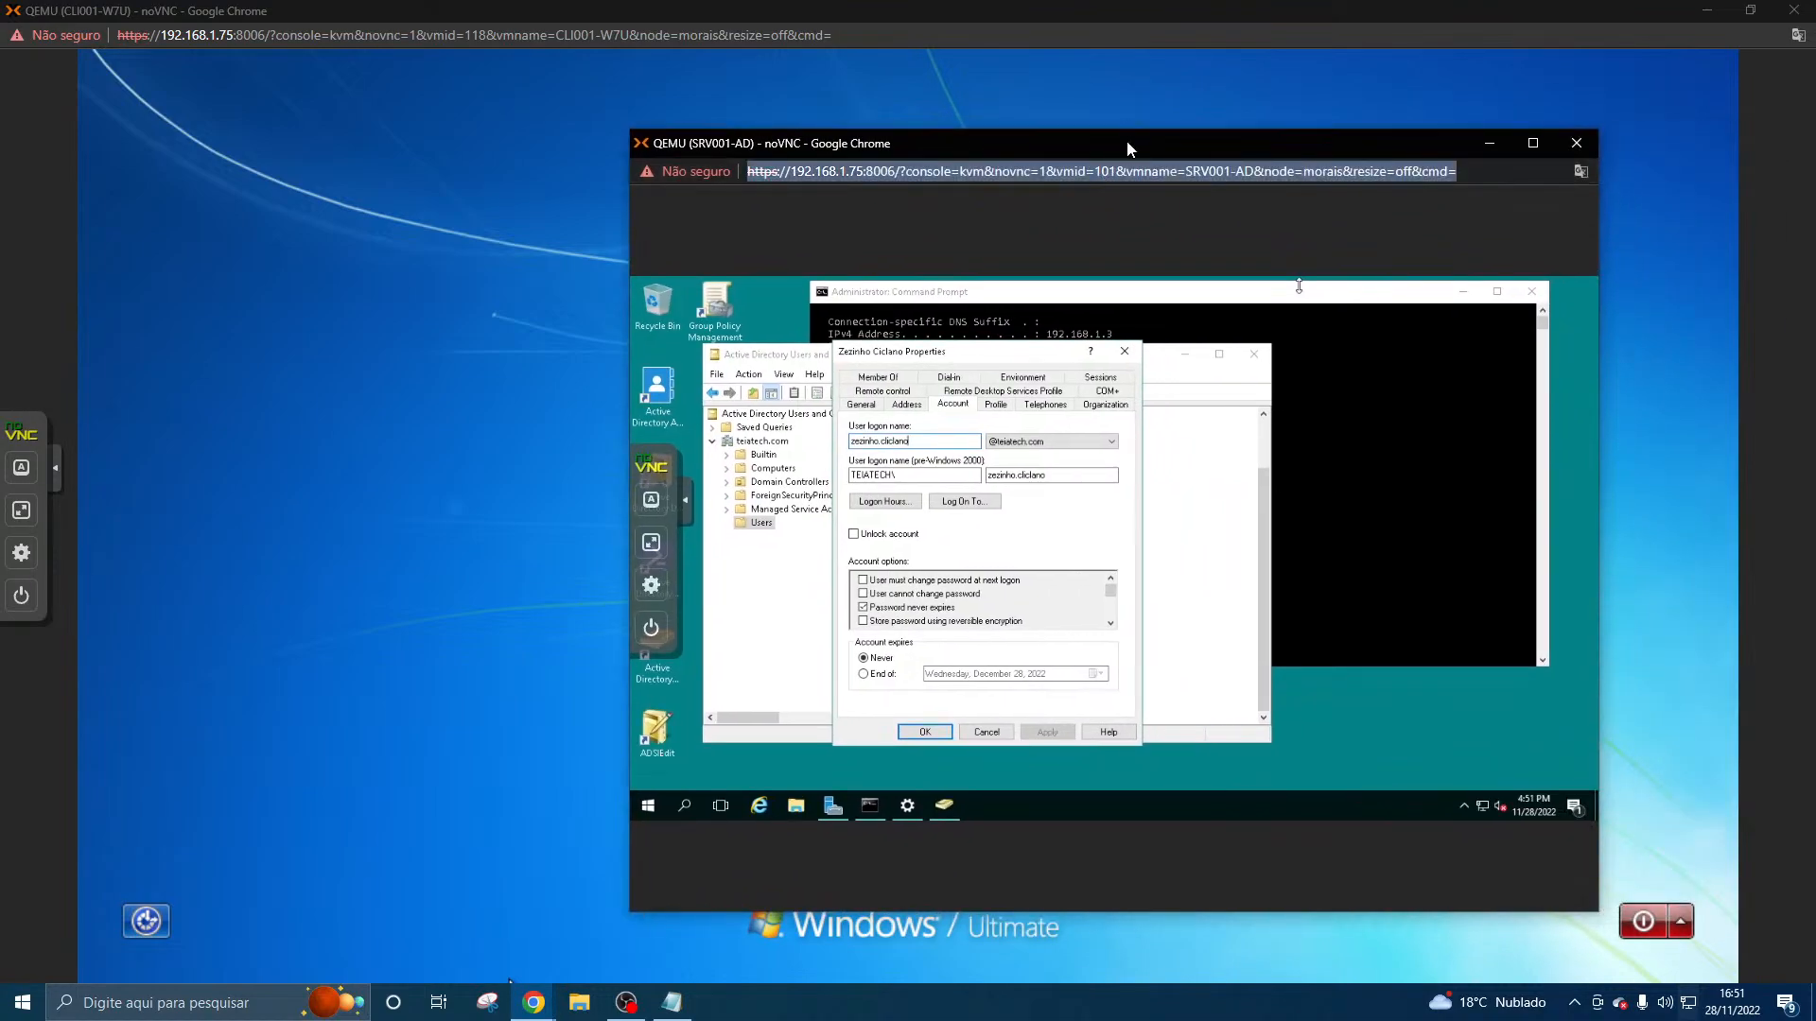
{"action": "double_click", "coordinate": [1127, 143]}
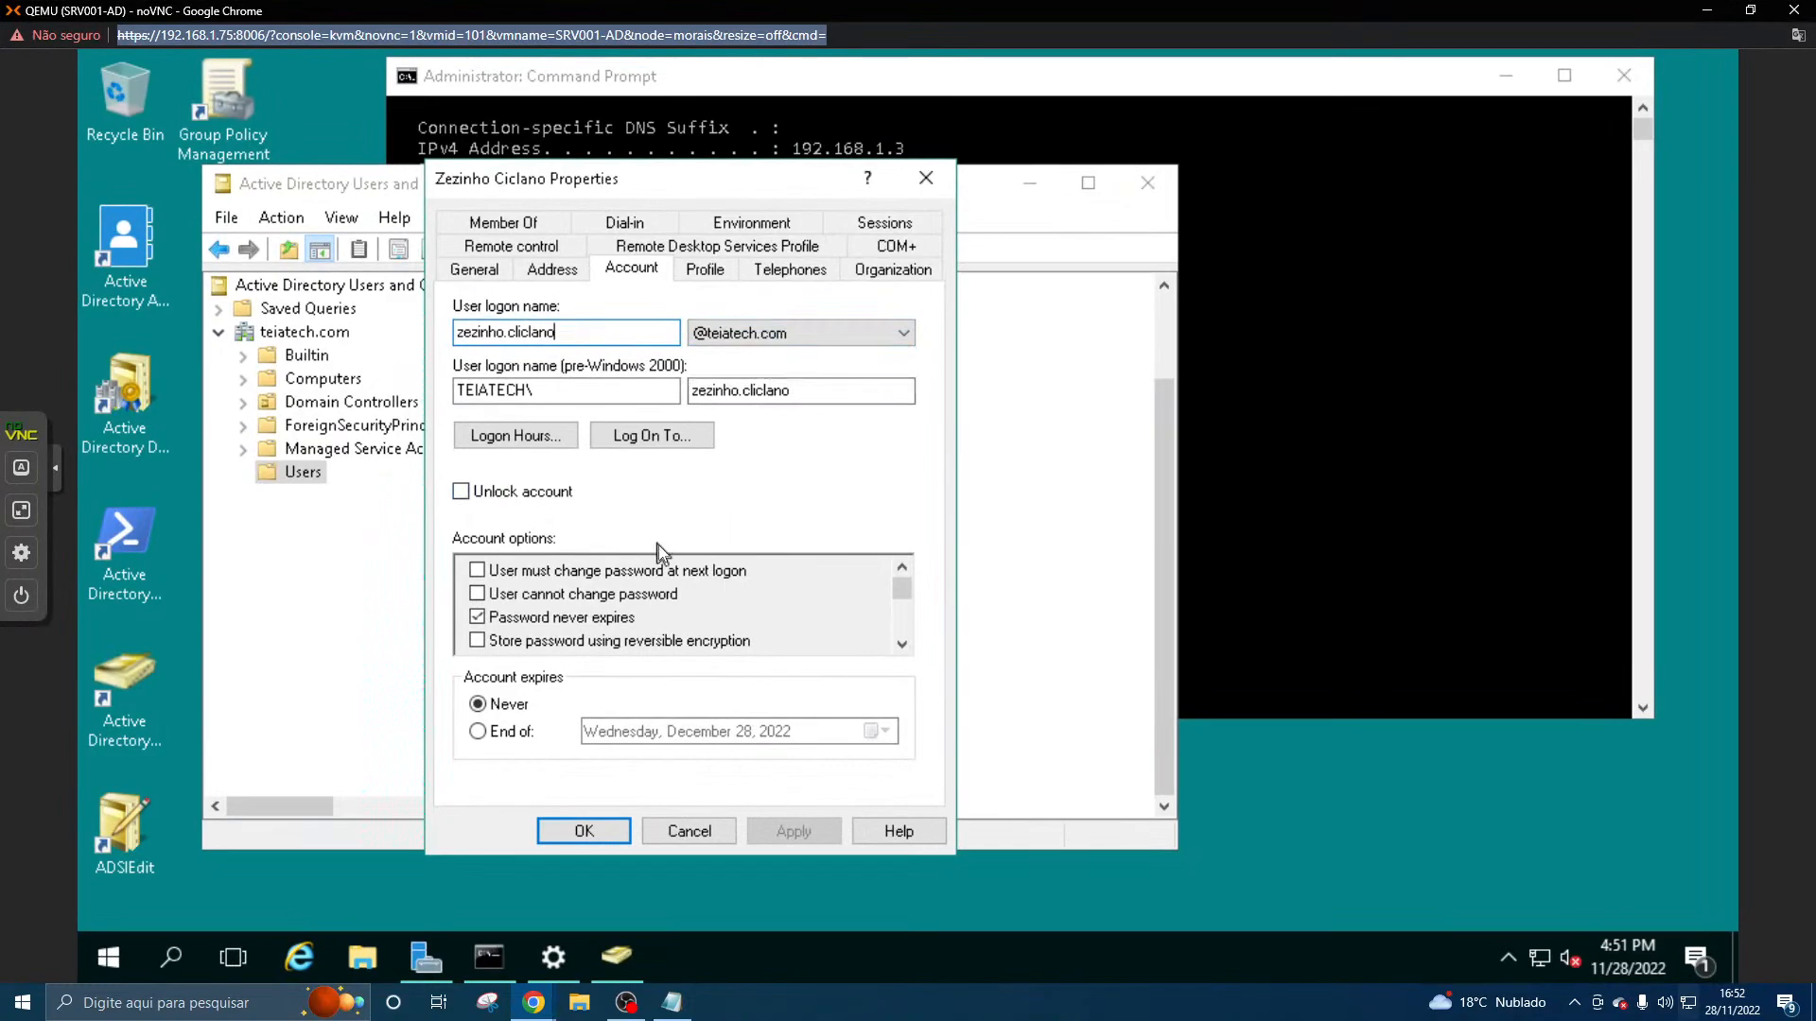
- Look through the user's profile, address, general, account, telephone and organization properties for logon settings, and close the properties
{"action": "left_click", "coordinate": [692, 276]}
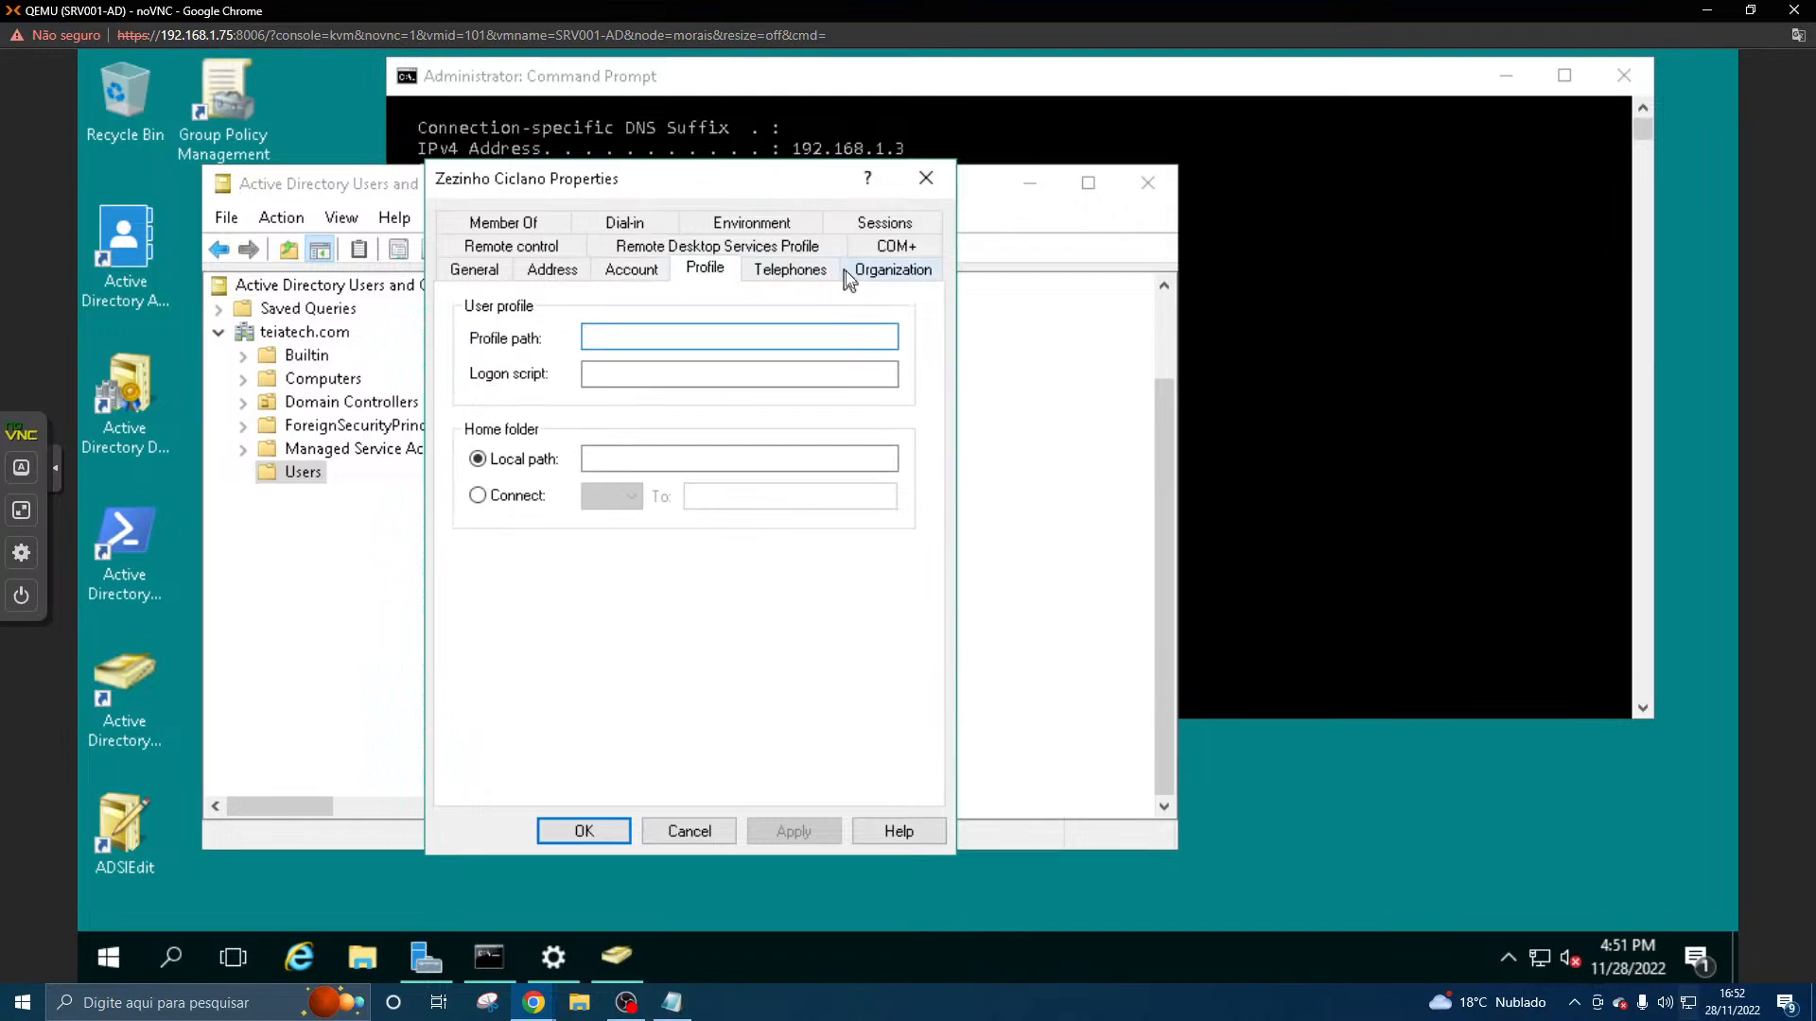
{"action": "left_click", "coordinate": [554, 269]}
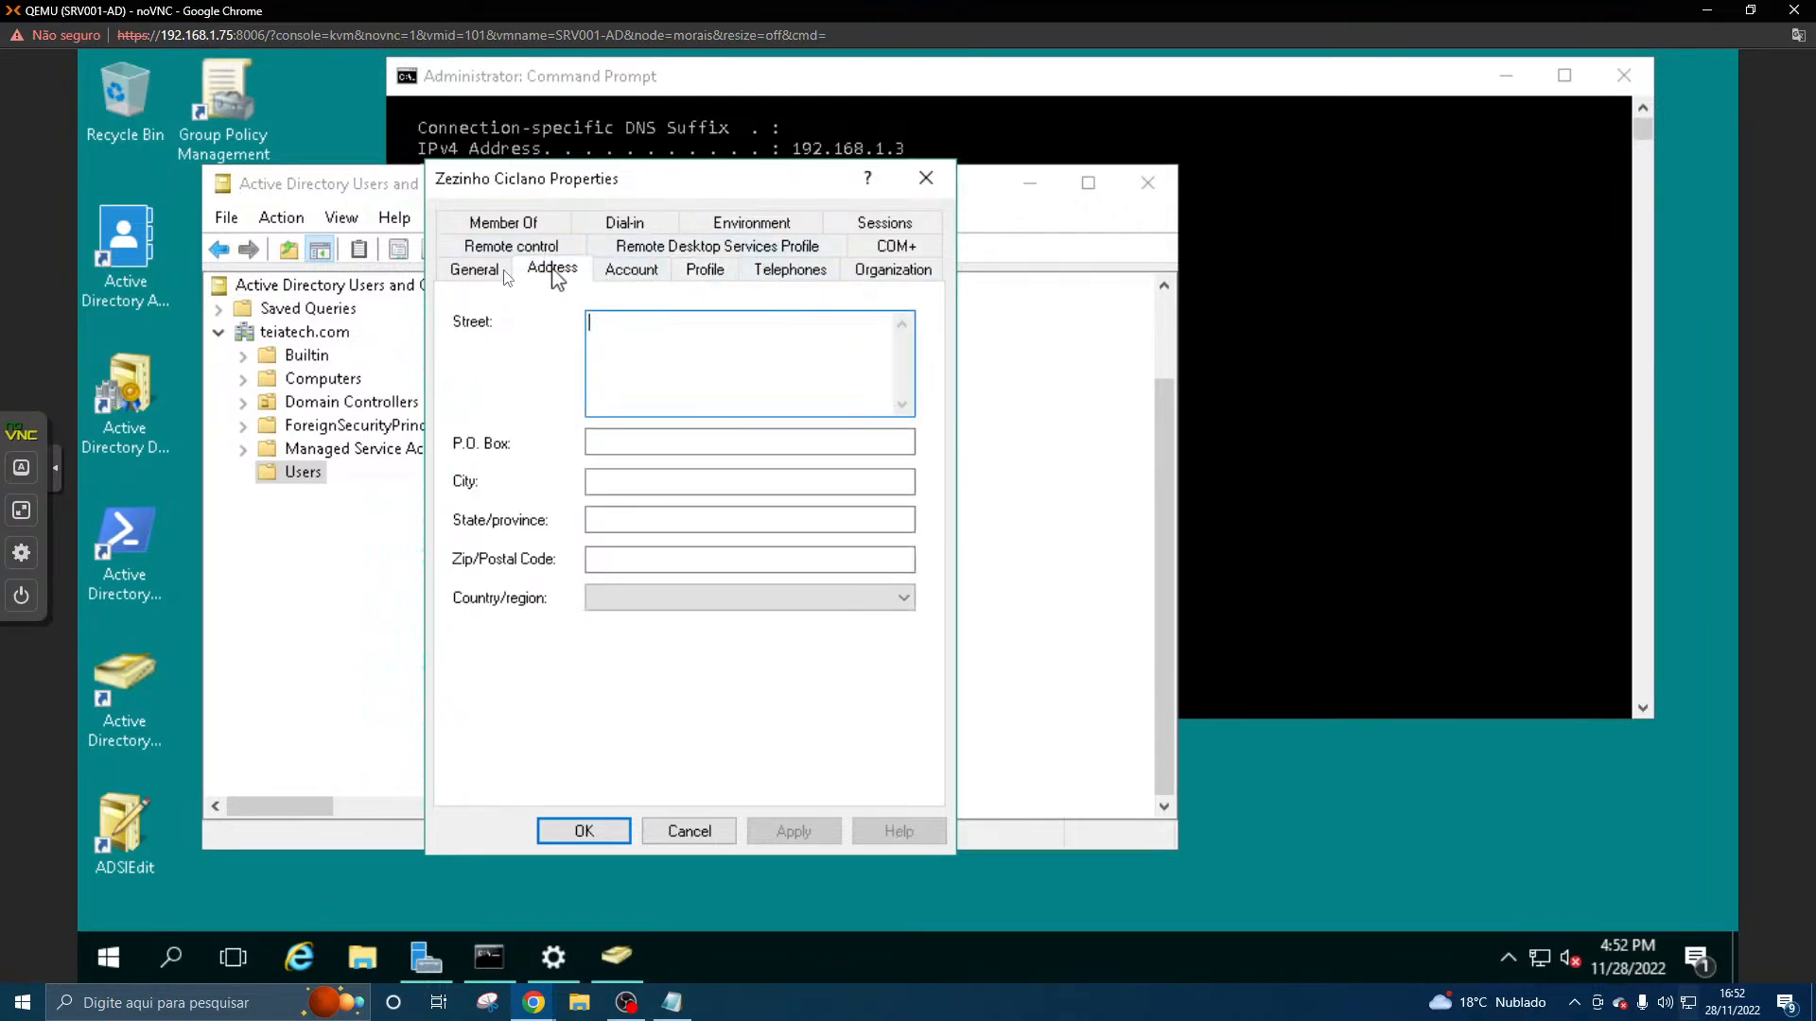
{"action": "left_click", "coordinate": [477, 270]}
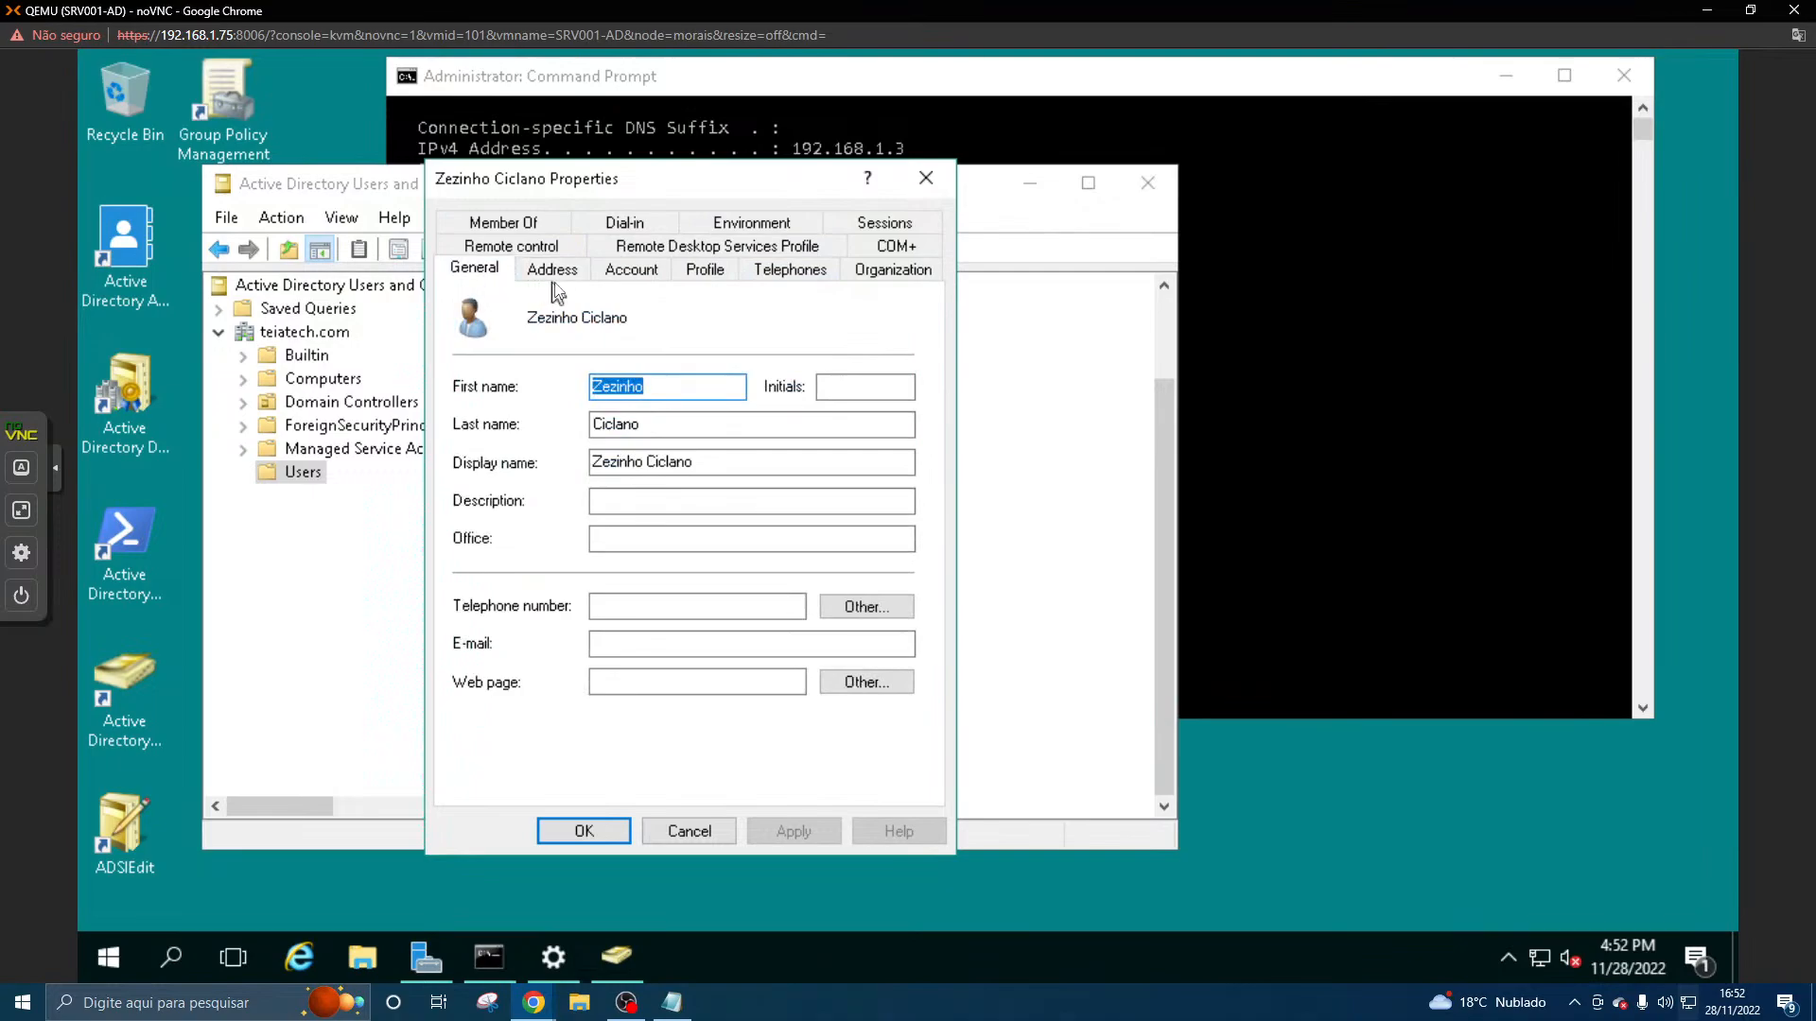
{"action": "left_click", "coordinate": [639, 269]}
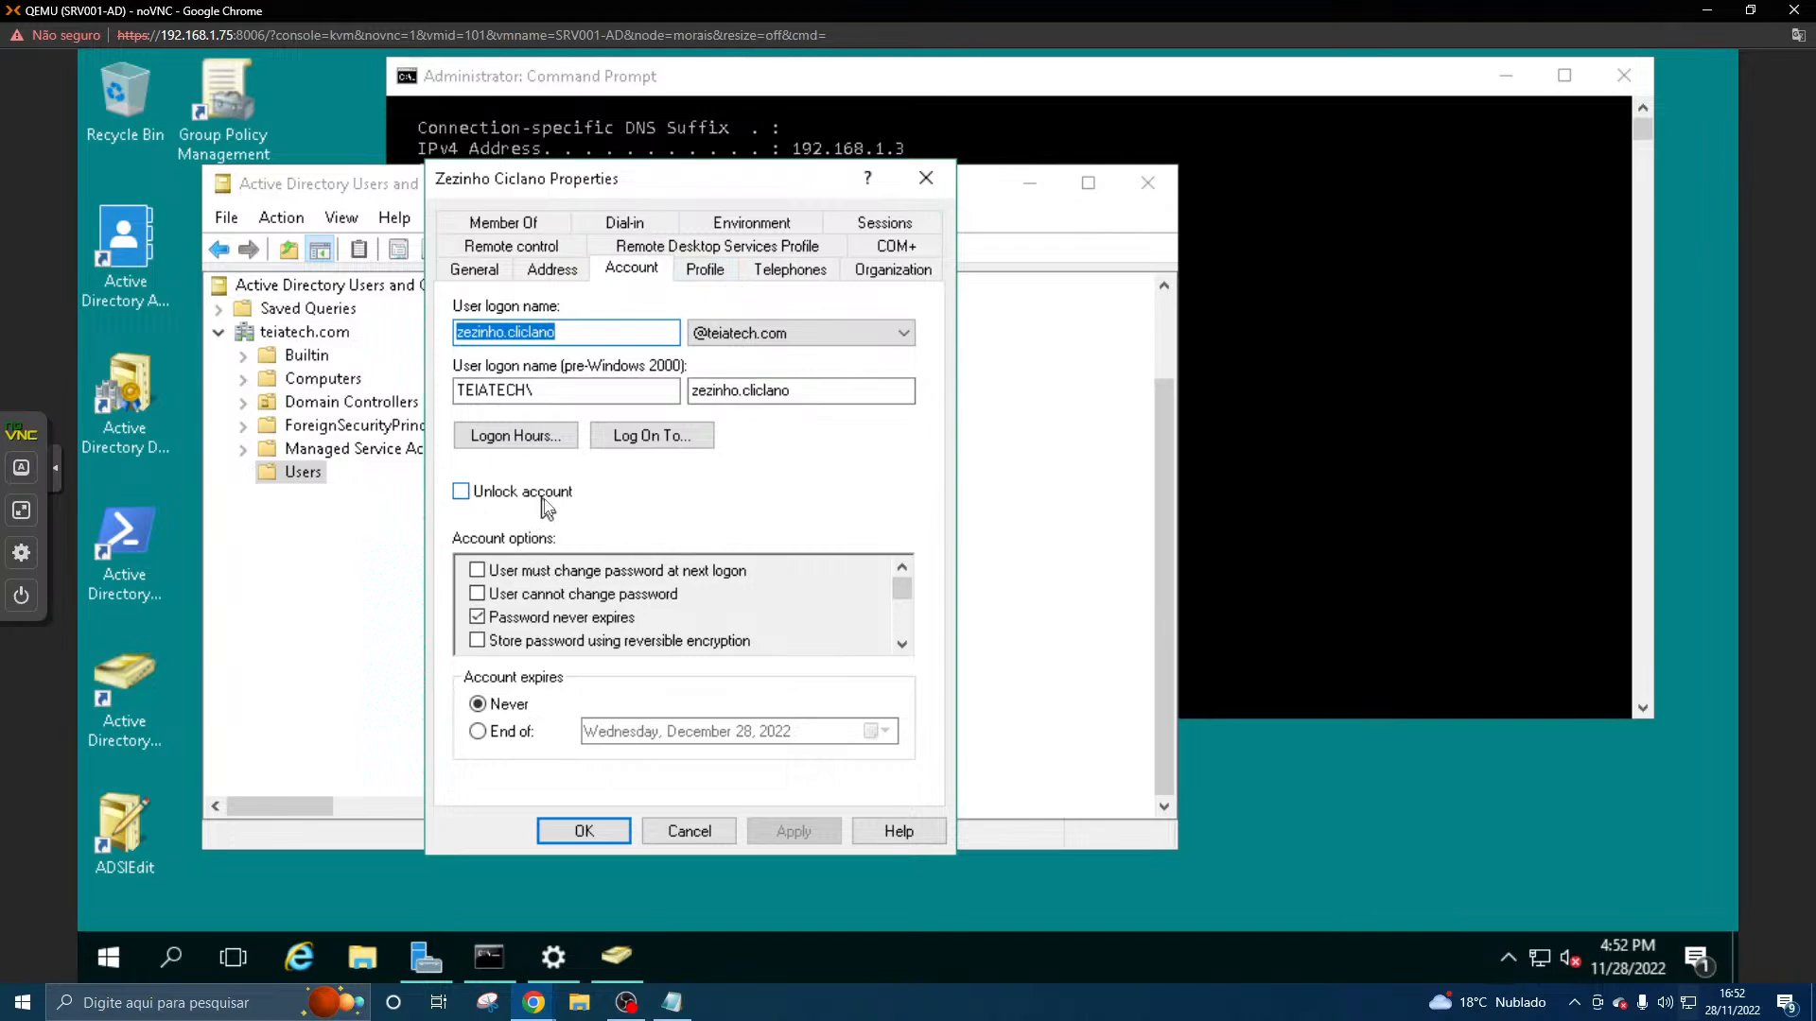
{"action": "left_click", "coordinate": [719, 276]}
{"action": "left_click", "coordinate": [790, 272]}
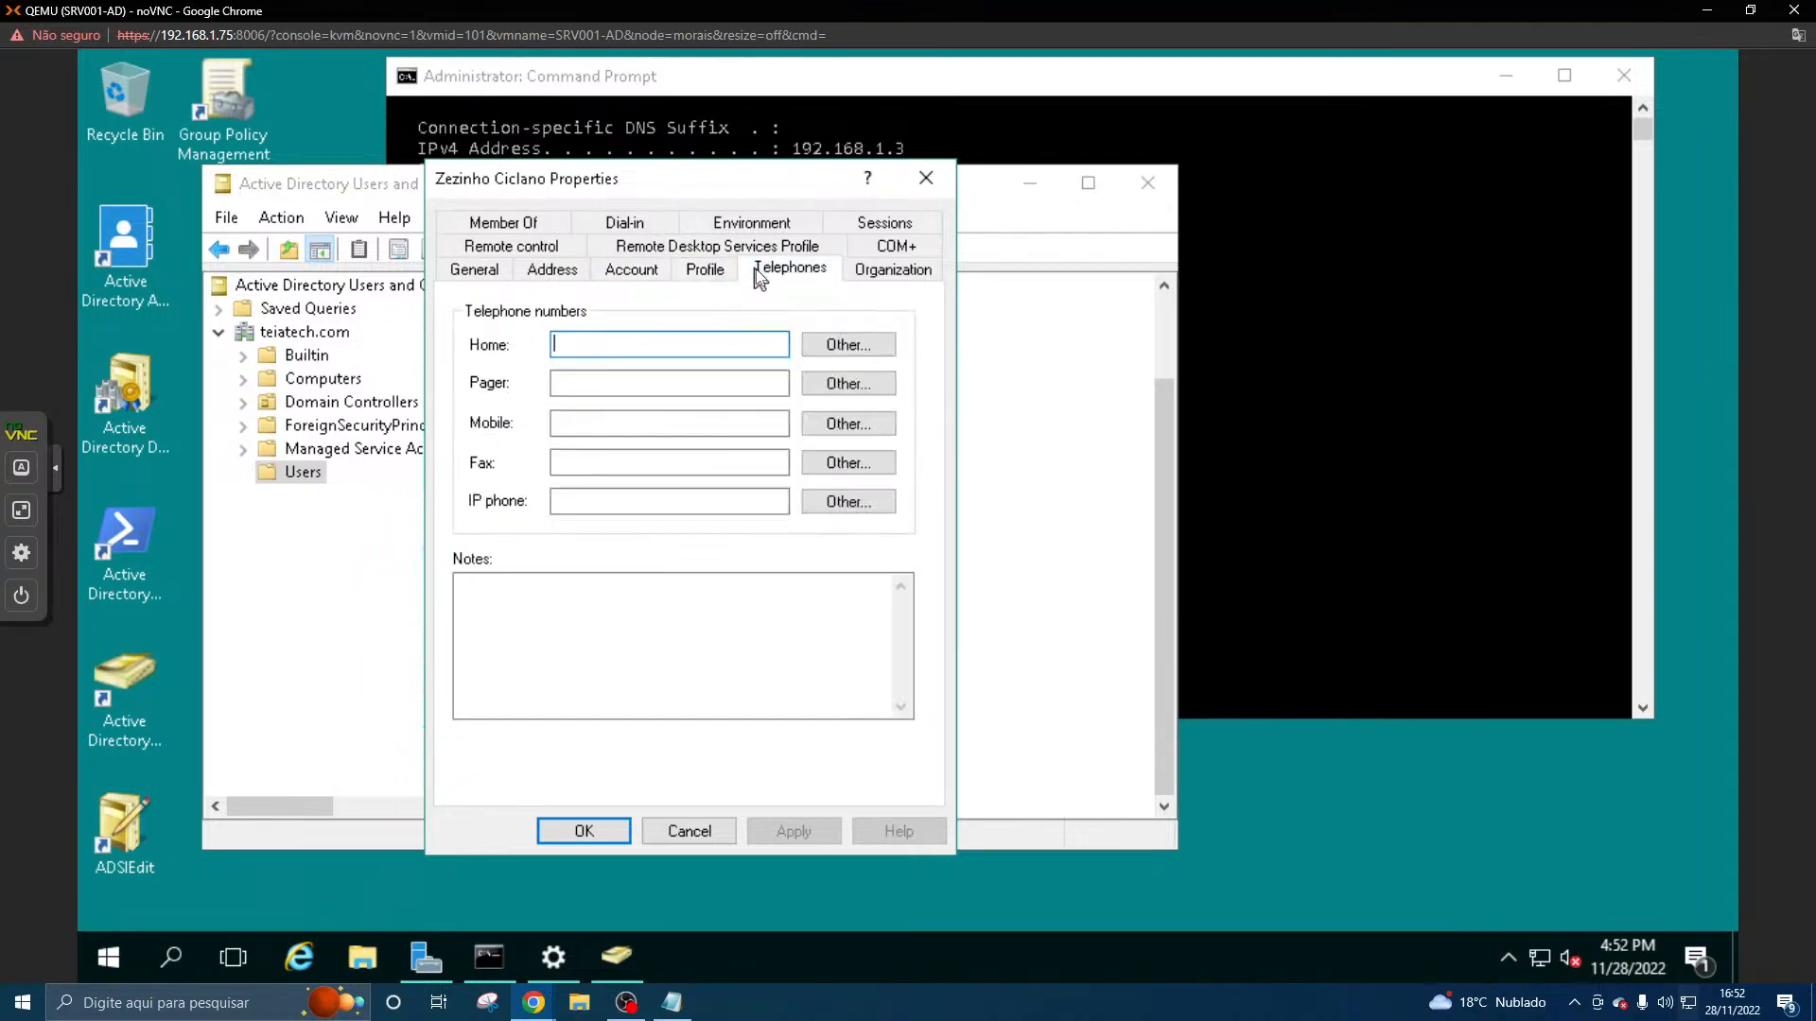
{"action": "left_click", "coordinate": [866, 273]}
{"action": "left_click", "coordinate": [632, 276]}
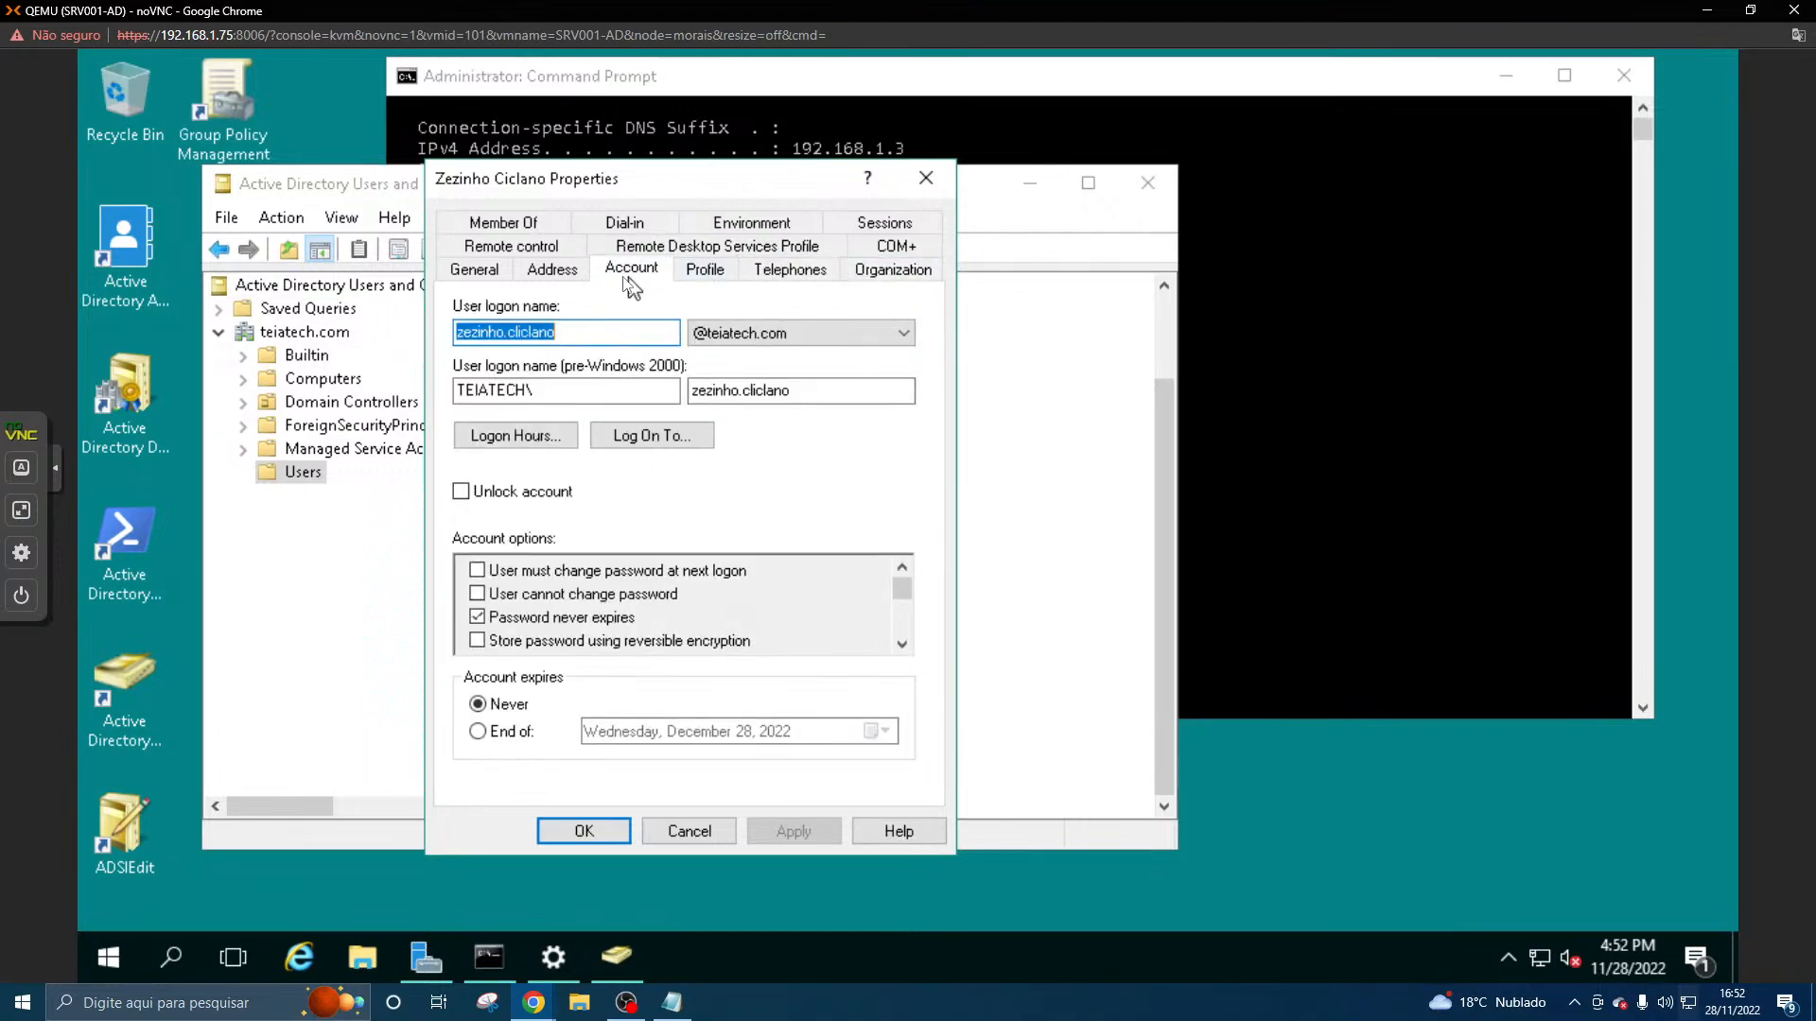
{"action": "left_click", "coordinate": [556, 273]}
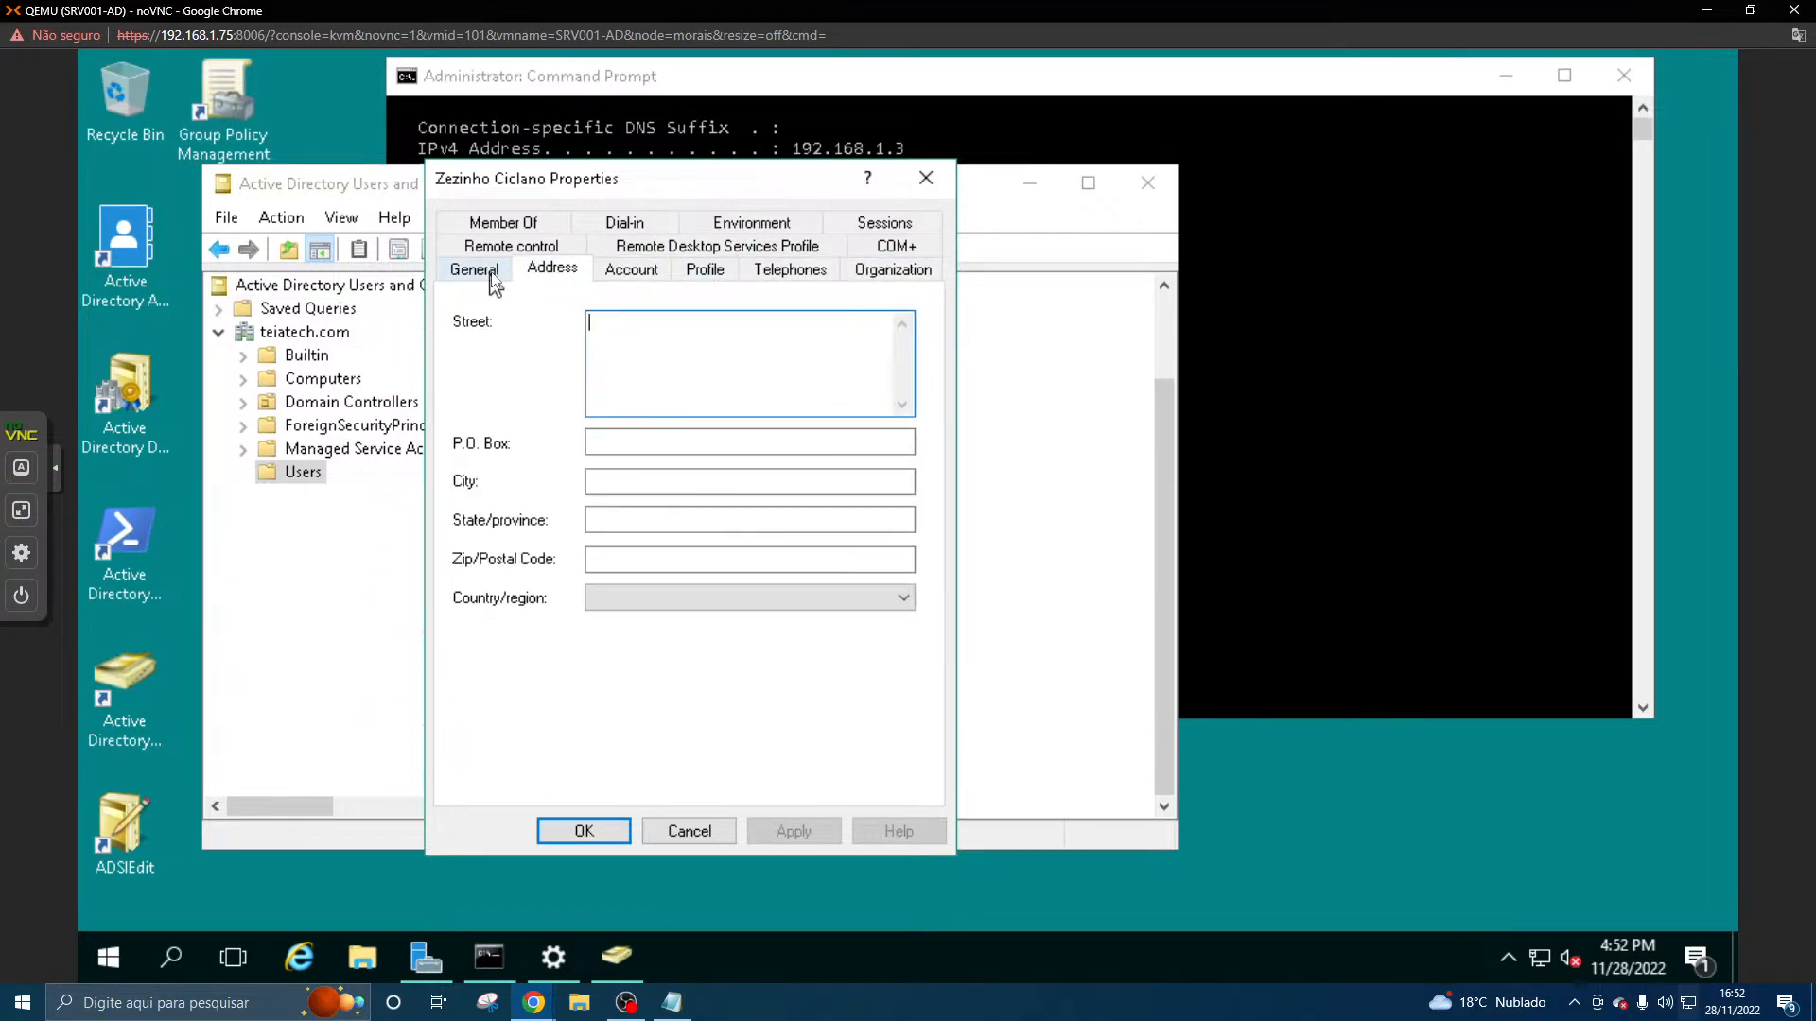
{"action": "left_click", "coordinate": [491, 272]}
{"action": "left_click", "coordinate": [568, 271]}
{"action": "left_click", "coordinate": [926, 179]}
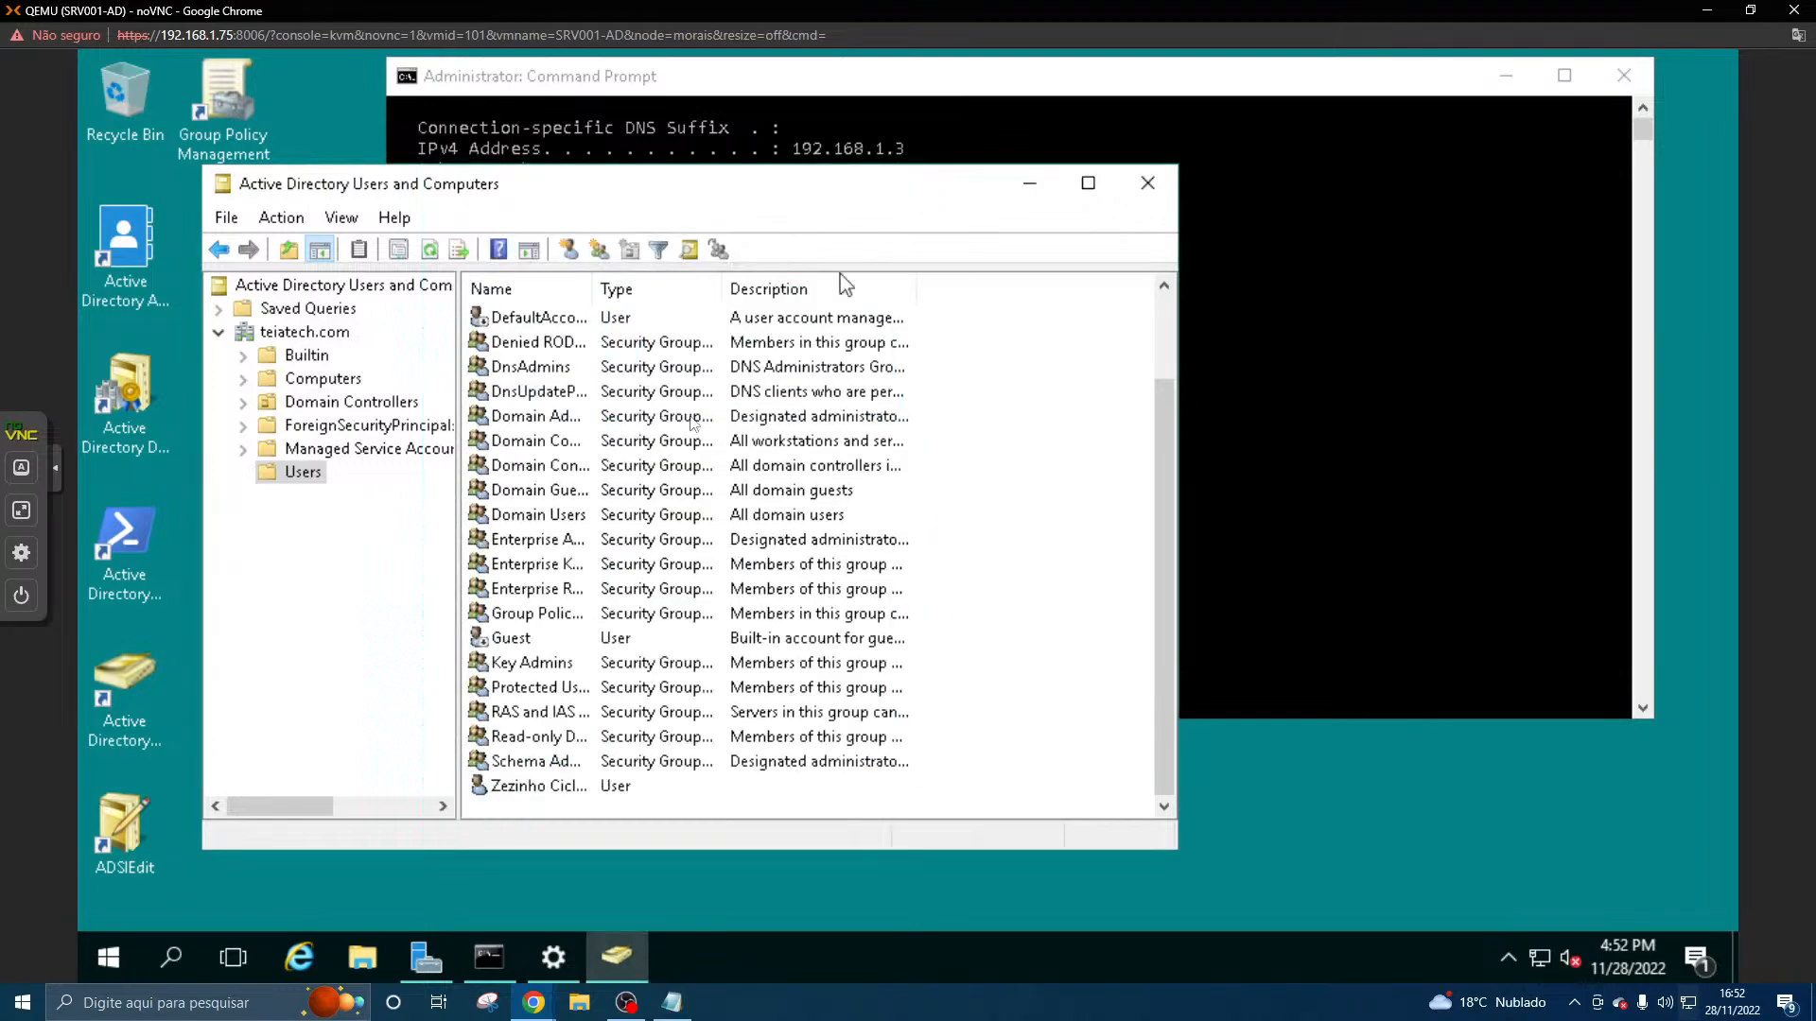
- Open Reset Password for the domain user and turn off Caps Lock on the server
{"action": "right_click", "coordinate": [513, 785]}
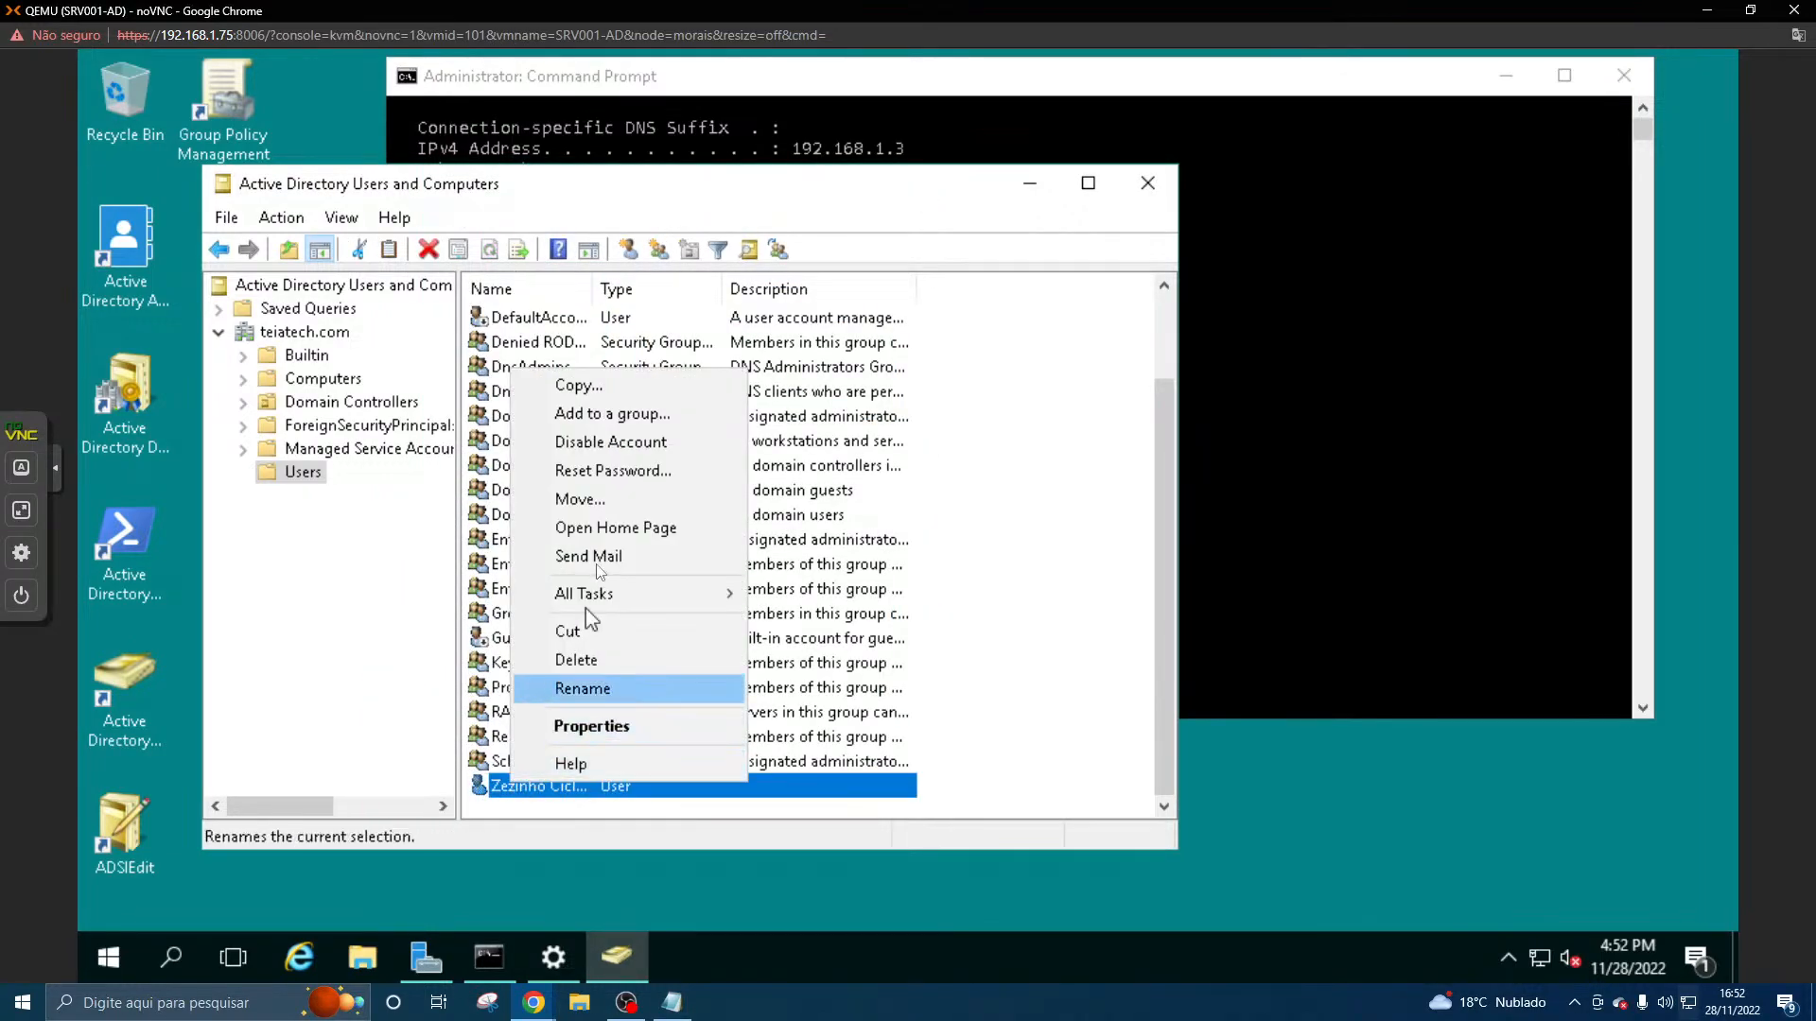
{"action": "left_click", "coordinate": [622, 471]}
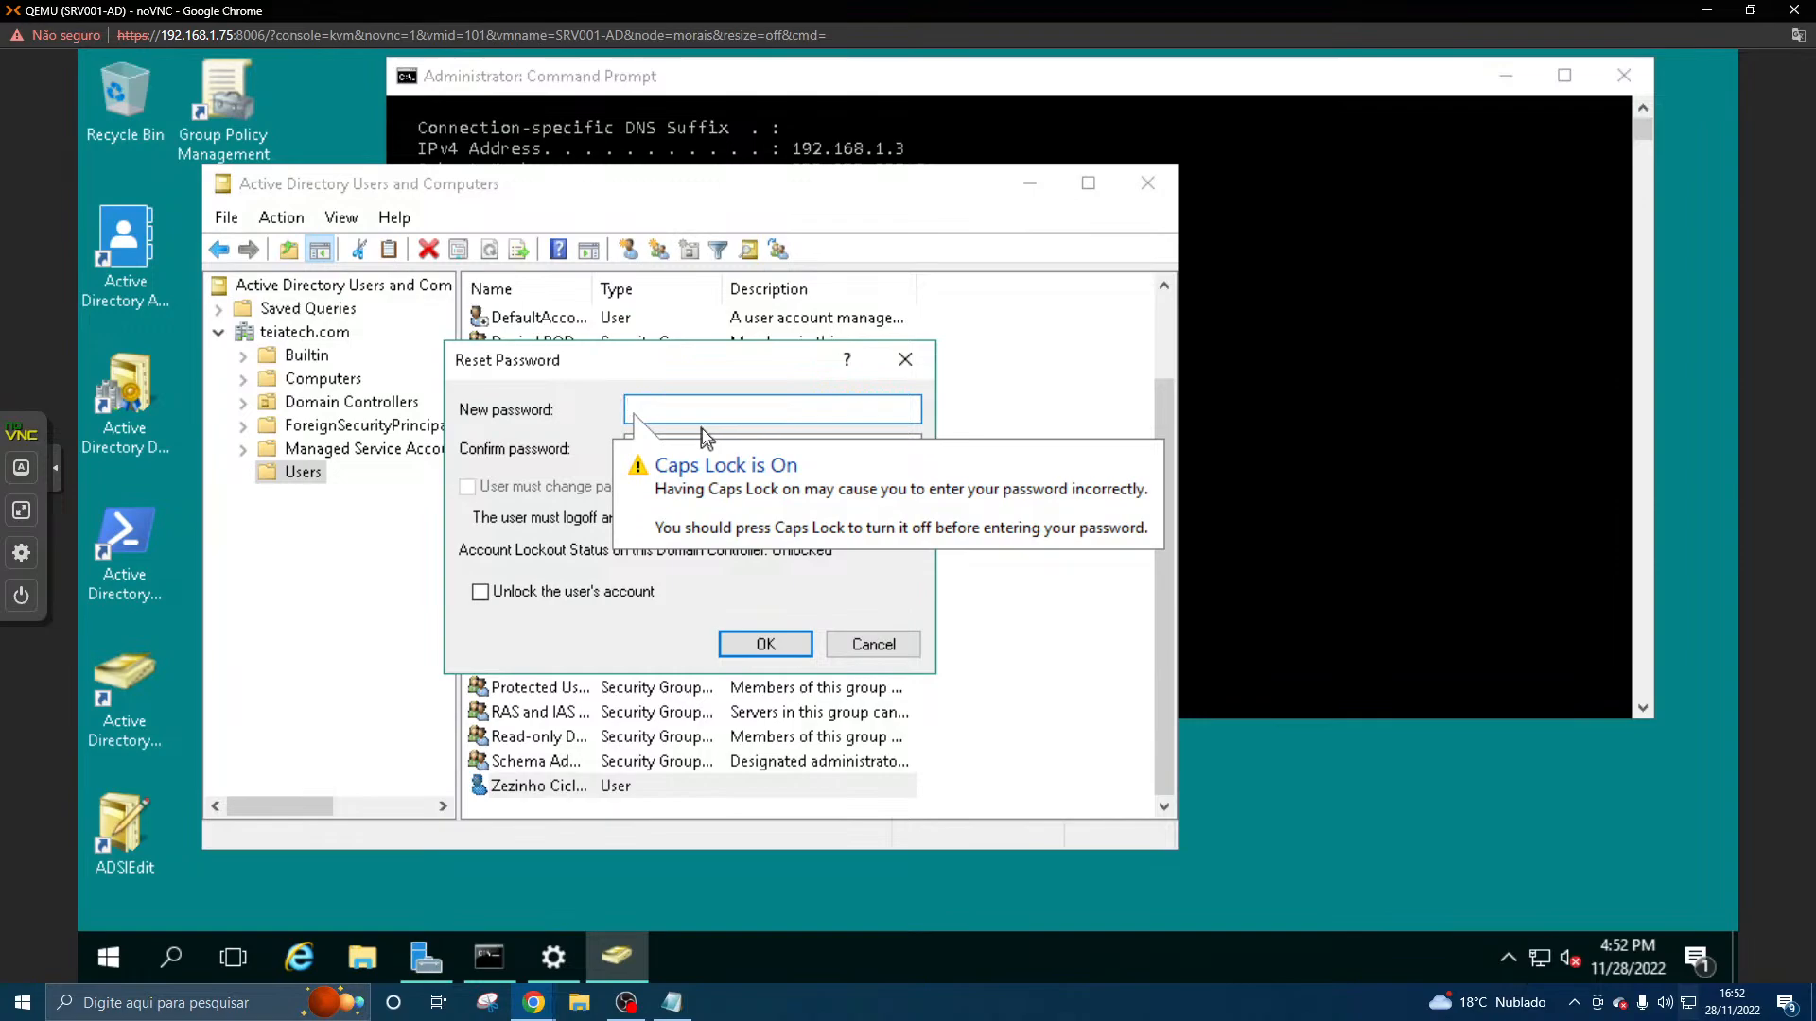
{"action": "key", "text": "Caps_Lock"}
{"action": "key", "text": "Caps_Lock"}
{"action": "key", "text": "Caps_Lock"}
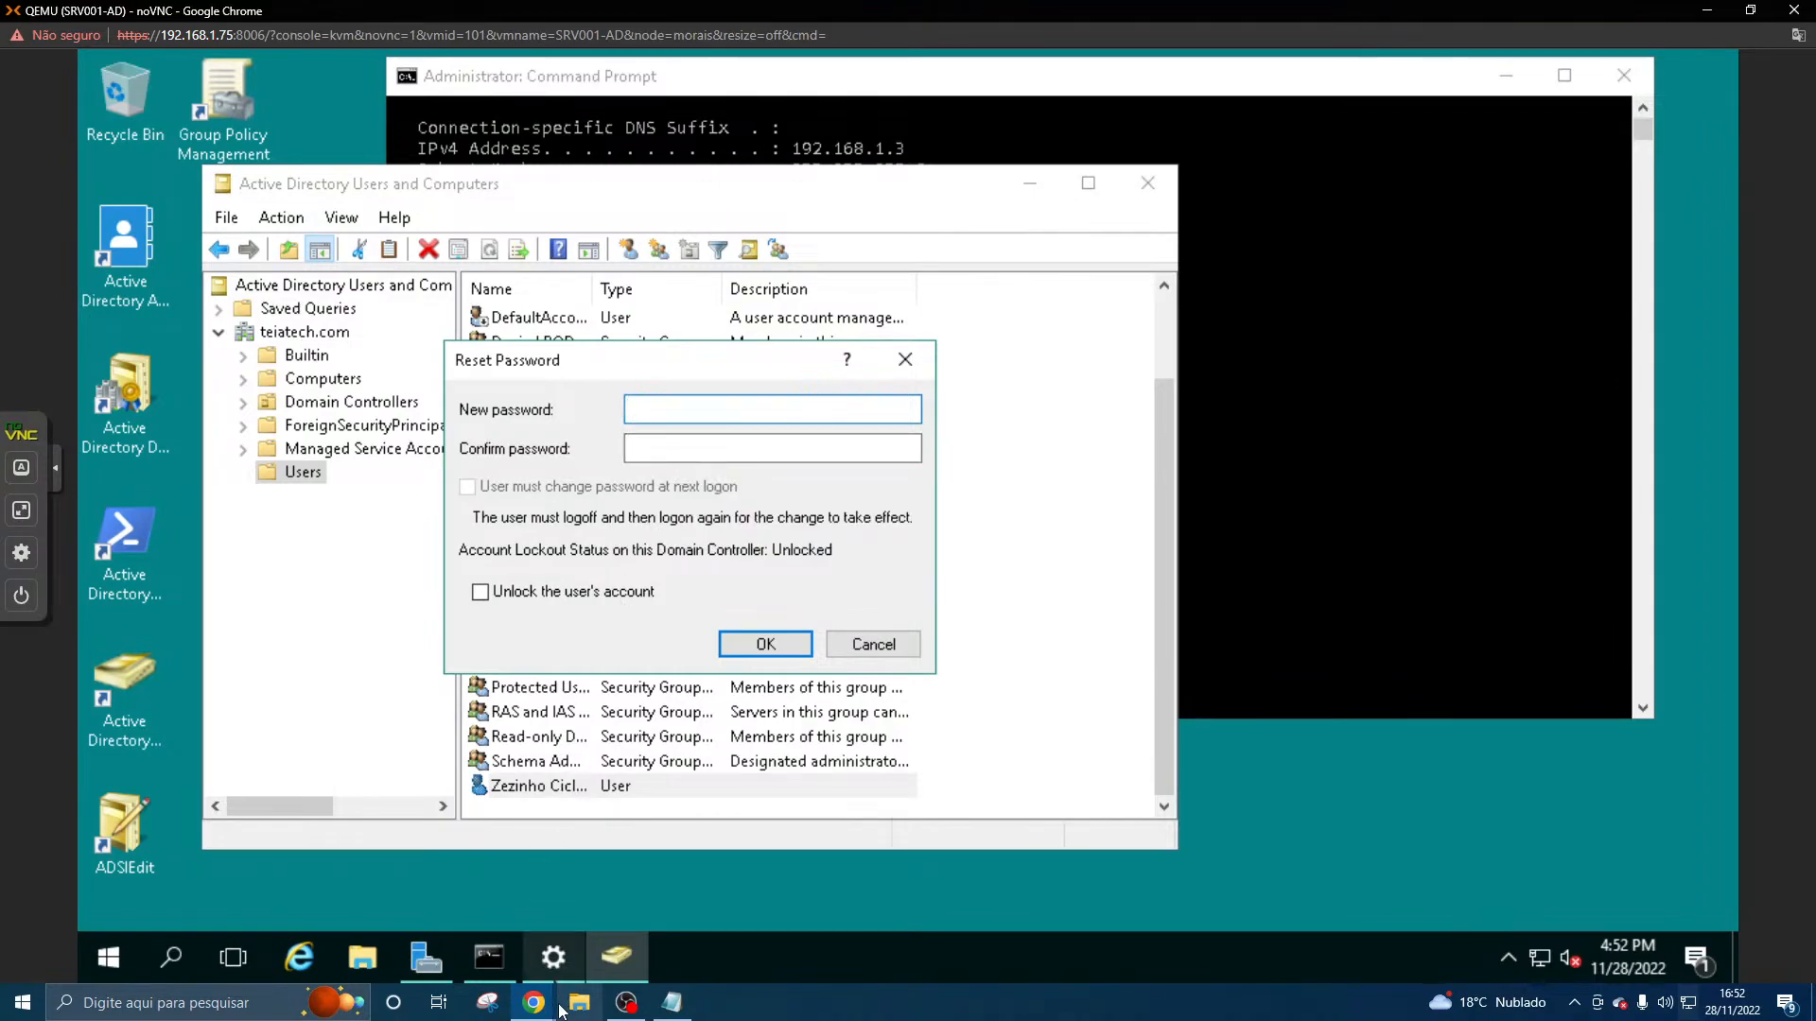
- Return to the CLI001-W7U logon screen, turn off Caps Lock, and submit the domain user's account password
{"action": "mouse_move", "coordinate": [550, 1005]}
{"action": "left_click", "coordinate": [717, 940]}
{"action": "left_click", "coordinate": [851, 620]}
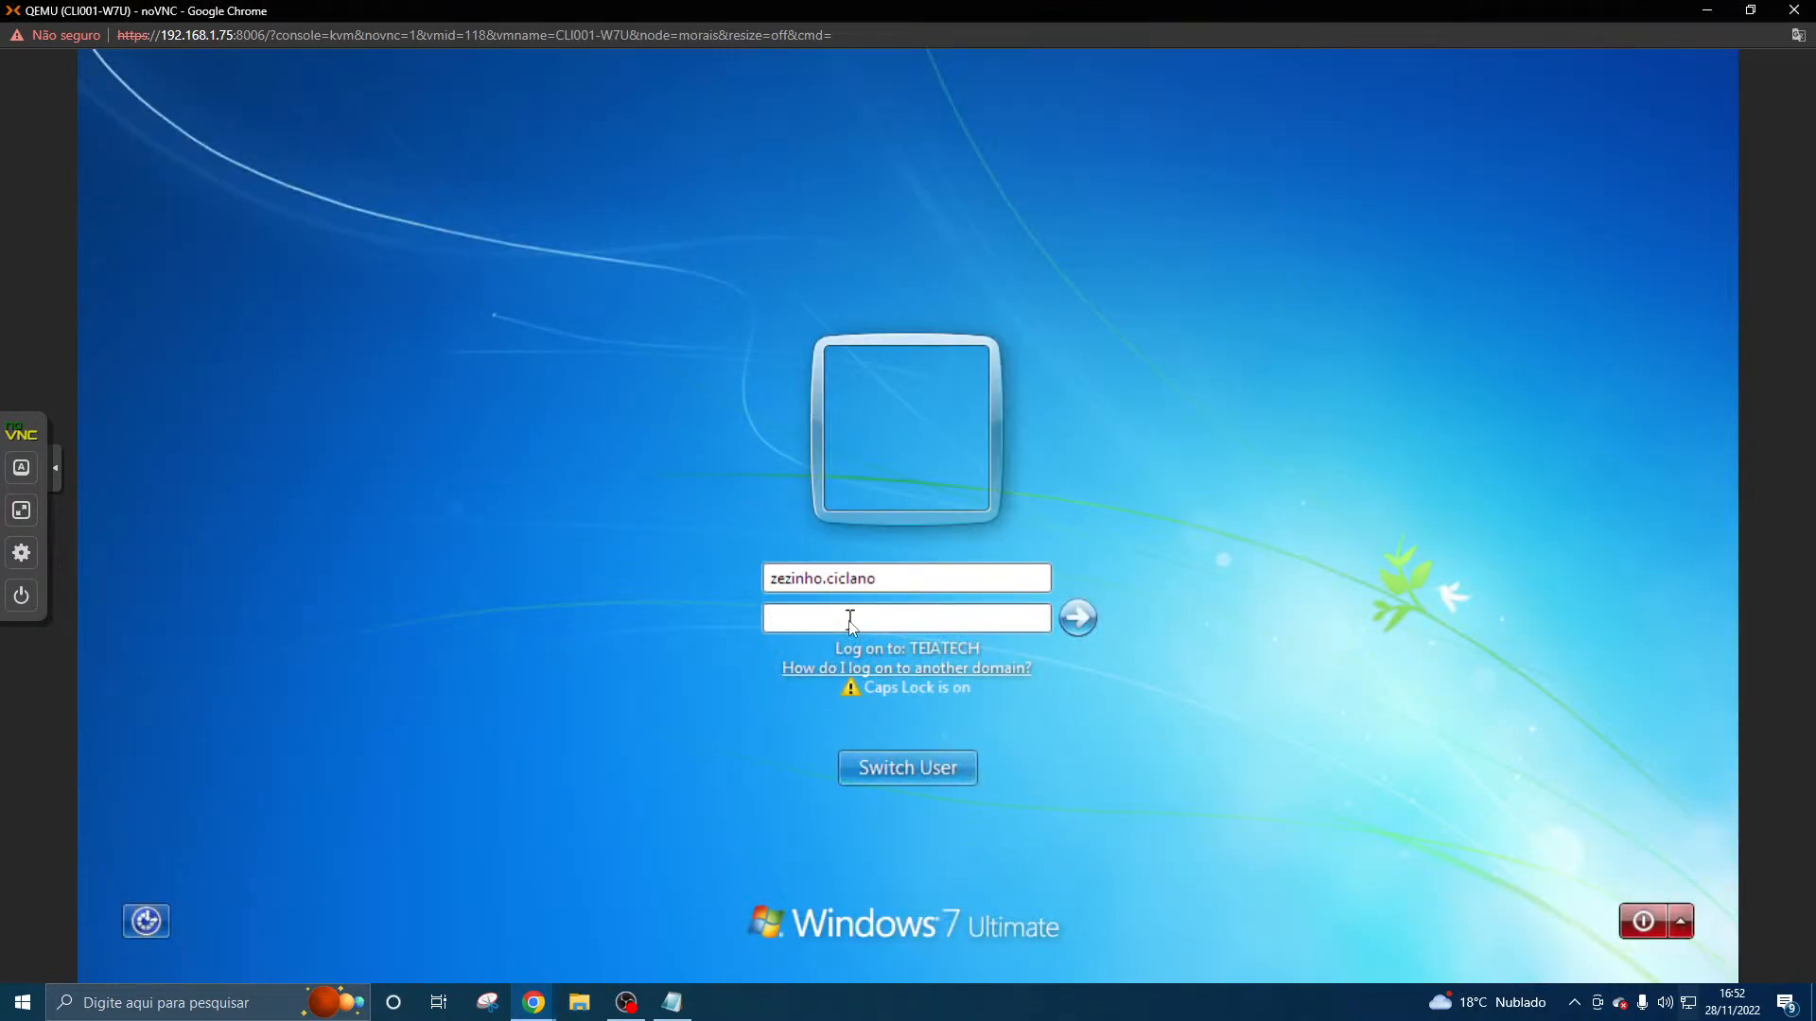
{"action": "key", "text": "Caps_Lock"}
{"action": "type", "text": "•••••••••••••"}
{"action": "left_click", "coordinate": [1093, 622]}
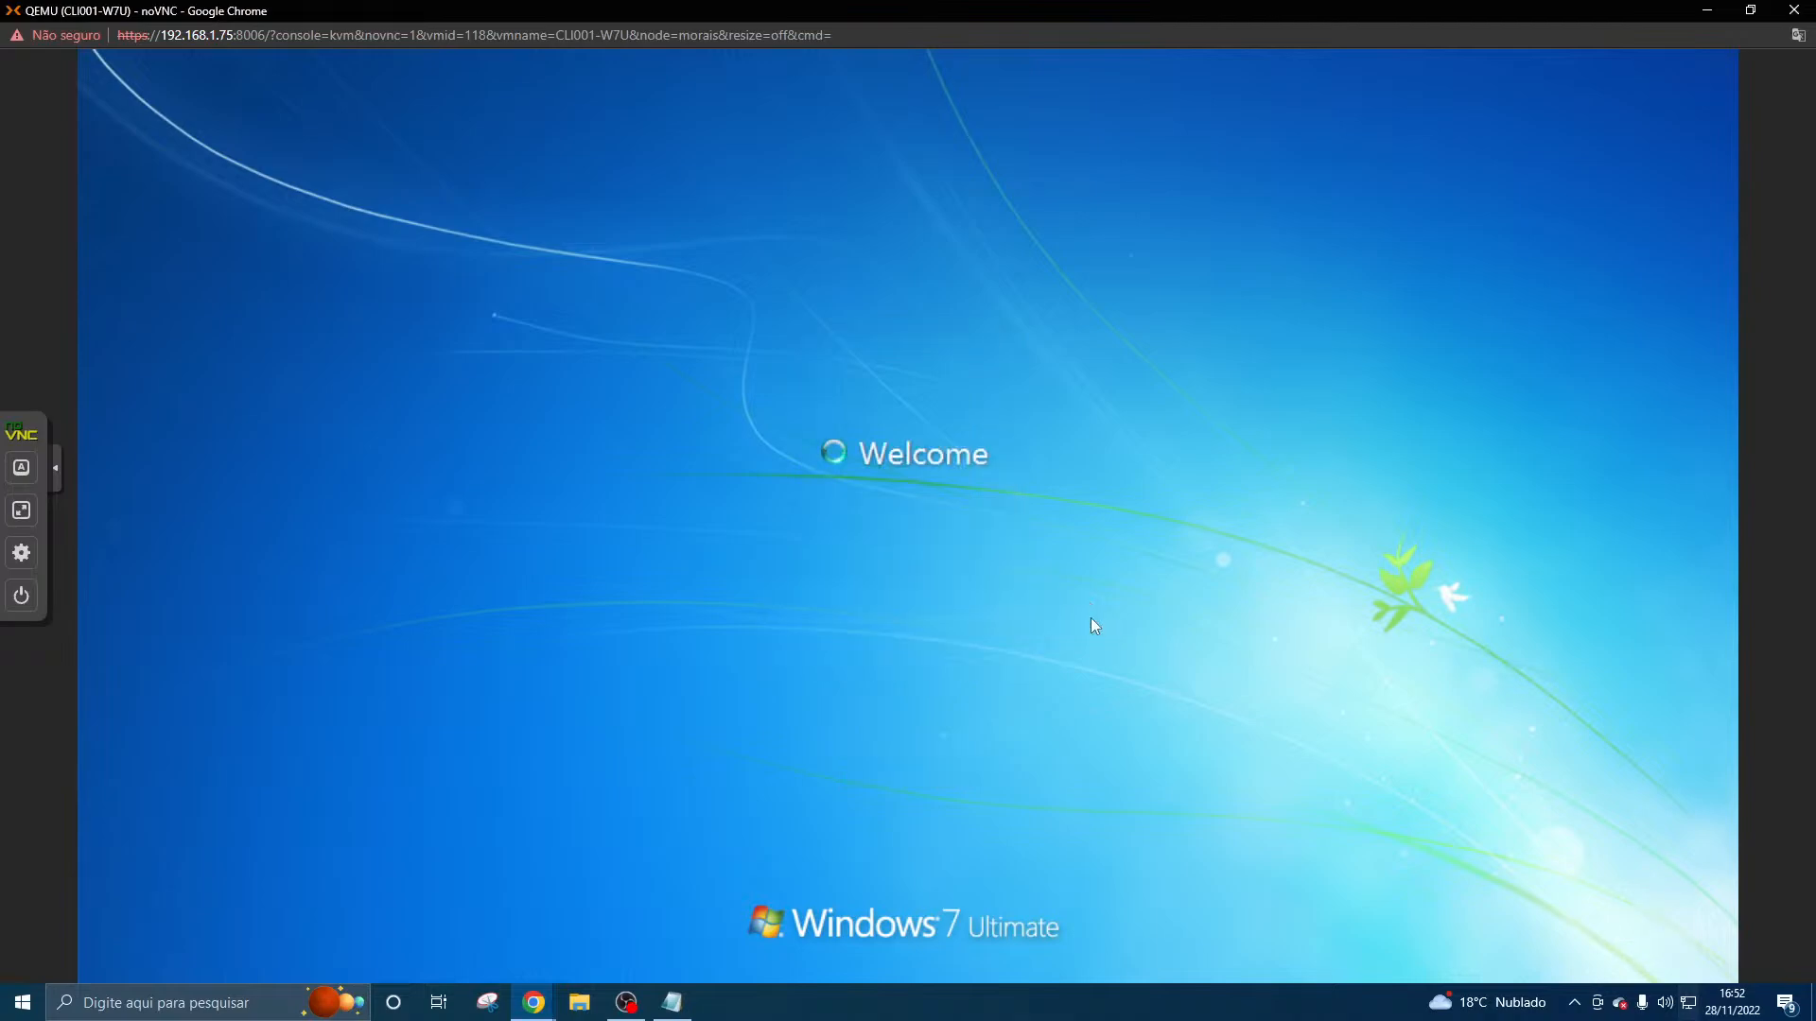
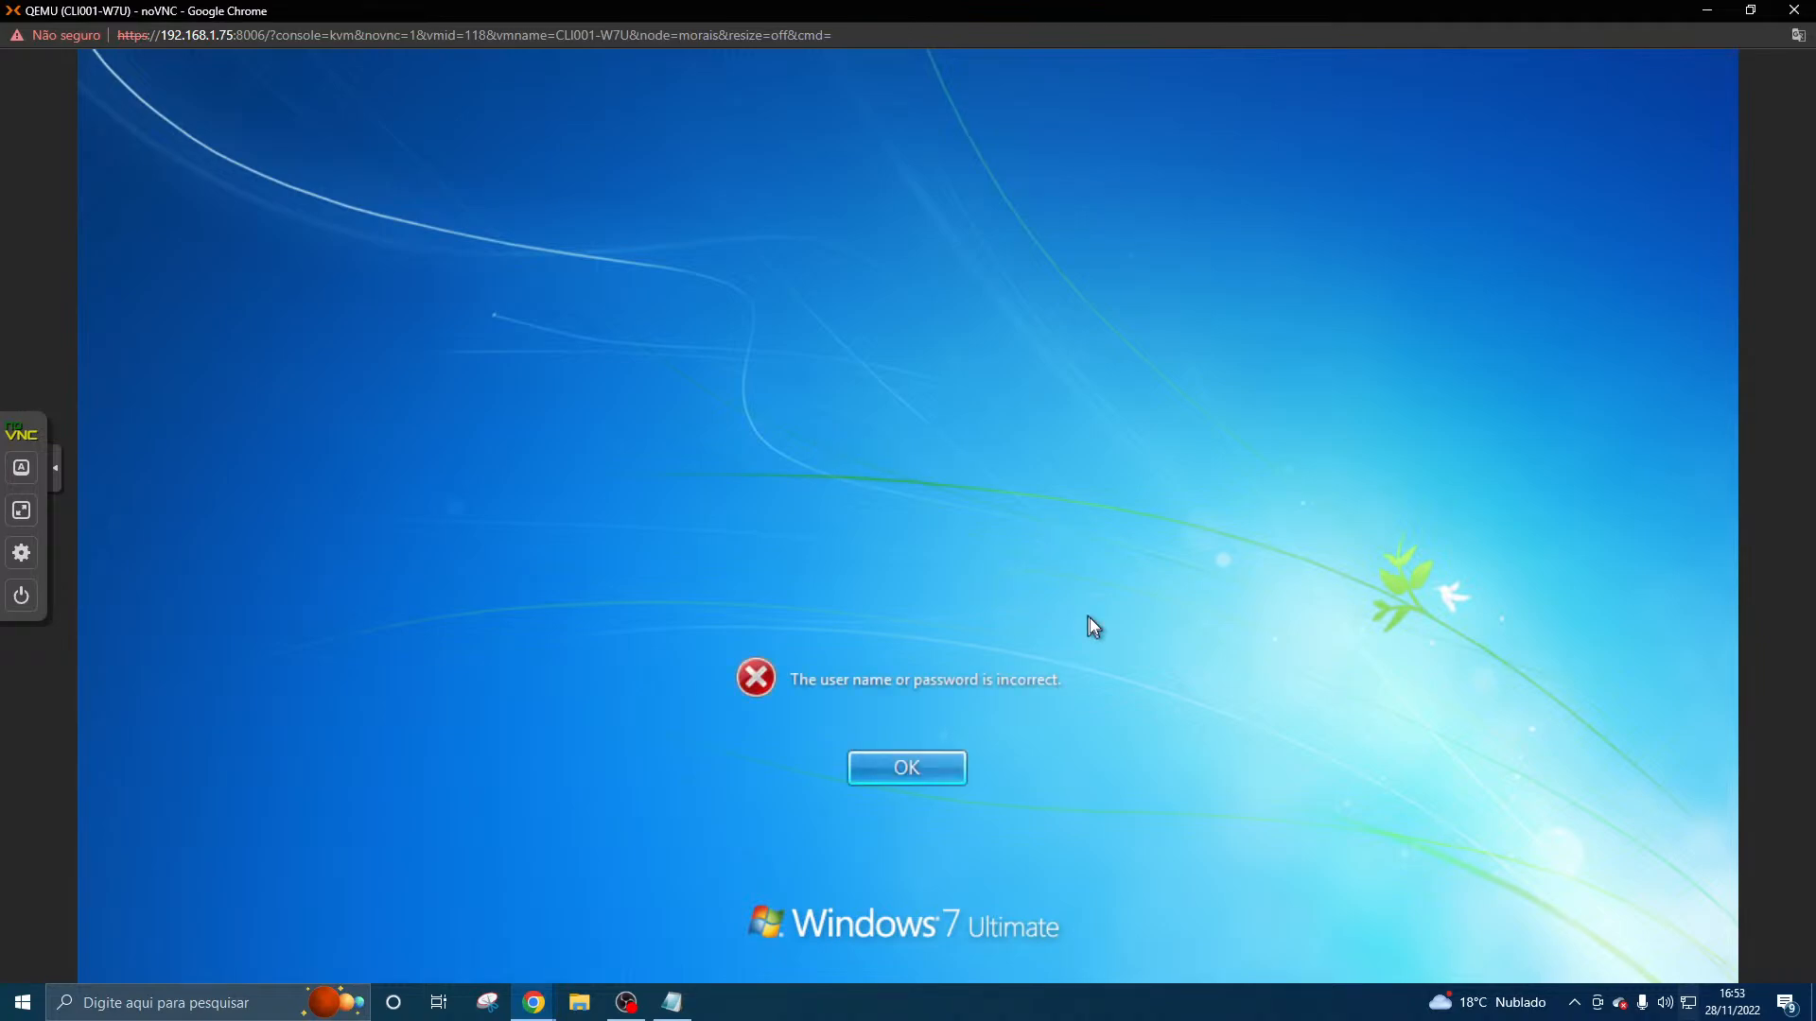
- Dismiss the logon error, switch to the SRV001-AD console, and open Notepad on the server
{"action": "left_click", "coordinate": [951, 769]}
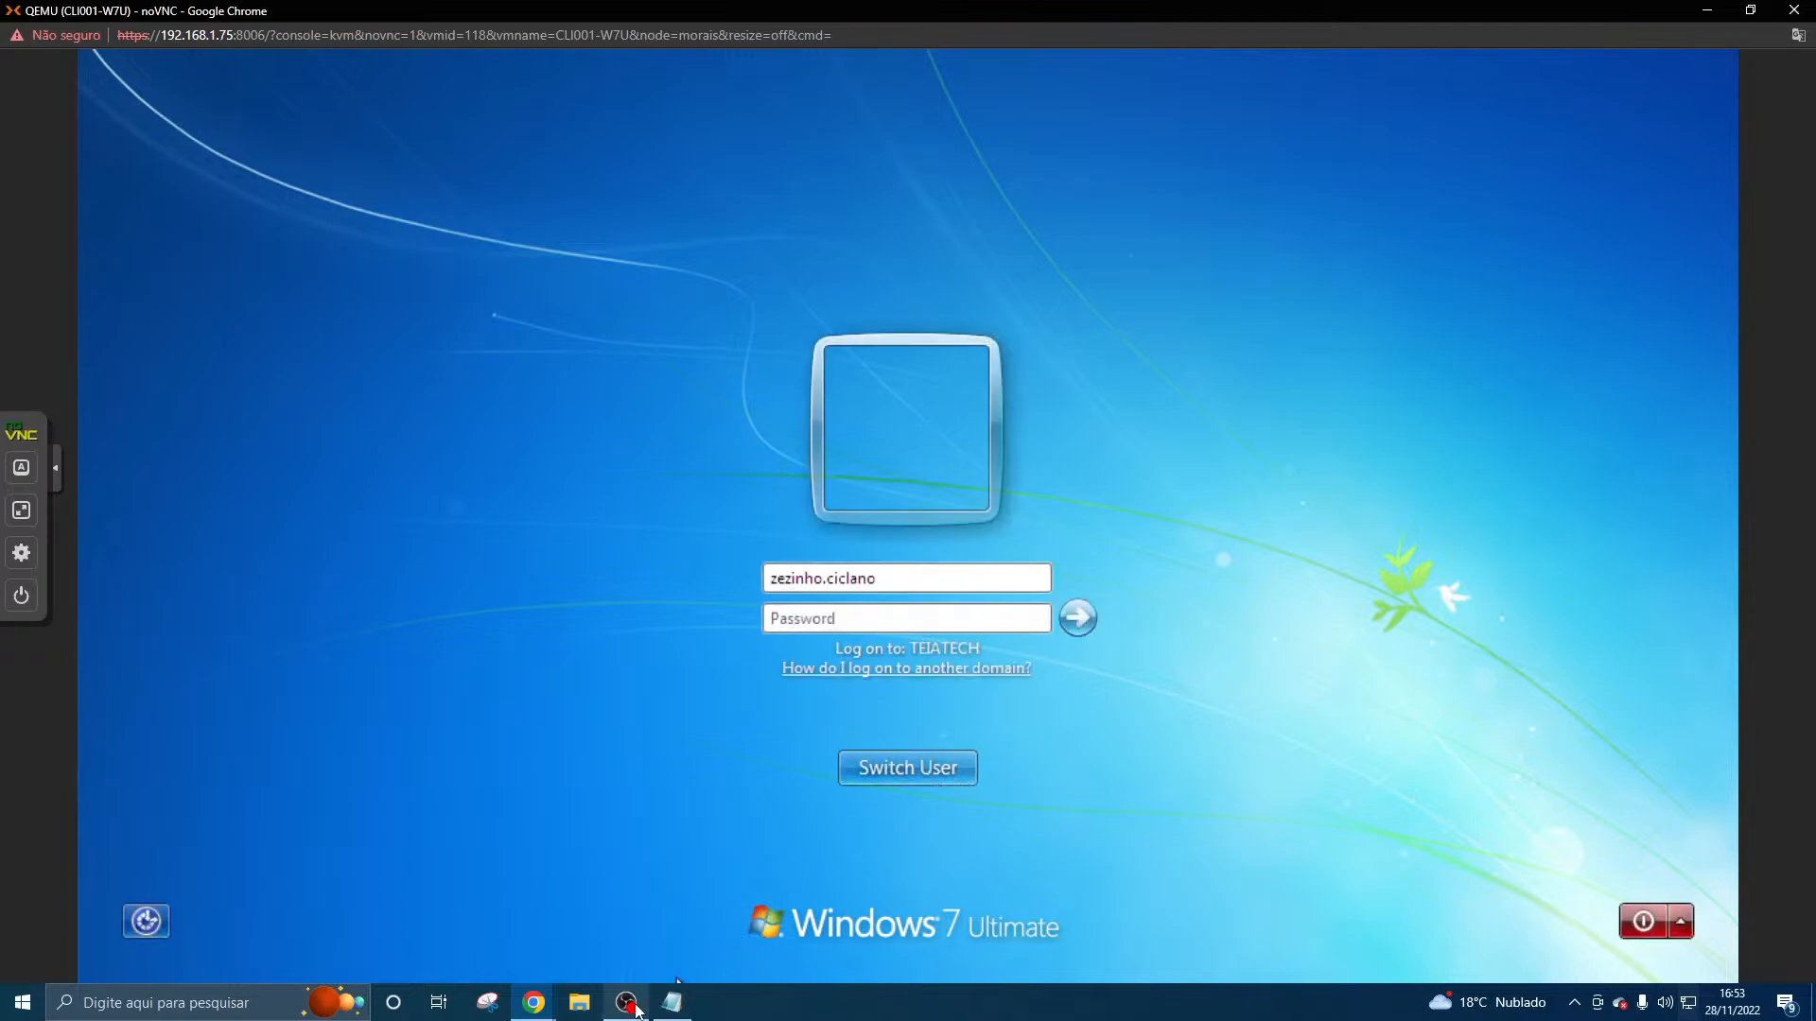
{"action": "mouse_move", "coordinate": [534, 1003]}
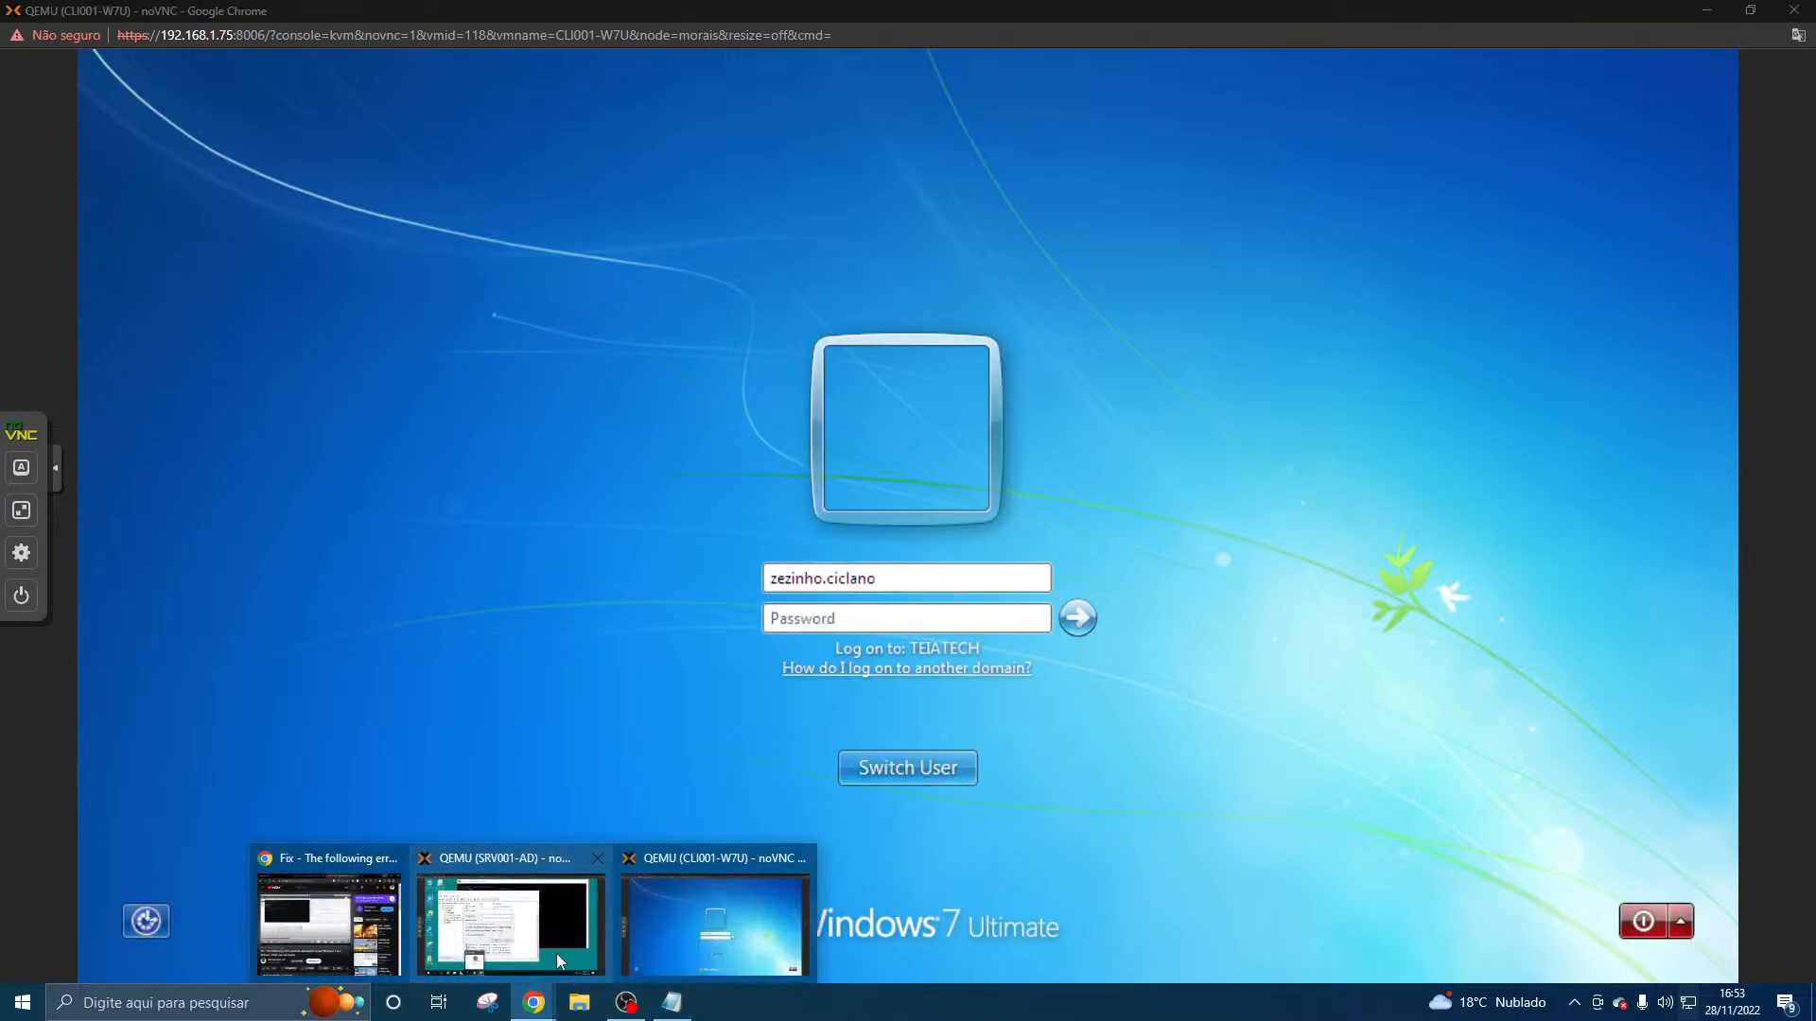
{"action": "left_click", "coordinate": [556, 953]}
{"action": "left_click", "coordinate": [108, 957]}
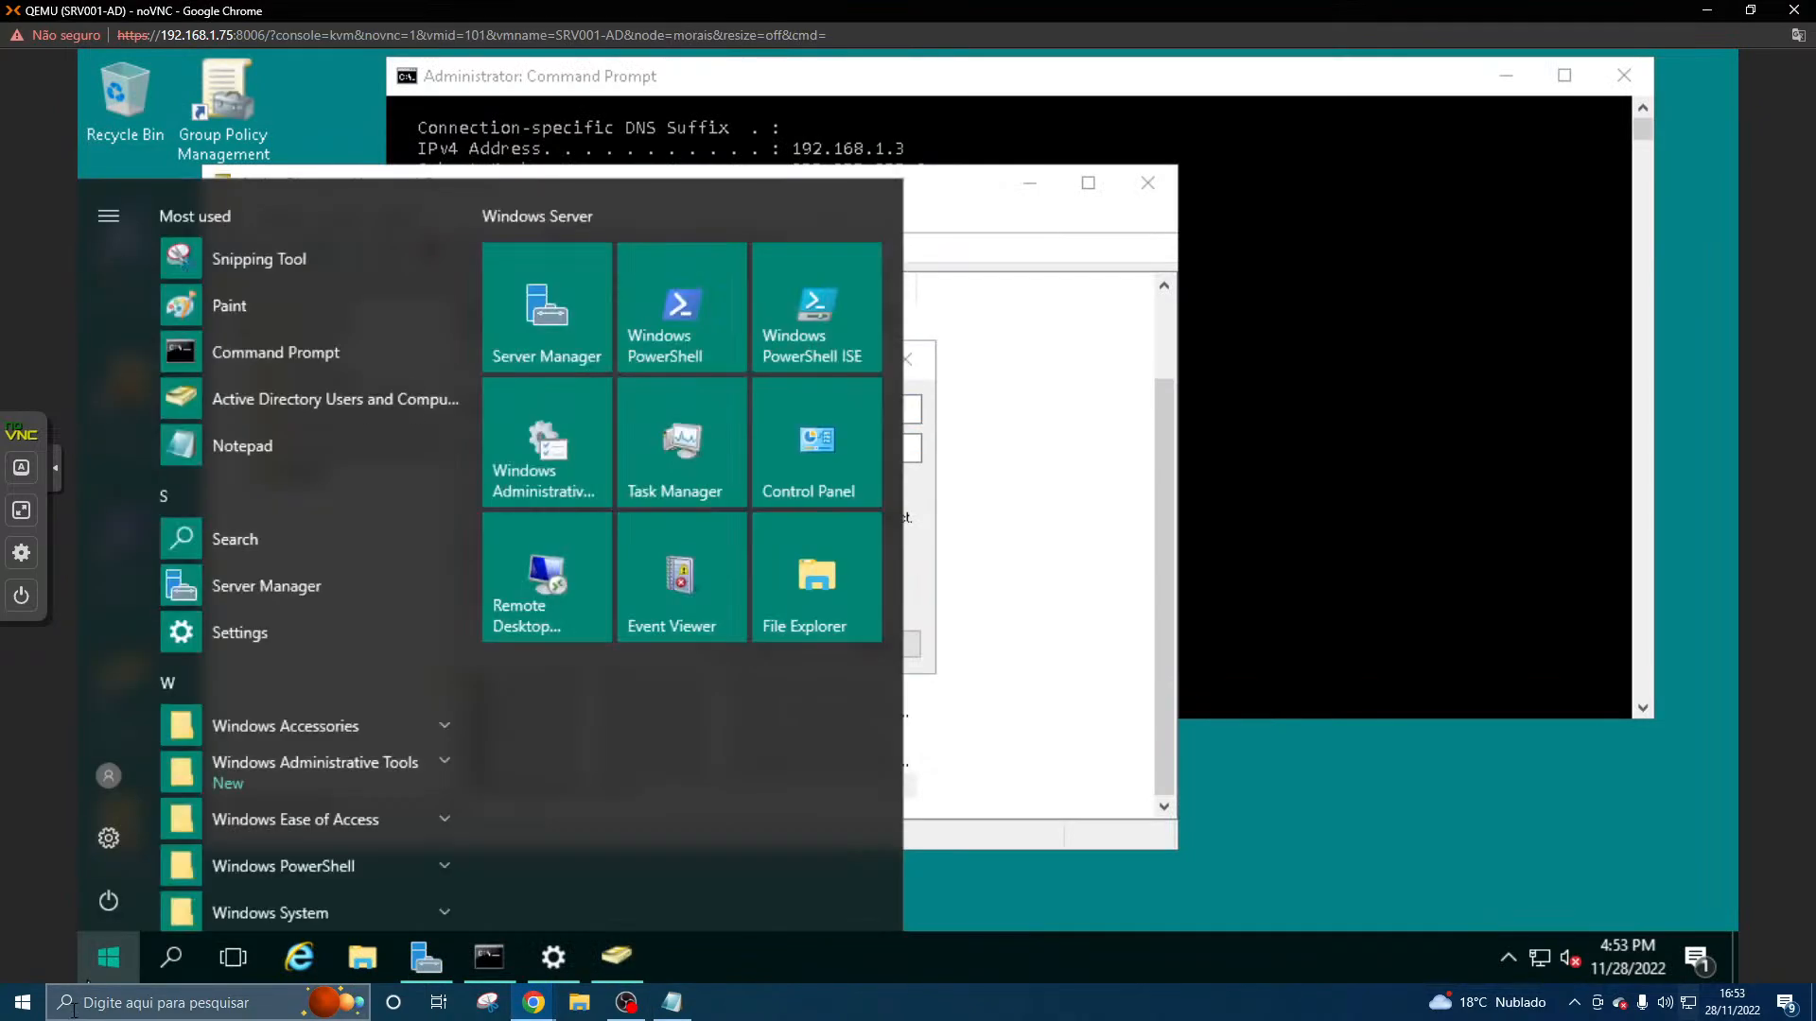
{"action": "type", "text": "note"}
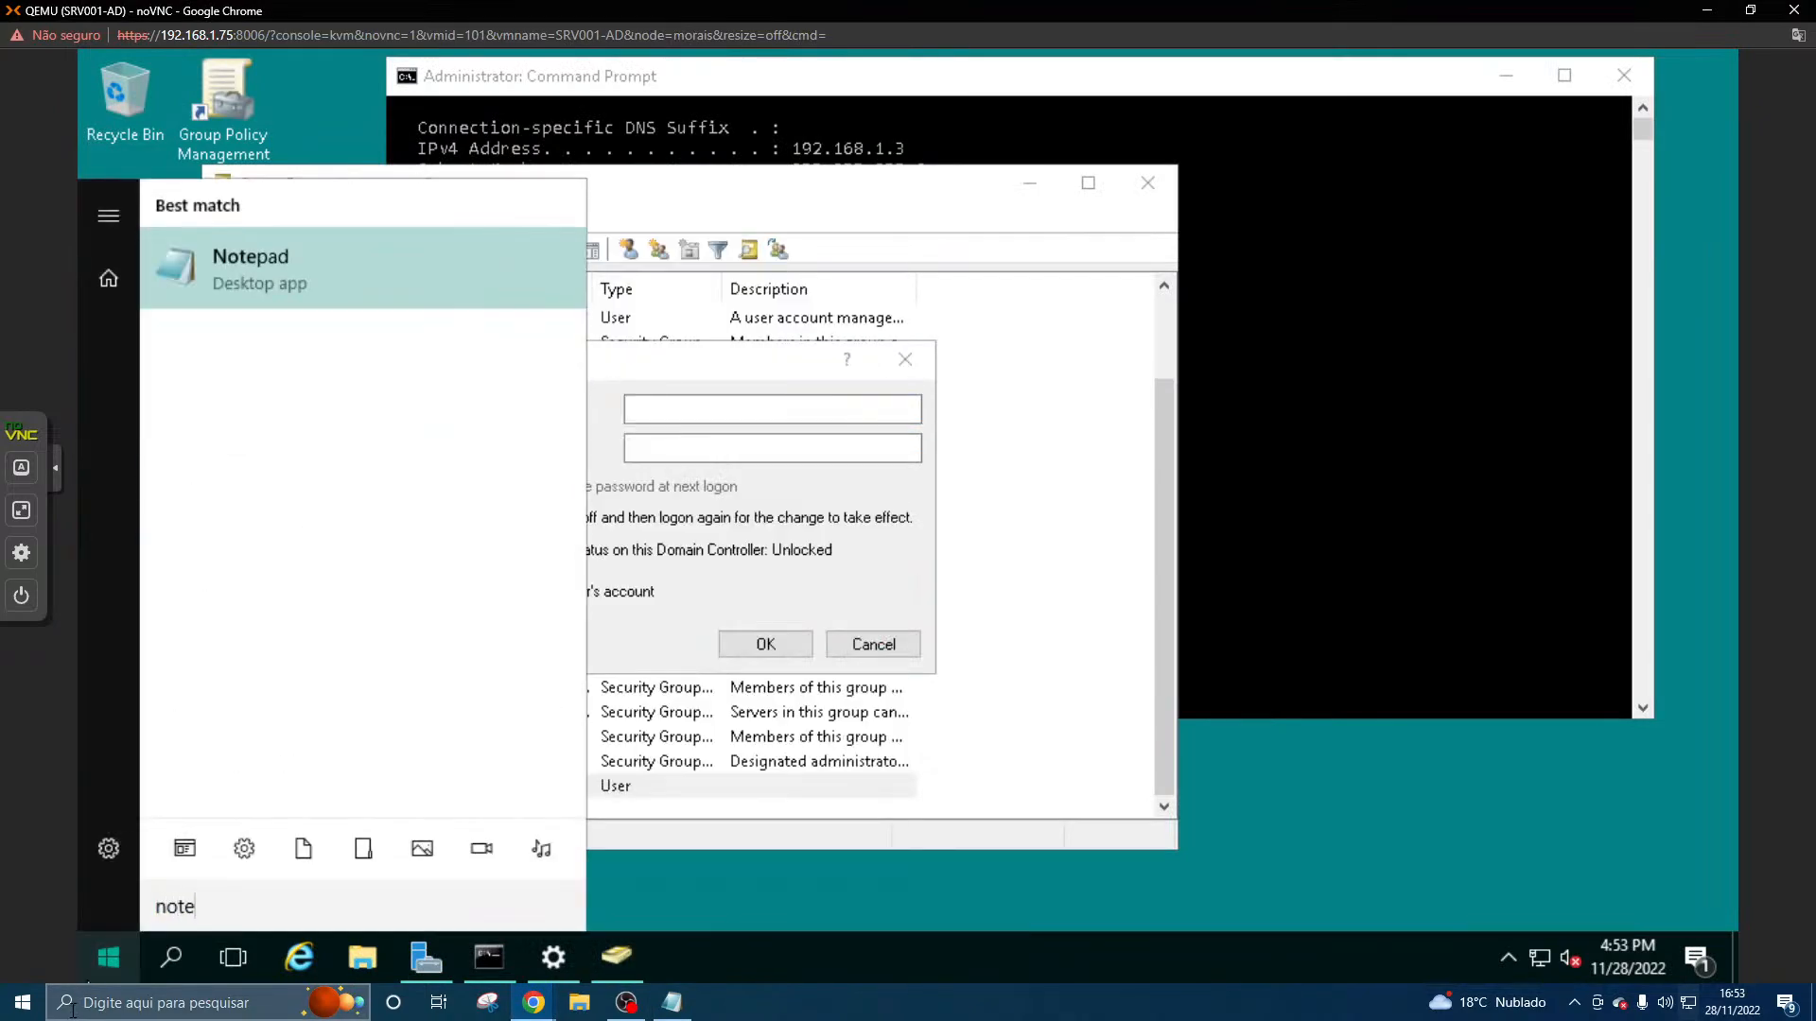
{"action": "key", "text": "Return"}
- Test the server's keyboard input in Notepad with lowercase and uppercase text, clear it, and minimize Notepad
{"action": "type", "text": "bloc"}
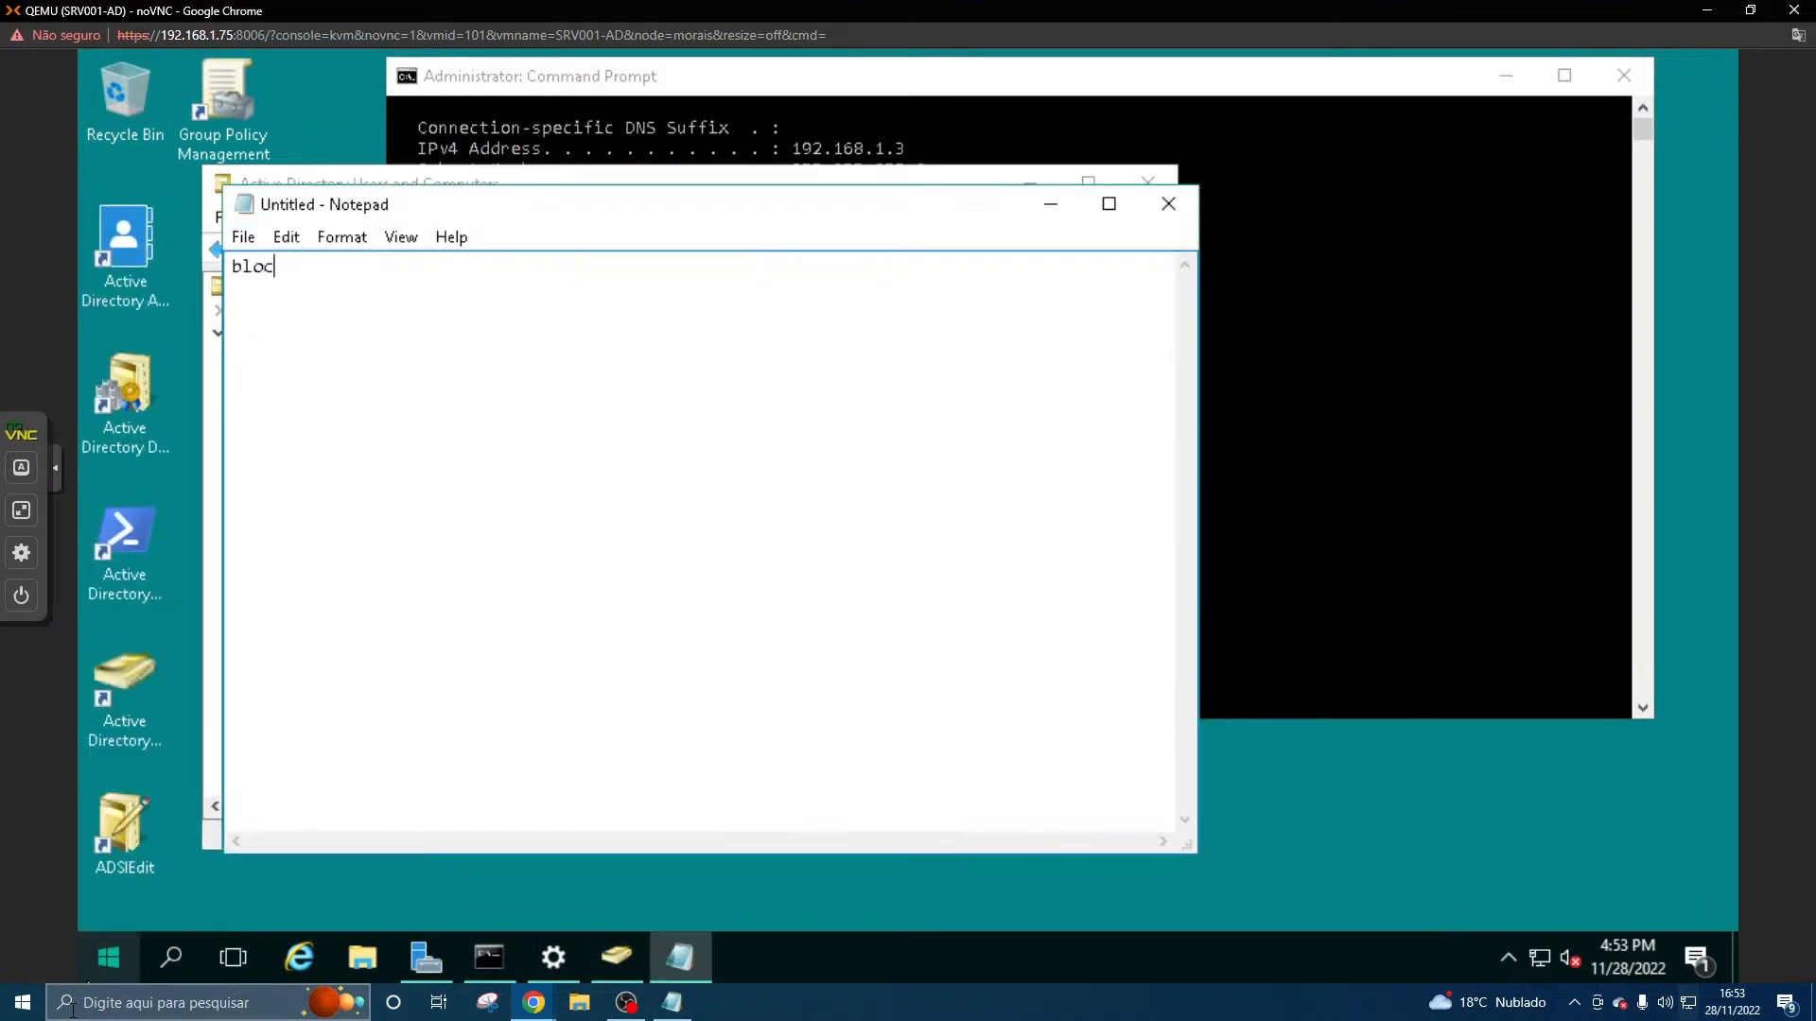
{"action": "key", "text": "BackSpace"}
{"action": "key", "text": "BackSpace"}
{"action": "key", "text": "BackSpace"}
{"action": "key", "text": "BackSpace"}
{"action": "type", "text": "teiatest"}
{"action": "key", "text": "BackSpace"}
{"action": "key", "text": "BackSpace"}
{"action": "key", "text": "BackSpace"}
{"action": "key", "text": "BackSpace"}
{"action": "key", "text": "BackSpace"}
{"action": "key", "text": "BackSpace"}
{"action": "key", "text": "BackSpace"}
{"action": "key", "text": "BackSpace"}
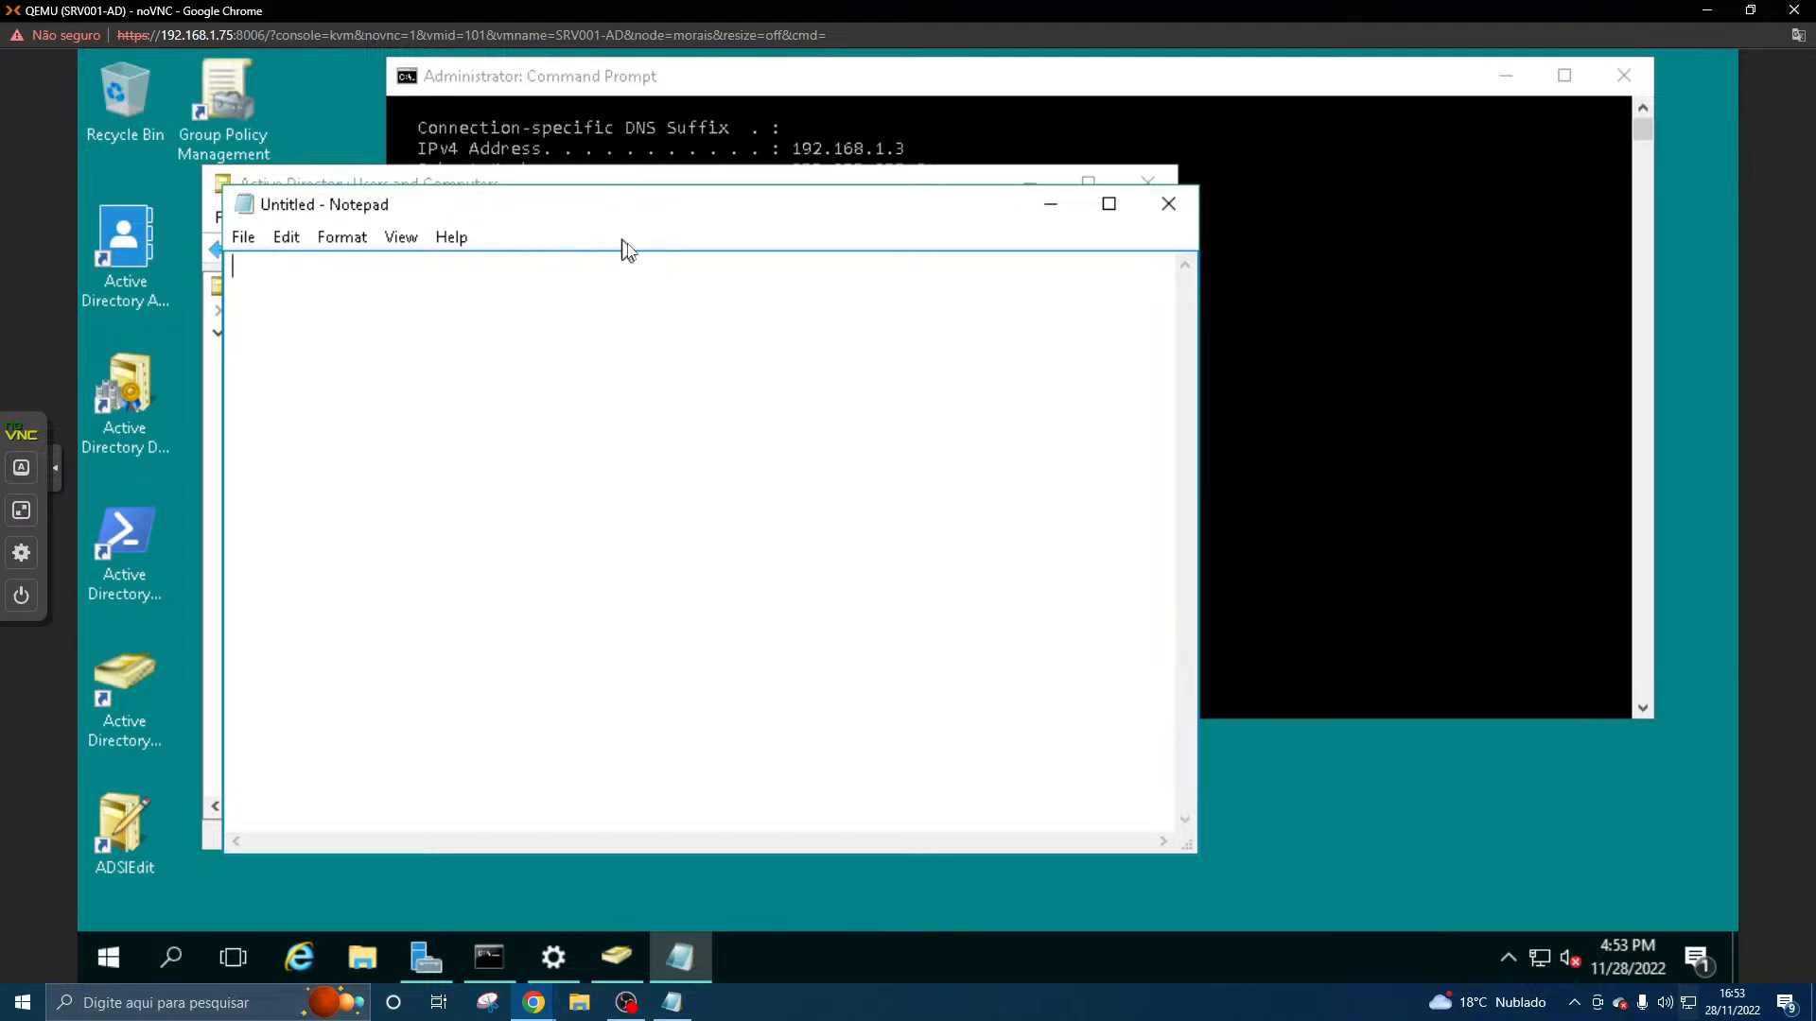
{"action": "type", "text": "TEA"}
{"action": "key", "text": "BackSpace"}
{"action": "key", "text": "BackSpace"}
{"action": "key", "text": "BackSpace"}
{"action": "left_click", "coordinate": [1049, 205]}
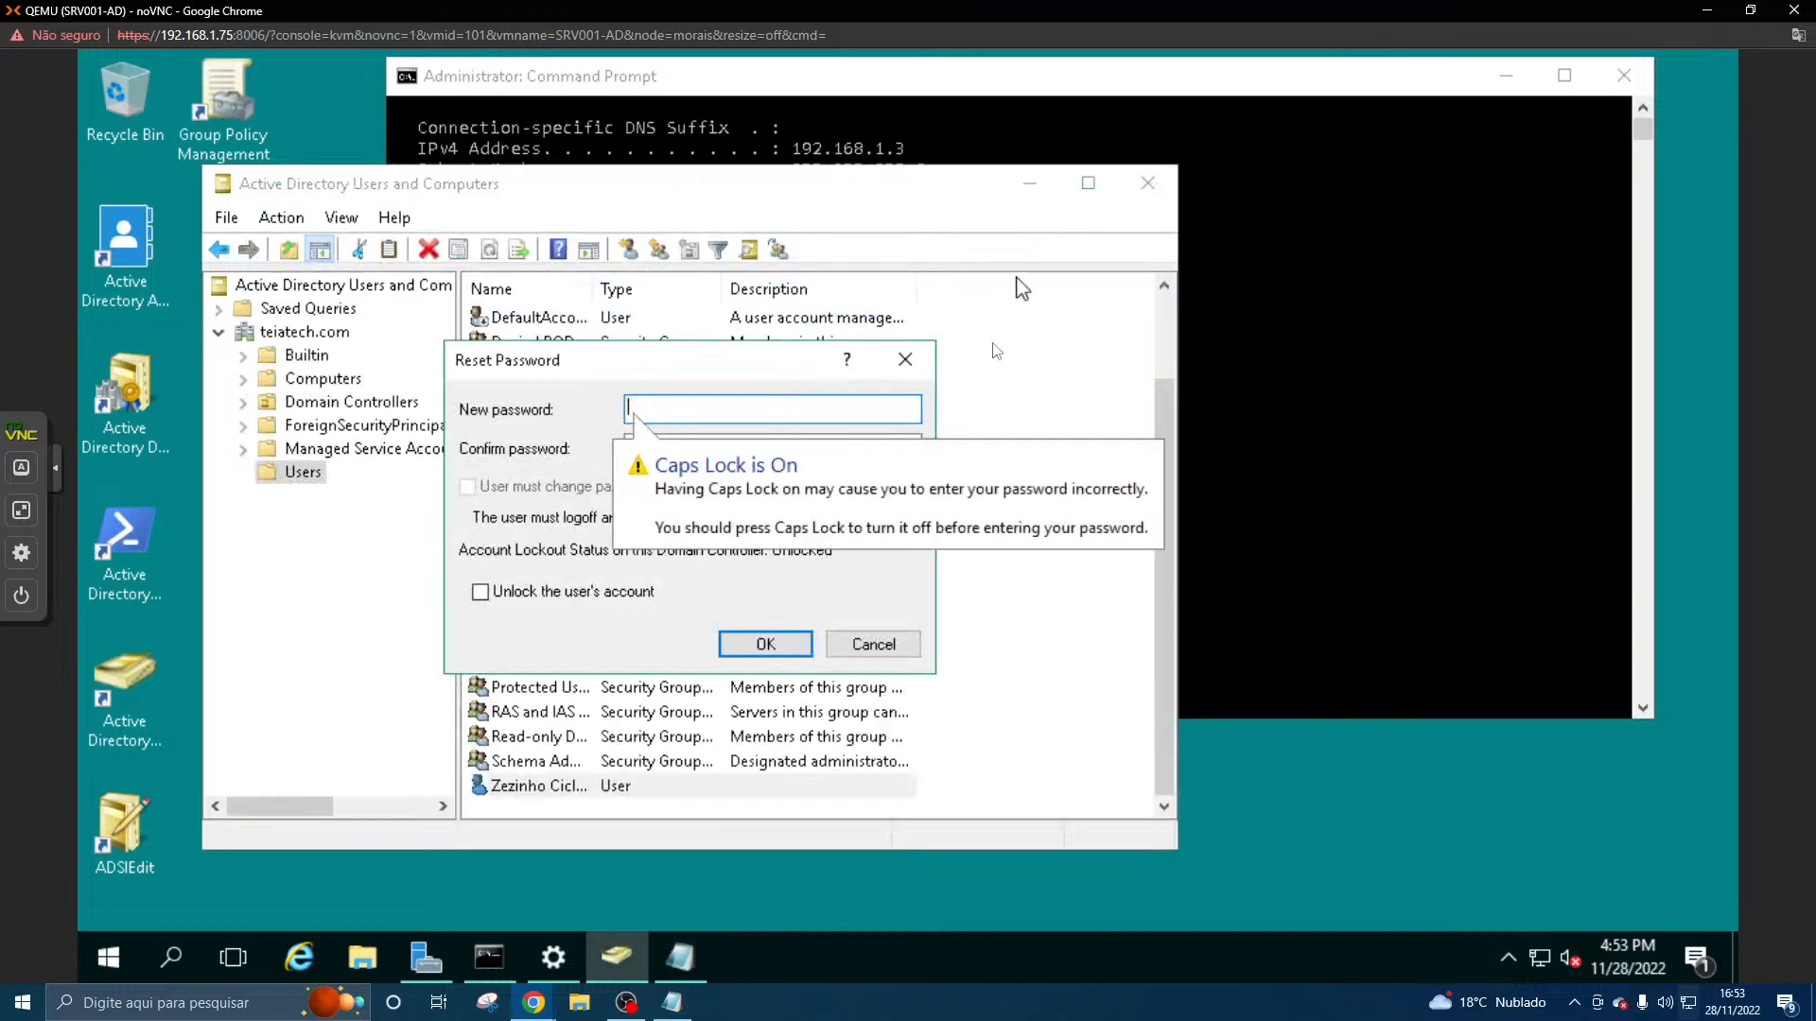
- Check that Caps Lock is off and enter the new password for the domain user in Reset Password
{"action": "left_click", "coordinate": [738, 411]}
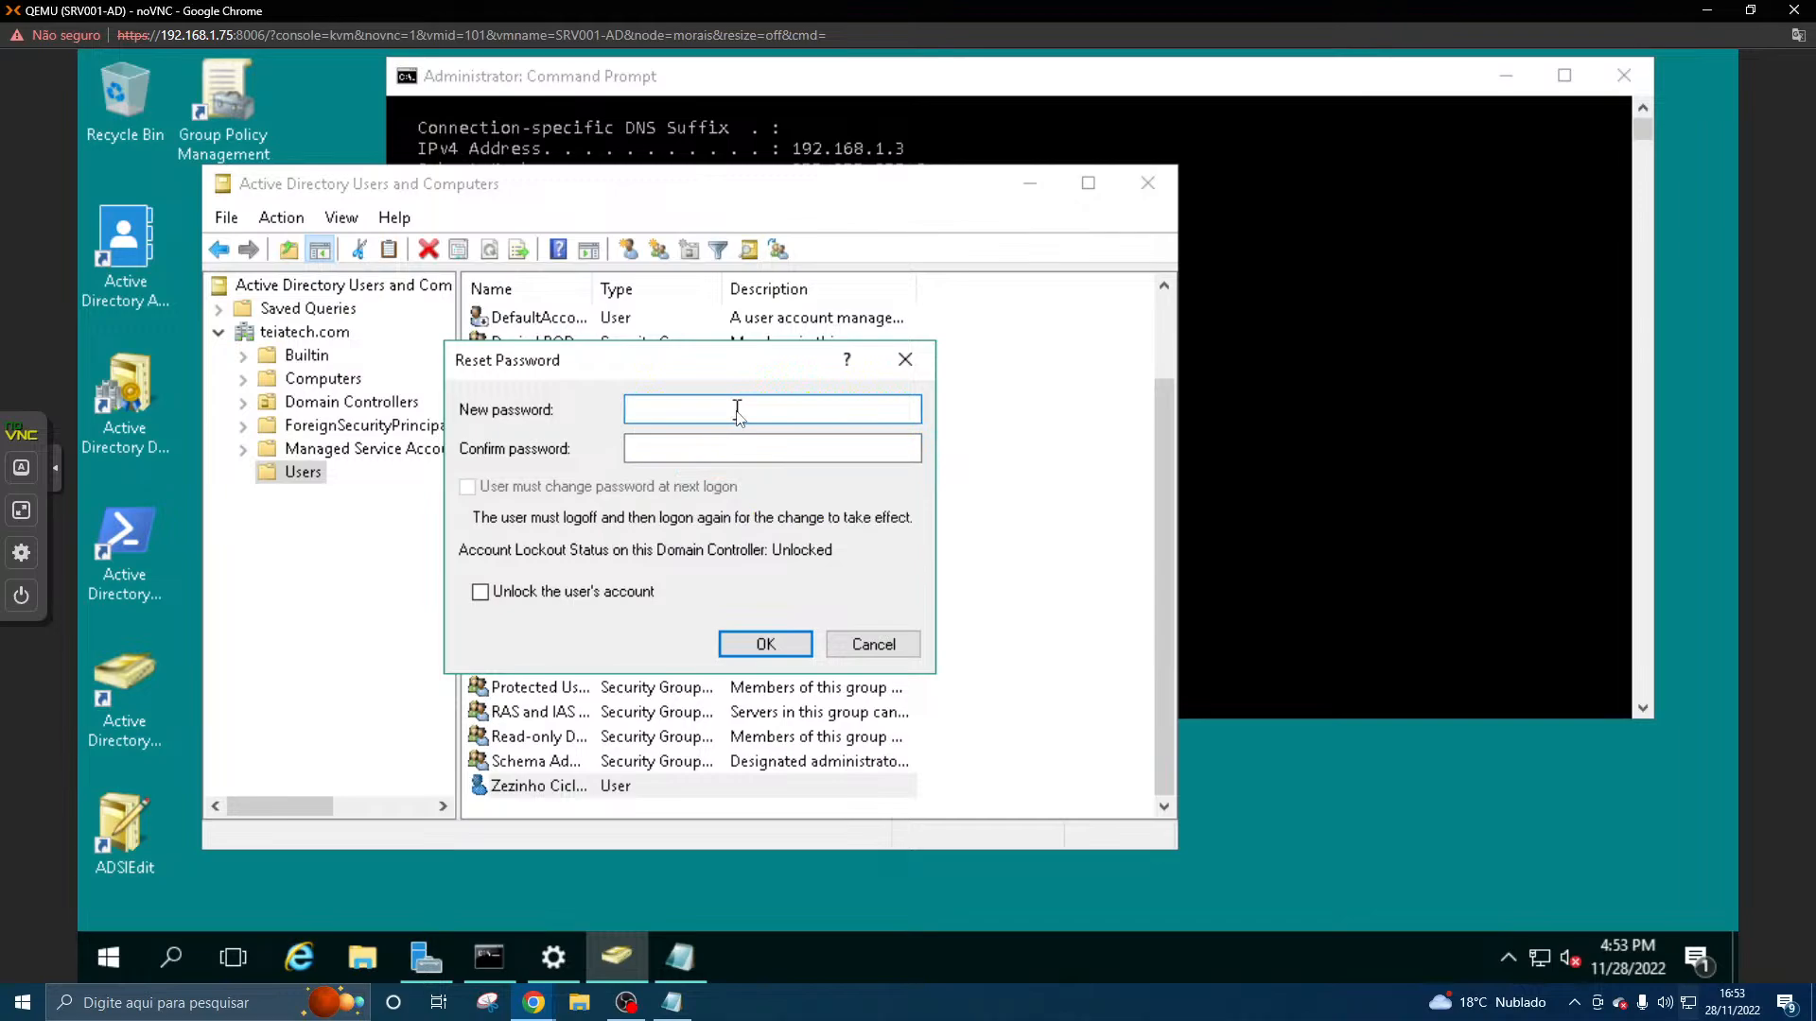
{"action": "key", "text": "Caps_Lock"}
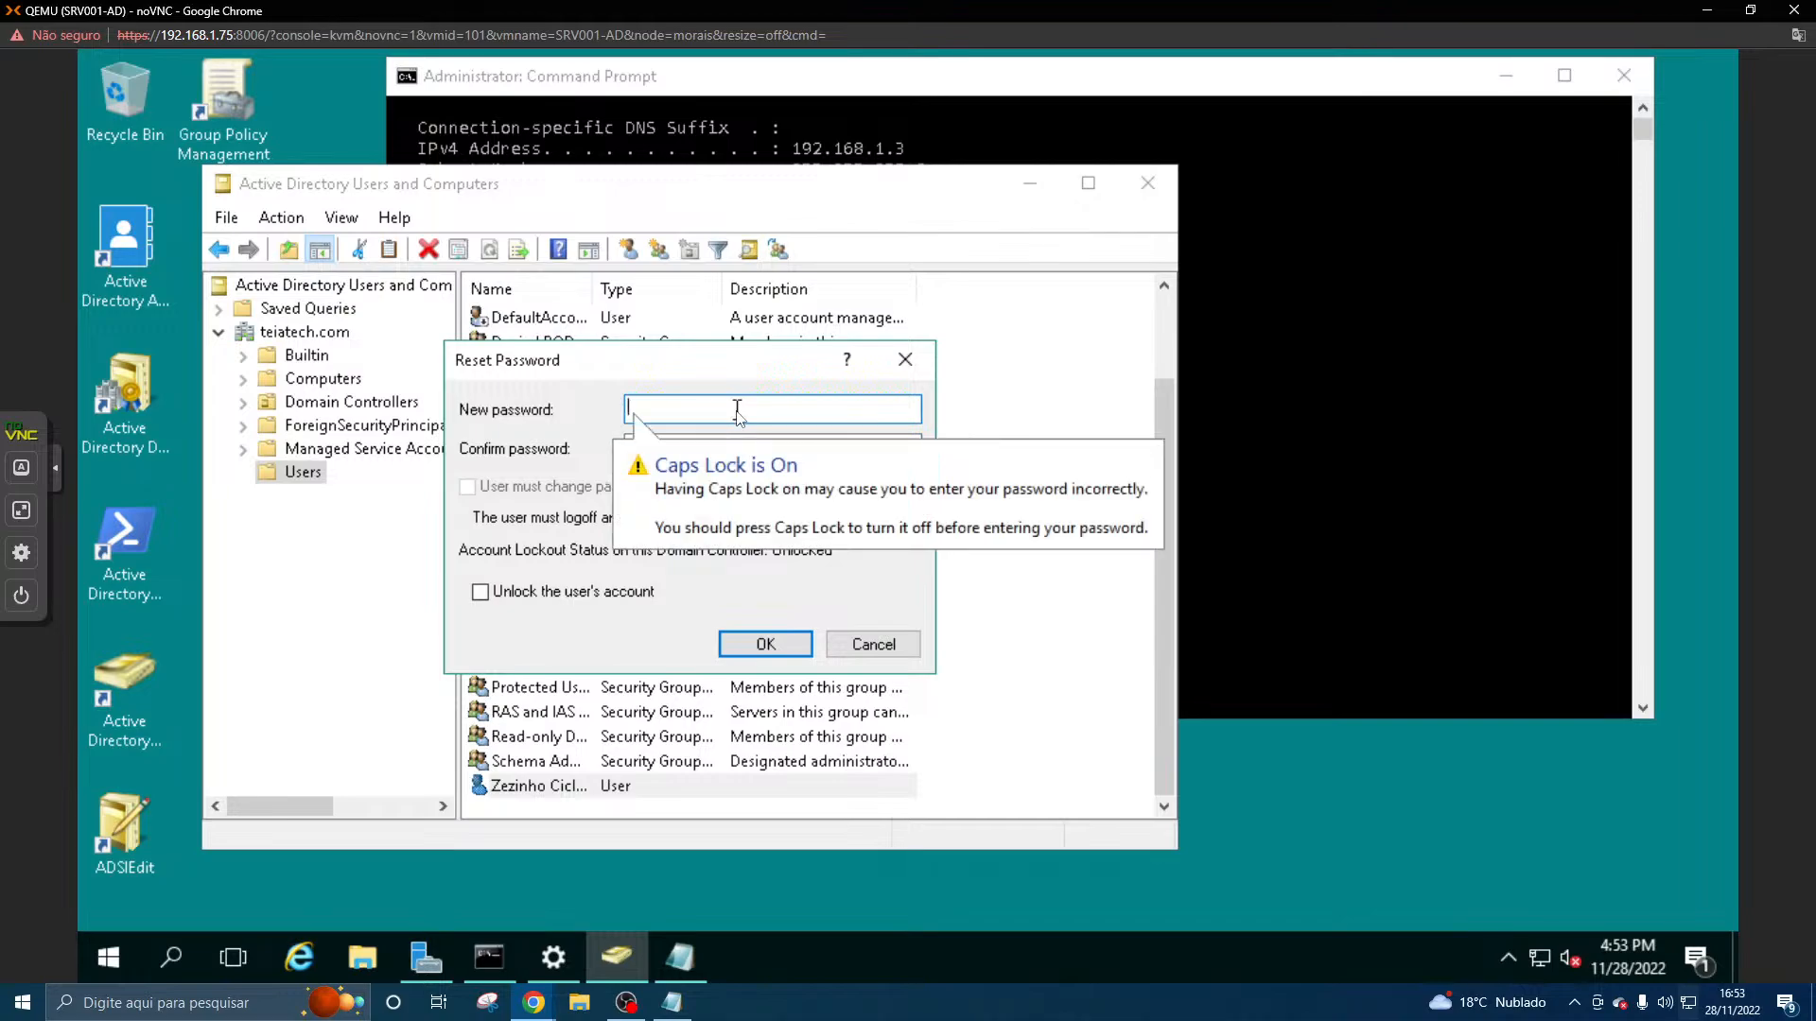
{"action": "key", "text": "Caps_Lock"}
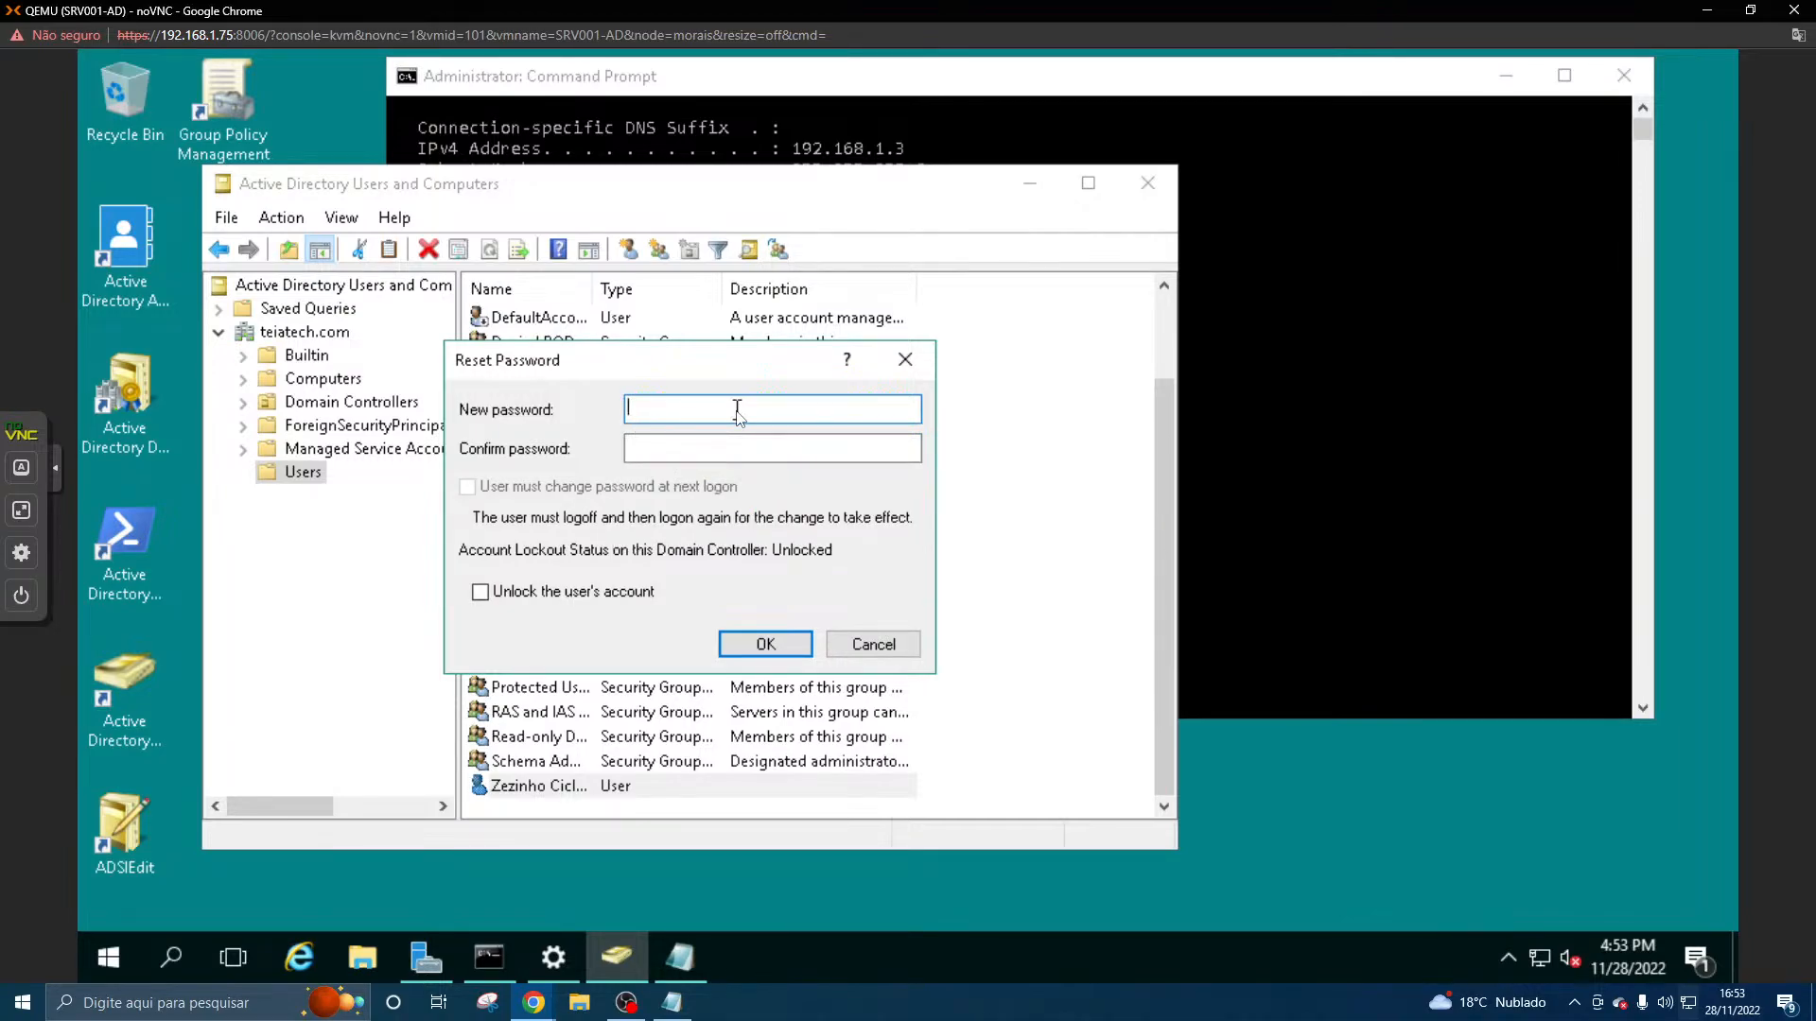
{"action": "type", "text": "a"}
{"action": "key", "text": "BackSpace"}
{"action": "type", "text": "•••••••••"}
- Confirm the domain user's new password and apply the reset
{"action": "left_click", "coordinate": [725, 451]}
{"action": "type", "text": "••••••"}
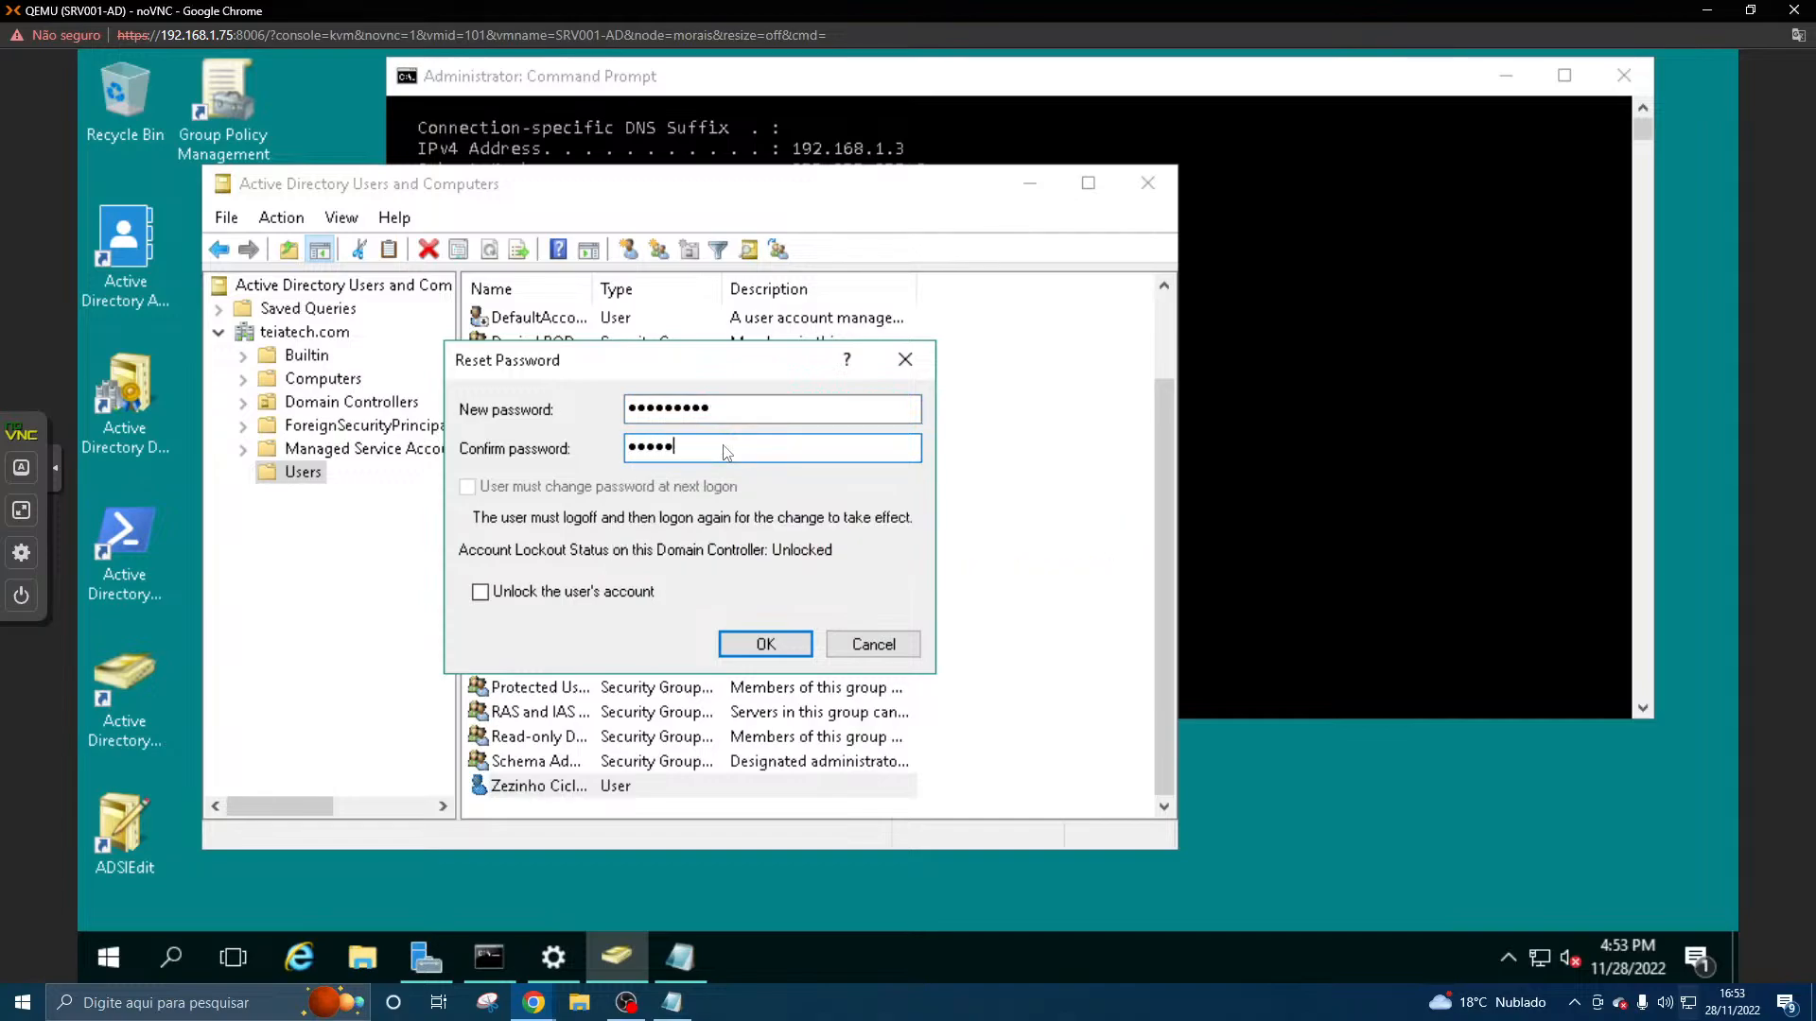
{"action": "type", "text": "•••"}
{"action": "left_click", "coordinate": [752, 643]}
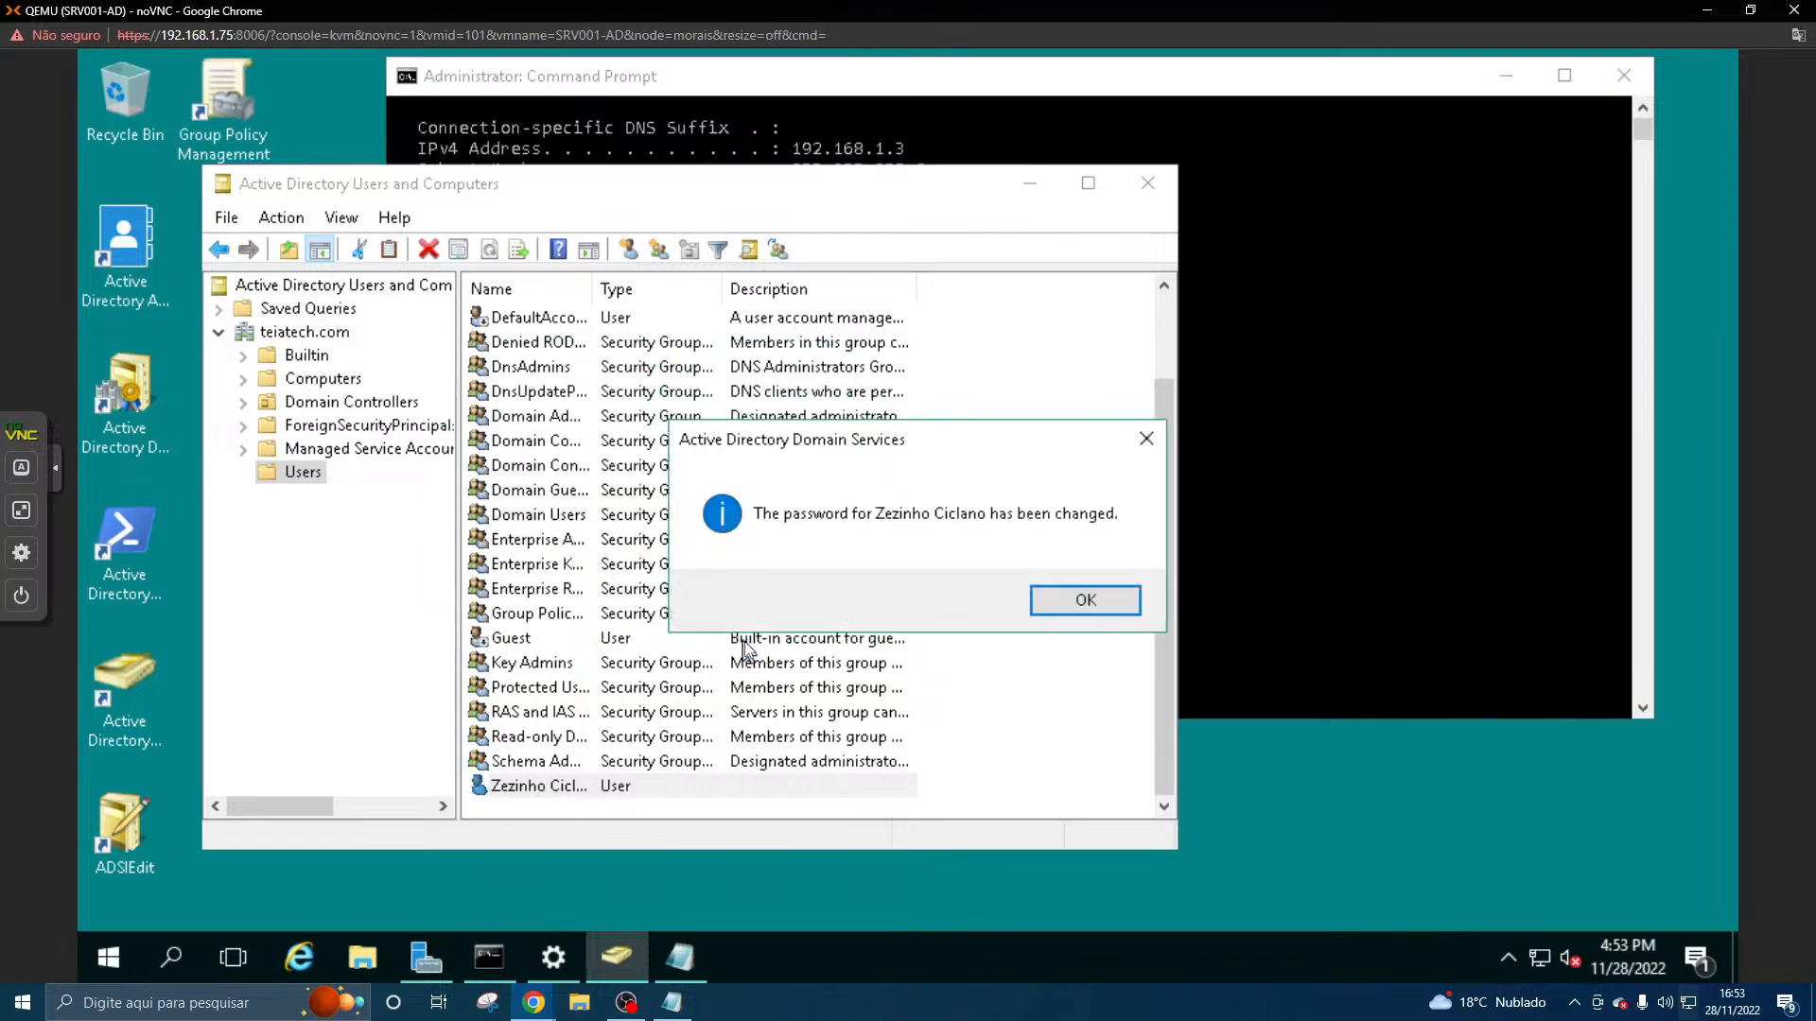
{"action": "left_click", "coordinate": [1069, 598]}
- Return to the CLI001-W7U console and try to log on with the domain user's new account password
{"action": "mouse_move", "coordinate": [533, 1001]}
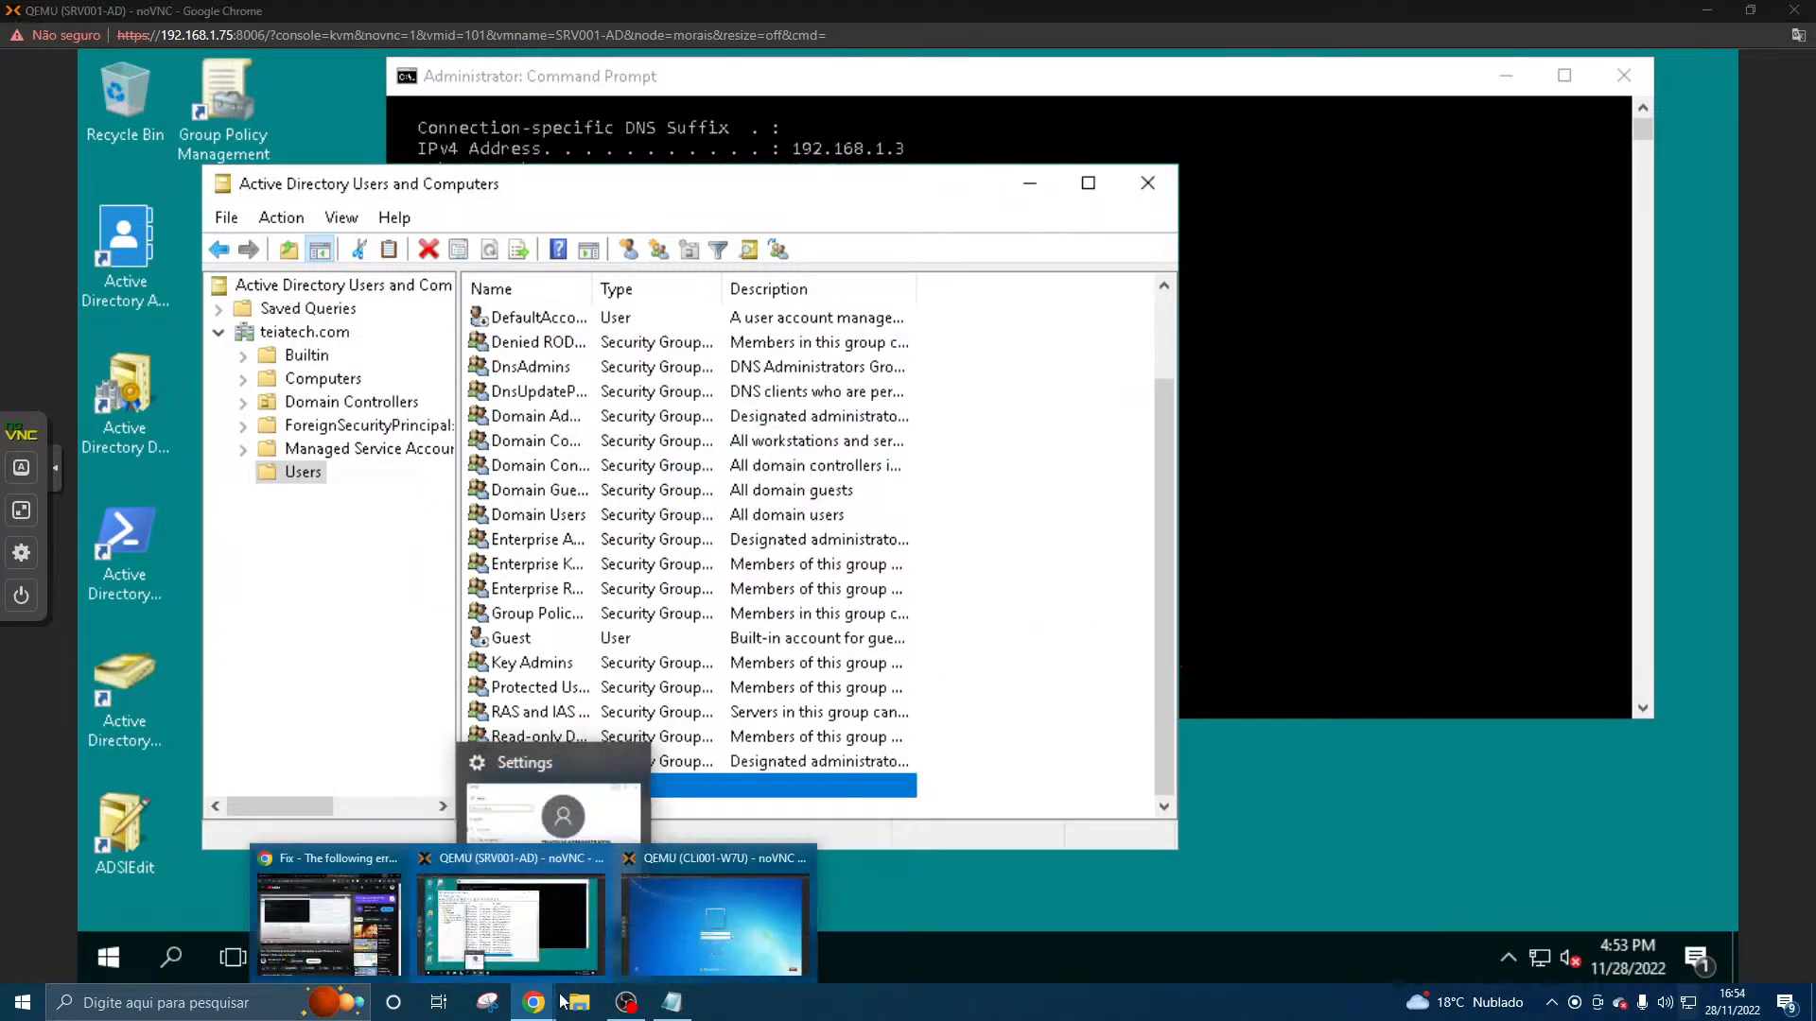
{"action": "left_click", "coordinate": [725, 922]}
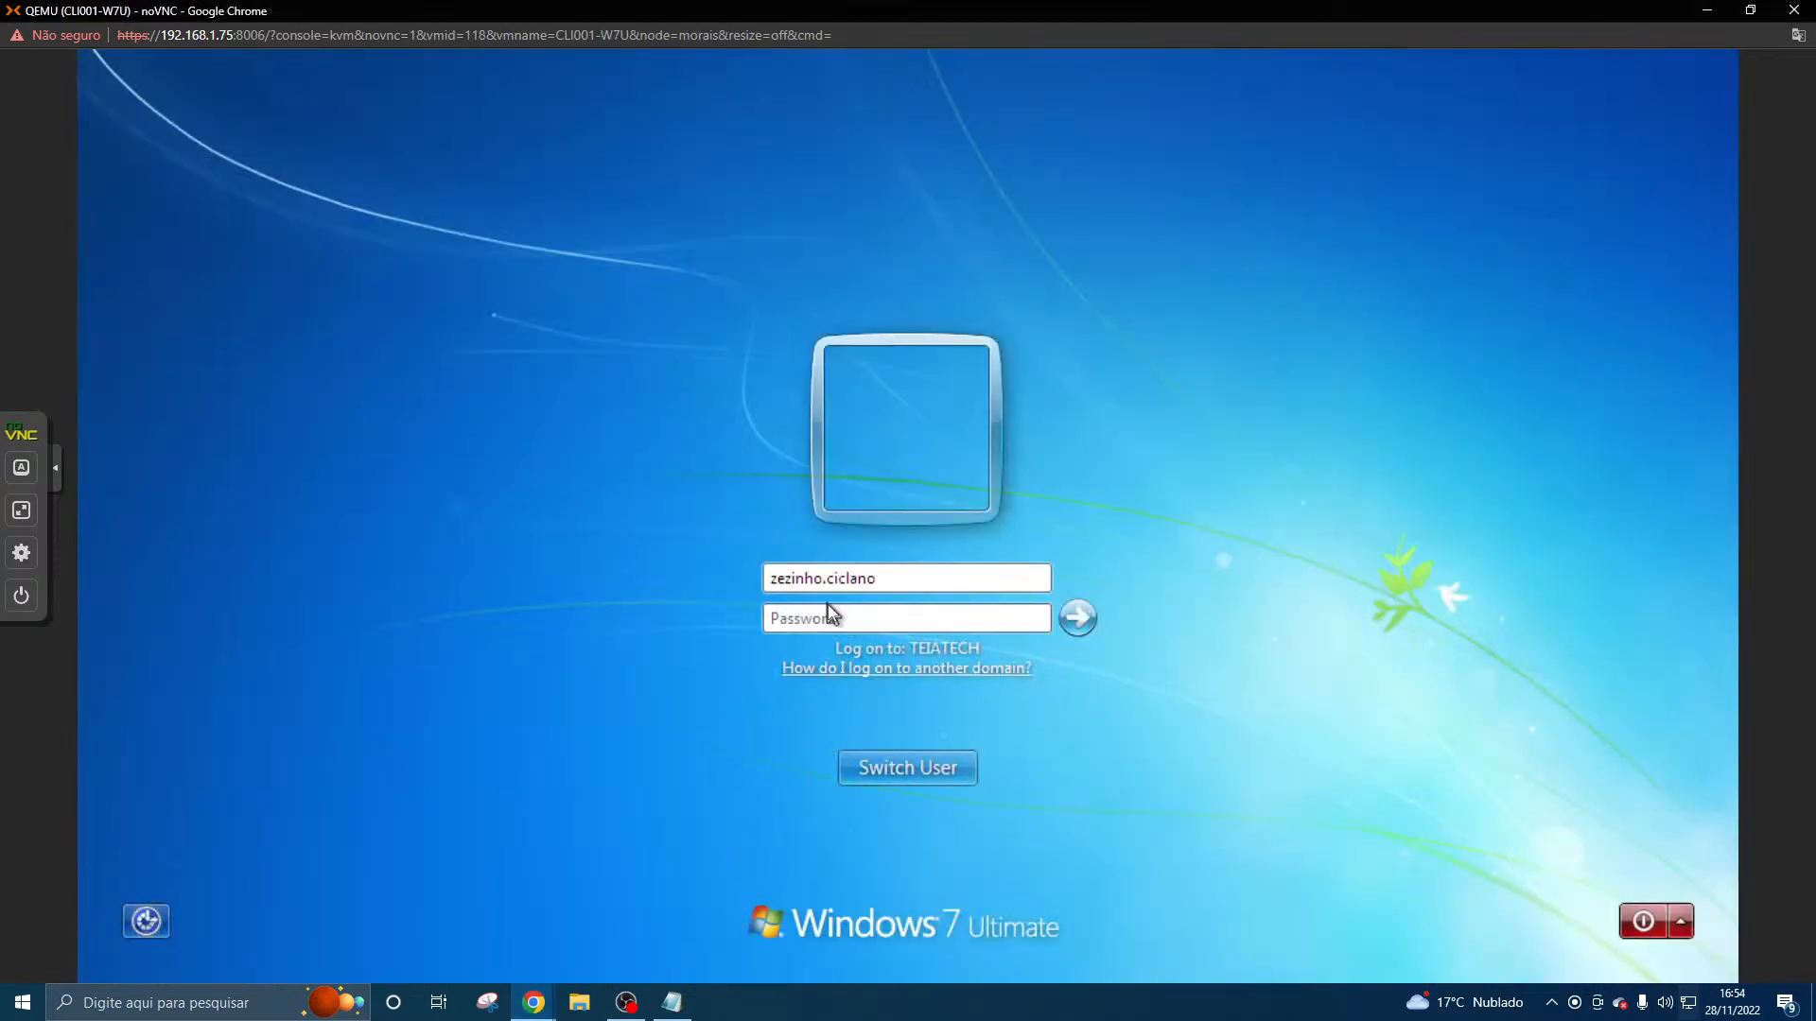
{"action": "type", "text": "•••••••"}
{"action": "key", "text": "BackSpace"}
{"action": "key", "text": "BackSpace"}
{"action": "key", "text": "BackSpace"}
{"action": "key", "text": "BackSpace"}
{"action": "key", "text": "BackSpace"}
{"action": "key", "text": "BackSpace"}
{"action": "key", "text": "BackSpace"}
{"action": "type", "text": "•••••••"}
{"action": "key", "text": "Caps_Lock"}
{"action": "type", "text": "••"}
{"action": "left_click", "coordinate": [1069, 615]}
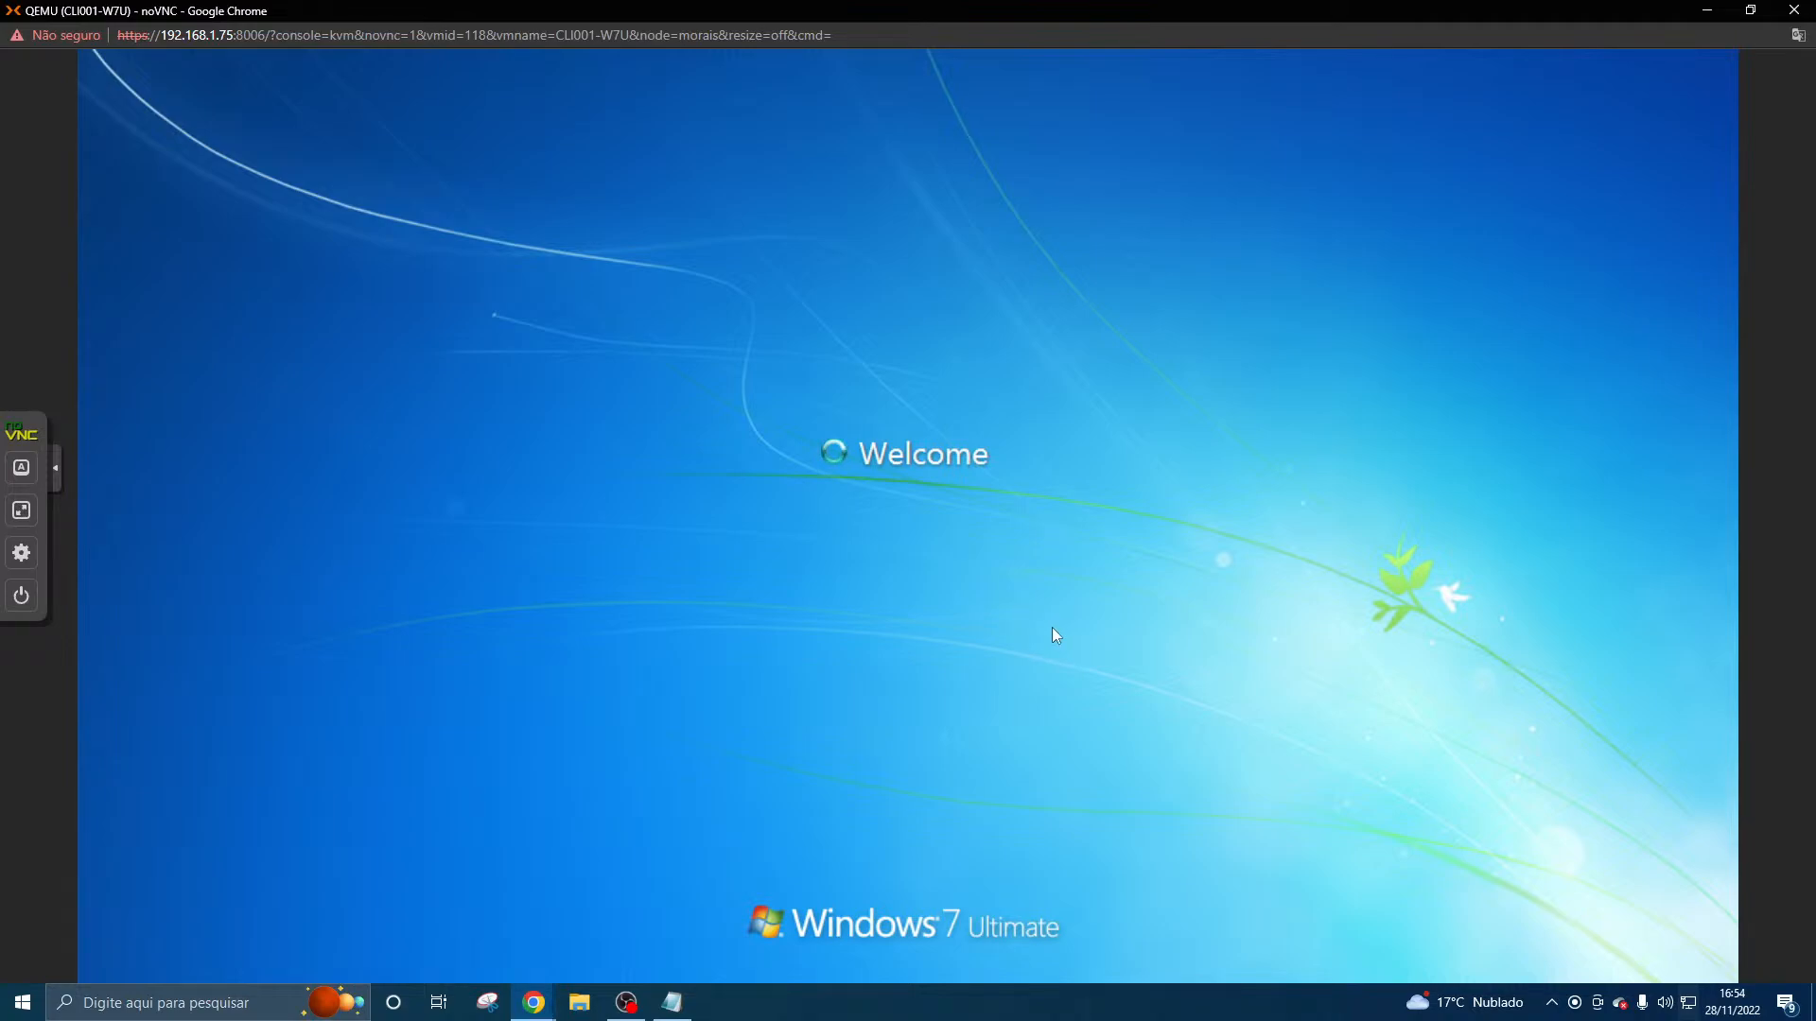
{"action": "left_click", "coordinate": [942, 766]}
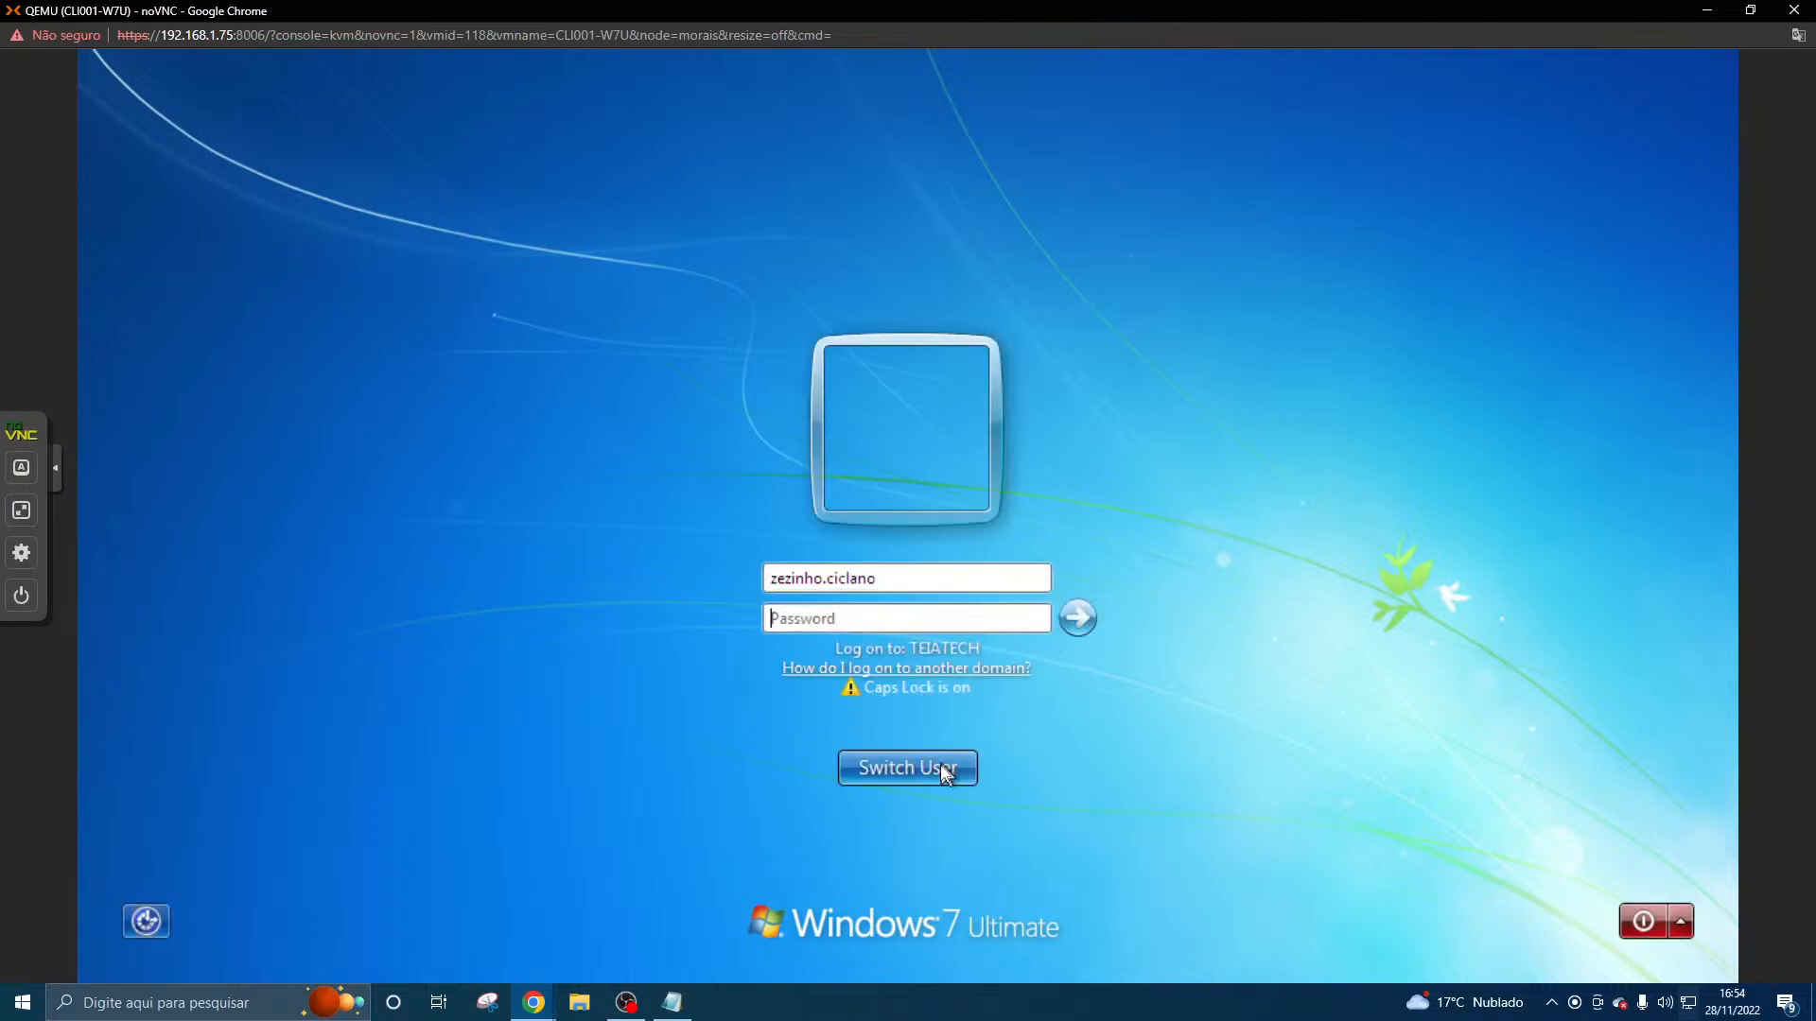
- Switch to a blank Other User logon form for the TEIATECH domain
{"action": "left_click", "coordinate": [936, 581]}
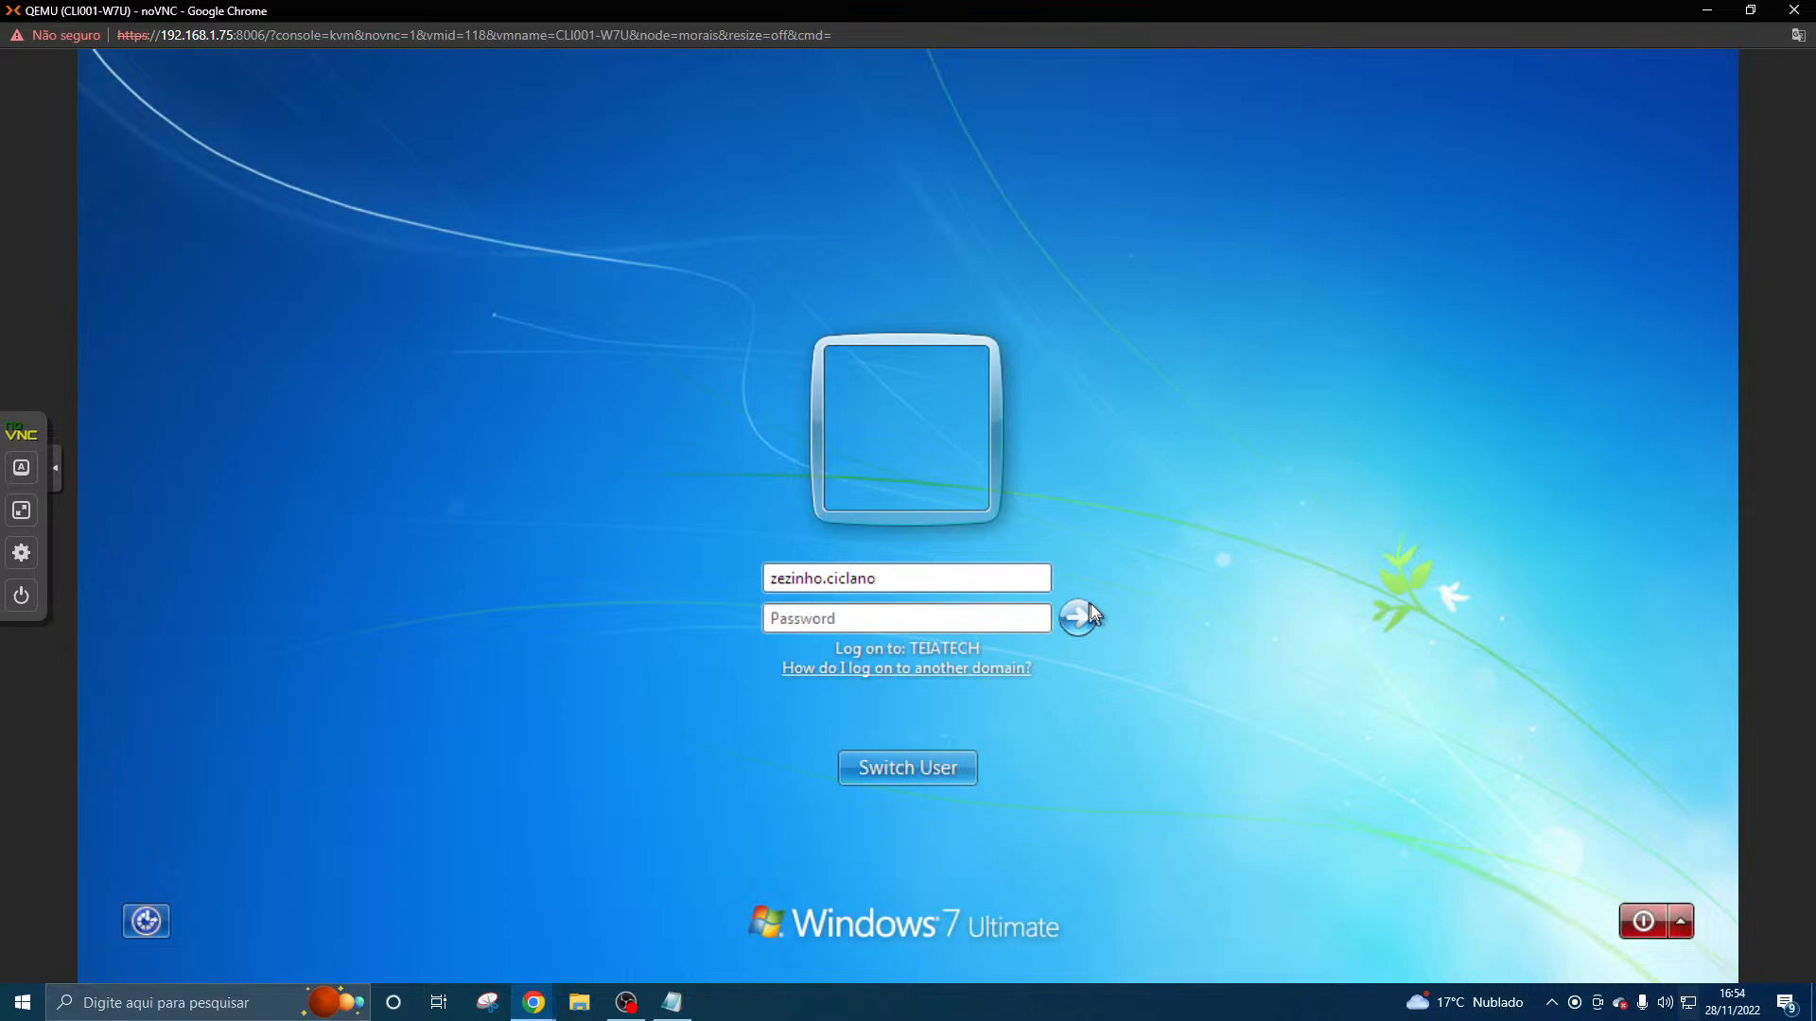
{"action": "left_click", "coordinate": [944, 762]}
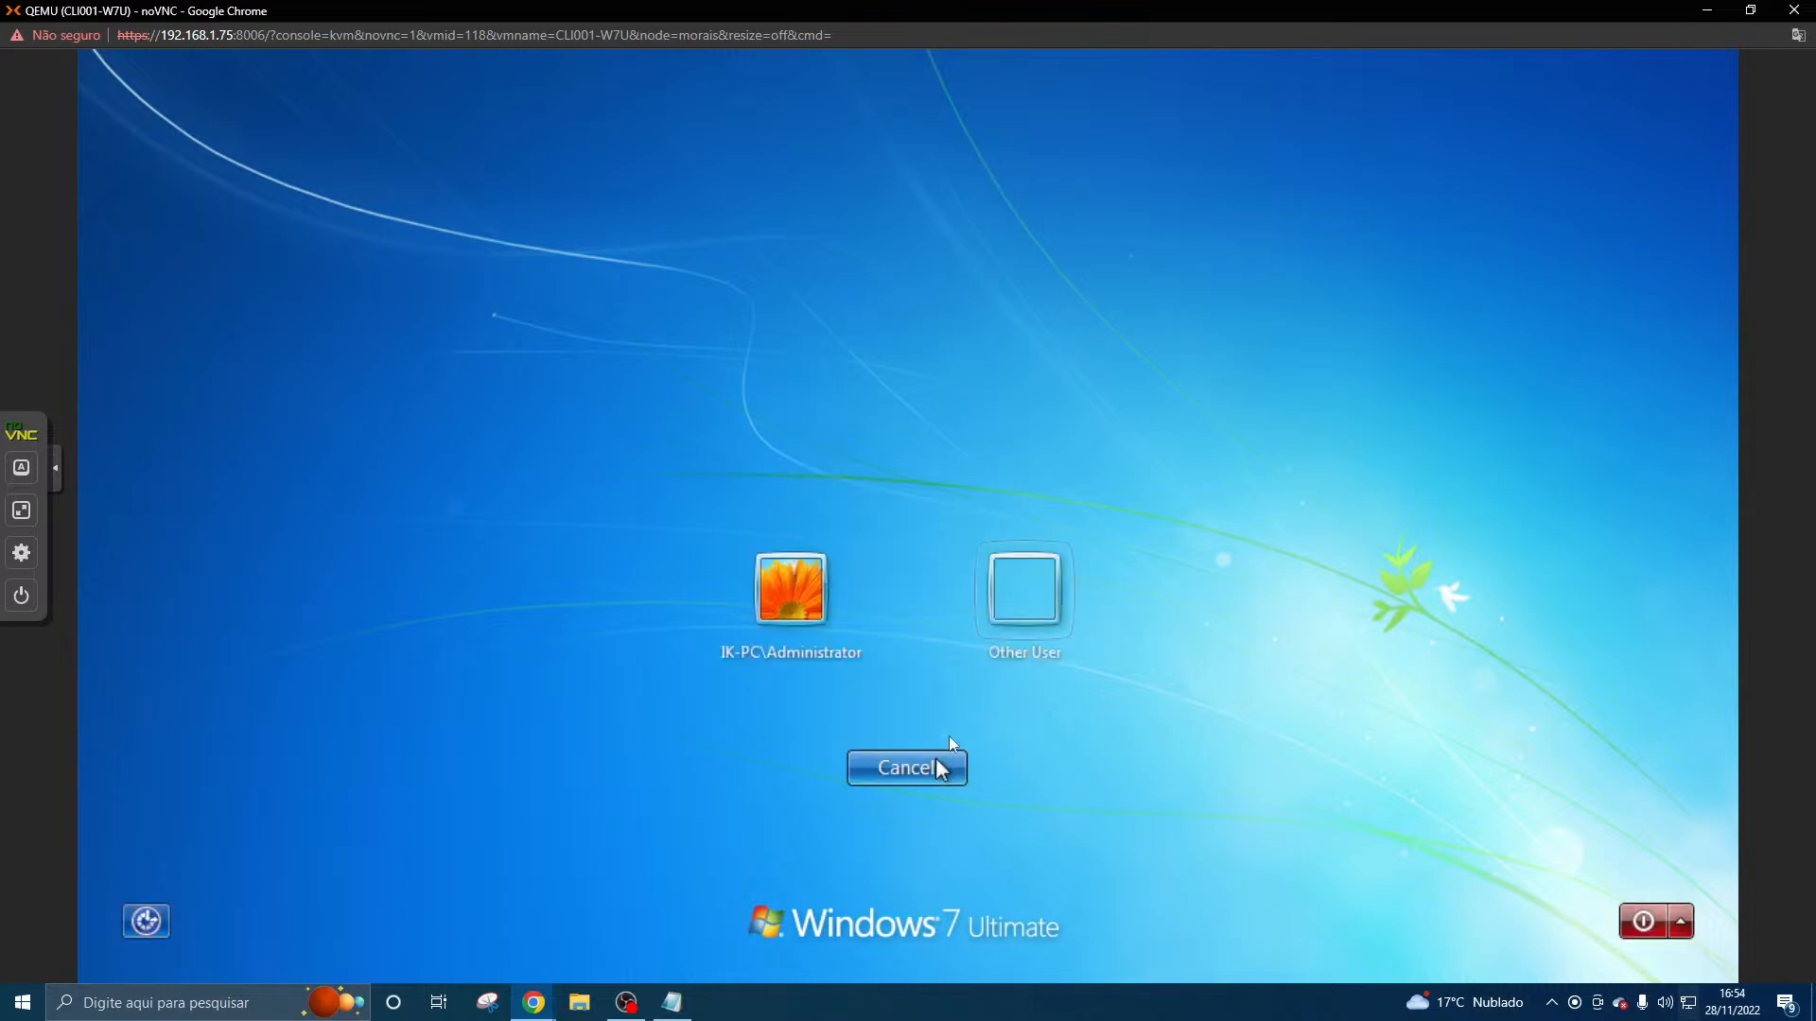
{"action": "left_click", "coordinate": [1041, 605]}
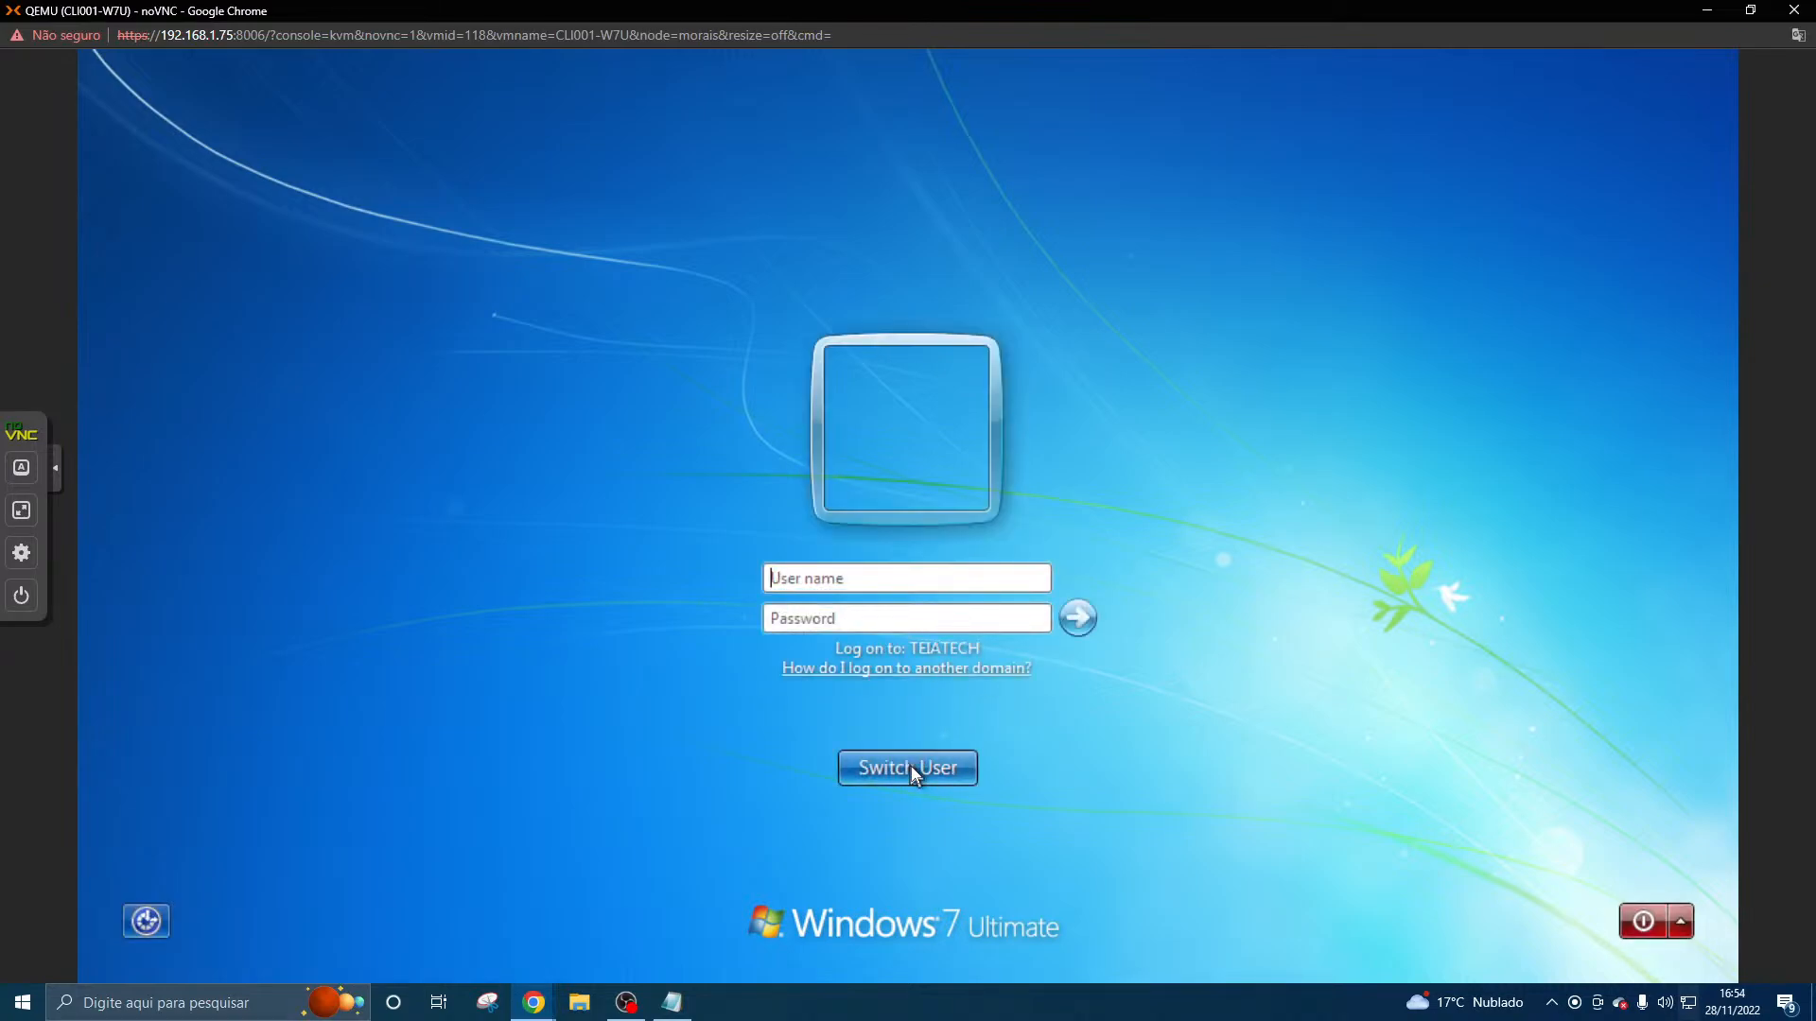
{"action": "left_click", "coordinate": [912, 584]}
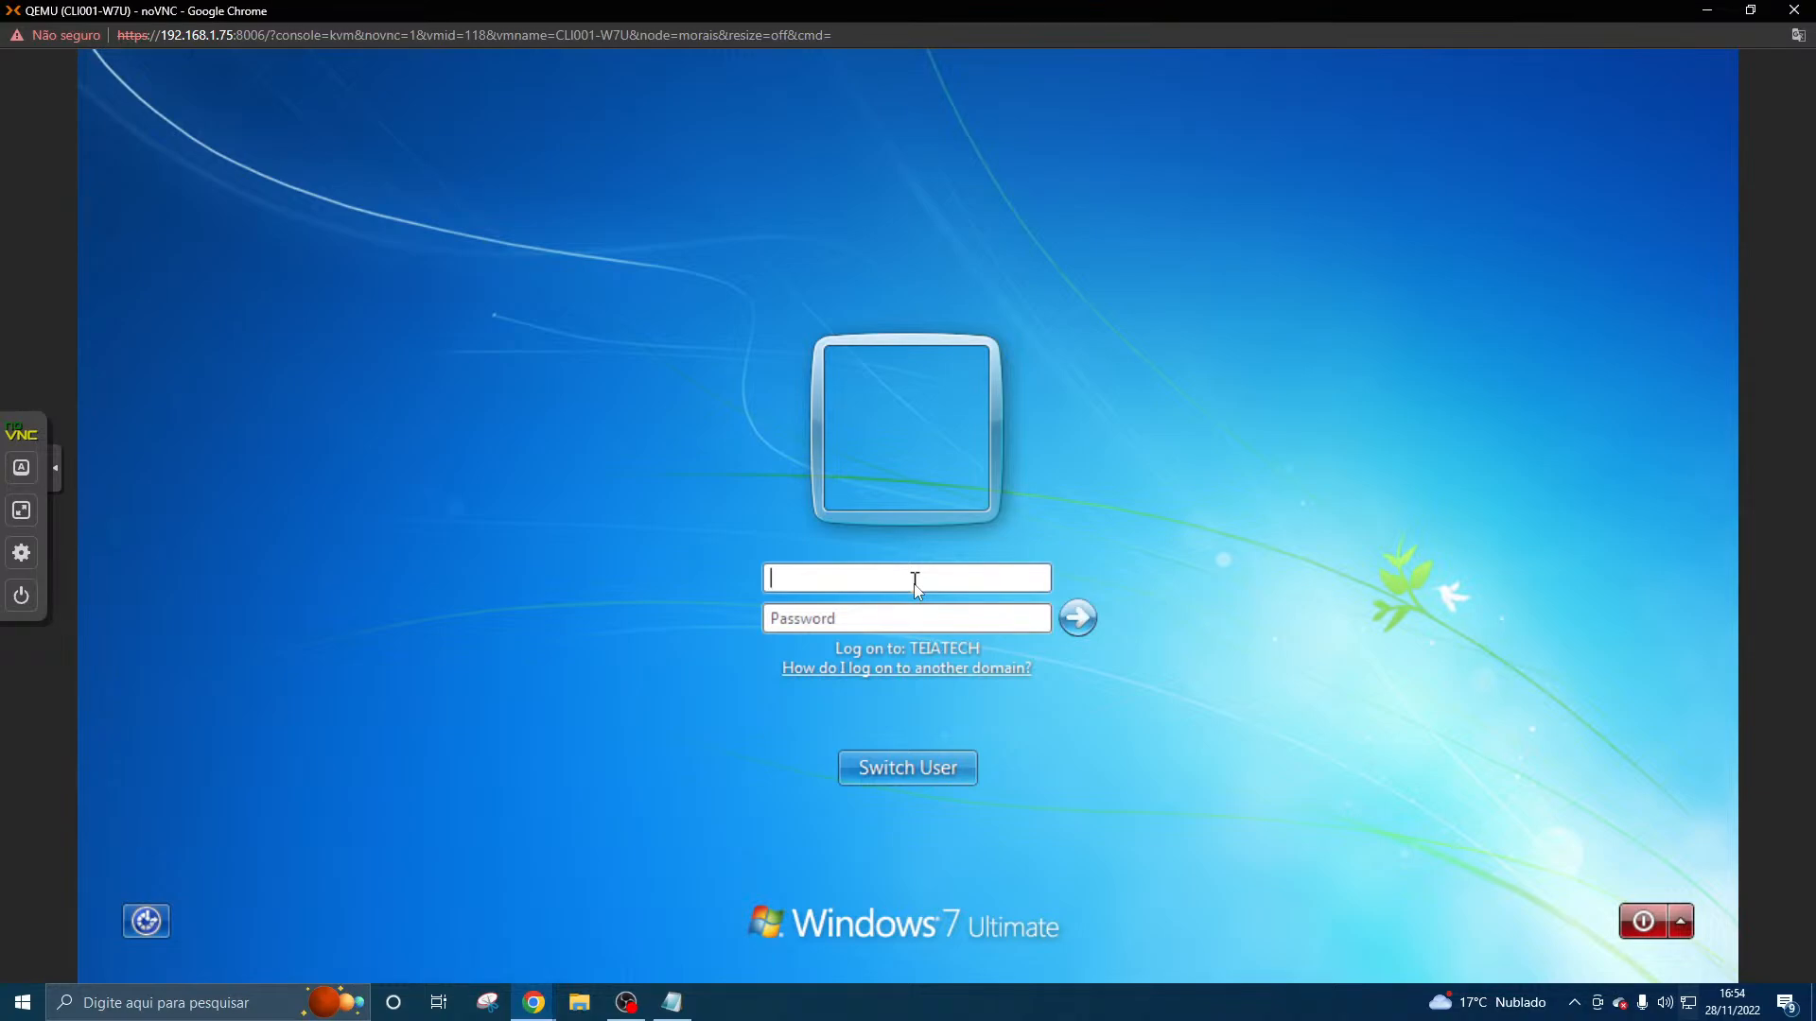
- Test how the password characters register in the user name field, and clear the field
{"action": "key", "text": "BackSpace"}
{"action": "key", "text": "BackSpace"}
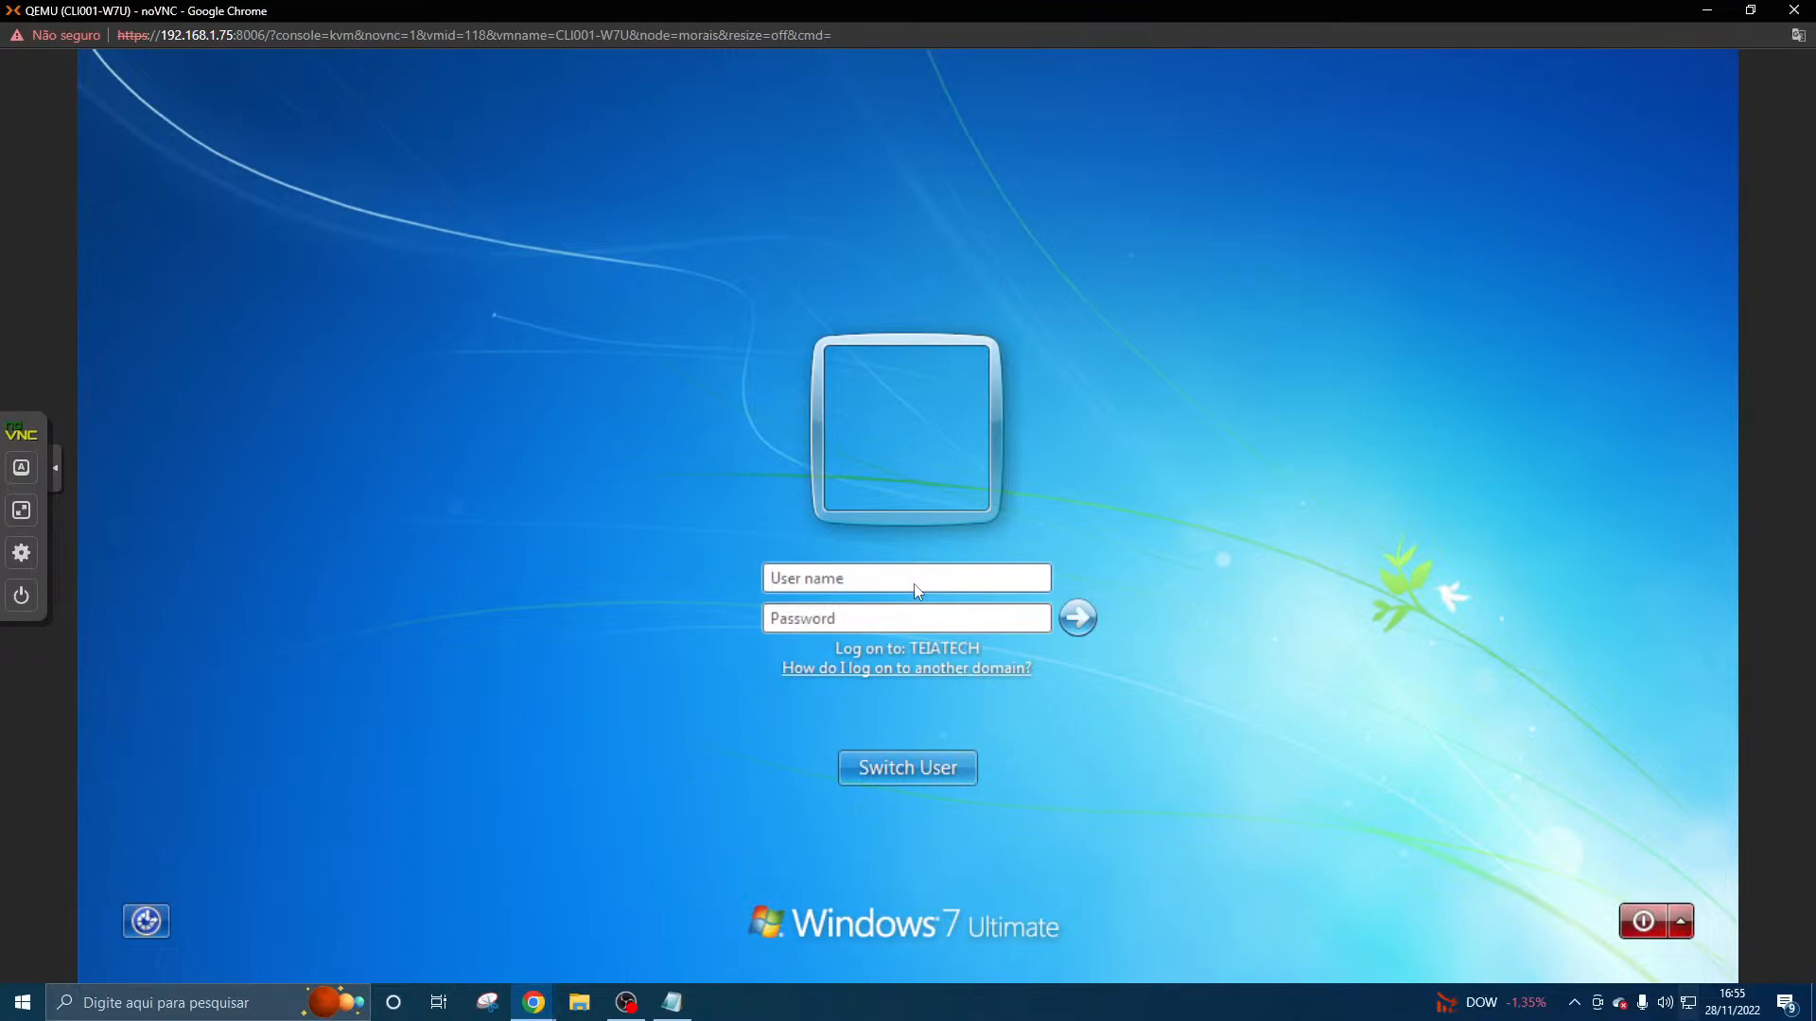
- Try to log on to TEIATECH with the domain user's logon name and account password
{"action": "type", "text": "zezinho.ciclano"}
{"action": "key", "text": "Tab"}
{"action": "type", "text": "******"}
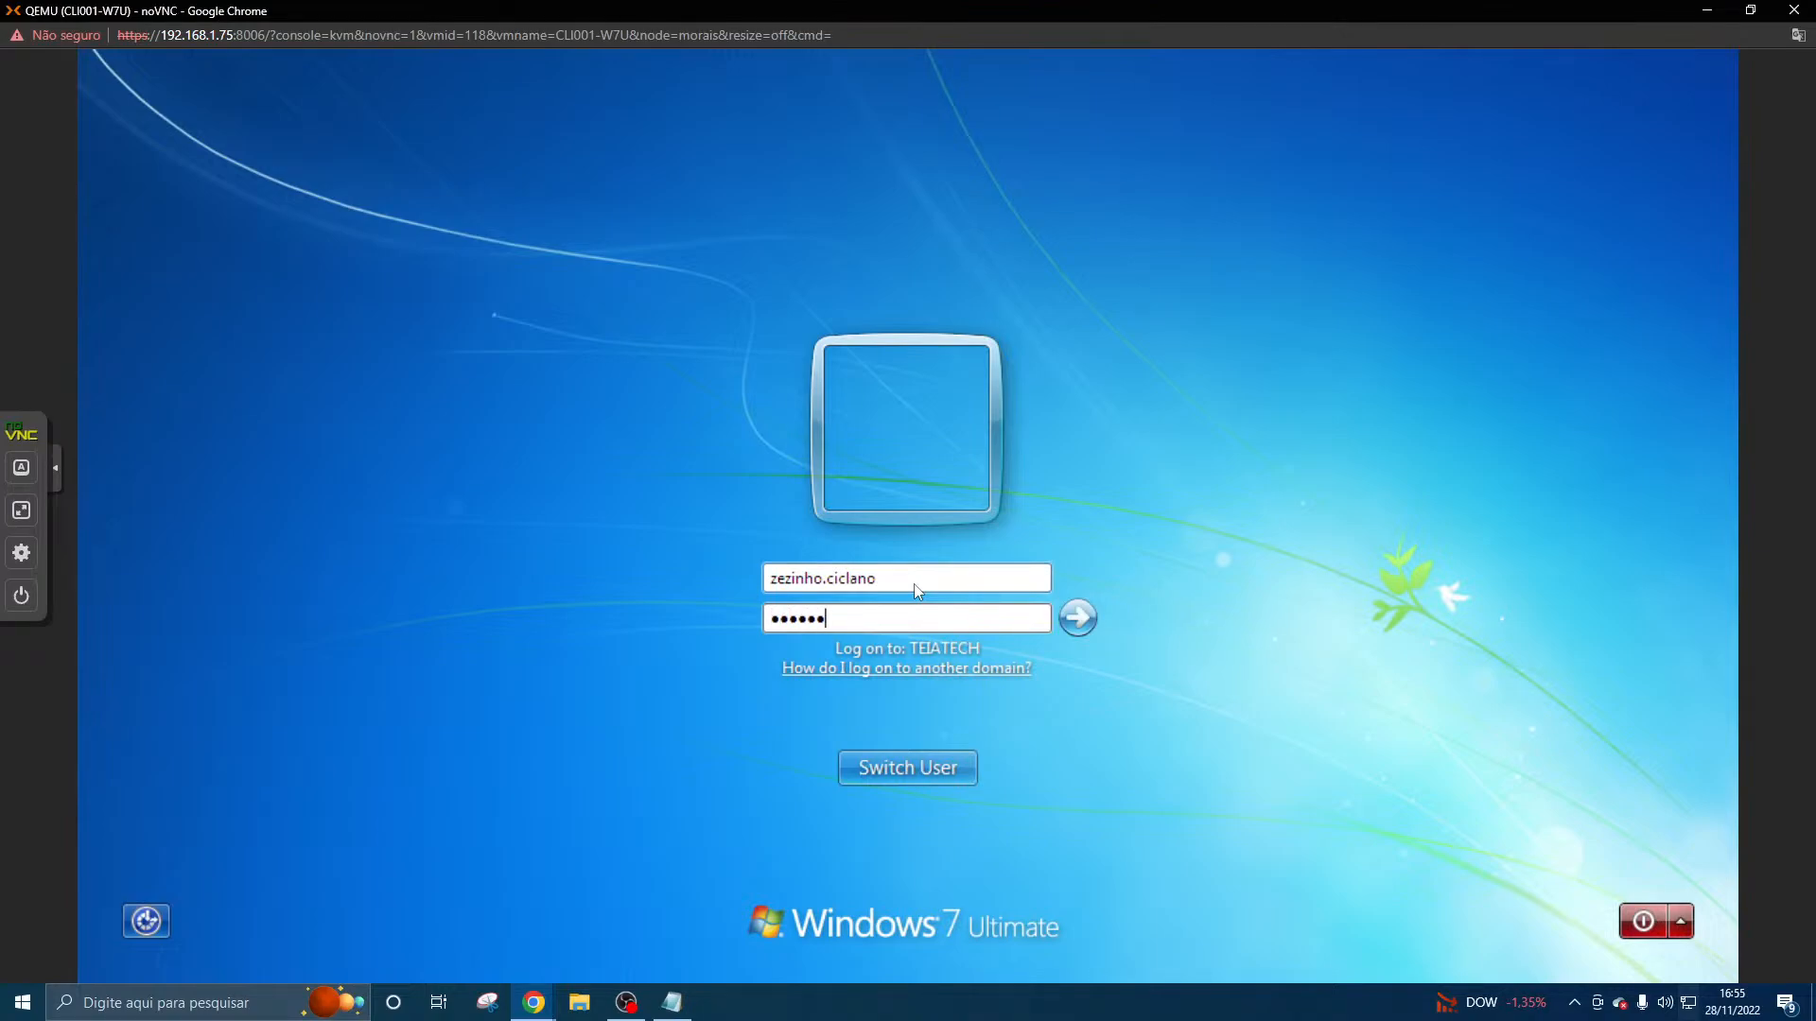
{"action": "type", "text": "*"}
{"action": "key", "text": "Caps_Lock"}
{"action": "type", "text": "**"}
{"action": "left_click", "coordinate": [1077, 619]}
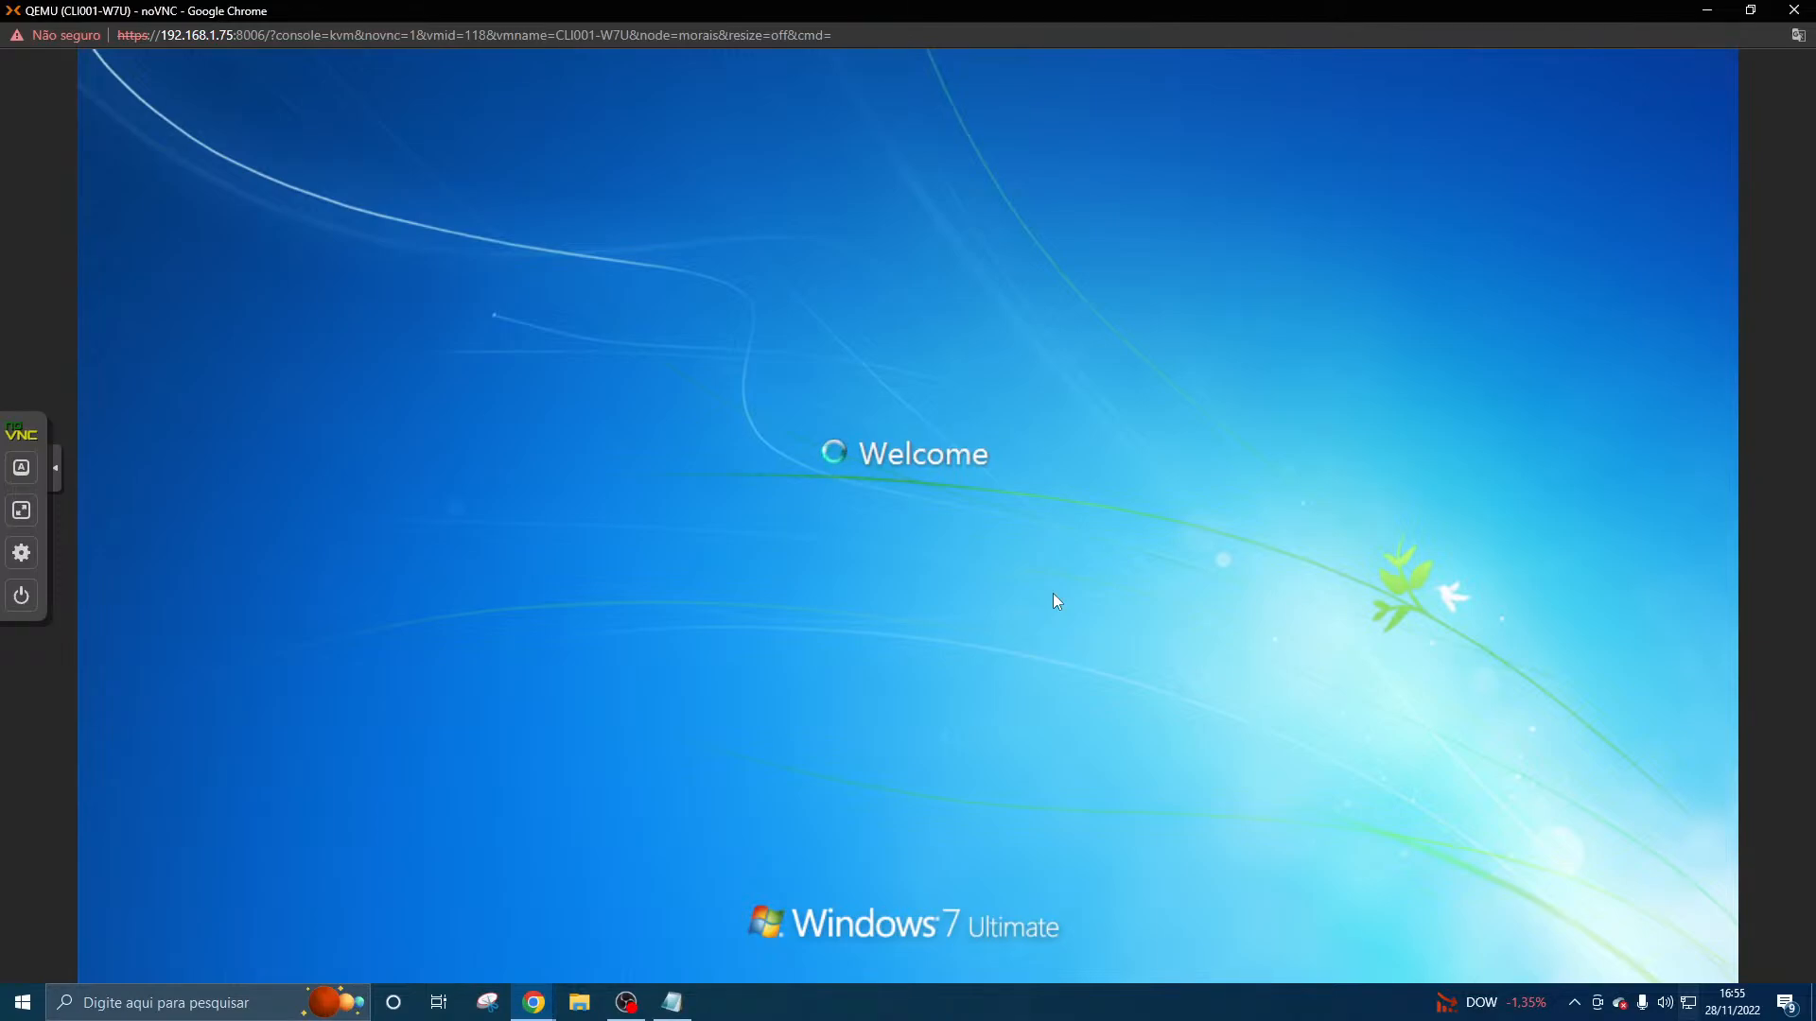
{"action": "left_click", "coordinate": [960, 764]}
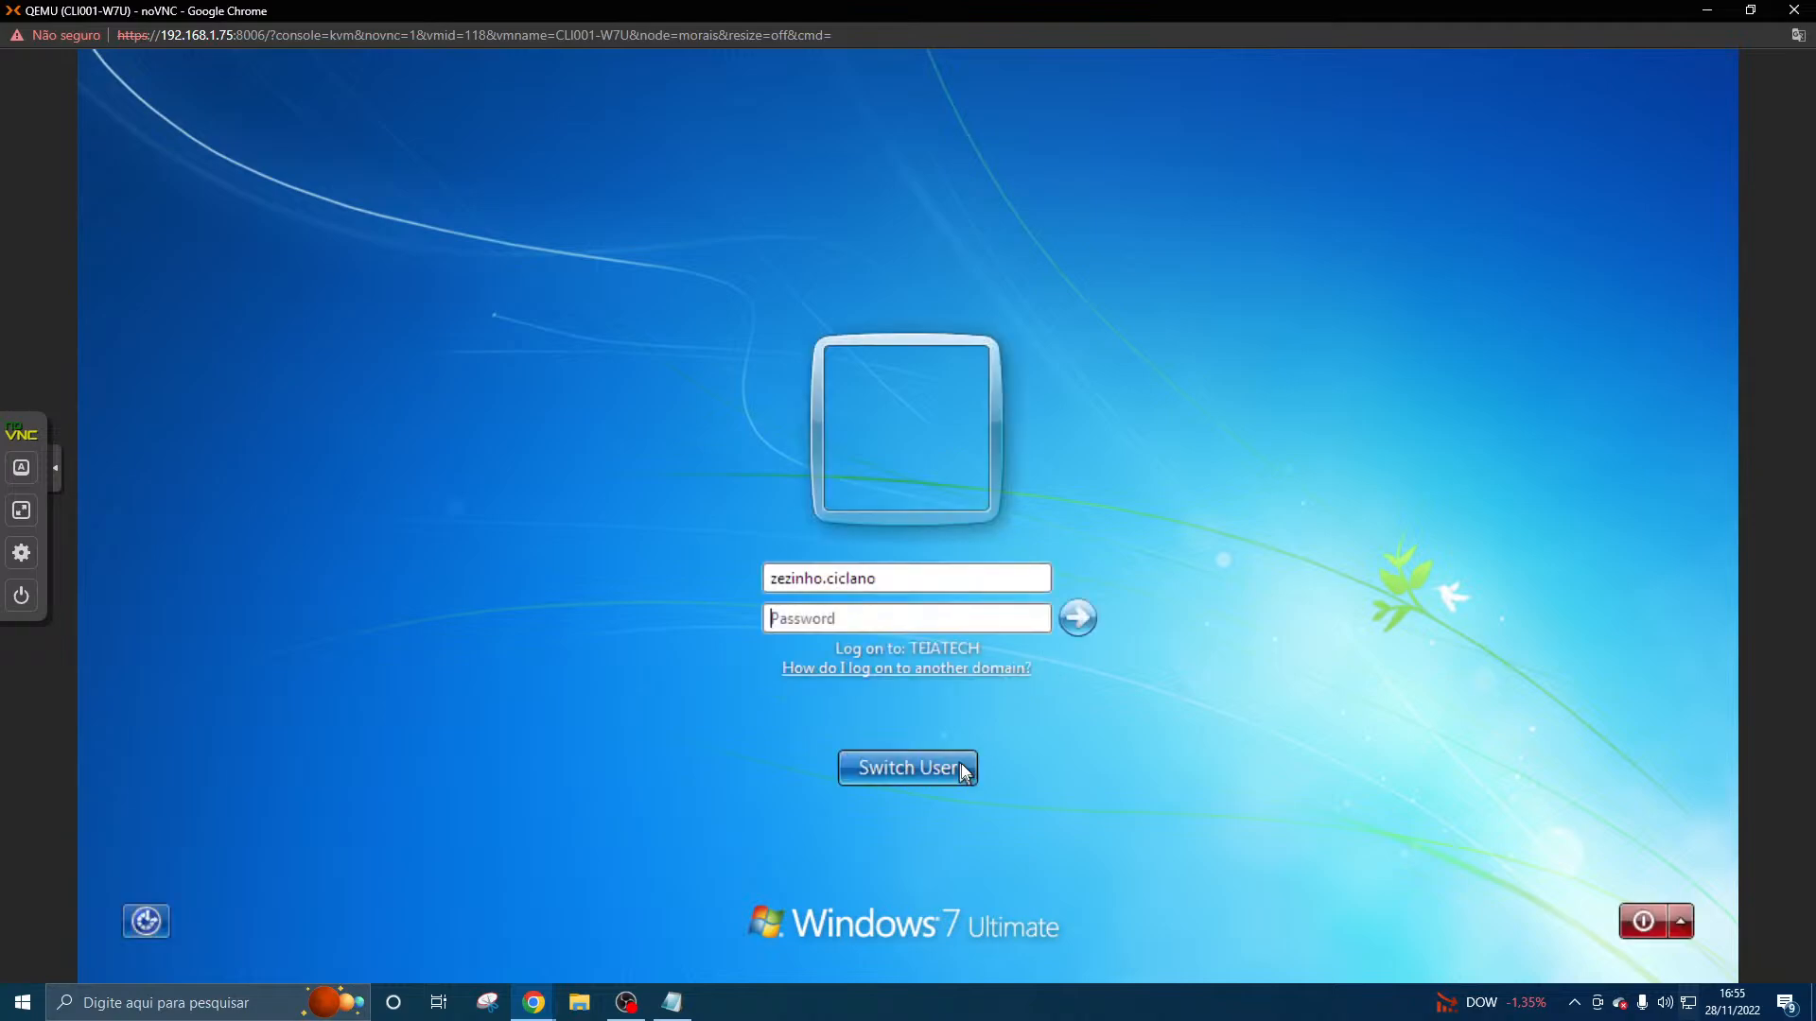
- Replace the user name on the logon form with TEIATECH\administrator
{"action": "double_click", "coordinate": [914, 579]}
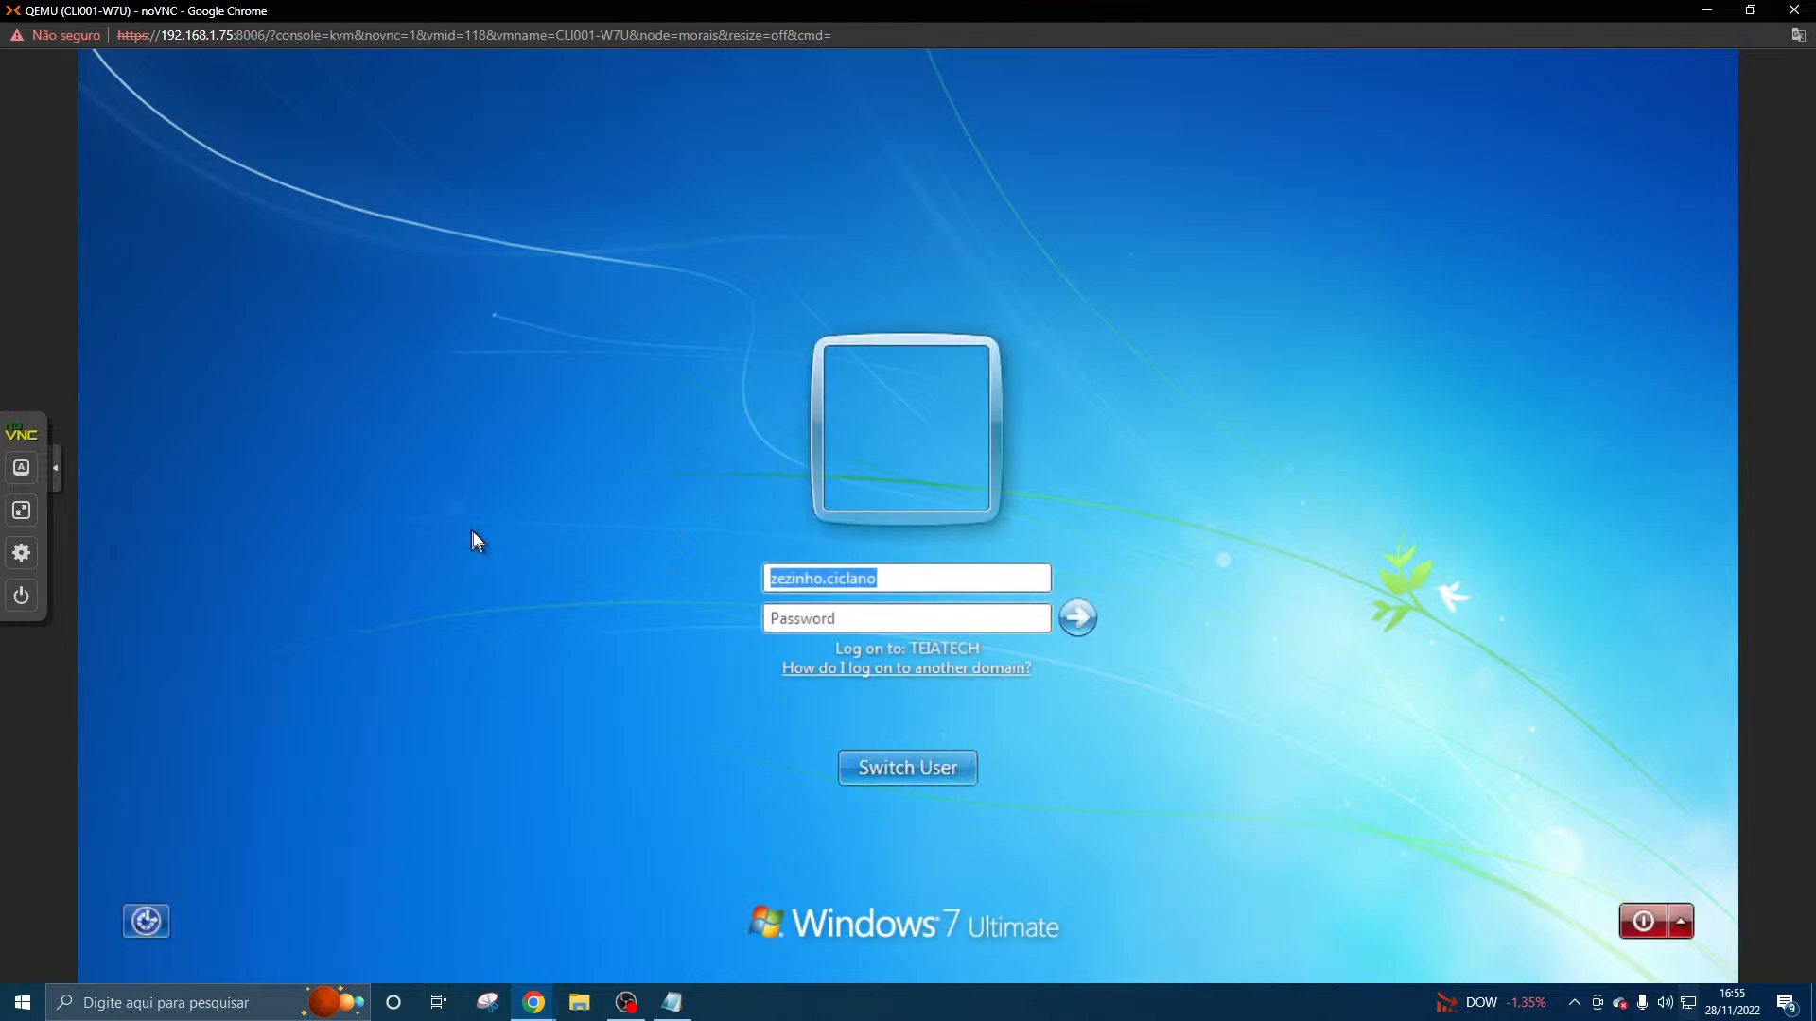
{"action": "key", "text": "BackSpace"}
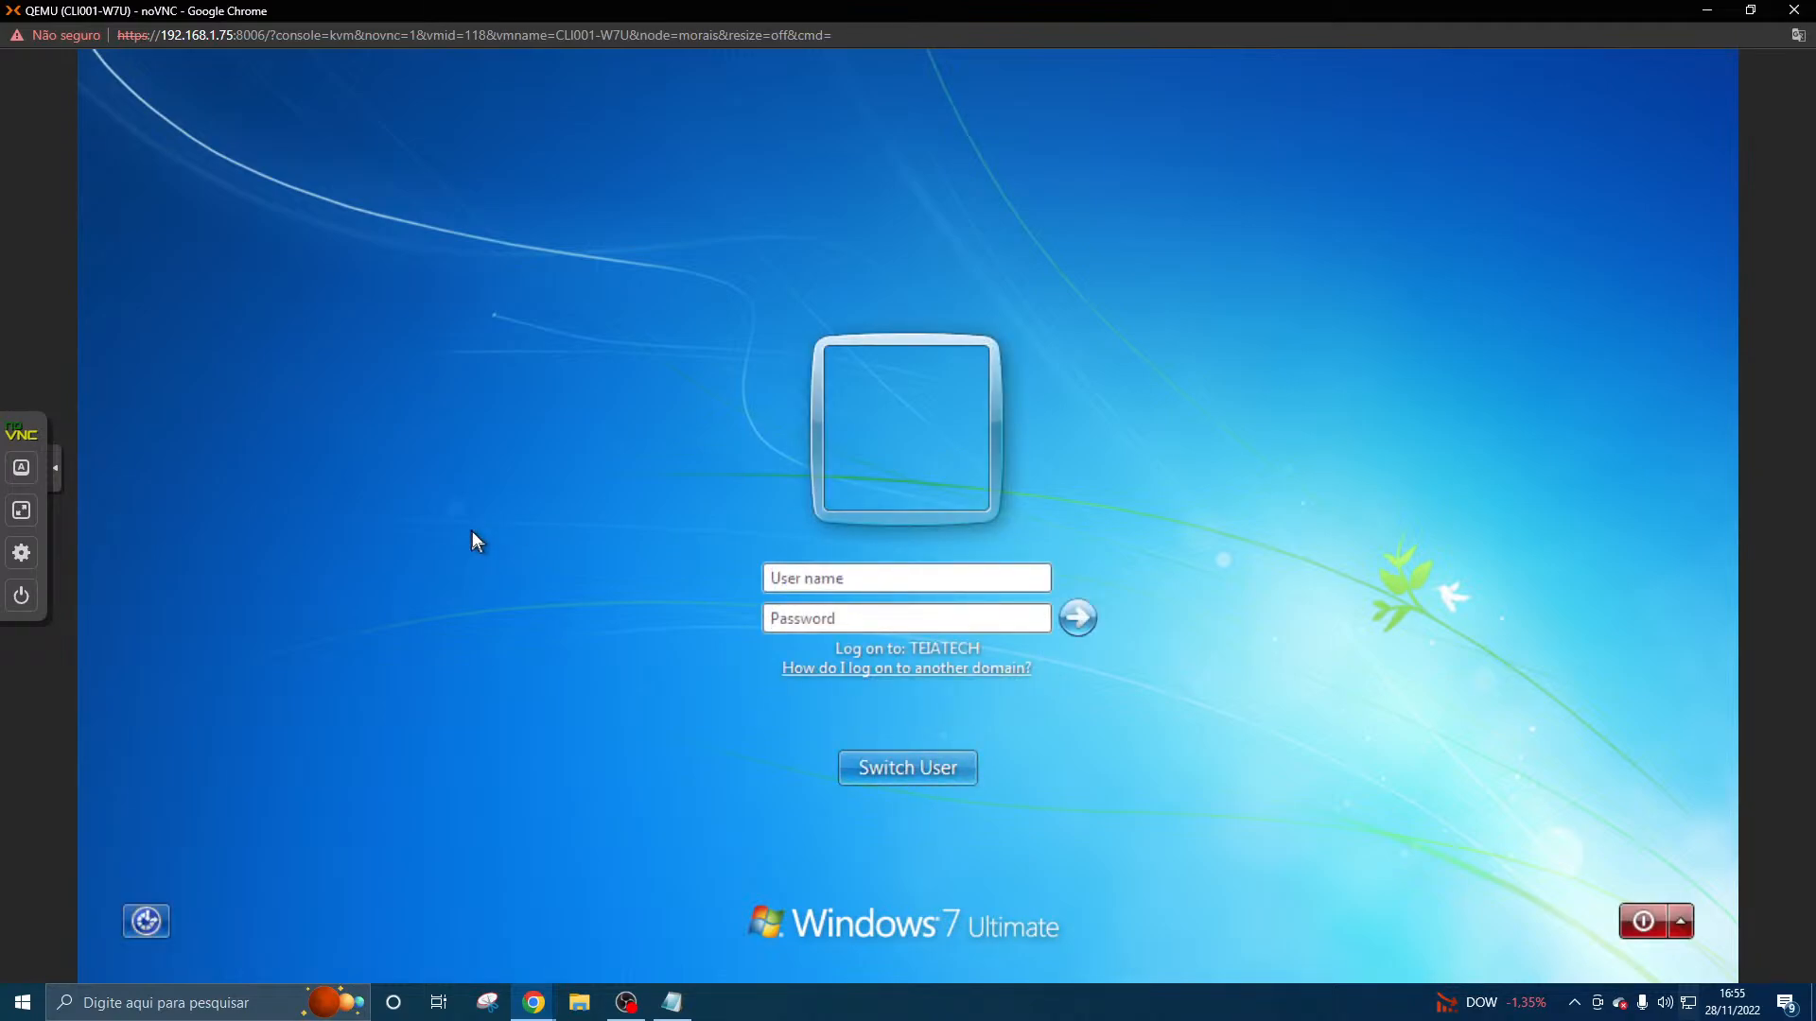
{"action": "type", "text": "administrator"}
{"action": "key", "text": "Tab"}
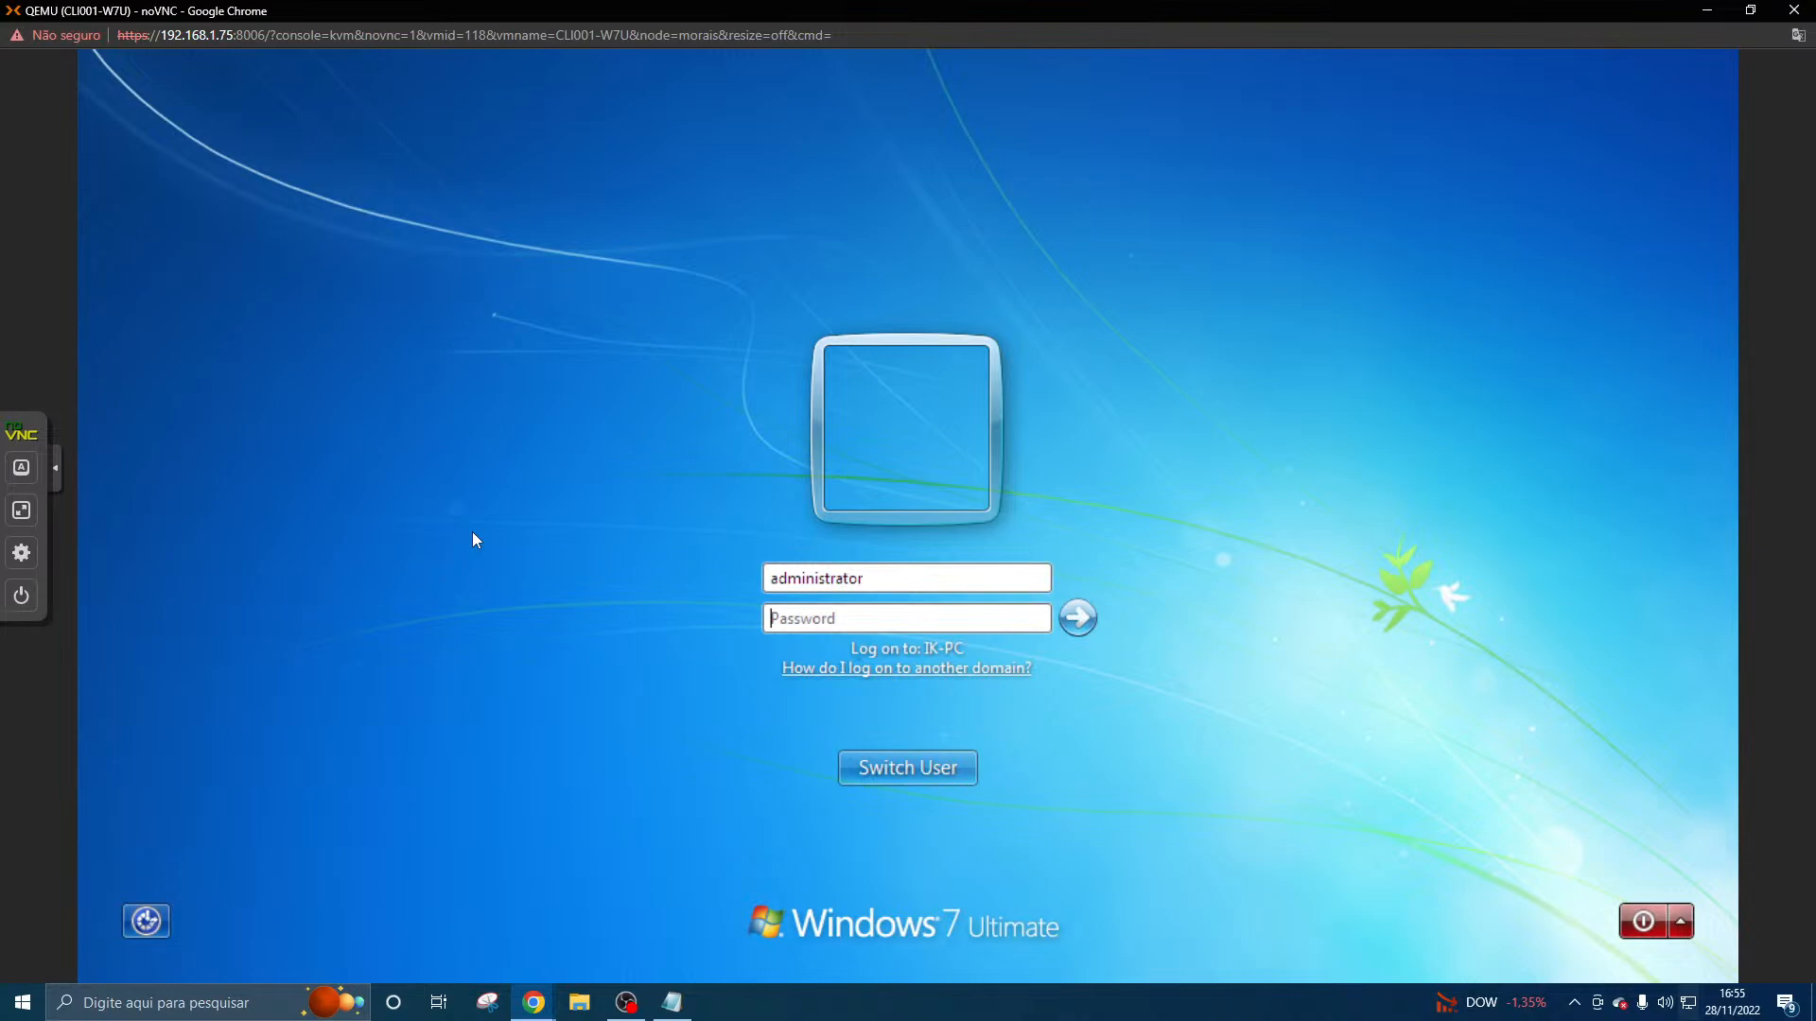
{"action": "left_click", "coordinate": [772, 593]}
{"action": "type", "text": "TEIATECH\\"}
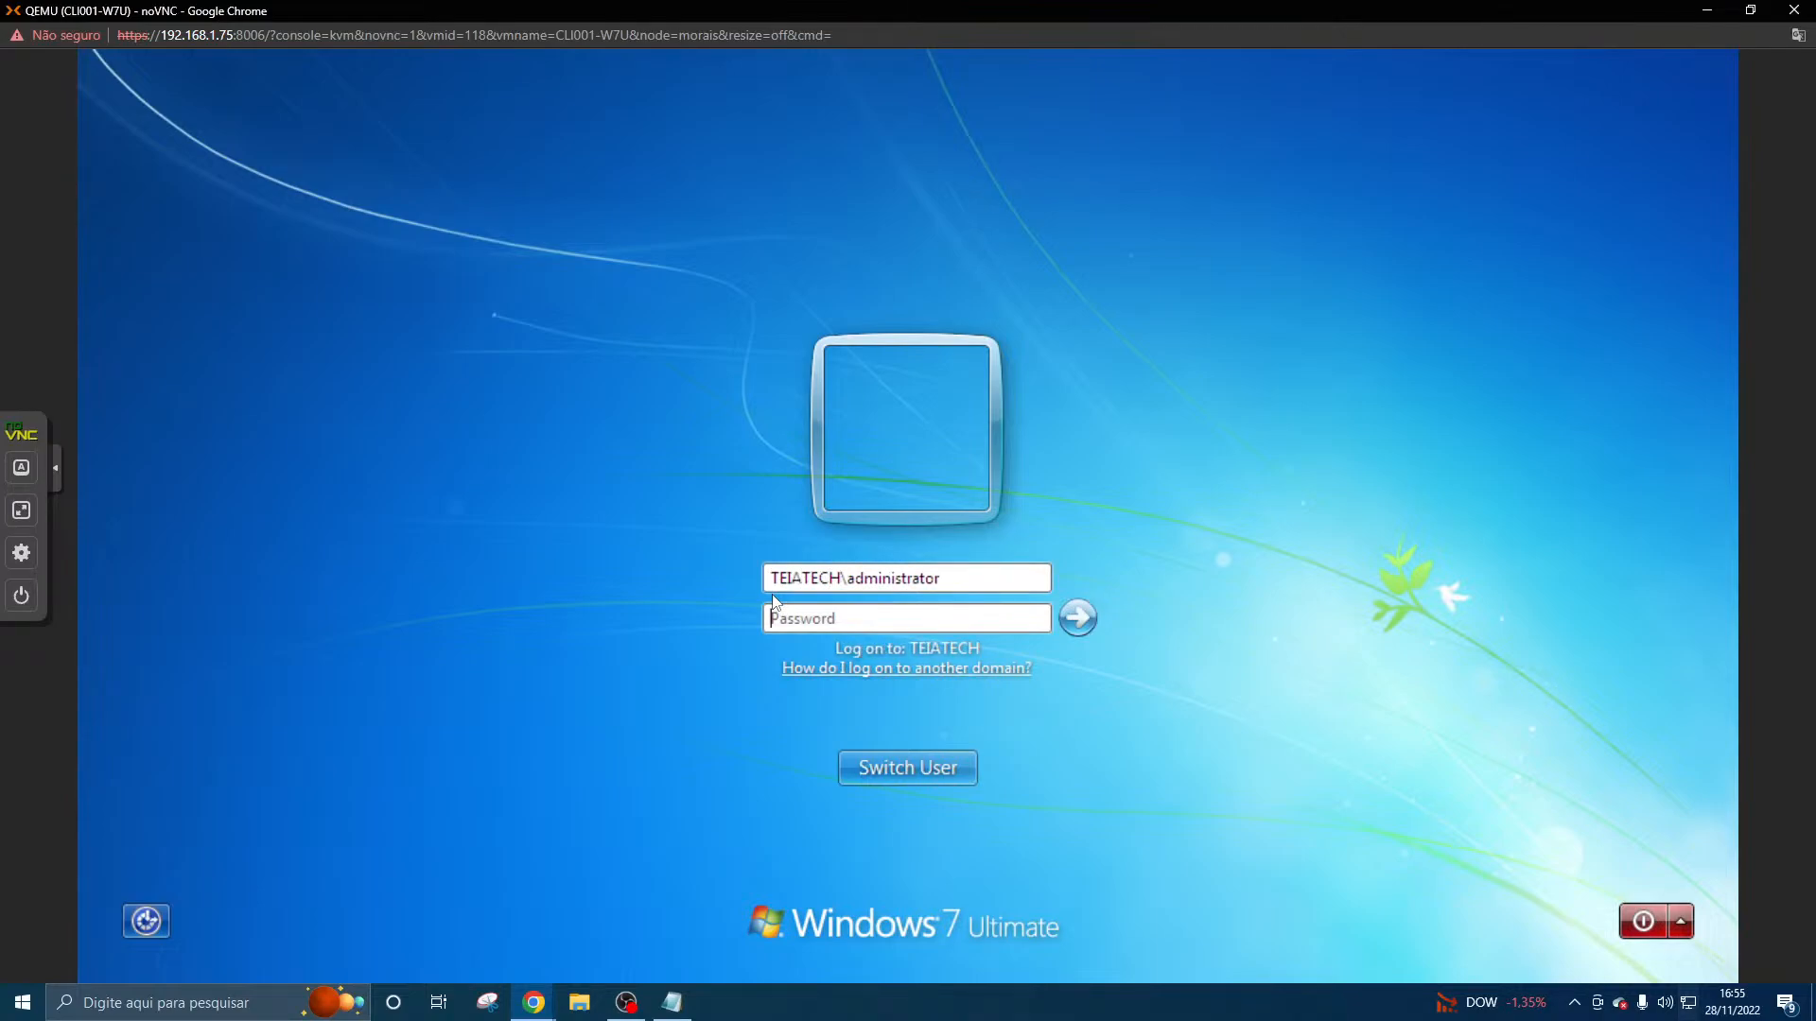
- Enter the domain administrator's account password, correcting the letter case, and log on to the client
{"action": "key", "text": "Tab"}
{"action": "type", "text": "•••••••"}
{"action": "key", "text": "Caps_Lock"}
{"action": "key", "text": "BackSpace"}
{"action": "key", "text": "BackSpace"}
{"action": "key", "text": "BackSpace"}
{"action": "key", "text": "BackSpace"}
{"action": "key", "text": "BackSpace"}
{"action": "key", "text": "BackSpace"}
{"action": "key", "text": "BackSpace"}
{"action": "key", "text": "BackSpace"}
{"action": "key", "text": "BackSpace"}
{"action": "key", "text": "Caps_Lock"}
{"action": "type", "text": "••"}
{"action": "key", "text": "Caps_Lock"}
{"action": "key", "text": "Caps_Lock"}
{"action": "left_click", "coordinate": [1072, 619]}
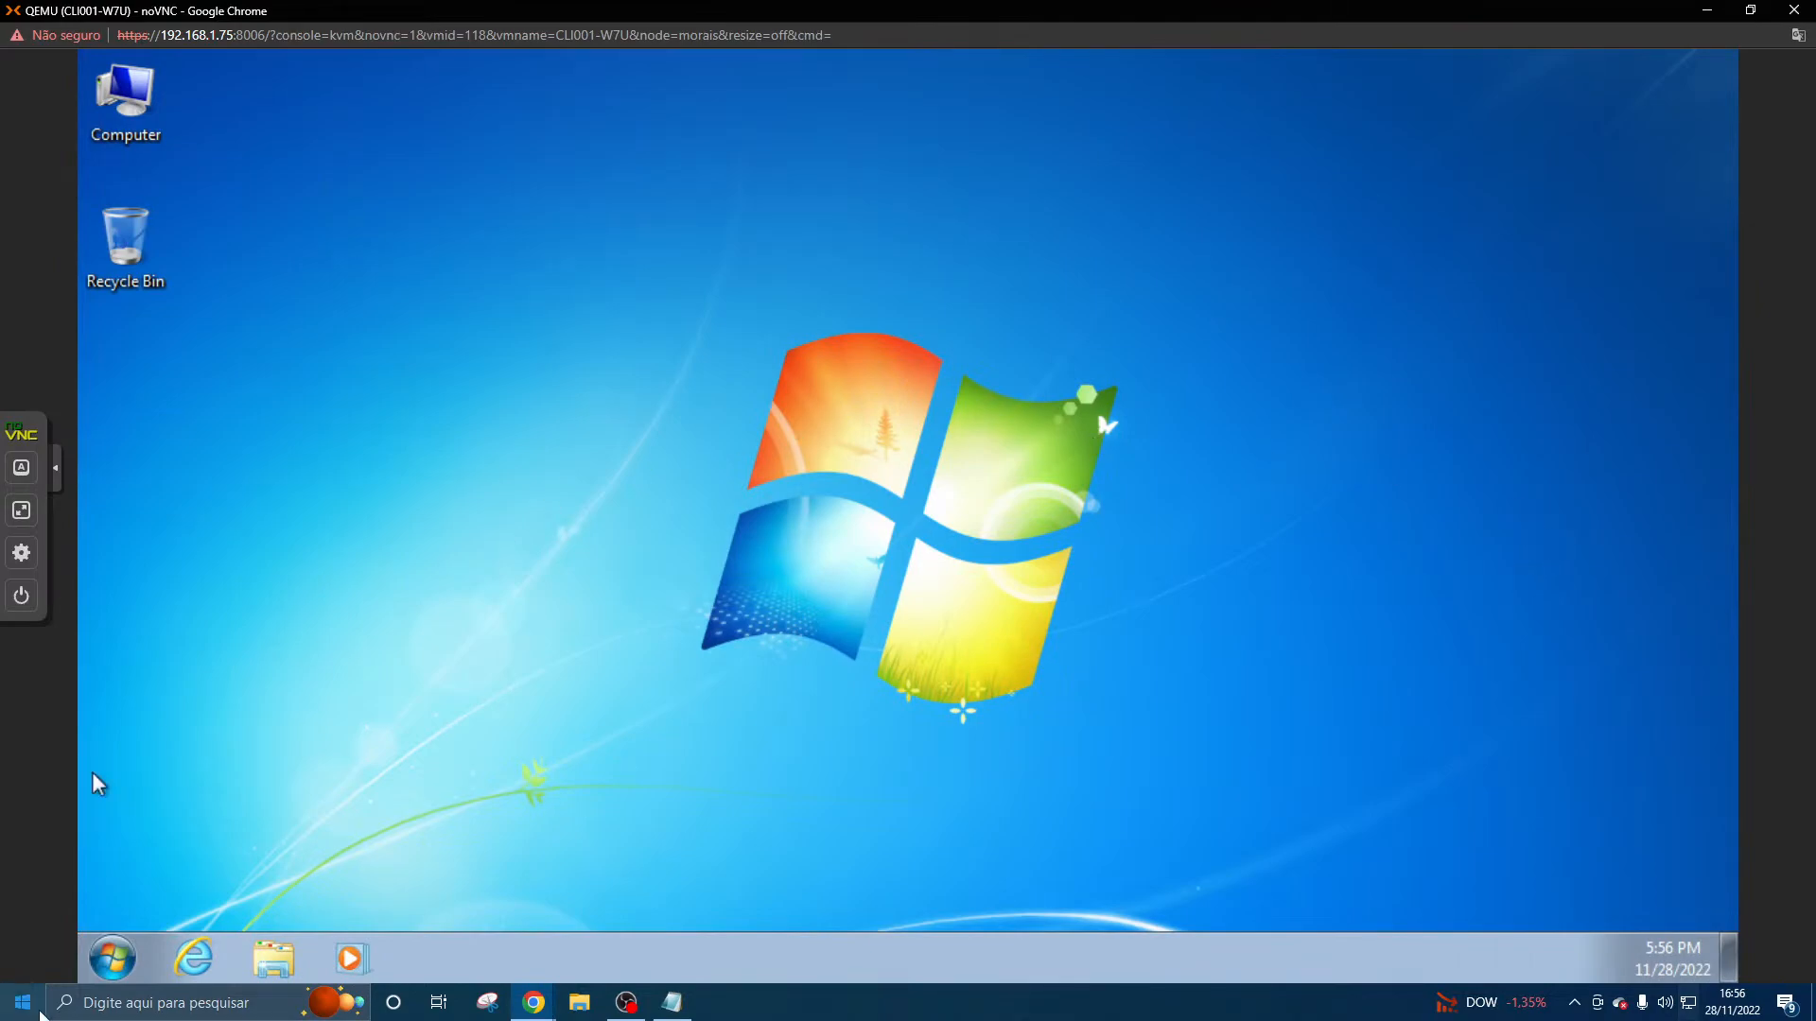
- Browse from the administrator's personal folder to C:\Users to examine the profile folders, and close the window
{"action": "left_click", "coordinate": [114, 958]}
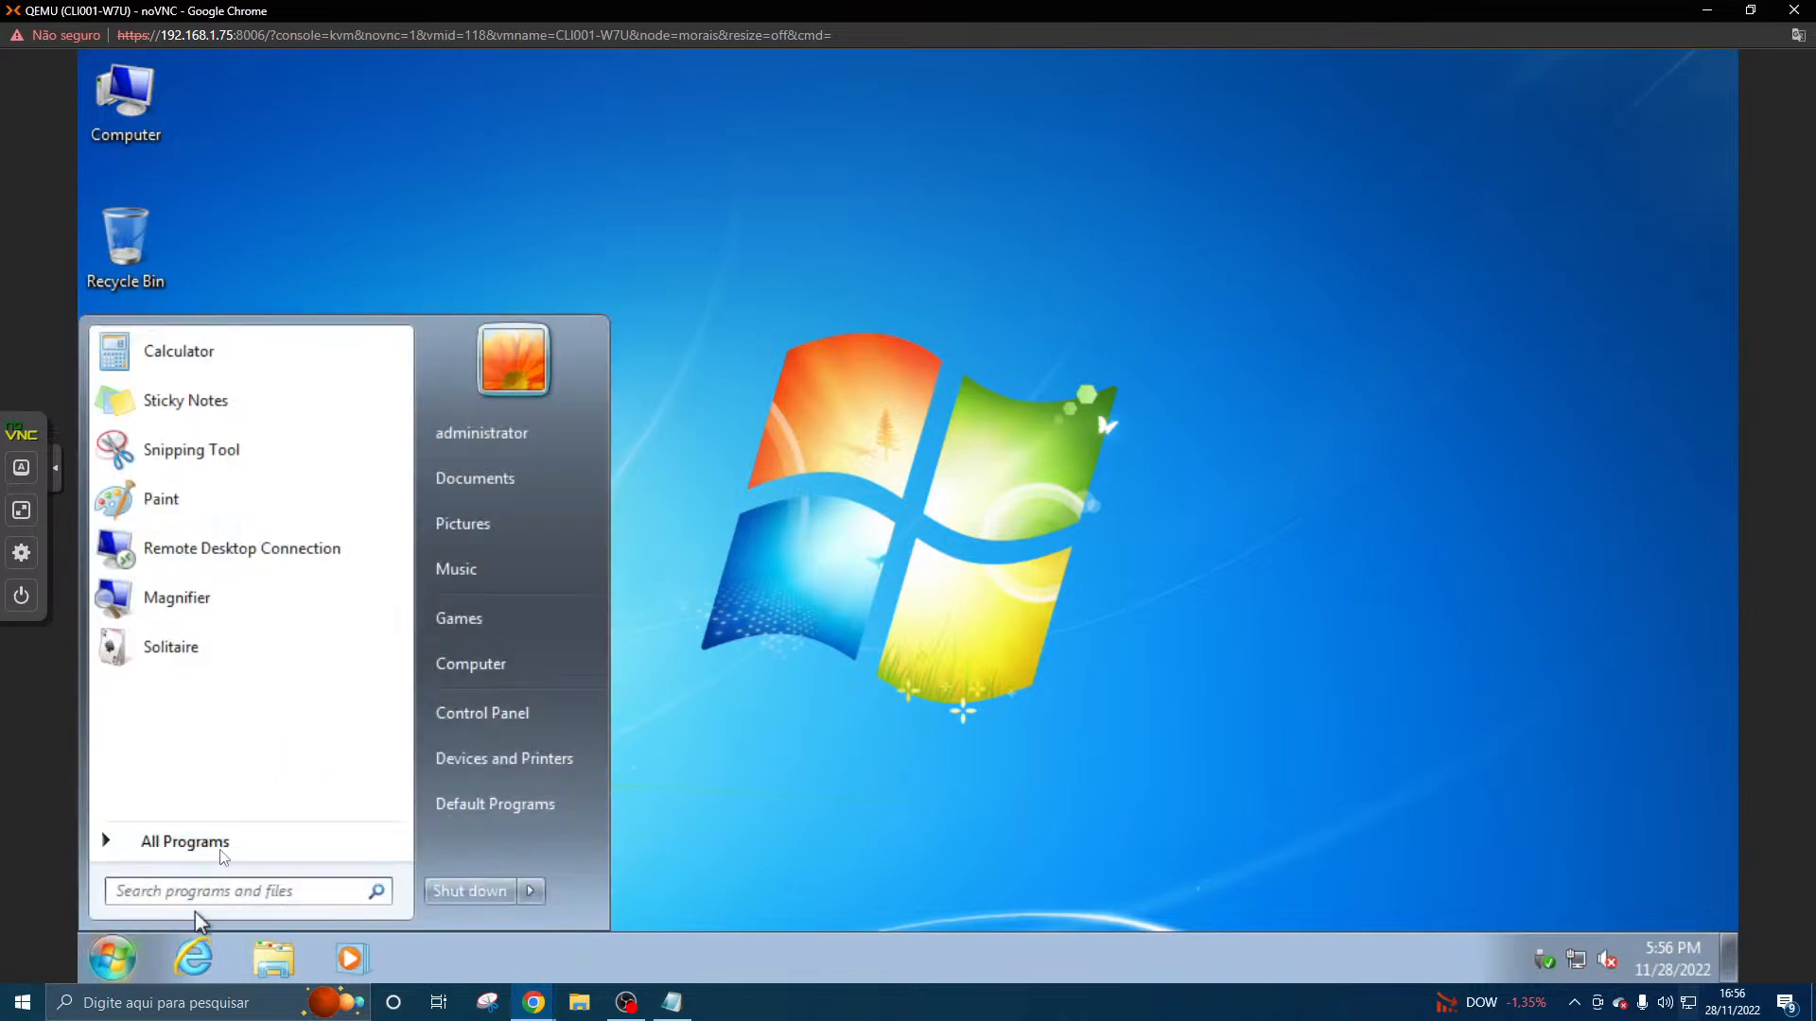
{"action": "left_click", "coordinate": [514, 435]}
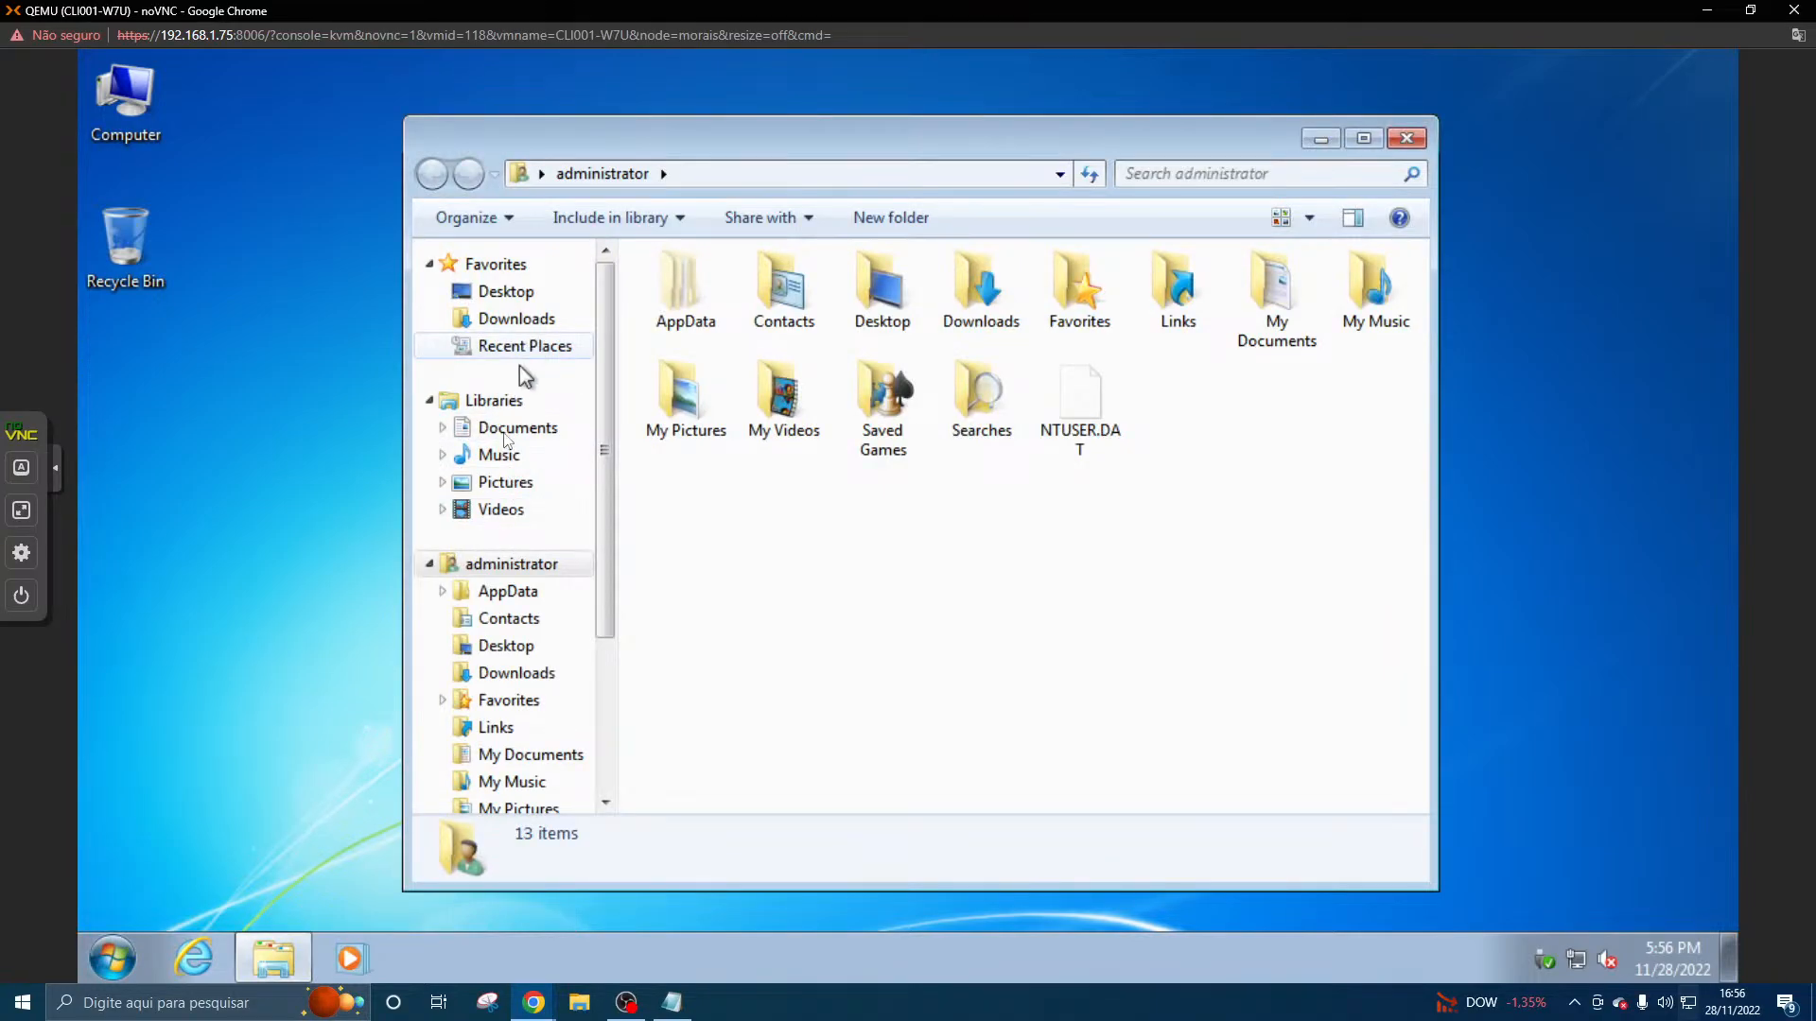
{"action": "left_click", "coordinate": [511, 431]}
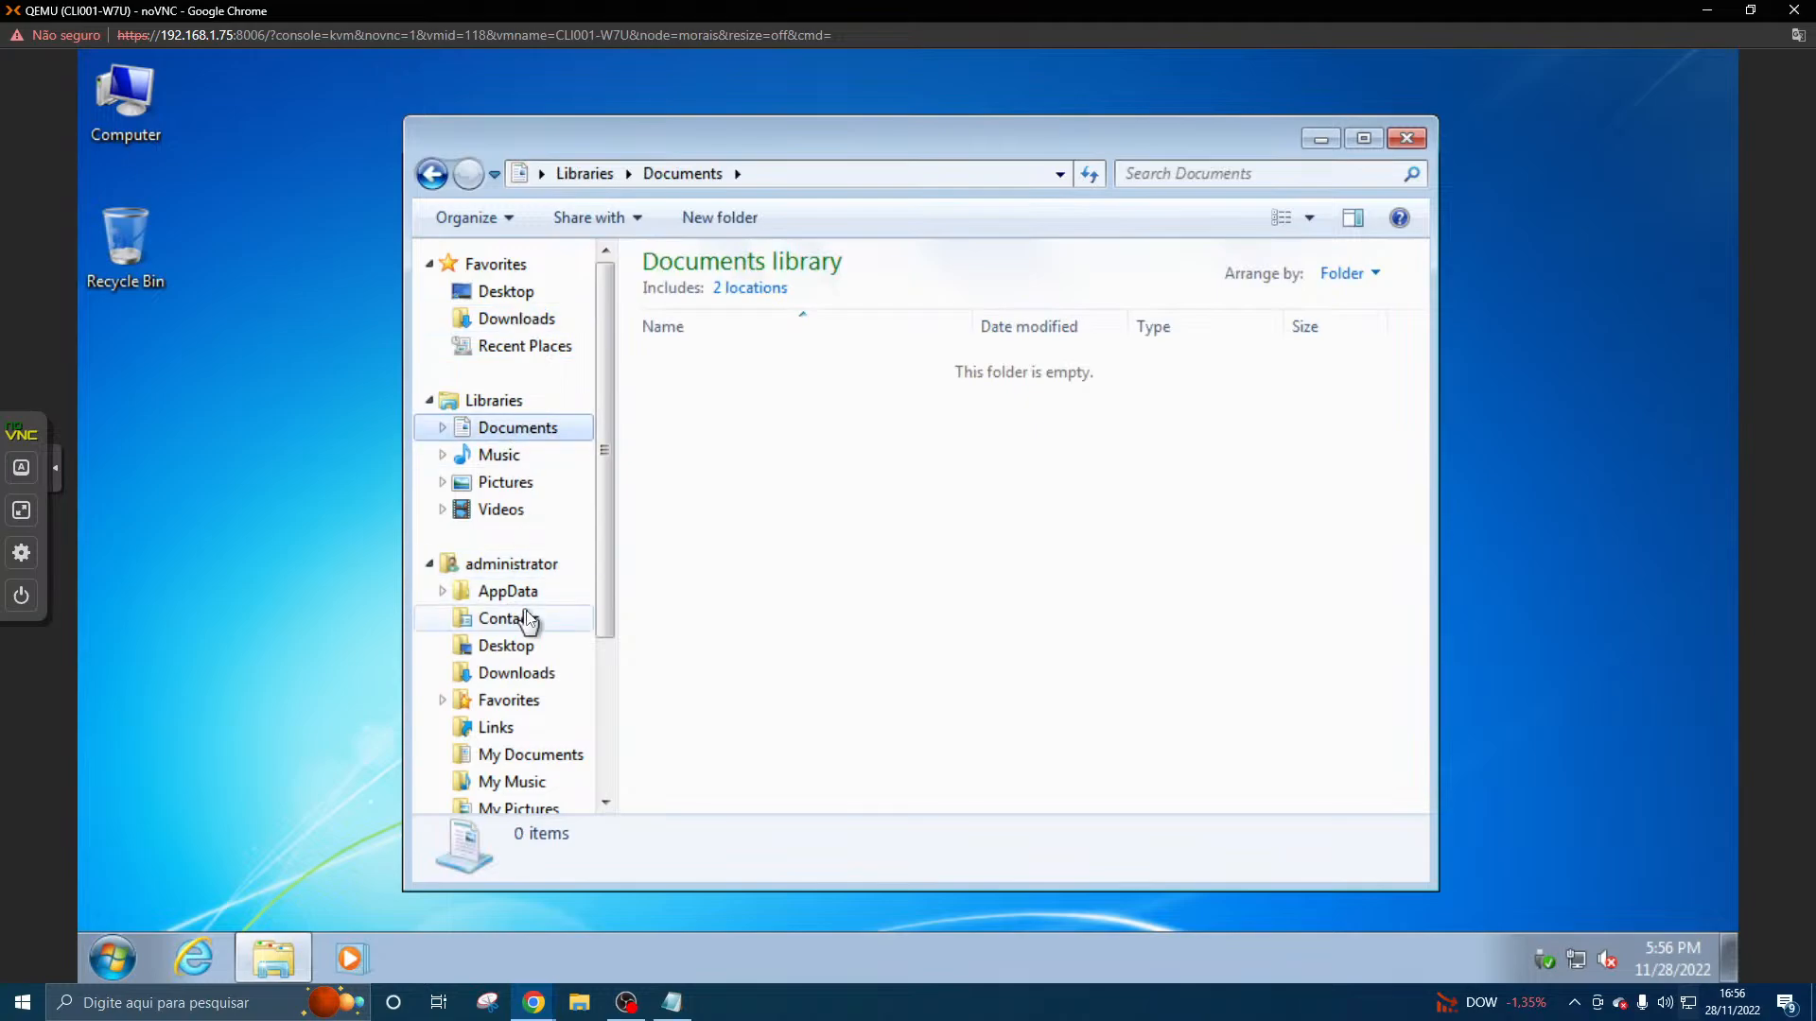
{"action": "scroll", "coordinate": [526, 620], "scroll_direction": "down", "scroll_amount": 3}
{"action": "left_click", "coordinate": [516, 717]}
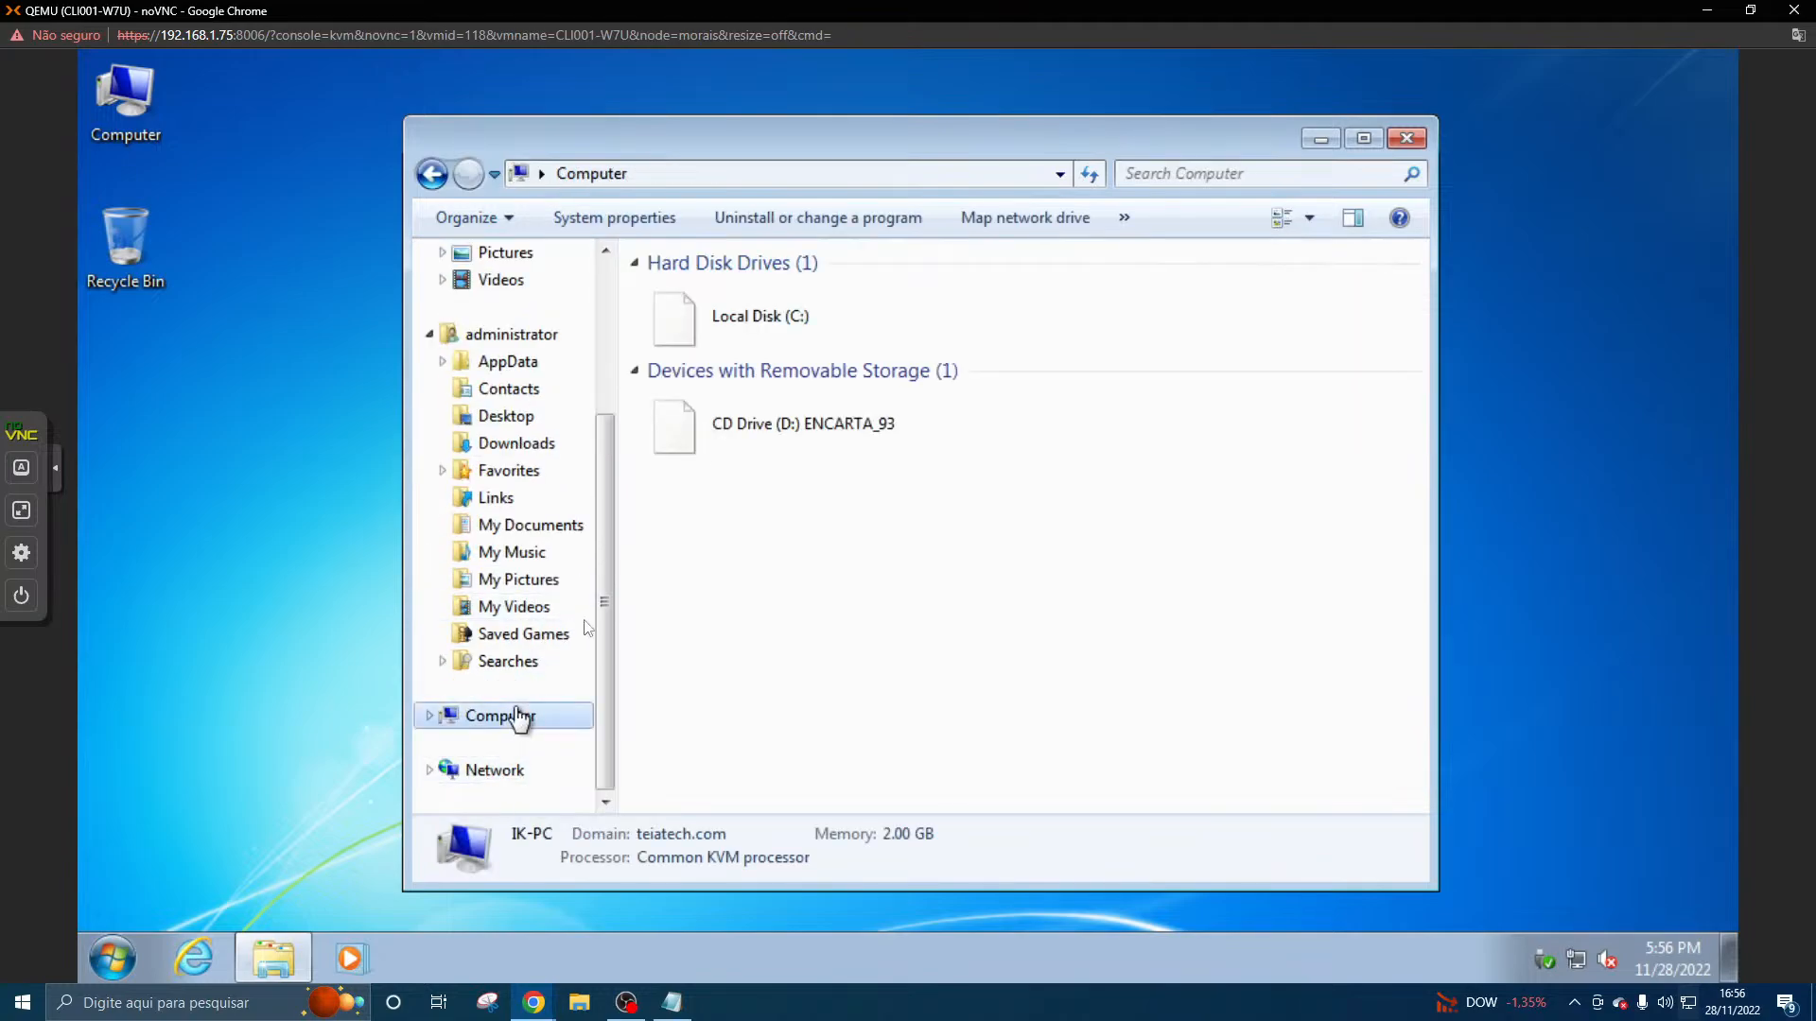
{"action": "double_click", "coordinate": [763, 317]}
{"action": "double_click", "coordinate": [733, 399]}
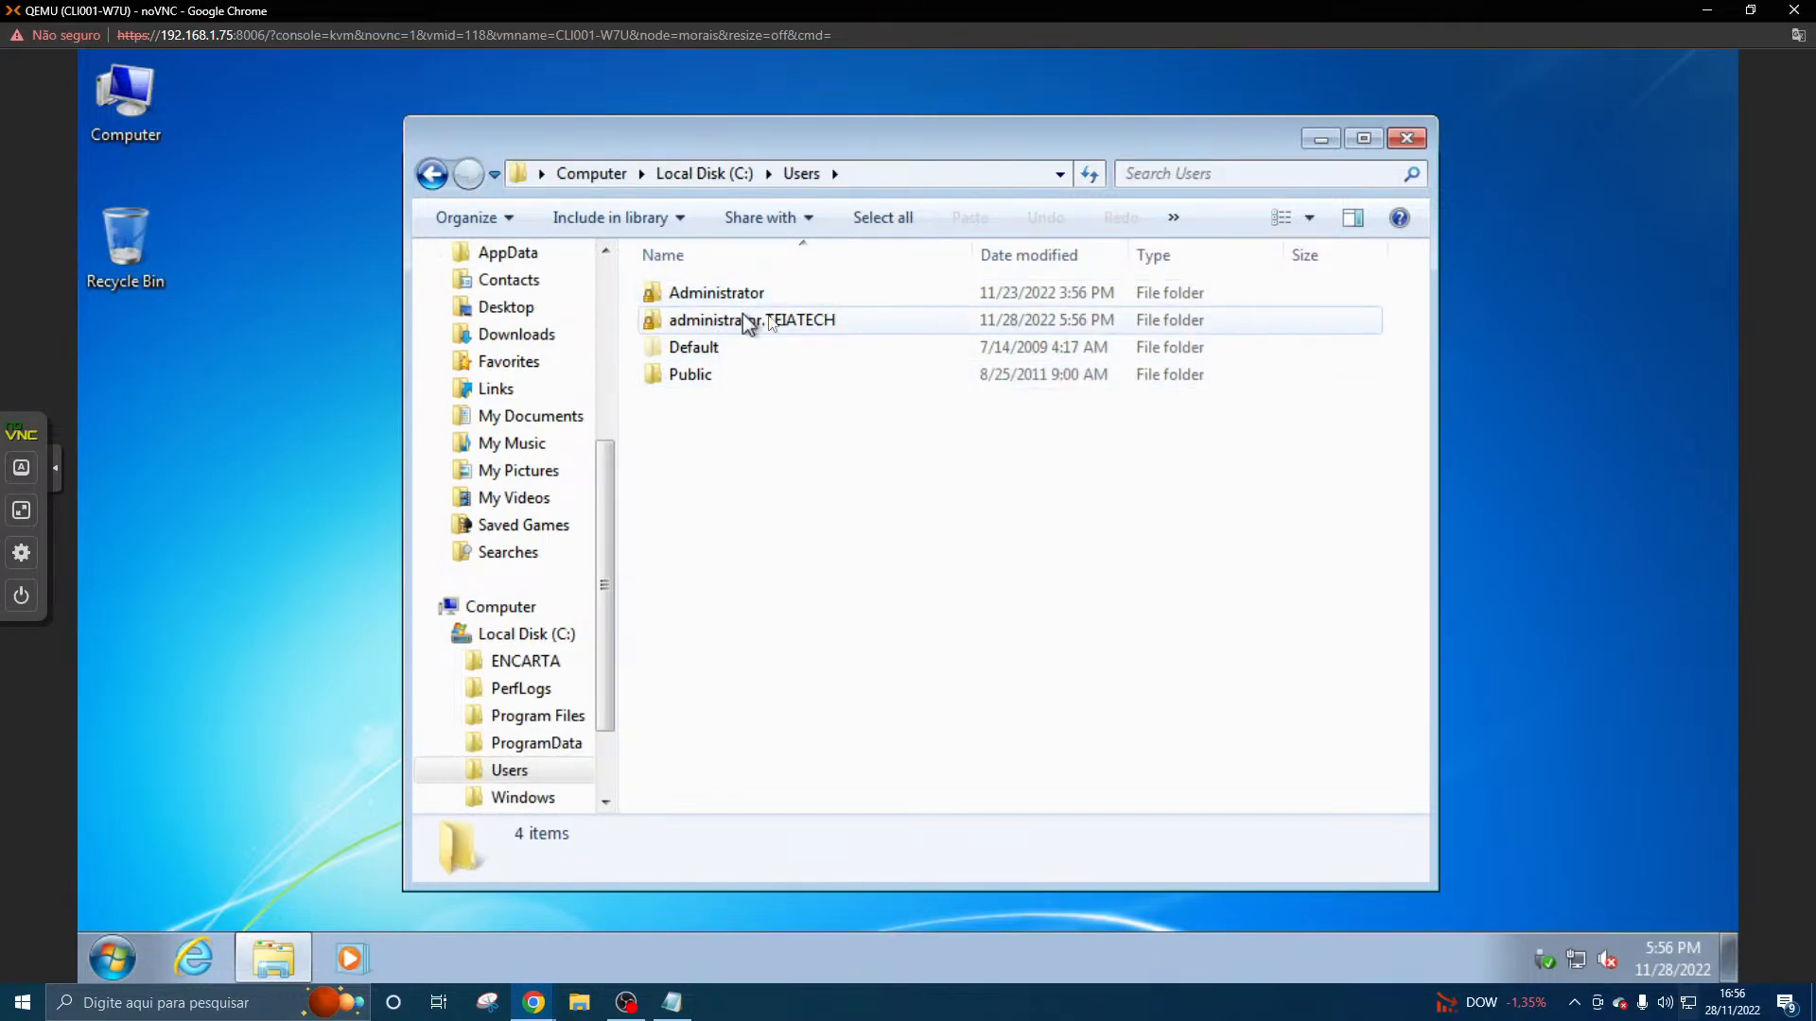
{"action": "left_click", "coordinate": [1407, 140]}
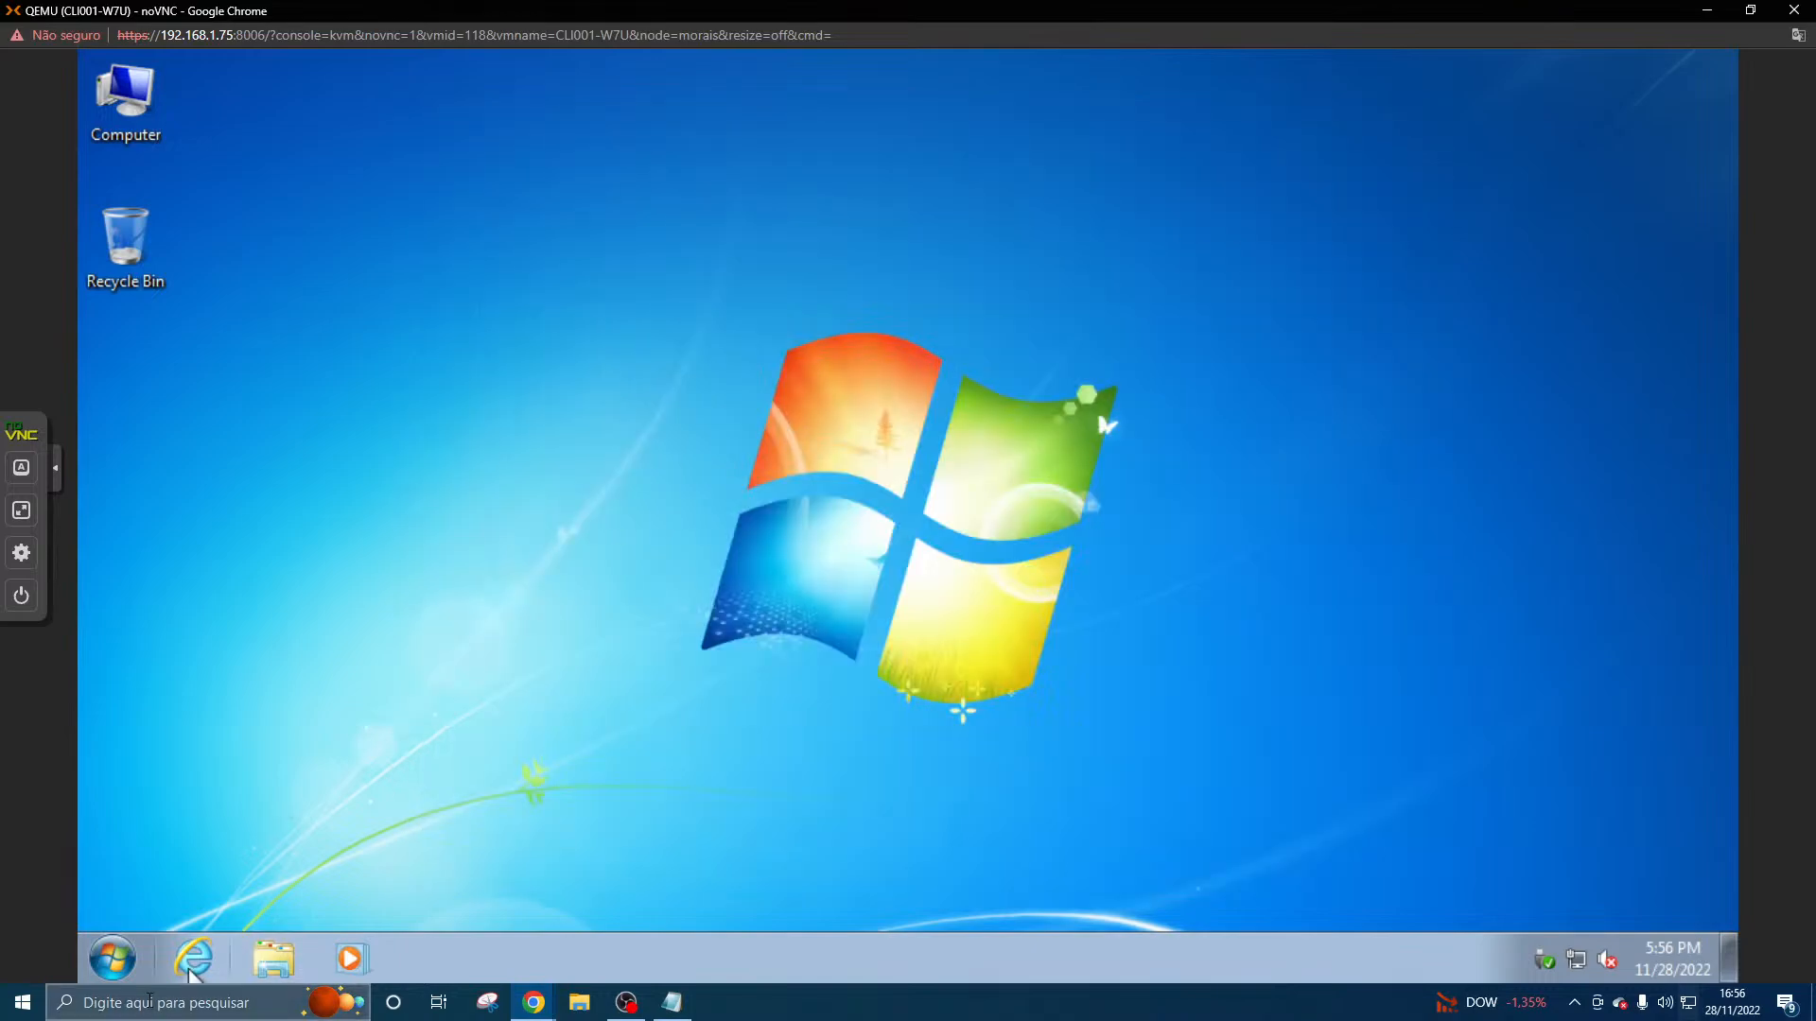
- Look through all installed programs on the Windows 7 client and search them for "encarta"
{"action": "left_click", "coordinate": [111, 958]}
{"action": "left_click", "coordinate": [219, 850]}
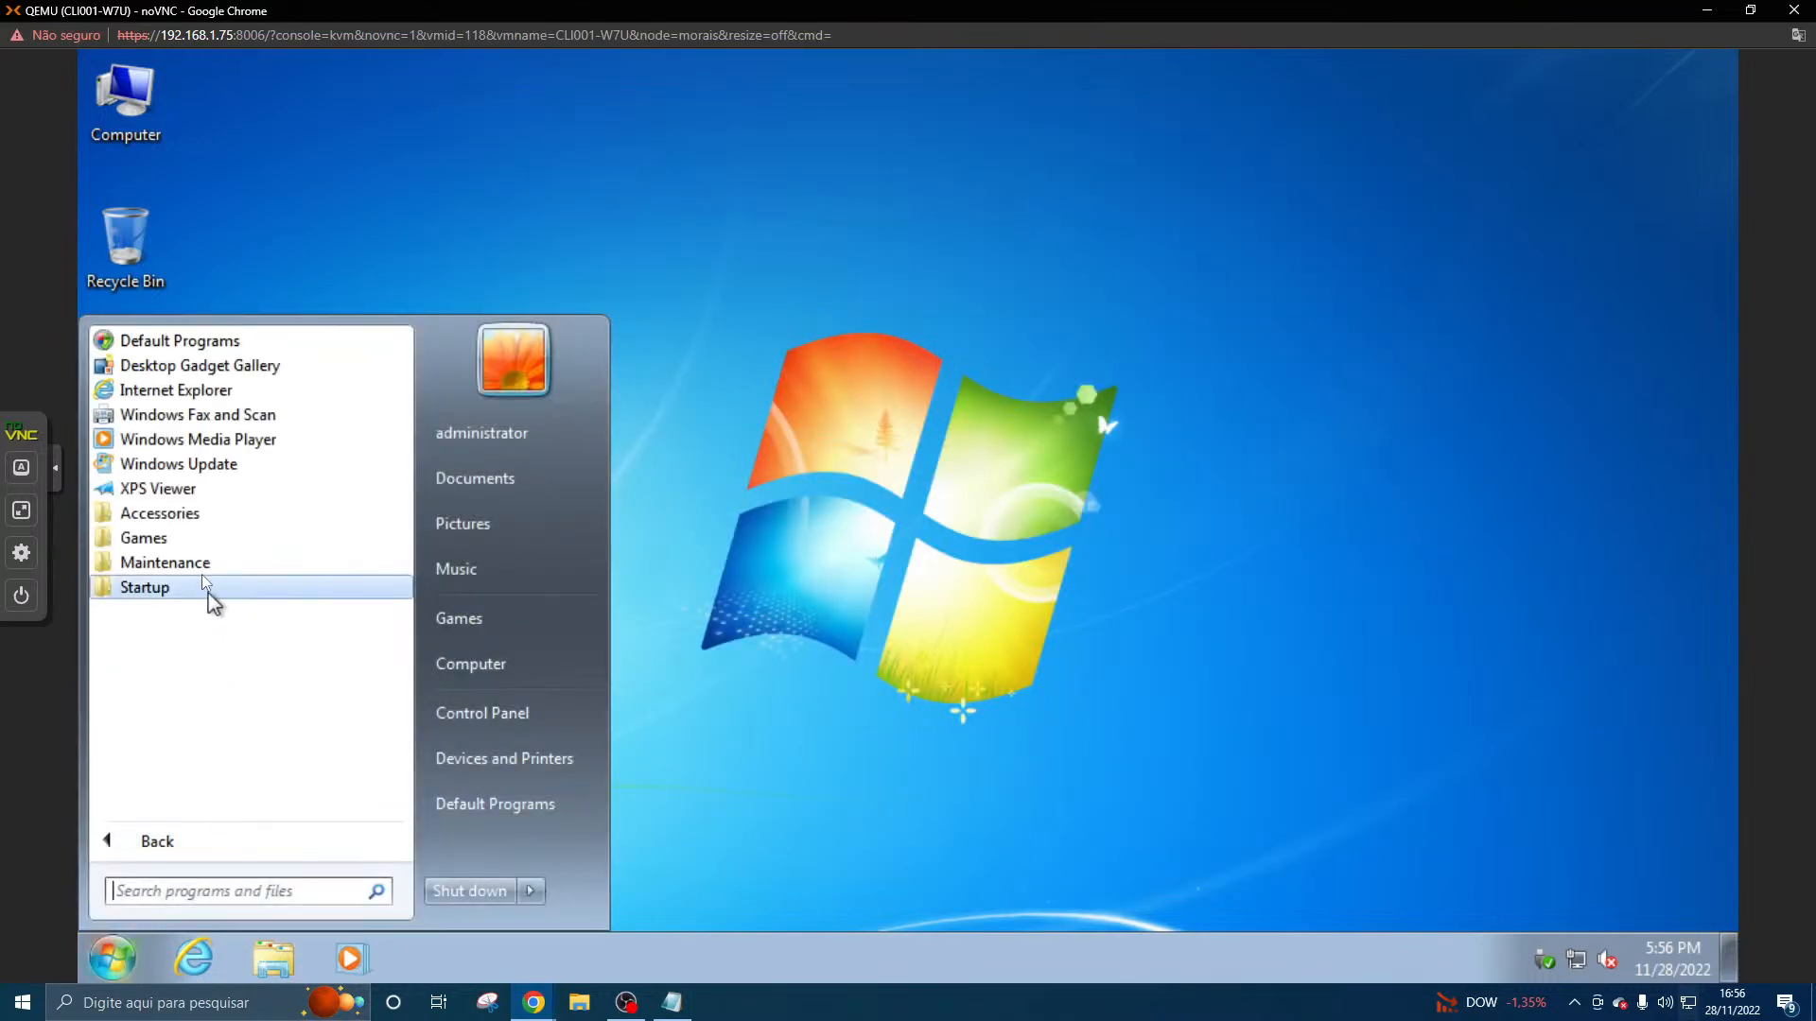
{"action": "type", "text": "encarta"}
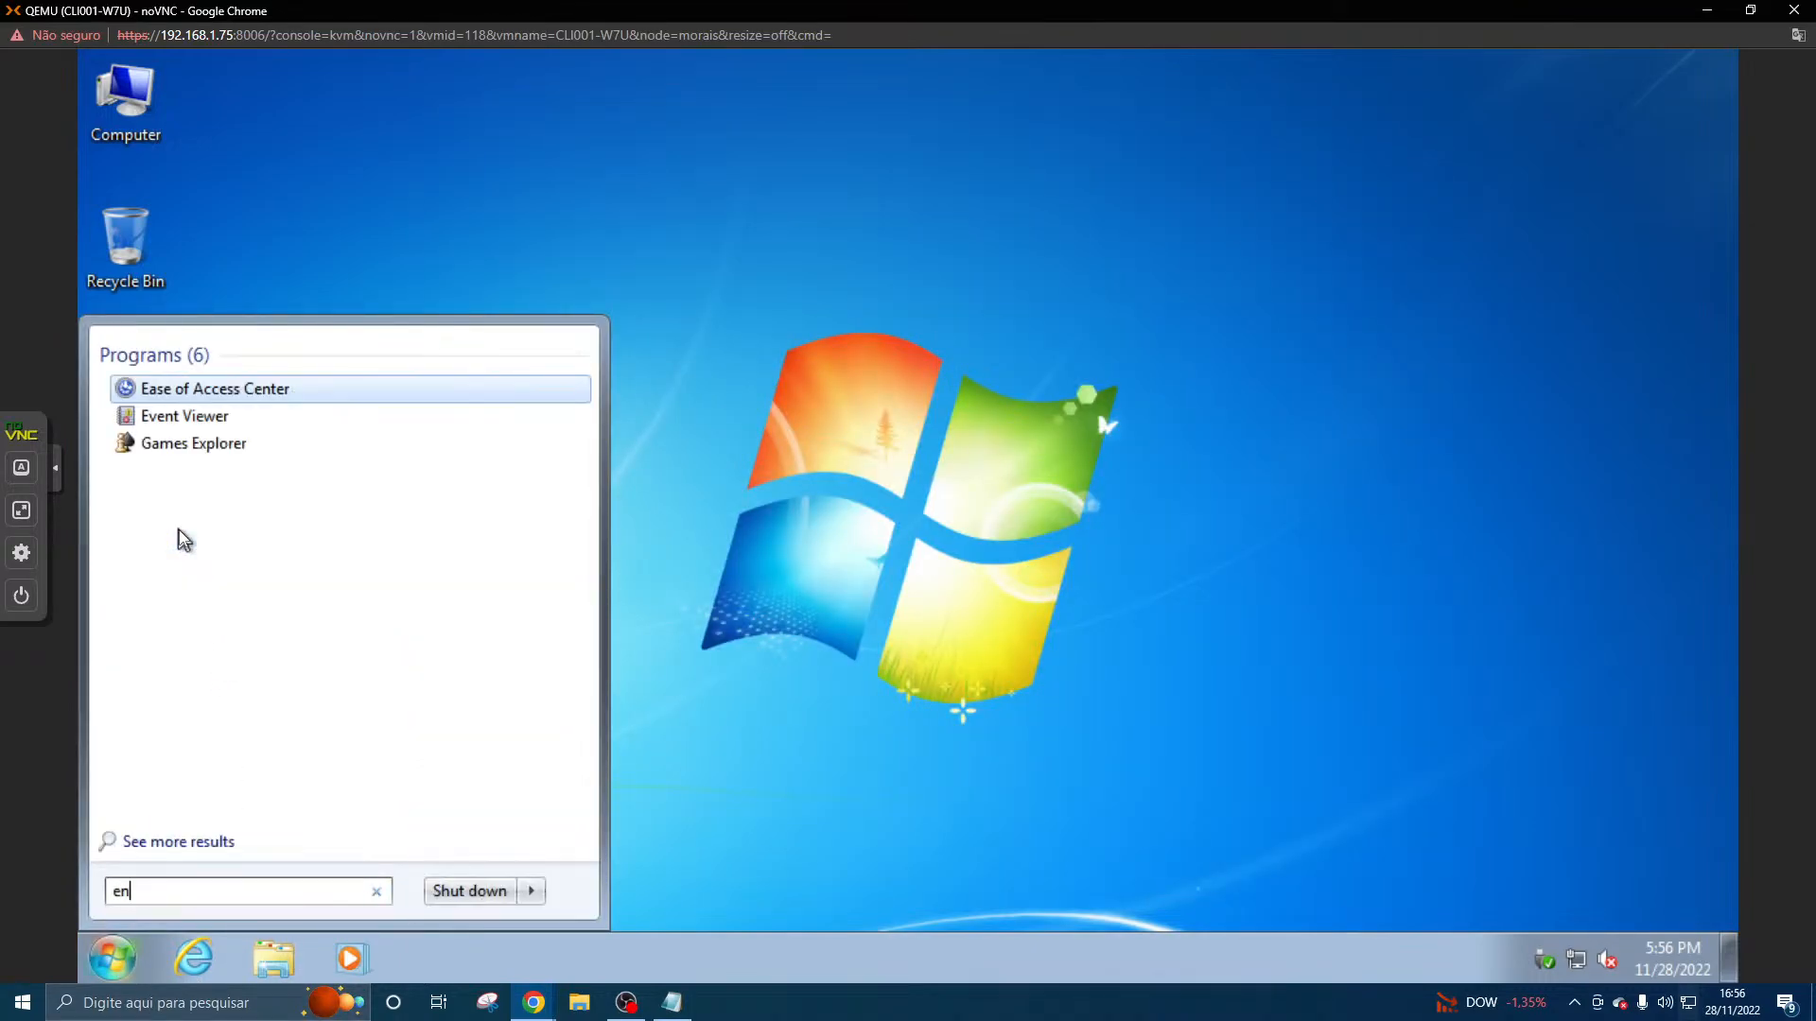
{"action": "key", "text": "Escape"}
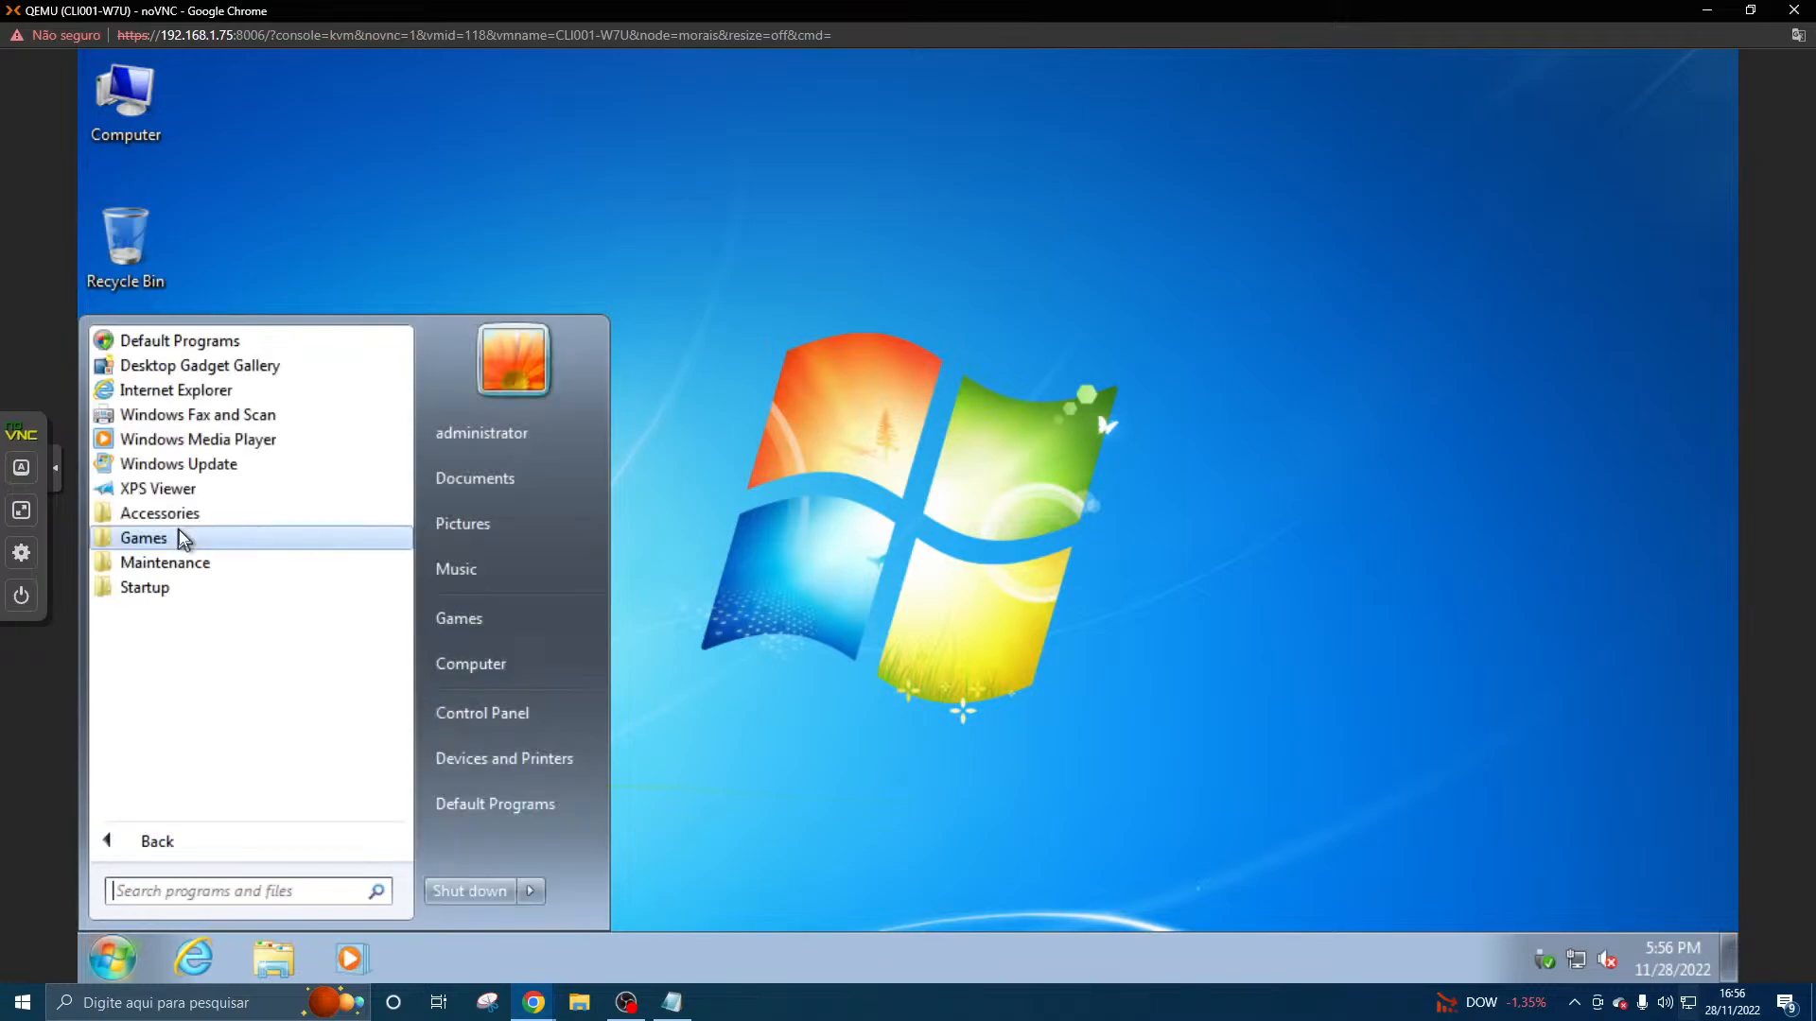
{"action": "key", "text": "Escape"}
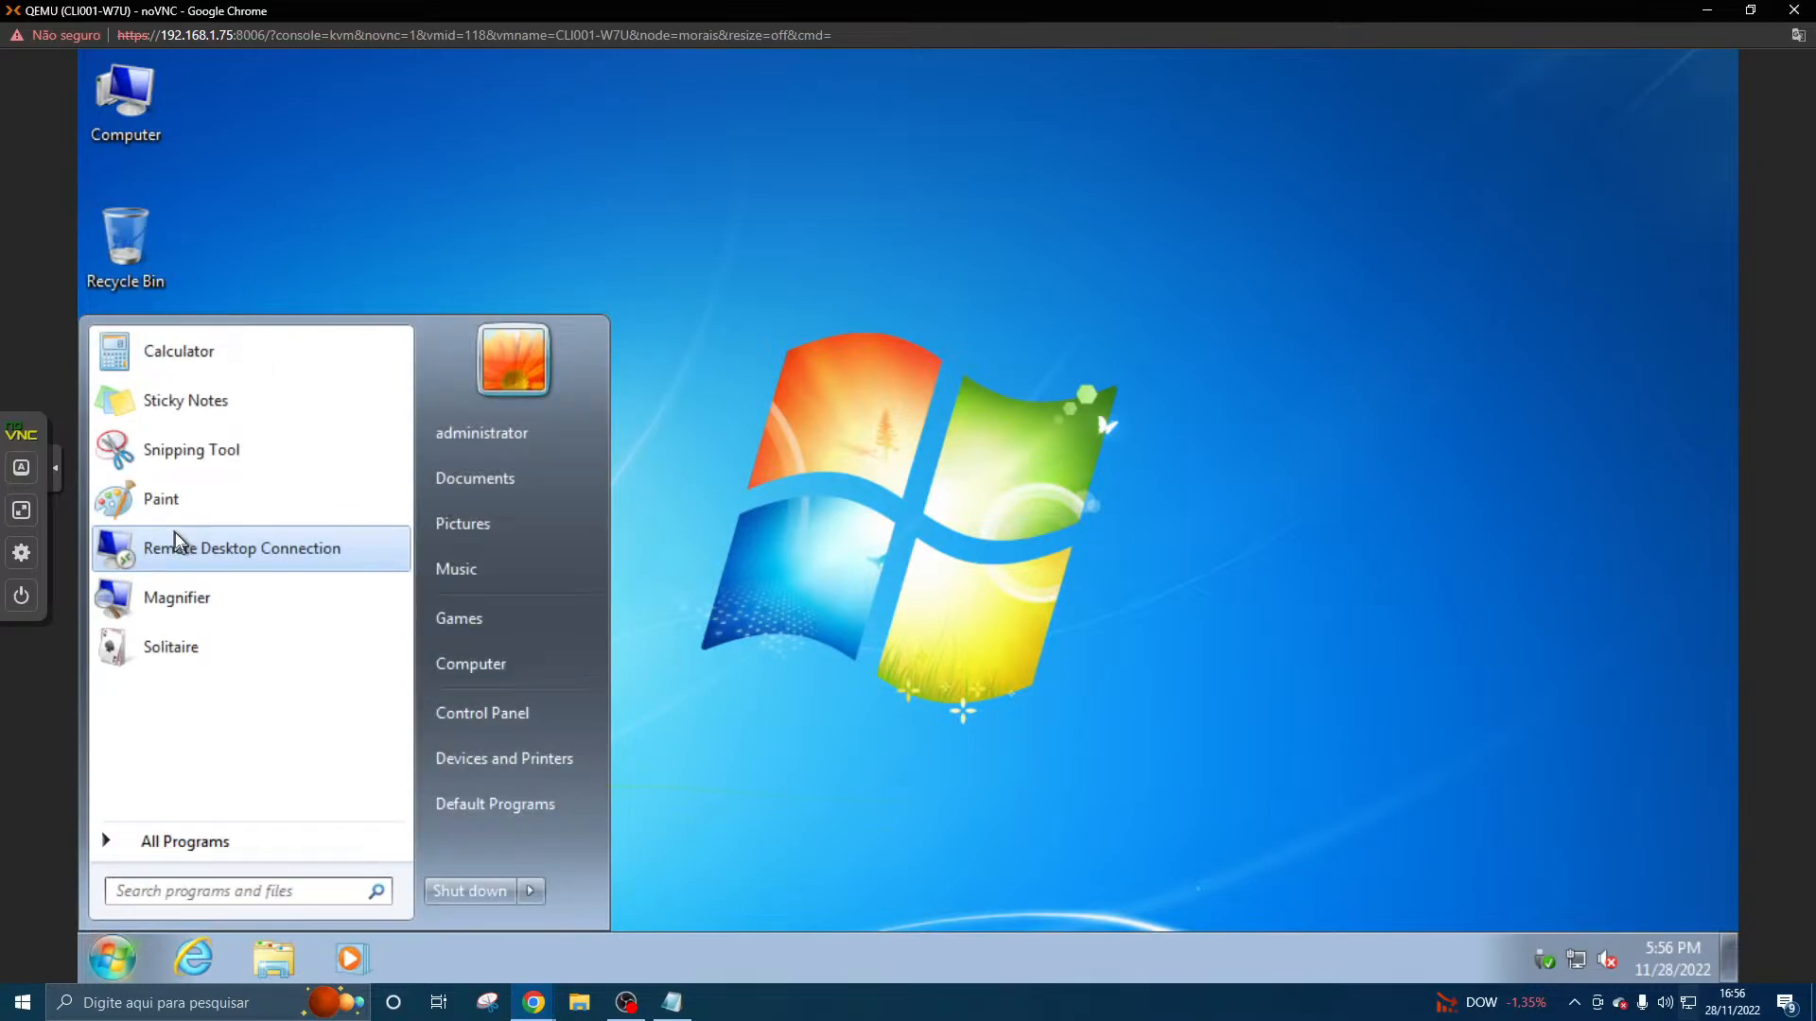
{"action": "key", "text": "Escape"}
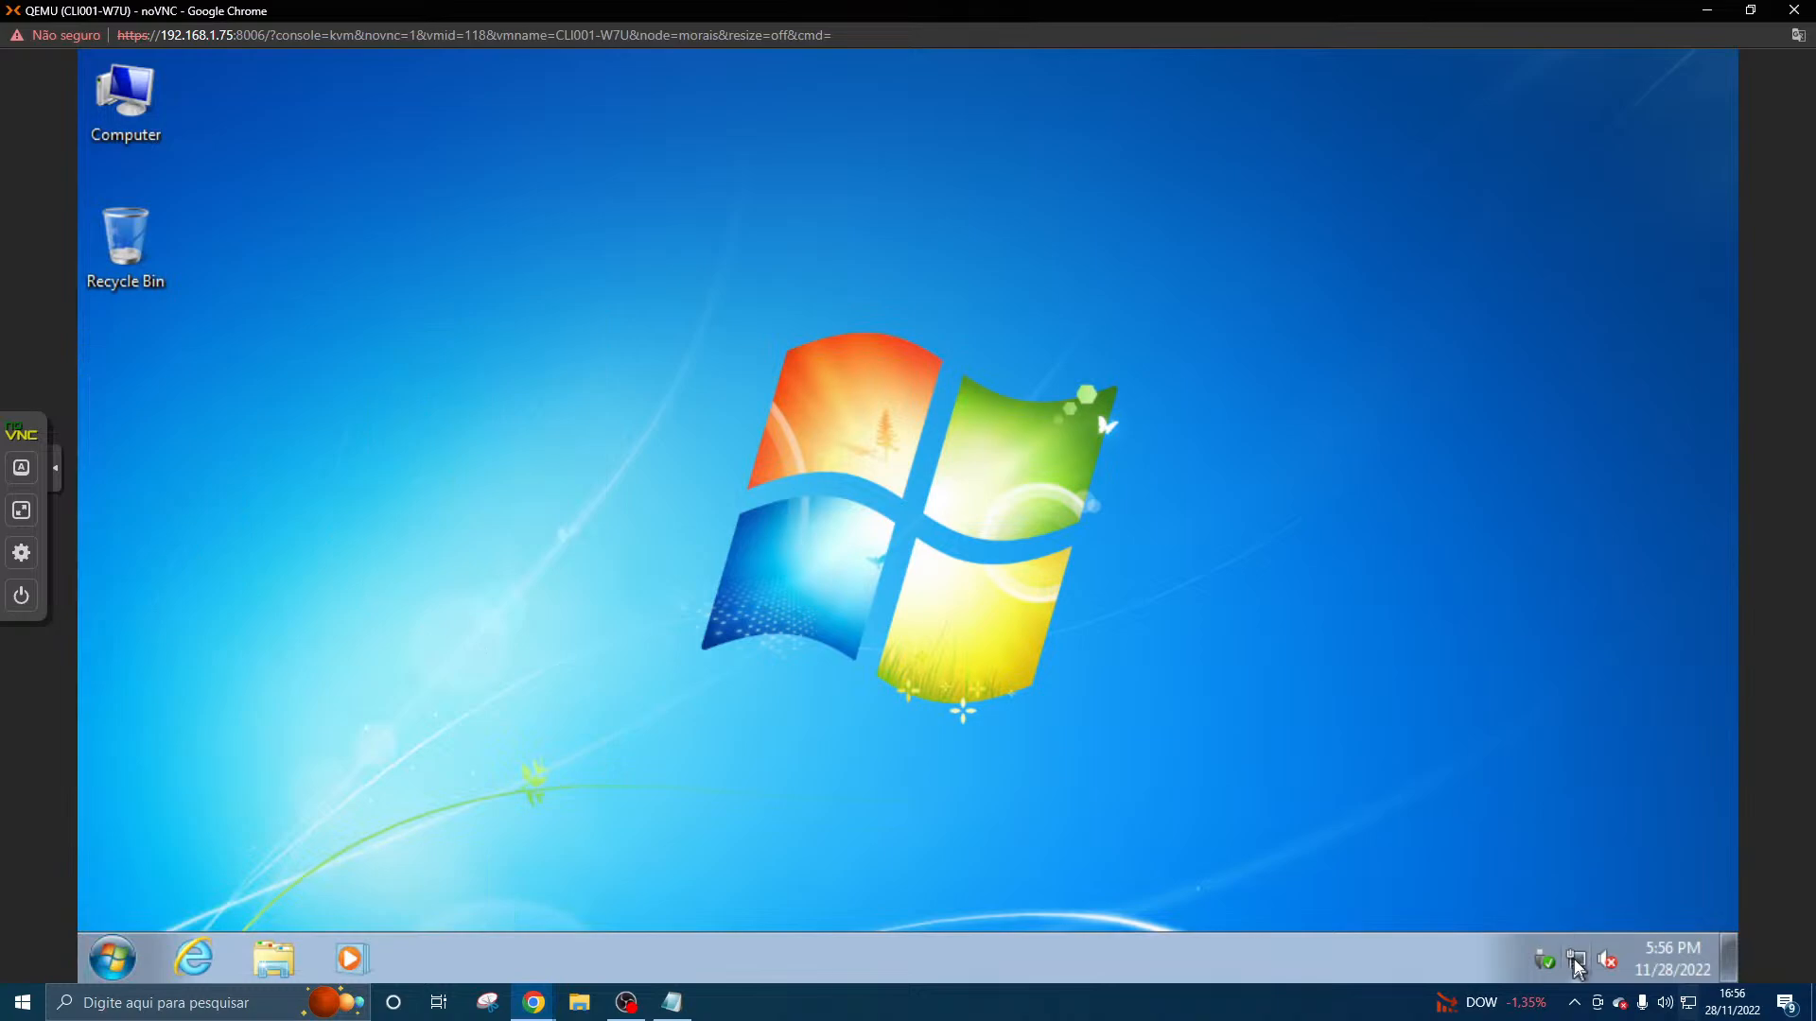
{"action": "right_click", "coordinate": [1289, 970]}
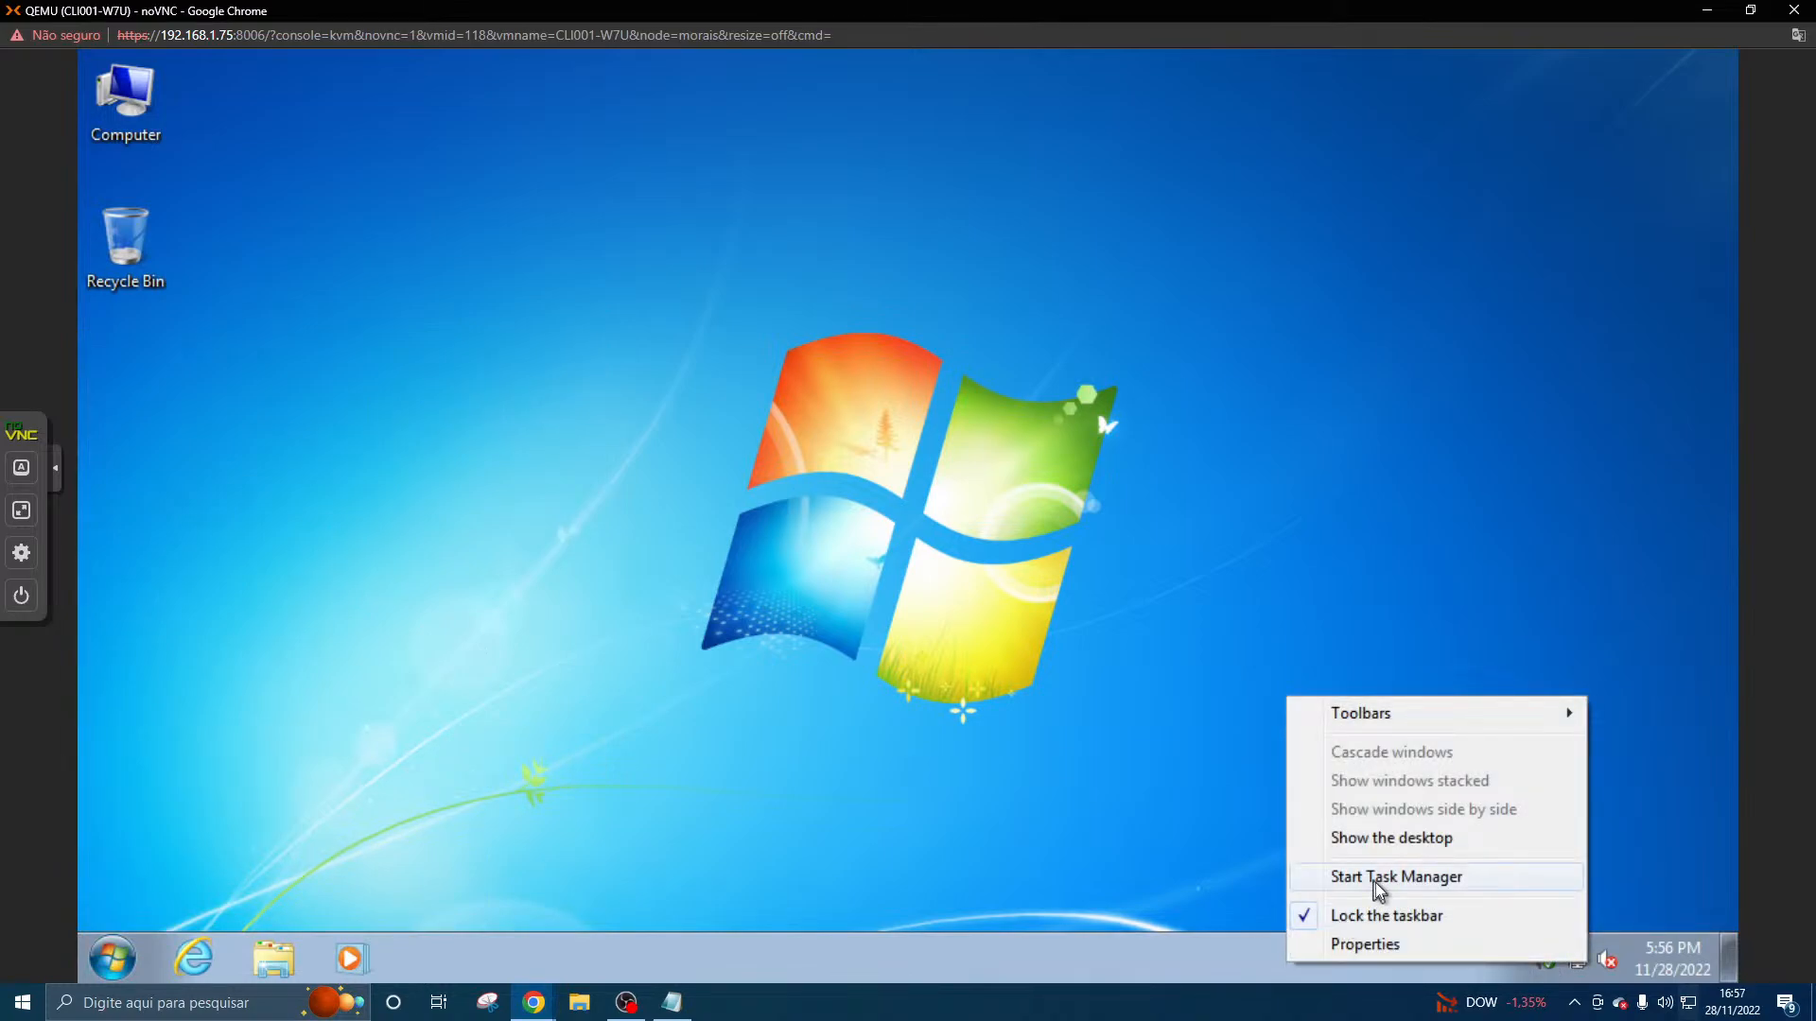
- Open the desktop's personalization settings, try the Windows 7 theme, and apply the Windows Classic theme
{"action": "right_click", "coordinate": [868, 616]}
{"action": "mouse_move", "coordinate": [946, 799]}
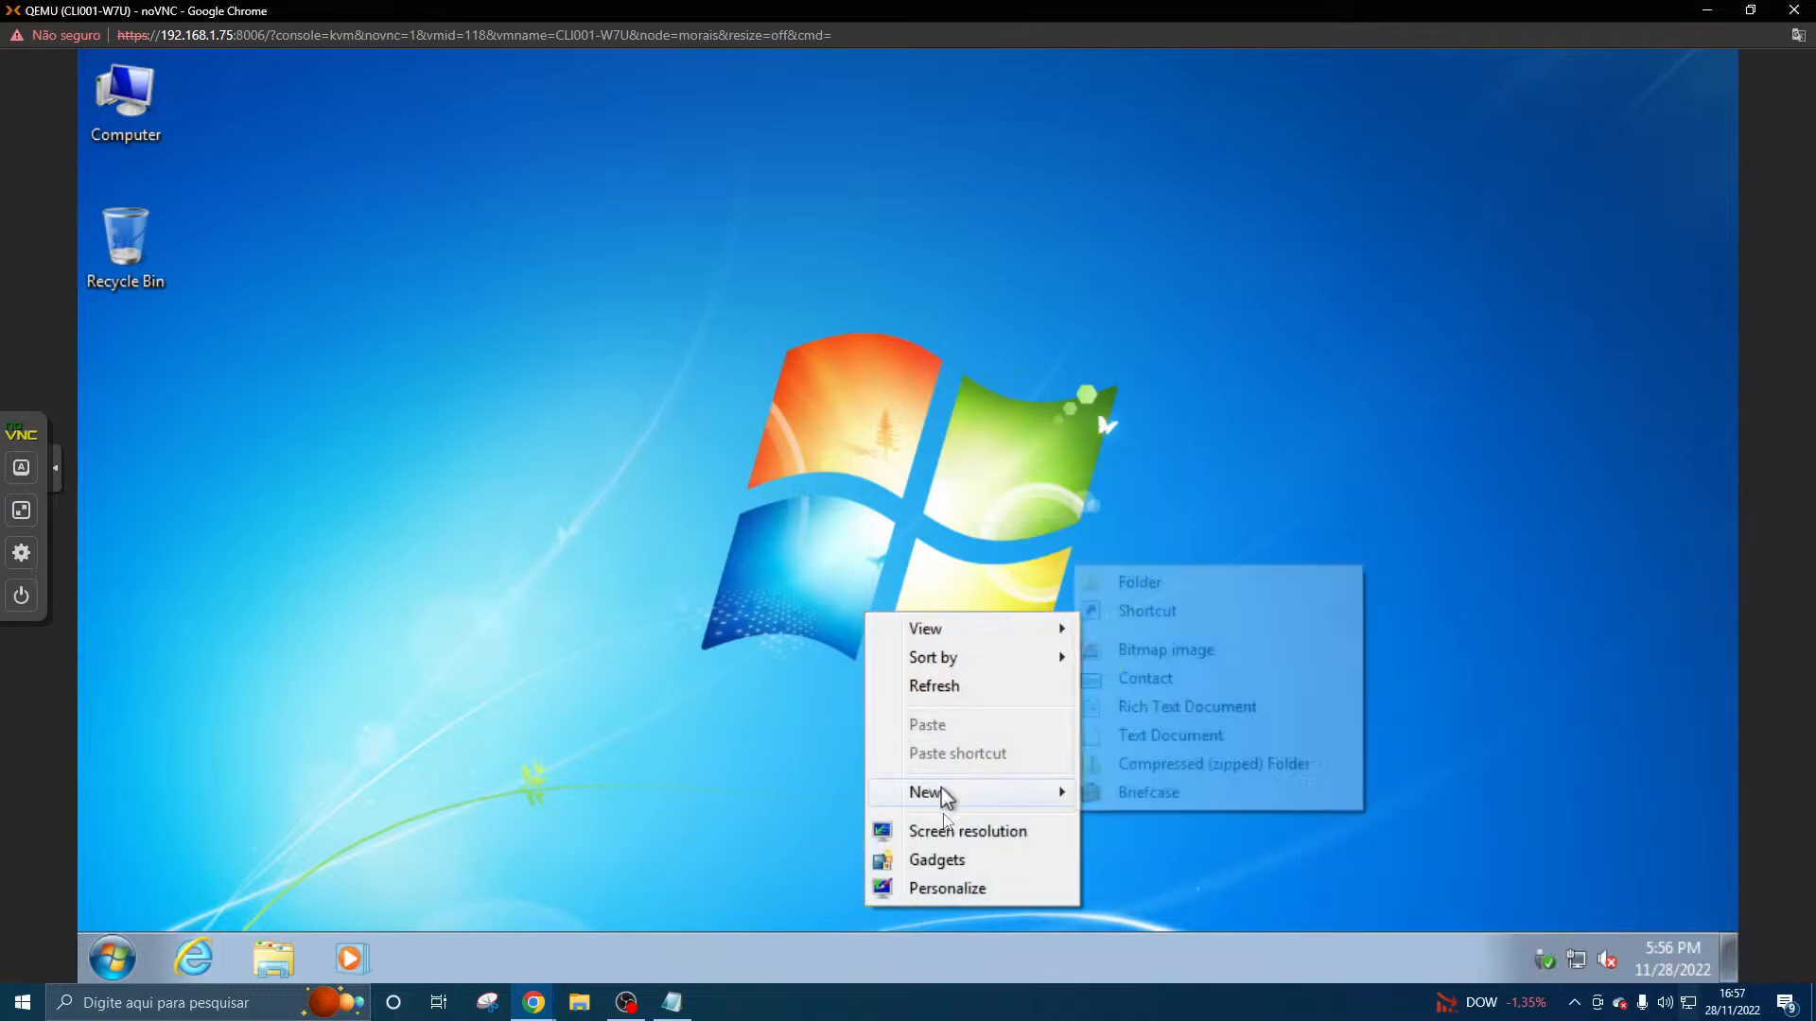
{"action": "left_click", "coordinate": [946, 888]}
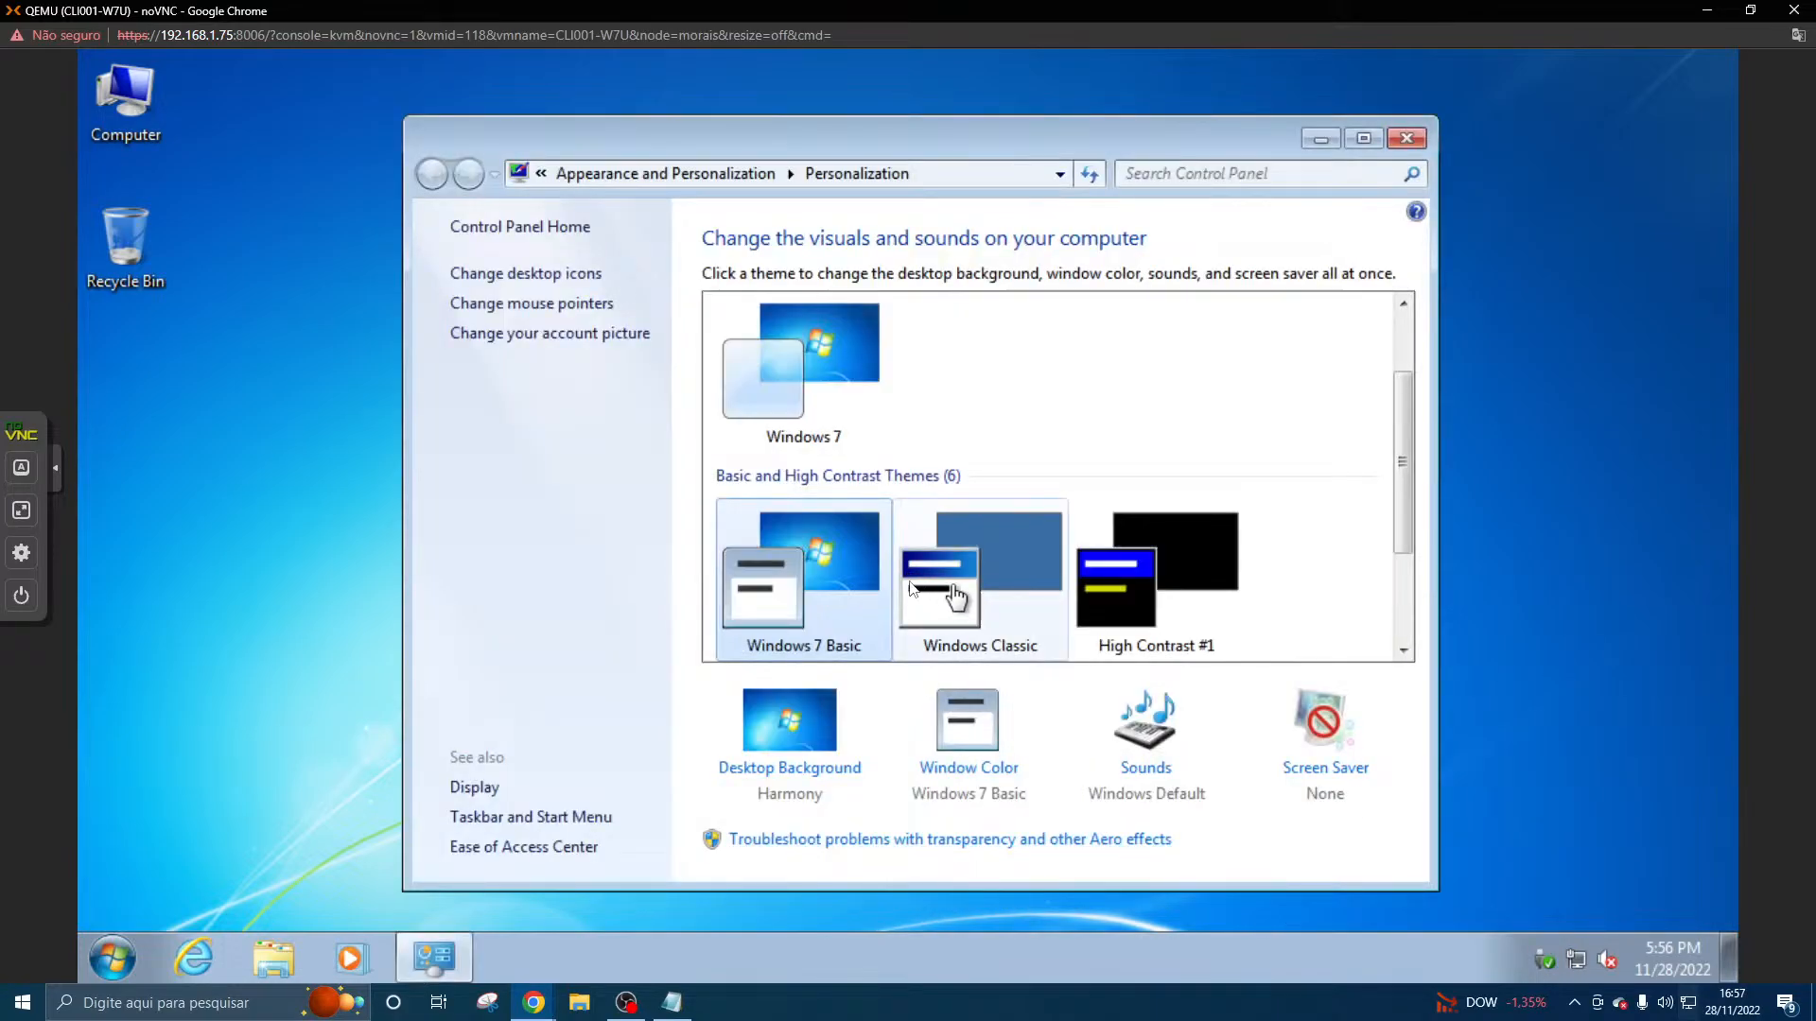
{"action": "scroll", "coordinate": [991, 560], "scroll_direction": "down", "scroll_amount": 2}
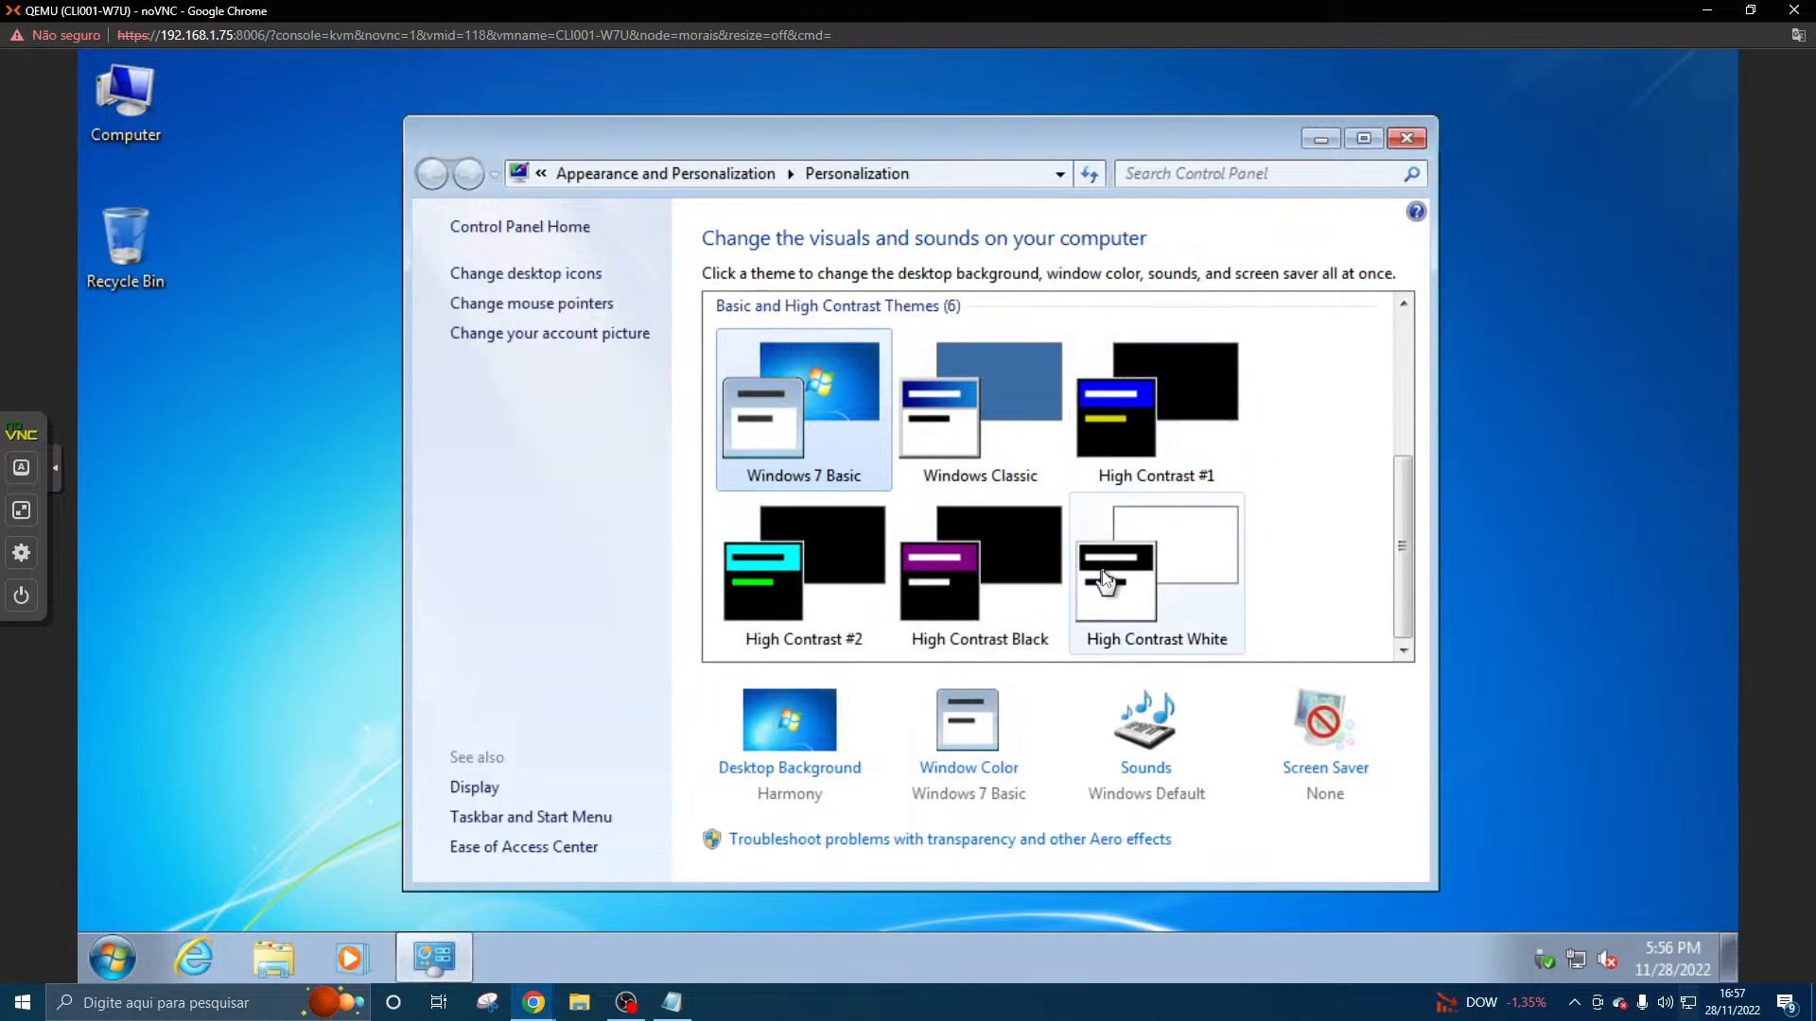
{"action": "scroll", "coordinate": [1105, 579], "scroll_direction": "up", "scroll_amount": 2}
{"action": "left_click", "coordinate": [853, 412]}
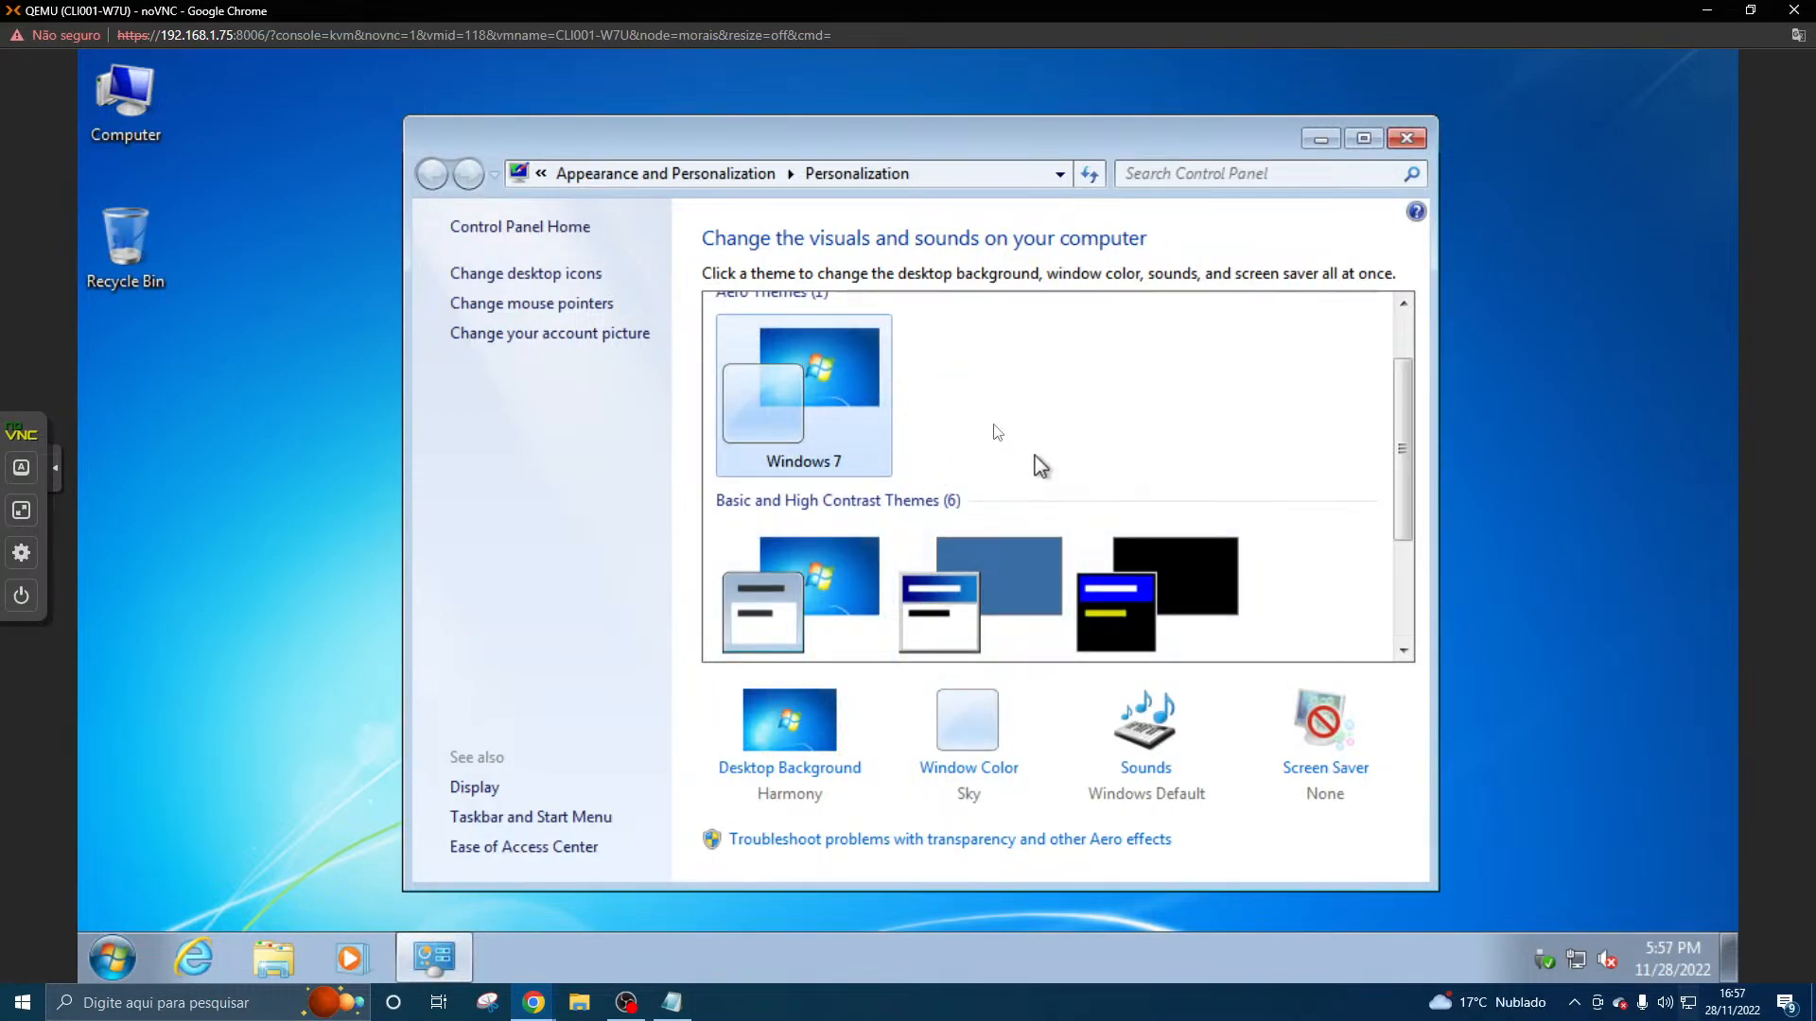
{"action": "scroll", "coordinate": [855, 643], "scroll_direction": "down", "scroll_amount": 2}
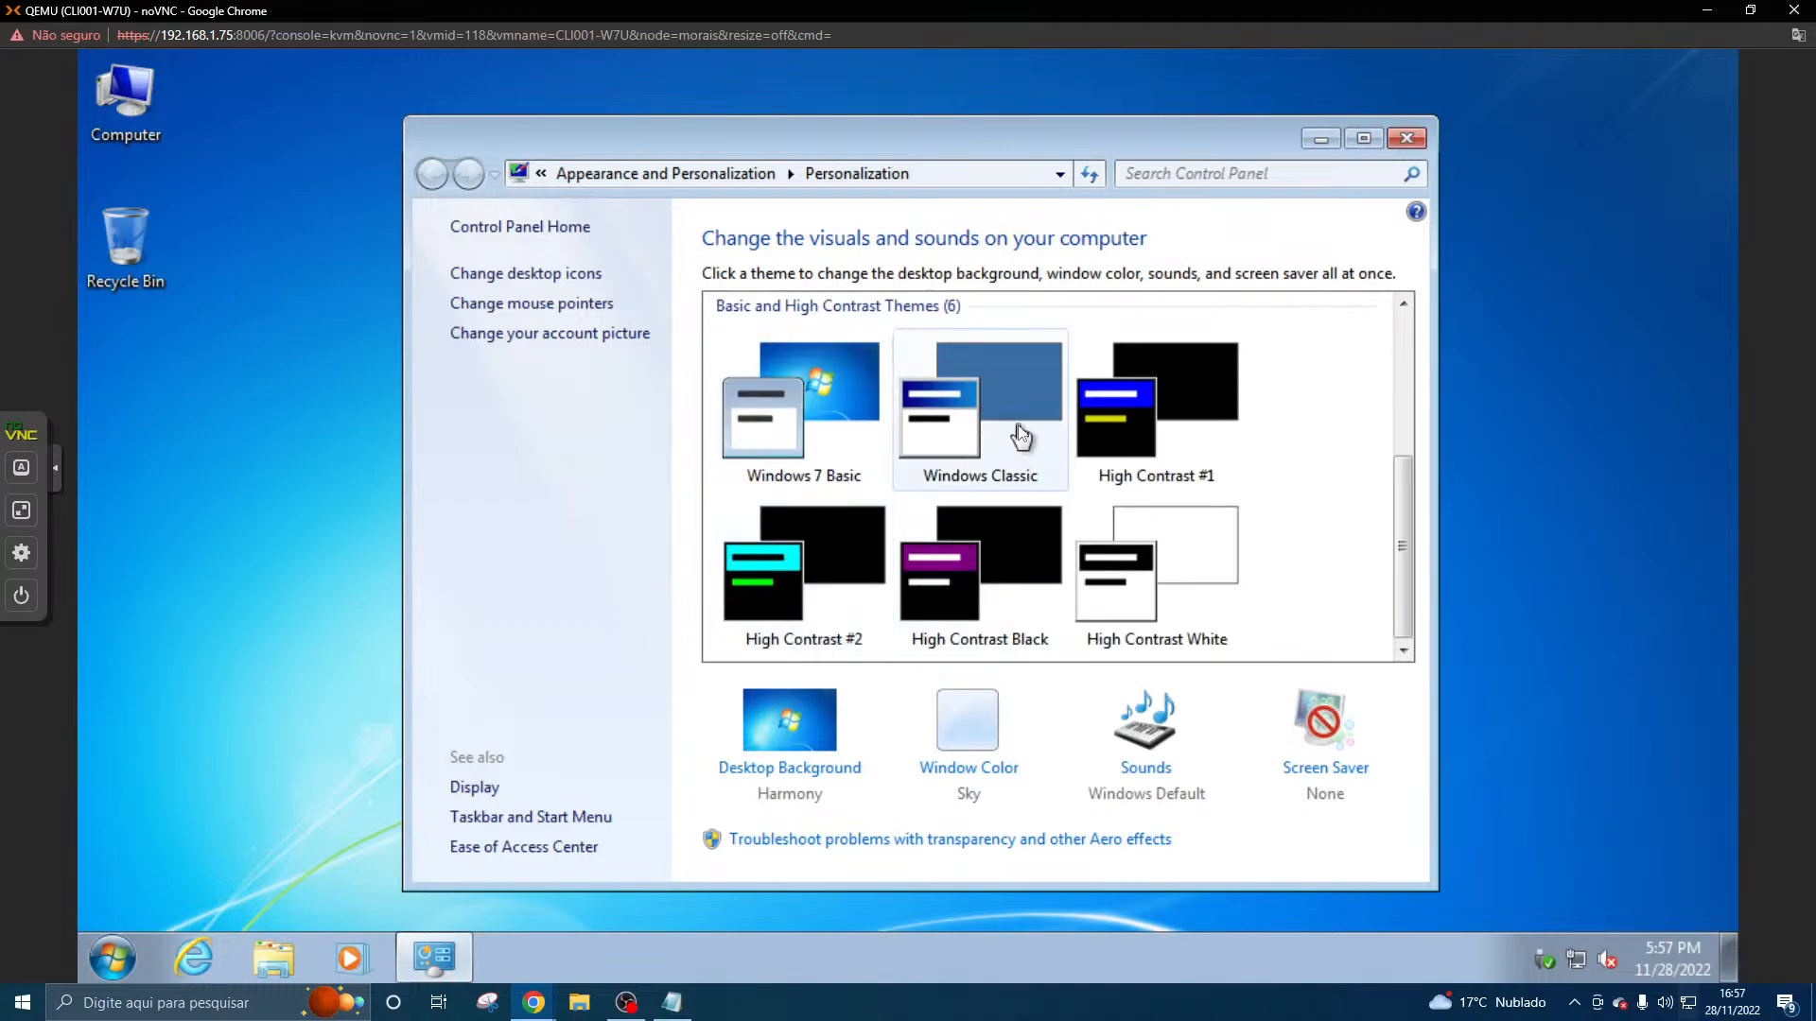
{"action": "left_click", "coordinate": [1018, 431]}
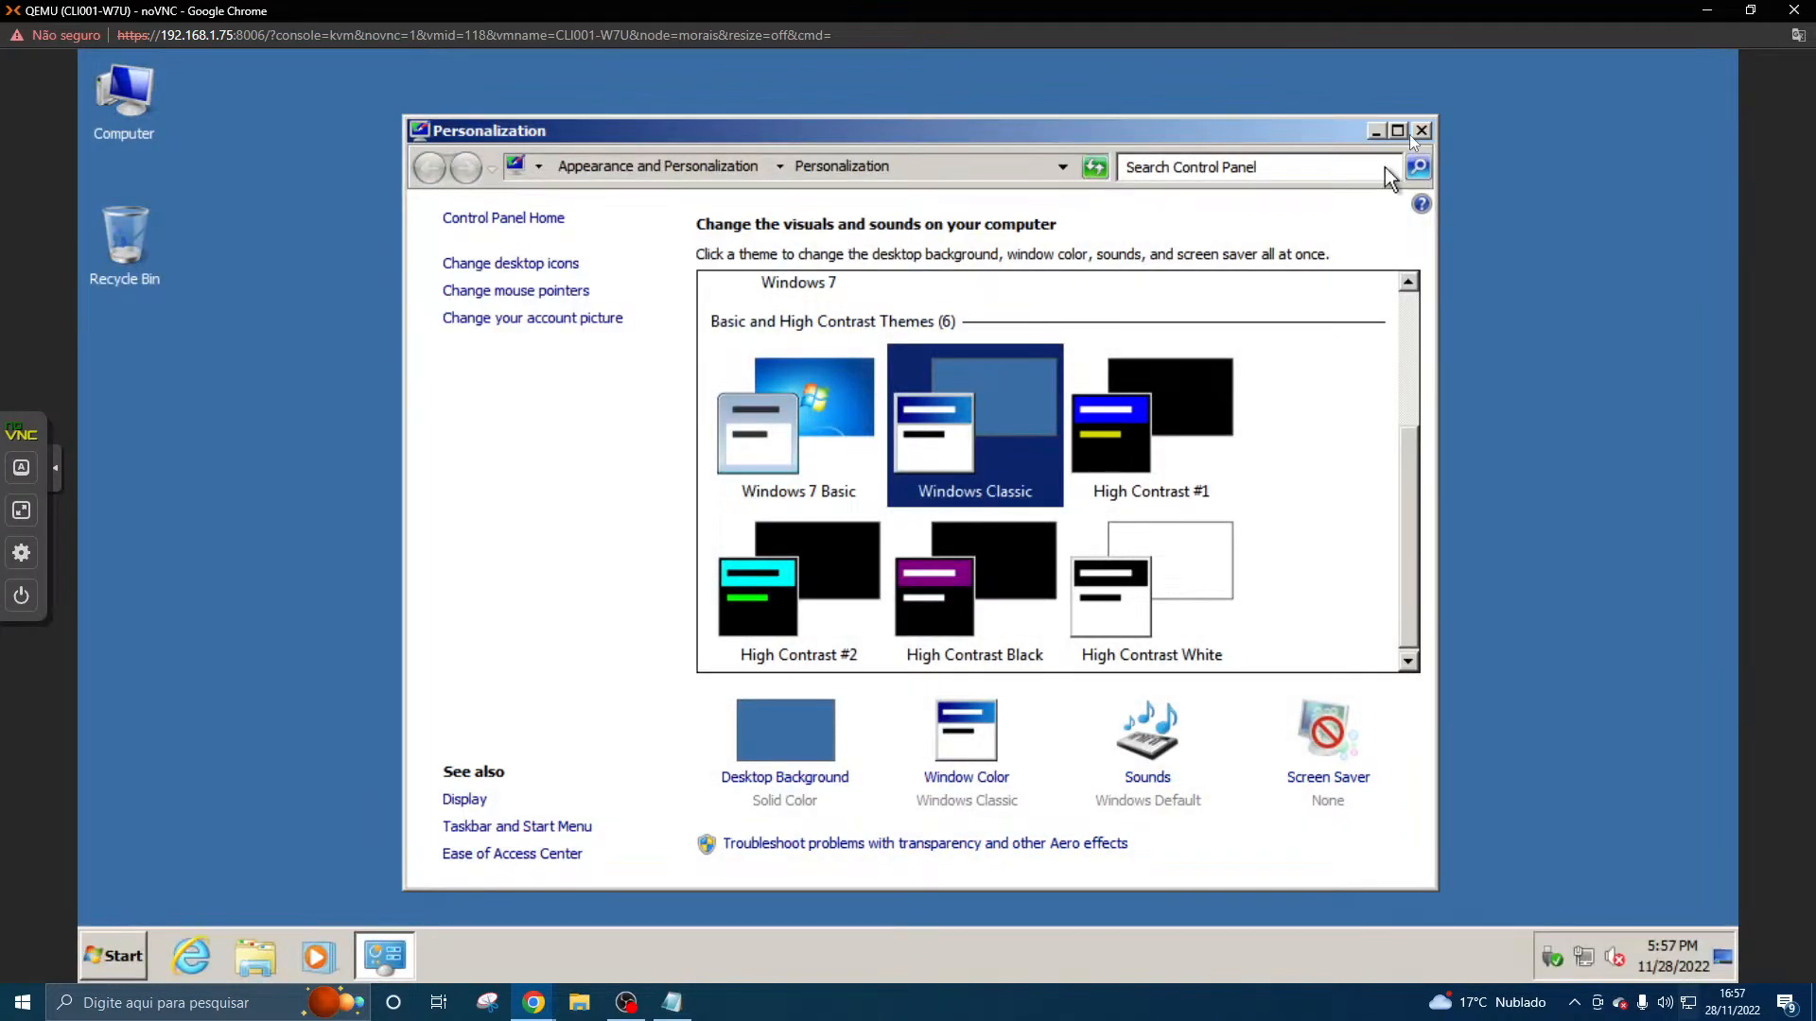
- Try the High Contrast #1 theme on the client and return to Windows Classic
{"action": "scroll", "coordinate": [1132, 558], "scroll_direction": "down", "scroll_amount": 1}
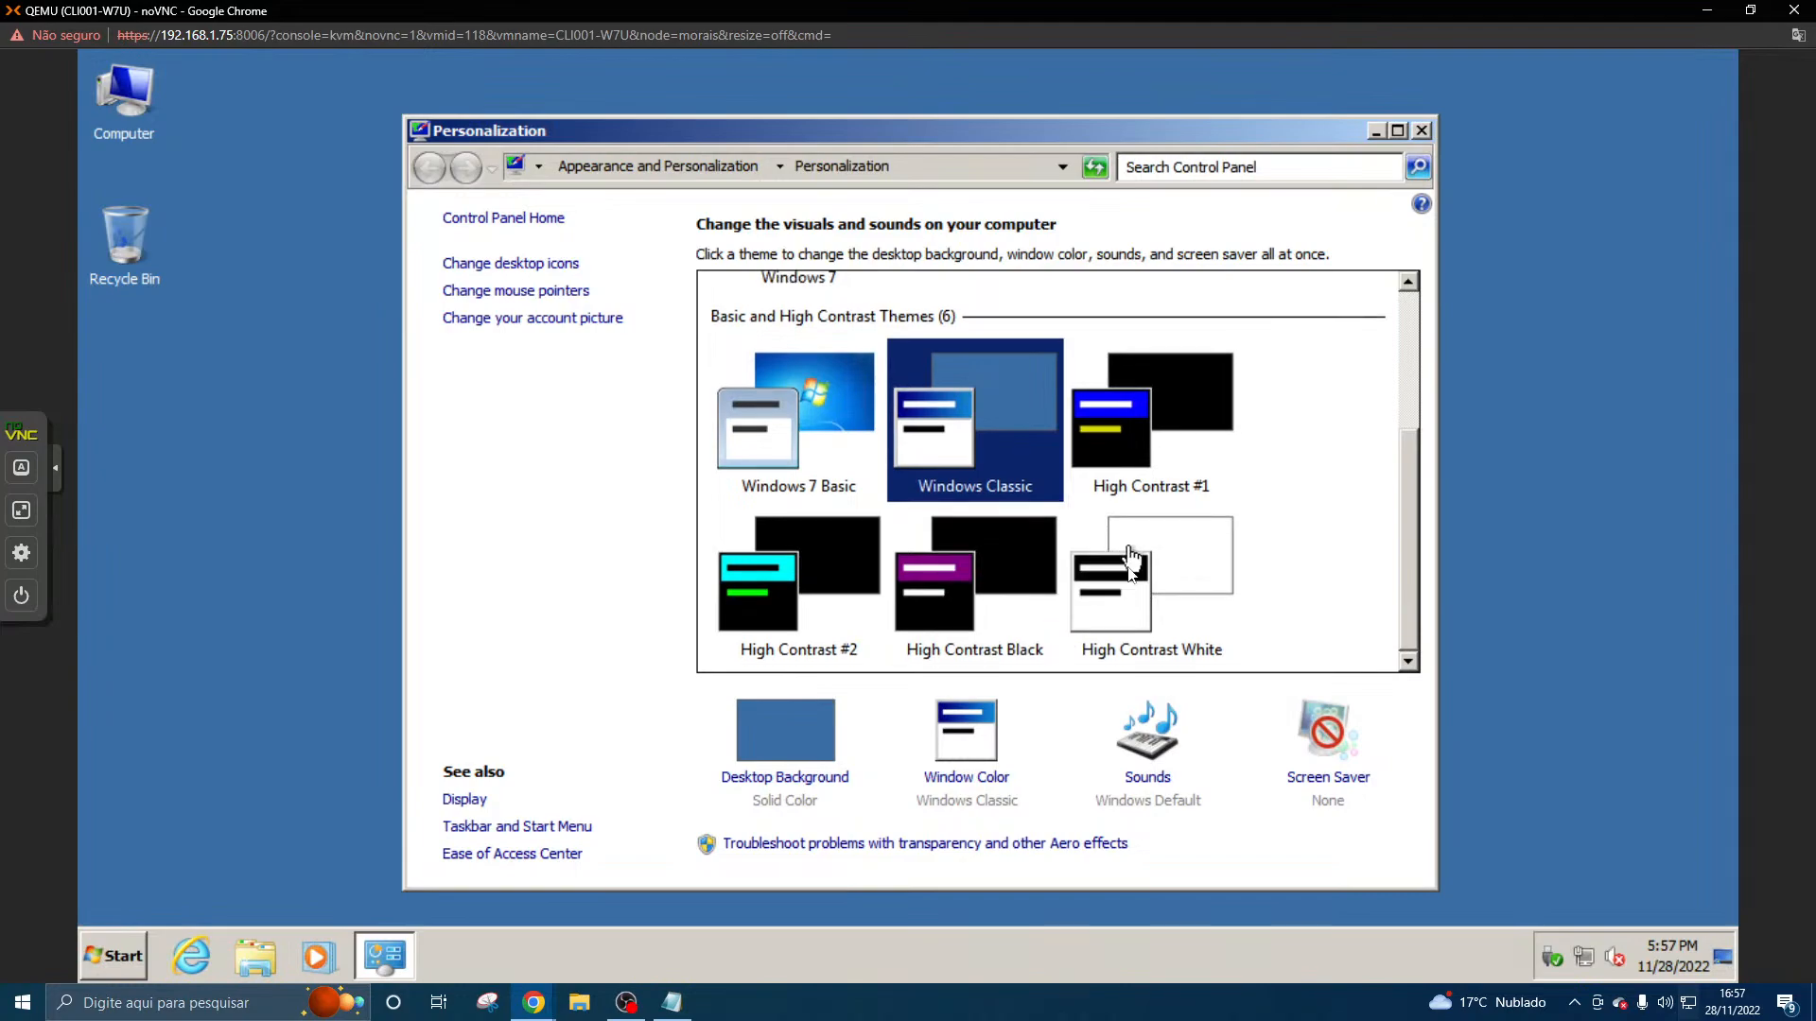
{"action": "scroll", "coordinate": [1132, 558], "scroll_direction": "up", "scroll_amount": 3}
{"action": "left_click", "coordinate": [1154, 567]}
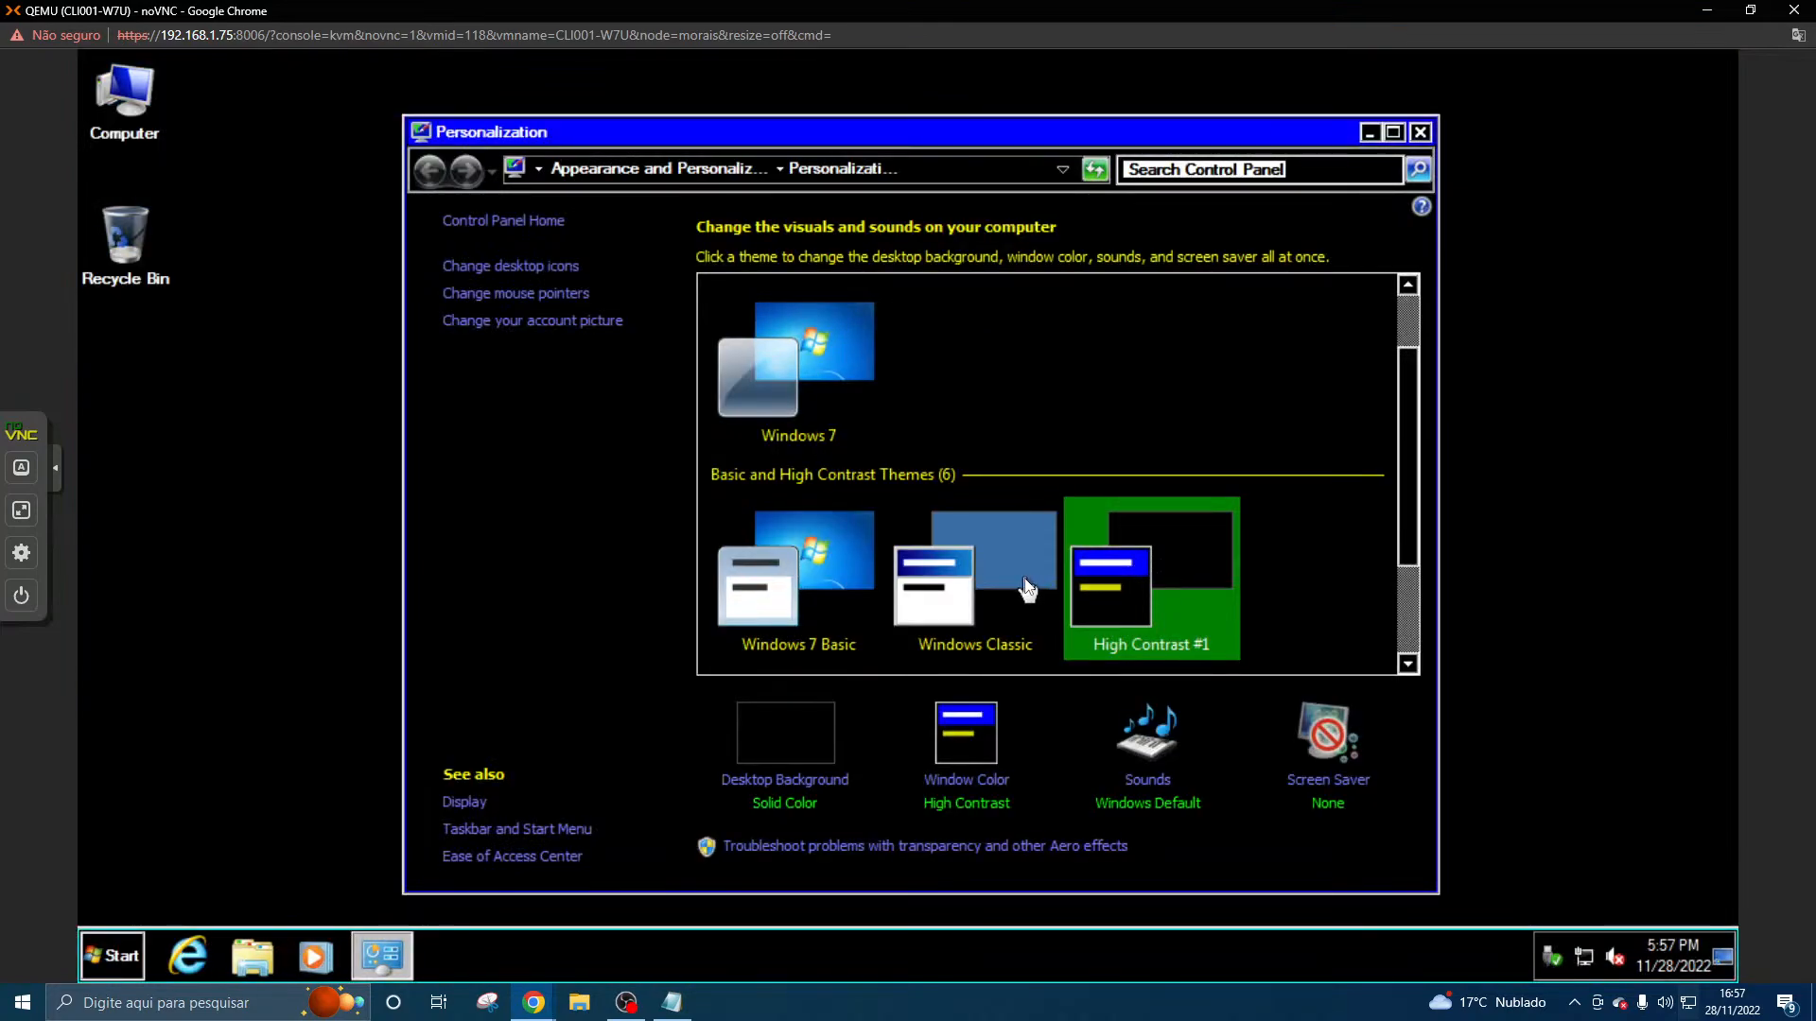
{"action": "left_click", "coordinate": [1027, 589]}
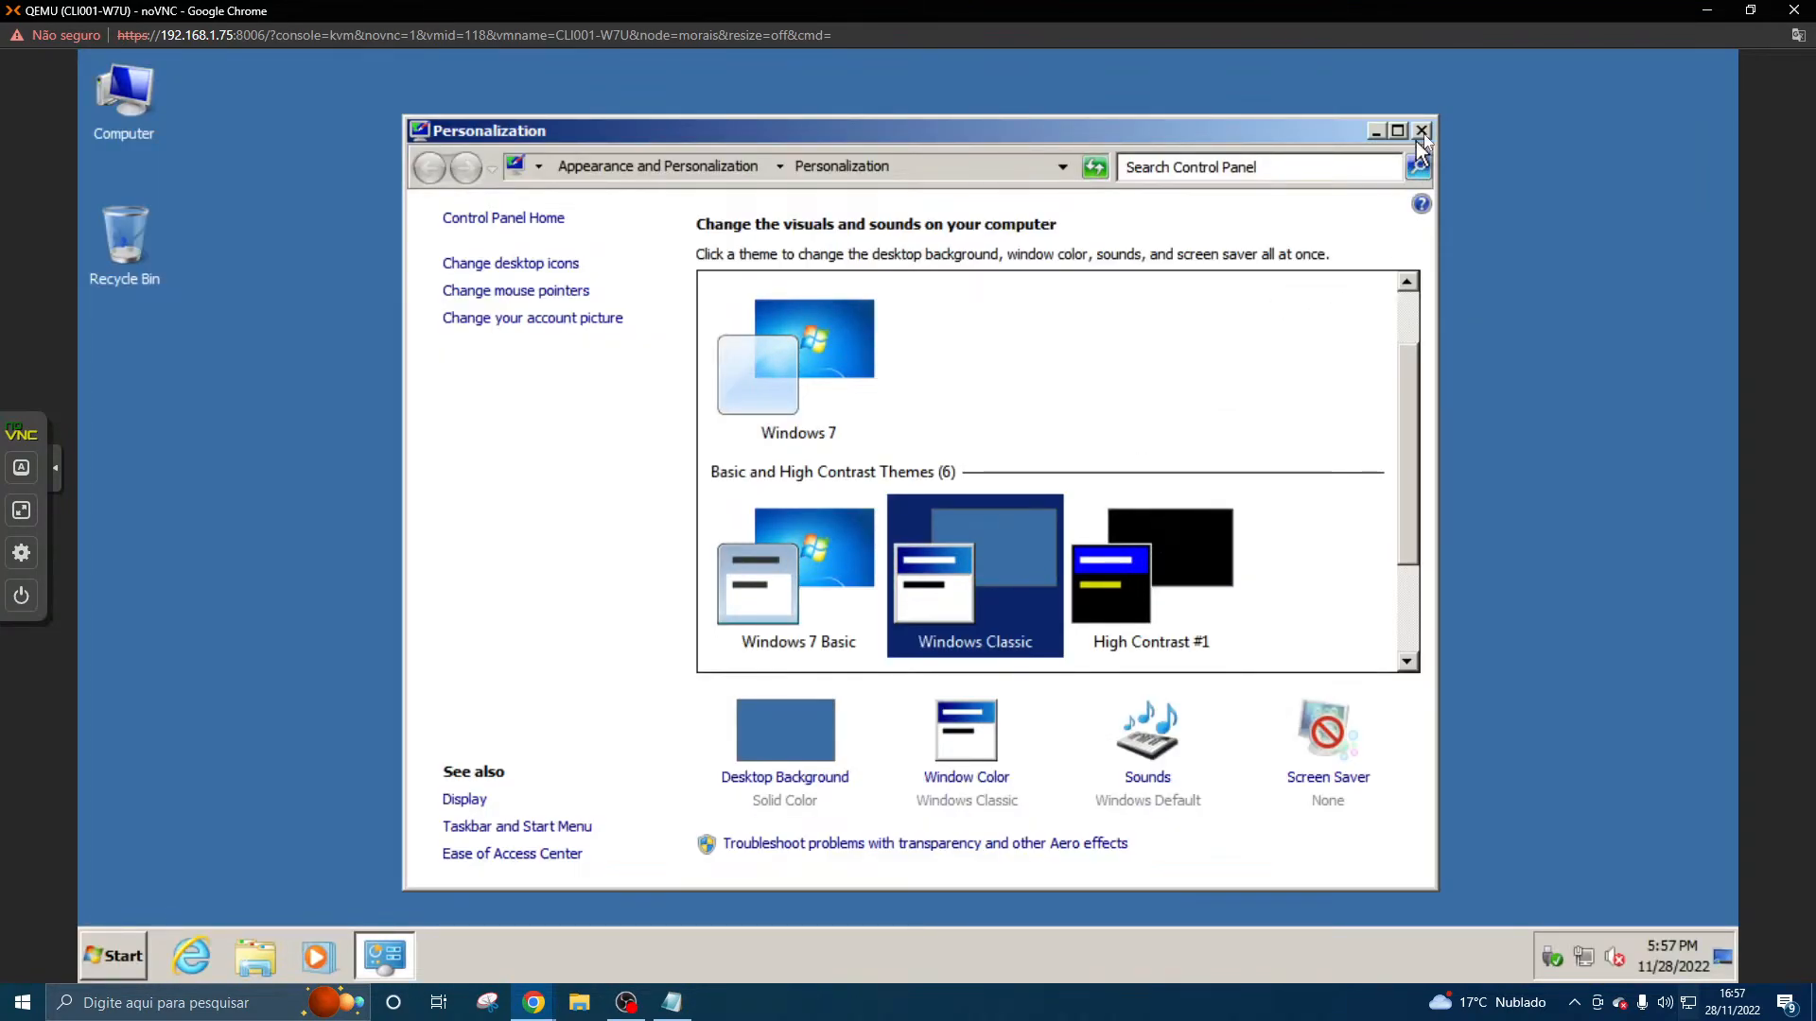
{"action": "left_click", "coordinate": [1215, 510]}
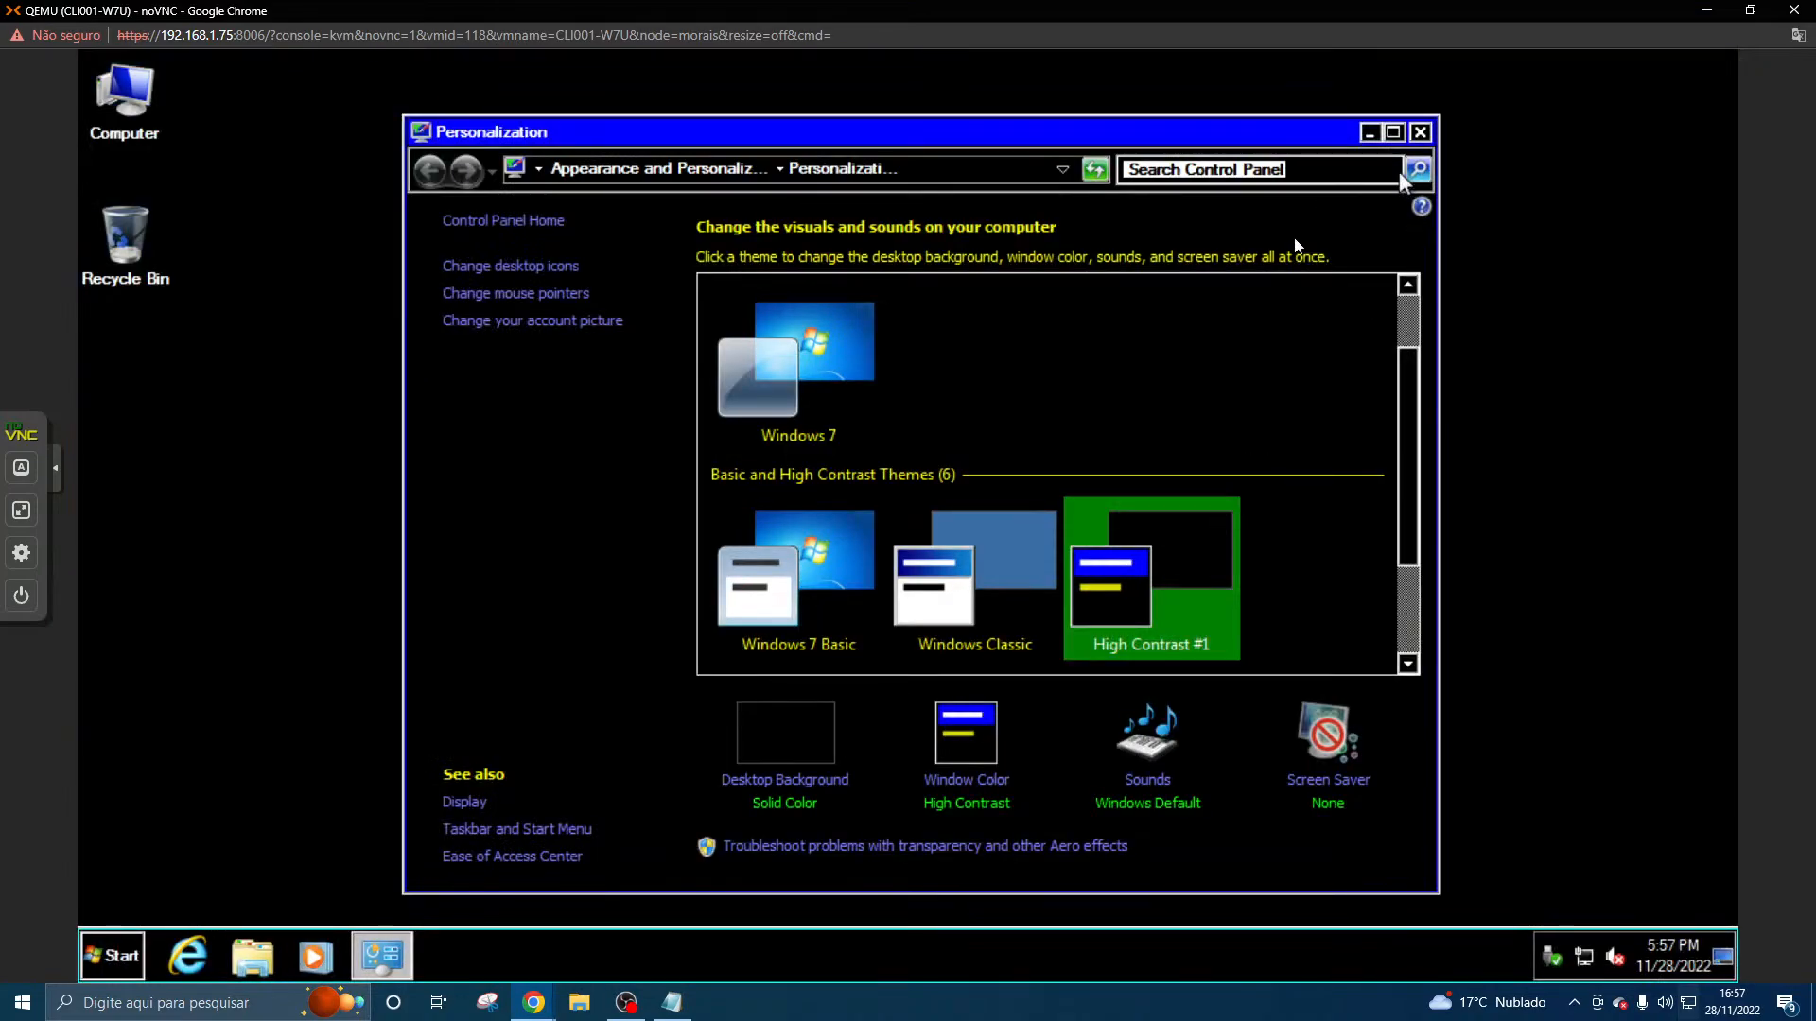
{"action": "left_click", "coordinate": [1041, 586]}
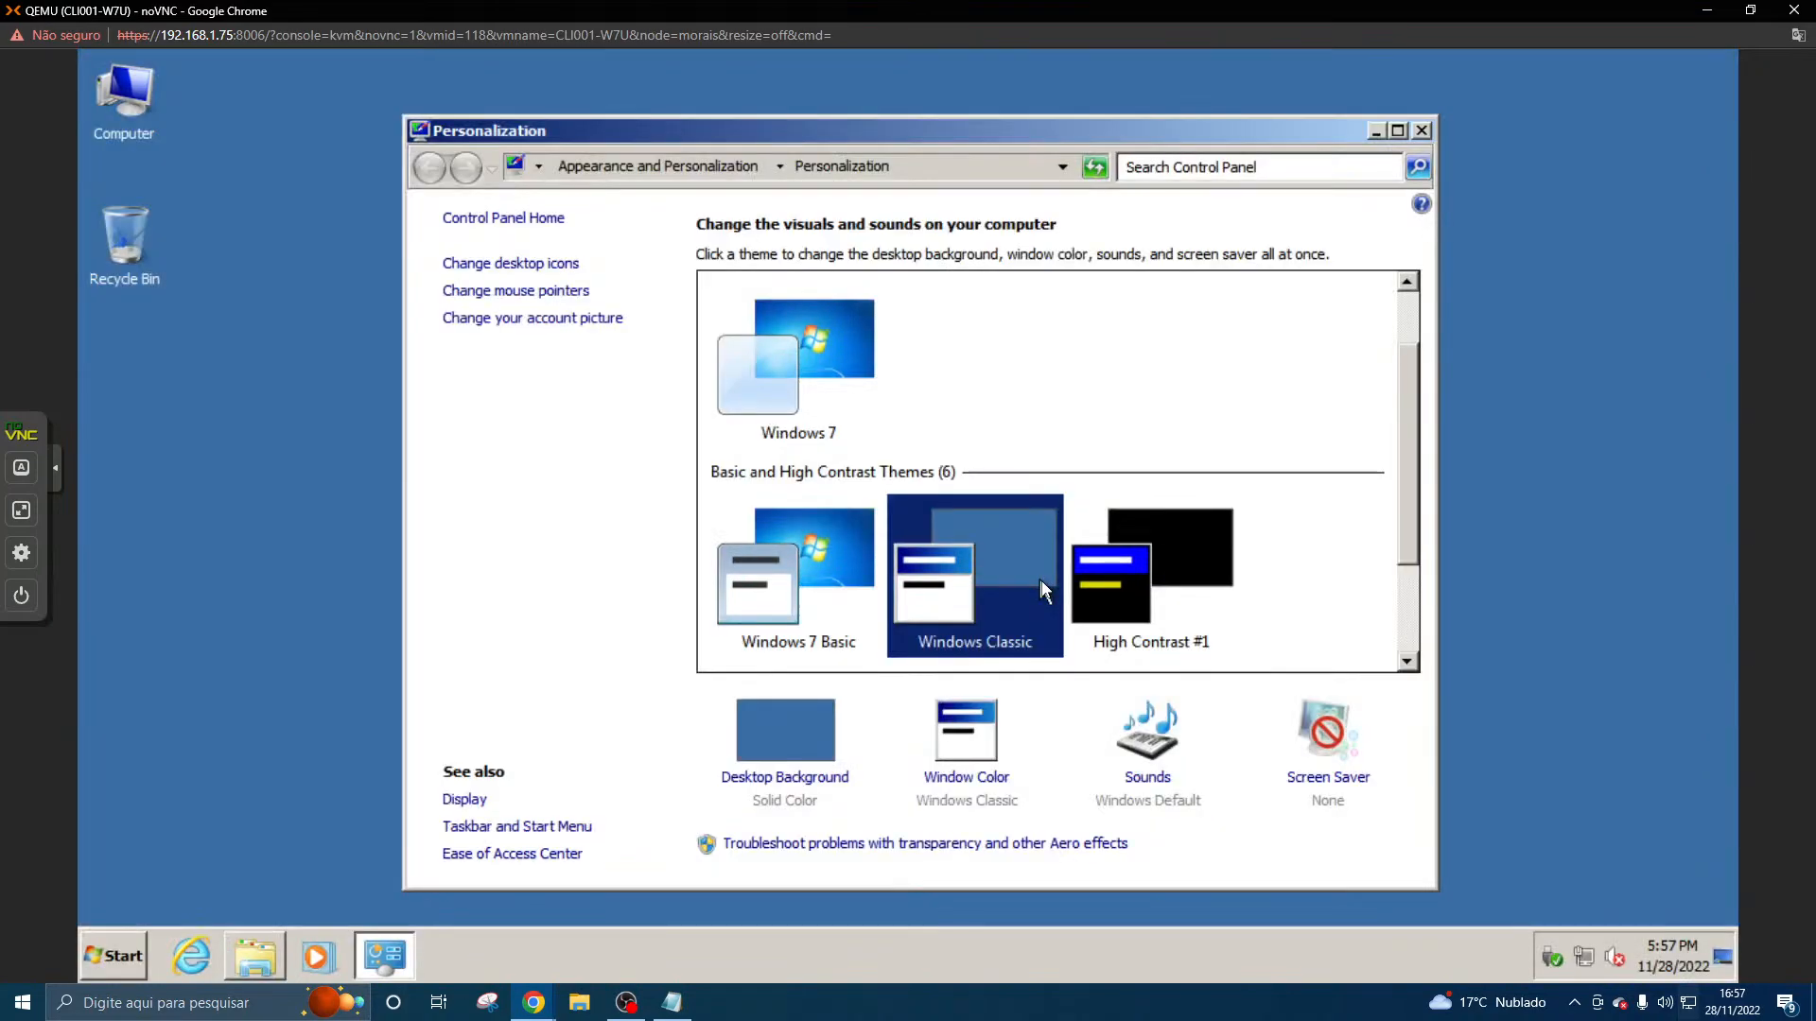
- Close the Personalization window and switch to the SRV001-AD server console
{"action": "left_click", "coordinate": [1422, 131]}
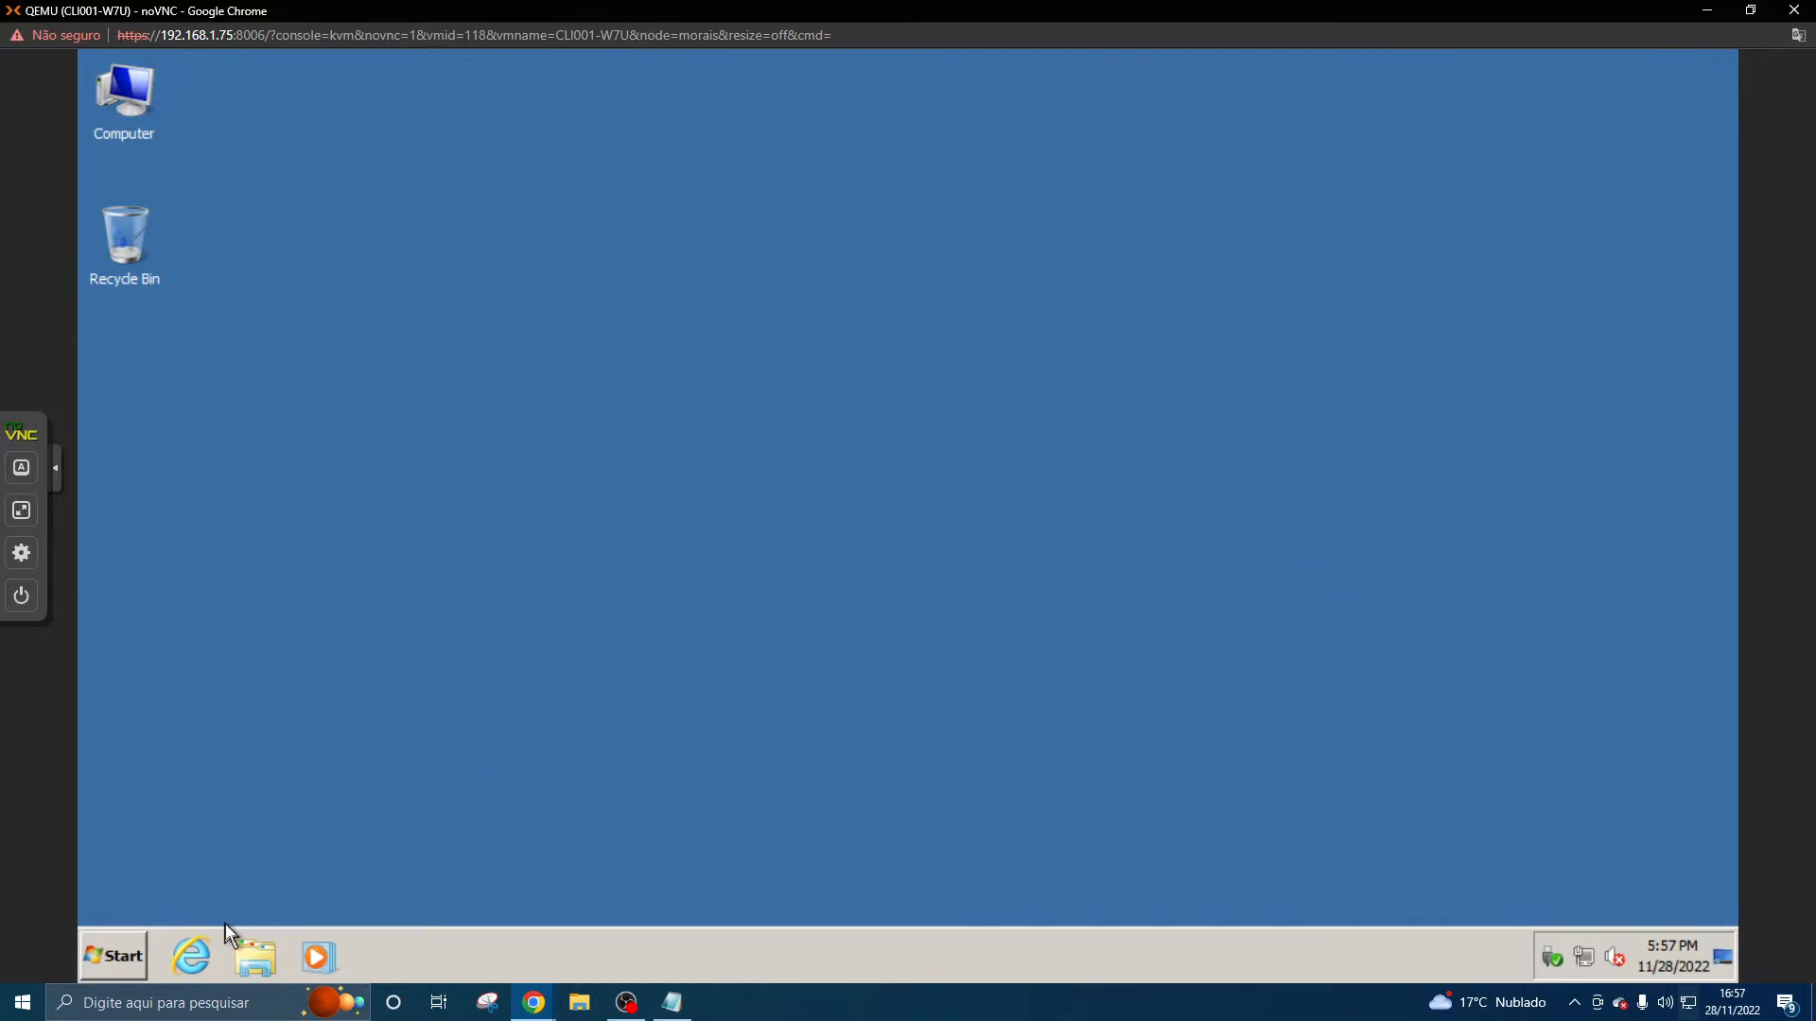
{"action": "left_click", "coordinate": [626, 1002]}
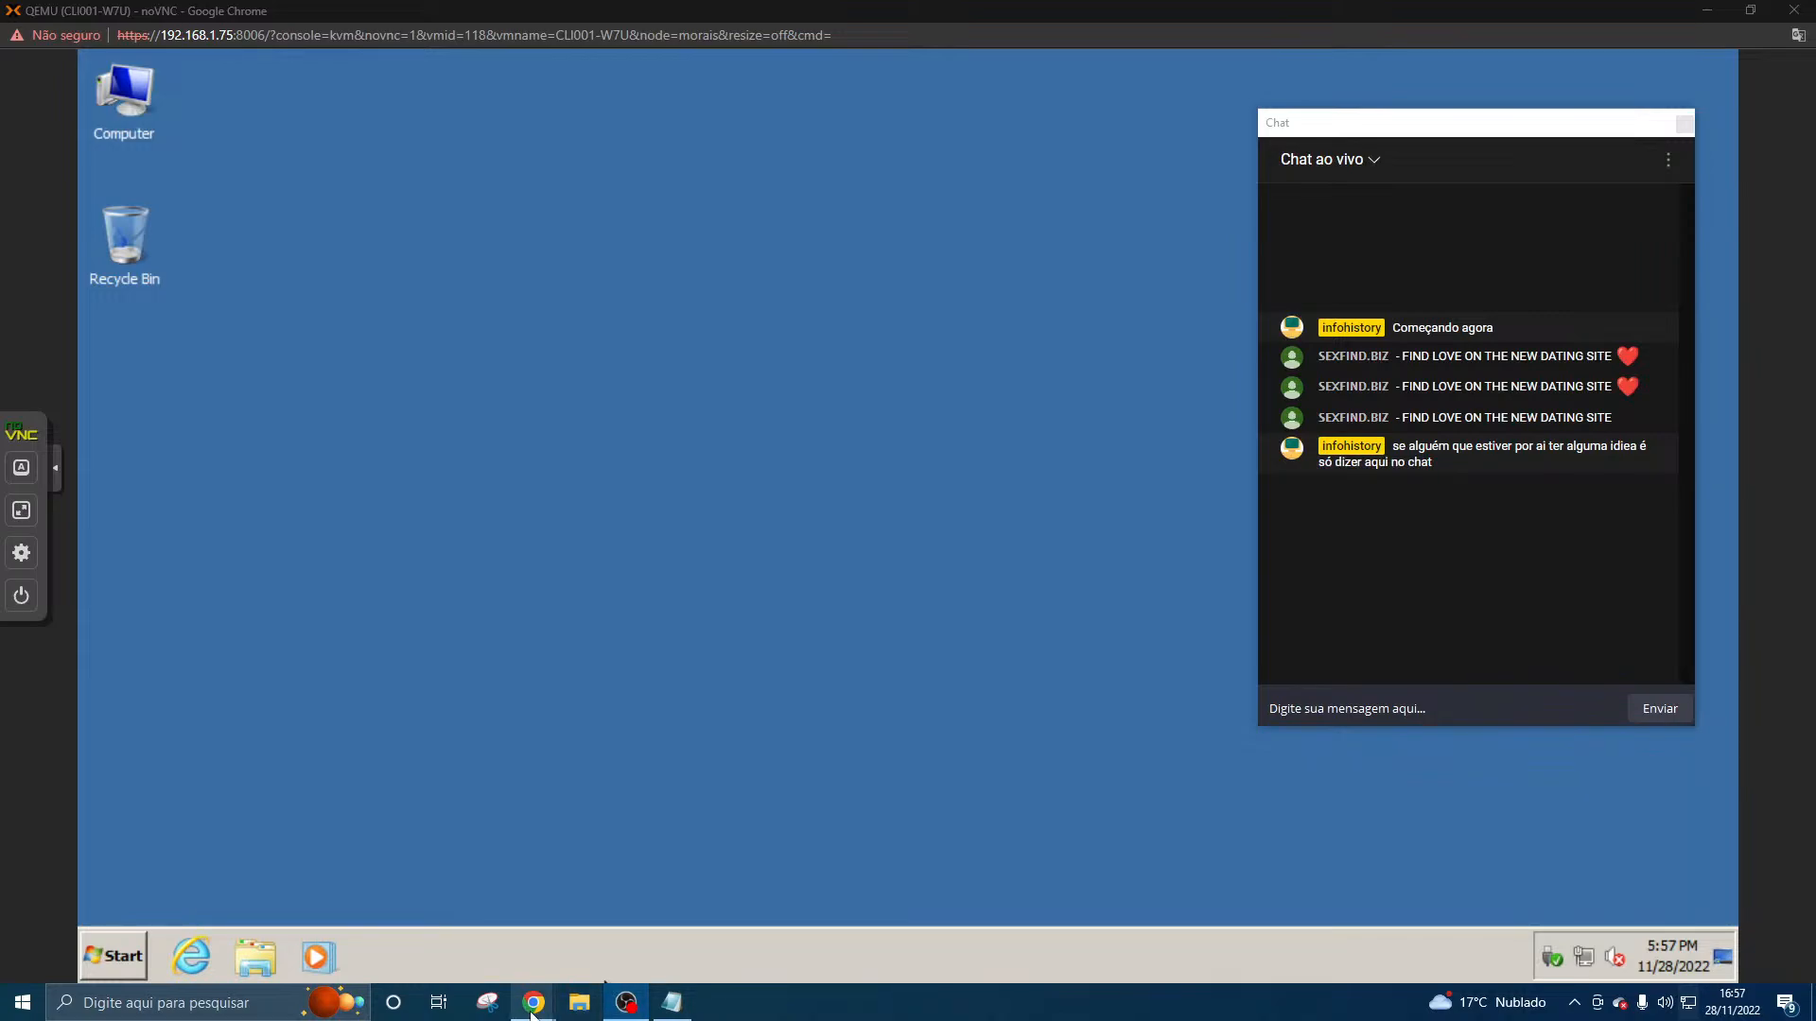
{"action": "mouse_move", "coordinate": [559, 1003]}
{"action": "left_click", "coordinate": [511, 922]}
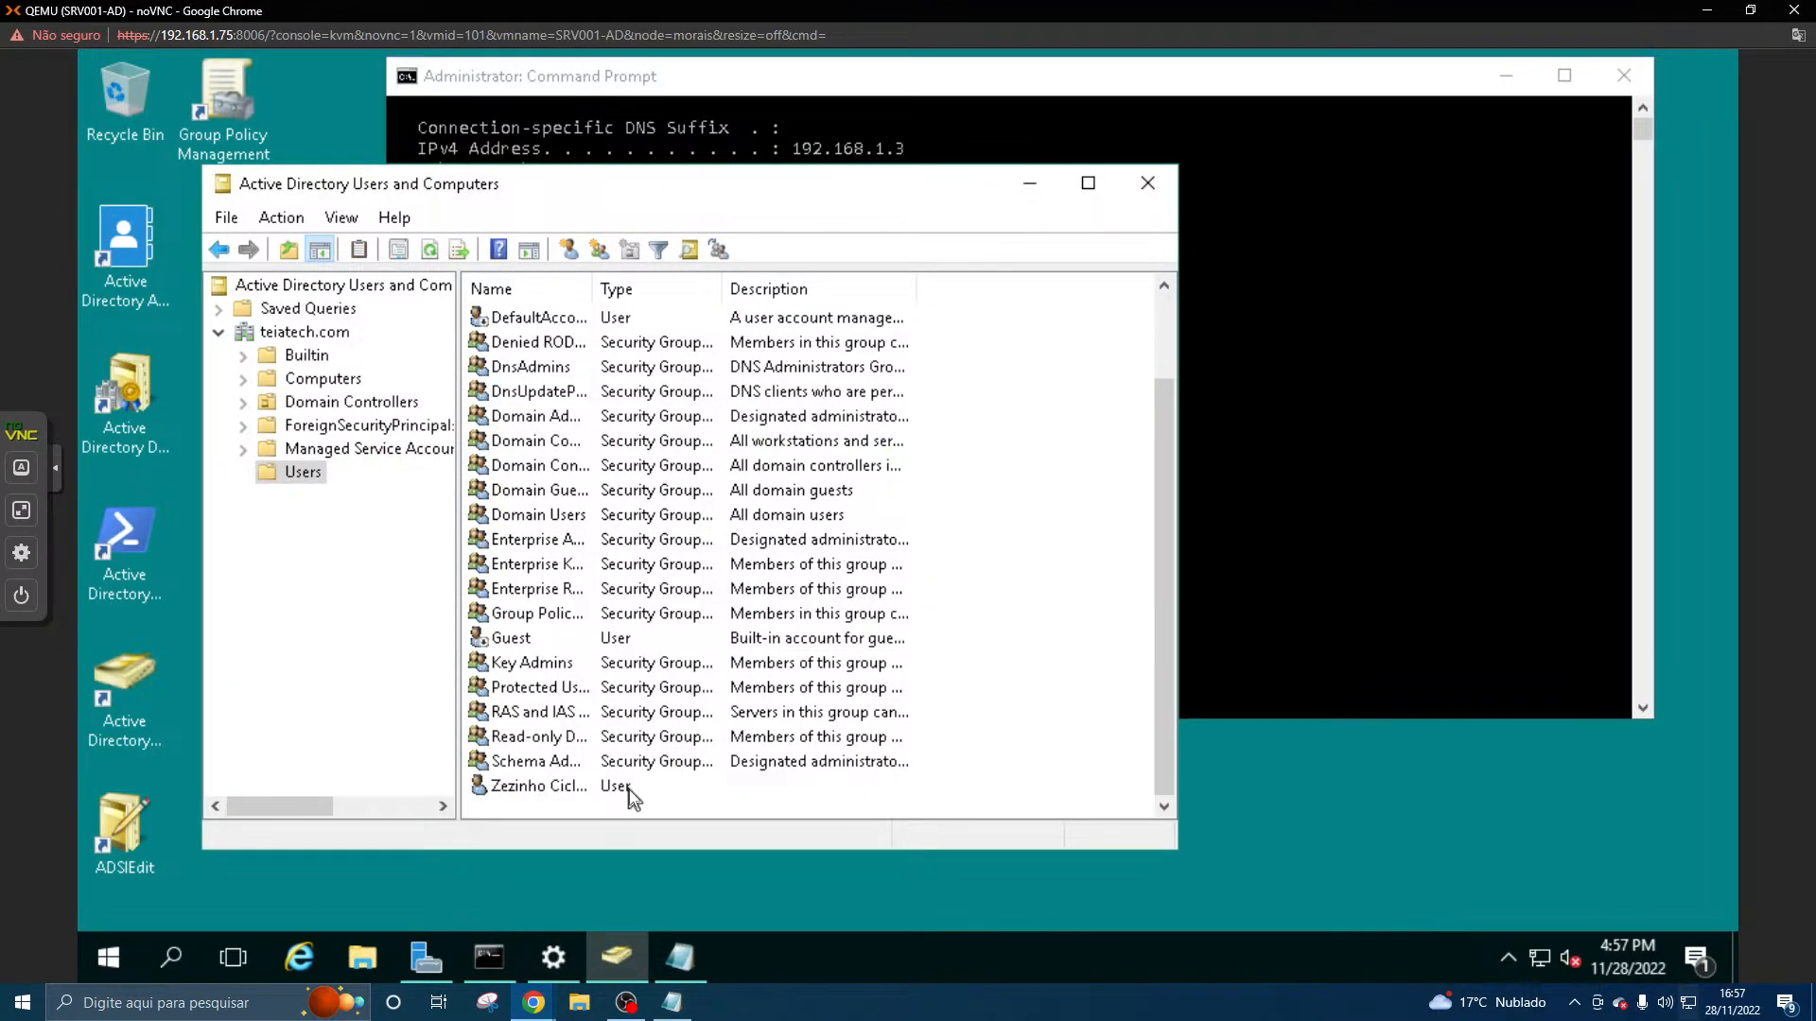
- Open the properties of the last user in the domain's Users container and bring up the account settings
{"action": "left_click", "coordinate": [628, 791]}
{"action": "right_click", "coordinate": [628, 791]}
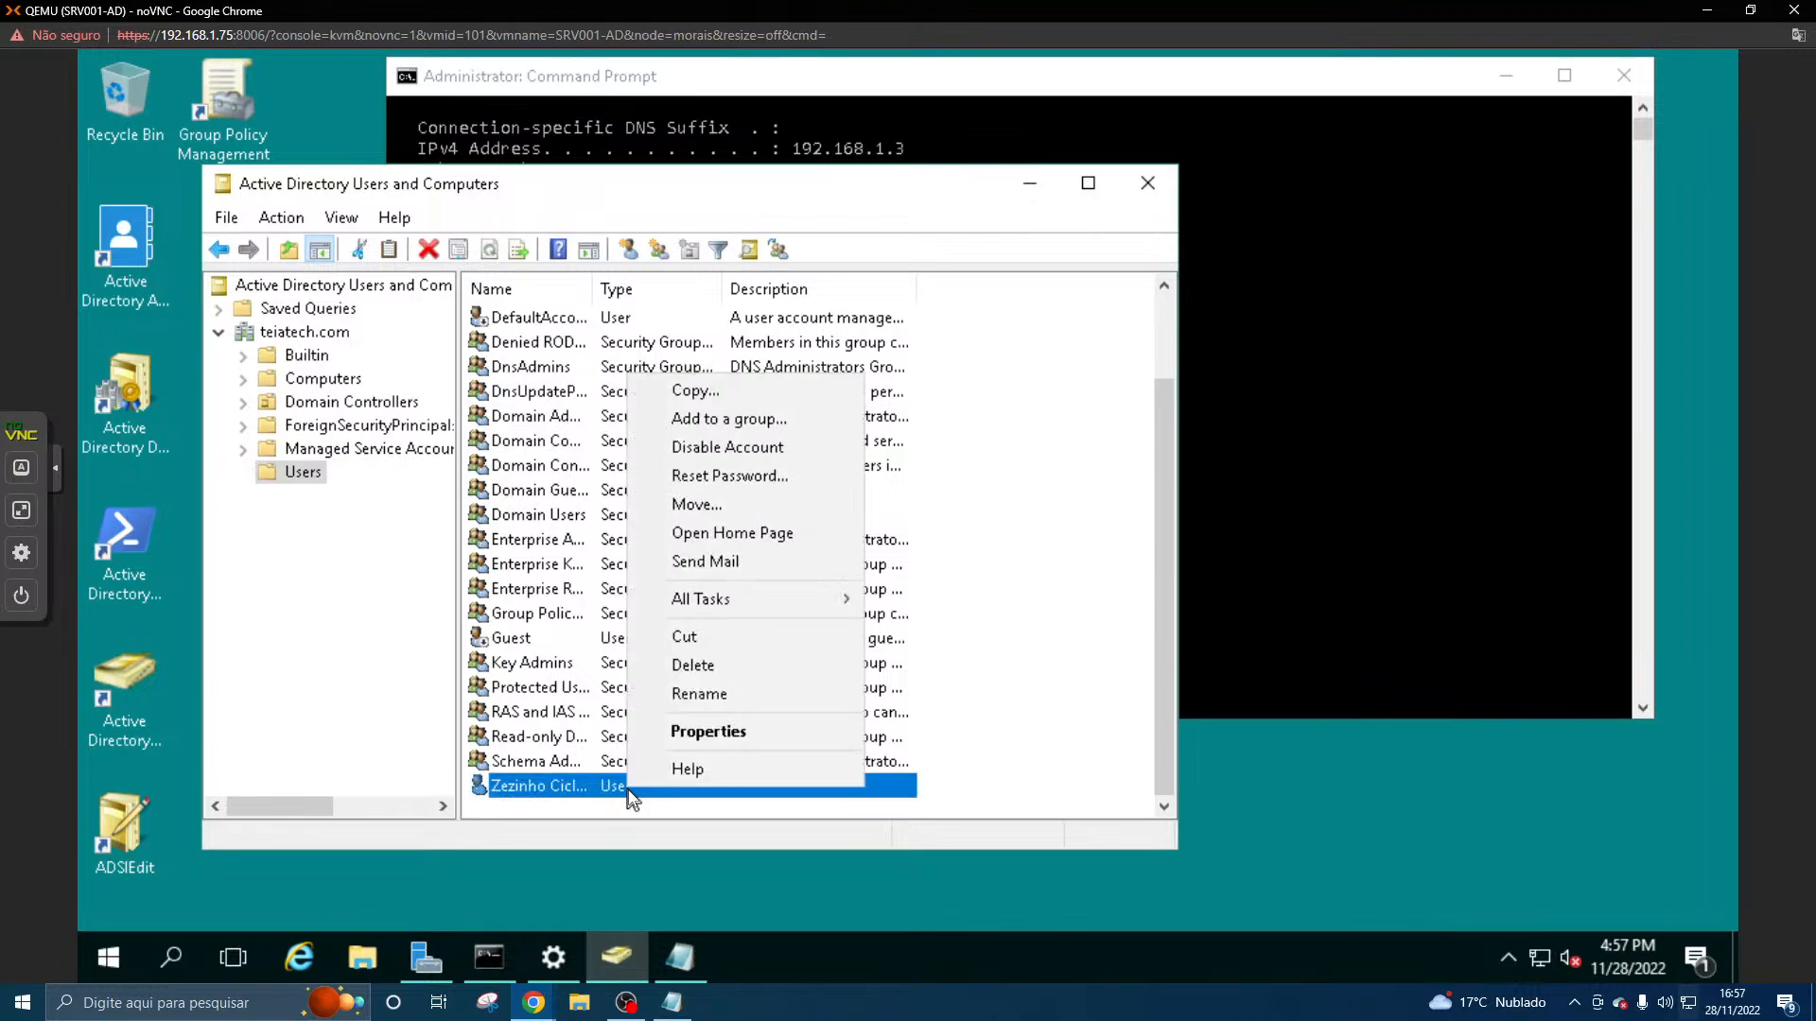
{"action": "left_click", "coordinate": [687, 736]}
{"action": "left_click", "coordinate": [574, 270]}
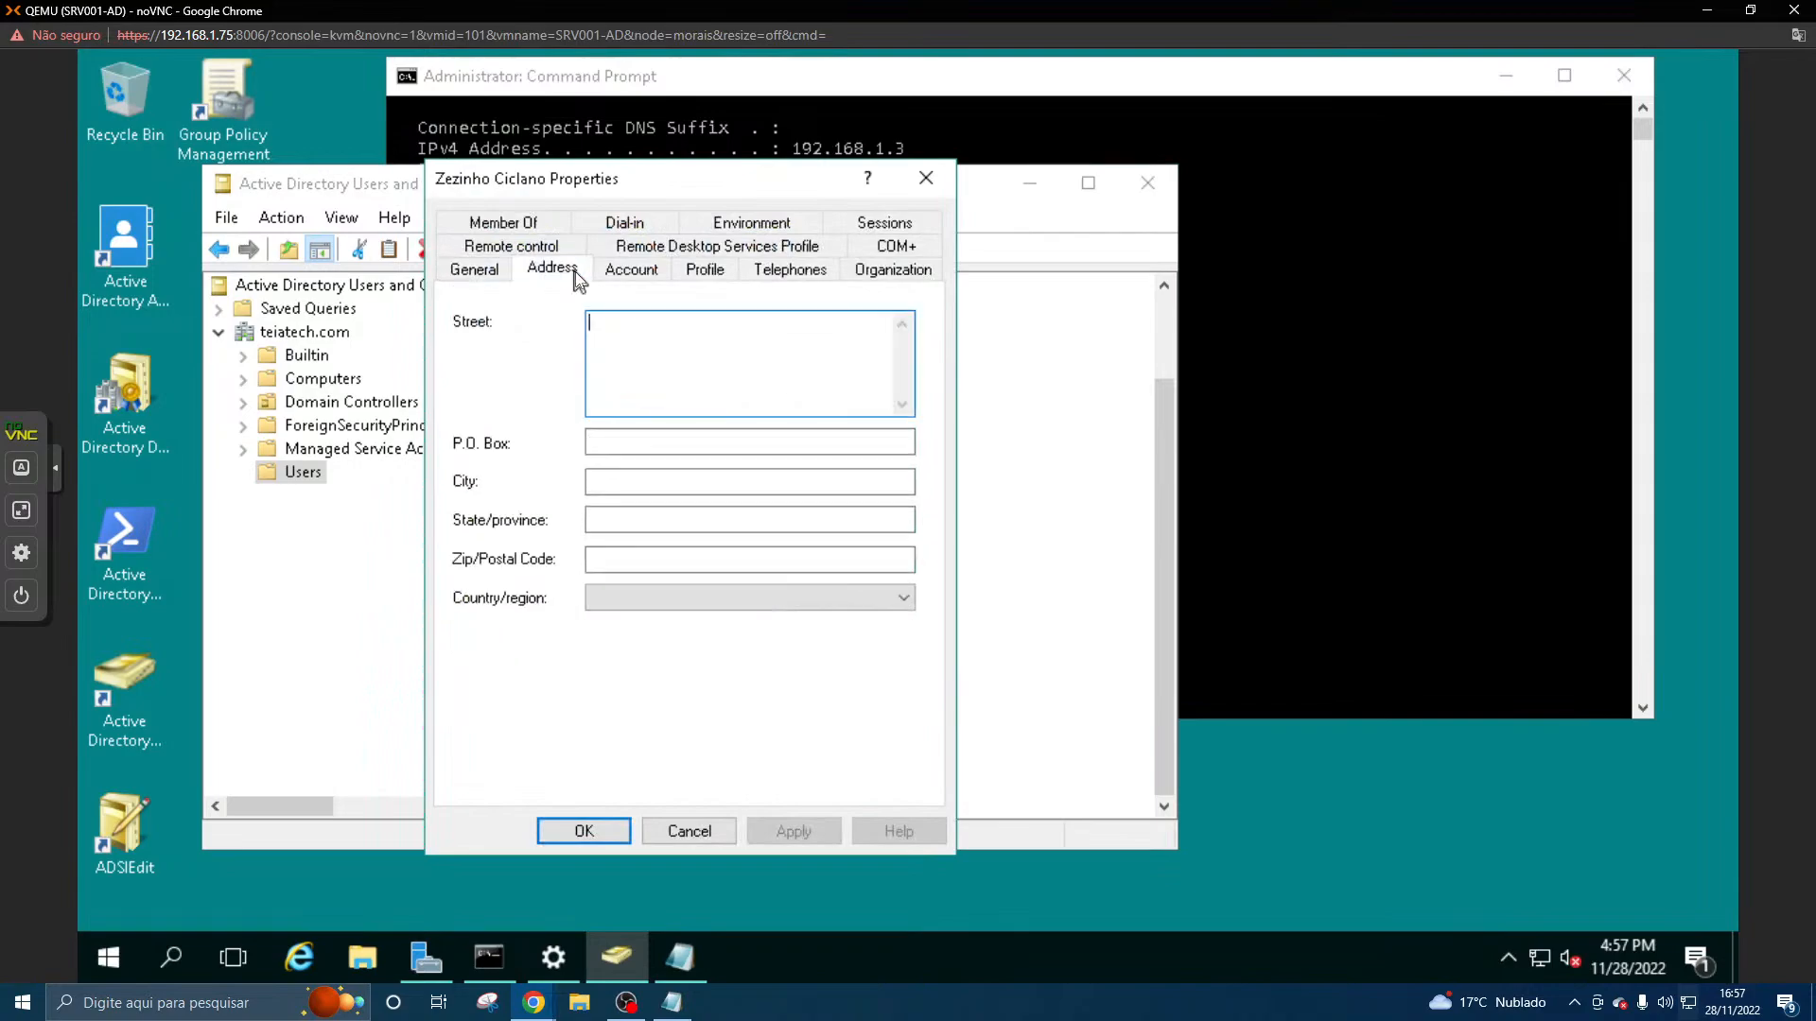
{"action": "left_click", "coordinate": [612, 271]}
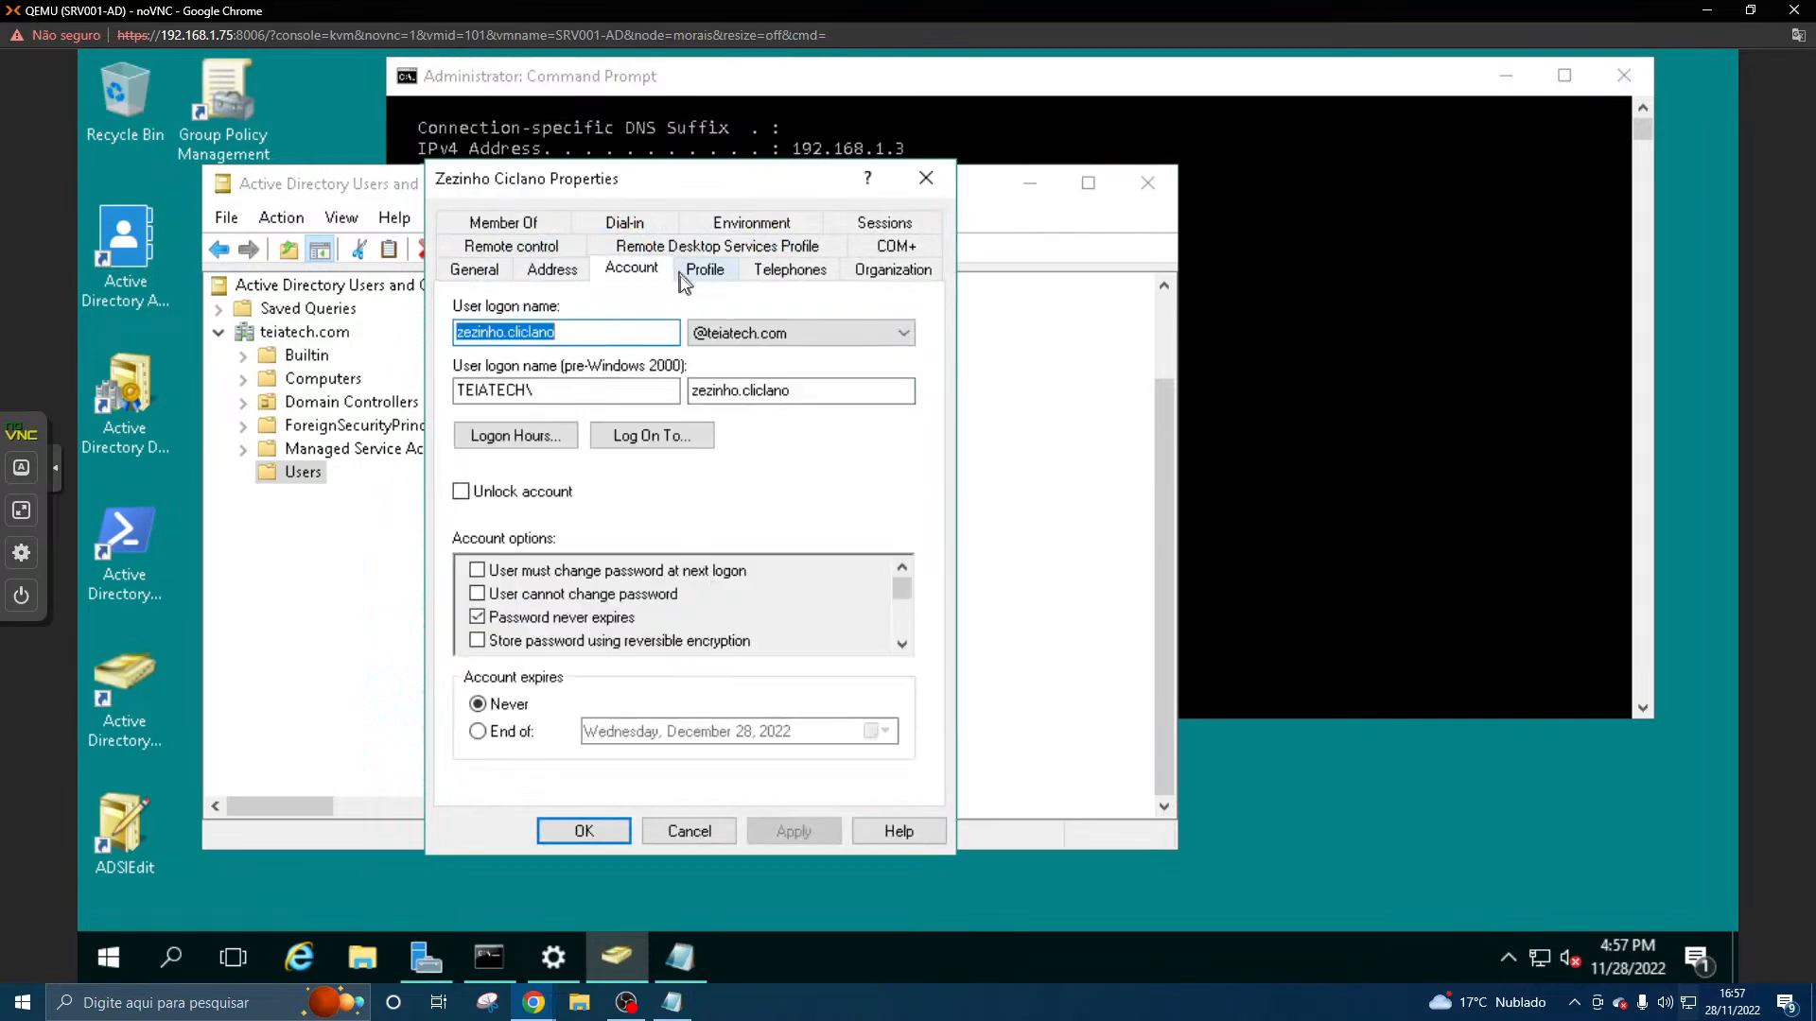
- Examine the user's unlock, expiry and password options and the profile, telephone and organization details
{"action": "left_click", "coordinate": [527, 494]}
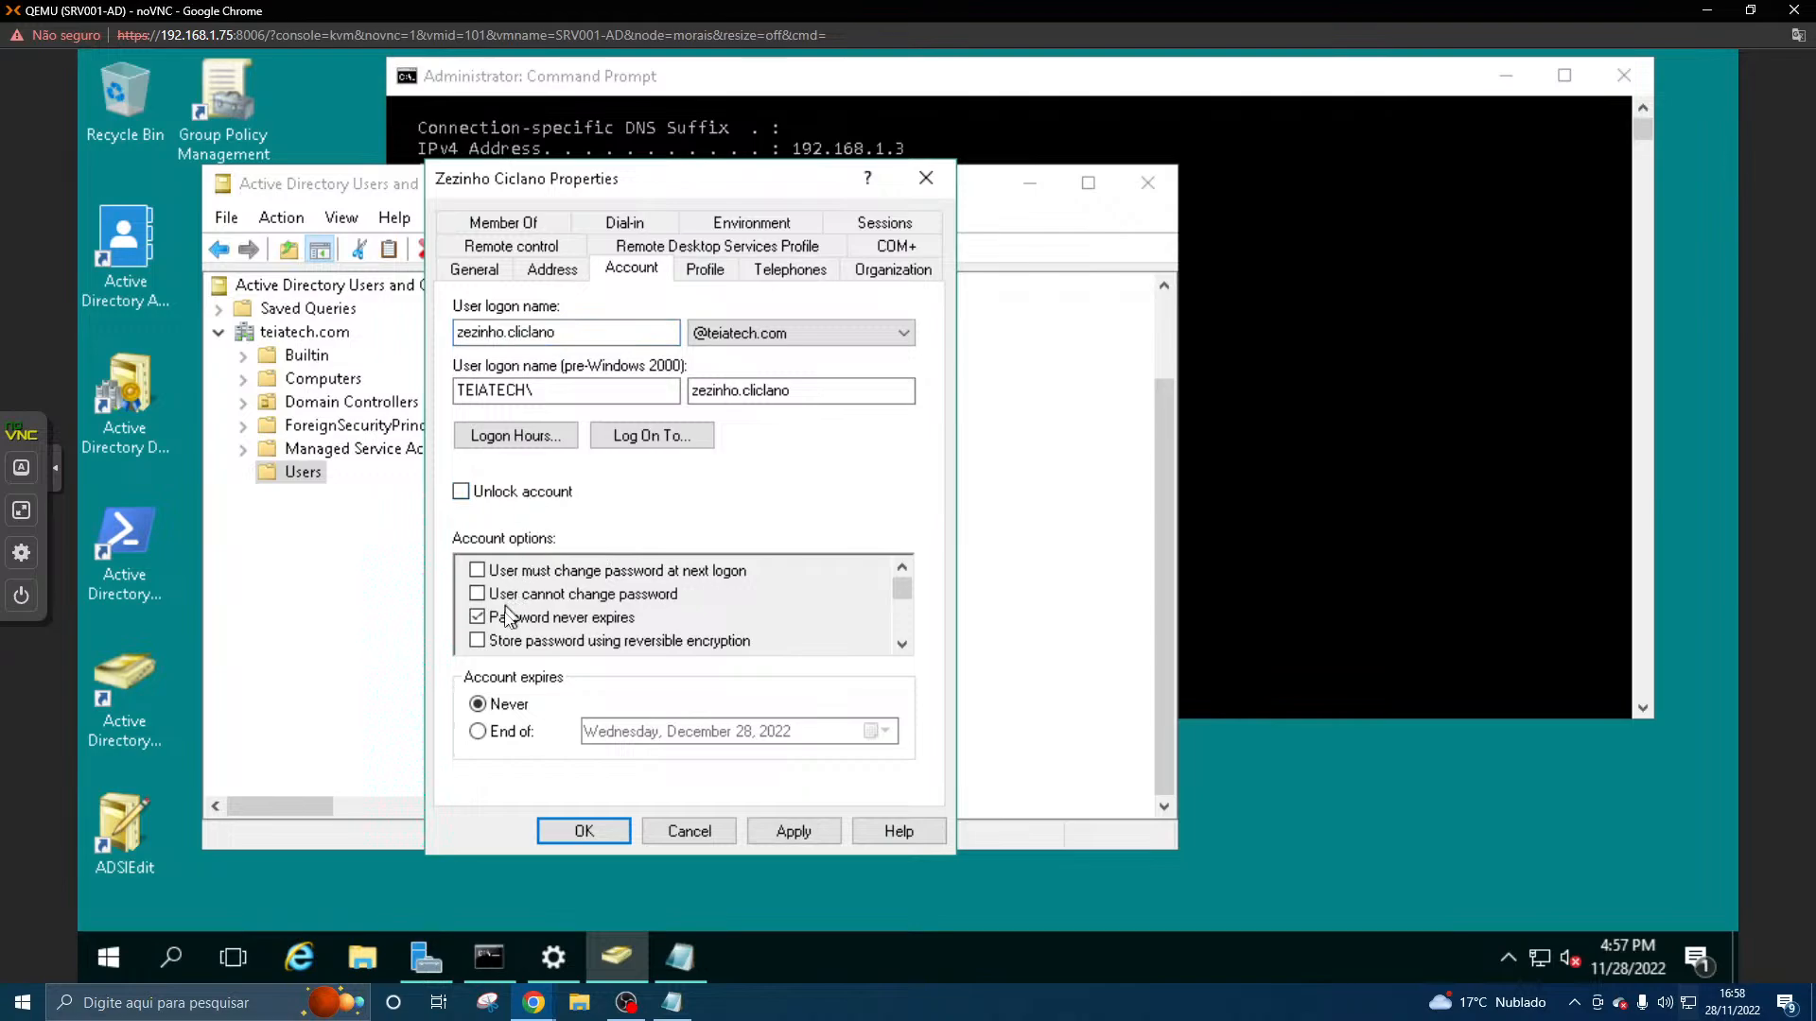
{"action": "left_click", "coordinate": [479, 732]}
{"action": "left_click", "coordinate": [488, 711]}
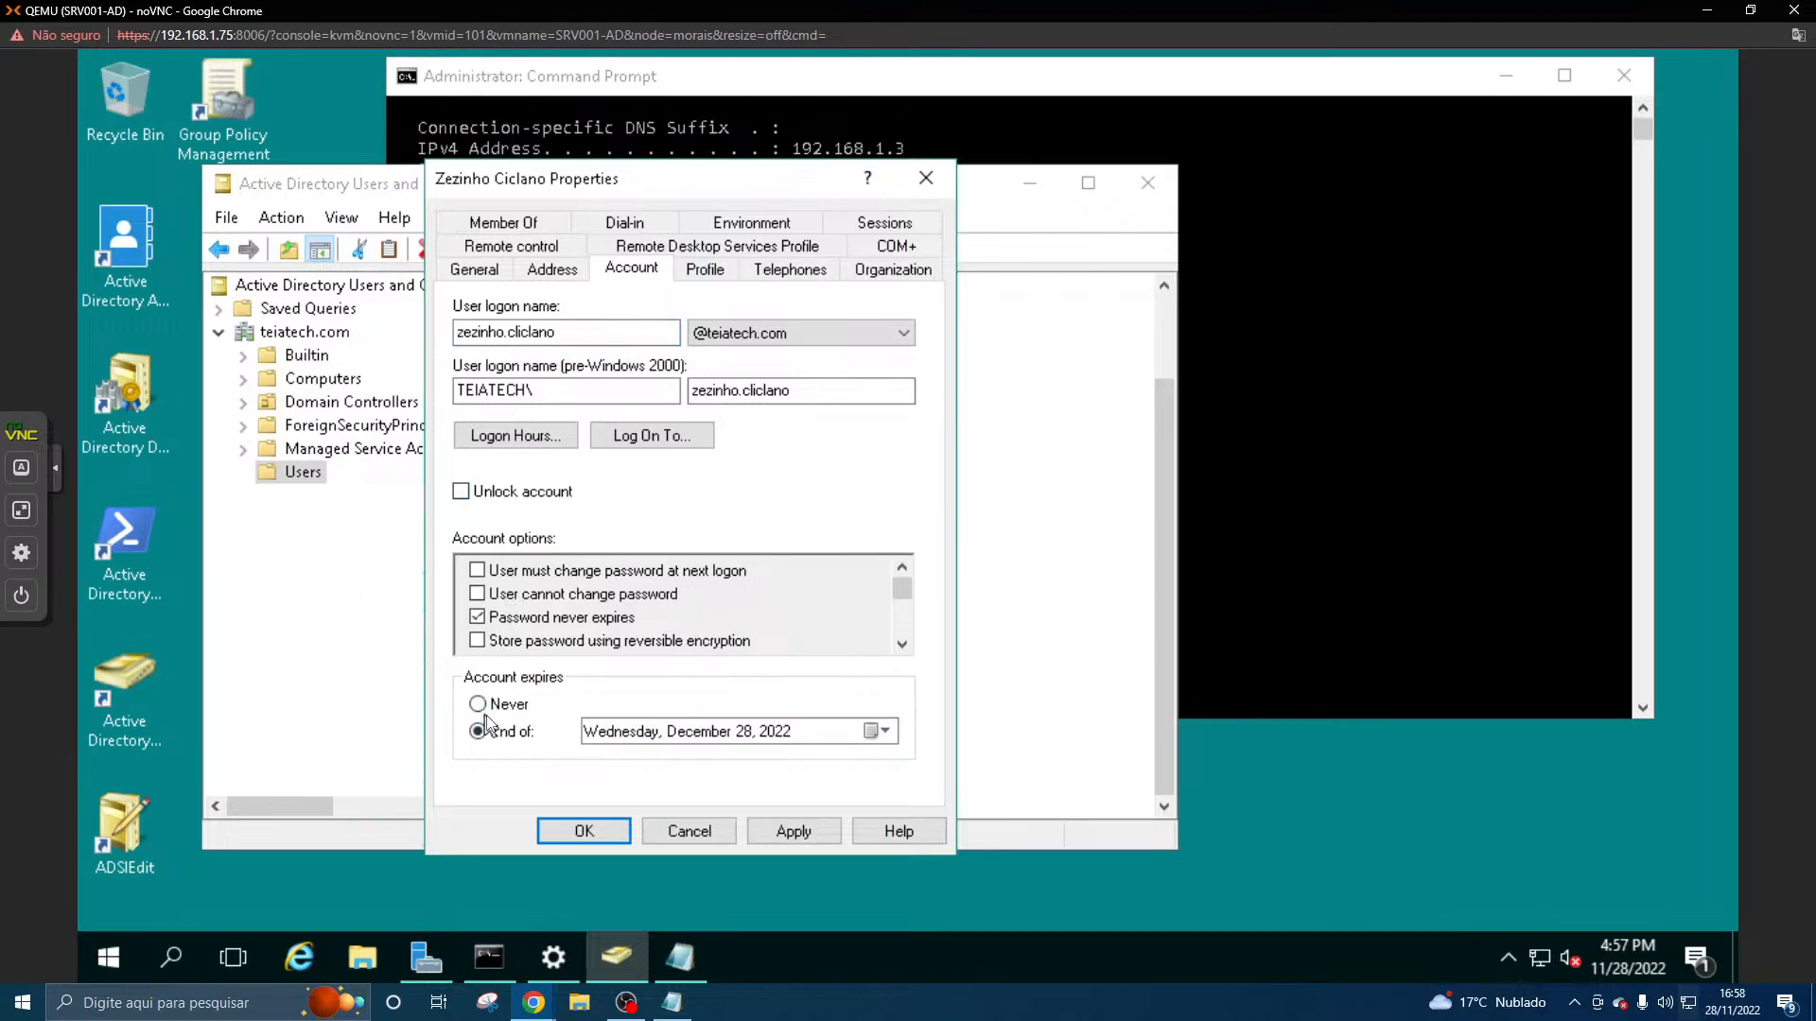
{"action": "left_click", "coordinate": [695, 270]}
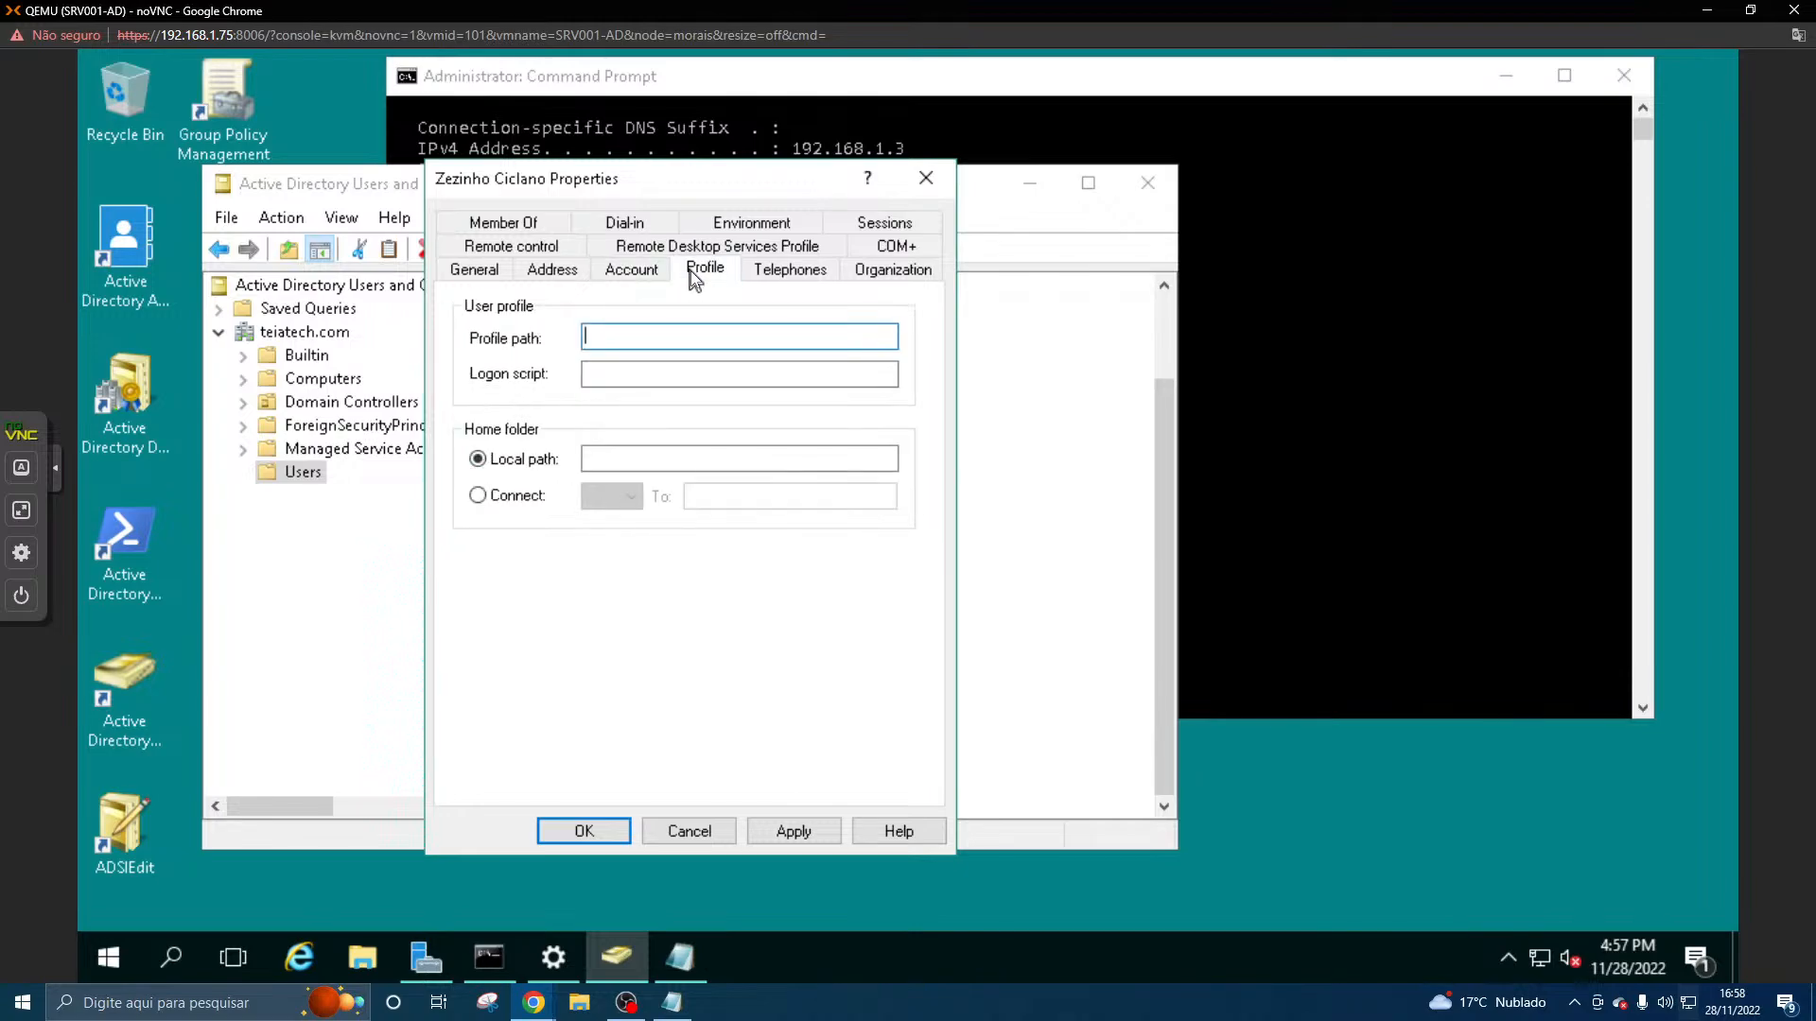
{"action": "left_click", "coordinate": [786, 271]}
{"action": "left_click", "coordinate": [894, 271]}
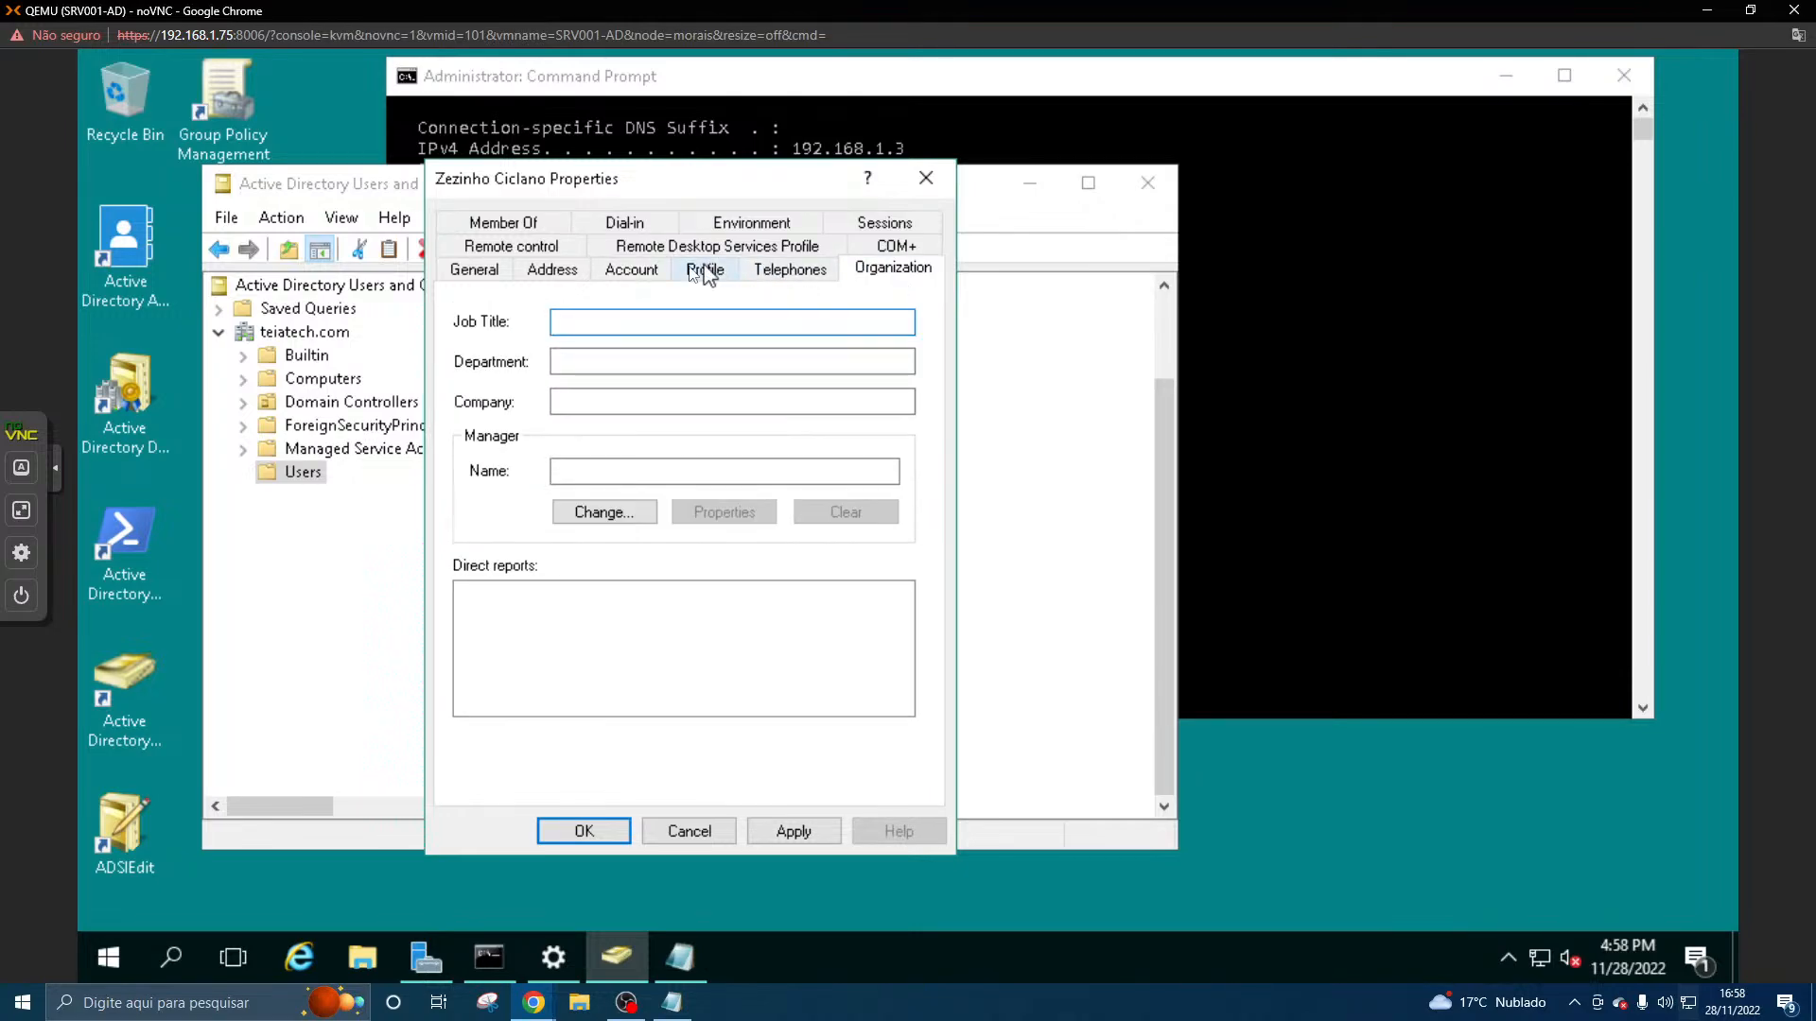
{"action": "left_click", "coordinate": [624, 270]}
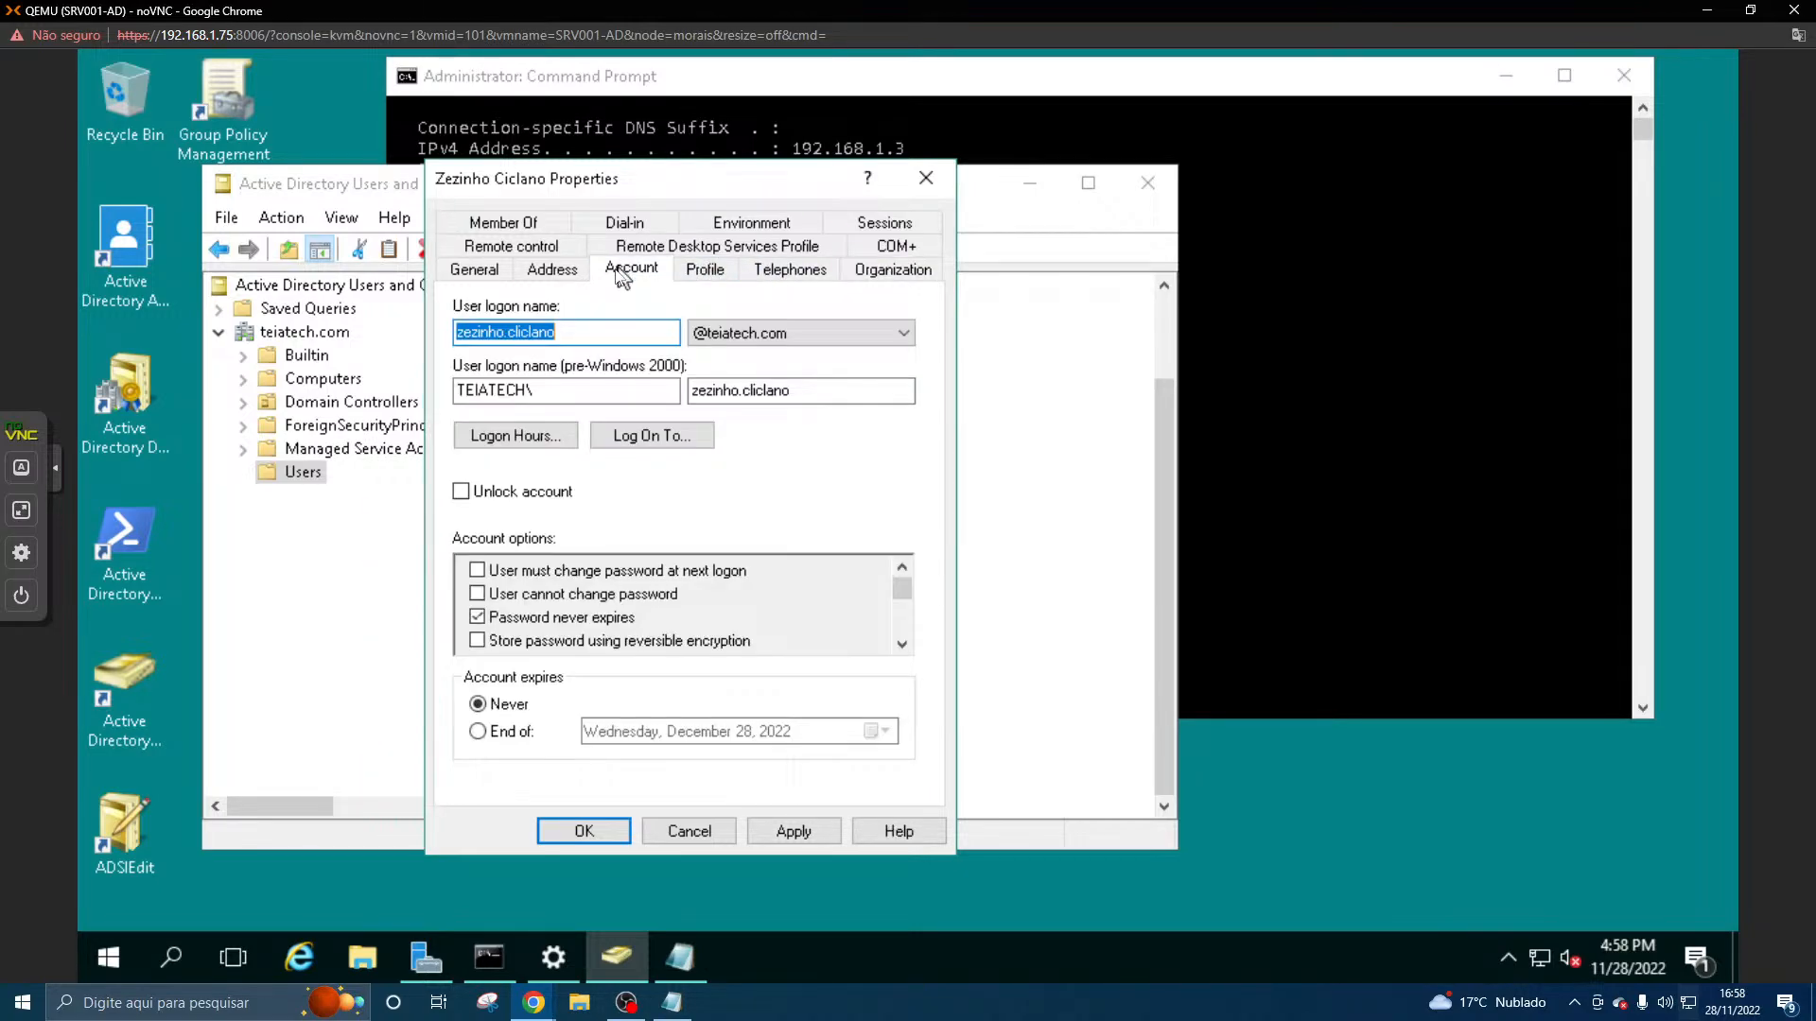
{"action": "left_click", "coordinate": [531, 489]}
{"action": "left_click", "coordinate": [531, 490]}
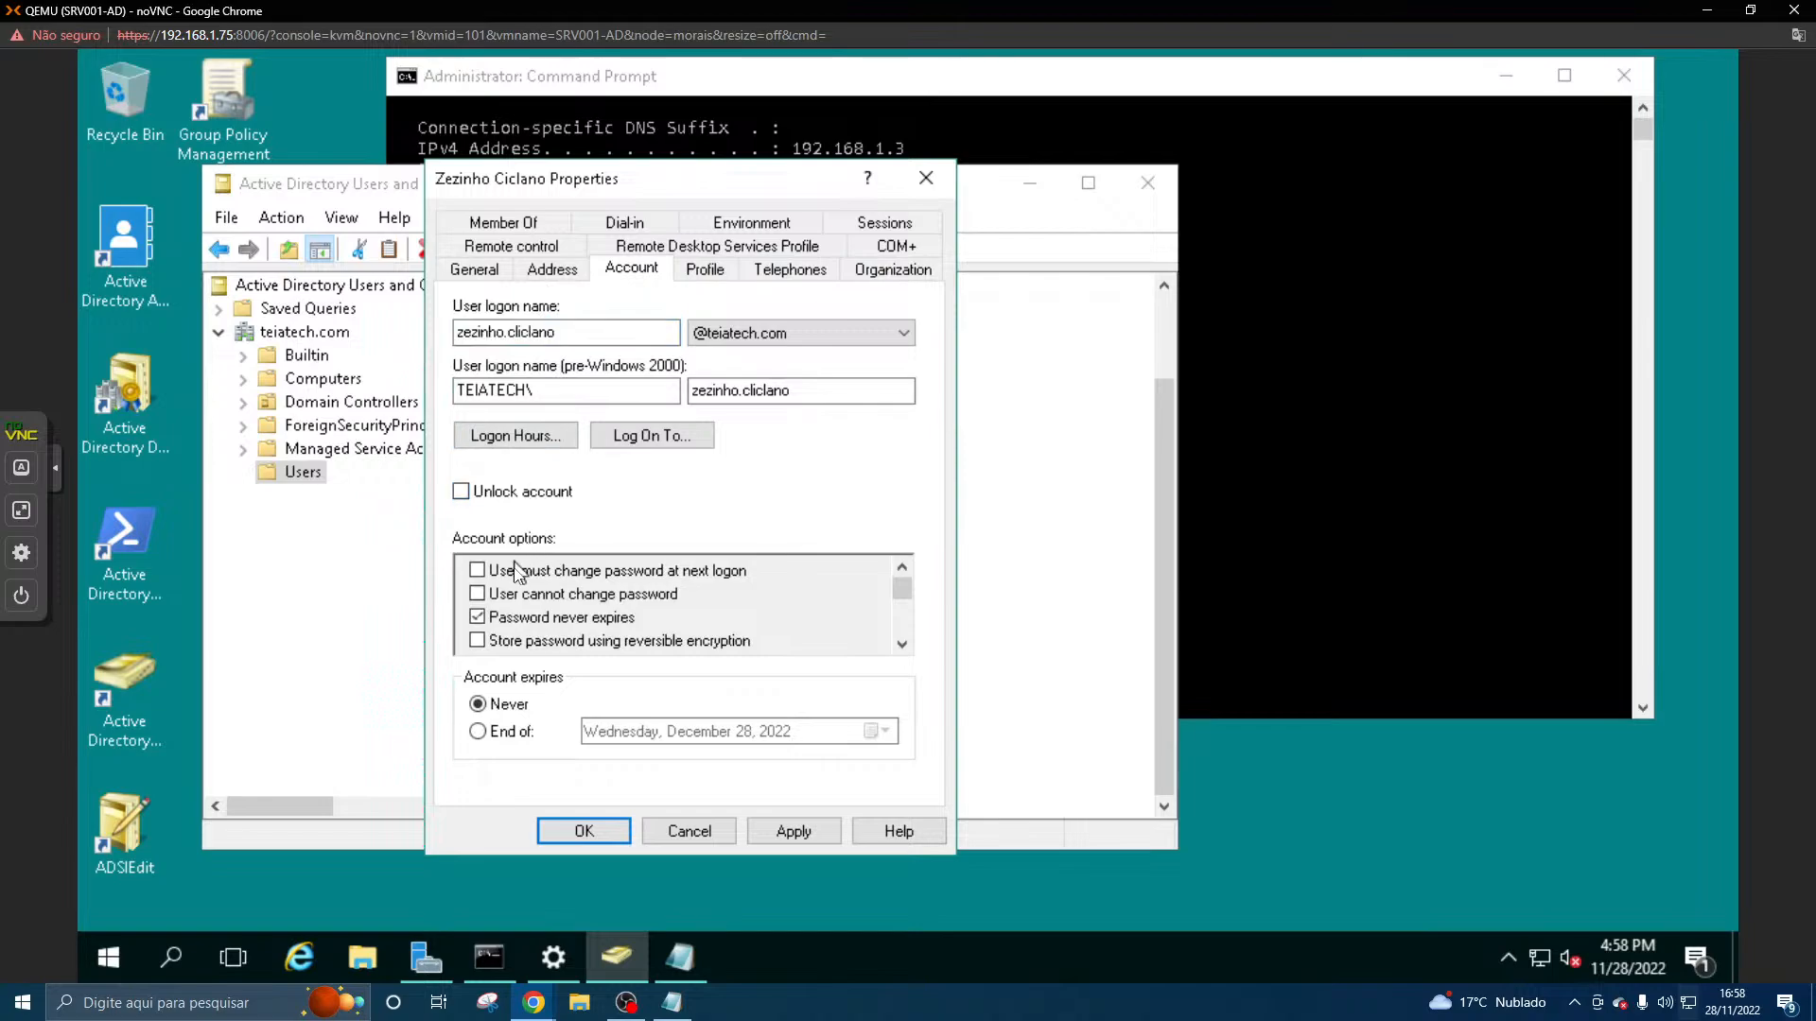
{"action": "left_click", "coordinate": [479, 619]}
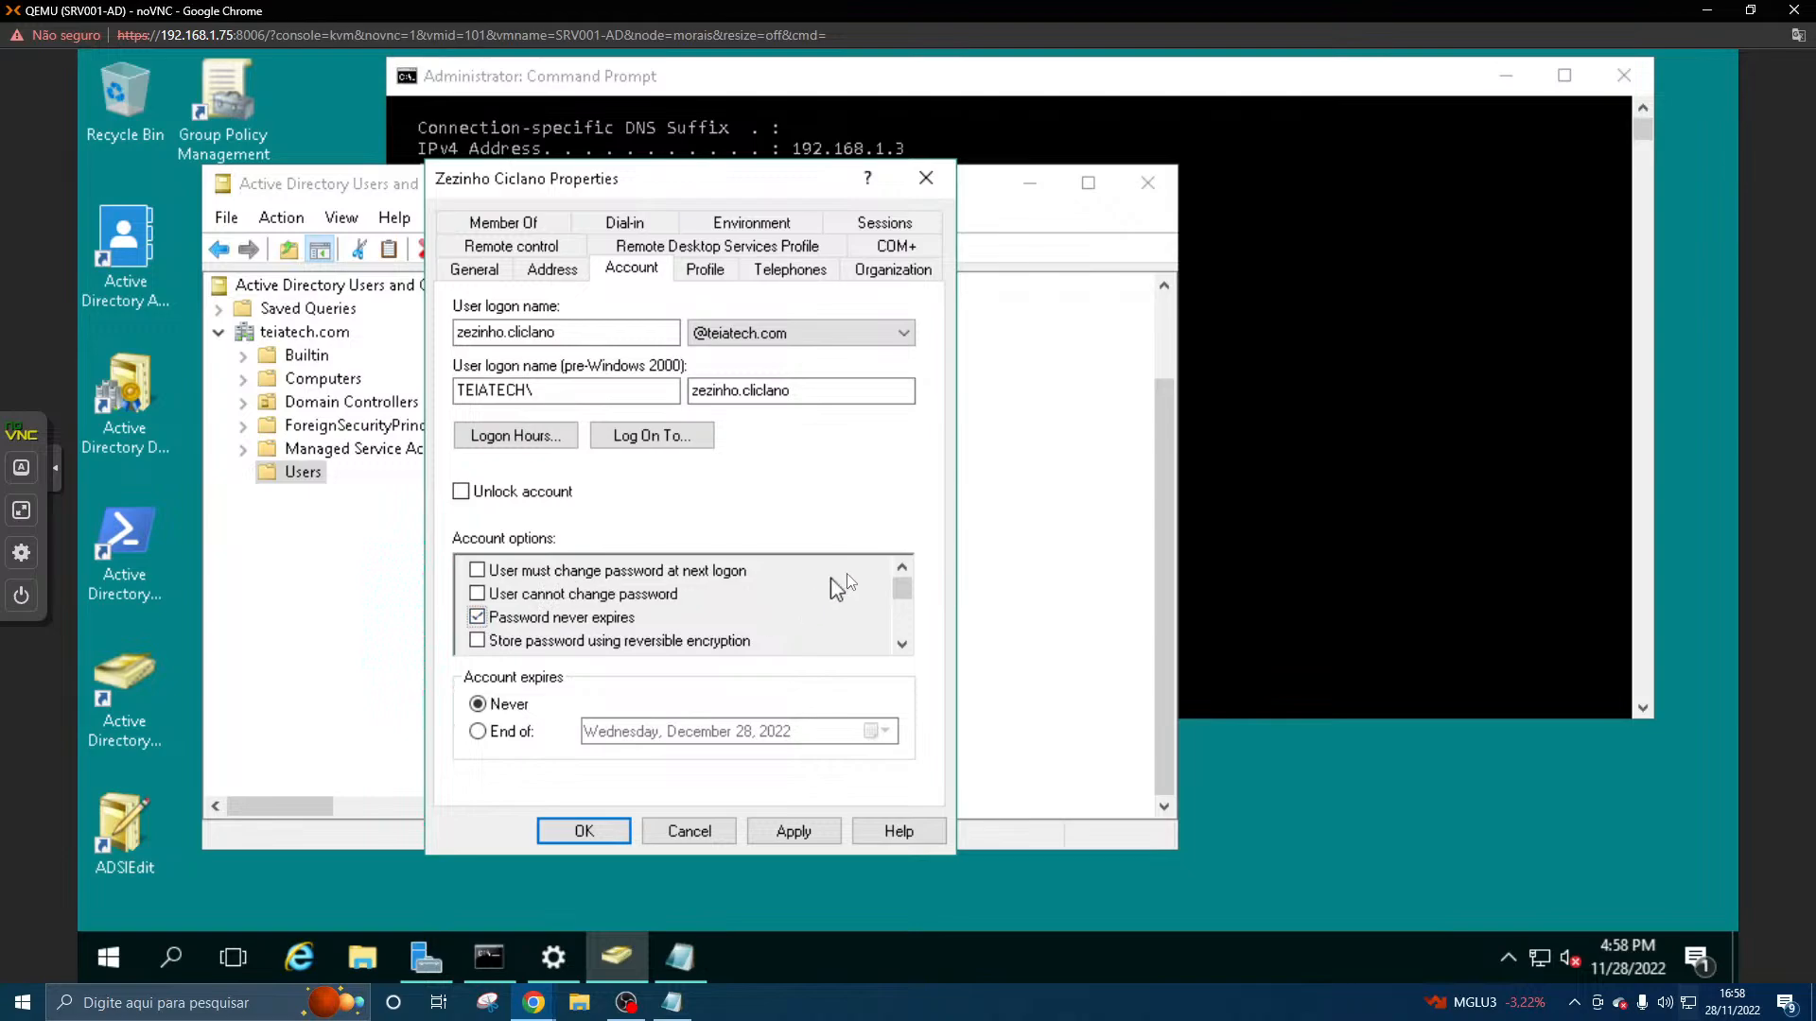
{"action": "mouse_move", "coordinate": [898, 598]}
{"action": "left_mouse_down"}
{"action": "mouse_move", "coordinate": [894, 650]}
{"action": "mouse_move", "coordinate": [913, 581]}
{"action": "left_mouse_up"}
- Remove the extra letter l from the user's pre-Windows 2000 logon name, save the properties, and refresh the Users list
{"action": "left_click", "coordinate": [794, 392]}
{"action": "left_click", "coordinate": [753, 391]}
{"action": "left_click", "coordinate": [792, 830]}
{"action": "left_click", "coordinate": [584, 830]}
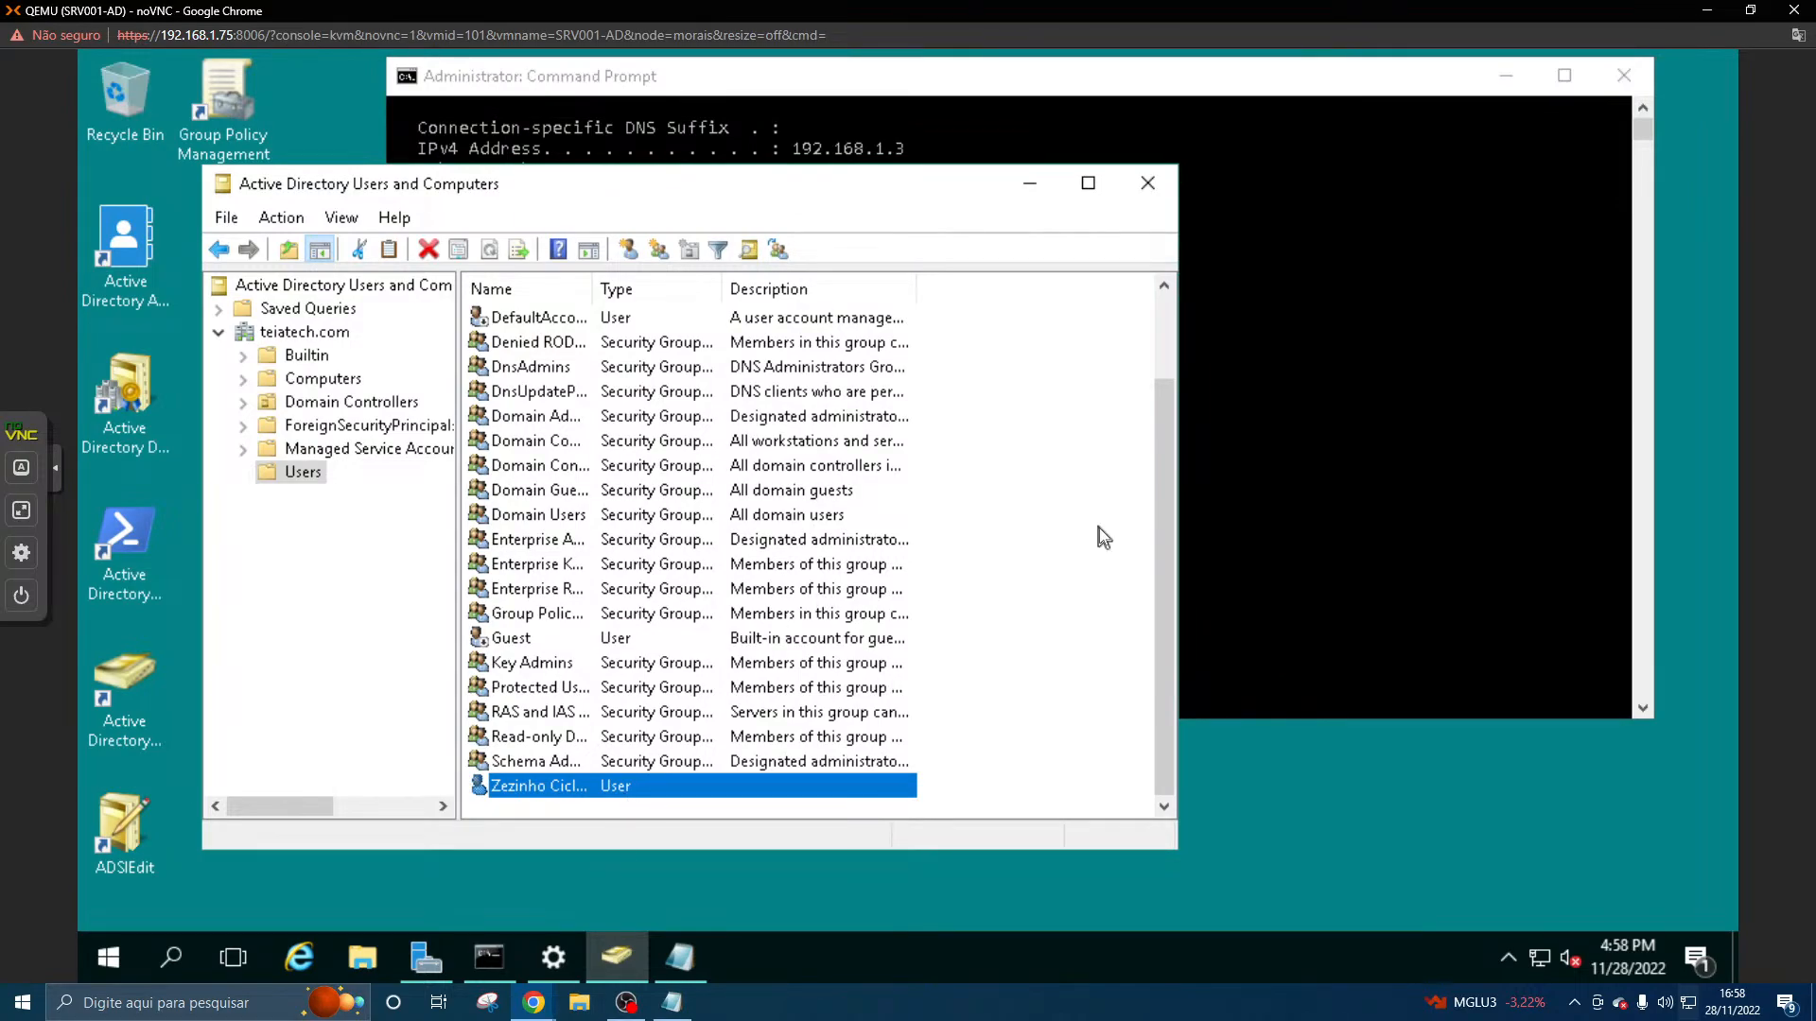
{"action": "key", "text": "F5"}
{"action": "left_click_drag", "start_coordinate": [1159, 529], "coordinate": [1139, 719]}
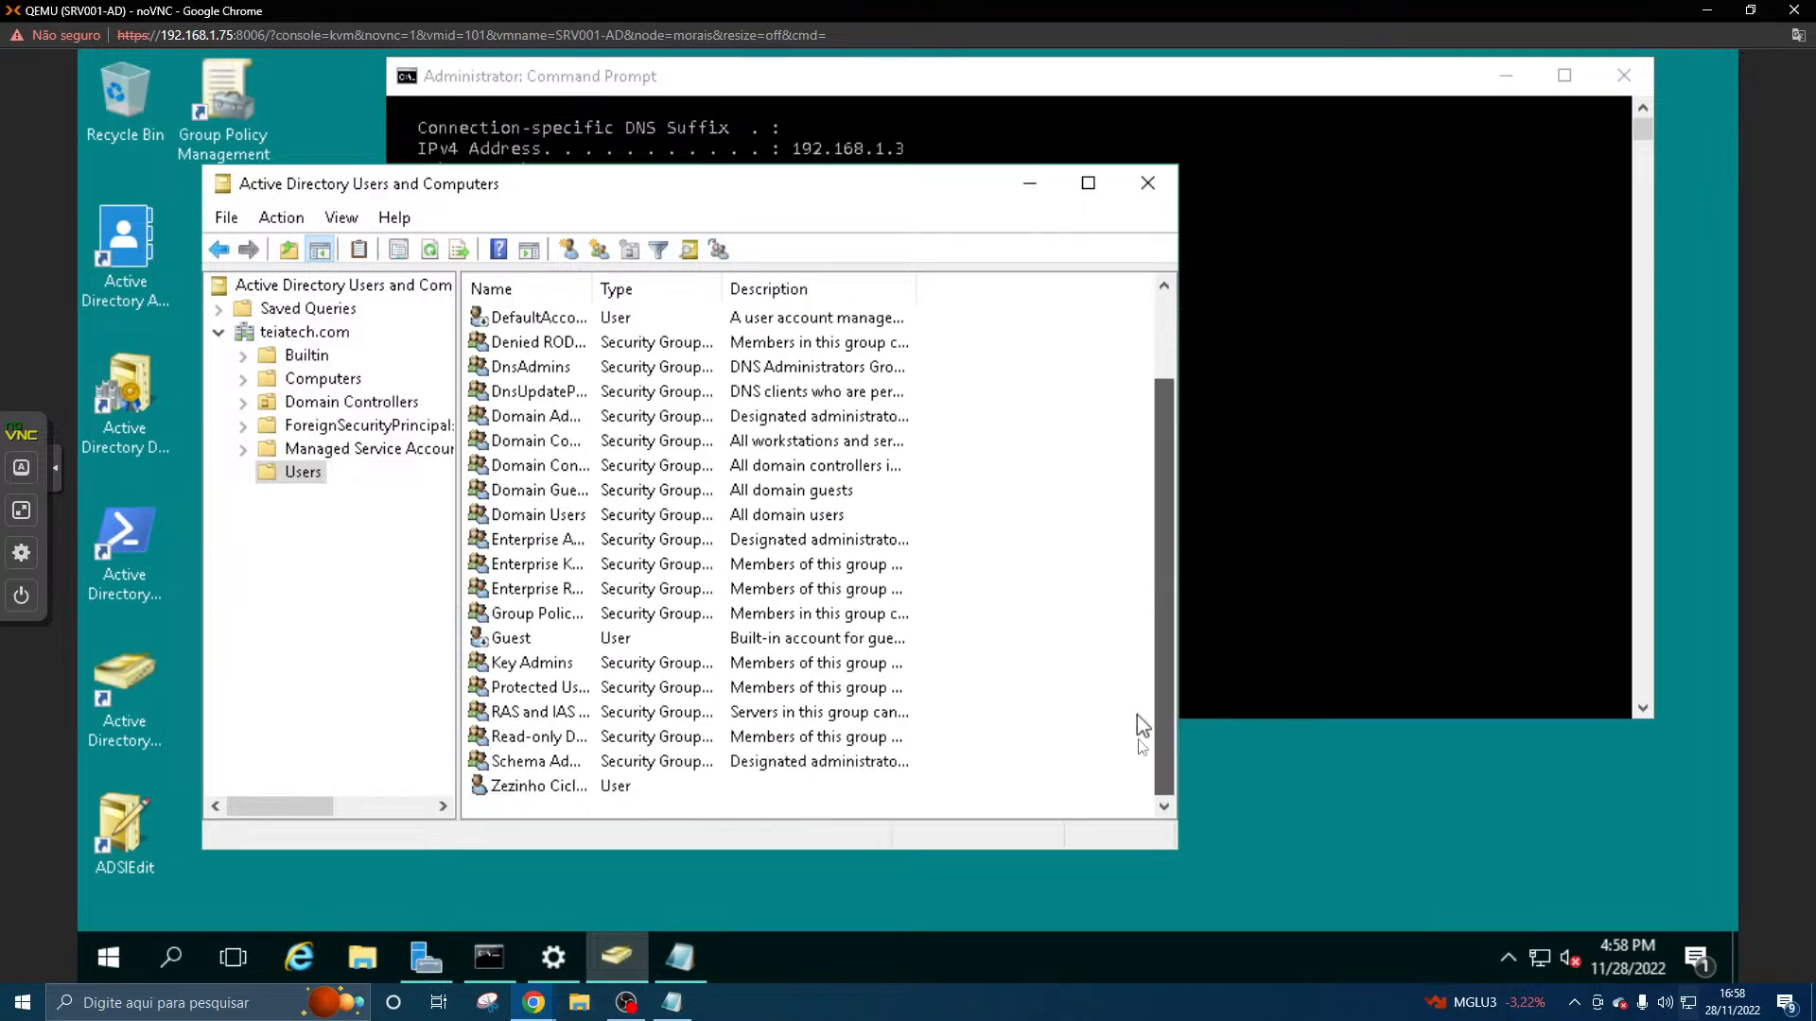
- Switch from the SRV001-AD server to the CLI001-W7U client console
{"action": "left_click", "coordinate": [625, 1002]}
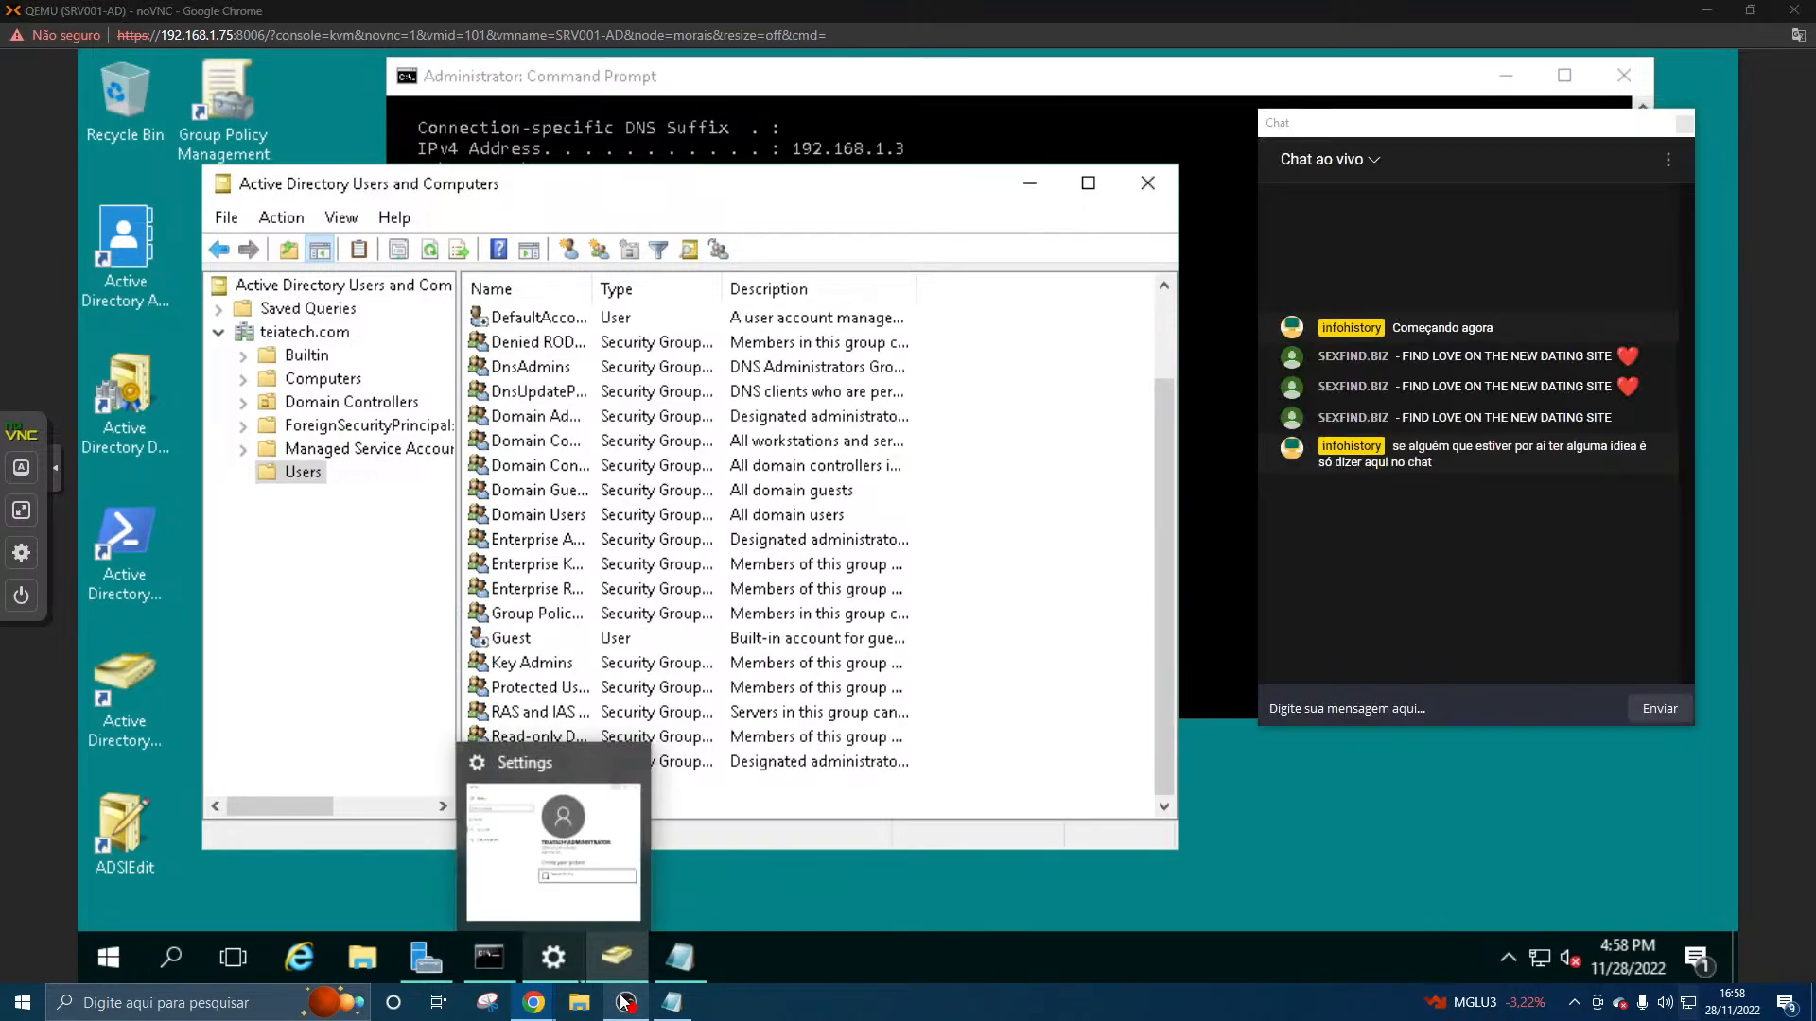
{"action": "left_click", "coordinate": [546, 1004]}
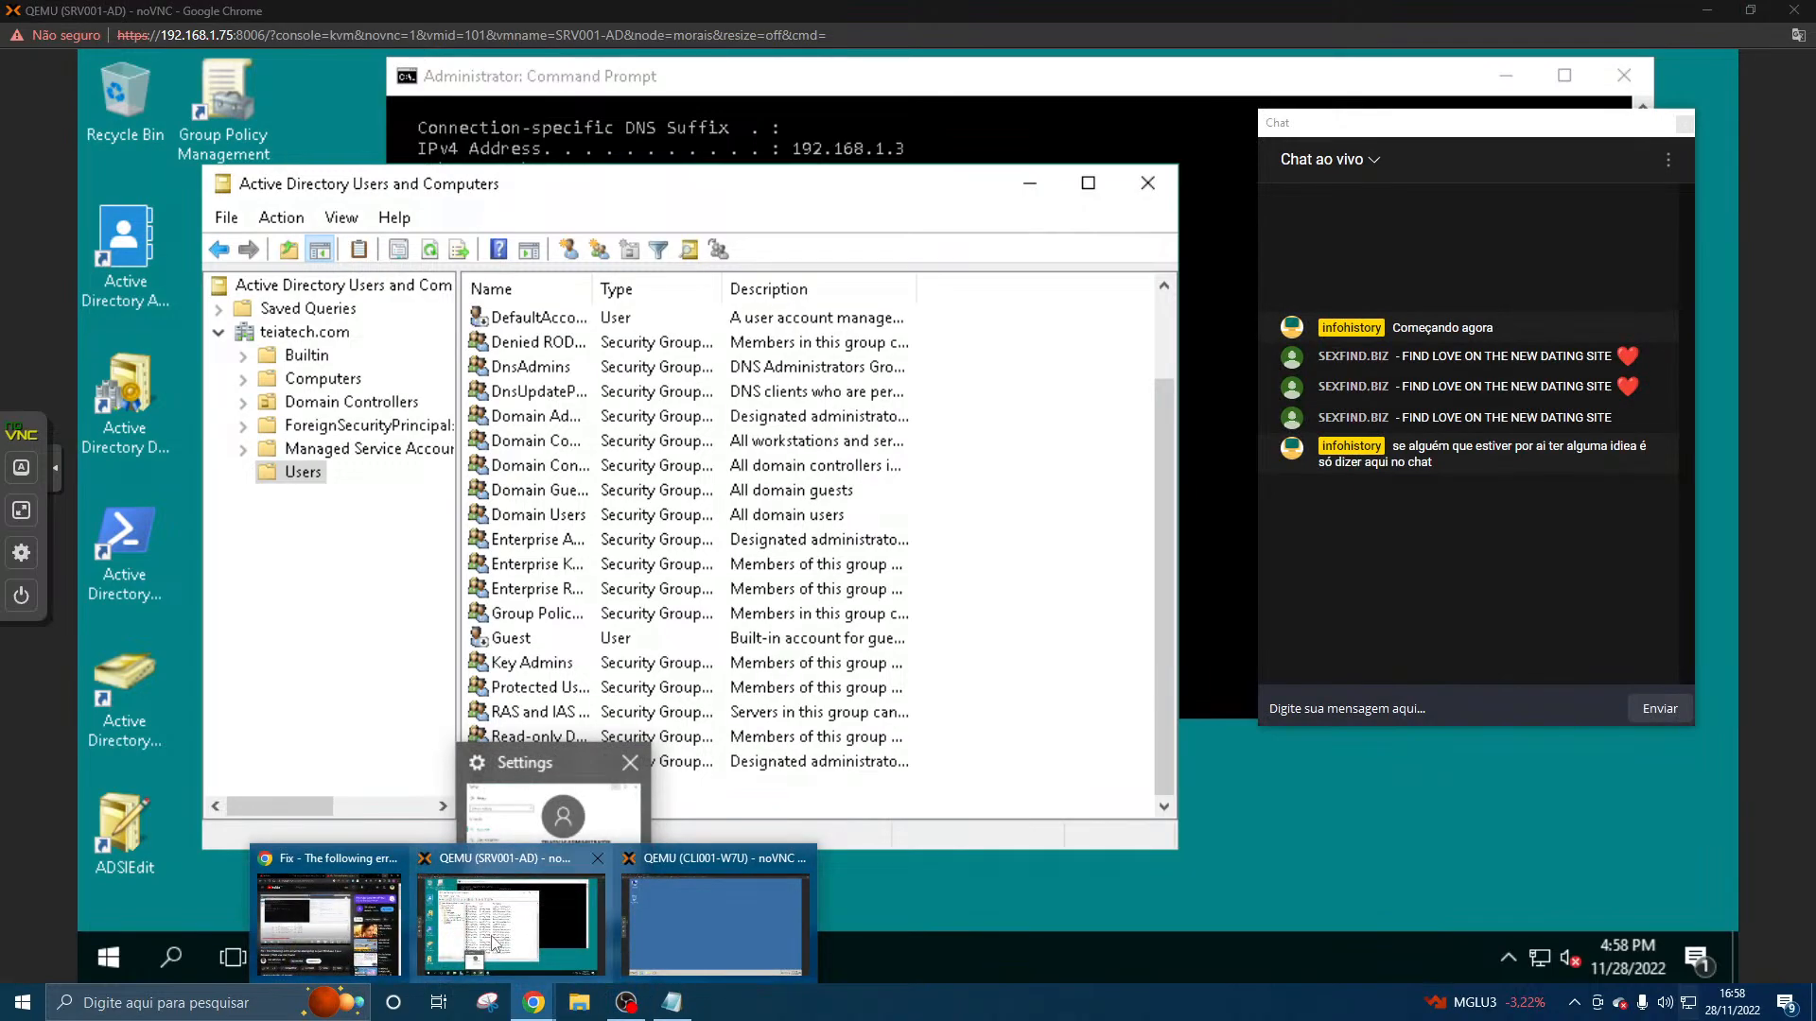
{"action": "left_click", "coordinate": [878, 916]}
{"action": "left_click", "coordinate": [547, 1002]}
{"action": "left_click", "coordinate": [685, 945]}
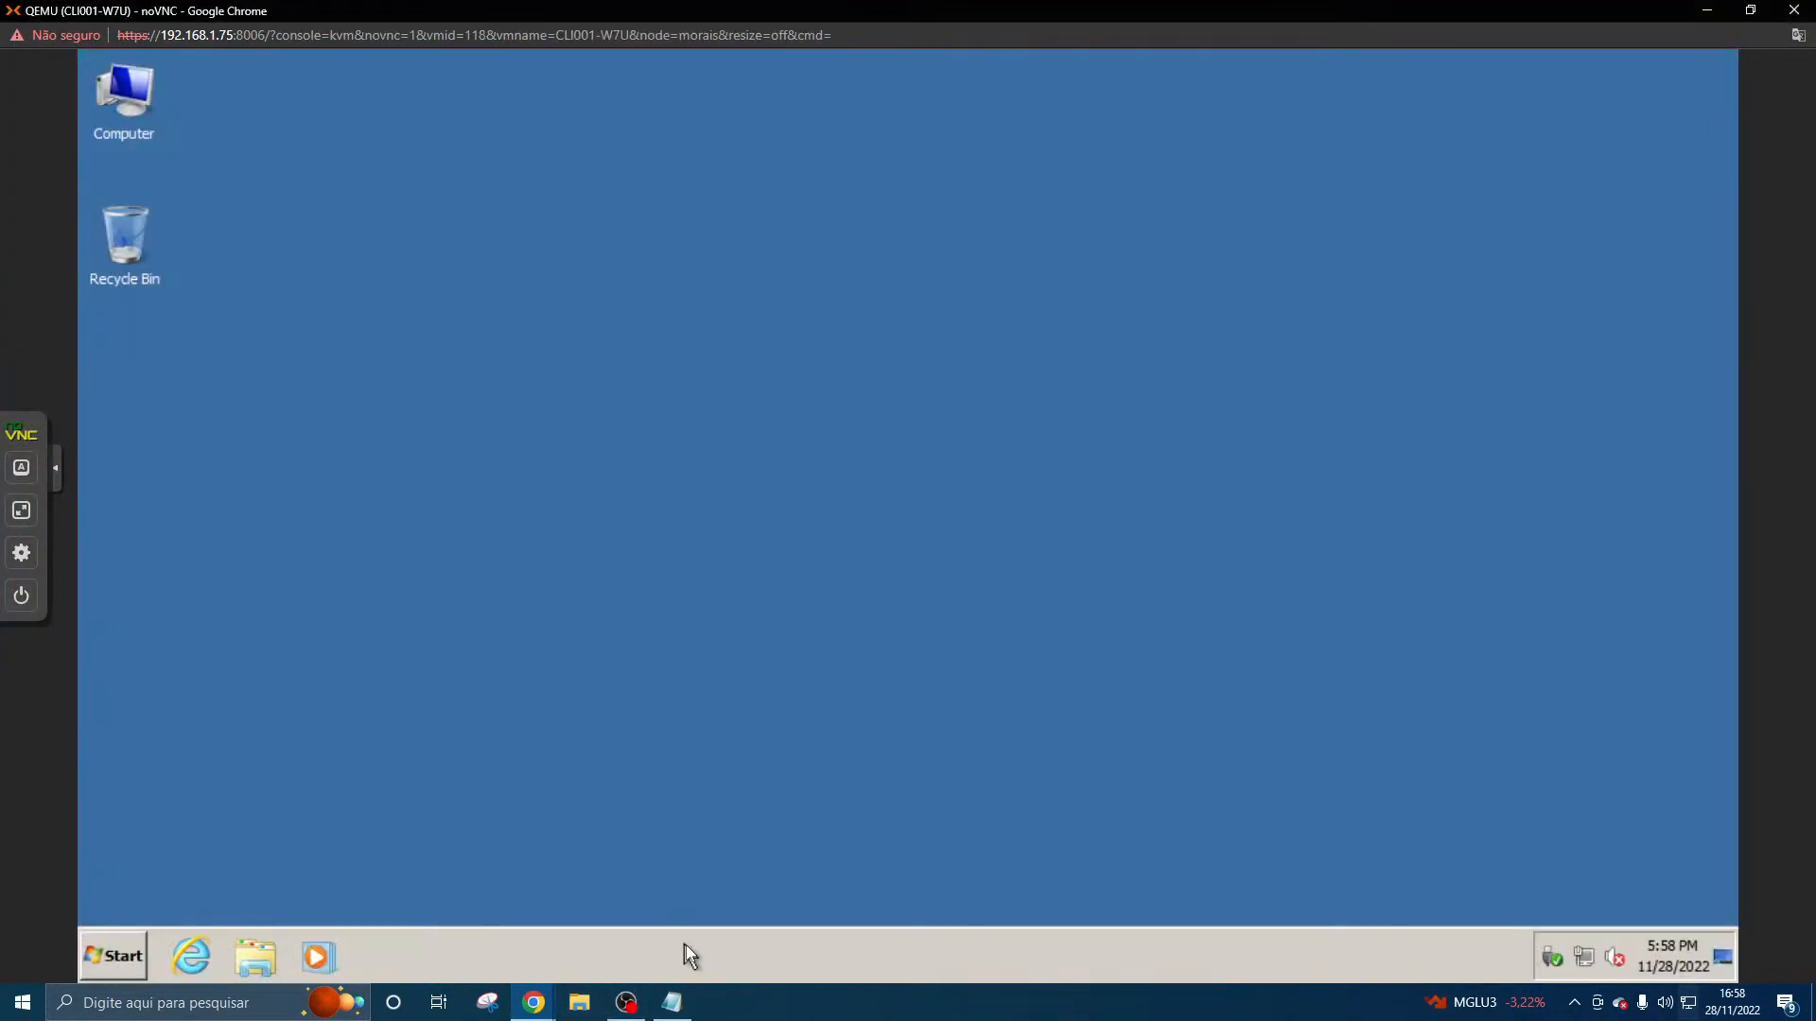
- Log the administrator off the Windows 7 client
{"action": "left_click", "coordinate": [87, 952]}
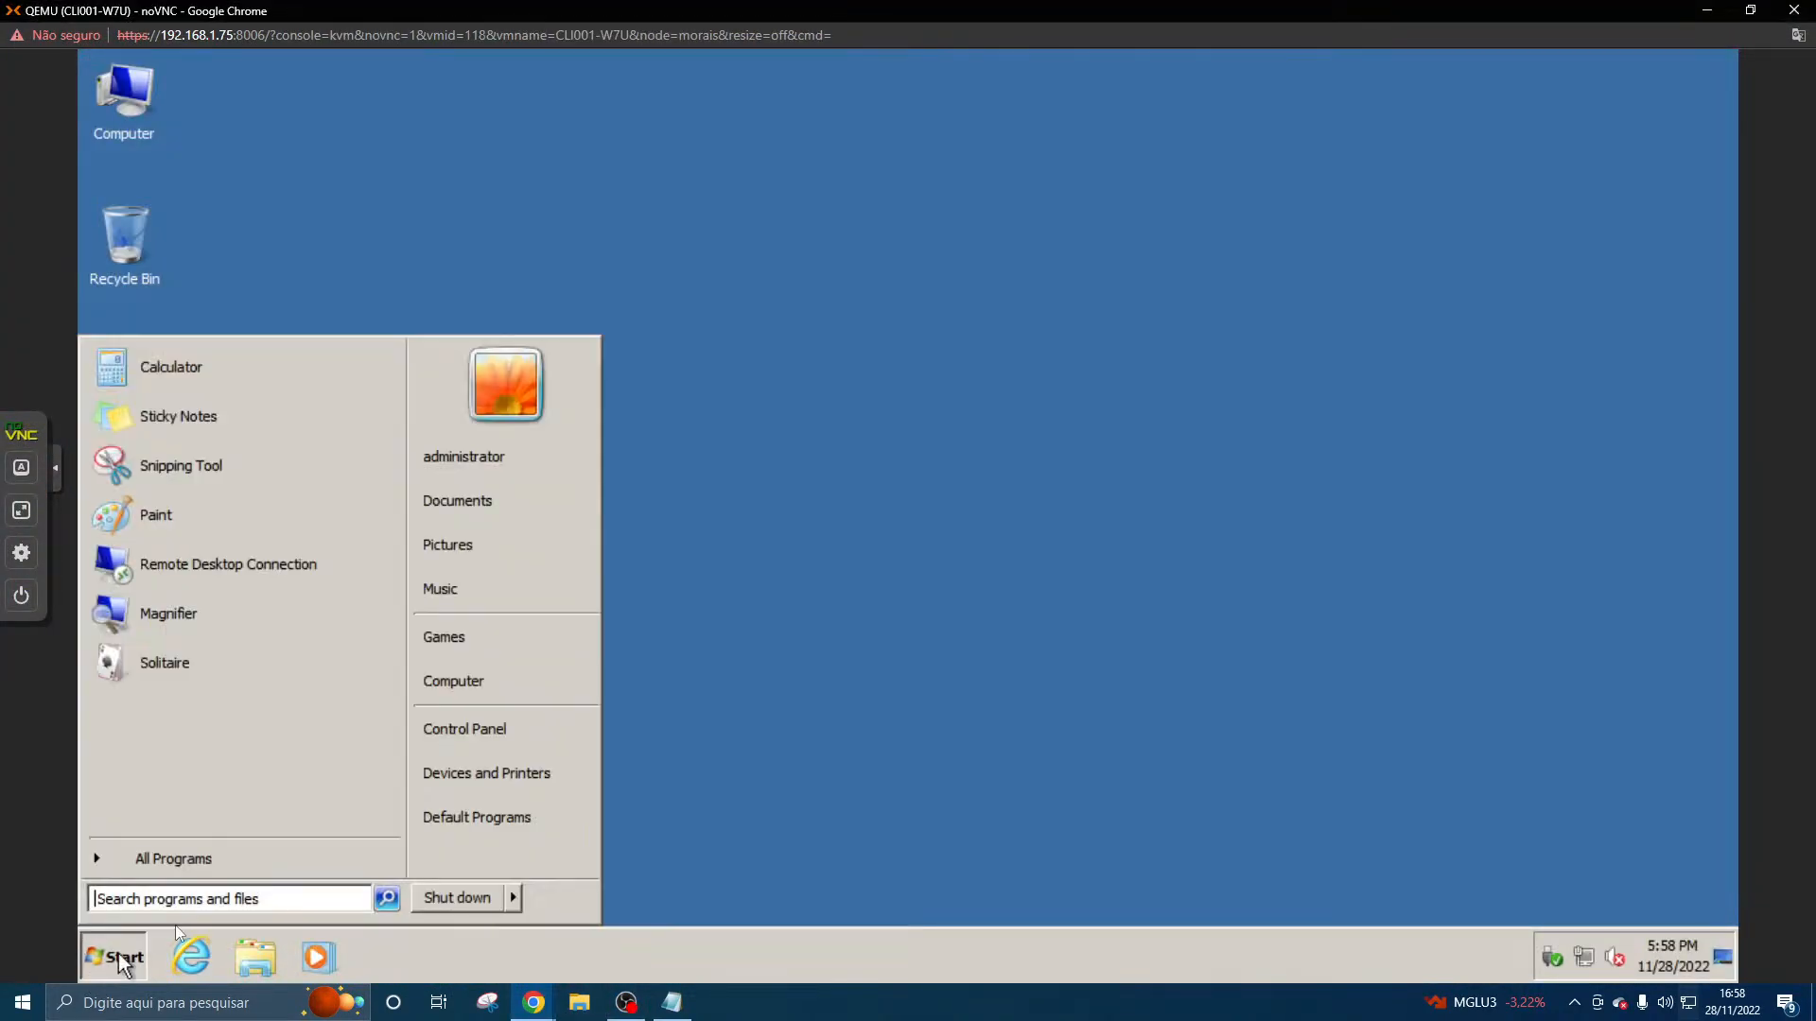
{"action": "left_click", "coordinate": [511, 899]}
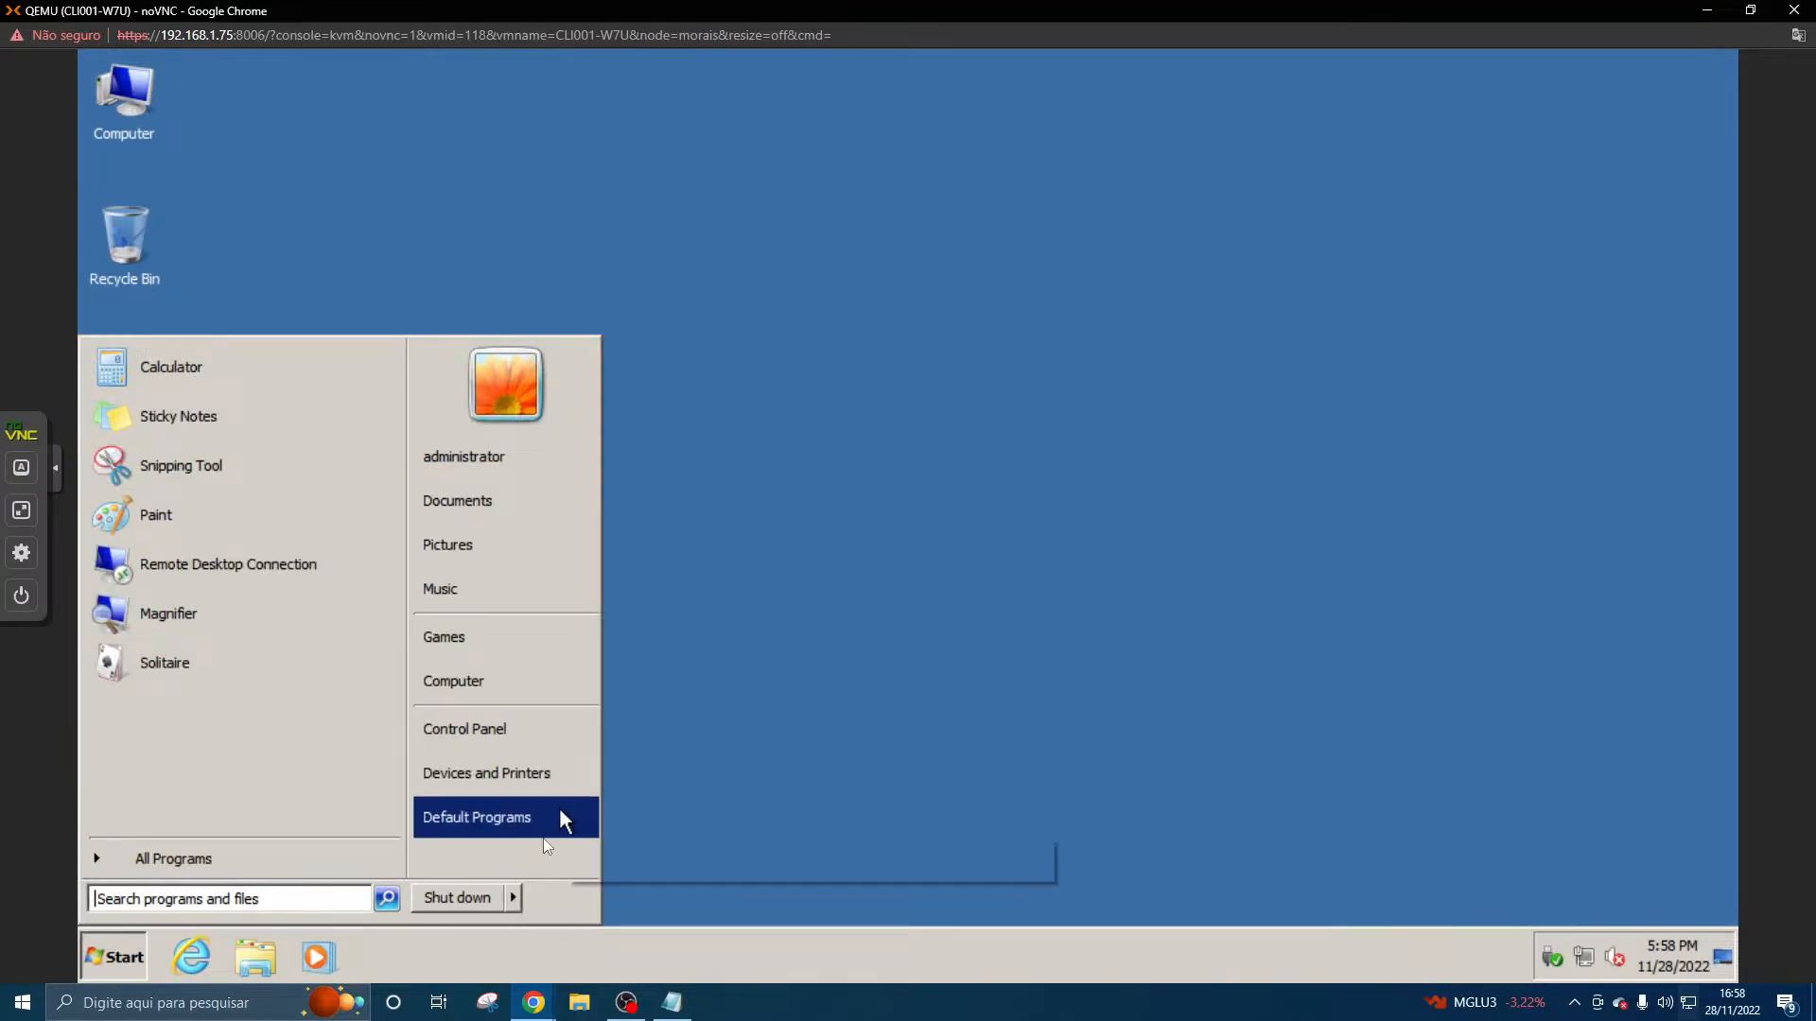
{"action": "left_click", "coordinate": [513, 896]}
{"action": "left_click", "coordinate": [562, 803]}
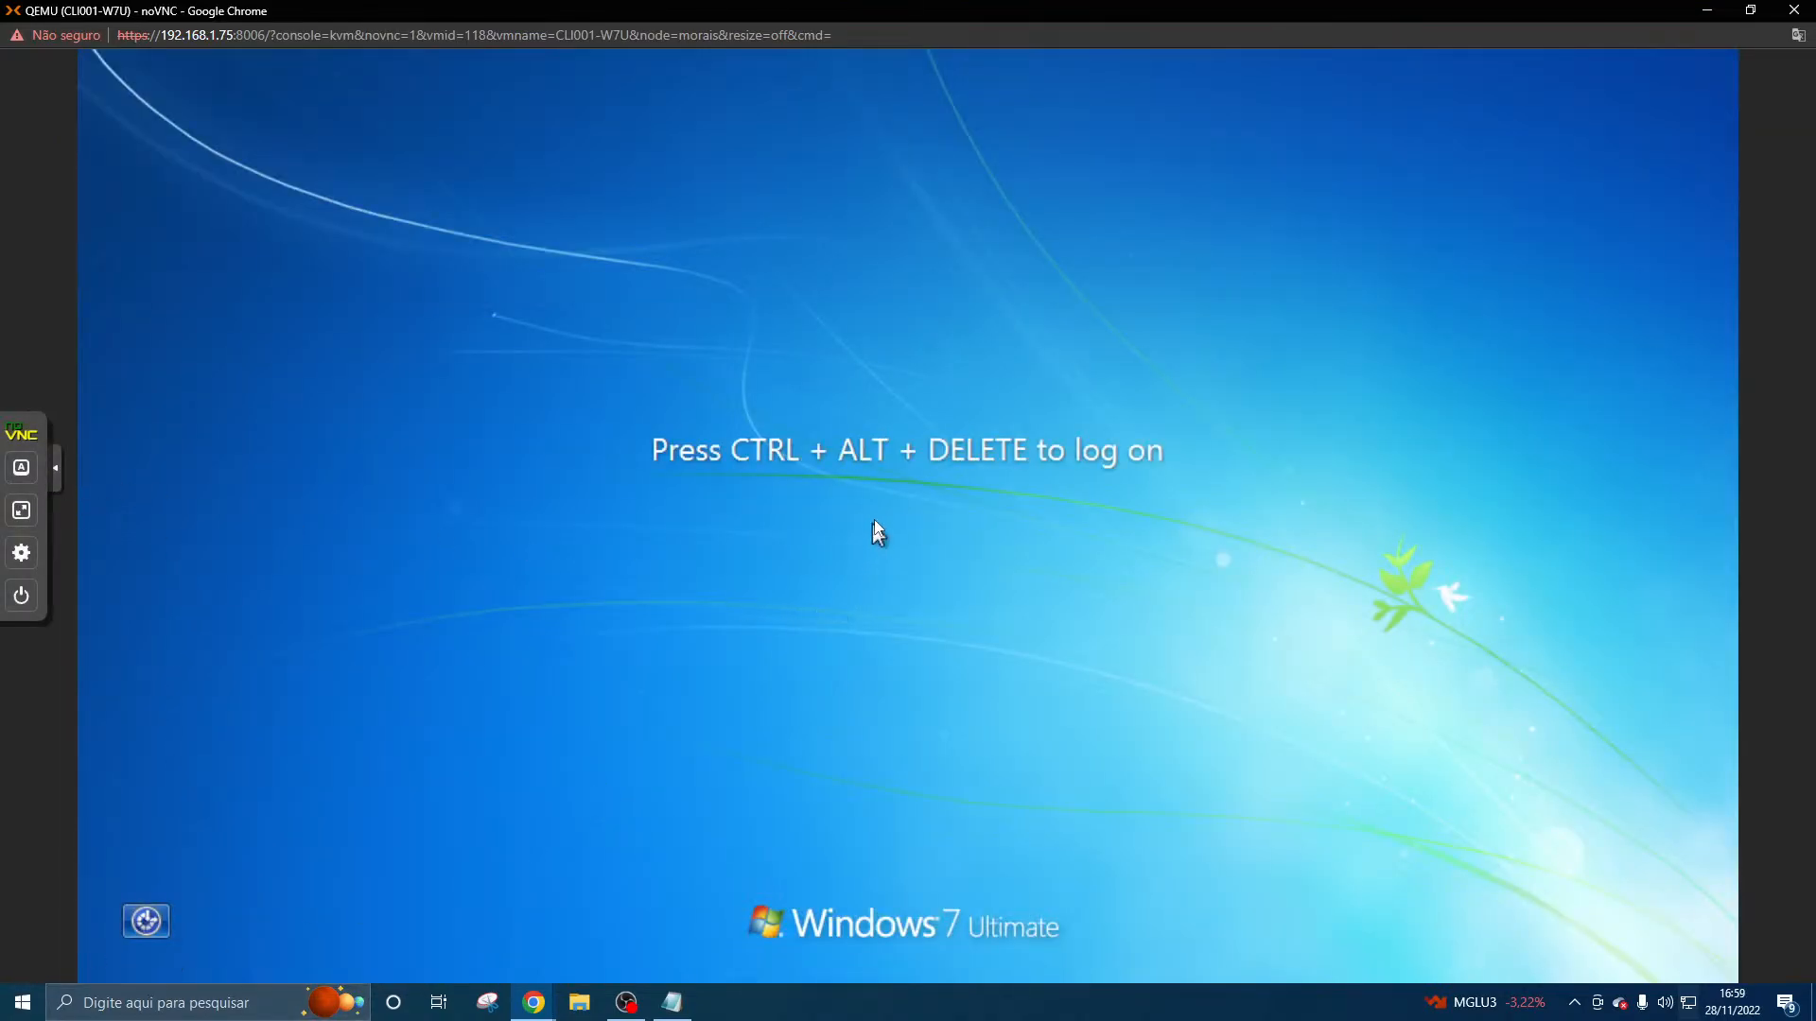
- Send Ctrl+Alt+Delete to the virtual machine to bring up the logon screen, and release the held modifiers
{"action": "left_click", "coordinate": [21, 467]}
{"action": "left_click", "coordinate": [97, 409]}
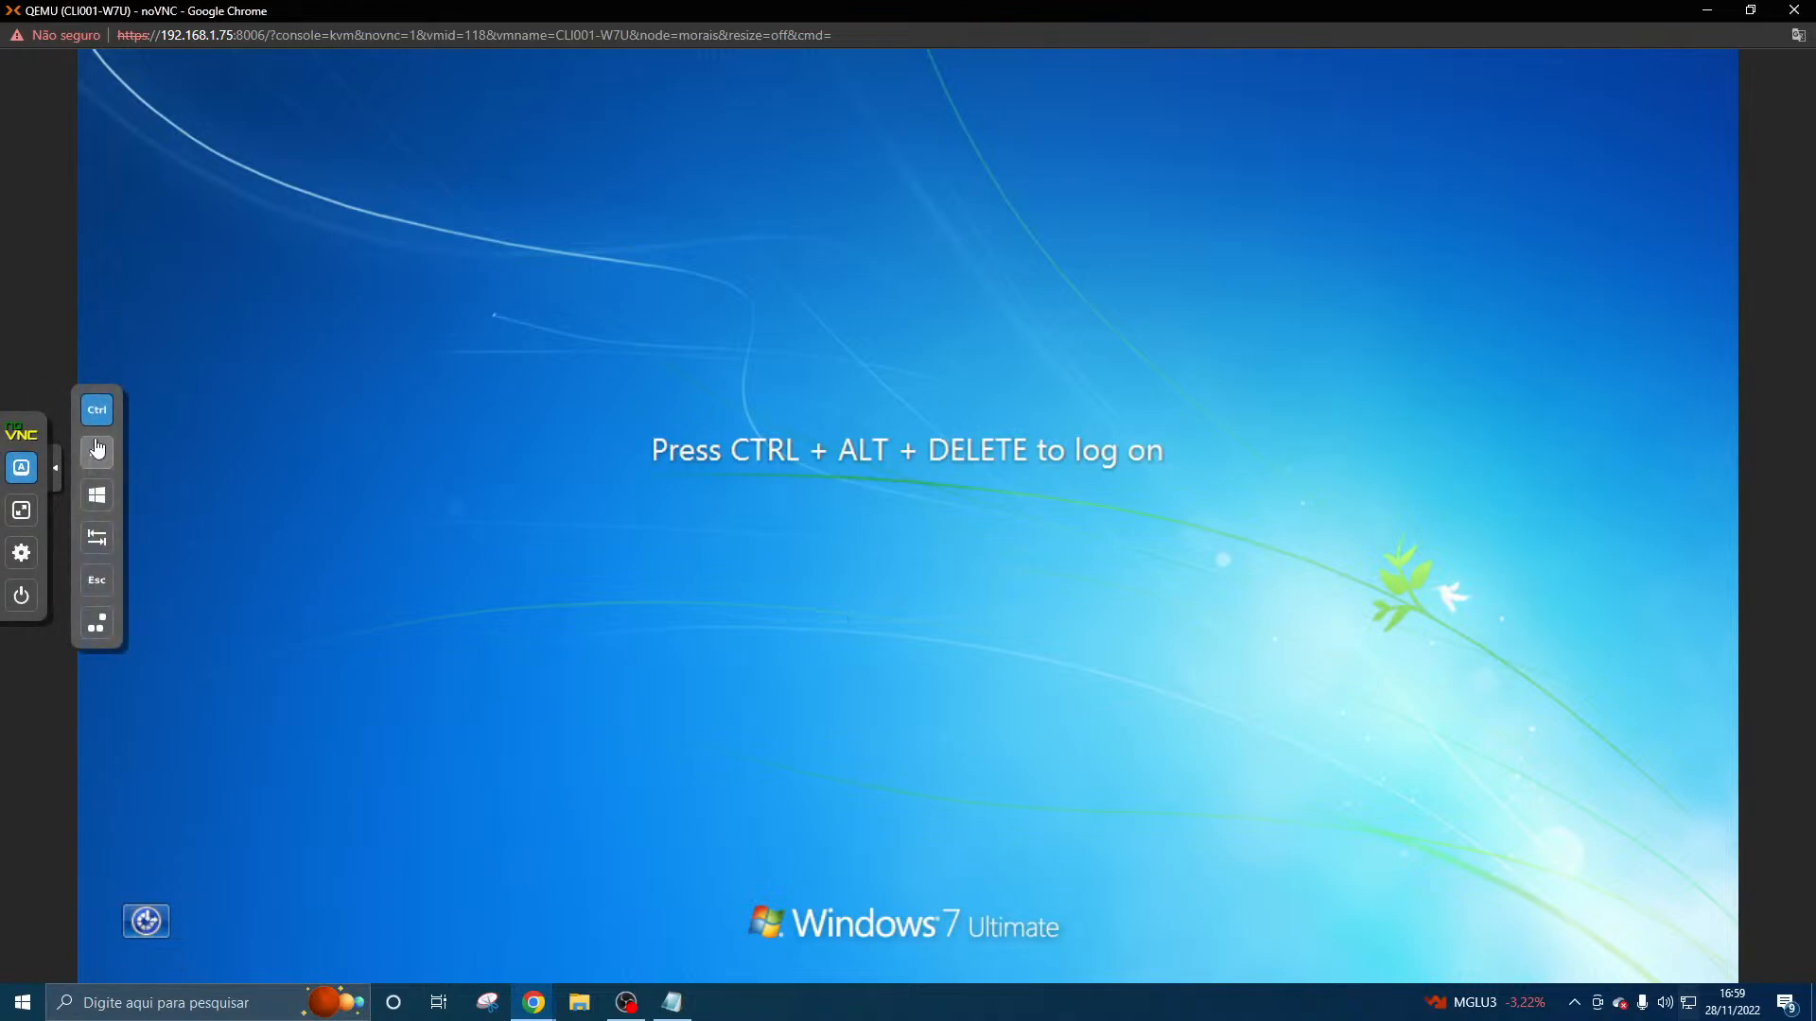
{"action": "left_click", "coordinate": [97, 452]}
{"action": "key", "text": "Delete"}
{"action": "left_click", "coordinate": [90, 449]}
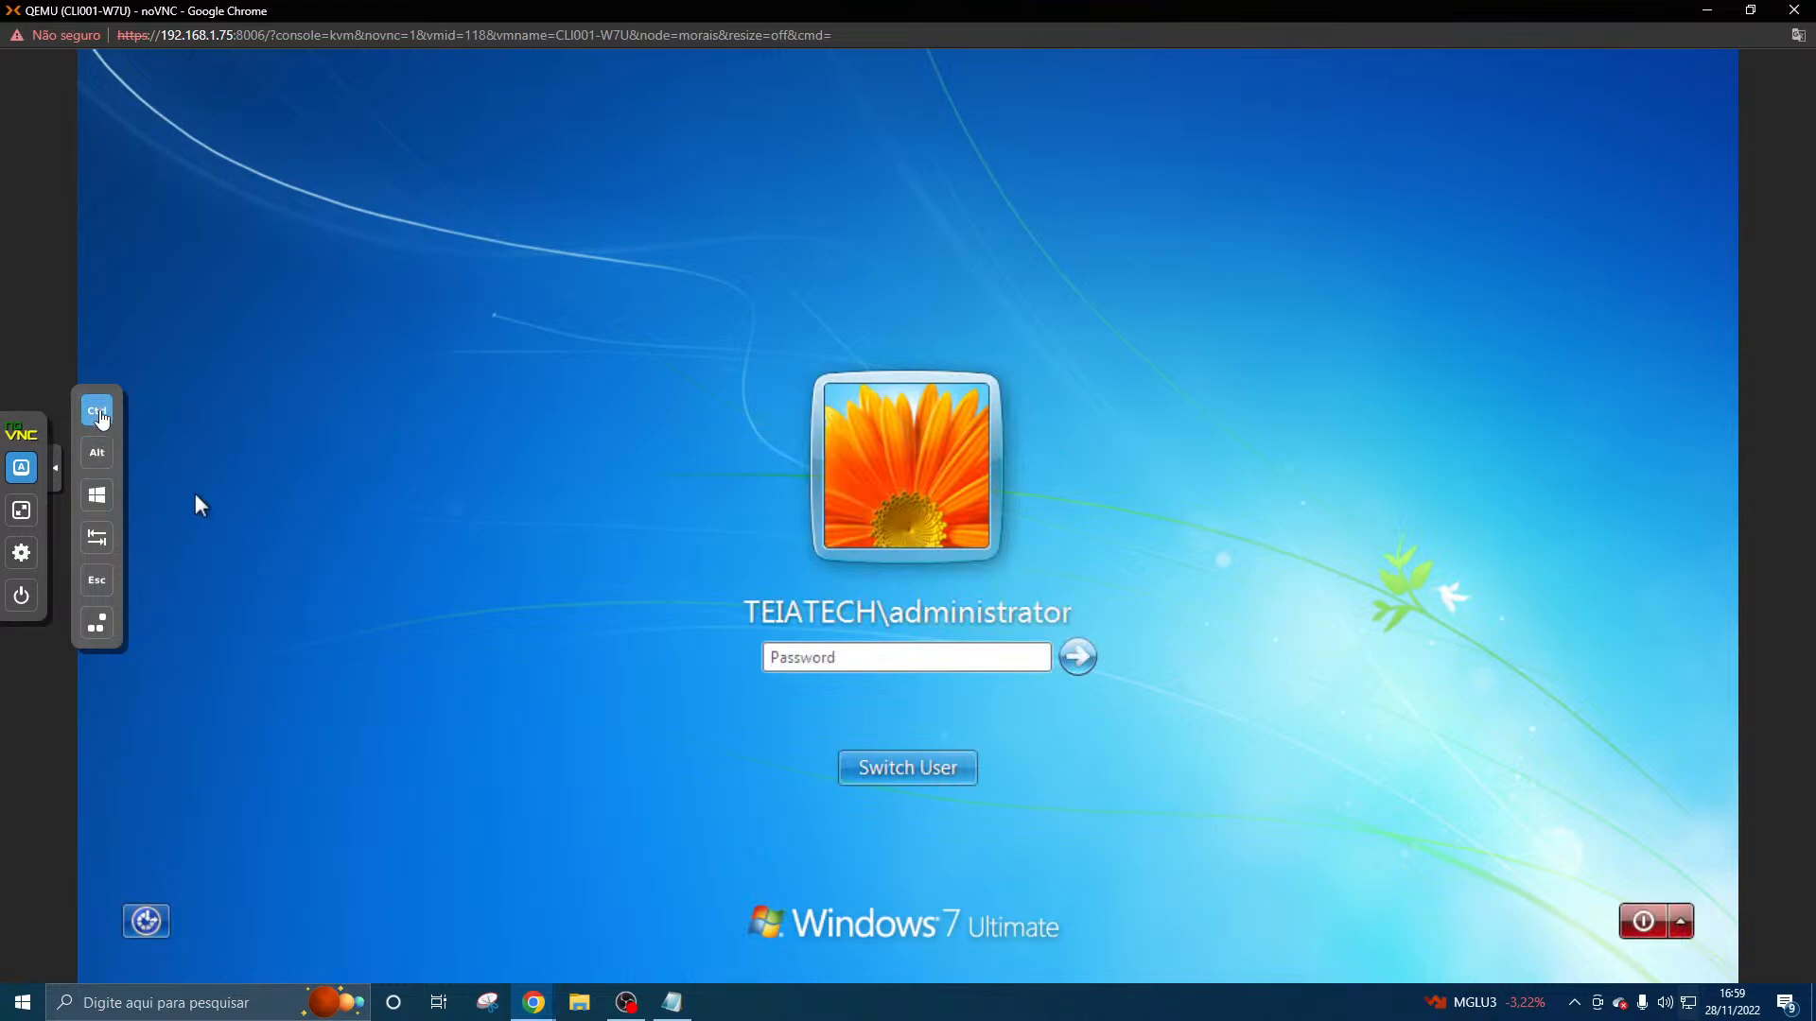
{"action": "left_click", "coordinate": [96, 410]}
{"action": "left_click", "coordinate": [21, 467]}
{"action": "left_click", "coordinate": [875, 667]}
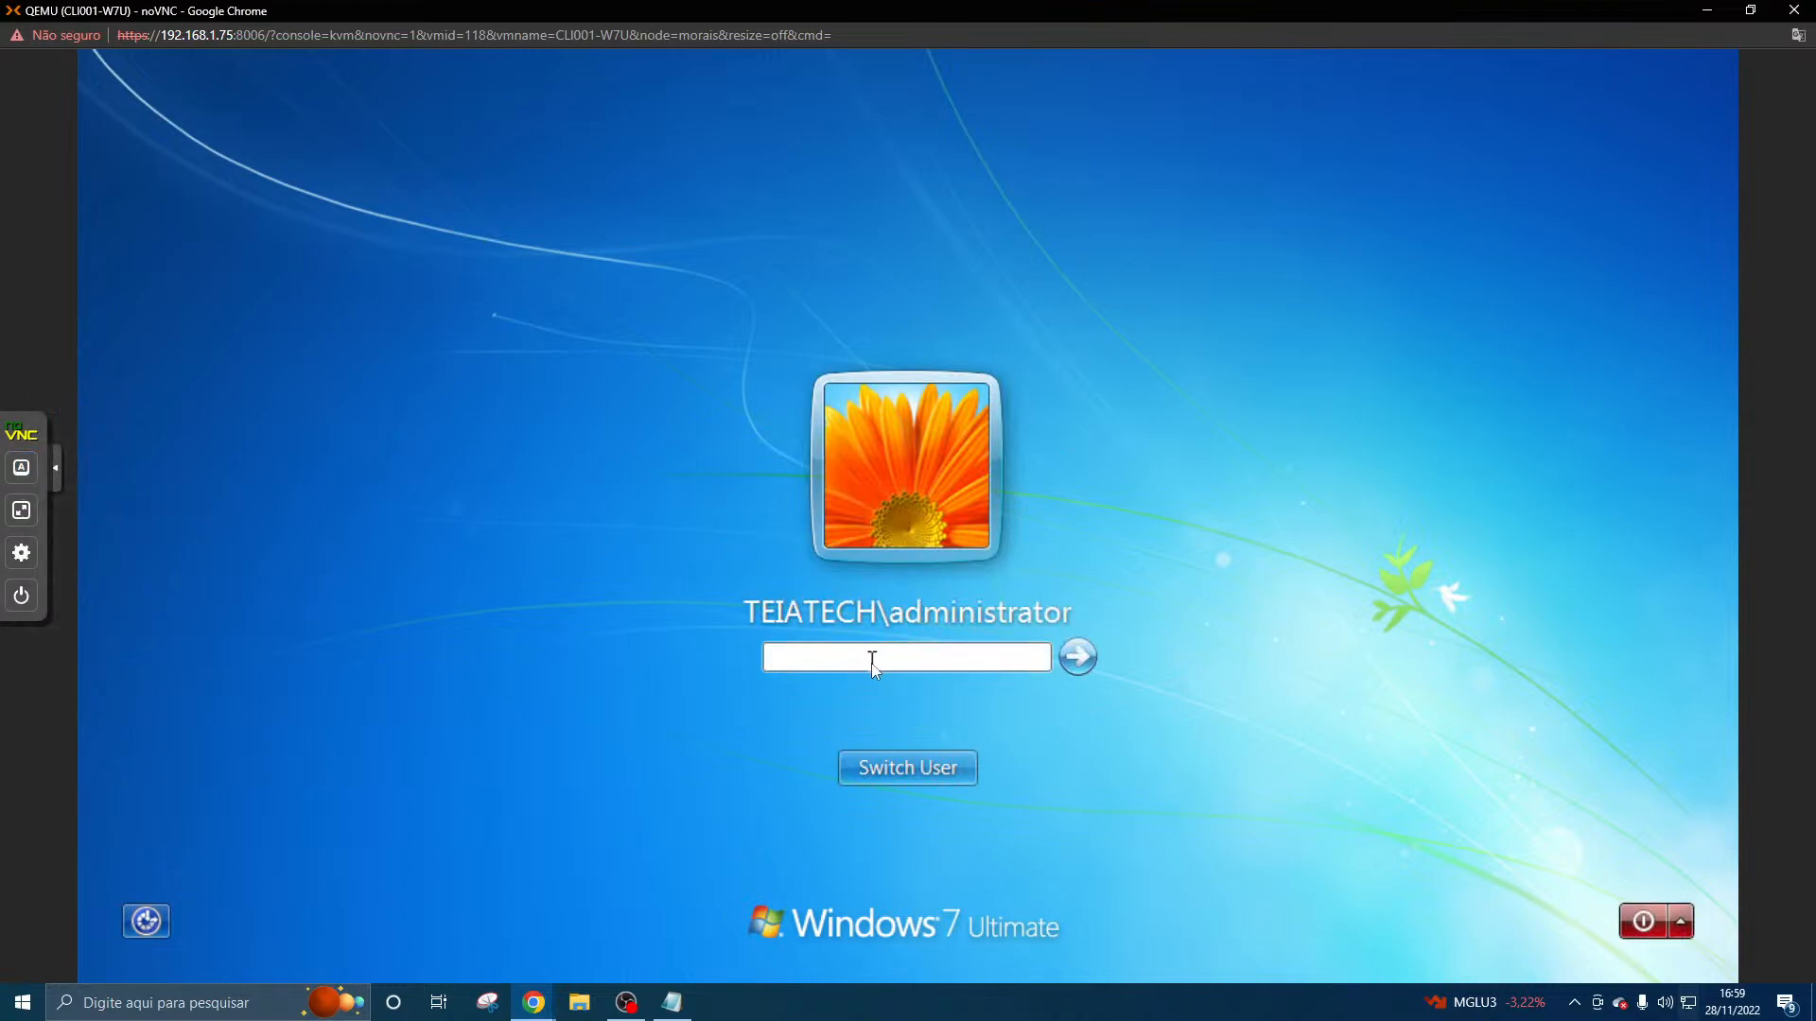
{"action": "type", "text": "••"}
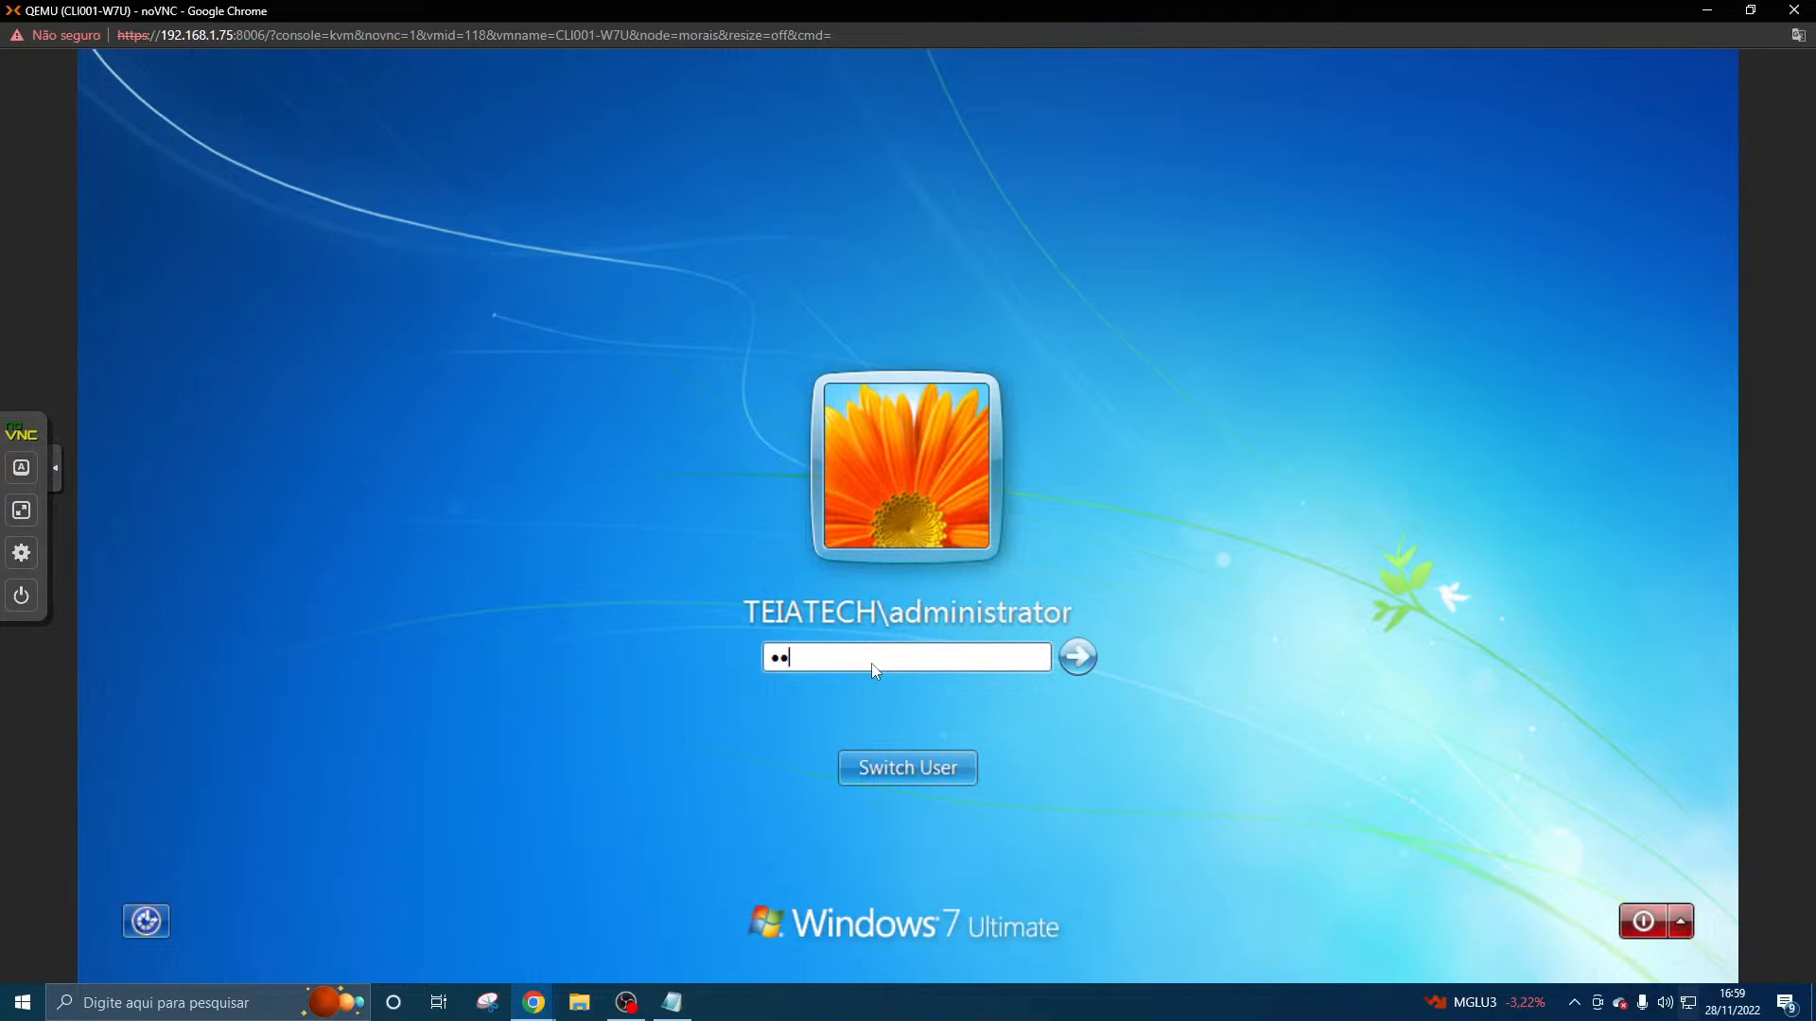
{"action": "key", "text": "BackSpace"}
{"action": "key", "text": "BackSpace"}
- Switch to logging on as another user and enter the domain user's logon name
{"action": "left_click", "coordinate": [934, 762]}
{"action": "left_click", "coordinate": [1044, 612]}
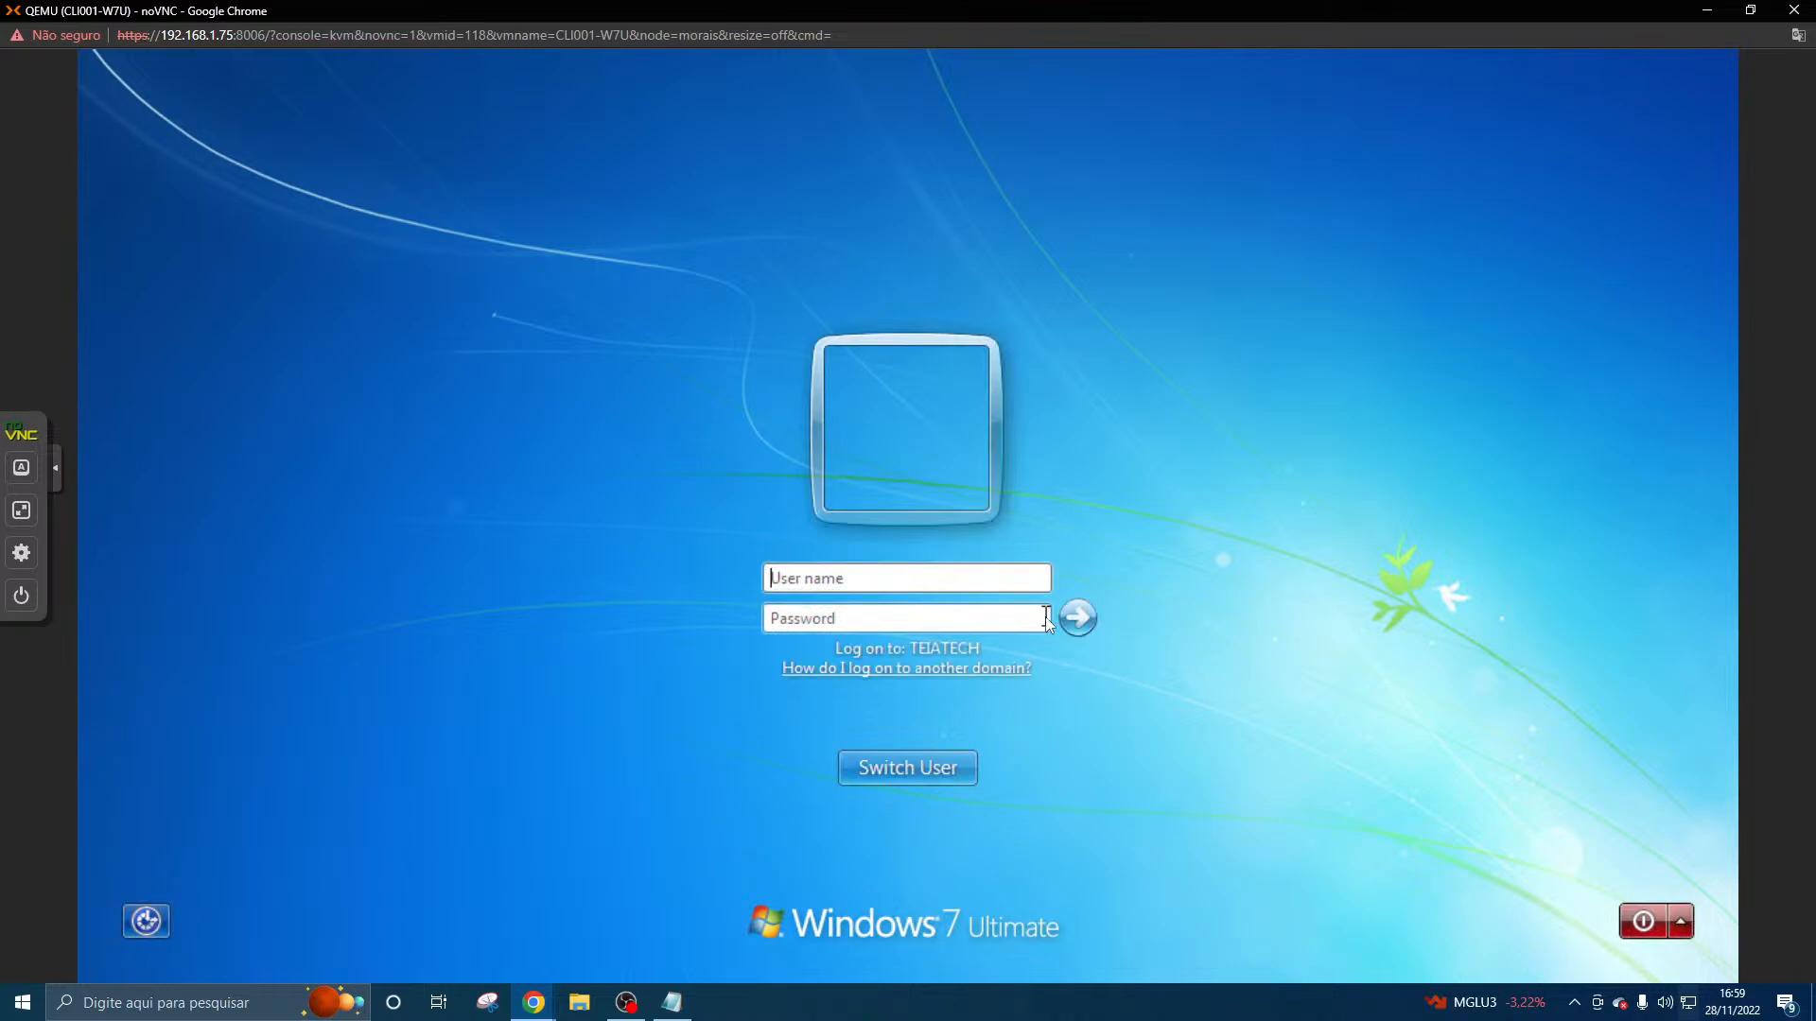
{"action": "type", "text": "zezinho.ciclano"}
- Enter the domain user's account password and log on to the TEIATECH domain
{"action": "key", "text": "Tab"}
{"action": "type", "text": "*******"}
{"action": "key", "text": "Caps_Lock"}
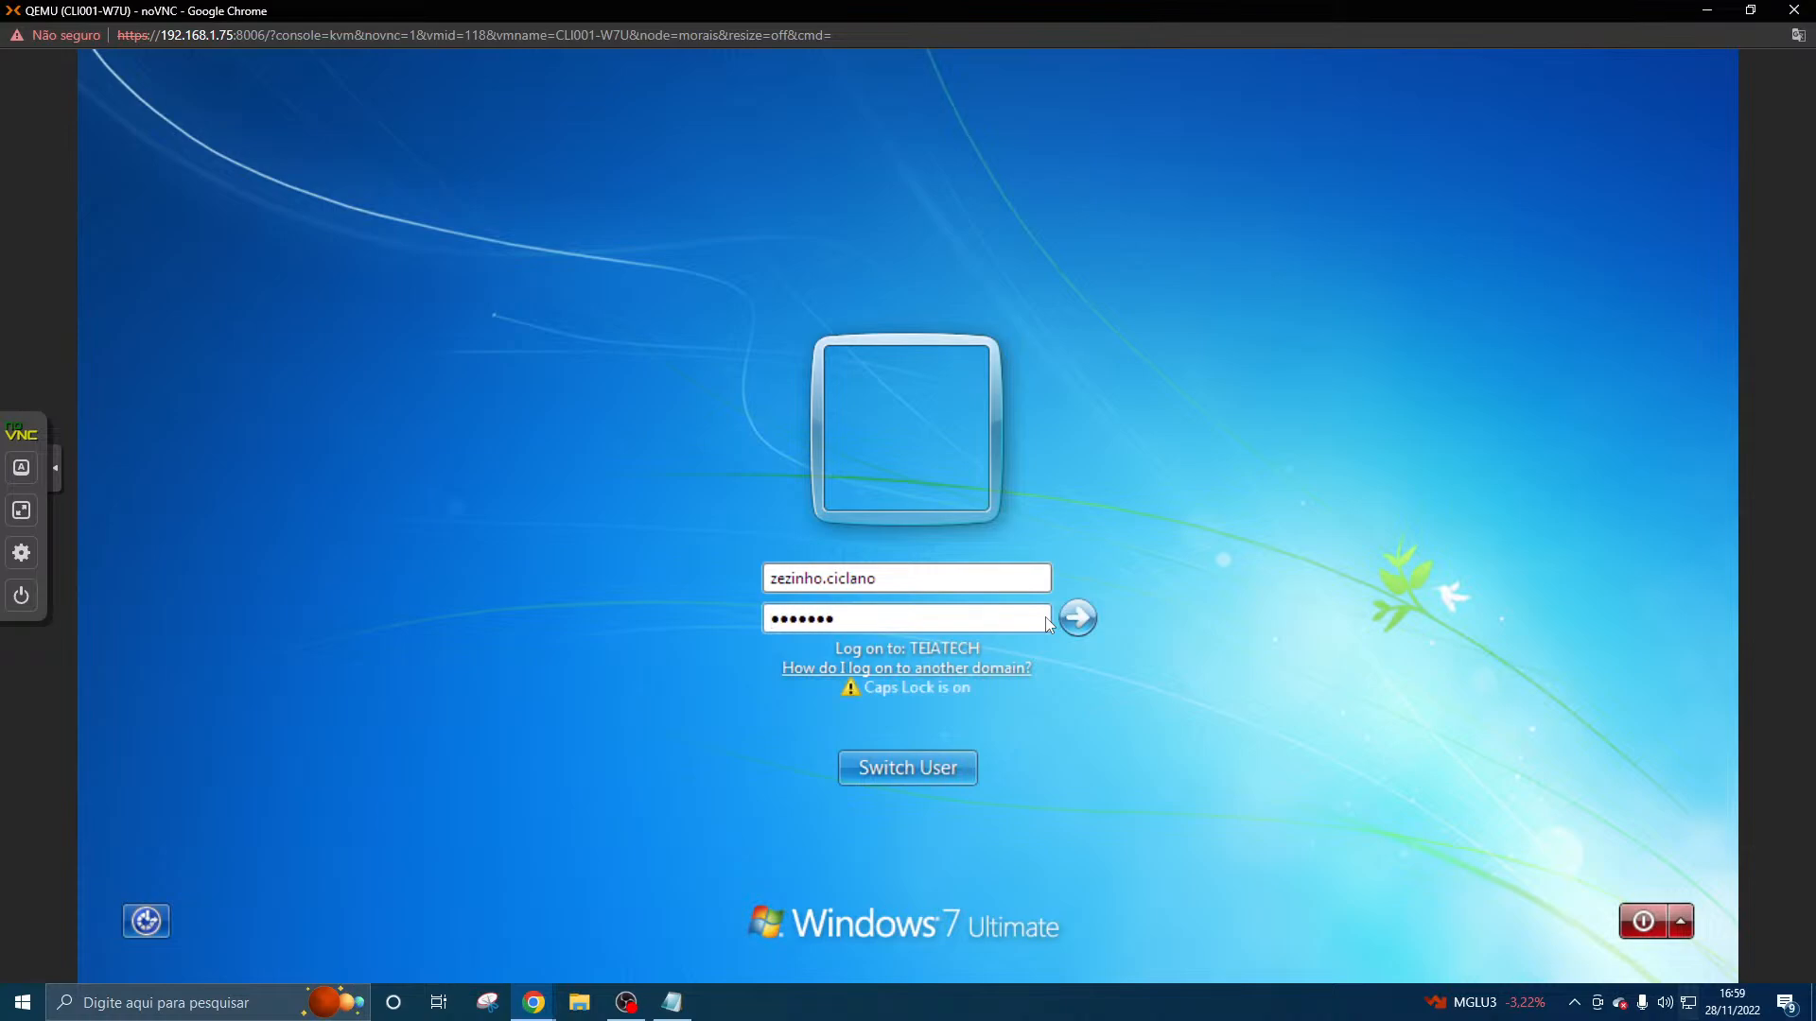
{"action": "type", "text": "**"}
{"action": "key", "text": "Caps_Lock"}
{"action": "left_click", "coordinate": [1078, 616]}
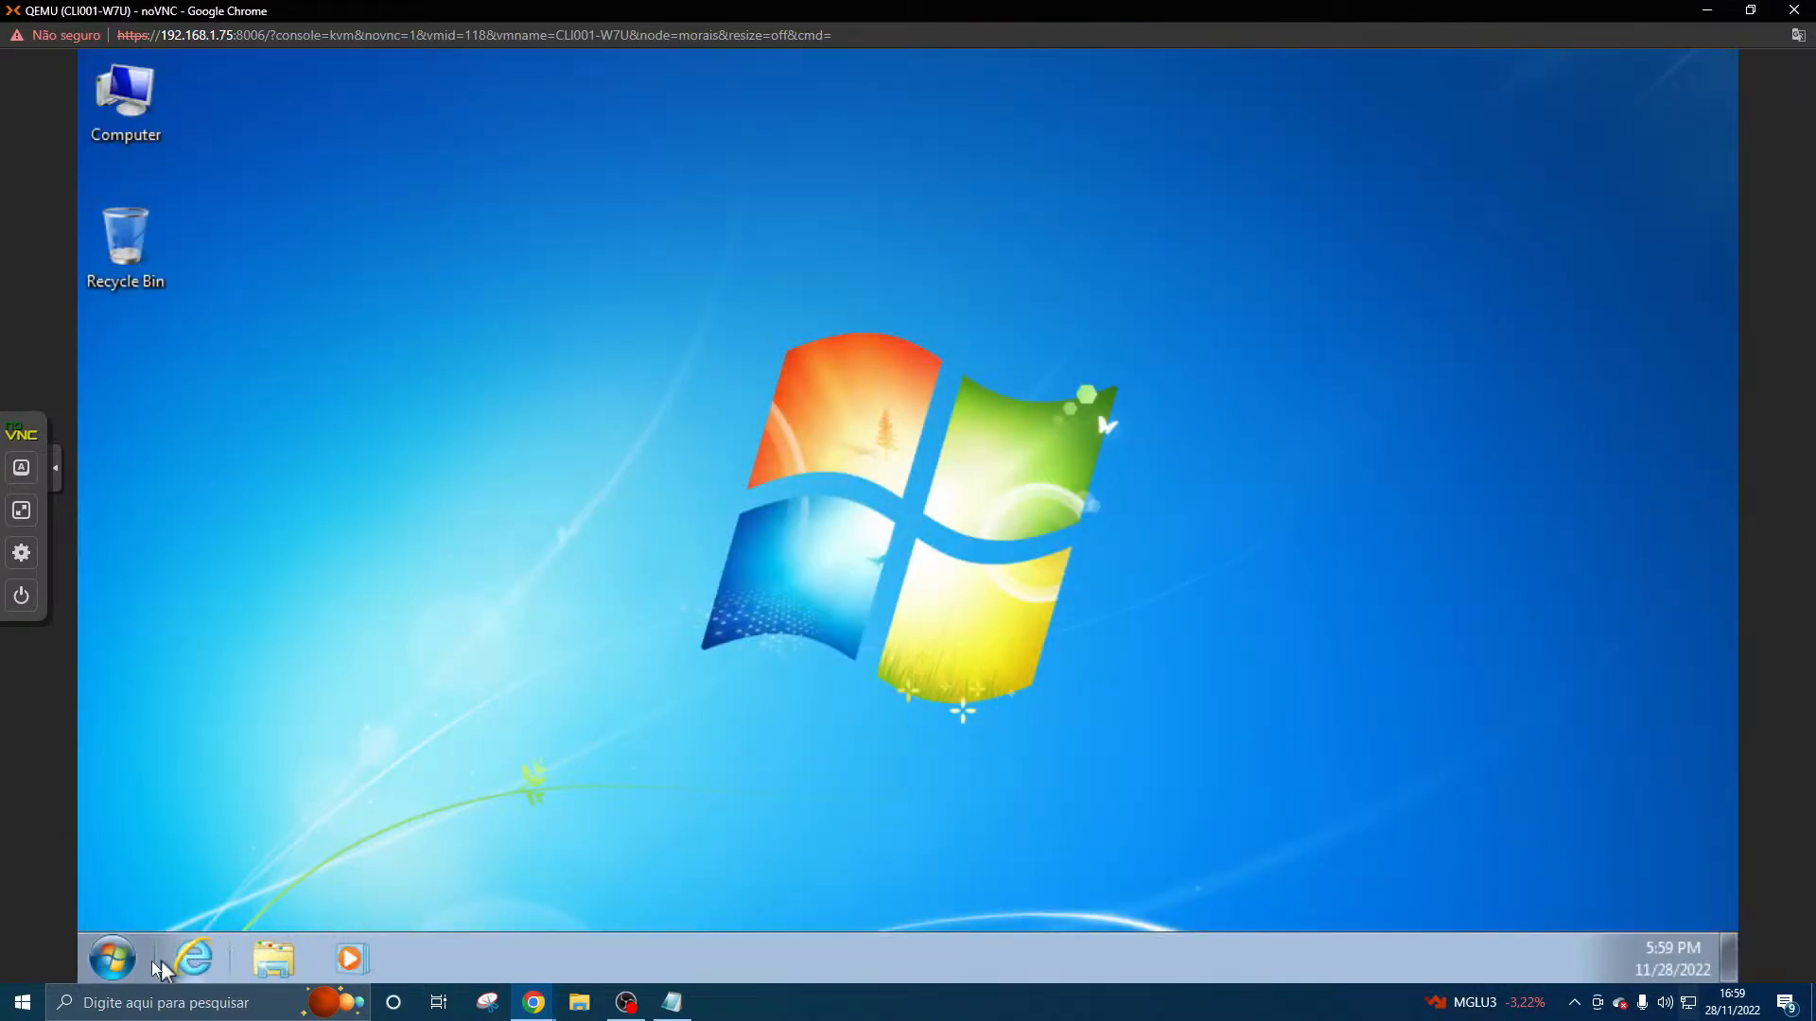
- Examine the logged-on user's account options in User Accounts and close the window
{"action": "left_click", "coordinate": [112, 958]}
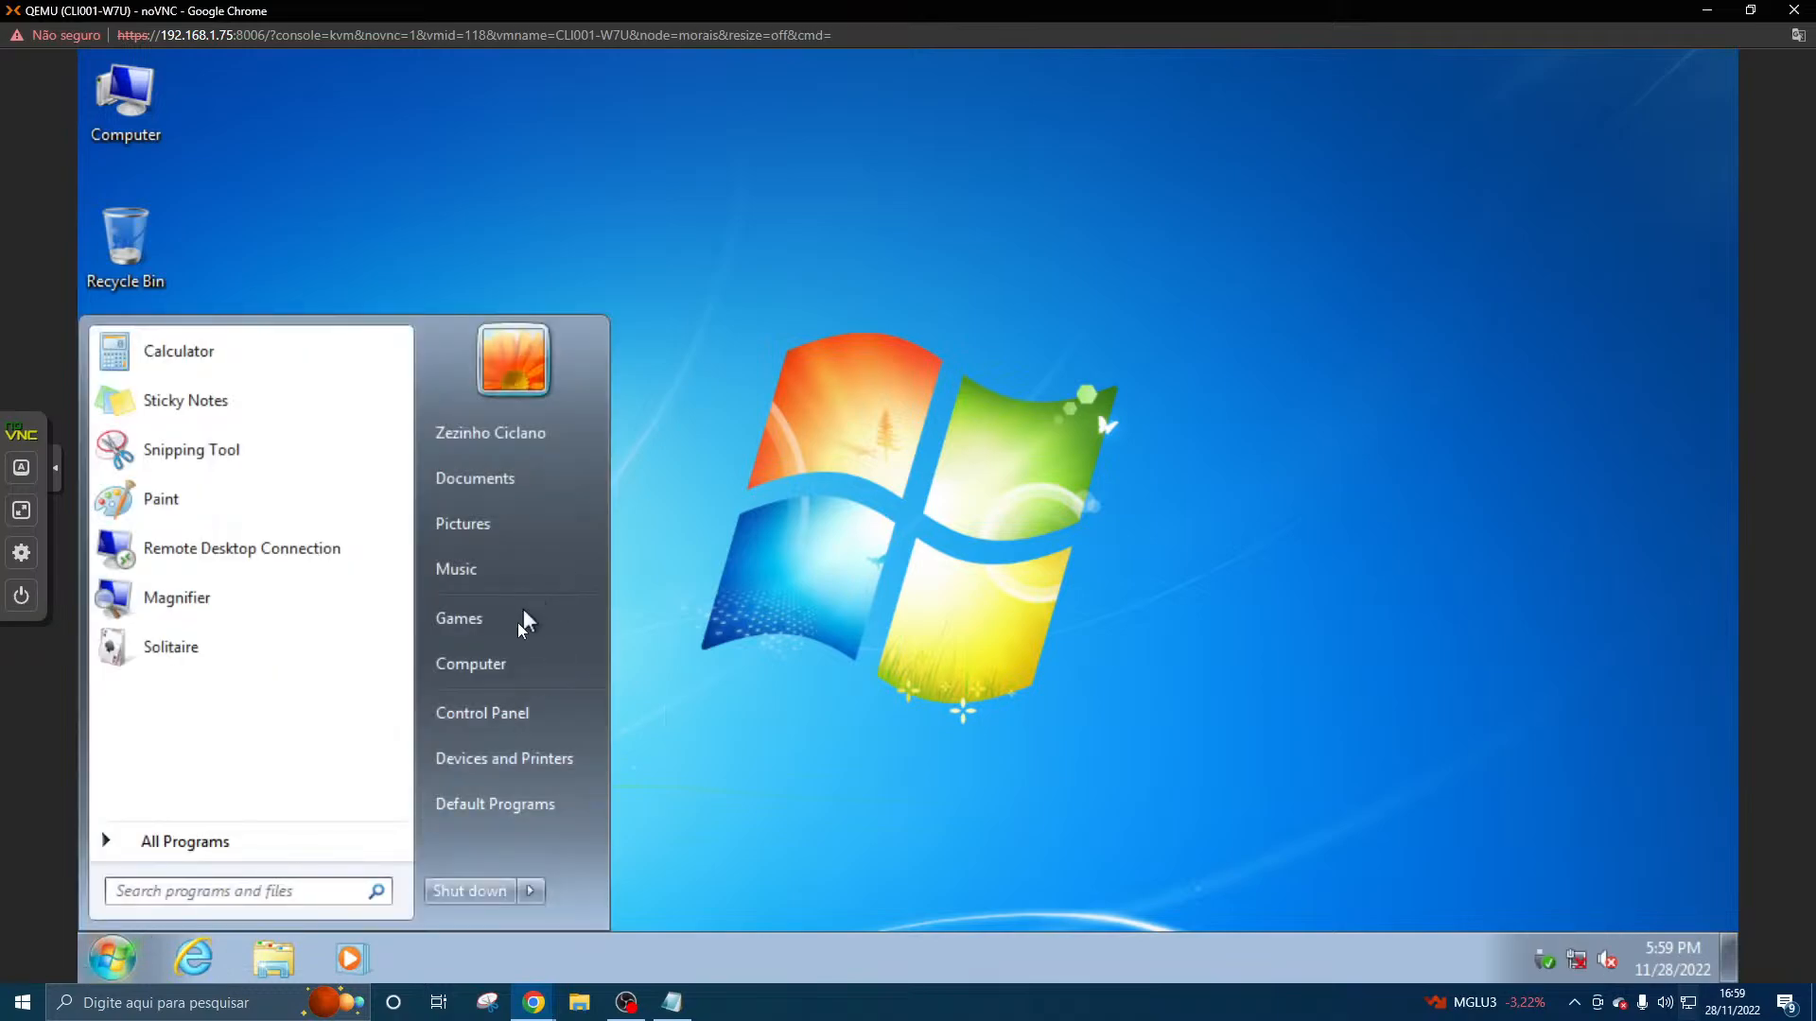
{"action": "left_click", "coordinate": [548, 374]}
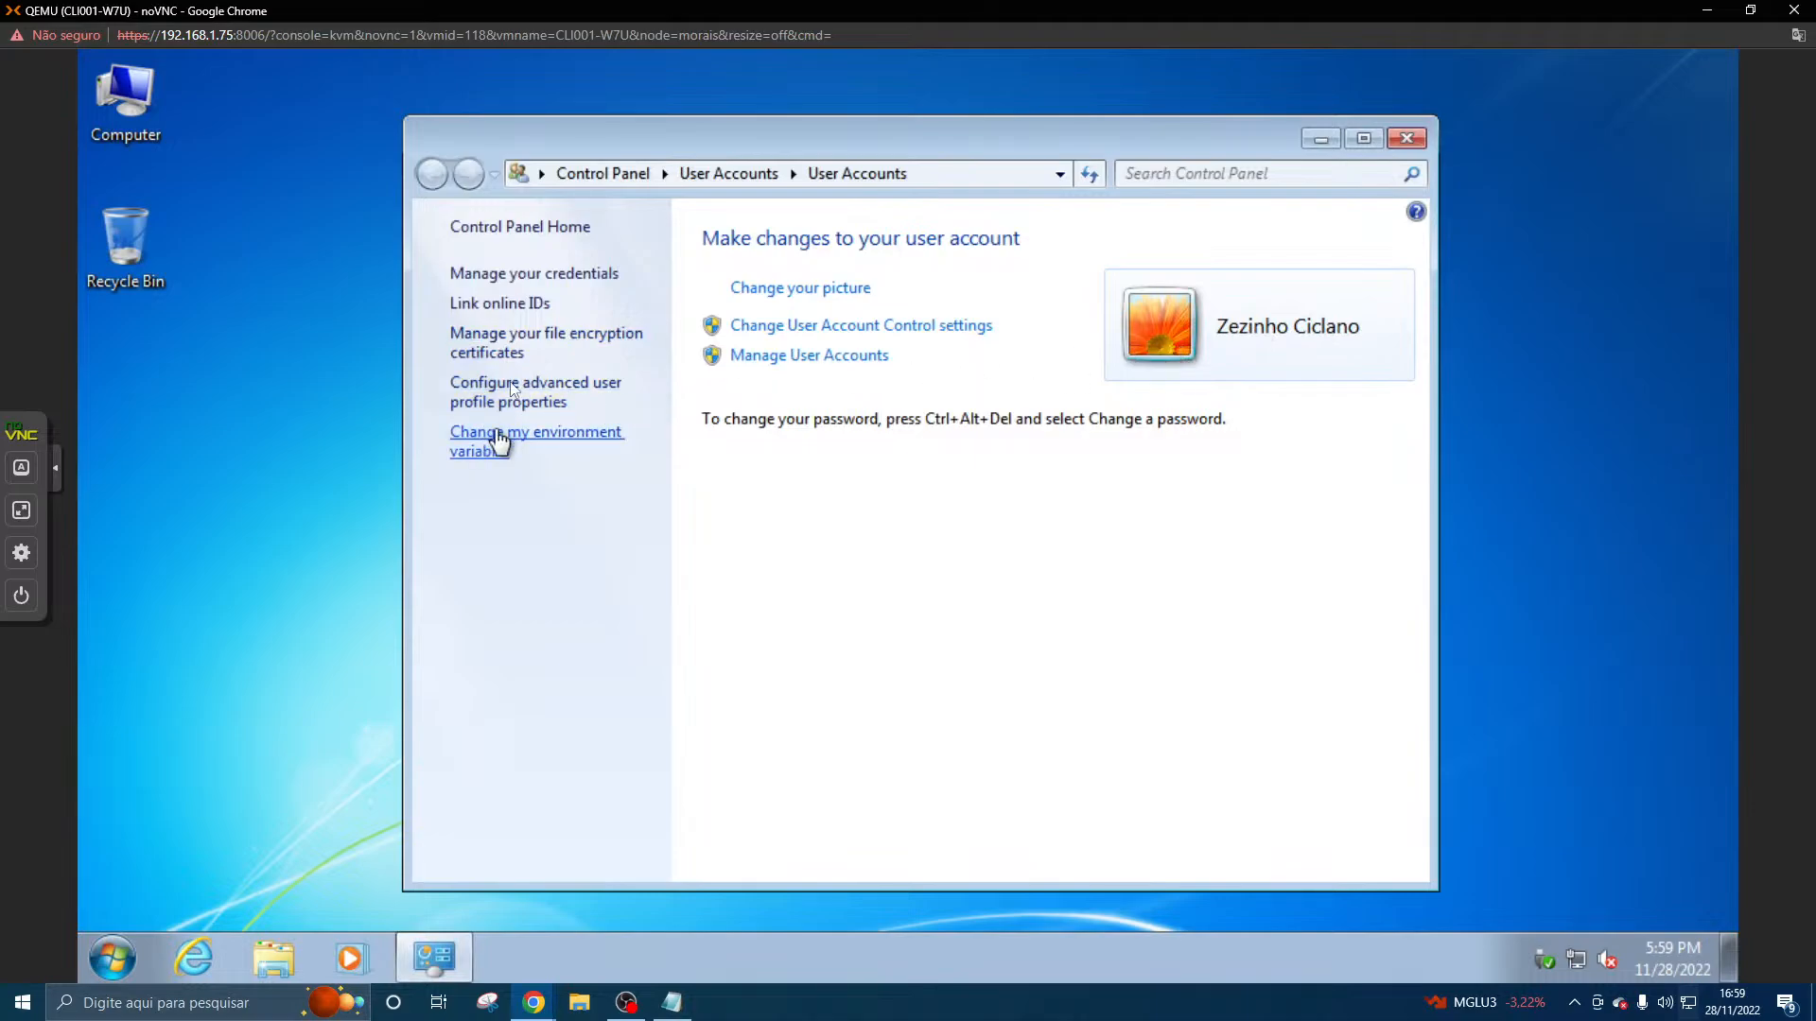
{"action": "left_click_drag", "start_coordinate": [560, 140], "coordinate": [461, 118]}
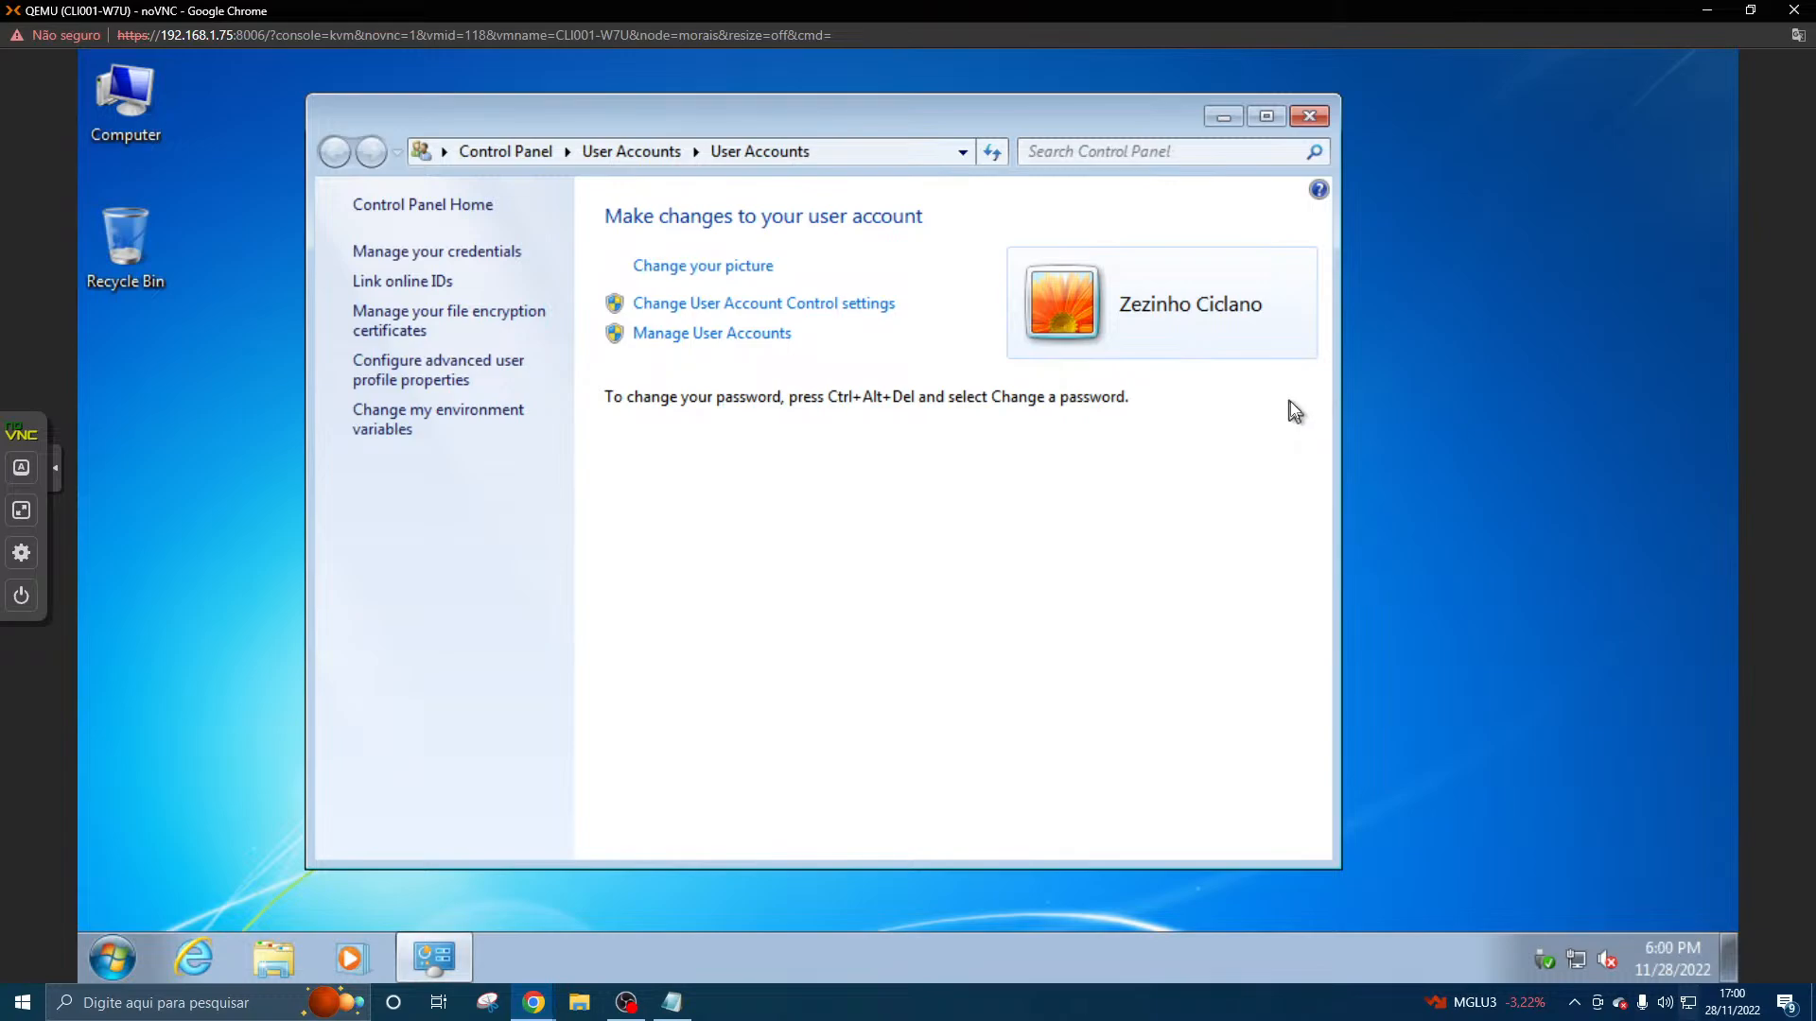
{"action": "left_click_drag", "start_coordinate": [1173, 115], "coordinate": [1416, 112]}
{"action": "left_click", "coordinate": [1562, 117]}
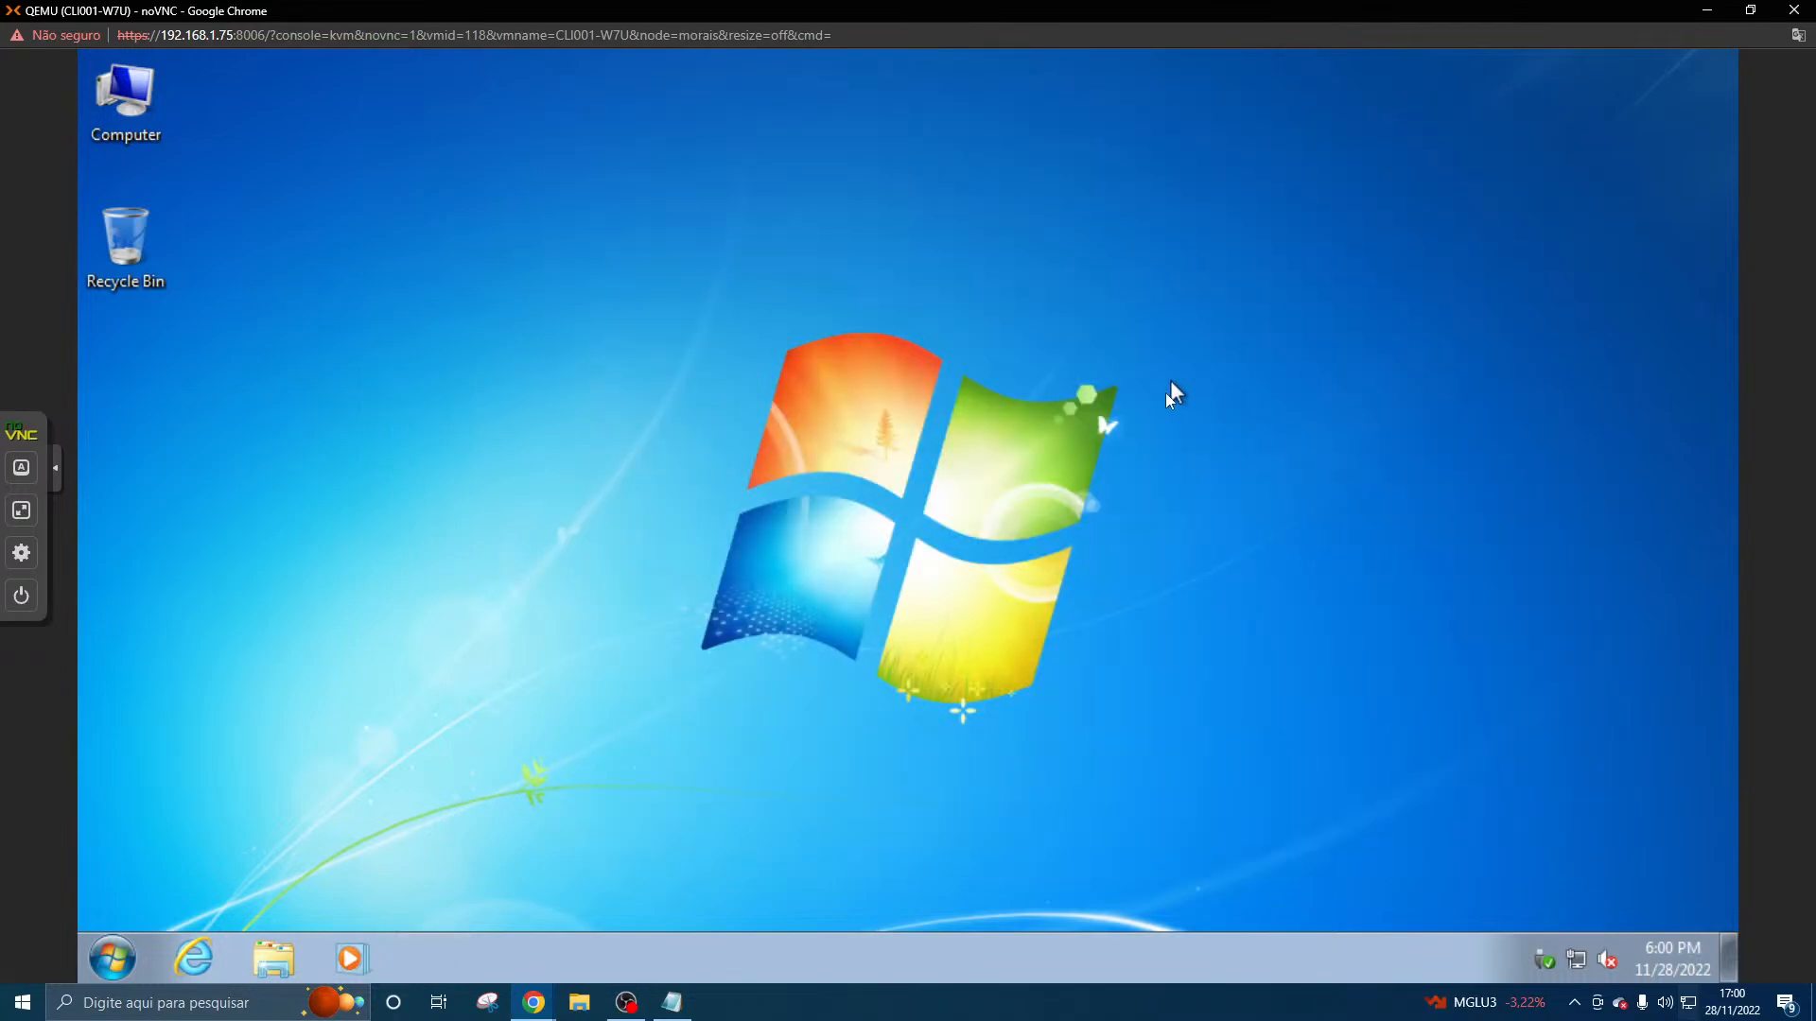
- Open the desktop's Personalization settings, look through the themes, and bring up the desktop background choices
{"action": "right_click", "coordinate": [1166, 394]}
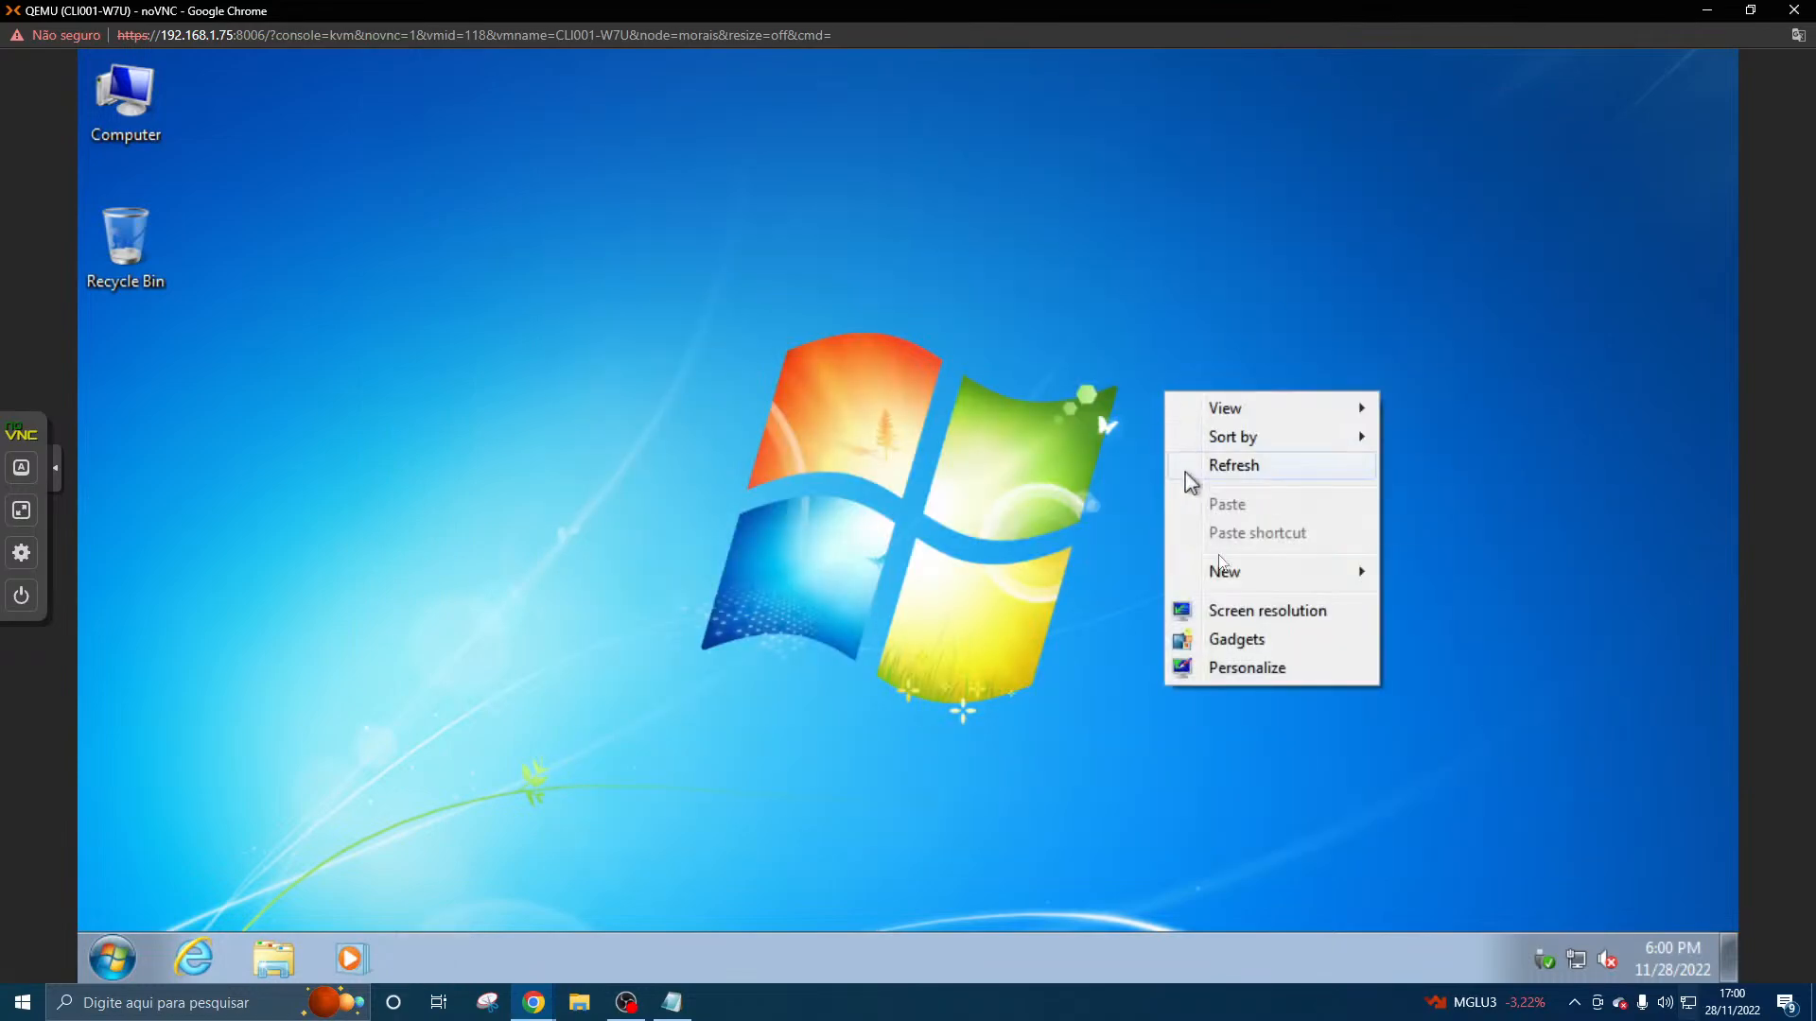
{"action": "left_click", "coordinate": [1241, 666]}
{"action": "scroll", "coordinate": [995, 523], "scroll_direction": "down", "scroll_amount": 3}
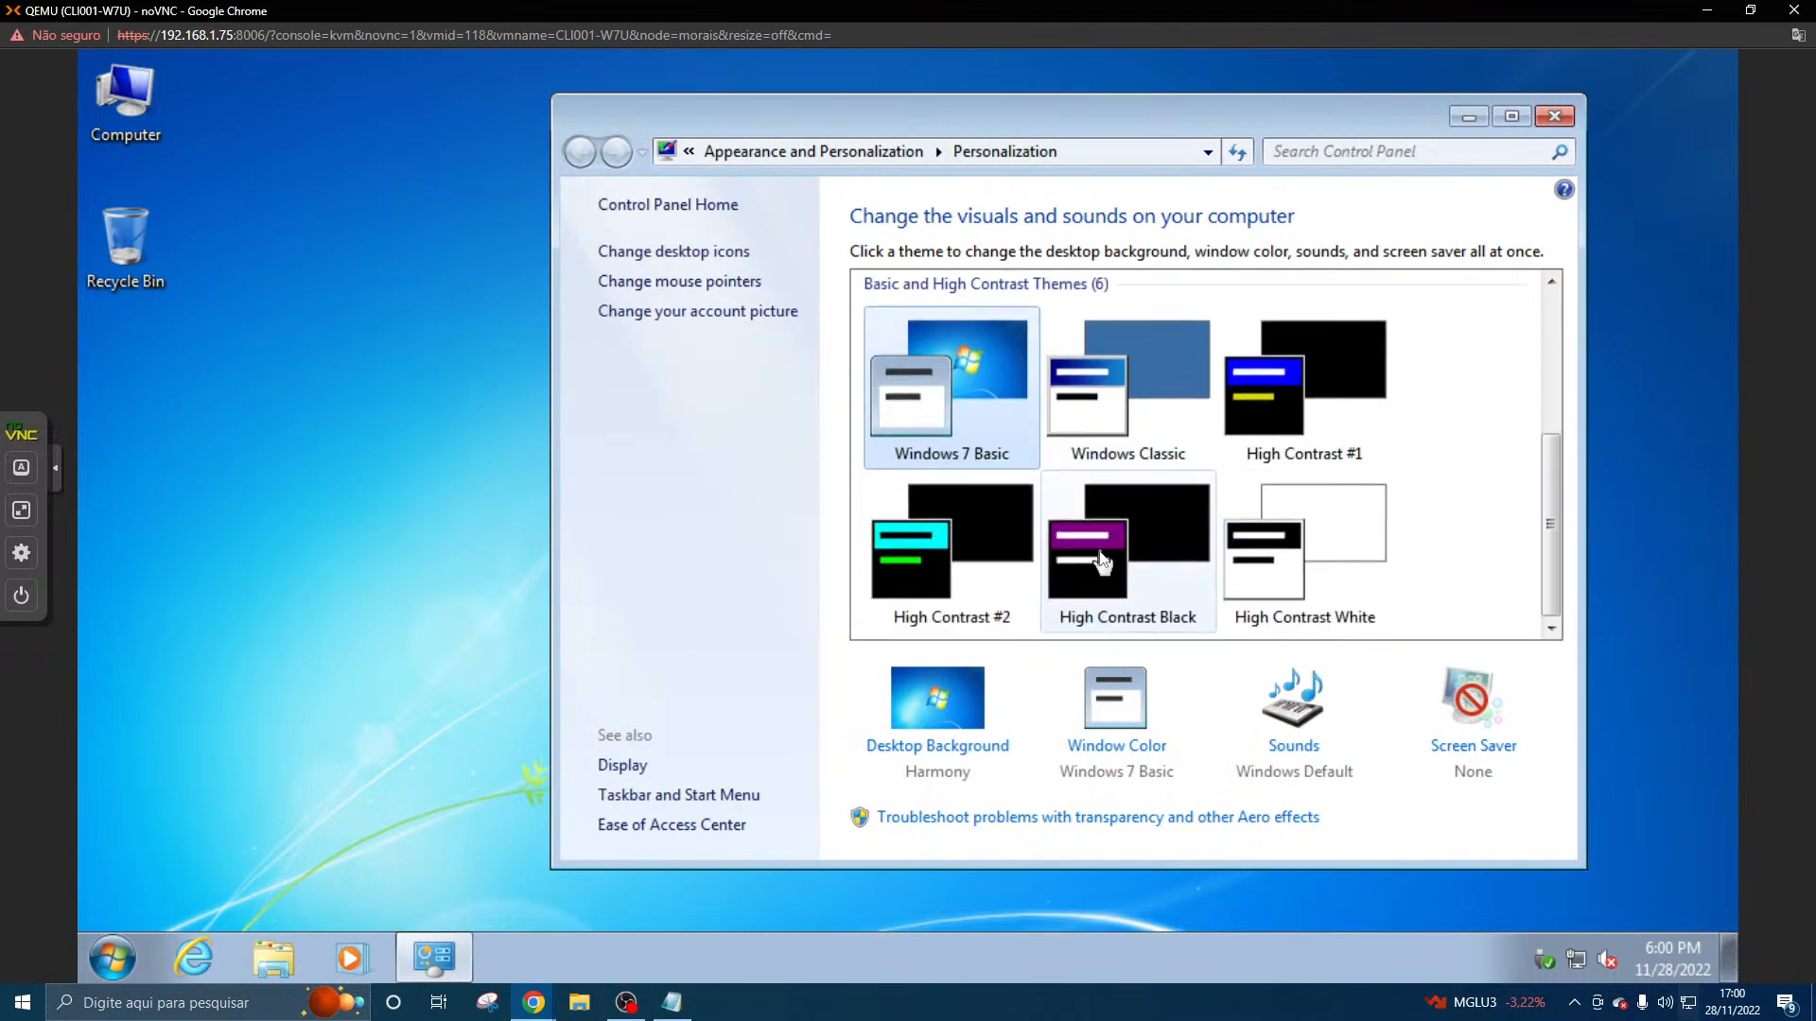
{"action": "scroll", "coordinate": [961, 416], "scroll_direction": "up", "scroll_amount": 5}
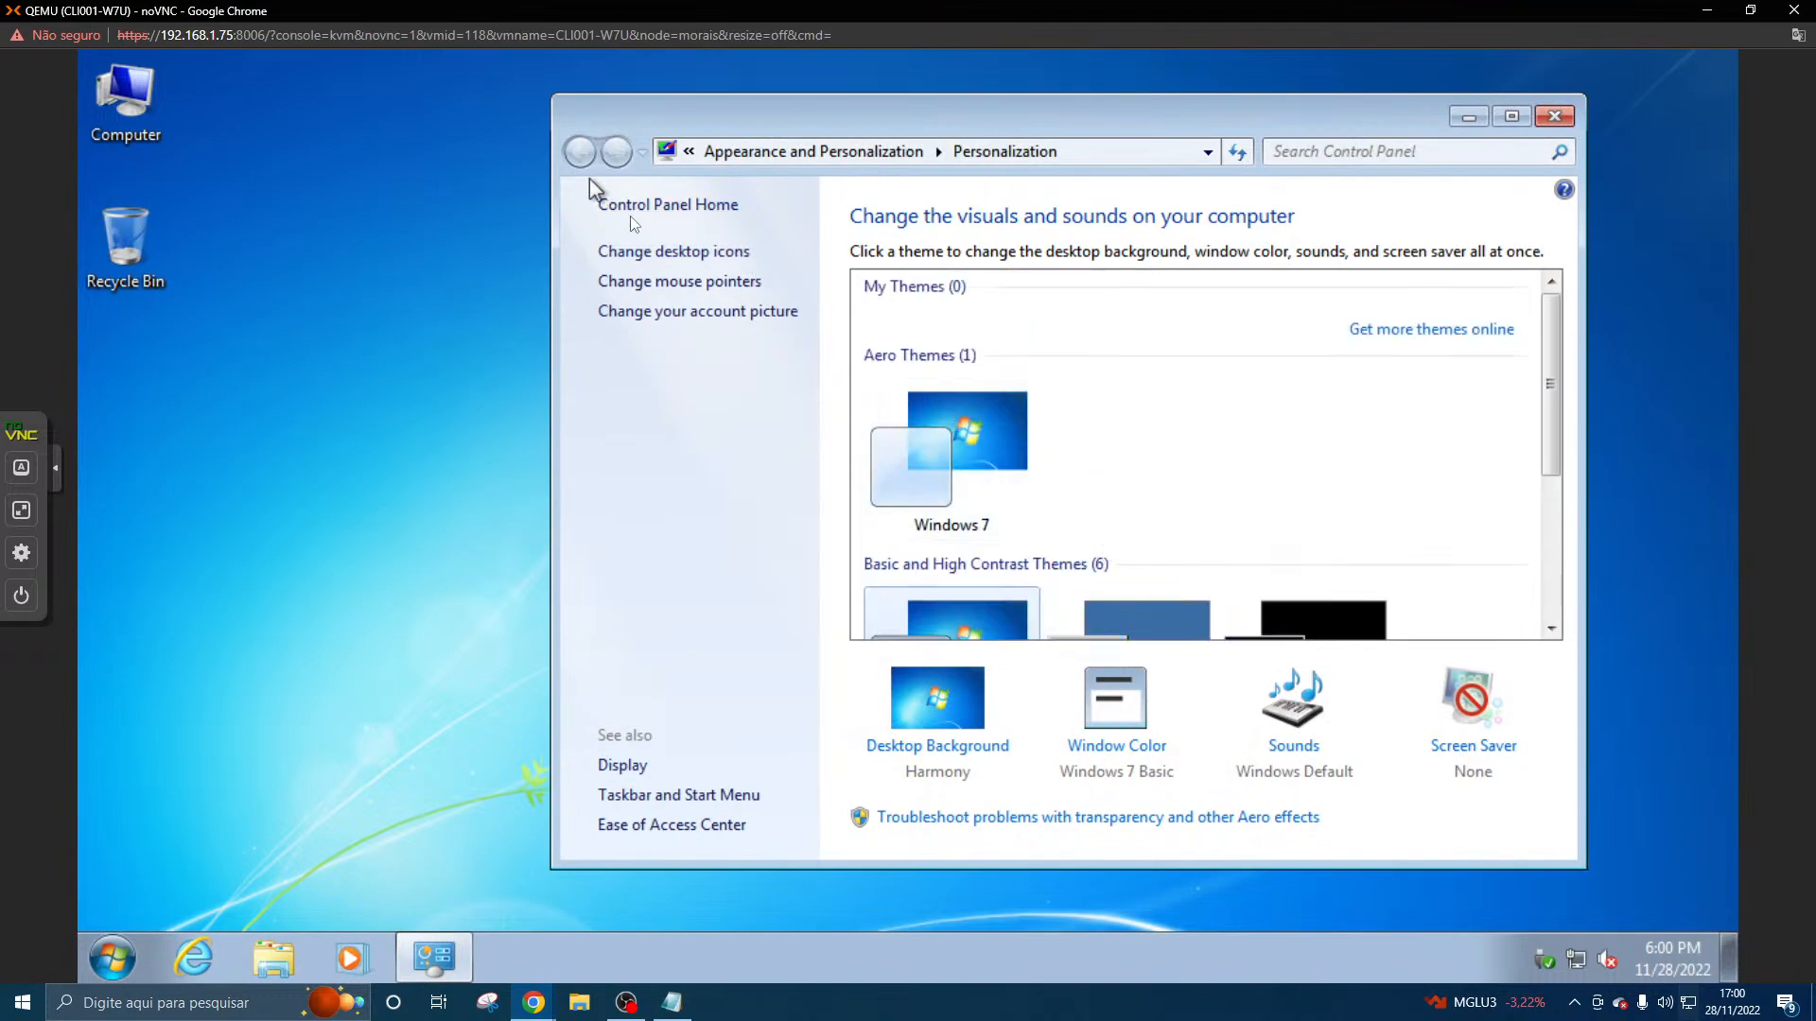
{"action": "left_click", "coordinate": [719, 293]}
{"action": "left_click", "coordinate": [713, 196]}
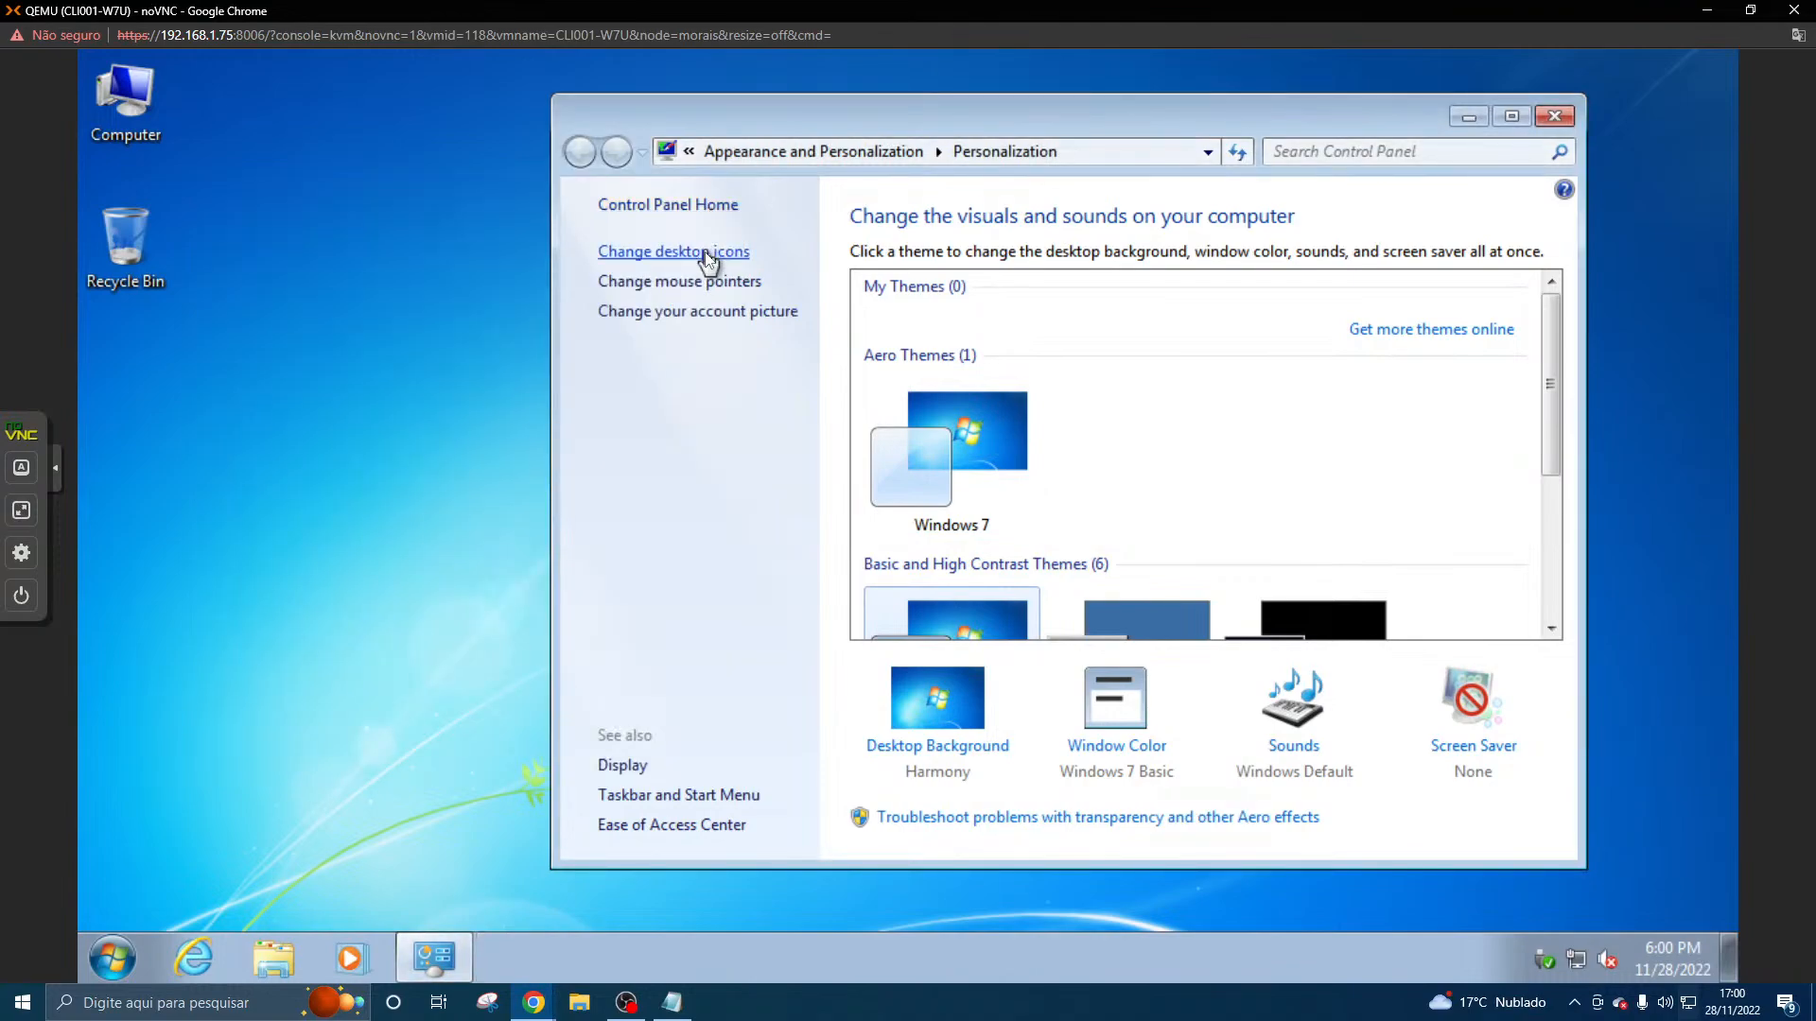
{"action": "left_click", "coordinate": [707, 253]}
{"action": "left_click", "coordinate": [736, 247]}
{"action": "left_click", "coordinate": [985, 752]}
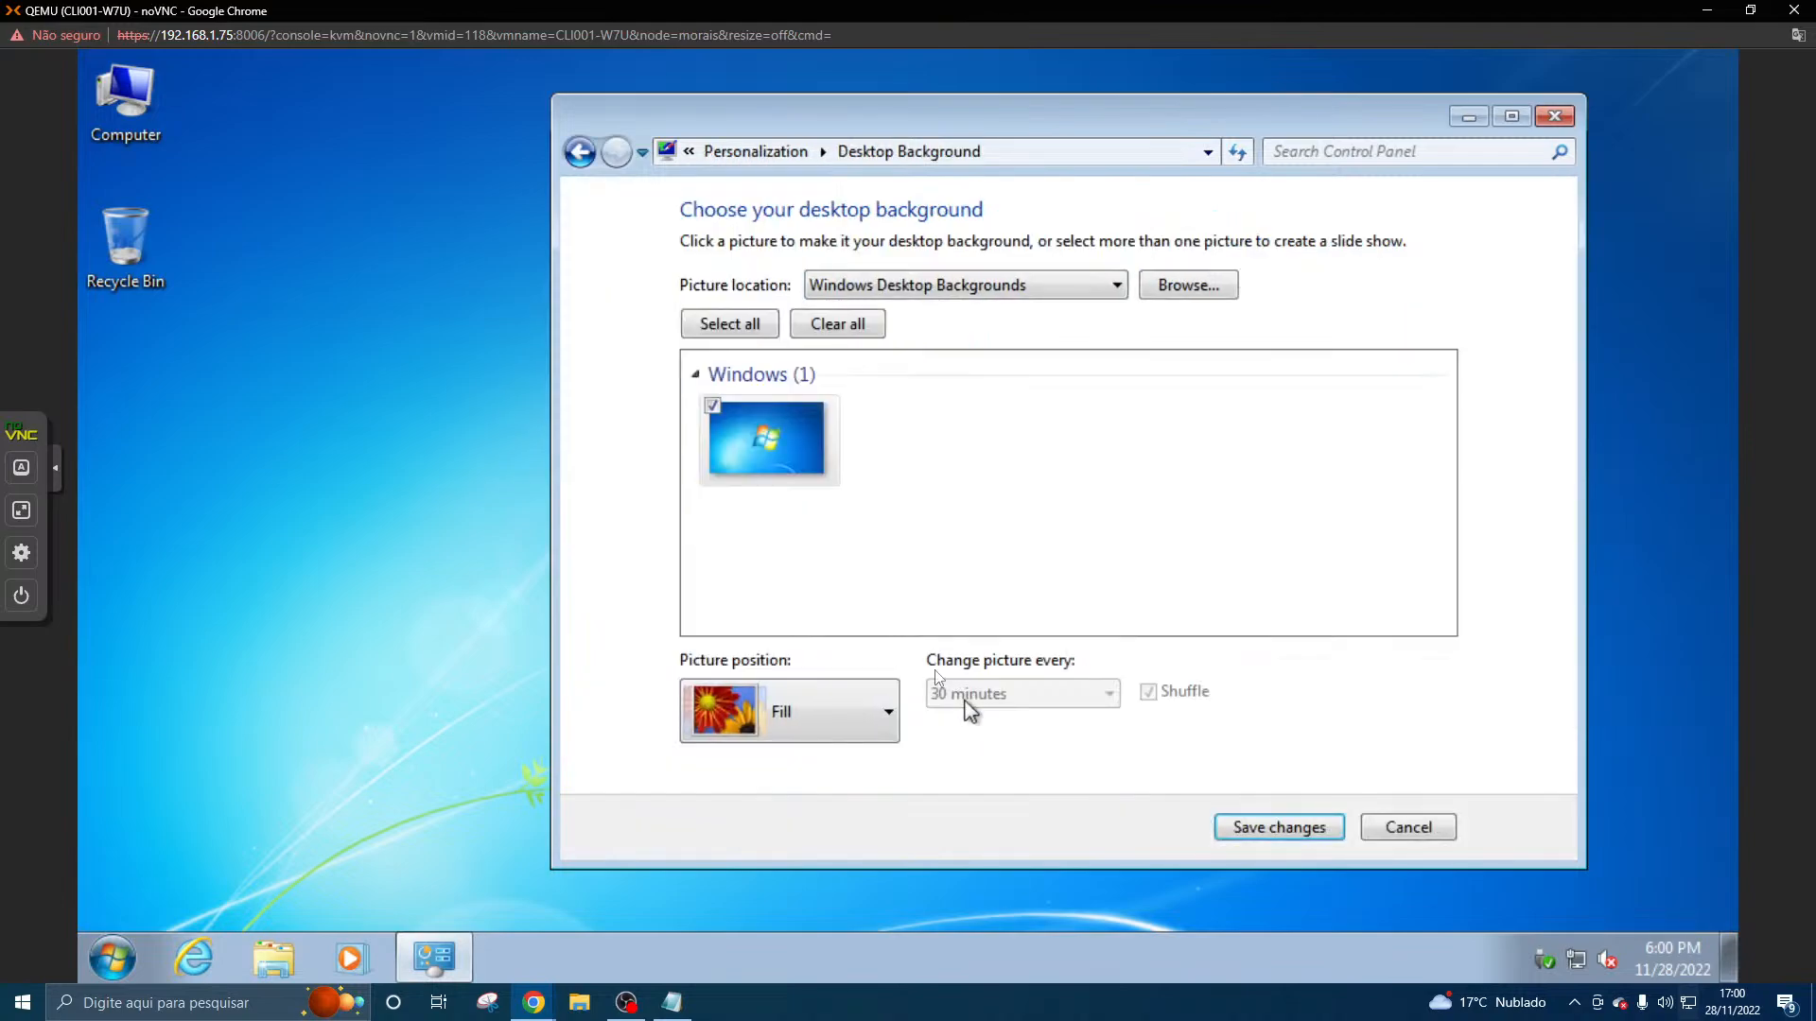
- Set the desktop background to black from Solid Colors, save the changes, and close the Personalization window
{"action": "left_click", "coordinate": [881, 286]}
{"action": "left_click", "coordinate": [882, 327]}
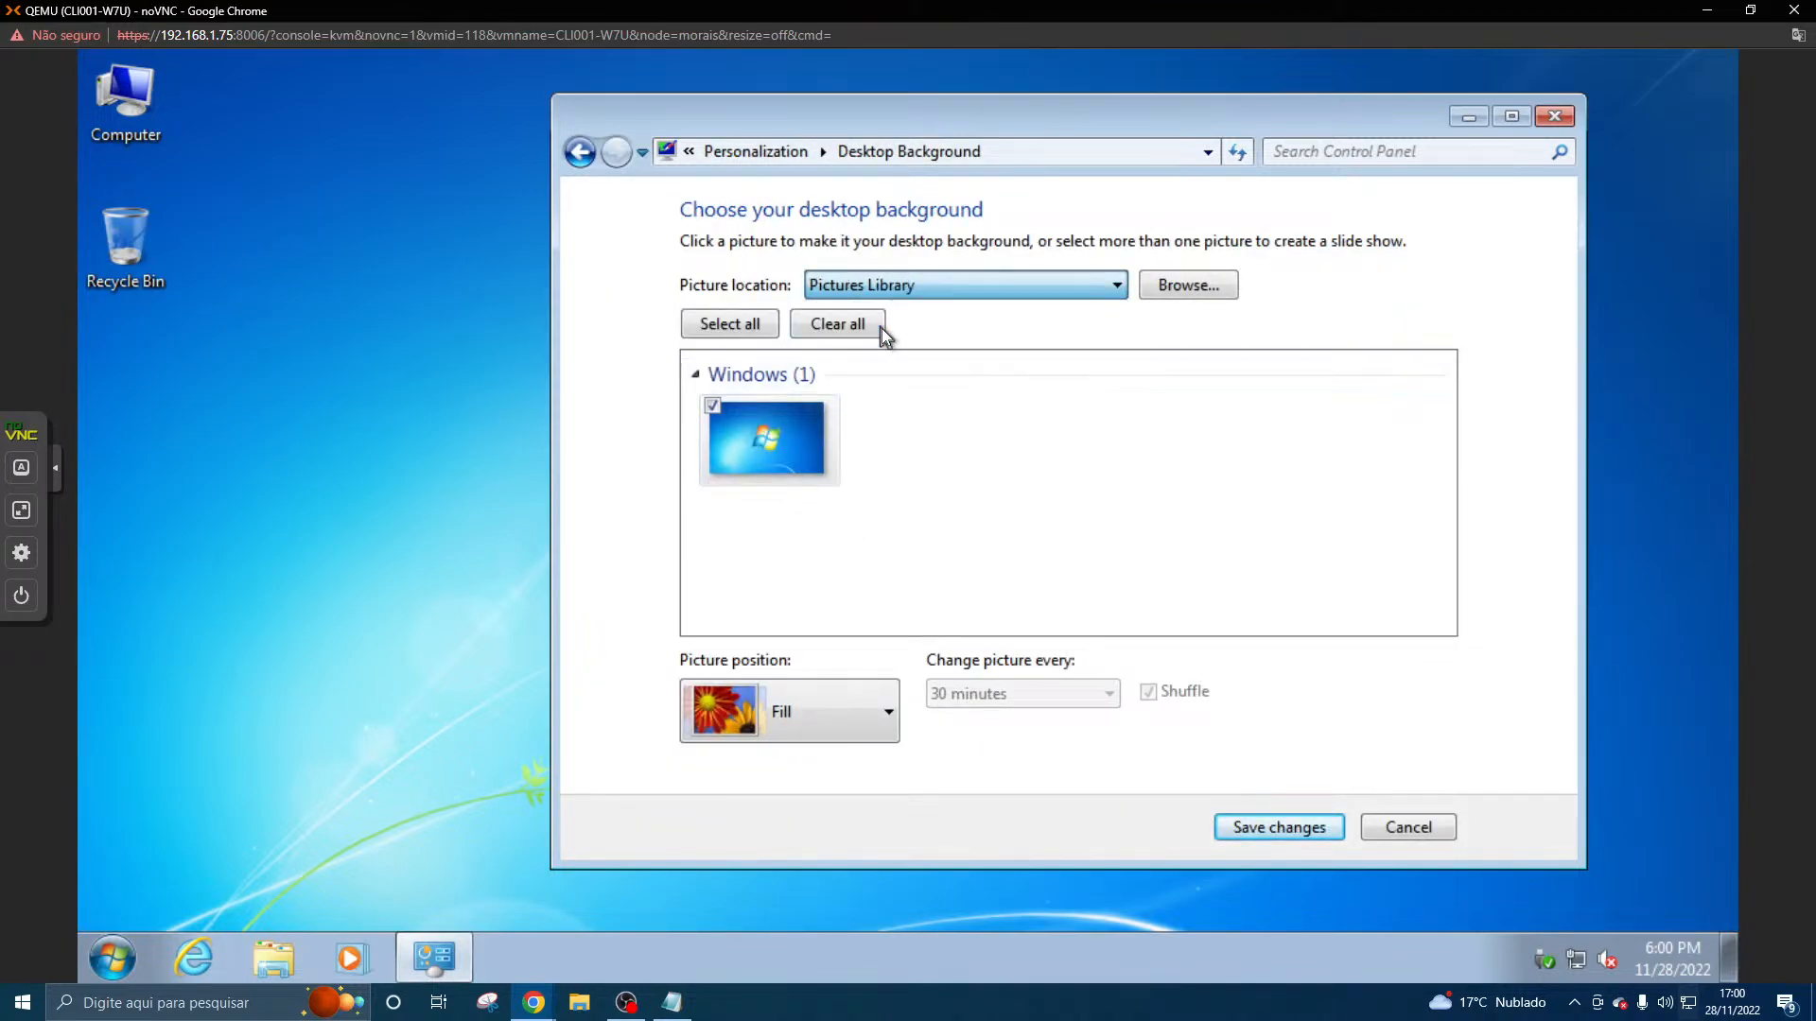
{"action": "left_click", "coordinate": [906, 287]}
{"action": "left_click", "coordinate": [910, 349]}
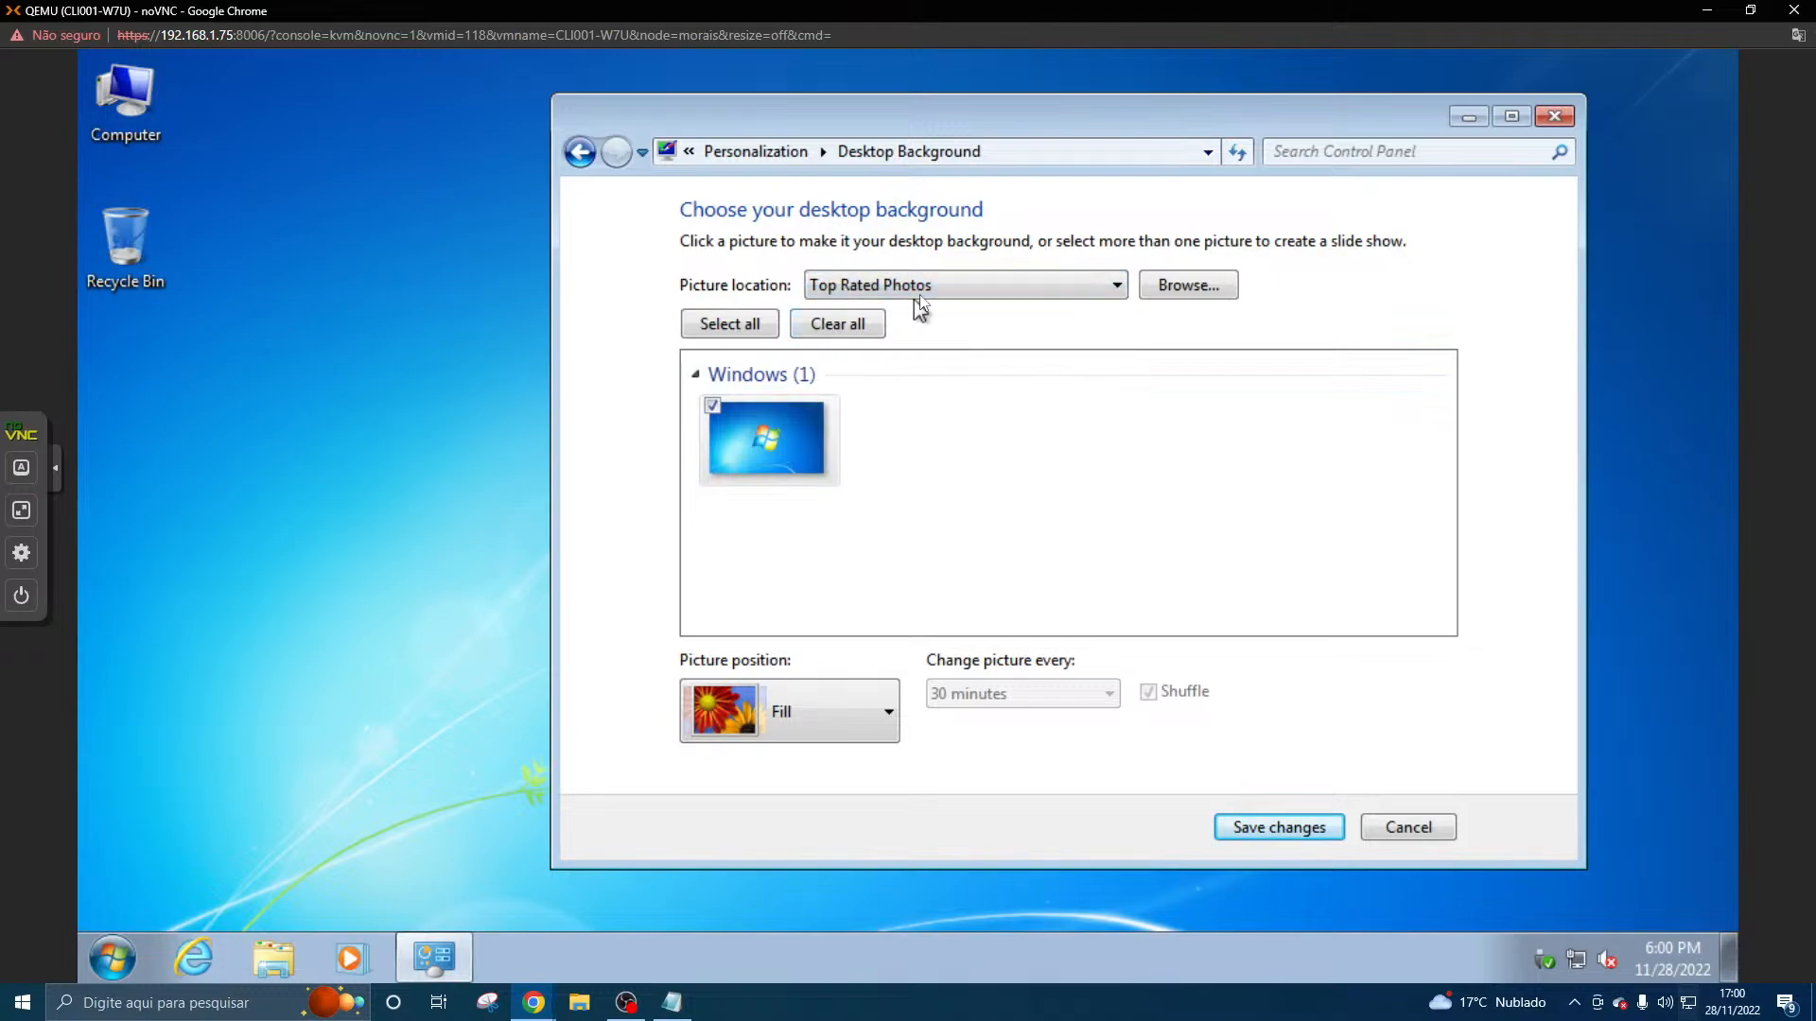
{"action": "left_click", "coordinate": [914, 286]}
{"action": "left_click", "coordinate": [912, 369]}
{"action": "left_click", "coordinate": [771, 407]}
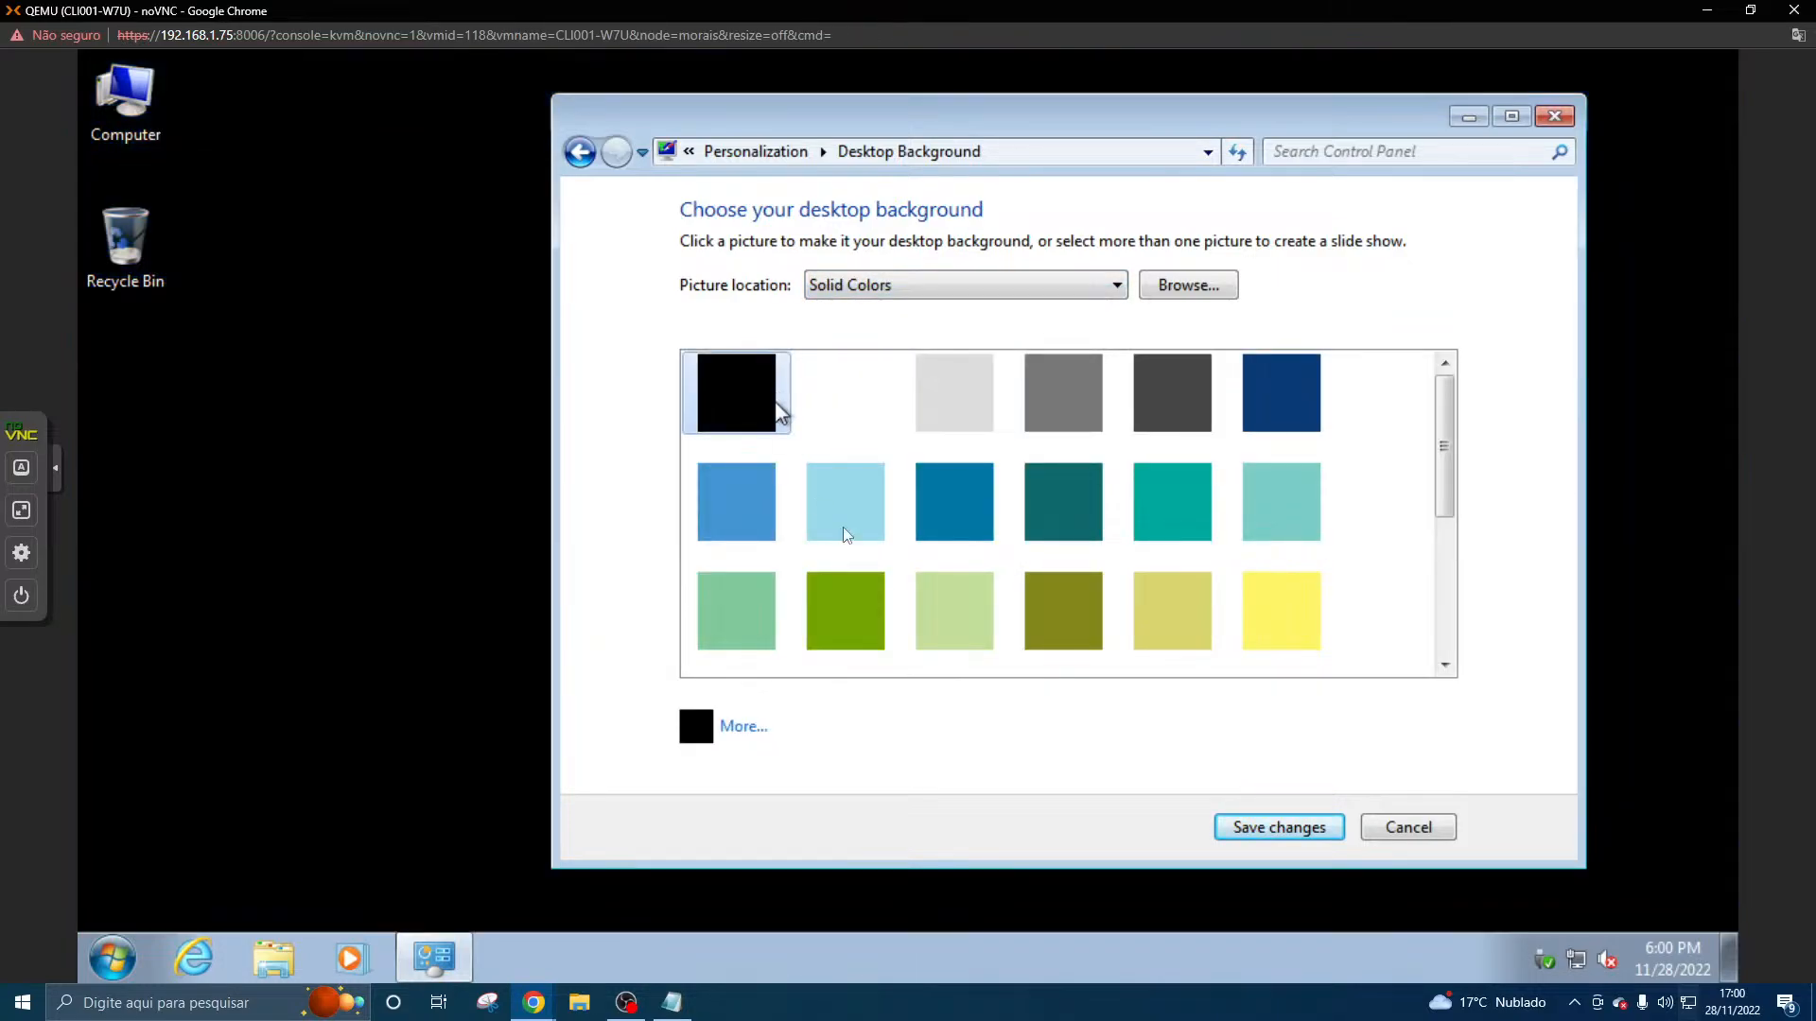
{"action": "left_click", "coordinate": [1315, 831]}
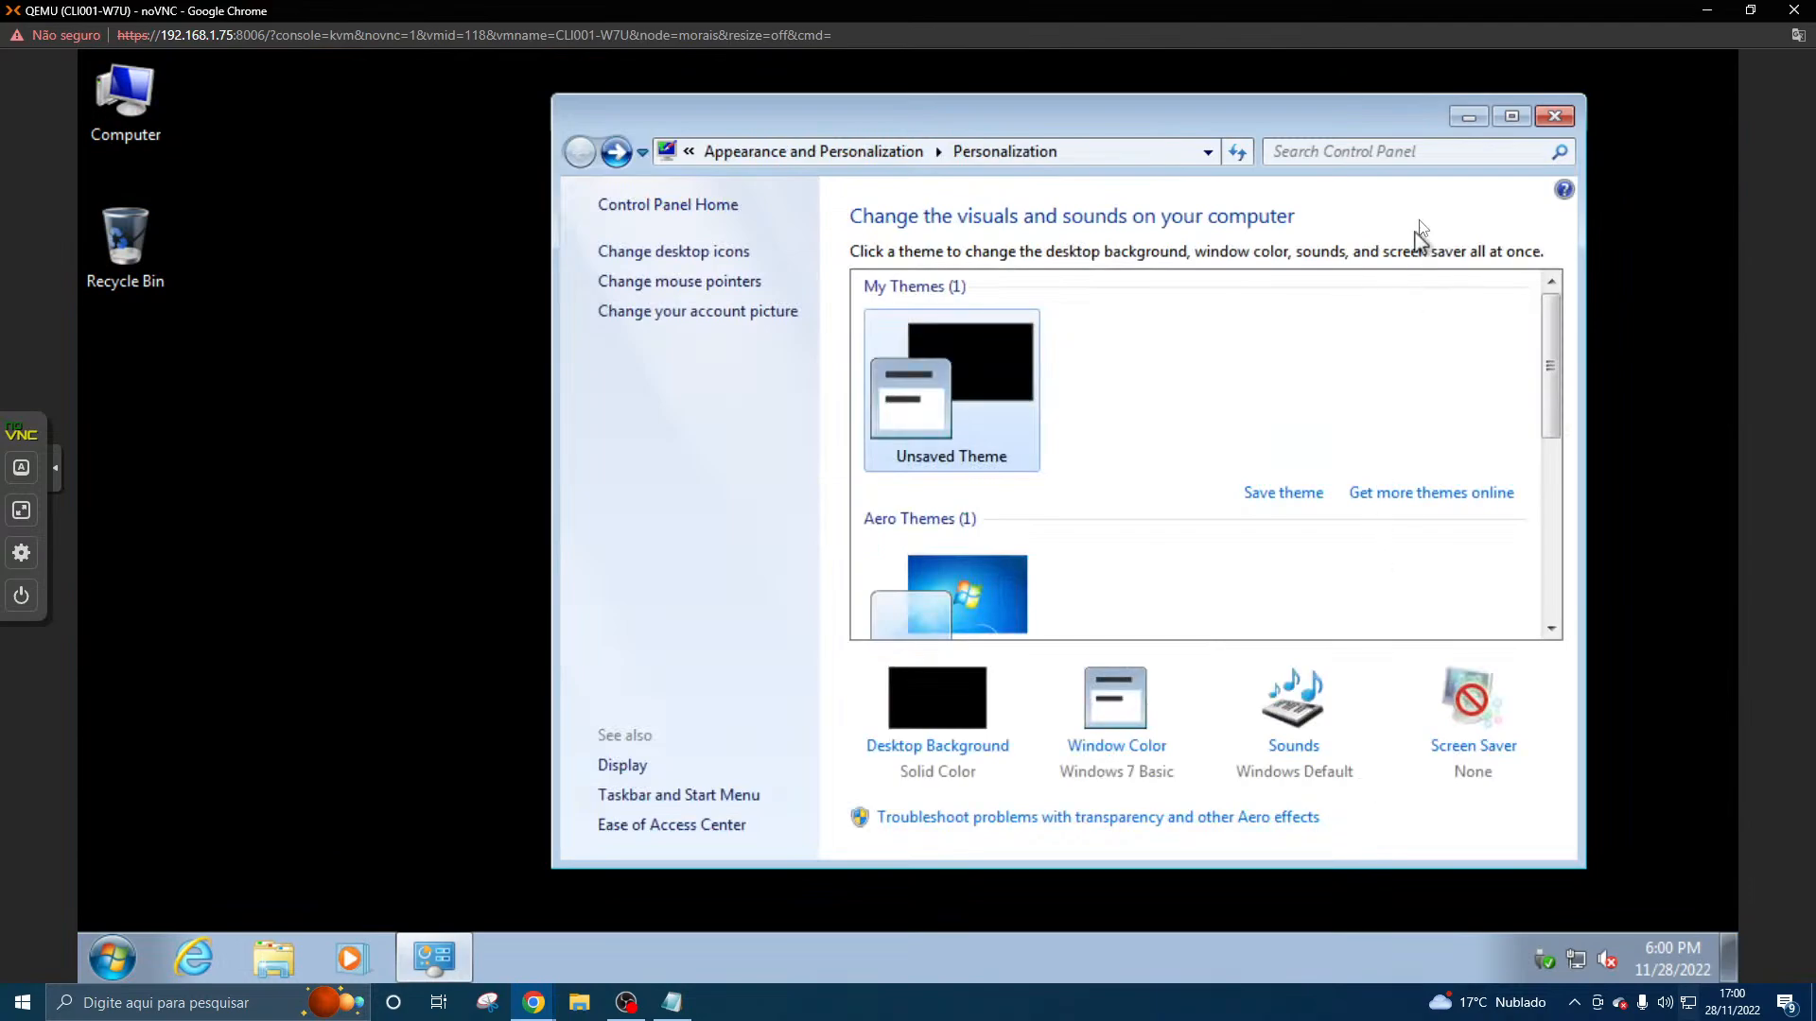
{"action": "left_click", "coordinate": [1551, 116]}
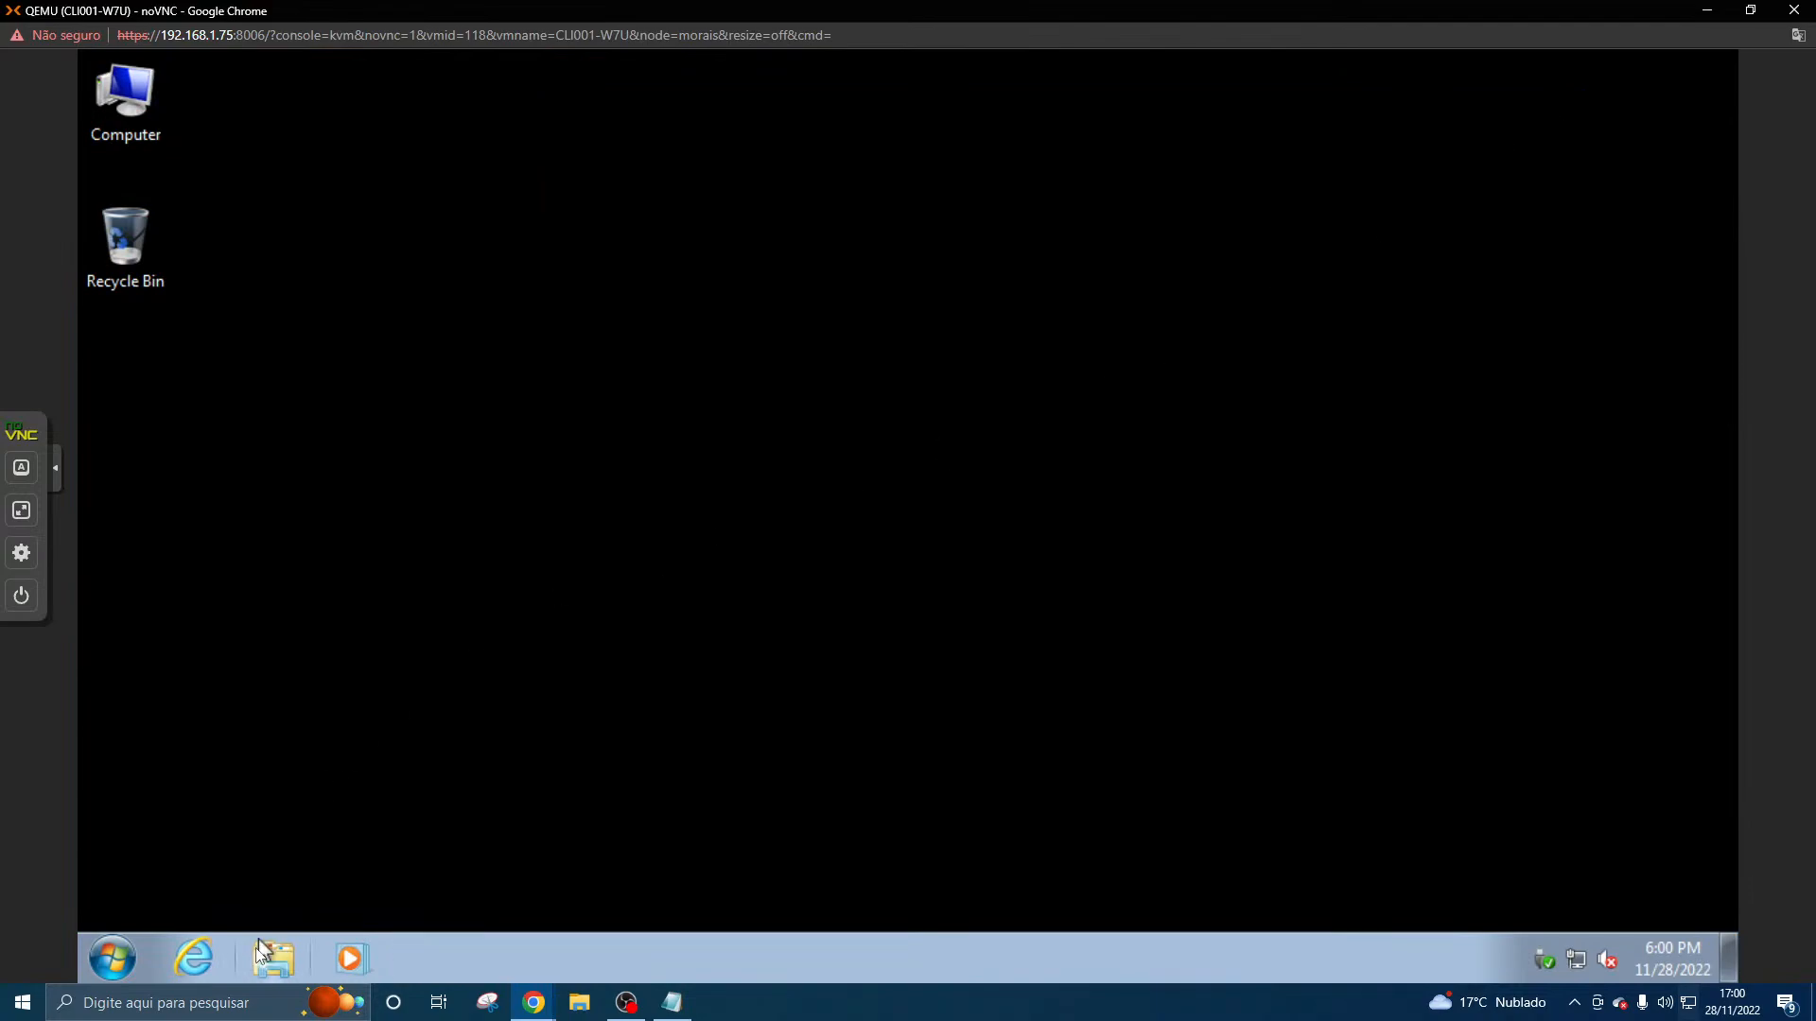
- Open the computer's system properties and examine the hardware, domain and activation details
{"action": "left_click", "coordinate": [94, 955]}
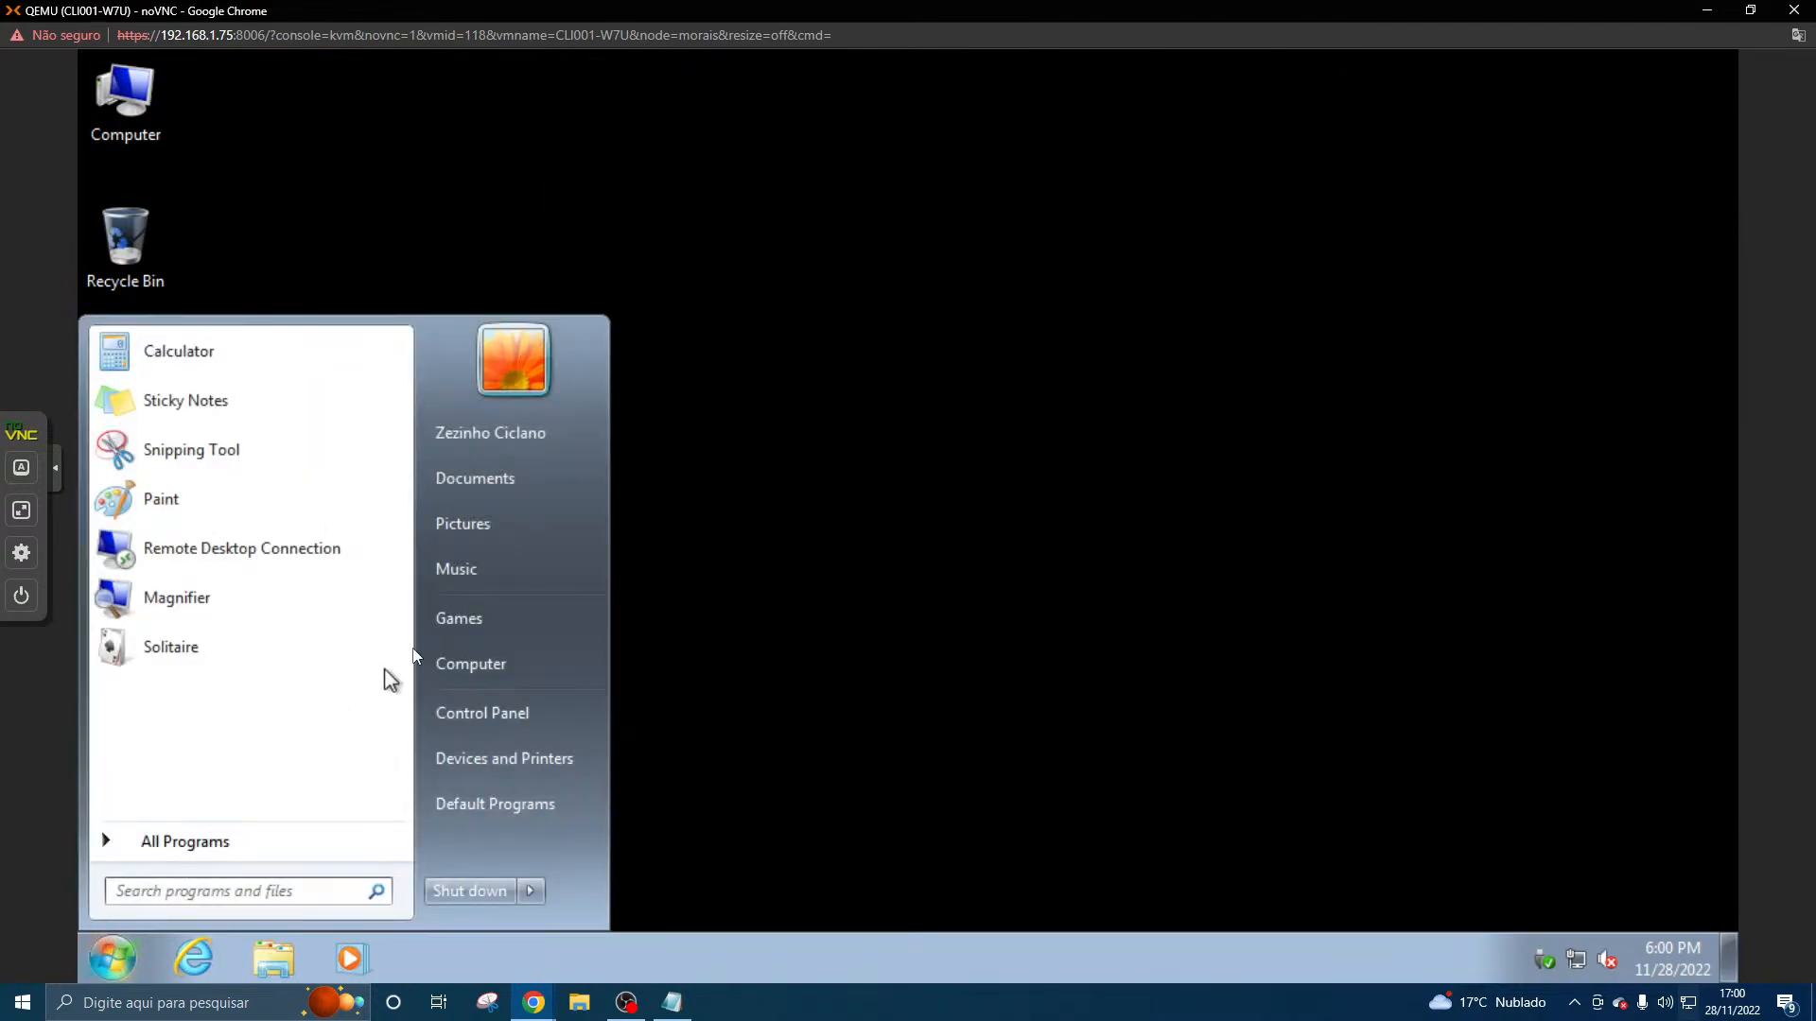
{"action": "left_click", "coordinate": [451, 664]}
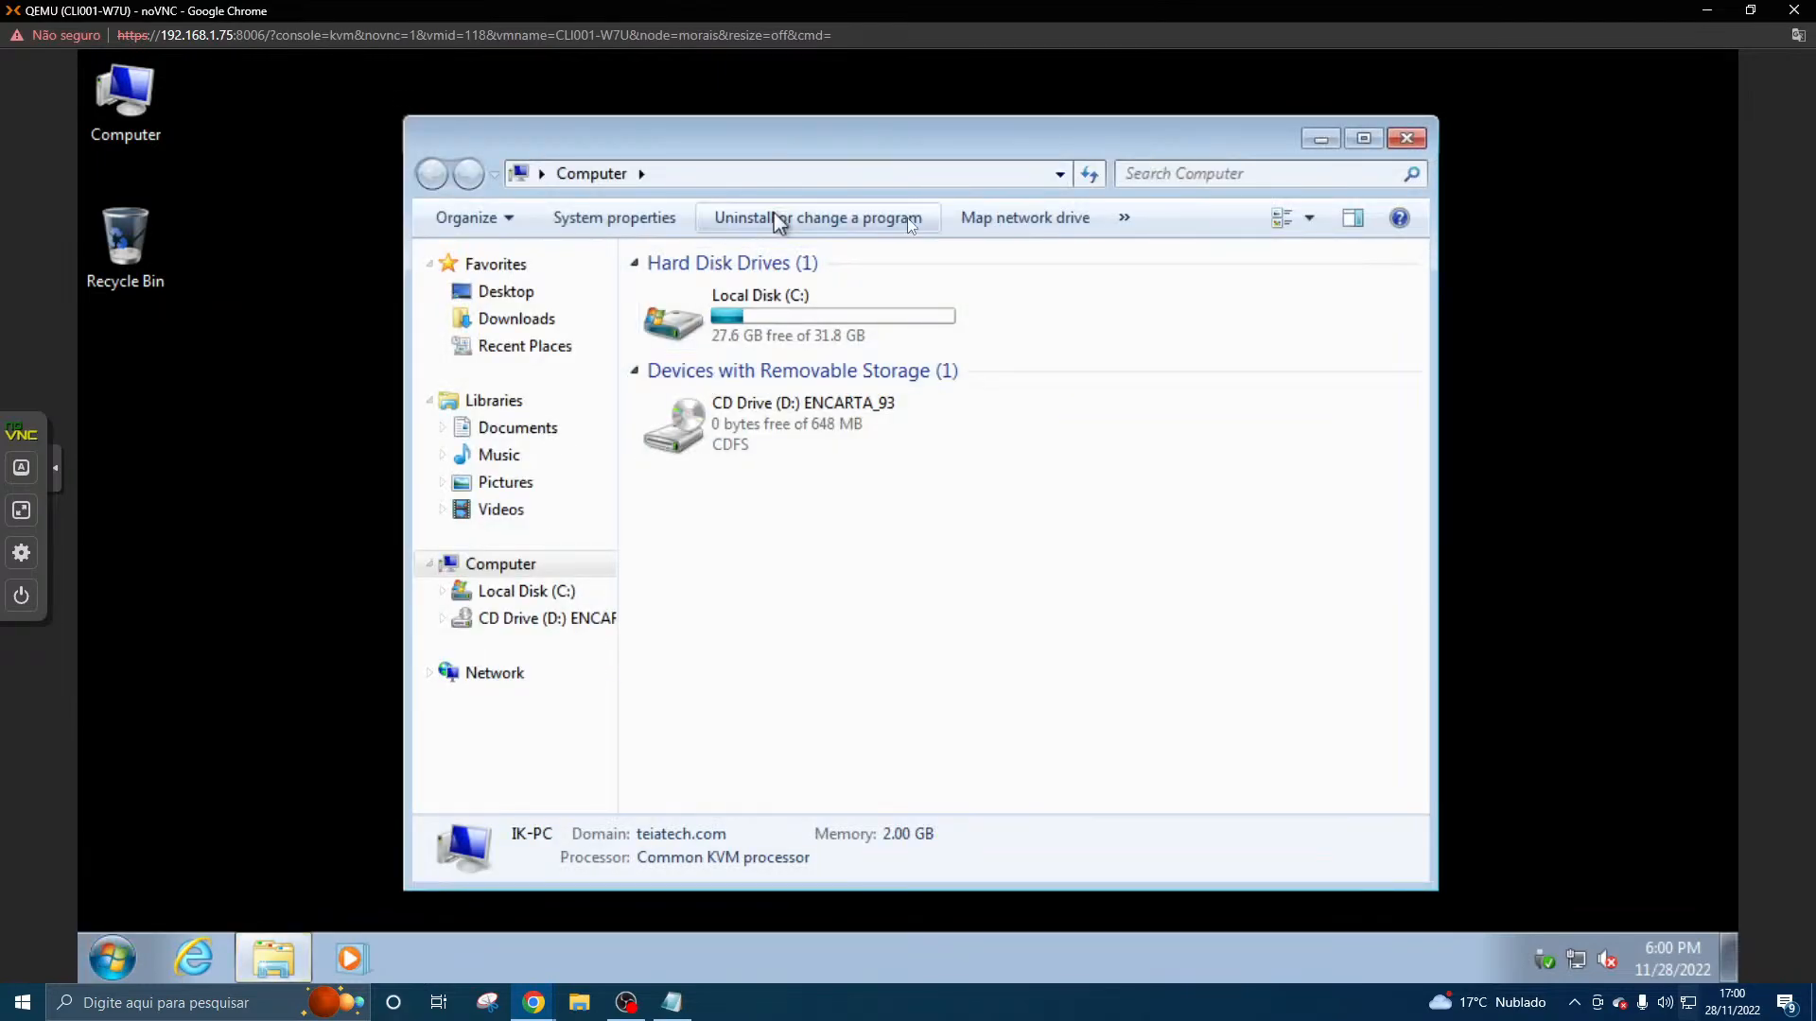
{"action": "left_click", "coordinate": [626, 230]}
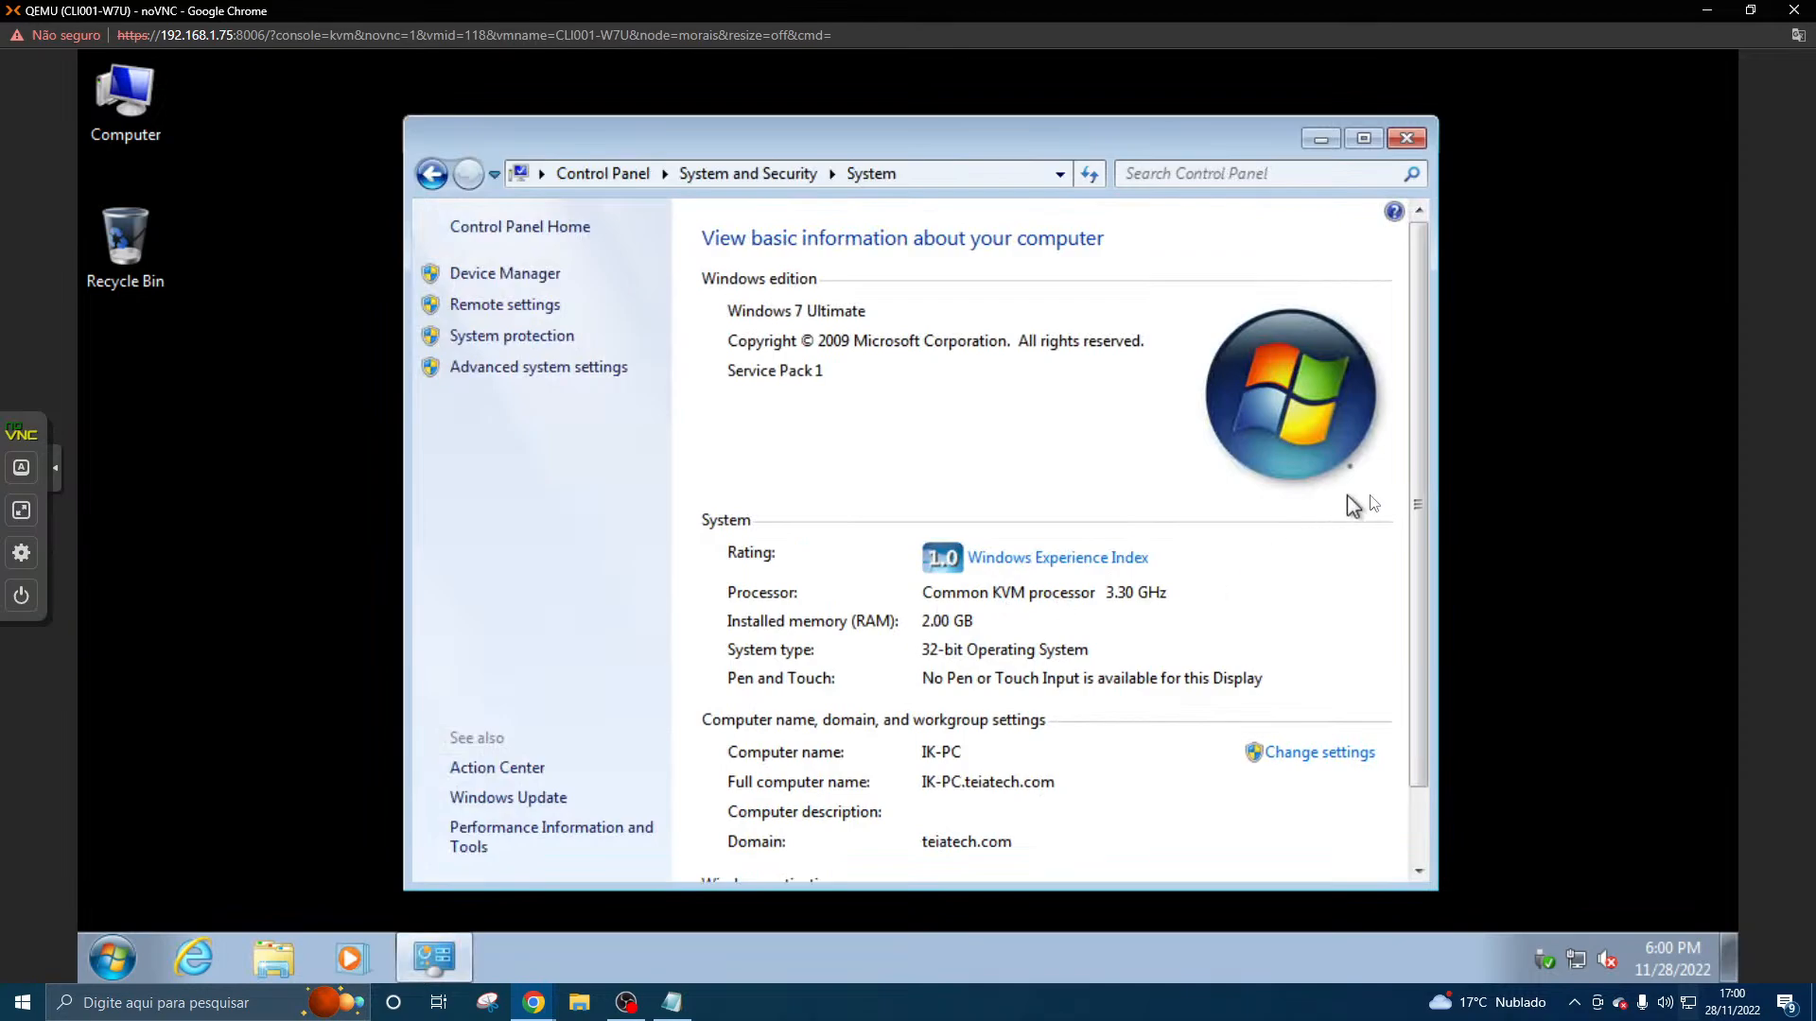
{"action": "scroll", "coordinate": [1416, 497], "scroll_direction": "down", "scroll_amount": 1}
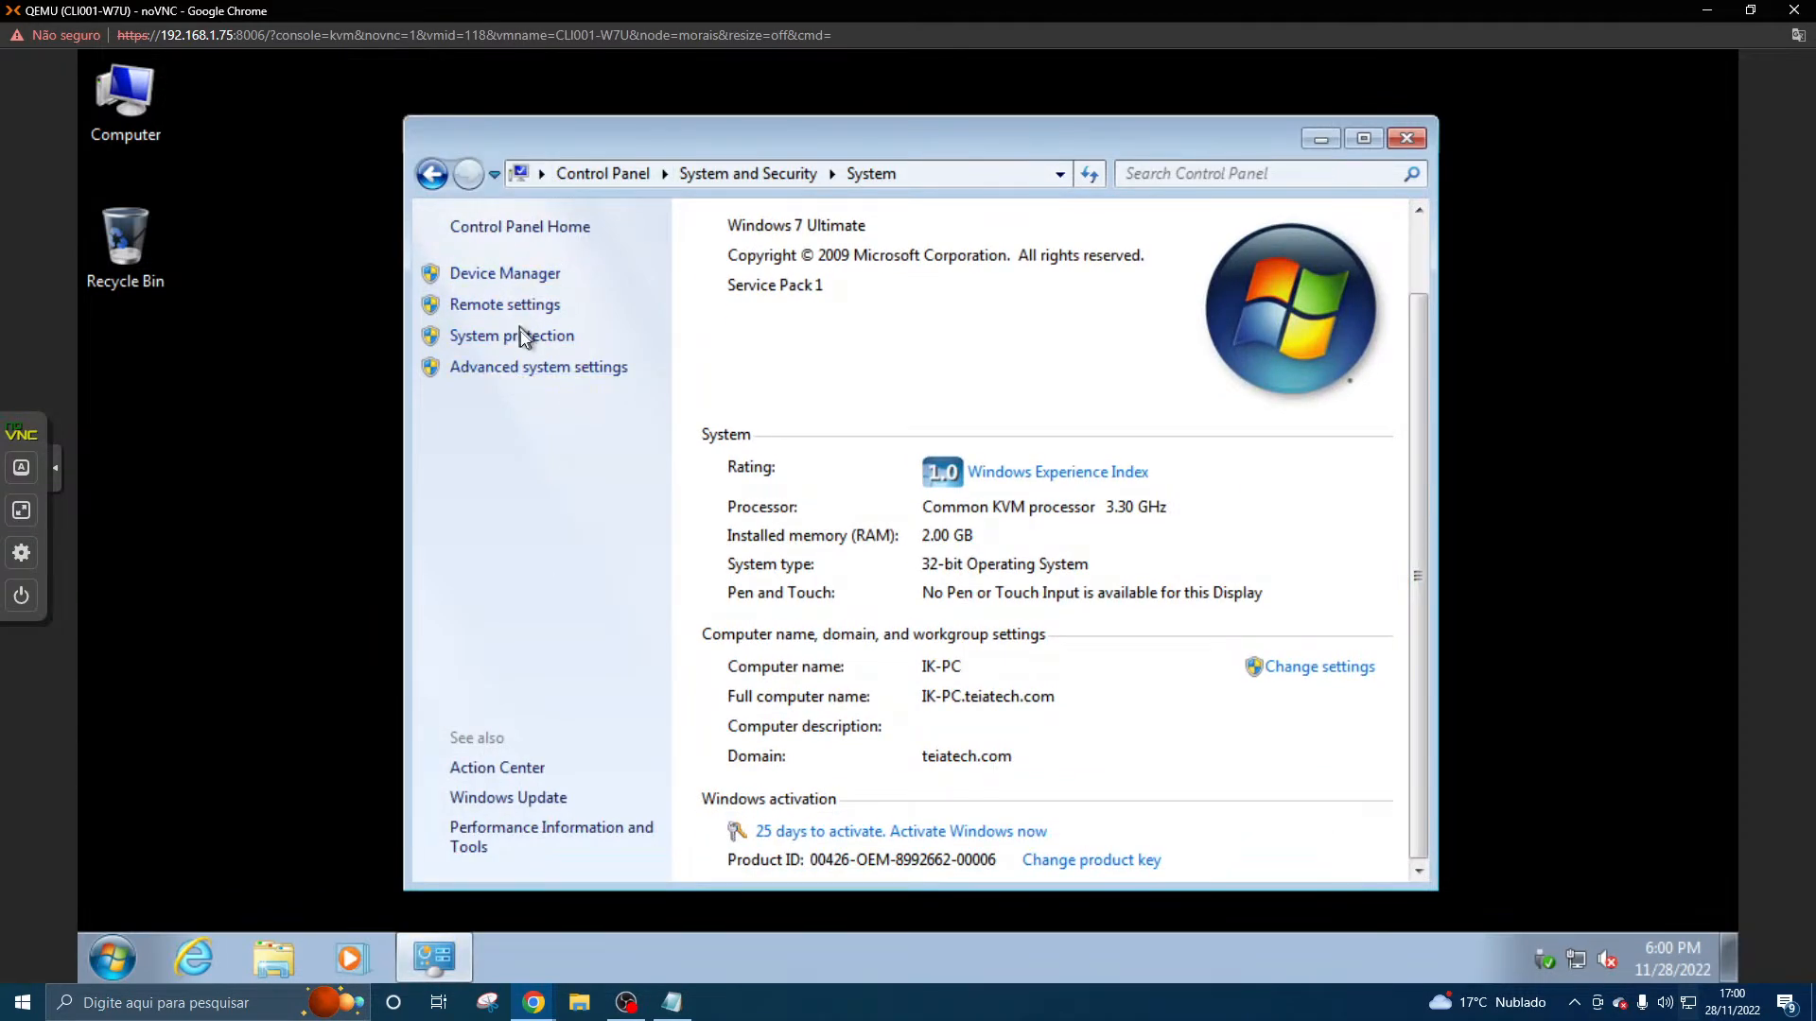
- Try to open the advanced system settings, dismiss the User Account Control prompt, and close the System window
{"action": "left_click", "coordinate": [516, 368]}
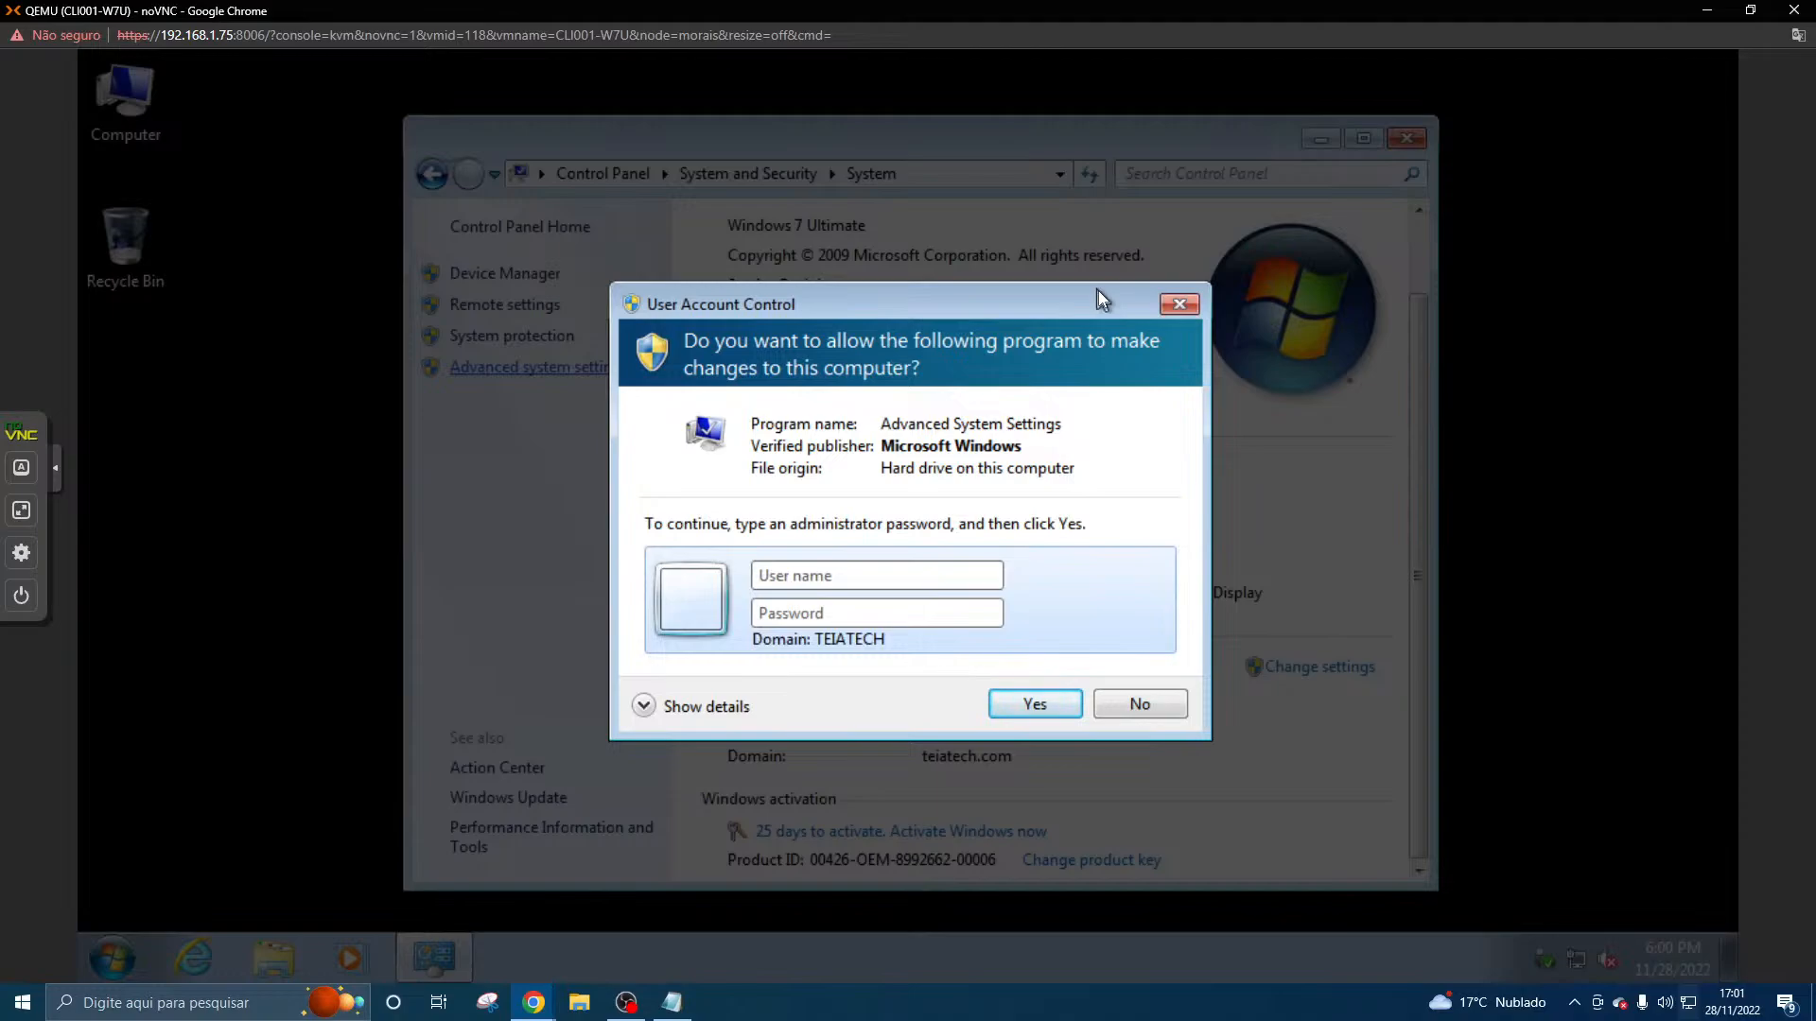
{"action": "left_click", "coordinate": [1176, 304]}
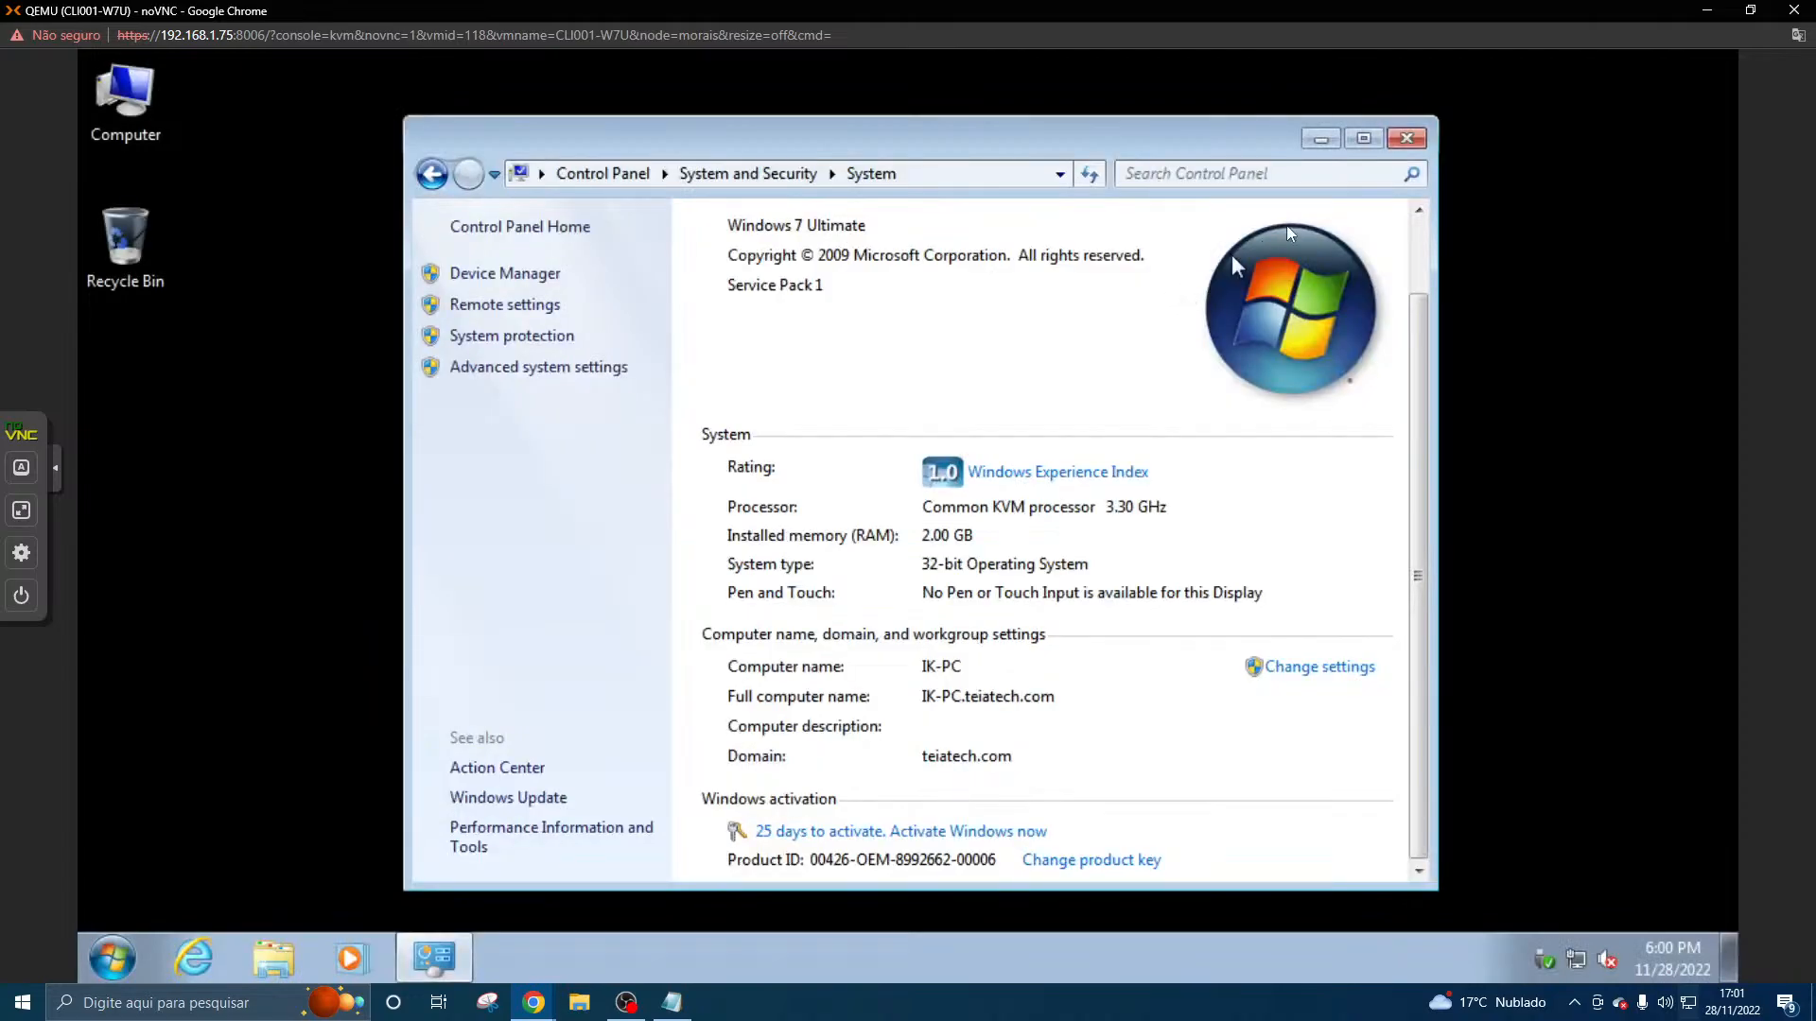
{"action": "left_click", "coordinate": [1405, 135]}
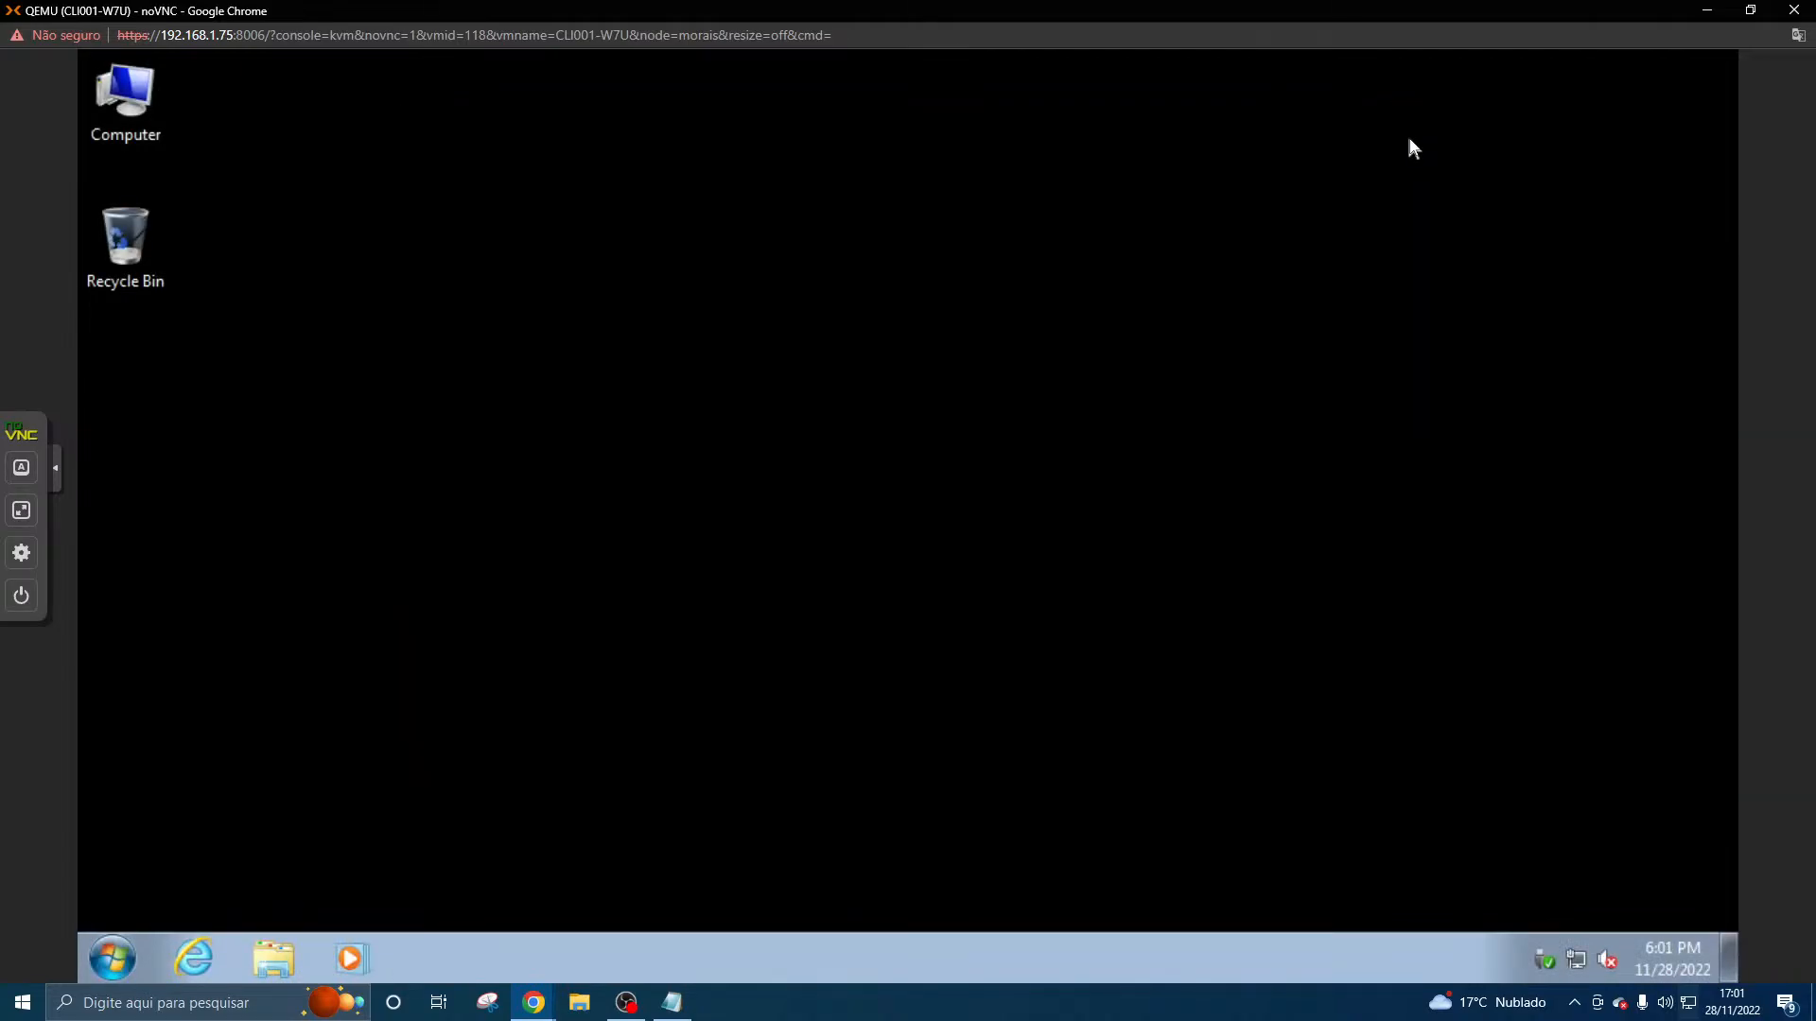
- Start Task Manager on the Windows 7 client to check that it opens, and close it
{"action": "right_click", "coordinate": [1655, 951]}
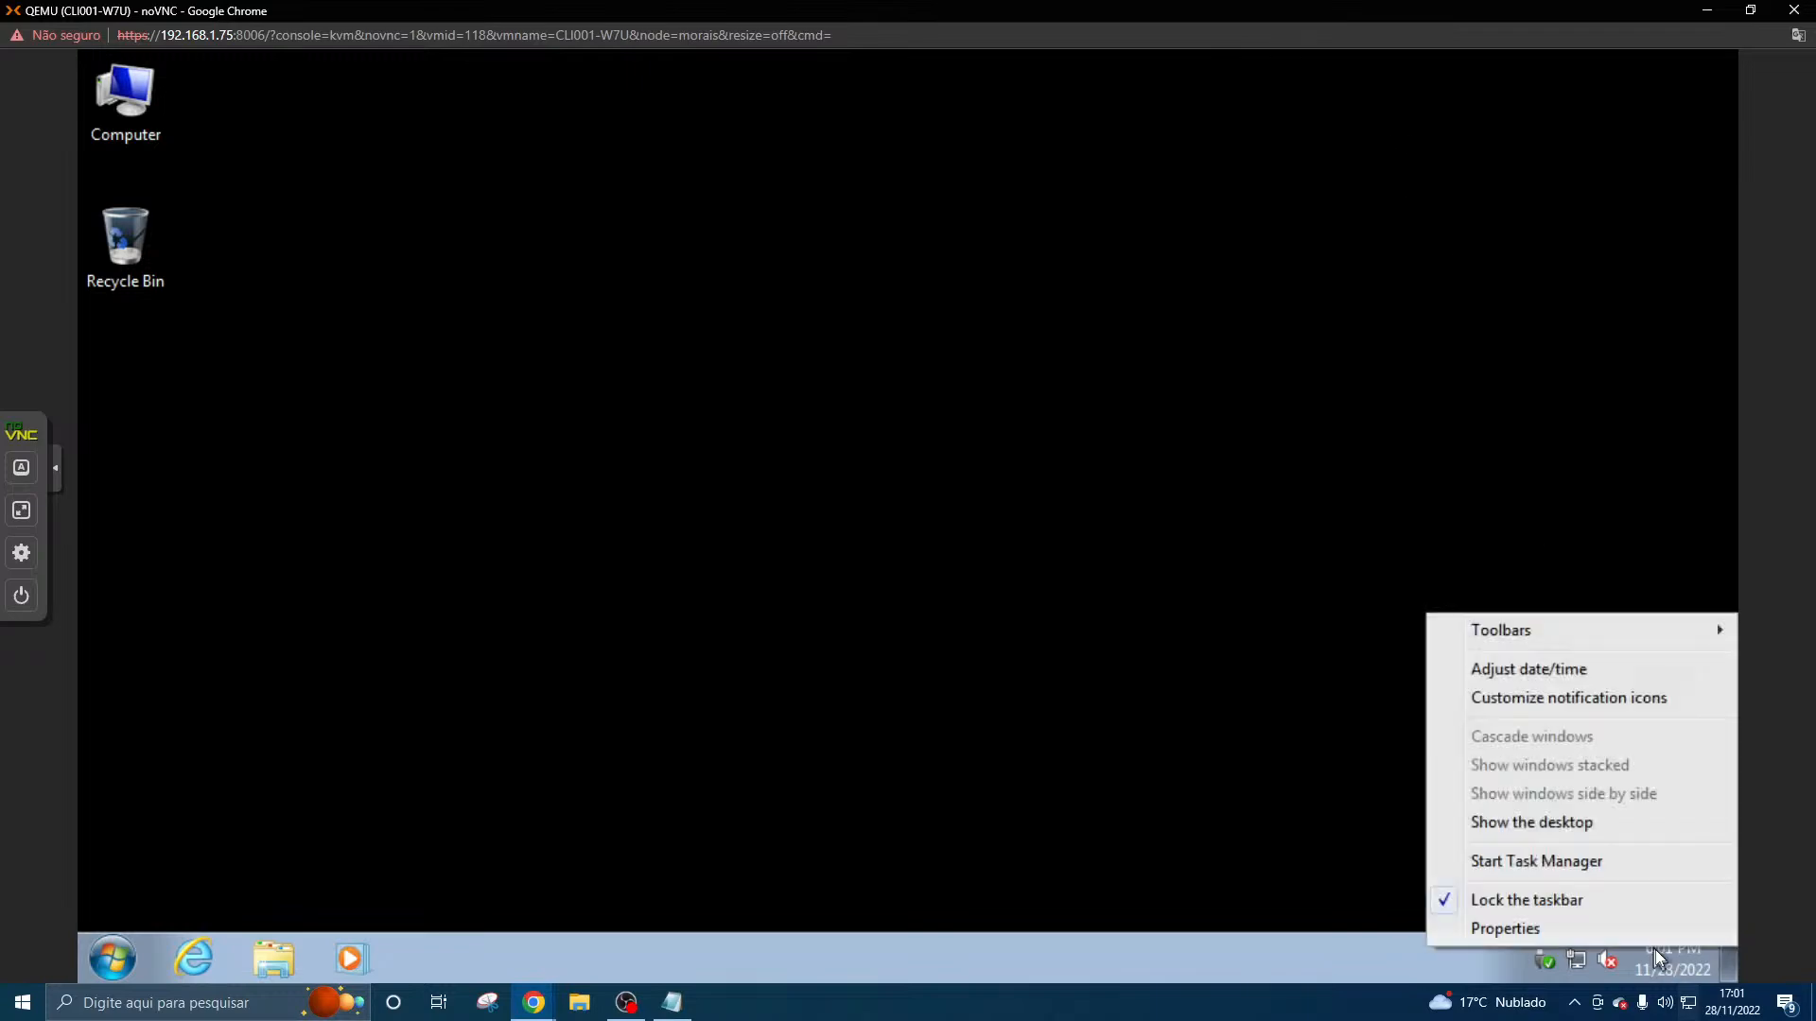
{"action": "left_click", "coordinate": [1619, 853]}
{"action": "left_click", "coordinate": [602, 85]}
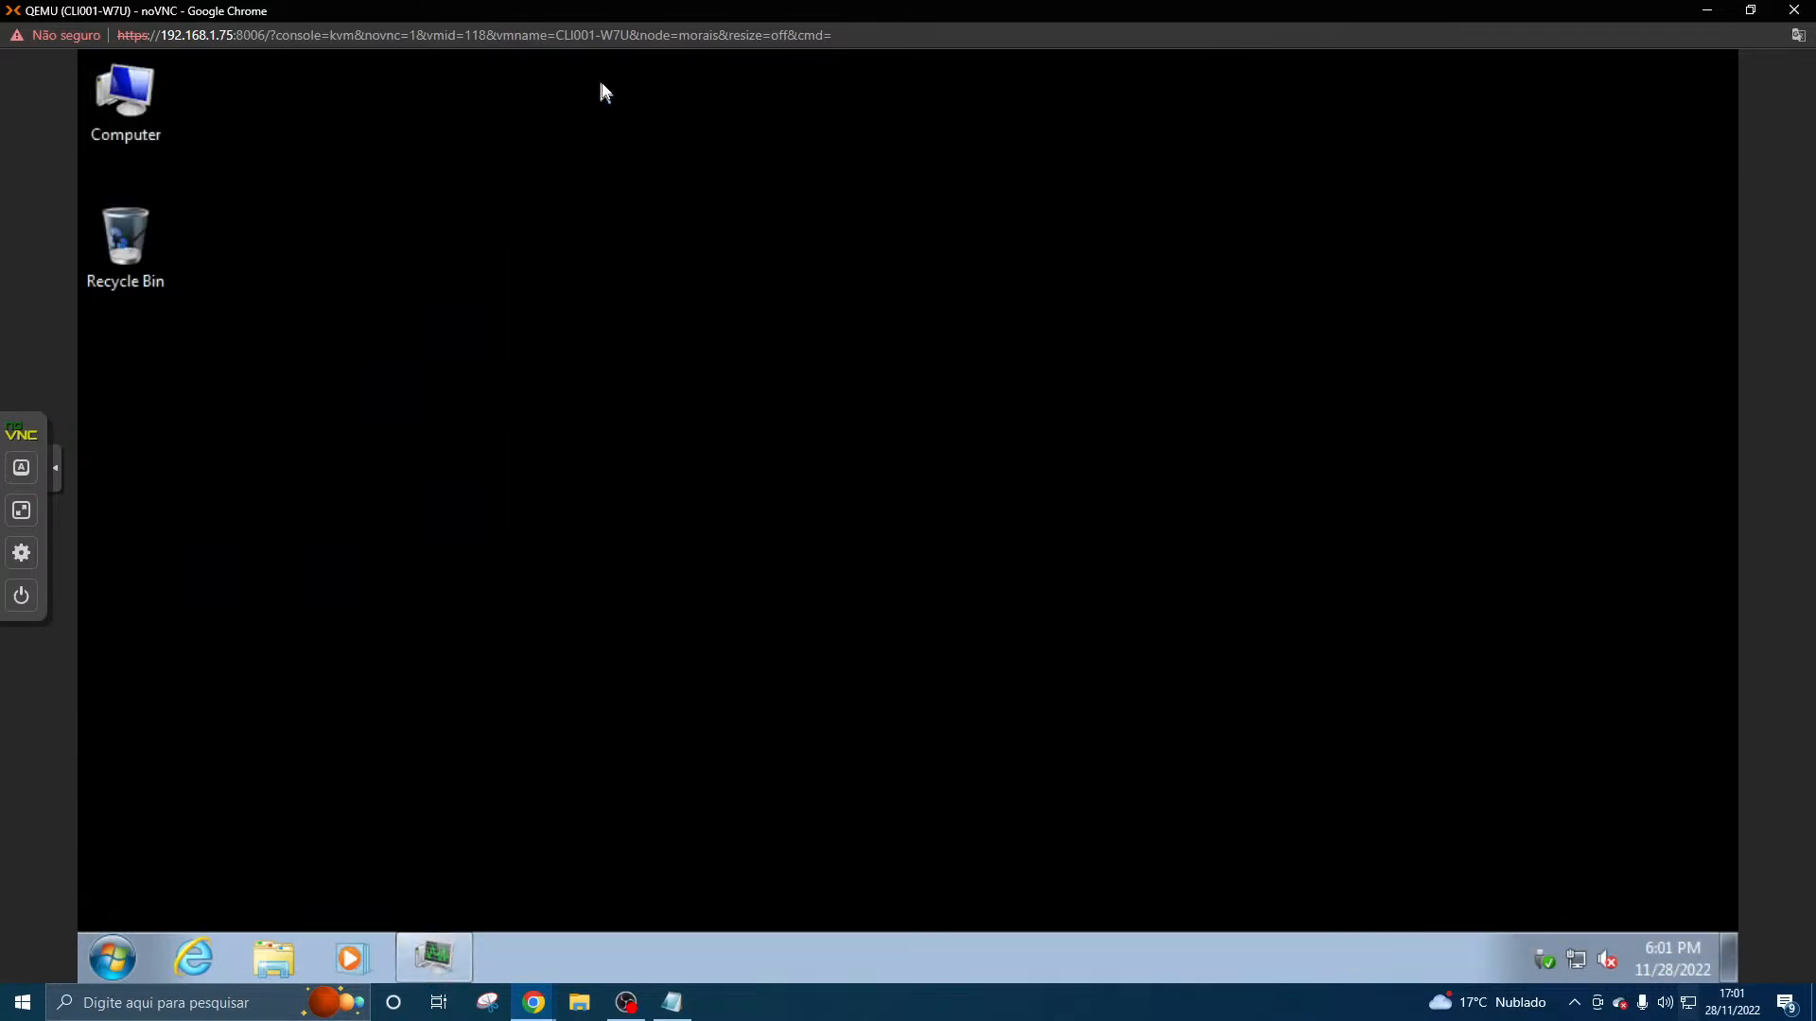
- Open the Date and Time settings, try to change the date and time, and dismiss the User Account Control prompt
{"action": "right_click", "coordinate": [1694, 961]}
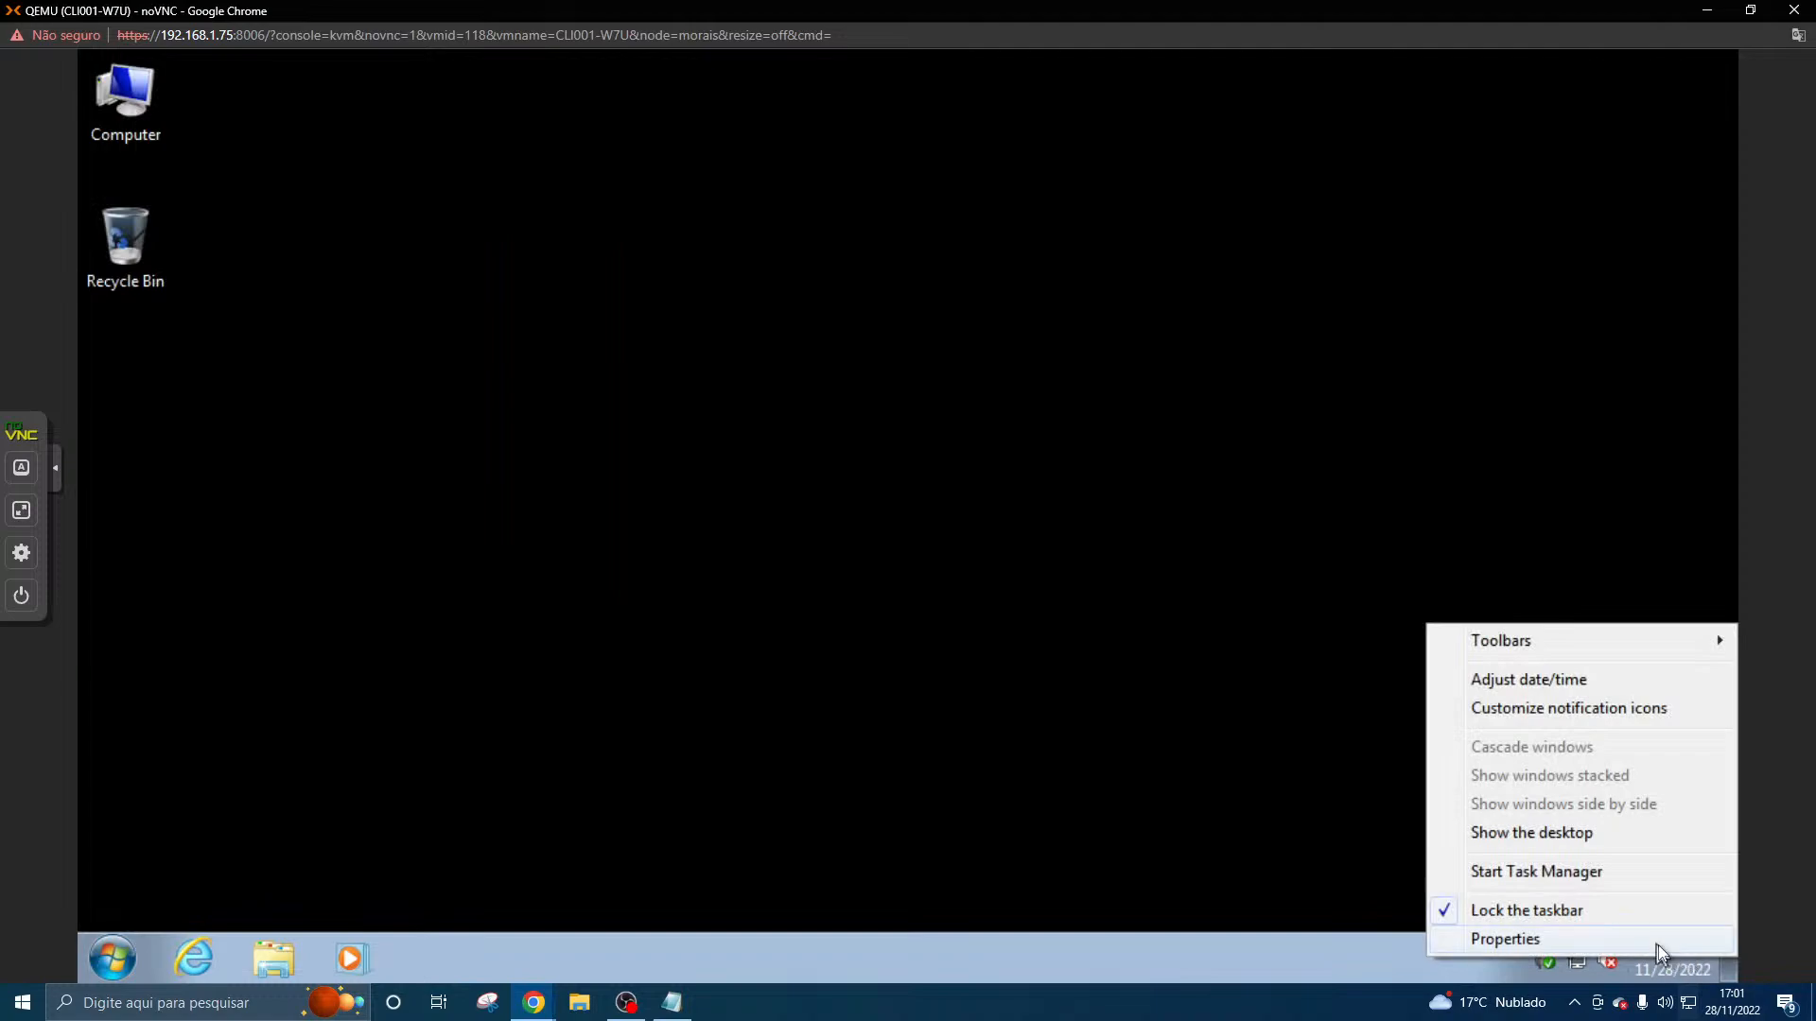
{"action": "left_click", "coordinate": [1619, 683]}
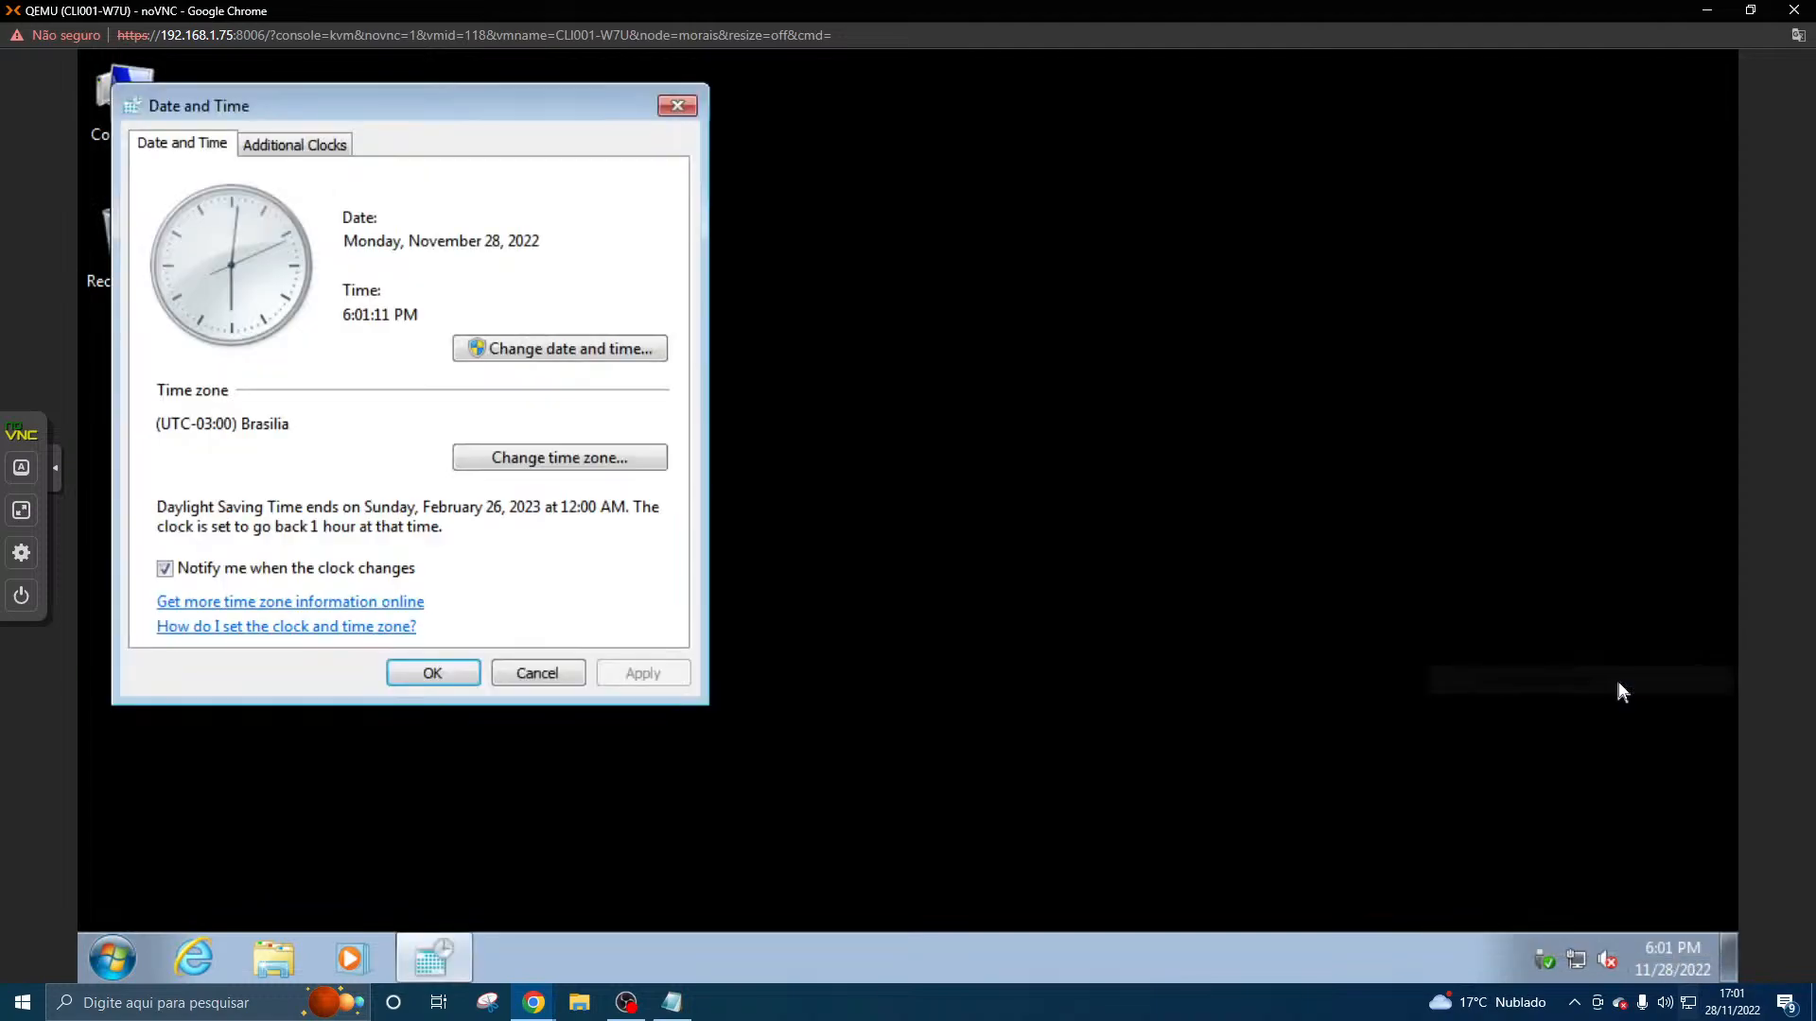
{"action": "left_click", "coordinate": [561, 340]}
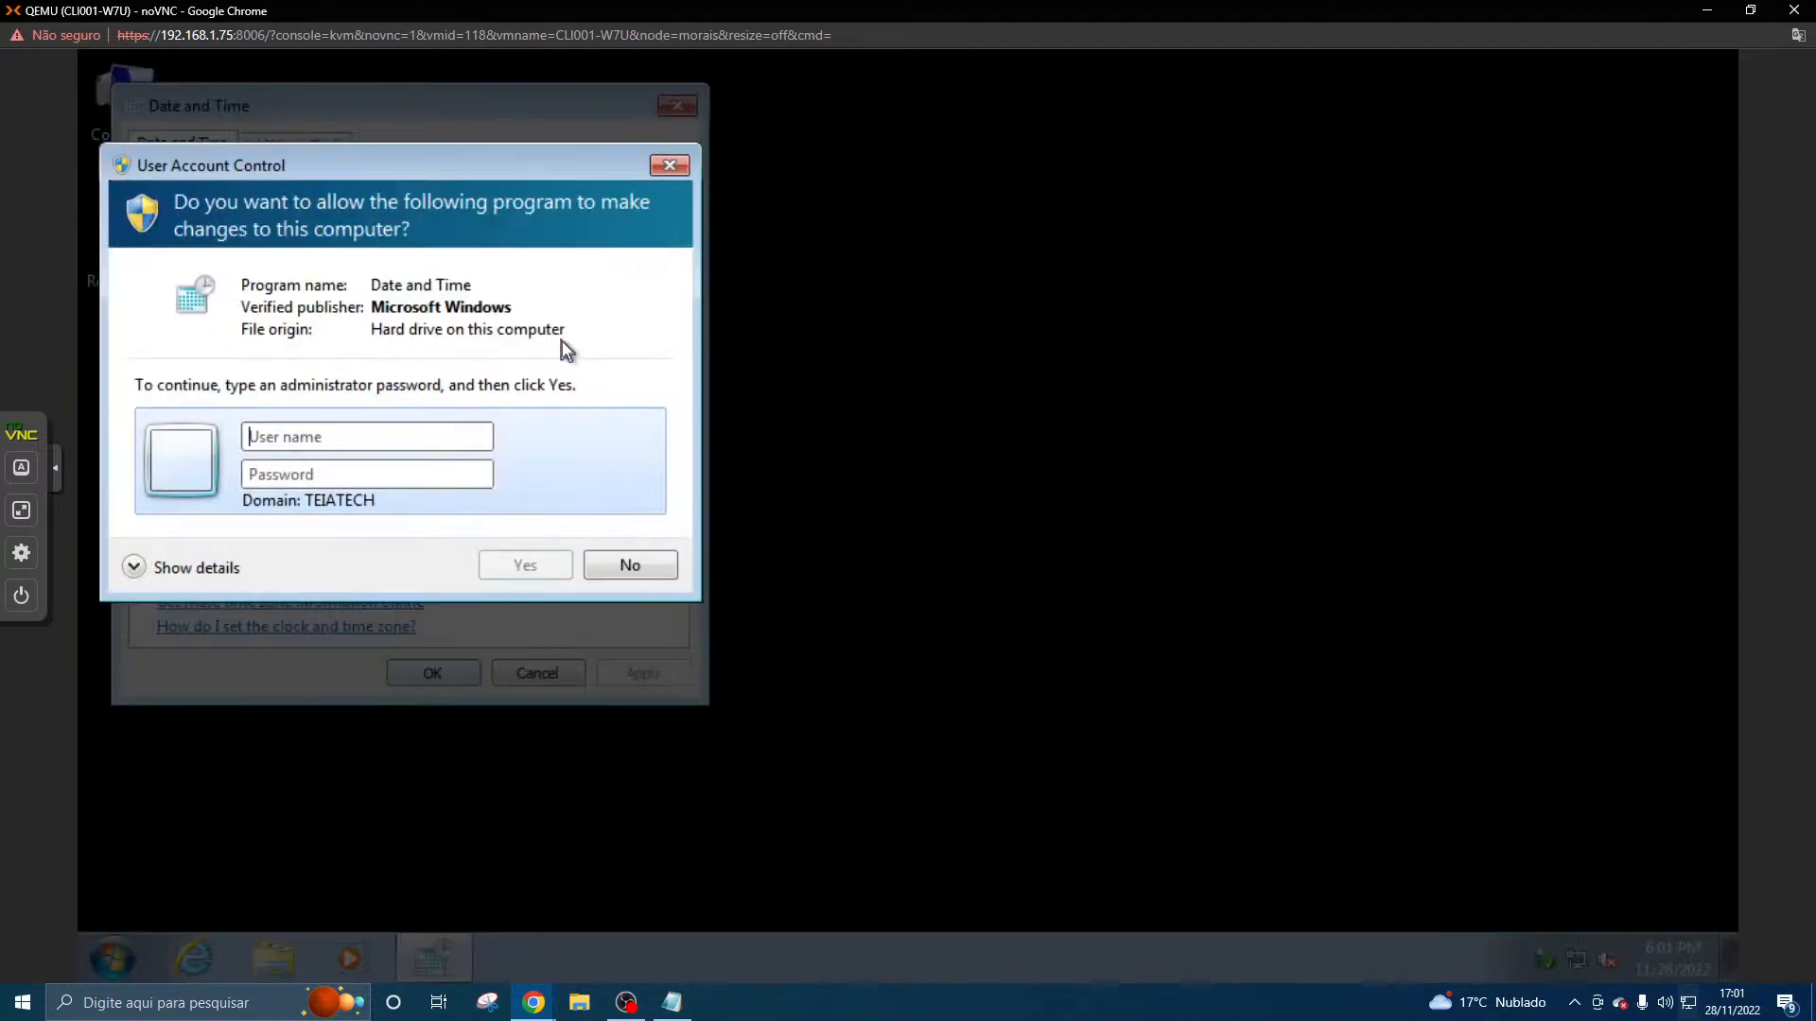
{"action": "left_click", "coordinate": [673, 168]}
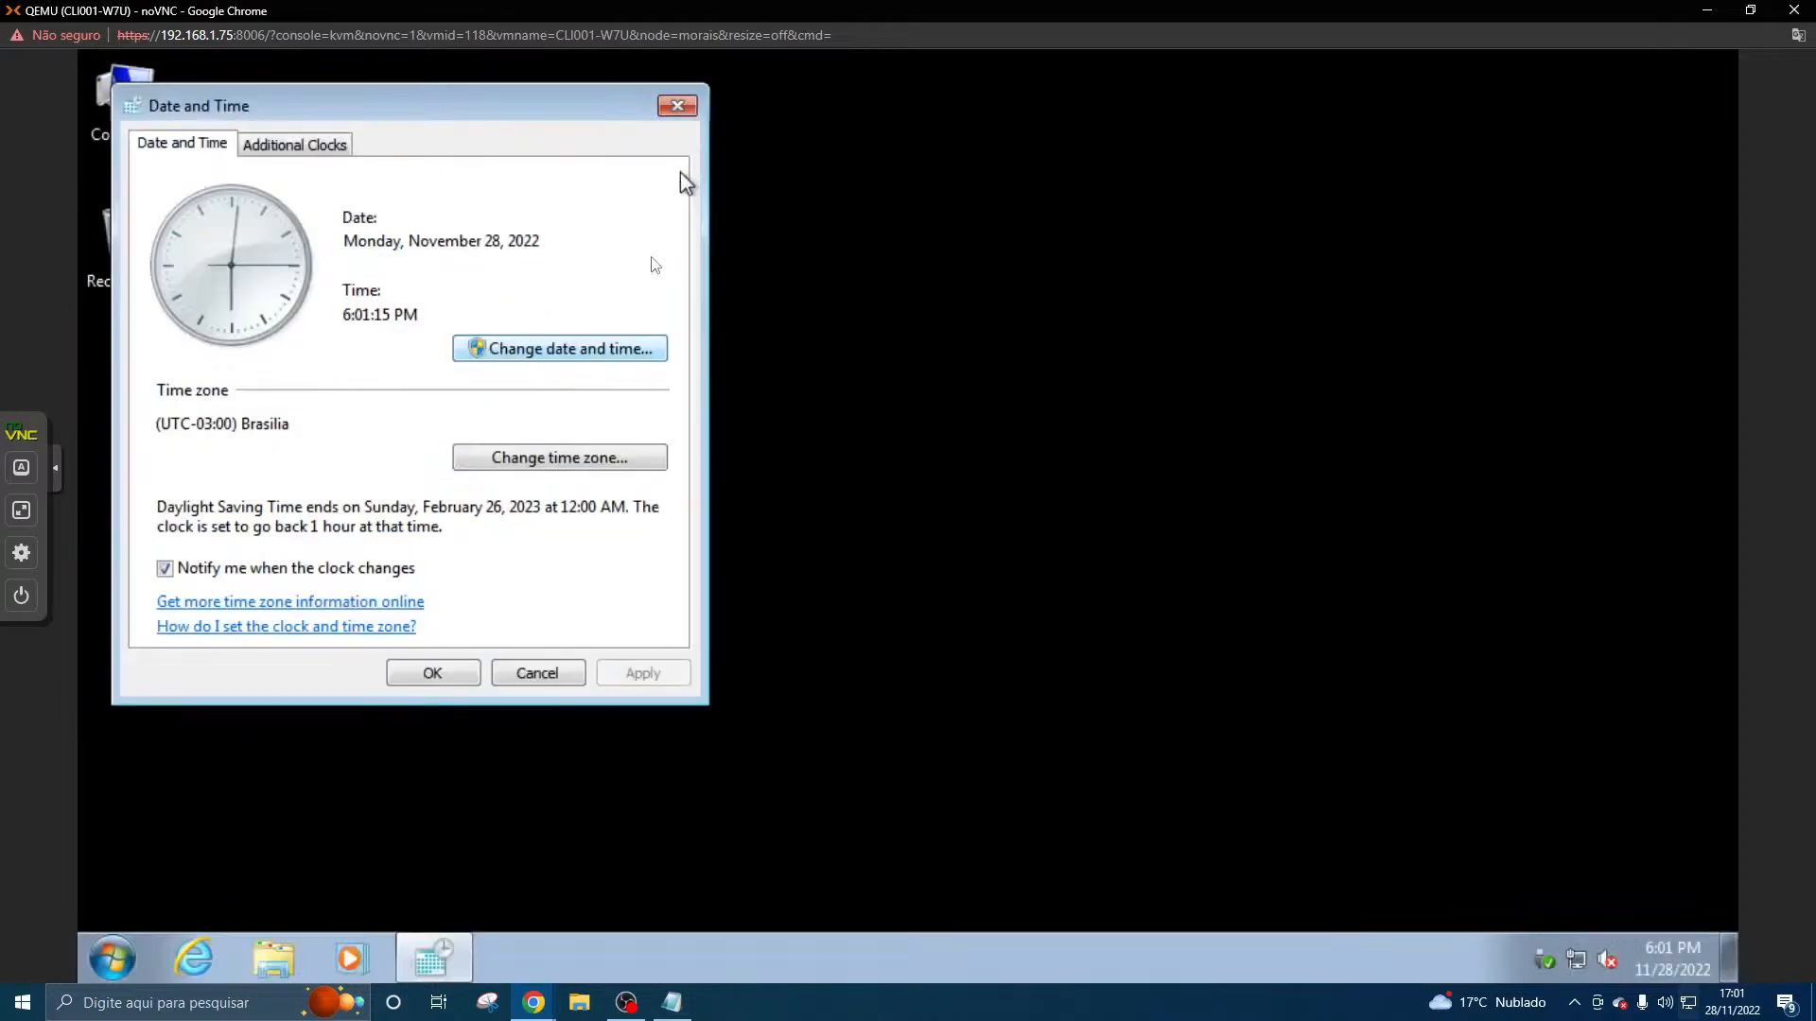
- Set the client's time zone to (UTC-04:30) Caracas
{"action": "left_click", "coordinate": [598, 452]}
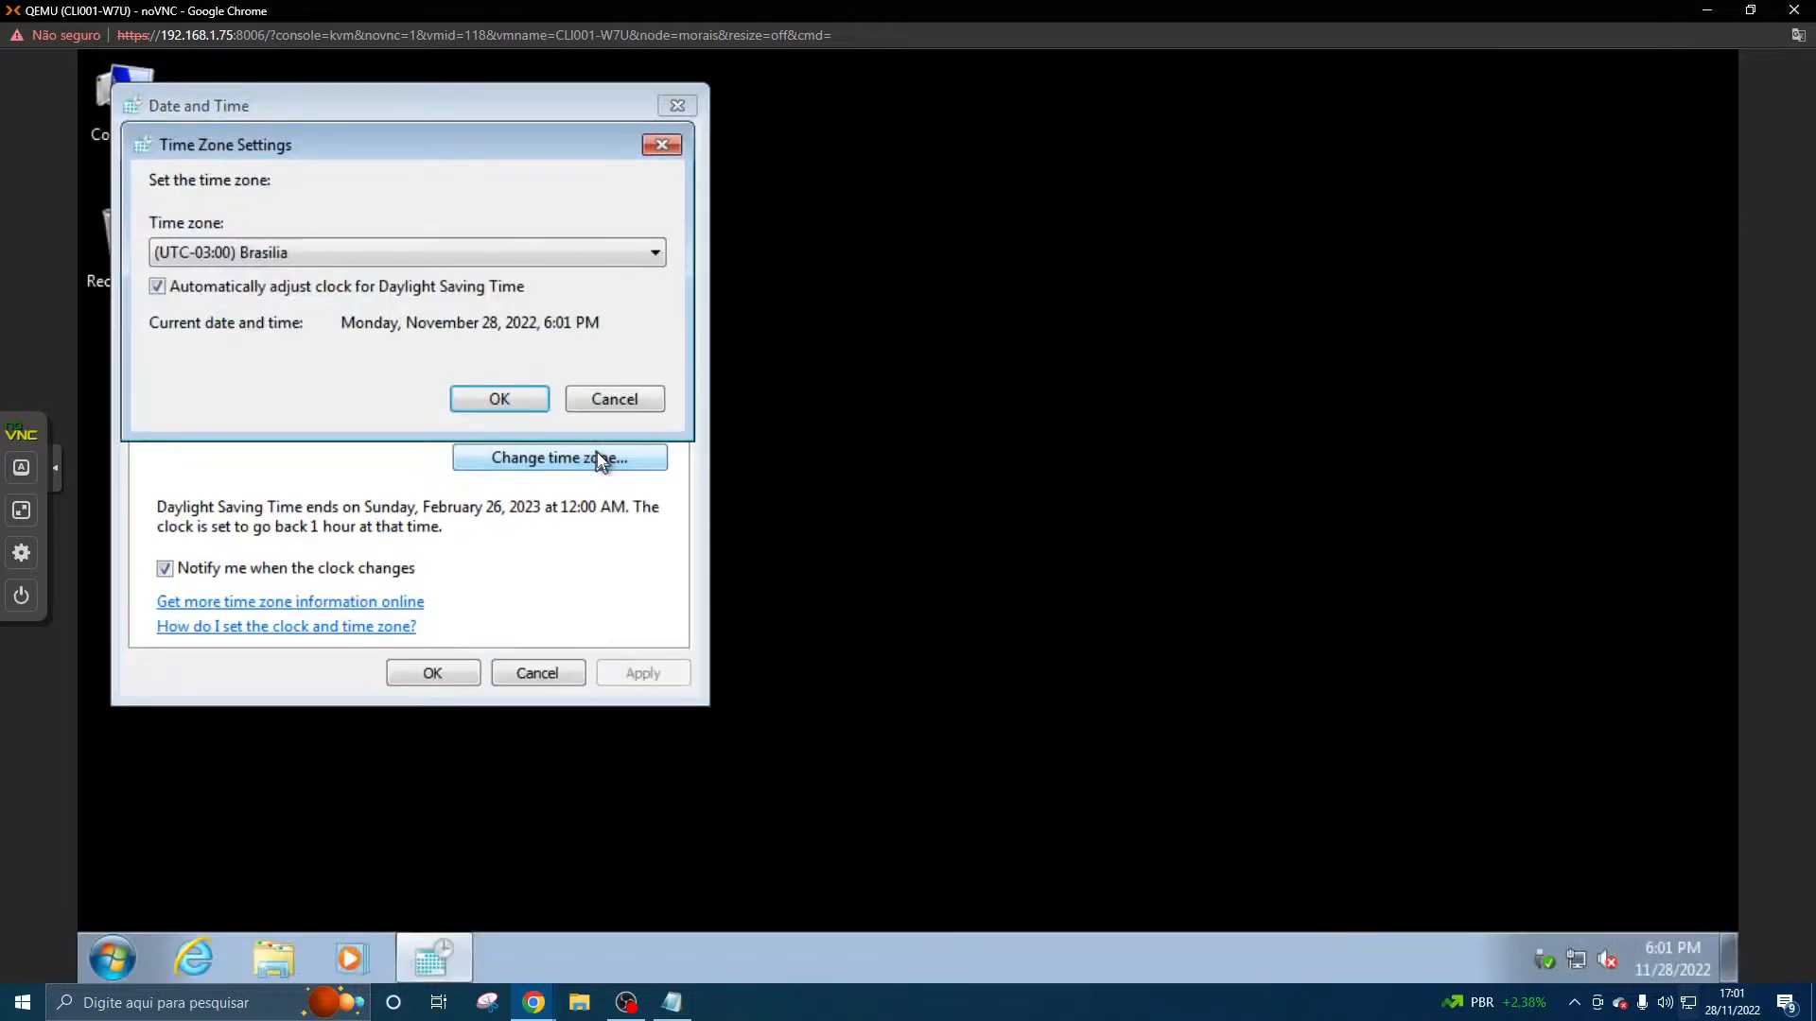
{"action": "left_click", "coordinate": [547, 252]}
{"action": "scroll", "coordinate": [542, 322], "scroll_direction": "up", "scroll_amount": 2}
{"action": "scroll", "coordinate": [530, 377], "scroll_direction": "down", "scroll_amount": 7}
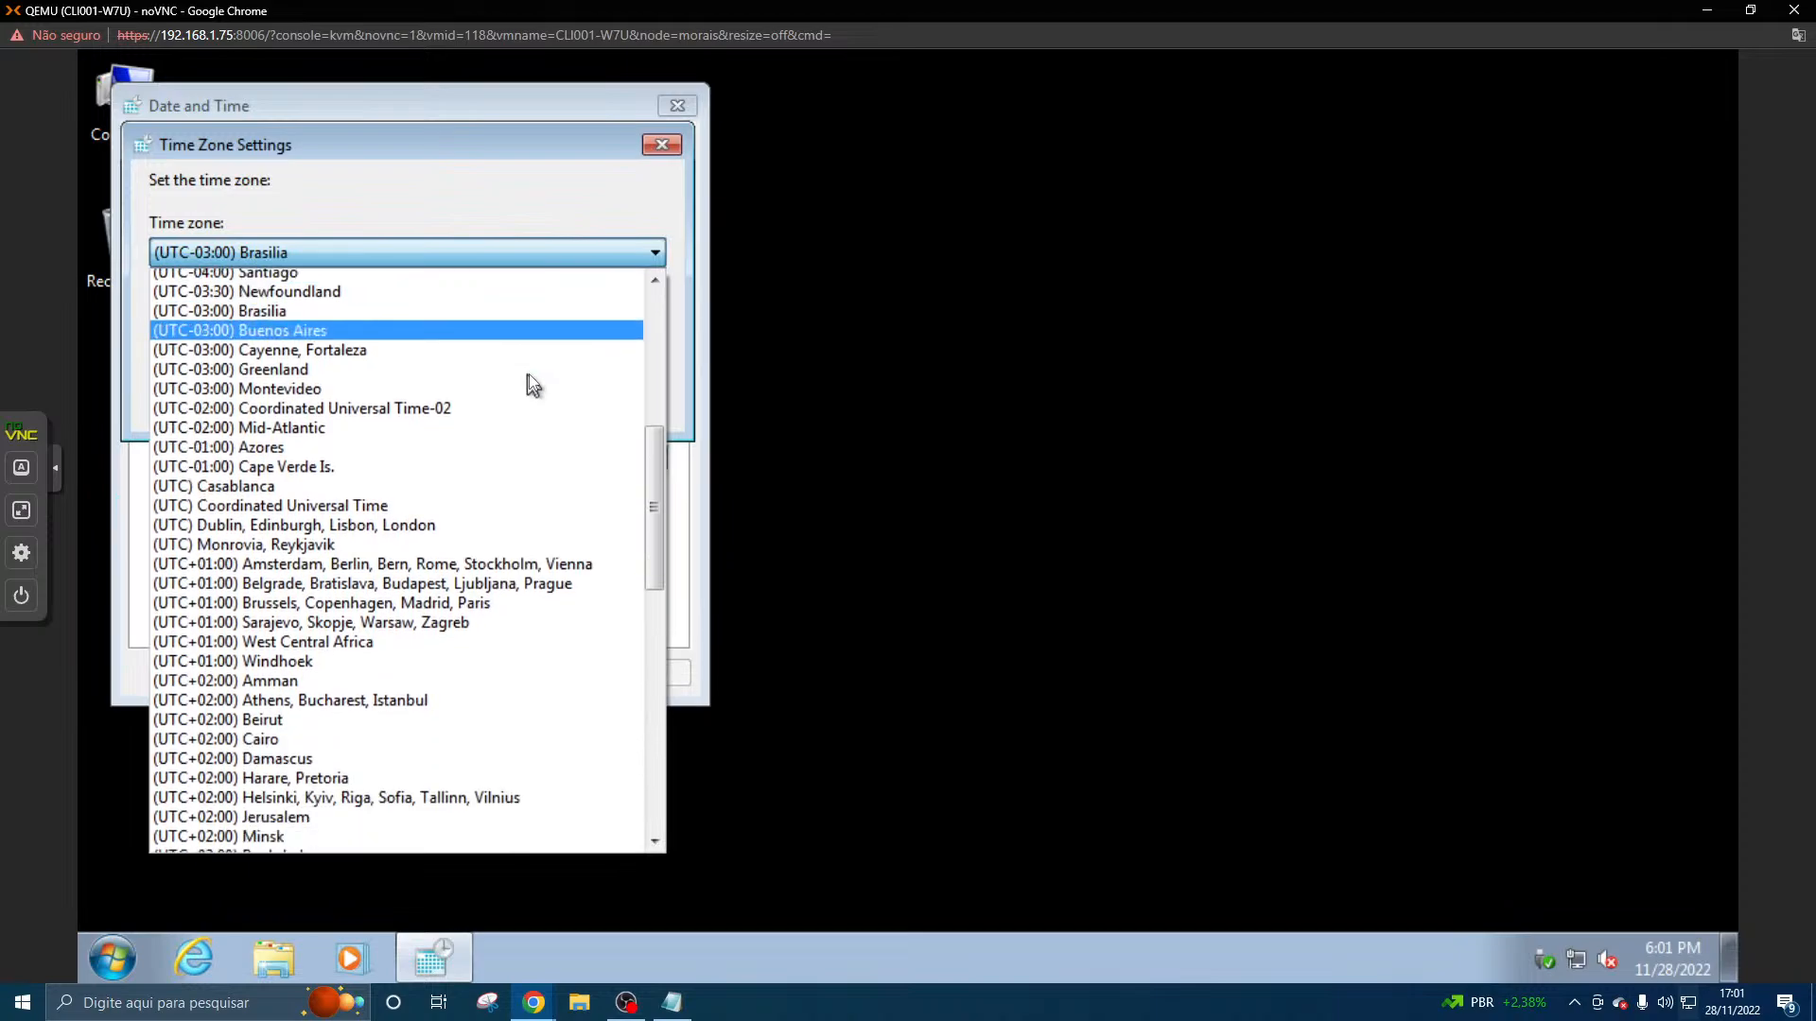
{"action": "scroll", "coordinate": [529, 388], "scroll_direction": "down", "scroll_amount": 10}
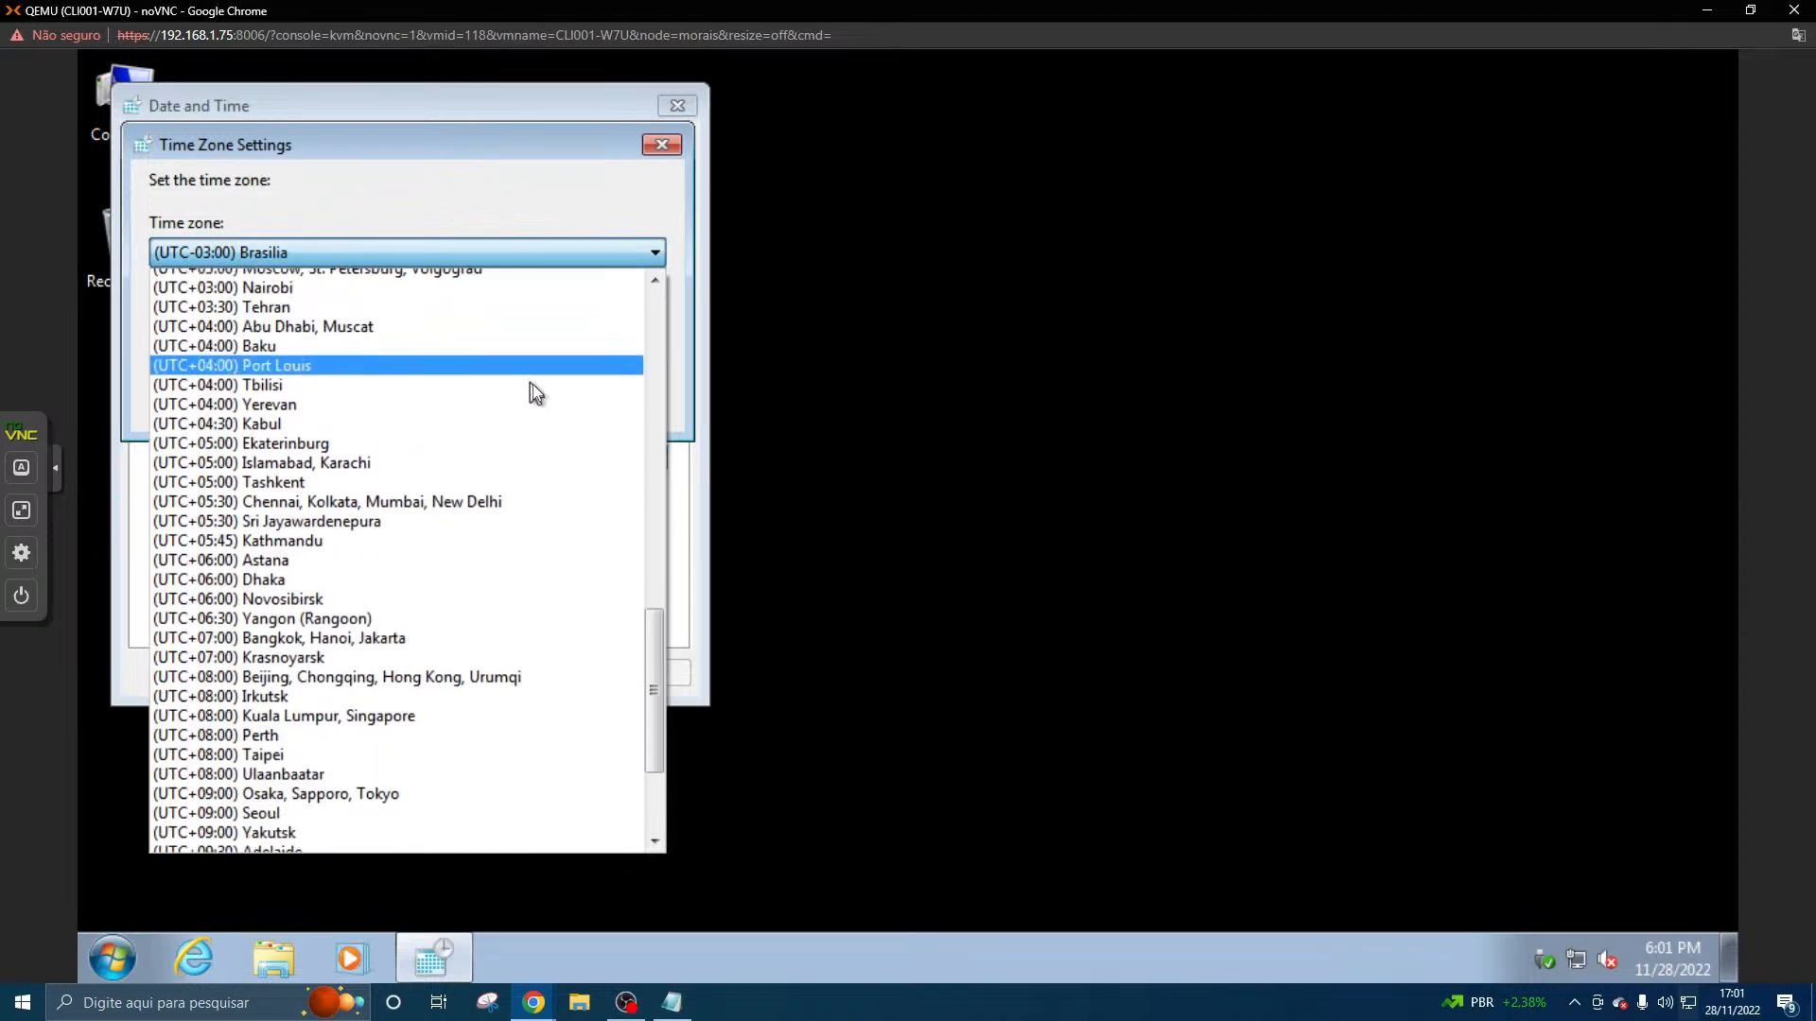
{"action": "scroll", "coordinate": [527, 395], "scroll_direction": "up", "scroll_amount": 14}
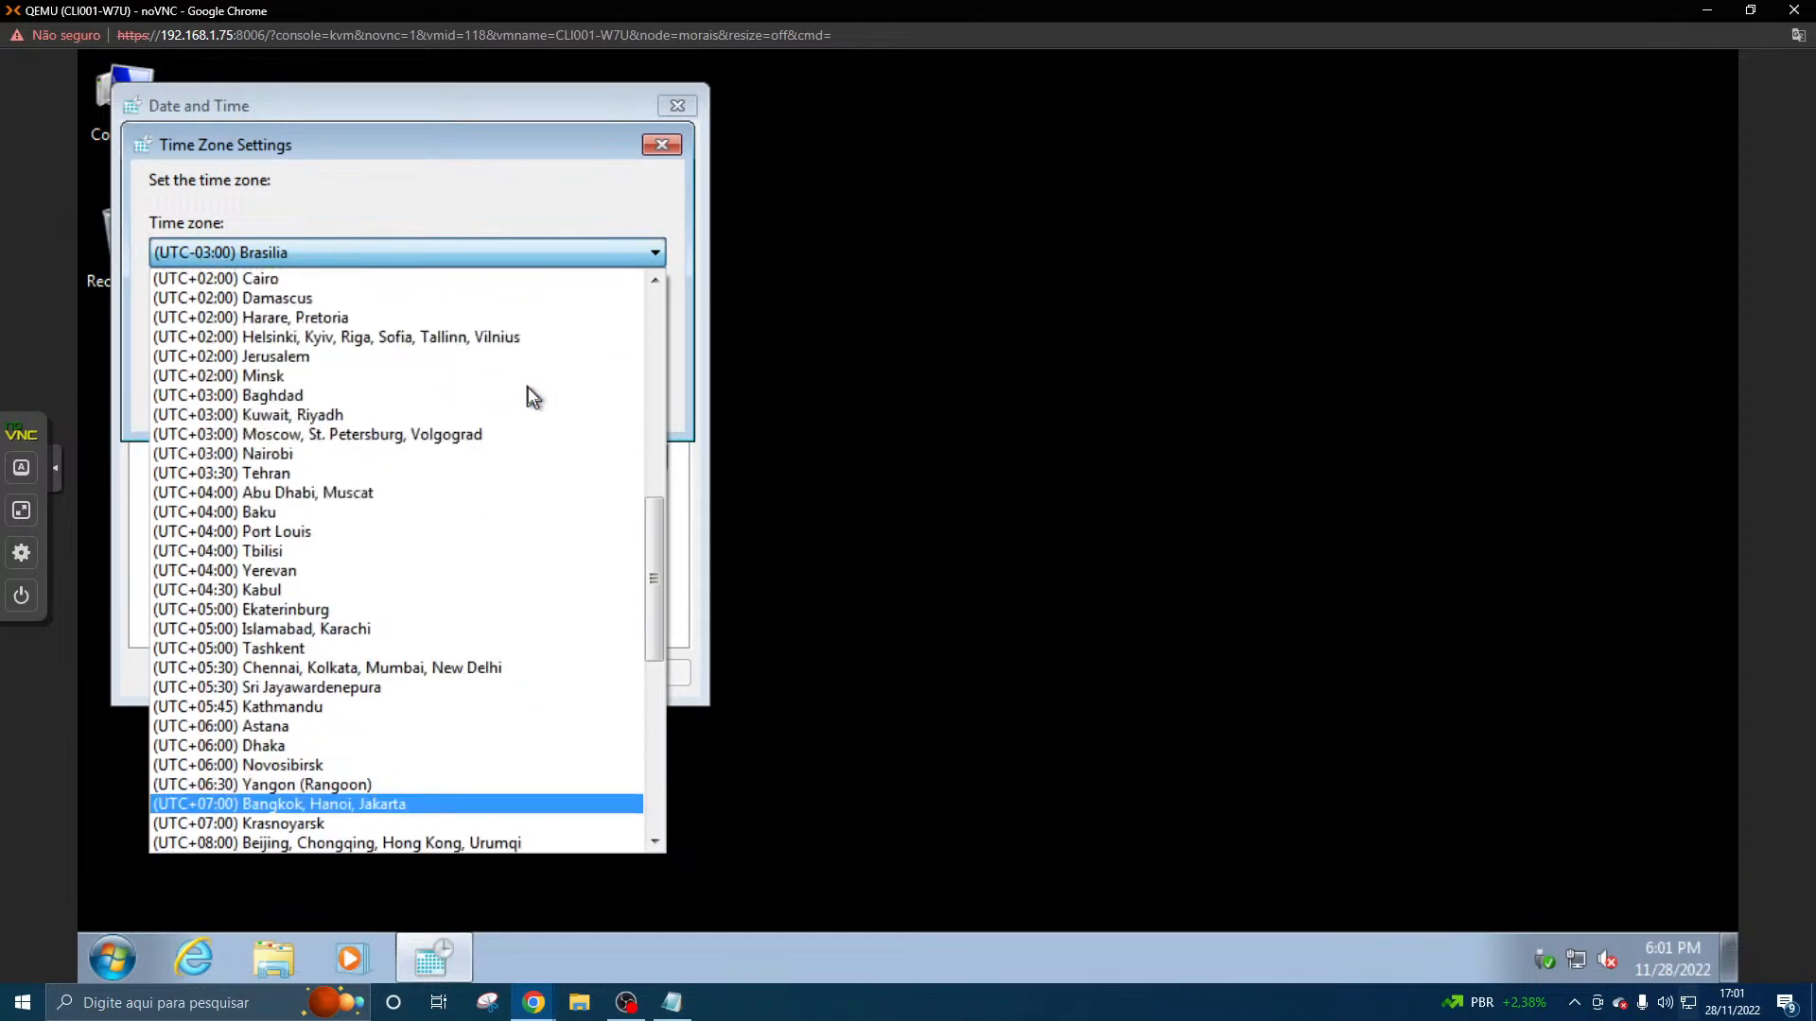
{"action": "scroll", "coordinate": [507, 501], "scroll_direction": "up", "scroll_amount": 3}
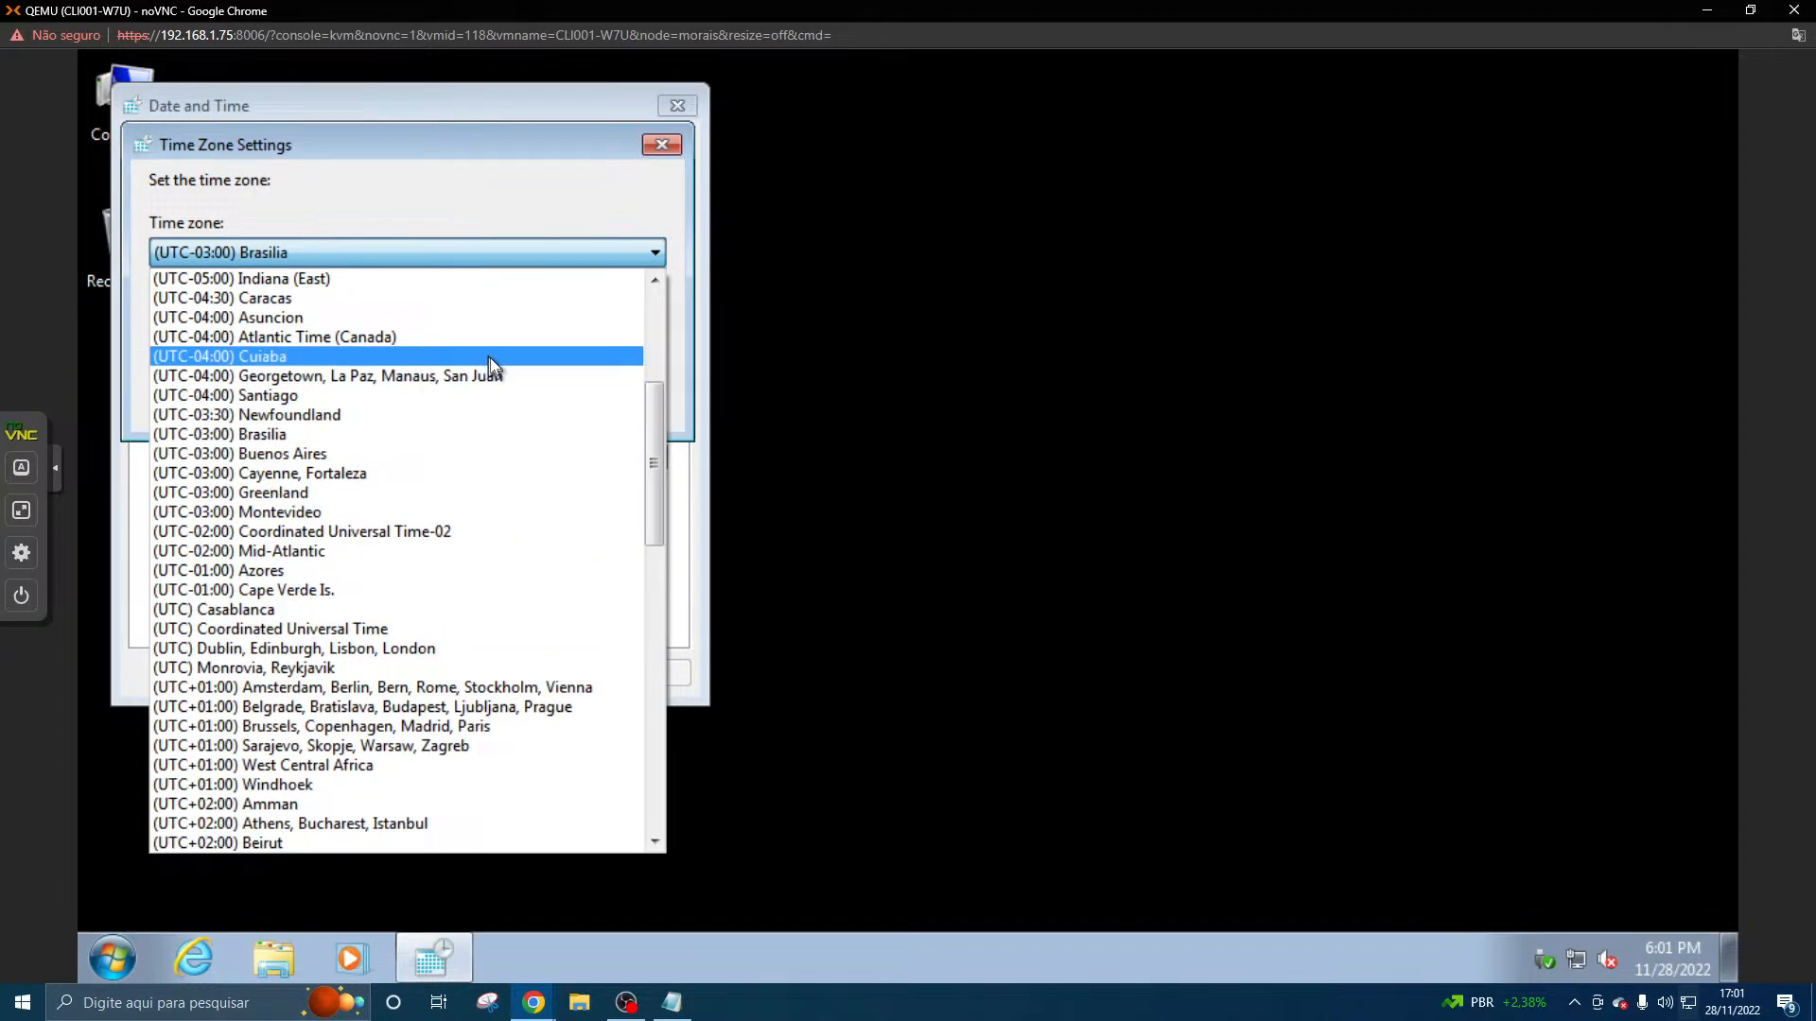
{"action": "scroll", "coordinate": [492, 356], "scroll_direction": "up", "scroll_amount": 1}
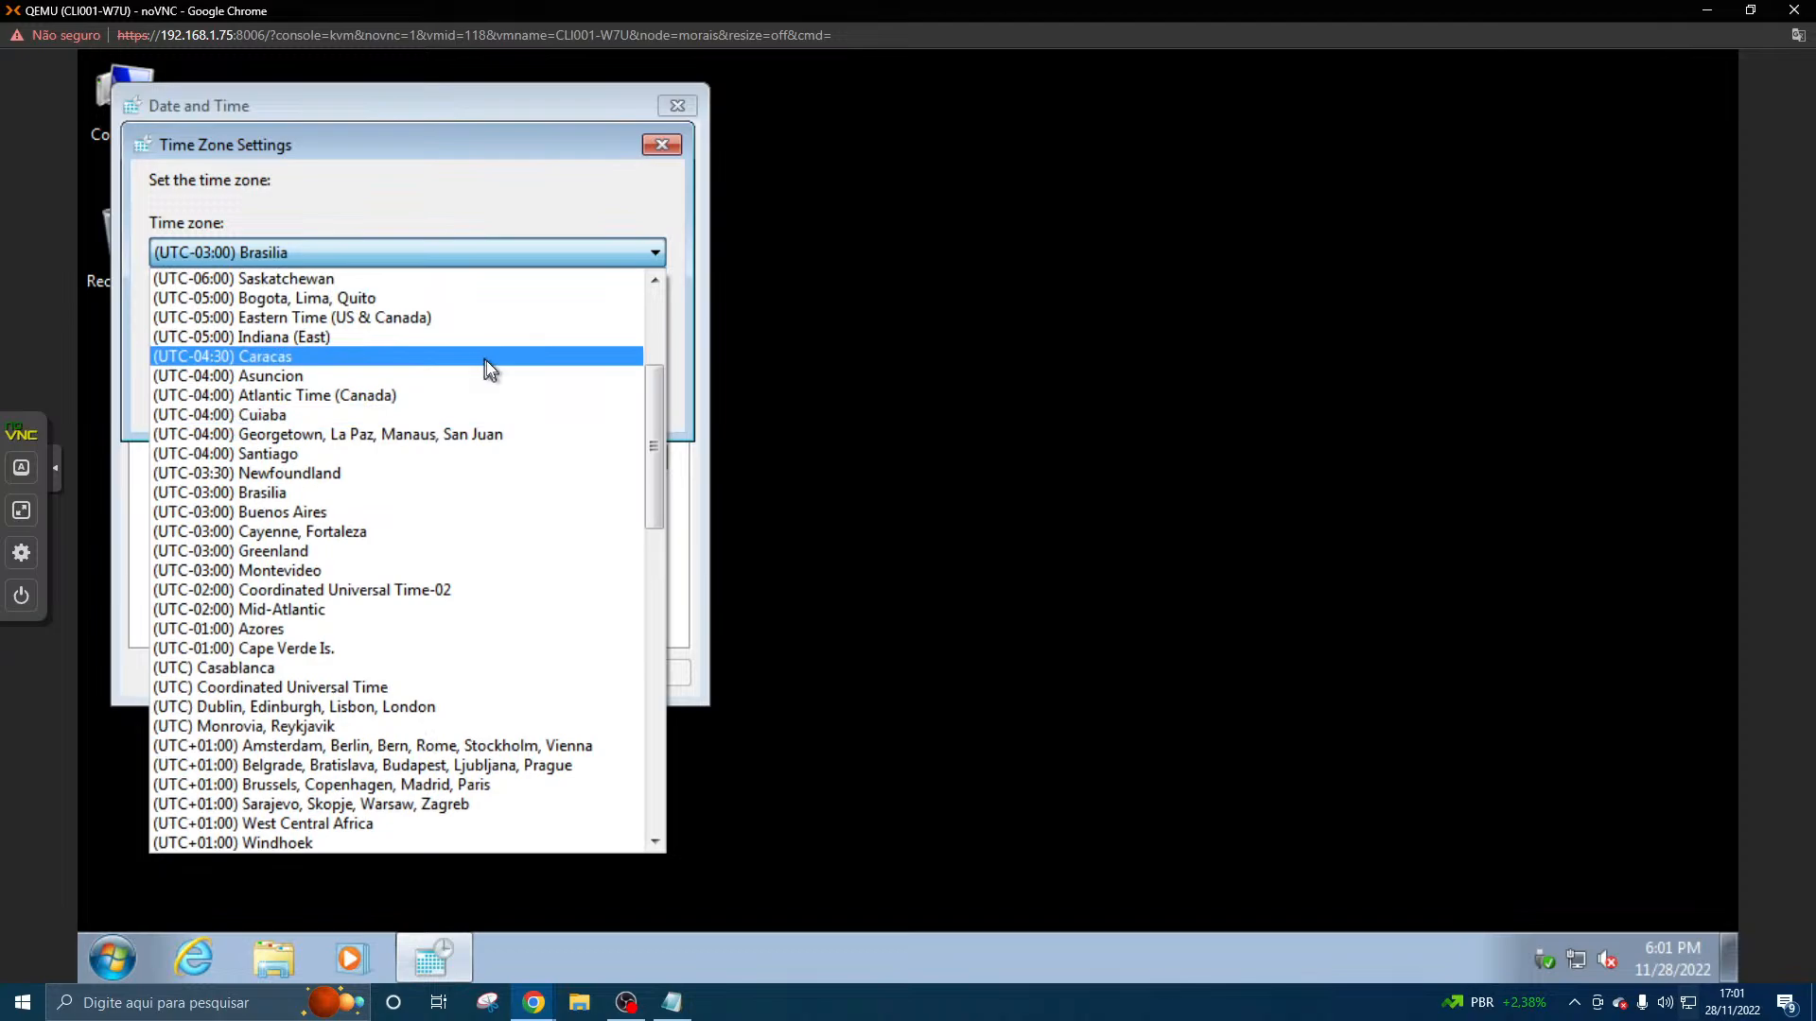
{"action": "left_click", "coordinate": [490, 357]}
{"action": "left_click", "coordinate": [495, 399]}
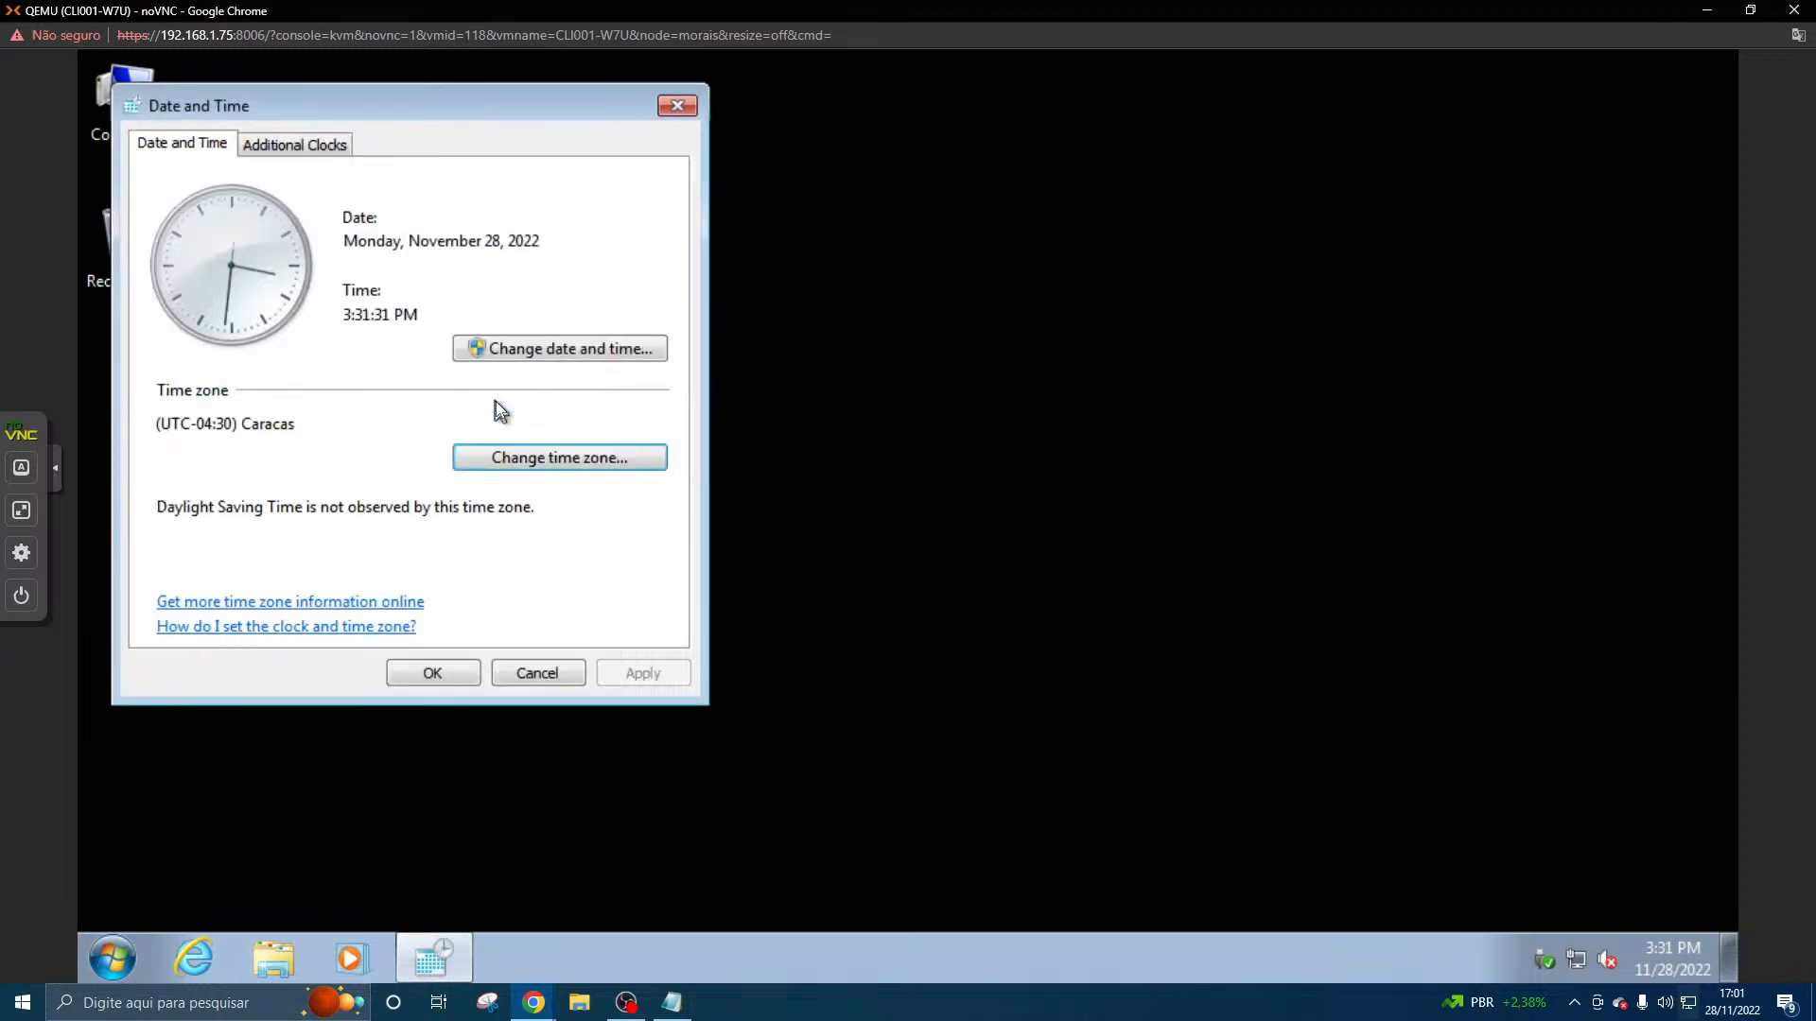
- Try twice more to change the date and time, dismissing the administrator credential prompt each time
{"action": "left_click", "coordinate": [502, 348]}
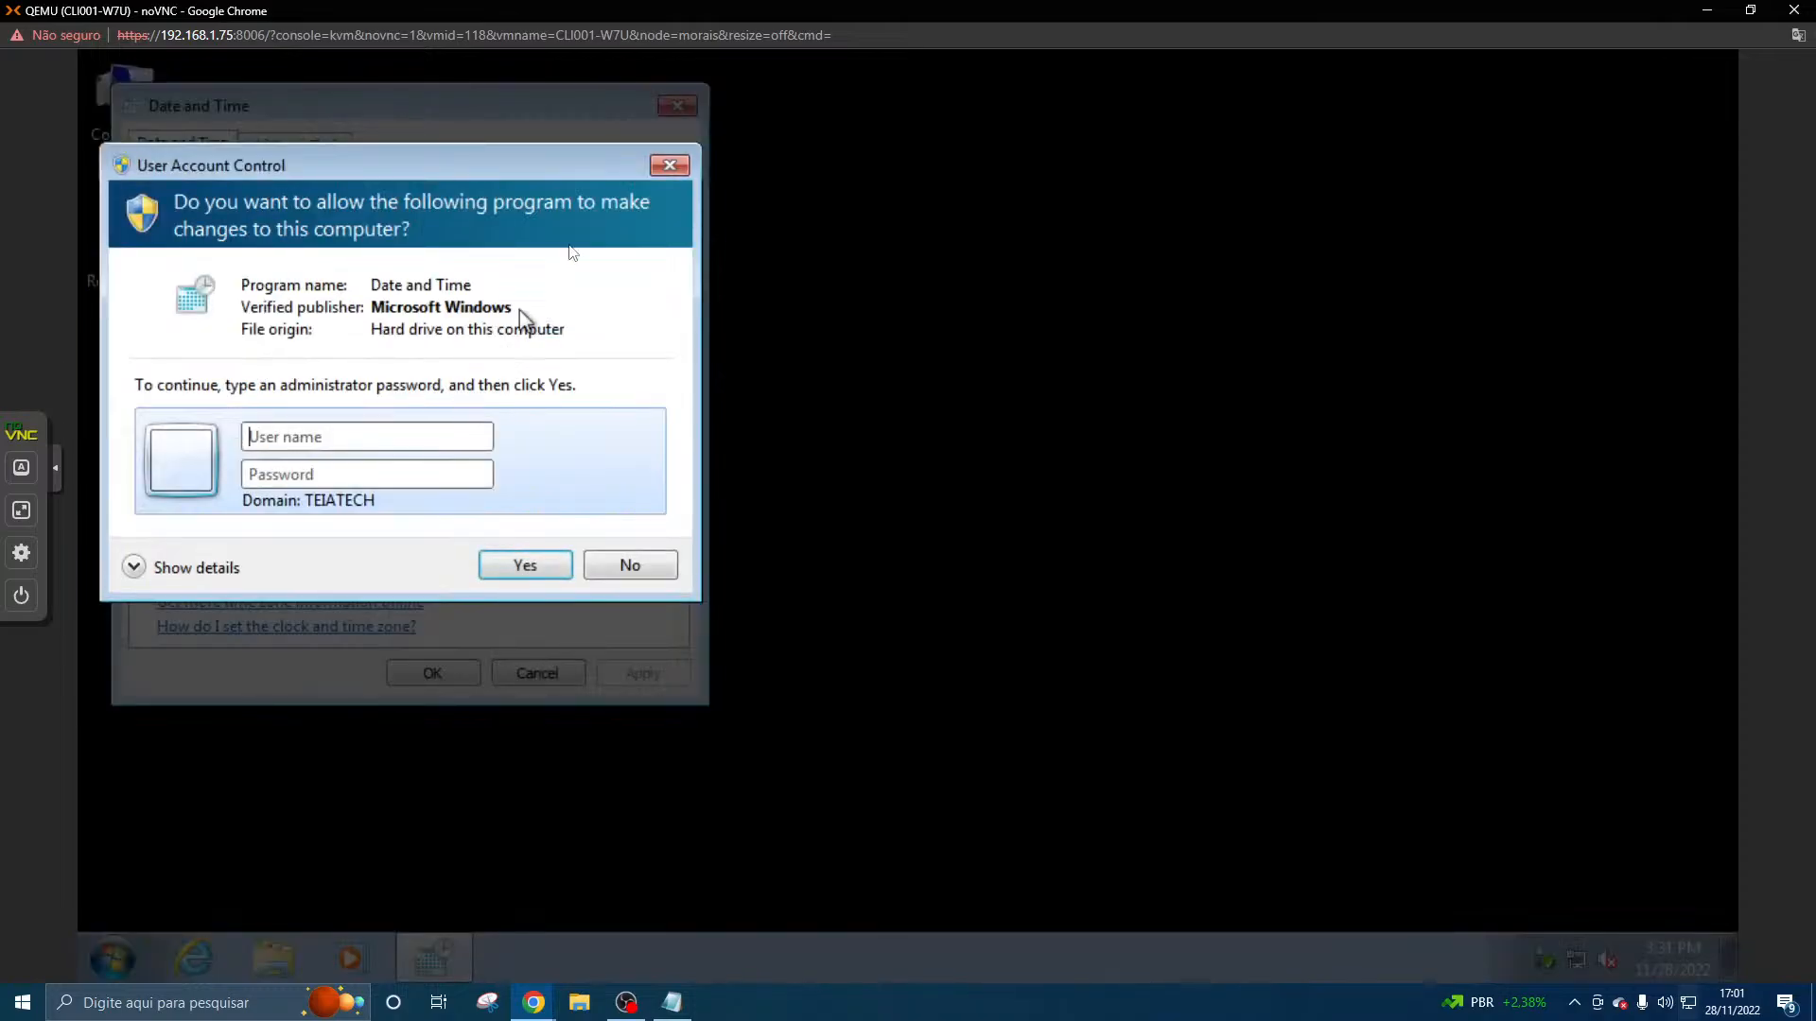
{"action": "left_click", "coordinate": [657, 170]}
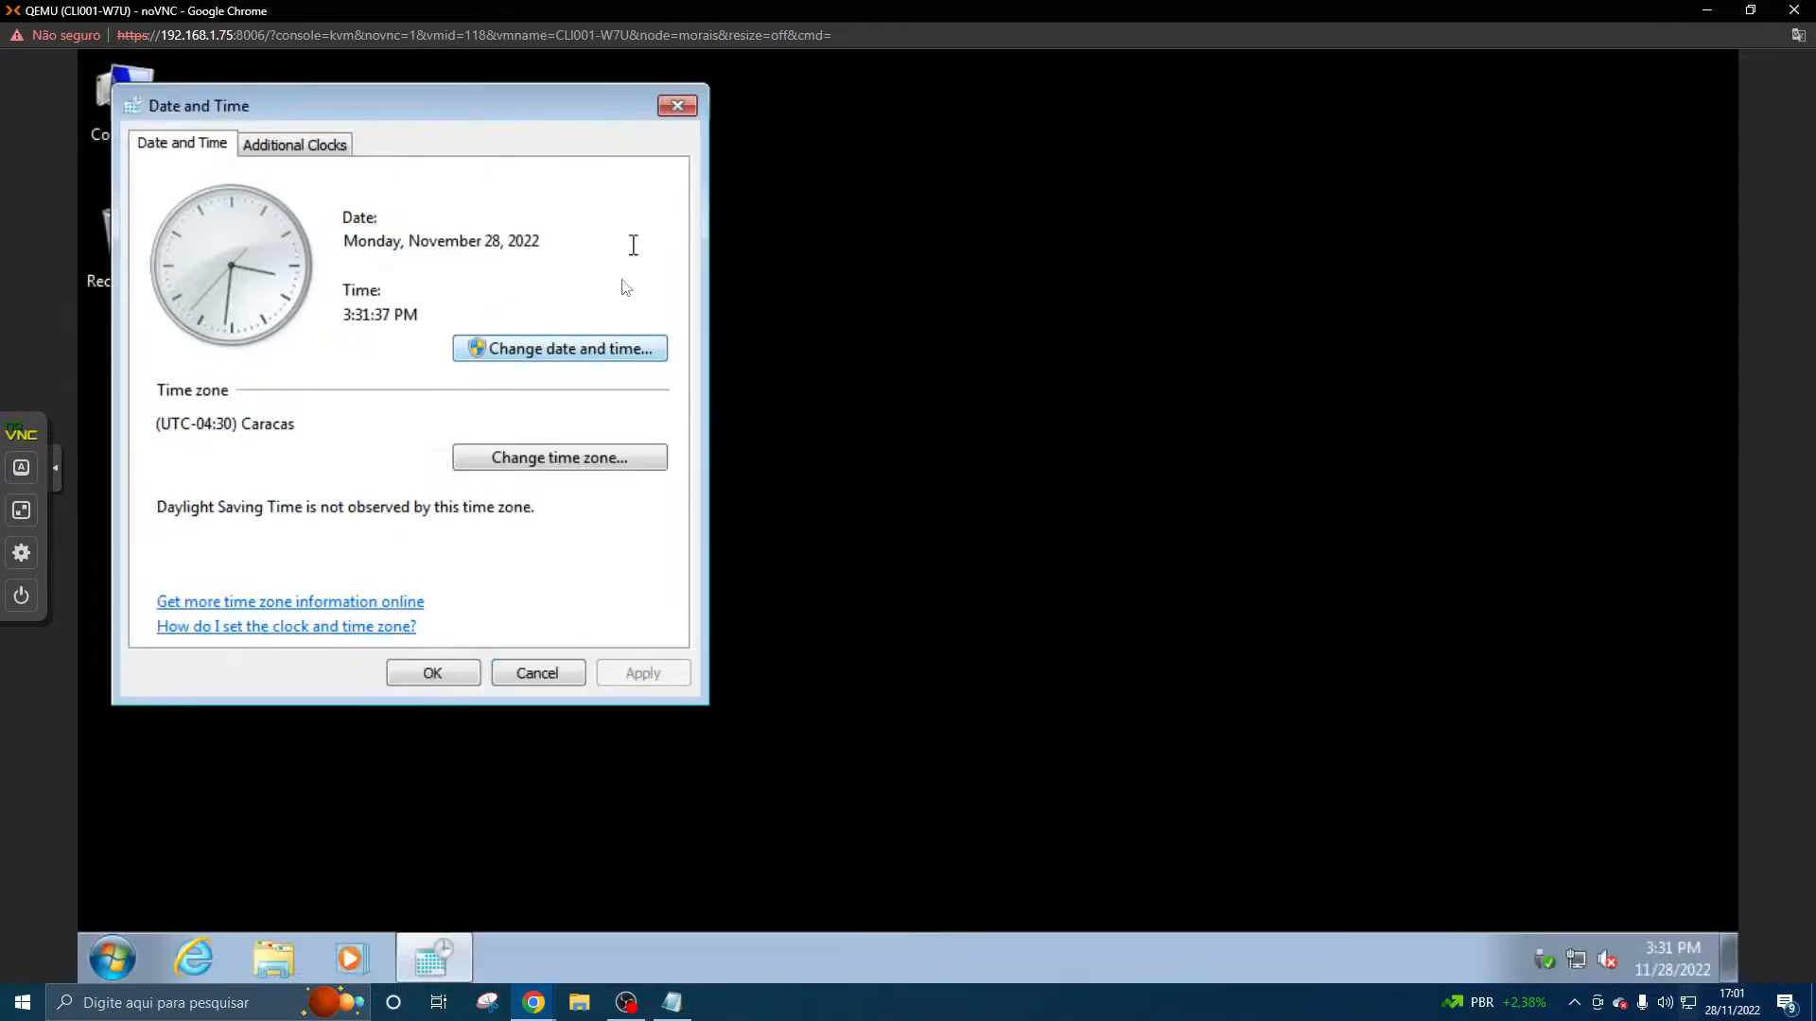
{"action": "left_click", "coordinate": [588, 348]}
{"action": "left_click", "coordinate": [667, 166]}
- Set the time zone to (UTC-03:00) Buenos Aires and close the Date and Time settings
{"action": "left_click", "coordinate": [572, 462]}
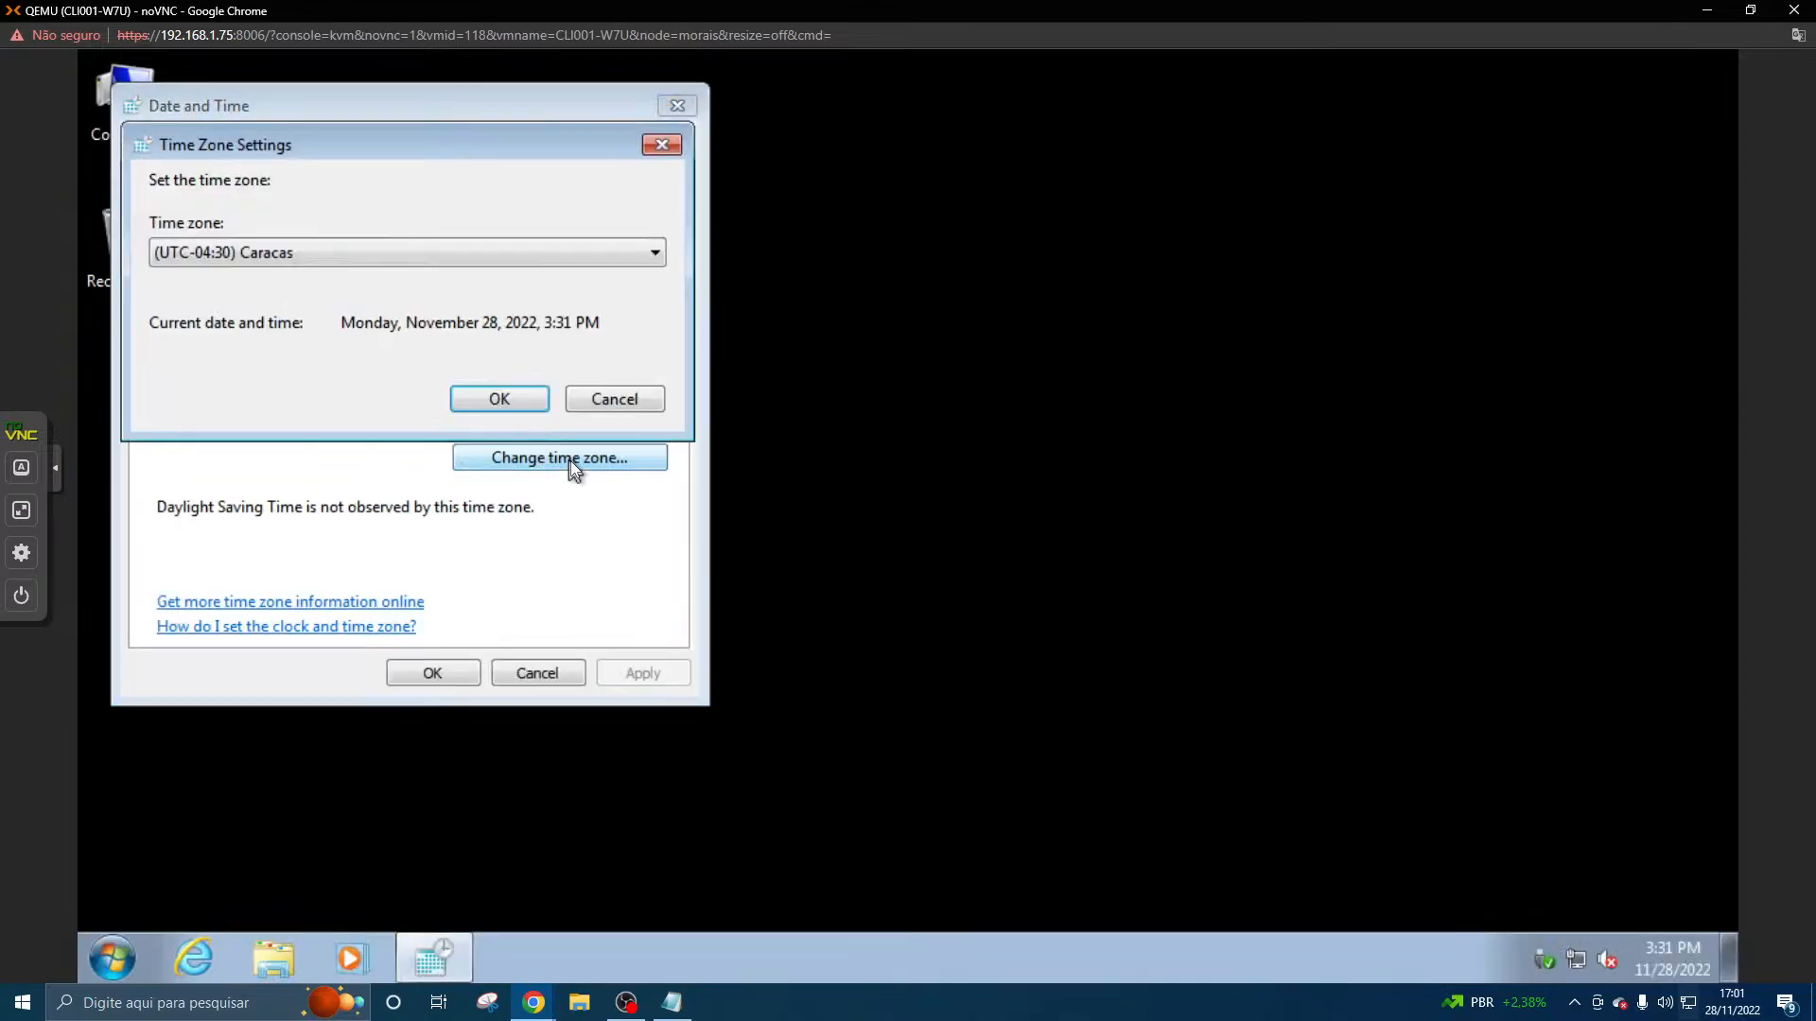
{"action": "left_click", "coordinate": [524, 254]}
{"action": "scroll", "coordinate": [480, 422], "scroll_direction": "up", "scroll_amount": 5}
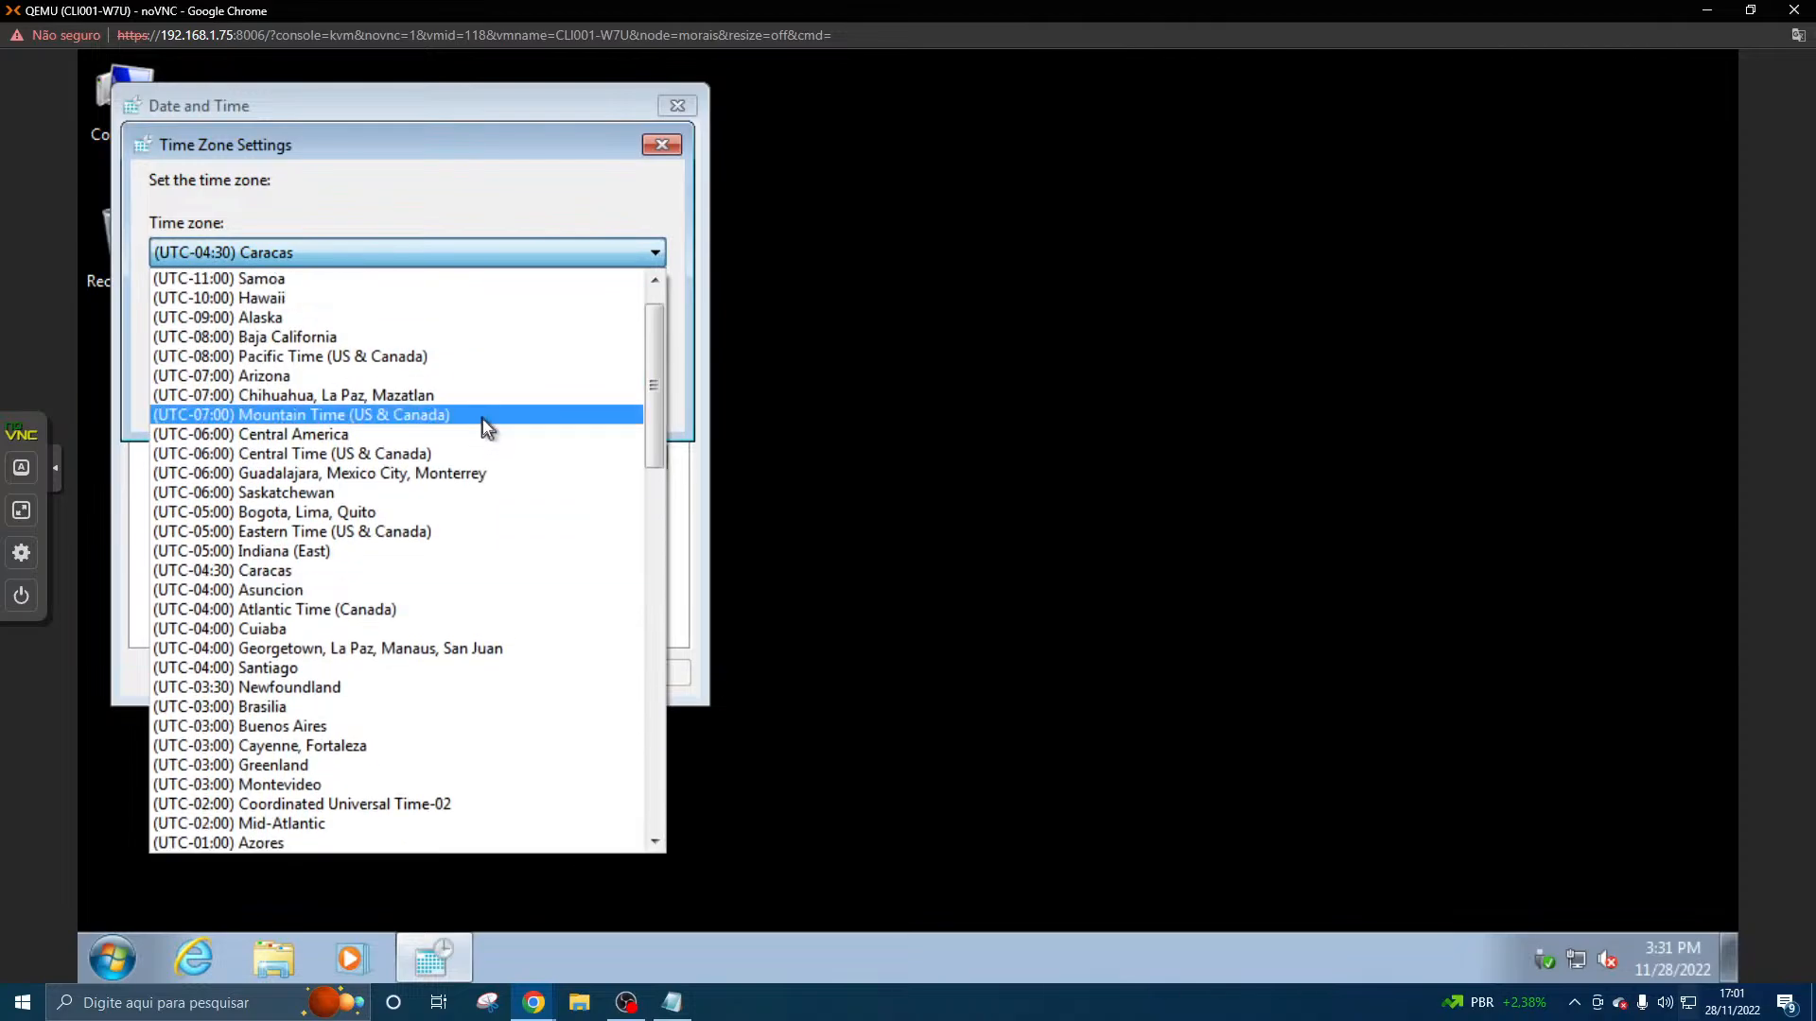
{"action": "scroll", "coordinate": [483, 418], "scroll_direction": "up", "scroll_amount": 2}
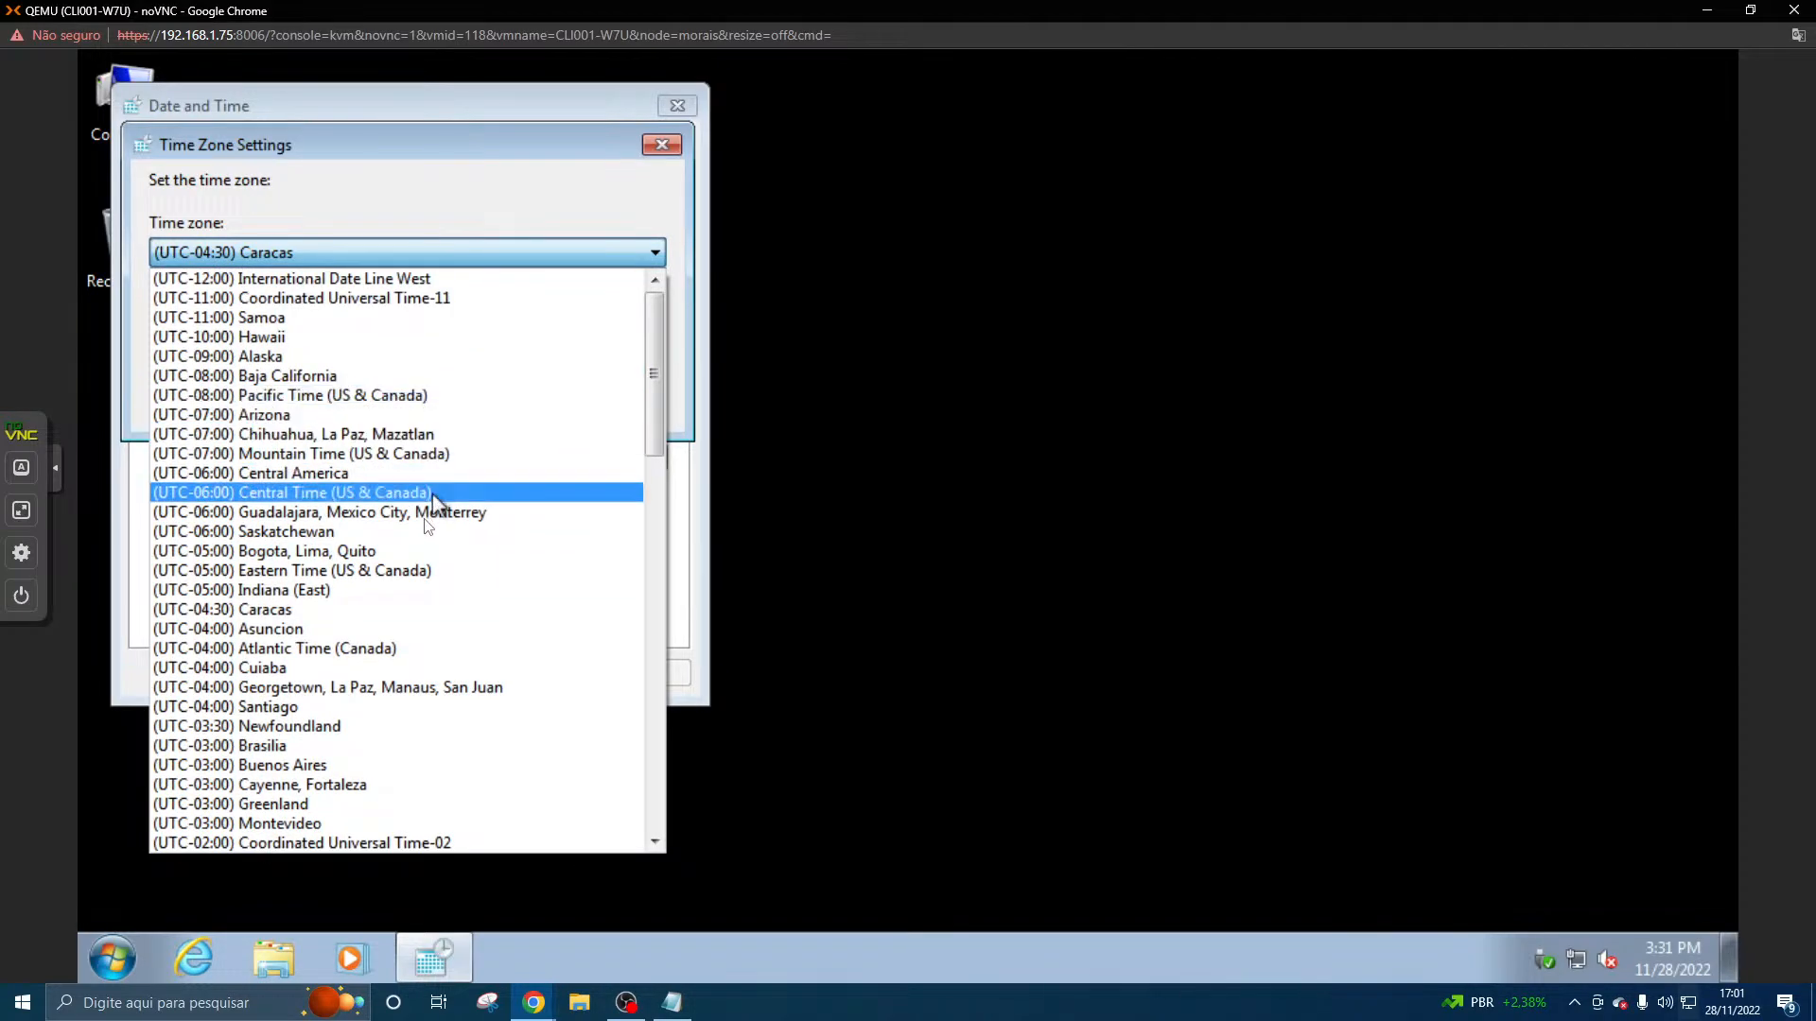
{"action": "left_click", "coordinate": [366, 762]}
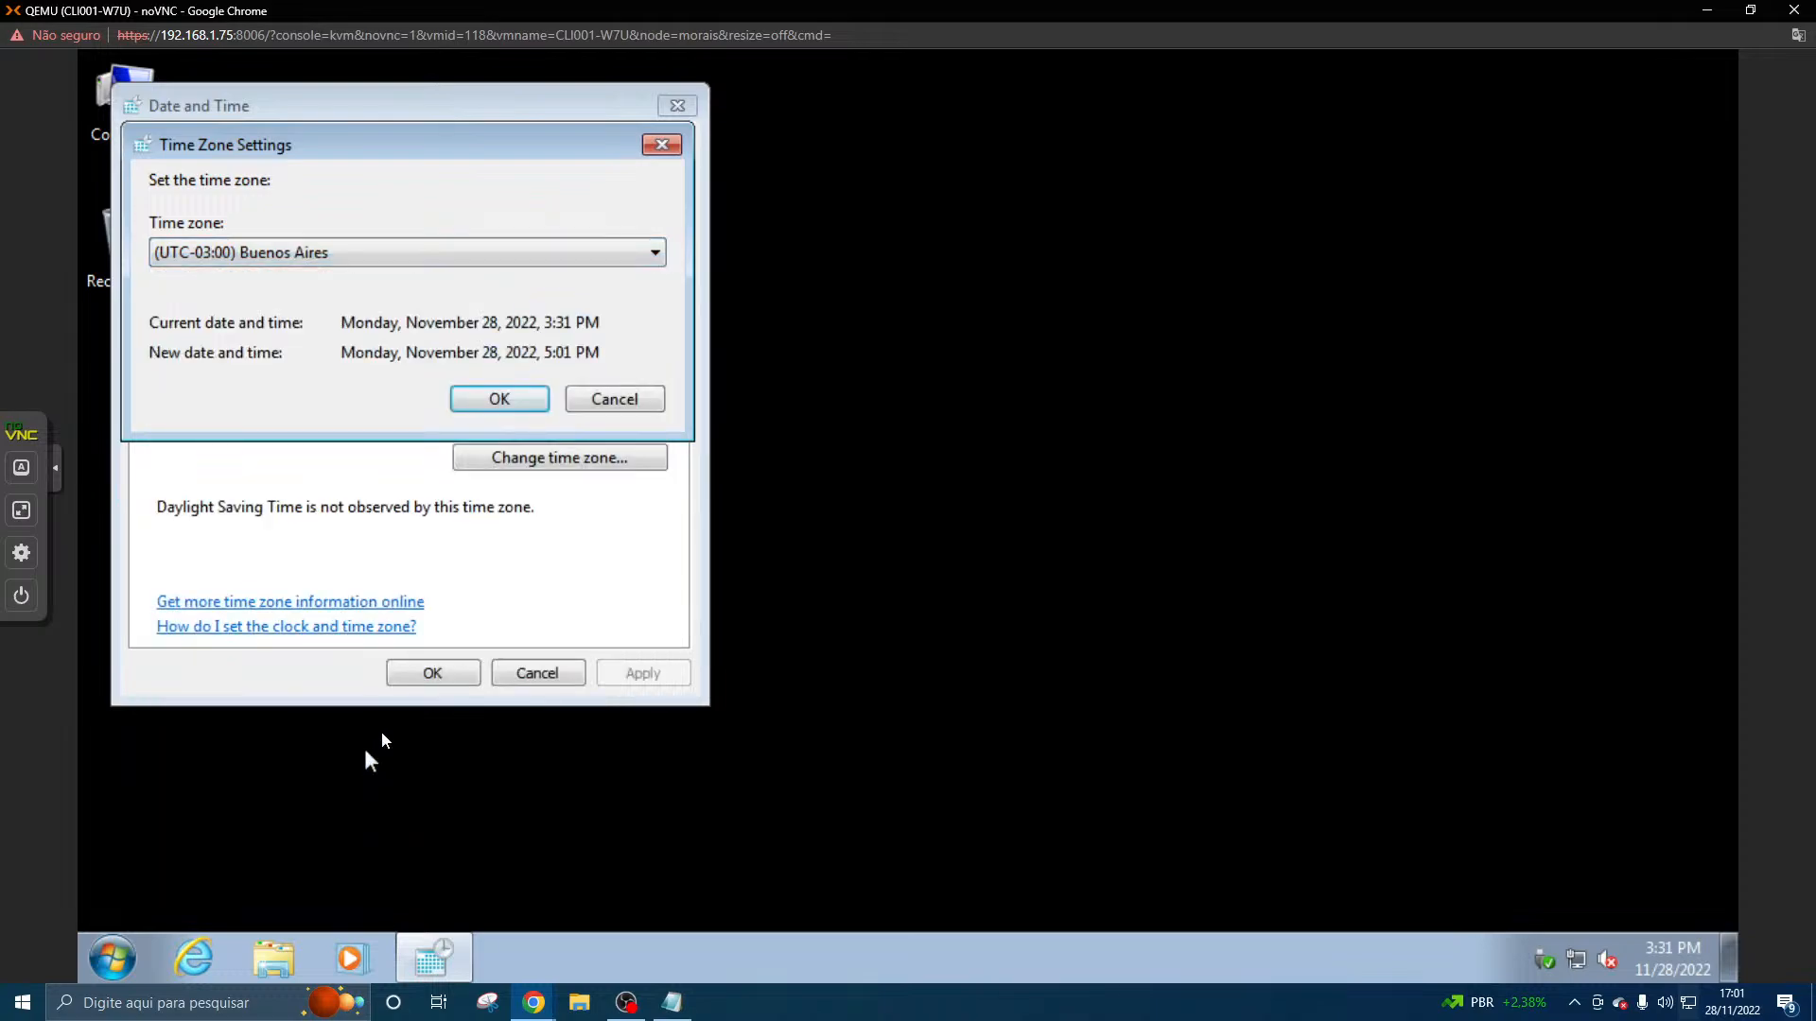
{"action": "left_click", "coordinate": [524, 401]}
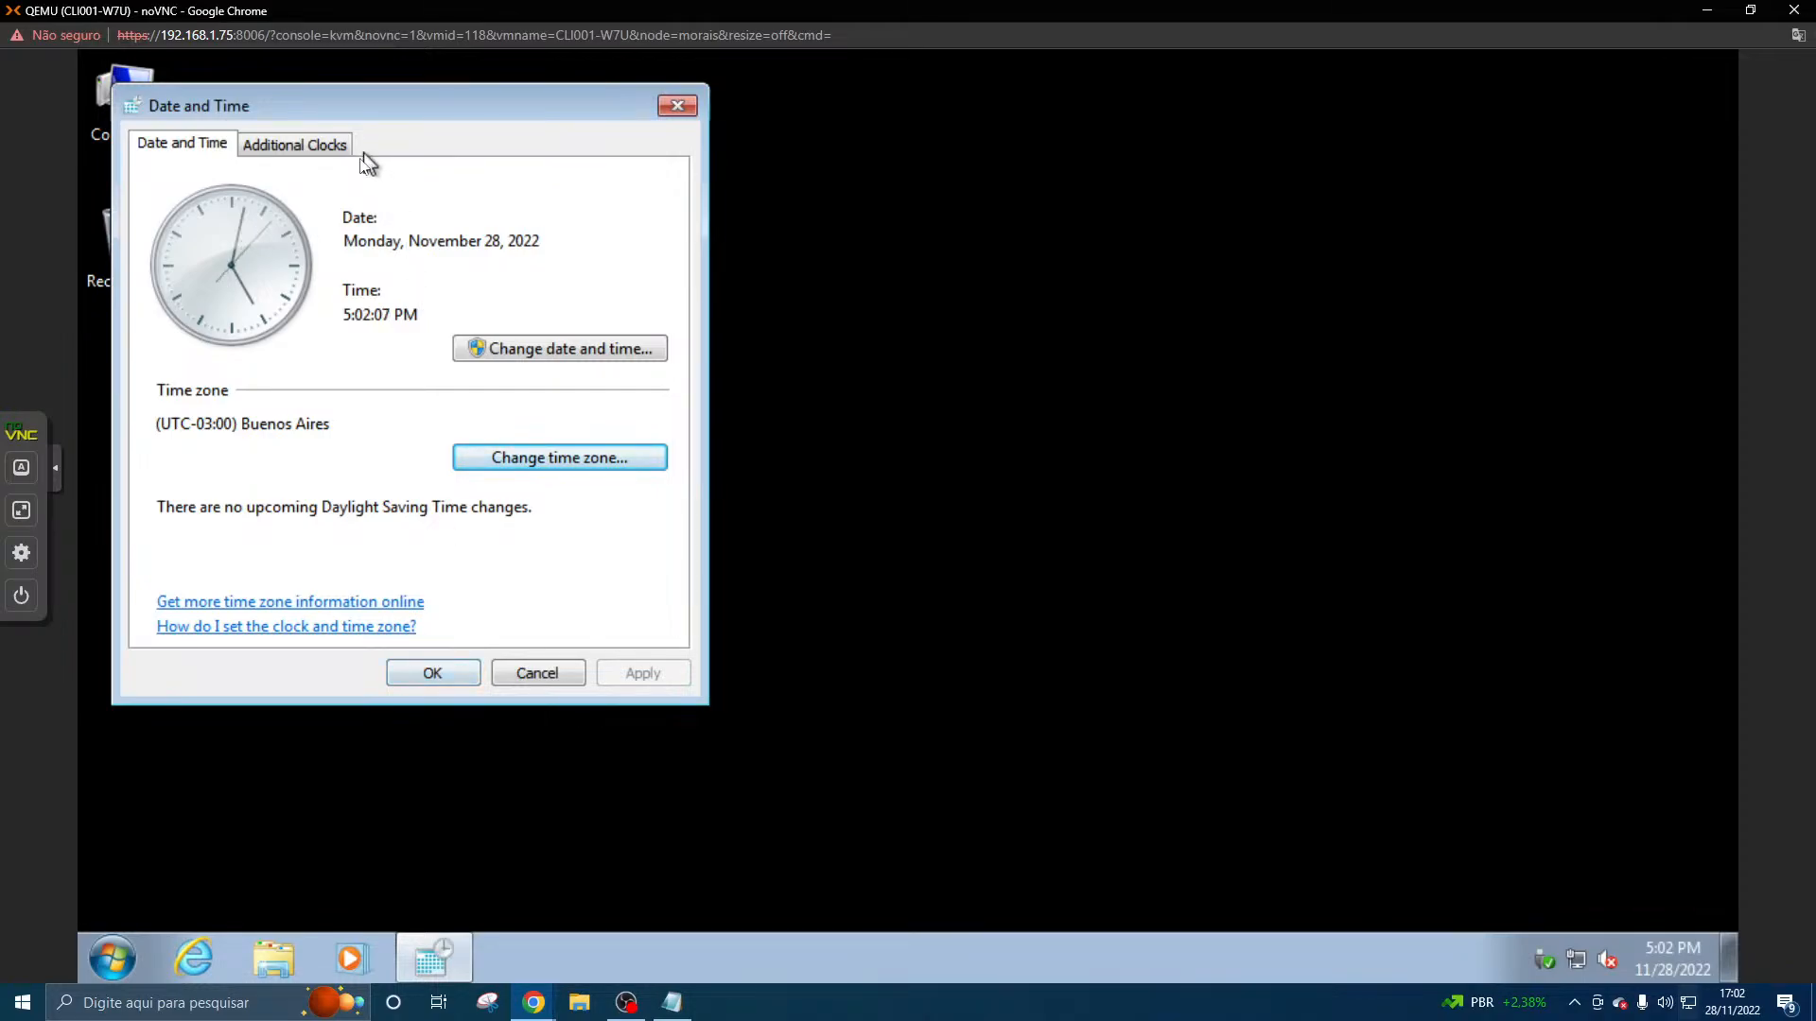
{"action": "left_click", "coordinate": [459, 674]}
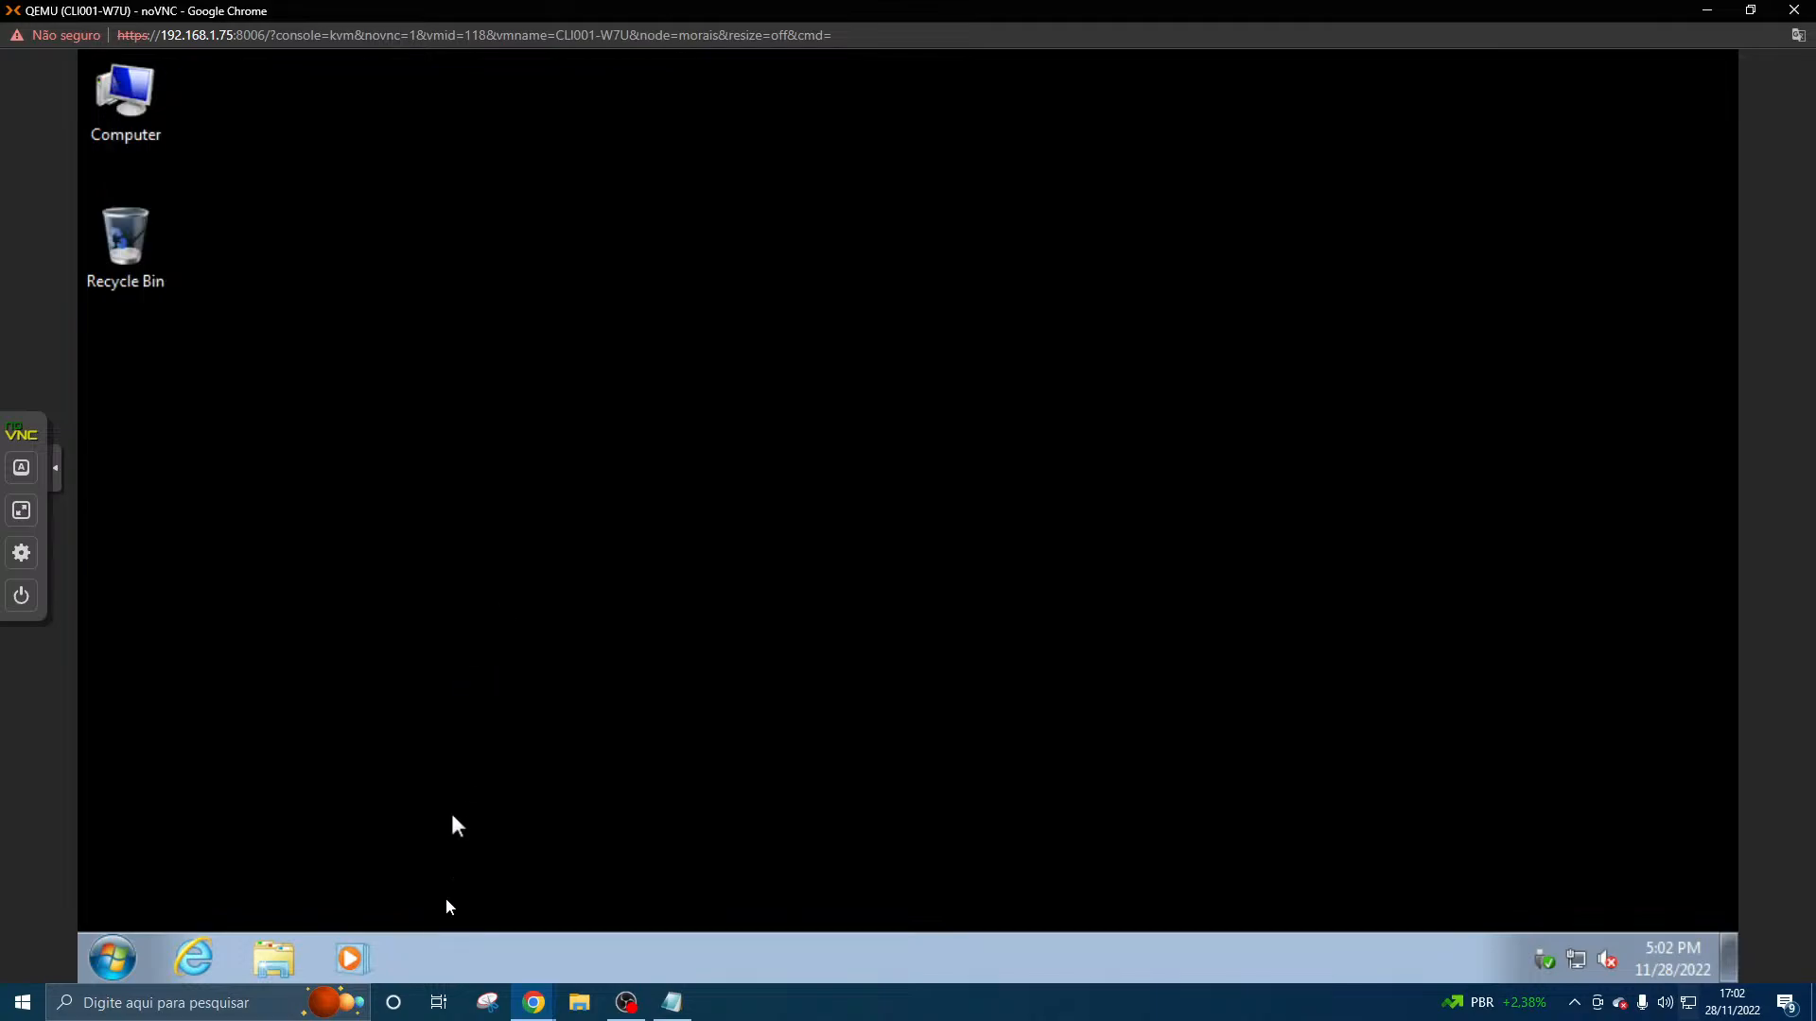
- Try to connect to 192.168.1.3 with Remote Desktop Connection, dismiss the error, and close the connection window
{"action": "left_click", "coordinate": [109, 971]}
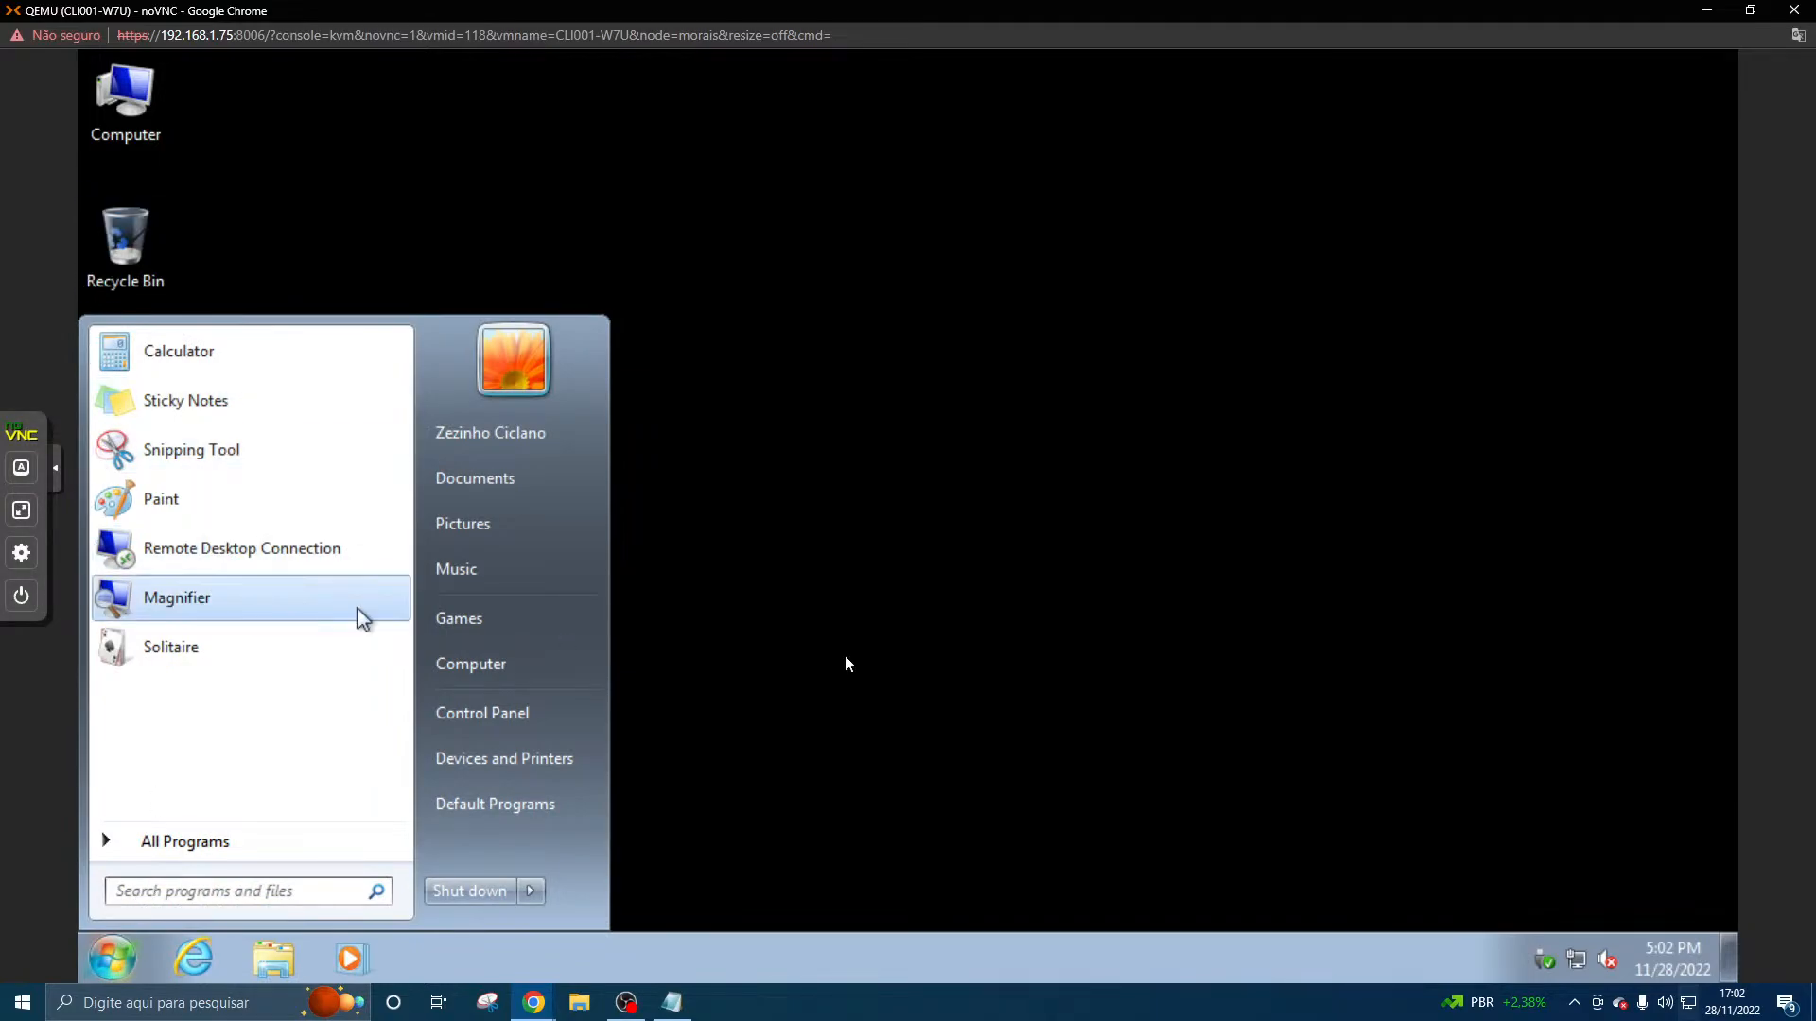
{"action": "left_click", "coordinate": [327, 563]}
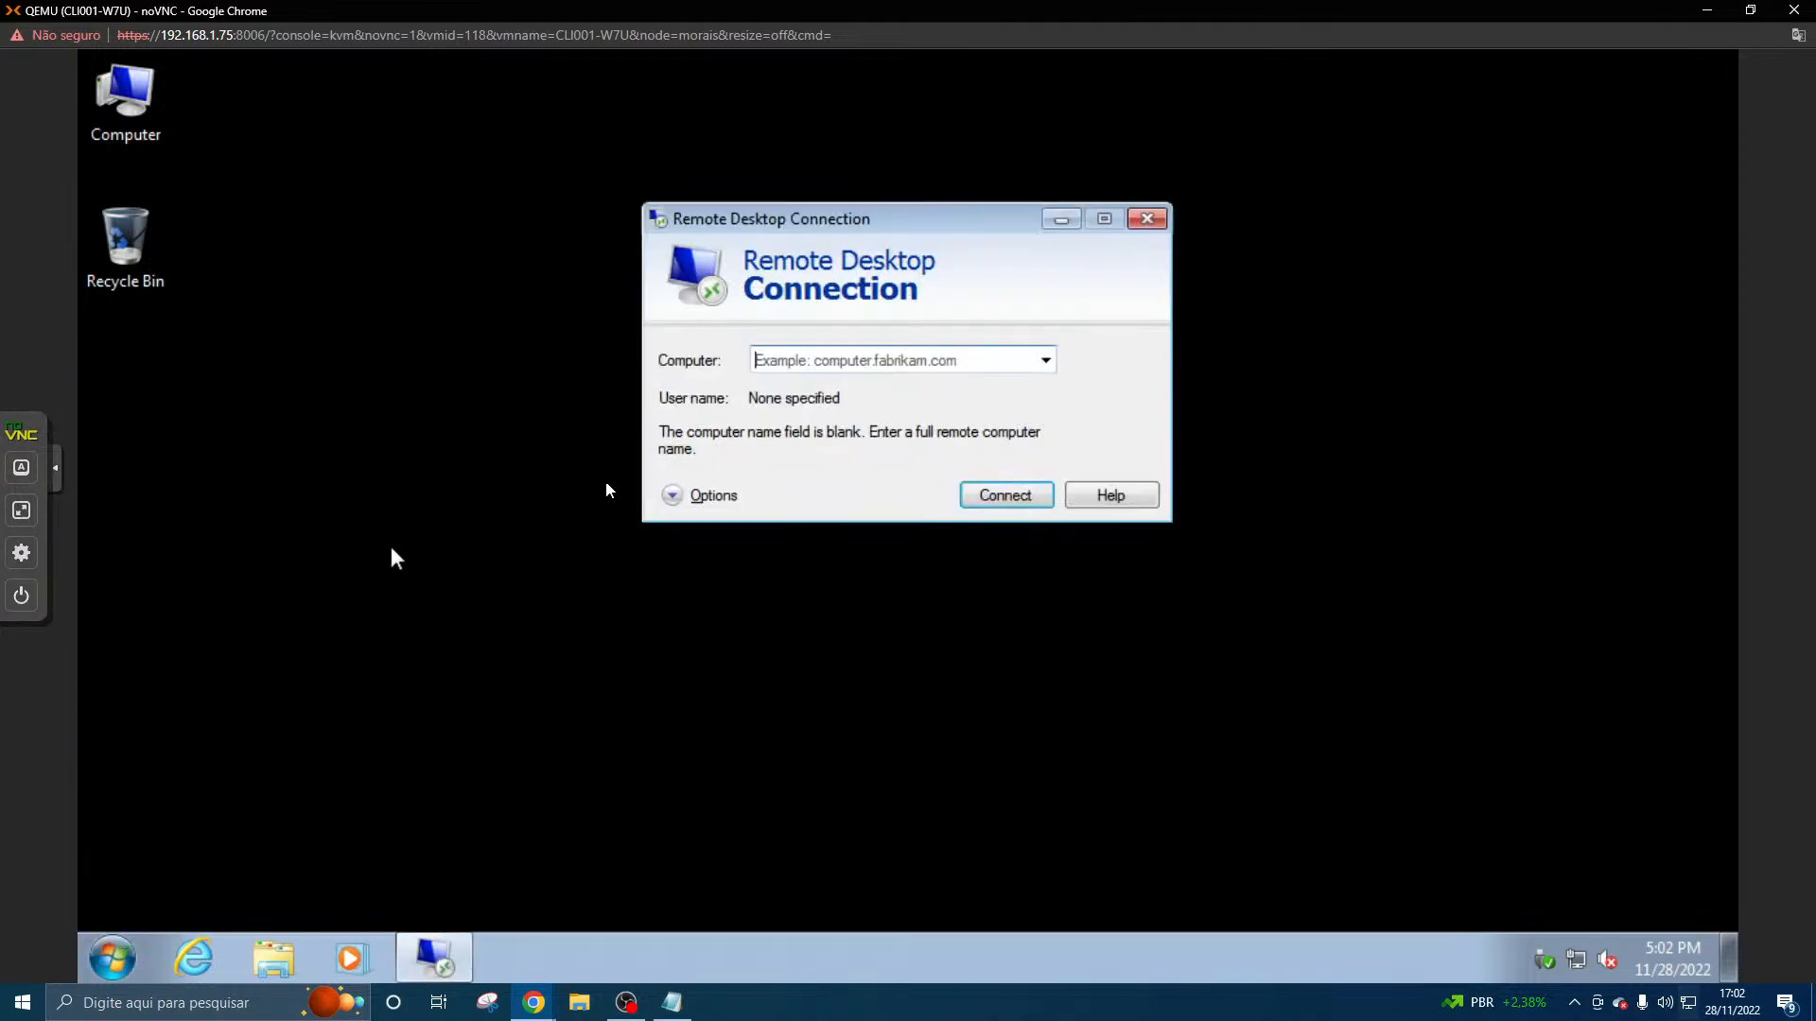
{"action": "left_click", "coordinate": [810, 363]}
{"action": "type", "text": "192.168.1.3"}
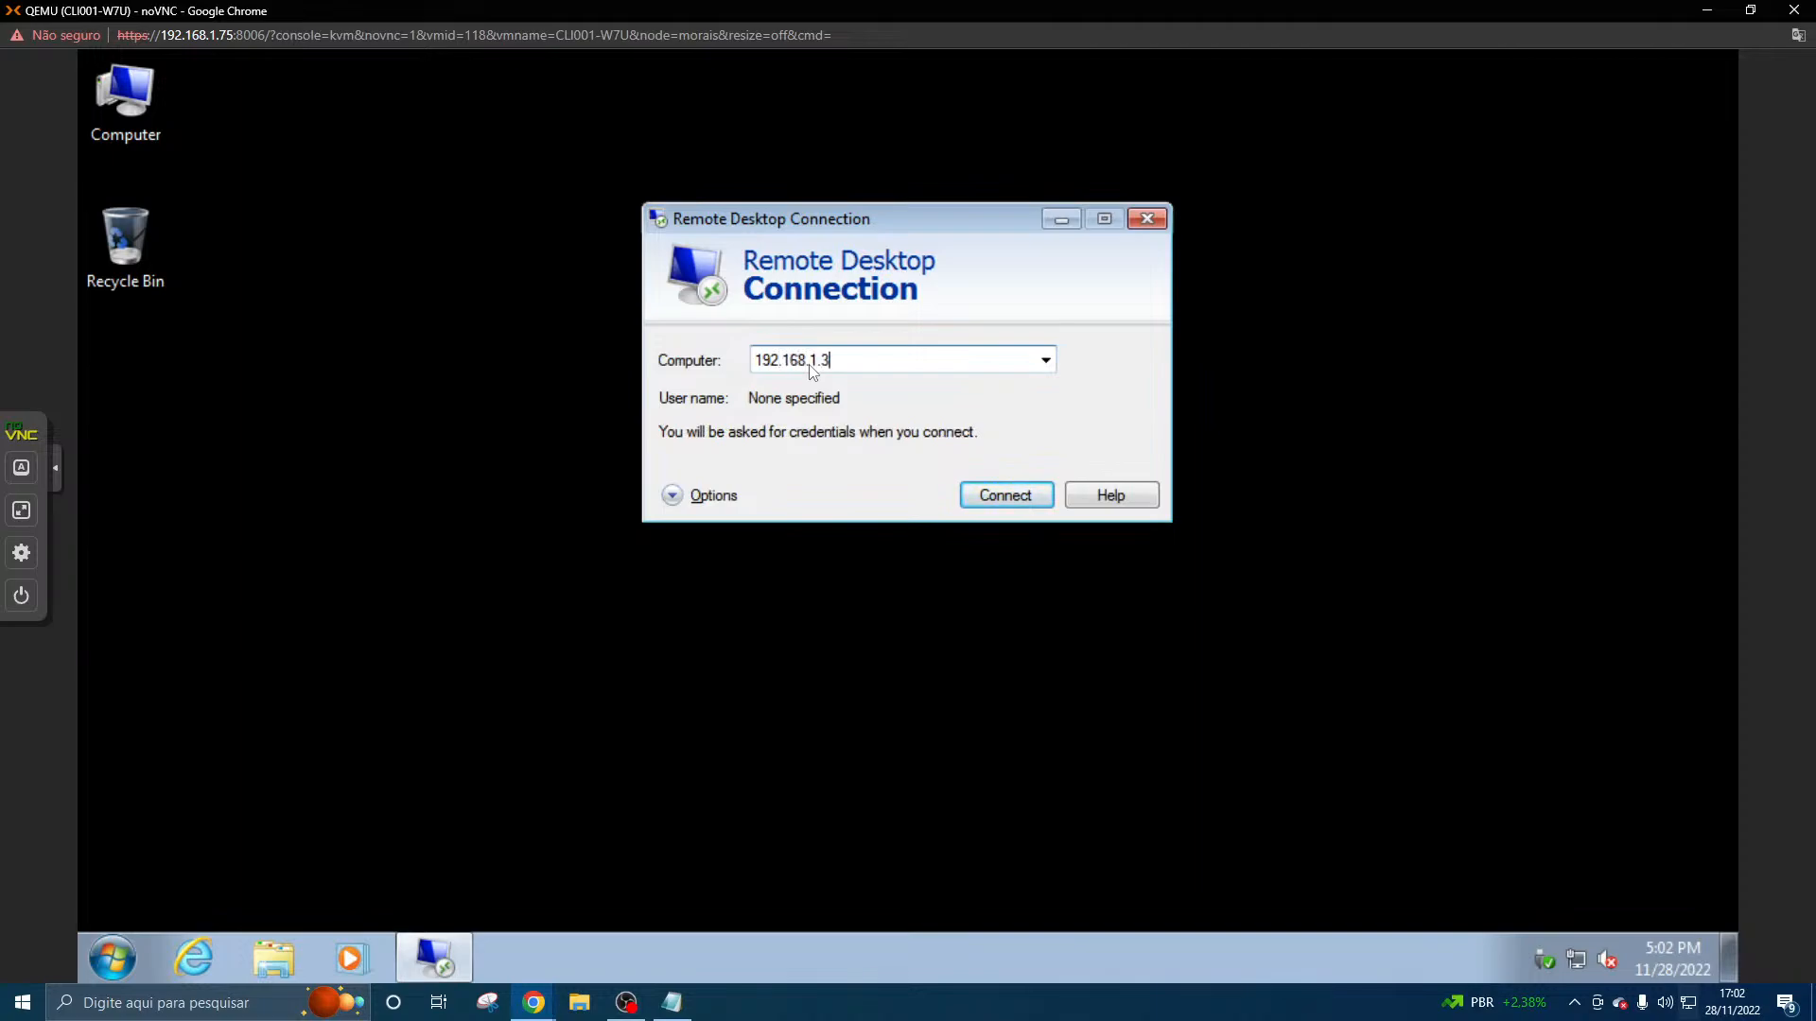
{"action": "left_click", "coordinate": [986, 496]}
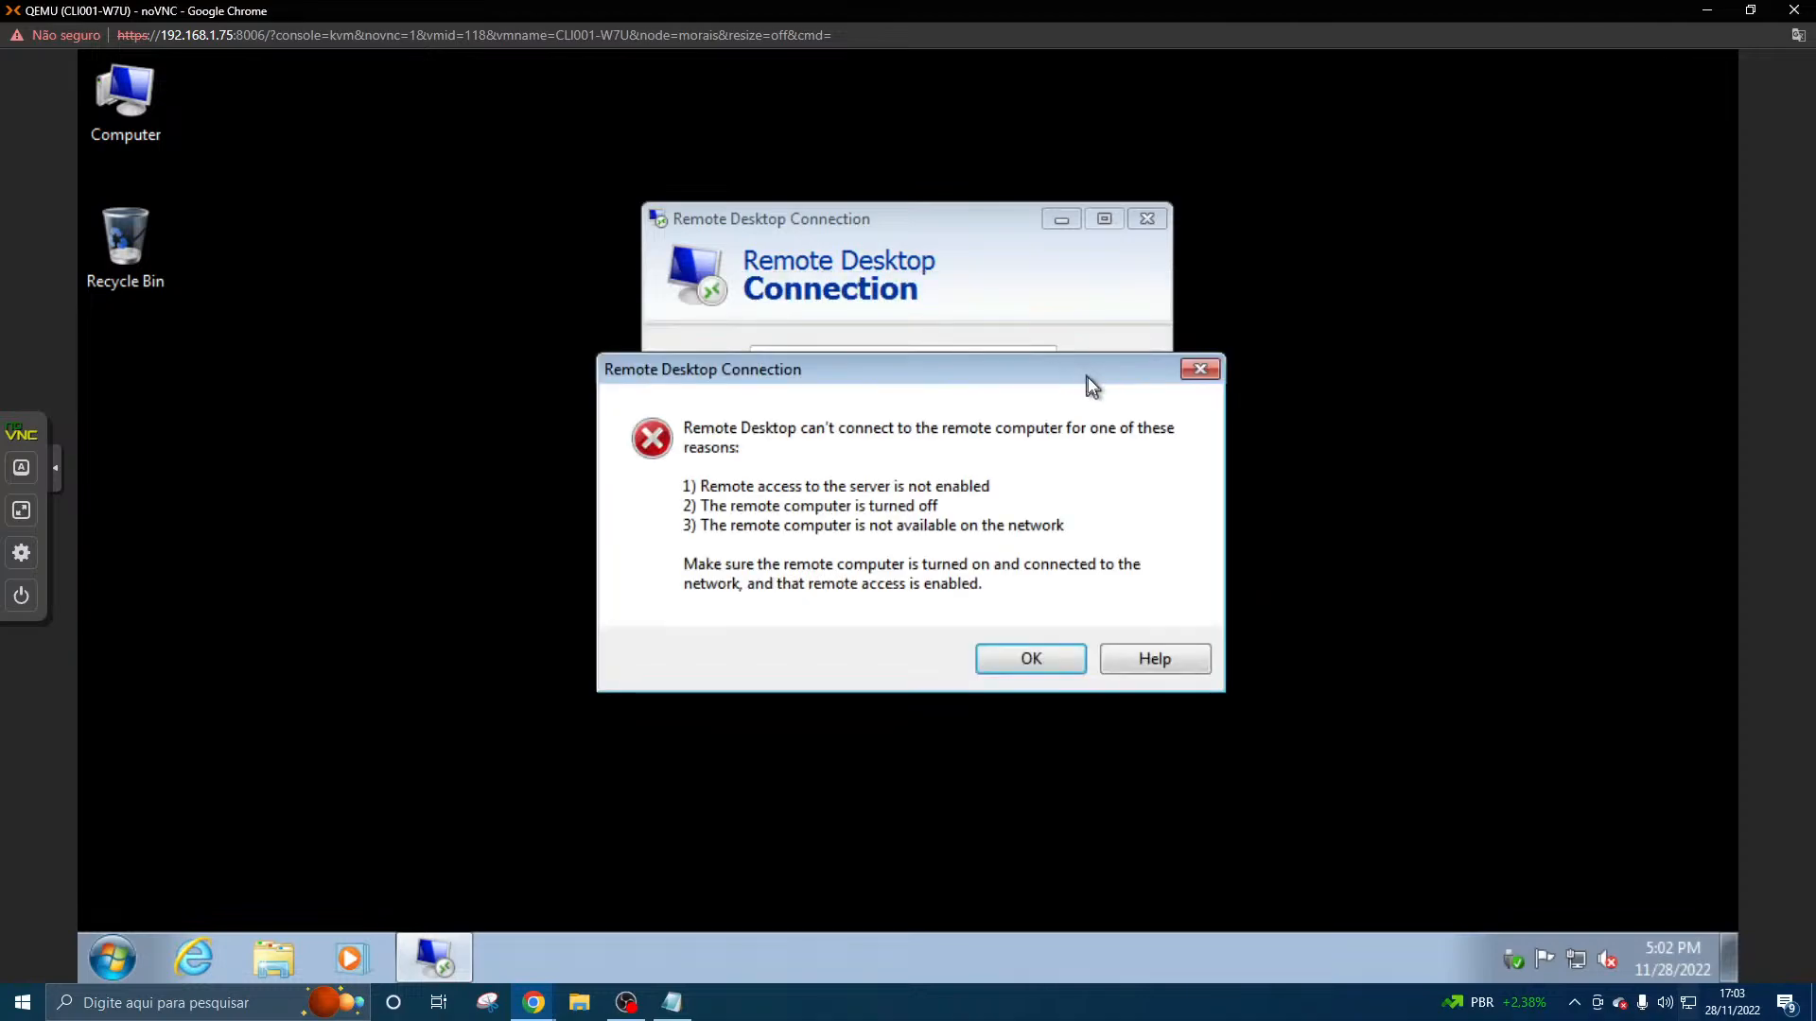
{"action": "left_click", "coordinate": [1046, 662]}
{"action": "left_click", "coordinate": [1144, 219]}
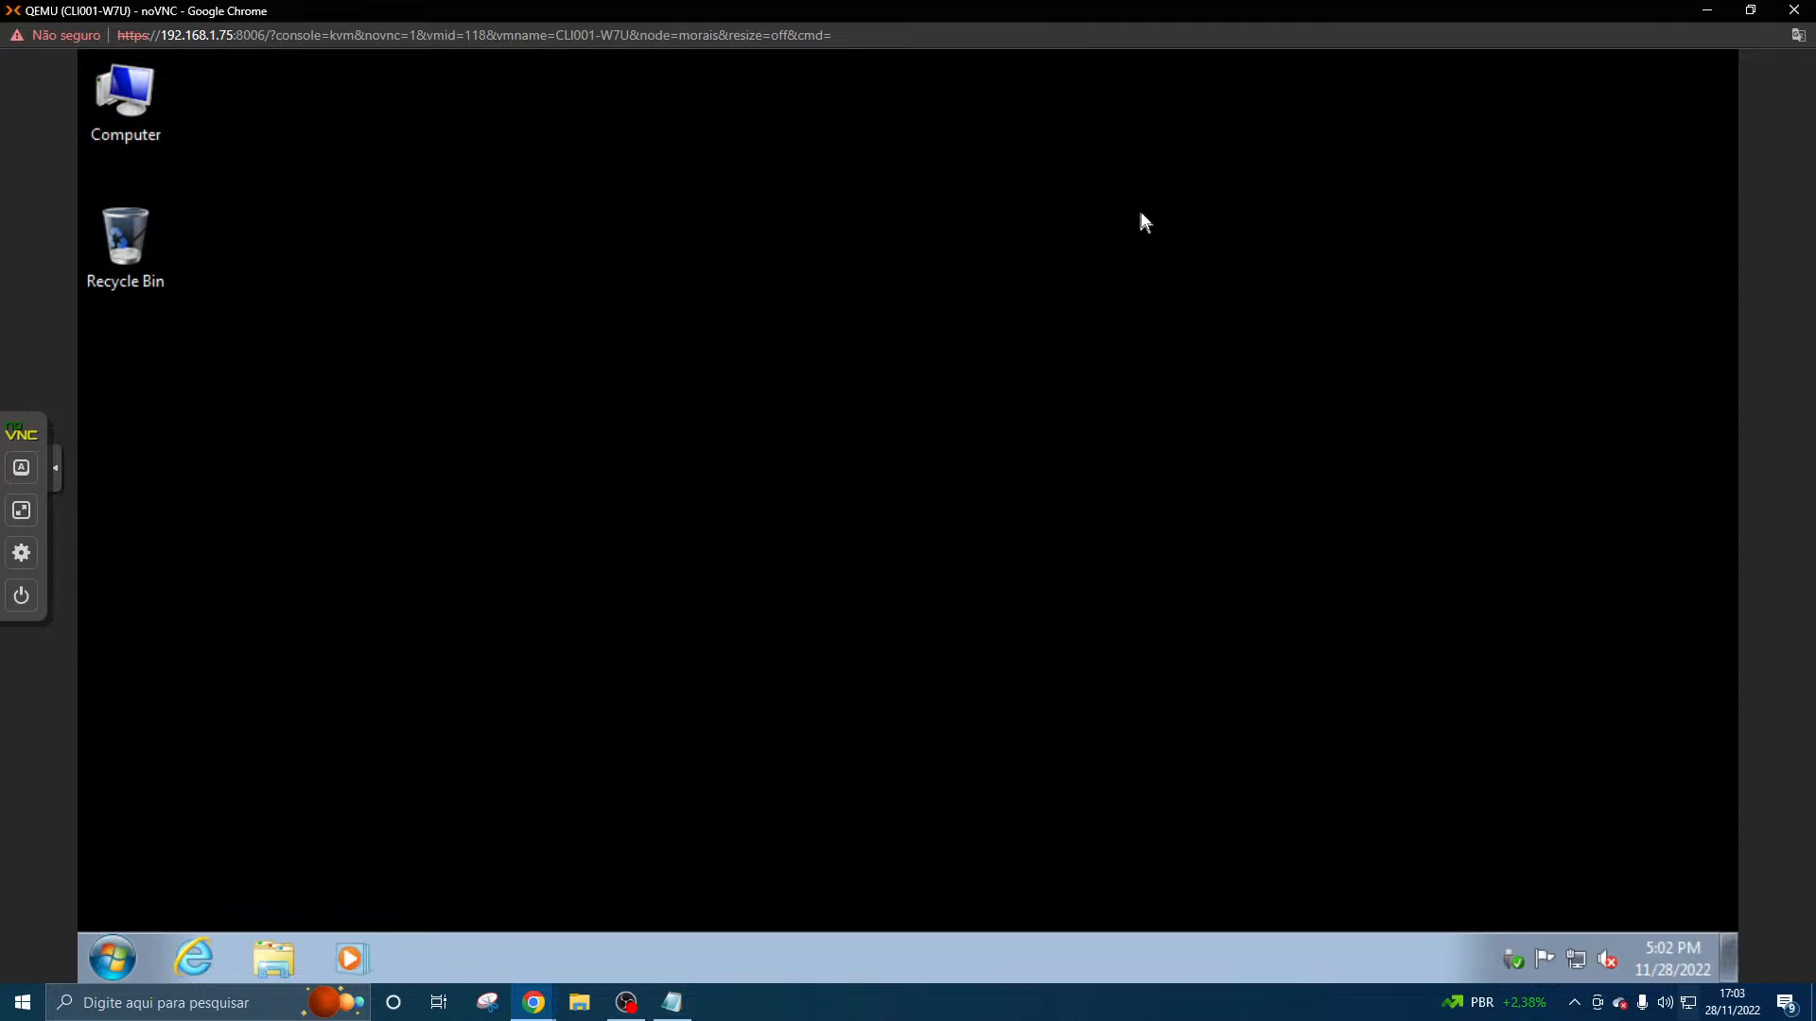
- Look at the SRV001-AD server console and return to the CLI001-W7U client console
{"action": "left_click", "coordinate": [534, 1003]}
{"action": "left_click", "coordinate": [583, 927]}
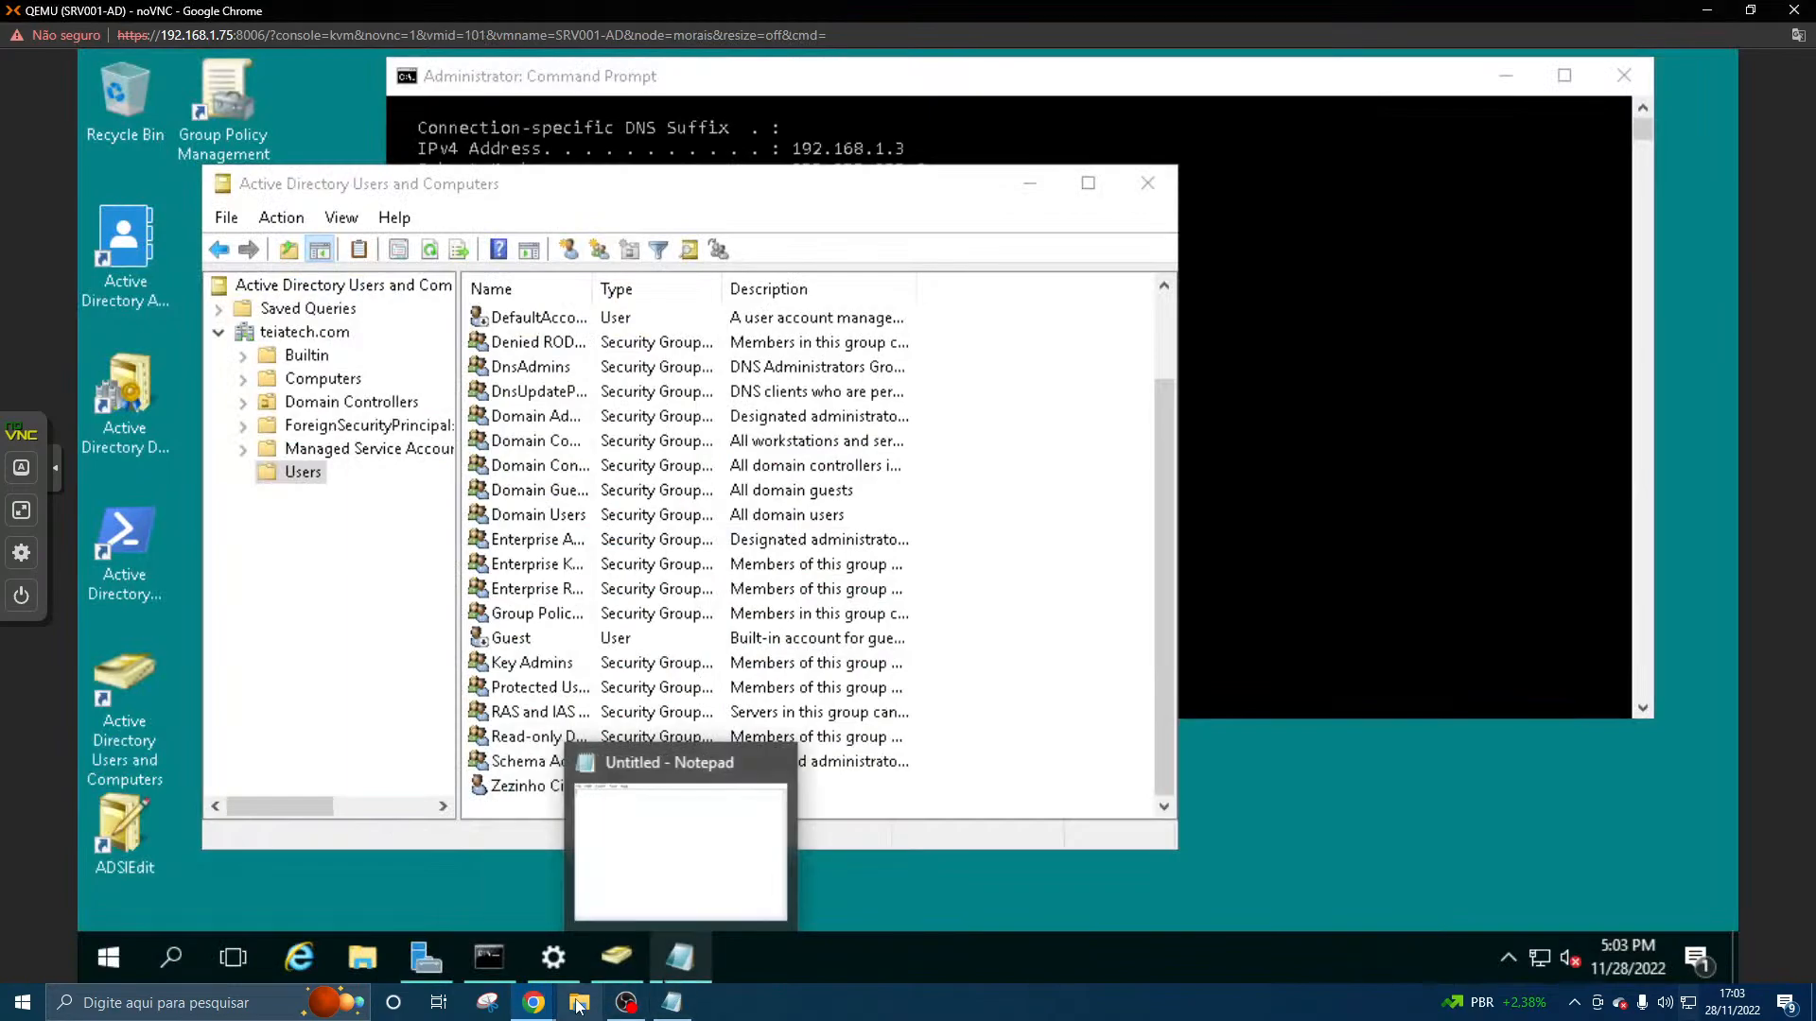
{"action": "left_click", "coordinate": [534, 1002]}
{"action": "left_click", "coordinate": [662, 934]}
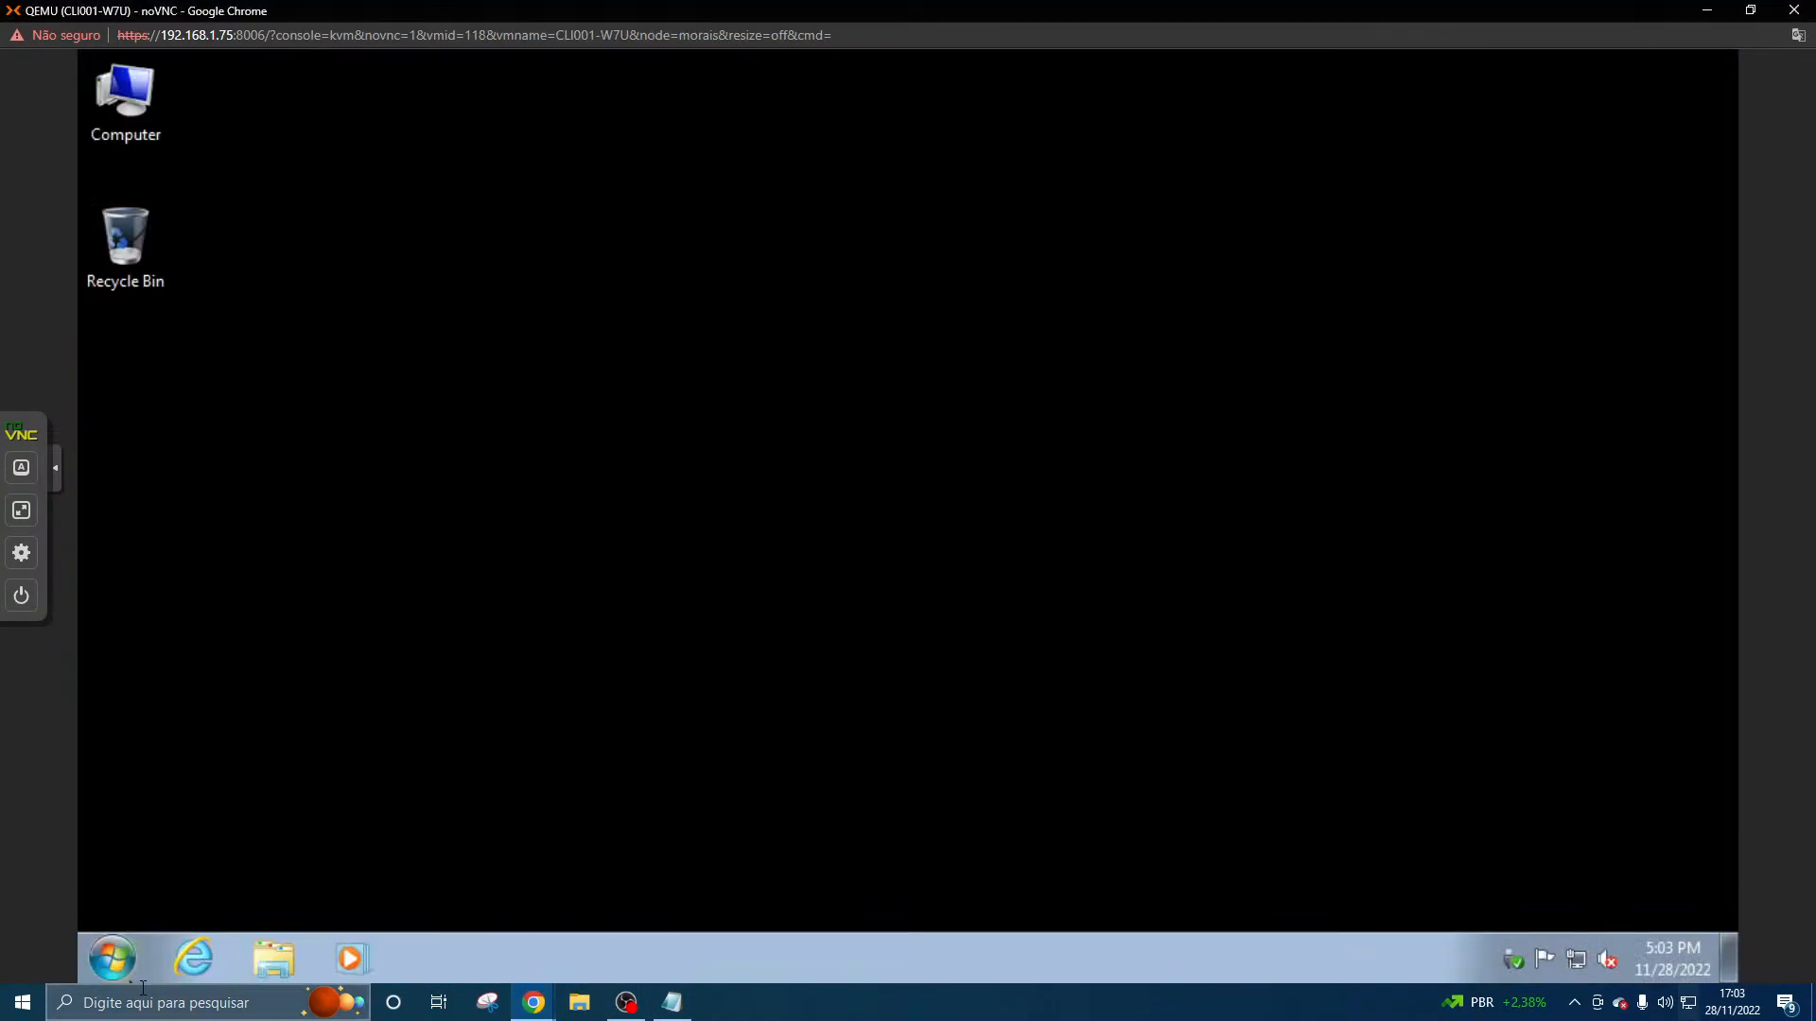
- Open the Control Panel on the client, view its categories, and close it
{"action": "left_click", "coordinate": [108, 960]}
{"action": "type", "text": "control"}
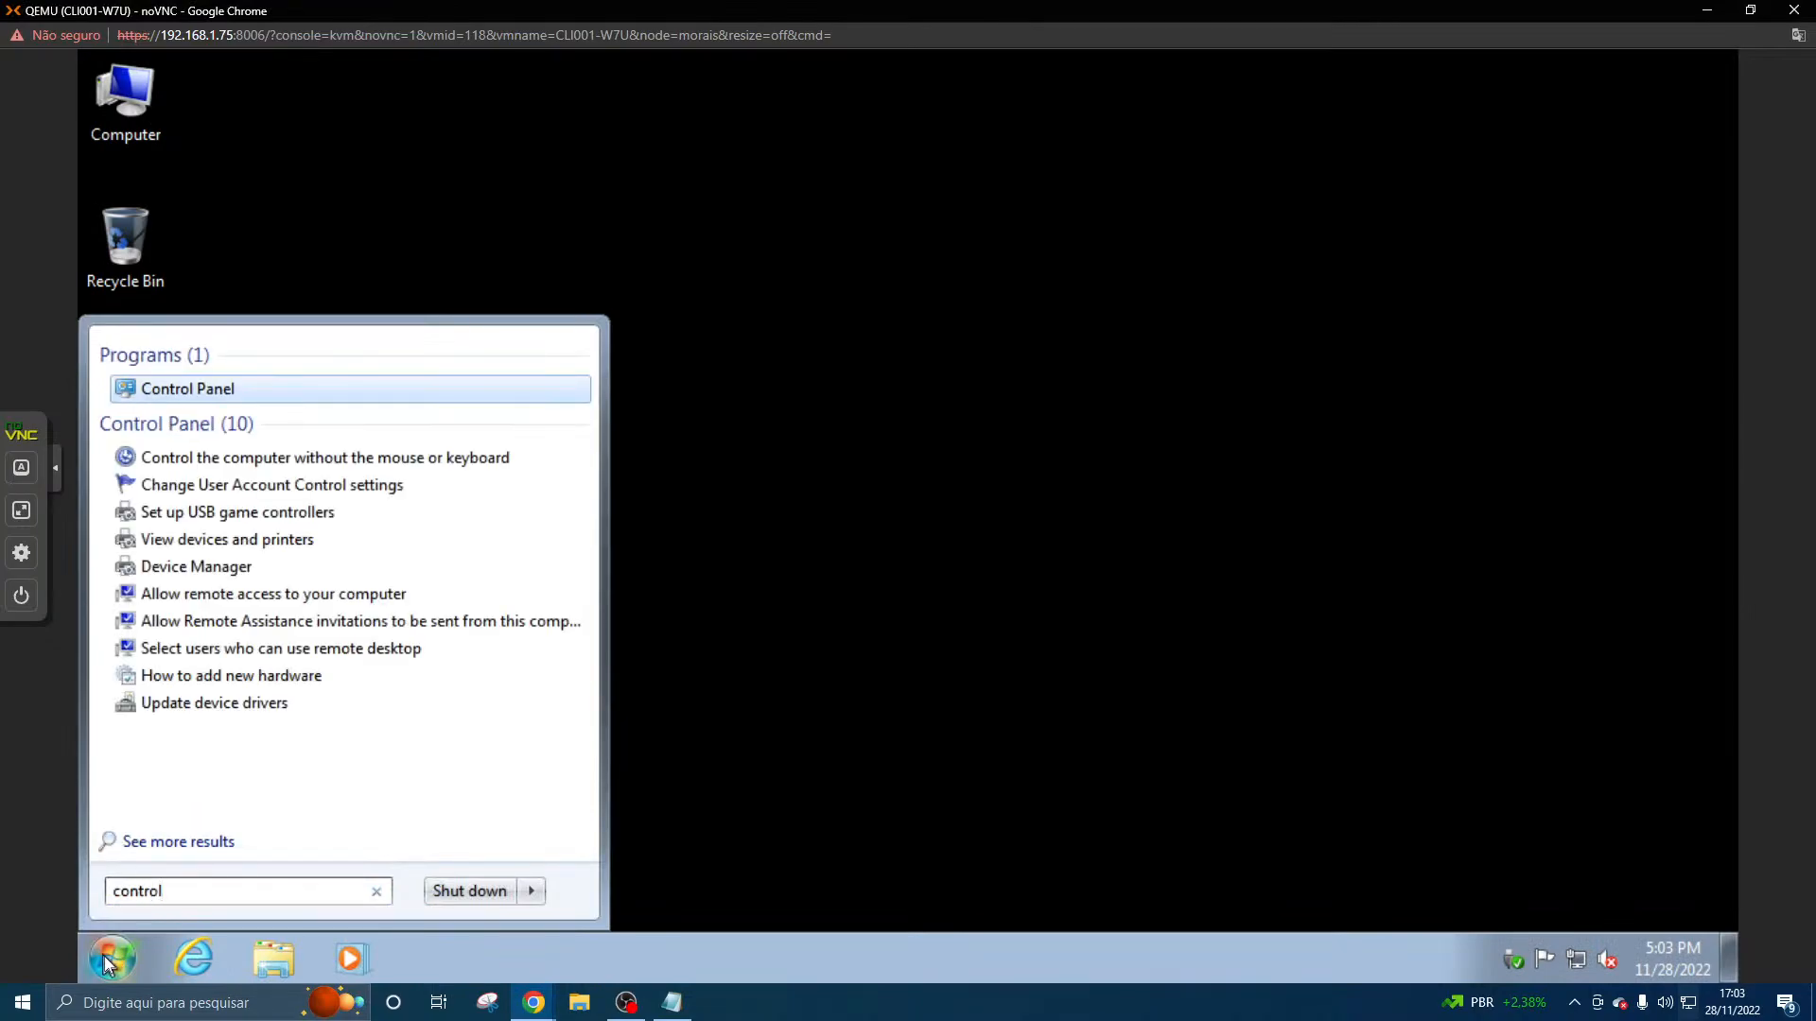
{"action": "key", "text": "Return"}
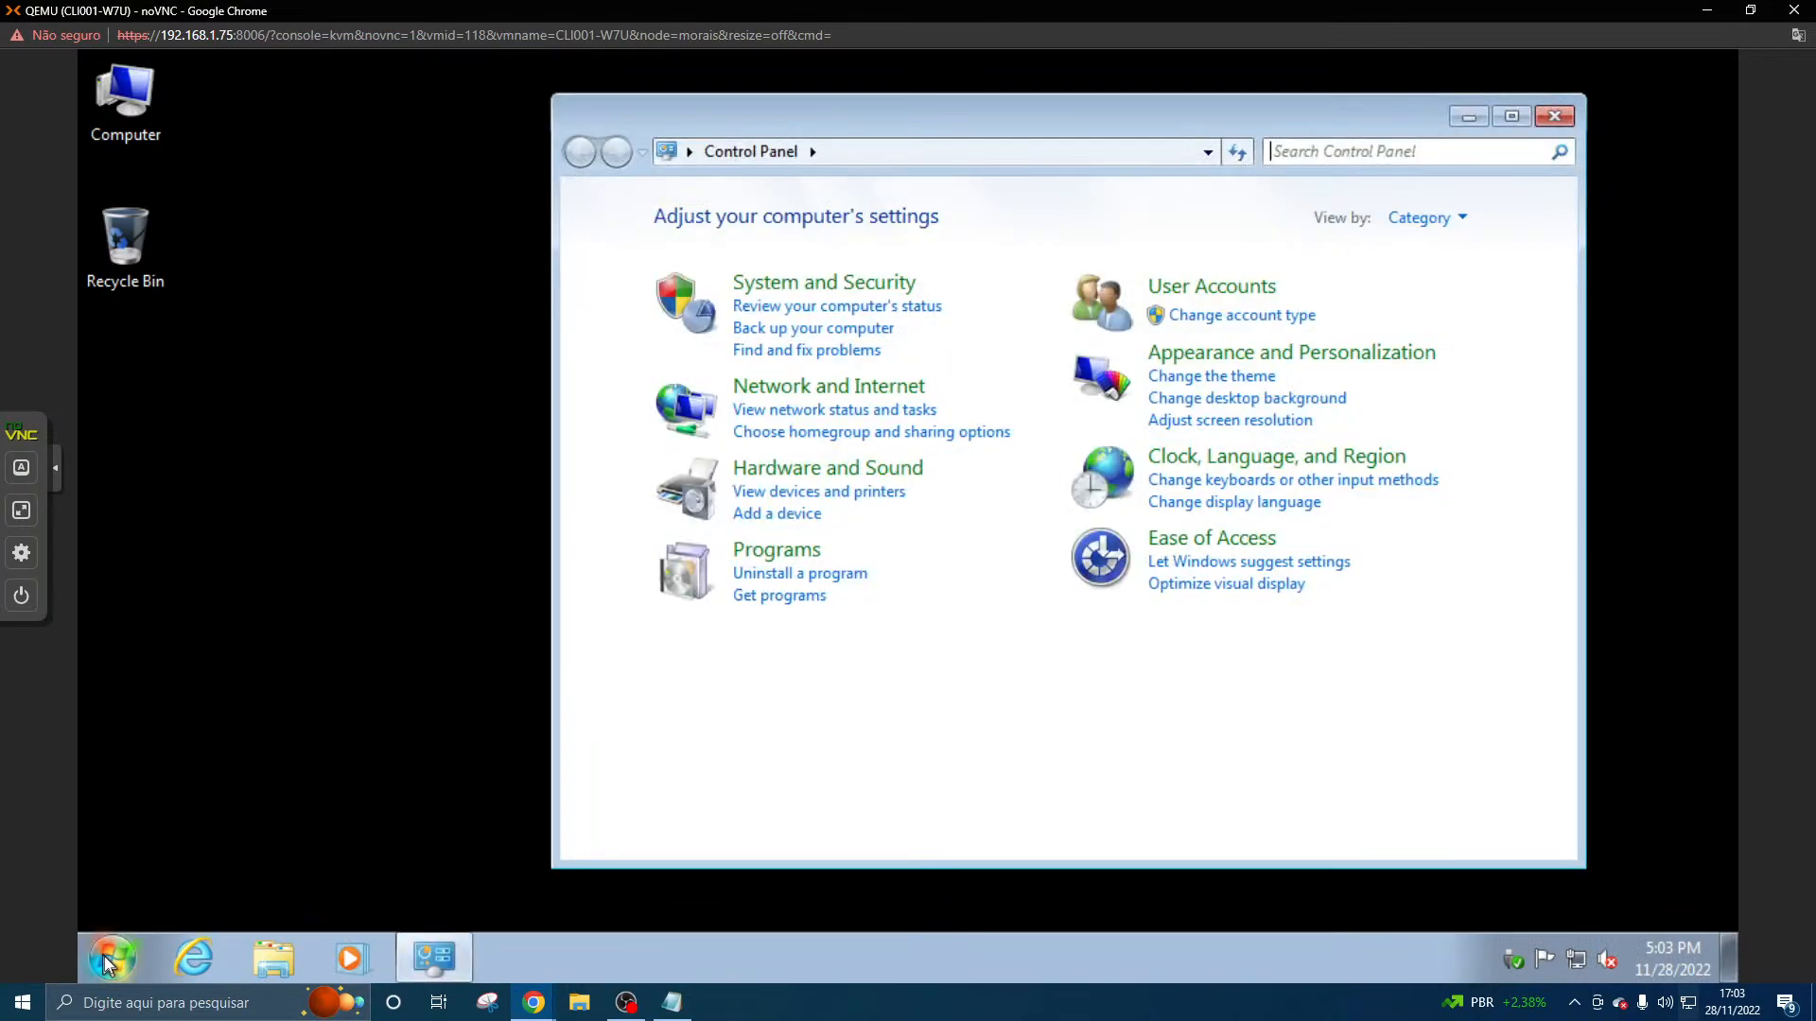
{"action": "left_click", "coordinate": [1561, 114]}
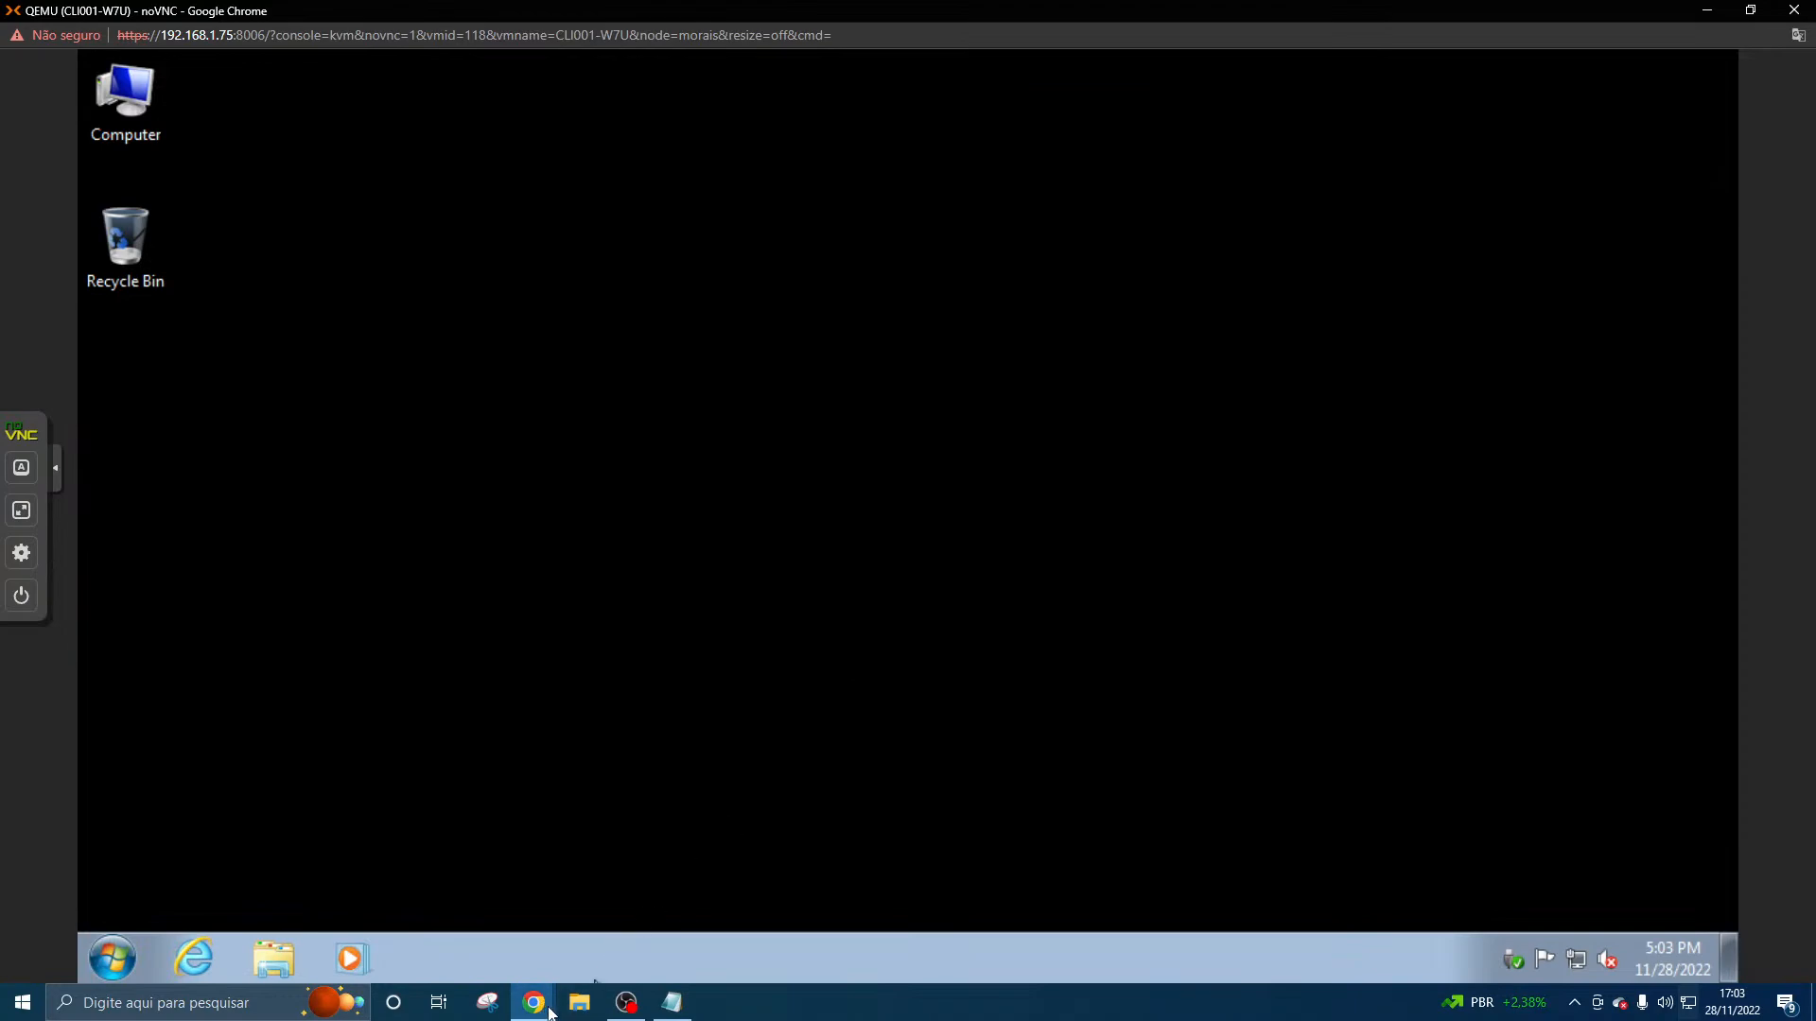
- Switch to the SRV001-AD console, open Group Policy Management, and expand the forest down to the teiatech.com domain's contents
{"action": "mouse_move", "coordinate": [551, 1012]}
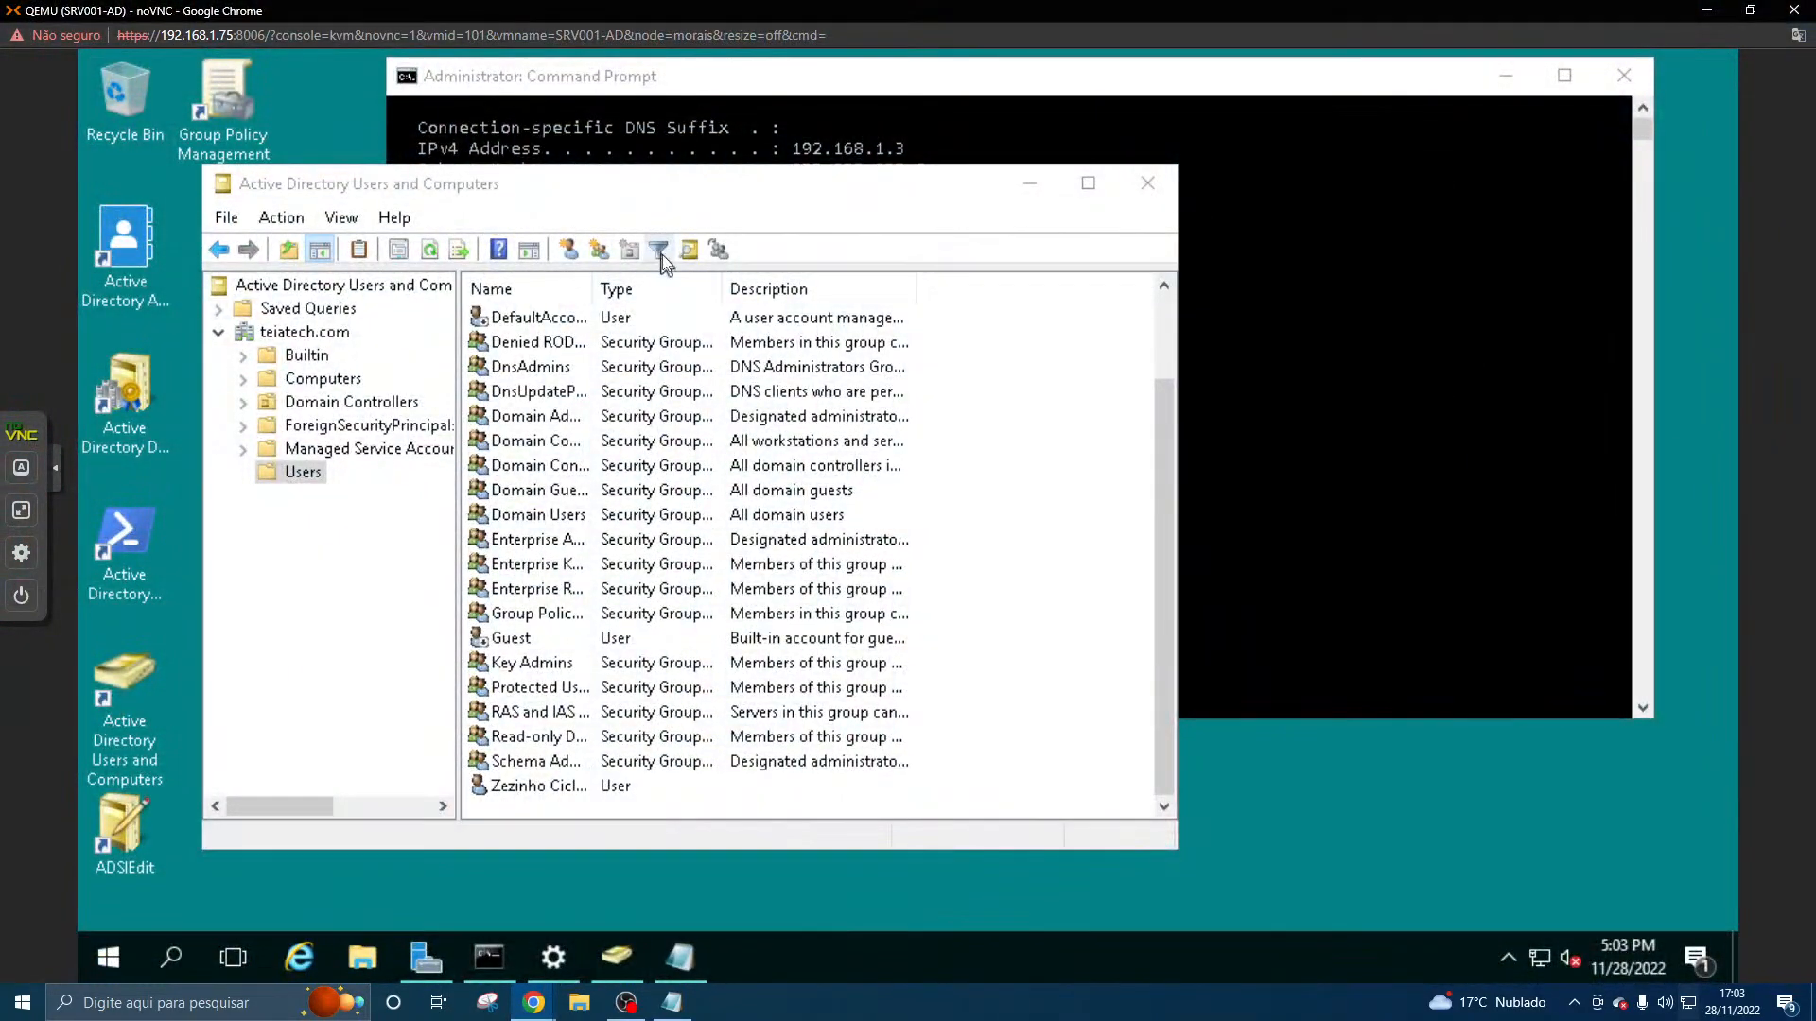
{"action": "left_click_drag", "start_coordinate": [712, 186], "coordinate": [959, 168]}
{"action": "double_click", "coordinate": [208, 137]}
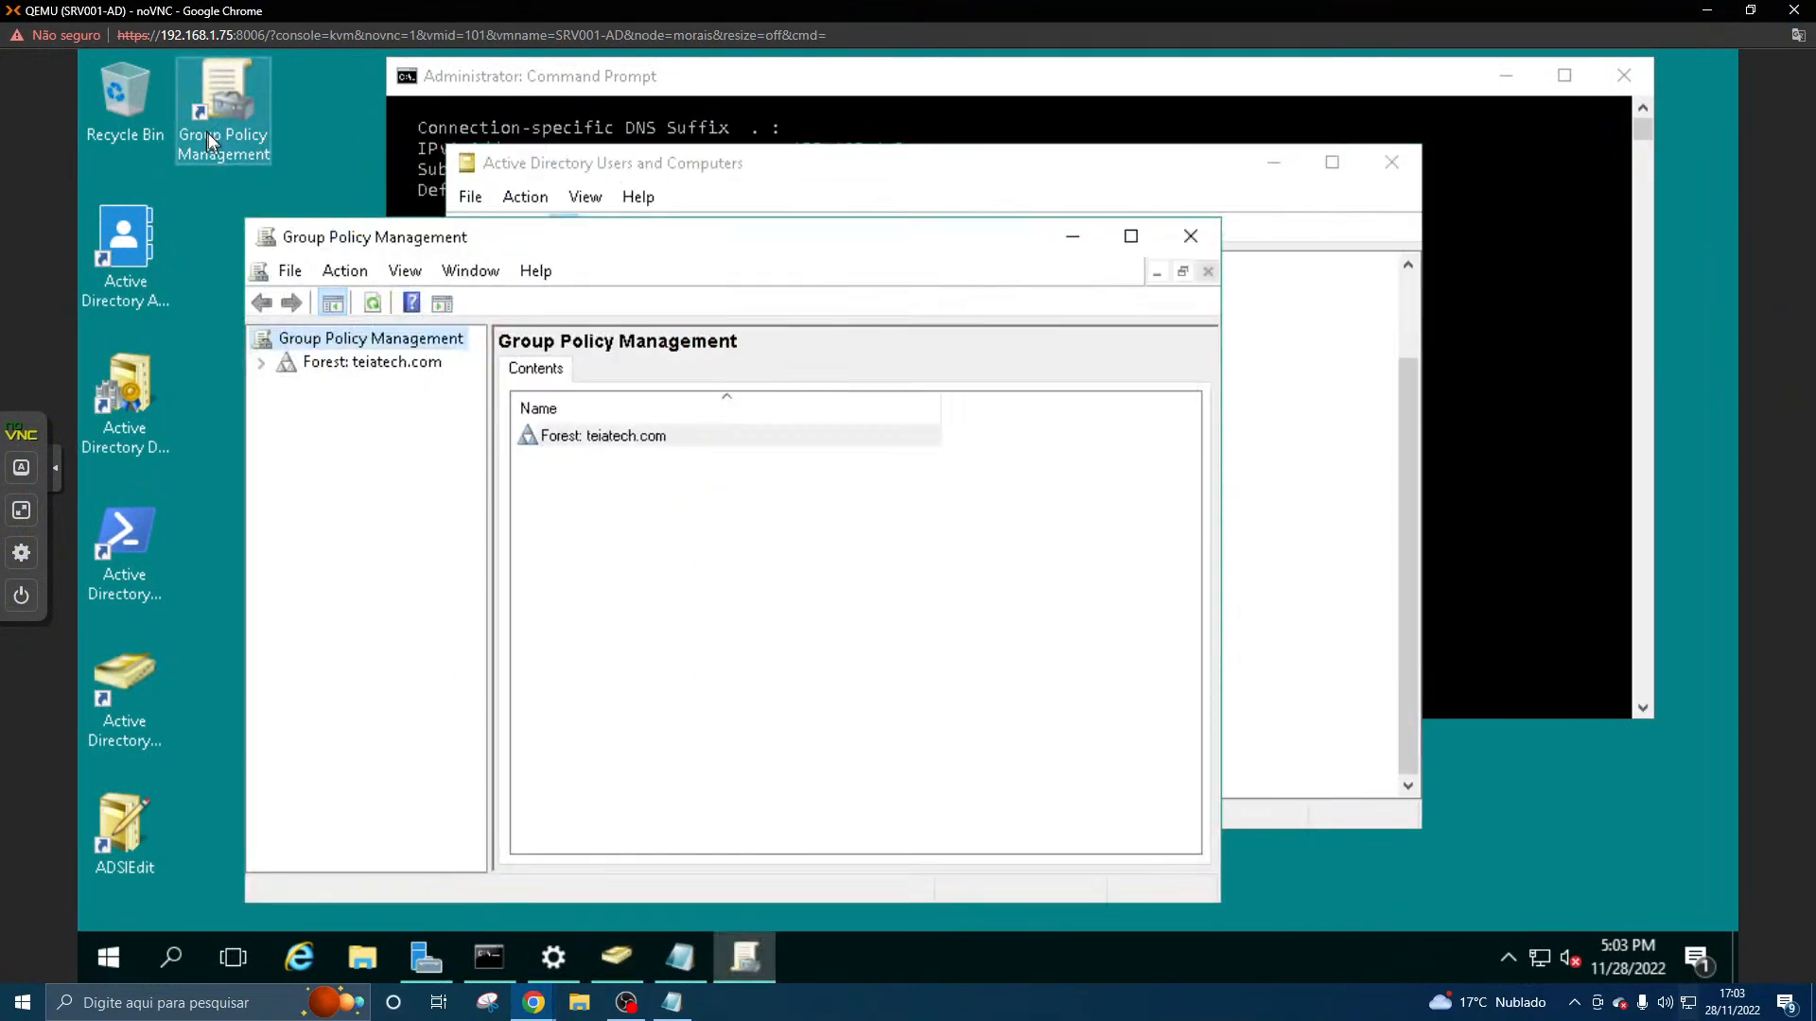
{"action": "left_click", "coordinate": [262, 363]}
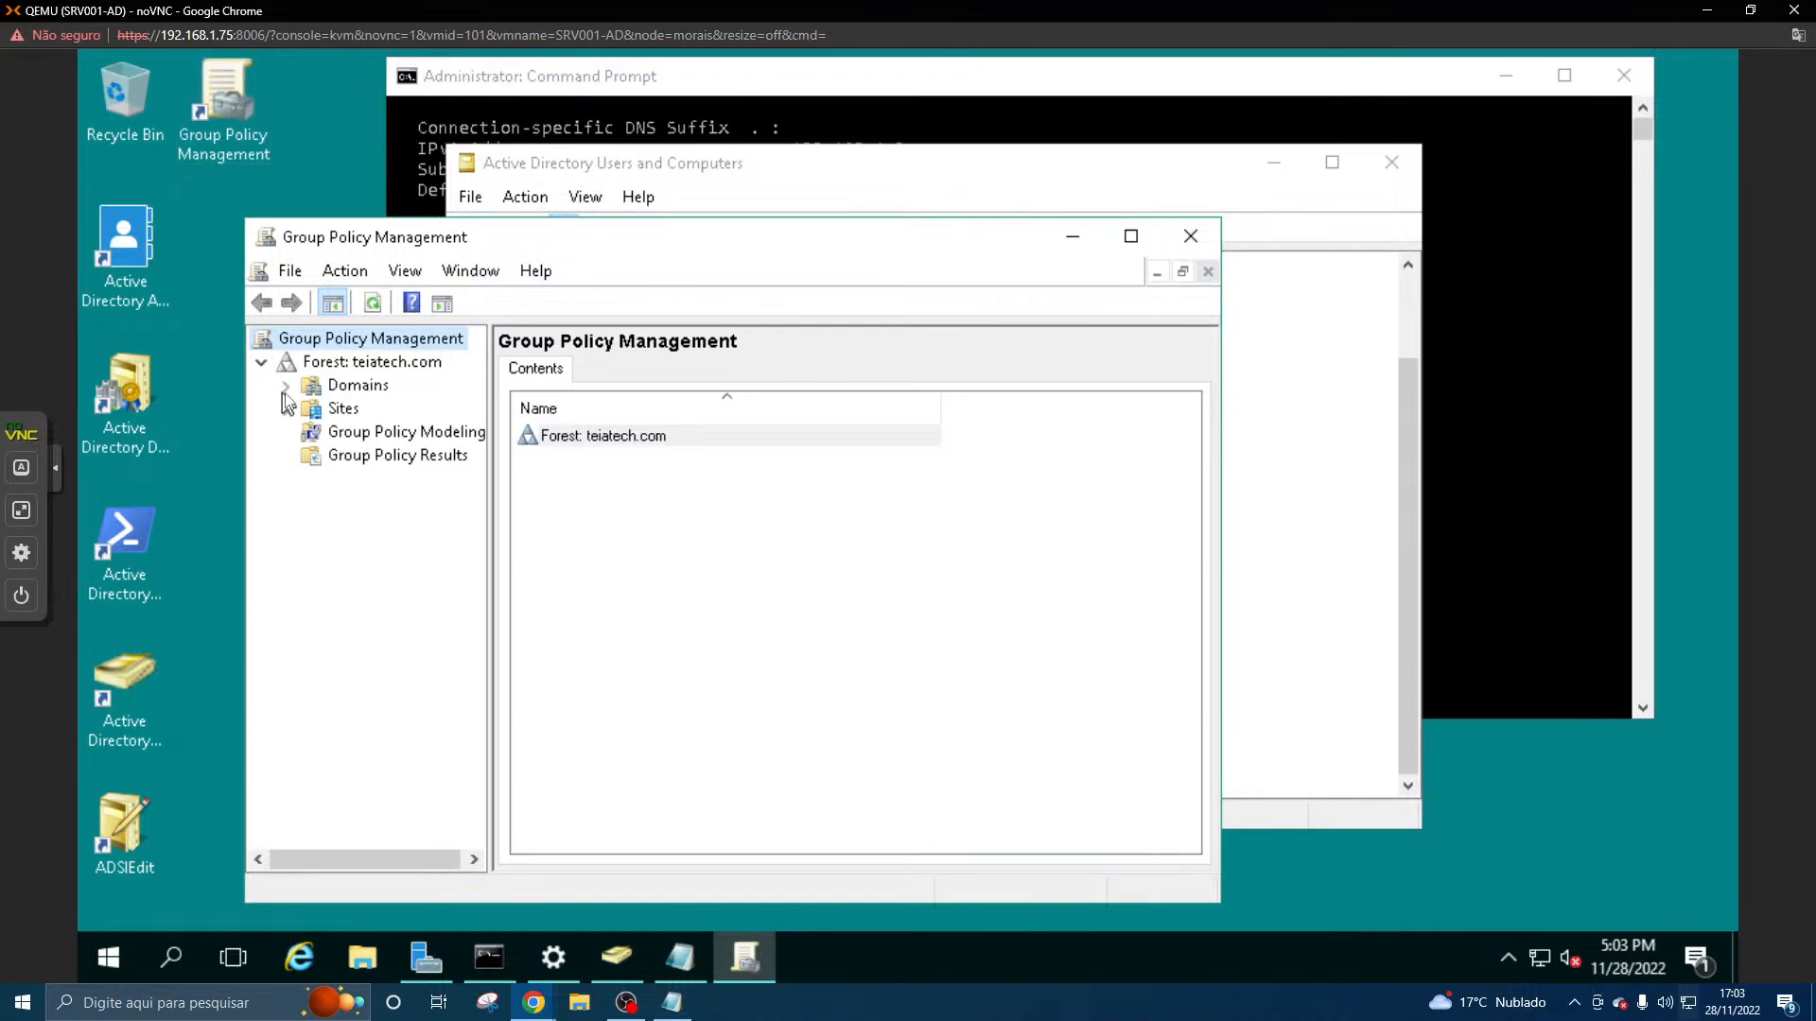
{"action": "left_click", "coordinate": [284, 386]}
{"action": "left_click", "coordinate": [327, 408]}
{"action": "left_click", "coordinate": [309, 408]}
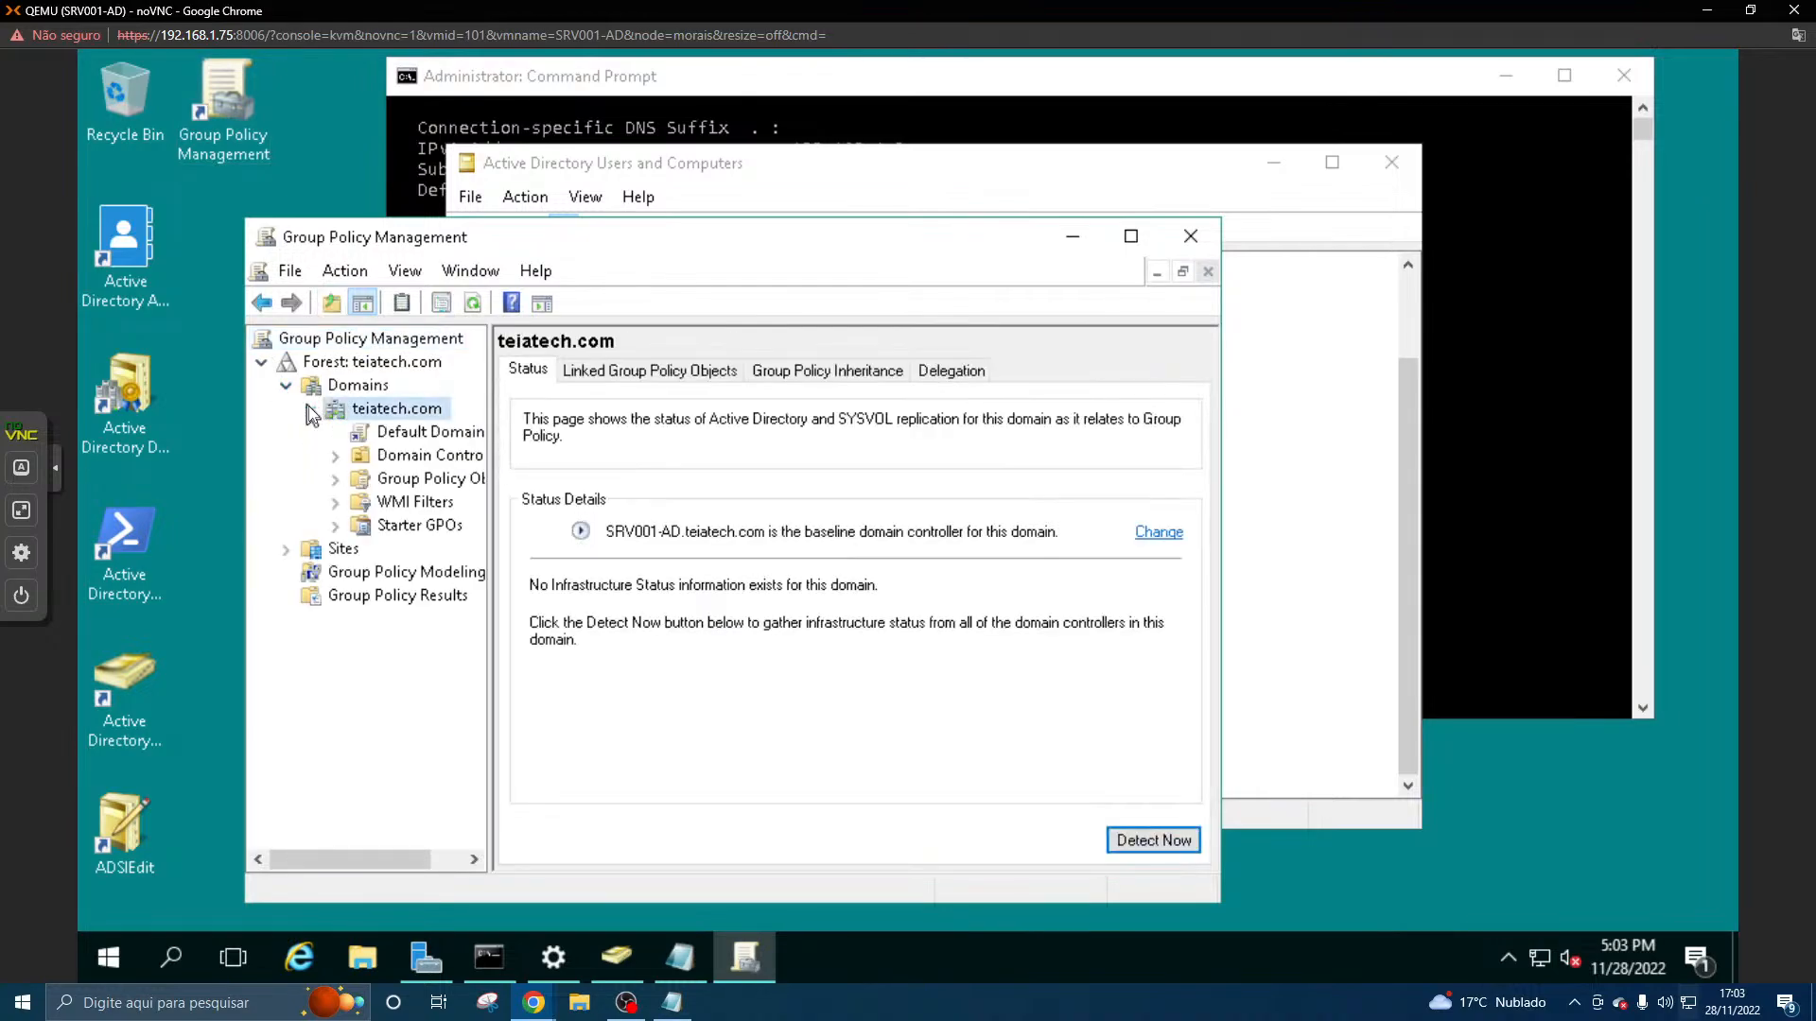
- Maximize Group Policy Management, widen the console tree, and expand the Group Policy Objects container of teiatech.com
{"action": "double_click", "coordinate": [655, 239]}
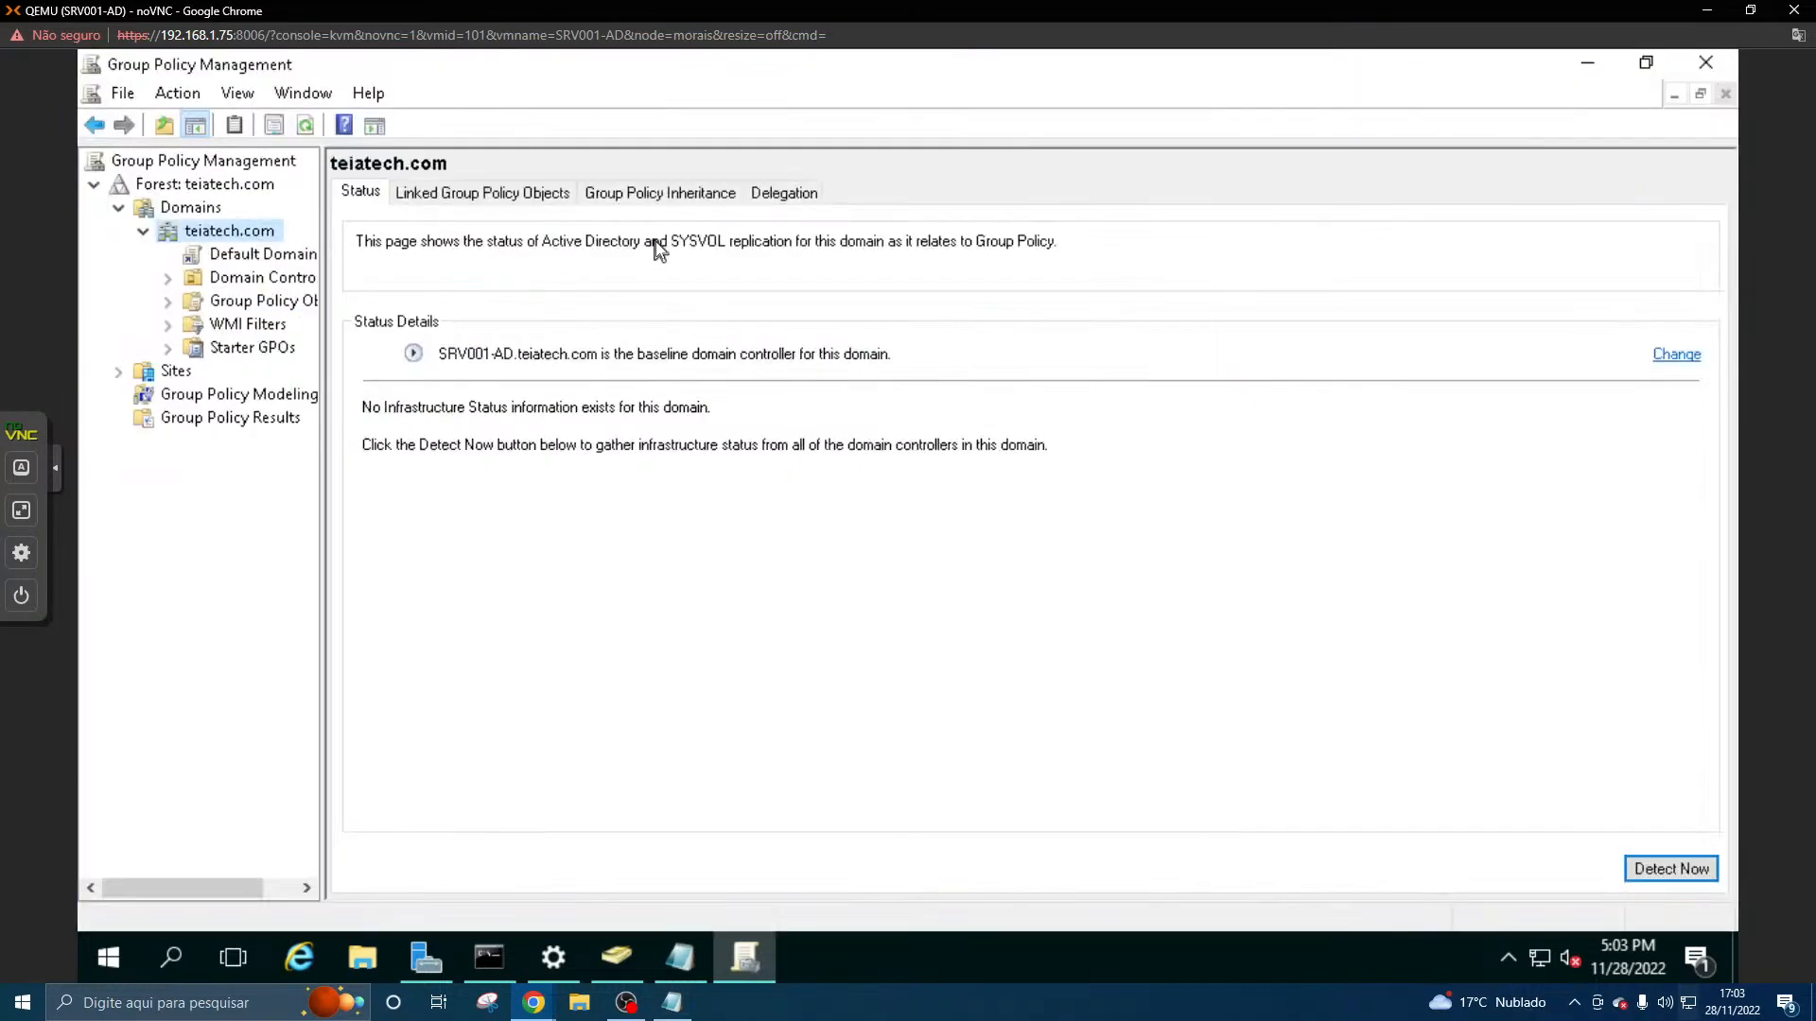
{"action": "left_click_drag", "start_coordinate": [322, 294], "coordinate": [542, 295]}
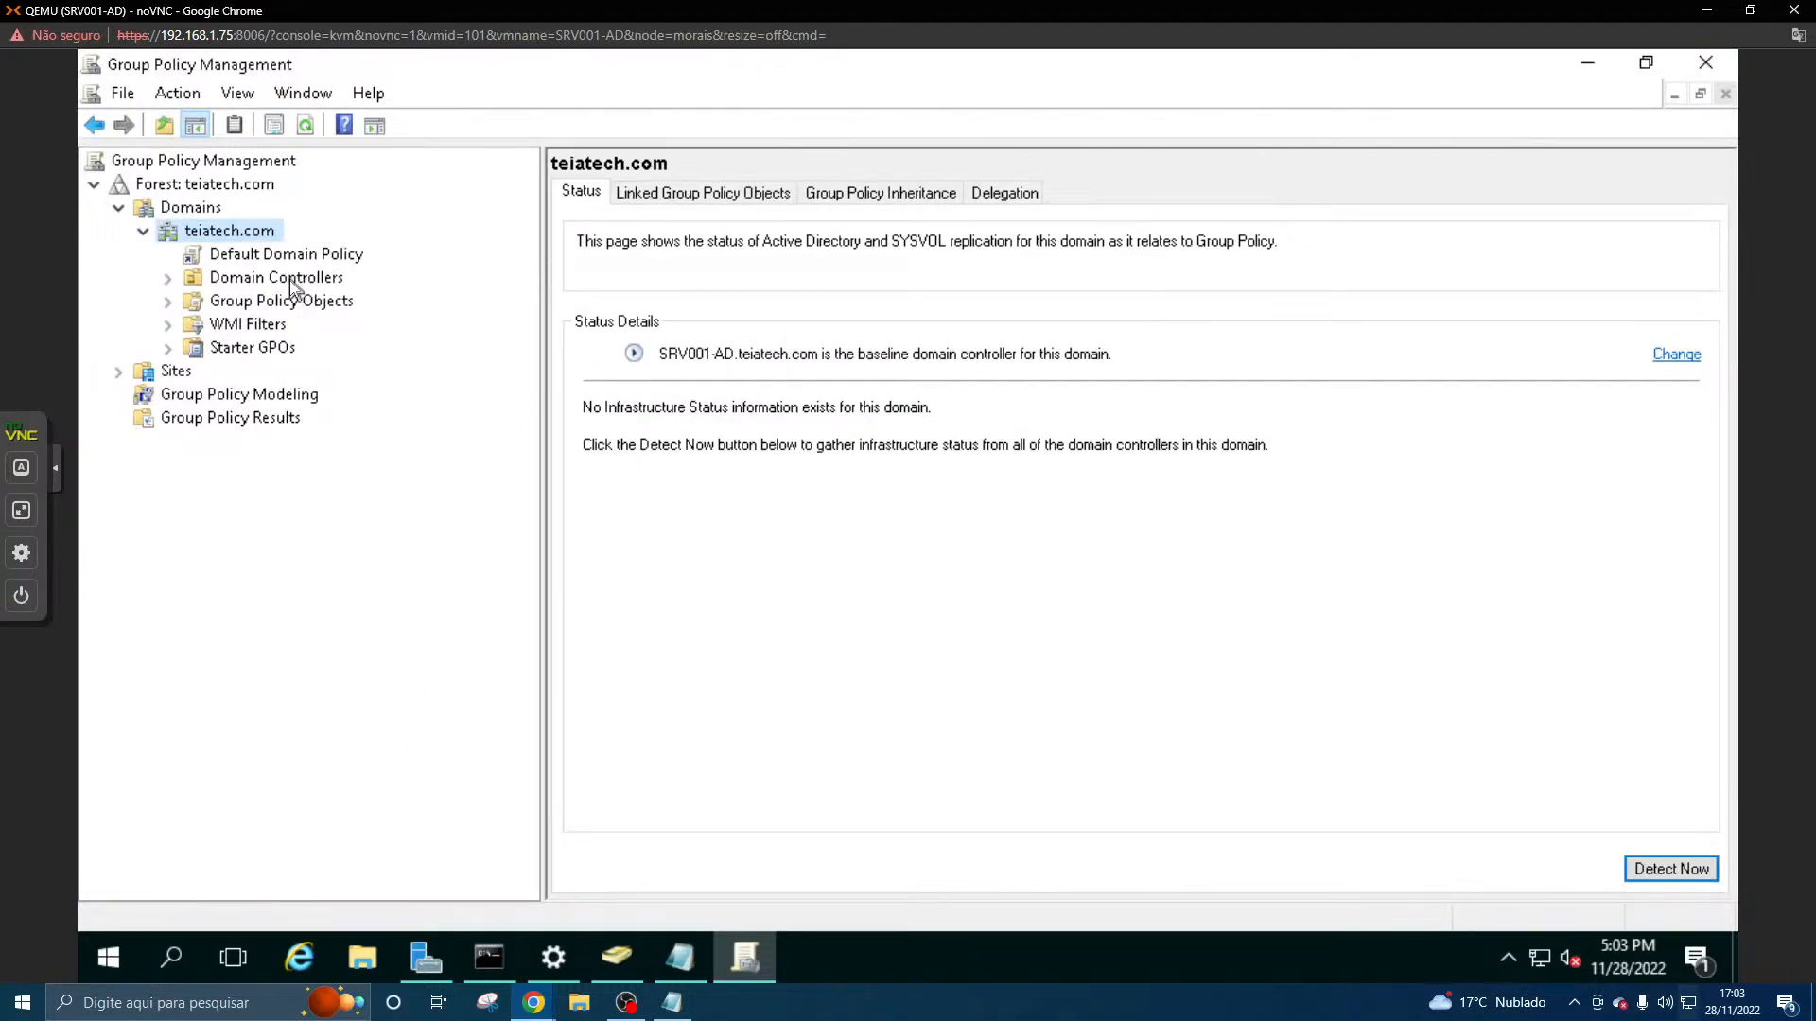
{"action": "left_click", "coordinate": [263, 307]}
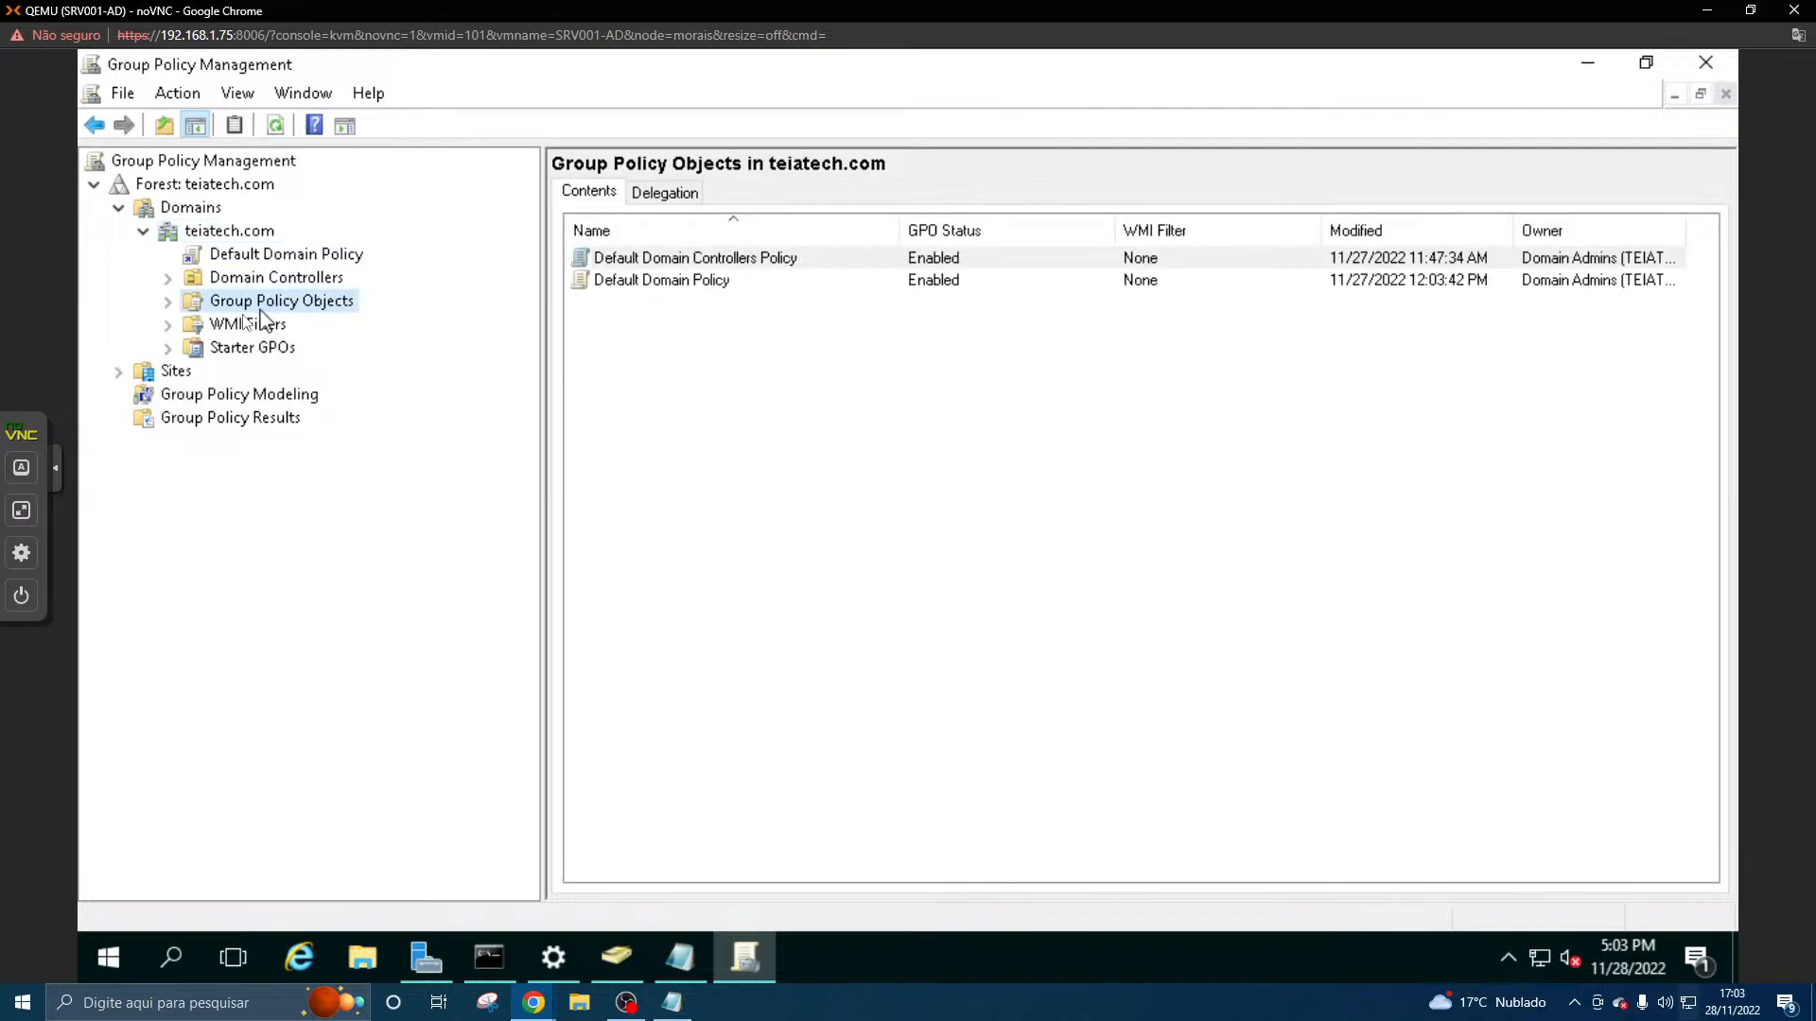
{"action": "left_click", "coordinate": [168, 302]}
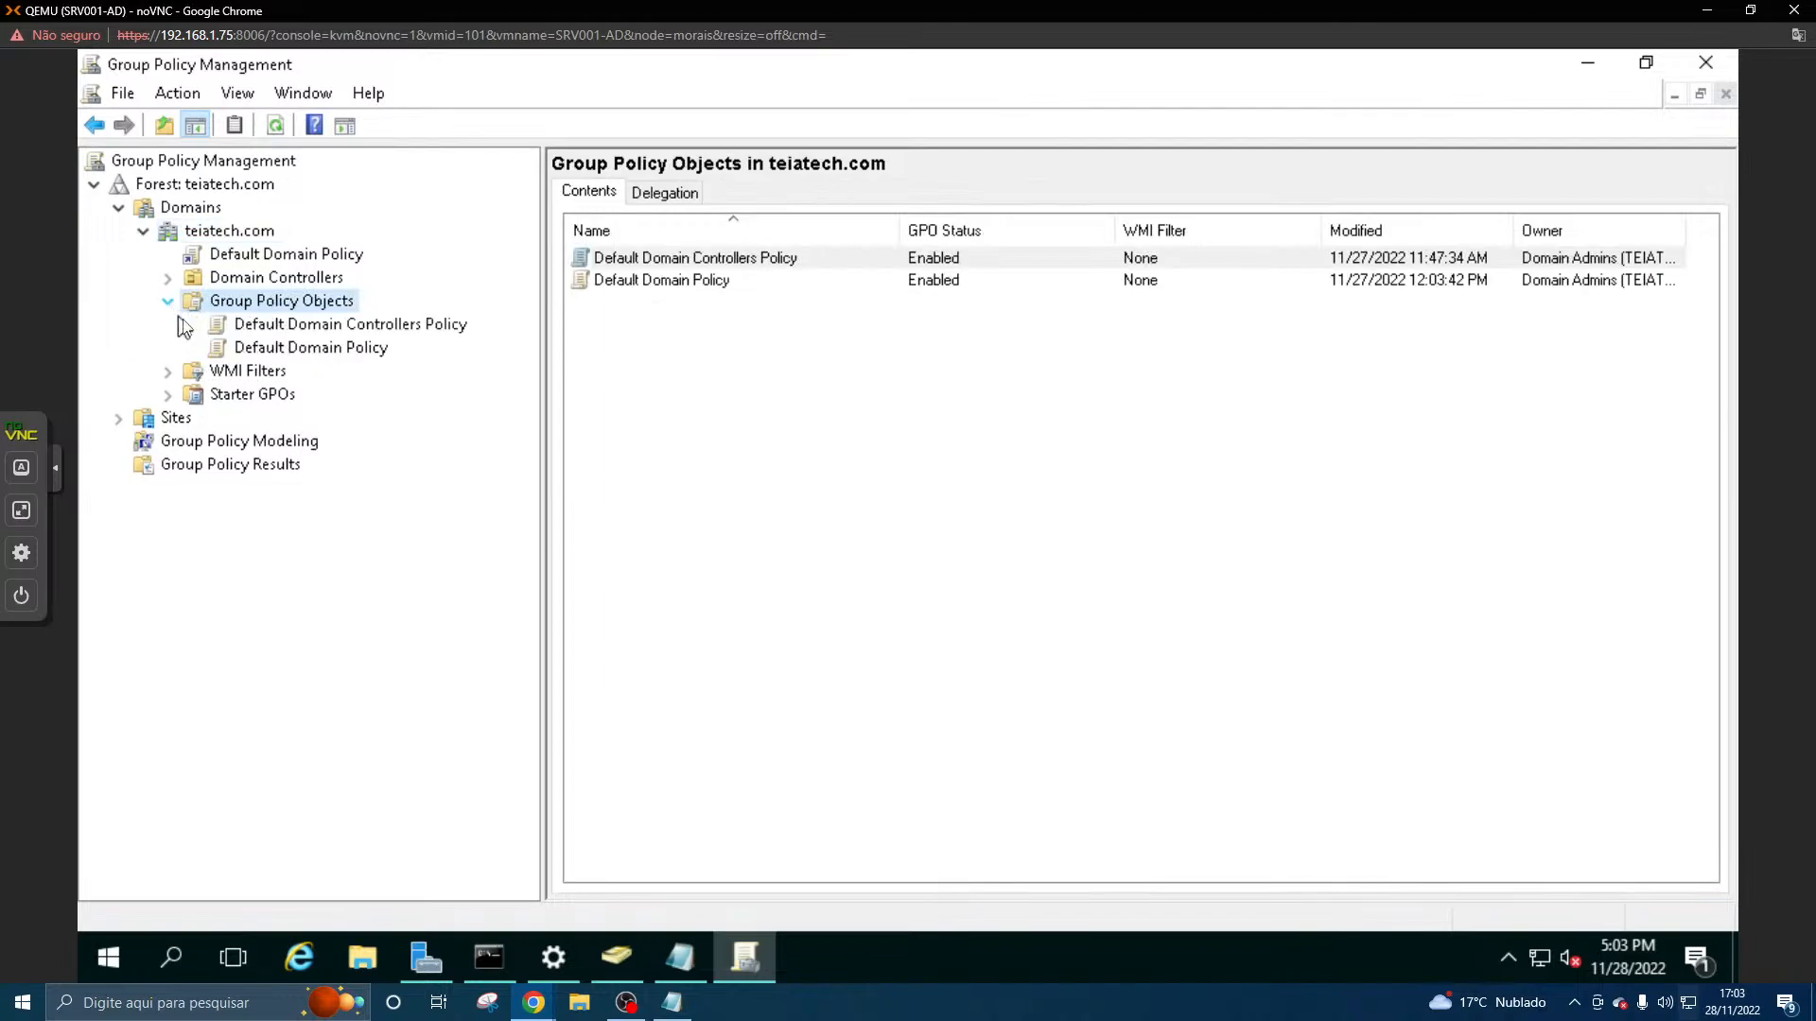
- Dismiss the Default Domain Policy's SYSVOL permissions prompt and align the Default Domain Controllers Policy's SYSVOL permissions with Active Directory
{"action": "left_click", "coordinate": [305, 350]}
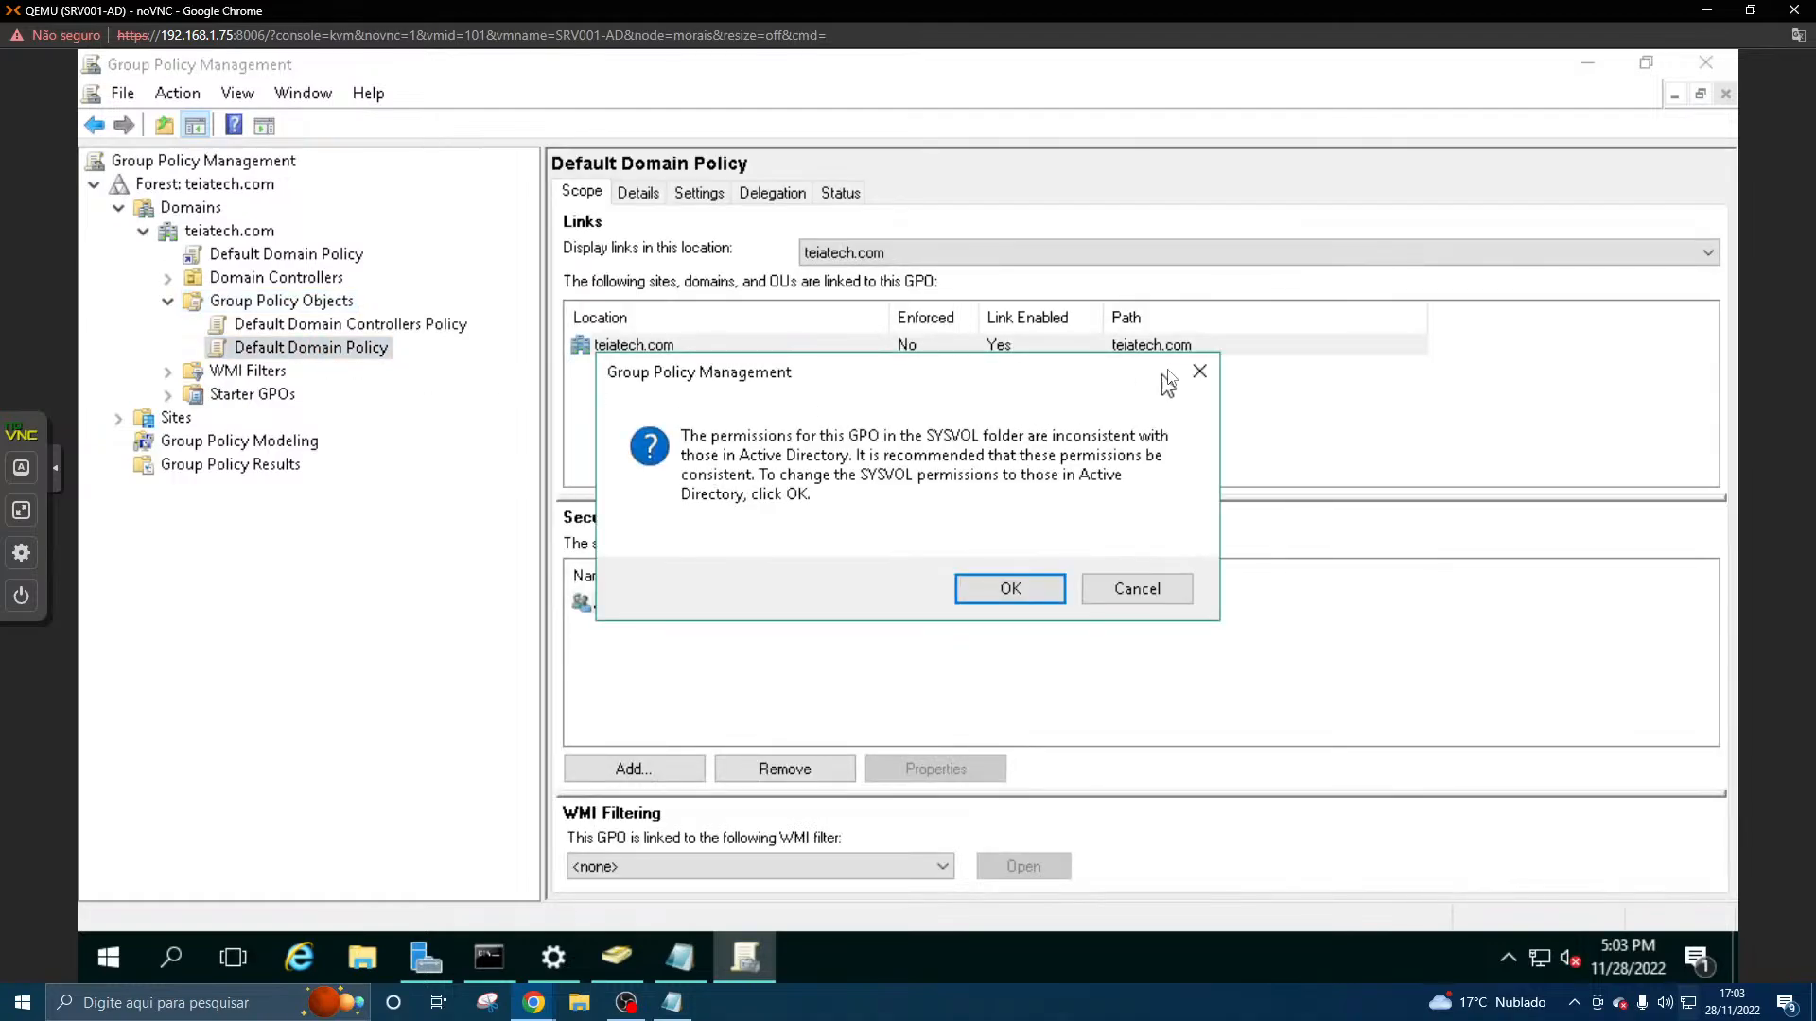
{"action": "left_click", "coordinate": [1200, 371]}
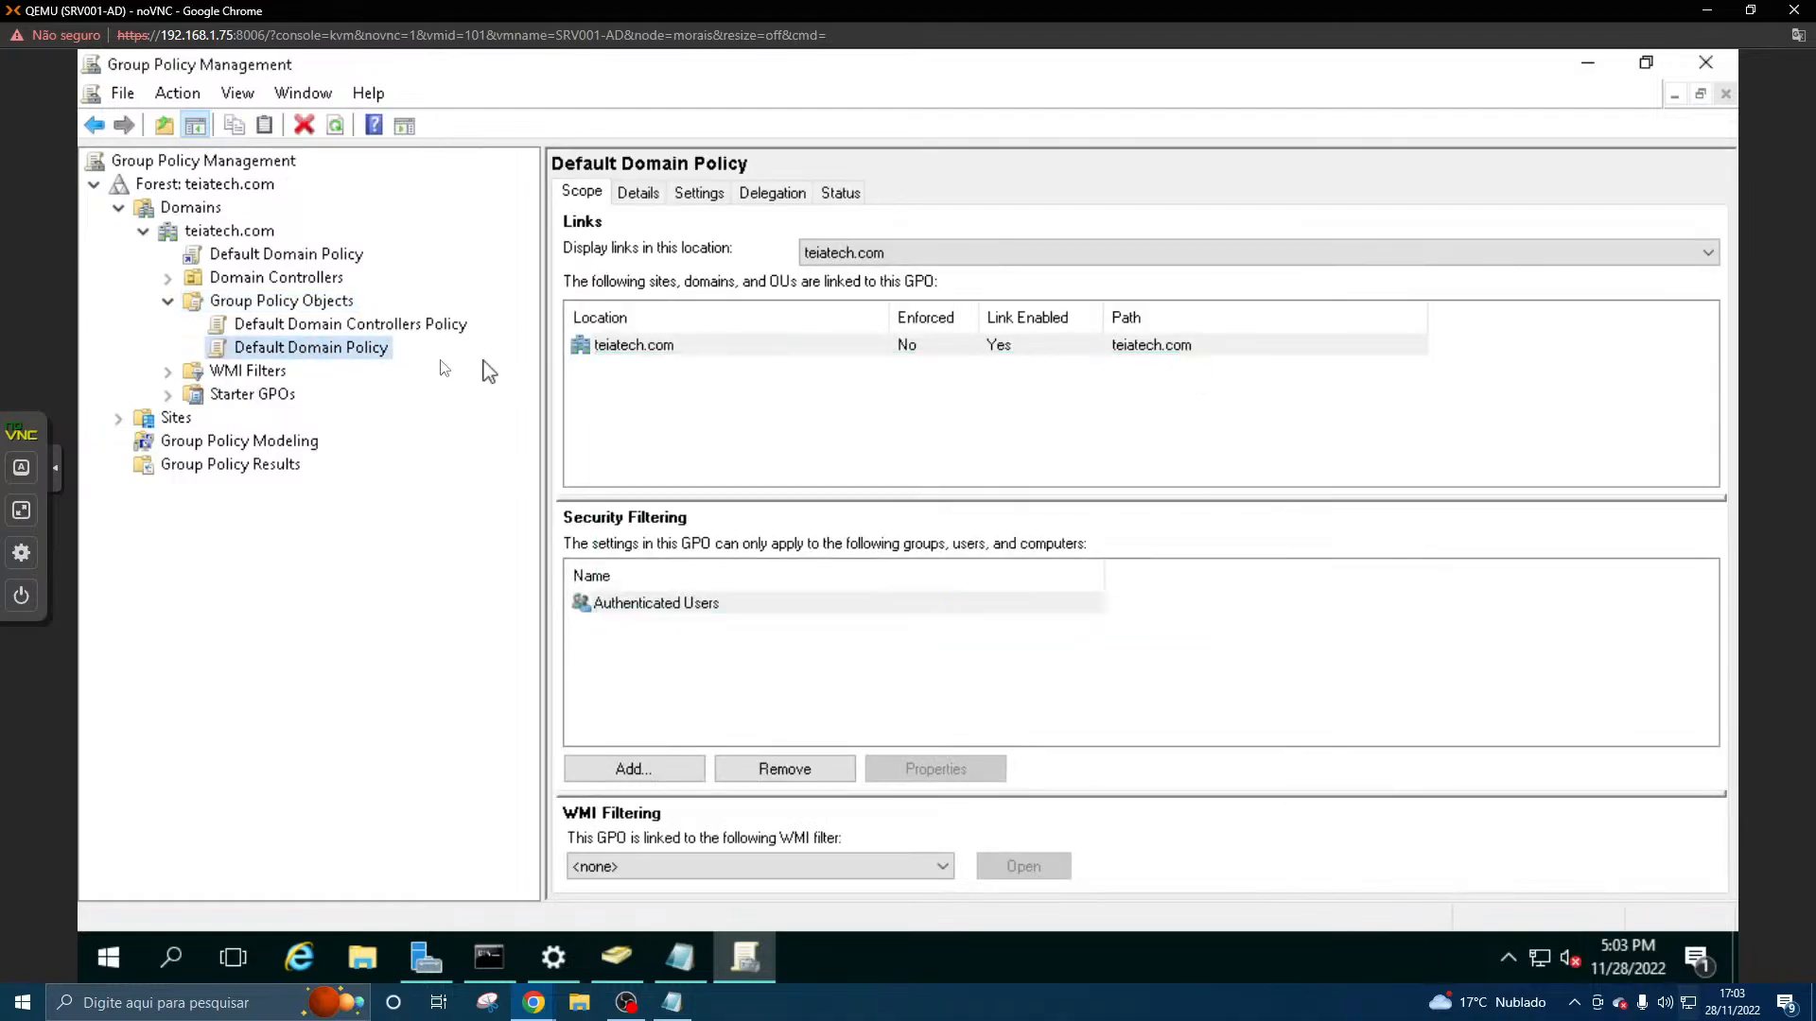
{"action": "left_click", "coordinate": [360, 327]}
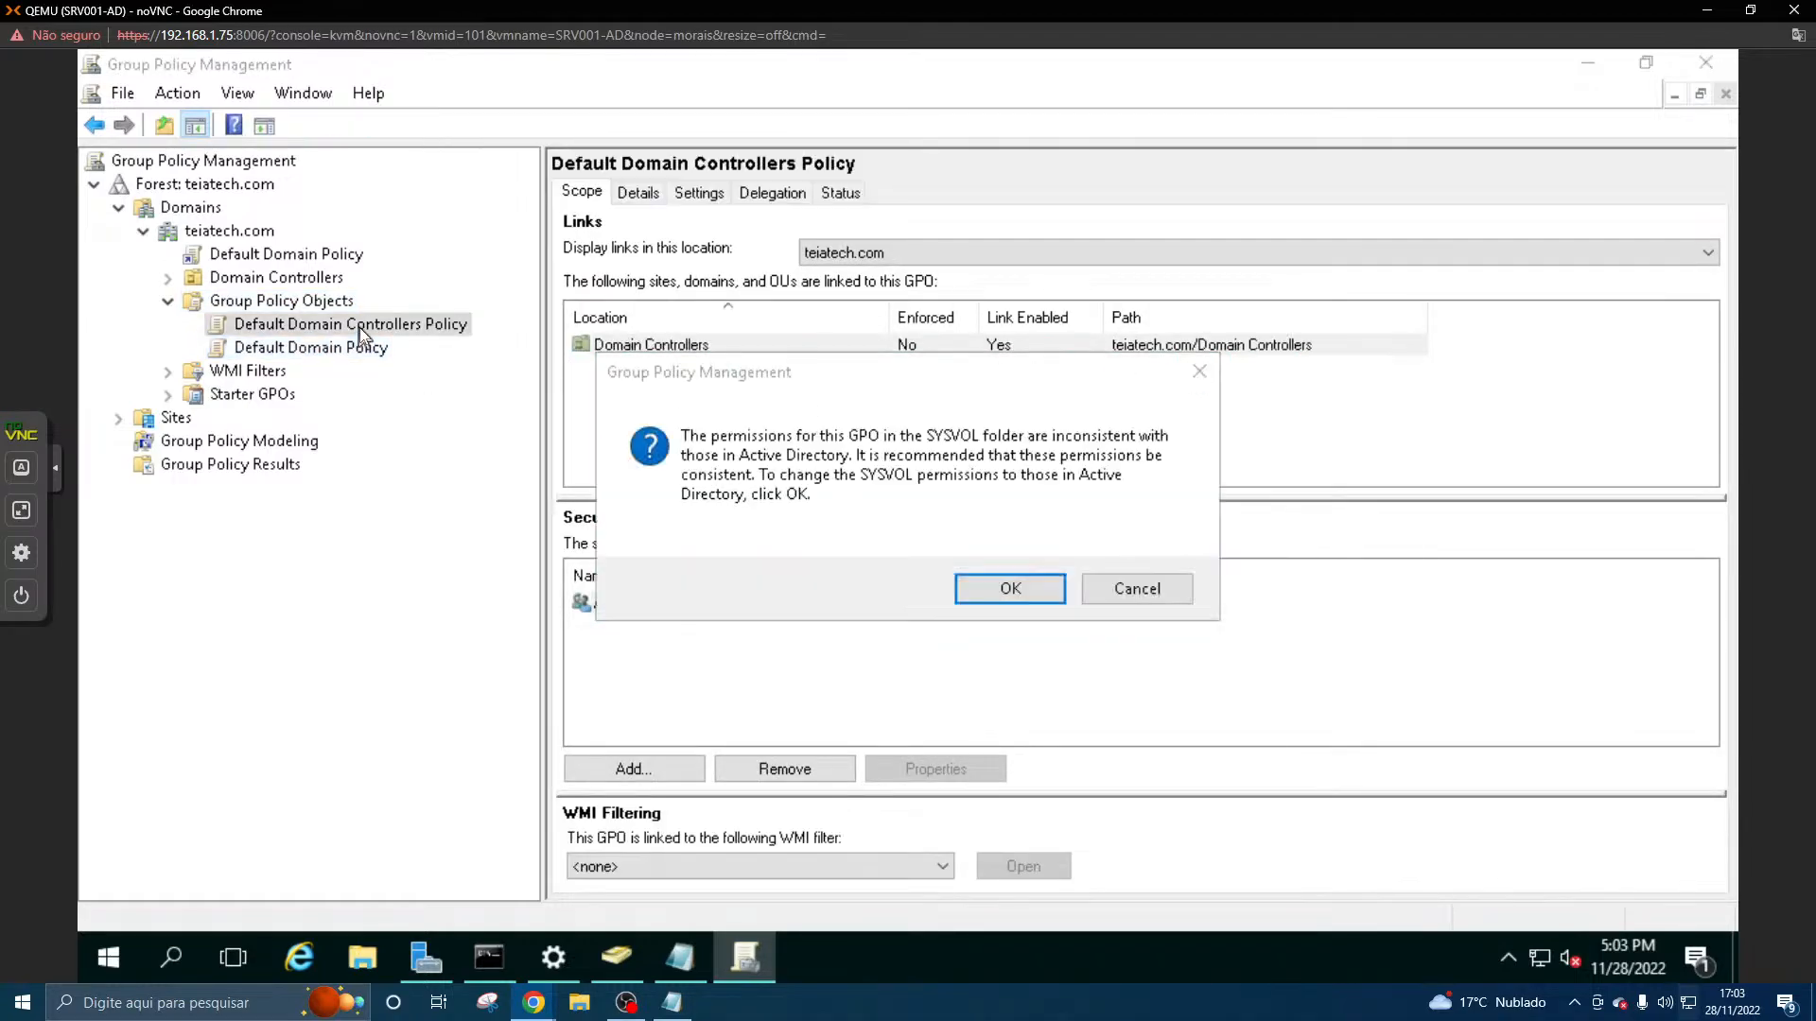
{"action": "left_click", "coordinate": [1010, 588]}
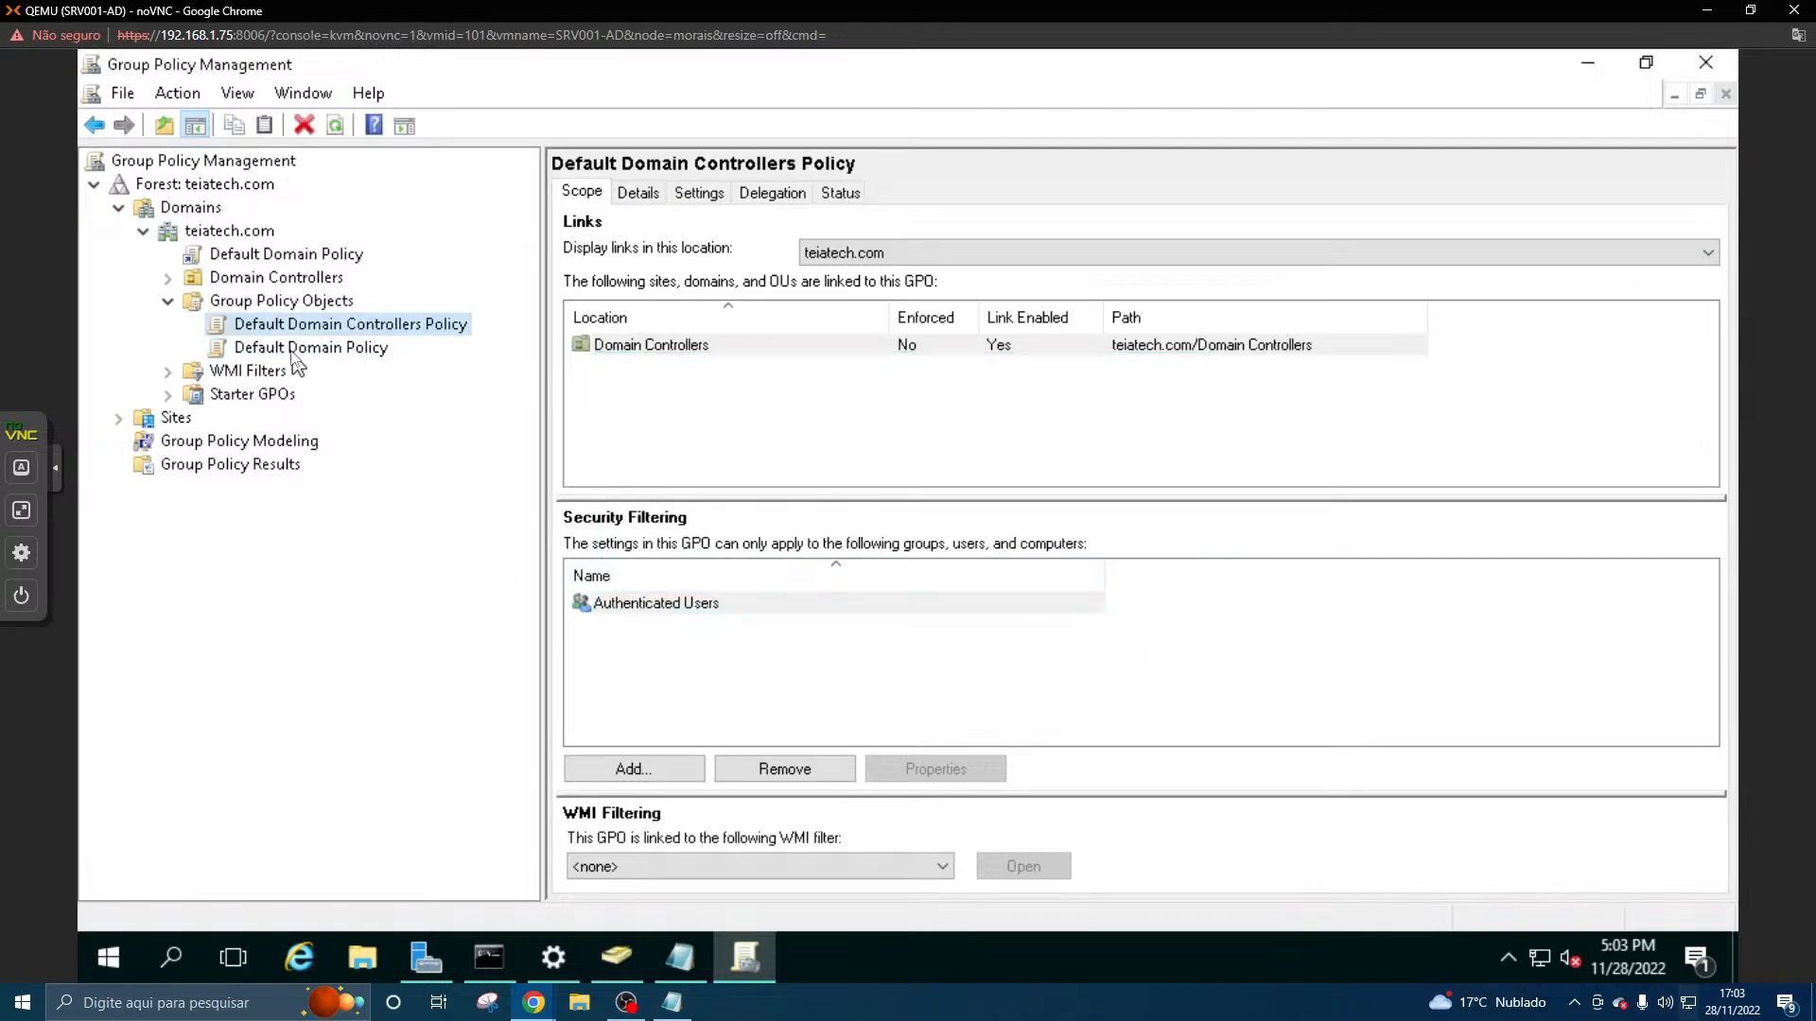
- Look at the Domain Controllers container and examine the linked Default Domain Policy's details, settings, delegation and scope, dismissing the notices
{"action": "left_click", "coordinate": [290, 282]}
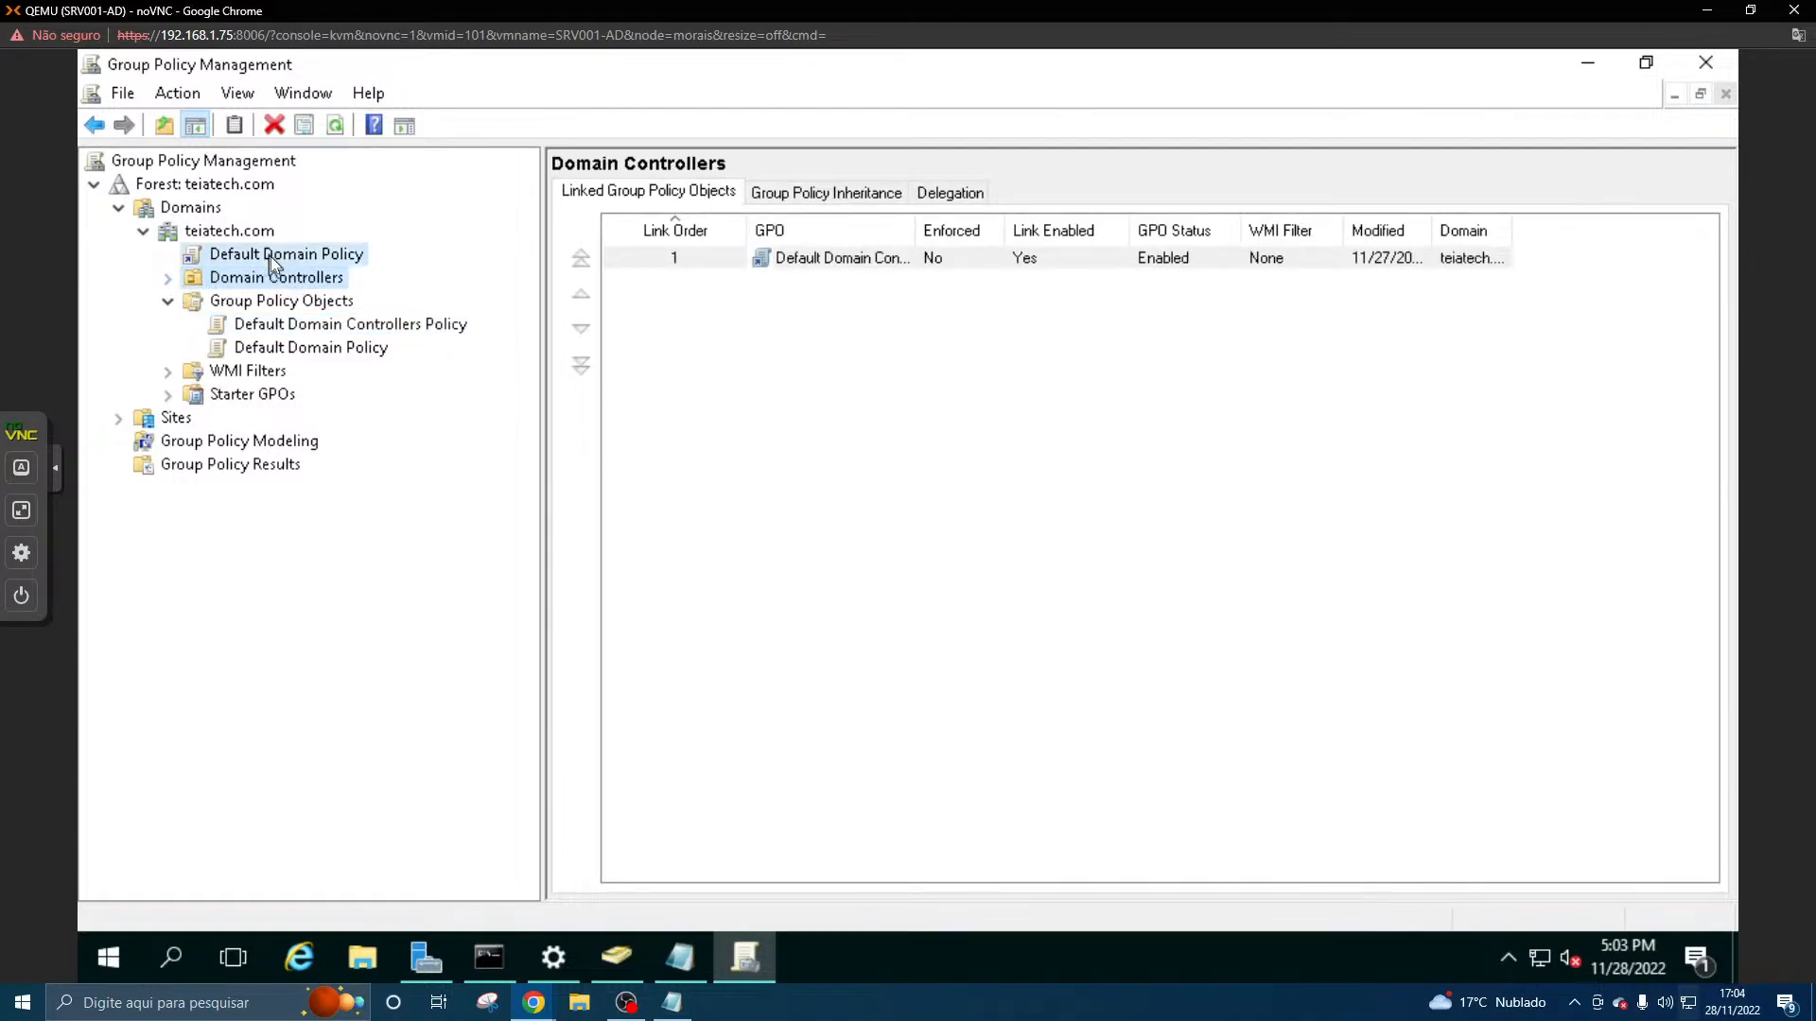
{"action": "left_click", "coordinate": [271, 257]}
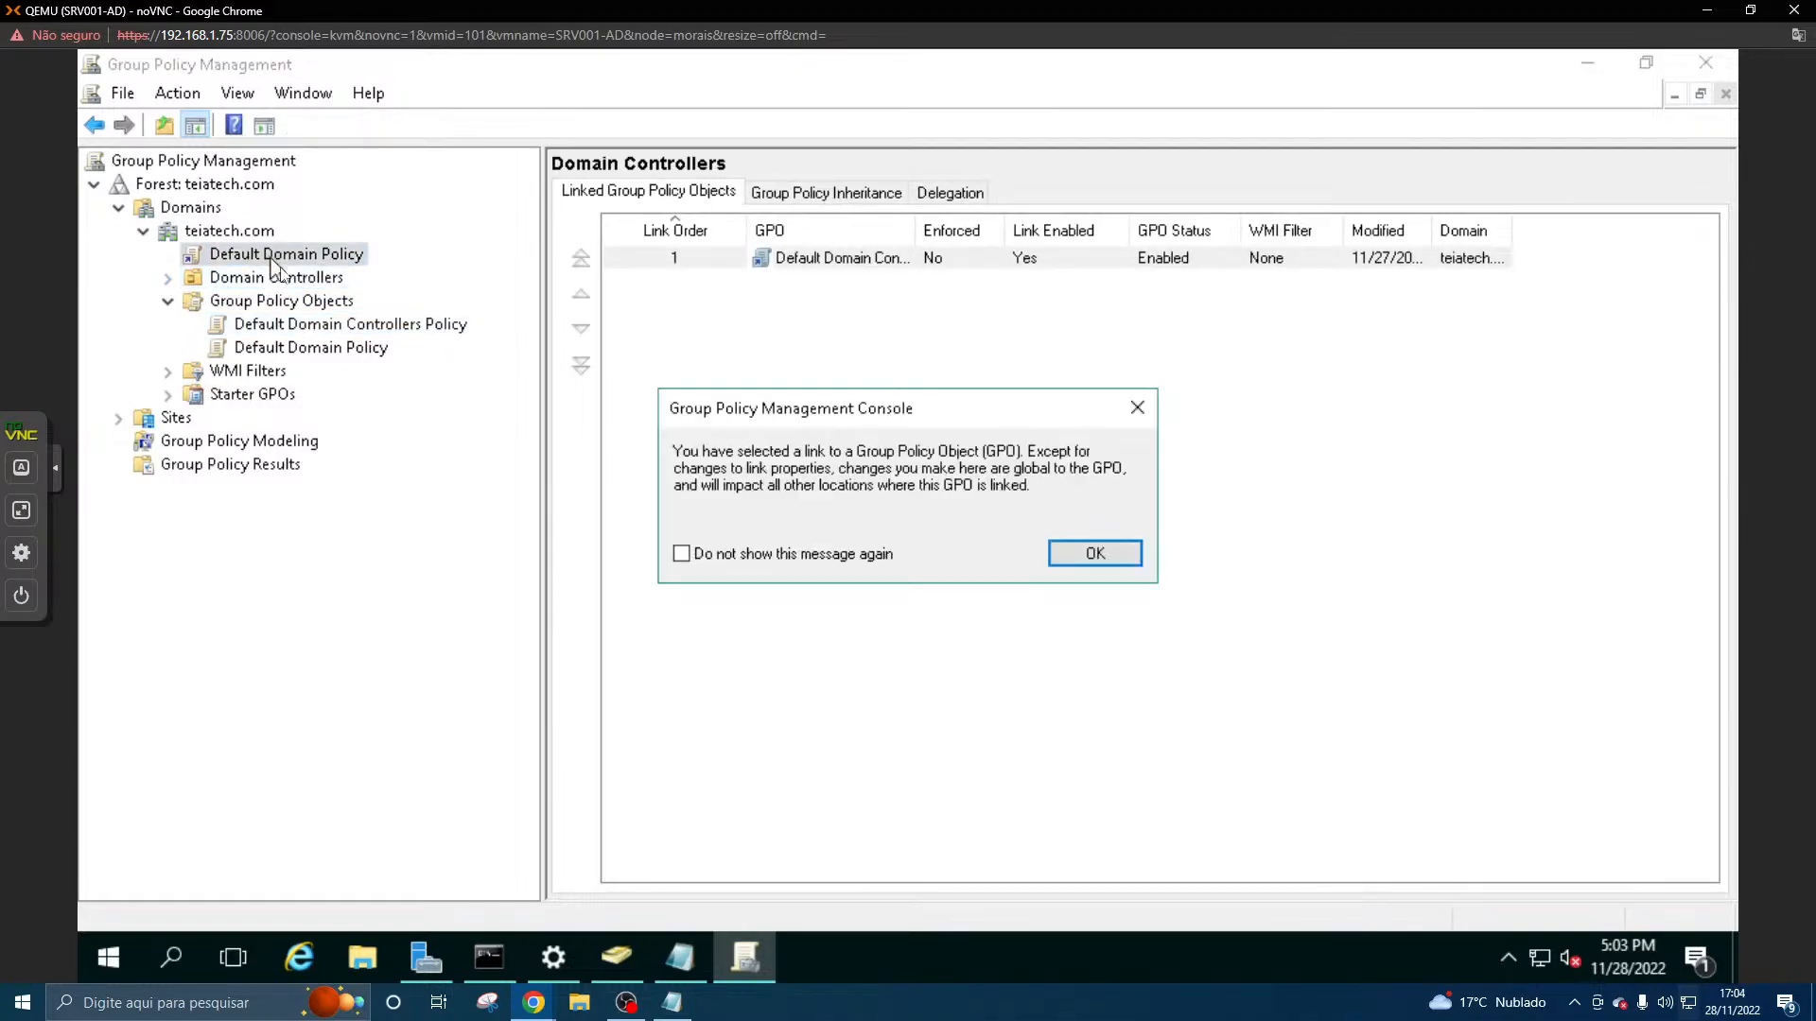
{"action": "left_click", "coordinate": [1139, 409]}
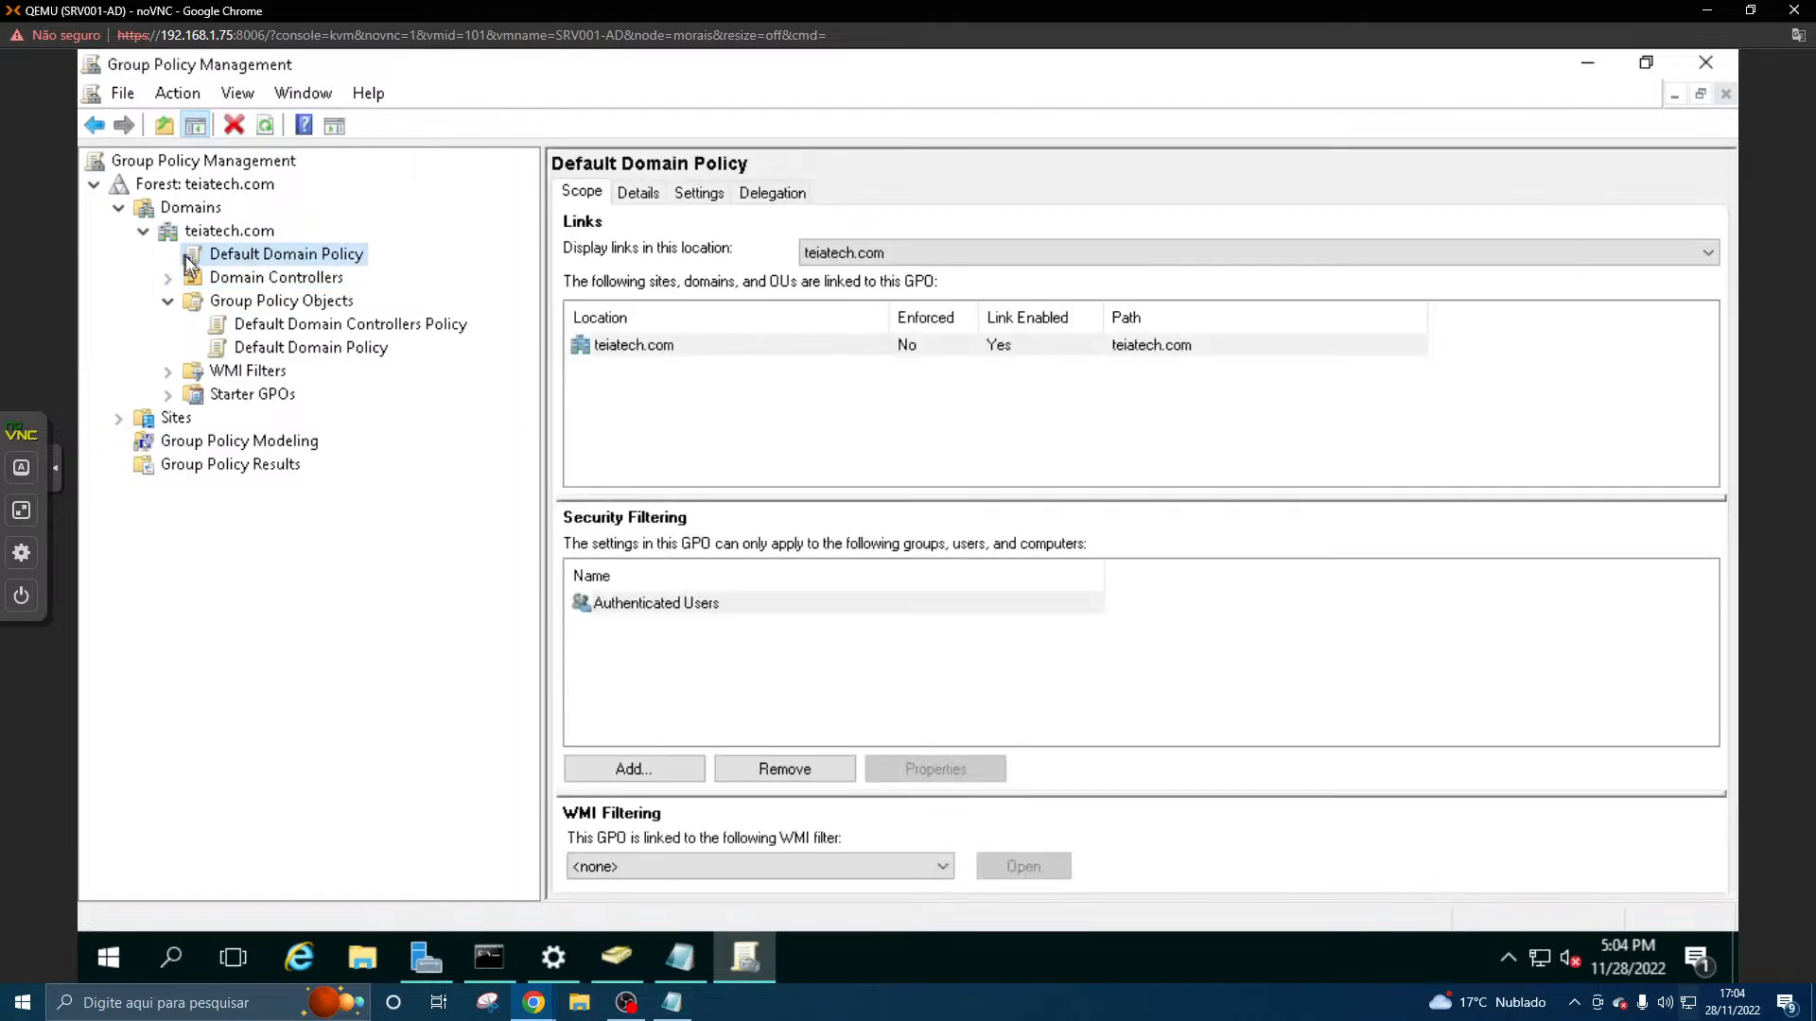
{"action": "left_click", "coordinate": [638, 194]}
{"action": "left_click", "coordinate": [699, 193]}
{"action": "left_click", "coordinate": [768, 197]}
{"action": "left_click", "coordinate": [624, 194]}
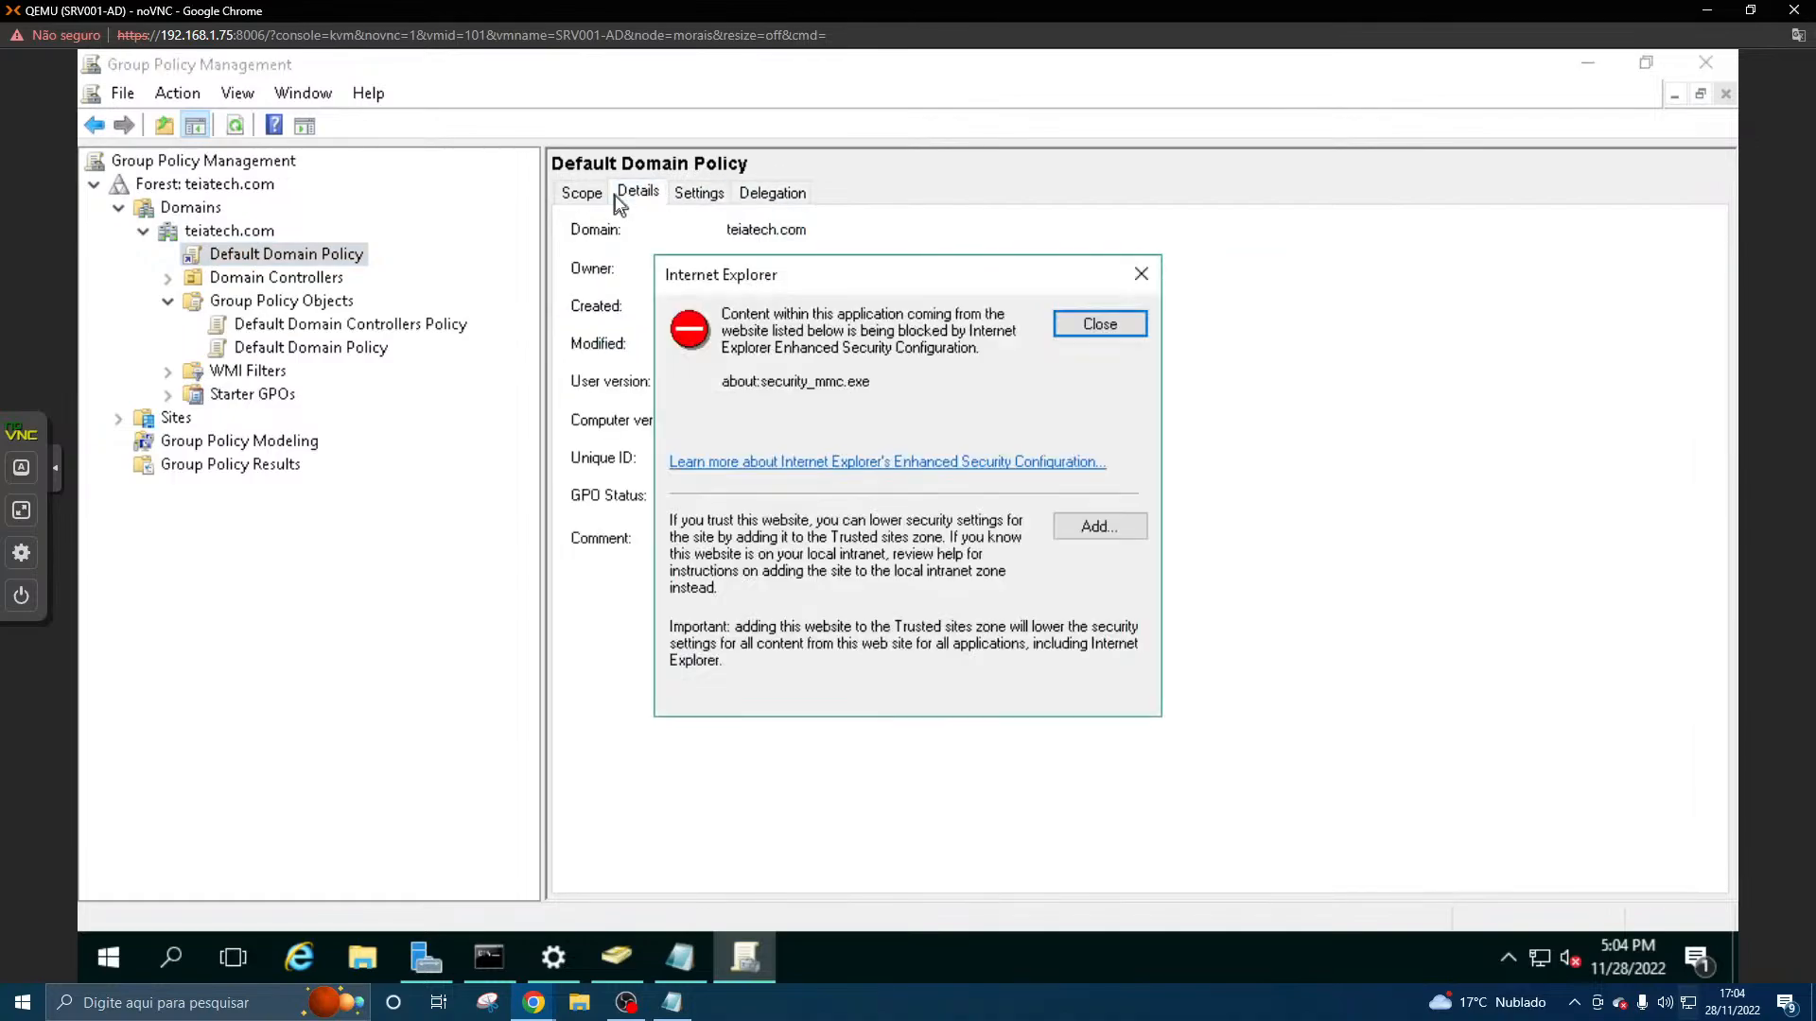
{"action": "left_click", "coordinate": [1141, 275]}
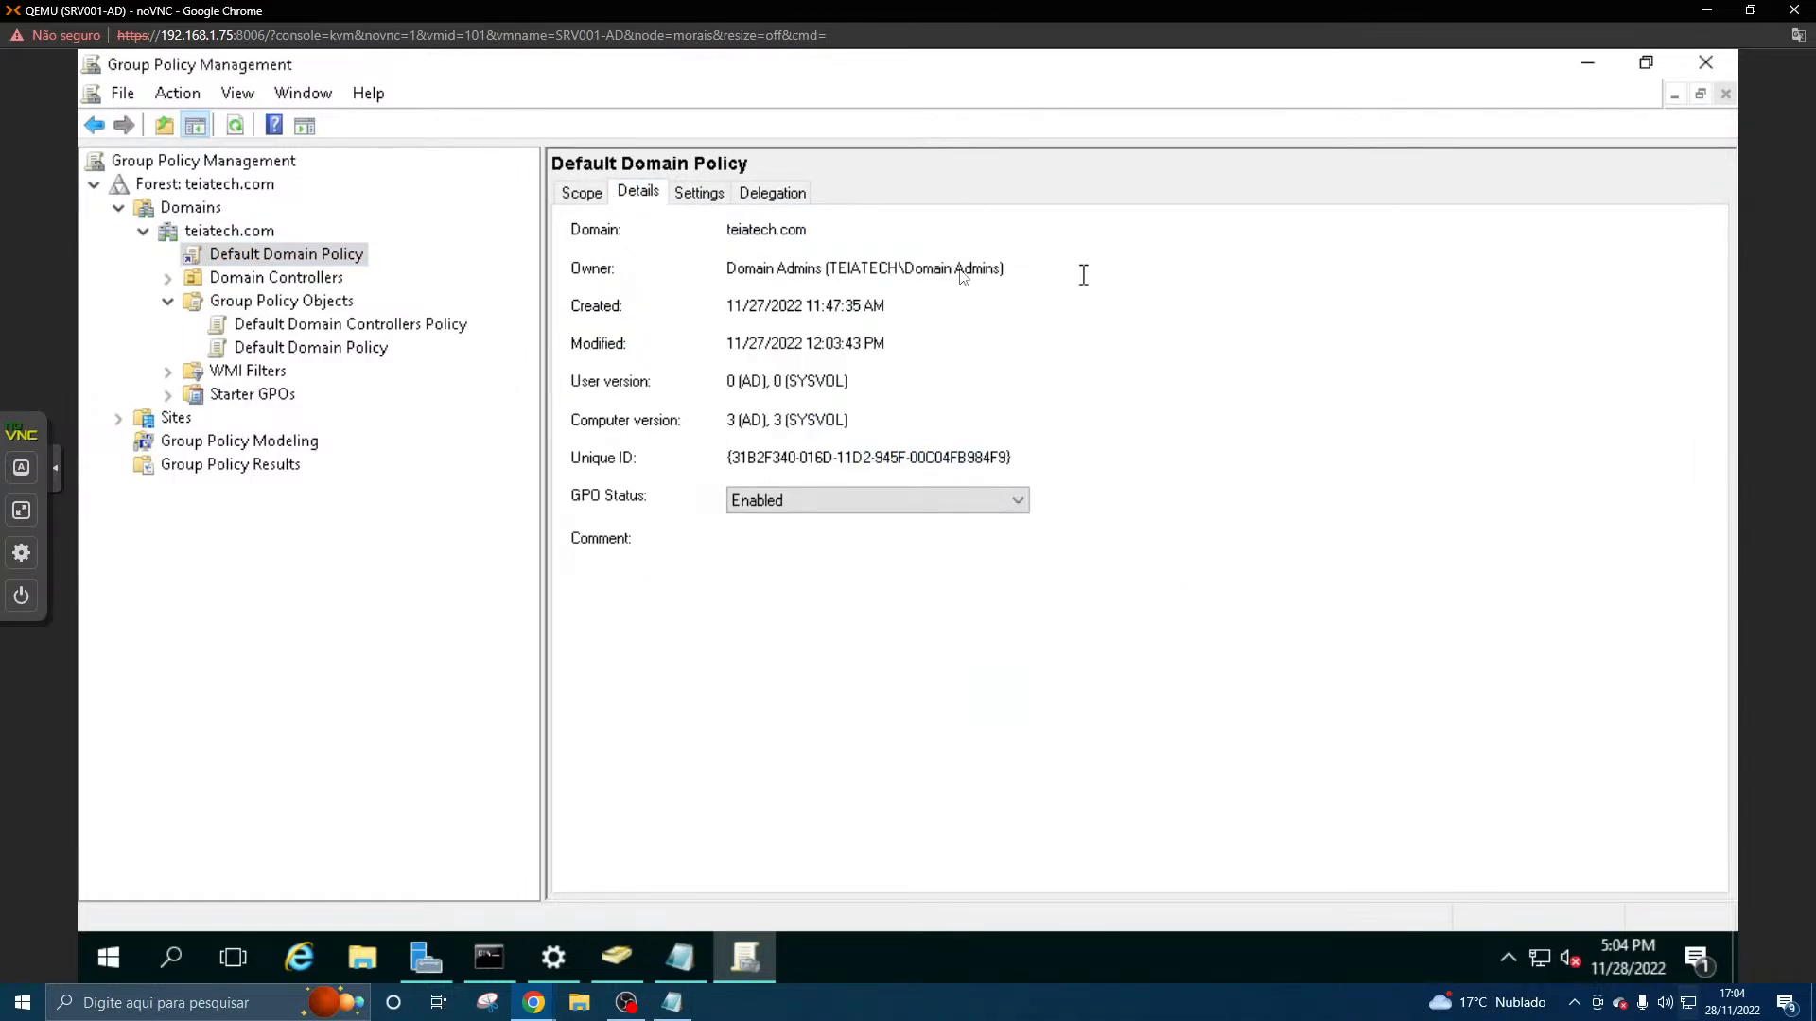
{"action": "left_click", "coordinate": [596, 198]}
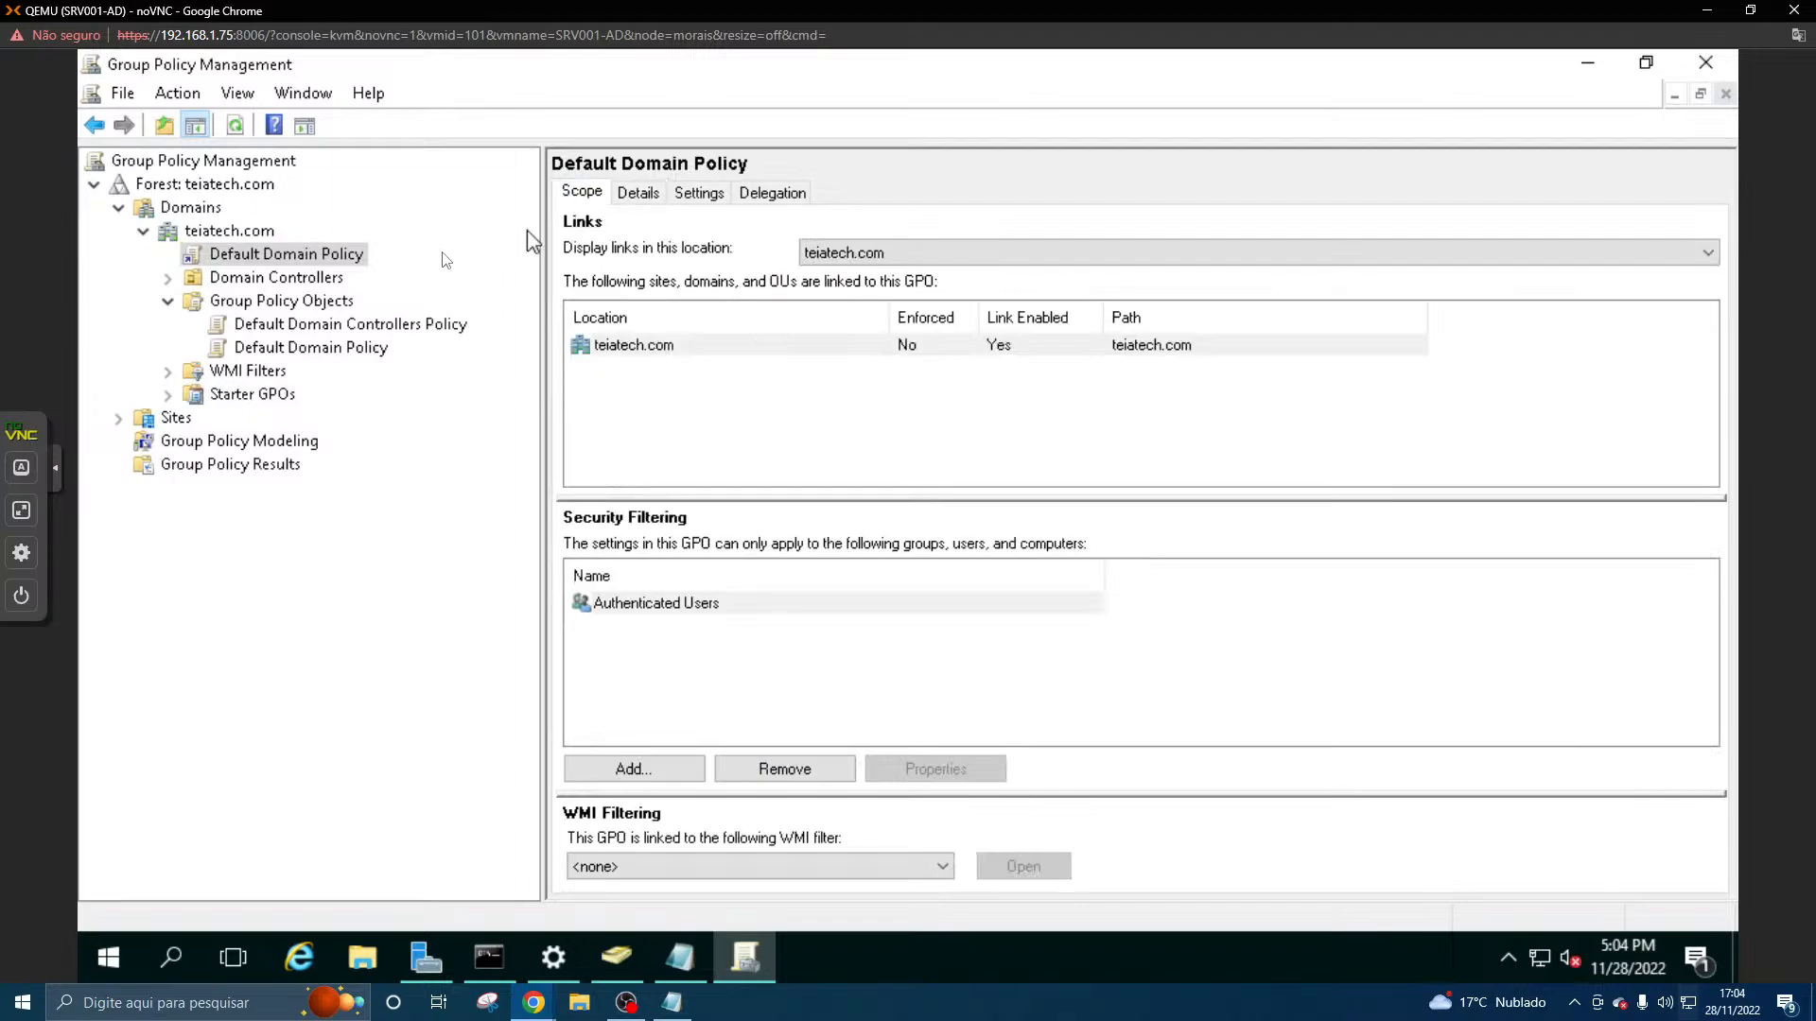
- Examine the Domain Controllers linked GPO list, the console options and the linked policy's available actions, and revisit the Default Domain Policy's scope
{"action": "left_click", "coordinate": [314, 280]}
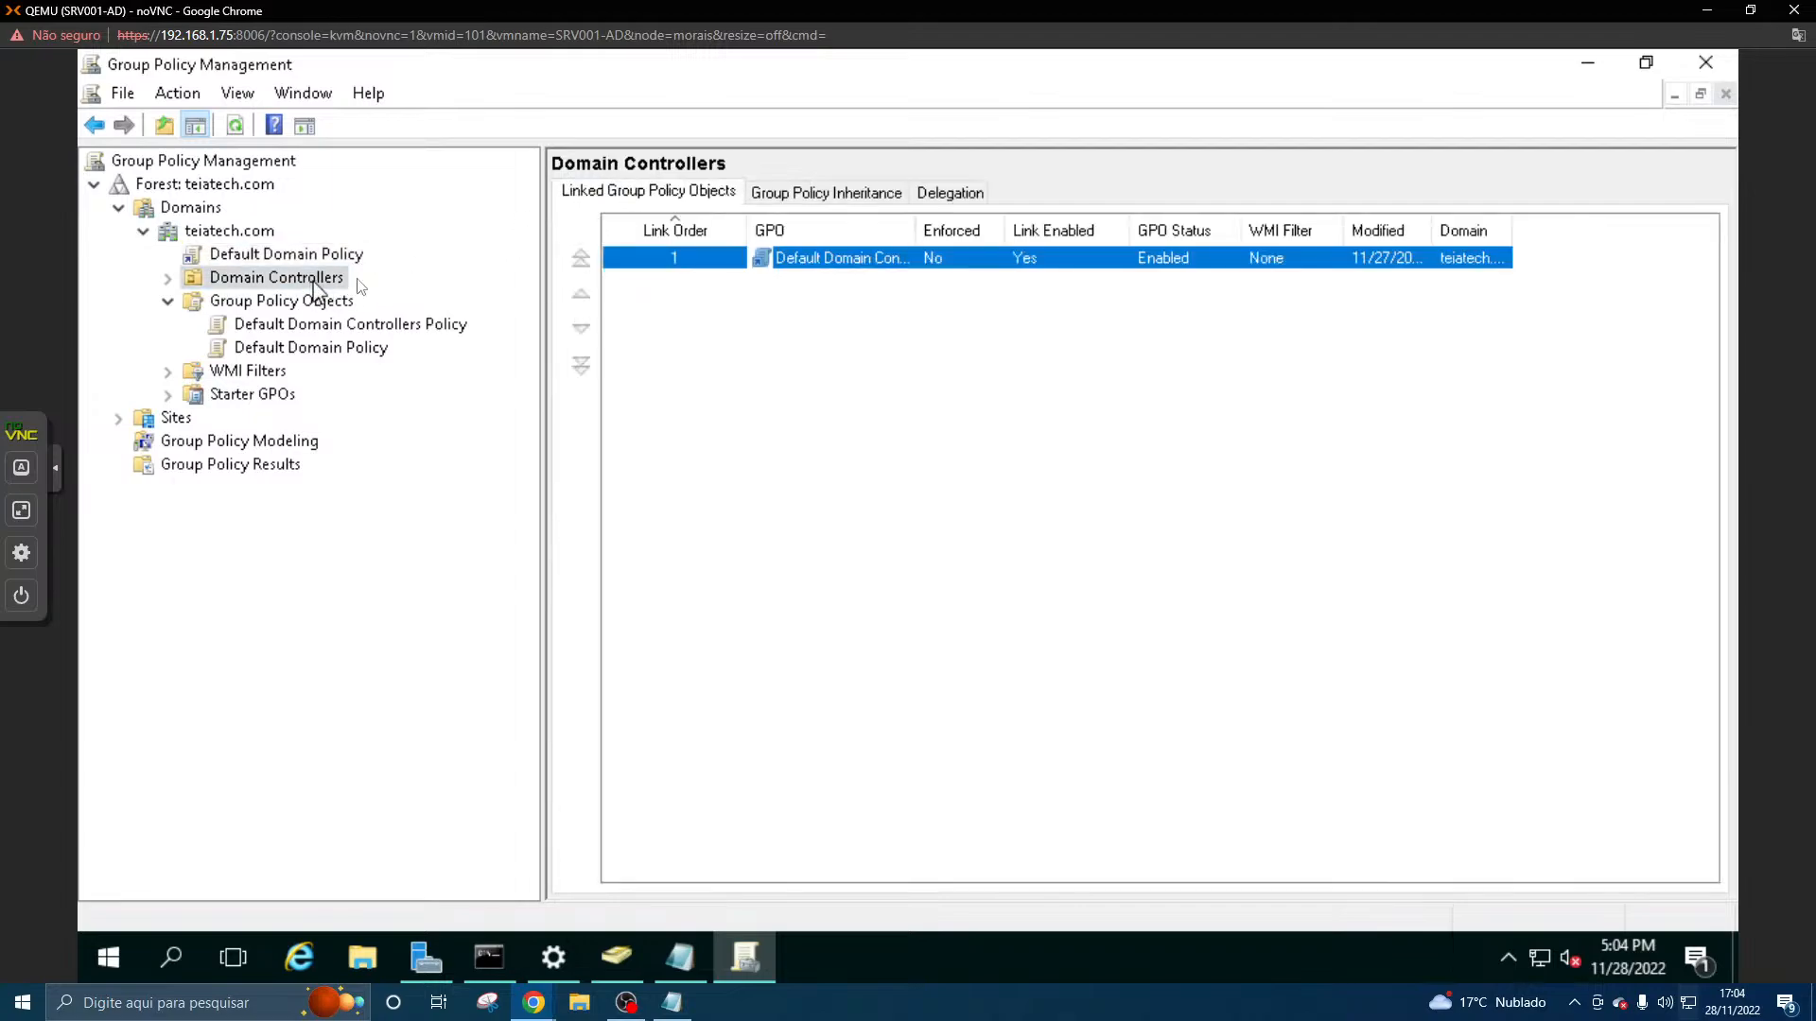
{"action": "left_click", "coordinate": [746, 314]}
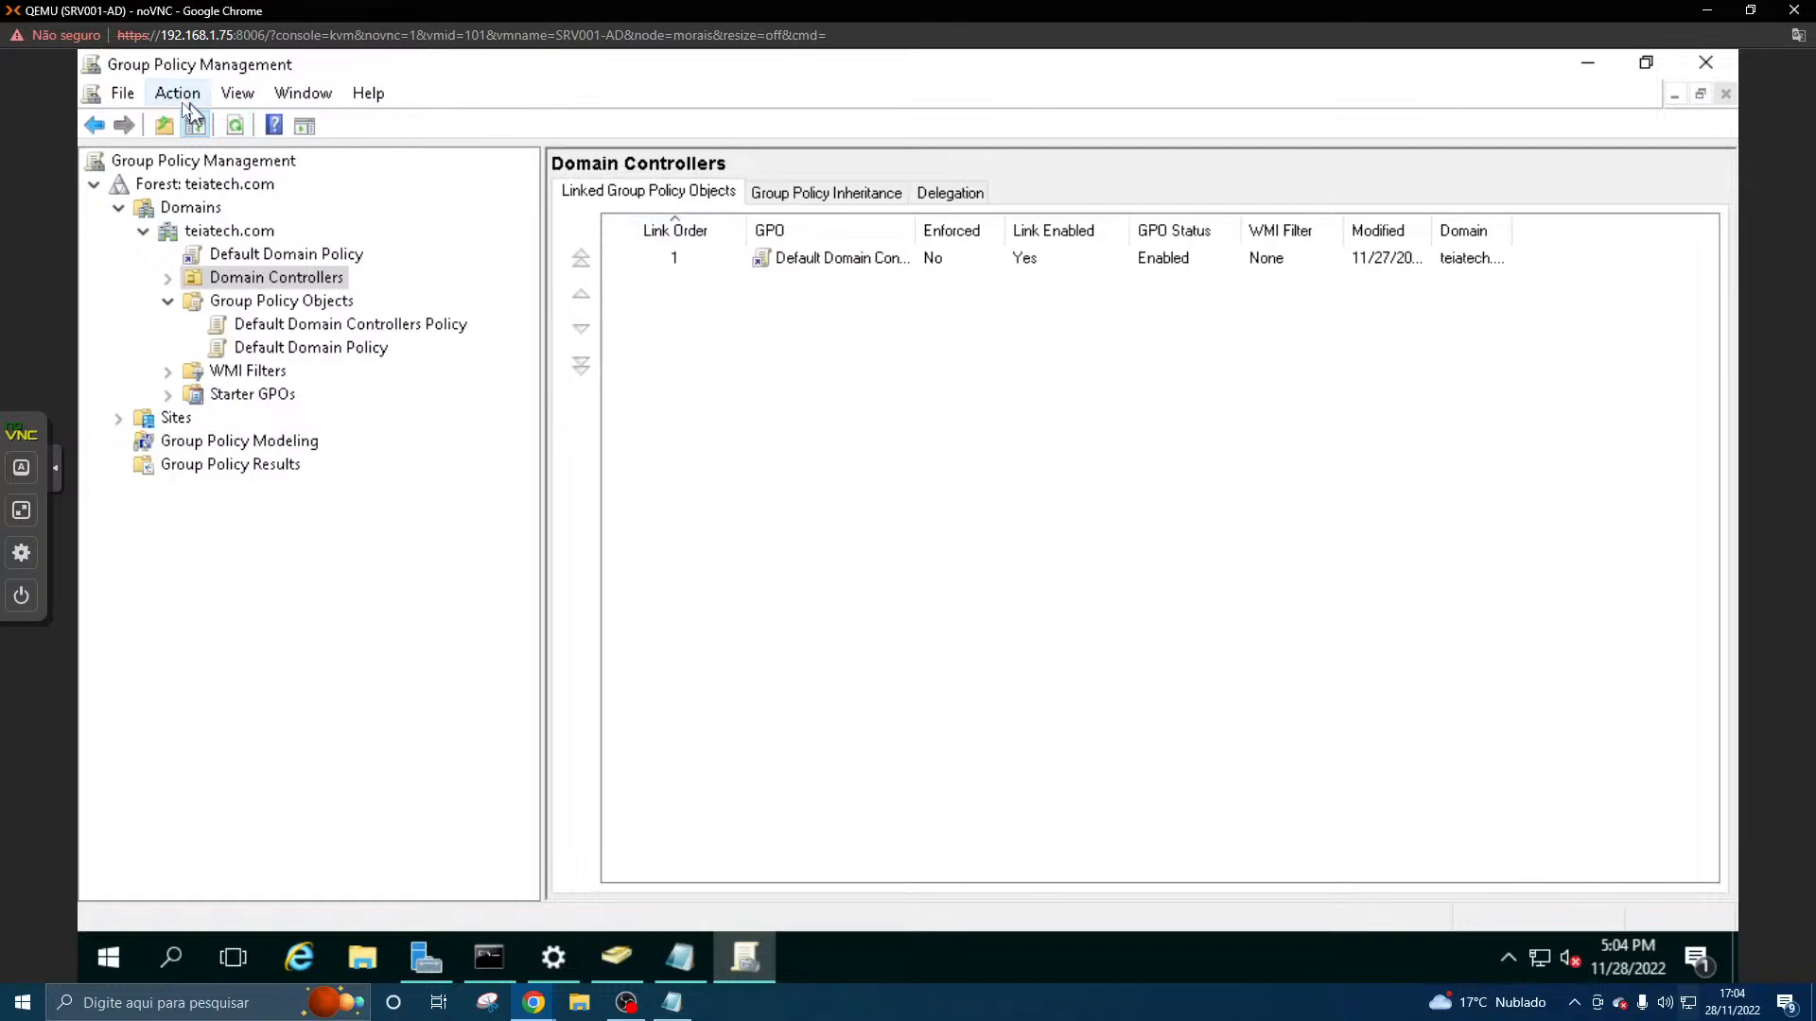
{"action": "left_click", "coordinate": [134, 97]}
{"action": "left_click", "coordinate": [159, 125]}
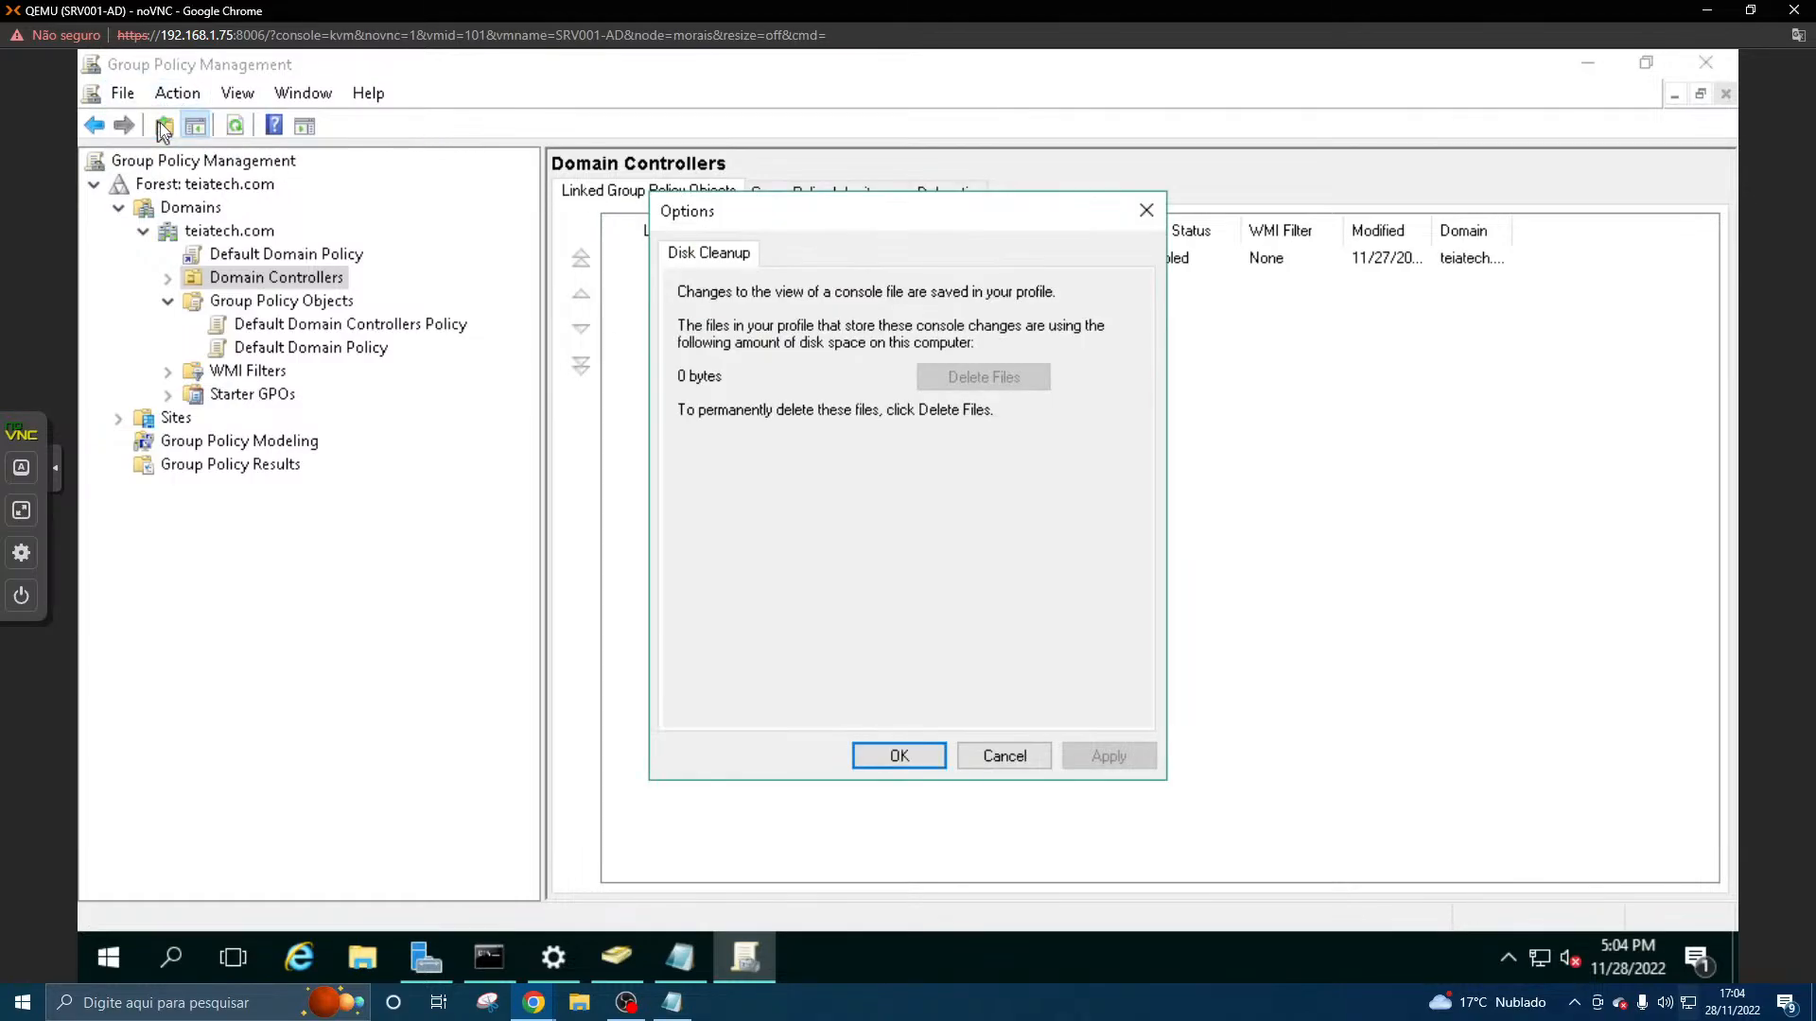
{"action": "left_click", "coordinate": [1146, 210]}
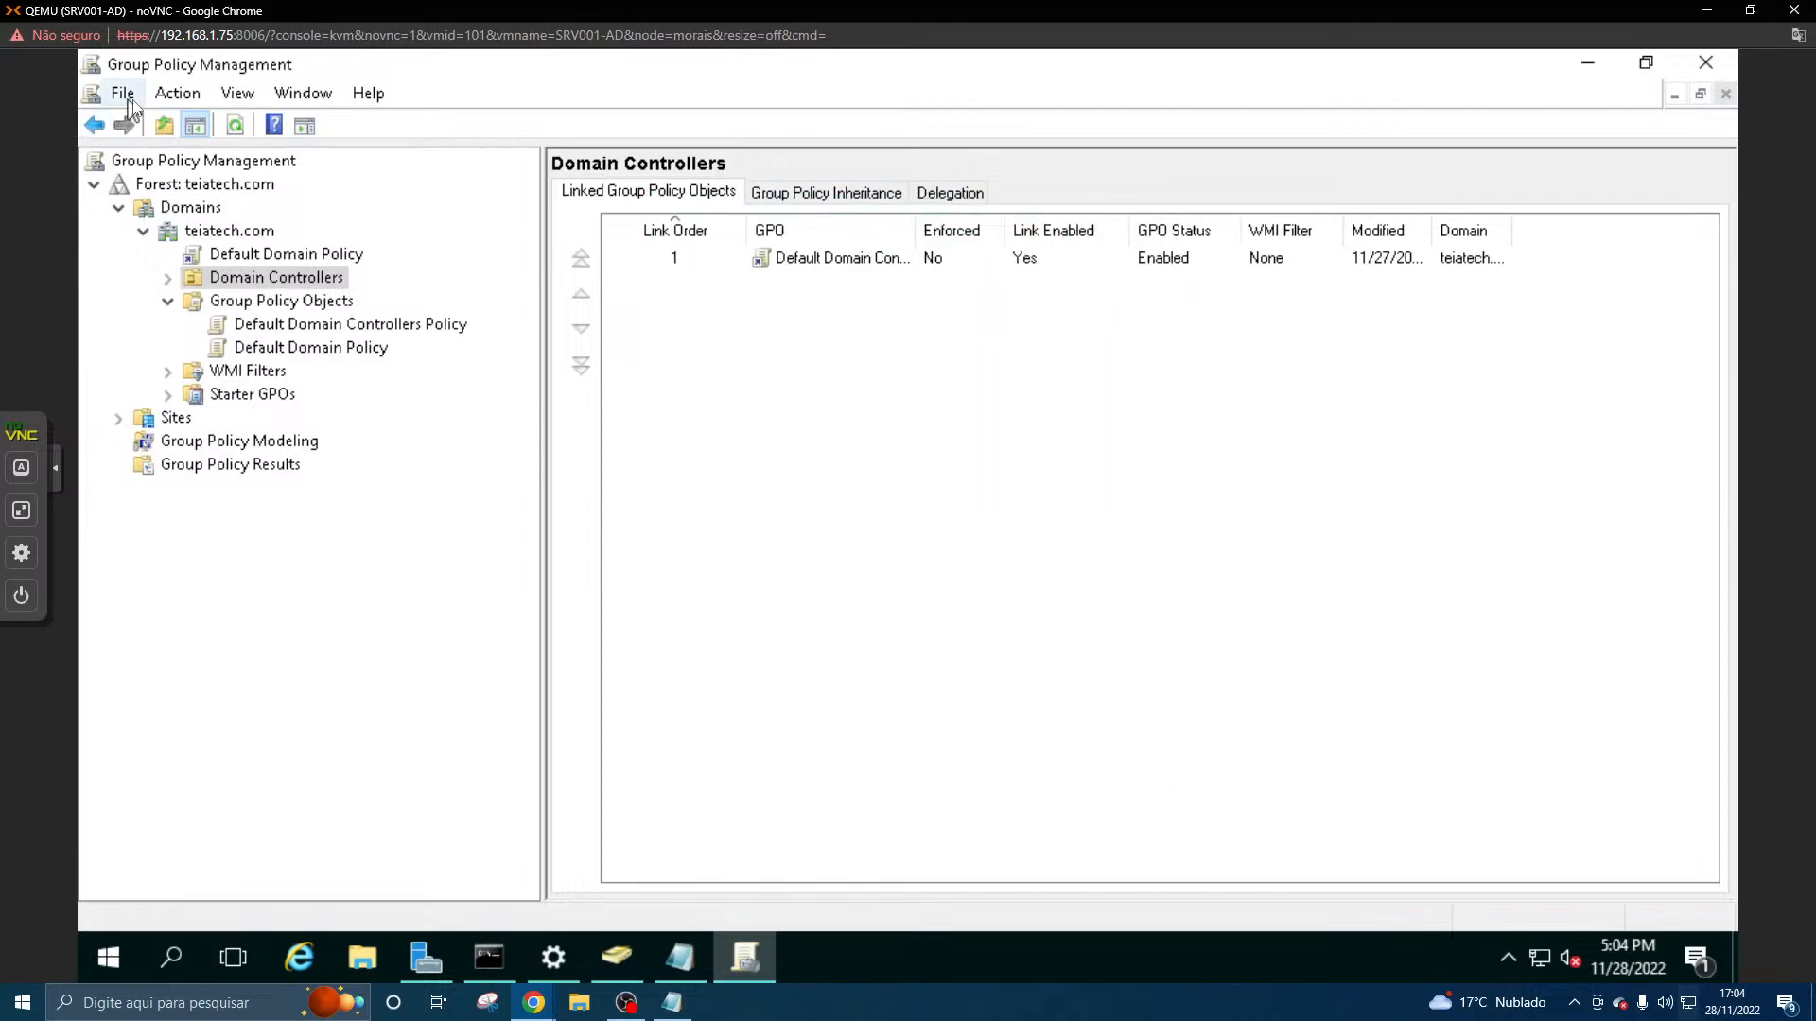
{"action": "left_click", "coordinate": [172, 94]}
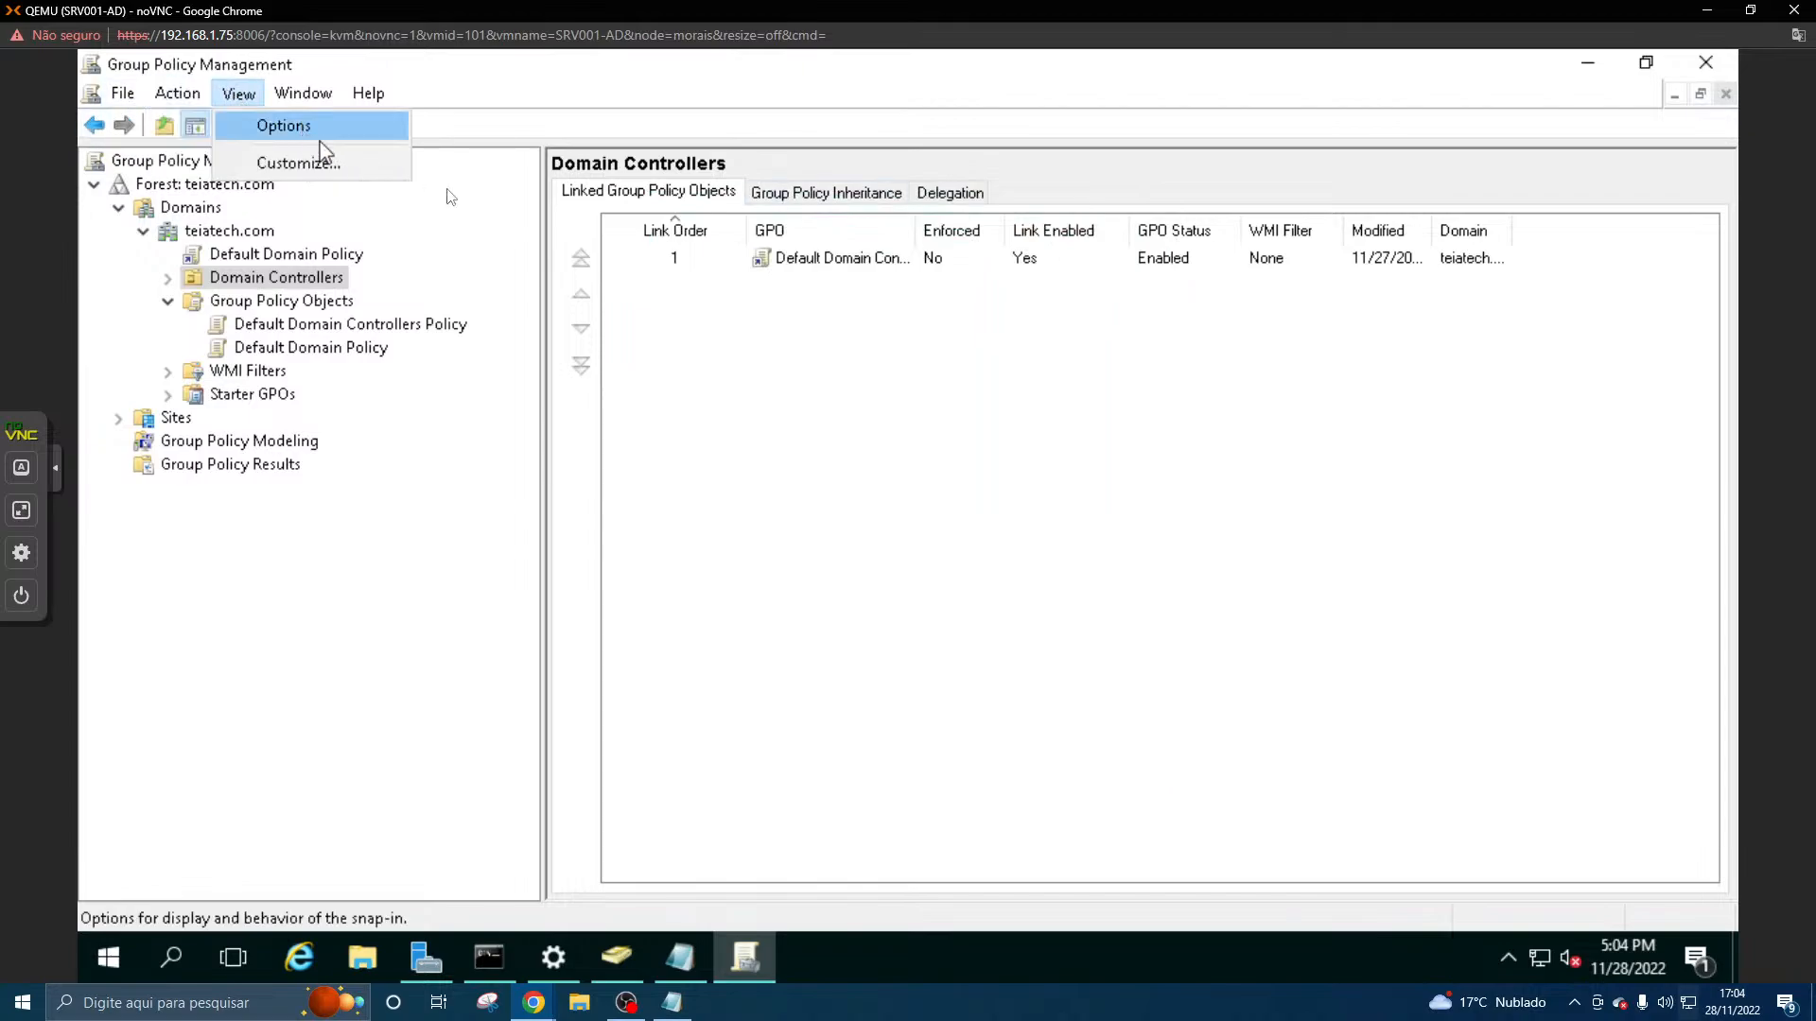
{"action": "left_click", "coordinate": [694, 365]}
{"action": "left_click", "coordinate": [694, 258]}
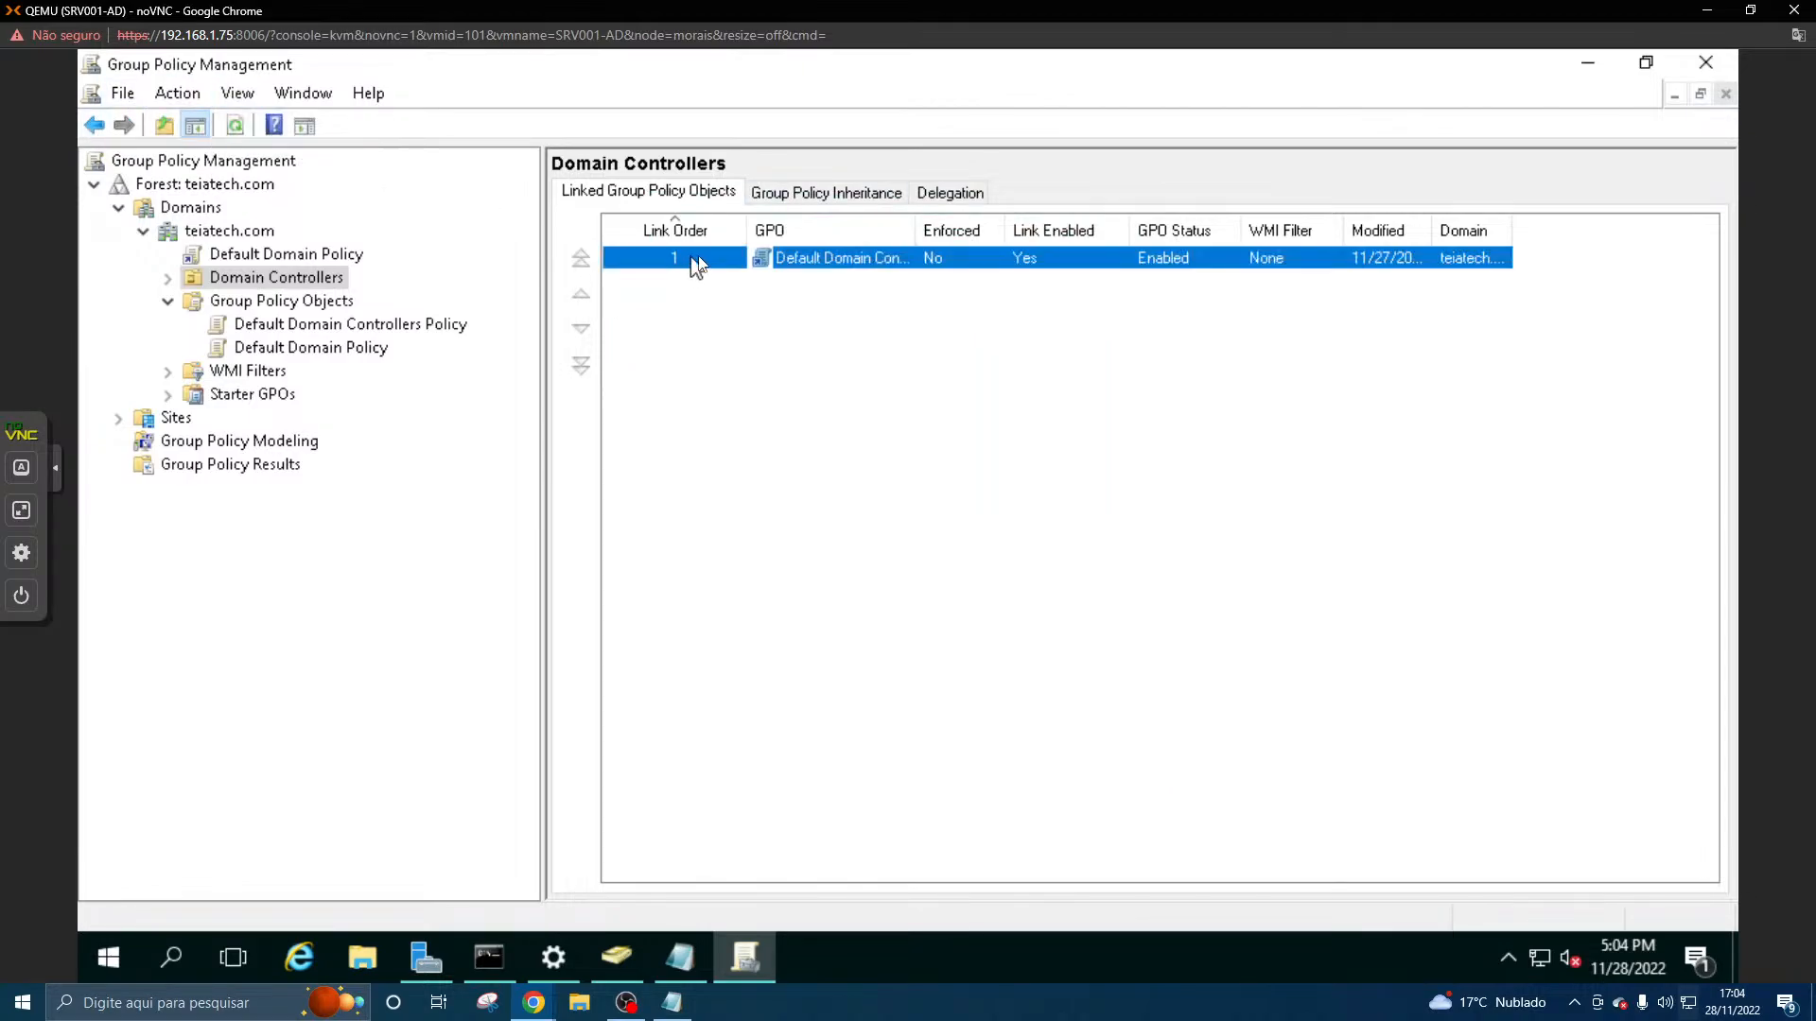
{"action": "right_click", "coordinate": [803, 259]}
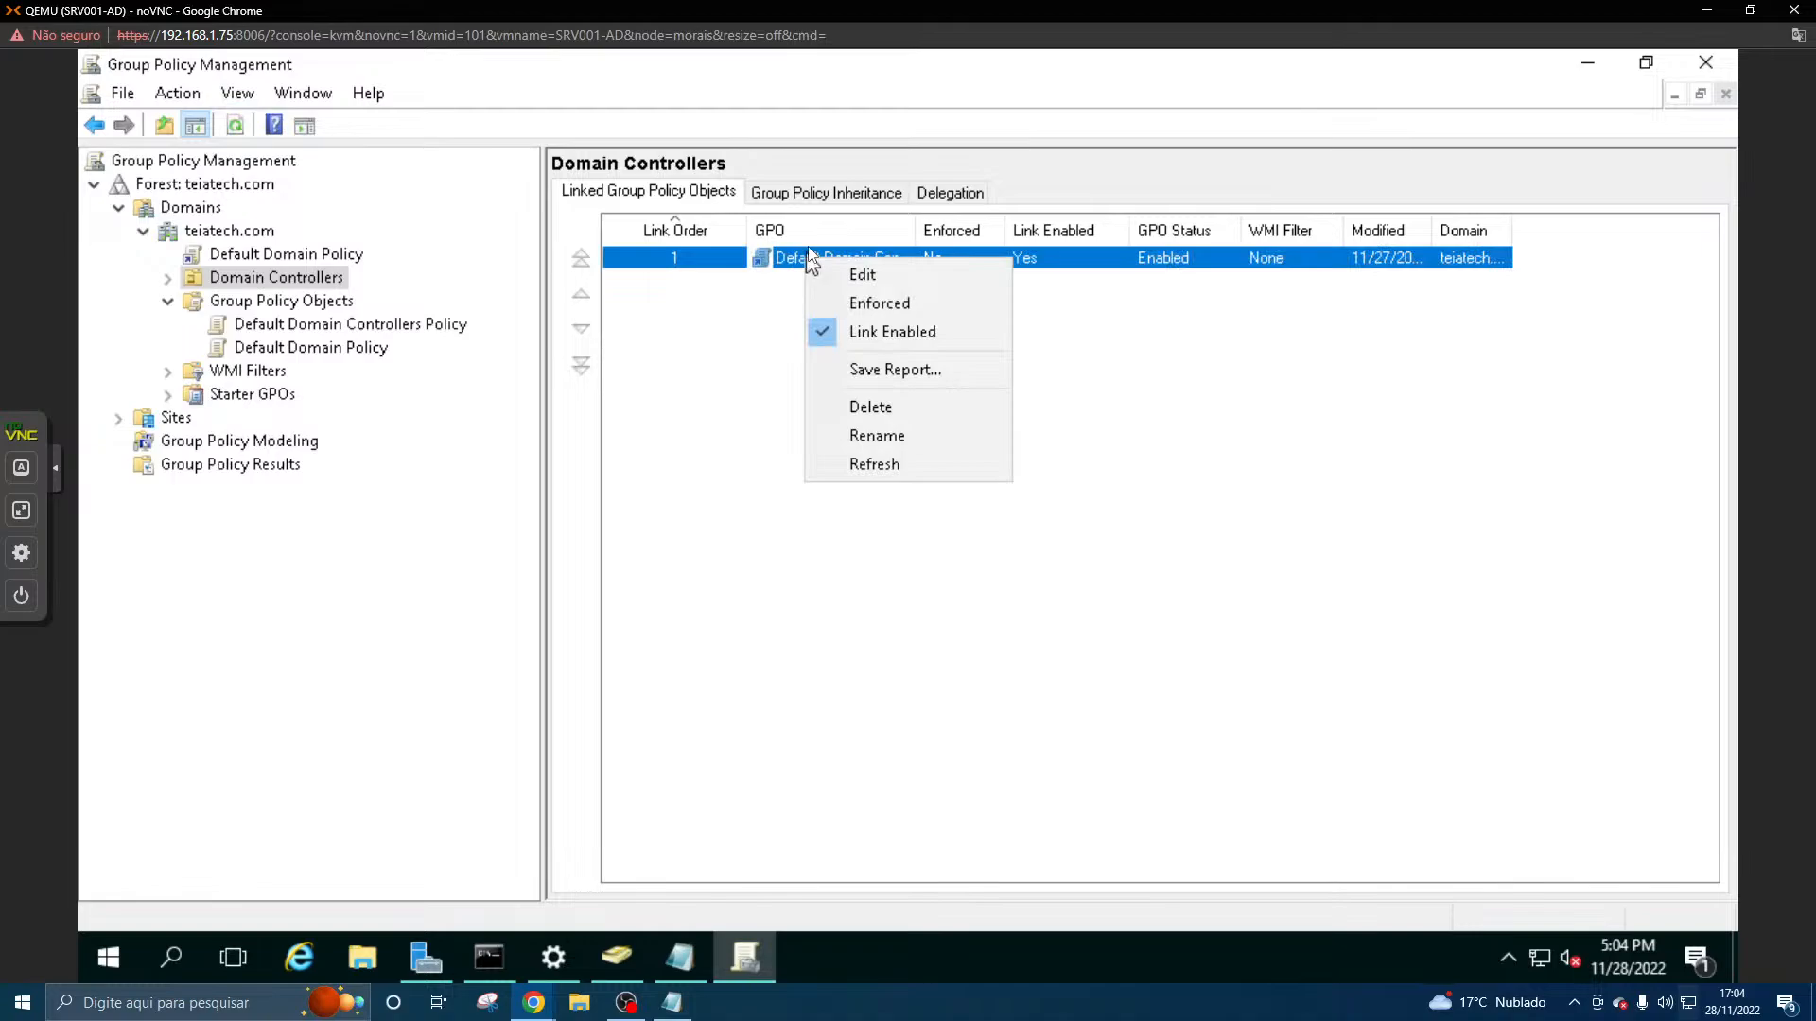
{"action": "left_click", "coordinate": [734, 308]}
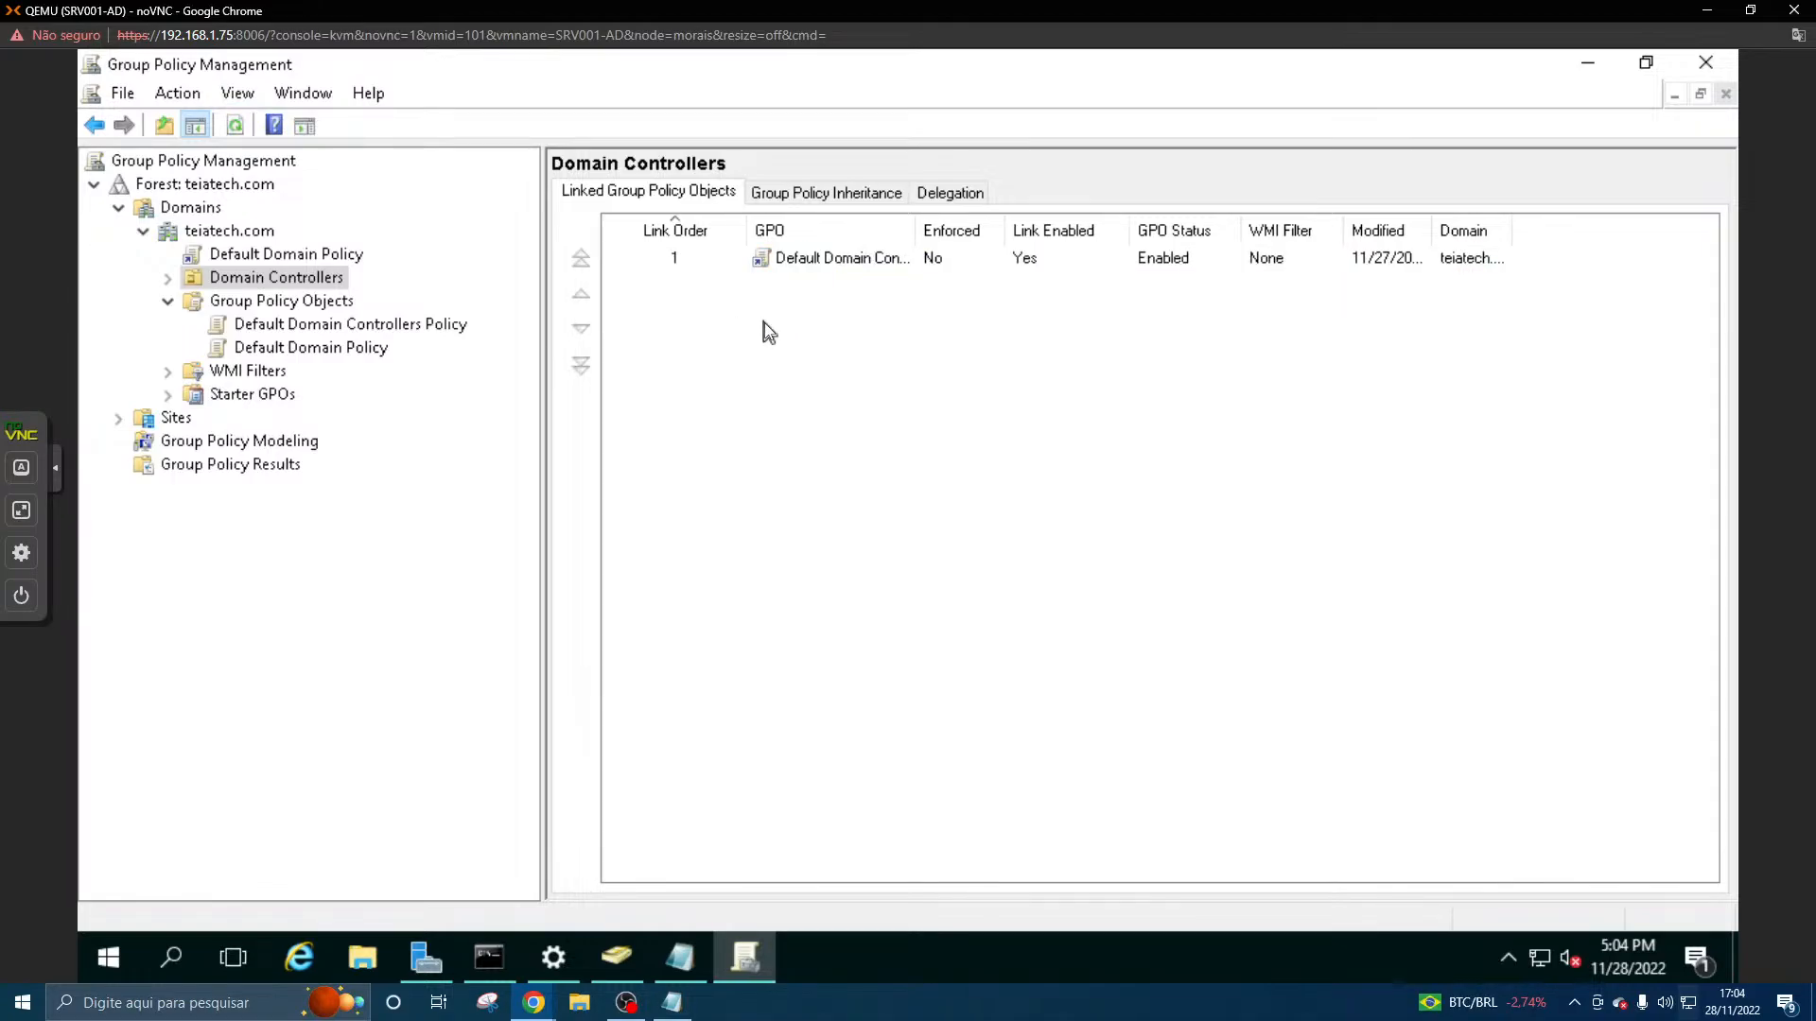
{"action": "left_click", "coordinate": [285, 255]}
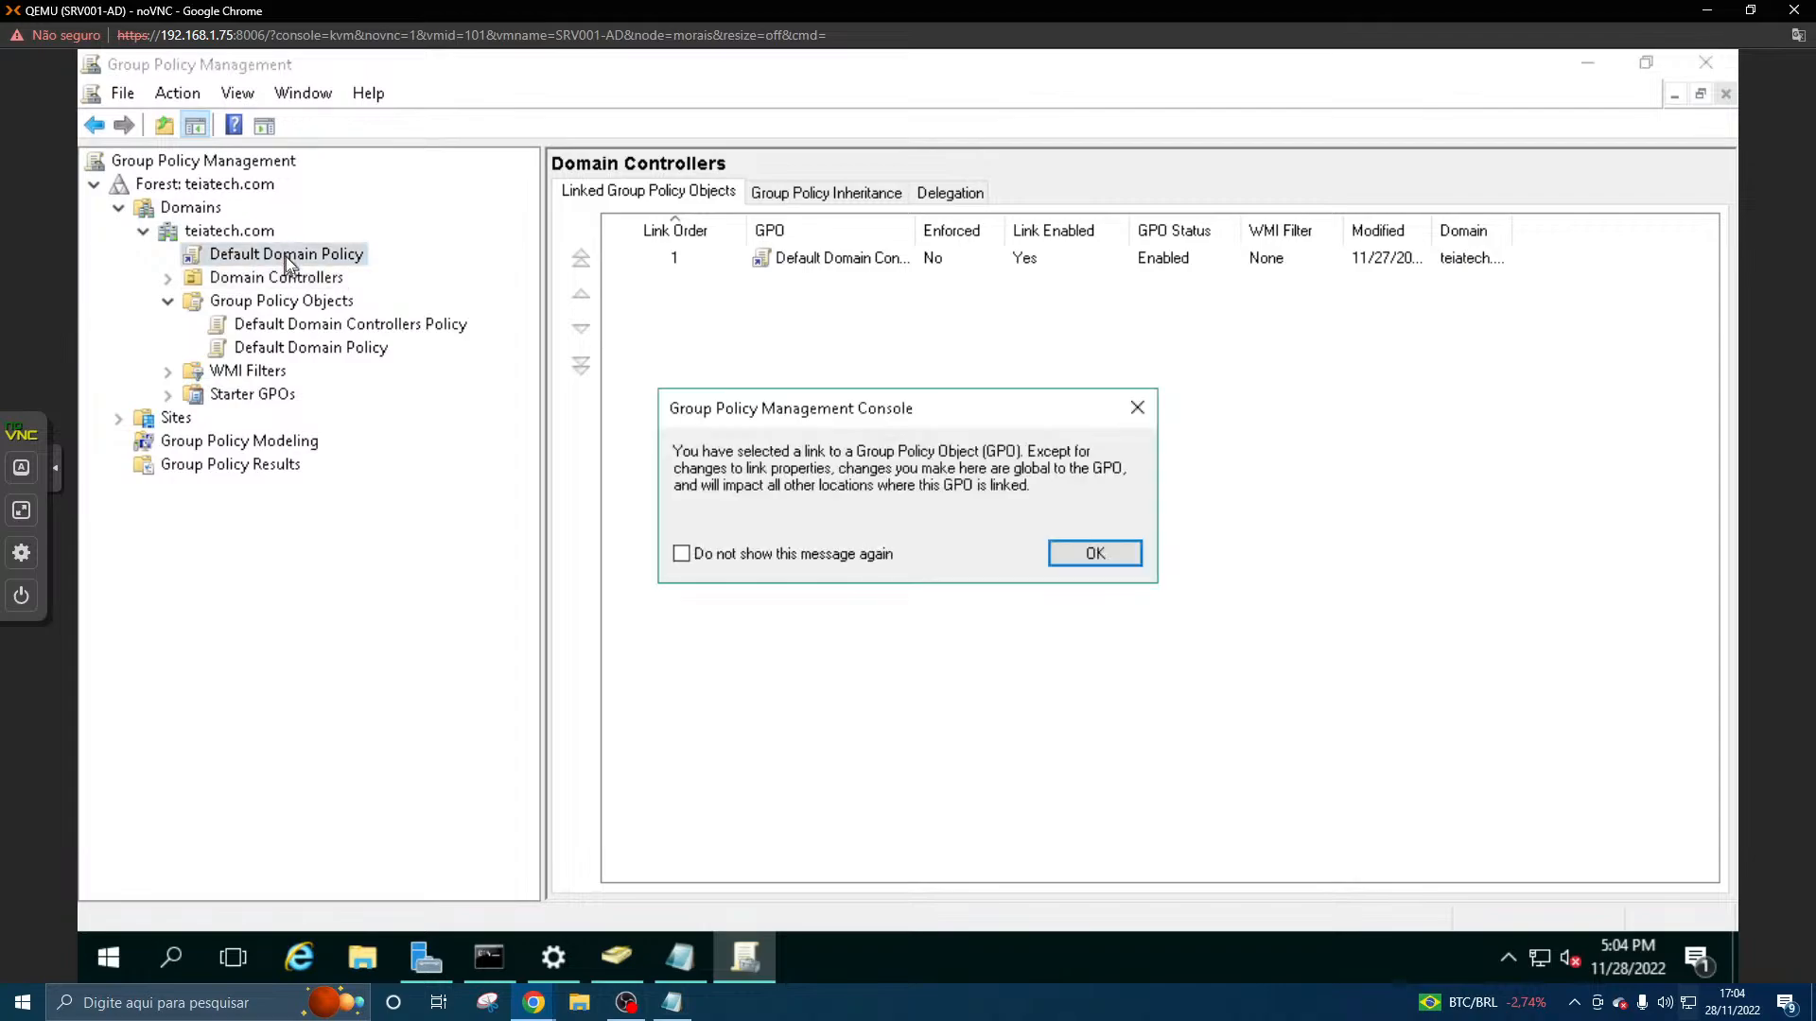
{"action": "left_click", "coordinate": [1146, 404]}
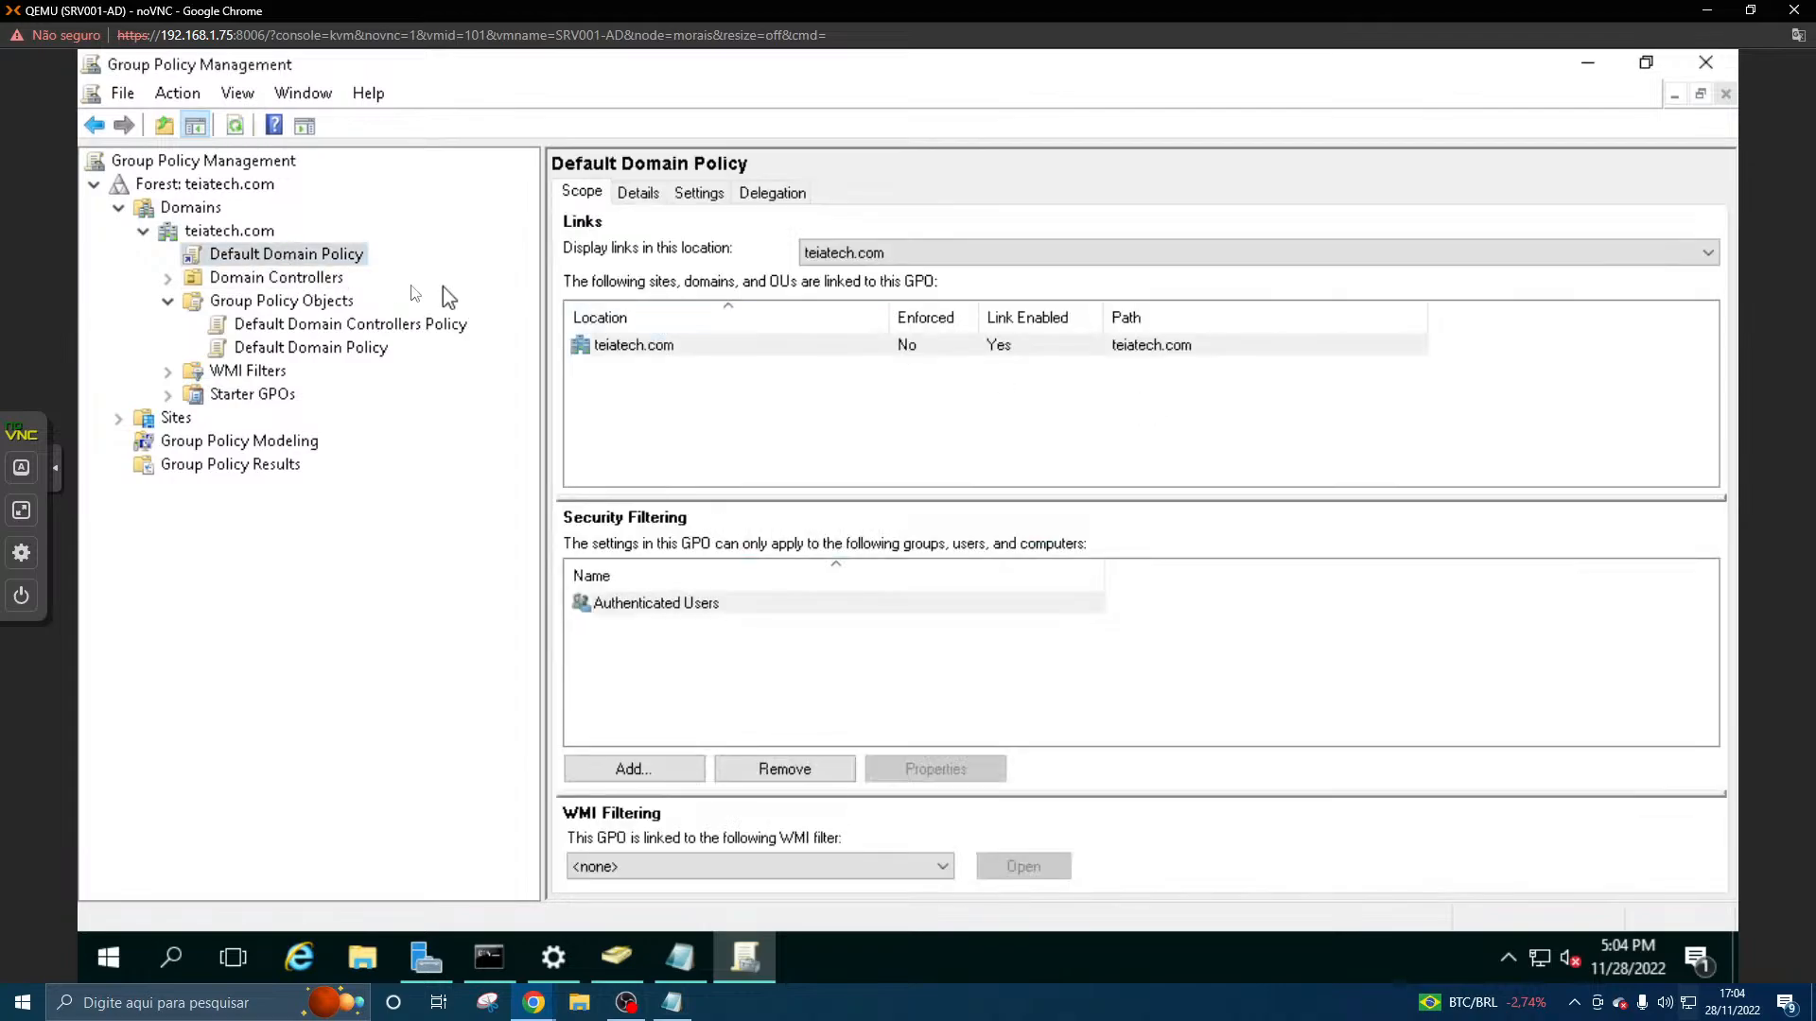
- Create a GPO named "Painel de controle Bloqueado" linked to Domain Controllers, with no source starter GPO
{"action": "left_click", "coordinate": [274, 278]}
{"action": "right_click", "coordinate": [277, 282]}
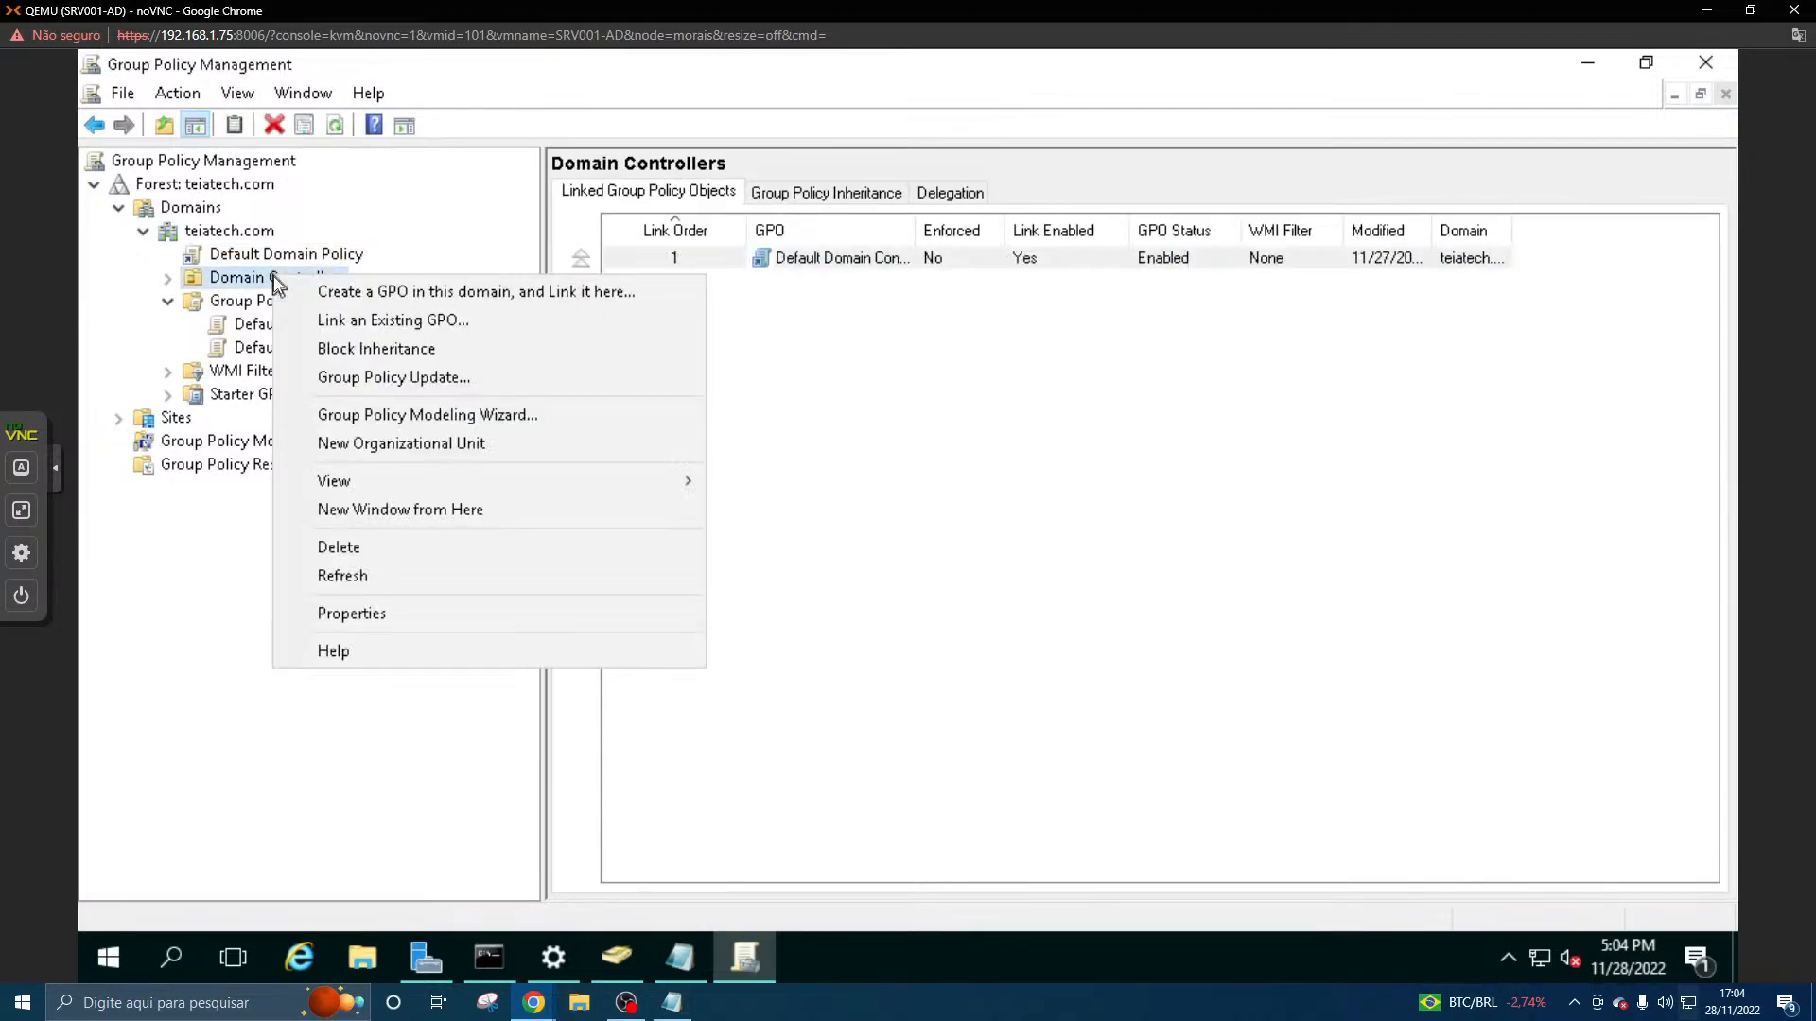
{"action": "left_click", "coordinate": [339, 293]}
{"action": "key", "text": "BackSpace"}
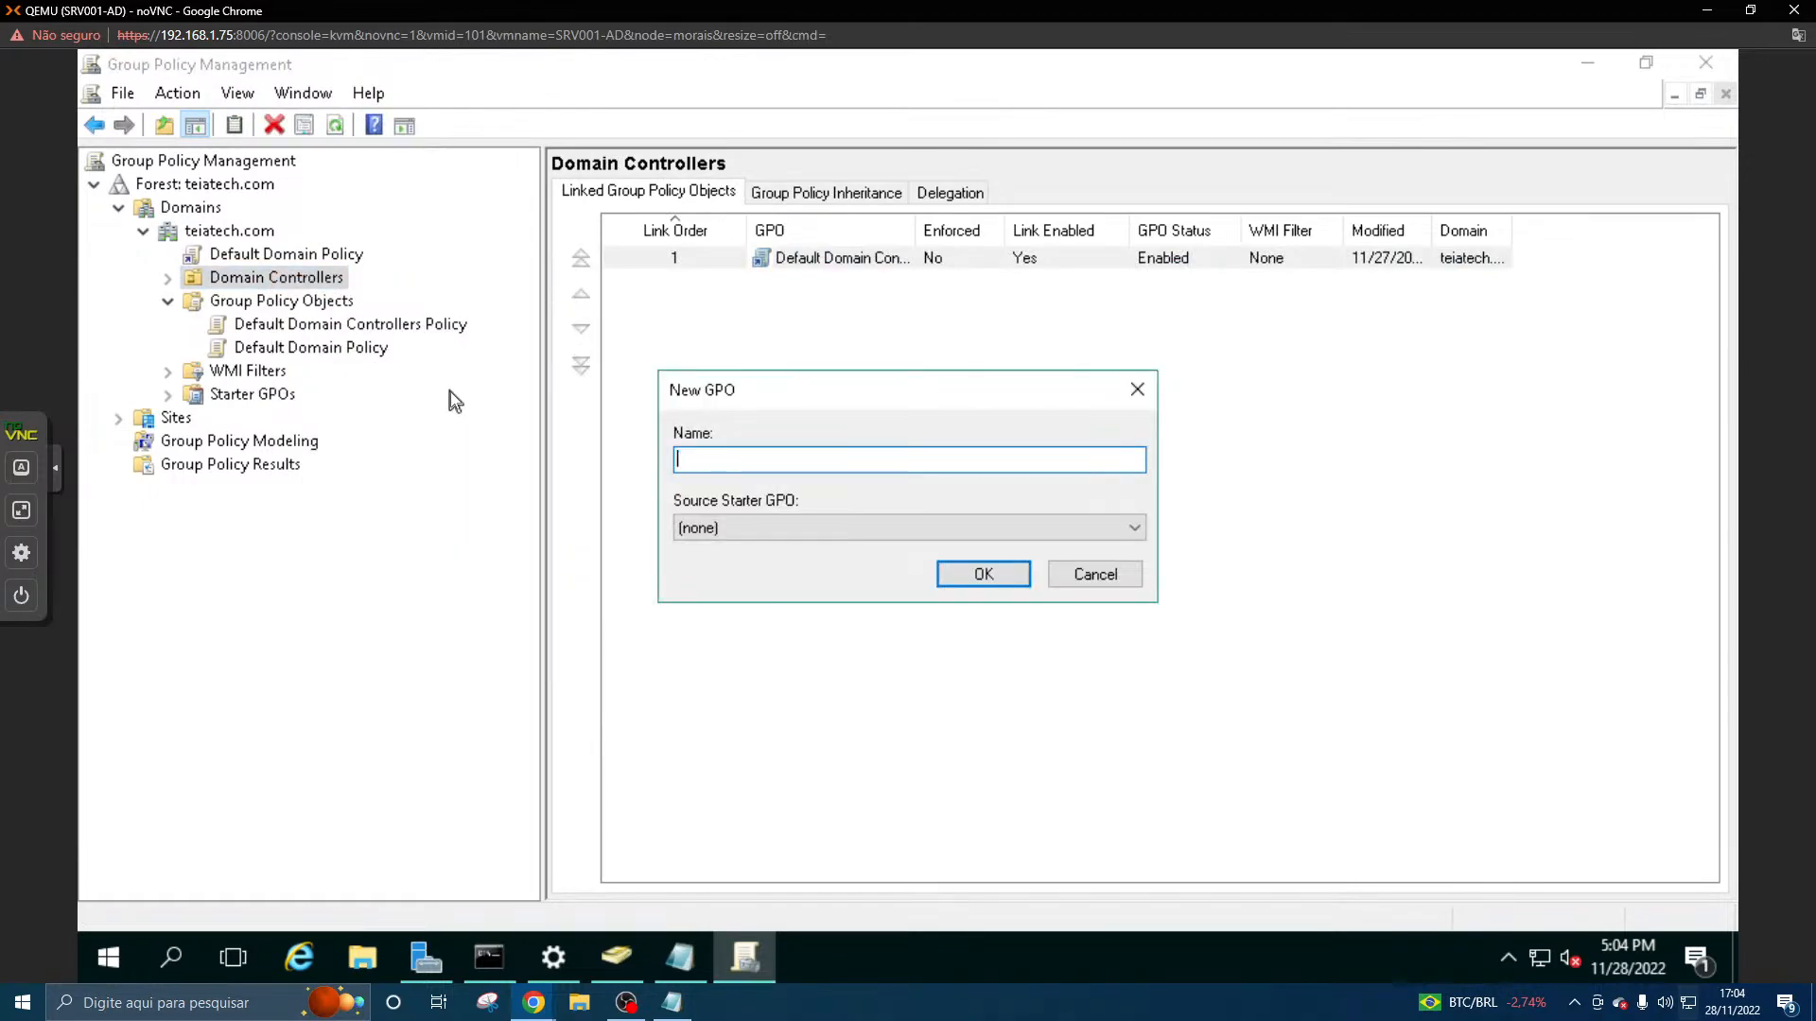
{"action": "type", "text": "Painel de controle Bloqueado"}
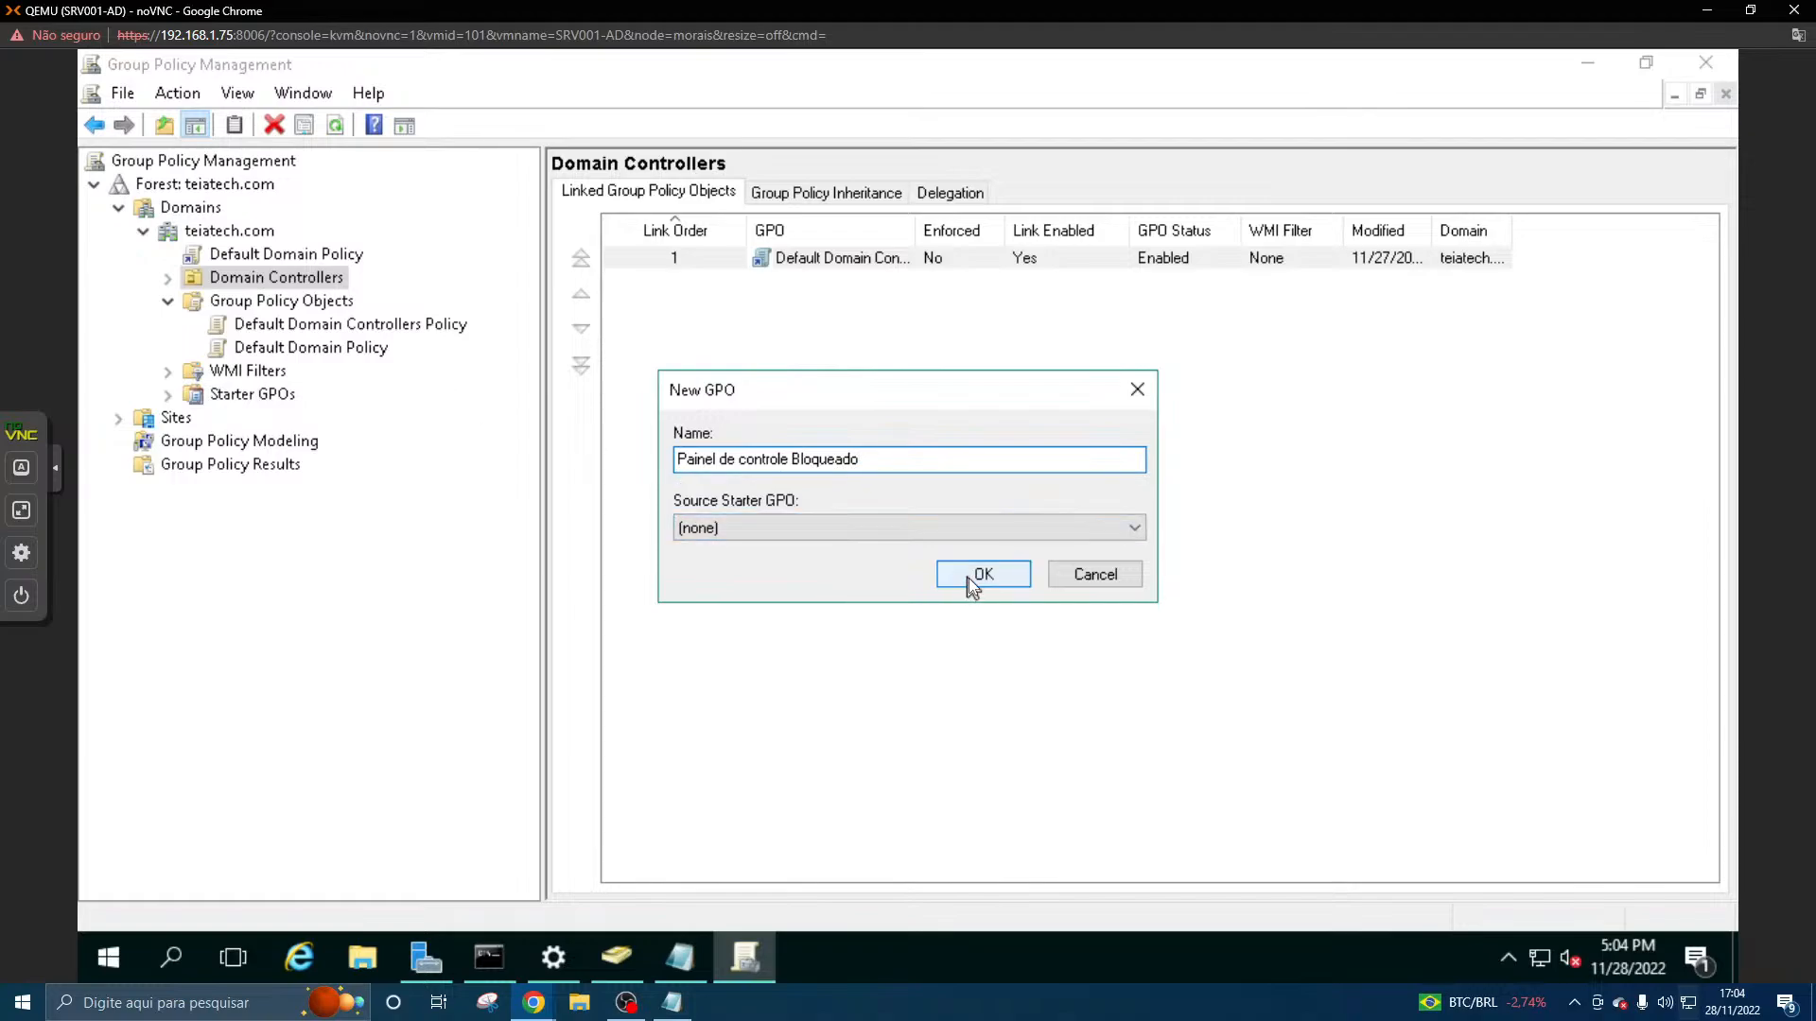
{"action": "left_click", "coordinate": [948, 526]}
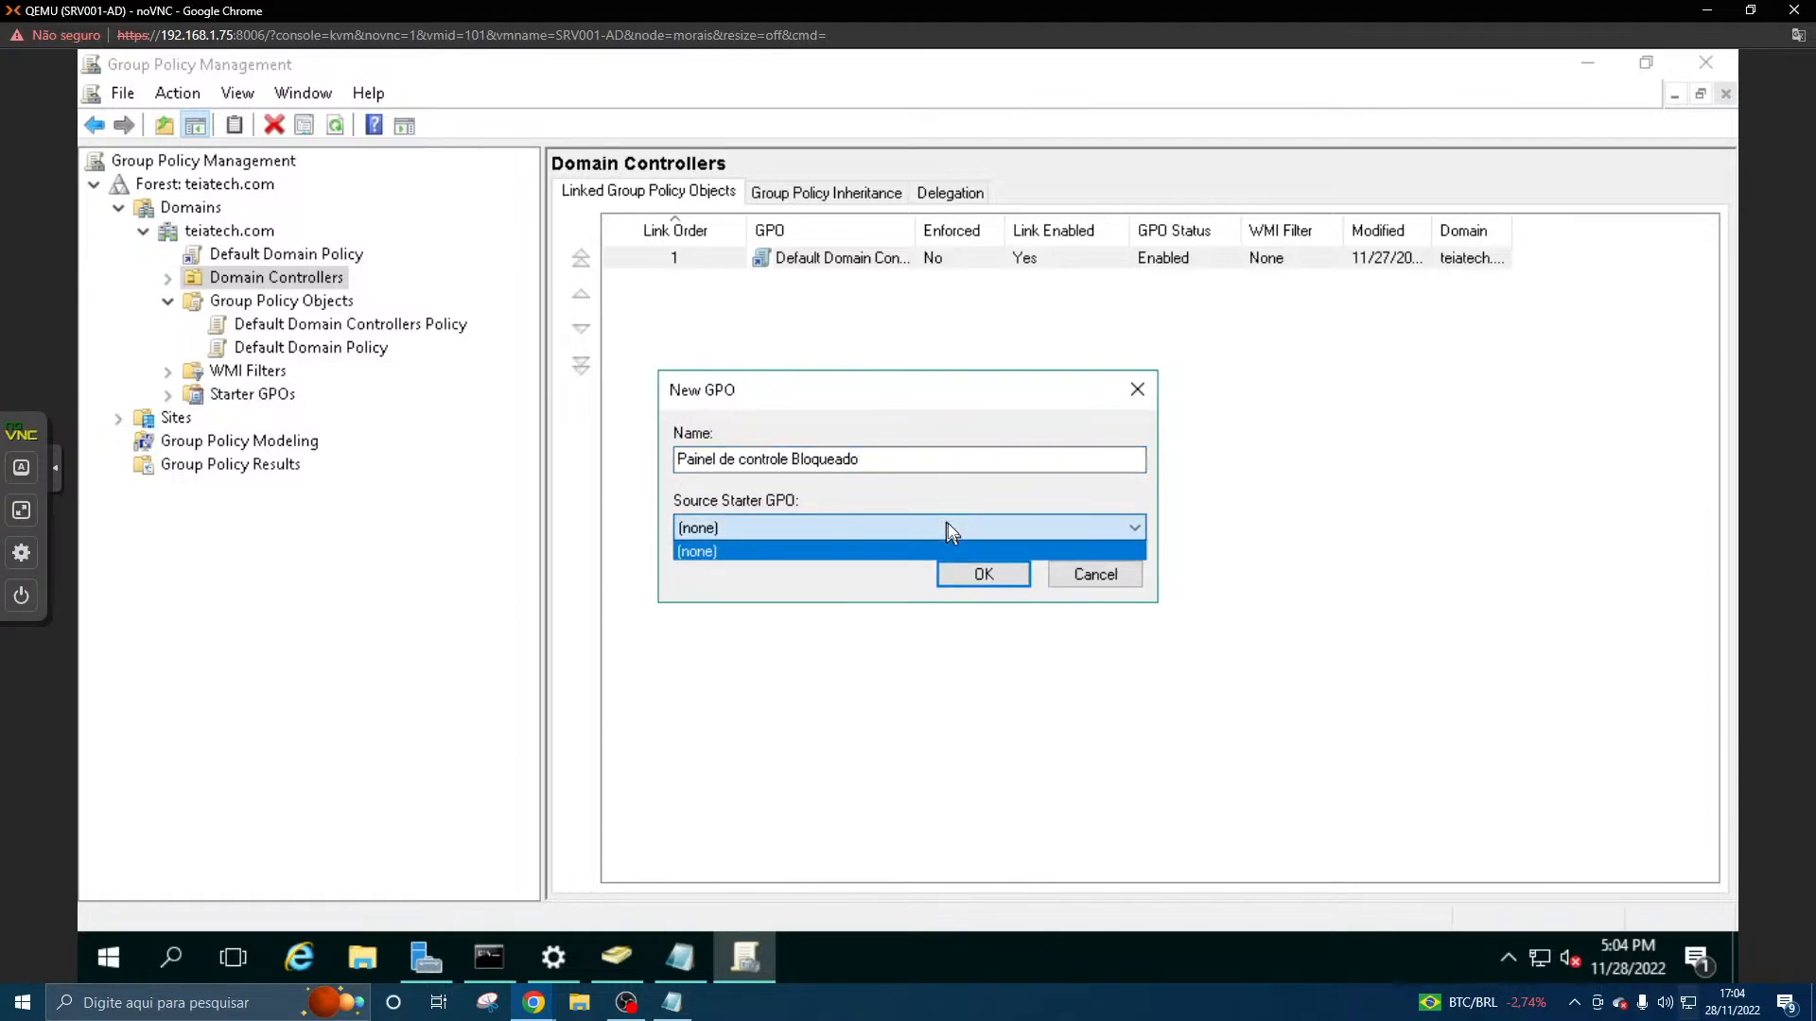
{"action": "left_click", "coordinate": [947, 526]}
{"action": "left_click", "coordinate": [983, 576]}
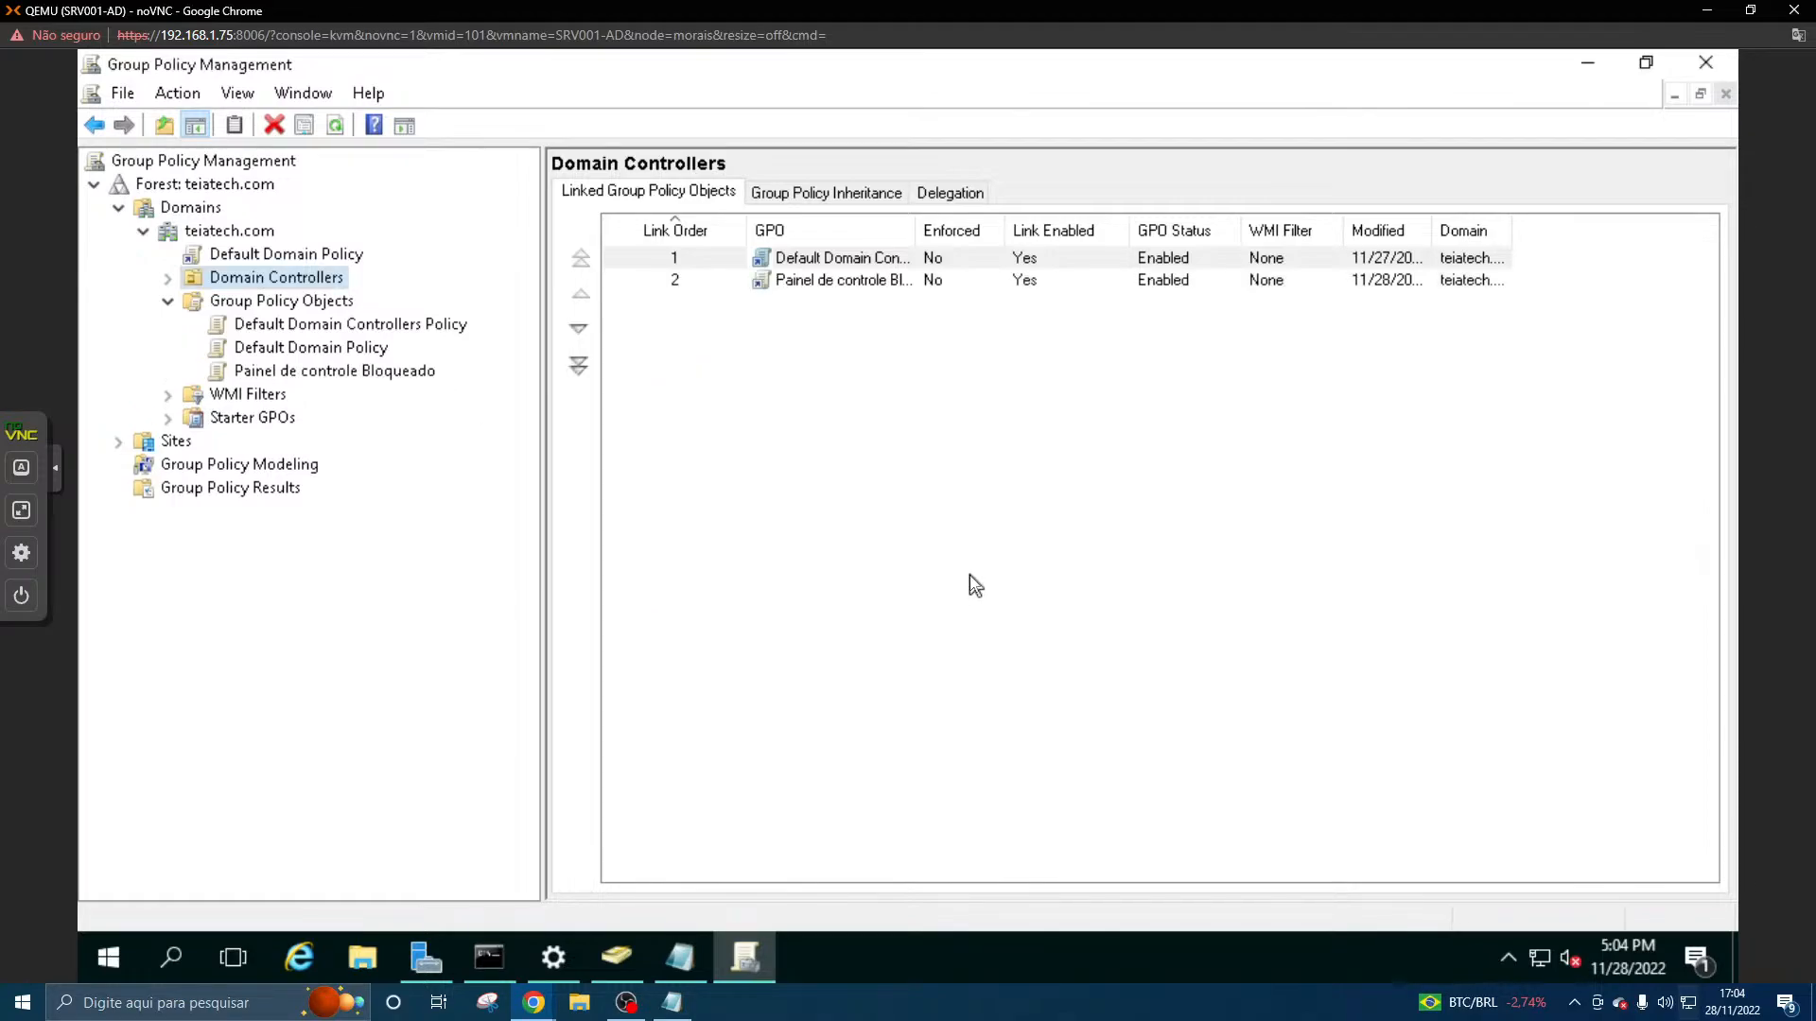
- Open the "Painel de controle Bloqueado" GPO linked to Domain Controllers for editing
{"action": "left_click", "coordinate": [860, 278]}
{"action": "right_click", "coordinate": [860, 276]}
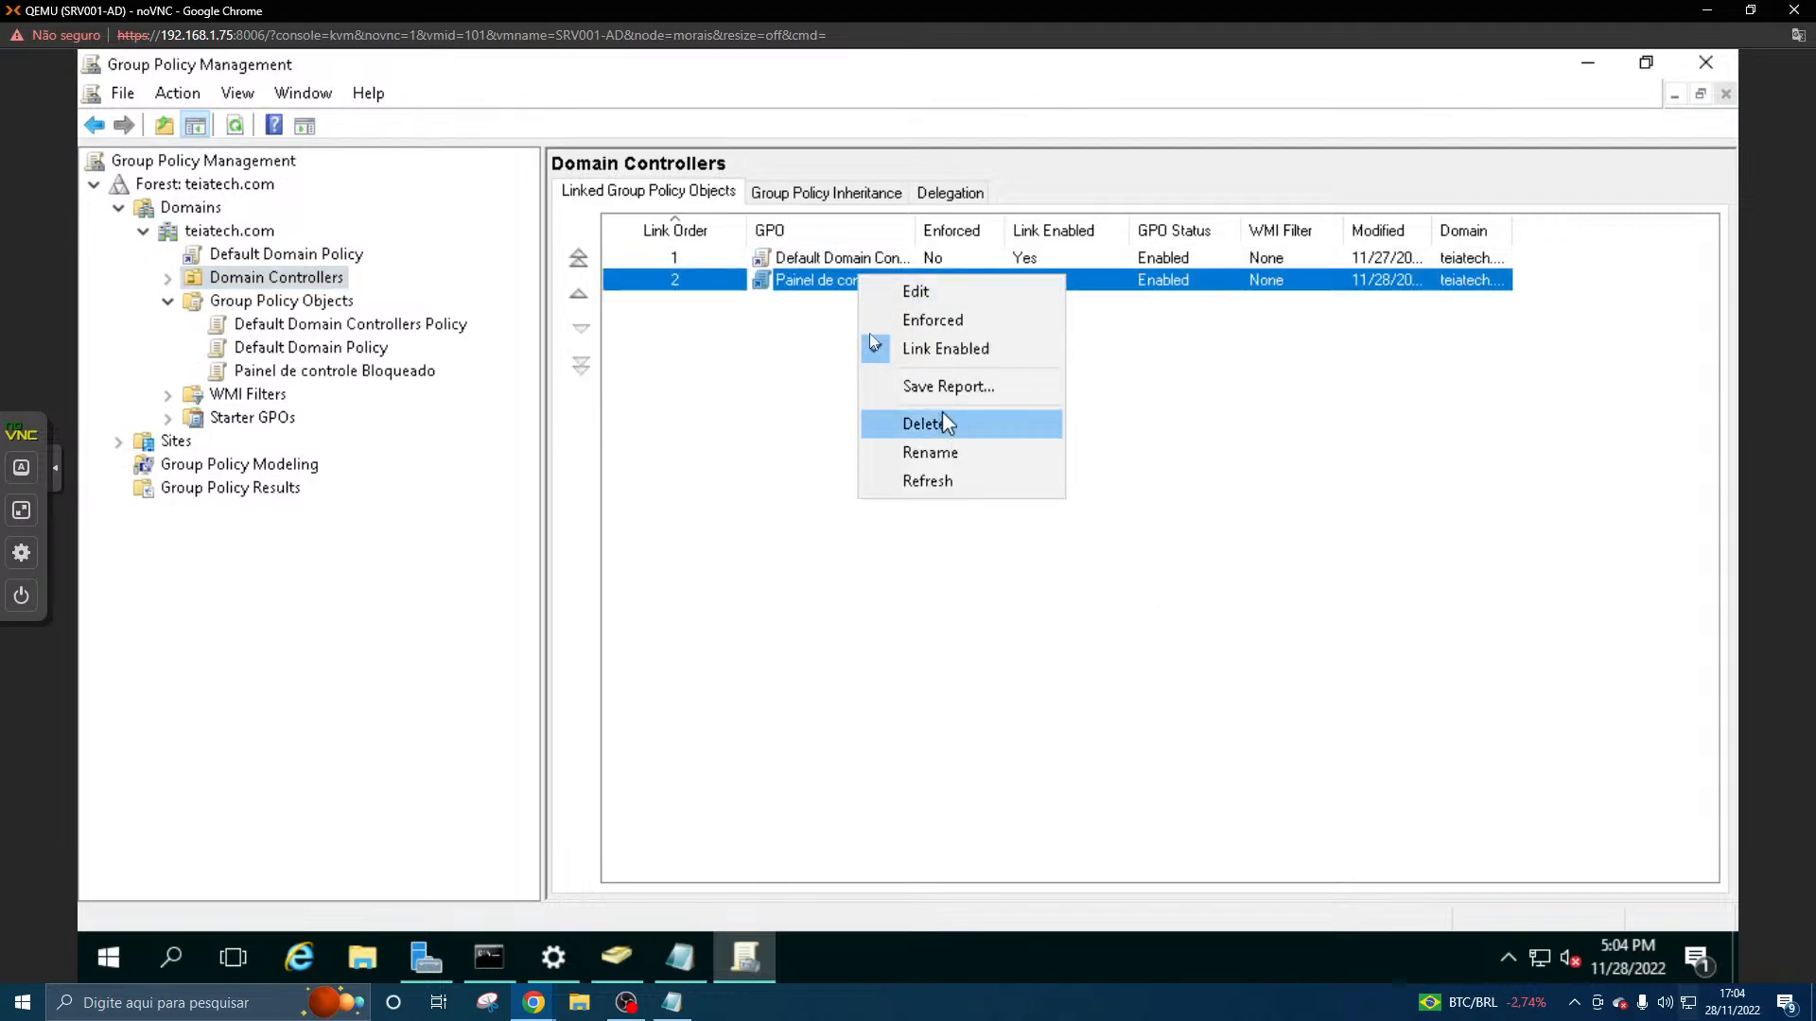
{"action": "left_click", "coordinate": [898, 291]}
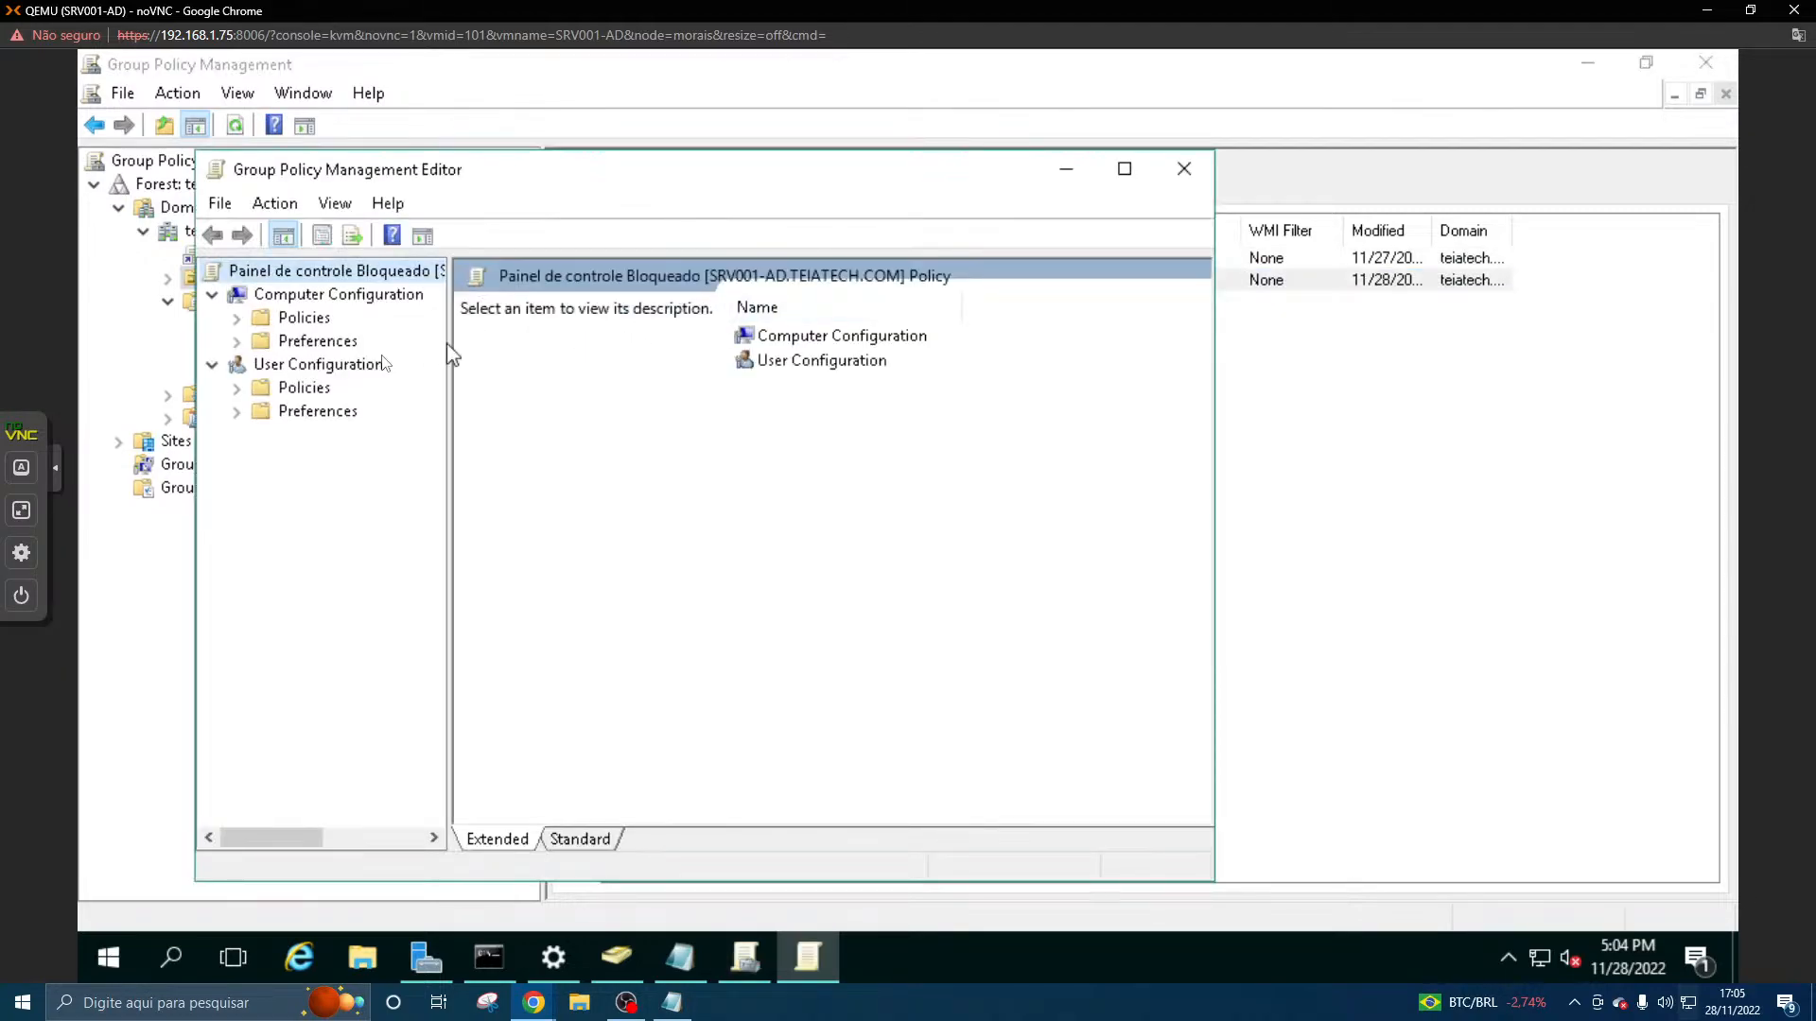
- Expand the User Configuration policies, check Windows Settings and Software Settings, and expand Administrative Templates
{"action": "left_click", "coordinate": [235, 392]}
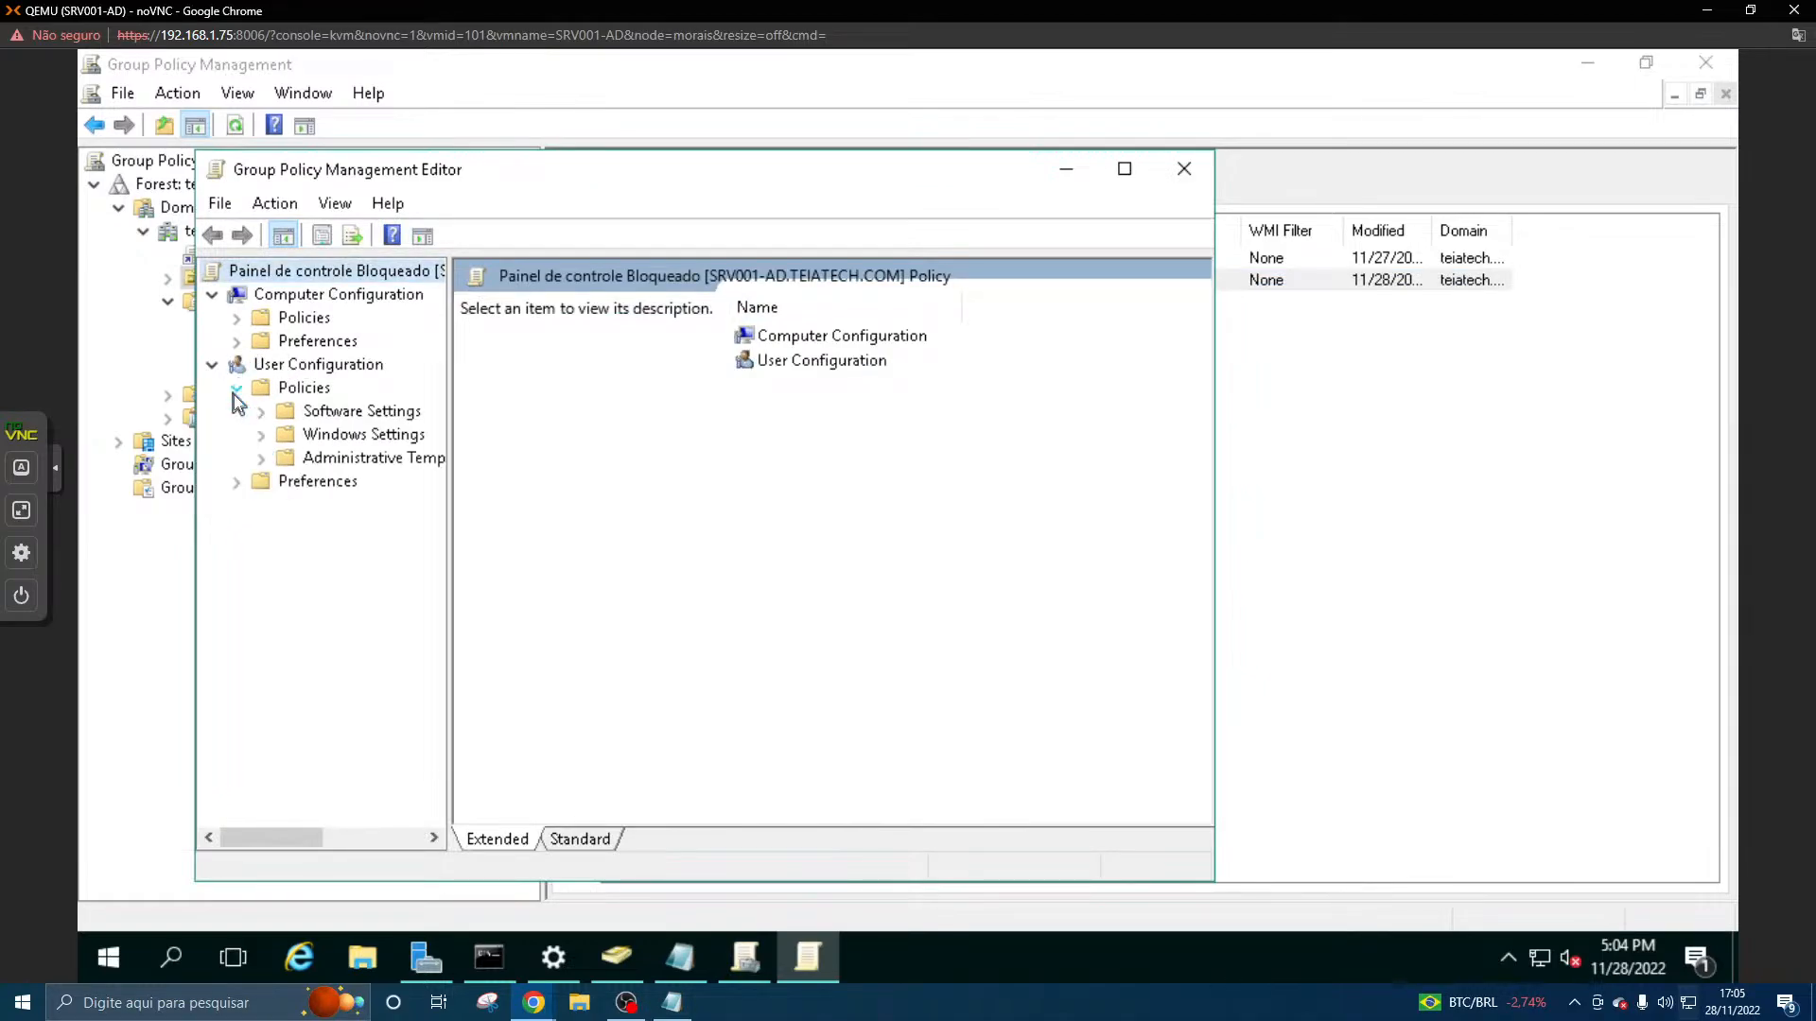
{"action": "left_click", "coordinate": [265, 432]}
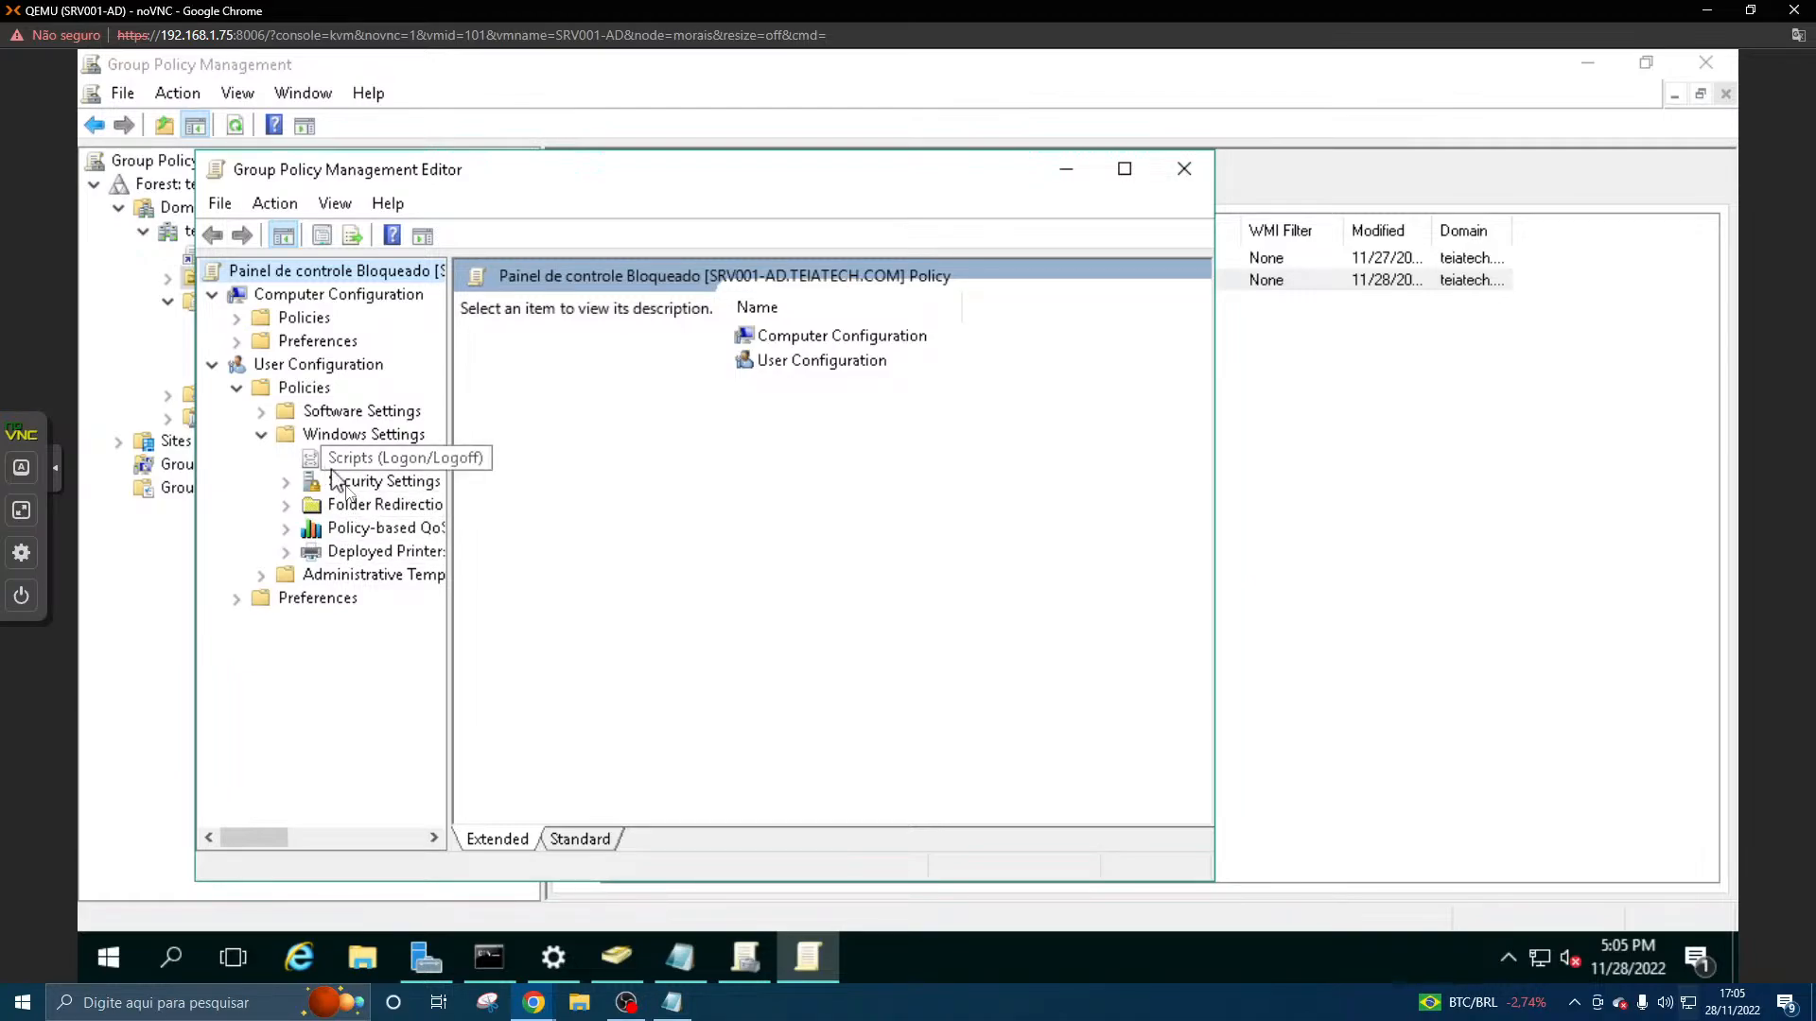
{"action": "left_click", "coordinate": [261, 437]}
{"action": "left_click", "coordinate": [263, 411]}
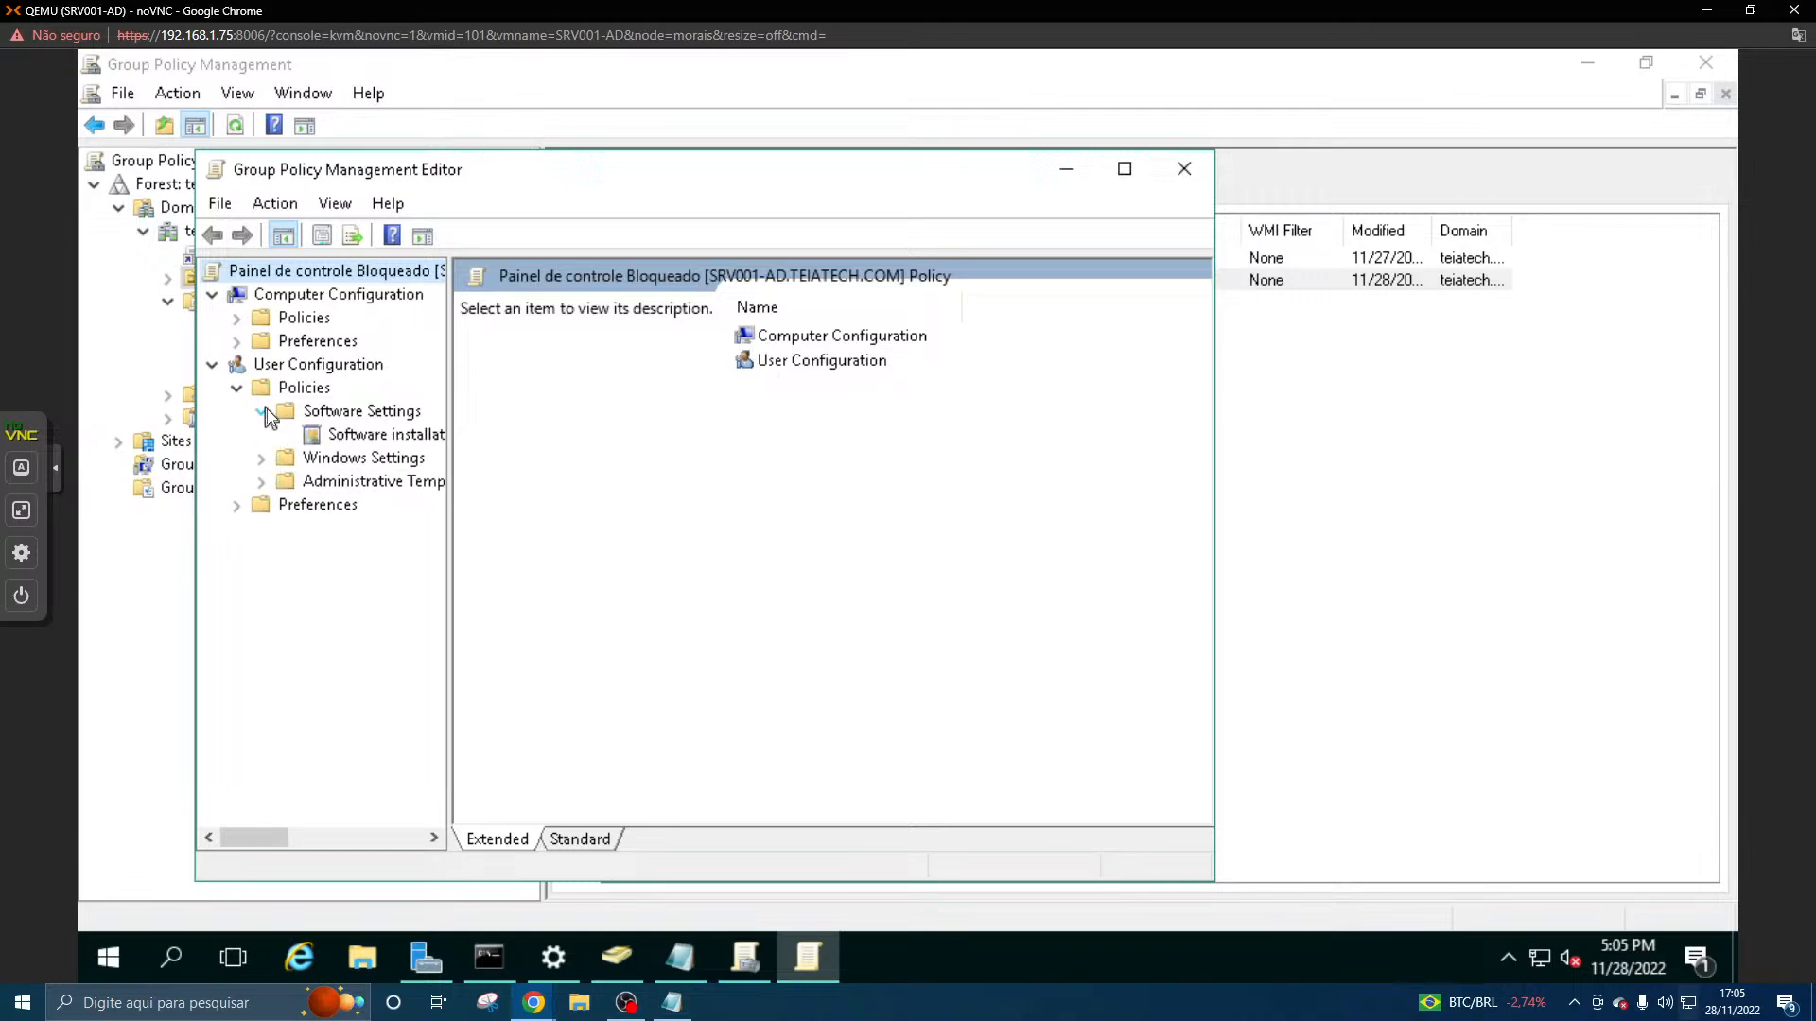
{"action": "left_click", "coordinate": [263, 411]}
{"action": "left_click", "coordinate": [262, 458]}
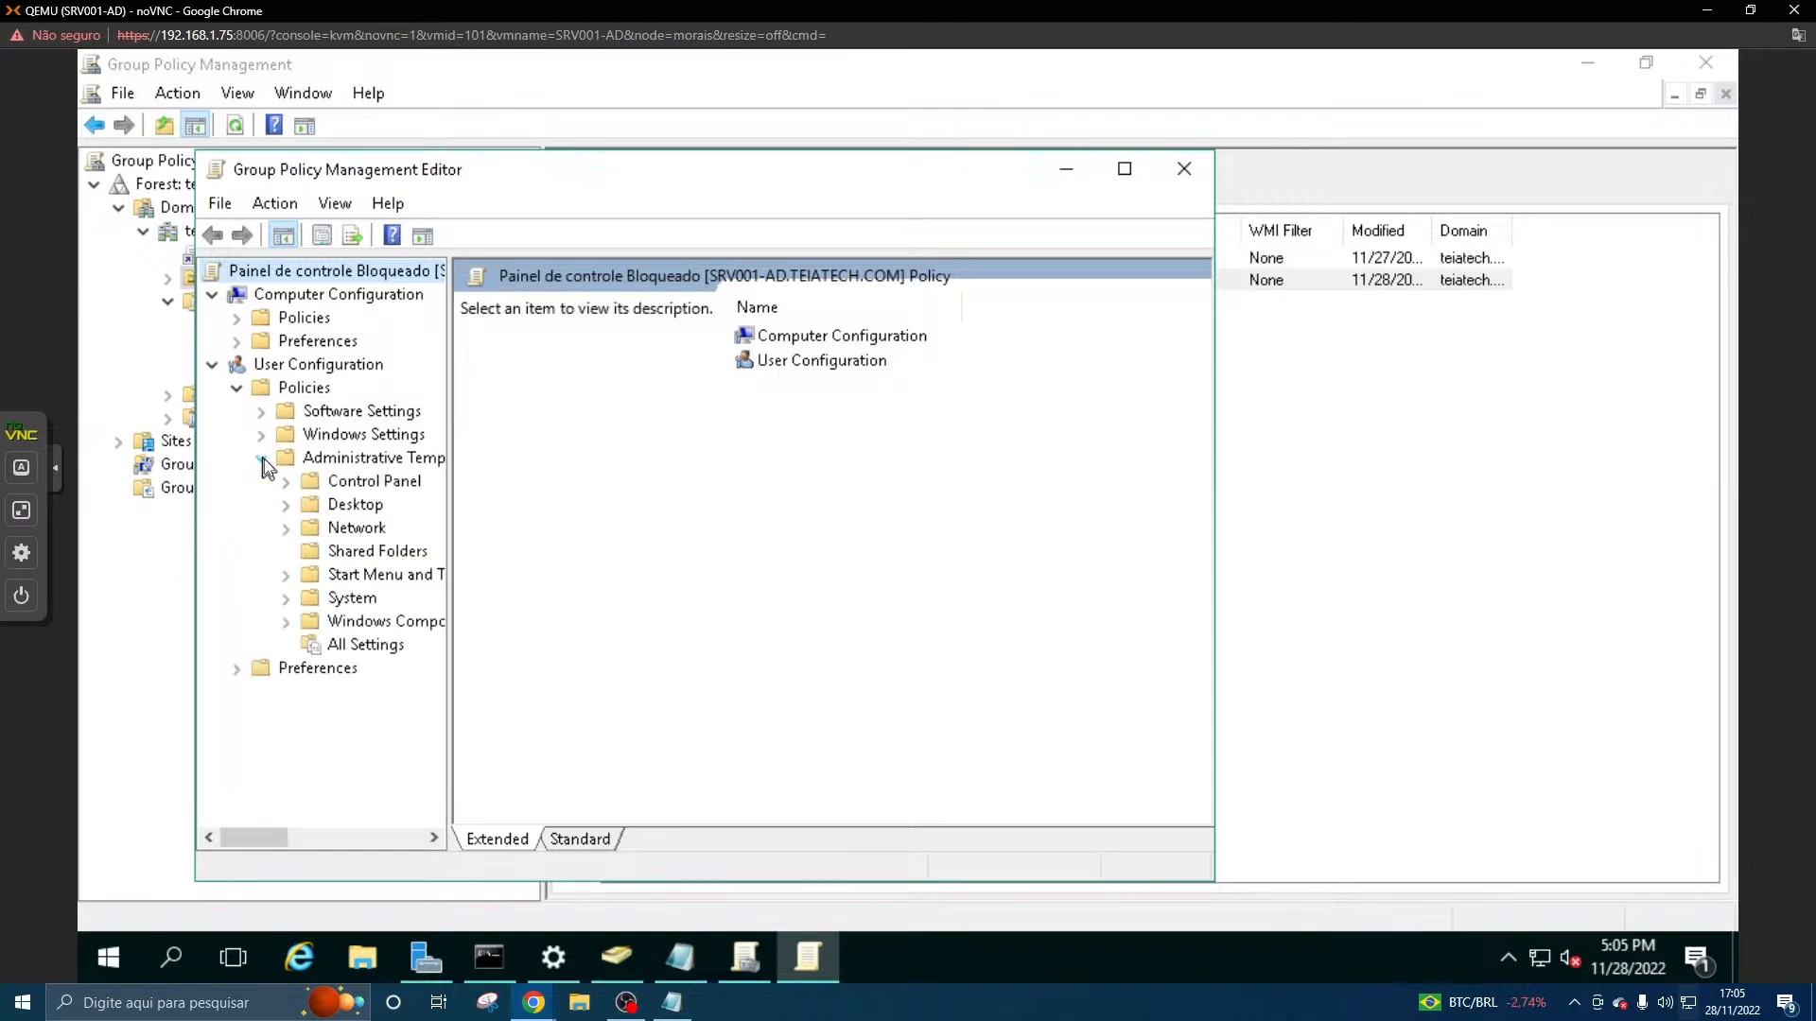
- Browse the Control Panel administrative templates under User Configuration and select the "Prohibit access to Control Panel and PC settings" policy
{"action": "left_click", "coordinate": [285, 482]}
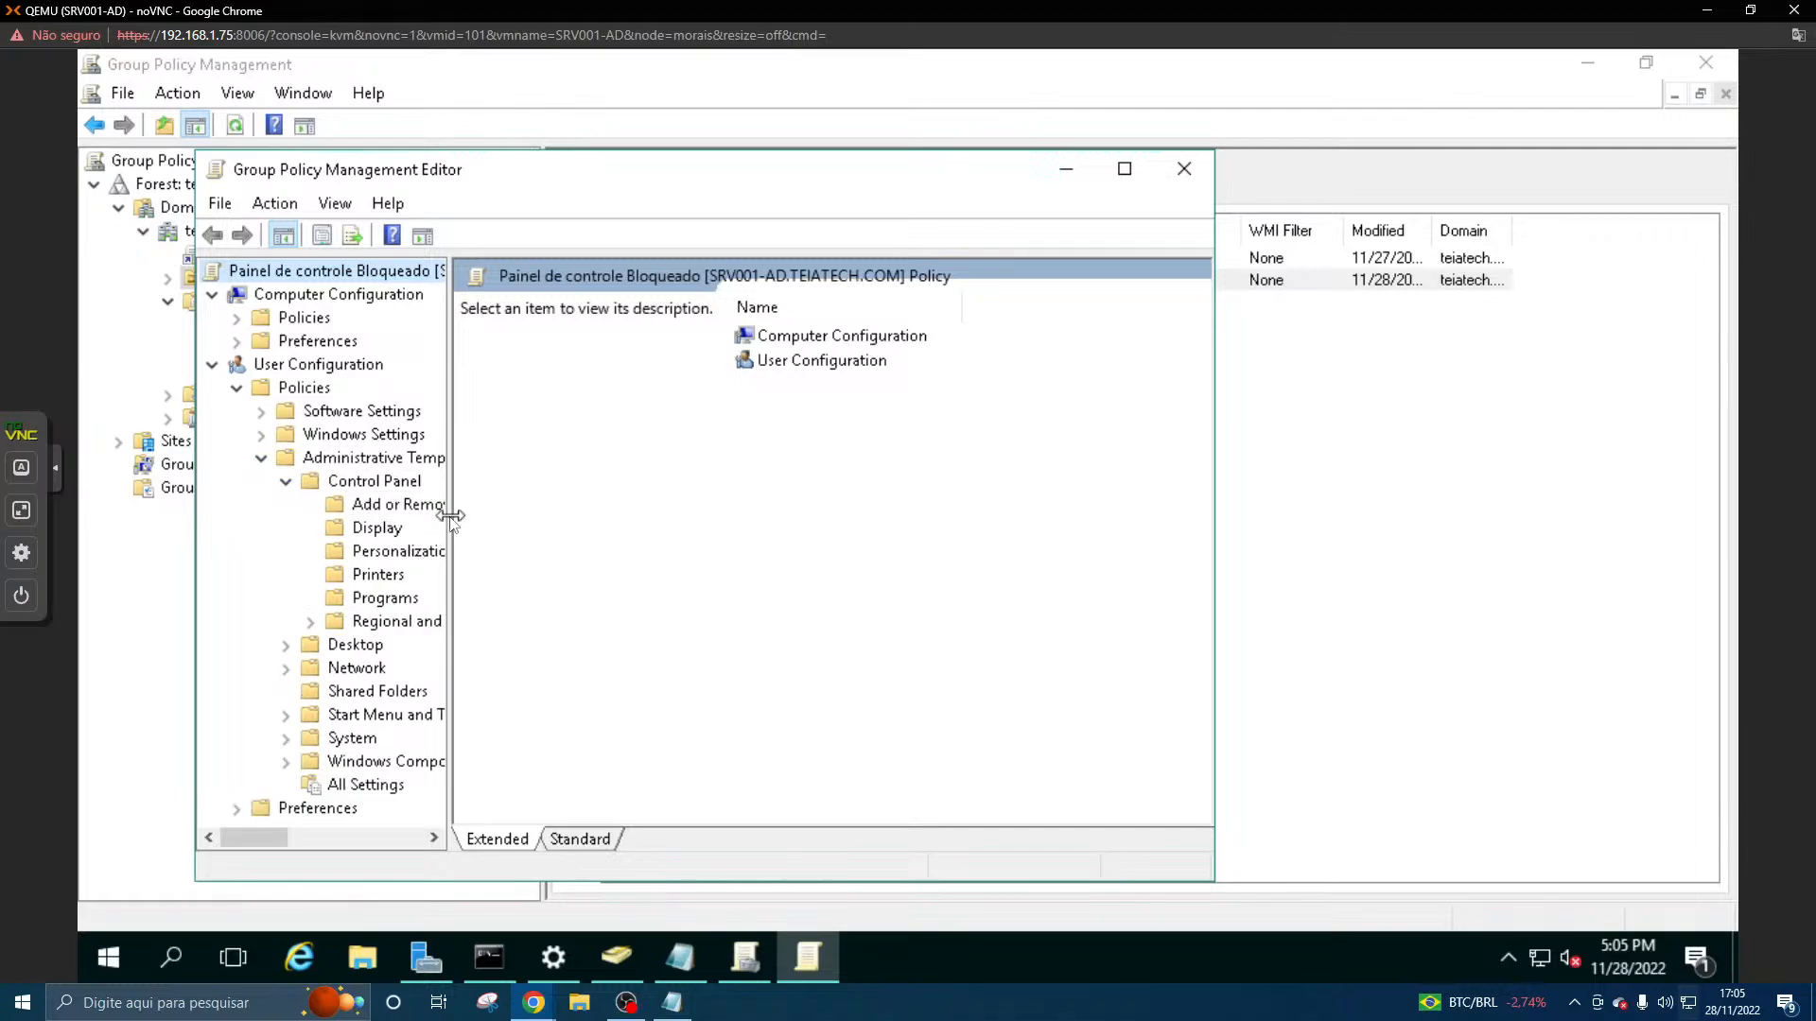
{"action": "left_click_drag", "start_coordinate": [450, 526], "coordinate": [598, 526]}
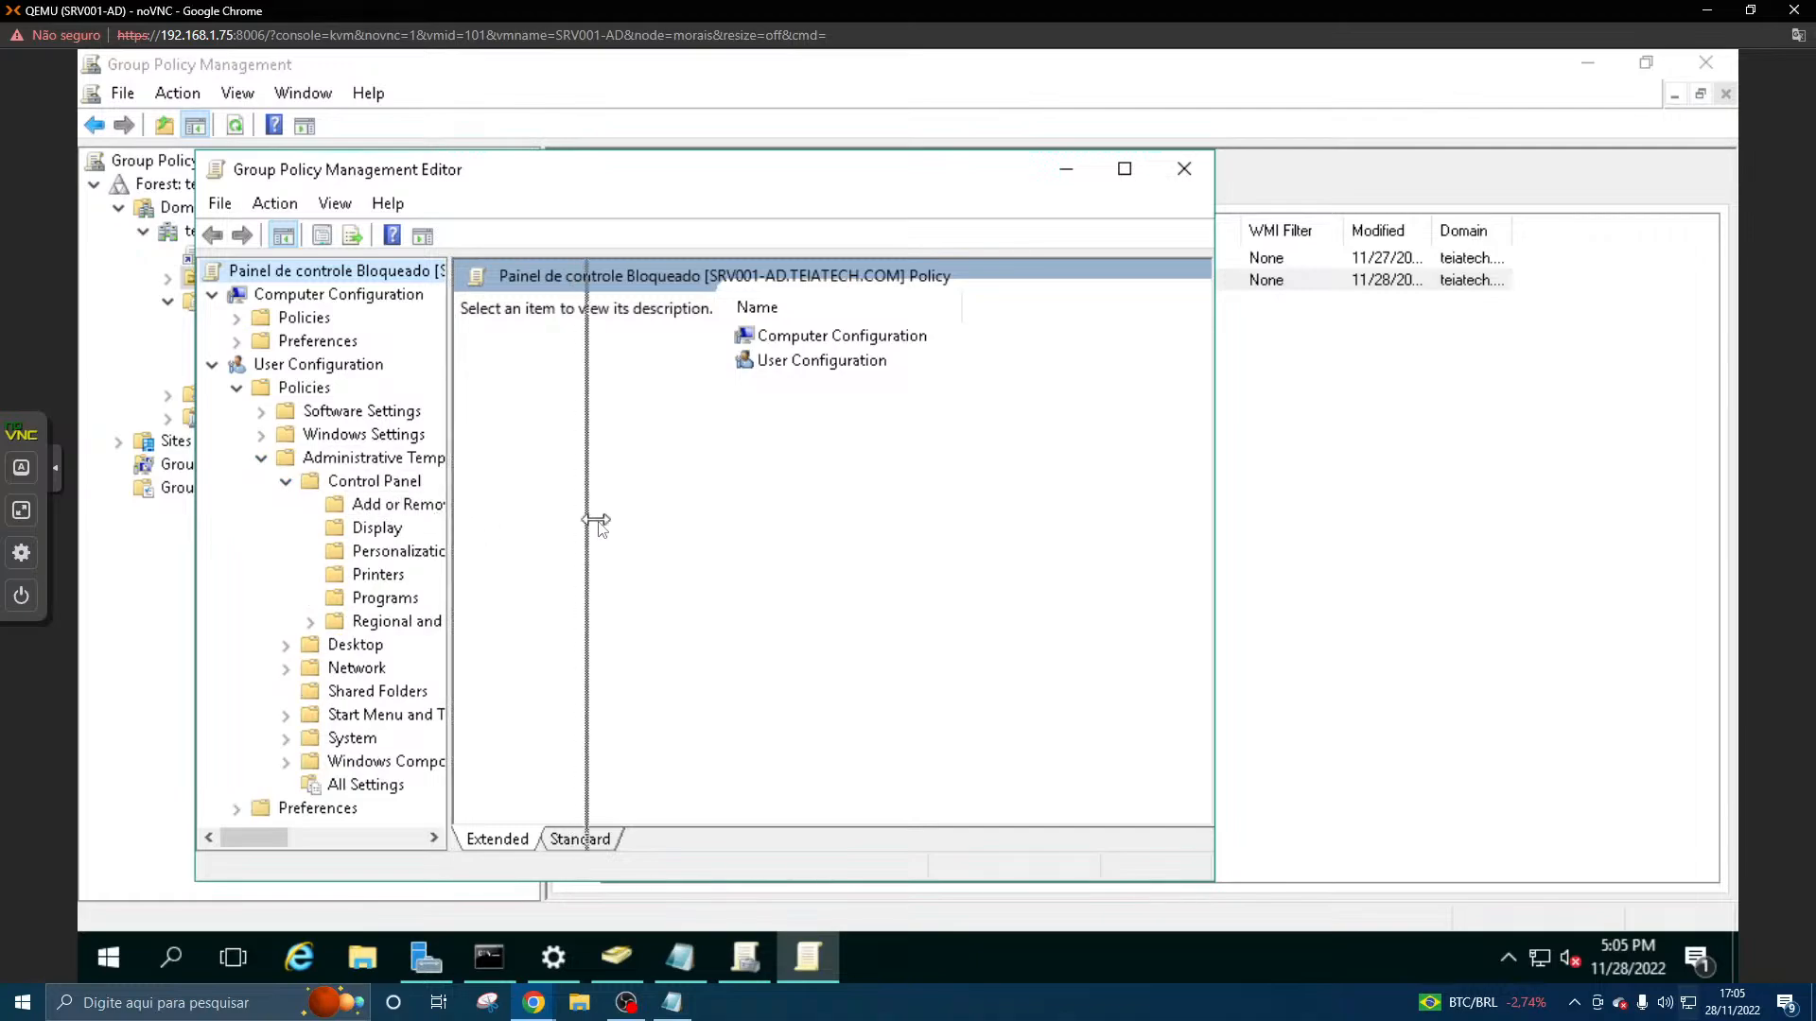
{"action": "left_click", "coordinate": [377, 527]}
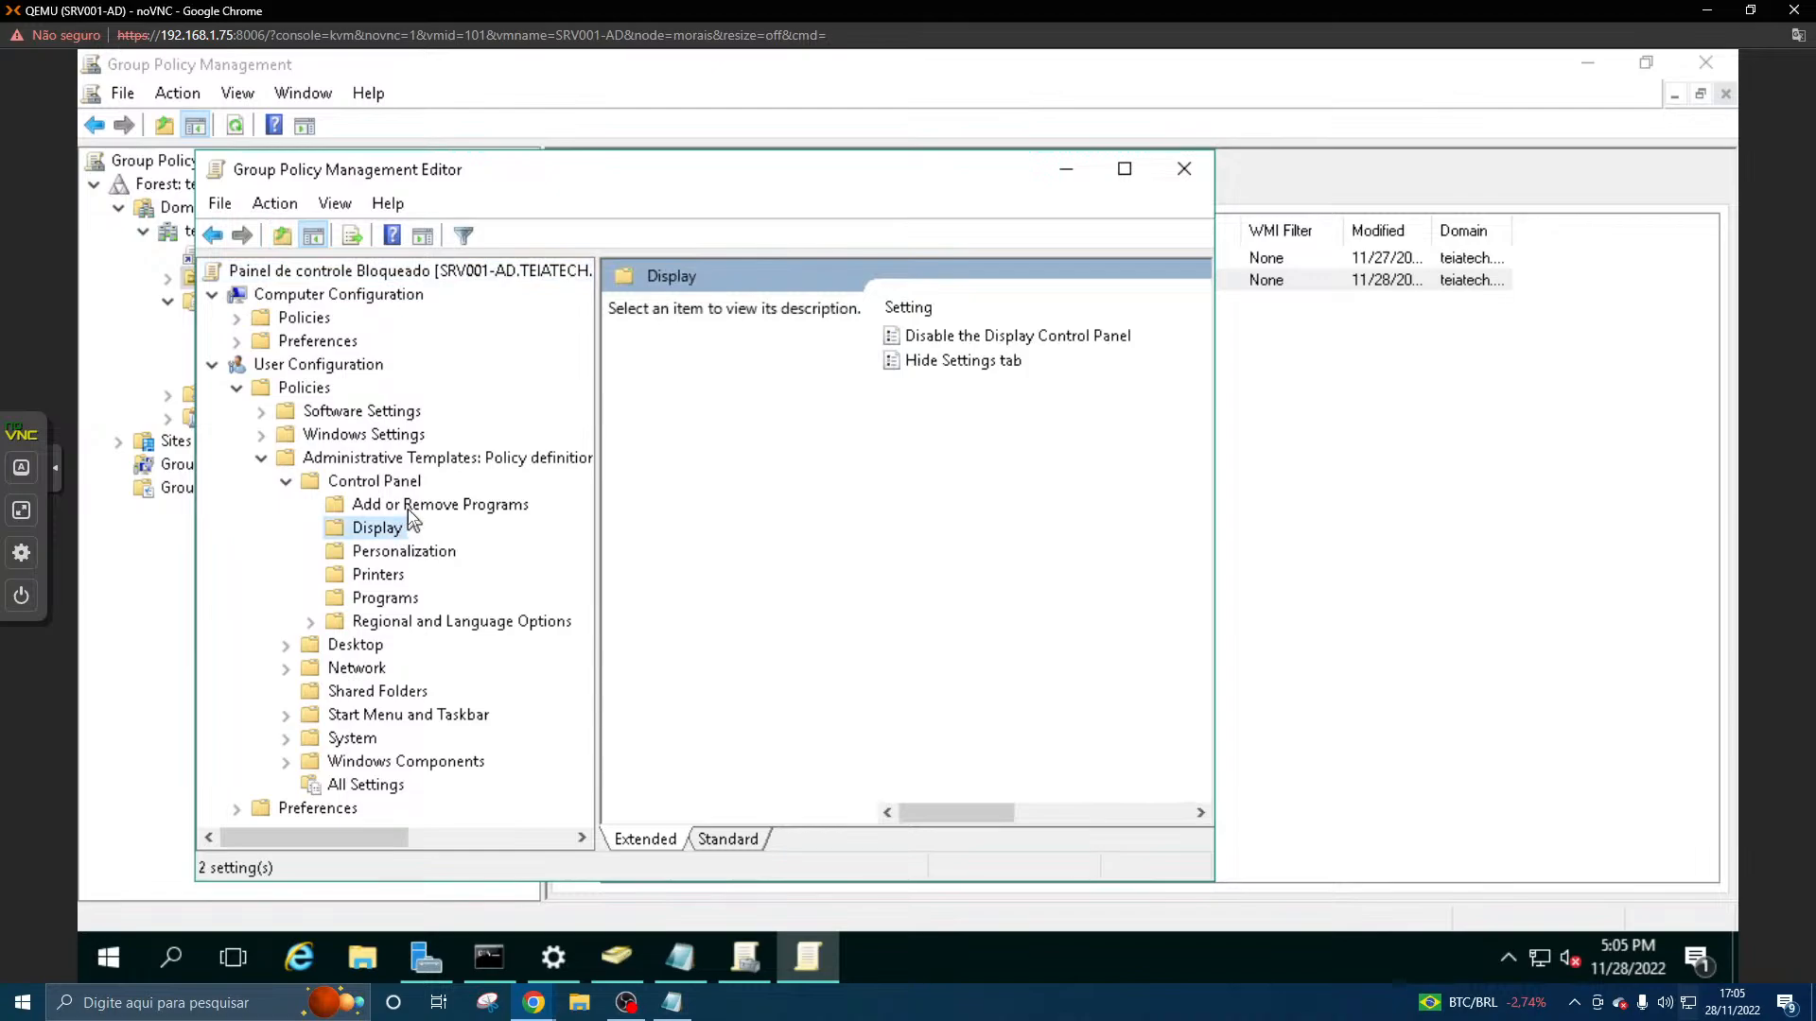
{"action": "left_click", "coordinate": [399, 485]}
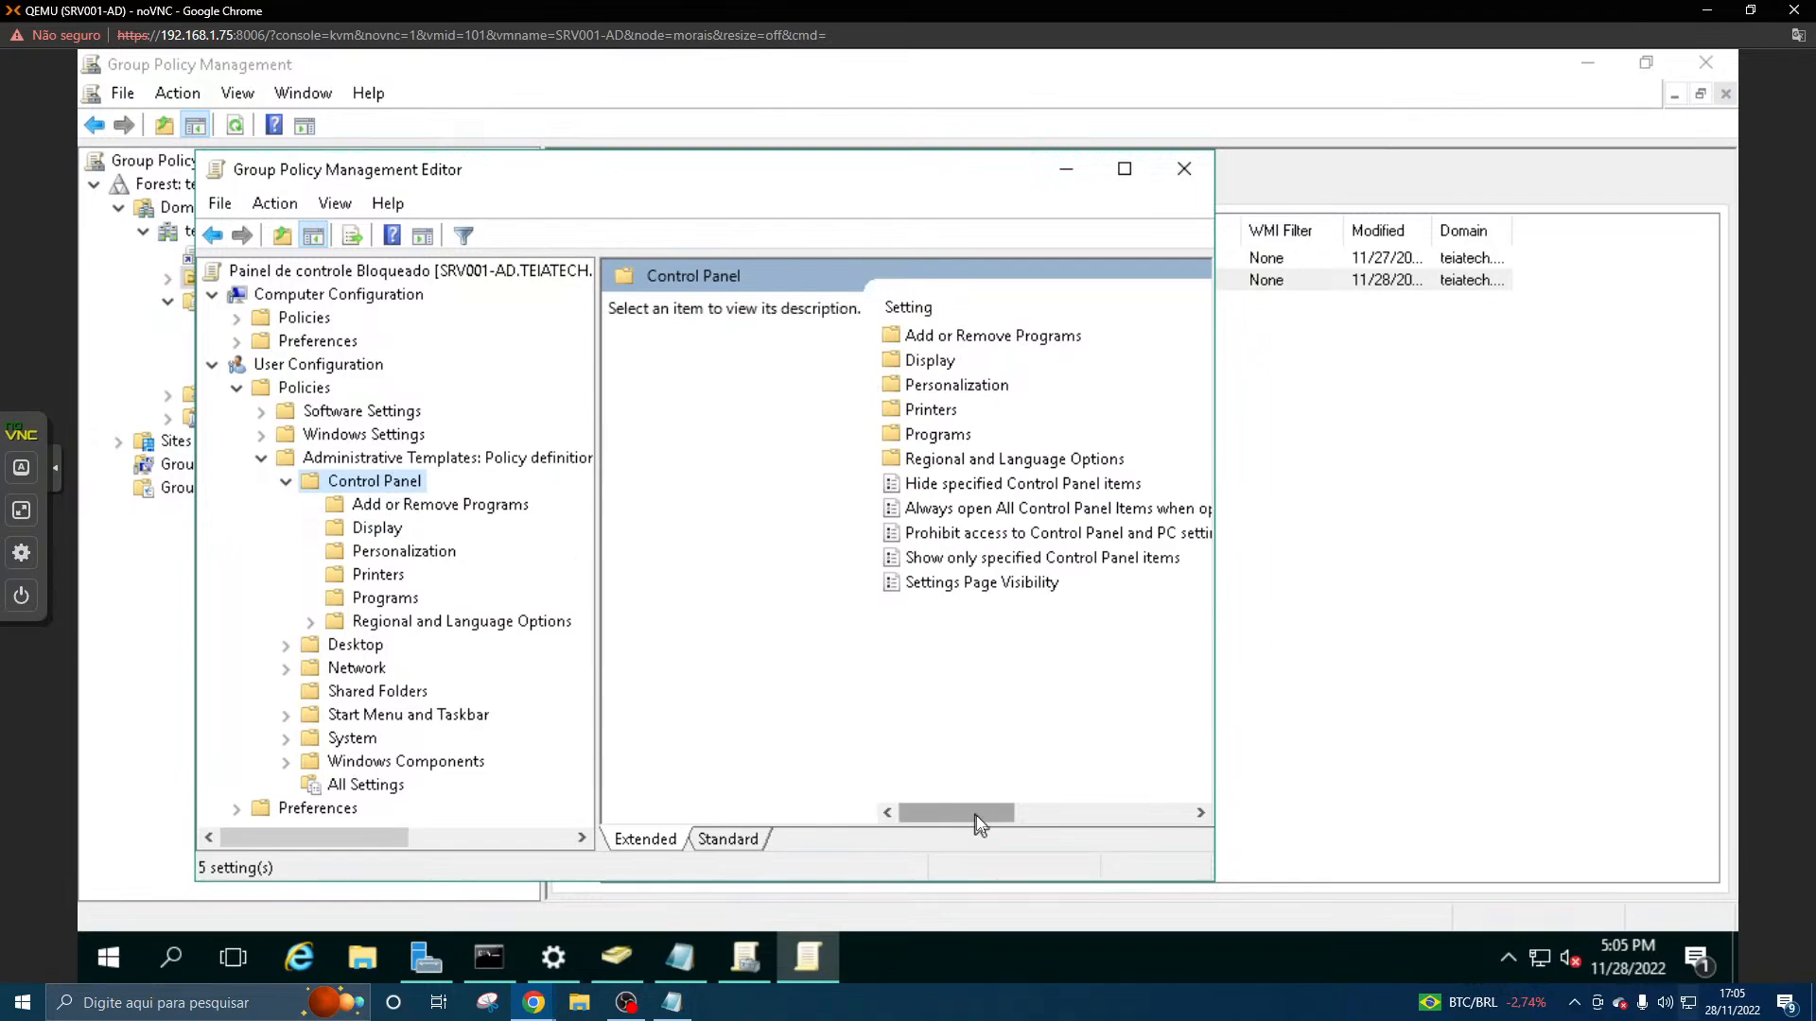
{"action": "left_click_drag", "start_coordinate": [978, 813], "coordinate": [936, 813]}
{"action": "left_click", "coordinate": [980, 535]}
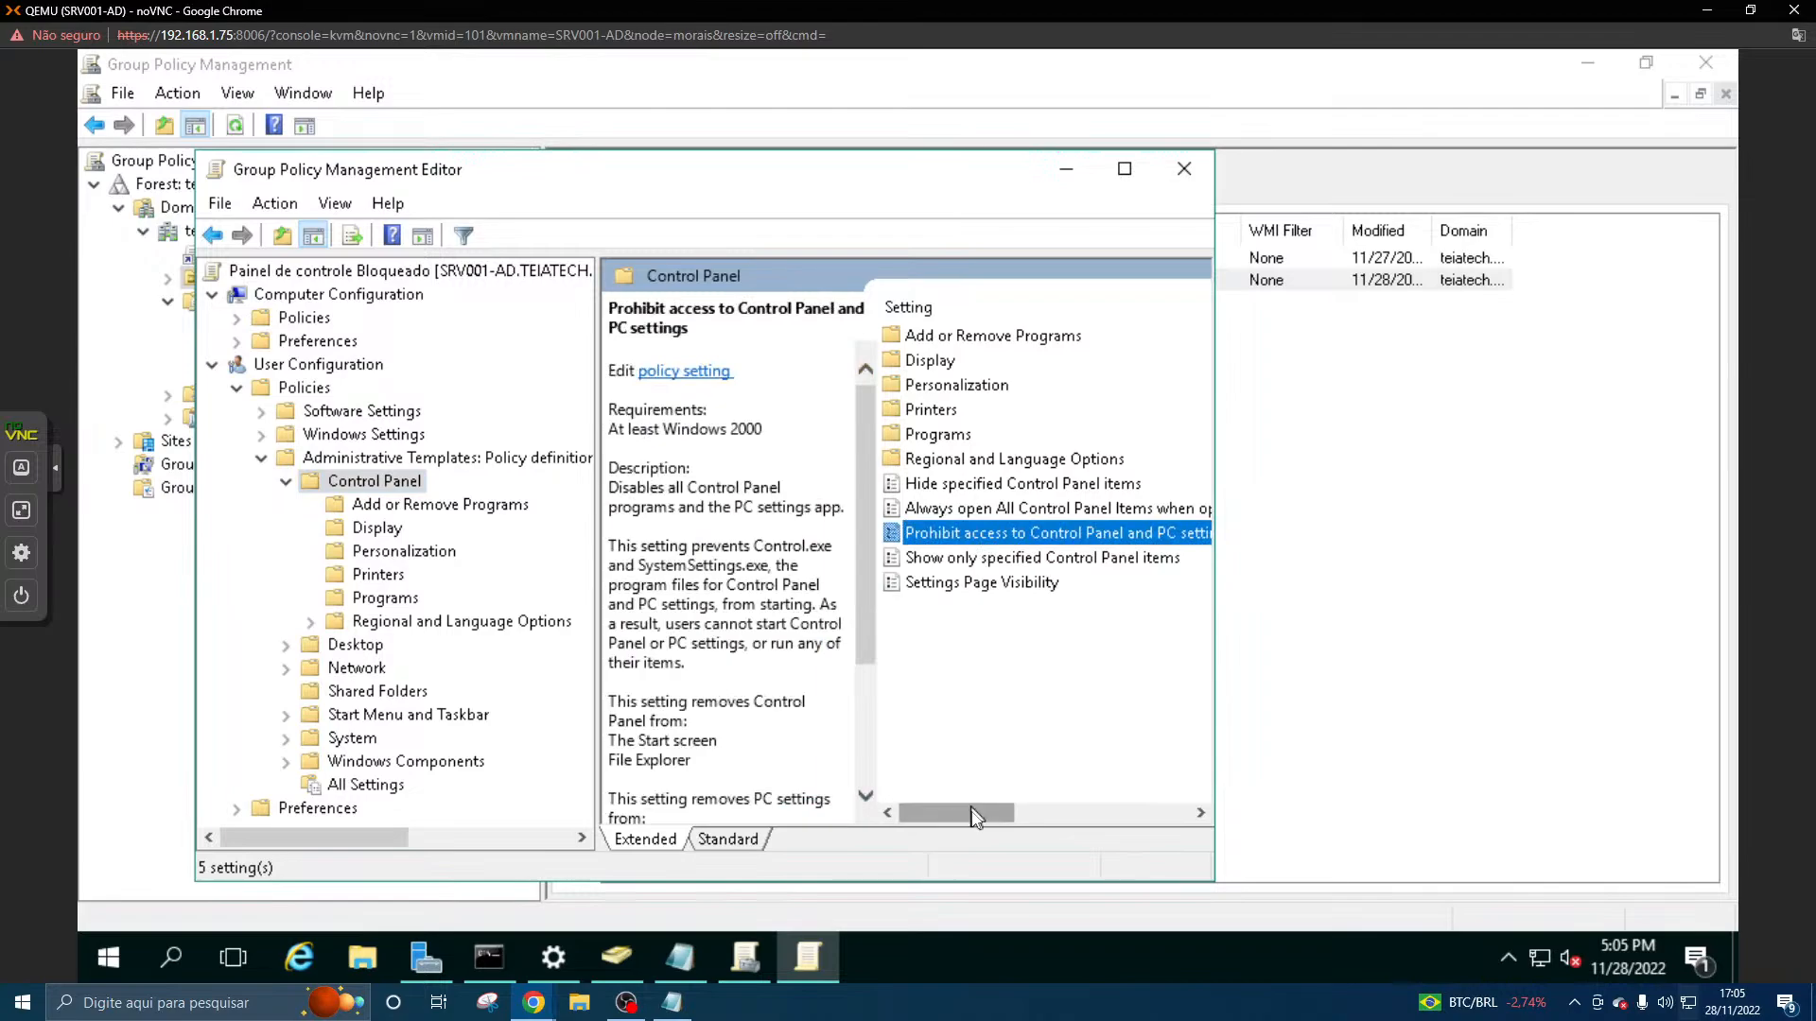
{"action": "mouse_move", "coordinate": [975, 815]}
{"action": "left_mouse_down"}
{"action": "mouse_move", "coordinate": [1145, 815]}
{"action": "mouse_move", "coordinate": [958, 820]}
{"action": "left_mouse_up"}
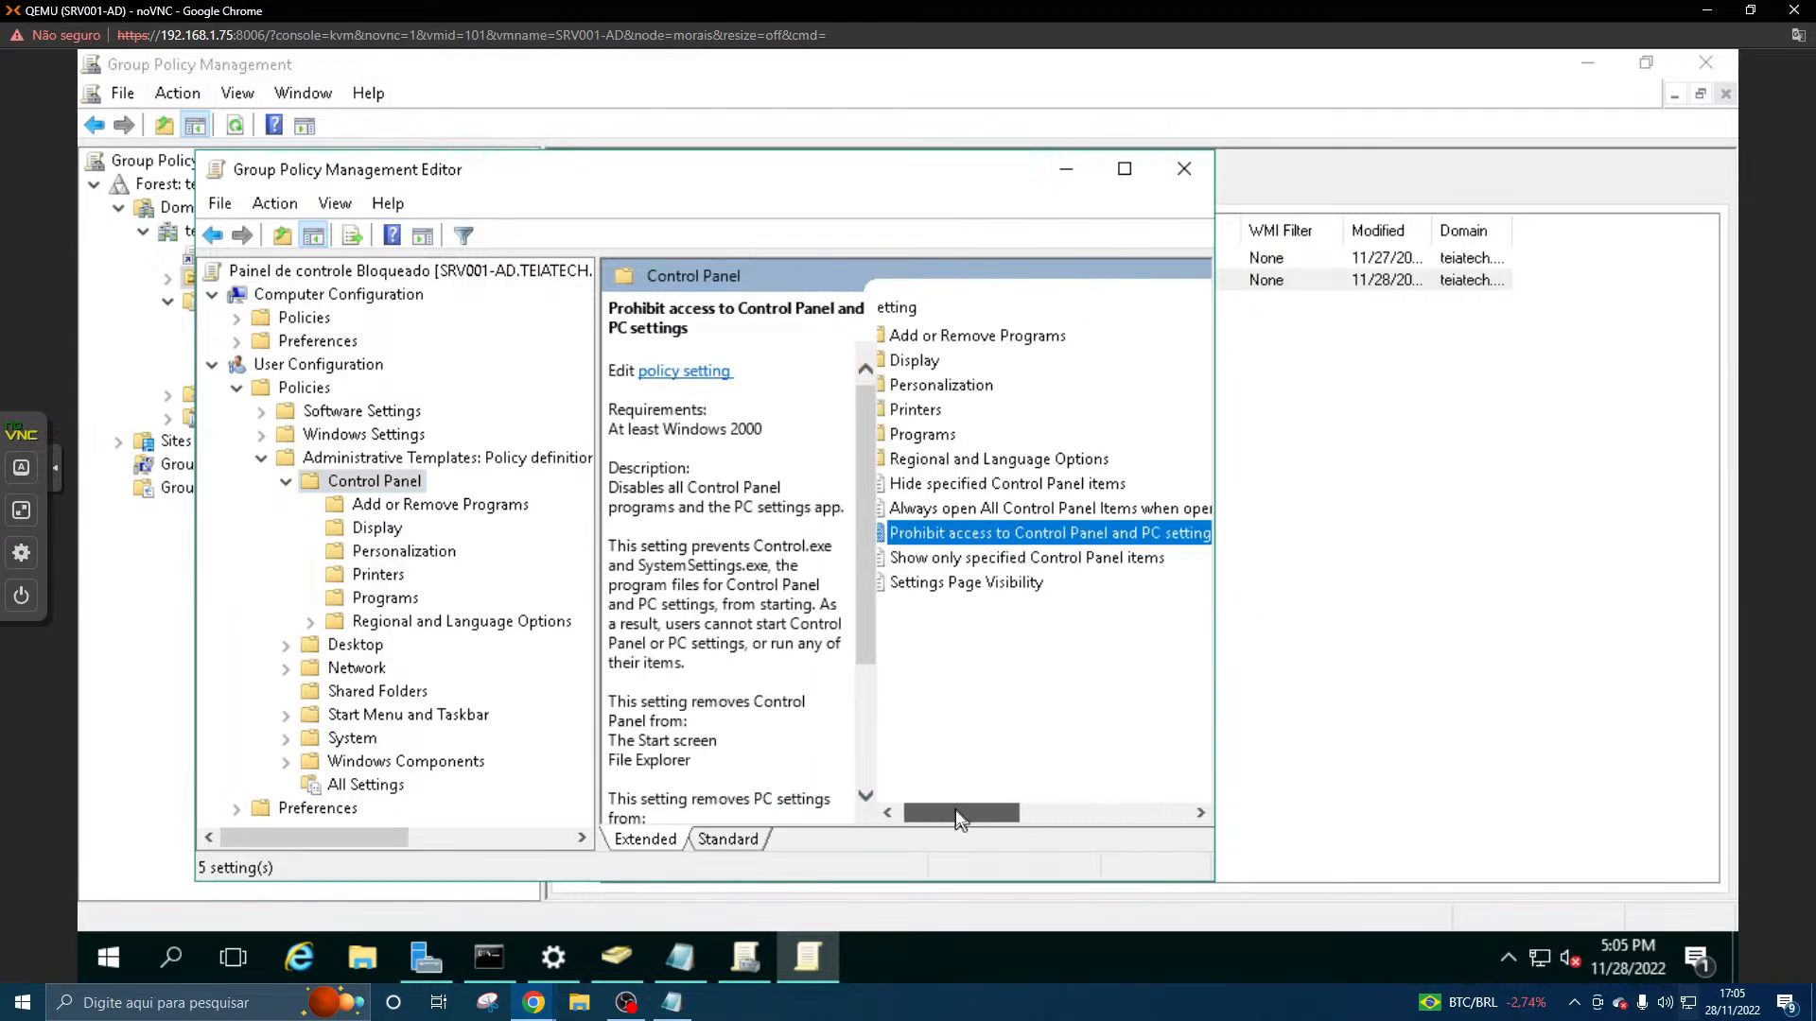
- Set "Prohibit access to Control Panel and PC settings" to Enabled, apply it and close the policy editor
{"action": "double_click", "coordinate": [995, 535]}
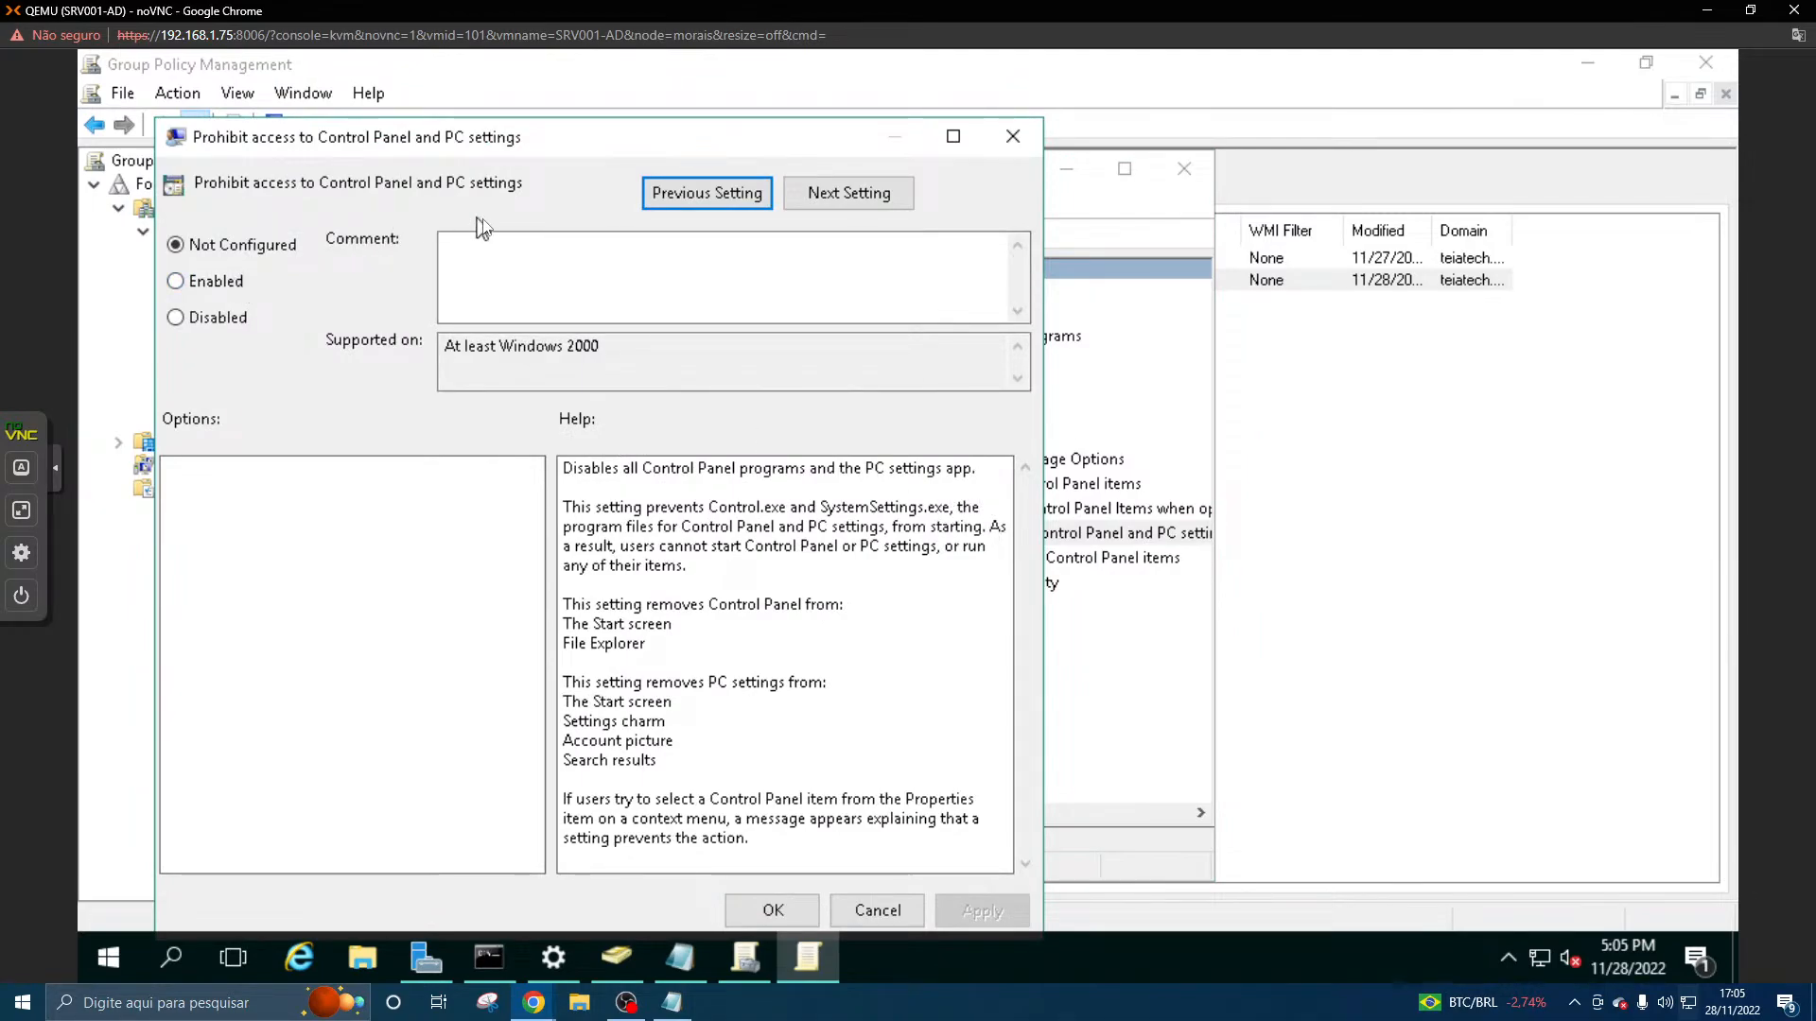
{"action": "left_click", "coordinate": [225, 282]}
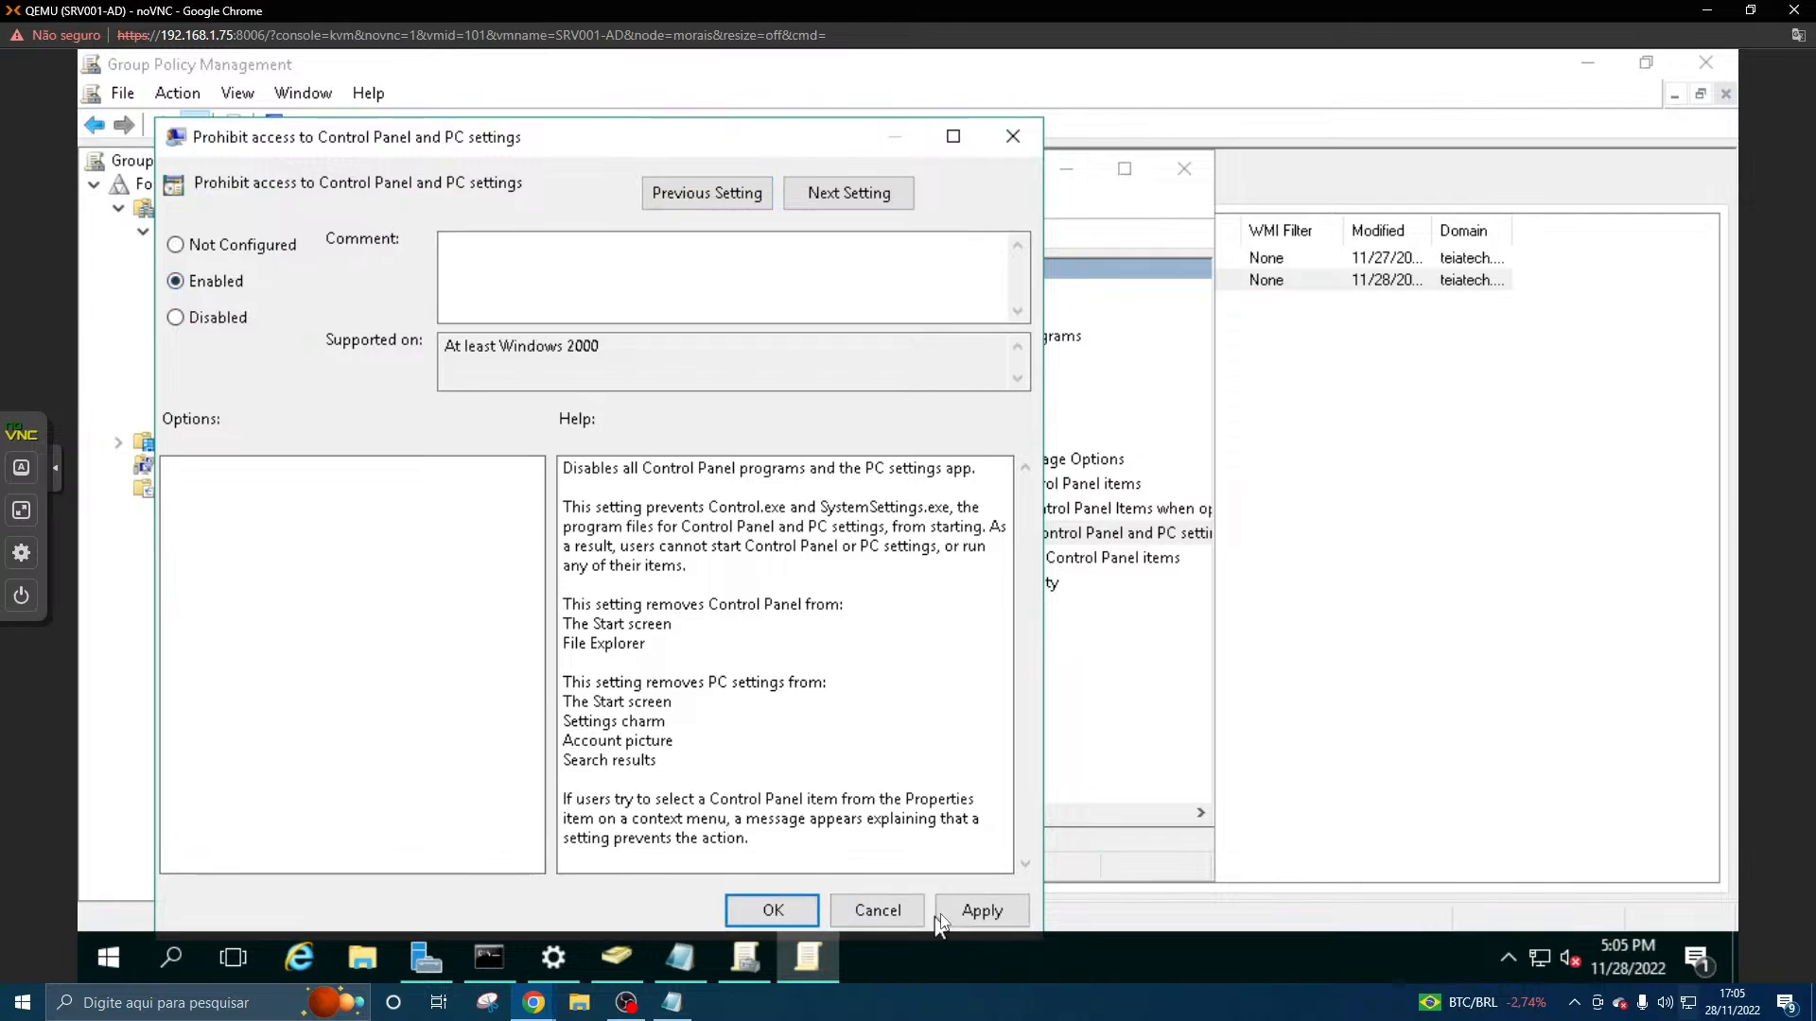
{"action": "left_click", "coordinate": [982, 910]}
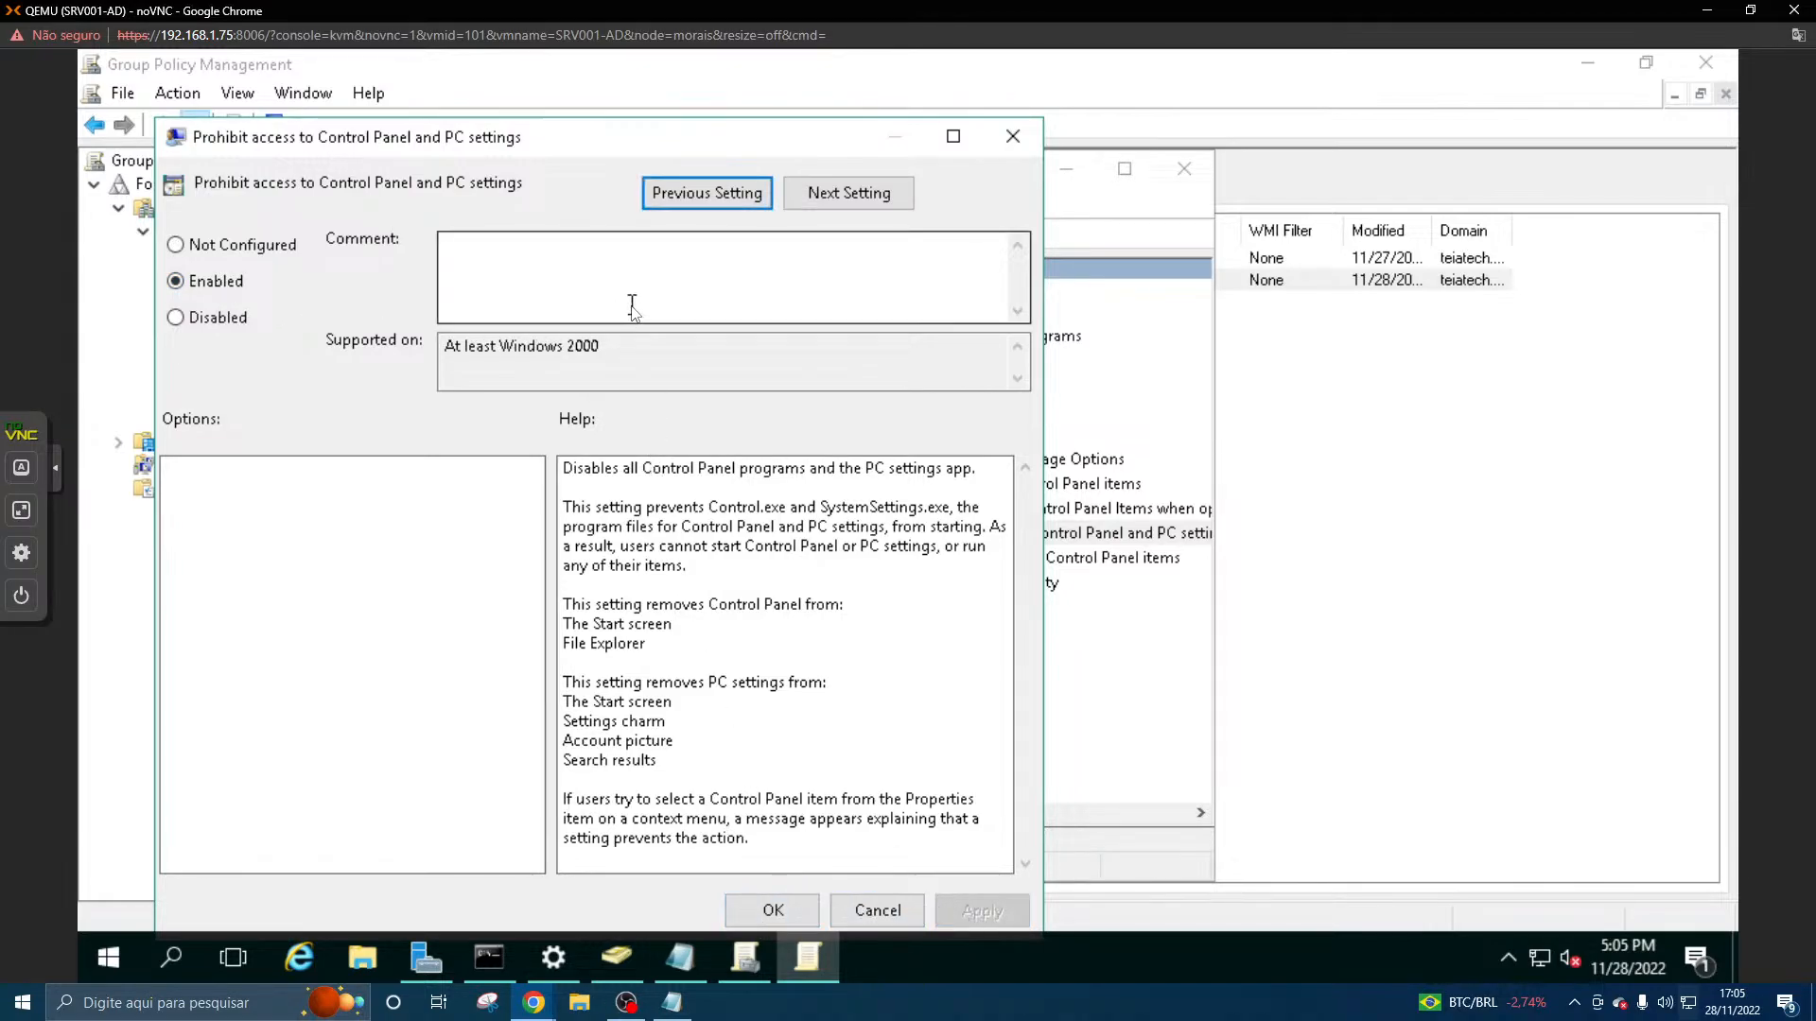
{"action": "left_click", "coordinate": [768, 910]}
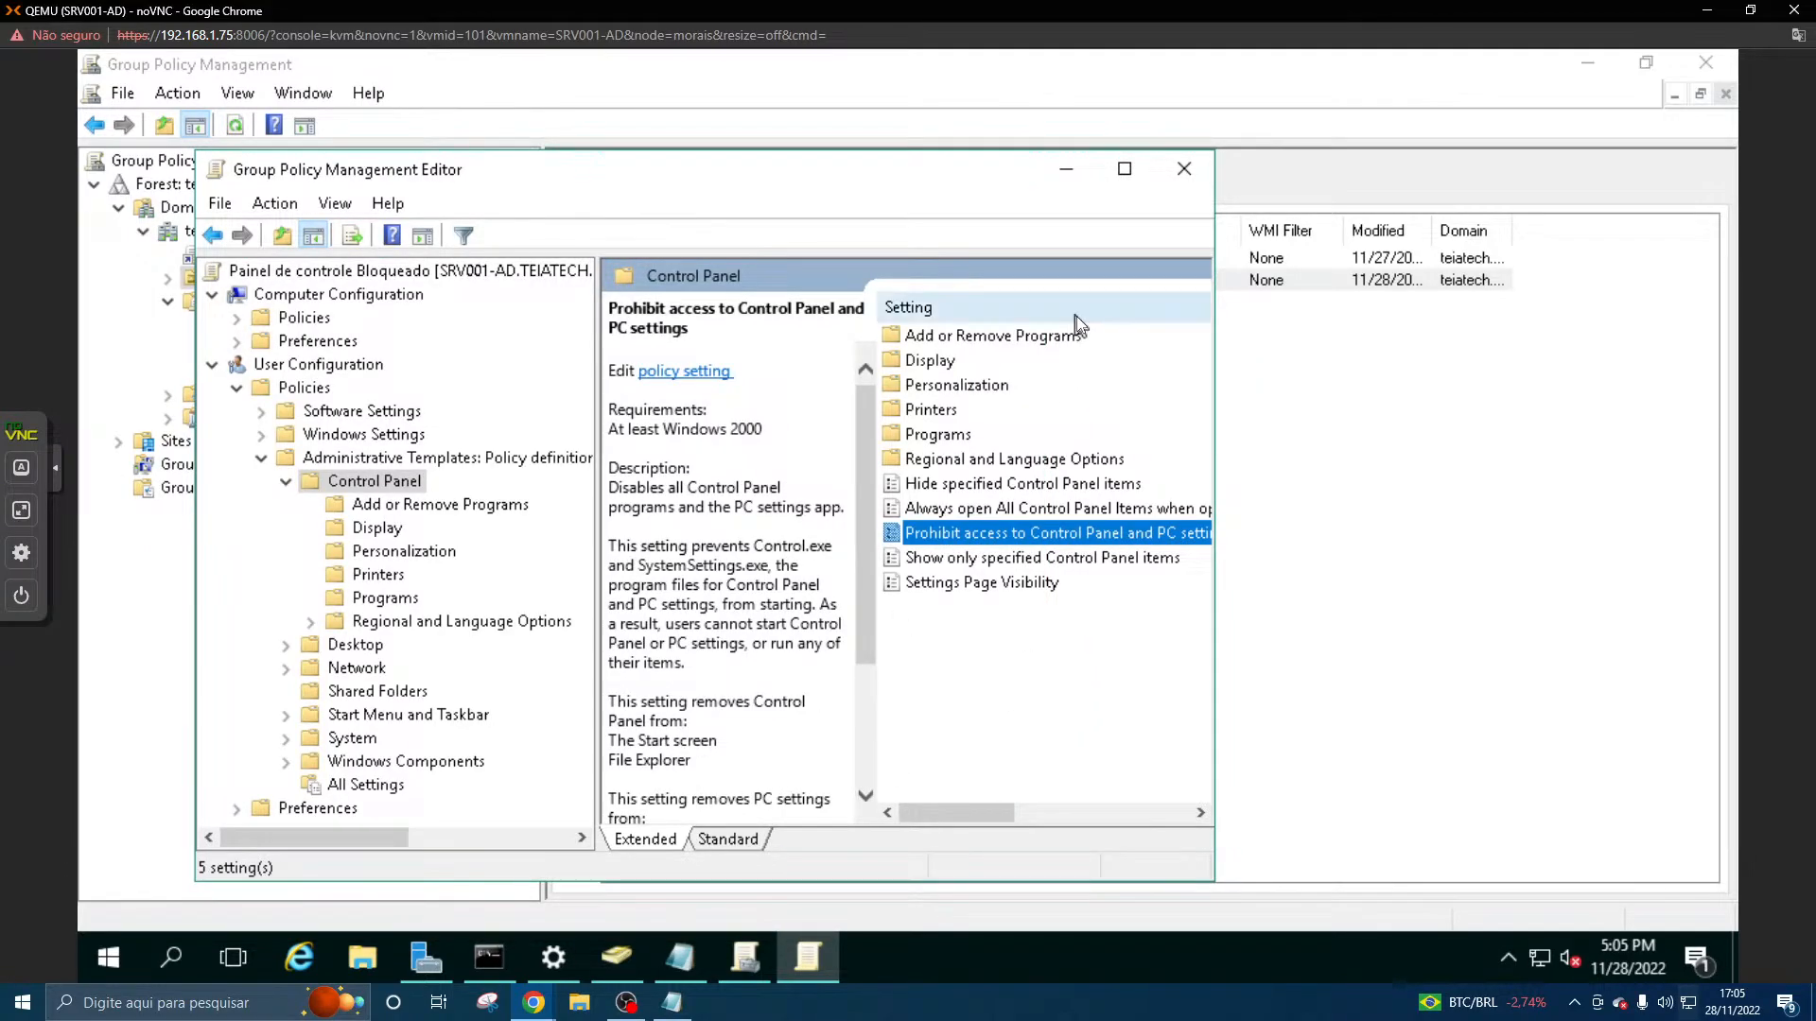
{"action": "left_click_drag", "start_coordinate": [1009, 811], "coordinate": [816, 823]}
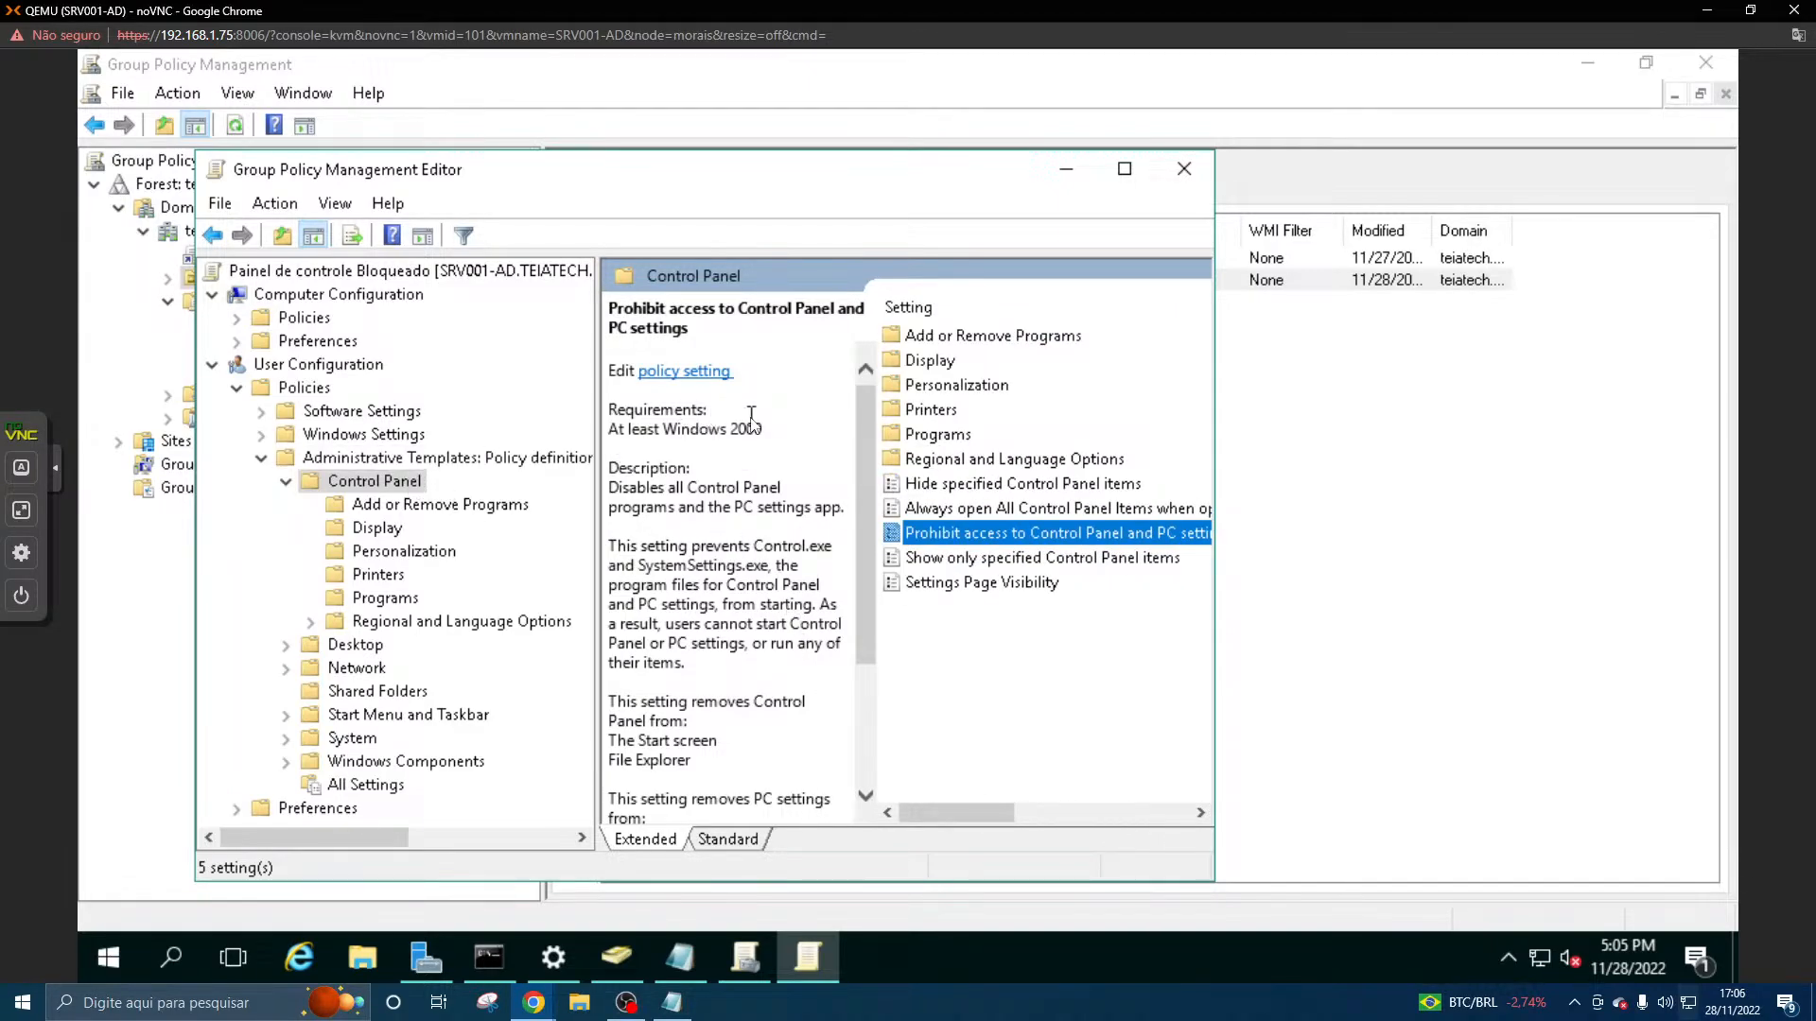
{"action": "left_click", "coordinate": [1183, 169]}
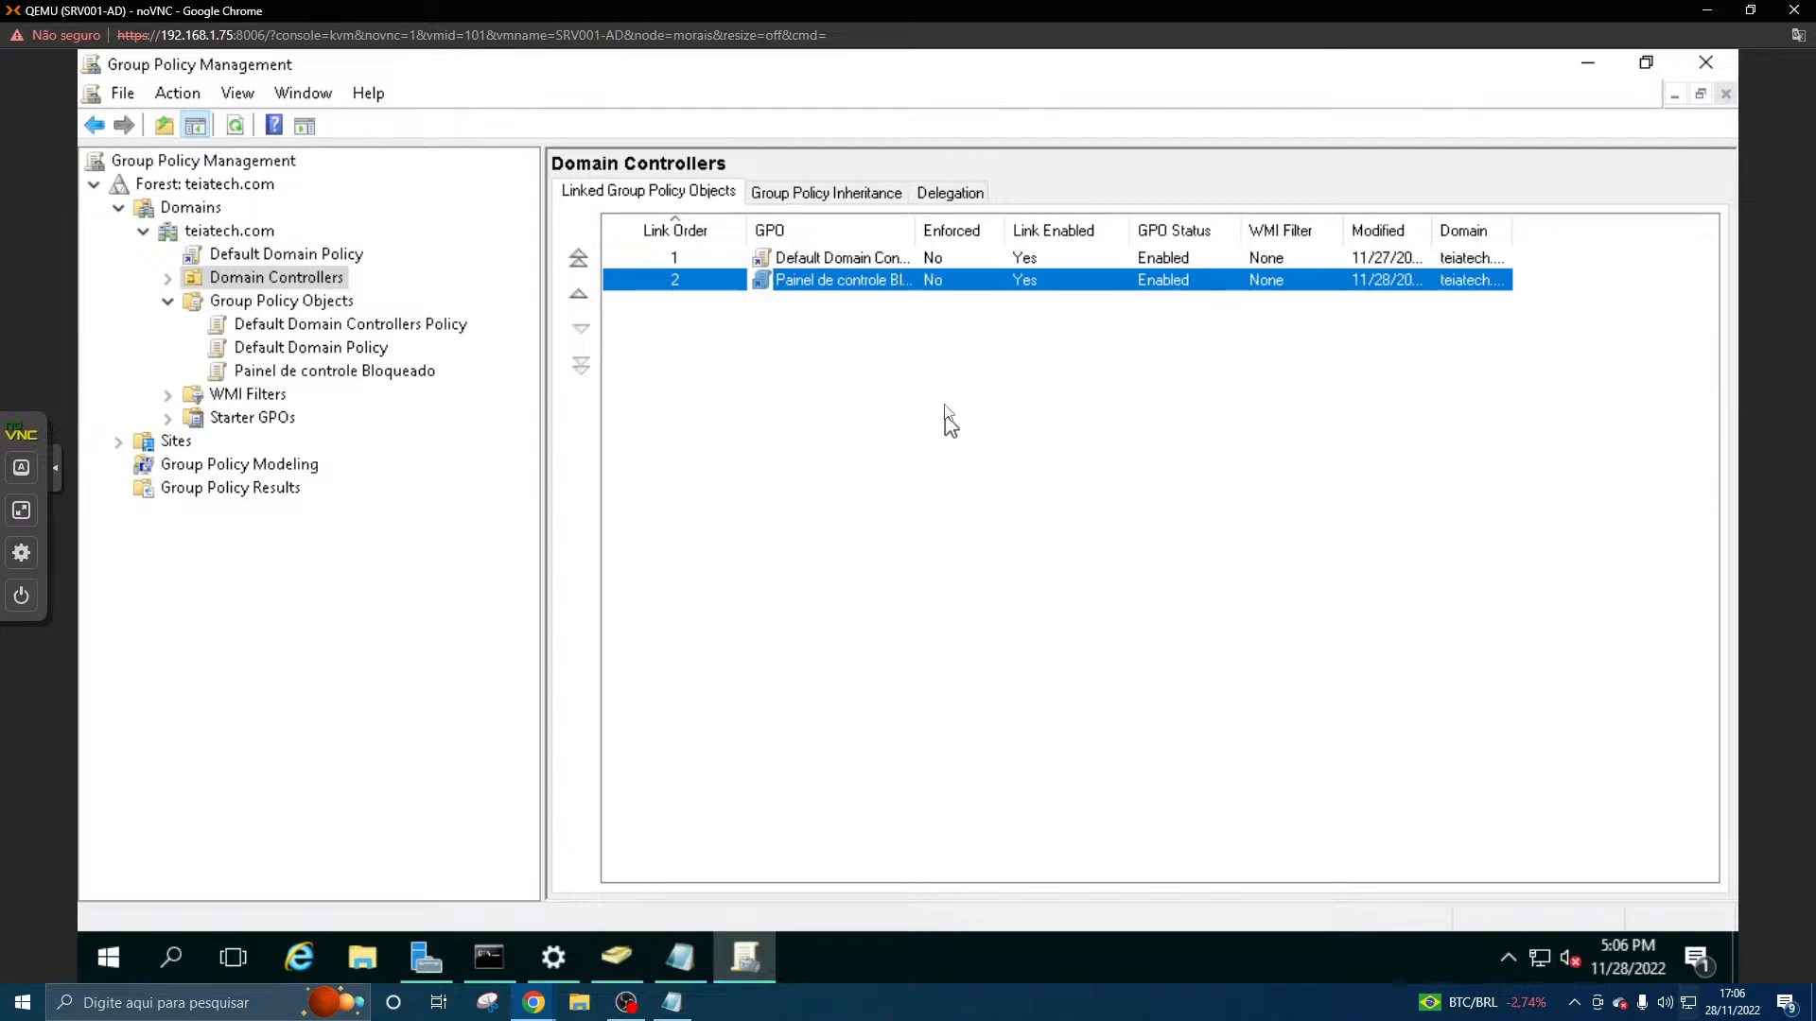
- Reopen the "Painel de controle Bloqueado" GPO for editing and display the Control Panel settings under its User Configuration administrative templates
{"action": "right_click", "coordinate": [804, 282]}
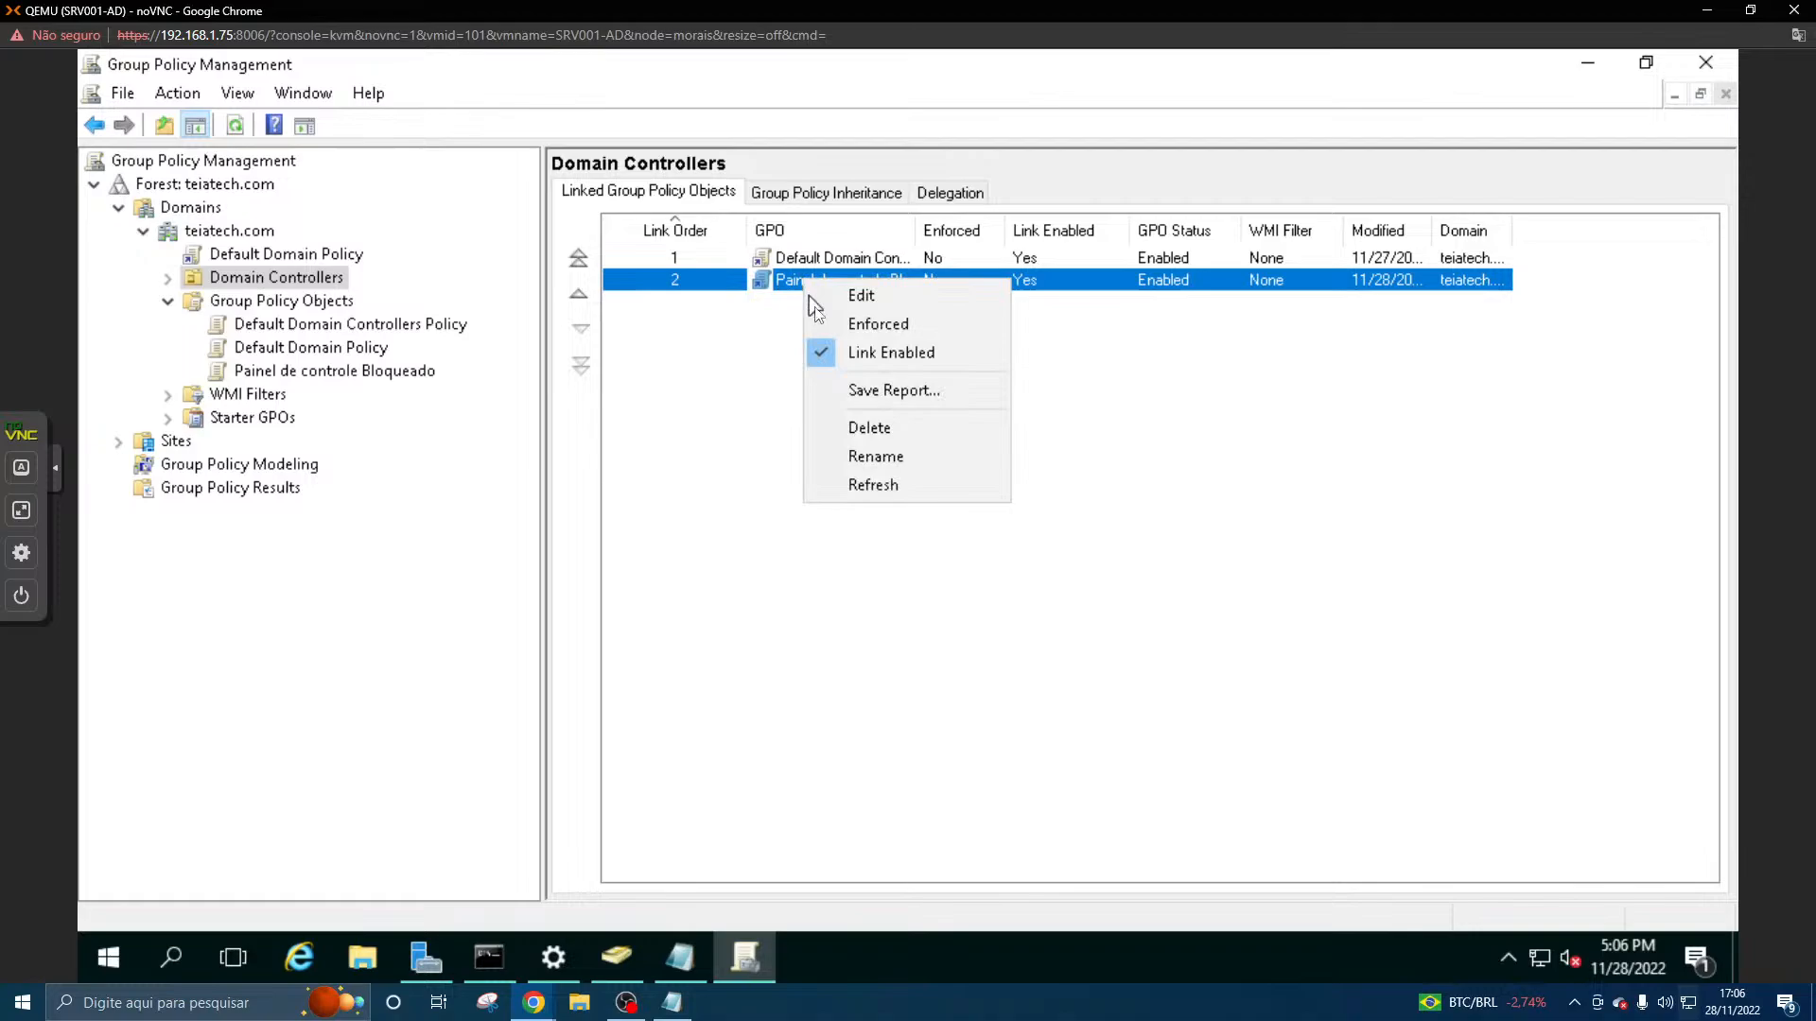
{"action": "left_click", "coordinate": [862, 297]}
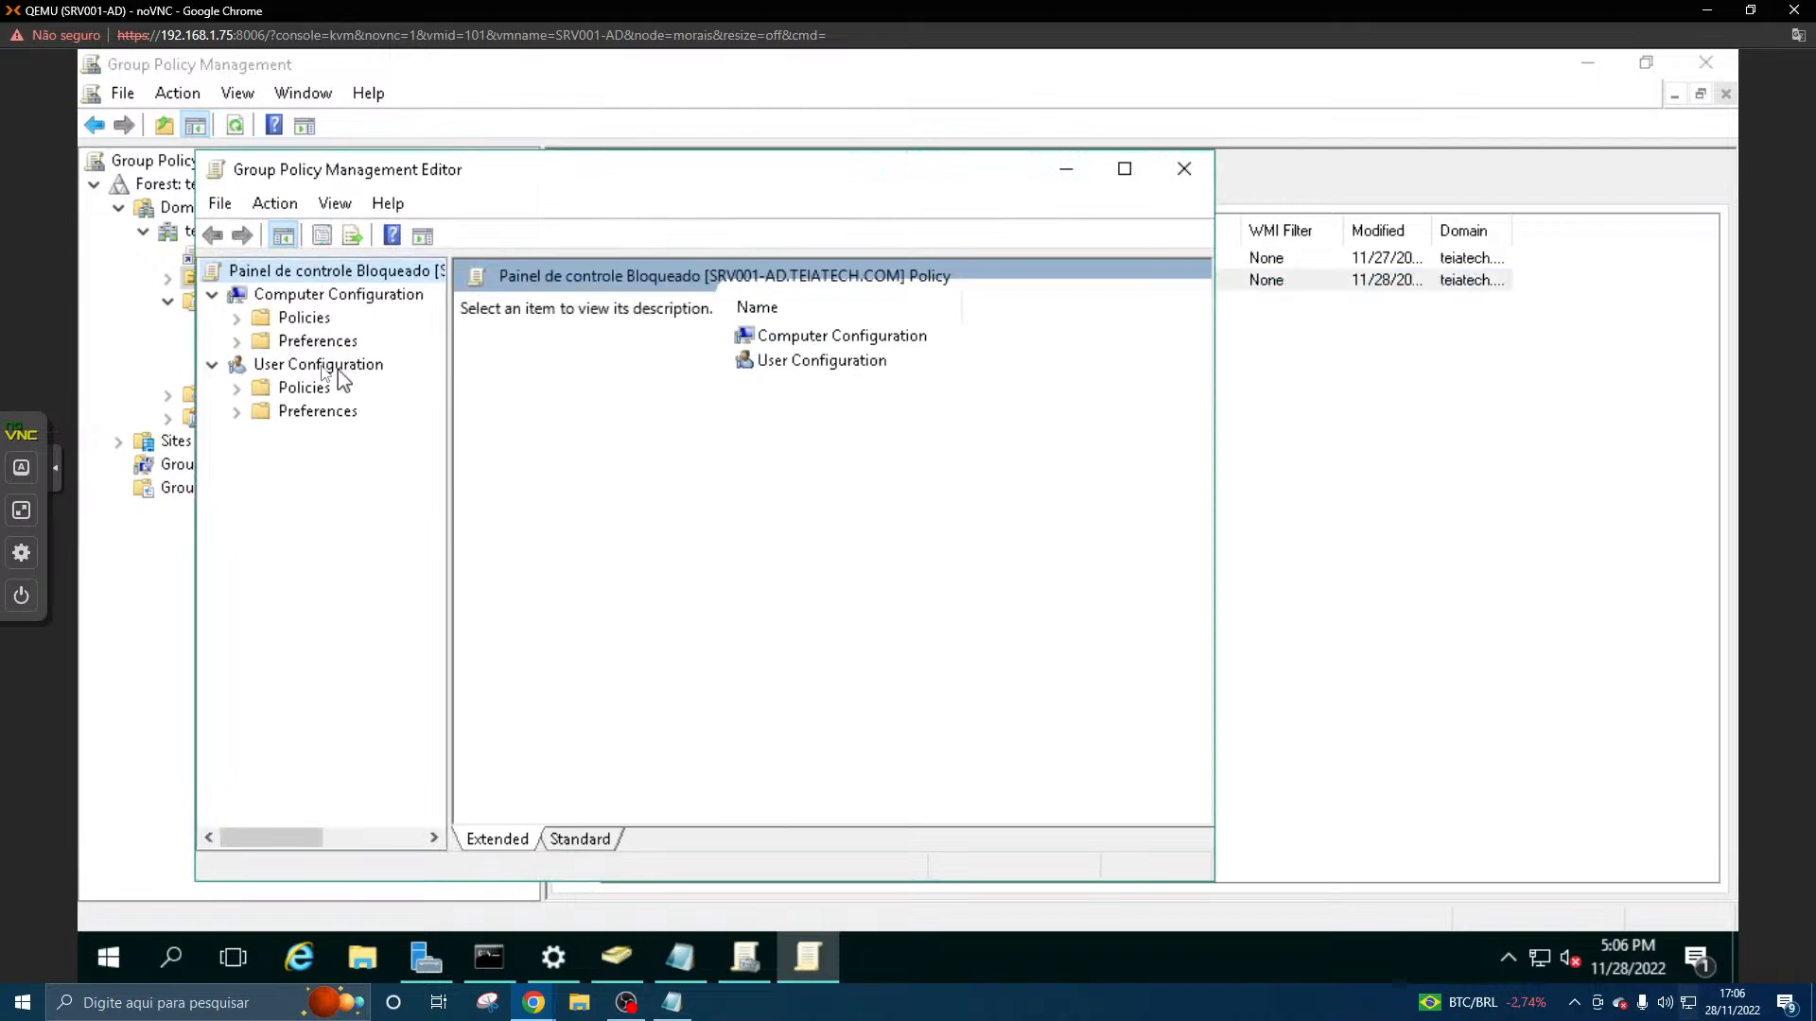
{"action": "left_click", "coordinate": [236, 388]}
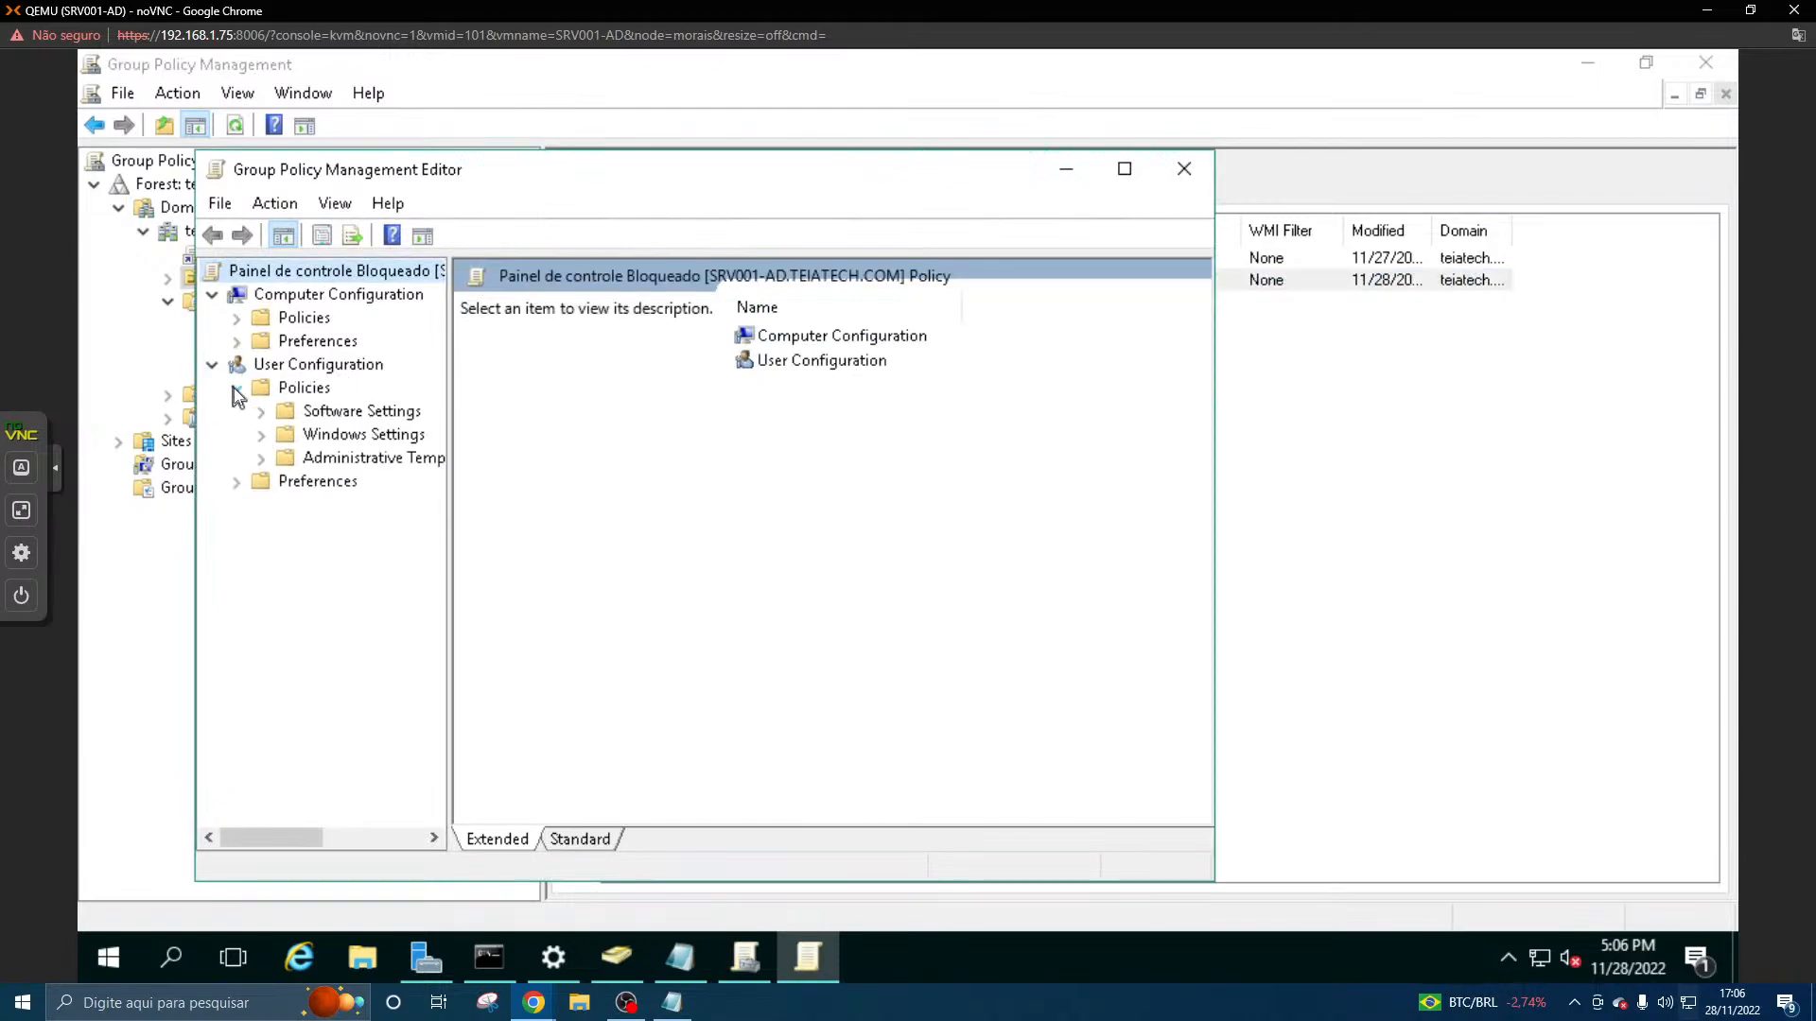
{"action": "left_click", "coordinate": [262, 457]}
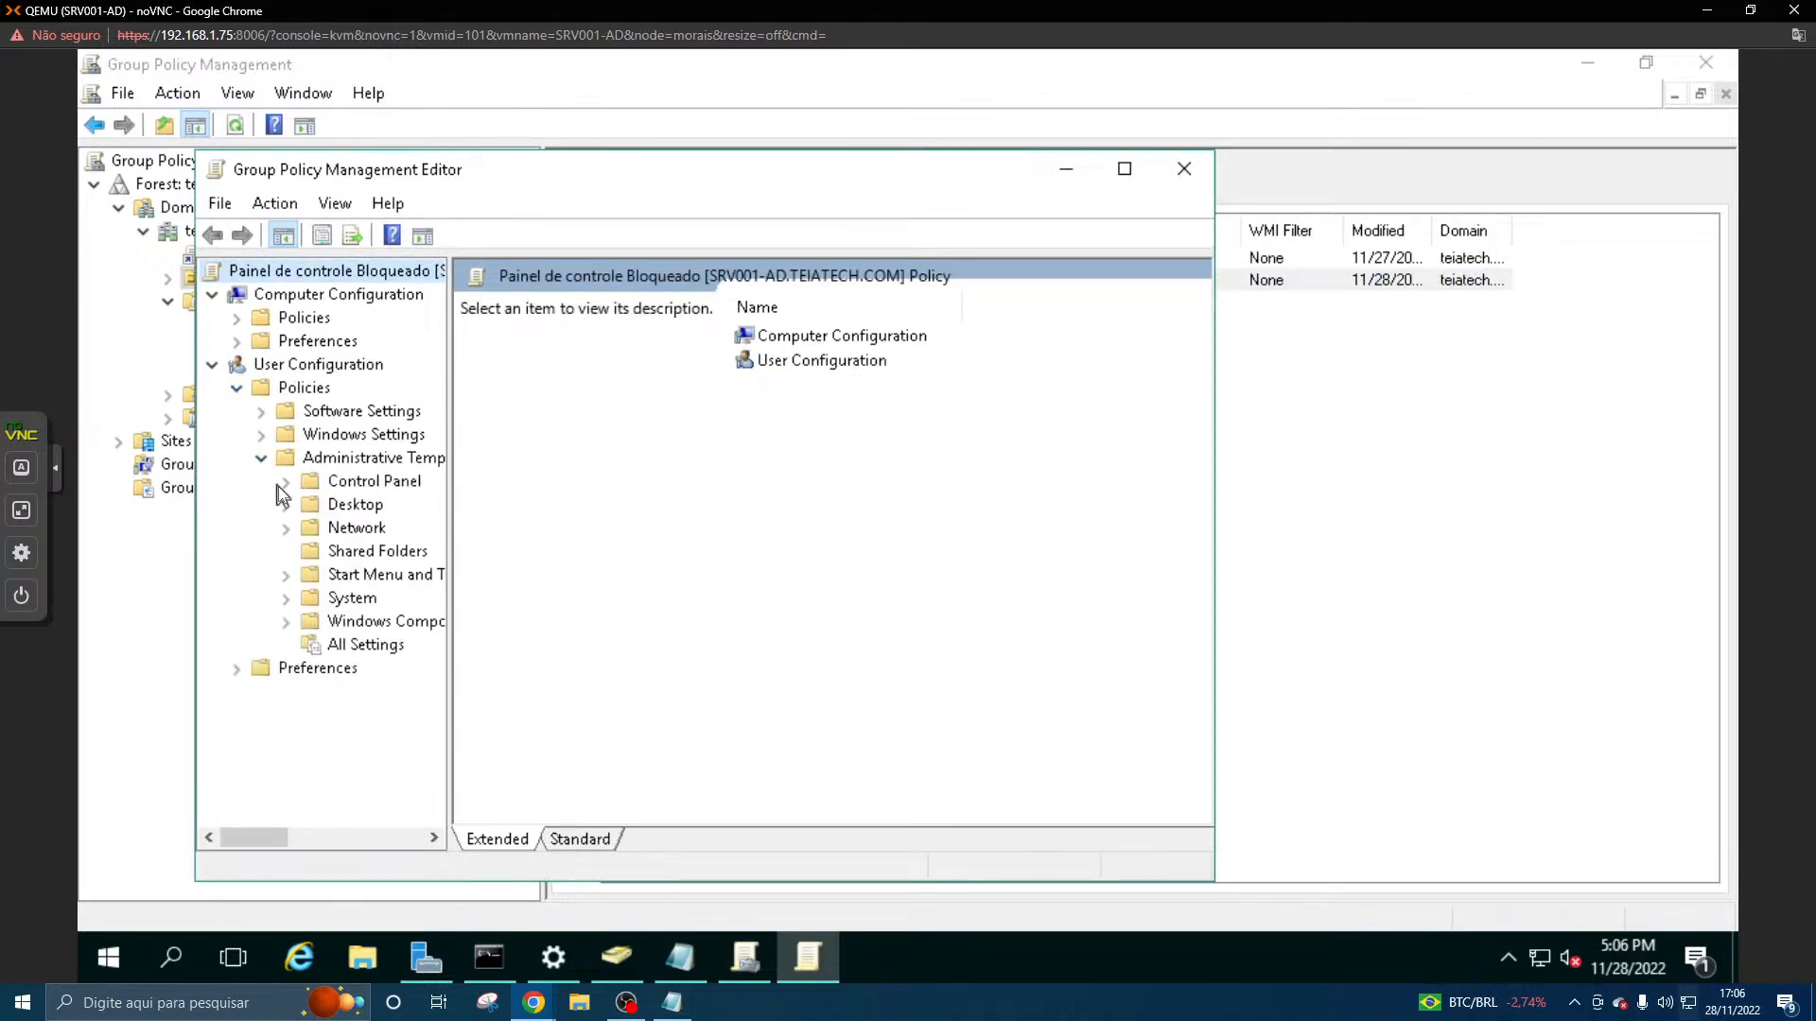
{"action": "left_click", "coordinate": [333, 483]}
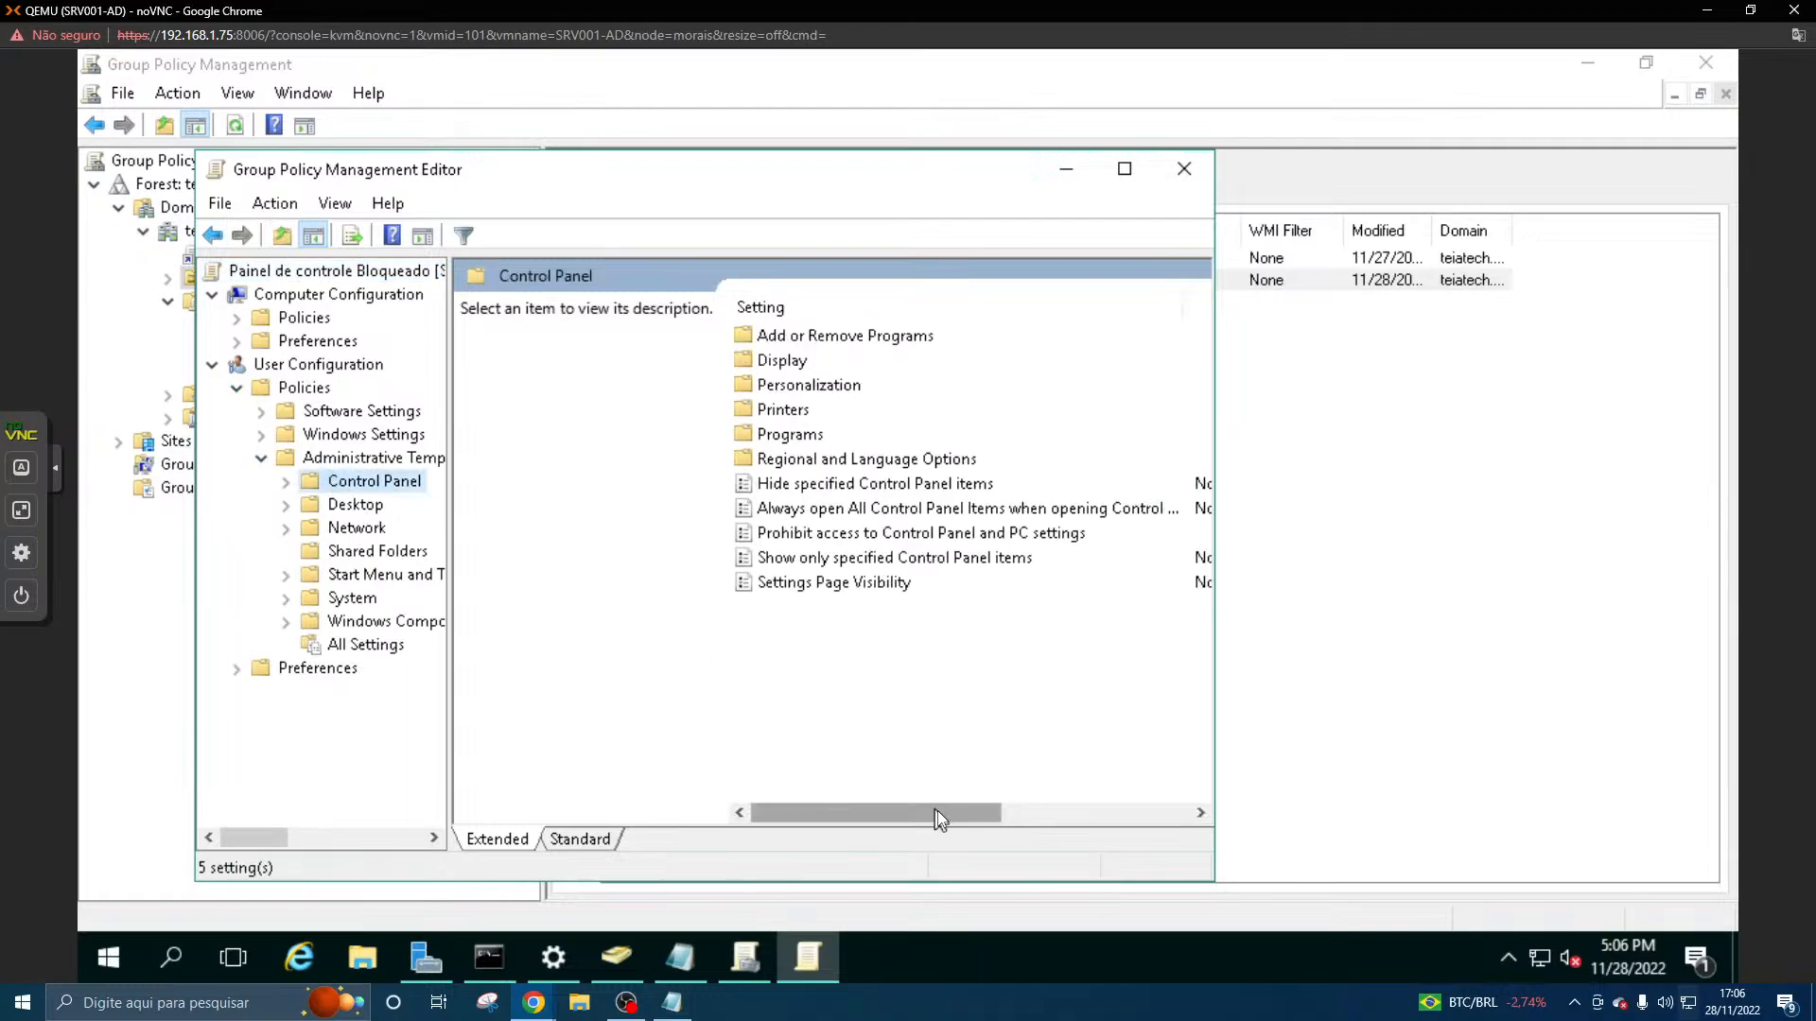
{"action": "mouse_move", "coordinate": [940, 813]}
{"action": "left_mouse_down"}
{"action": "mouse_move", "coordinate": [1077, 825]}
{"action": "mouse_move", "coordinate": [1128, 819]}
{"action": "mouse_move", "coordinate": [940, 811]}
{"action": "mouse_move", "coordinate": [1147, 804]}
{"action": "mouse_move", "coordinate": [970, 810]}
{"action": "left_mouse_up"}
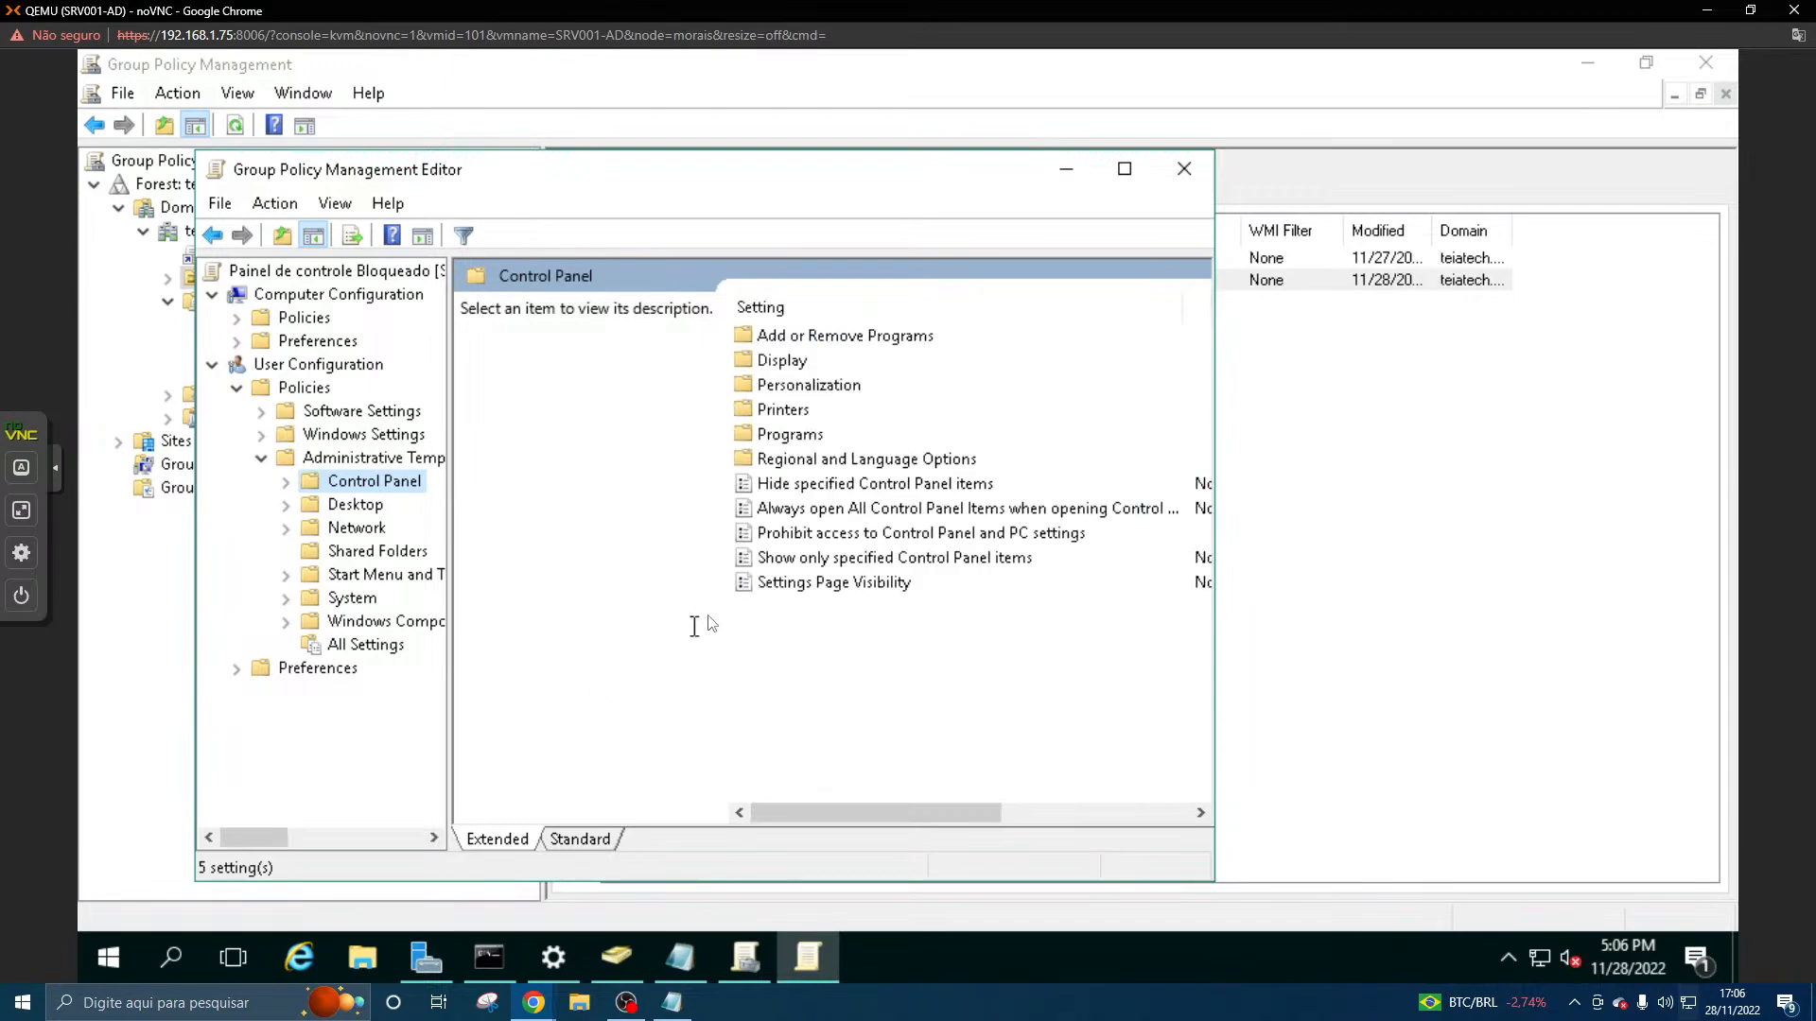
- Check the configured state of the "Prohibit access to Control Panel and PC settings" policy and close its dialog
{"action": "double_click", "coordinate": [826, 533]}
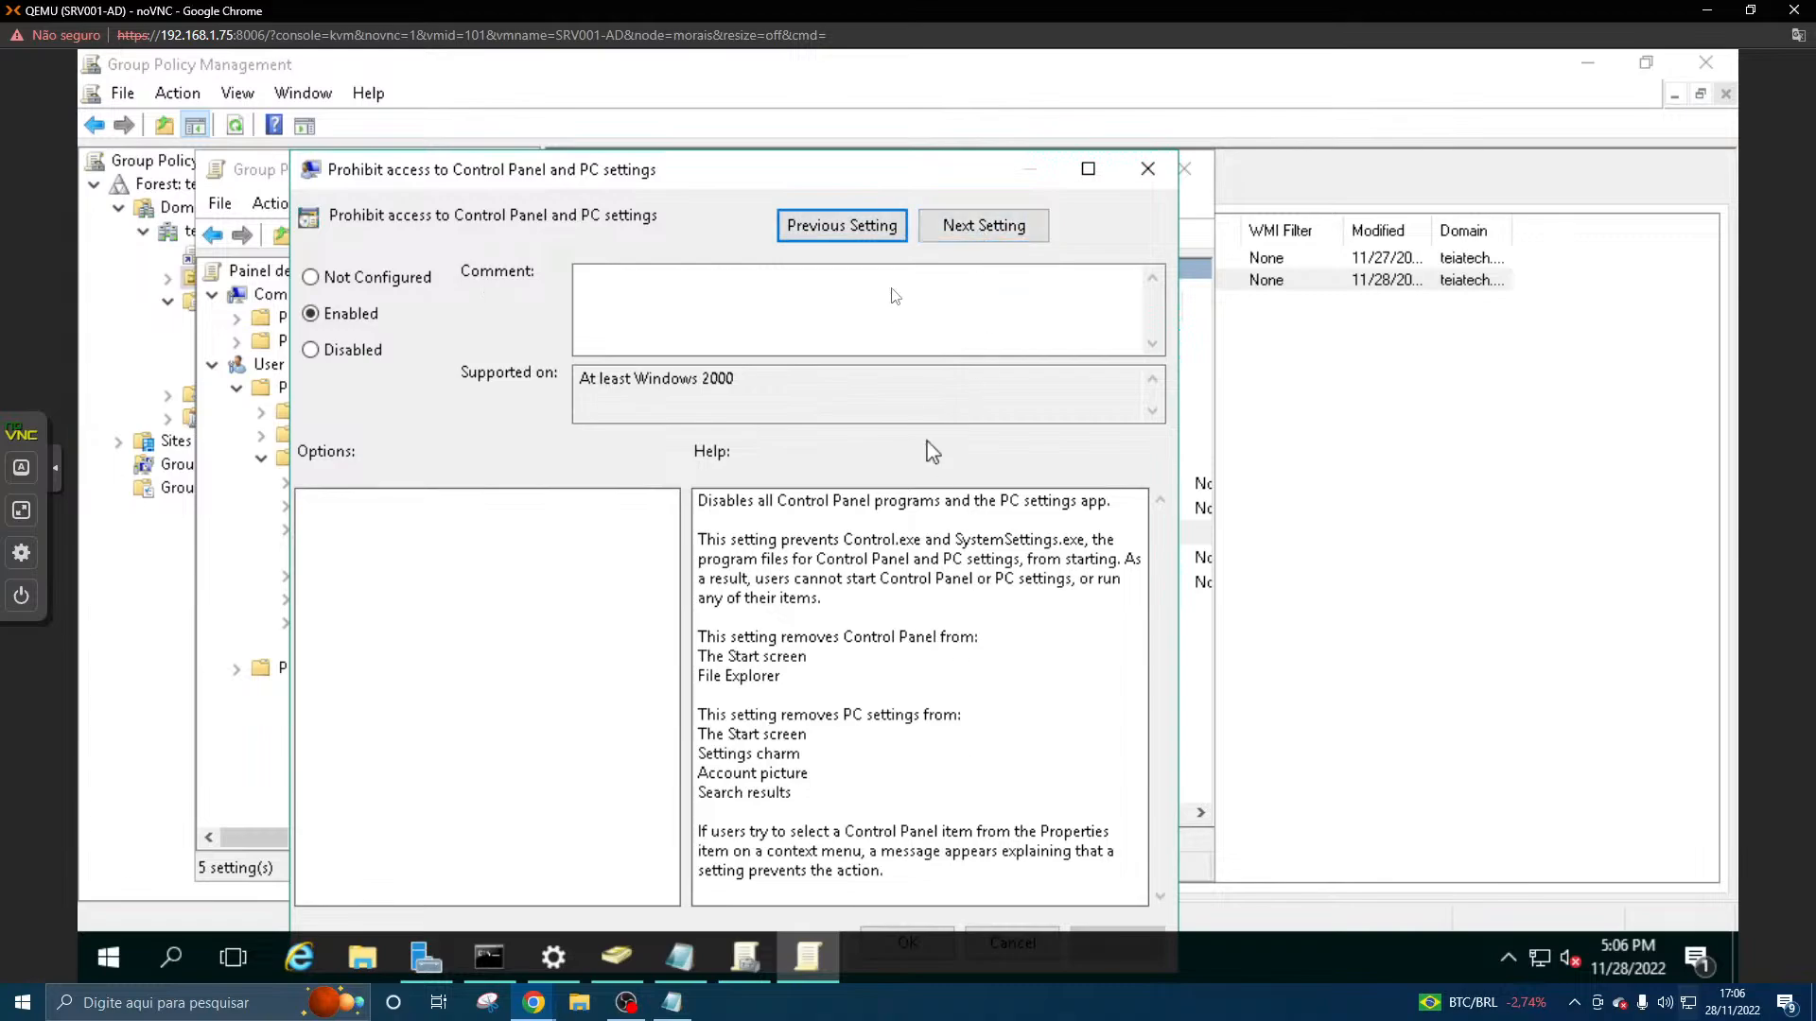
{"action": "left_click_drag", "start_coordinate": [884, 172], "coordinate": [1031, 72]}
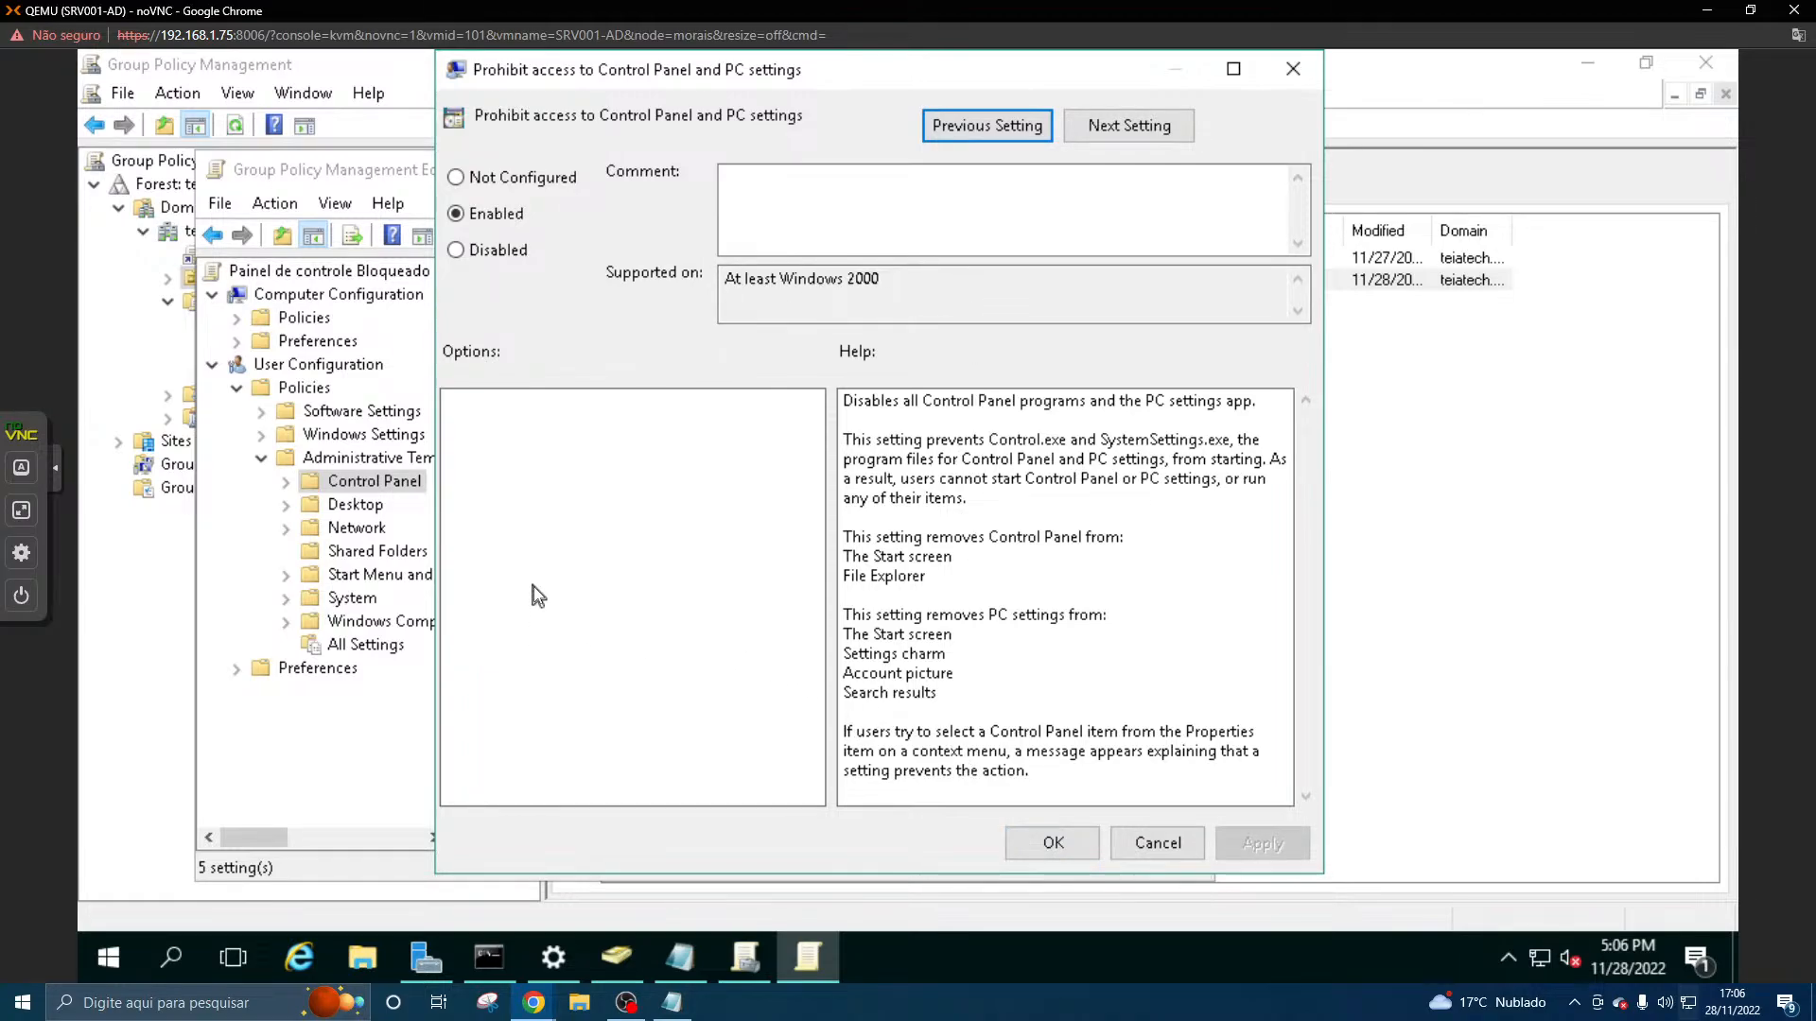
{"action": "left_click", "coordinate": [1036, 849]}
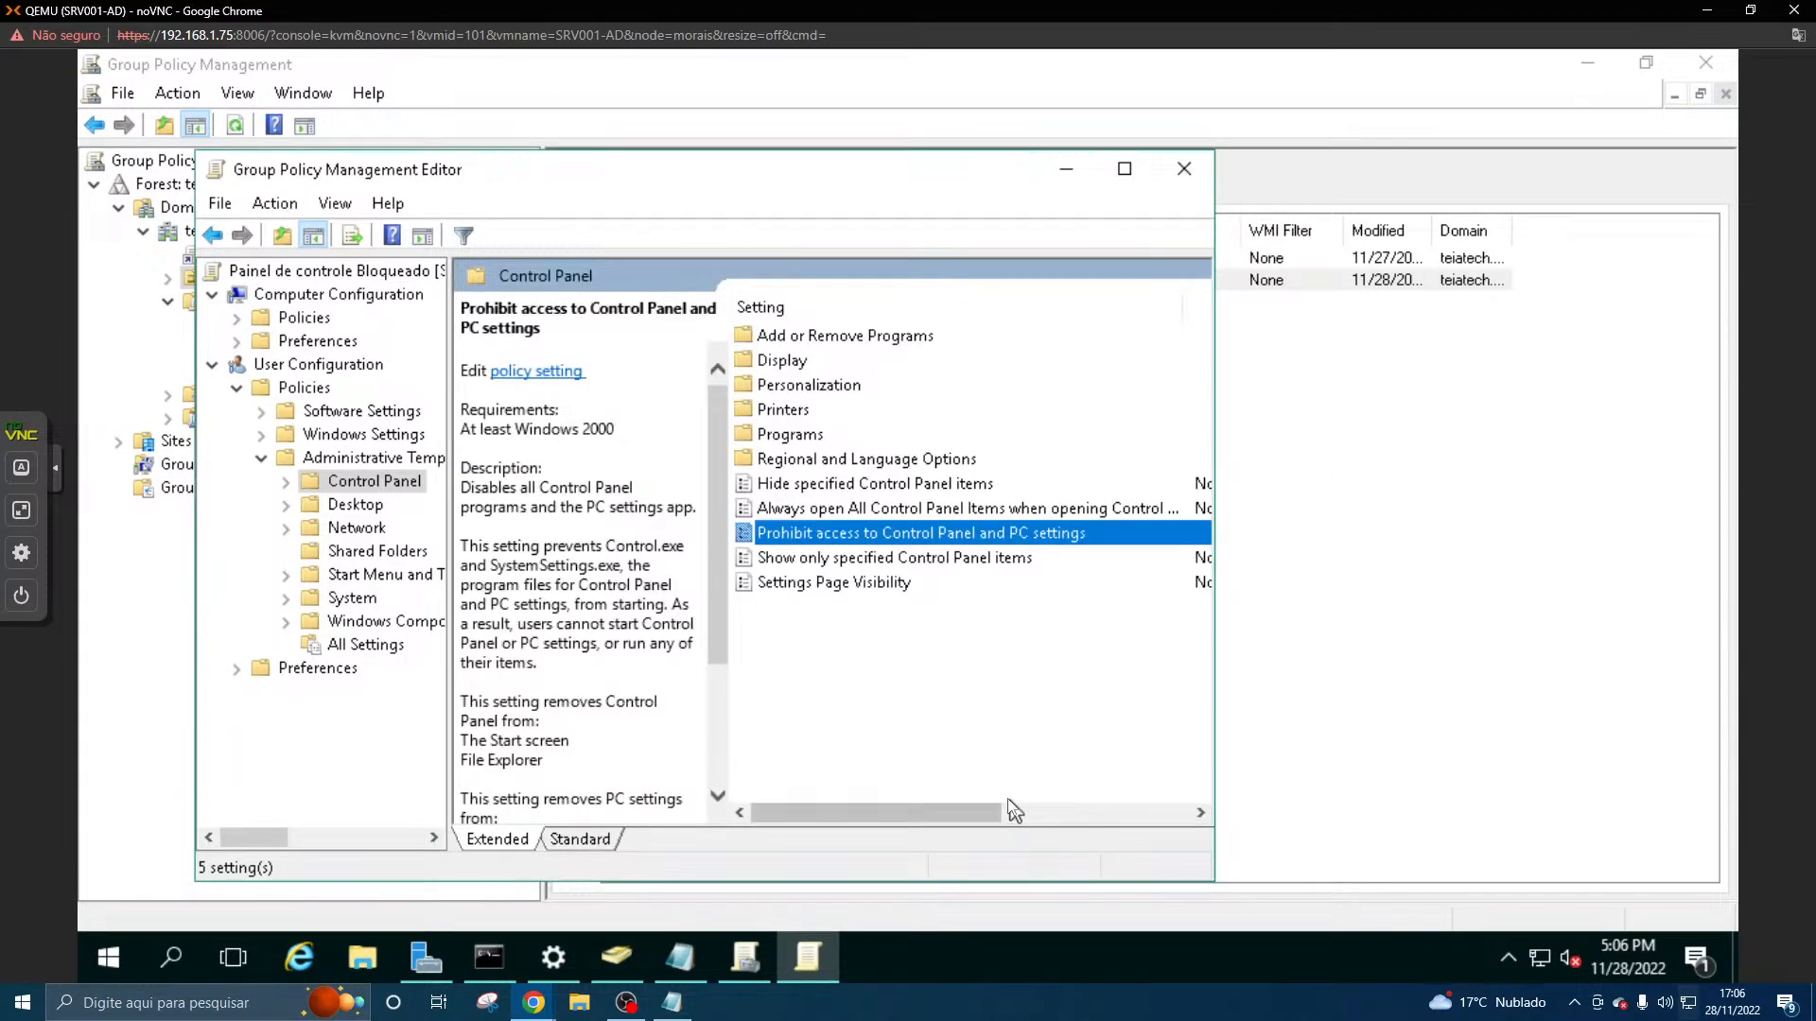
{"action": "left_click_drag", "start_coordinate": [983, 813], "coordinate": [817, 780]}
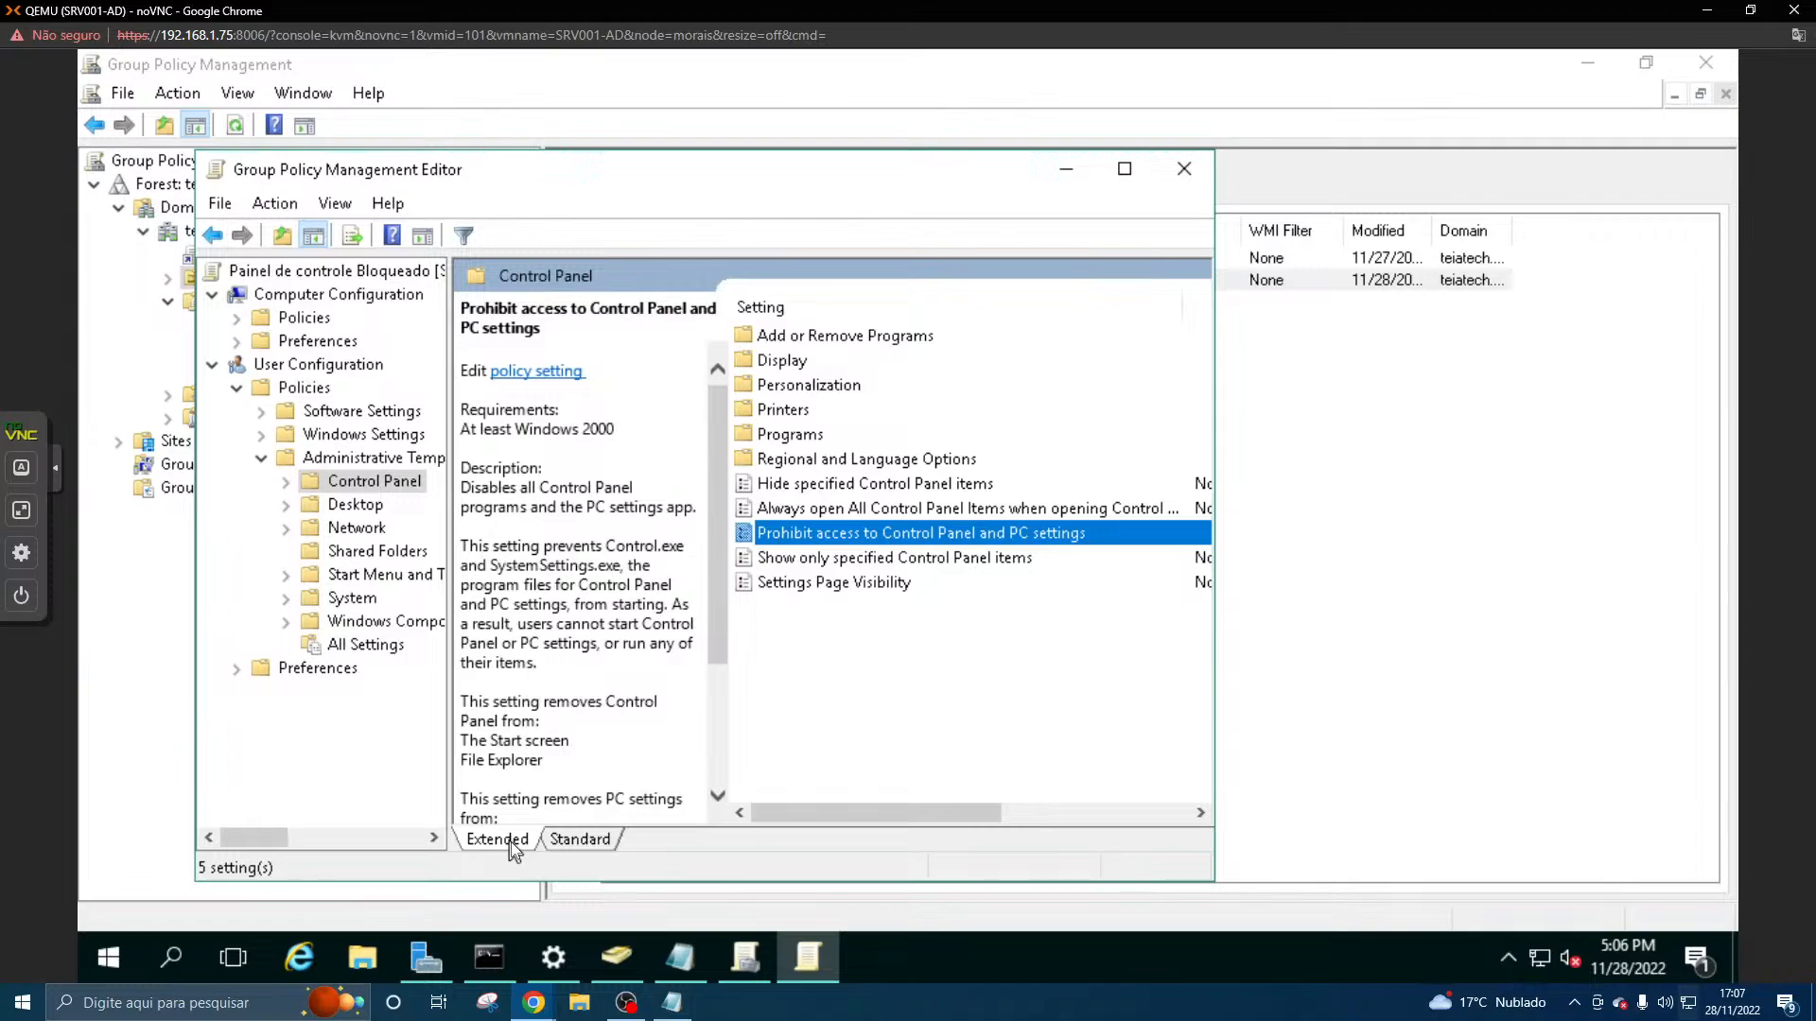
- Switch to the main Chrome window and search Google in a new tab for "atualizando as gpo cmd"
{"action": "left_click", "coordinate": [542, 1018]}
{"action": "left_click", "coordinate": [502, 949]}
{"action": "left_click", "coordinate": [546, 1018]}
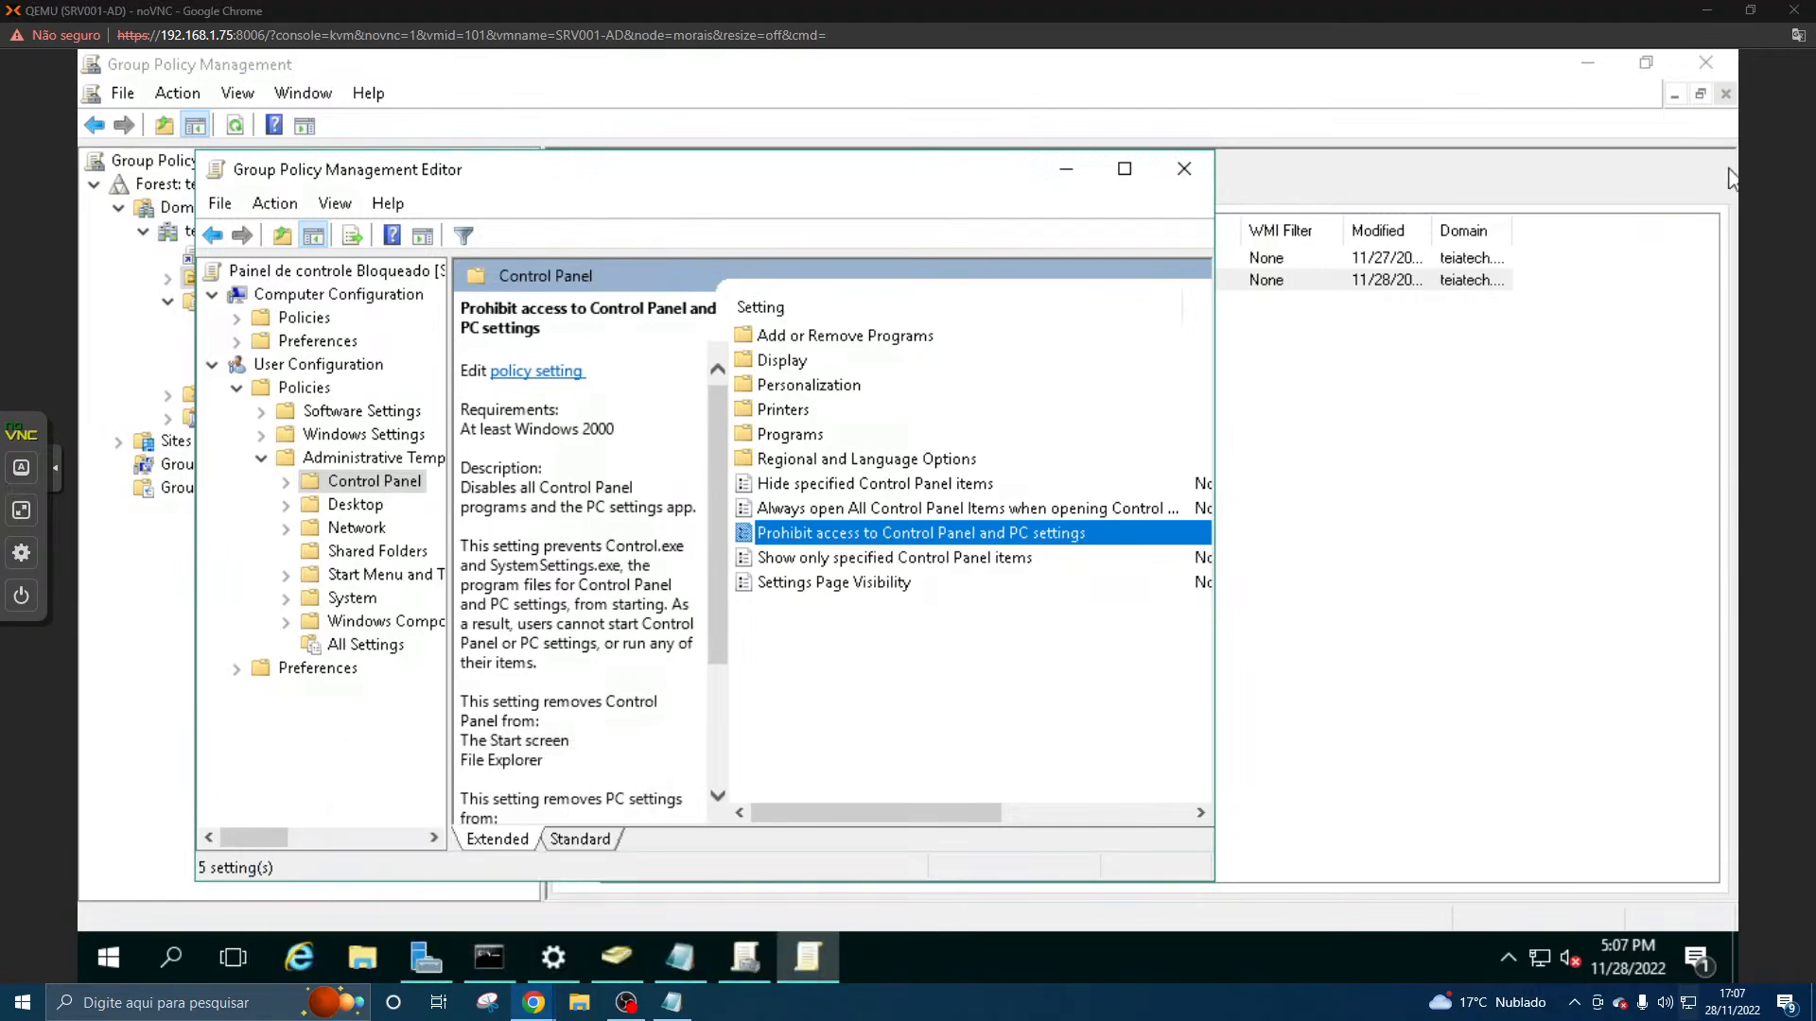
{"action": "left_click_drag", "start_coordinate": [1815, 180], "coordinate": [769, 2]}
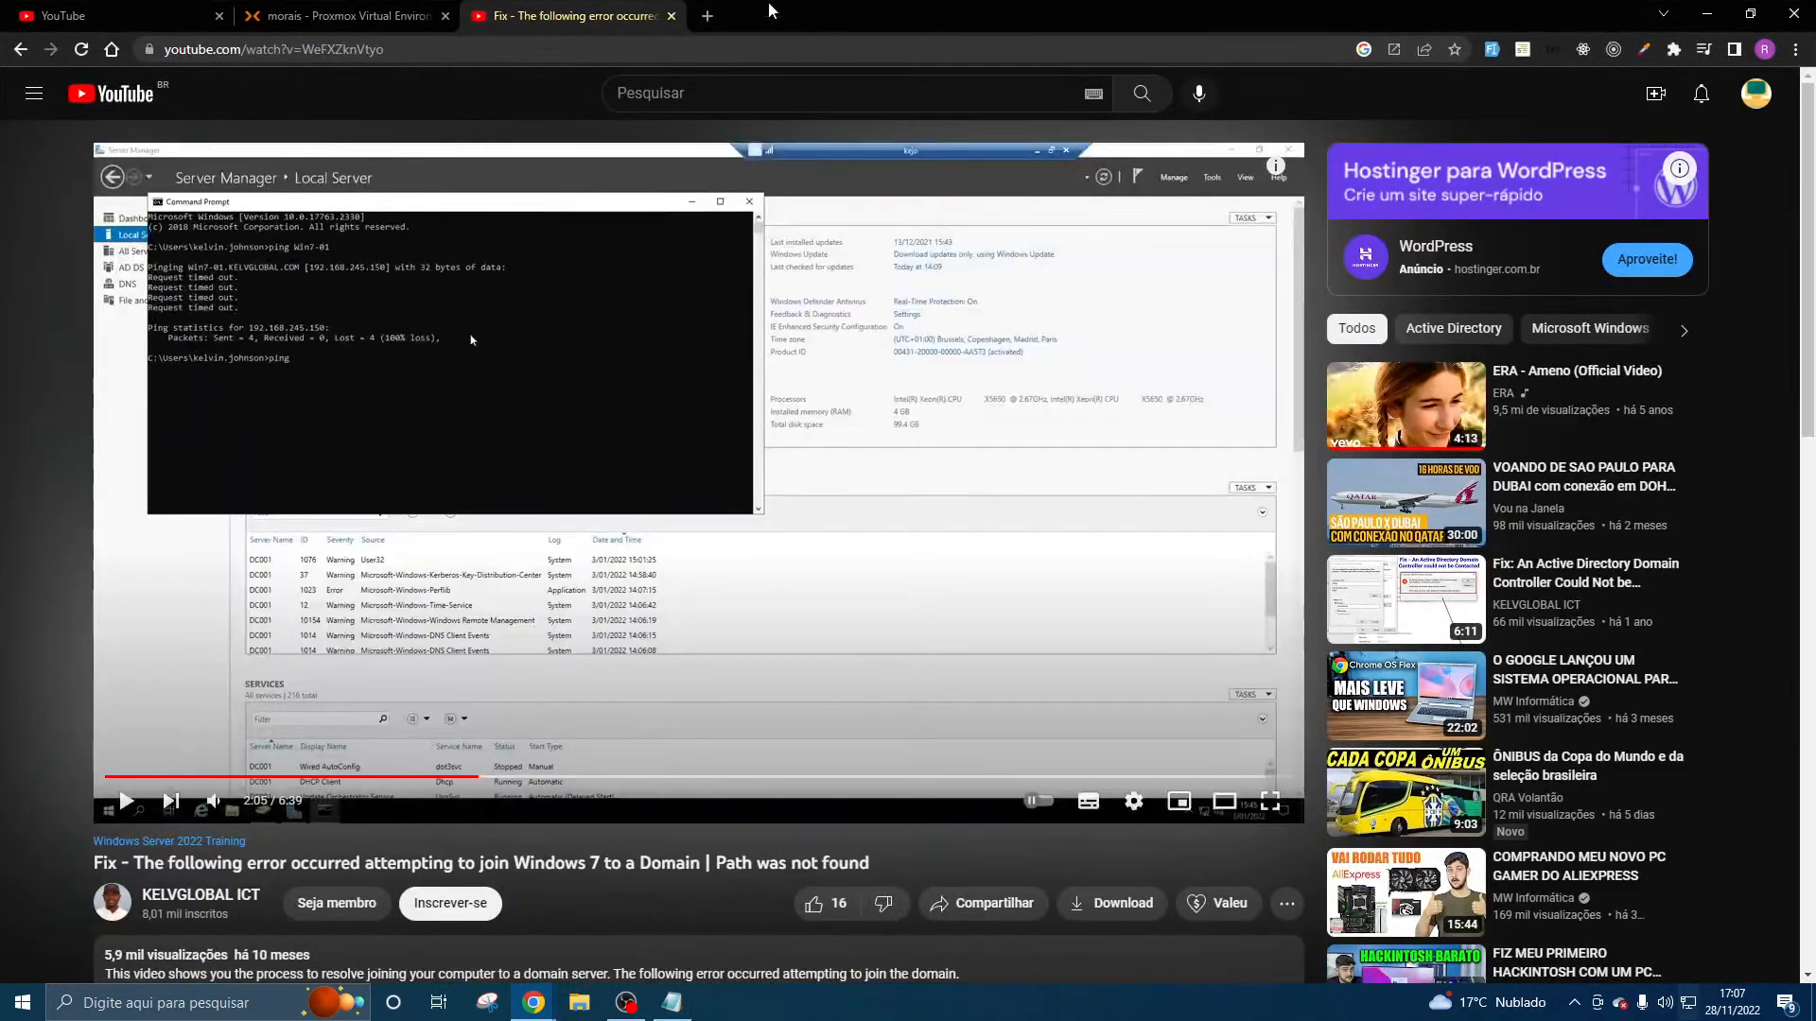
{"action": "left_click", "coordinate": [708, 16]}
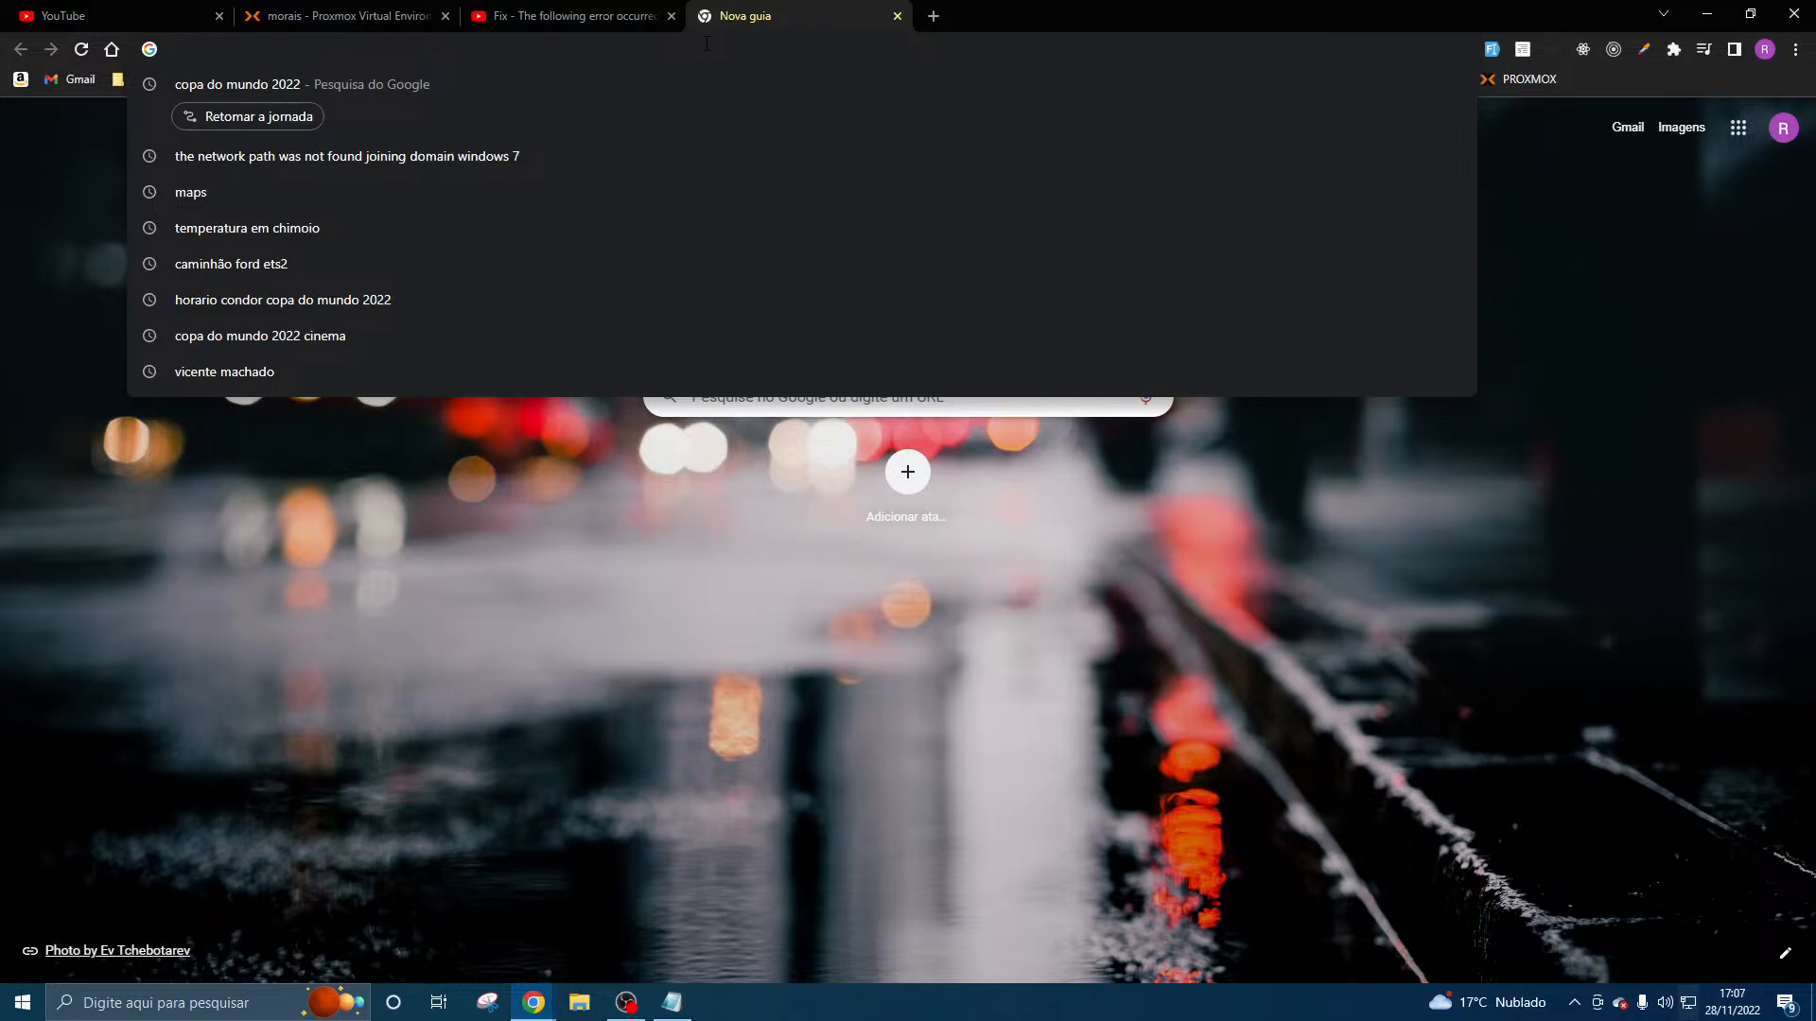
{"action": "type", "text": "atua"}
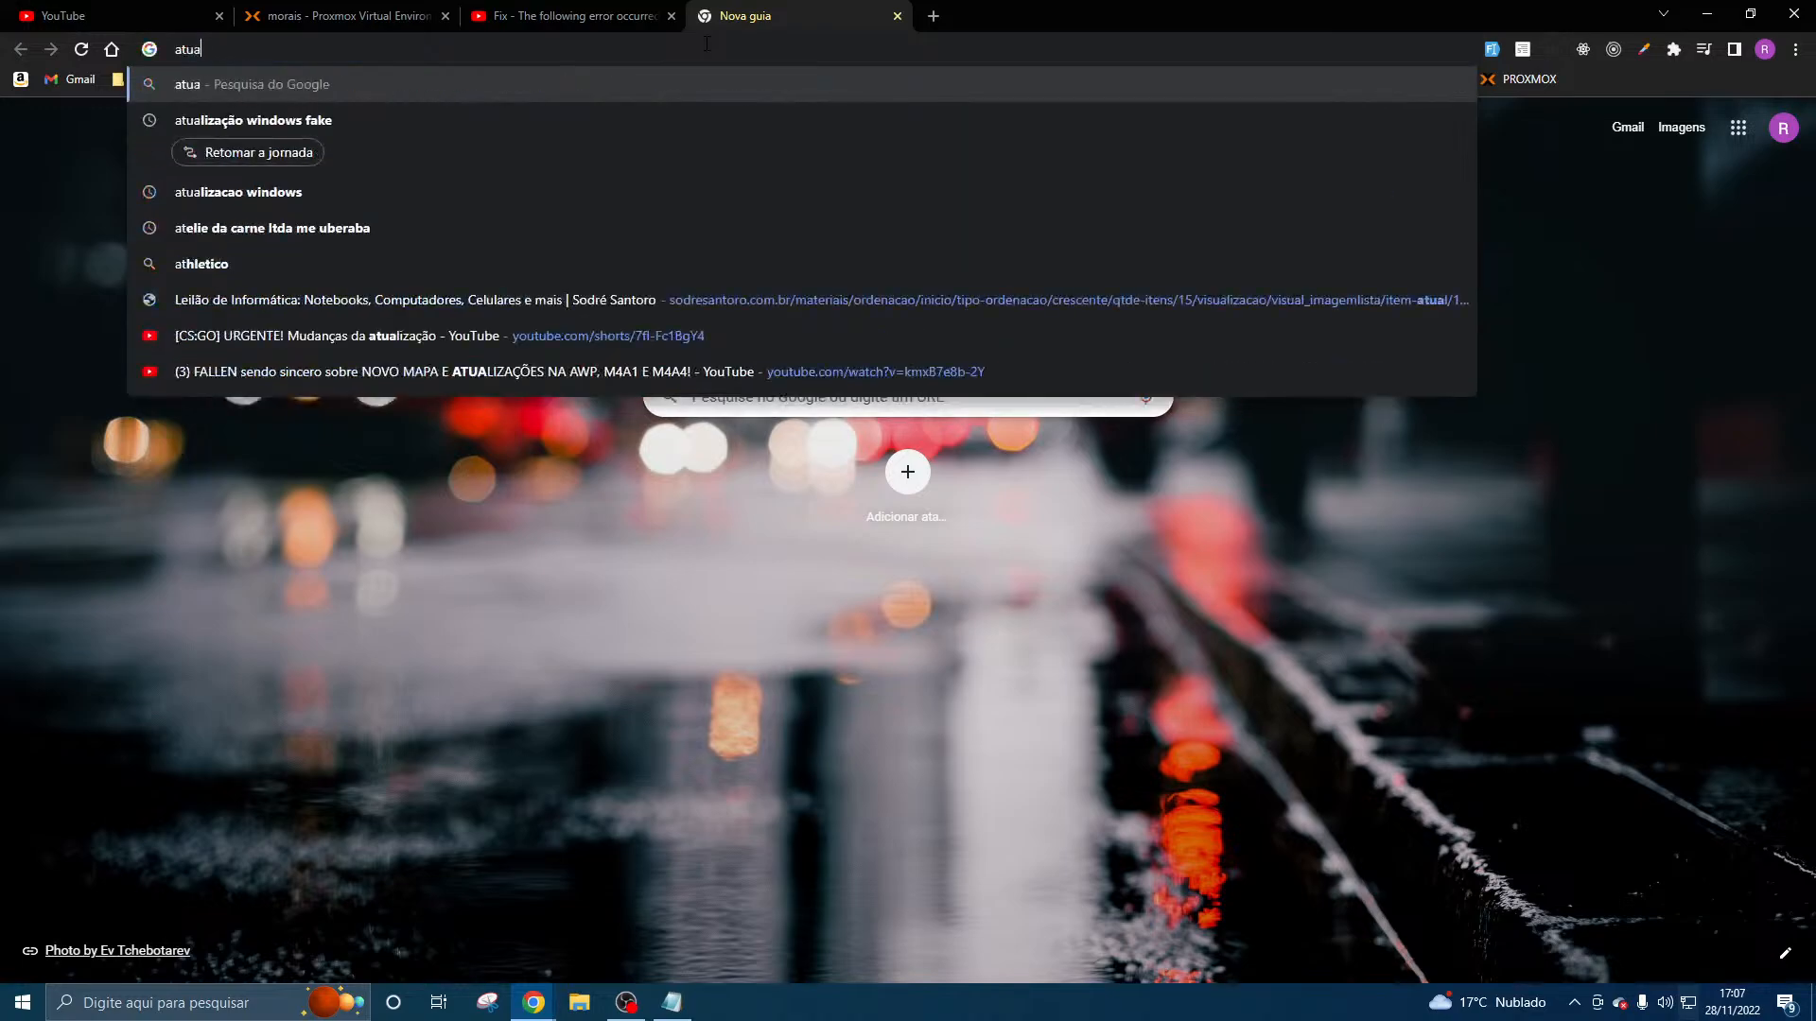
{"action": "type", "text": "lizan"}
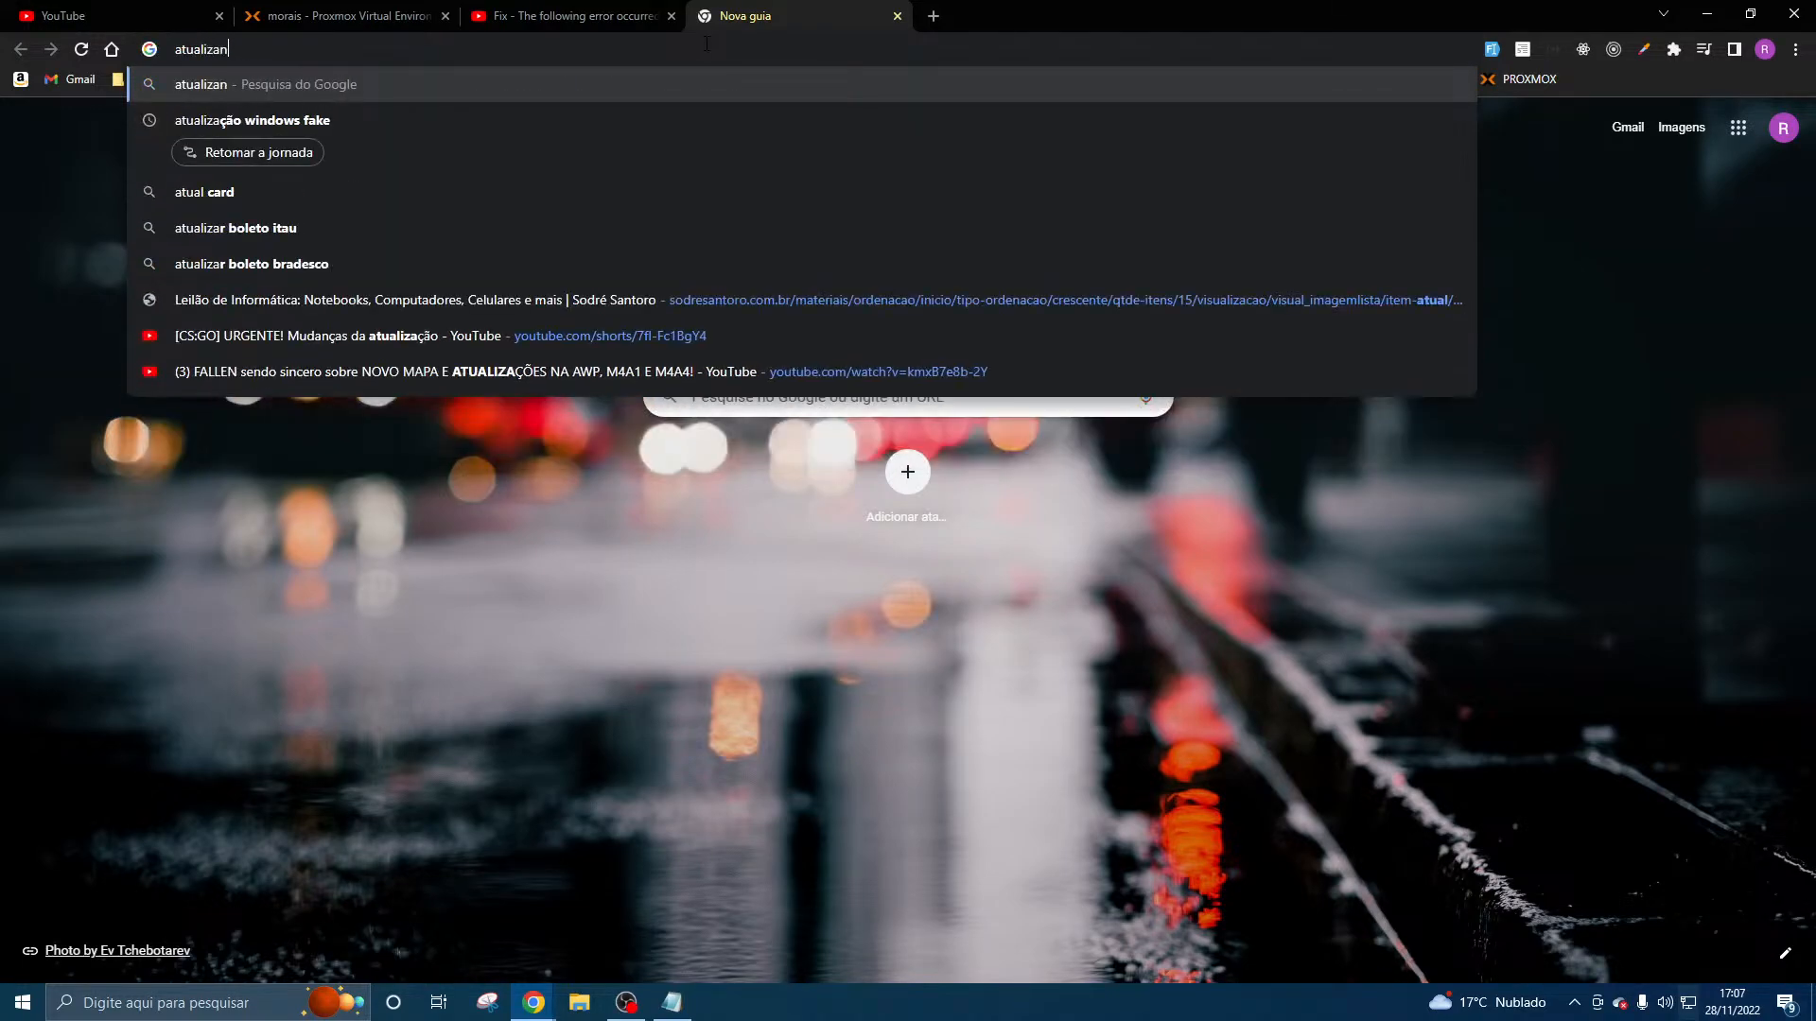
{"action": "type", "text": "do as gpo"}
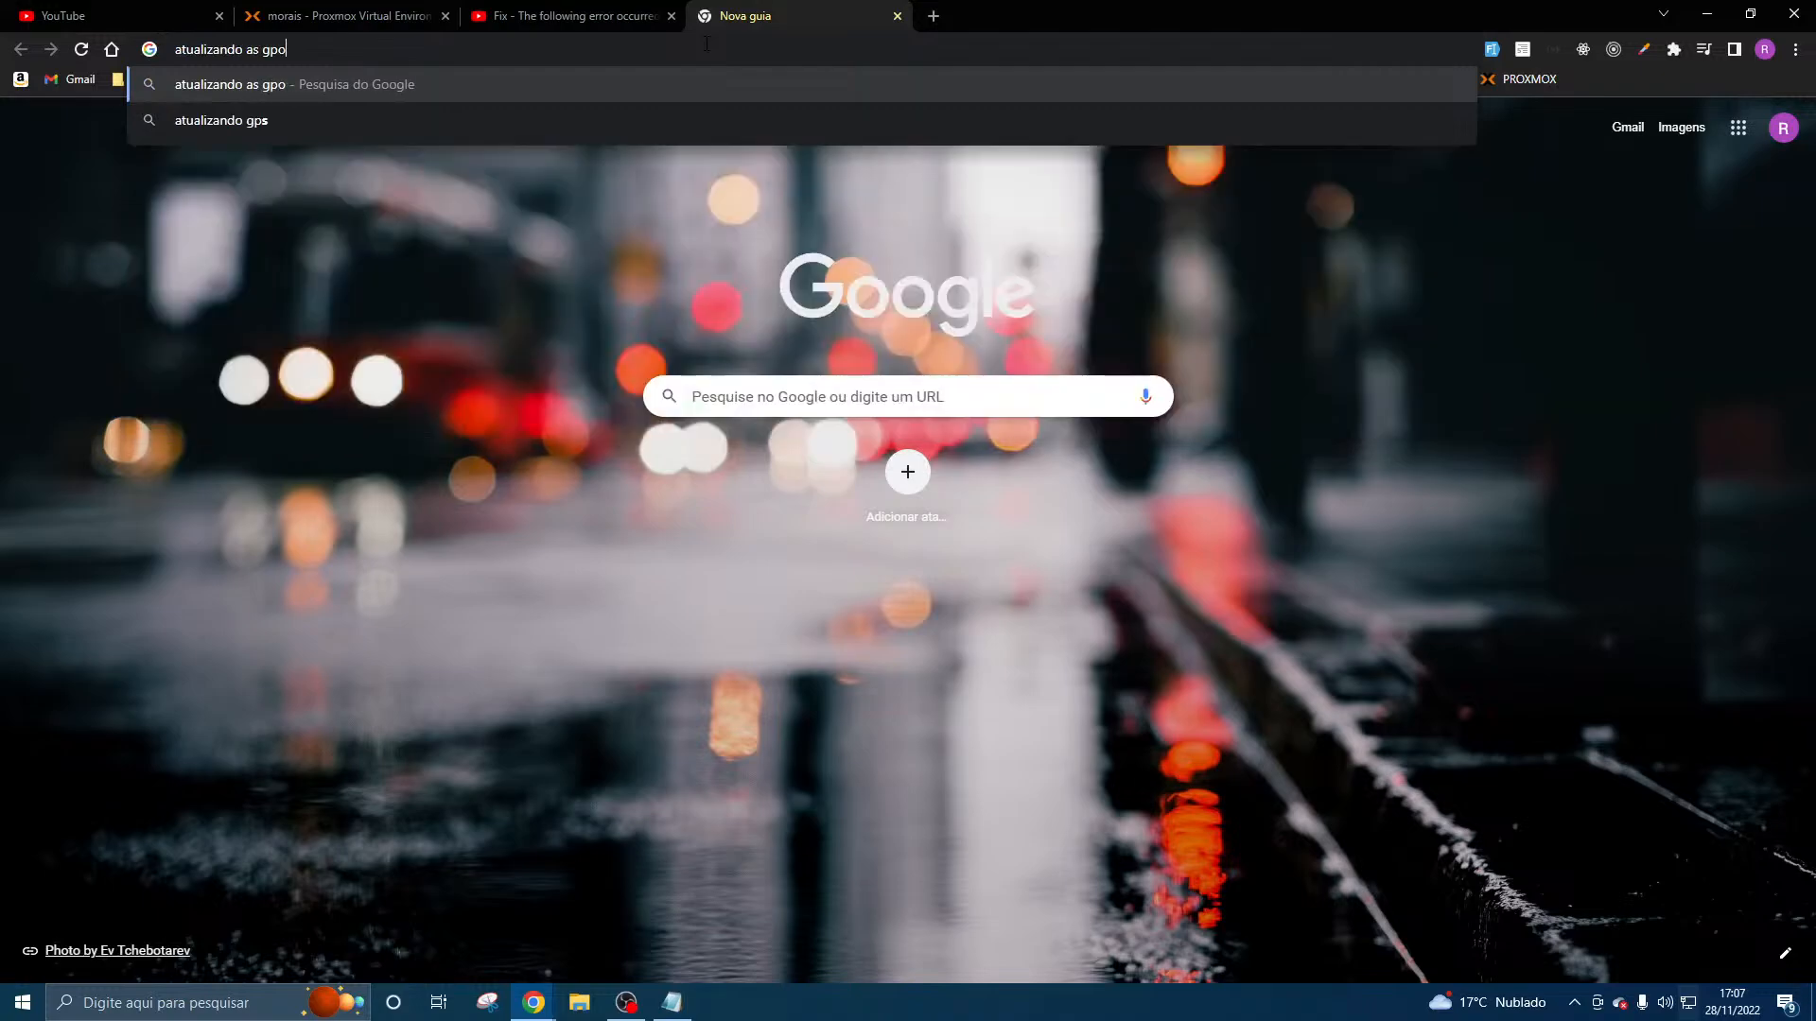
{"action": "left_click", "coordinate": [312, 156]}
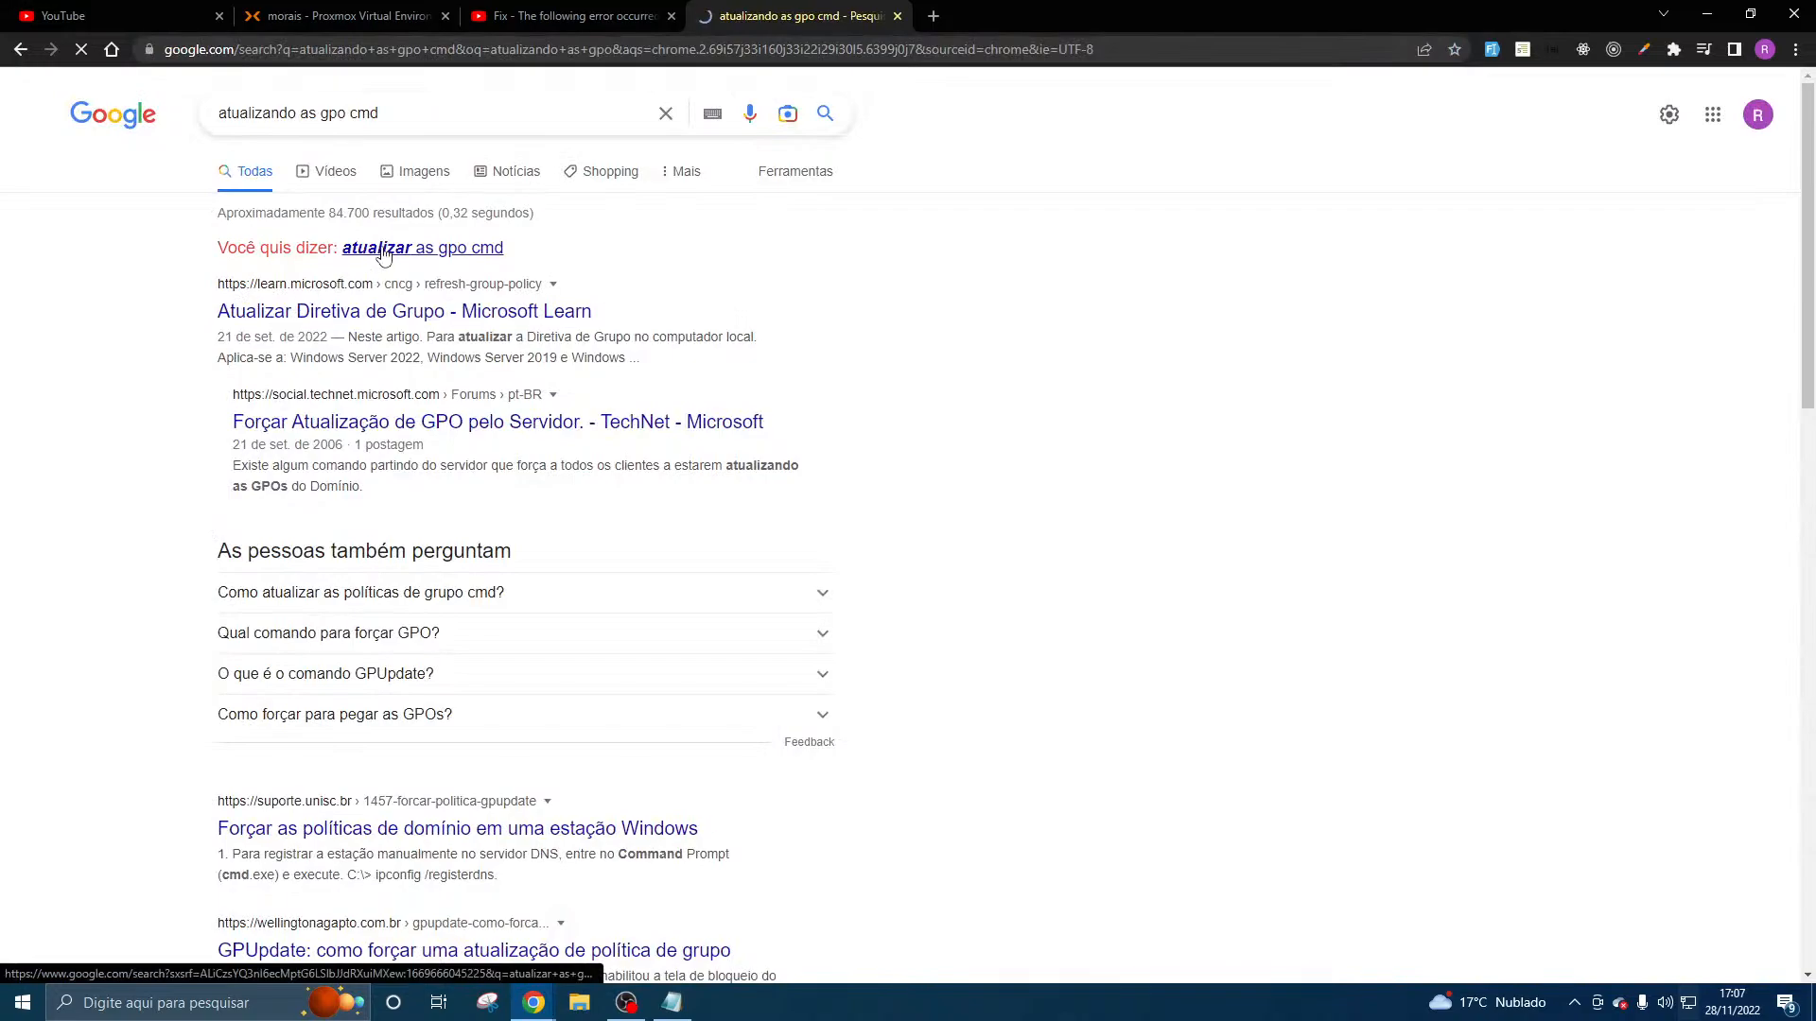
- Rerun the search as "atualizar as gpo cmd" and consult the Microsoft Learn article "Atualizar Diretiva de Grupo" for the update command
{"action": "left_click", "coordinate": [383, 248]}
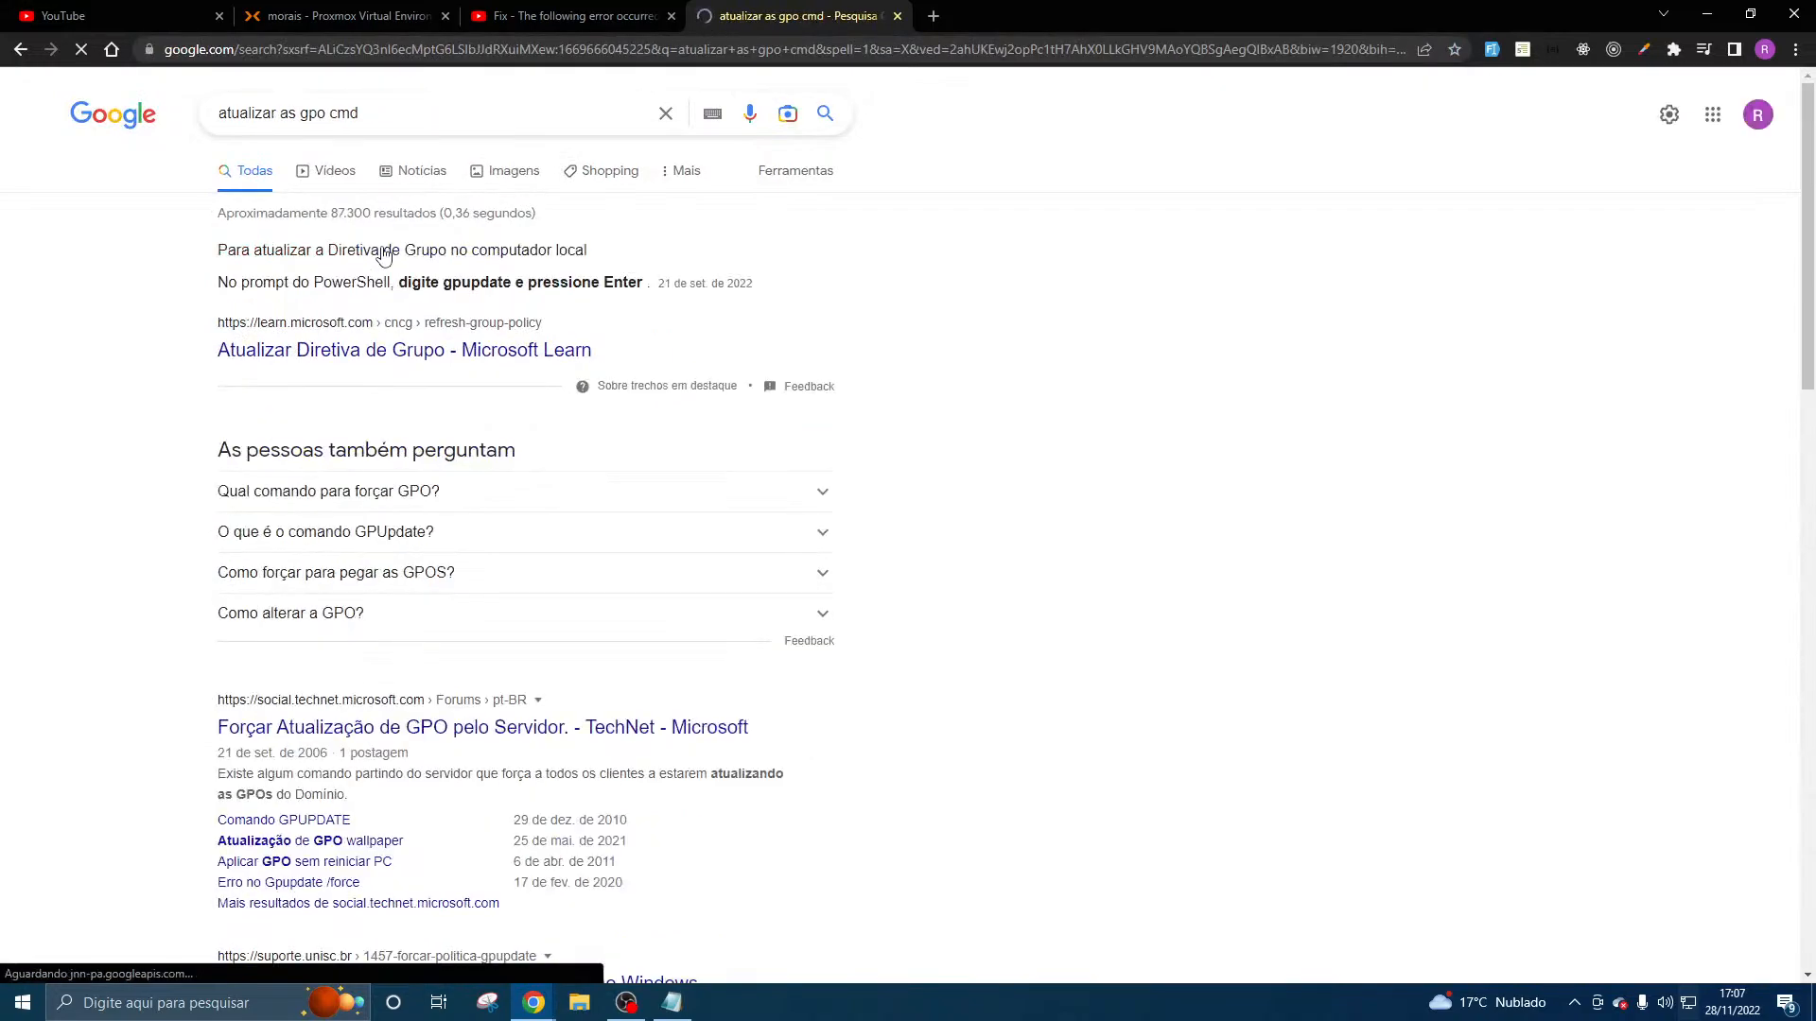
{"action": "left_click", "coordinate": [360, 351]}
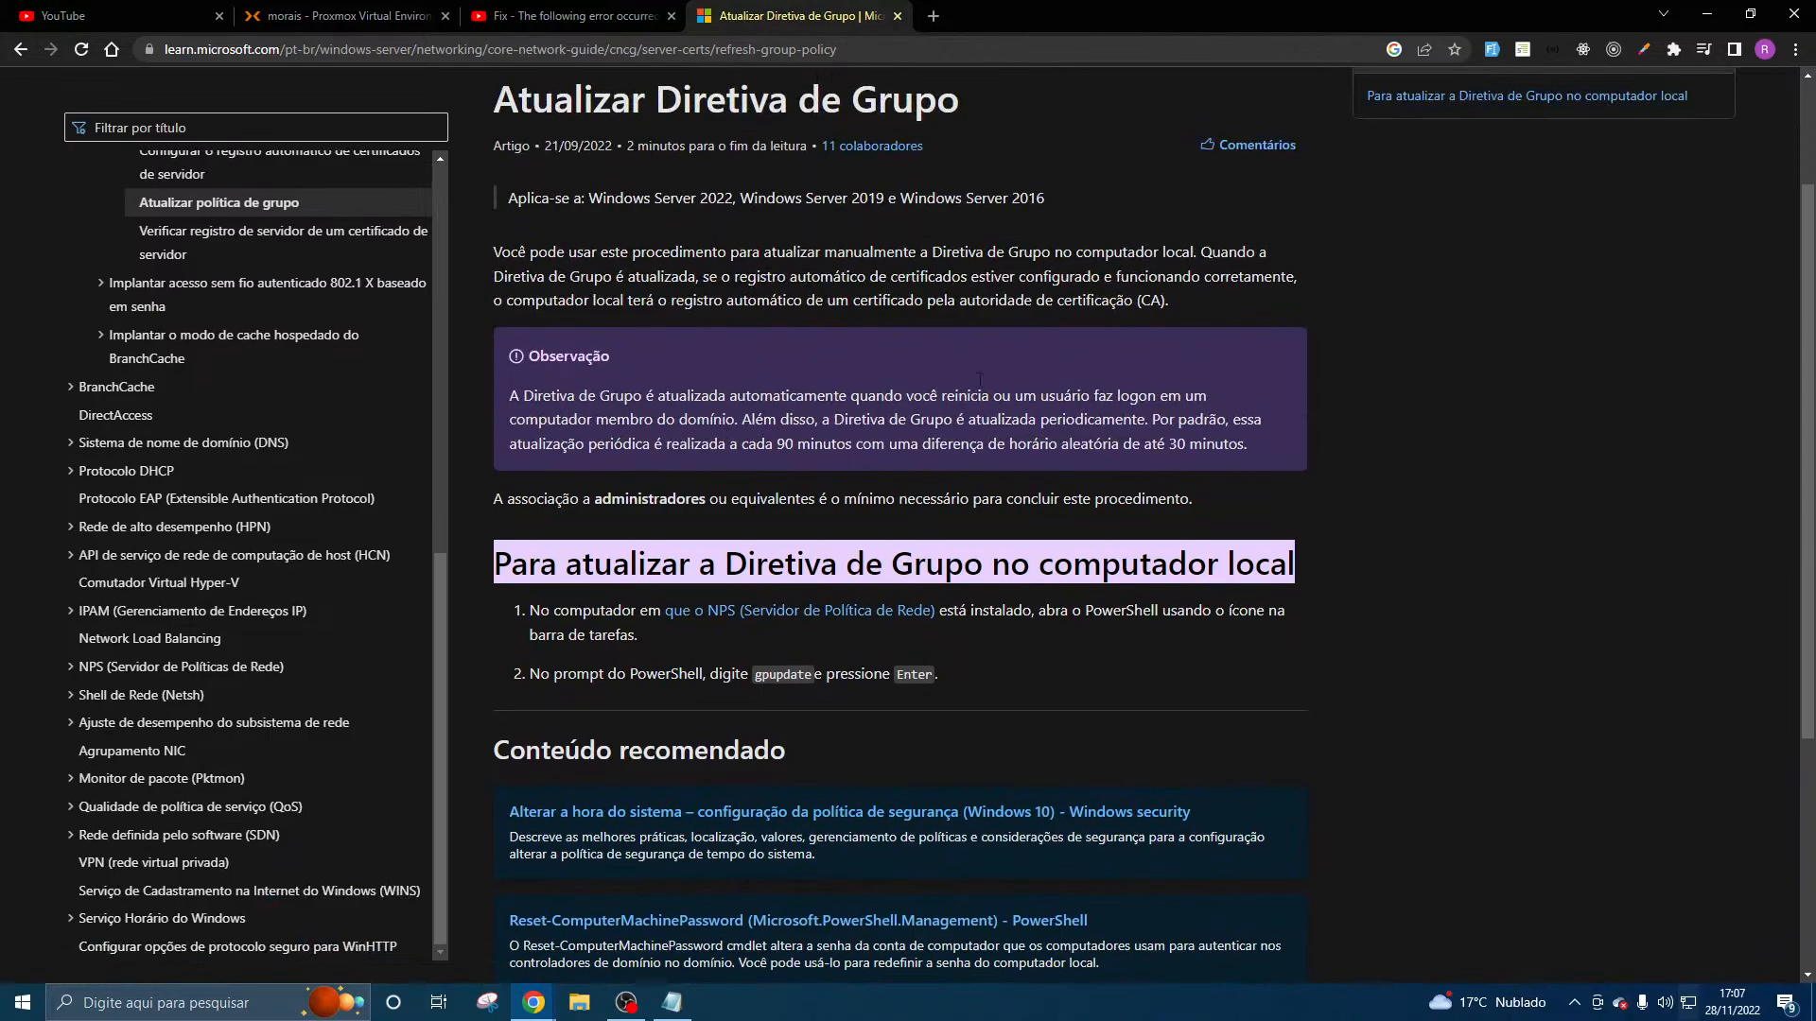
{"action": "left_click", "coordinate": [1707, 15]}
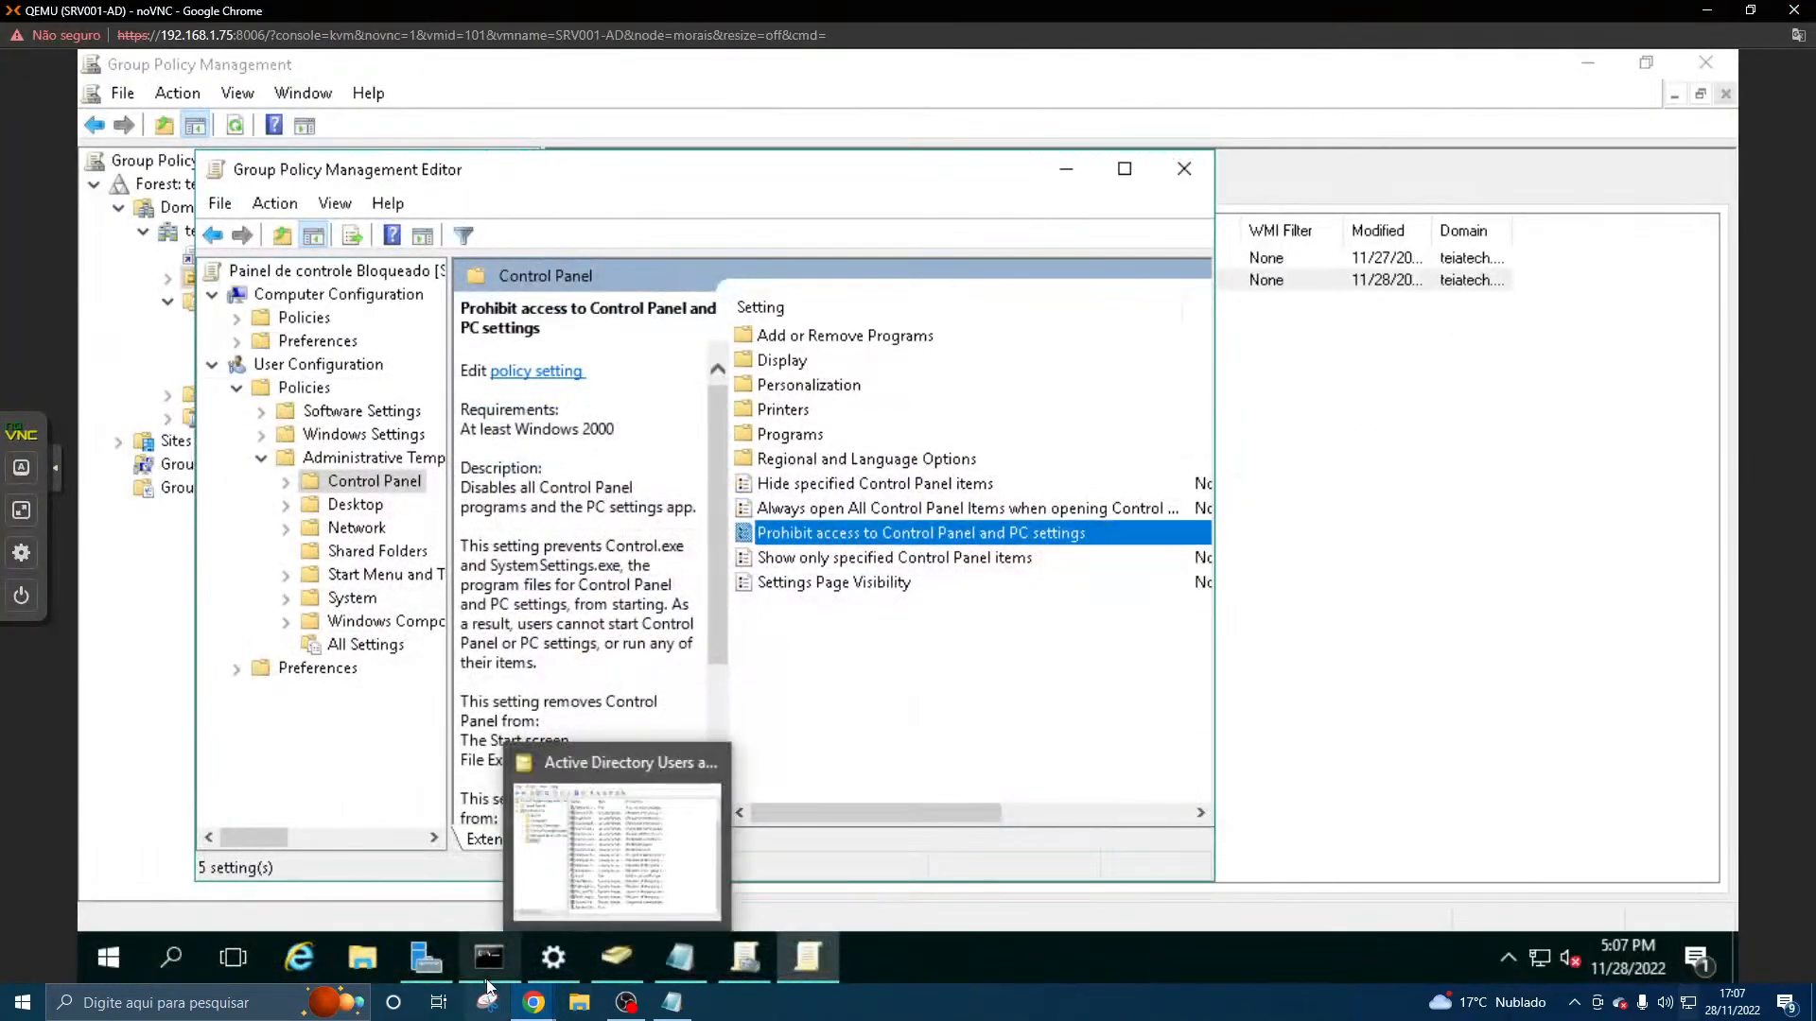
- Switch to the CLI001-W7U virtual machine console and open Command Prompt
{"action": "mouse_move", "coordinate": [533, 1002]}
{"action": "left_click", "coordinate": [753, 912]}
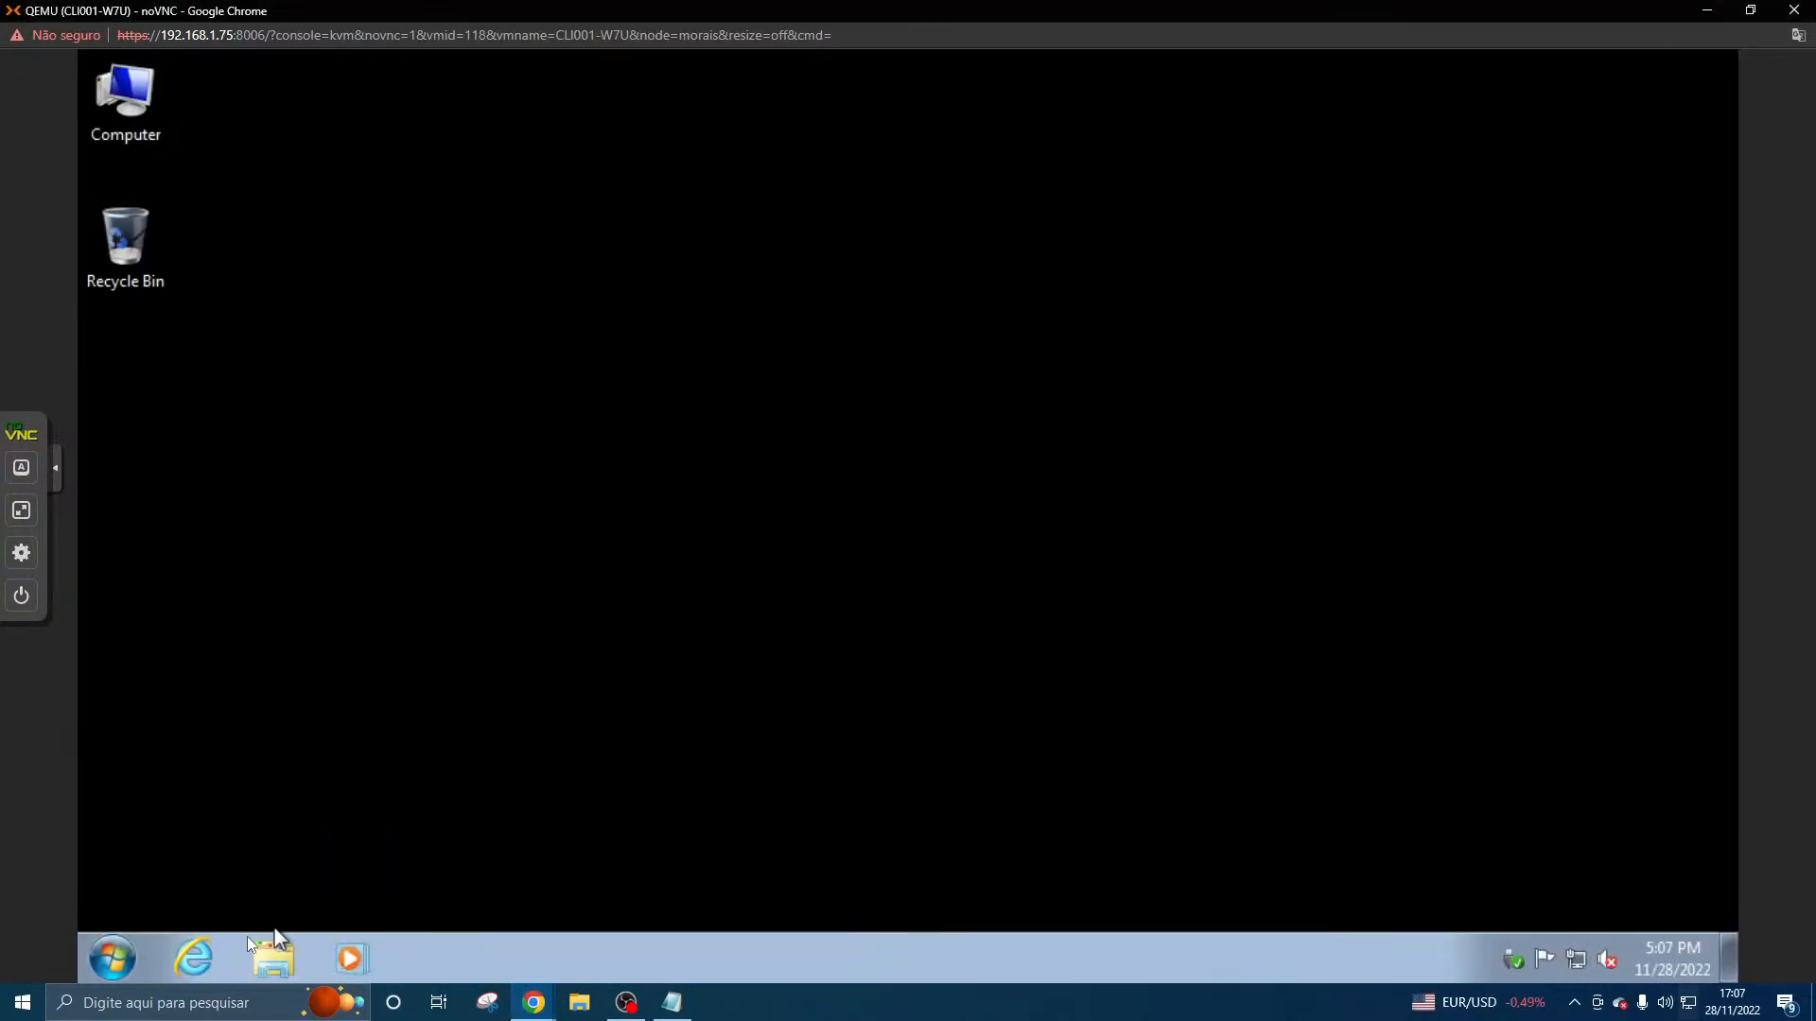
{"action": "left_click", "coordinate": [113, 958]}
{"action": "type", "text": "c"}
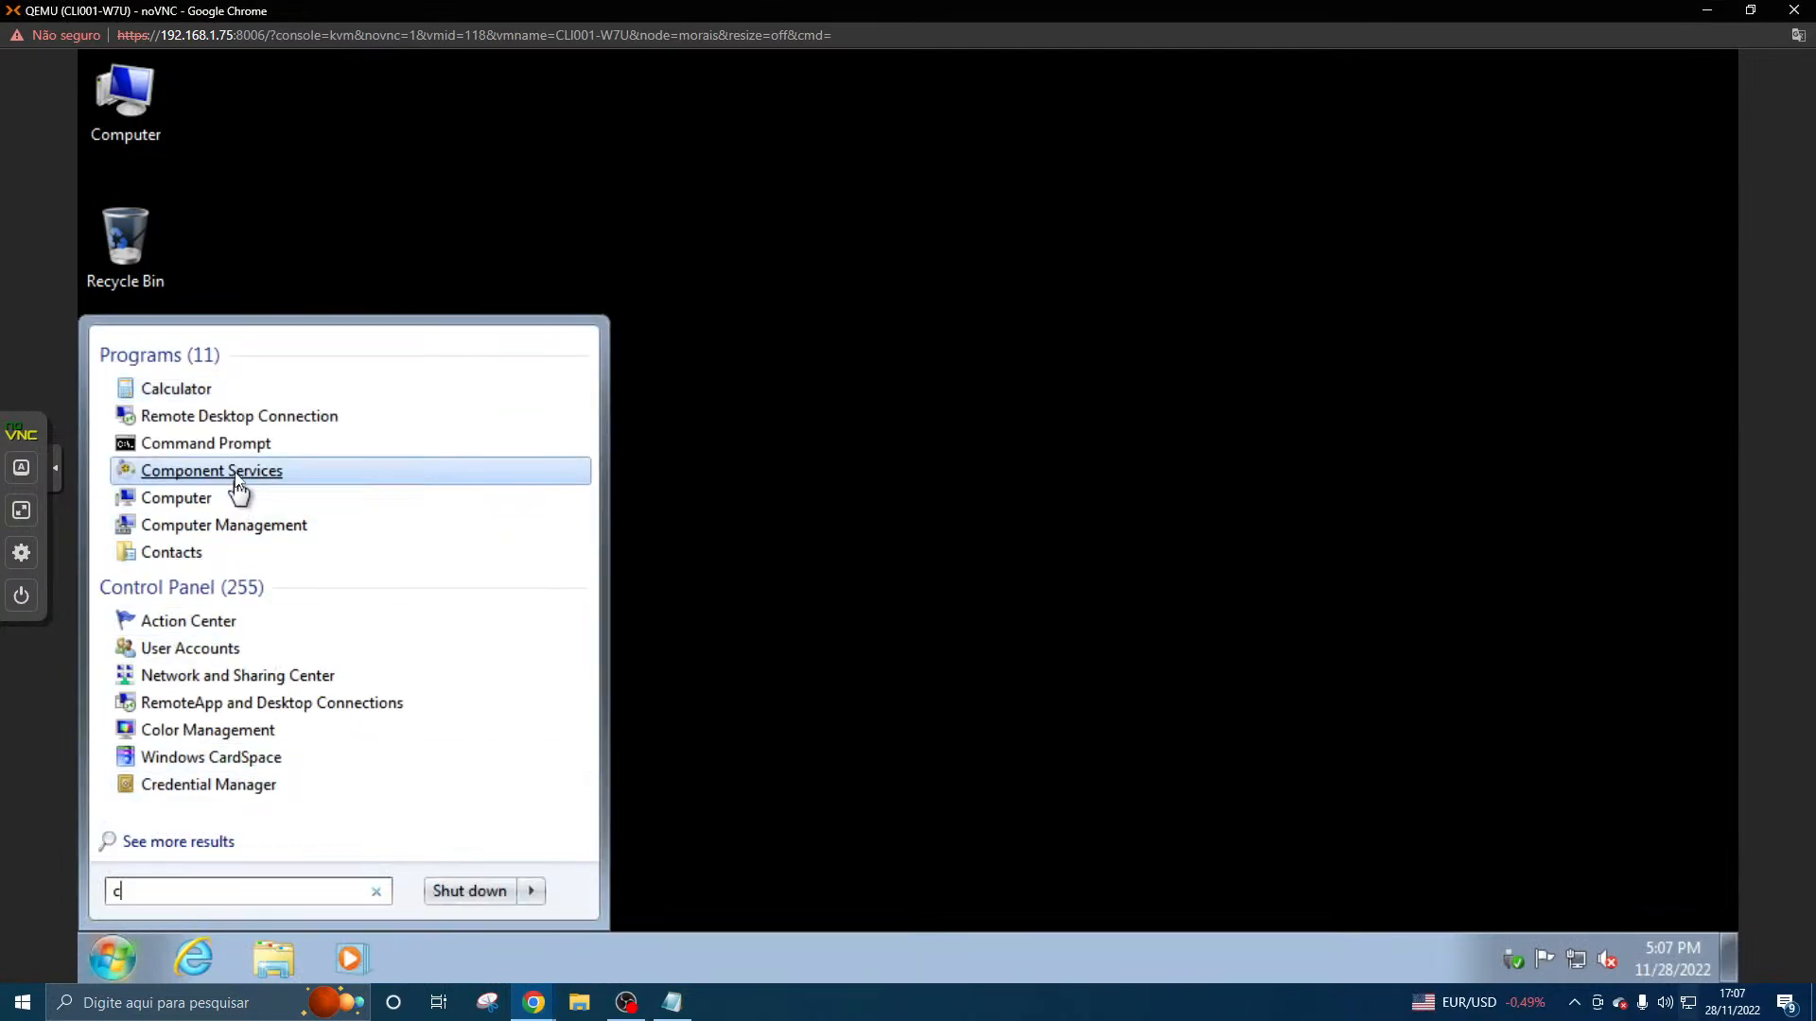
{"action": "left_click", "coordinate": [238, 445]}
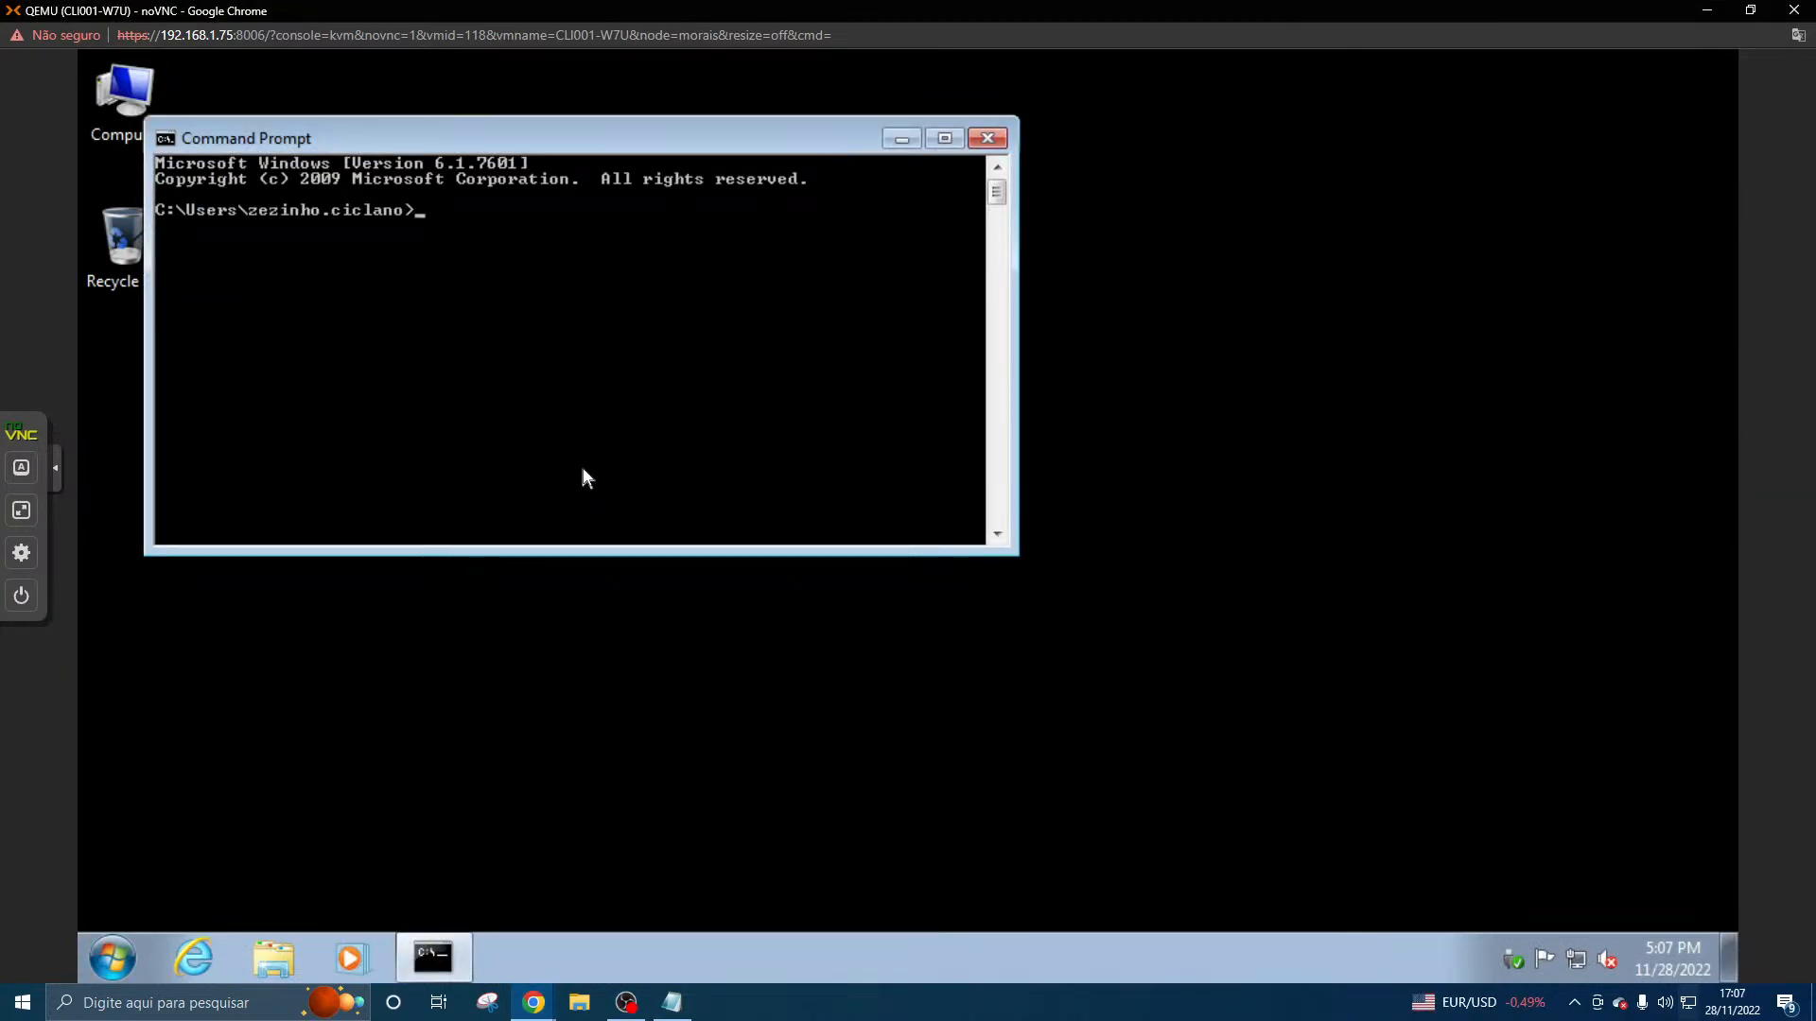
- Update group policy on the client with the gpupdate command and close Command Prompt
{"action": "type", "text": "gpupdate"}
{"action": "key", "text": "Return"}
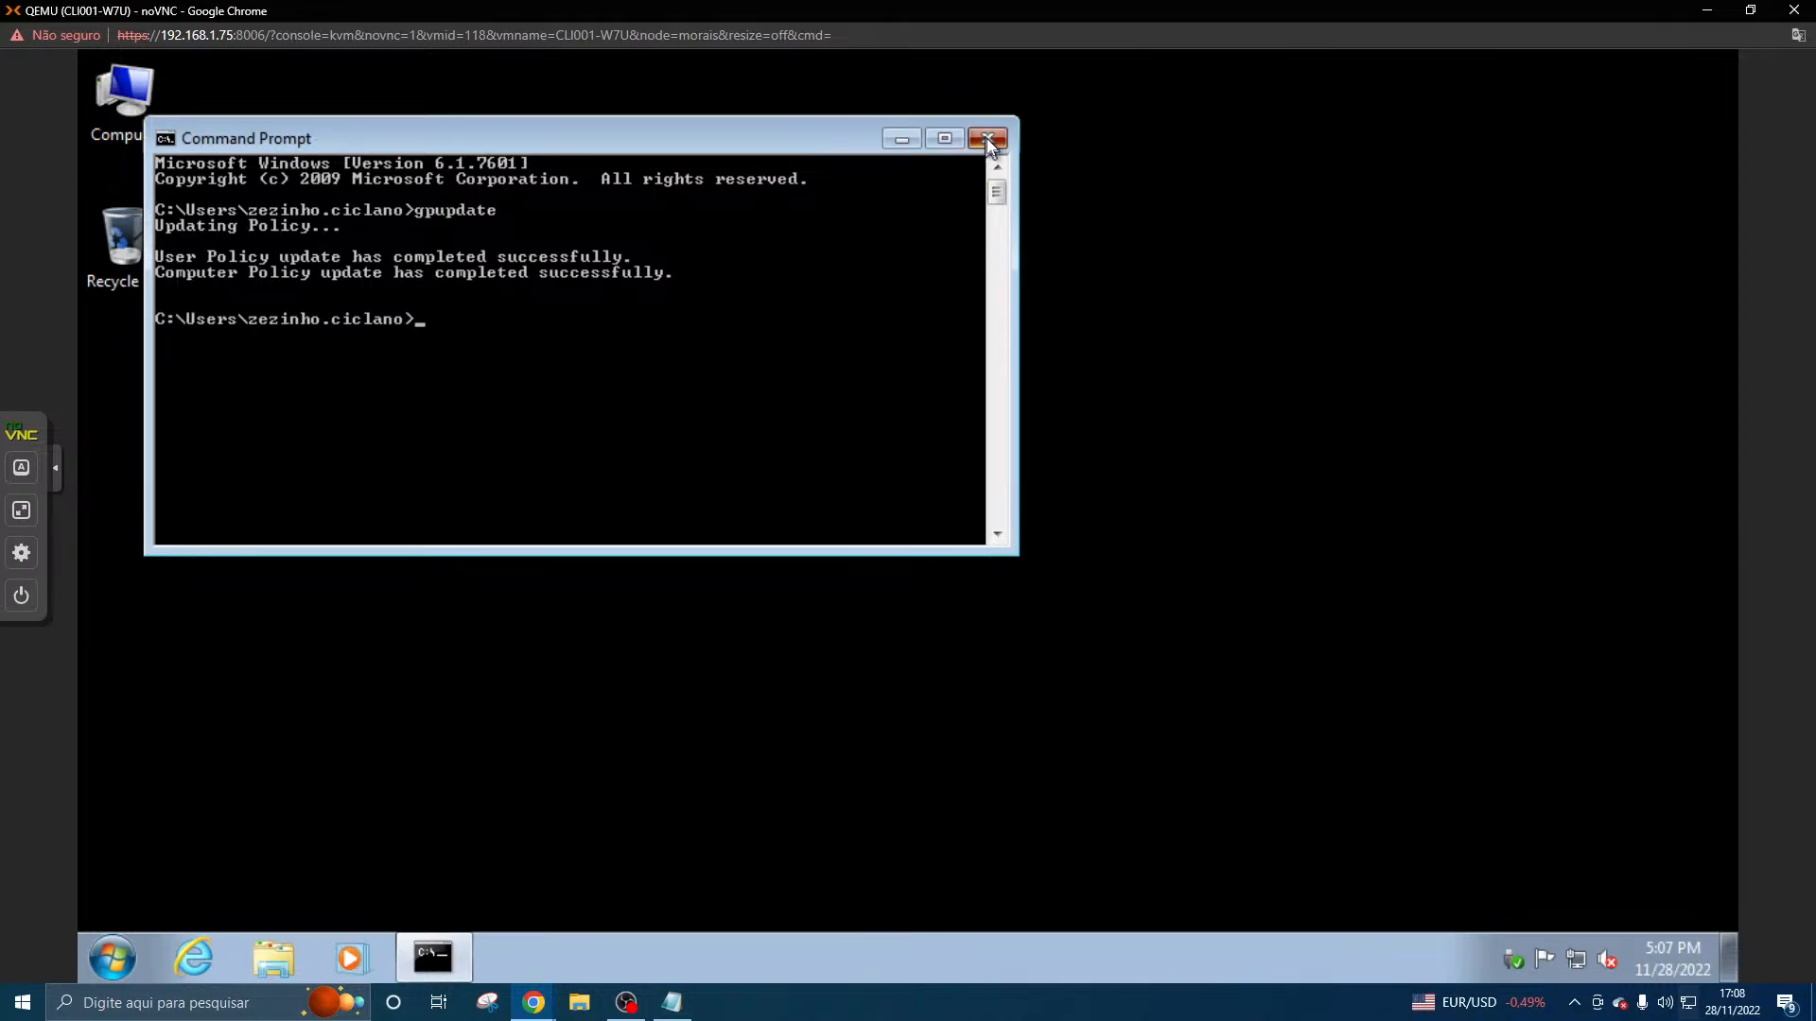
{"action": "left_click", "coordinate": [986, 138]}
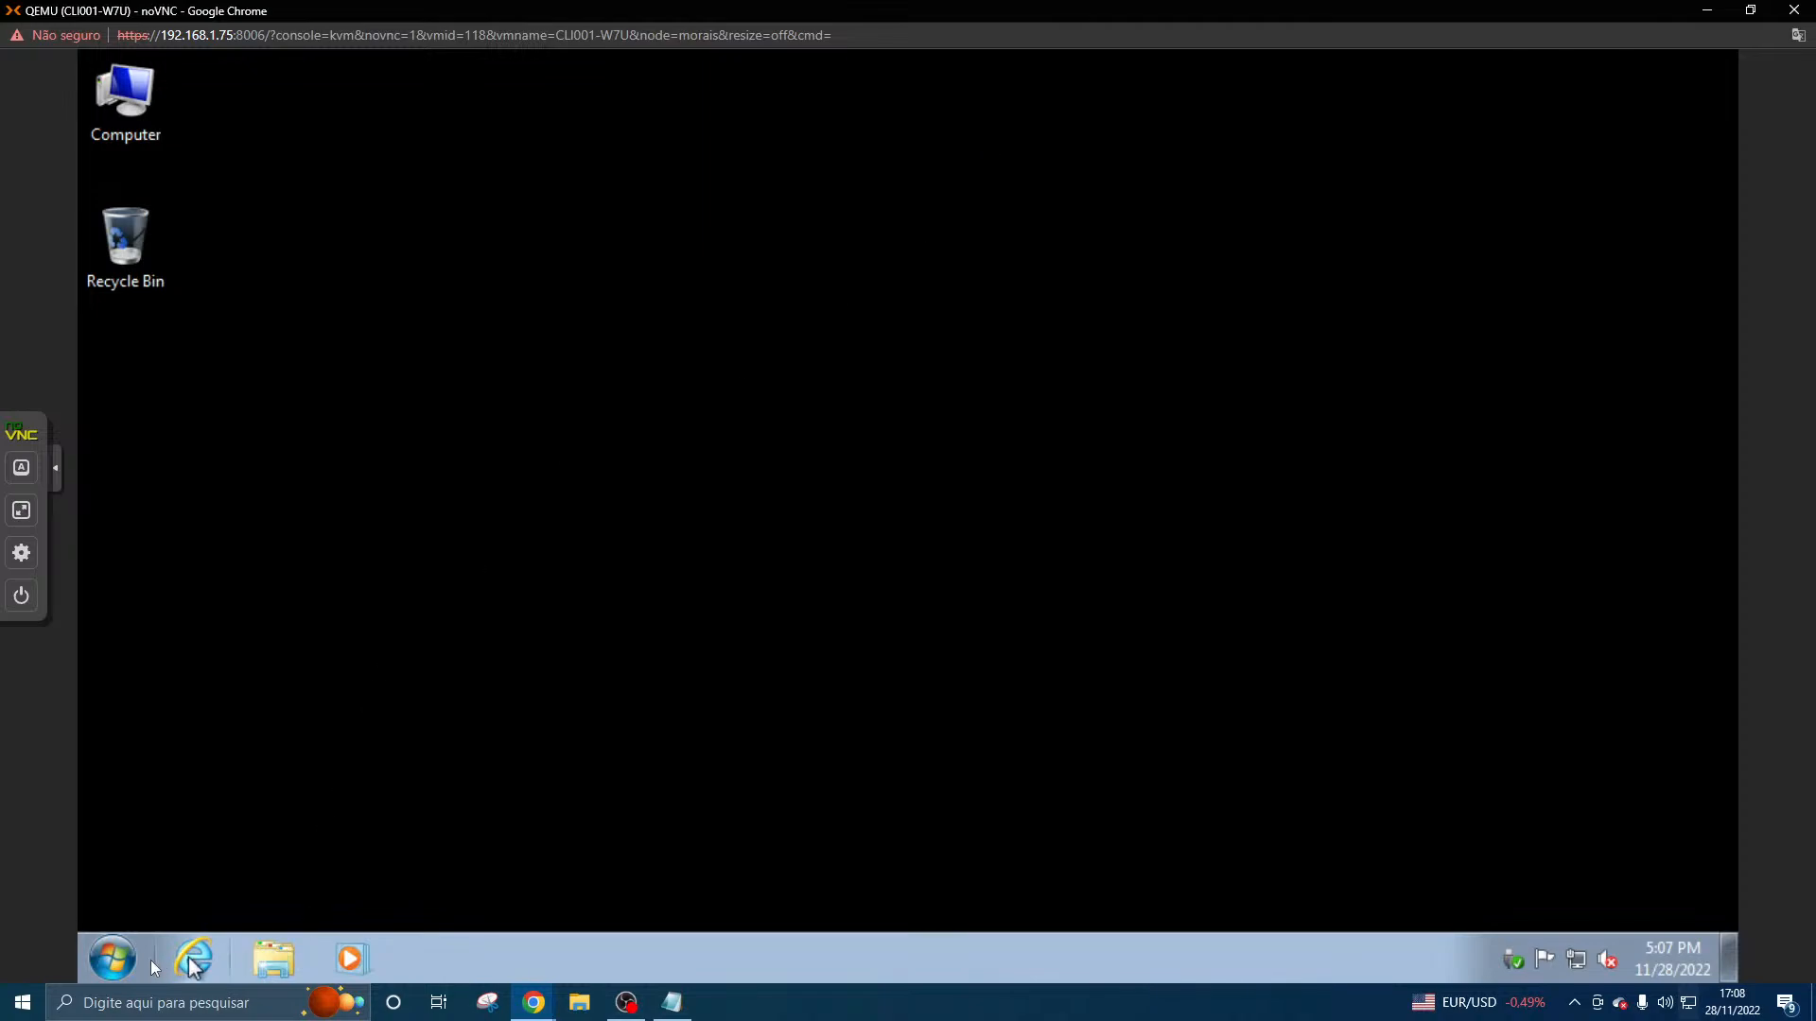
- Test twice whether the domain user can still open Control Panel, closing its window each time
{"action": "left_click", "coordinate": [115, 959]}
{"action": "left_click", "coordinate": [478, 721]}
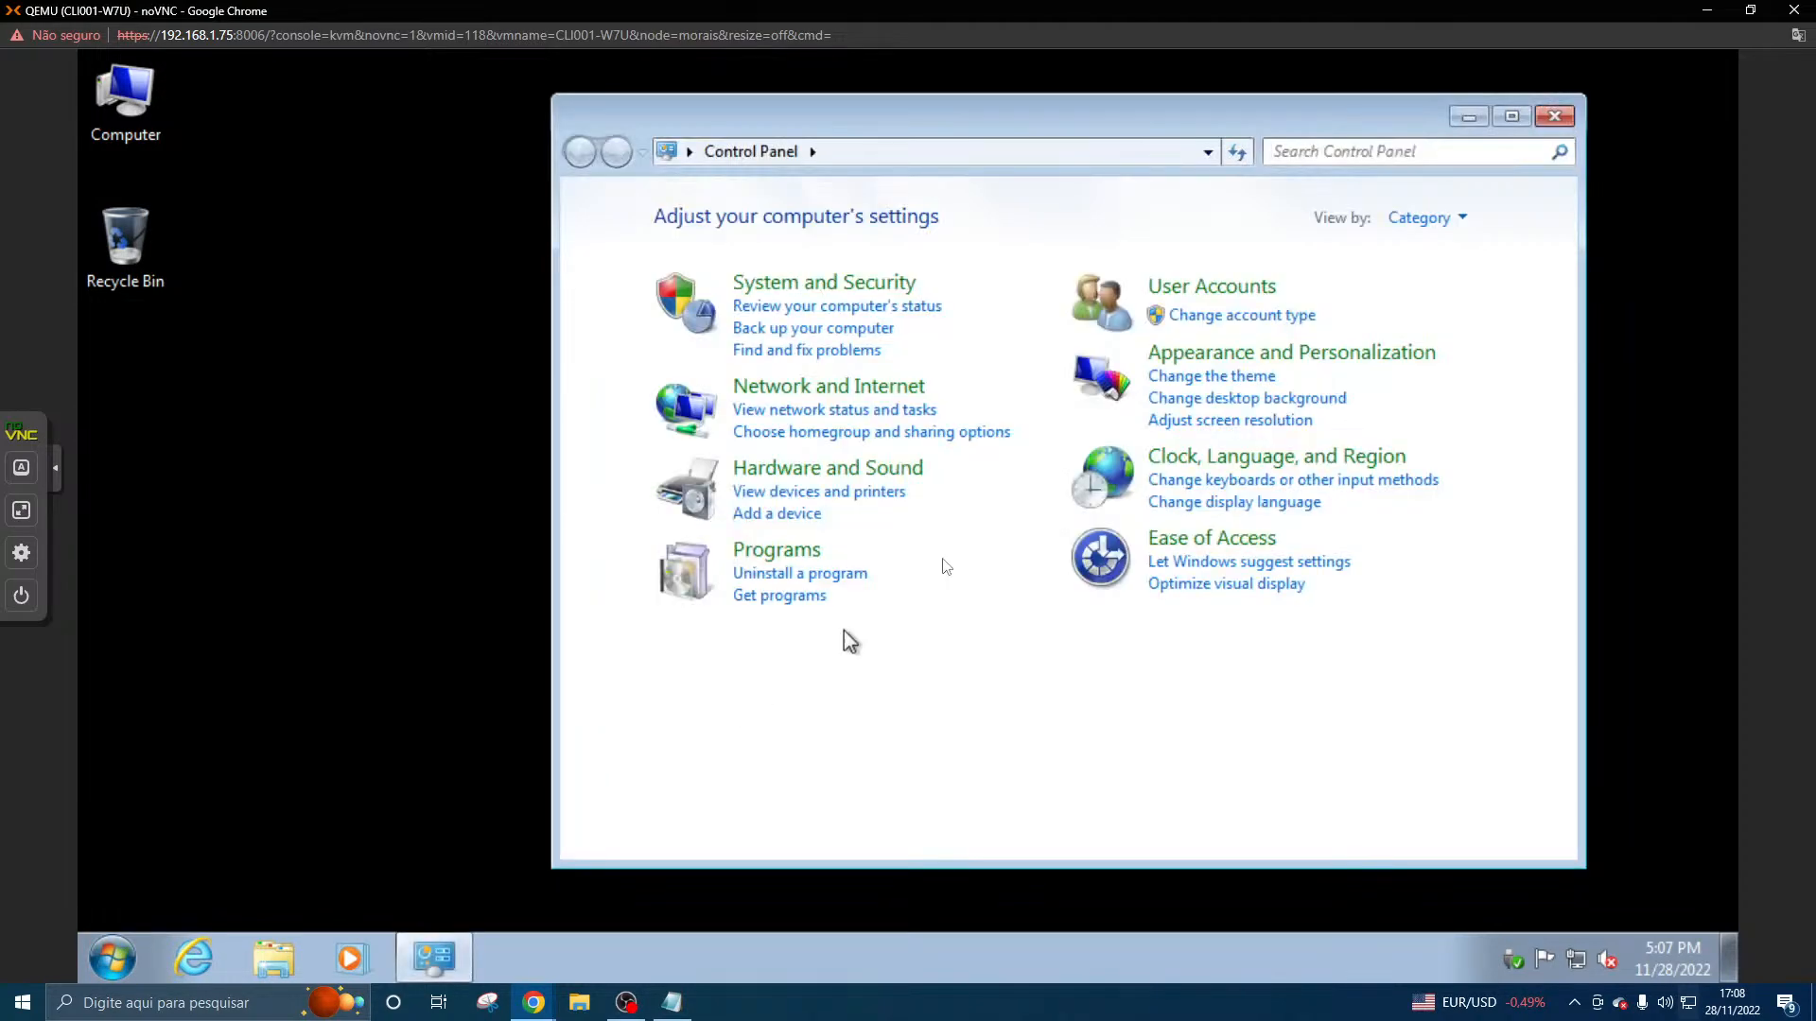
{"action": "left_click", "coordinate": [1552, 116]}
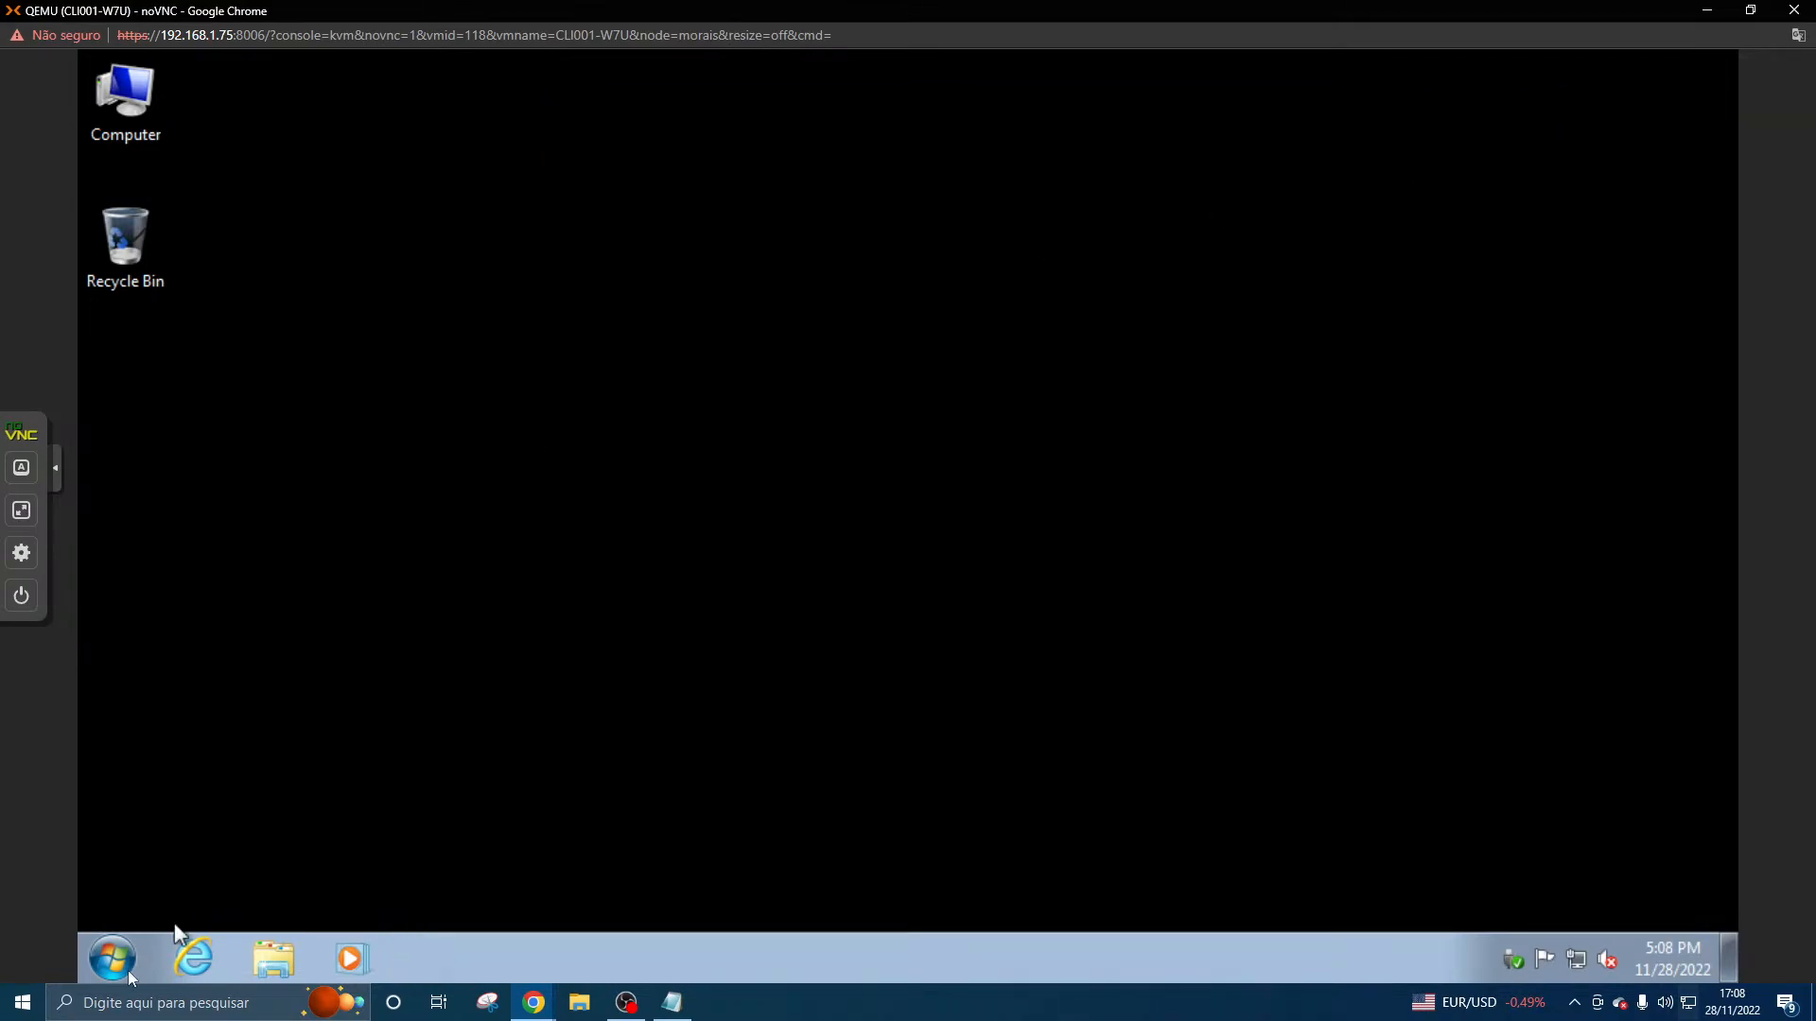
{"action": "left_click", "coordinate": [114, 959]}
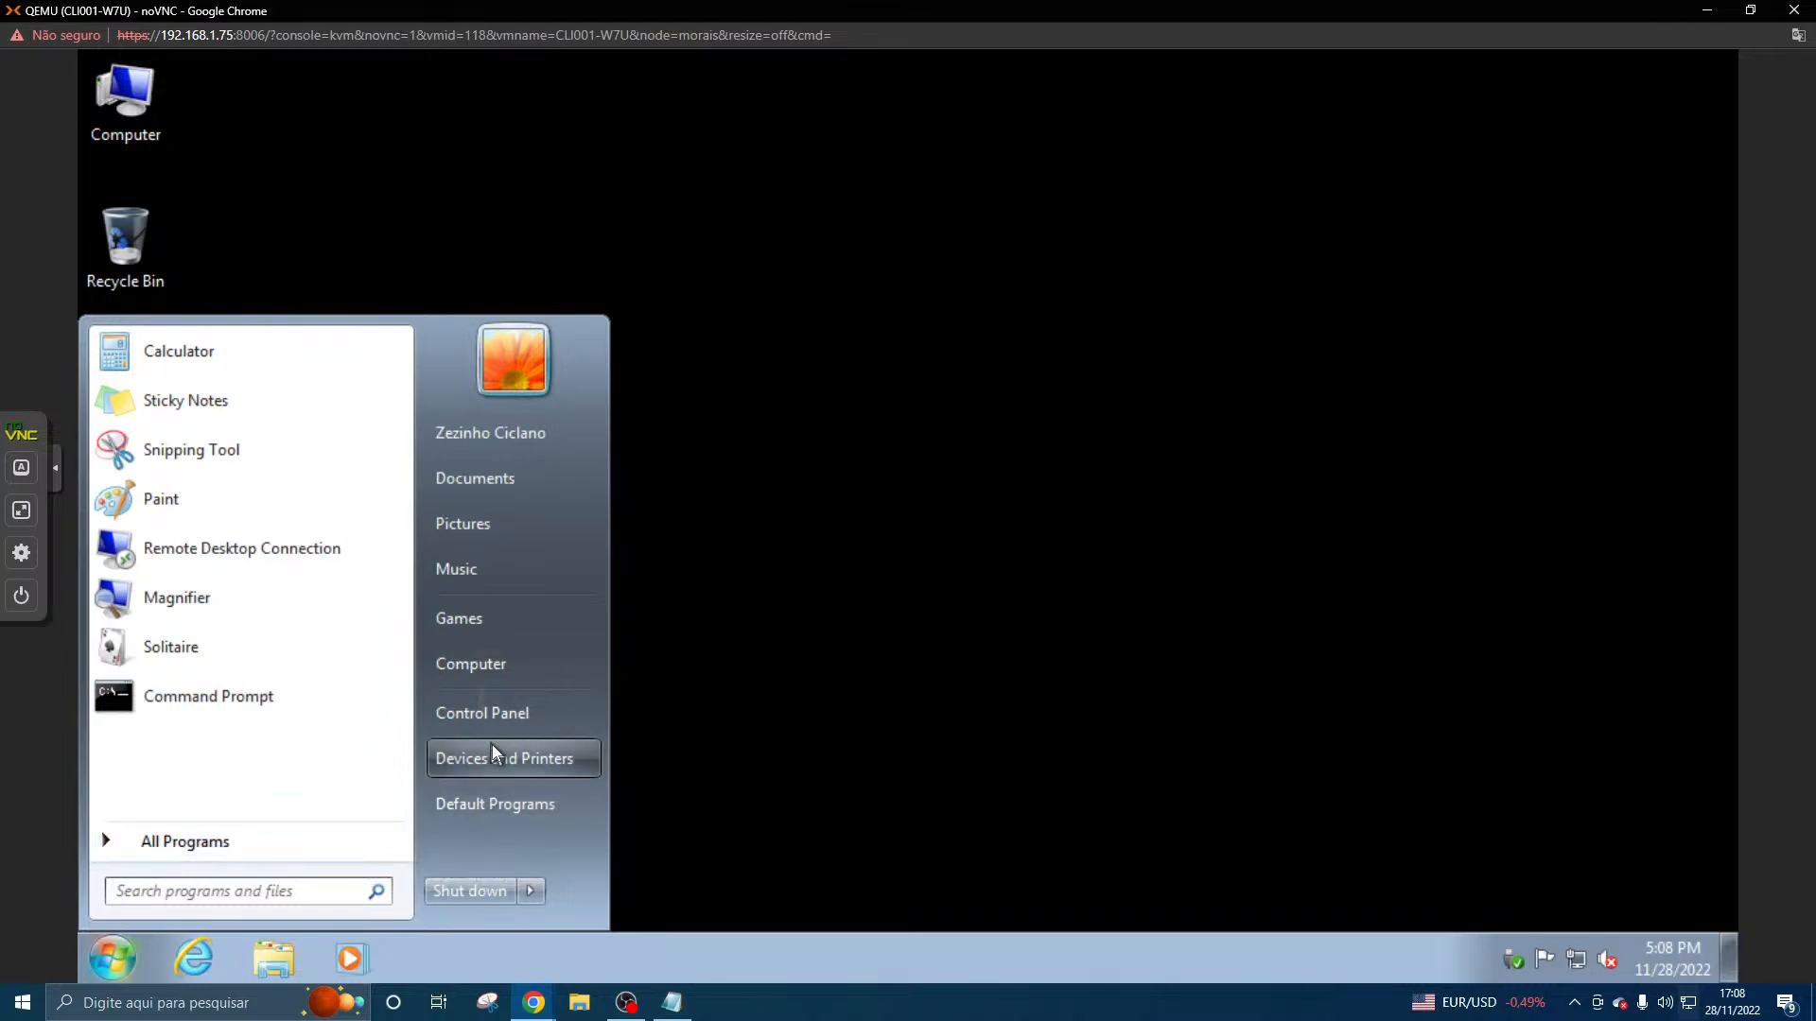
{"action": "left_click", "coordinate": [508, 719]}
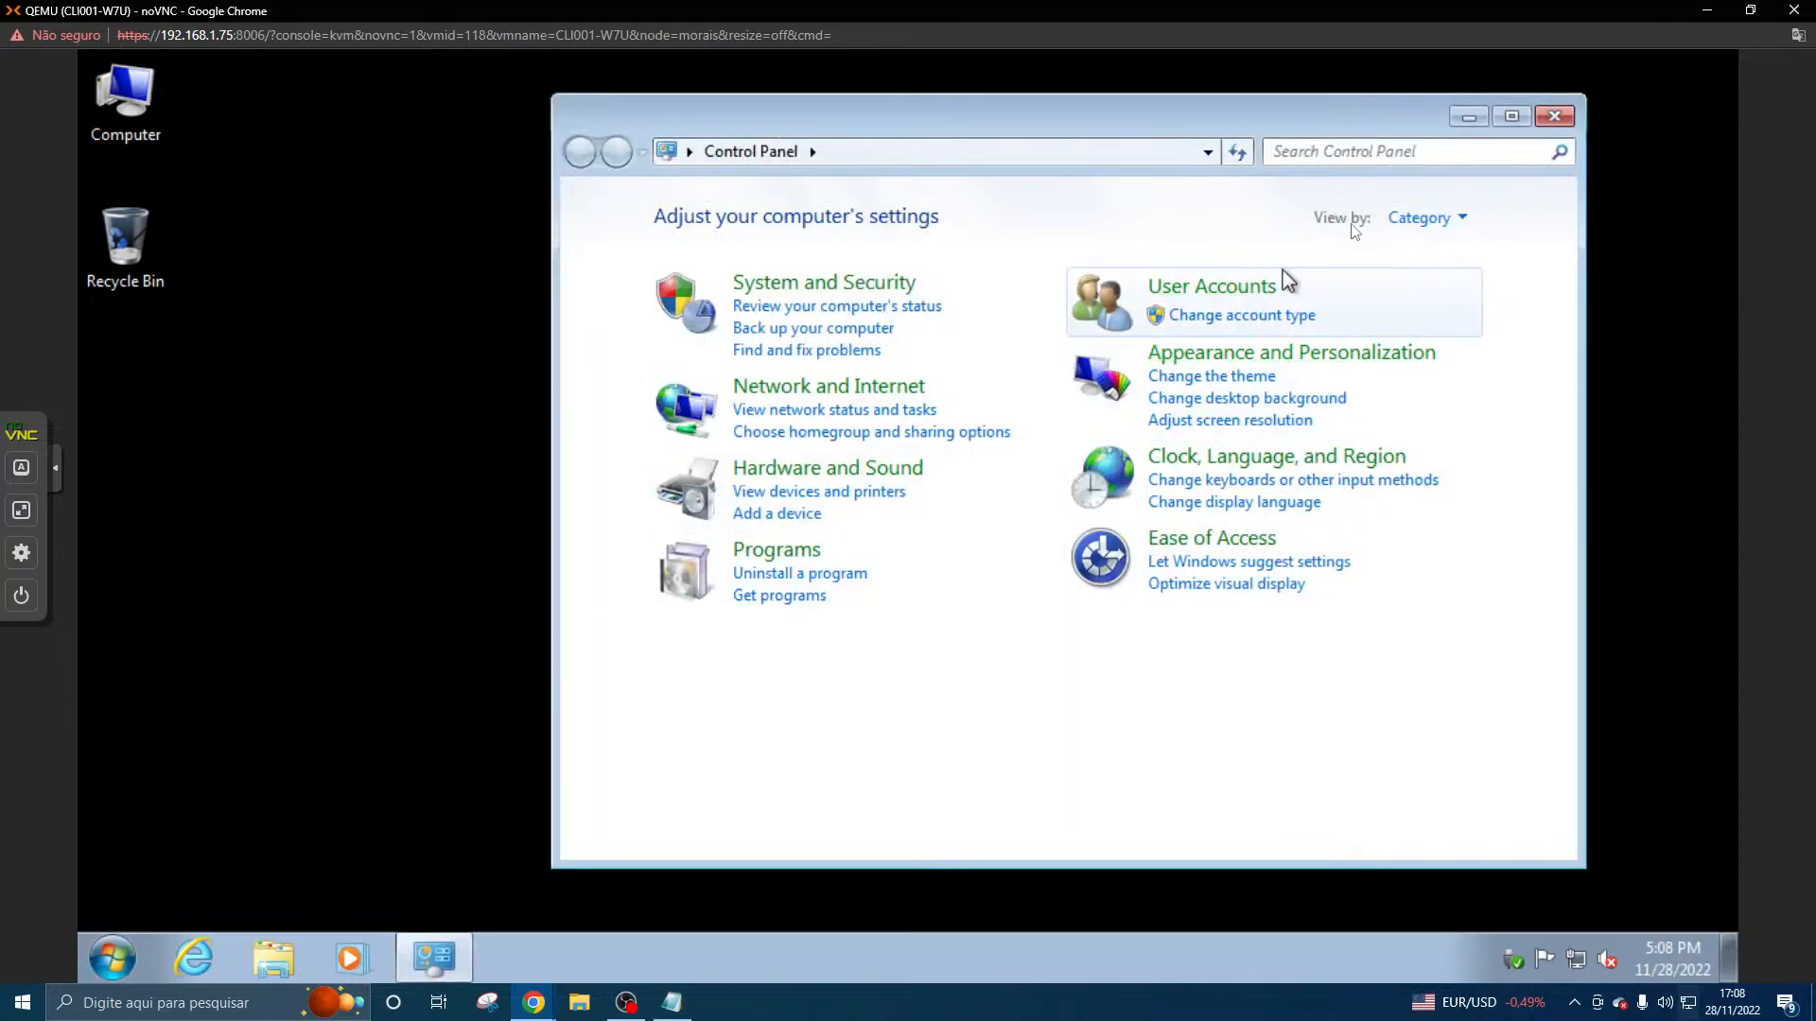
{"action": "left_click", "coordinate": [1554, 116]}
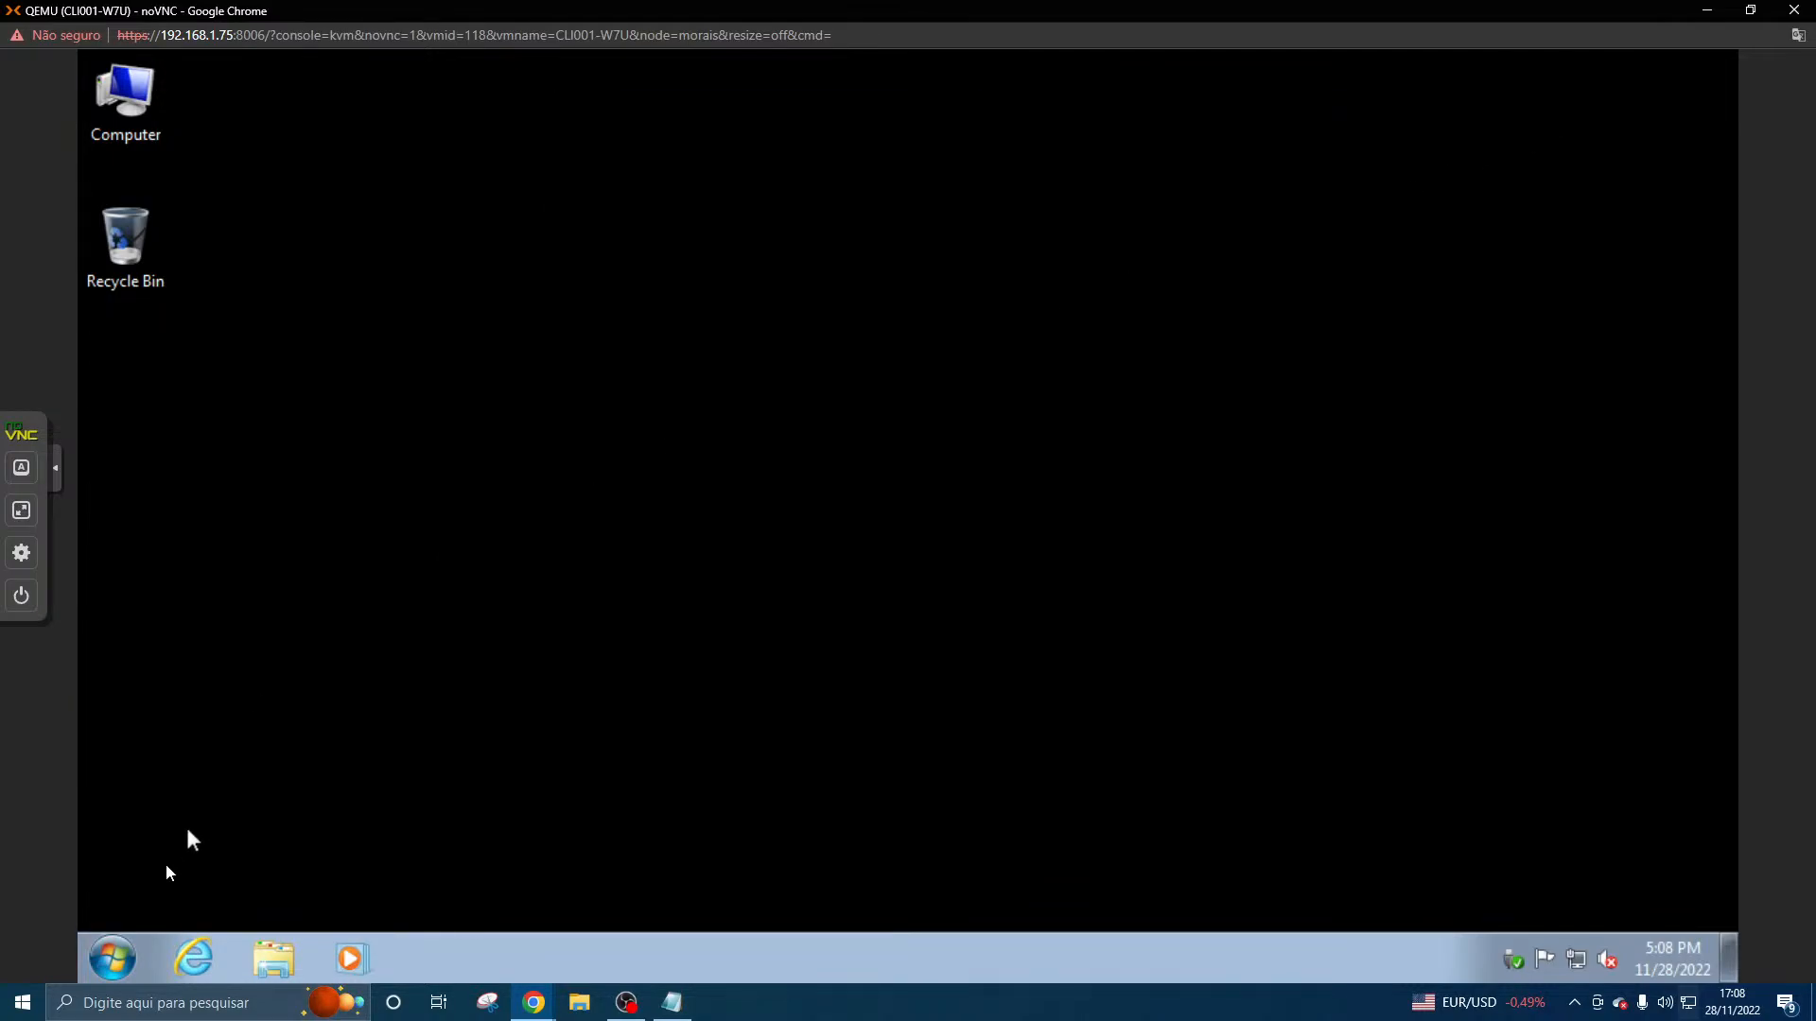
- Log off the current Windows 7 session and bring up the password logon screen through the noVNC console
{"action": "left_click", "coordinate": [112, 958]}
{"action": "left_click", "coordinate": [531, 891]}
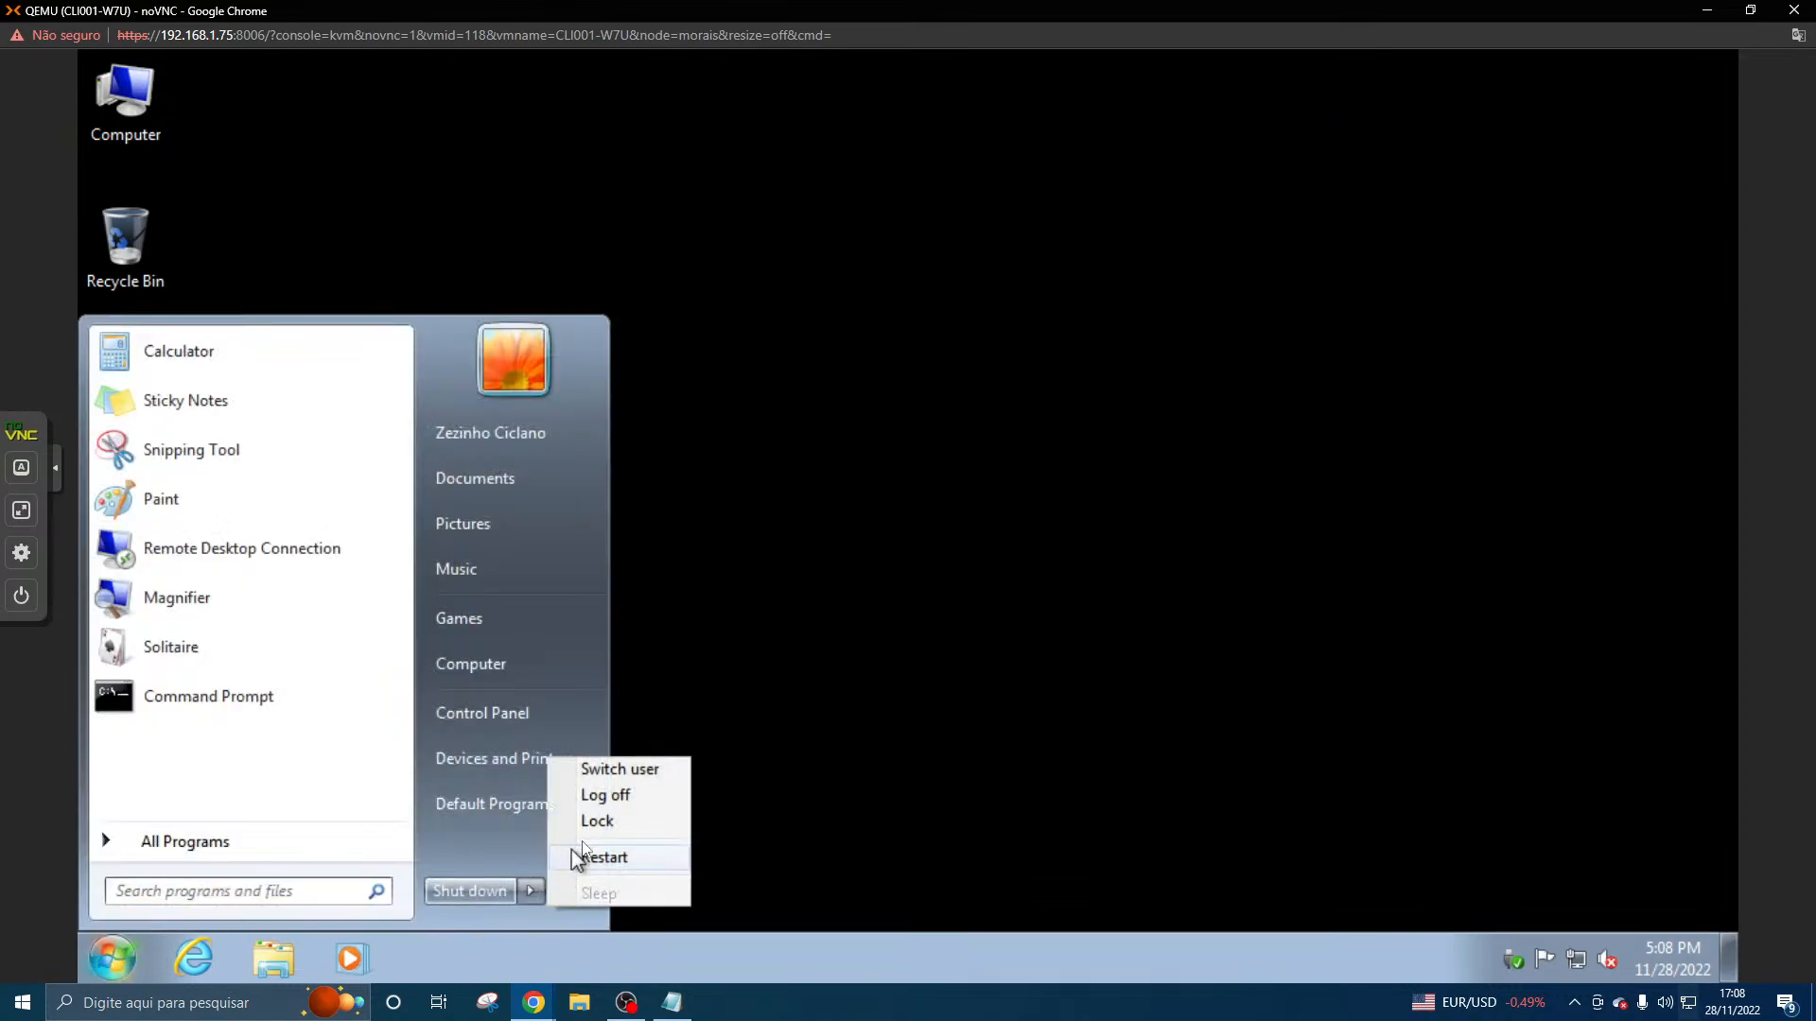
{"action": "left_click", "coordinate": [608, 797]}
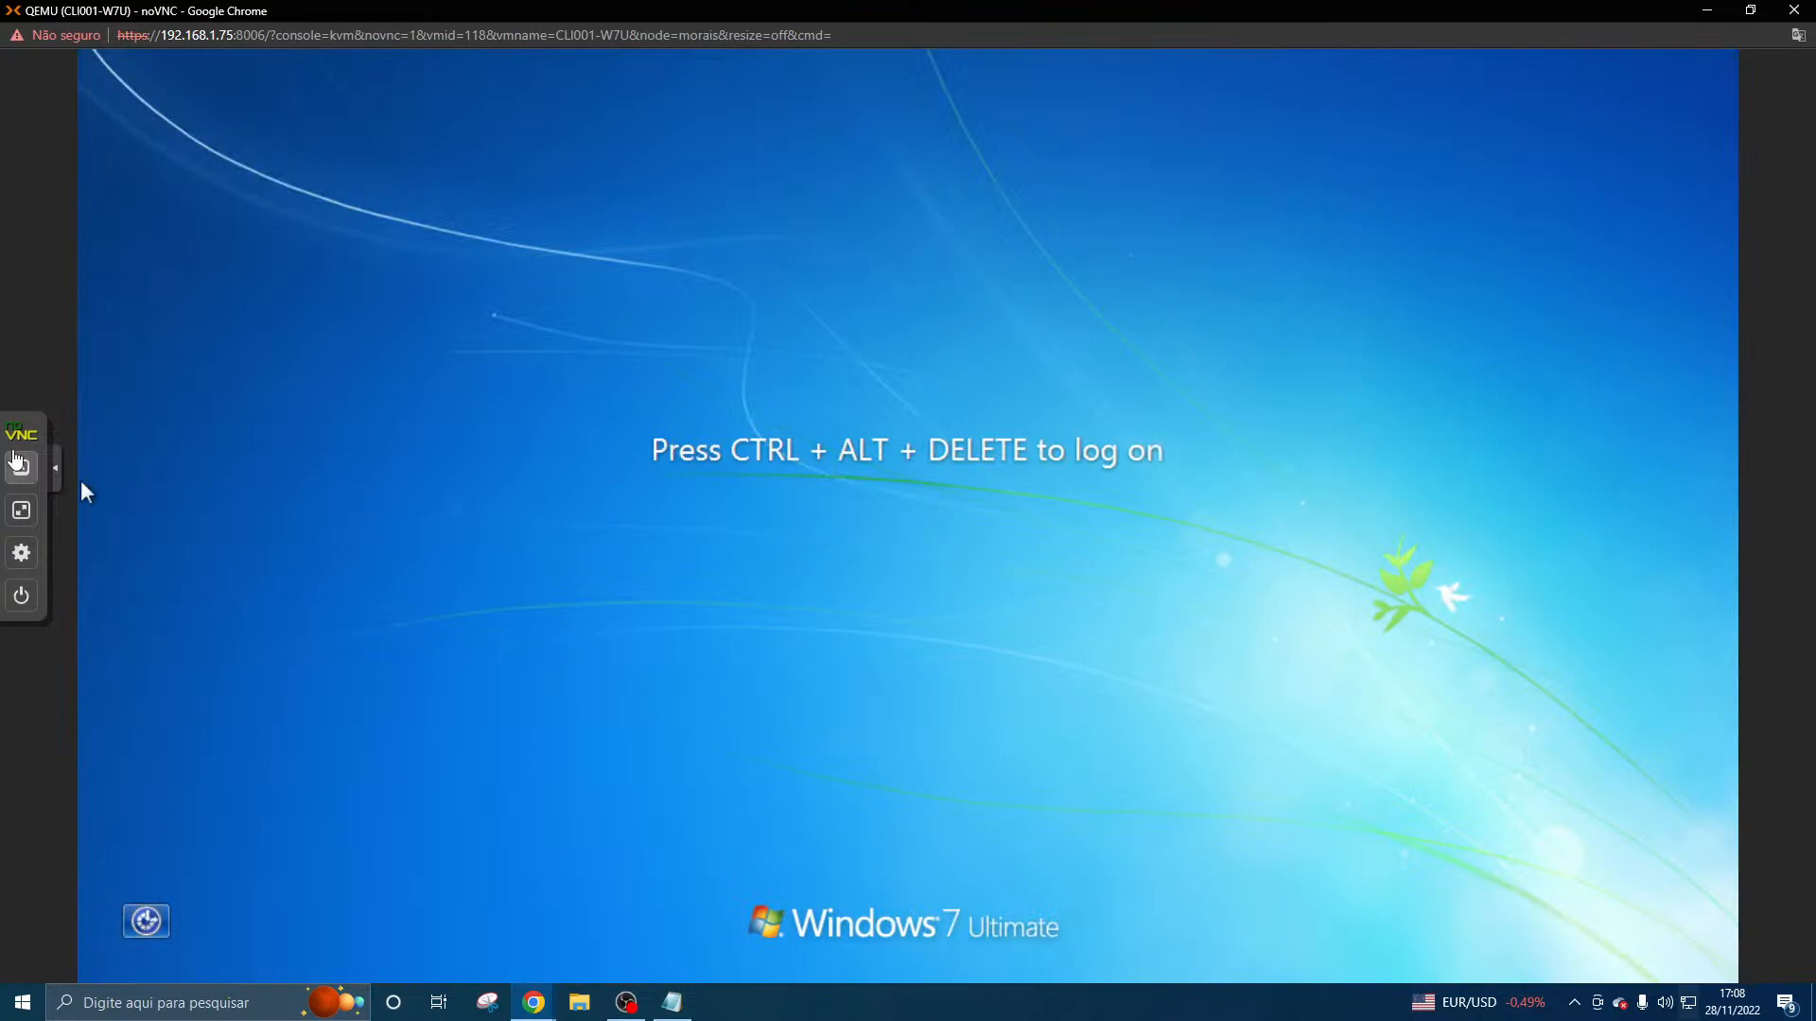
{"action": "left_click", "coordinate": [21, 468]}
{"action": "left_click", "coordinate": [97, 409]}
{"action": "left_click", "coordinate": [96, 453]}
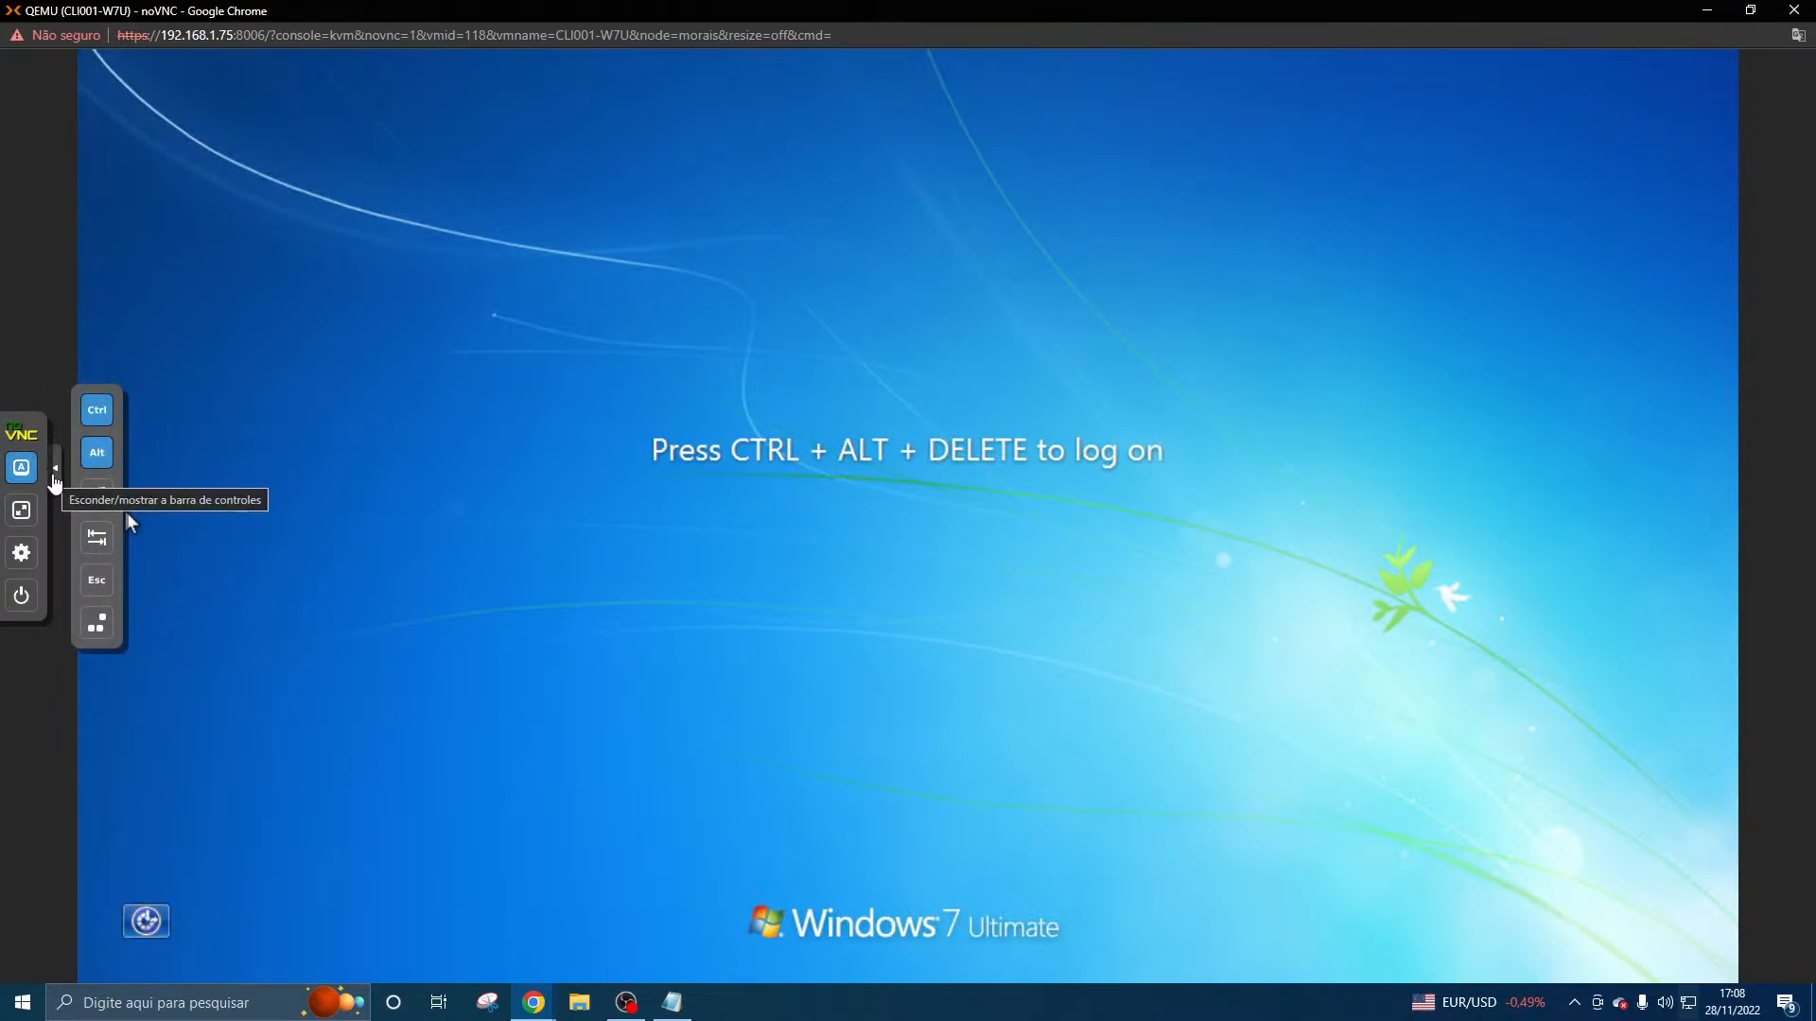
{"action": "left_click", "coordinate": [54, 476]}
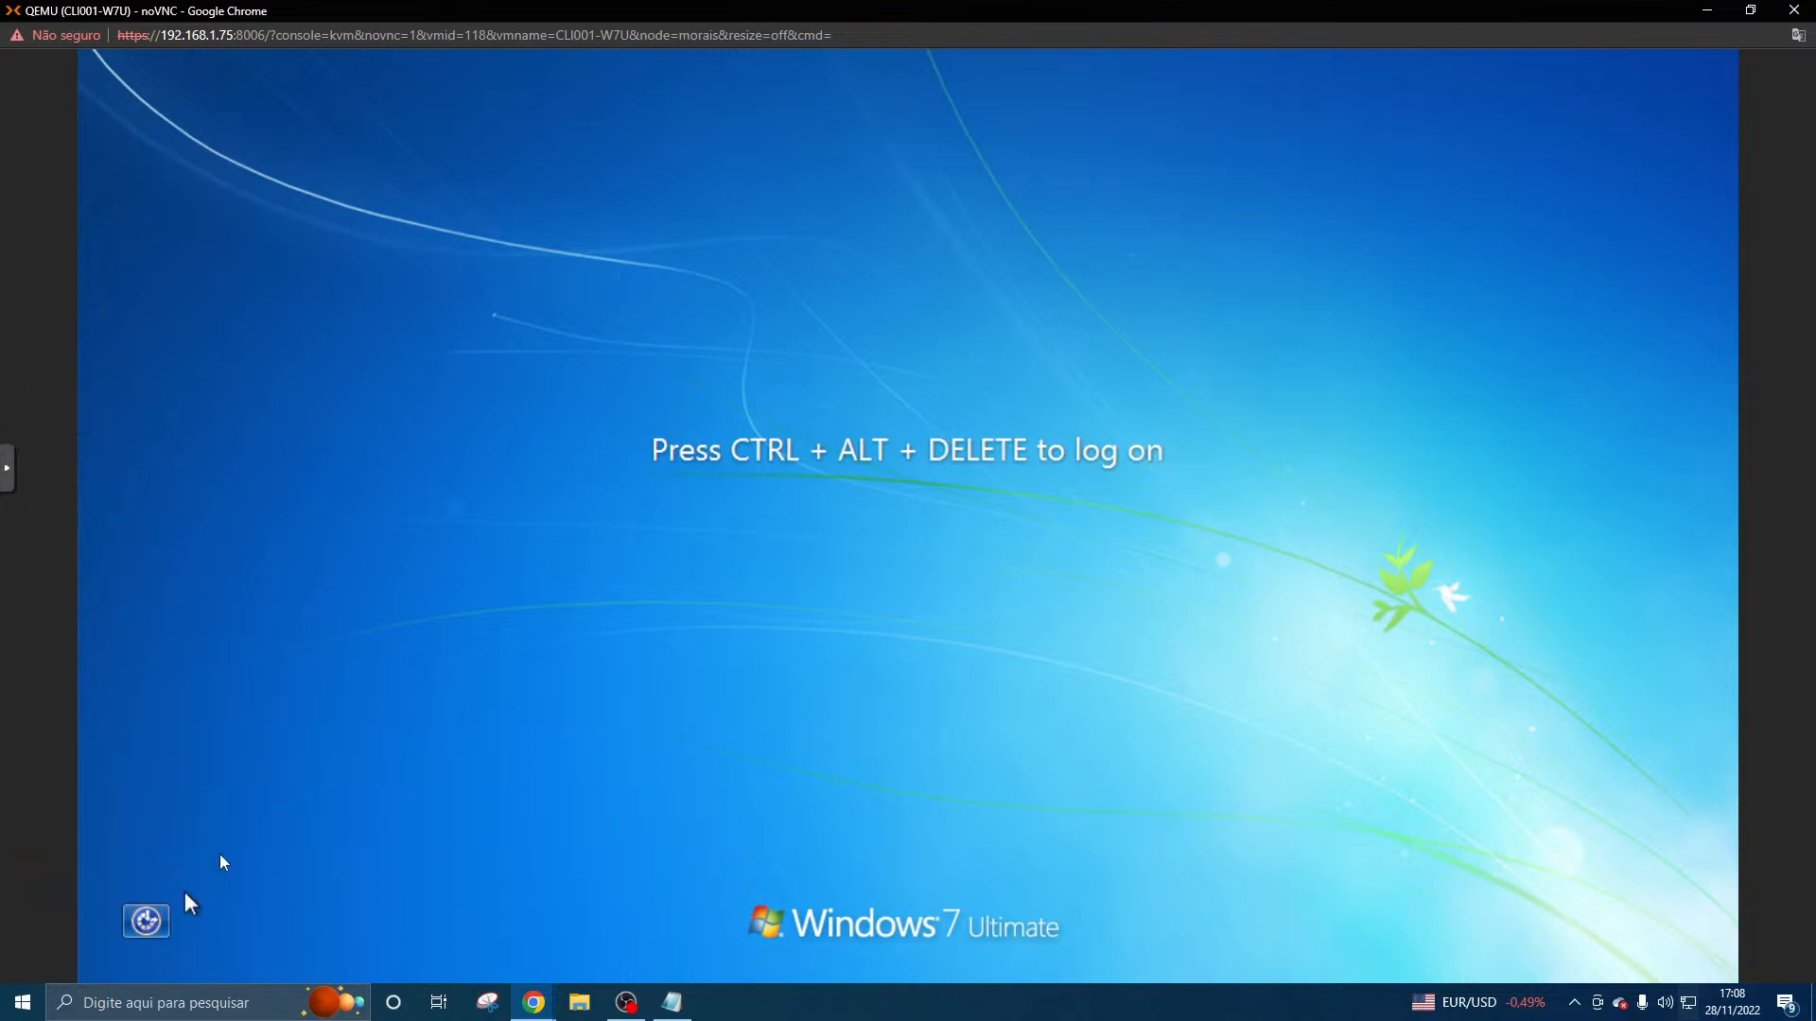
{"action": "left_click", "coordinate": [7, 470]}
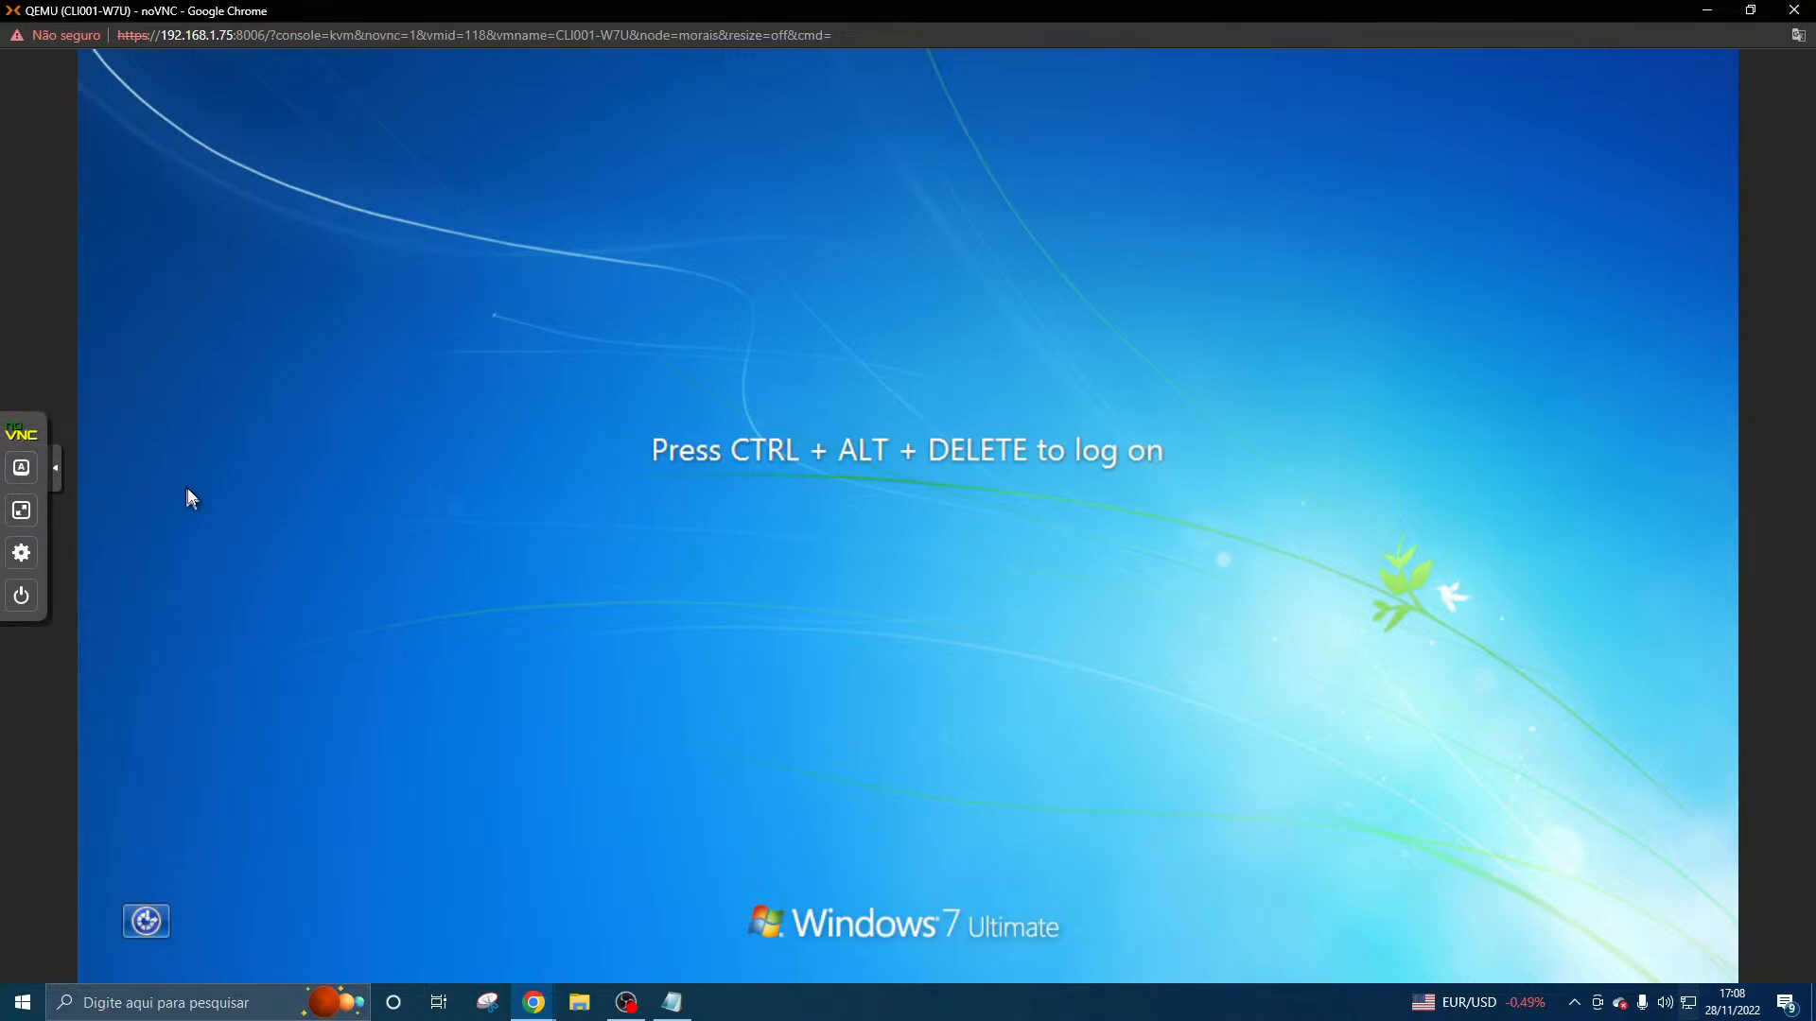
{"action": "key", "text": "ctrl+alt+Delete"}
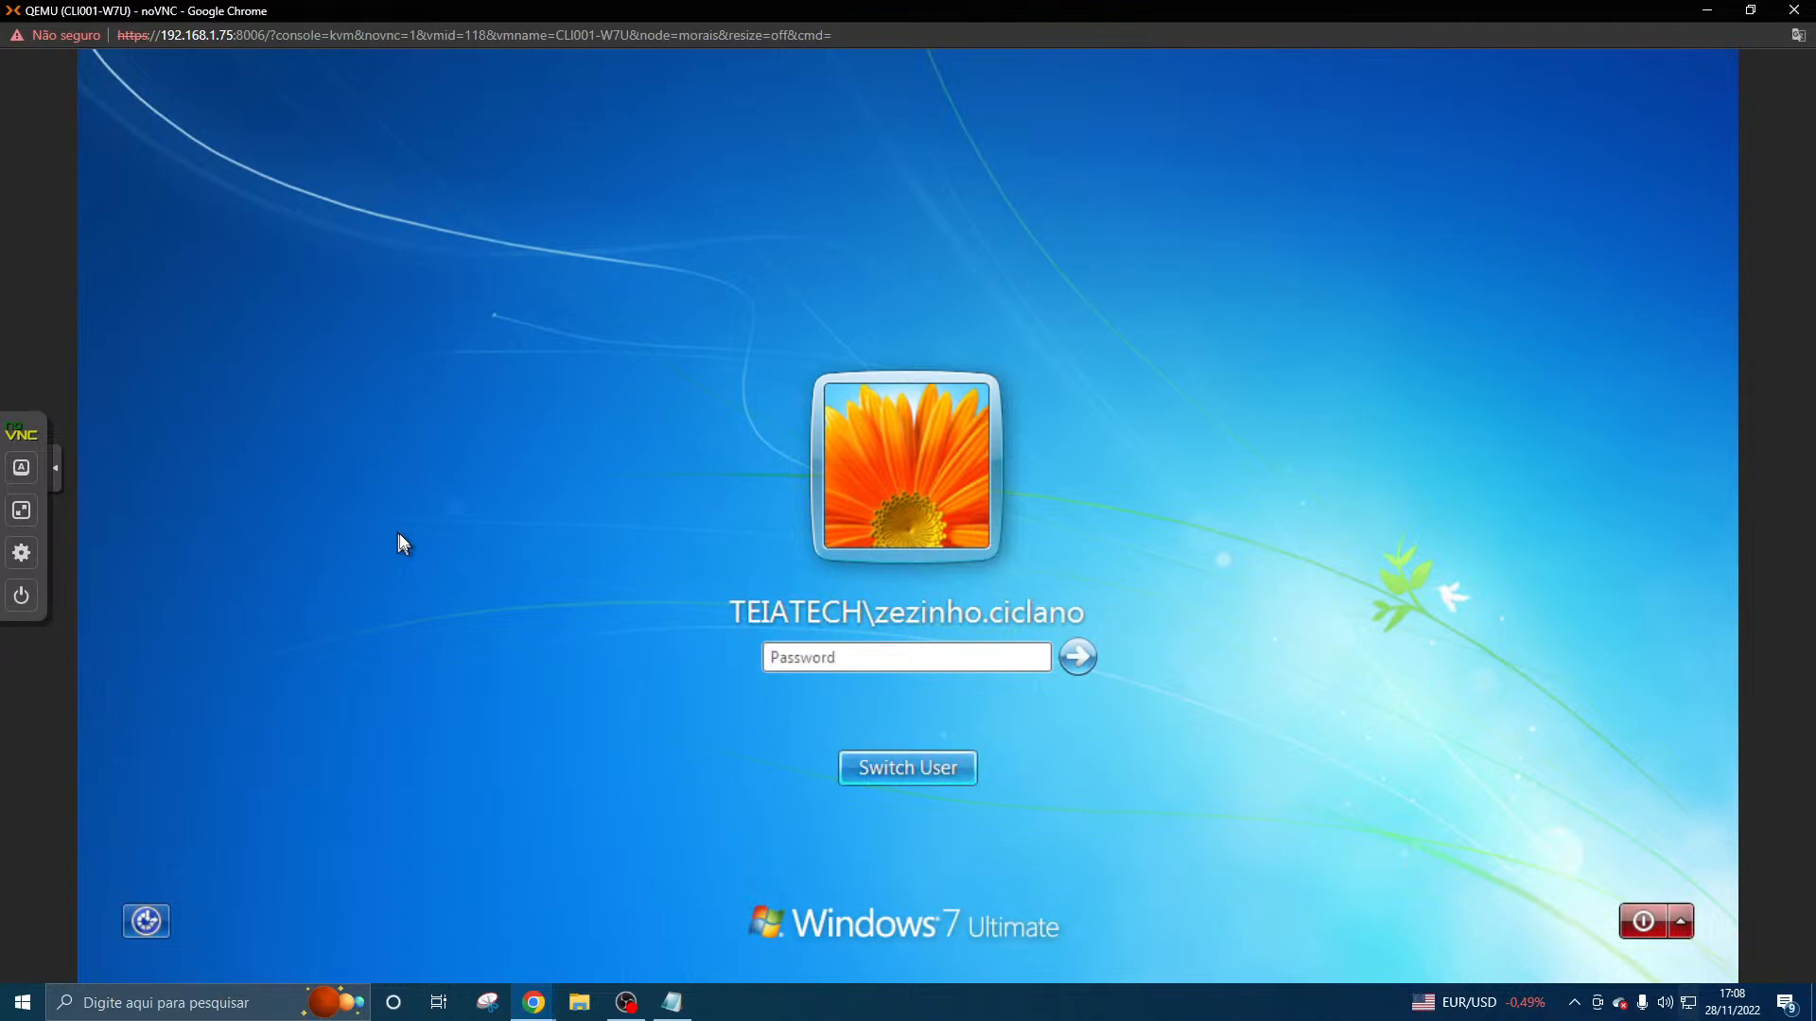
- Release the held modifier keys in the noVNC controls and log back on with the domain user's password
{"action": "left_click", "coordinate": [55, 468]}
{"action": "left_click", "coordinate": [13, 474]}
{"action": "left_click", "coordinate": [21, 467]}
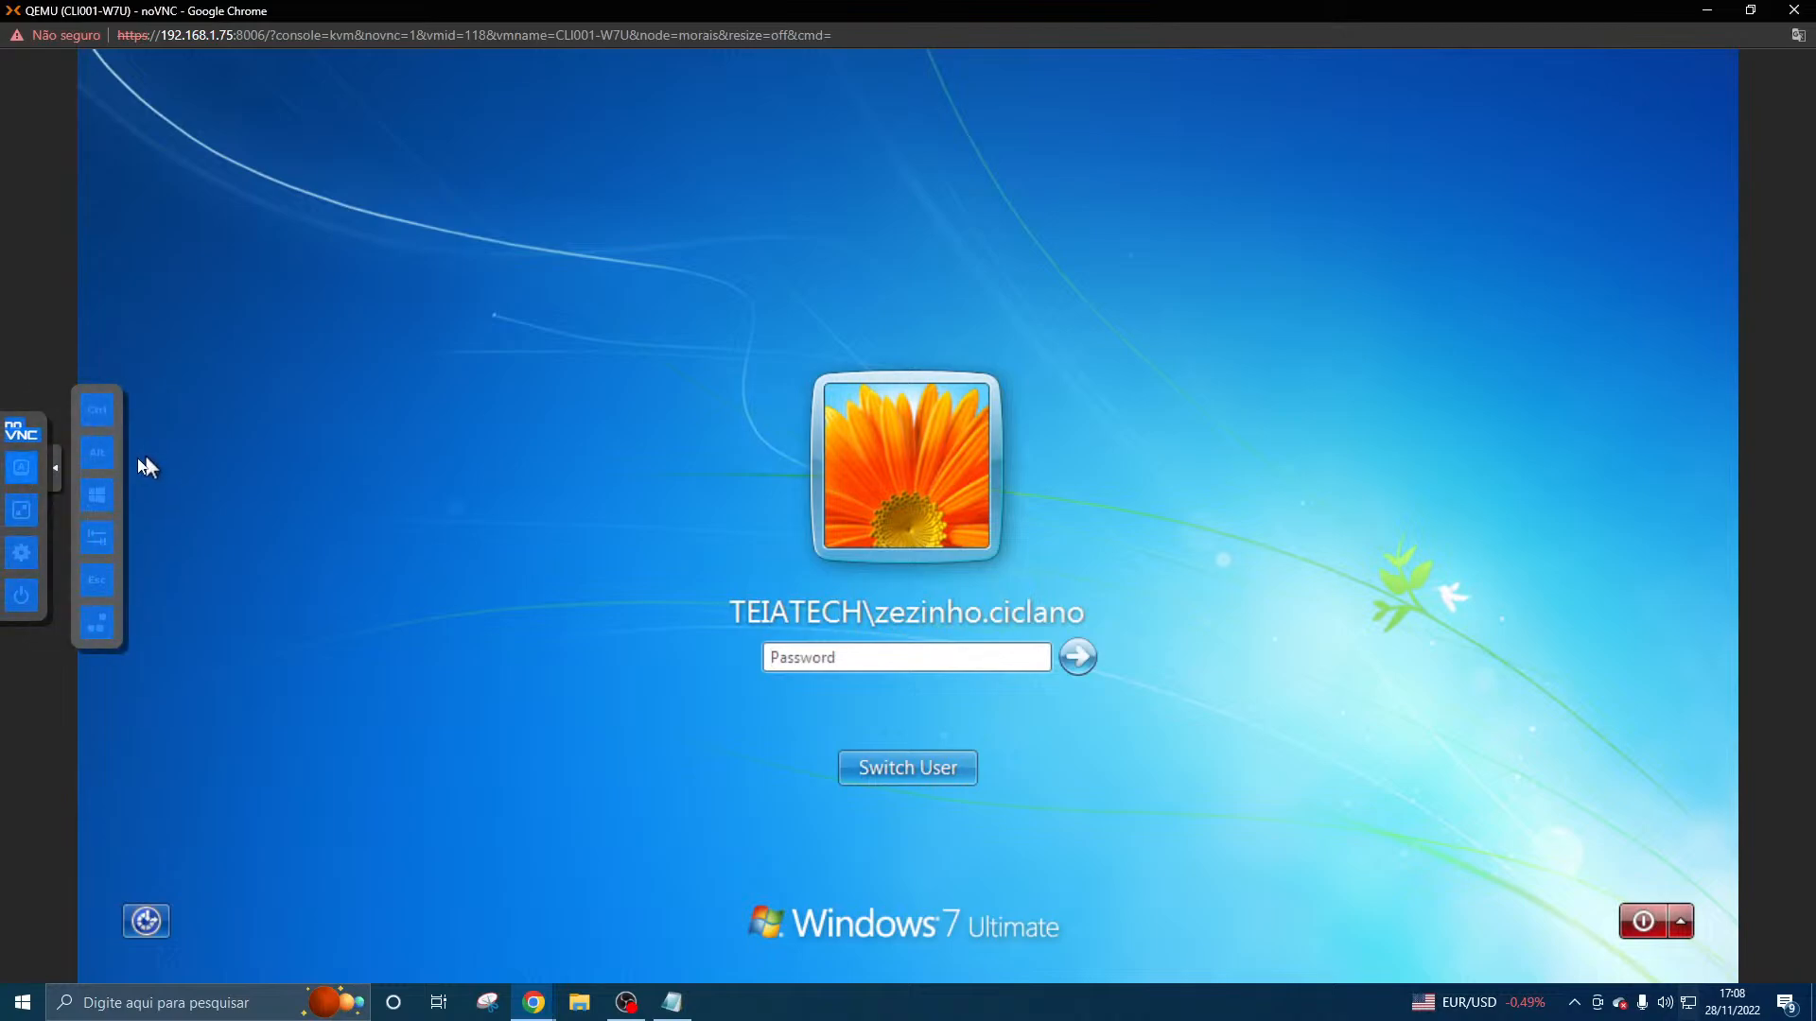
{"action": "left_click", "coordinate": [91, 453]}
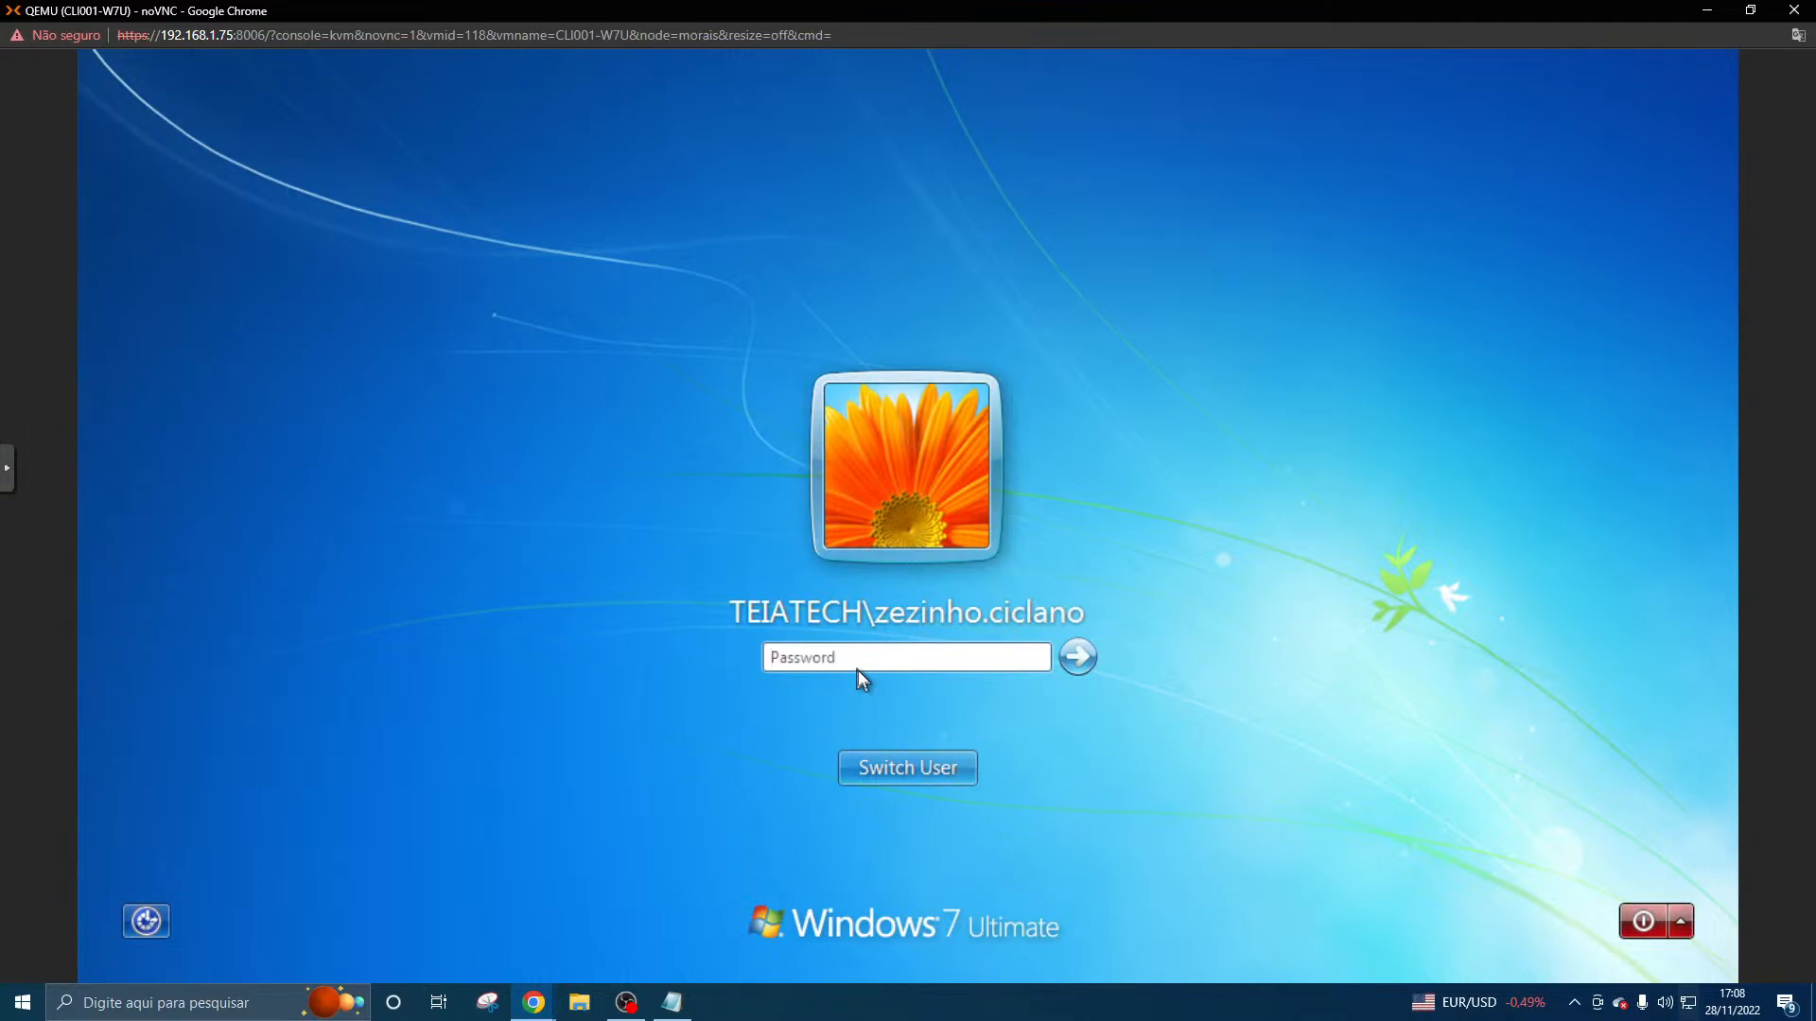
{"action": "type", "text": "*******"}
{"action": "key", "text": "Caps_Lock"}
{"action": "type", "text": "***"}
{"action": "key", "text": "Return"}
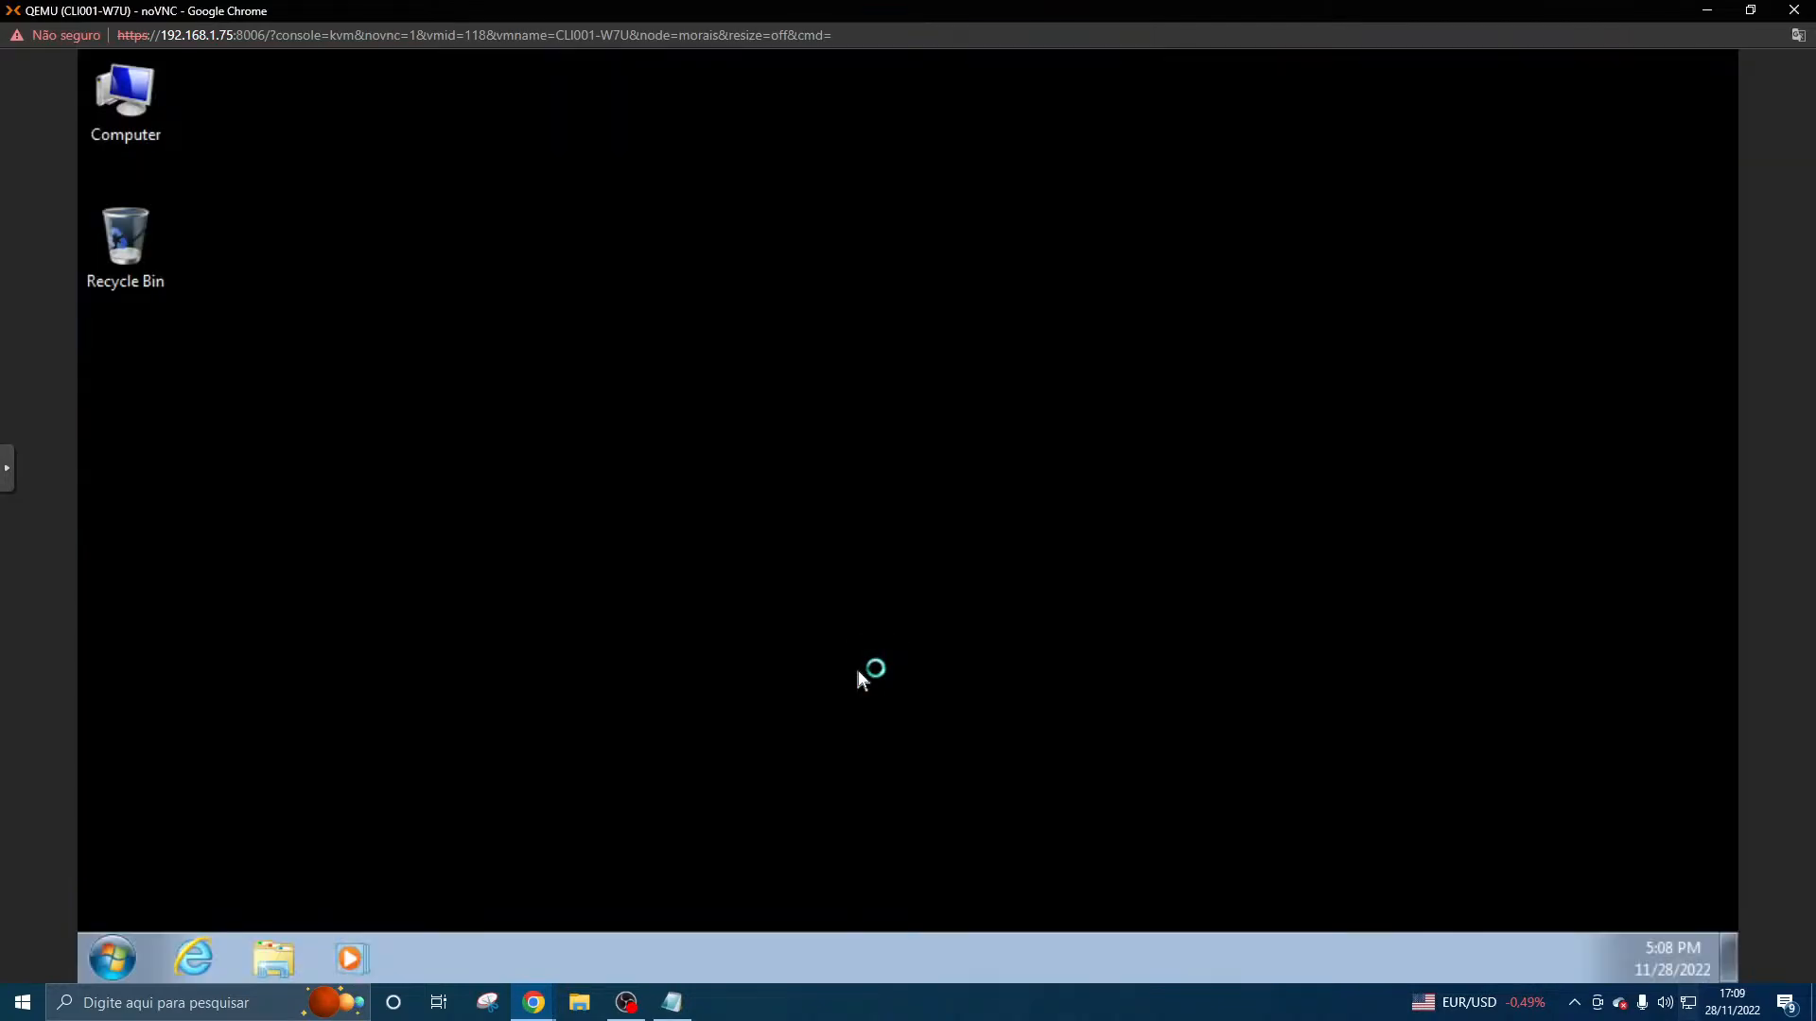
- Test access to Control Panel in the new session and close its window
{"action": "left_click", "coordinate": [115, 958]}
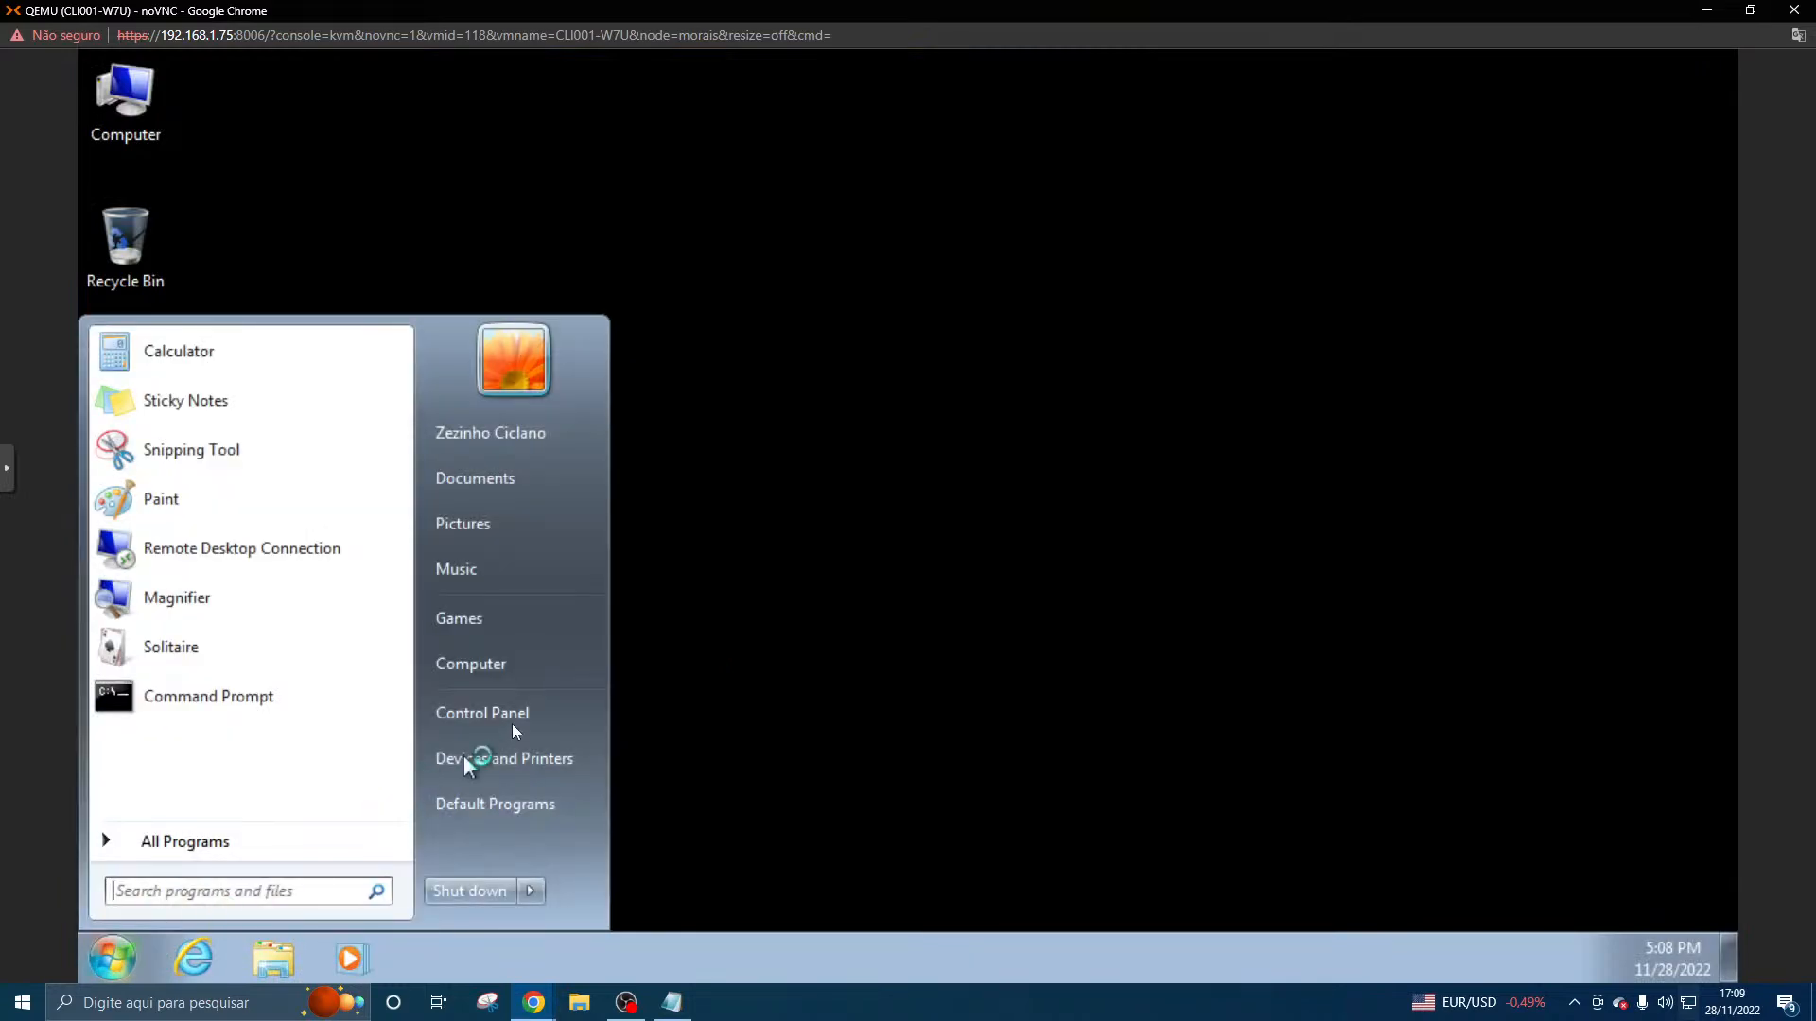
{"action": "left_click", "coordinate": [513, 725]}
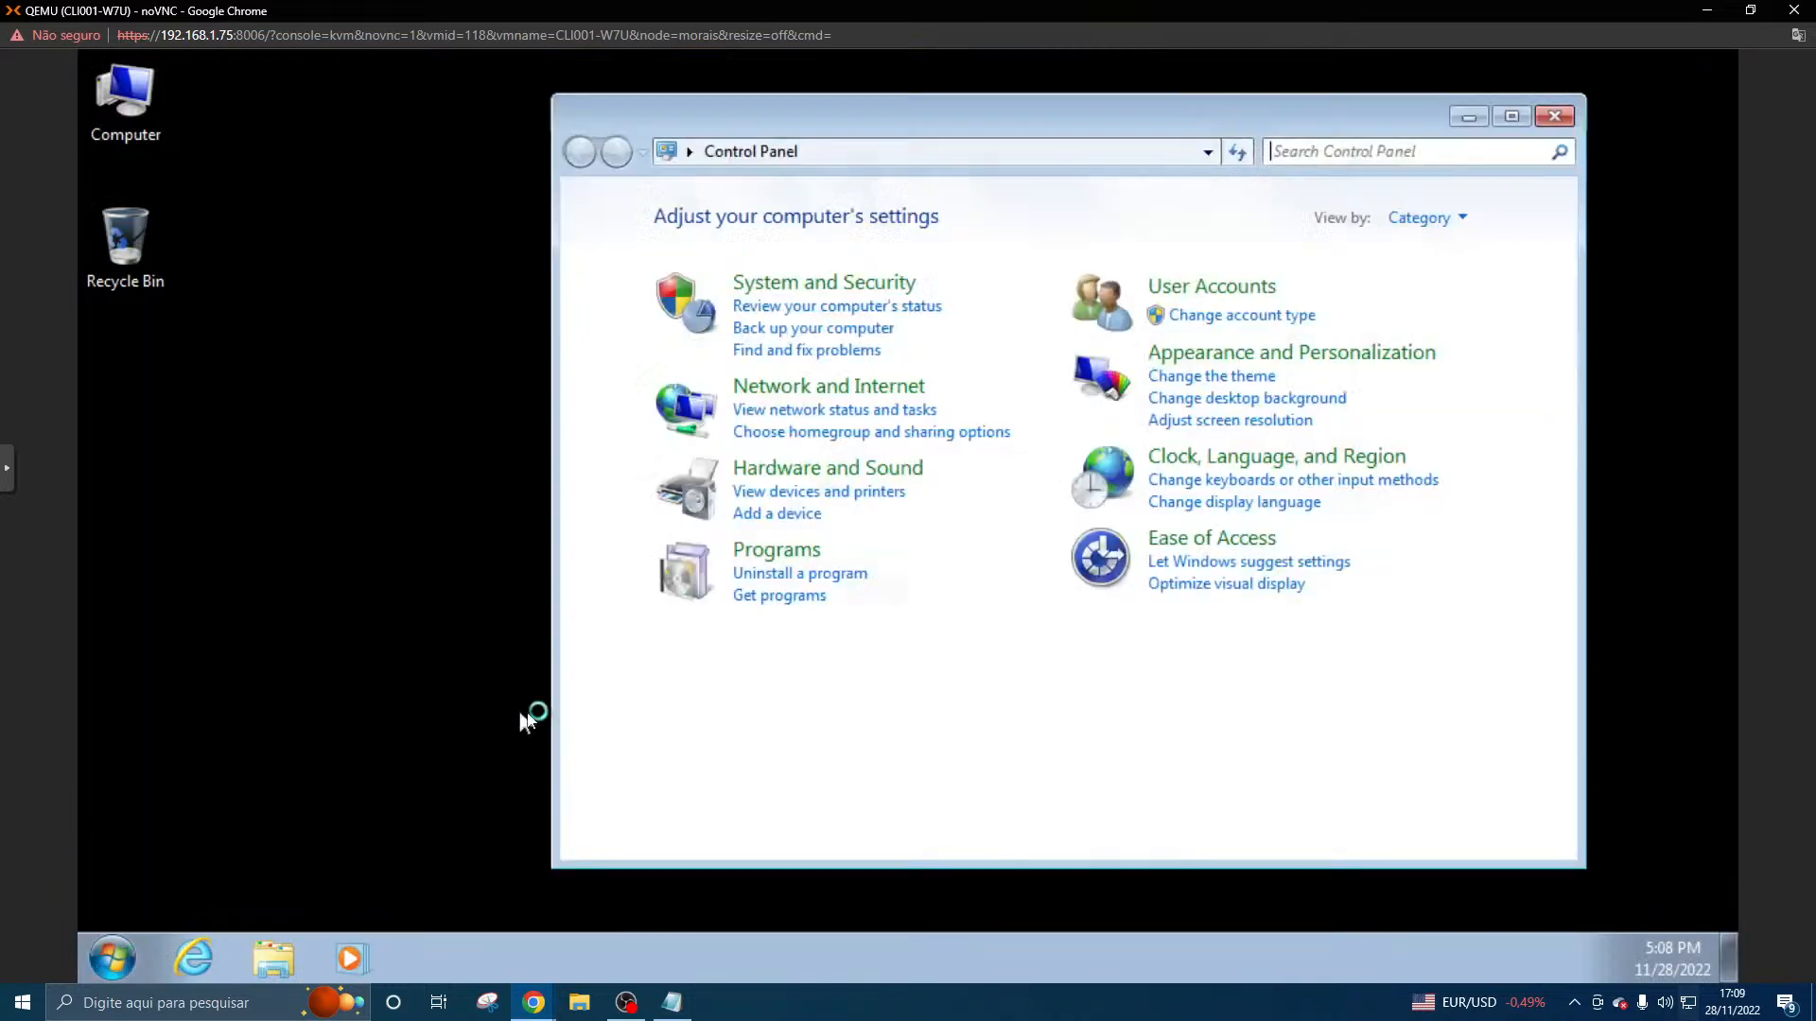
{"action": "left_click", "coordinate": [1558, 112]}
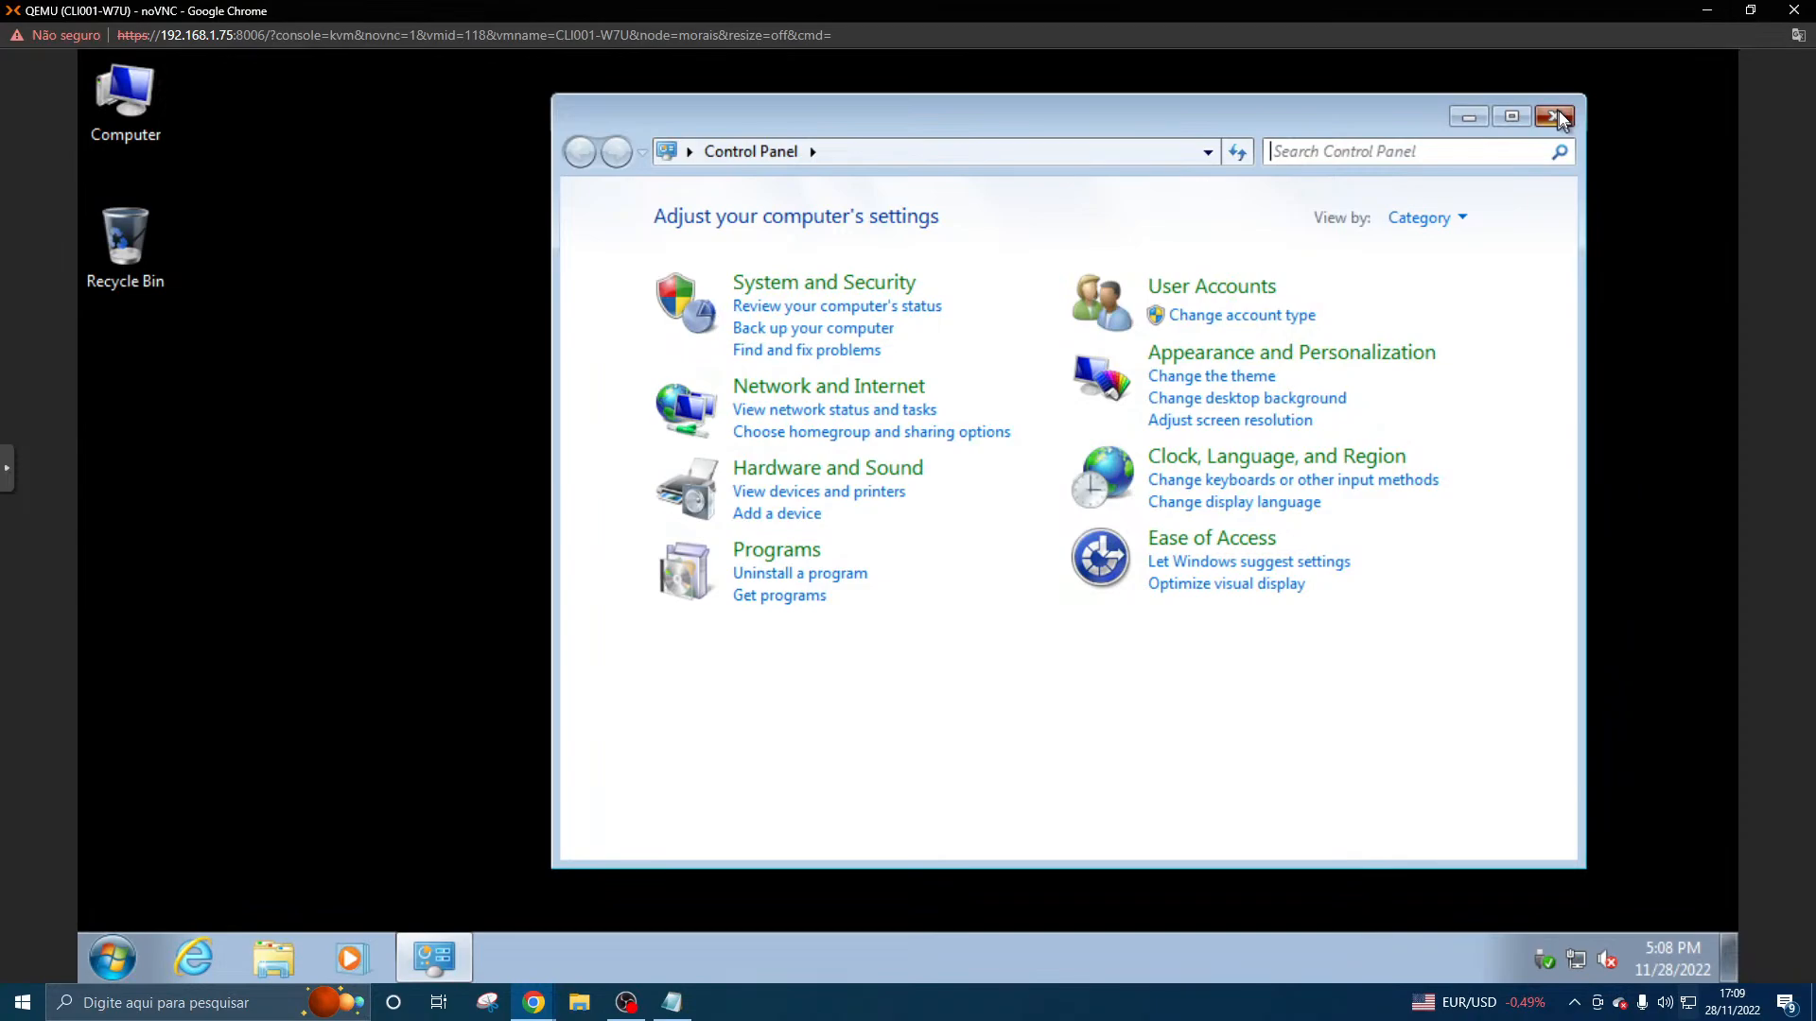
{"action": "left_click", "coordinate": [1559, 113]}
- Switch to the SRV001-AD console, check the state of "Prohibit access to Control Panel and PC settings", and close the Group Policy Management Editor
{"action": "mouse_move", "coordinate": [539, 1012]}
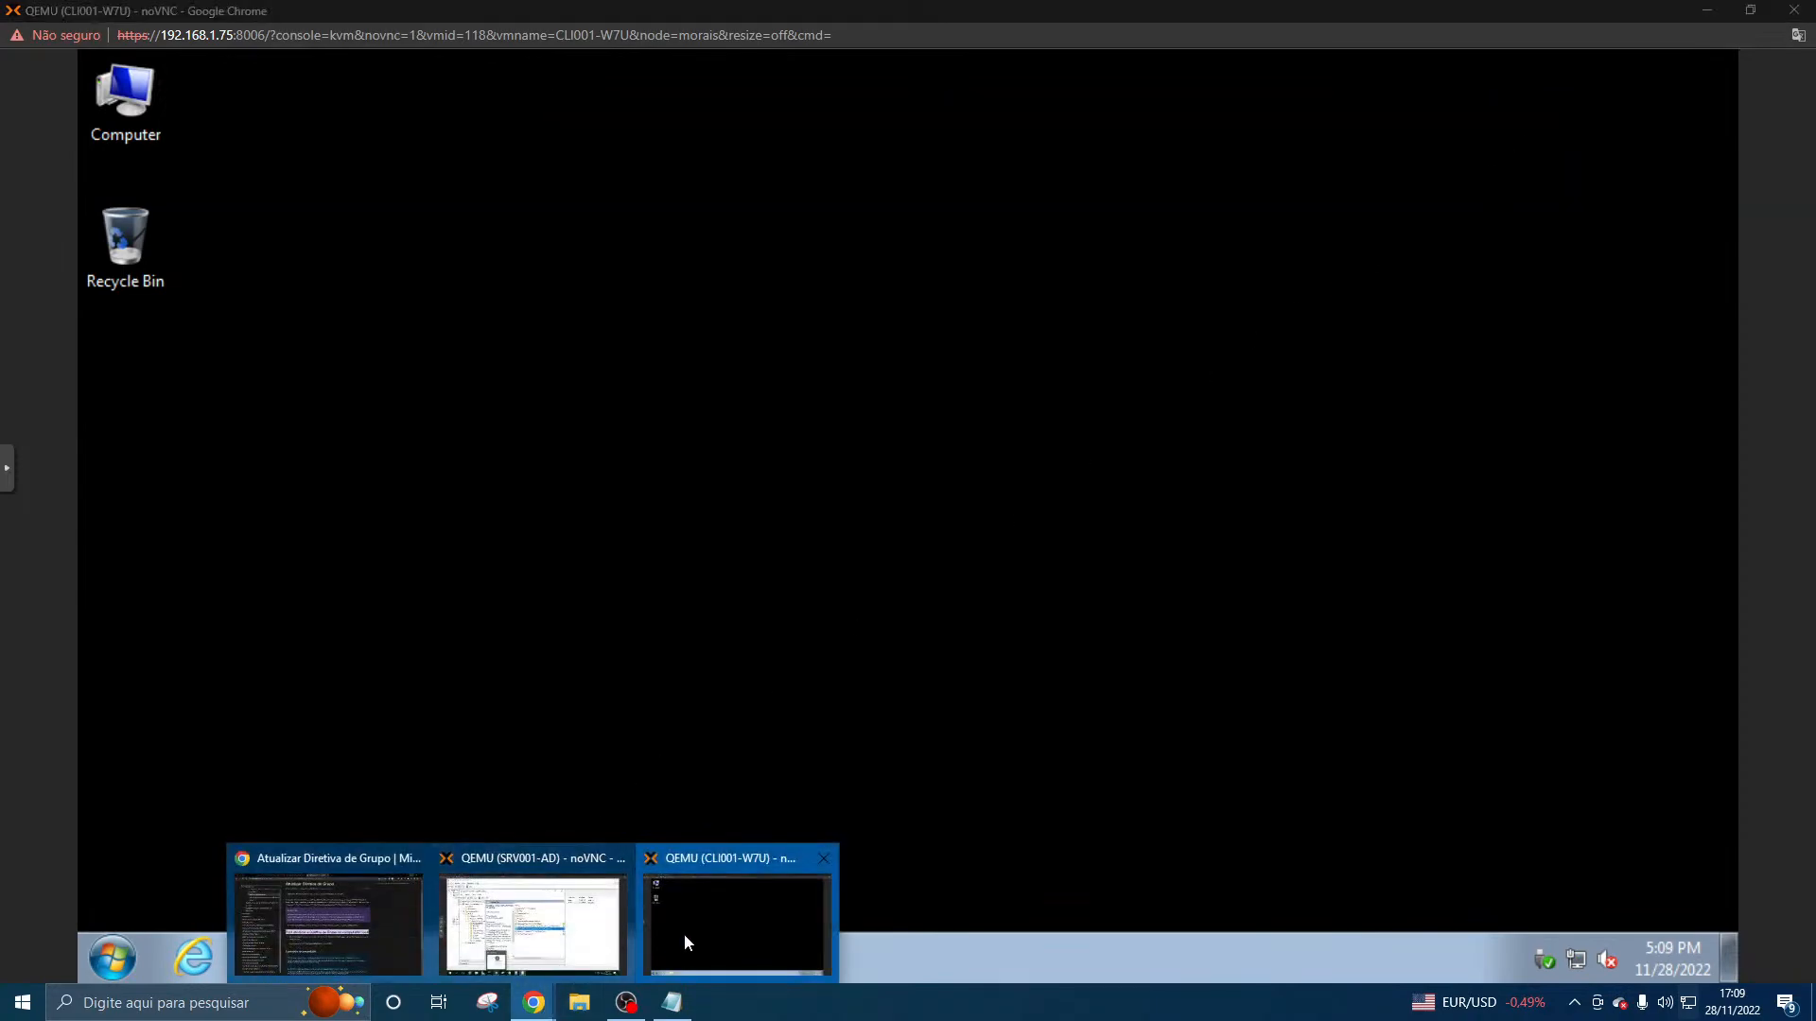
{"action": "left_click", "coordinate": [587, 917]}
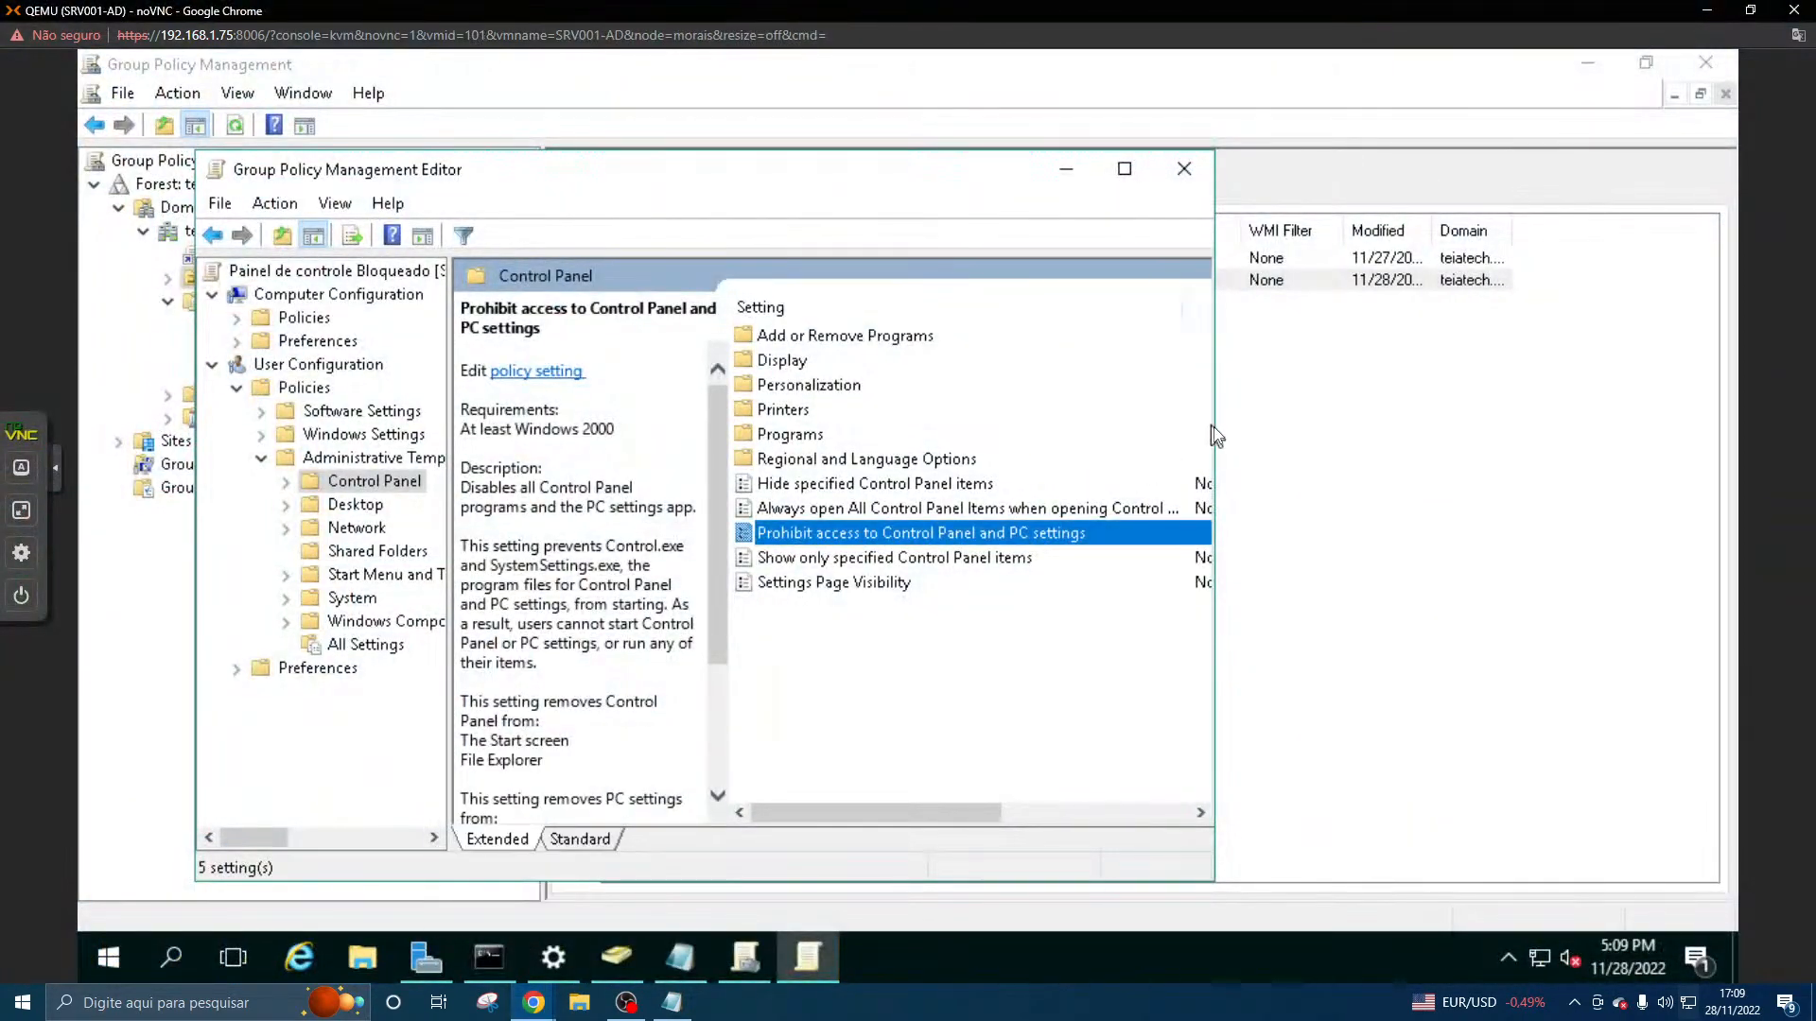
{"action": "left_click_drag", "start_coordinate": [1214, 422], "coordinate": [1729, 367]}
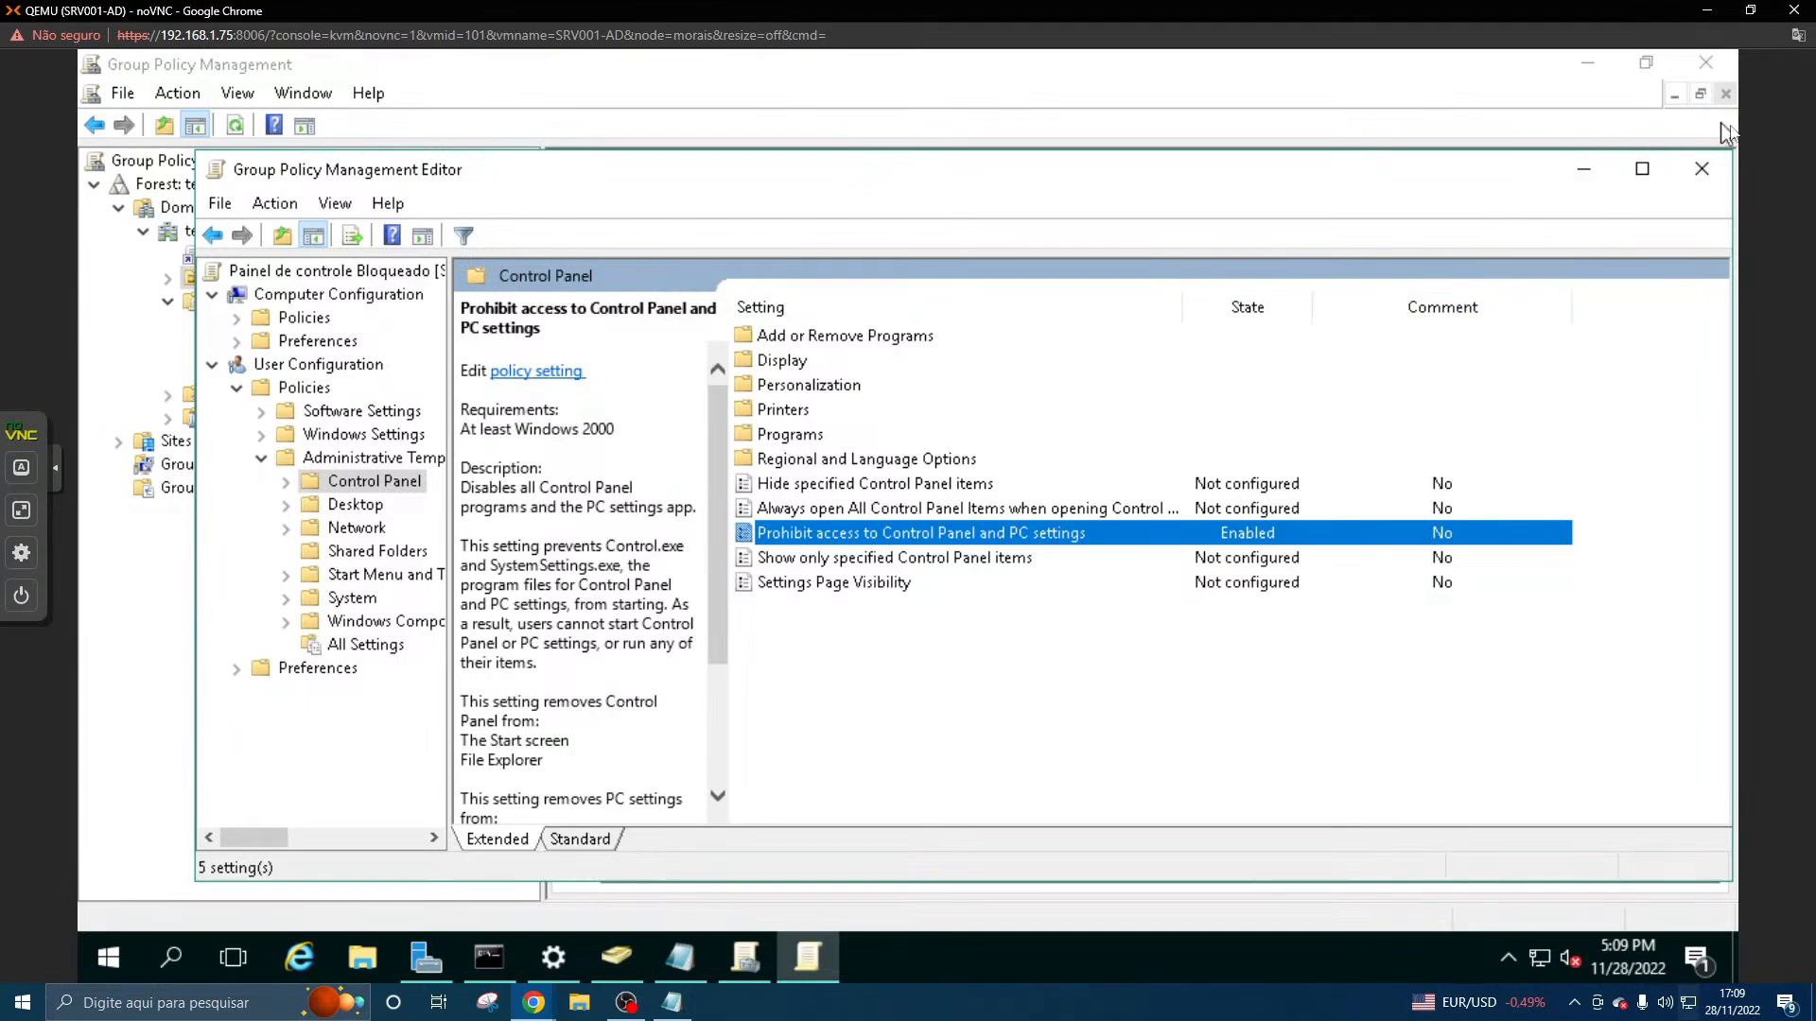
{"action": "left_click", "coordinate": [1713, 182]}
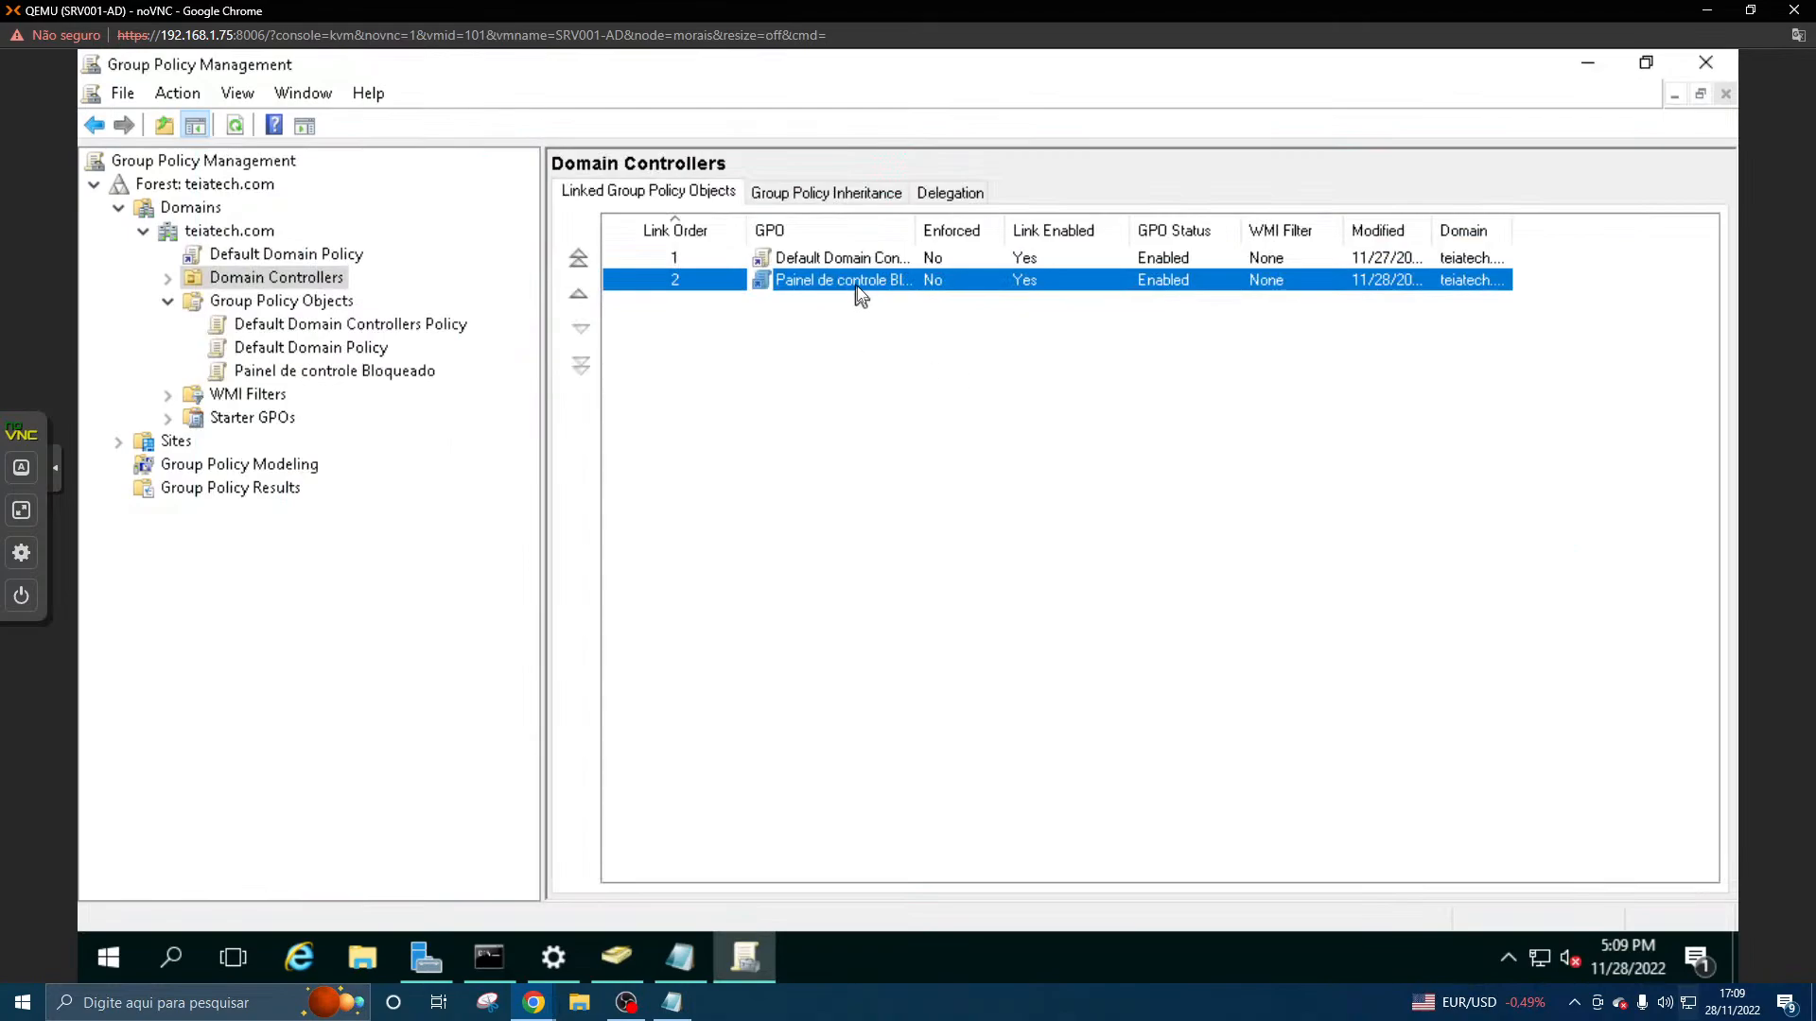
- Set the "Painel de controle Bloqueado" GPO link under Domain Controllers to Enforced
{"action": "right_click", "coordinate": [865, 282]}
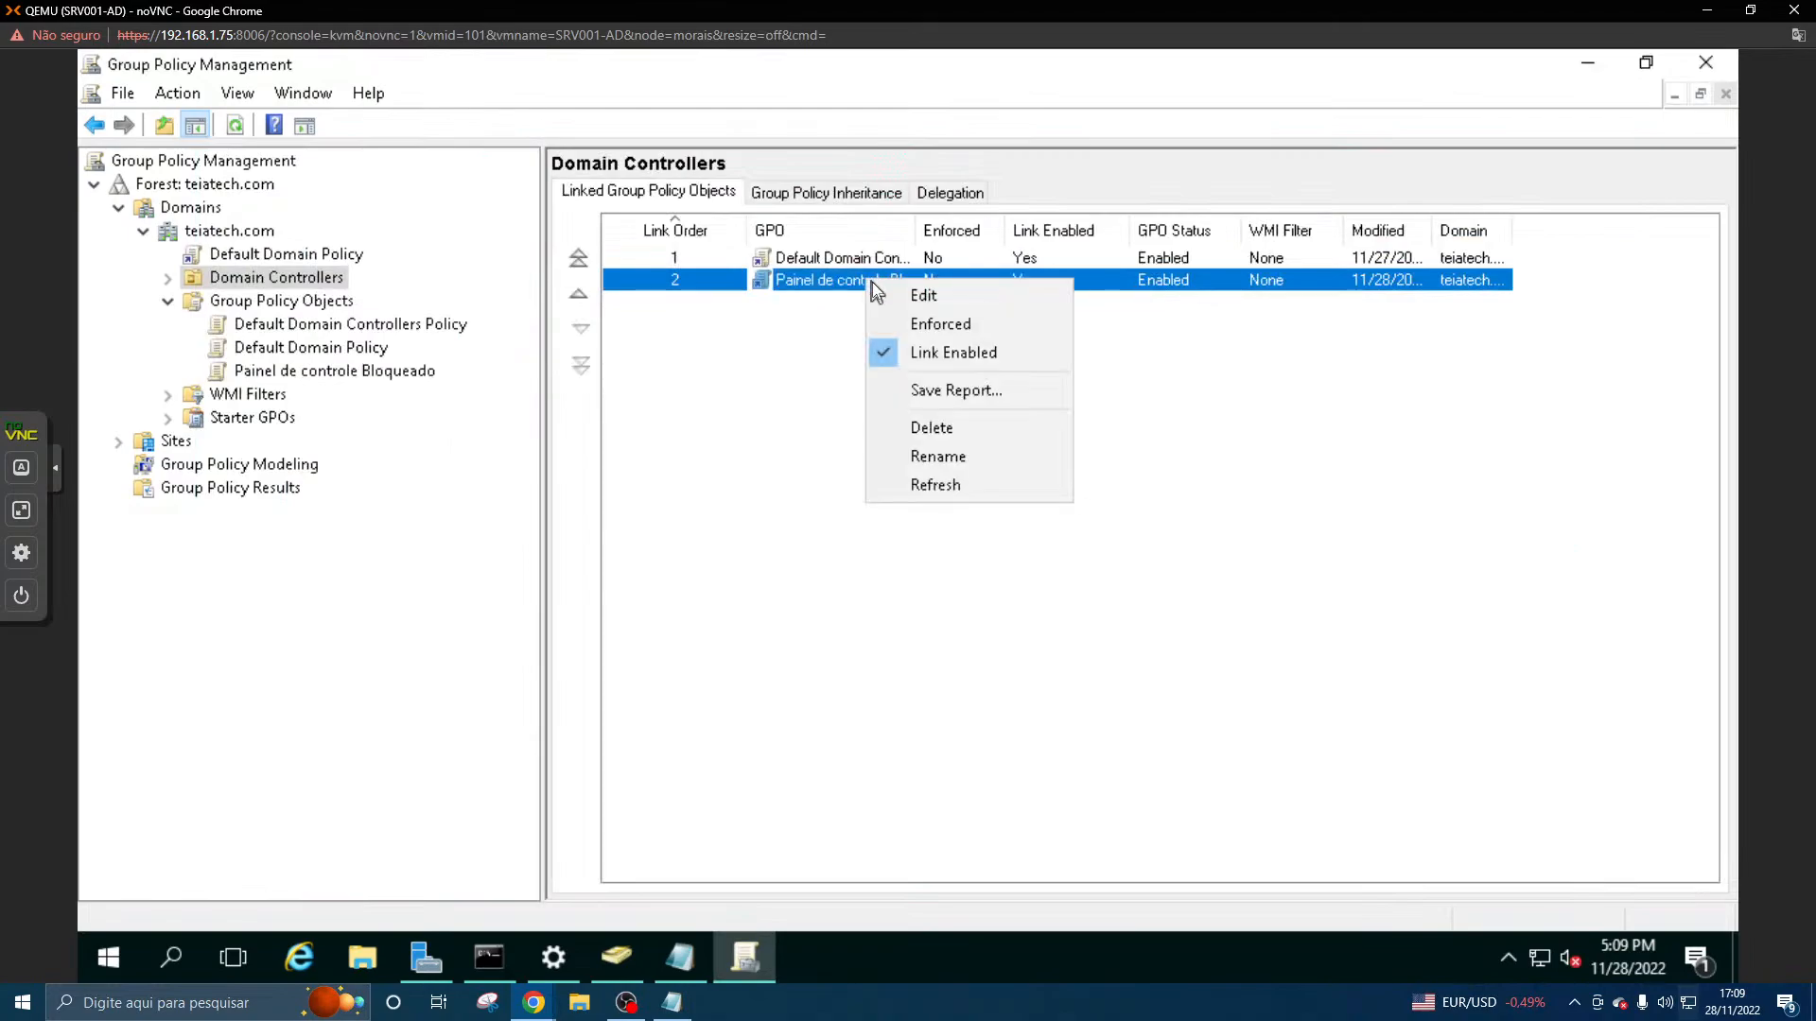
{"action": "left_click", "coordinate": [917, 323]}
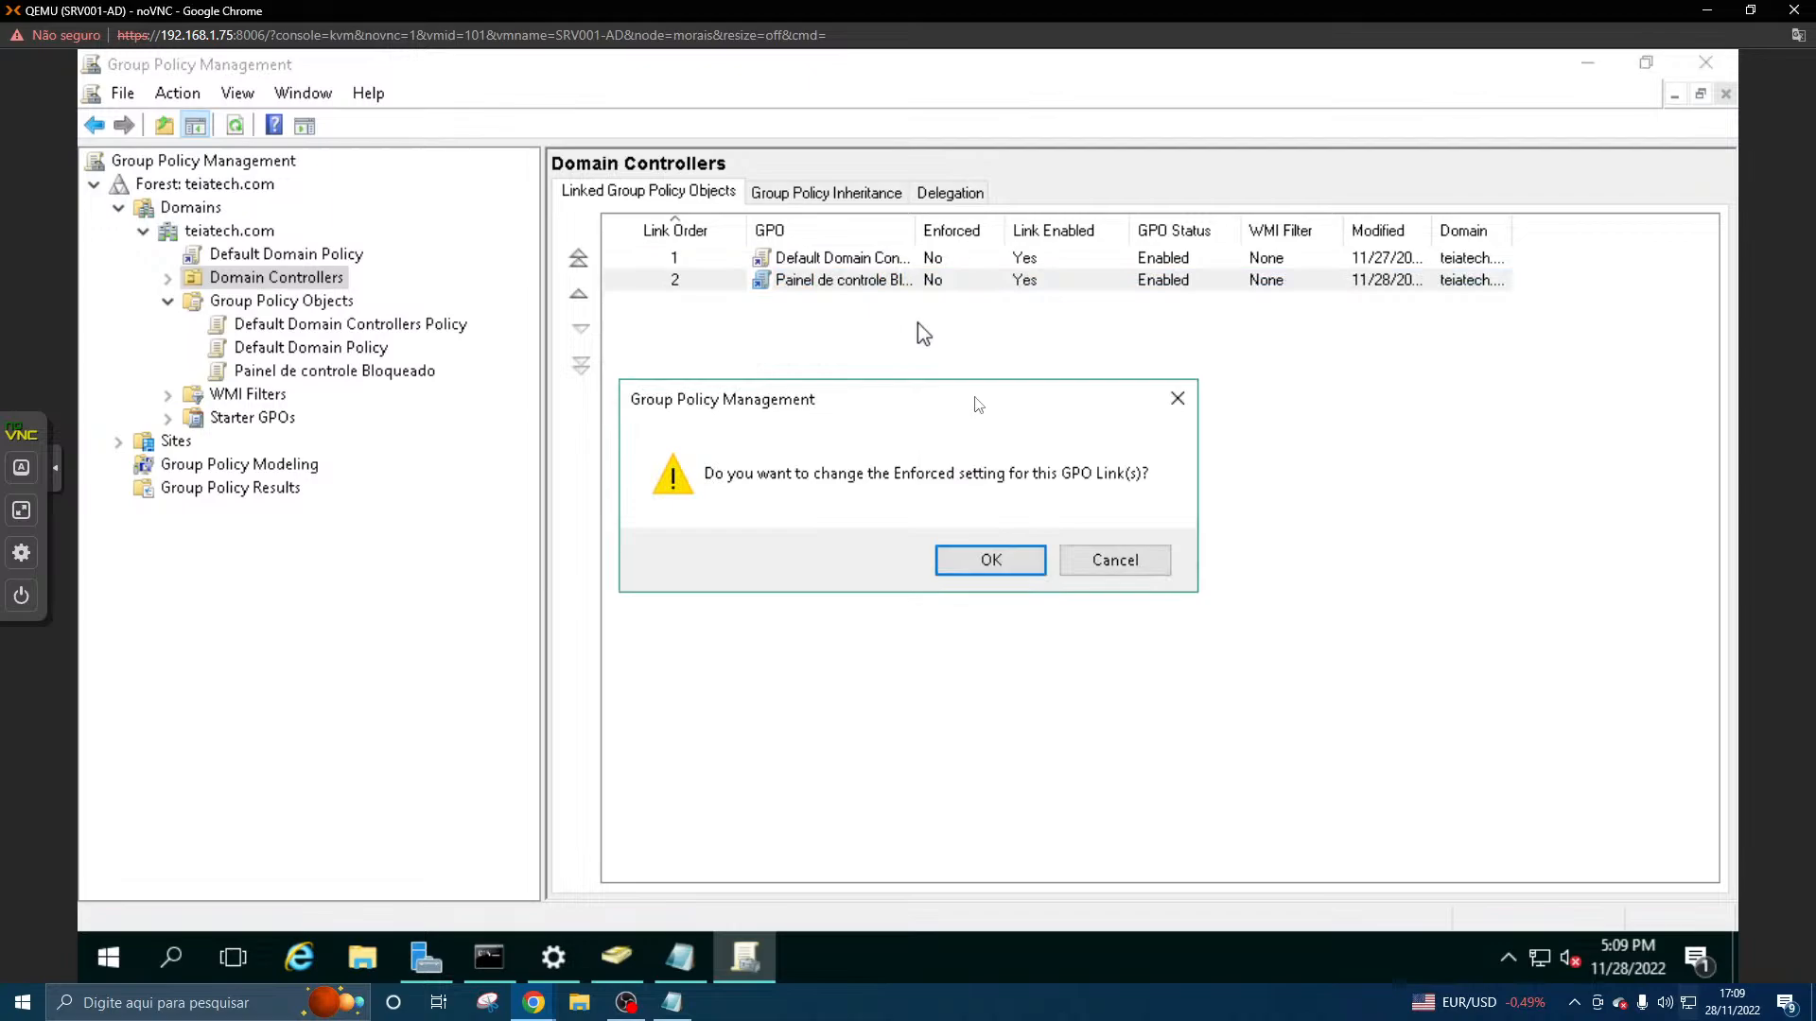
{"action": "left_click", "coordinate": [993, 565]}
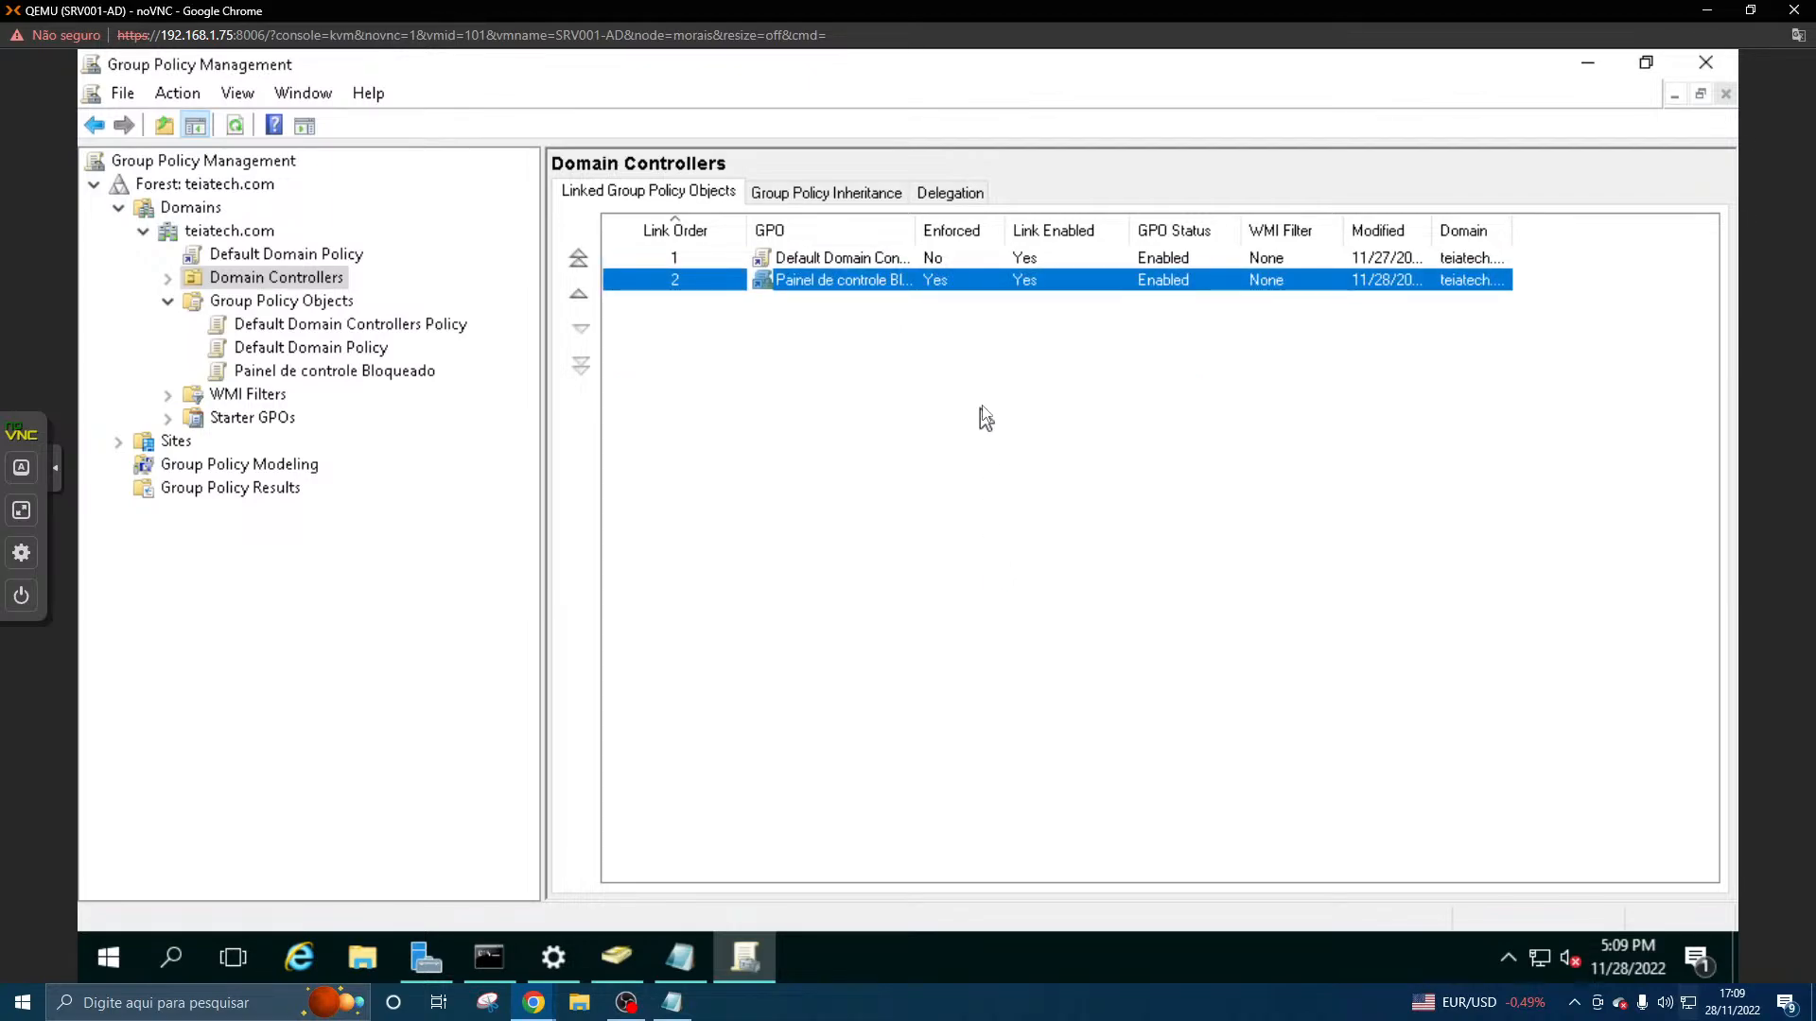
{"action": "left_click", "coordinate": [980, 408]}
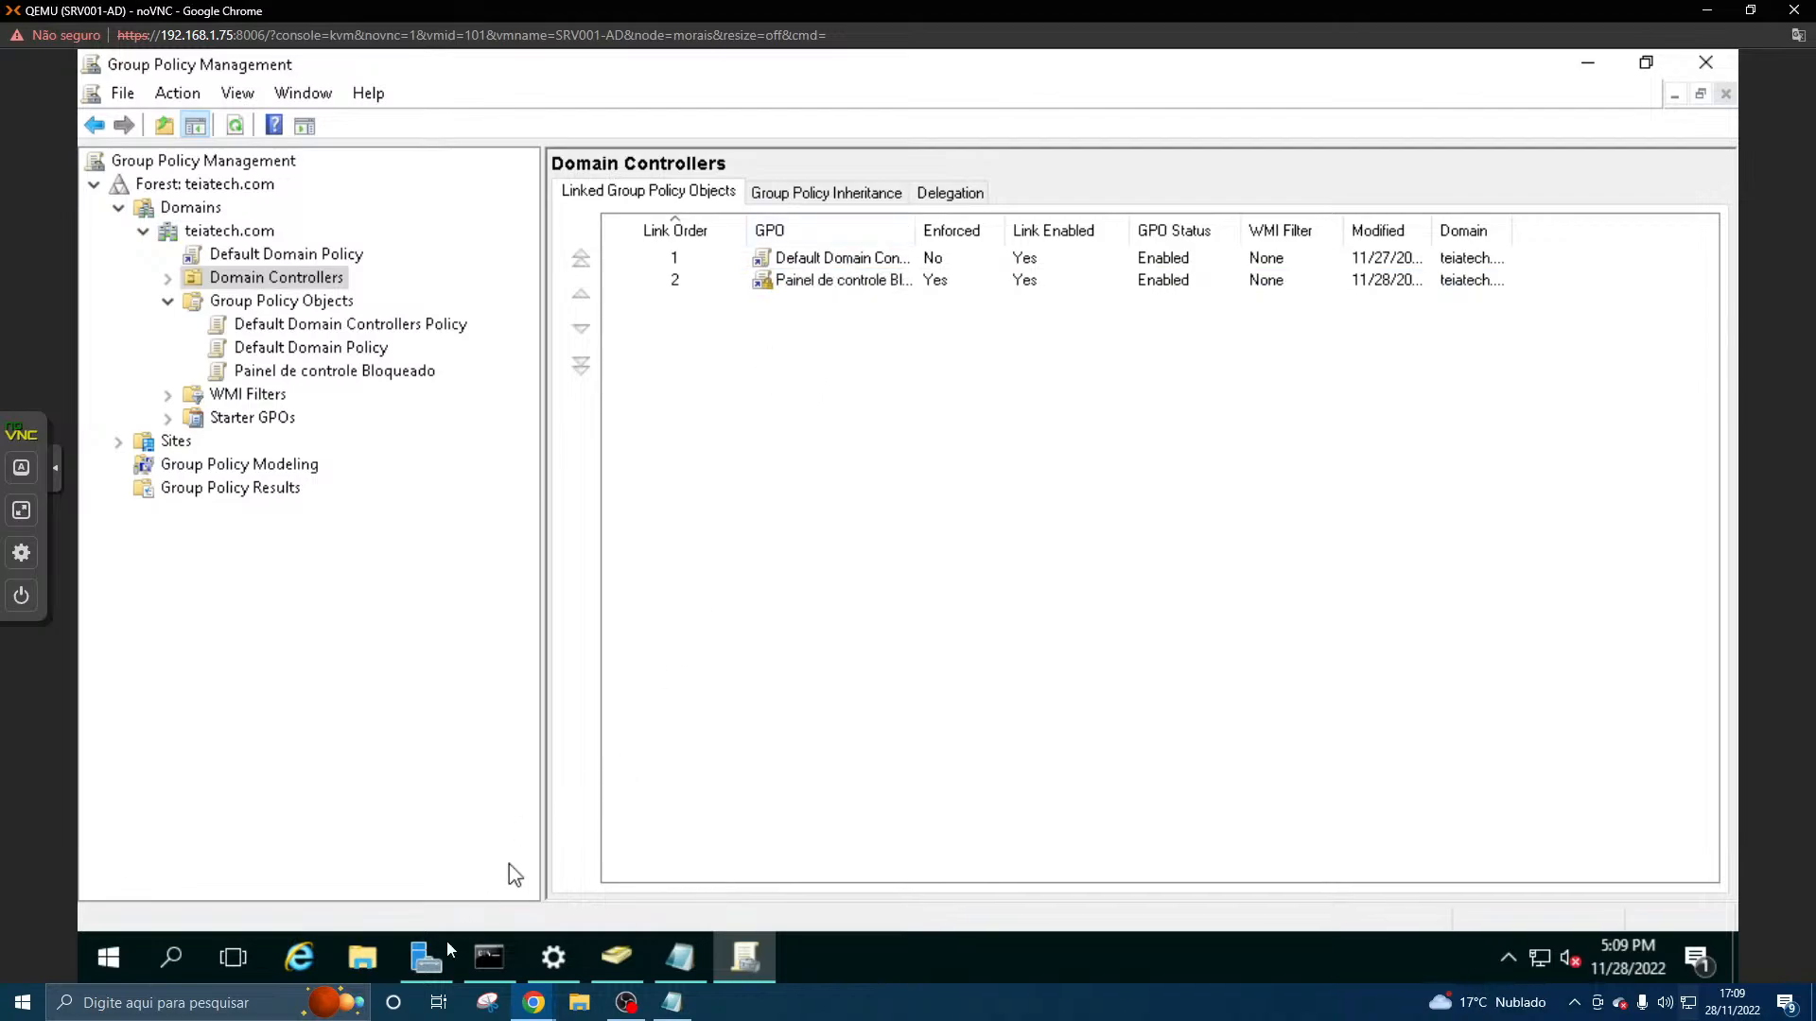
- Switch to the CLI001-W7U console and run gpupdate in a new Command Prompt
{"action": "mouse_move", "coordinate": [526, 1006]}
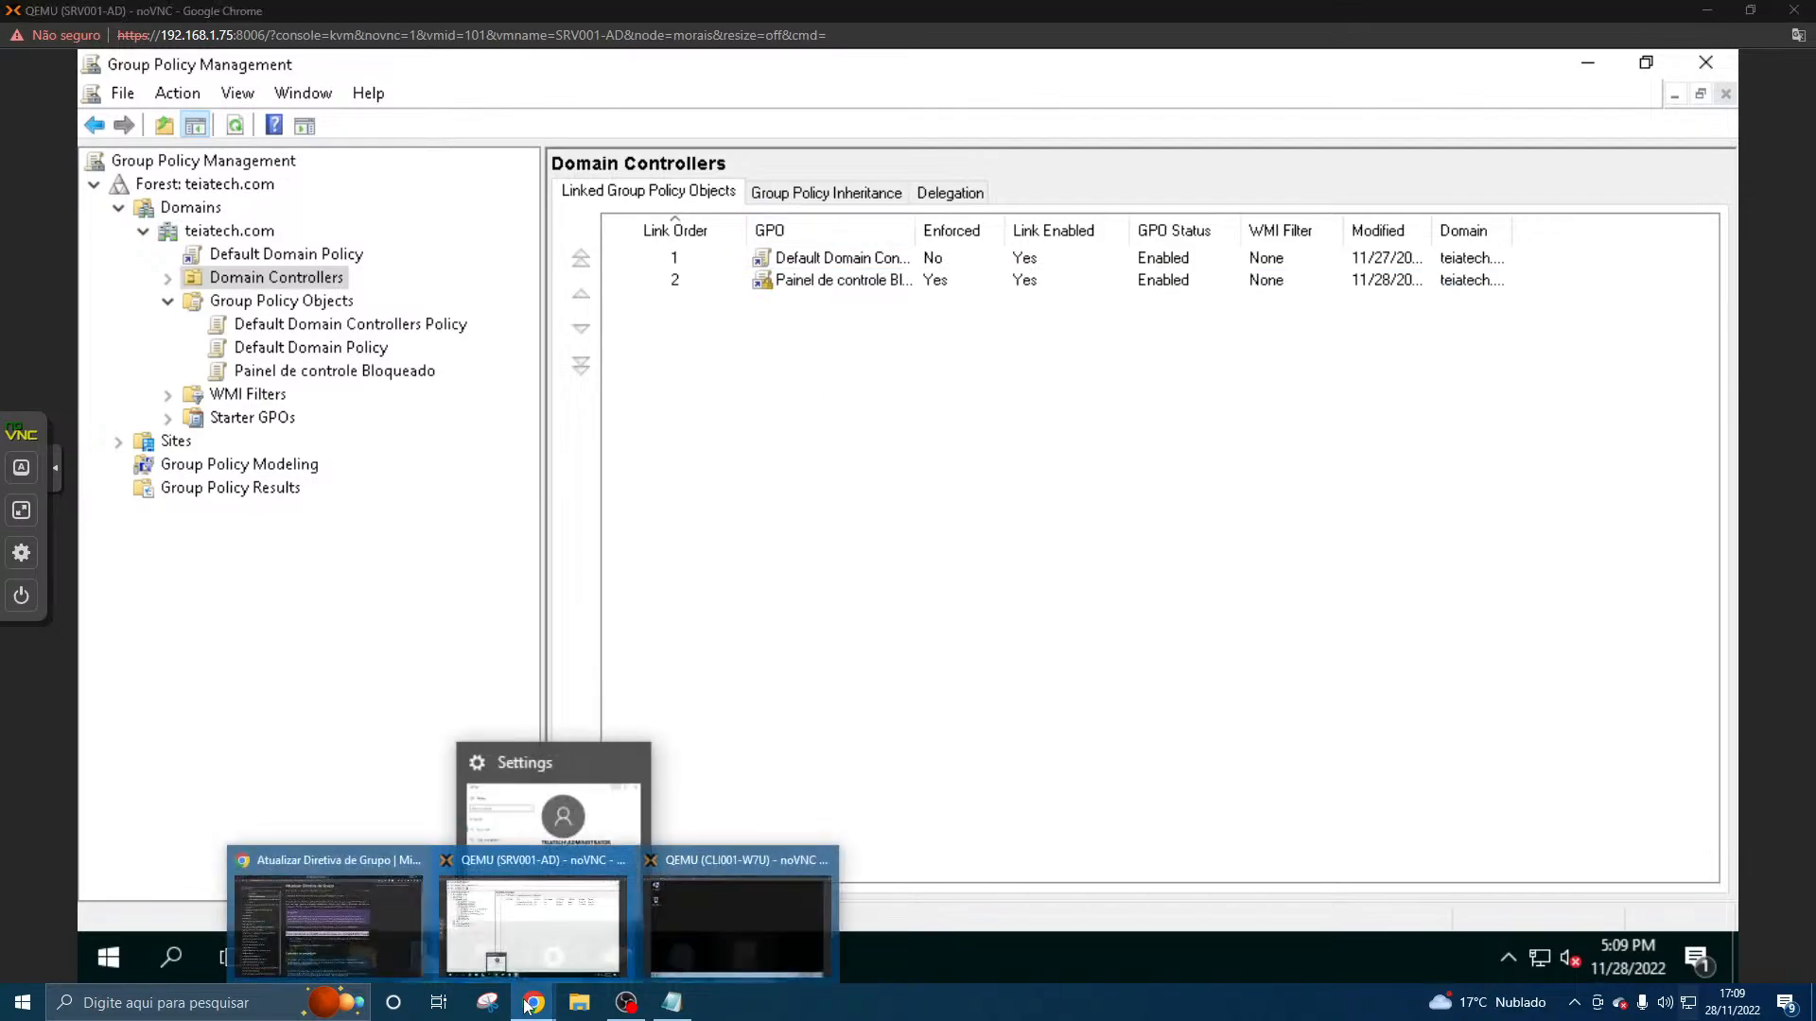
{"action": "left_click", "coordinate": [691, 930]}
{"action": "left_click", "coordinate": [113, 965]}
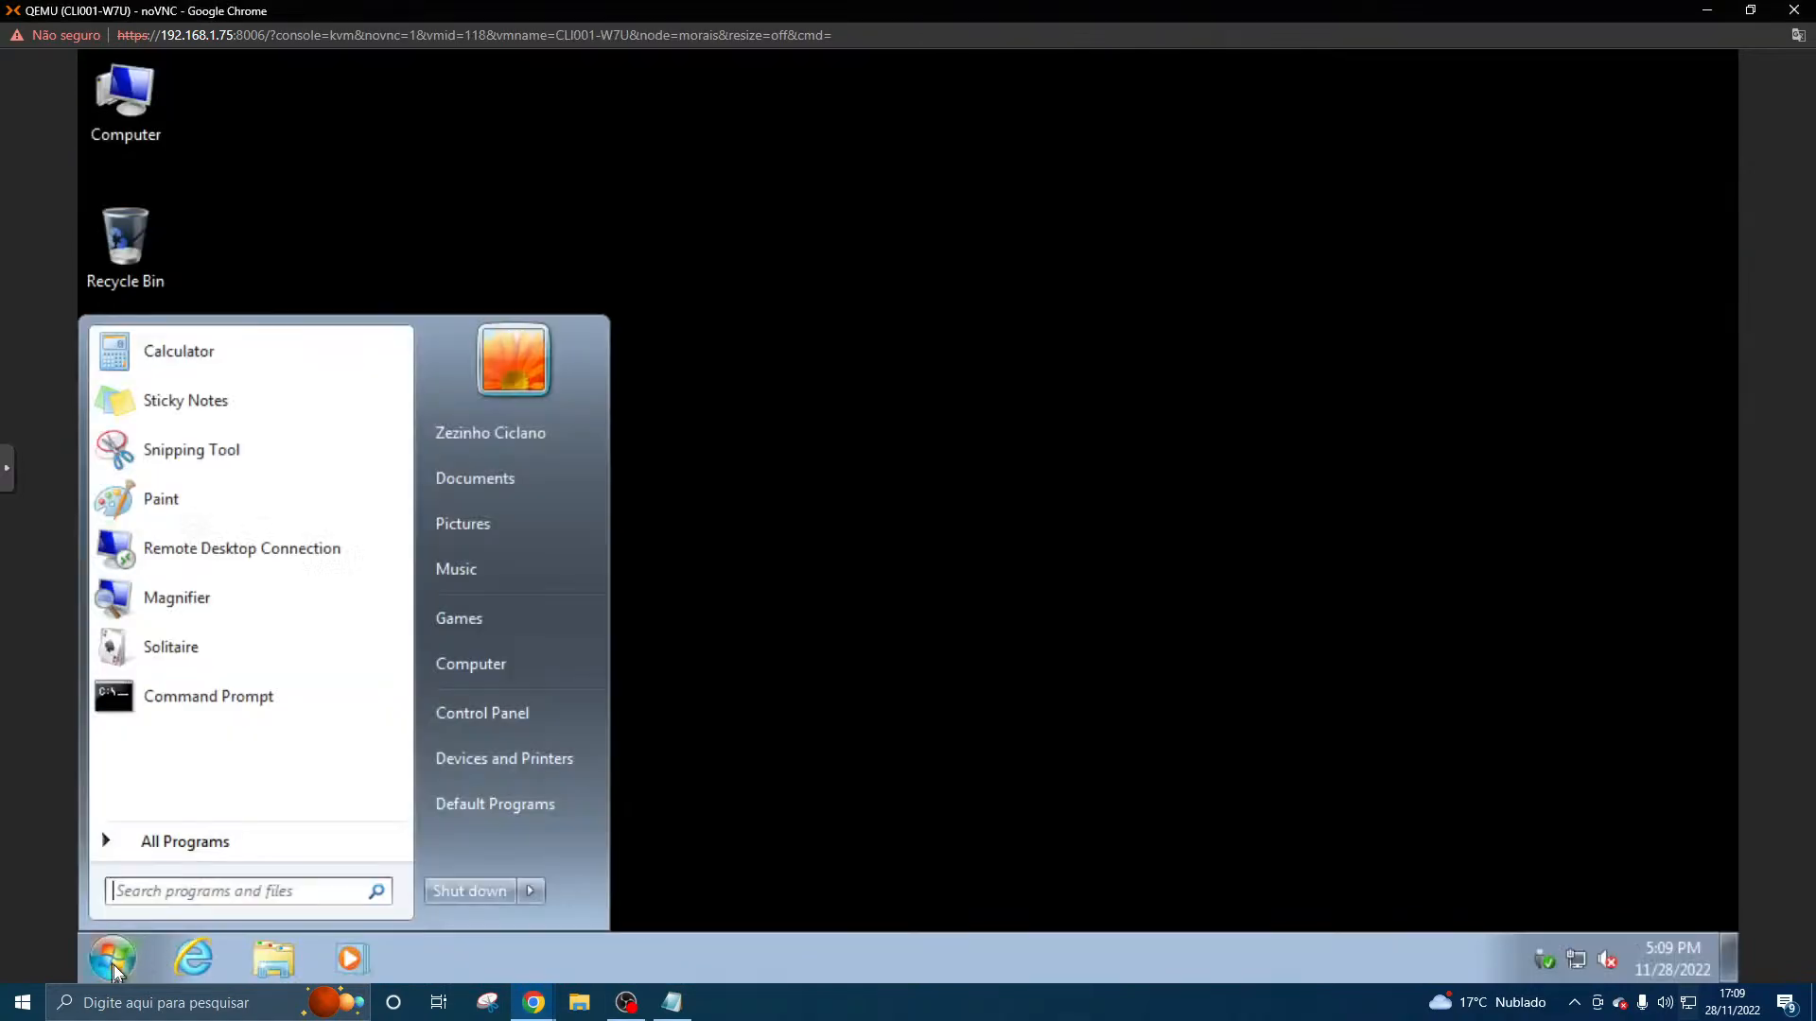
{"action": "left_click", "coordinate": [259, 707]}
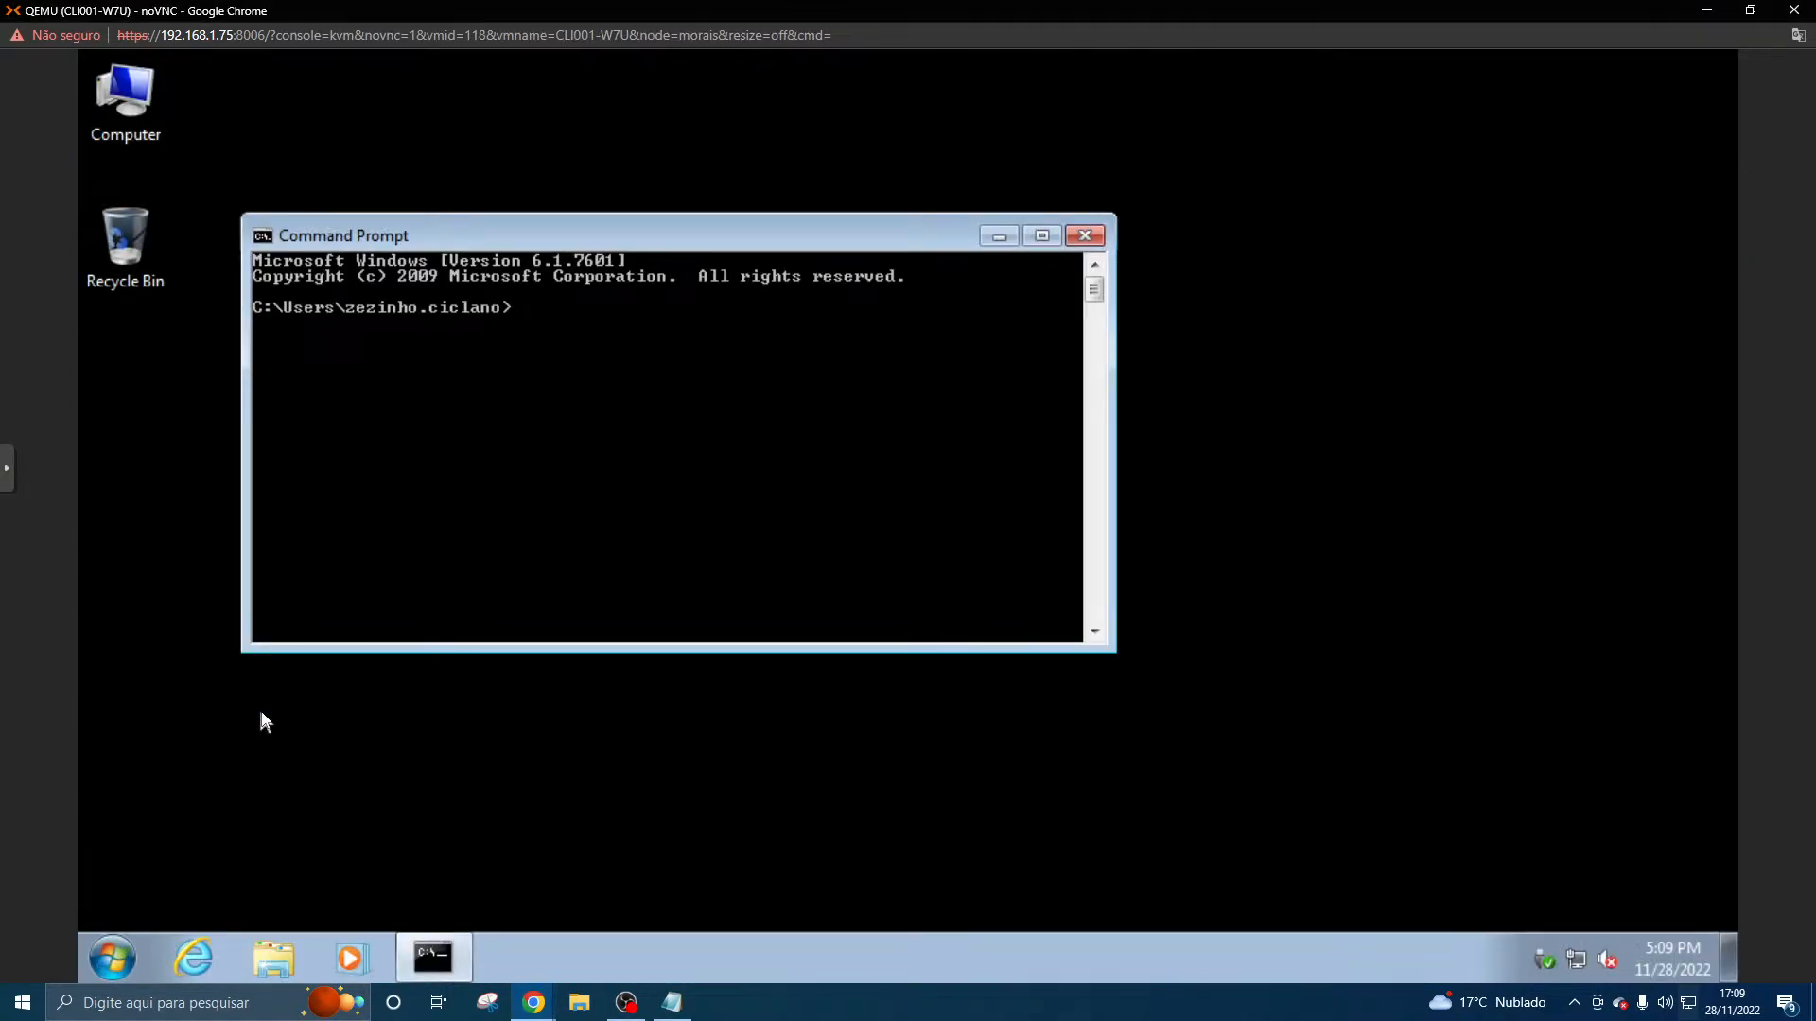
{"action": "type", "text": "gpupdate"}
{"action": "key", "text": "Return"}
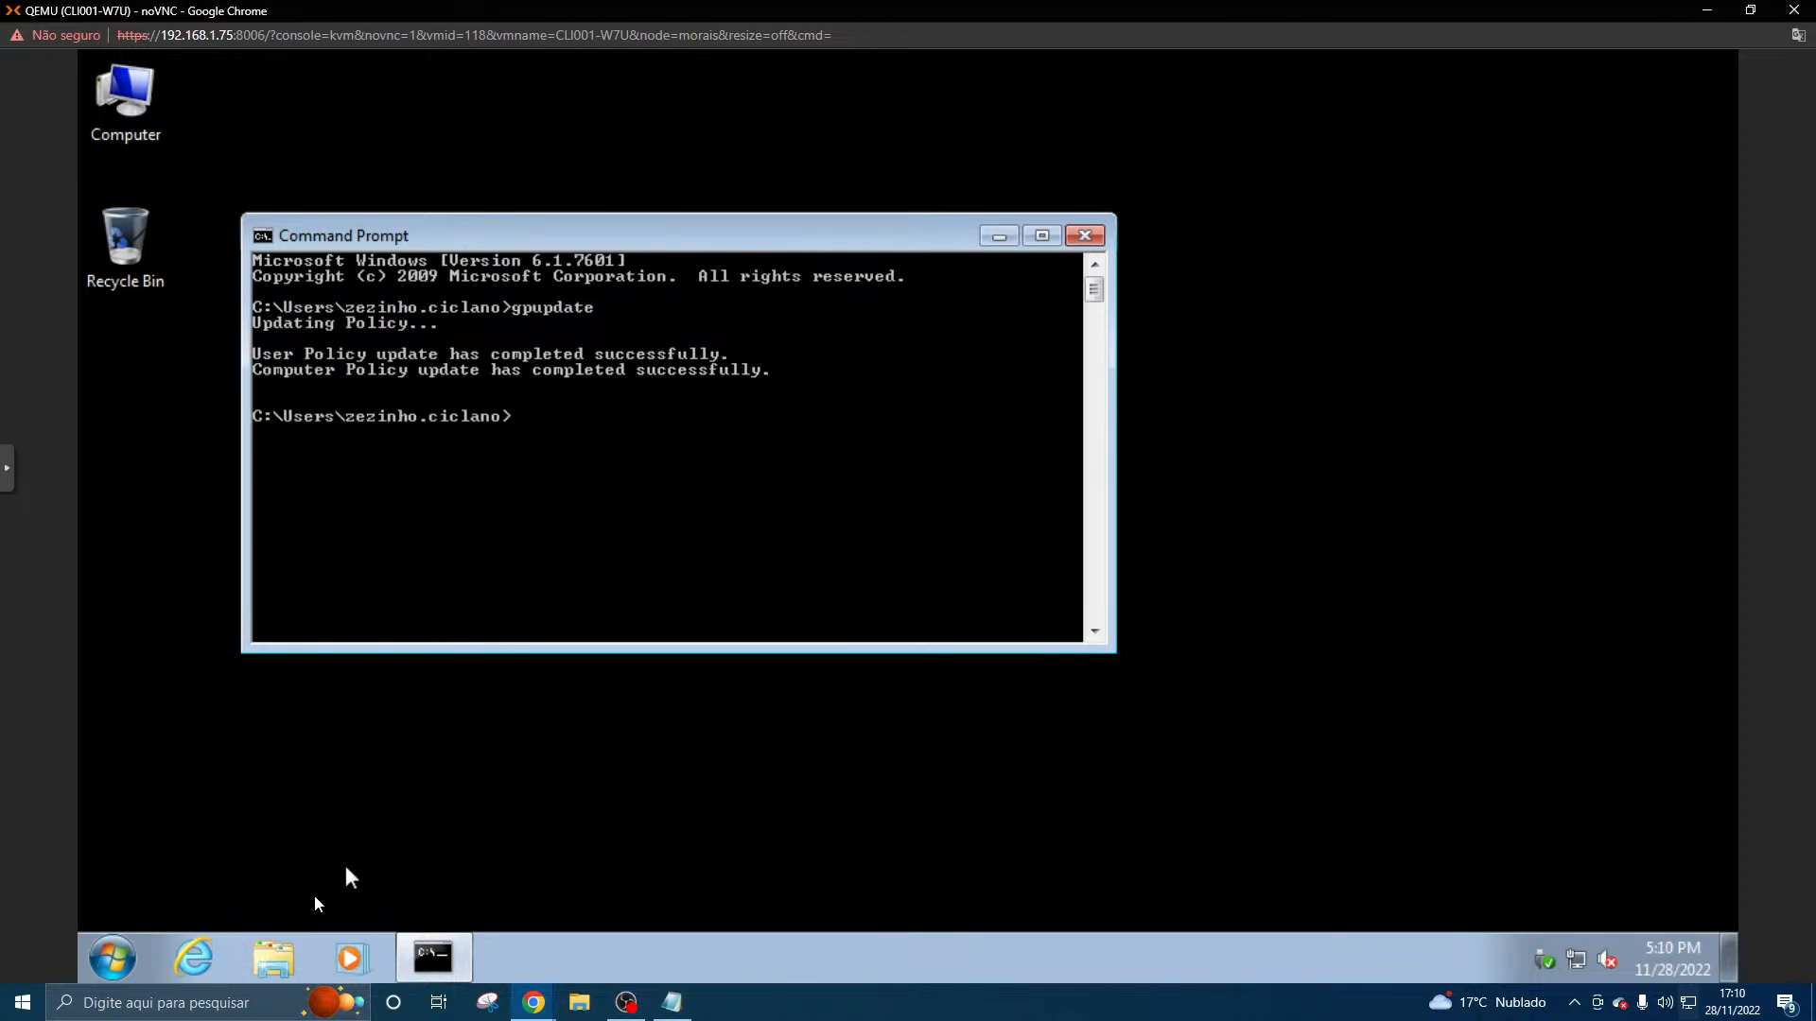
- Test whether Control Panel still opens for the domain user, and close both it and Command Prompt
{"action": "left_click", "coordinate": [113, 959]}
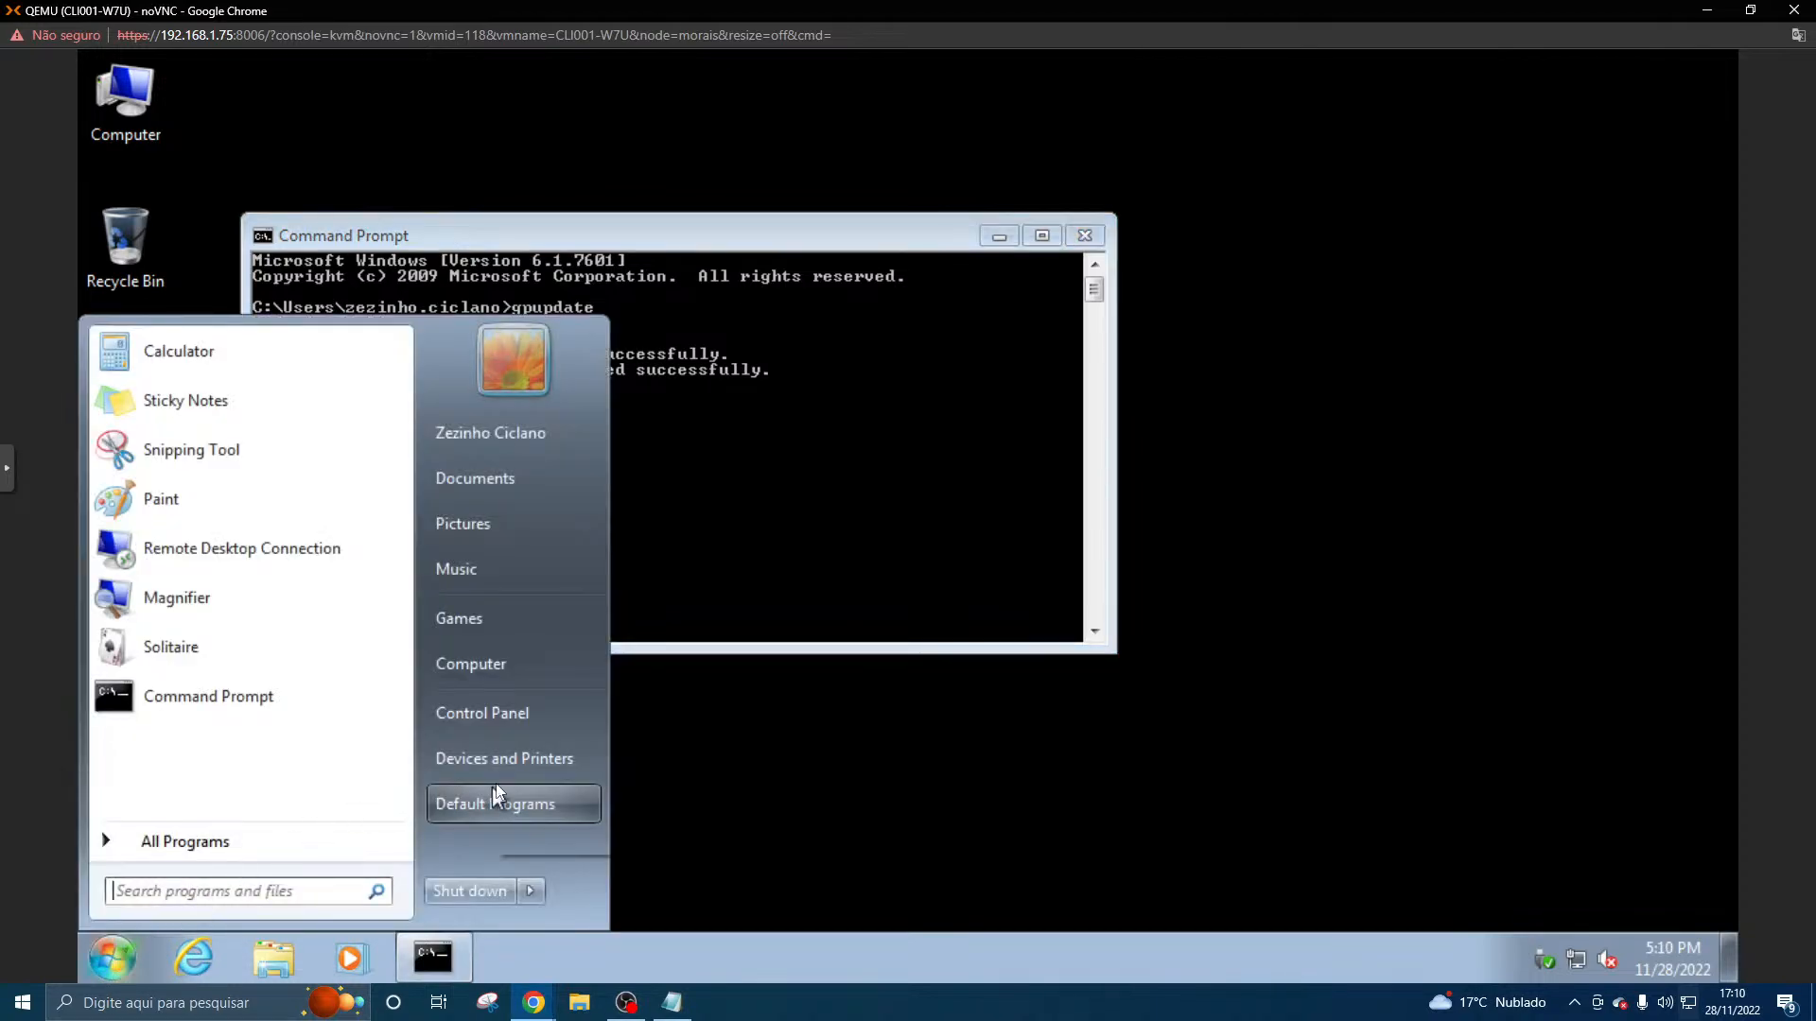
{"action": "left_click", "coordinate": [505, 713]}
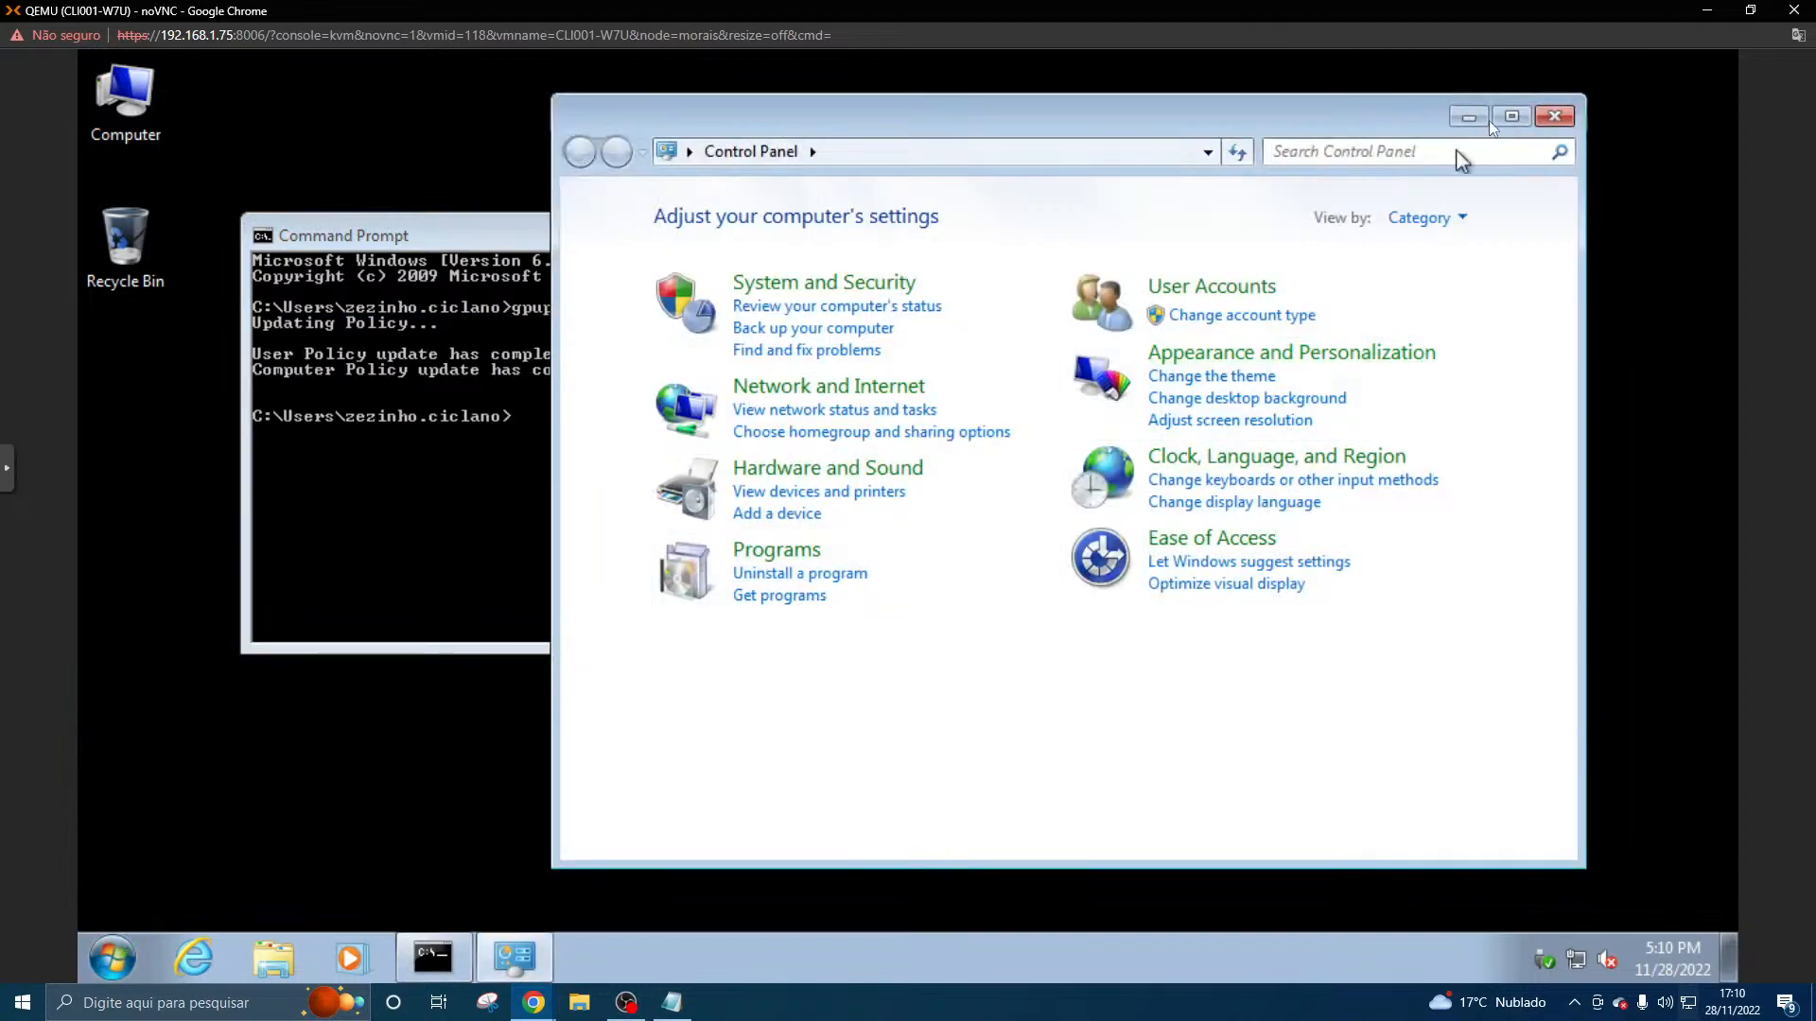
{"action": "left_click", "coordinate": [1554, 116]}
{"action": "left_click", "coordinate": [1085, 237]}
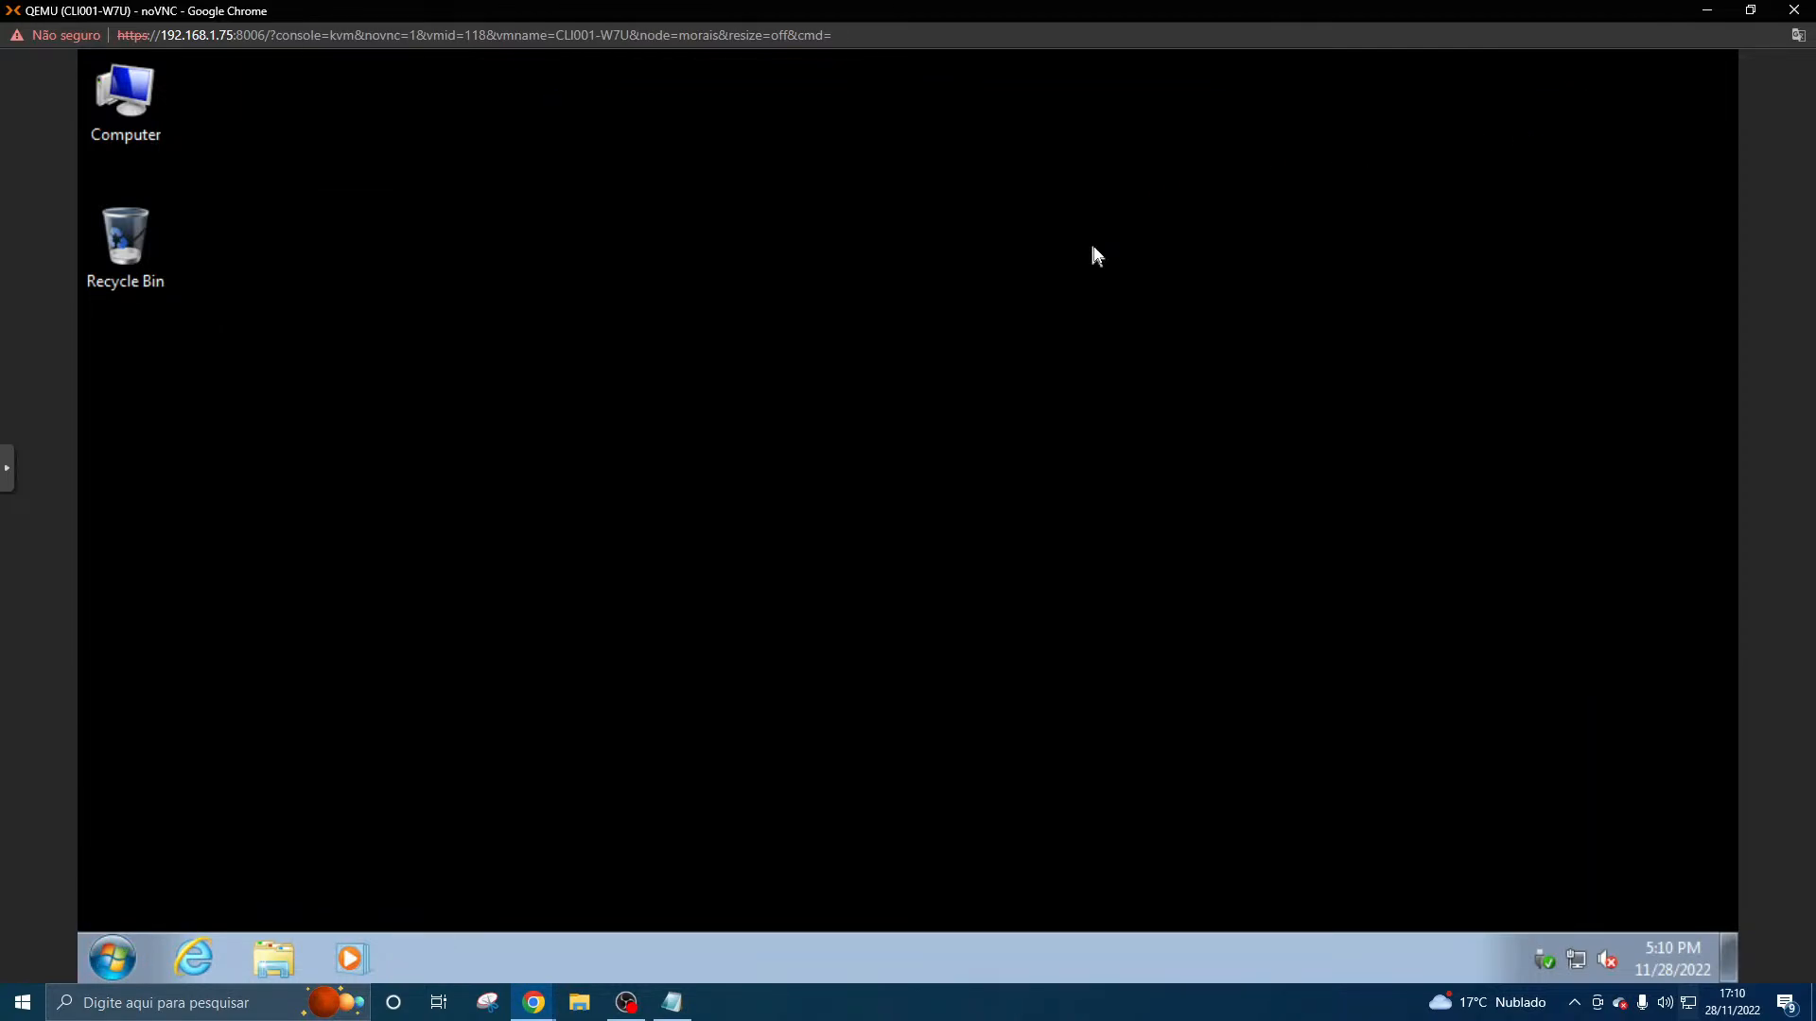
- Log off the domain user's session on the Windows 7 client
{"action": "left_click", "coordinate": [130, 955]}
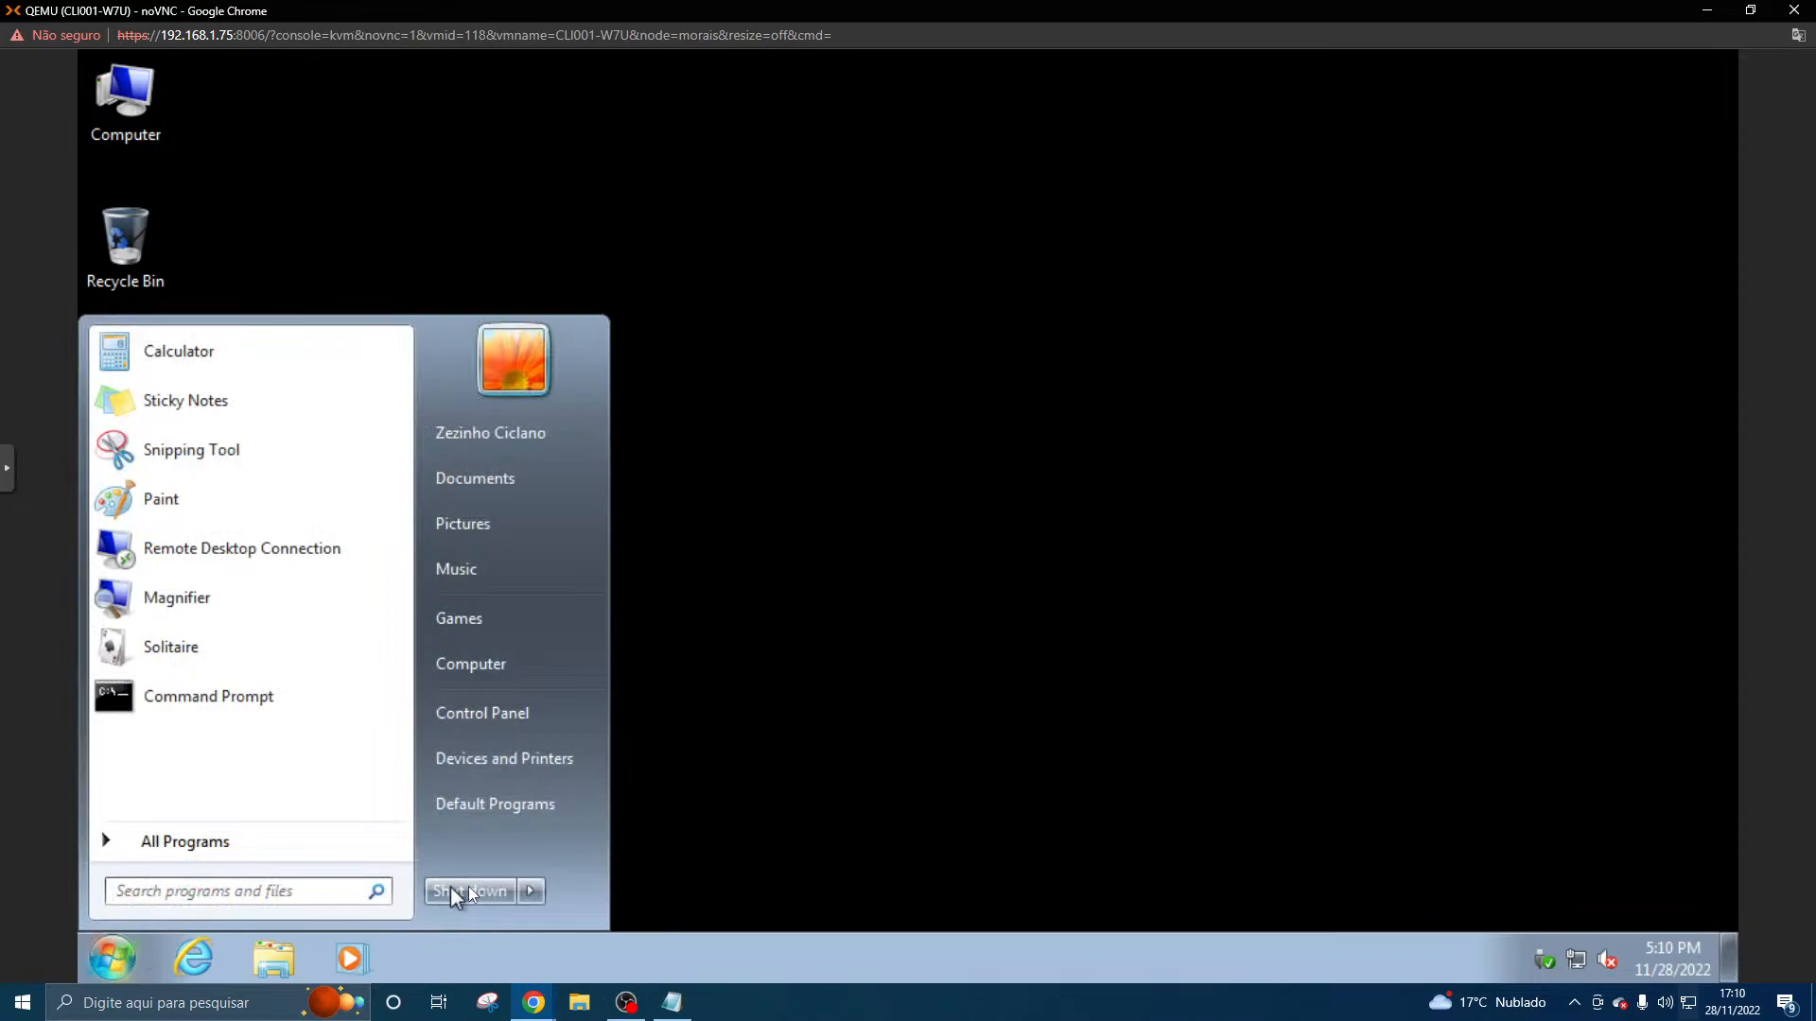
{"action": "left_click", "coordinate": [531, 891]}
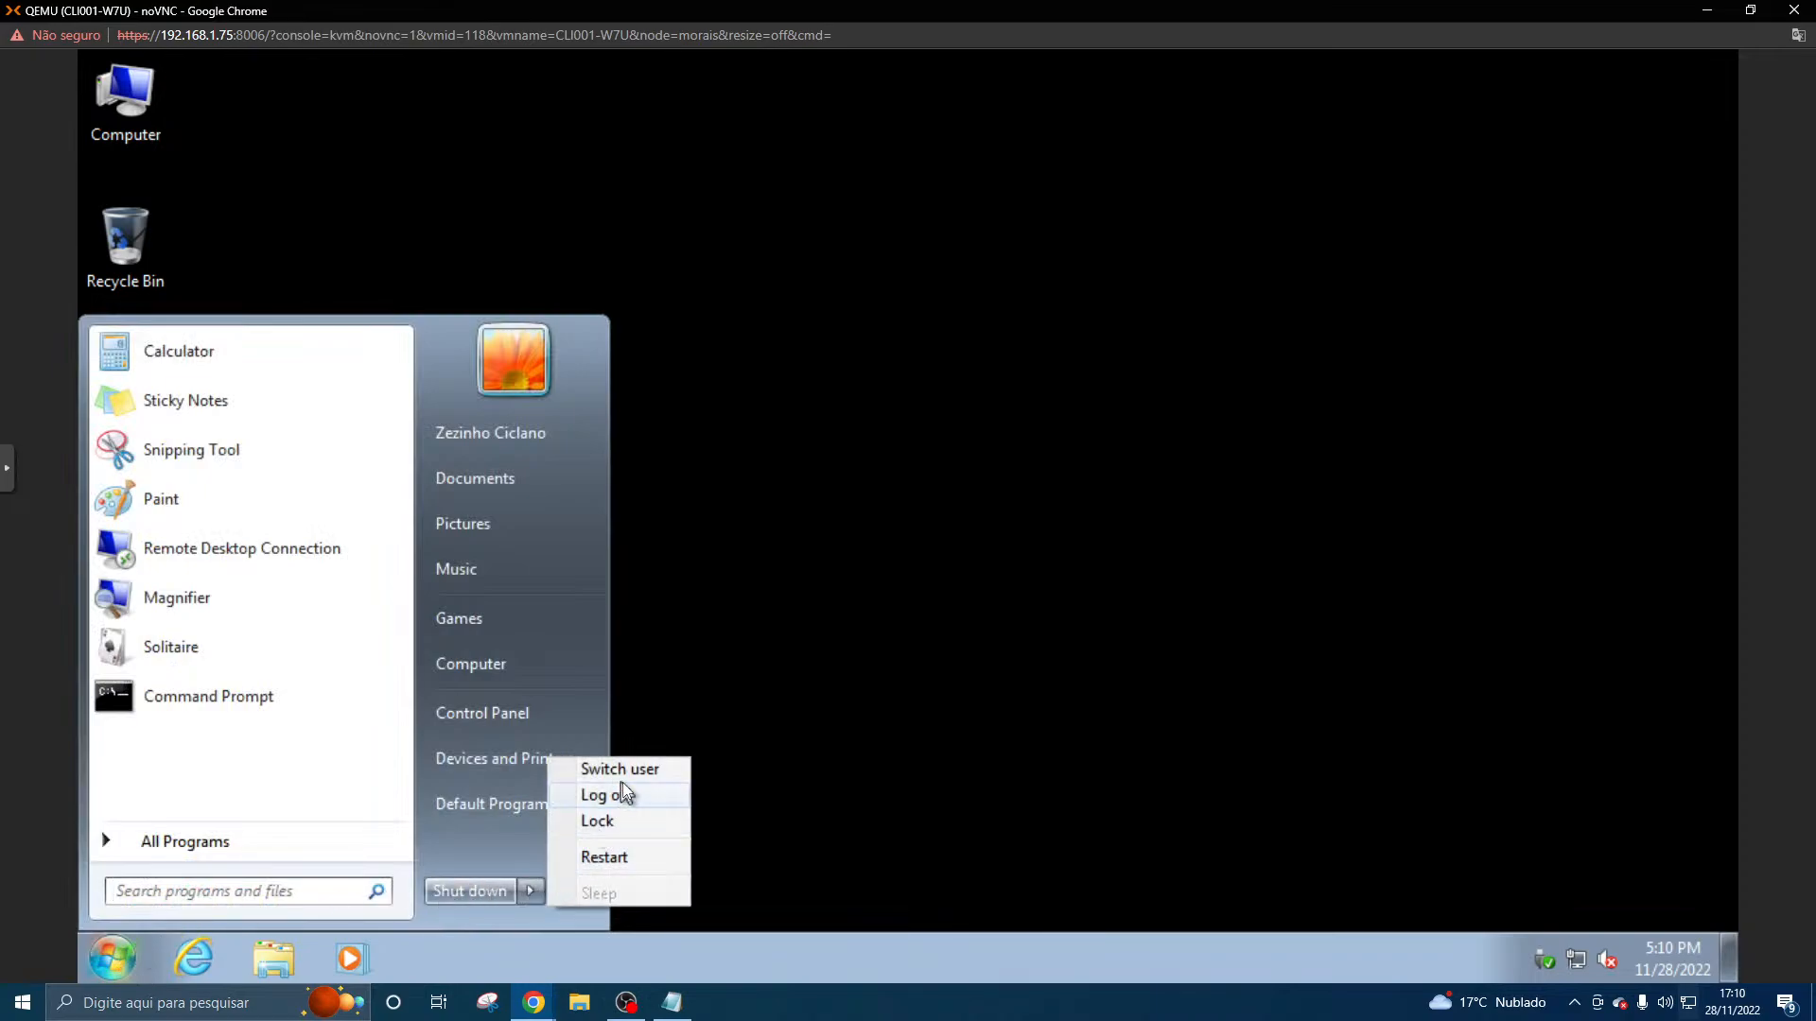